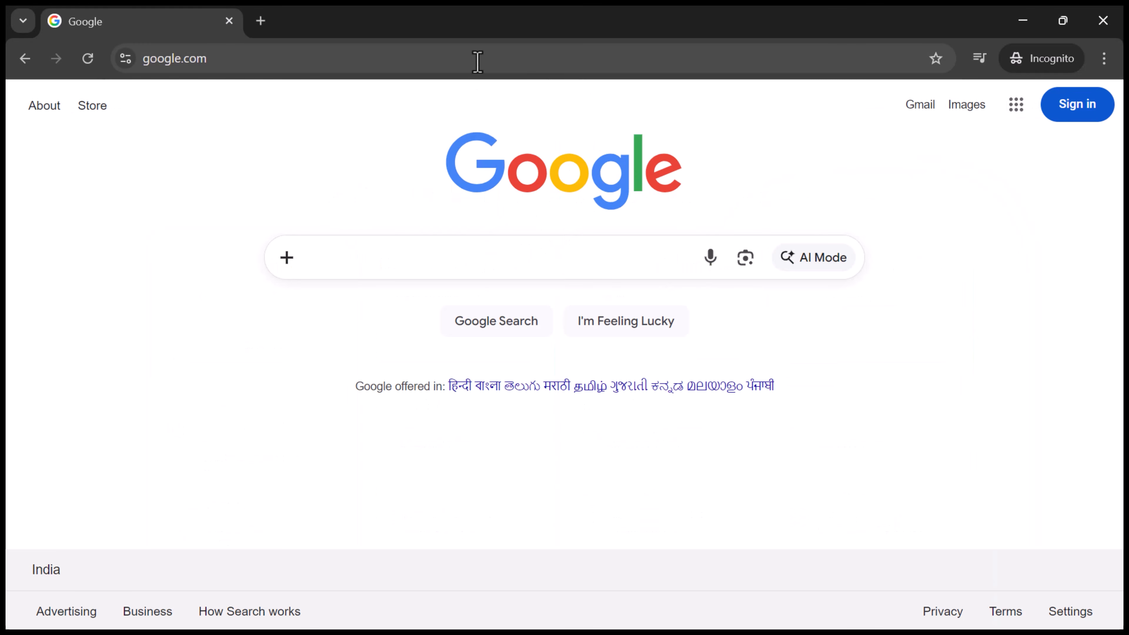
click(479, 58)
text(https://notebooklm.google.com/)
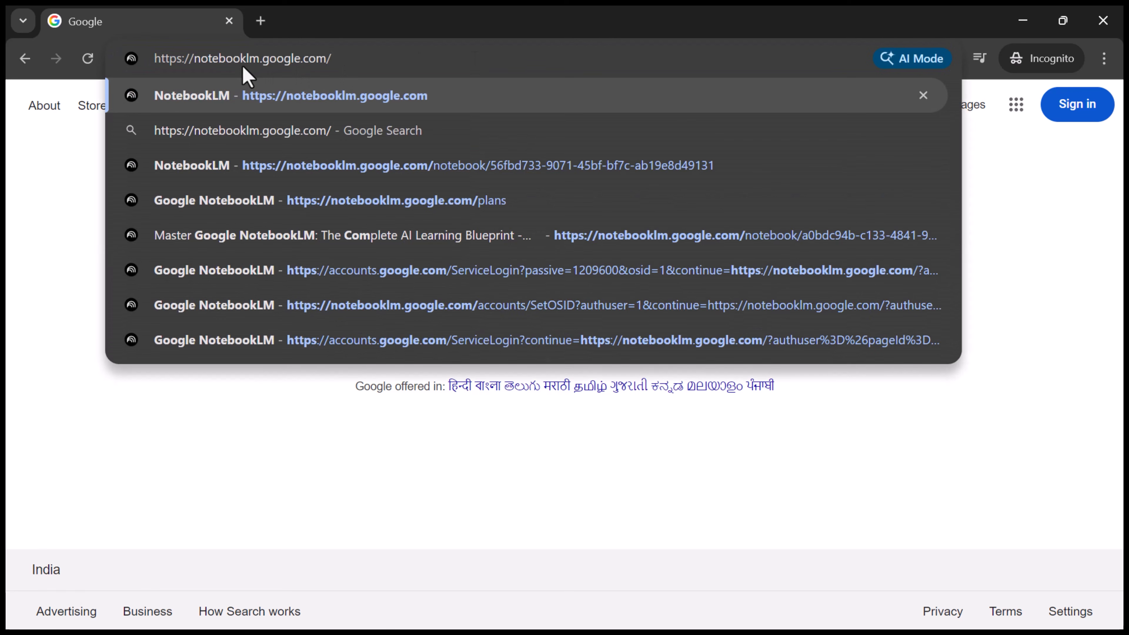
key(Return)
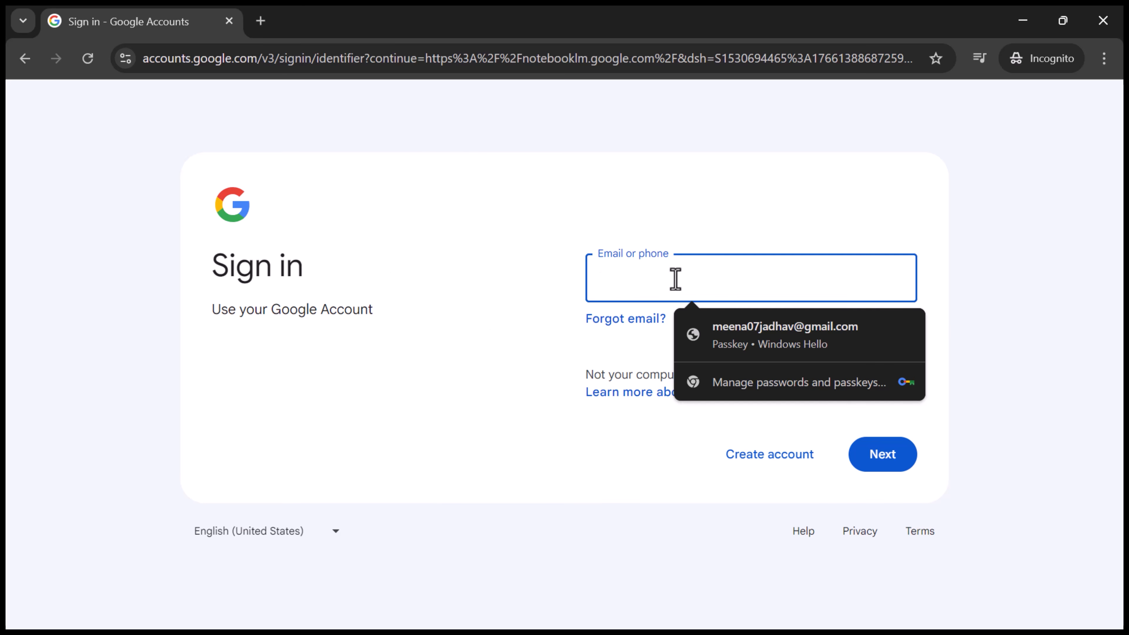
click(941, 311)
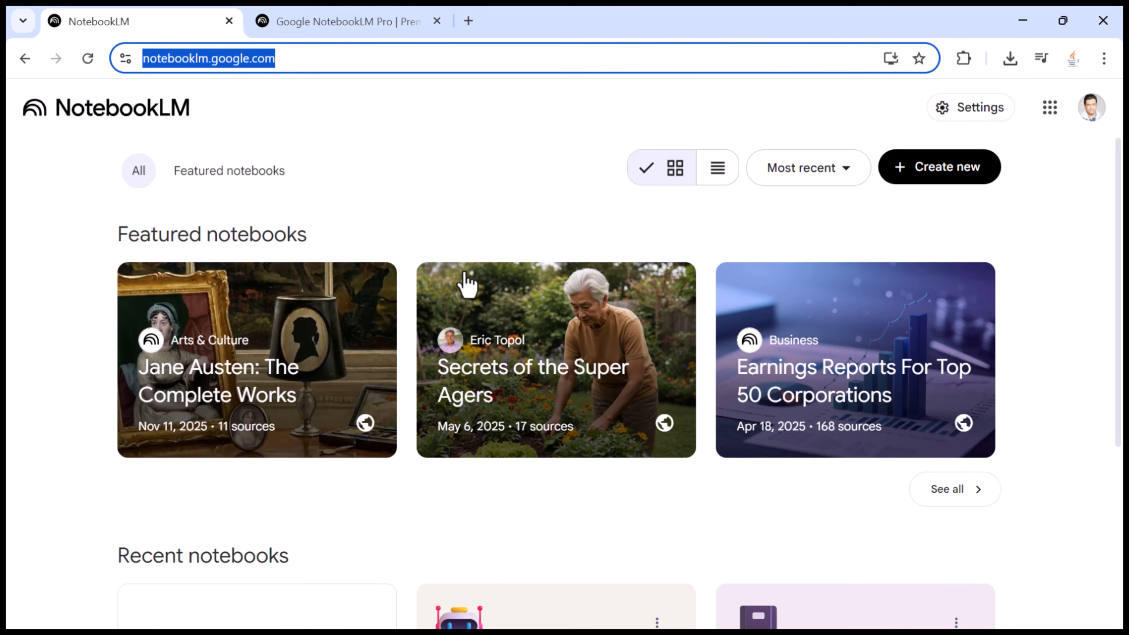
Look over the featured and recent notebooks on the NotebookLM home page
click(449, 213)
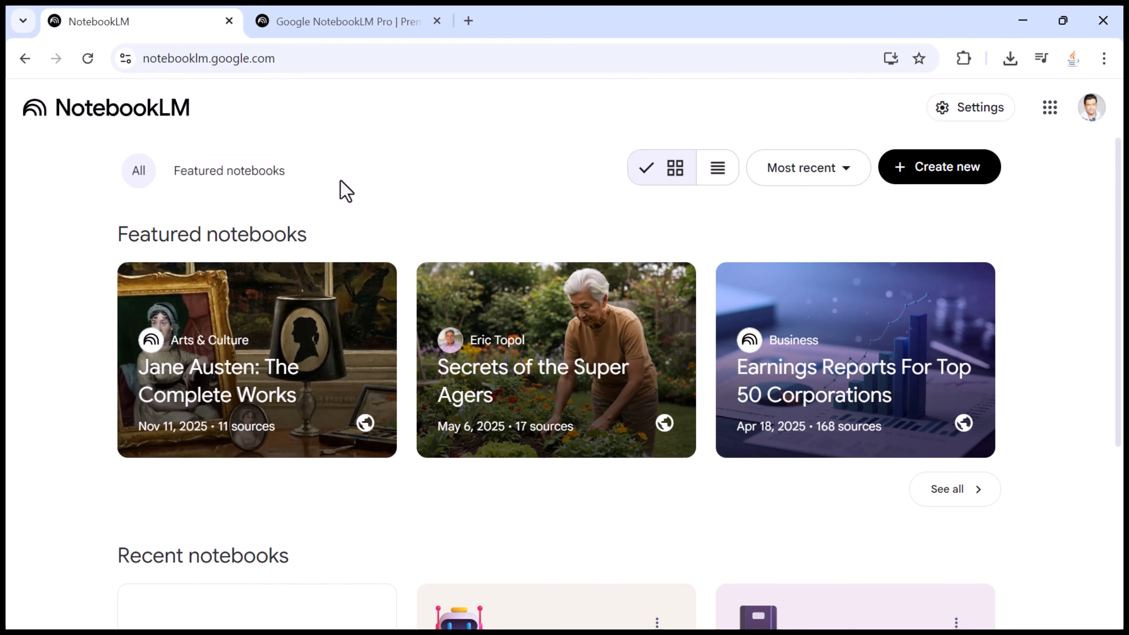
scroll(323, 297, down, 6)
scroll(345, 355, up, 6)
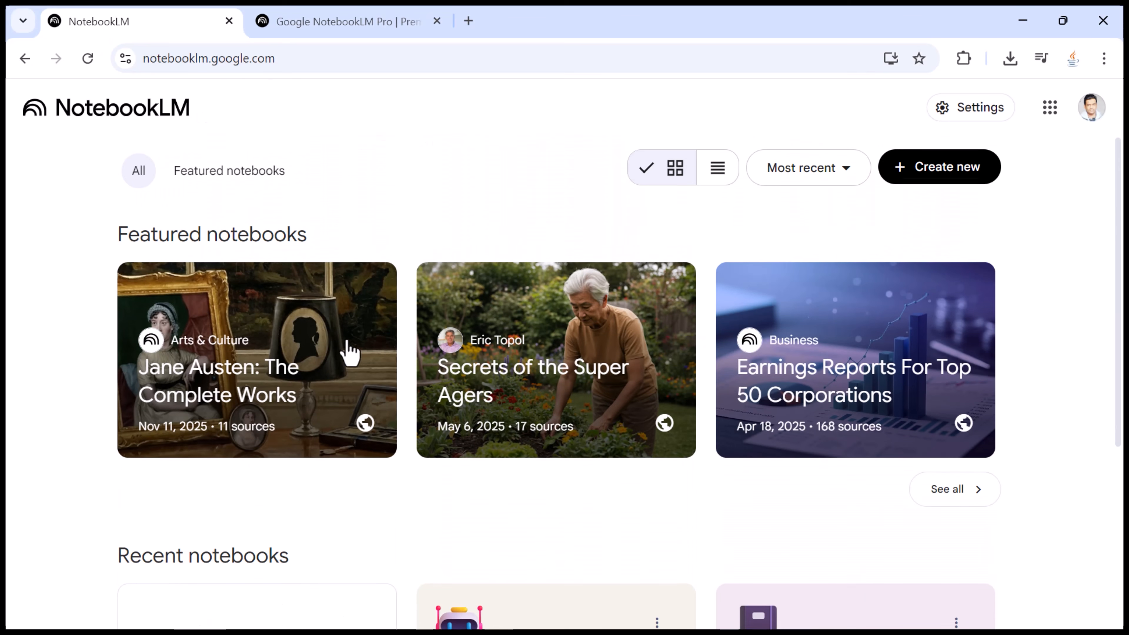
scroll(426, 381, down, 4)
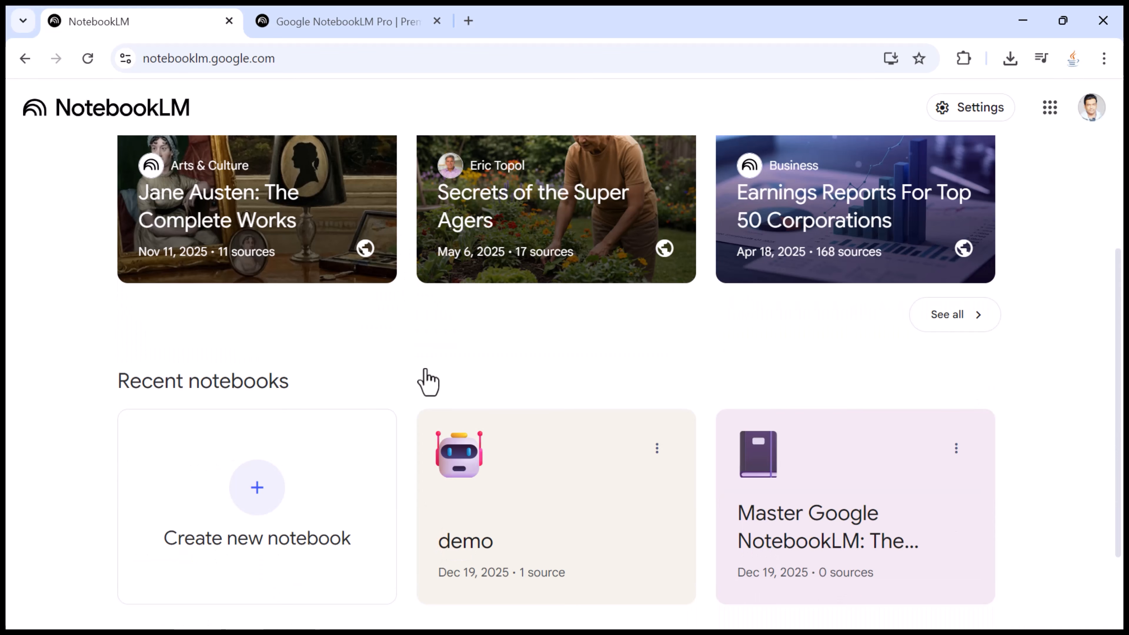
Switch to the NotebookLM plans page and bring the plan cards into view
click(391, 23)
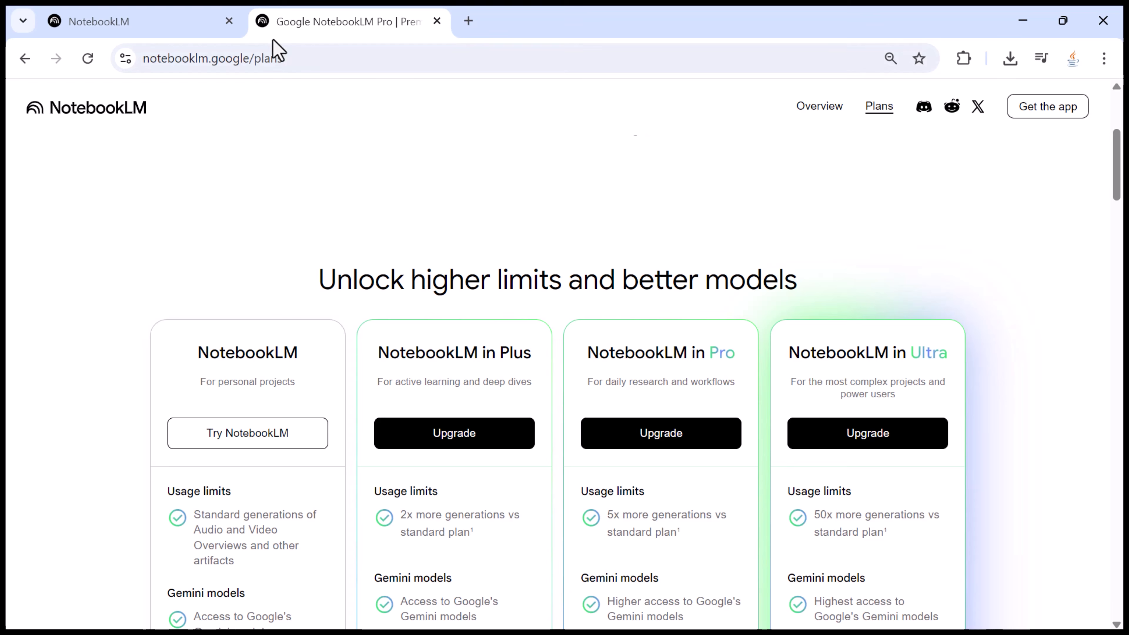
drag(266, 11, 938, 7)
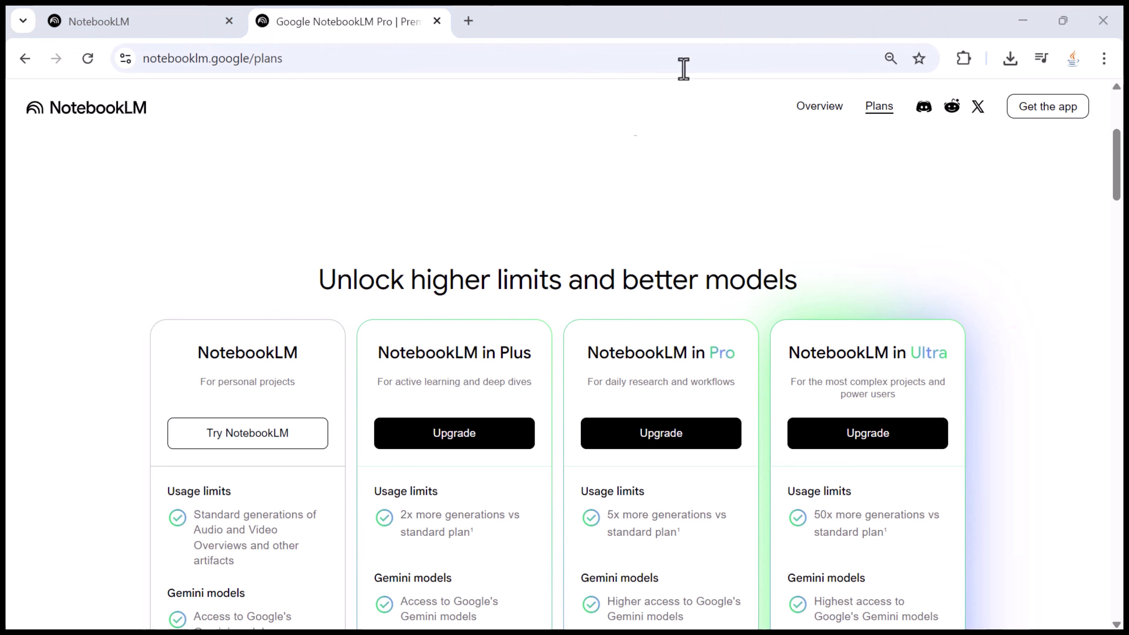
scroll(227, 403, down, 2)
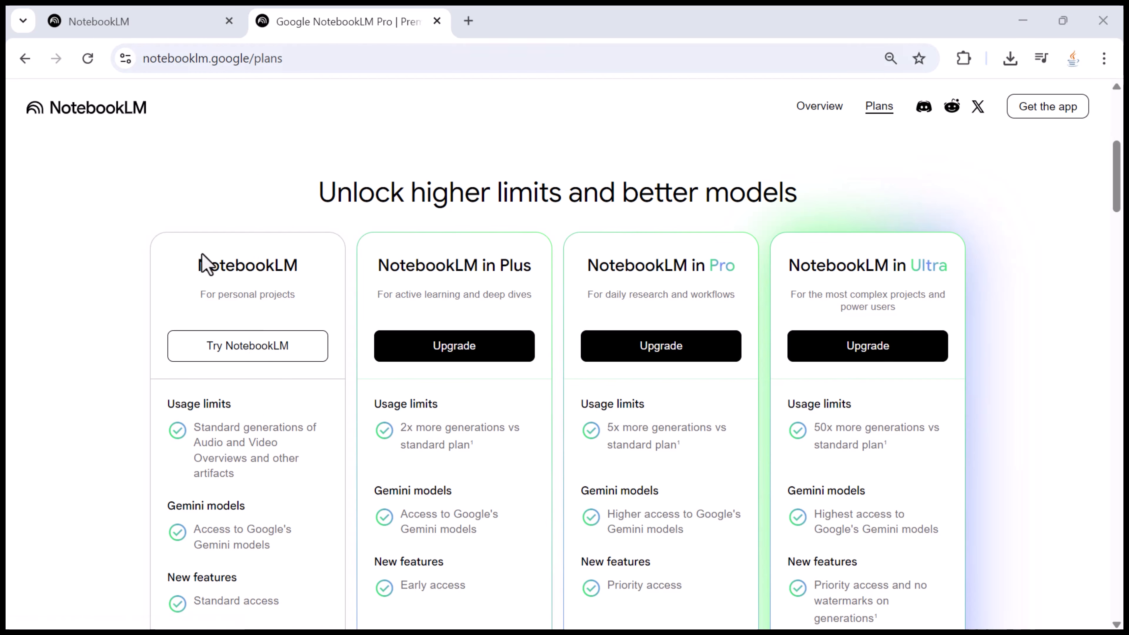
Create a new notebook from the NotebookLM home page, dismiss its add-source dialog, and leave the notebook
click(166, 30)
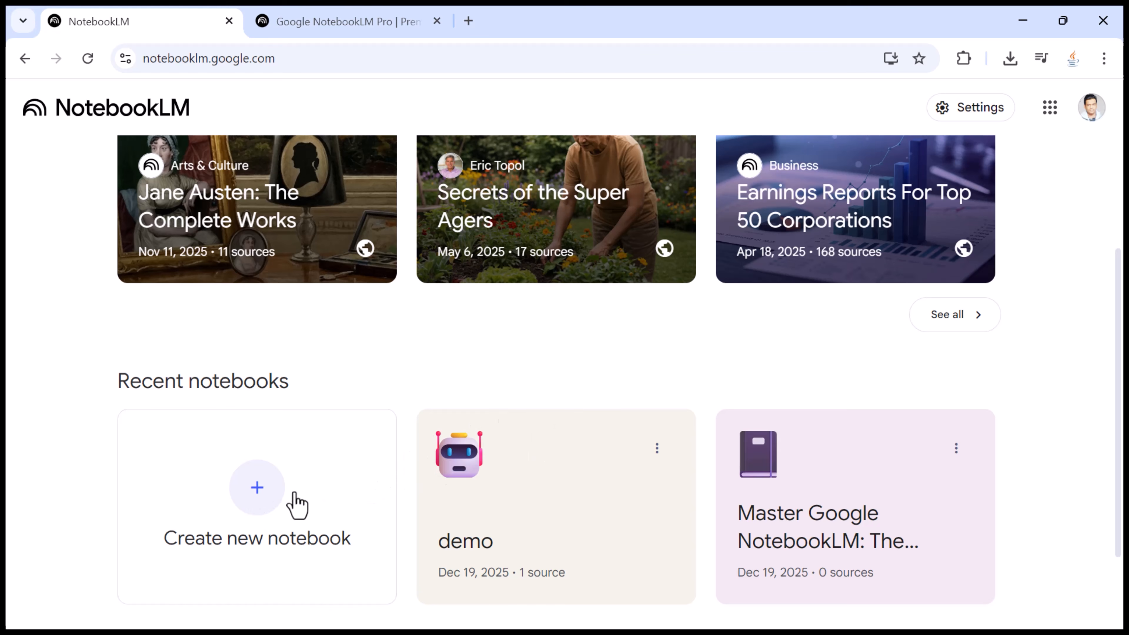
click(281, 509)
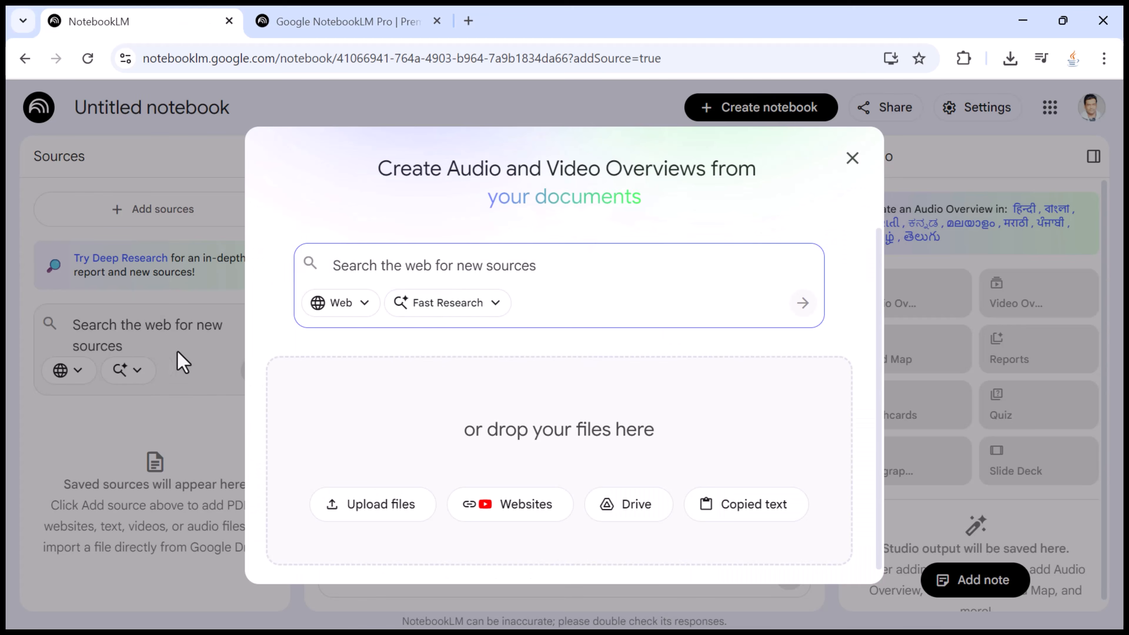
click(851, 158)
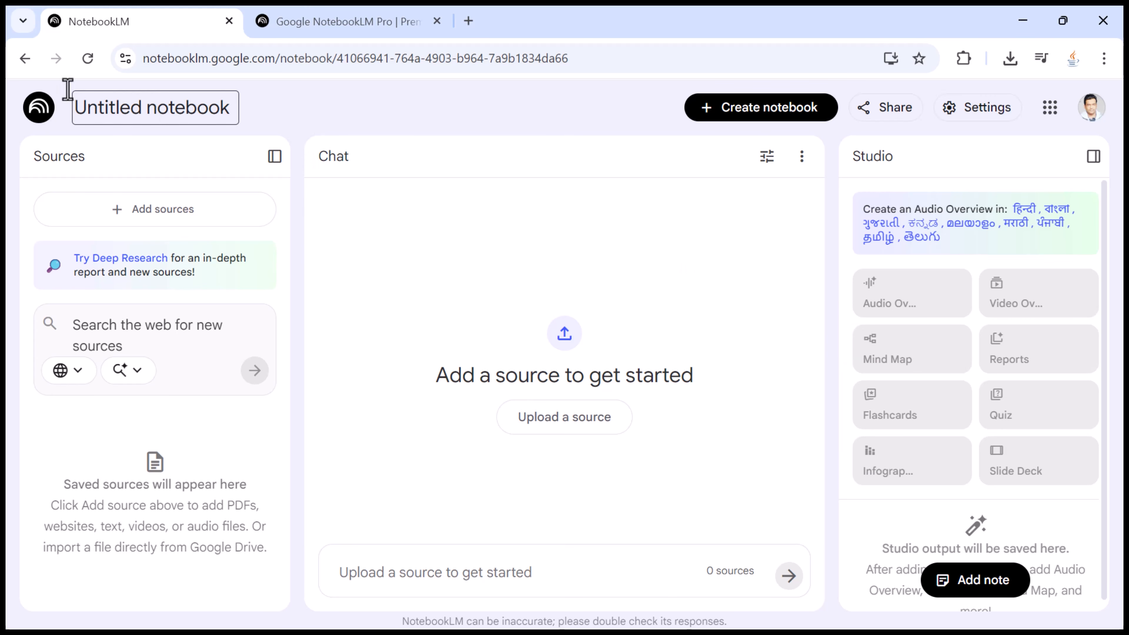
click(23, 58)
Return to the plans page and examine the standard NotebookLM plan for personal projects, including its limits and sources
click(357, 22)
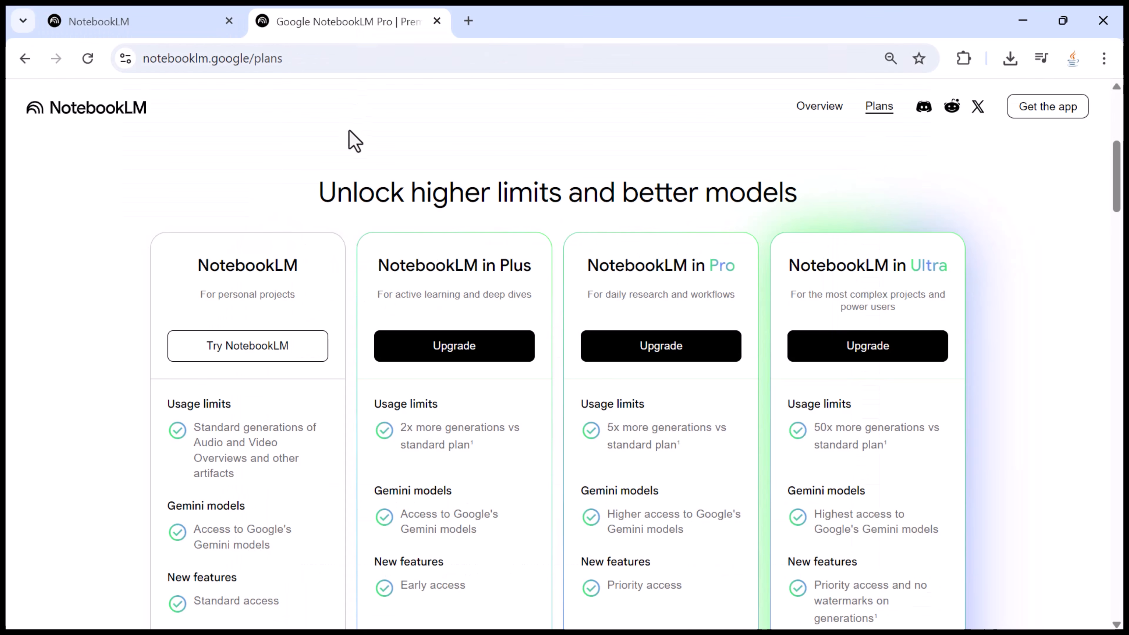
drag(198, 267, 292, 339)
drag(302, 284, 292, 293)
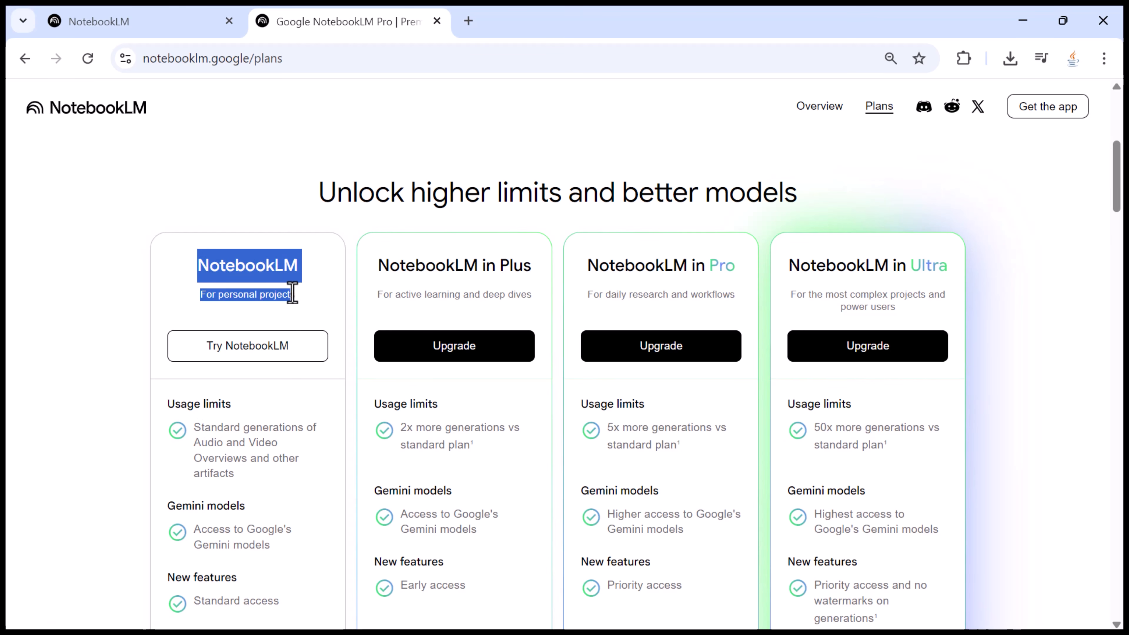
click(273, 297)
scroll(239, 431, down, 2)
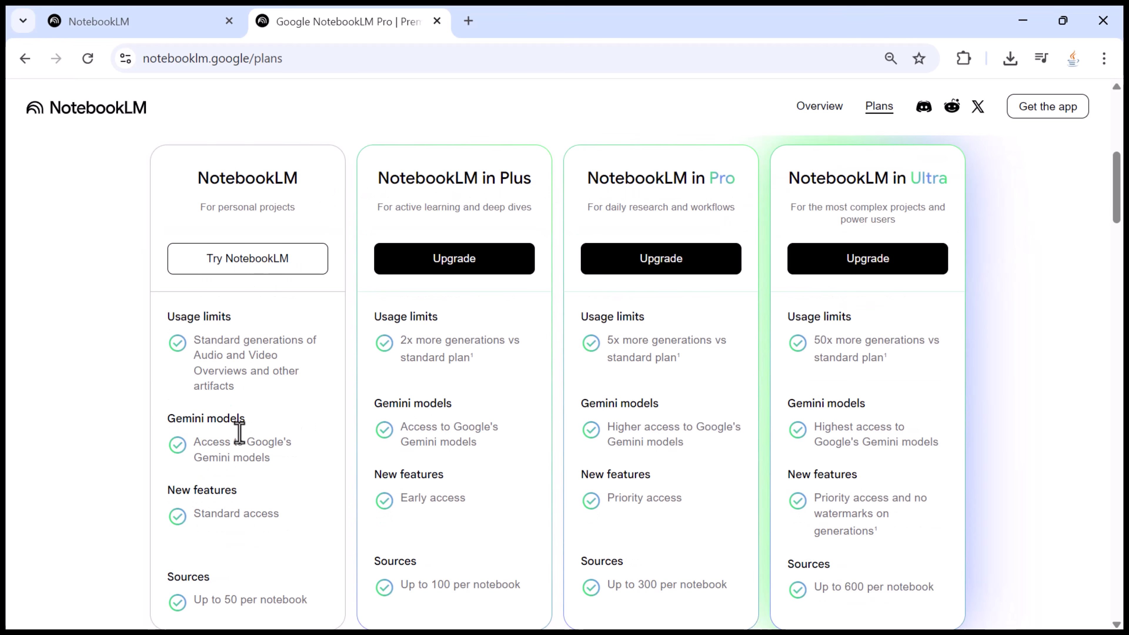
scroll(239, 434, down, 2)
scroll(240, 428, up, 2)
Examine the NotebookLM in Plus, Pro and Ultra plans, including who each one is intended for
drag(378, 178, 526, 178)
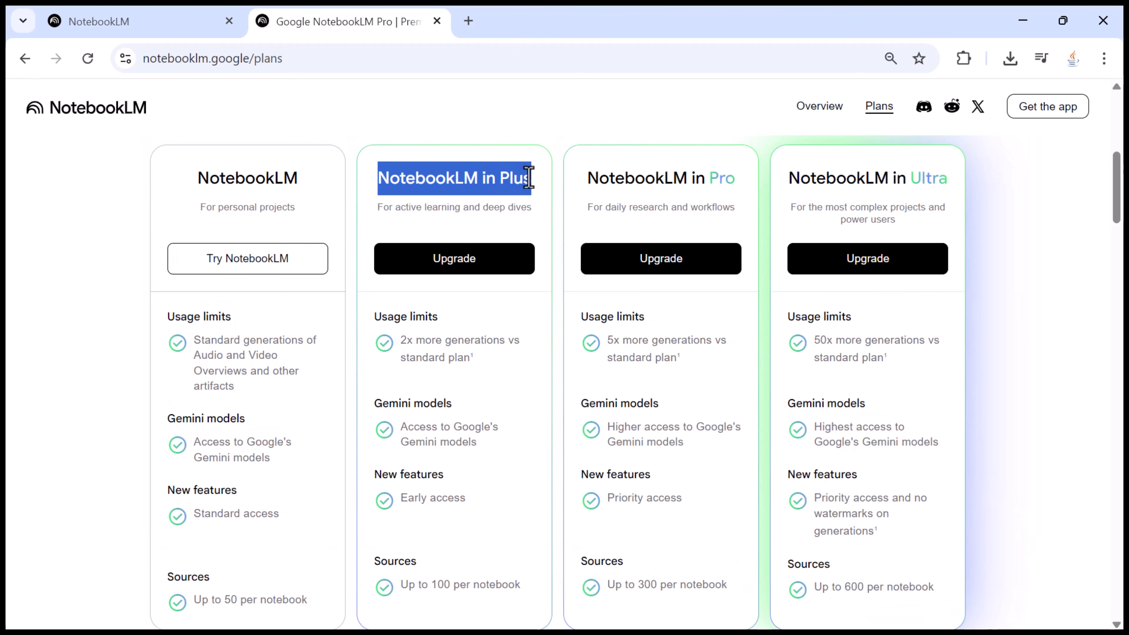
click(511, 204)
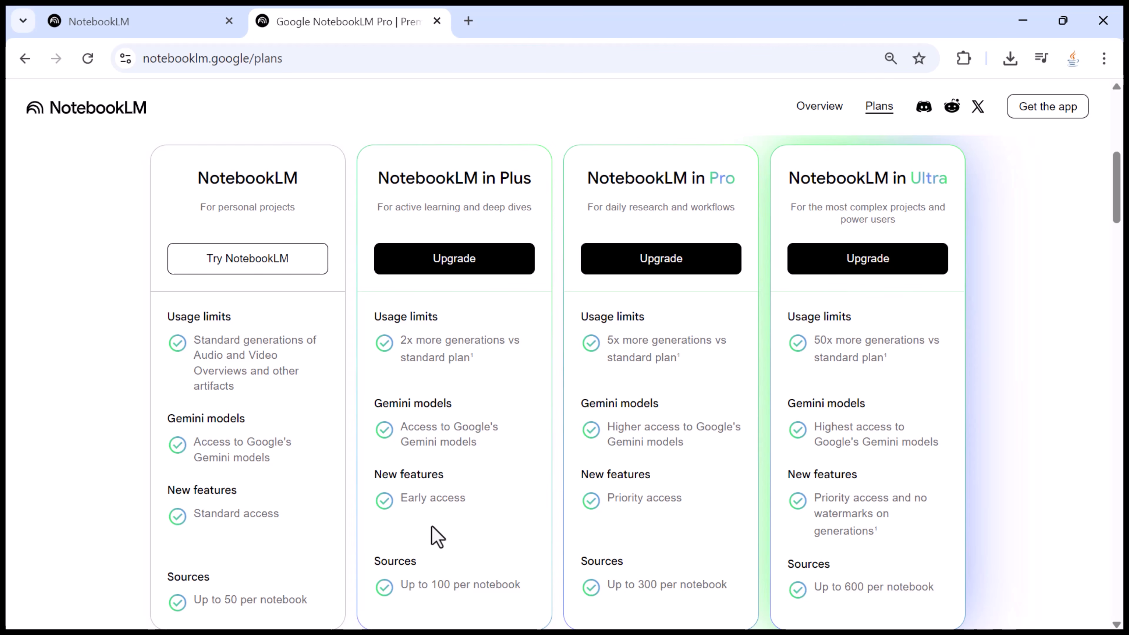
scroll(458, 400, down, 2)
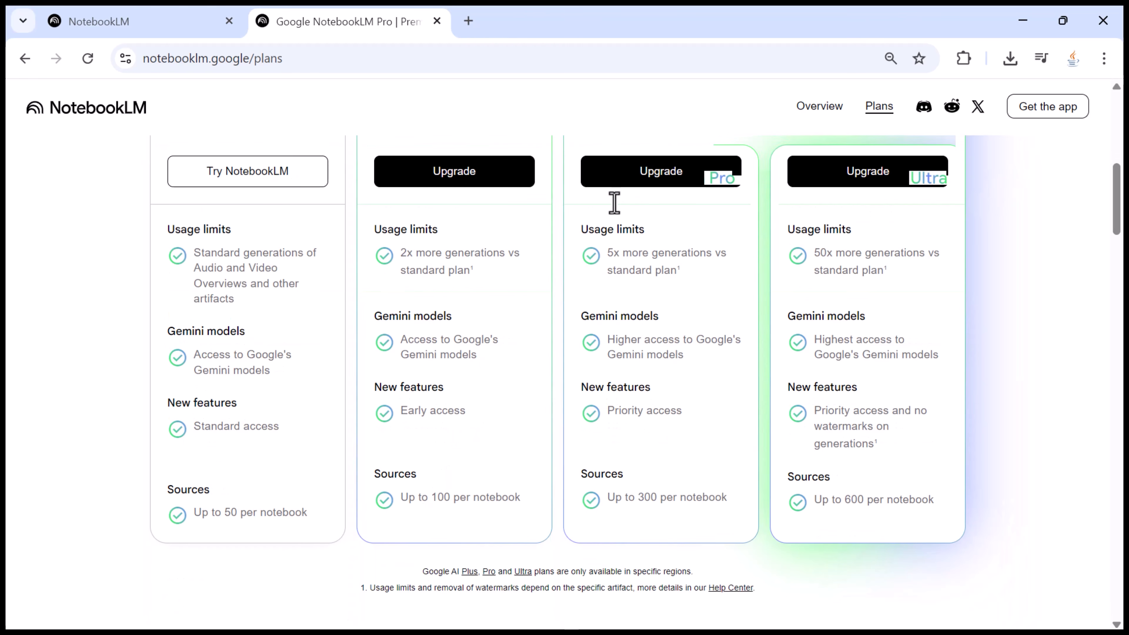
scroll(582, 175, up, 2)
drag(587, 177, 734, 177)
click(731, 207)
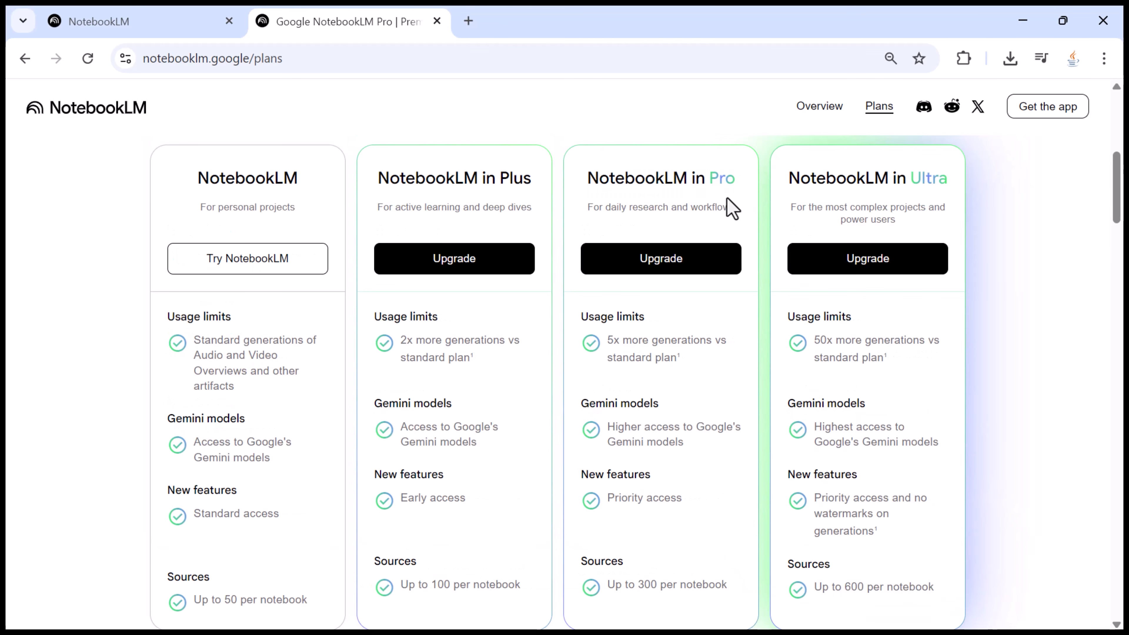
drag(605, 211, 722, 204)
click(747, 201)
drag(786, 180, 942, 179)
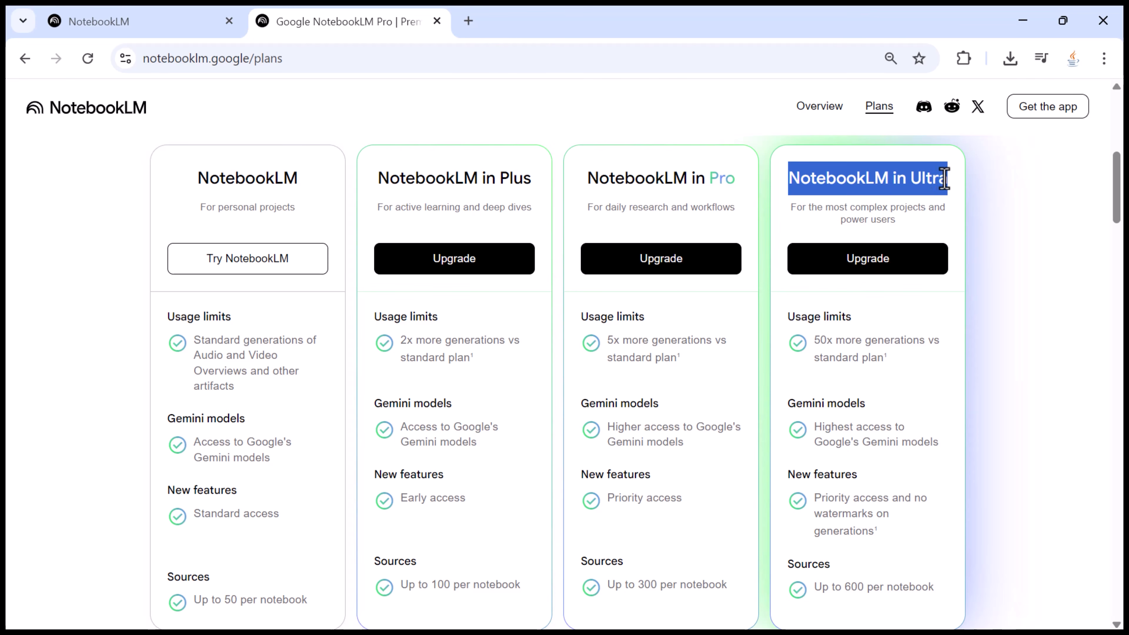
click(939, 192)
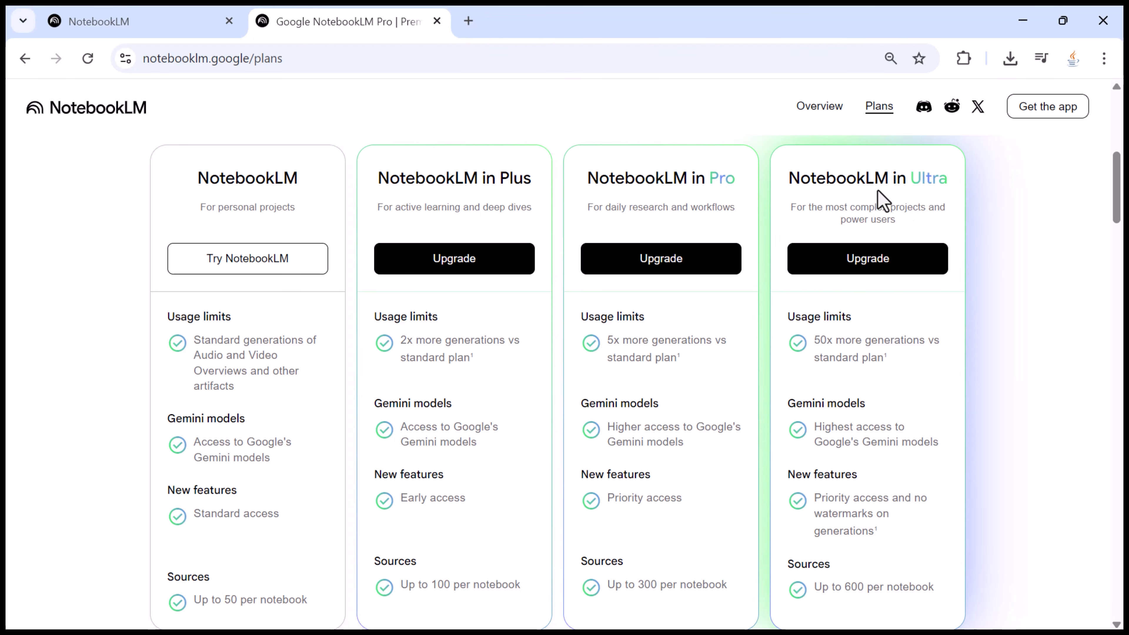
drag(868, 209, 914, 217)
click(915, 217)
Compare the usage limits, Gemini models and new features offered across the paid plans
drag(375, 313, 471, 356)
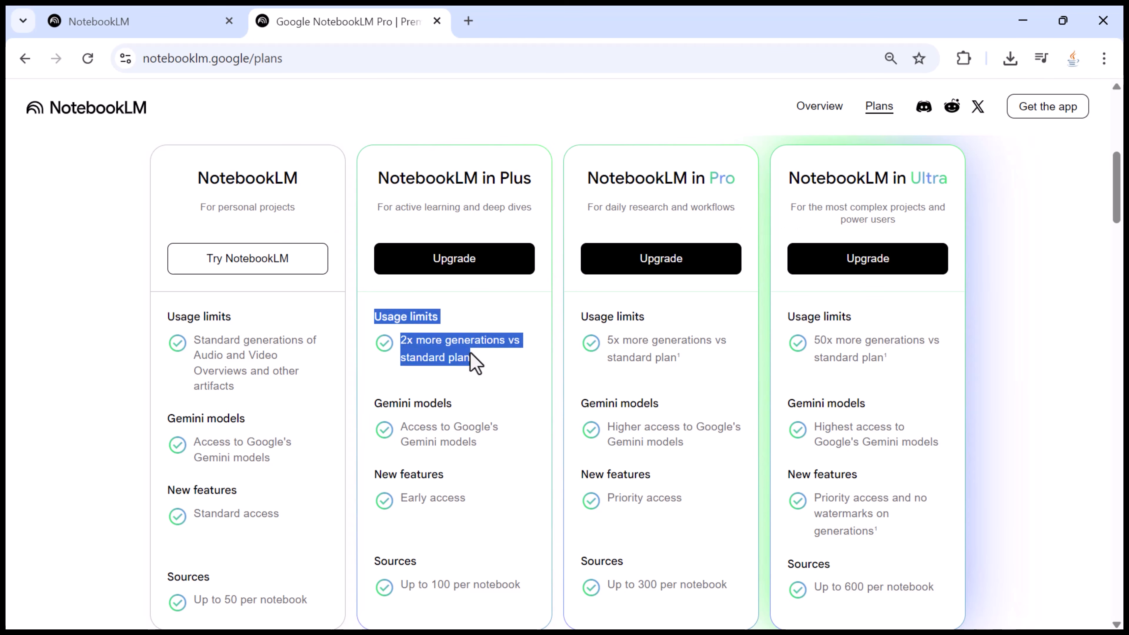
click(473, 374)
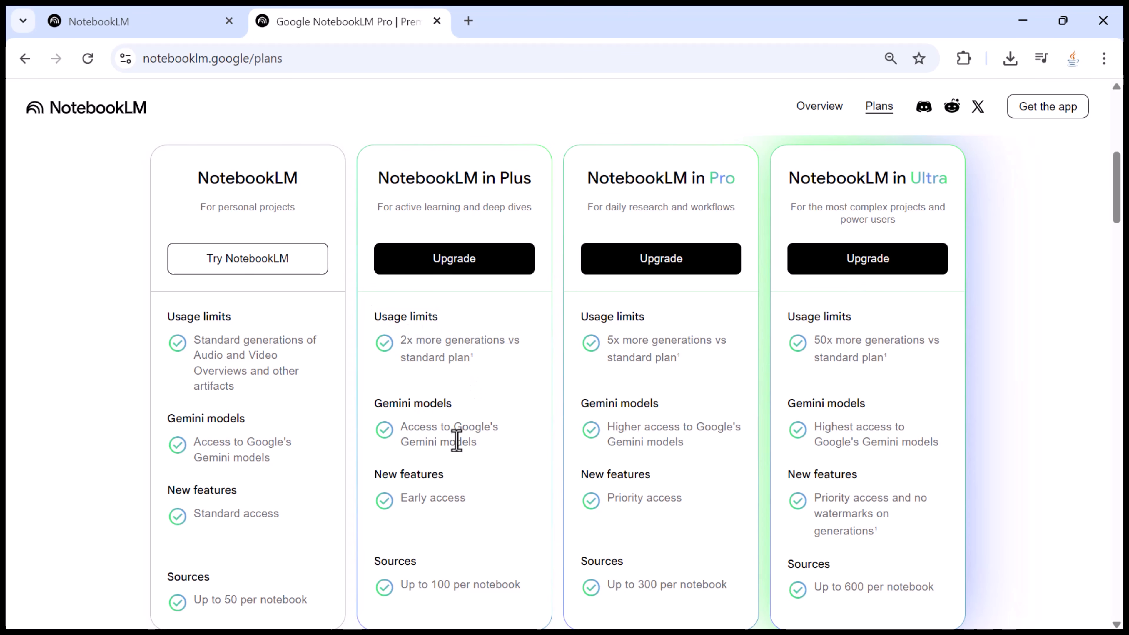
drag(381, 320, 449, 321)
drag(588, 321, 655, 320)
drag(845, 320, 857, 319)
drag(812, 403, 866, 403)
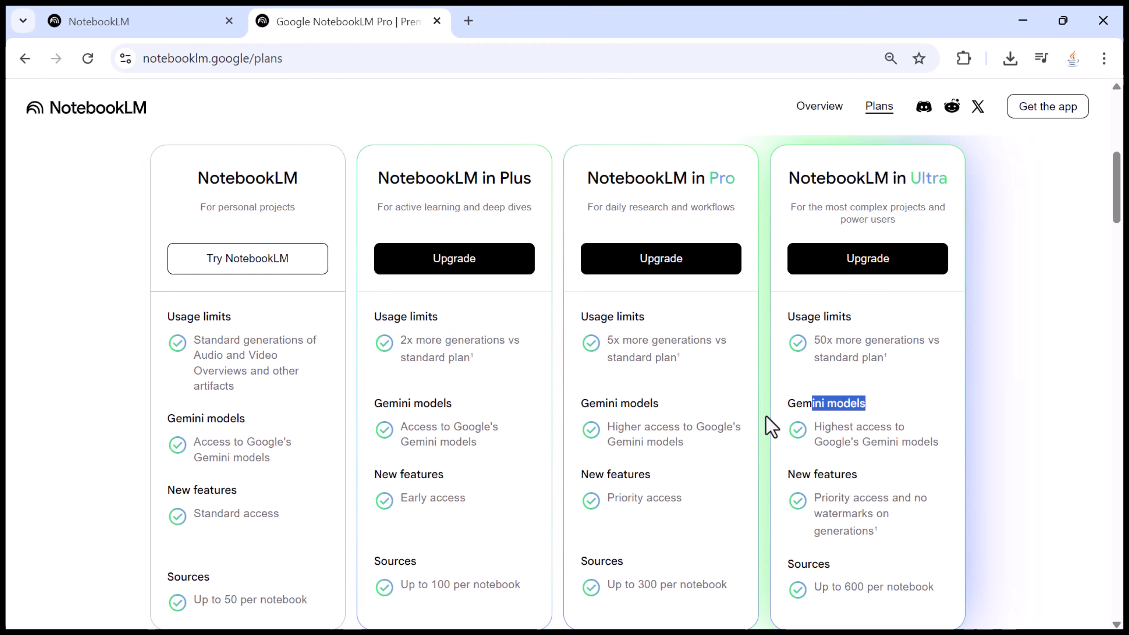
drag(811, 473, 912, 483)
click(912, 480)
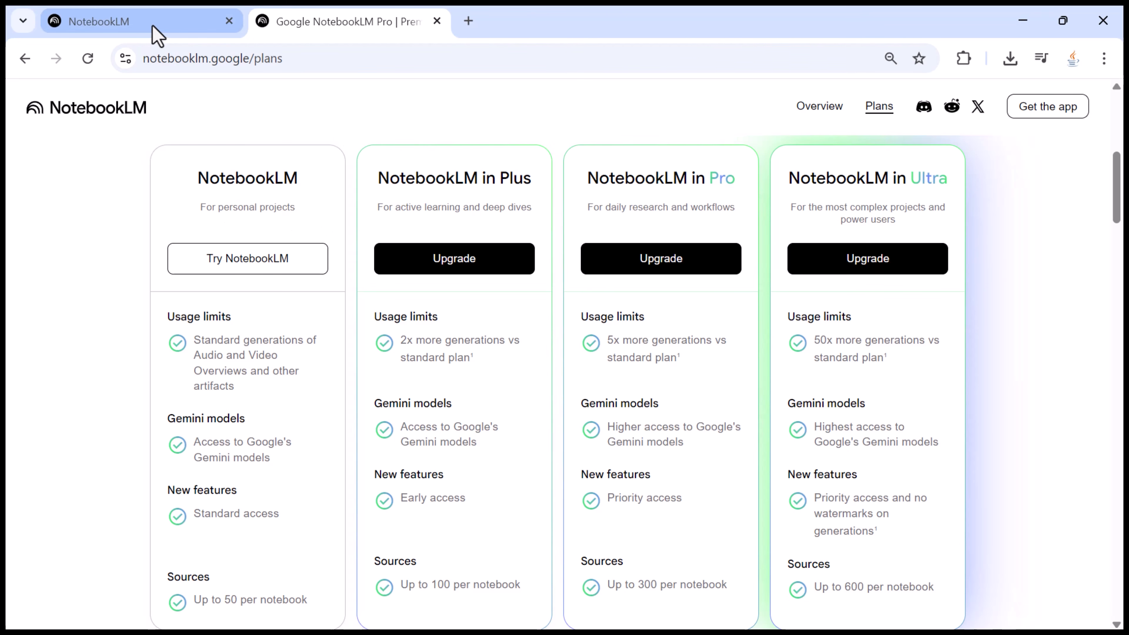
Review the standard plan's name and personal-projects description once more
mouse_move(153, 28)
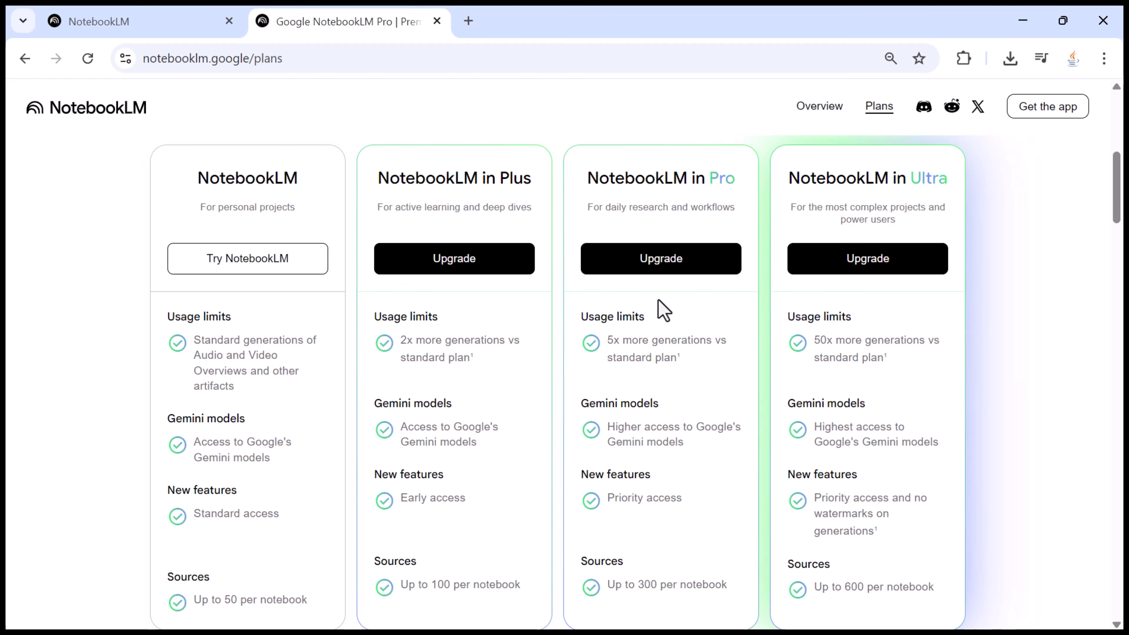
drag(194, 176, 287, 202)
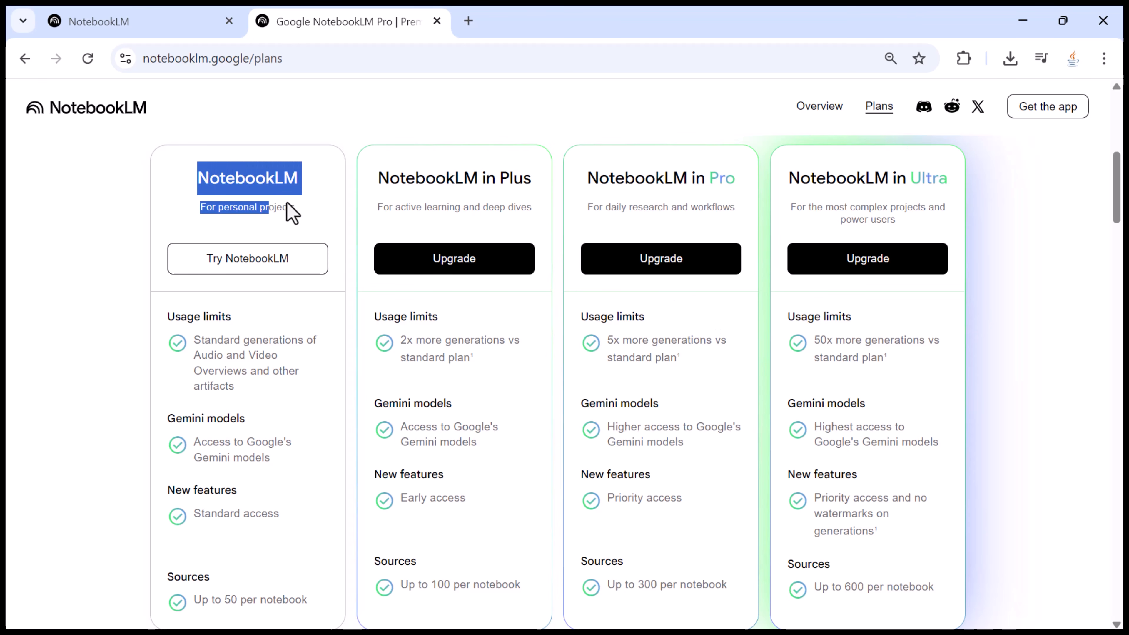
click(300, 188)
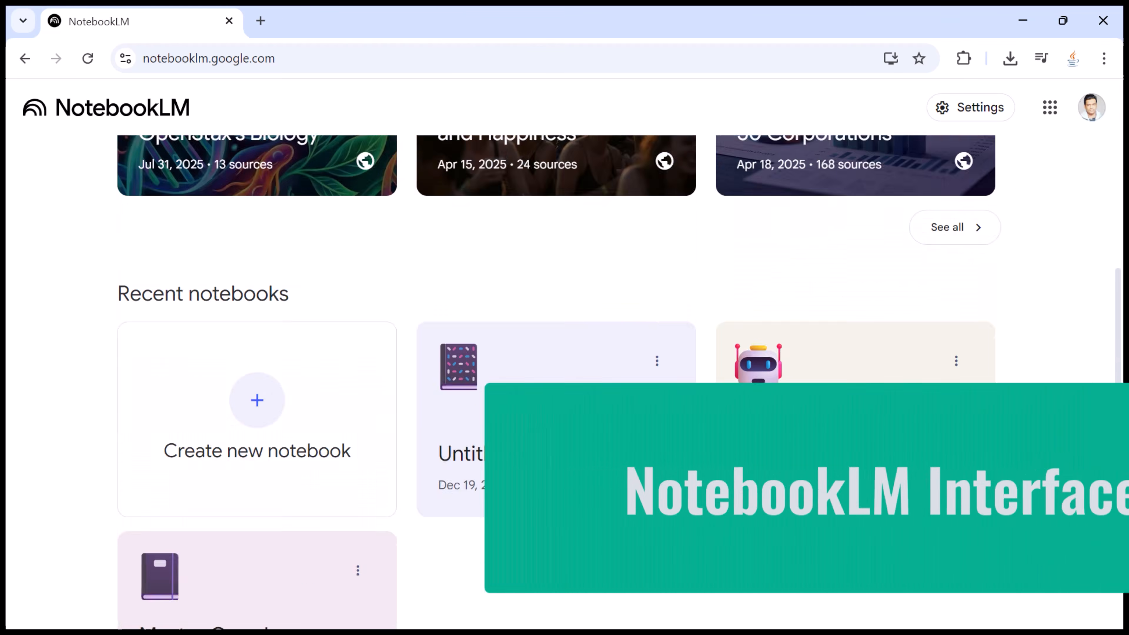
Survey the full NotebookLM home page, from the featured notebooks down to the recent ones and back
scroll(497, 137, up, 5)
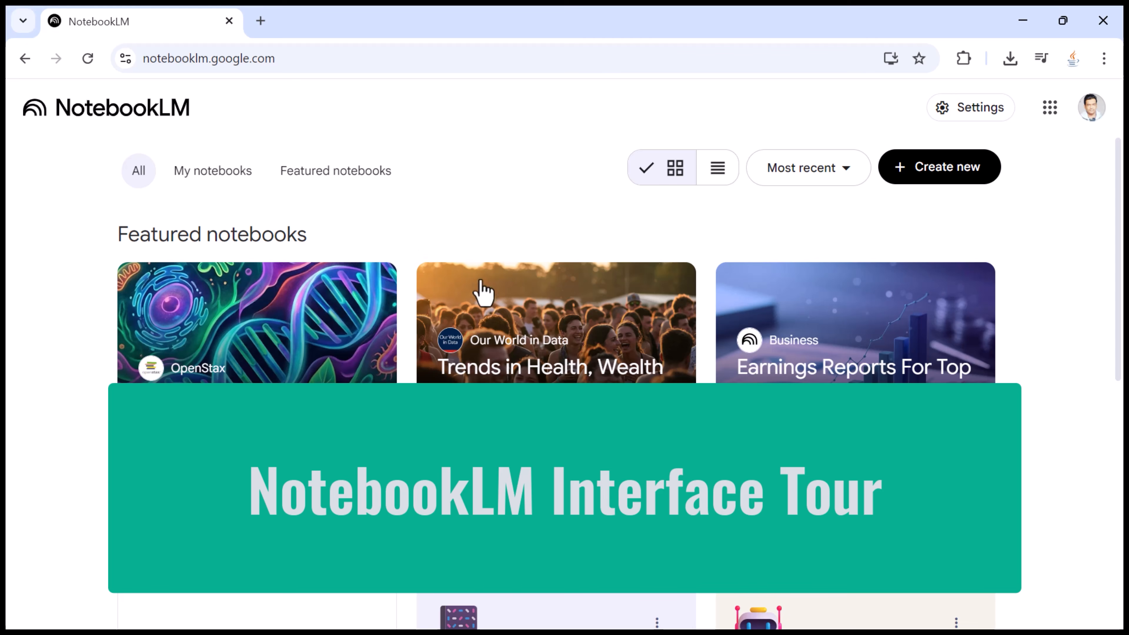
scroll(555, 311, down, 8)
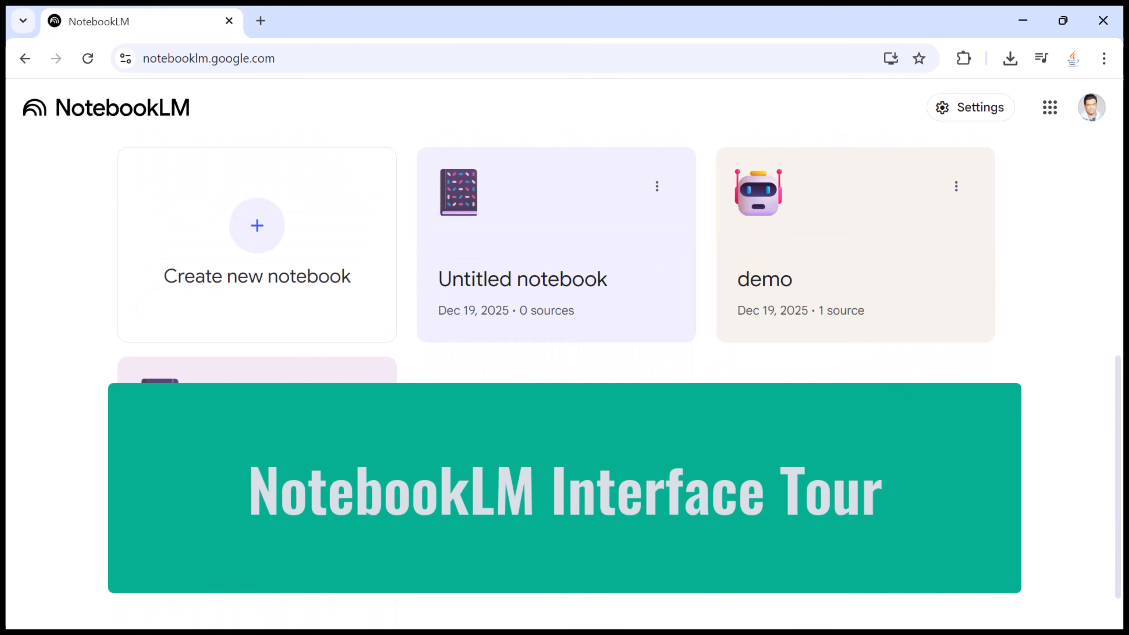
scroll(530, 182, up, 8)
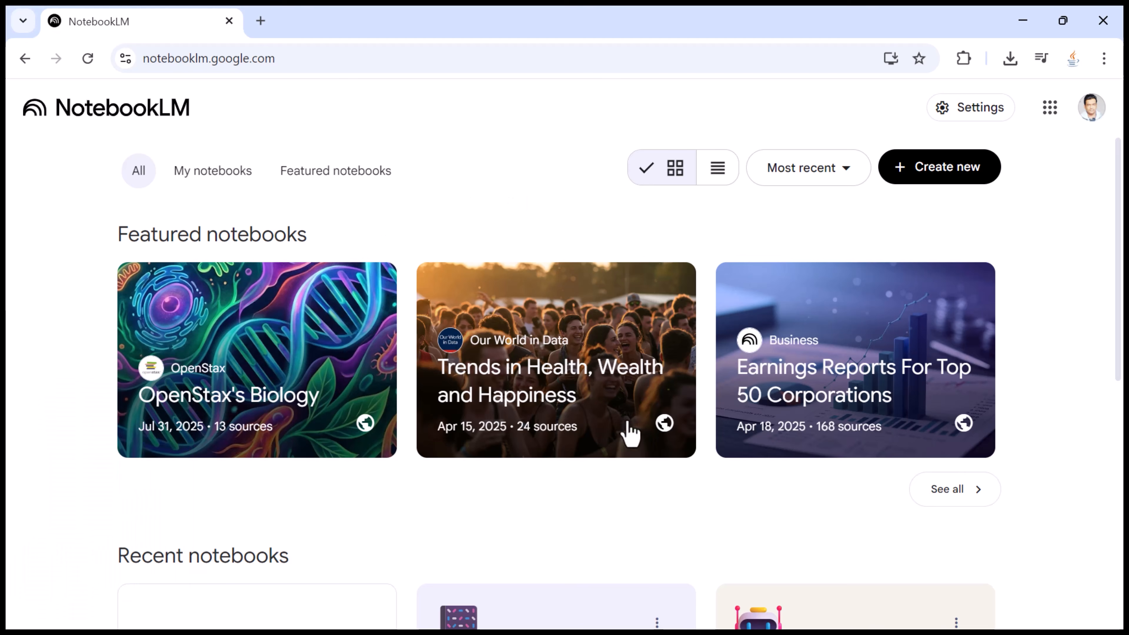
Open the recent "Untitled notebook", dismiss its add-source dialog to view the workspace, and return to the home page
scroll(630, 433, down, 5)
click(519, 428)
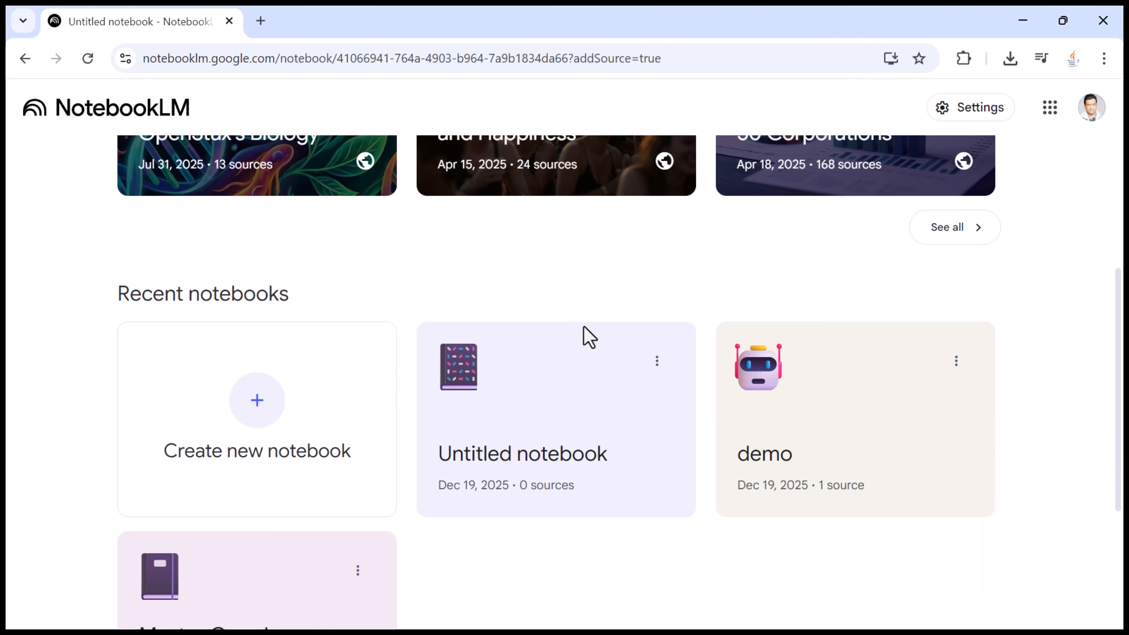
click(852, 158)
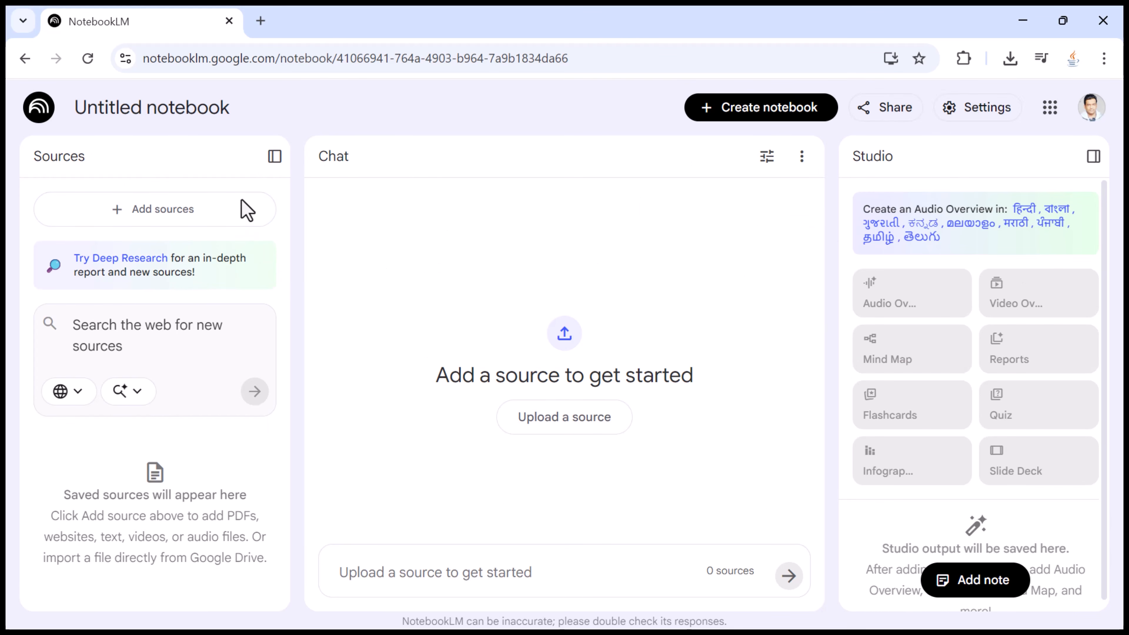
click(38, 119)
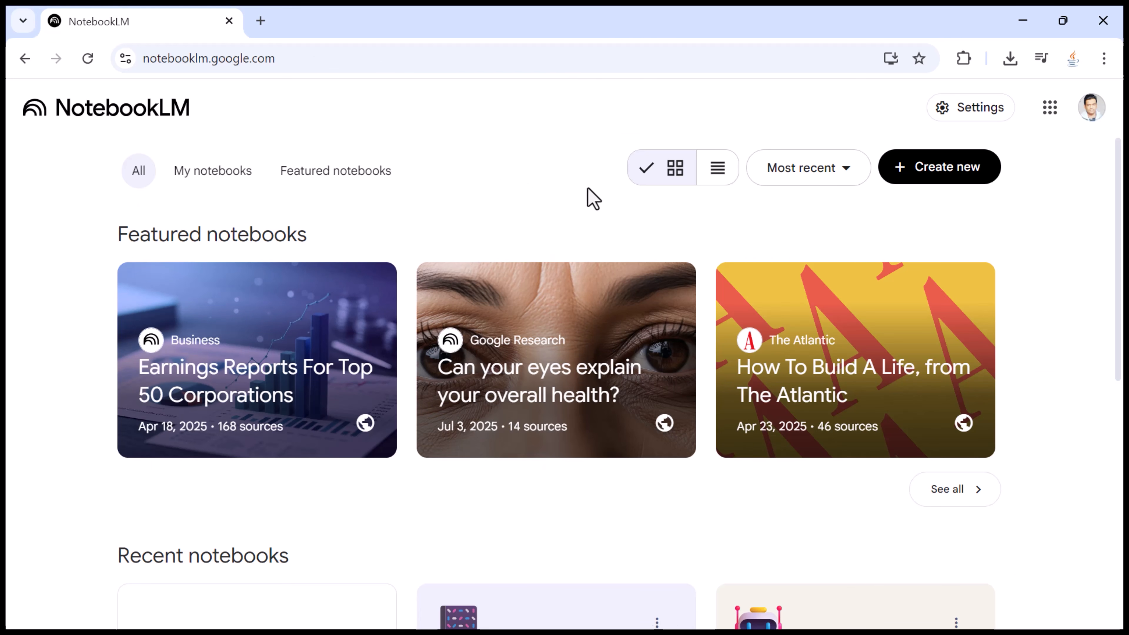
Review the home page's featured and recent notebook sections again
scroll(532, 227, down, 5)
scroll(531, 227, down, 3)
scroll(523, 242, up, 8)
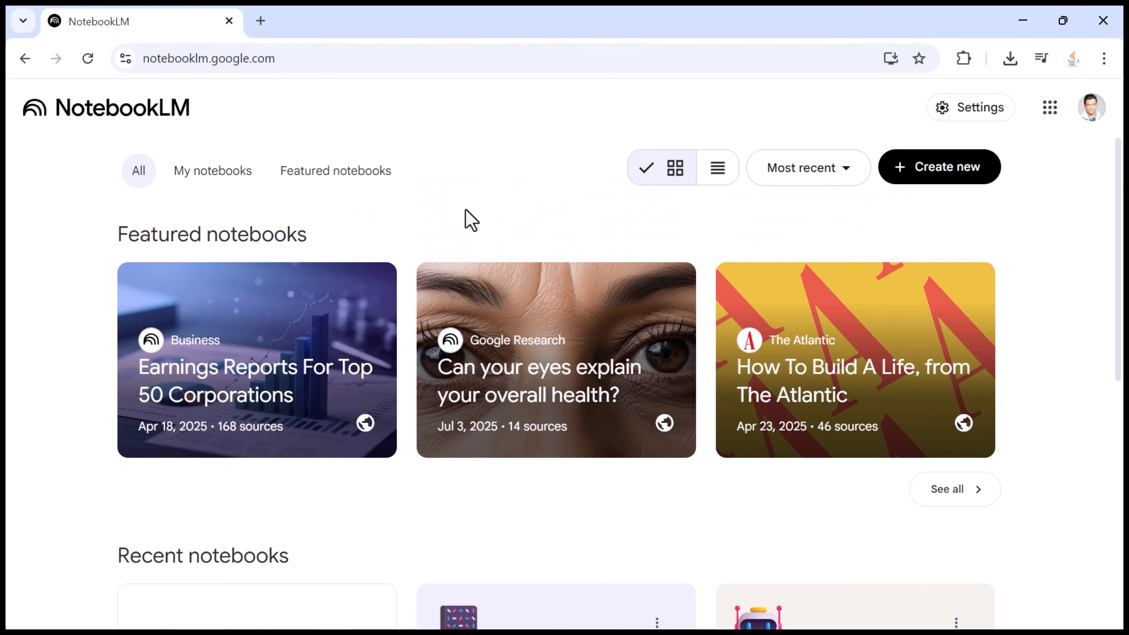
Examine the home page's featured and recent notebooks sections, including the option to create a new notebook
drag(119, 234, 395, 245)
scroll(242, 349, down, 3)
drag(114, 392, 353, 384)
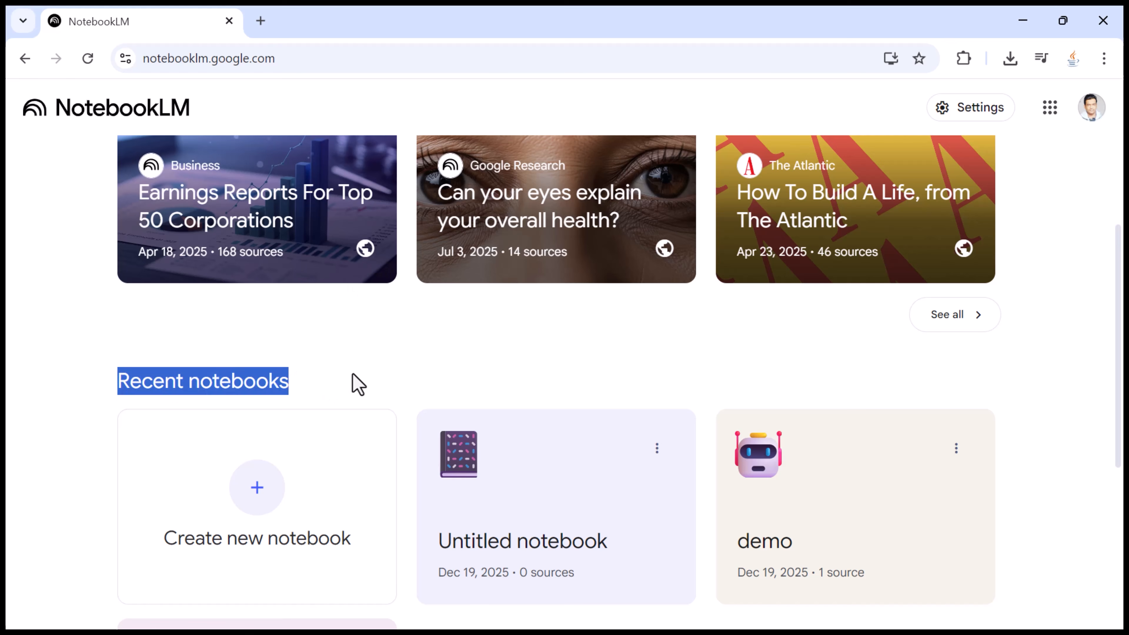
click(353, 383)
scroll(356, 380, up, 2)
scroll(360, 378, down, 5)
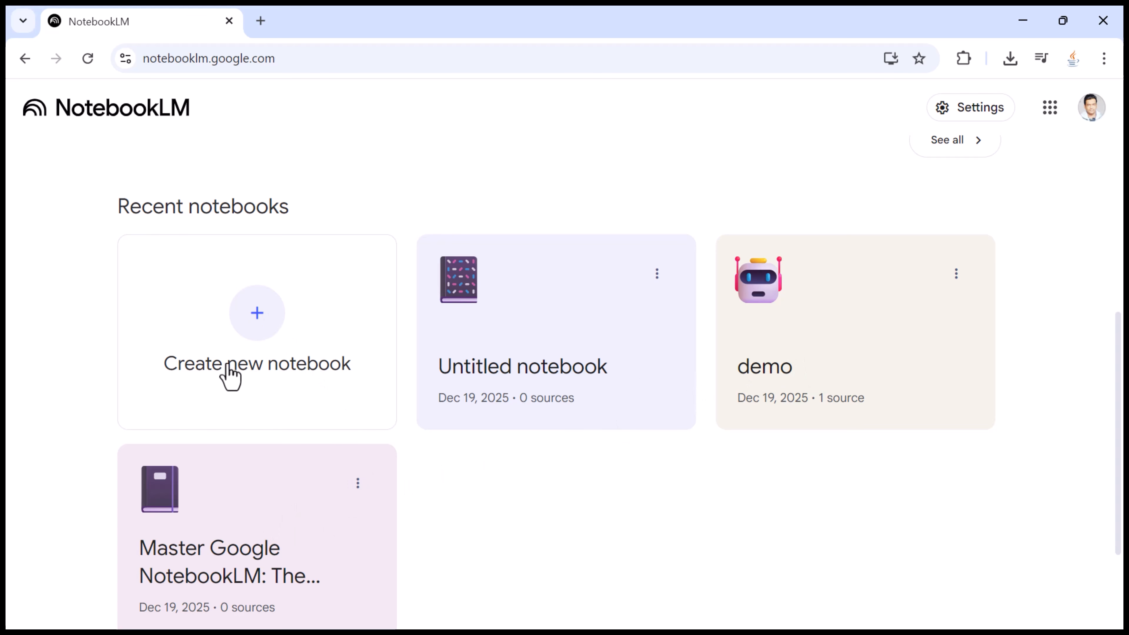
scroll(307, 376, up, 2)
scroll(305, 373, up, 3)
scroll(302, 374, down, 3)
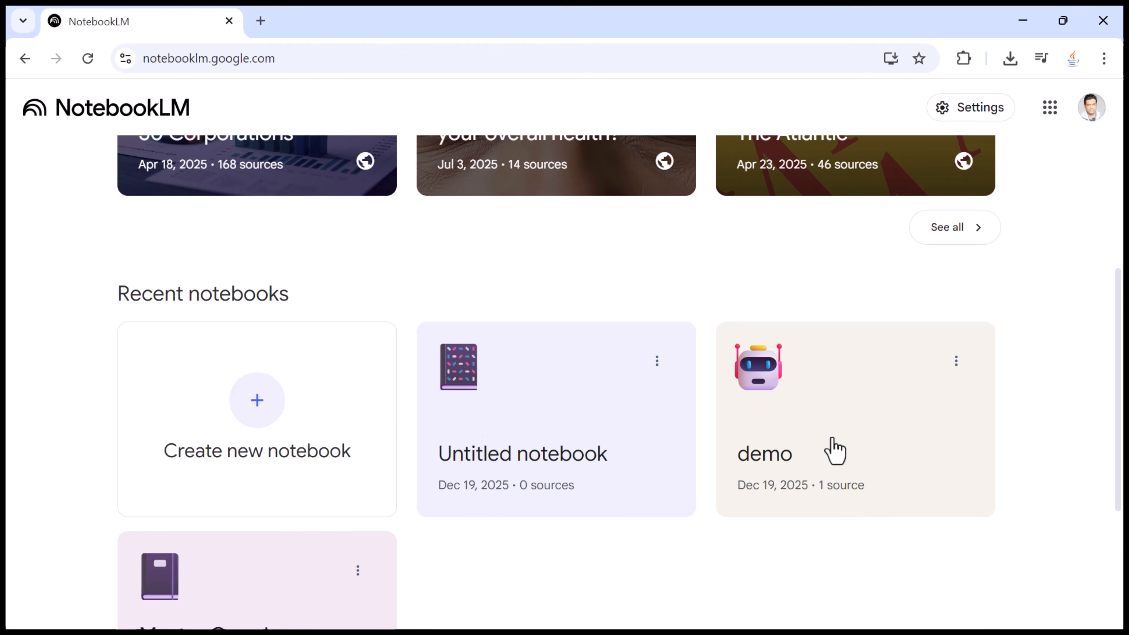
scroll(826, 447, down, 4)
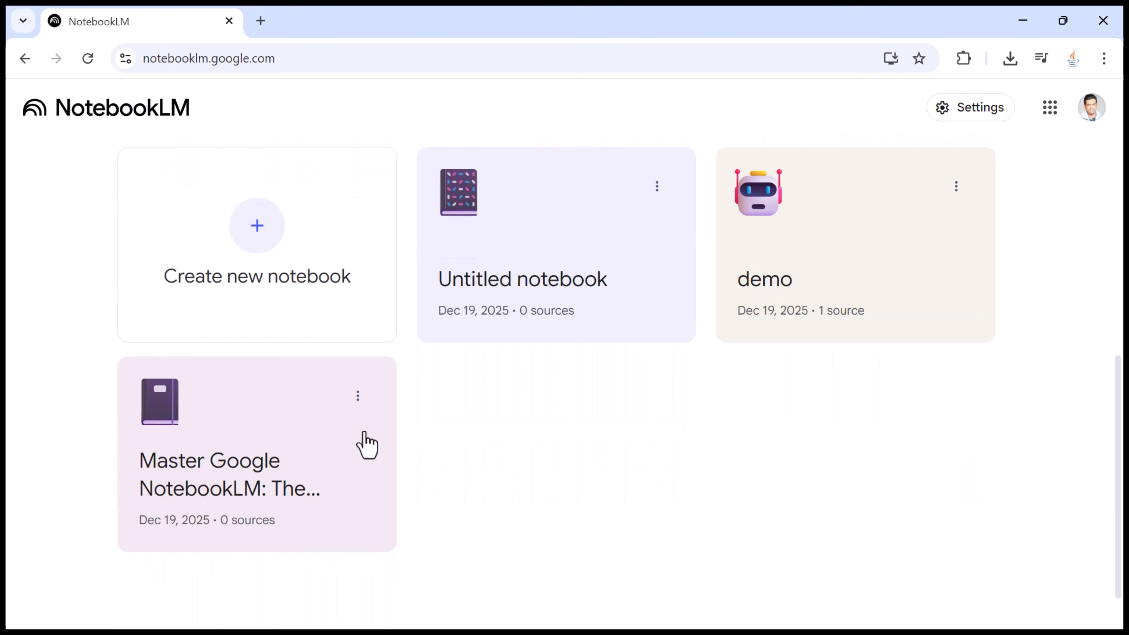
scroll(585, 442, up, 8)
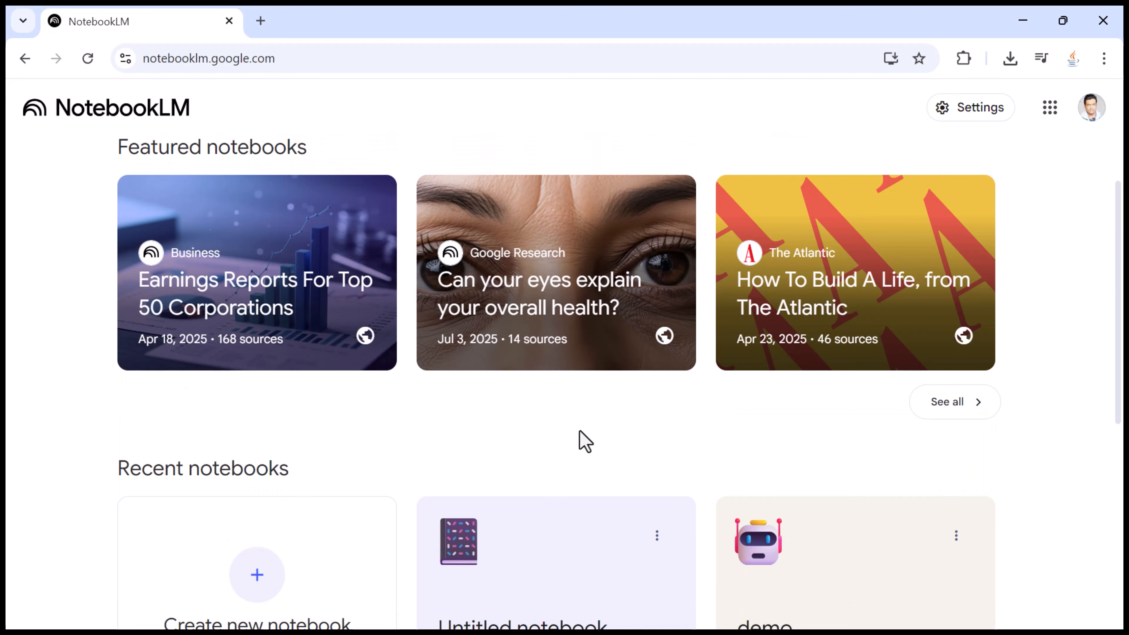
Delete "Untitled notebook" from the recent notebooks and confirm the deletion
scroll(585, 441, down, 4)
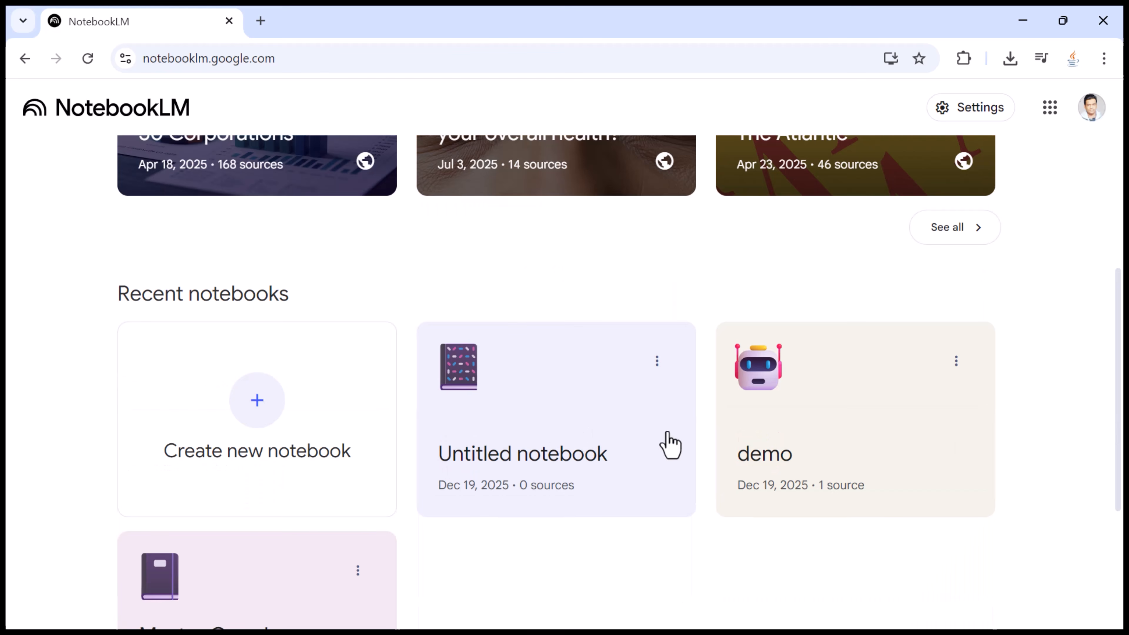
scroll(426, 502, down, 2)
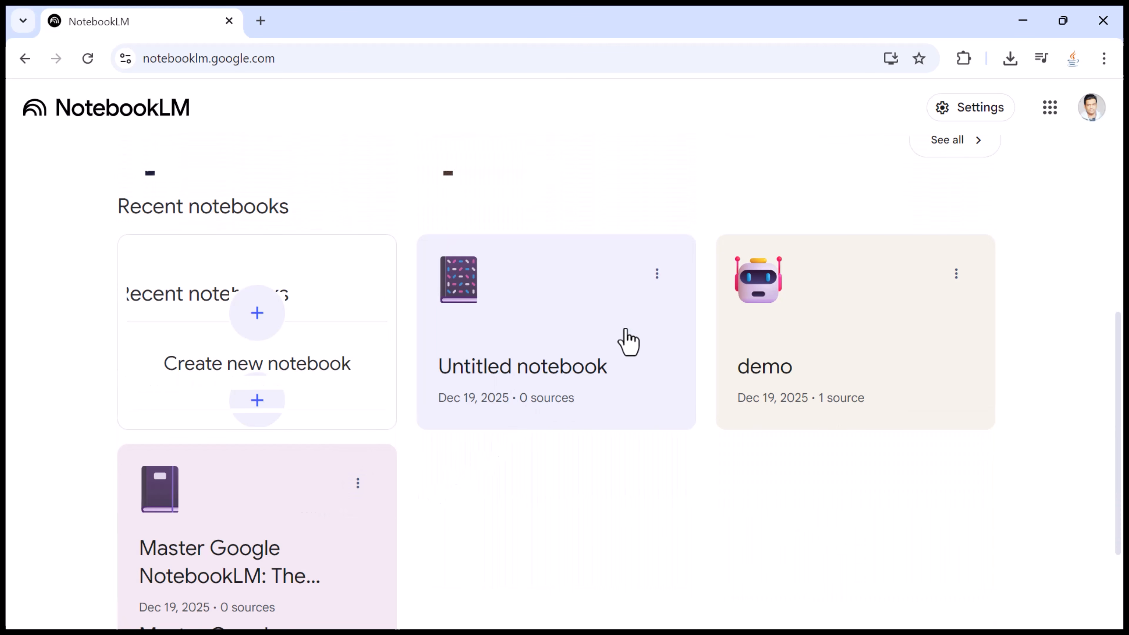
click(656, 274)
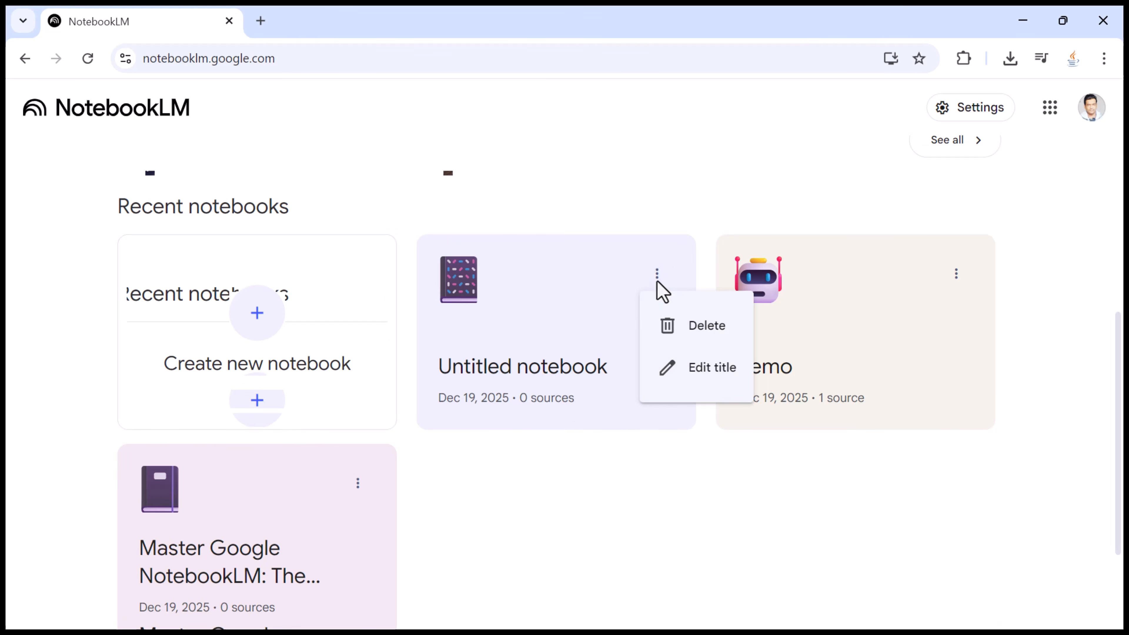
click(699, 327)
click(631, 379)
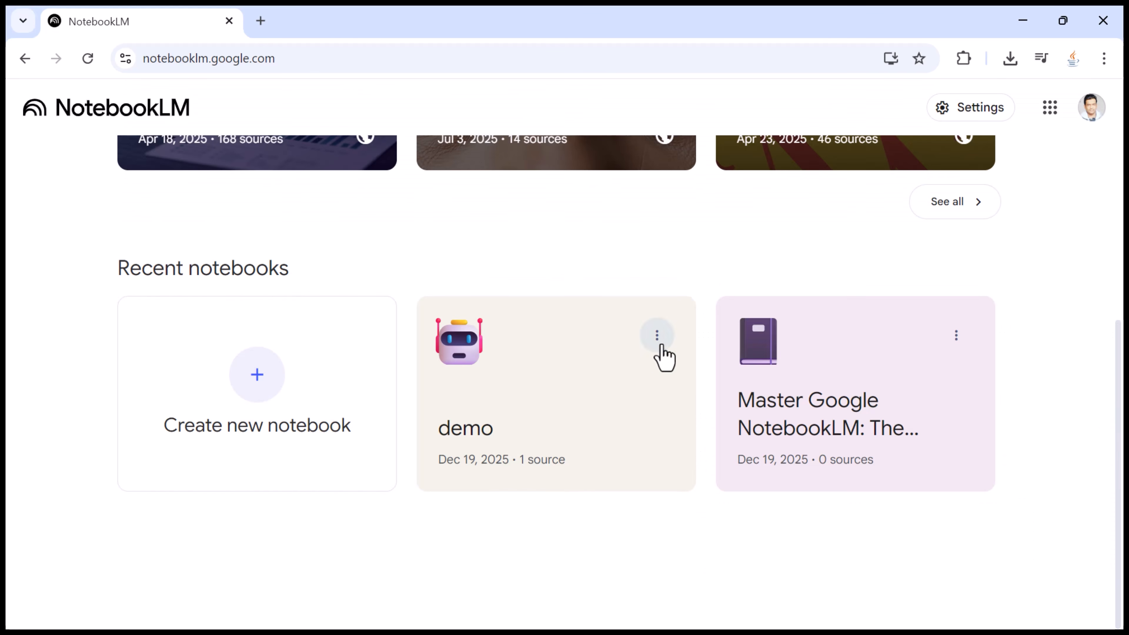
Create a new notebook from the home page and dismiss its add-source dialog to show the workspace
scroll(554, 387, up, 2)
scroll(556, 397, down, 2)
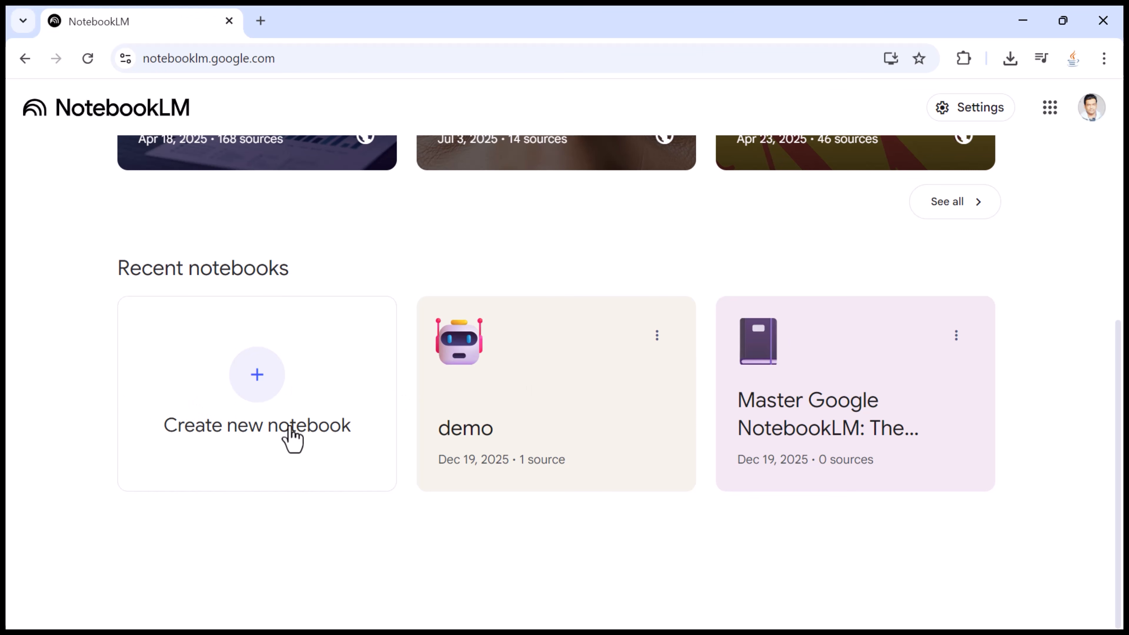
scroll(224, 385, up, 3)
scroll(224, 385, down, 3)
scroll(224, 385, up, 5)
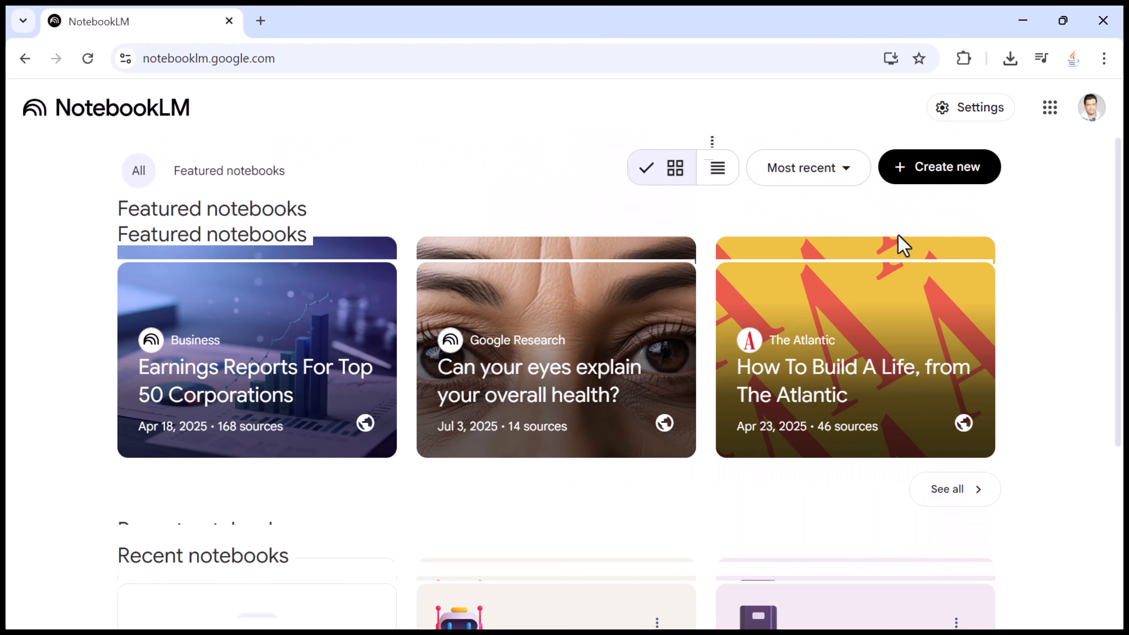
click(933, 174)
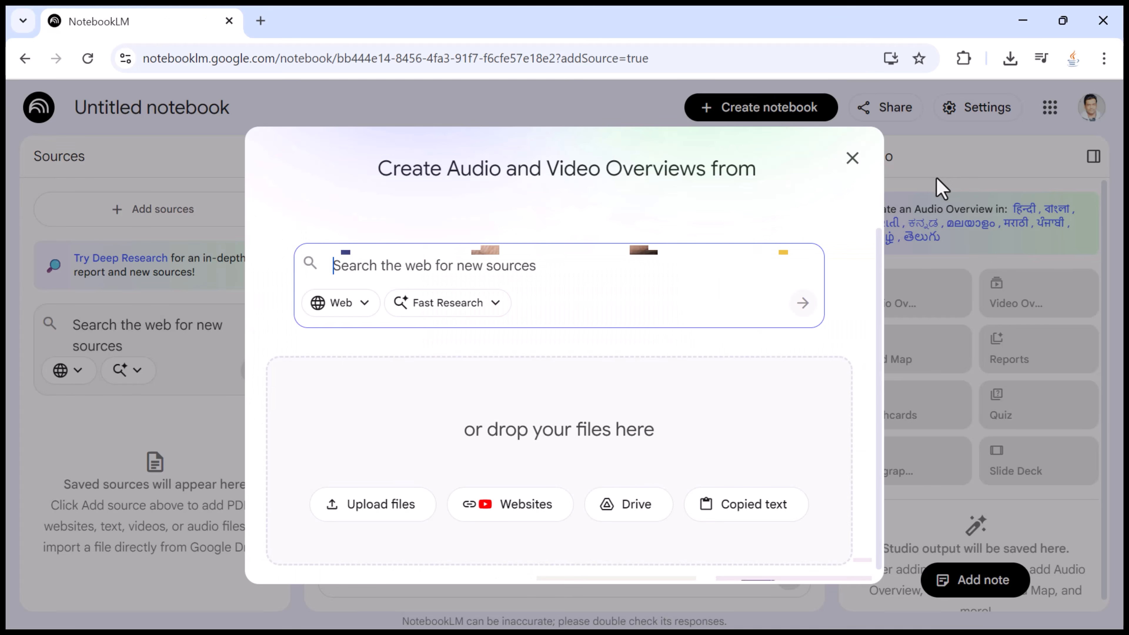
click(852, 158)
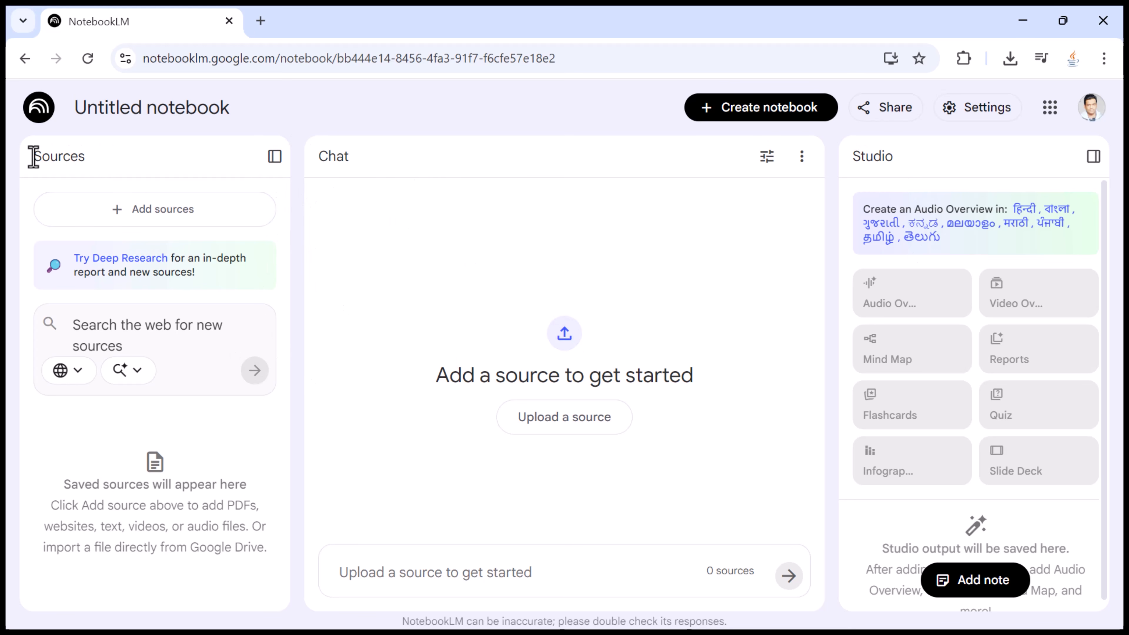
Identify the notebook workspace's three sections by their headings: Sources, Chat and Studio
drag(28, 156, 85, 155)
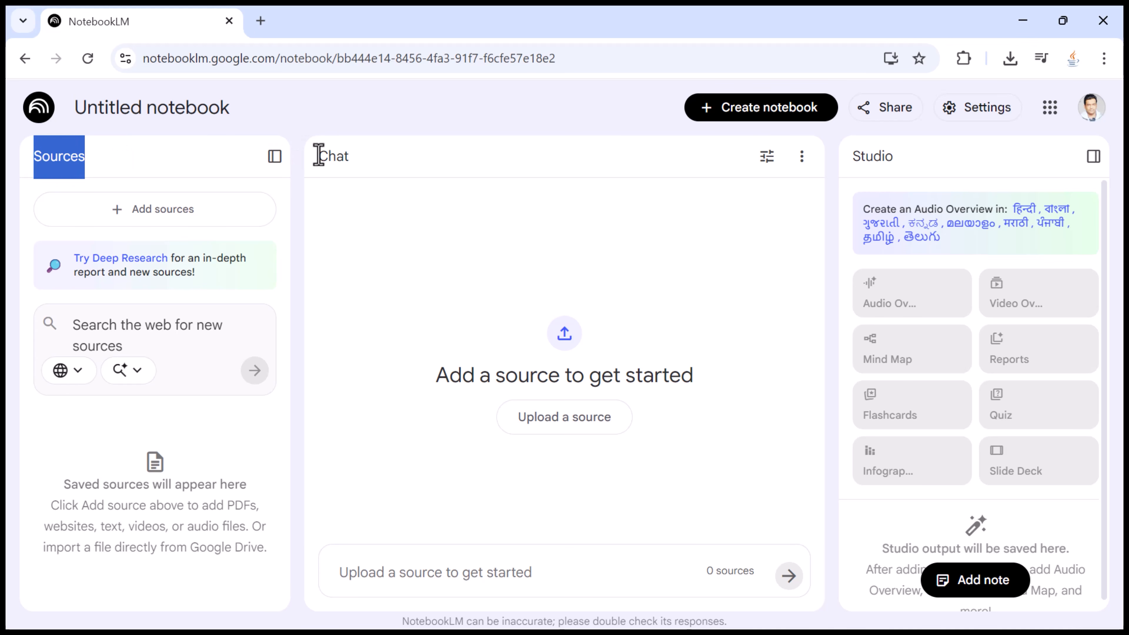
drag(319, 156, 355, 157)
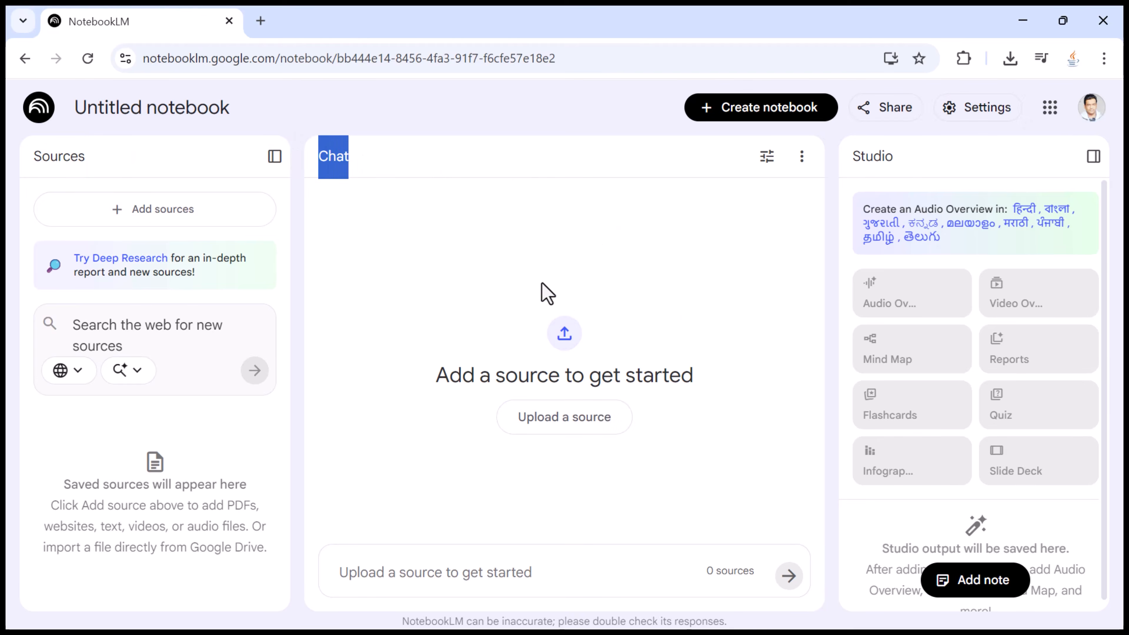
drag(852, 157, 907, 166)
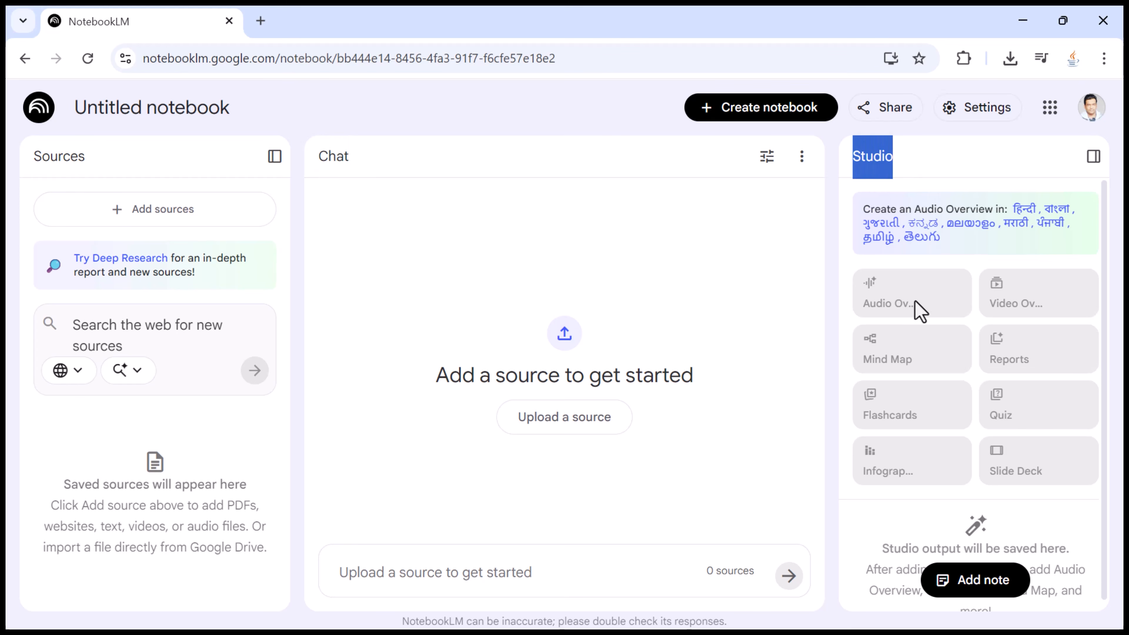
click(937, 175)
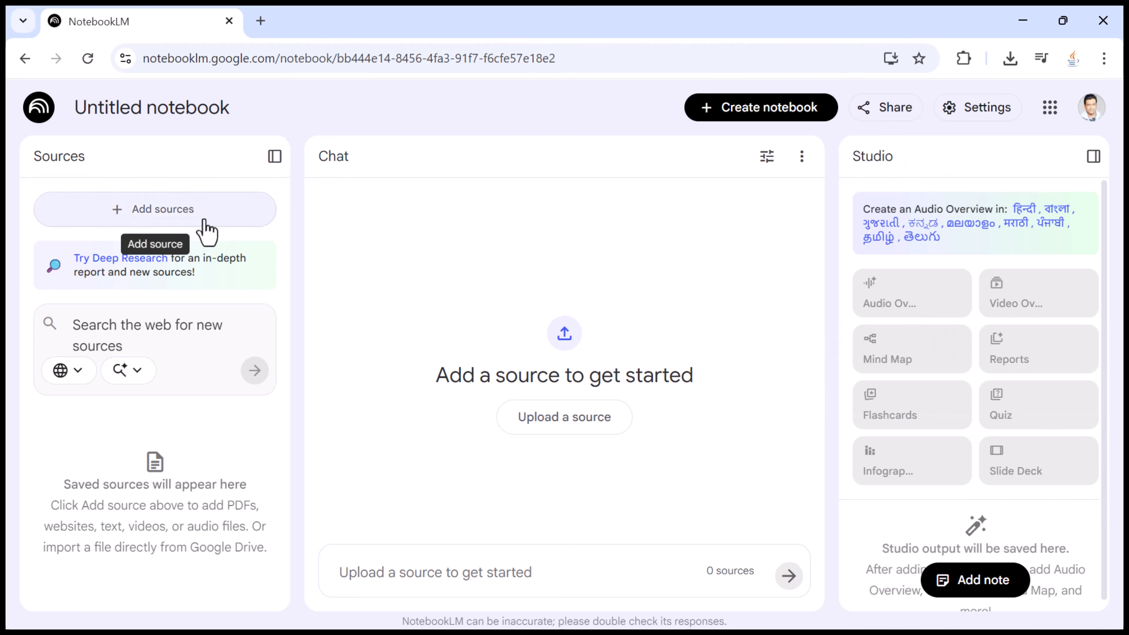
Review the Sources section and its description of the supported source types, such as PDFs, websites, text, videos and audio files
drag(100, 166, 35, 169)
click(142, 165)
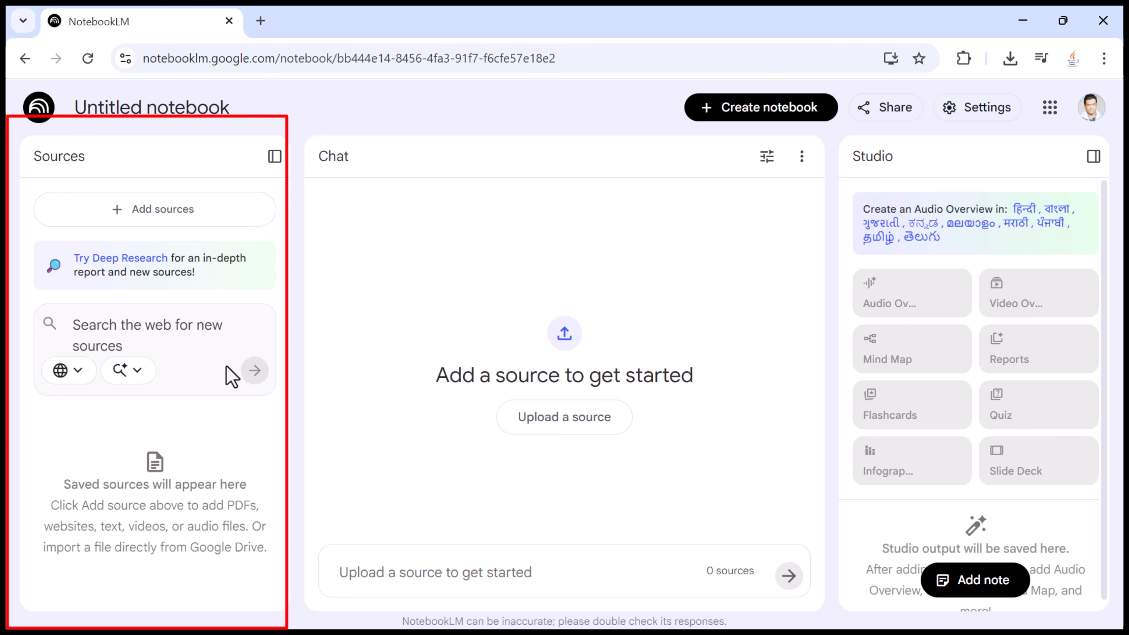
drag(225, 506, 246, 505)
double_click(71, 527)
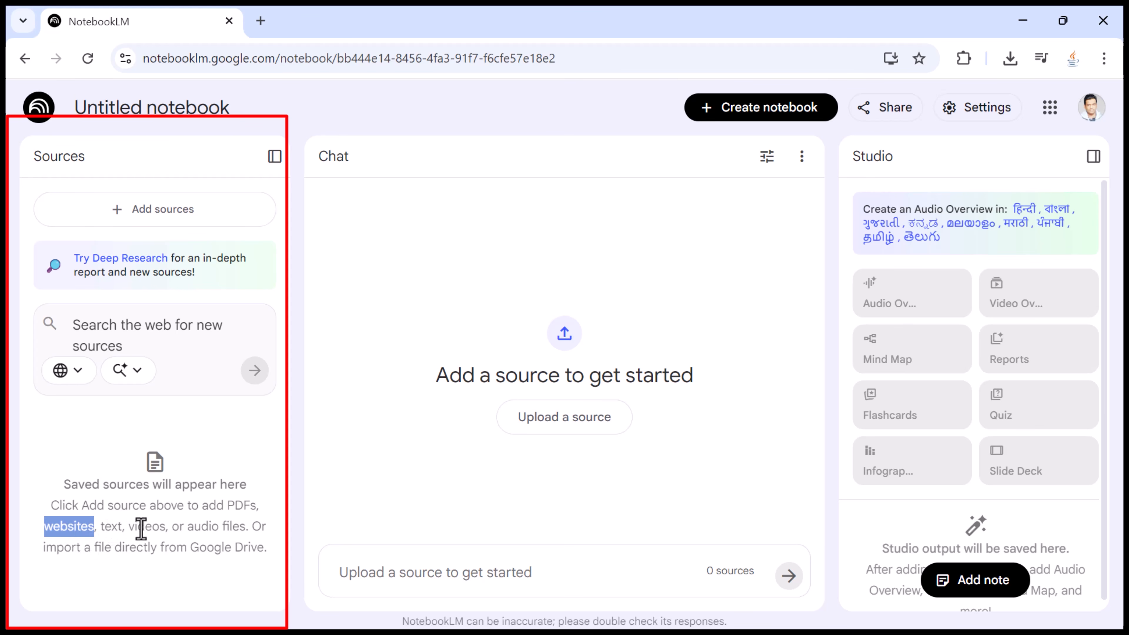
drag(188, 530, 260, 529)
click(120, 547)
drag(195, 542, 62, 496)
click(258, 536)
click(62, 427)
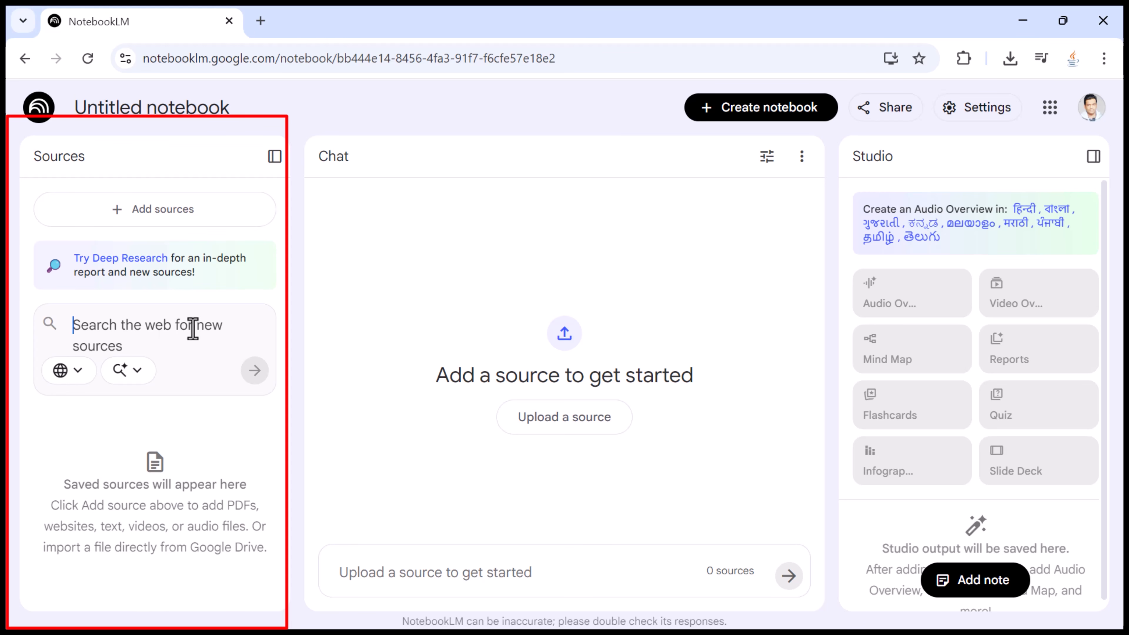
Check the web search's source and research mode options, and open and dismiss the add-source dialog
click(75, 372)
click(136, 373)
click(139, 373)
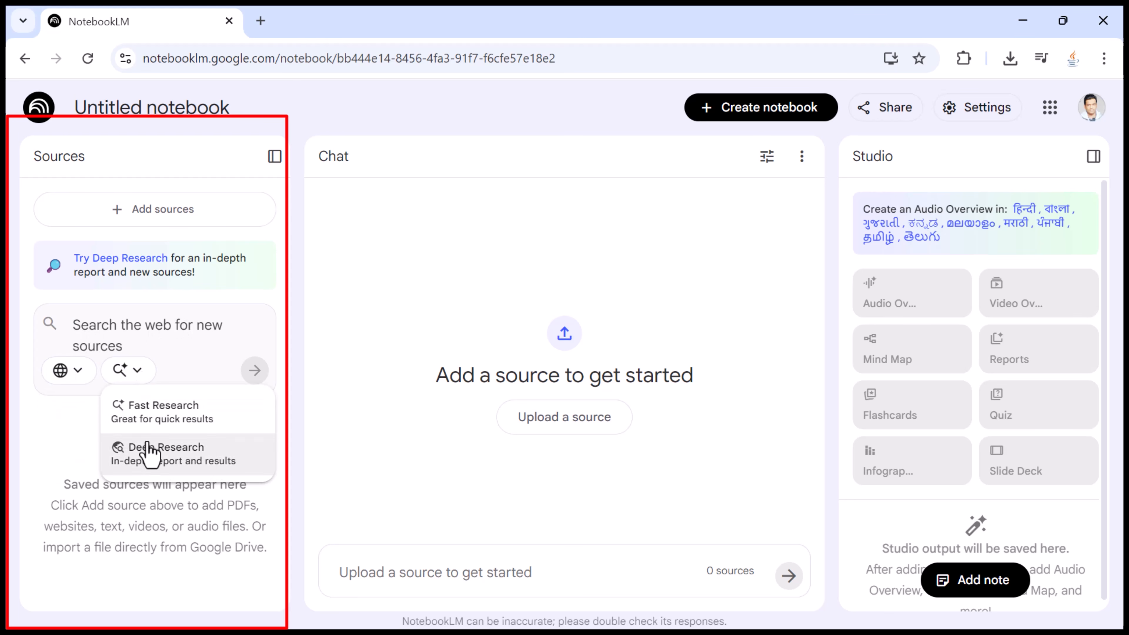
click(157, 347)
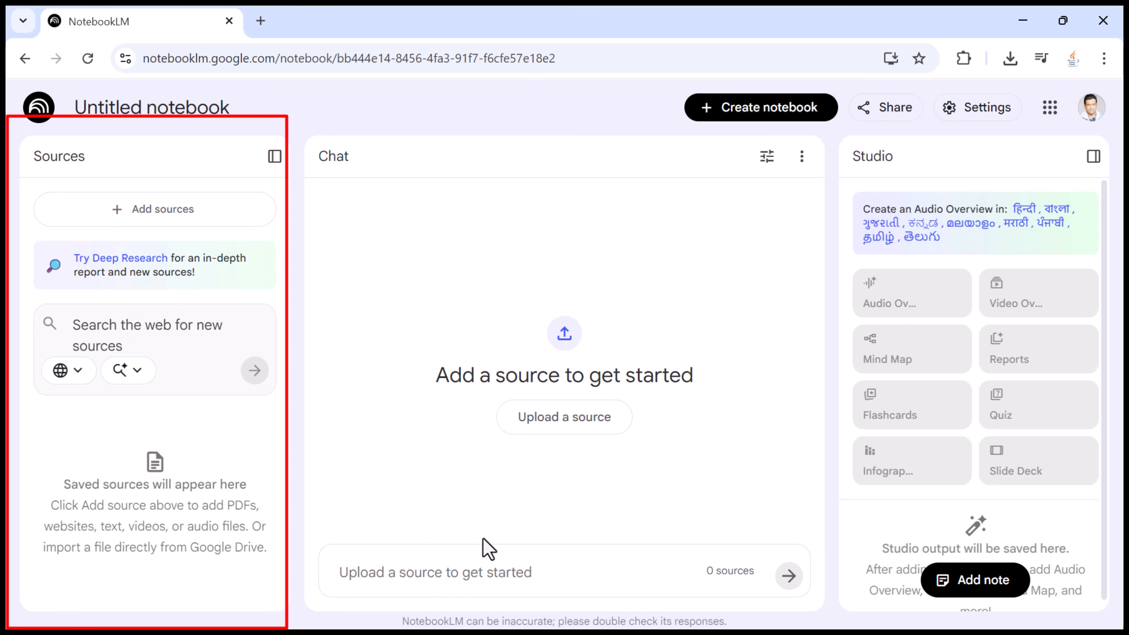
click(151, 220)
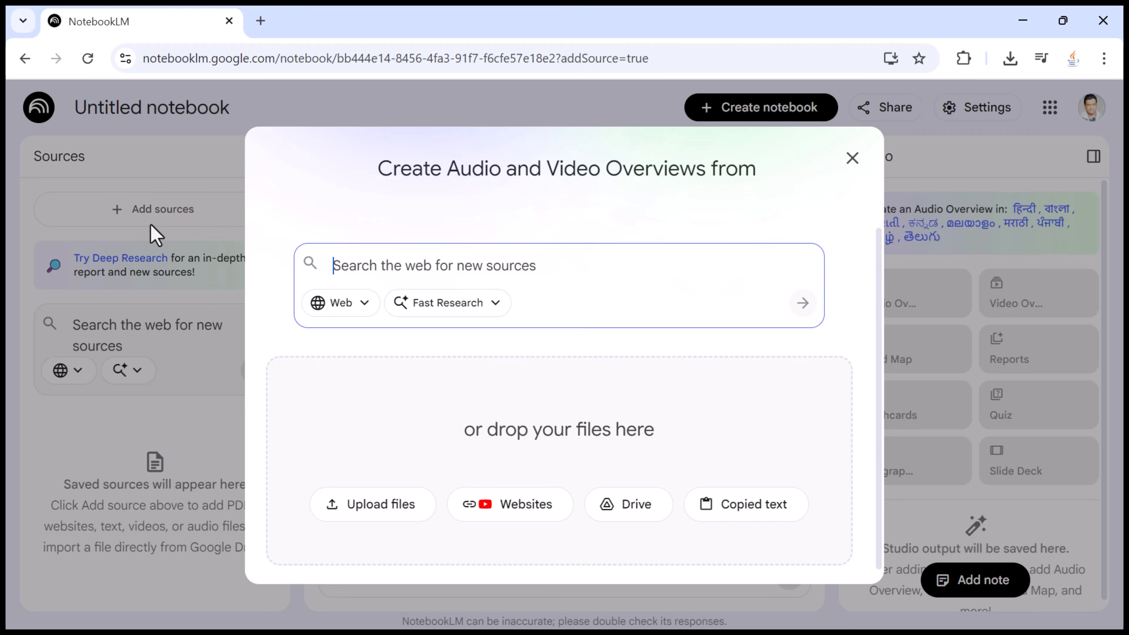
click(852, 157)
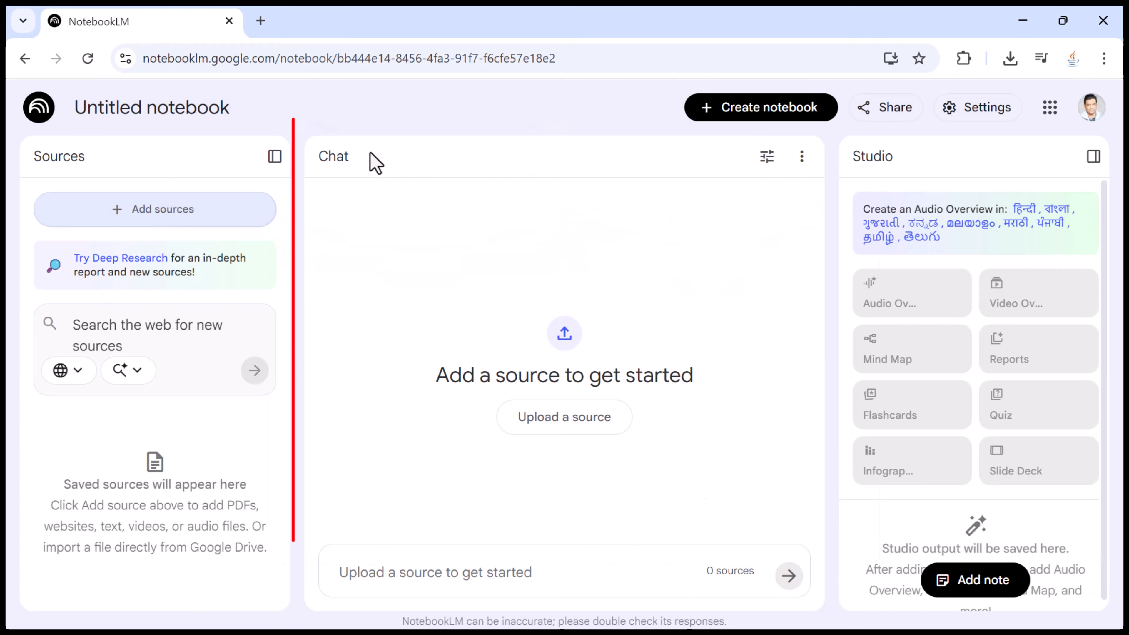
Review the Chat section and its "Add a source to get started" message
drag(378, 166, 313, 166)
click(415, 158)
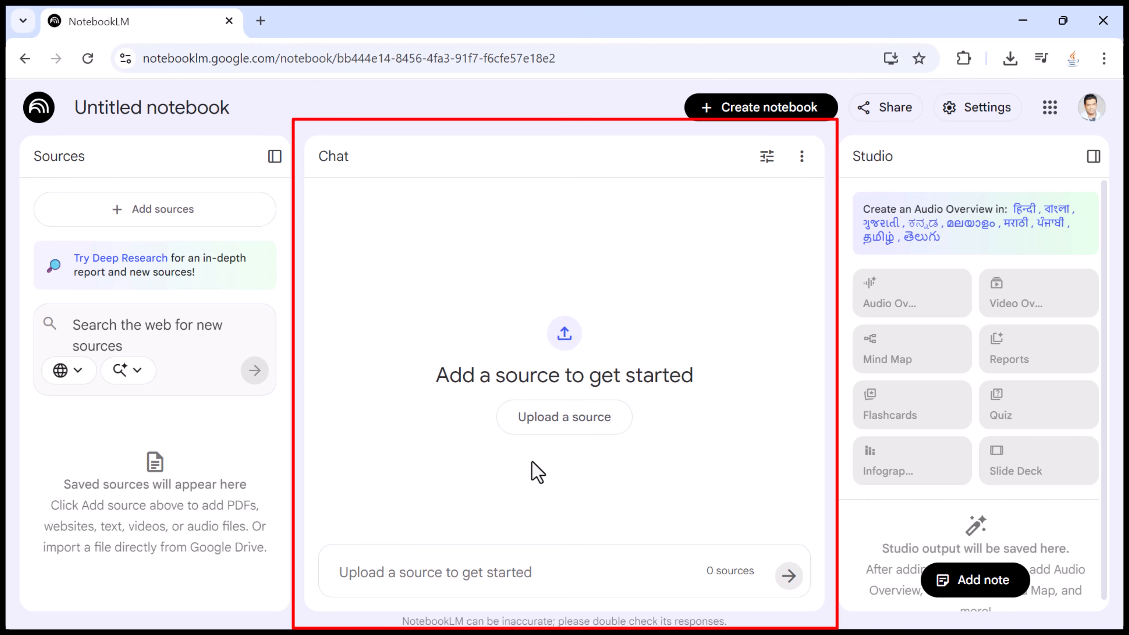
drag(435, 379, 683, 375)
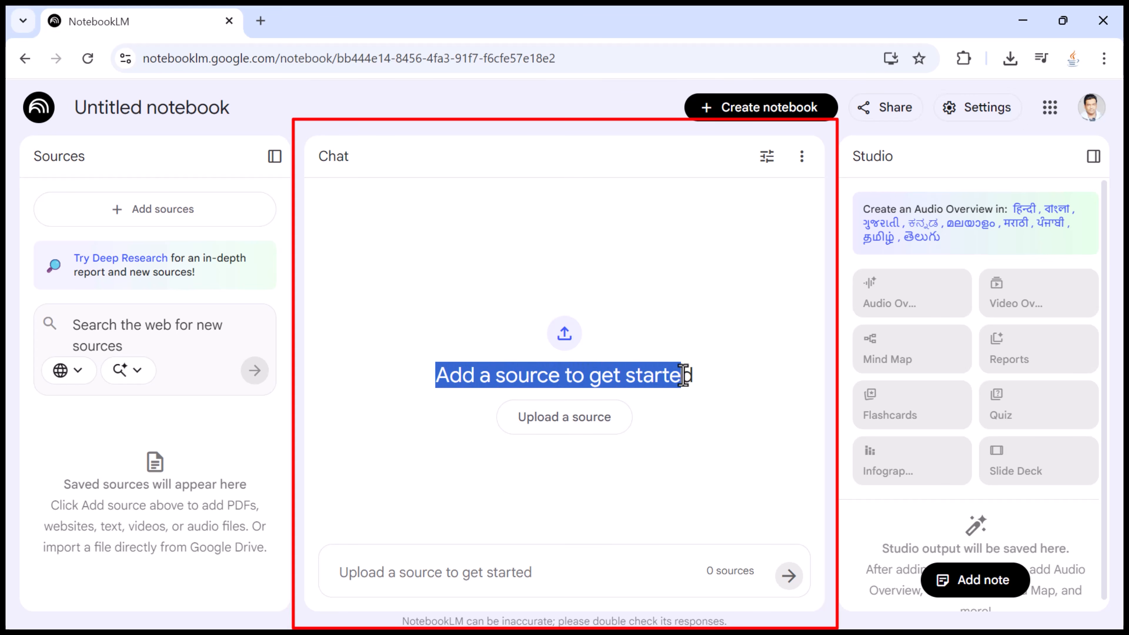
click(720, 385)
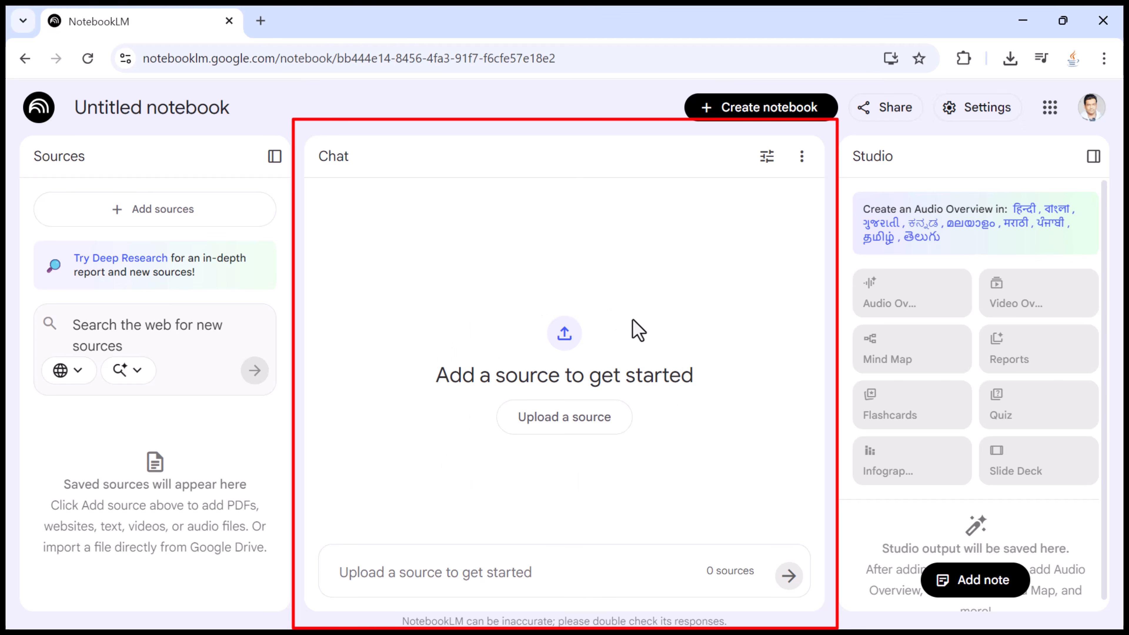
drag(442, 378, 730, 358)
click(729, 337)
Review the Studio section, its output tools and the text on where Studio output is saved
drag(907, 169, 853, 158)
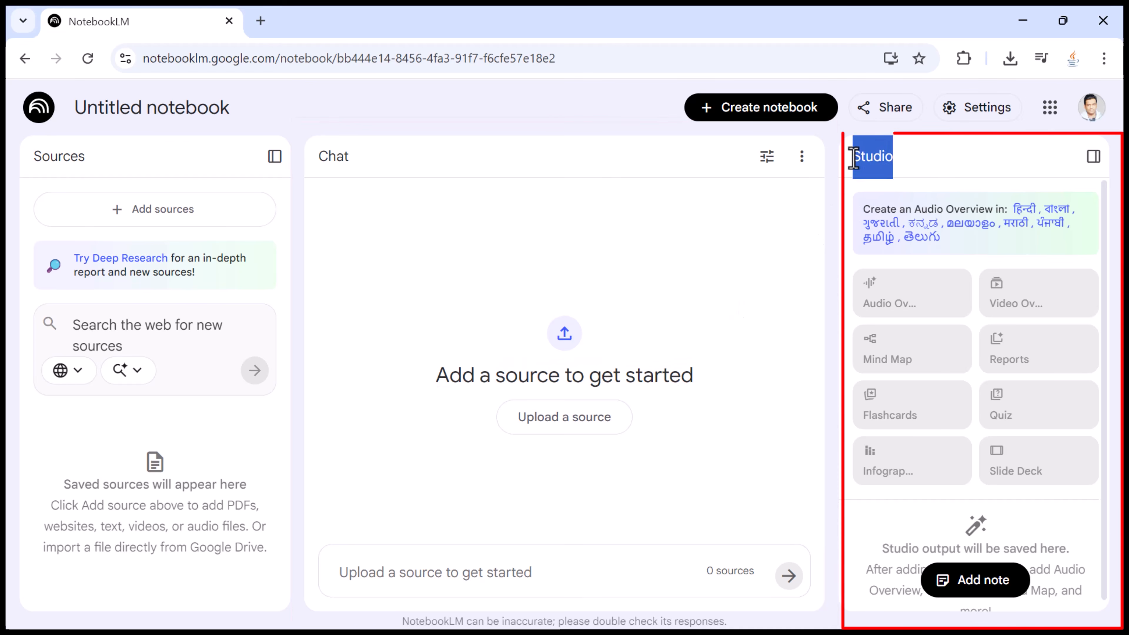
click(929, 158)
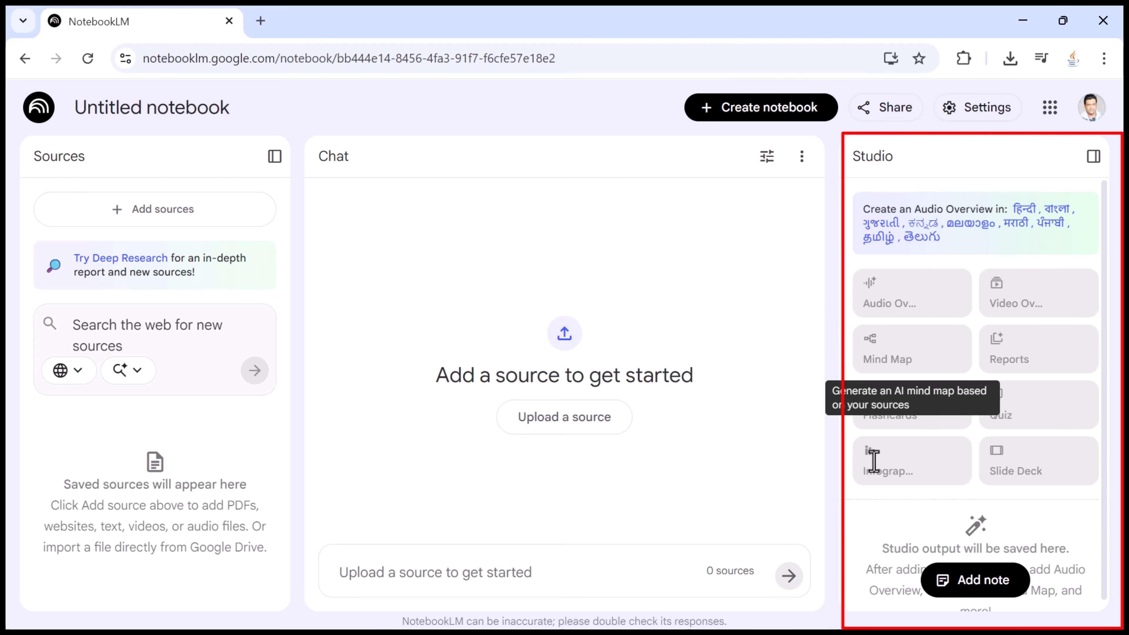
mouse_move(885, 549)
mouse_down()
mouse_move(1080, 555)
mouse_move(1073, 529)
mouse_up()
scroll(1073, 529, down, 1)
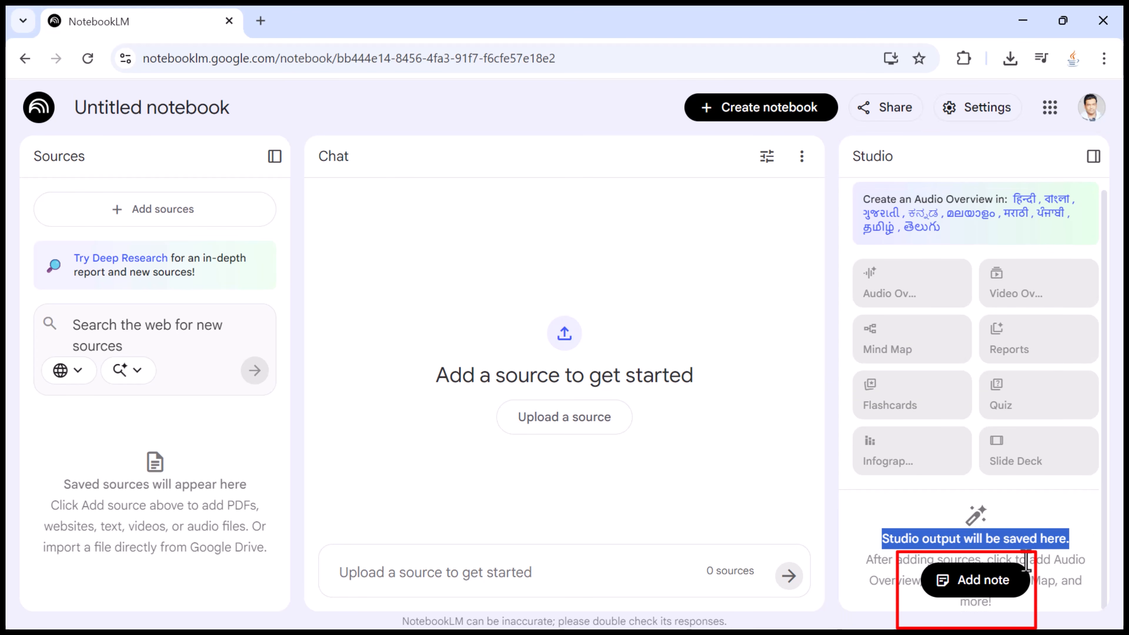
Add a blank note in Studio and delete it again
click(987, 589)
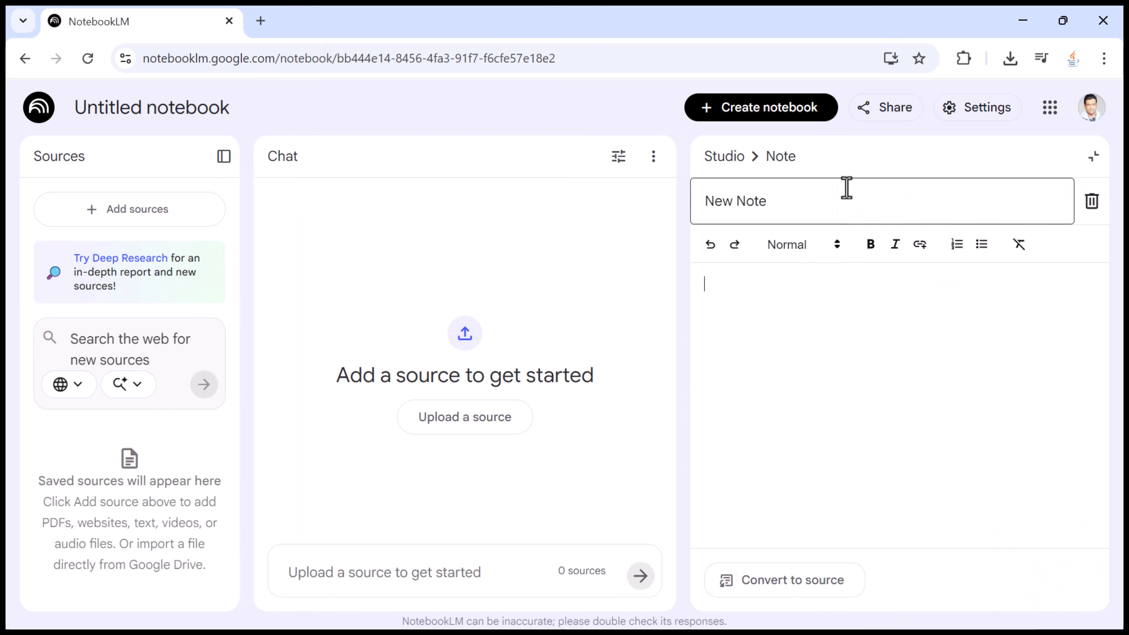
click(1089, 213)
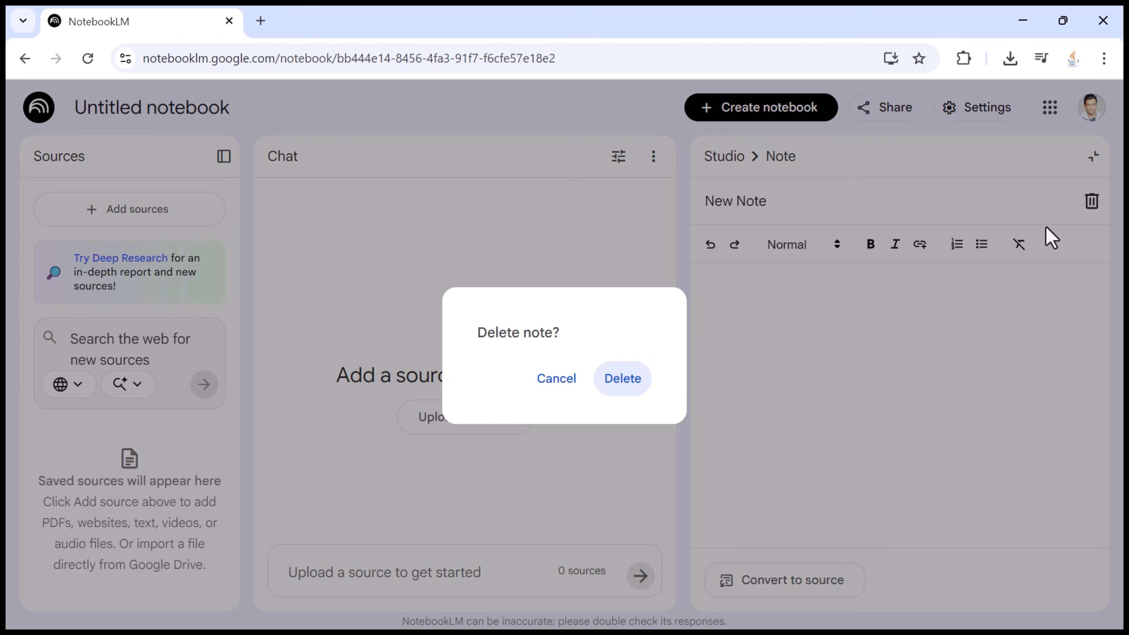
click(620, 380)
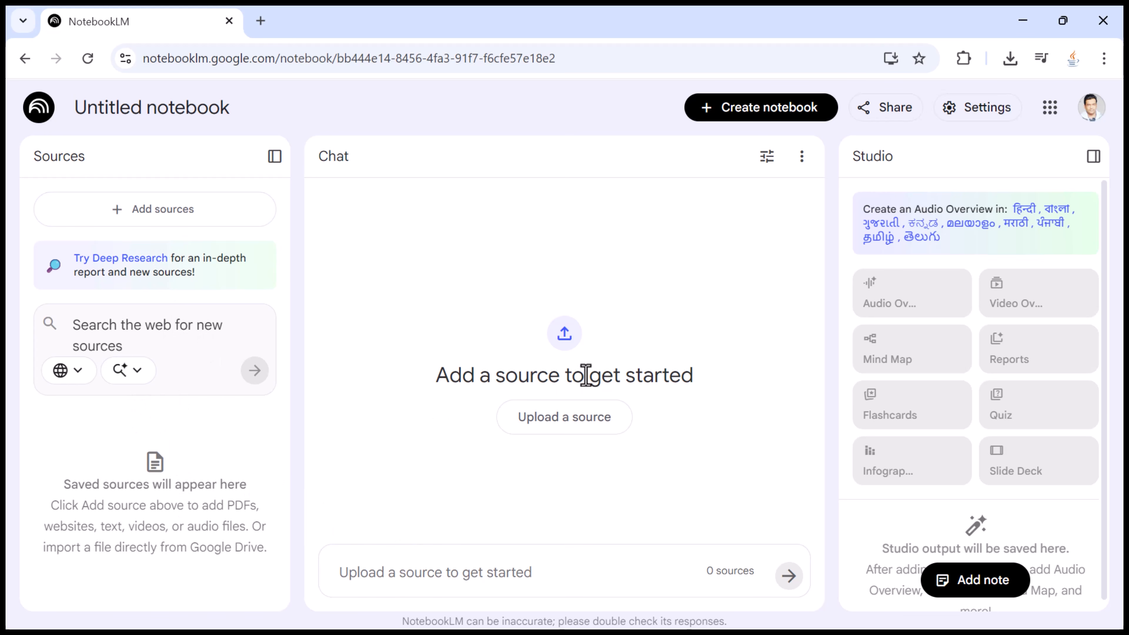
Reread the Chat section's add-source message, return to the home page and view the recent notebooks
drag(496, 378, 546, 375)
click(448, 325)
click(39, 111)
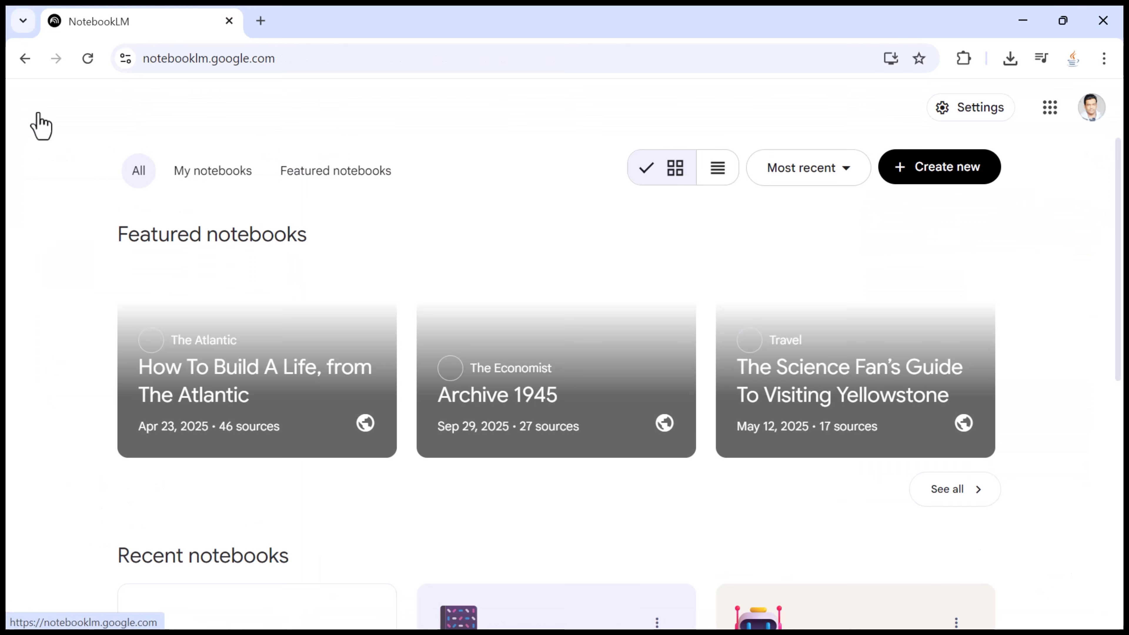
scroll(773, 414, down, 5)
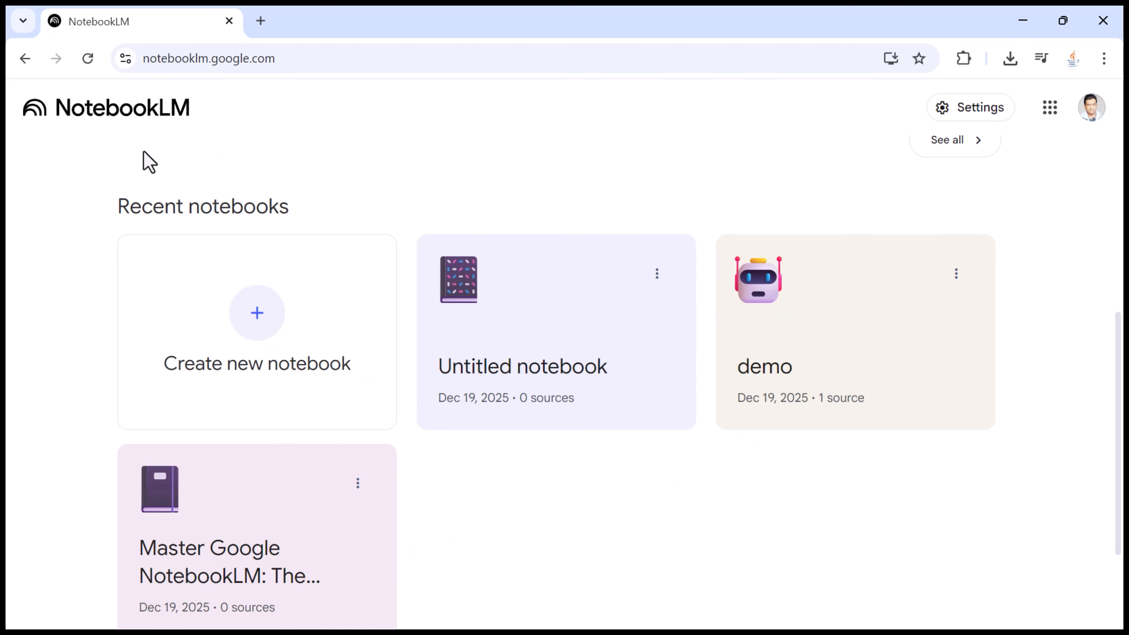
Open the untitled notebook from the recent notebooks and dismiss its source dialog
click(557, 329)
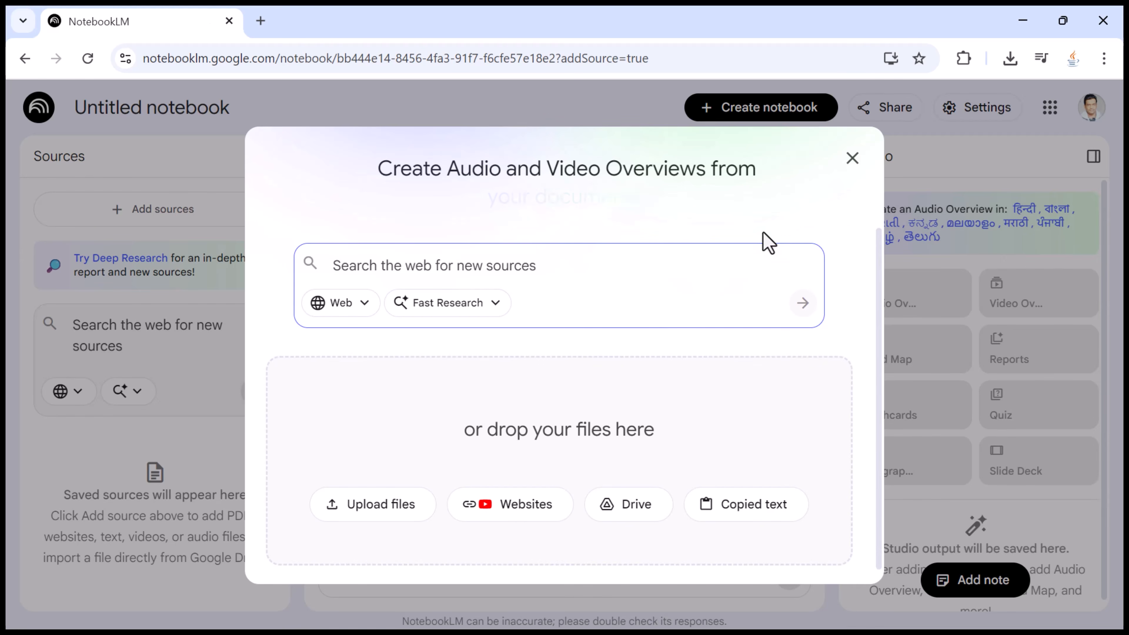
click(849, 160)
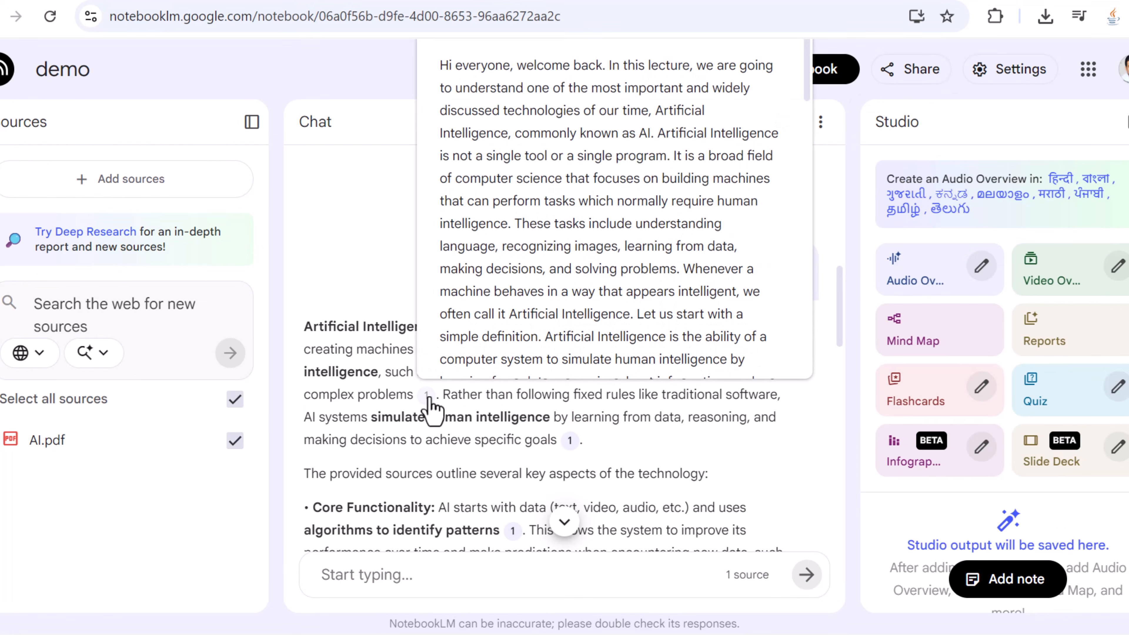
Examine the source citations in the demo notebook's chat summary of AI.pdf, previewing the cited passages
mouse_move(571, 445)
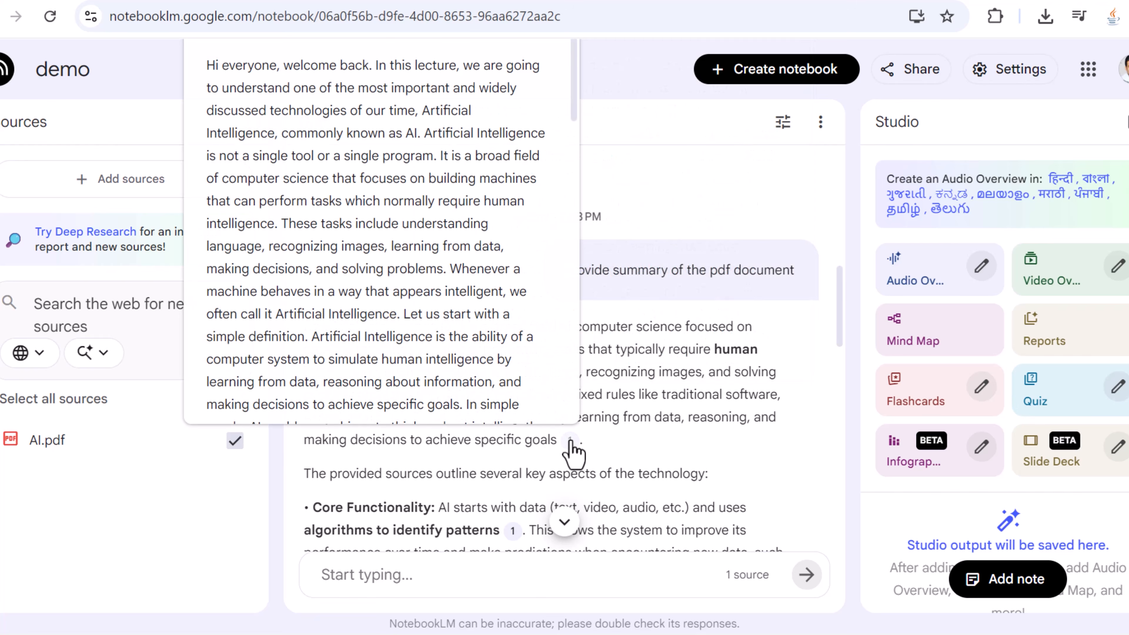
scroll(547, 448, down, 2)
mouse_move(517, 447)
scroll(515, 450, down, 2)
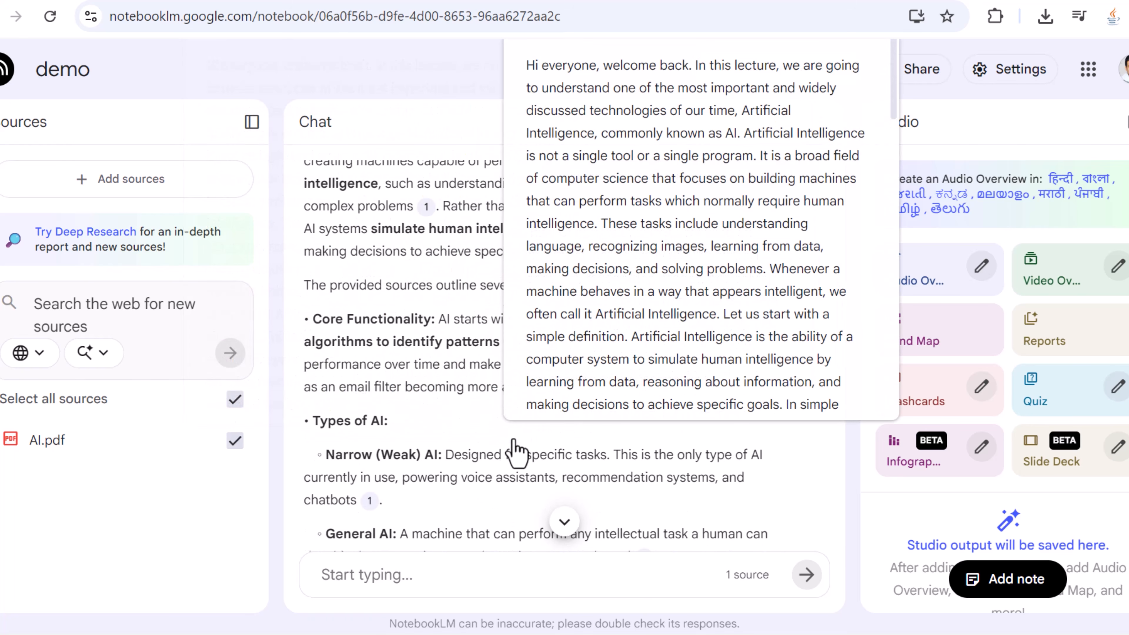
mouse_move(369, 510)
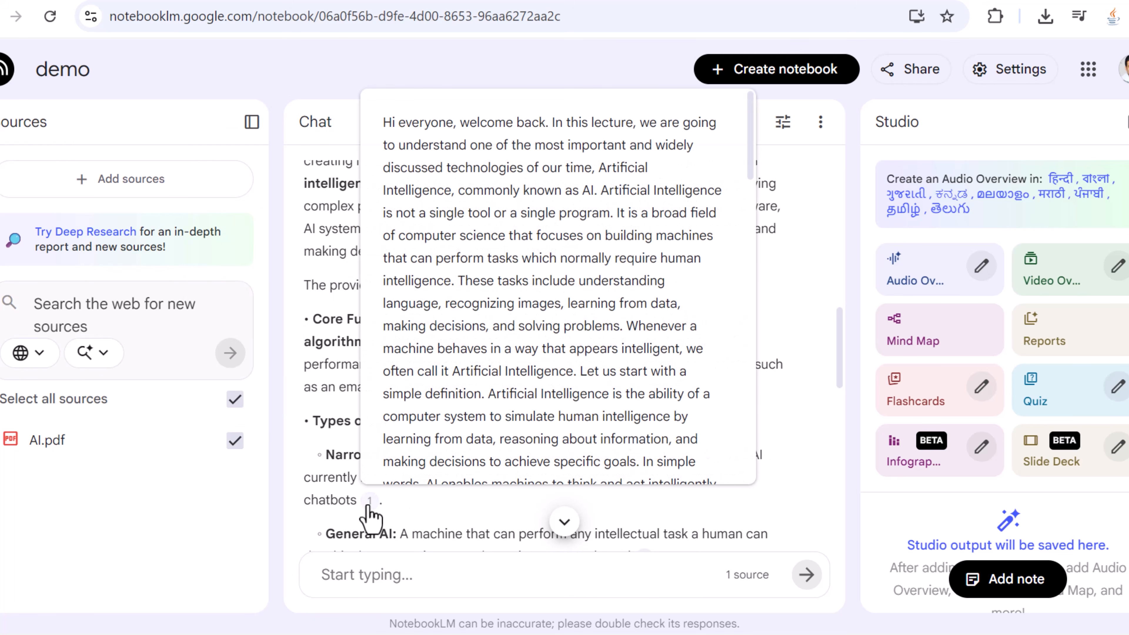
scroll(400, 502, down, 2)
mouse_move(448, 526)
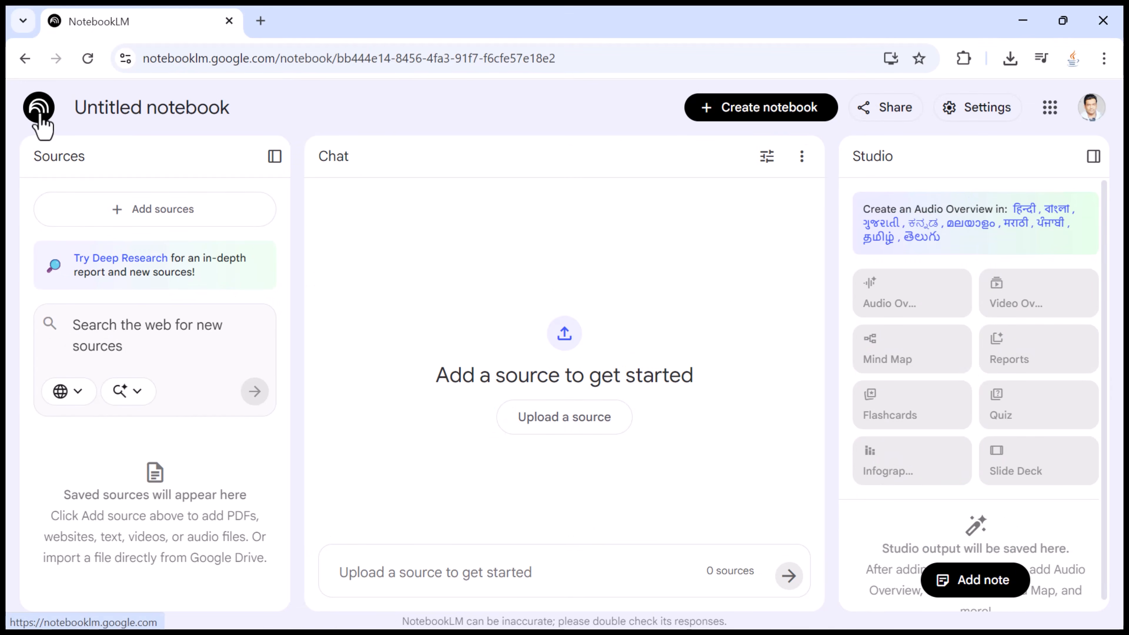
Return to the home page, reopen the untitled notebook without adding a source, and review its Chat and Studio sections
click(39, 116)
scroll(567, 365, down, 6)
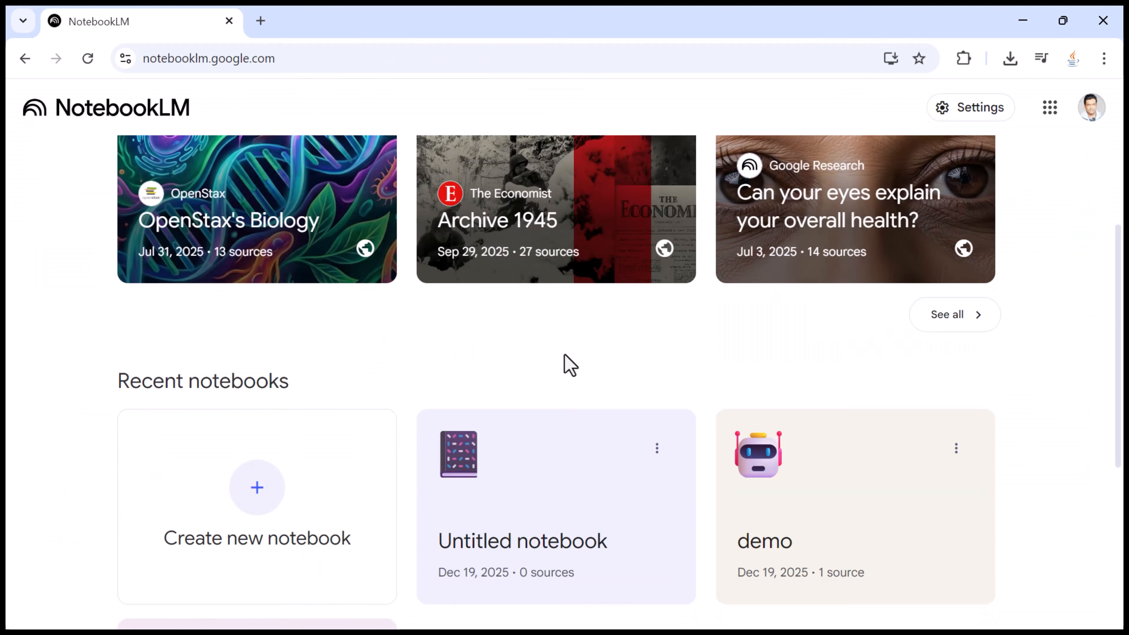
click(541, 339)
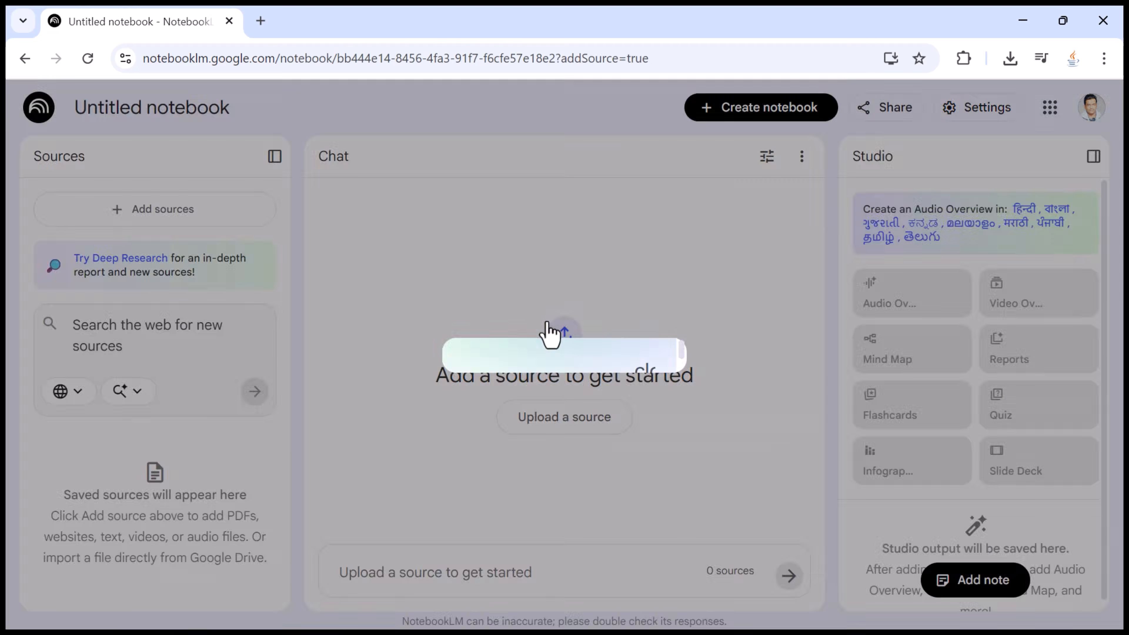
click(852, 159)
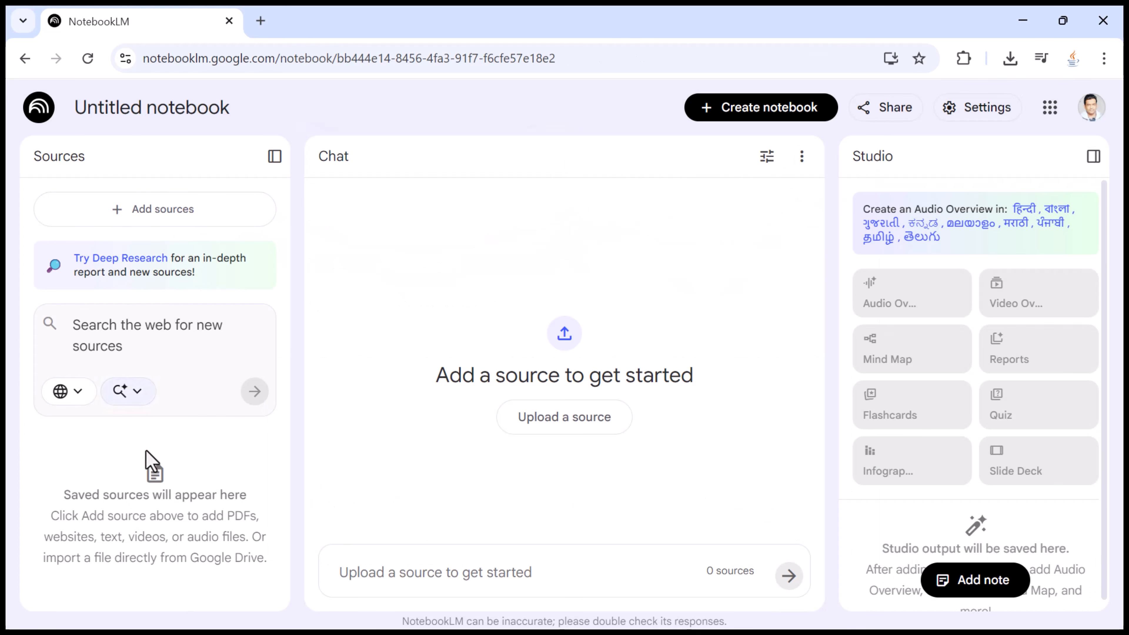
double_click(322, 156)
click(496, 217)
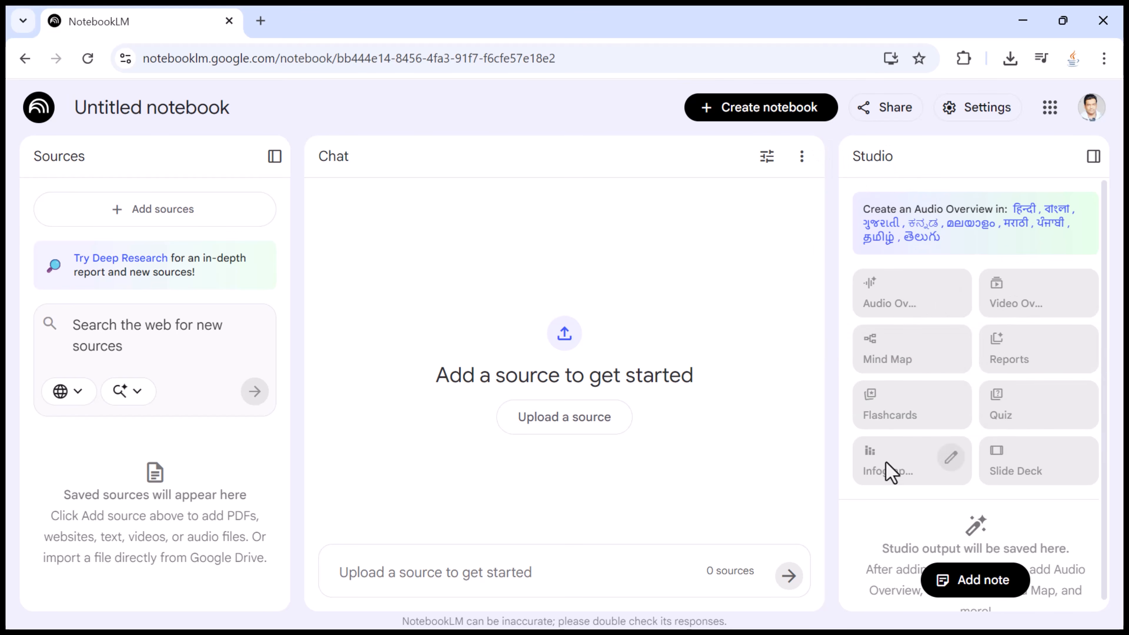
scroll(1009, 545, down, 1)
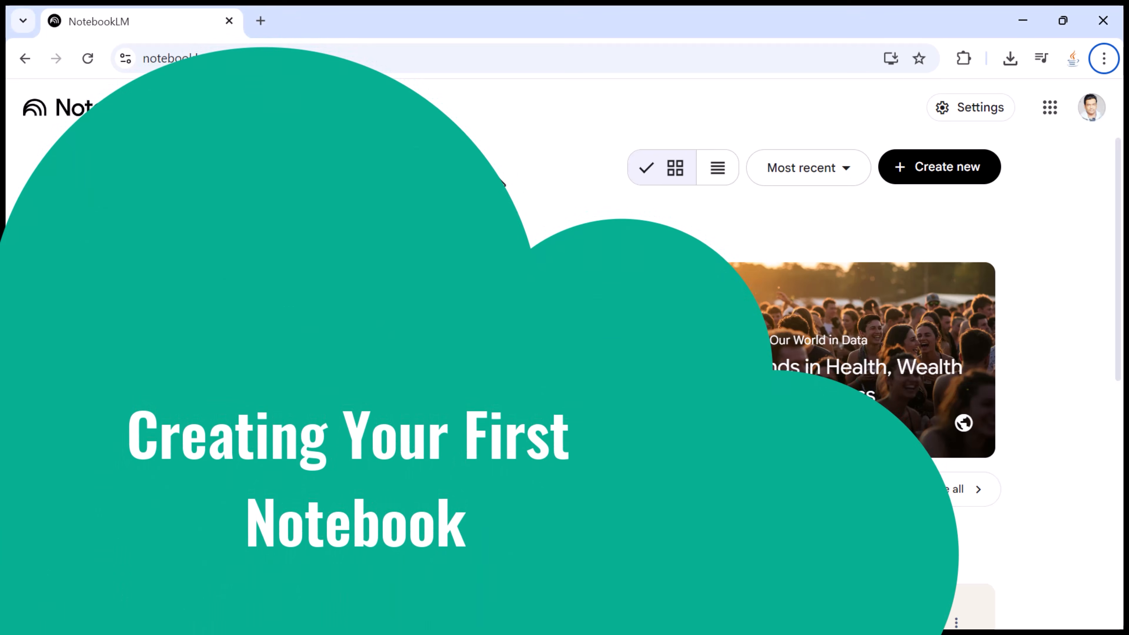
Review the Featured notebooks and Recent notebooks sections on the home page
scroll(502, 182, down, 10)
scroll(496, 182, up, 7)
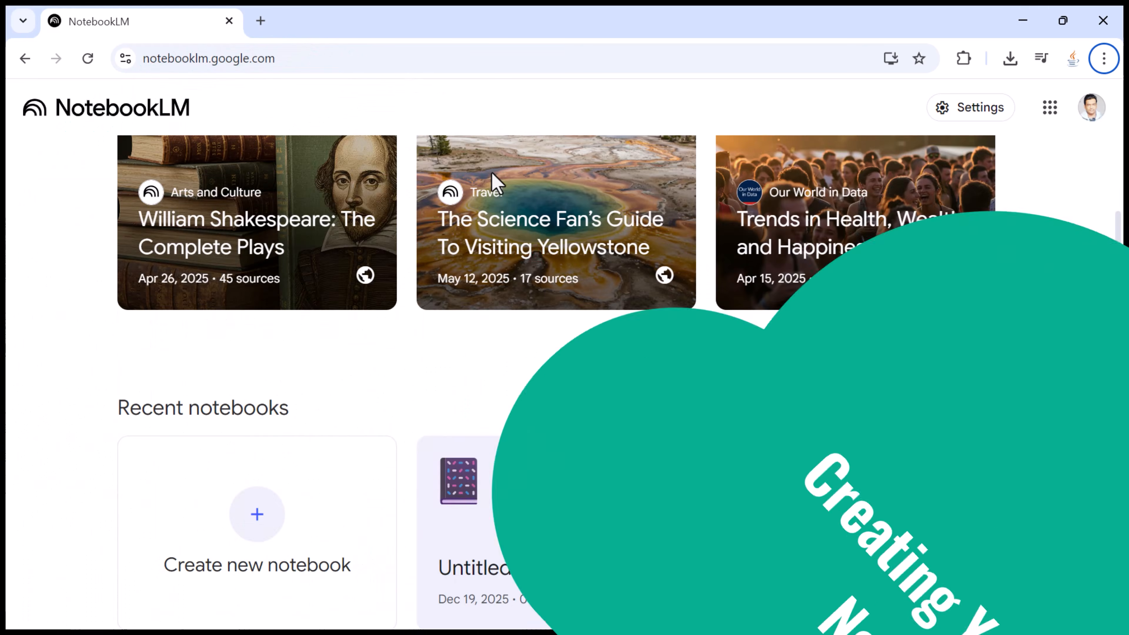
scroll(496, 182, up, 3)
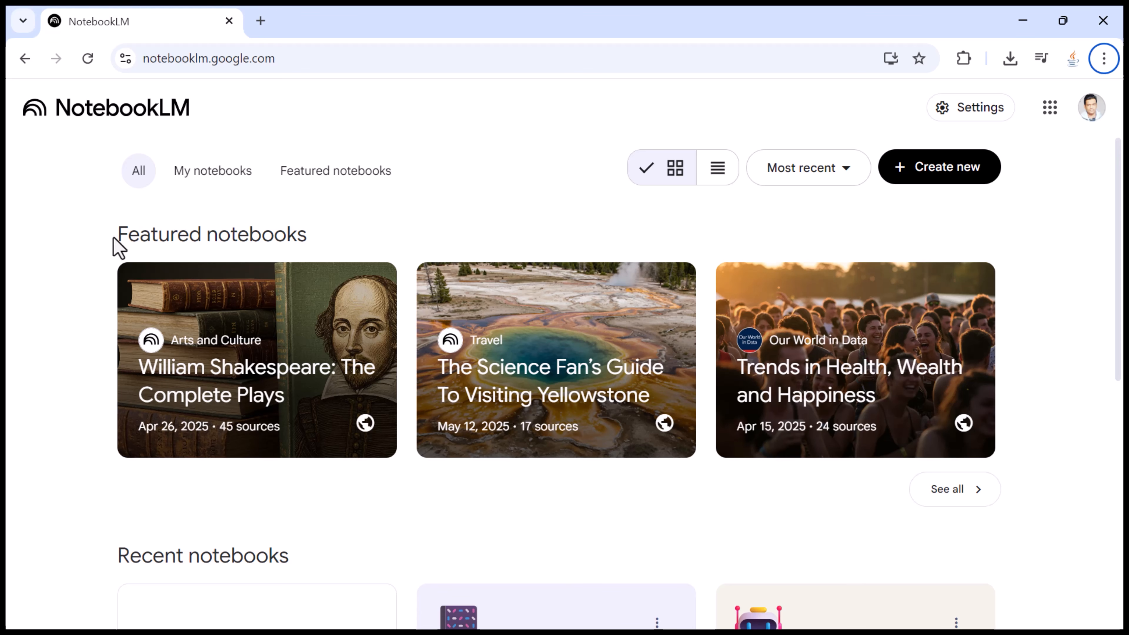
drag(114, 239, 305, 234)
scroll(316, 267, down, 4)
drag(107, 383, 331, 384)
scroll(338, 378, up, 4)
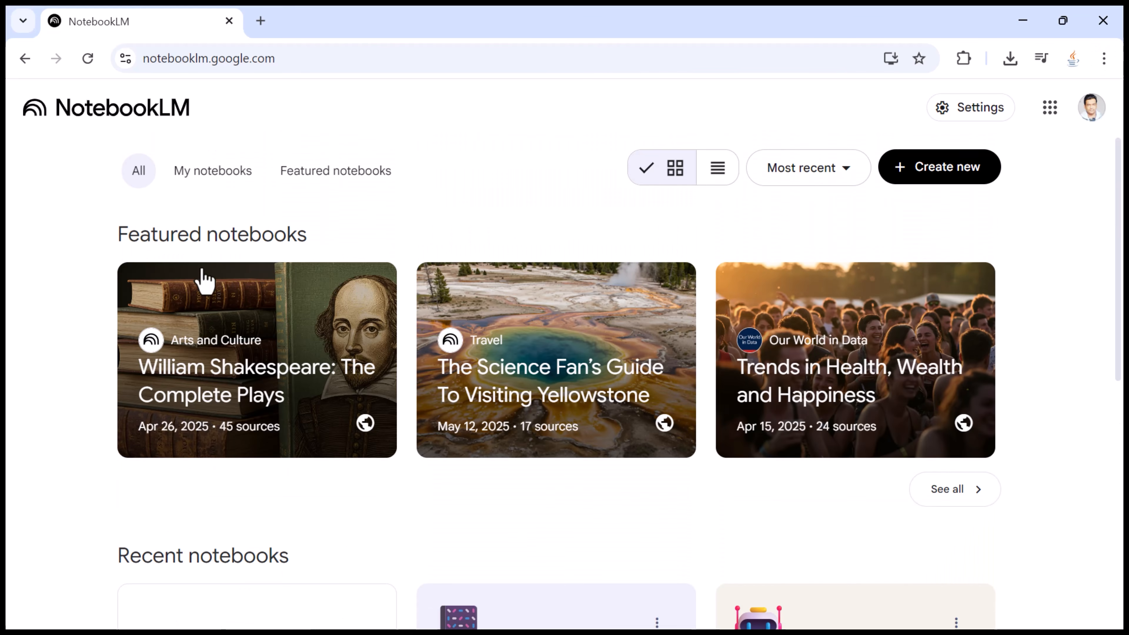
drag(111, 239, 418, 234)
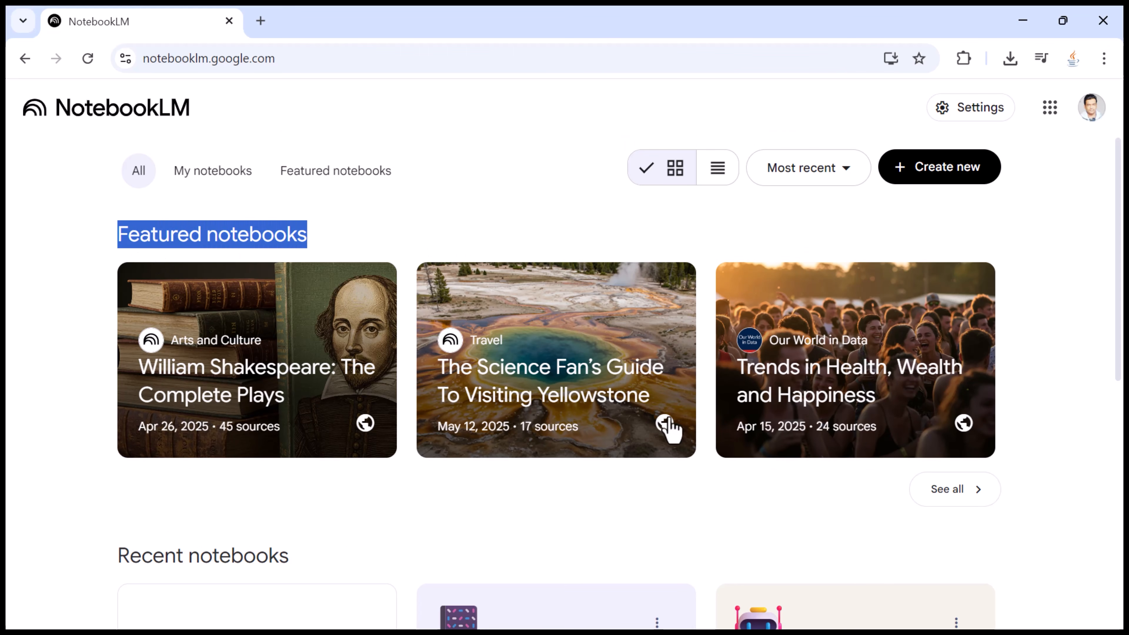
Show all featured notebooks and look through the full list
click(948, 491)
scroll(515, 360, down, 5)
scroll(511, 366, down, 10)
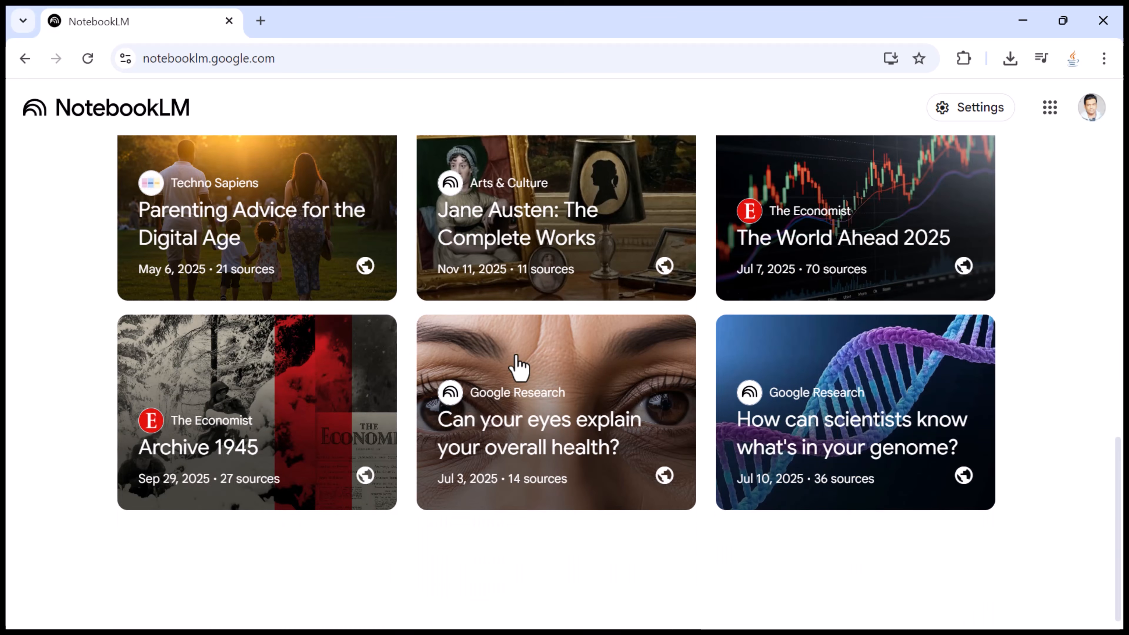
scroll(546, 402, up, 11)
scroll(551, 404, up, 6)
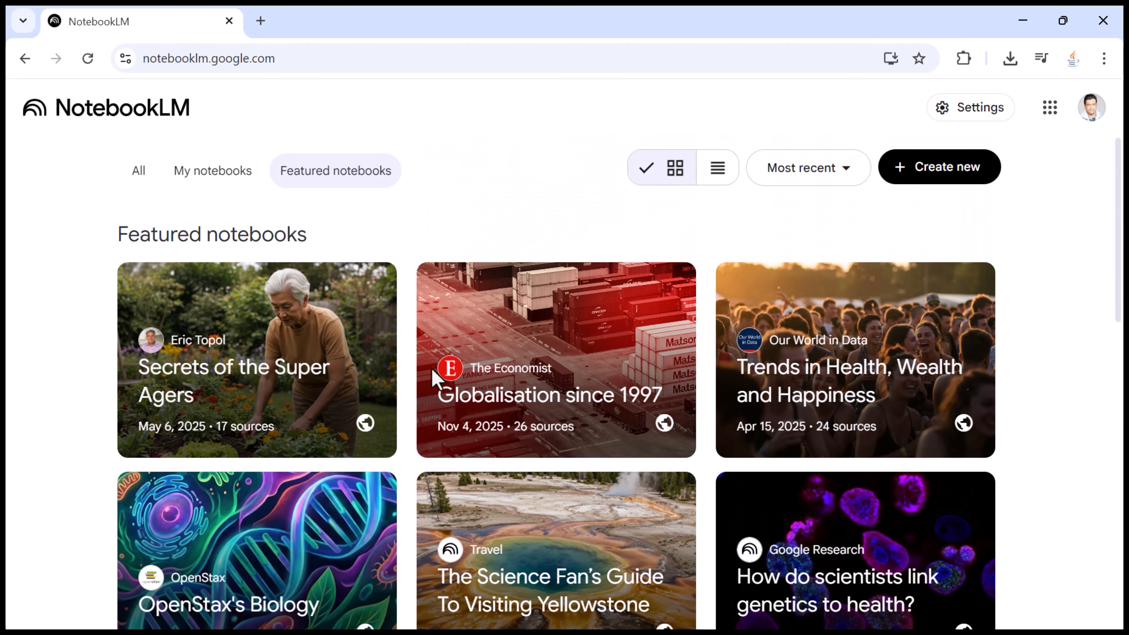
scroll(434, 376, down, 5)
scroll(662, 373, down, 10)
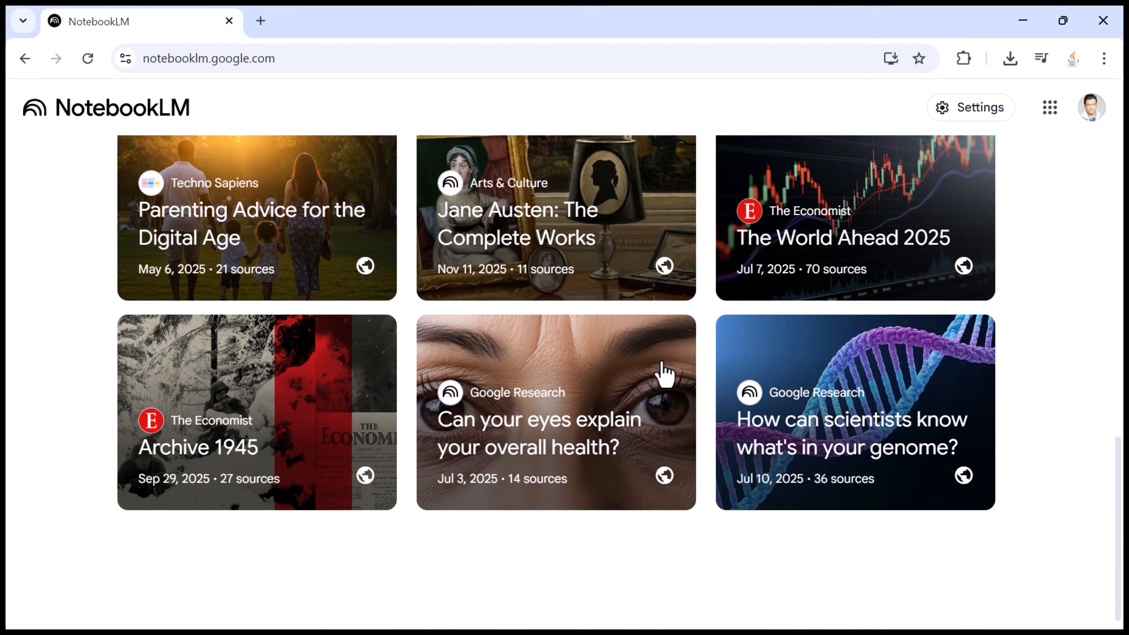
scroll(663, 373, up, 15)
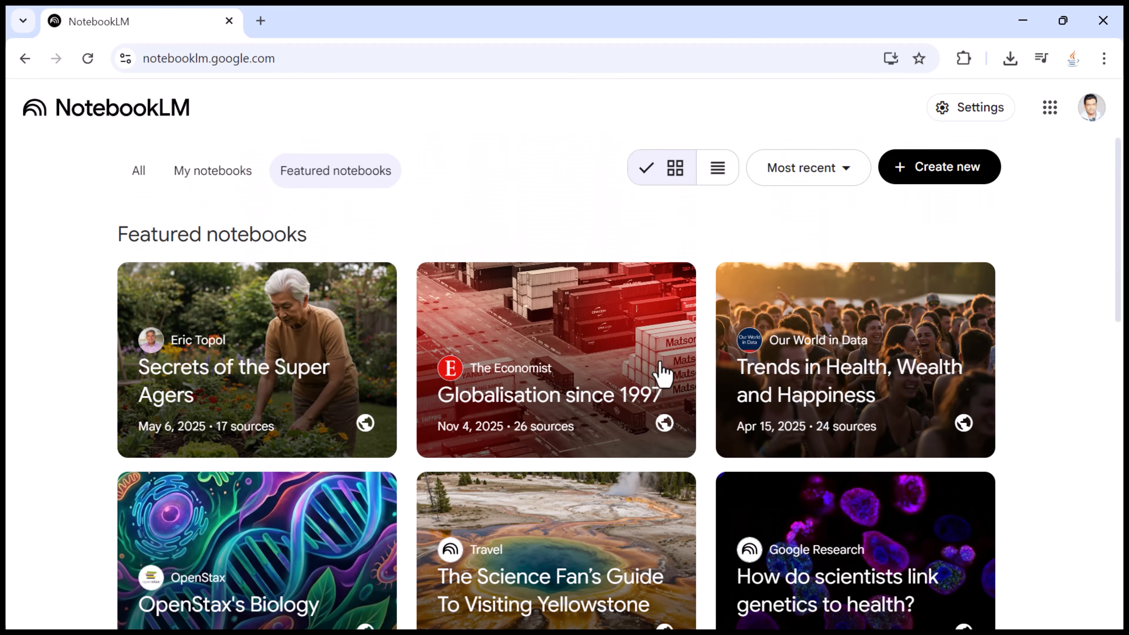
Create a new notebook without adding a source and rename it "AI Research Project"
click(941, 175)
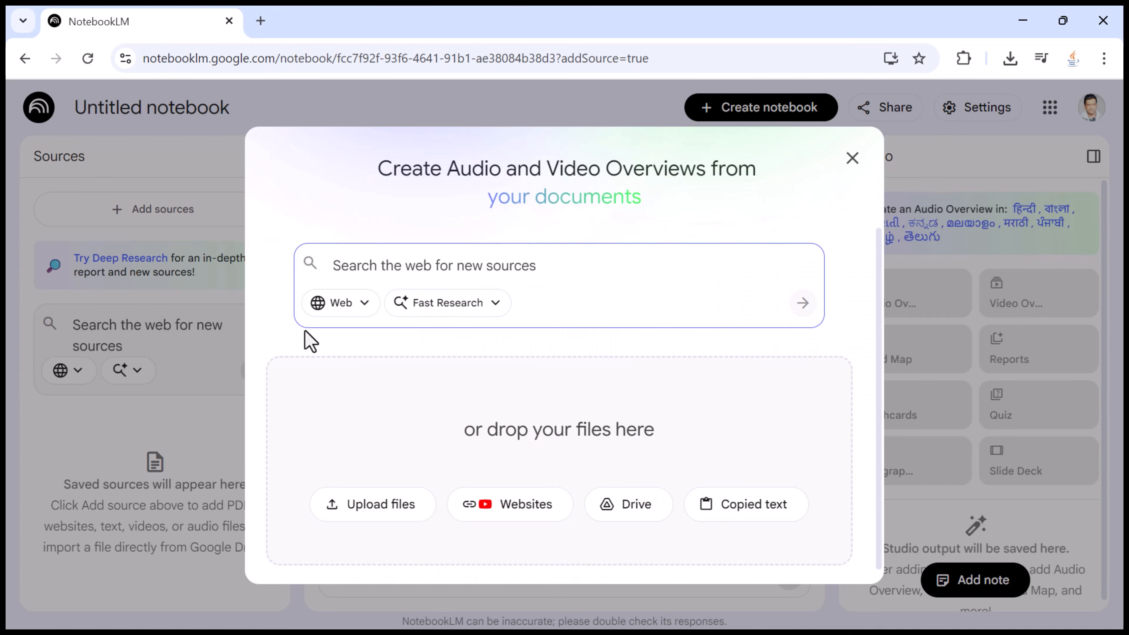
click(853, 161)
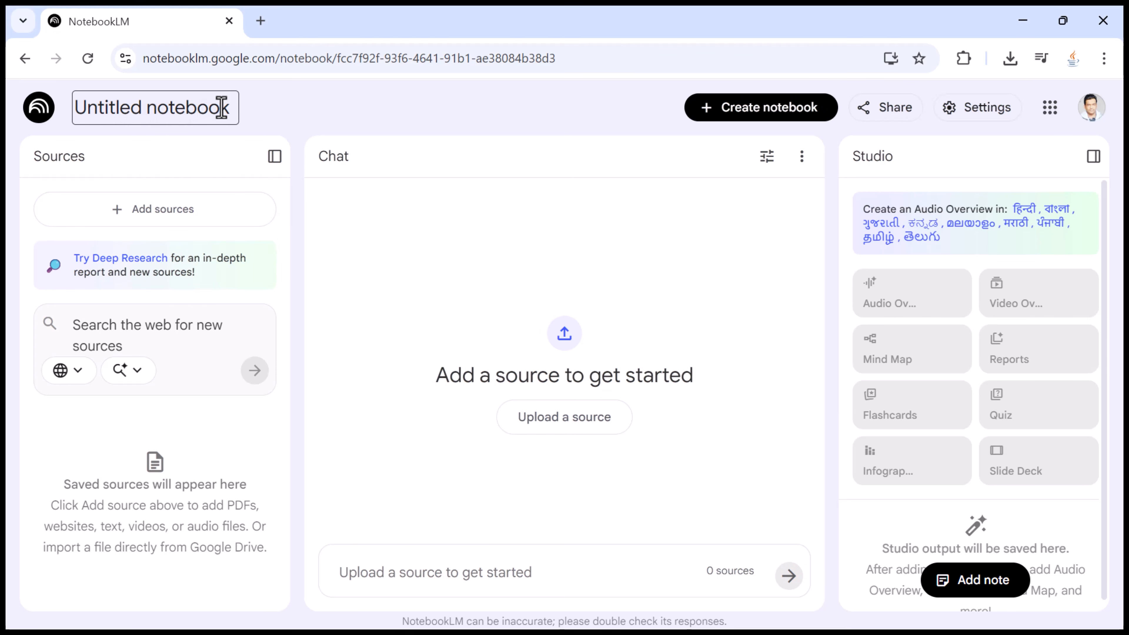
drag(229, 108, 80, 111)
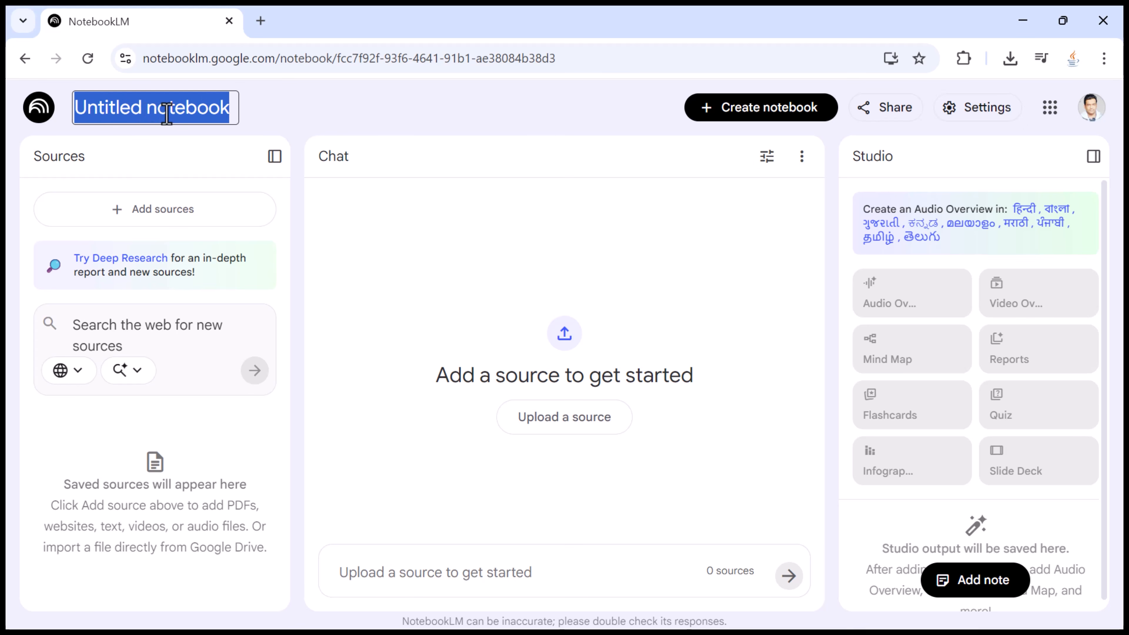
key(BackSpace)
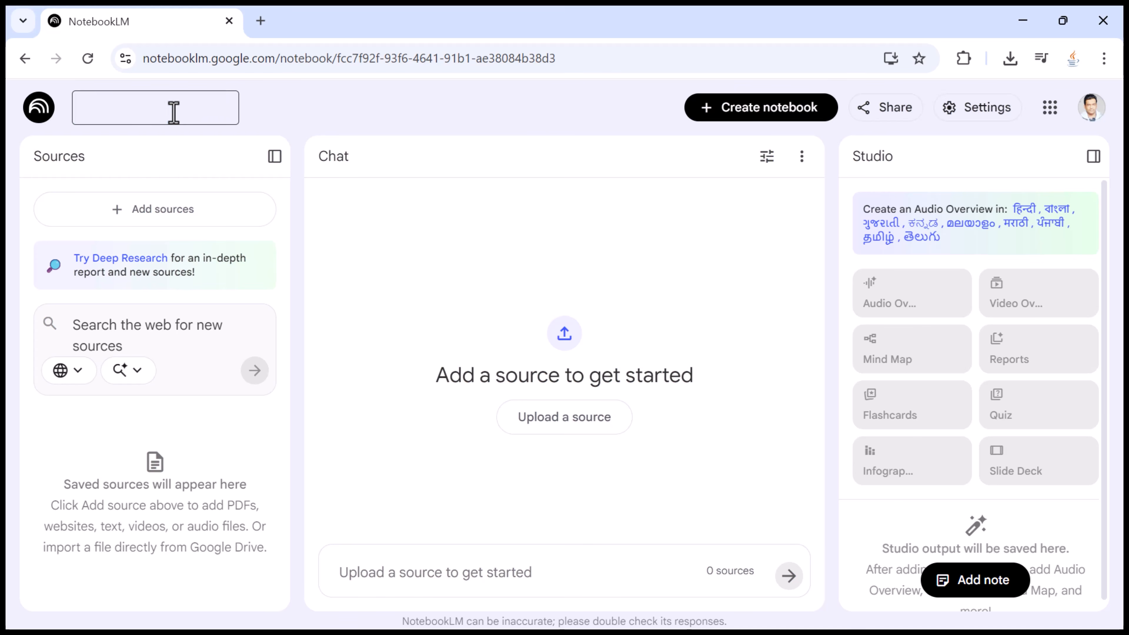
text(AI Research Project)
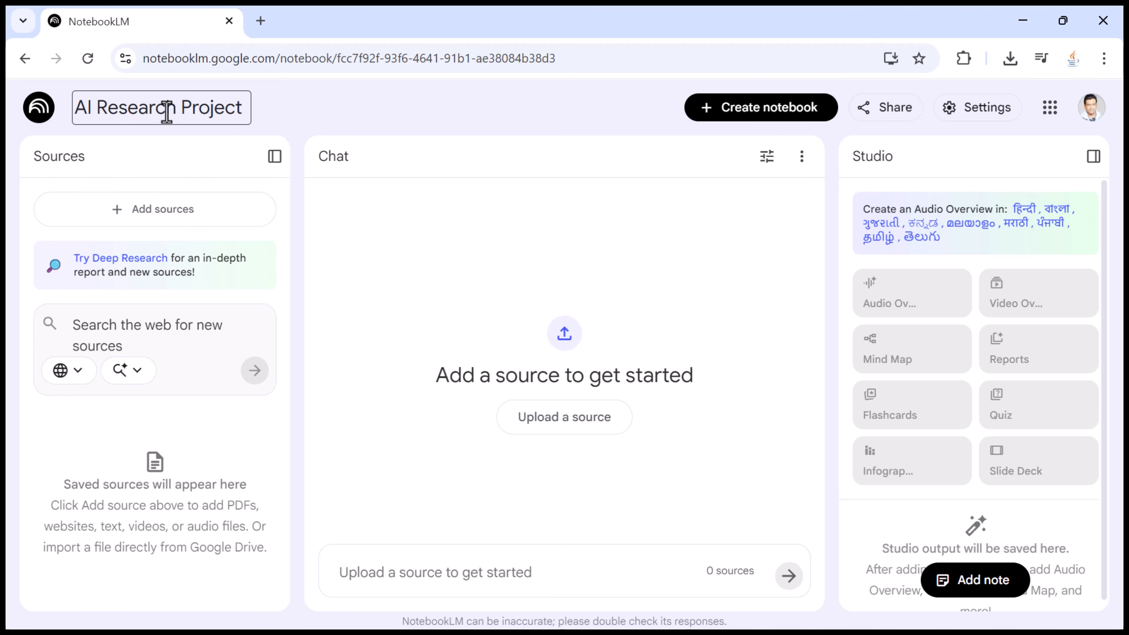
drag(242, 108, 79, 110)
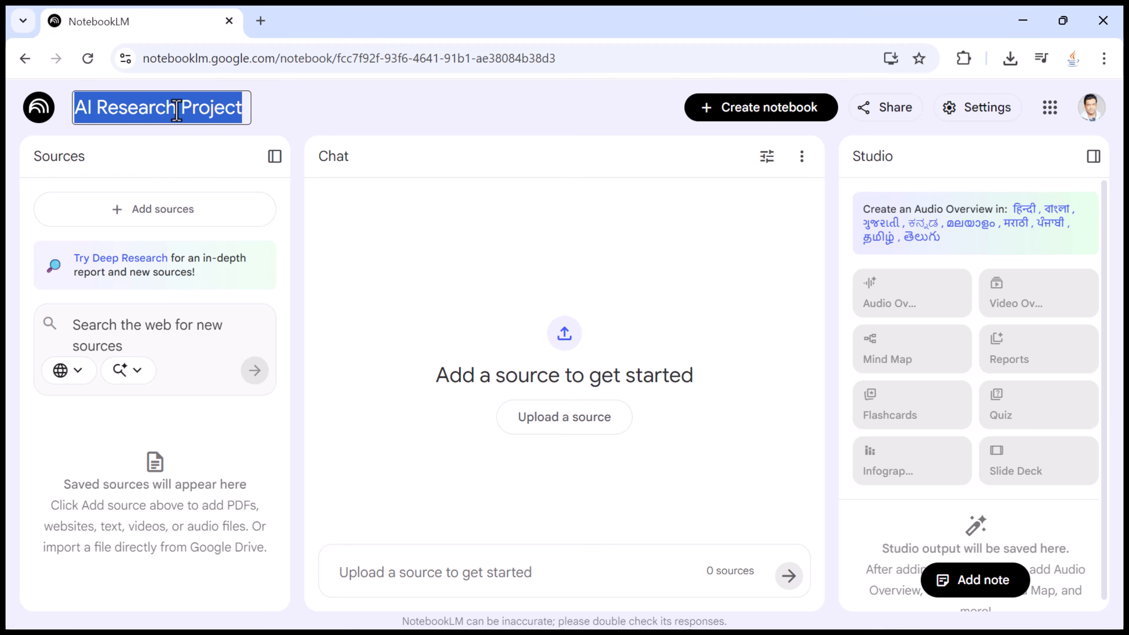
click(161, 108)
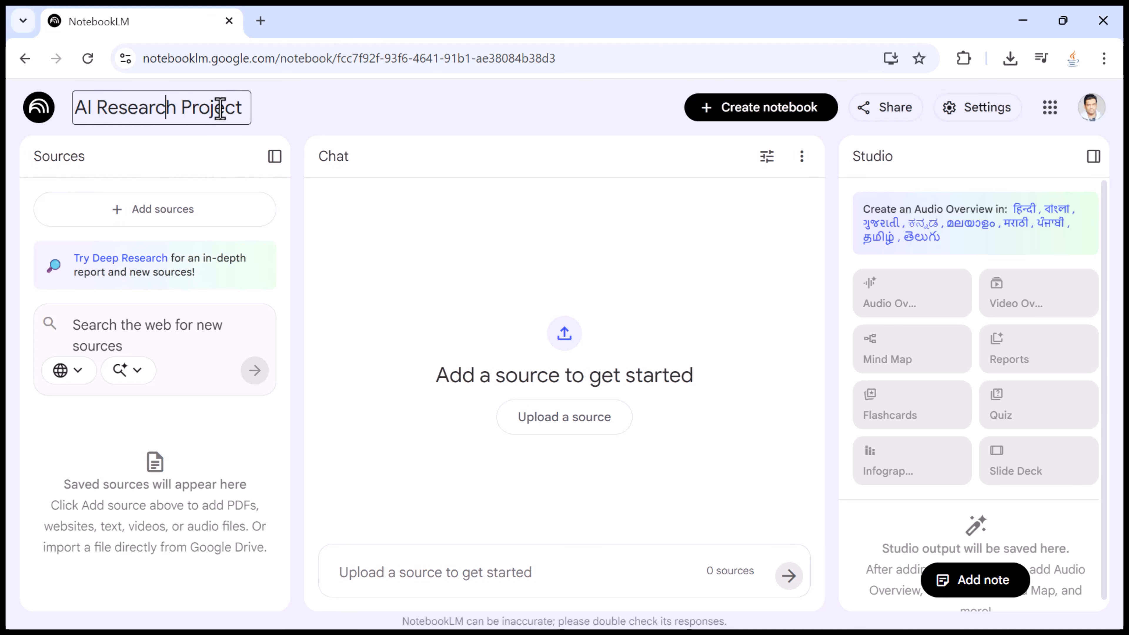
drag(241, 109, 76, 110)
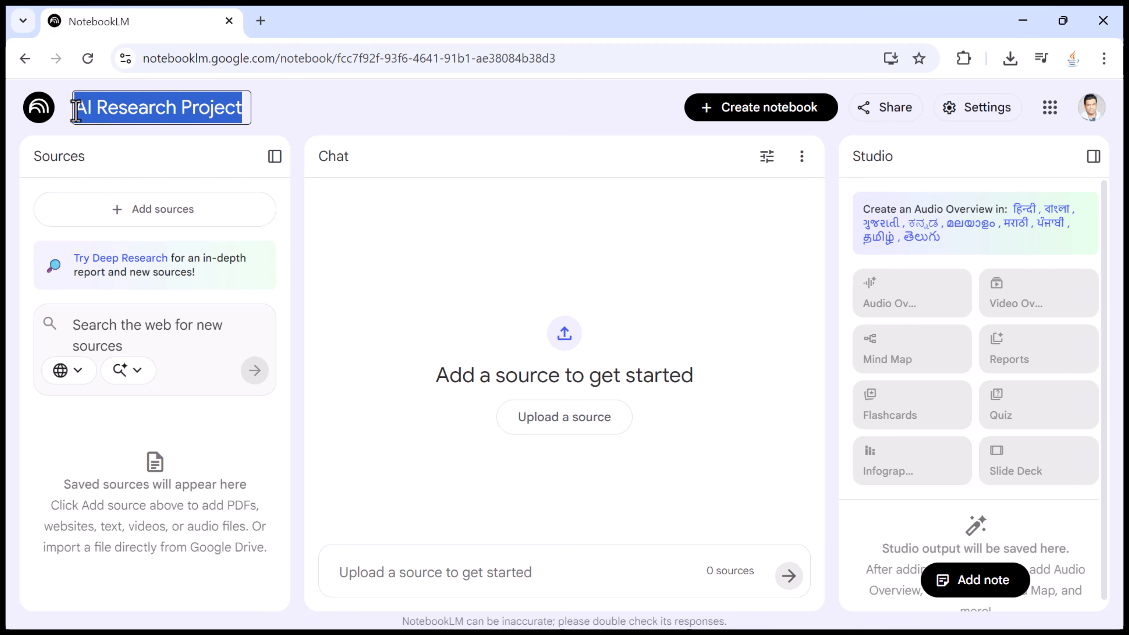
click(258, 108)
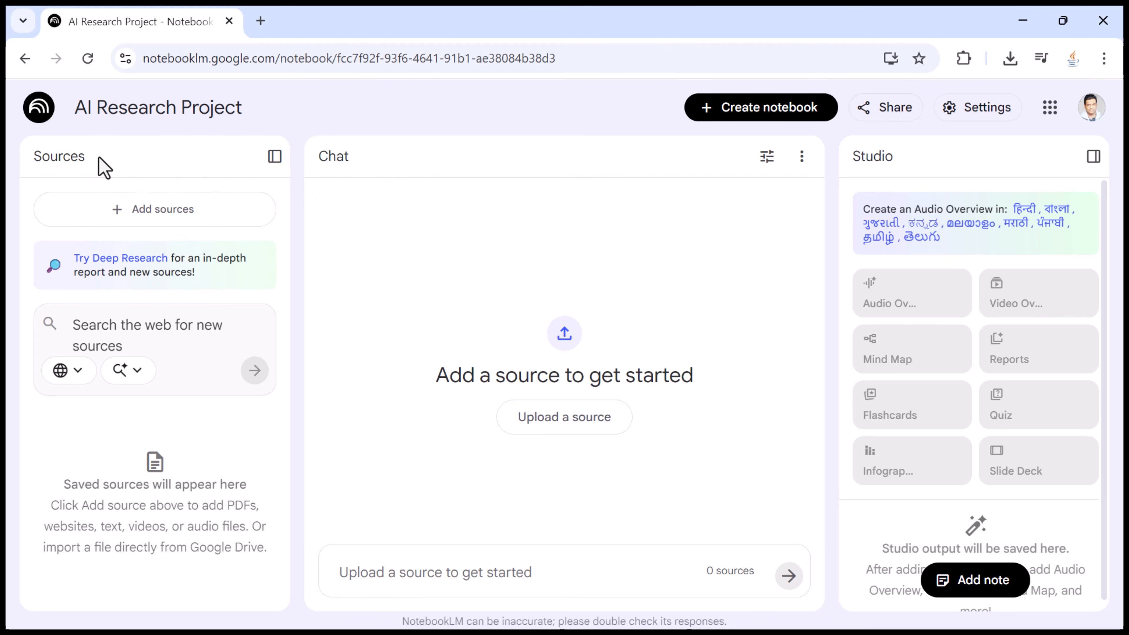
Review the Sources, Chat and Studio sections of the AI Research Project notebook and its "Add a source to get started" message
drag(89, 156, 36, 159)
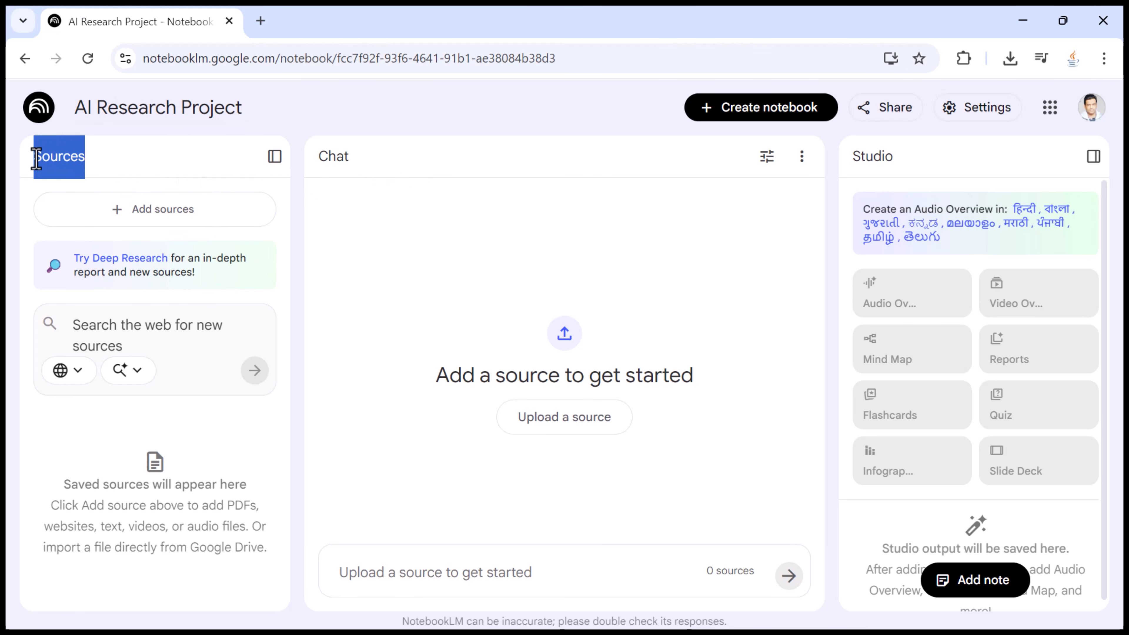
click(145, 157)
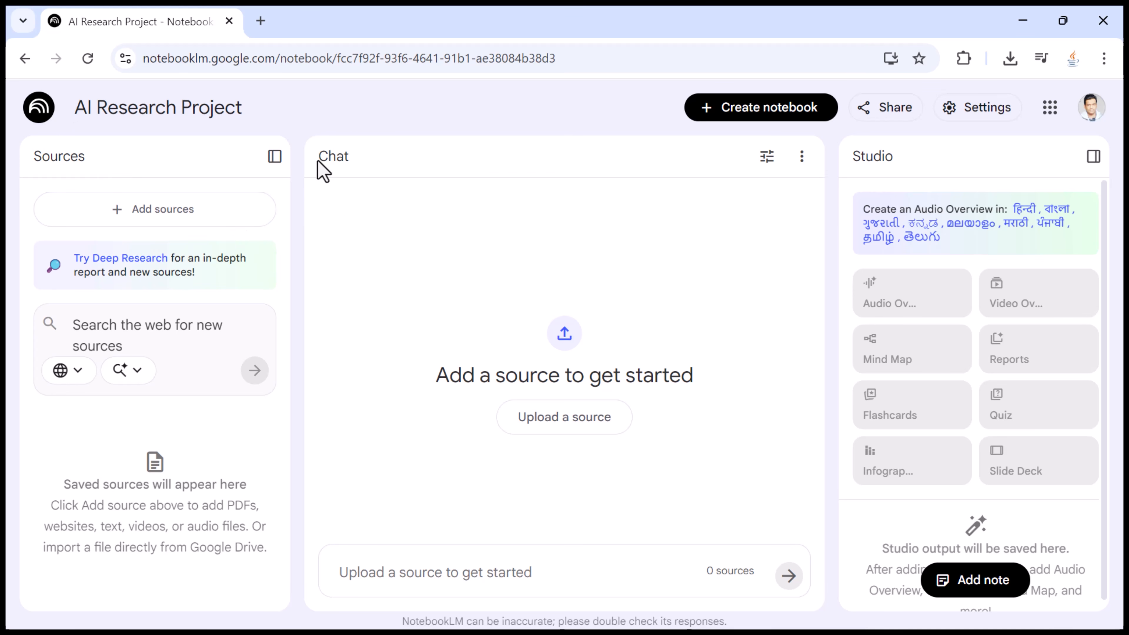
click(453, 169)
drag(848, 154, 932, 157)
click(932, 159)
drag(711, 385, 435, 385)
click(485, 339)
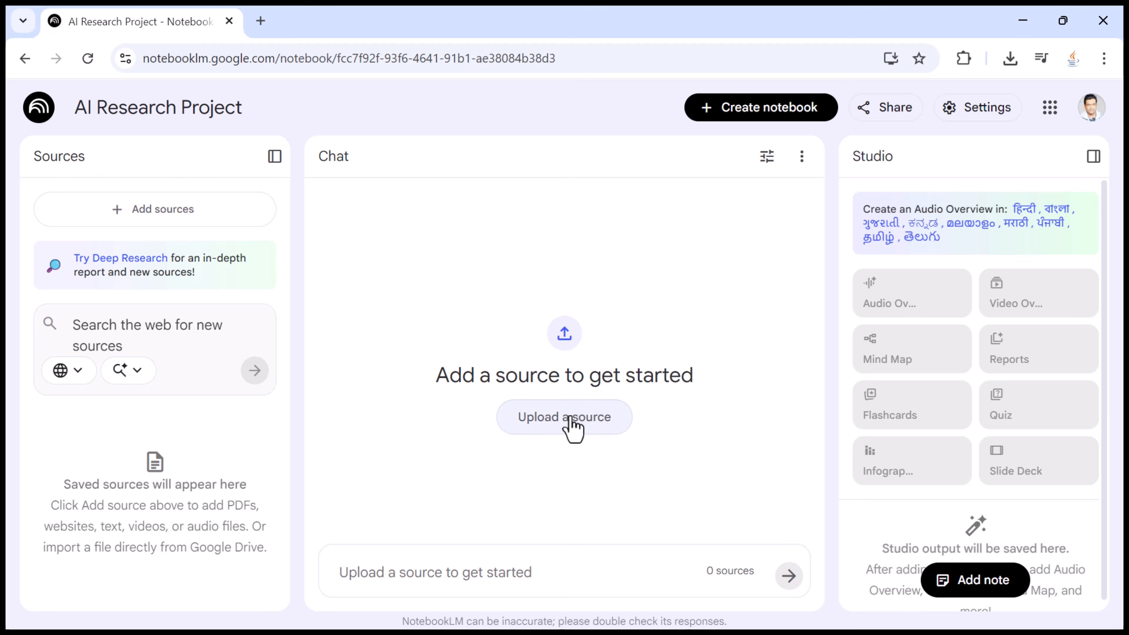
Inspect the notebook's file upload option without choosing a file, and open the form for website and YouTube links
click(155, 213)
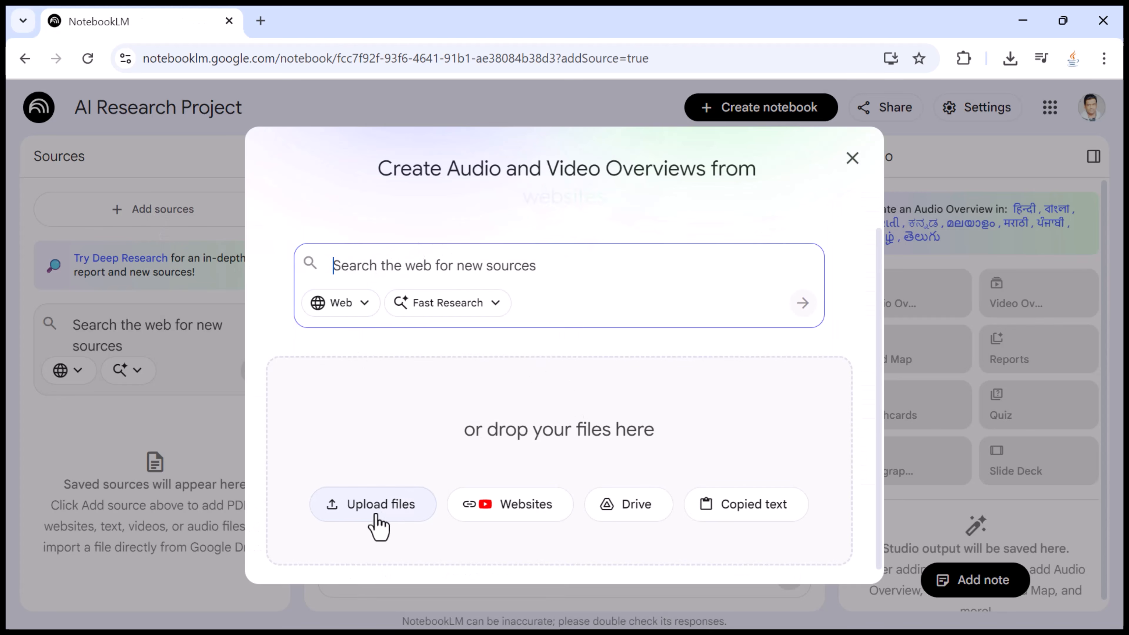
click(384, 512)
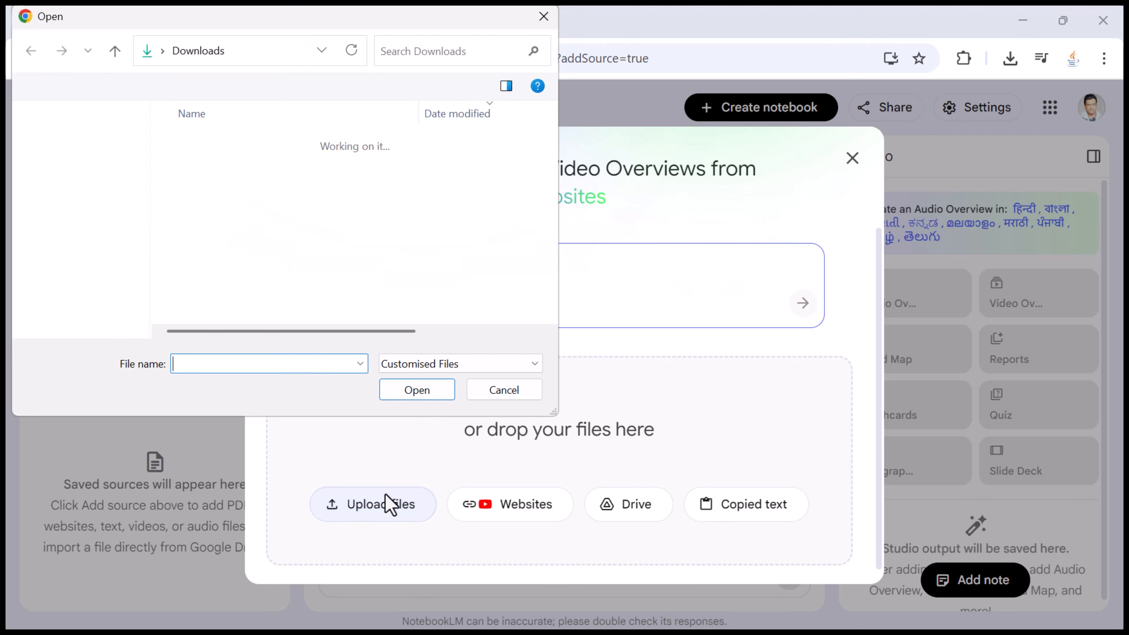
click(480, 392)
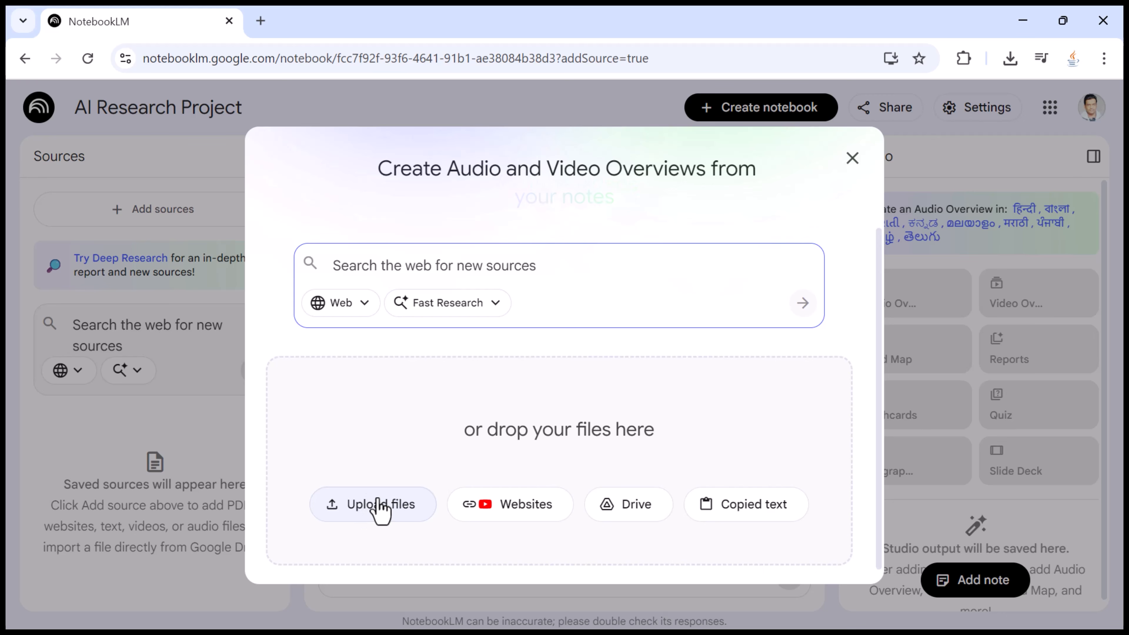
click(501, 520)
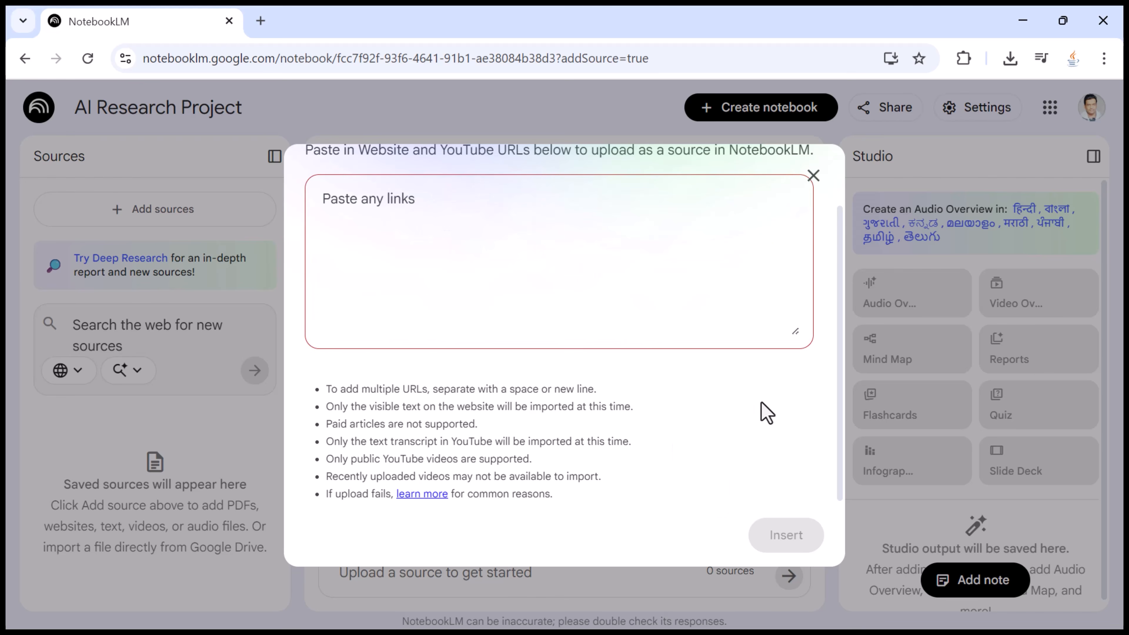
Close the website links form, inspect the form for pasting copied text as a source, and close it without inserting anything
click(813, 176)
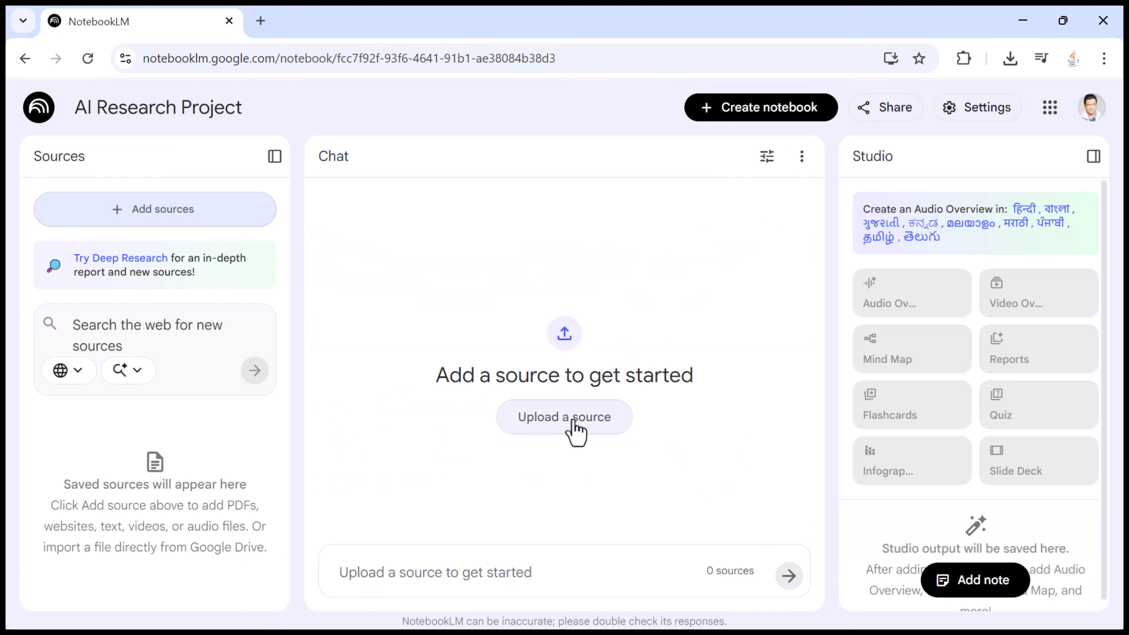
click(166, 216)
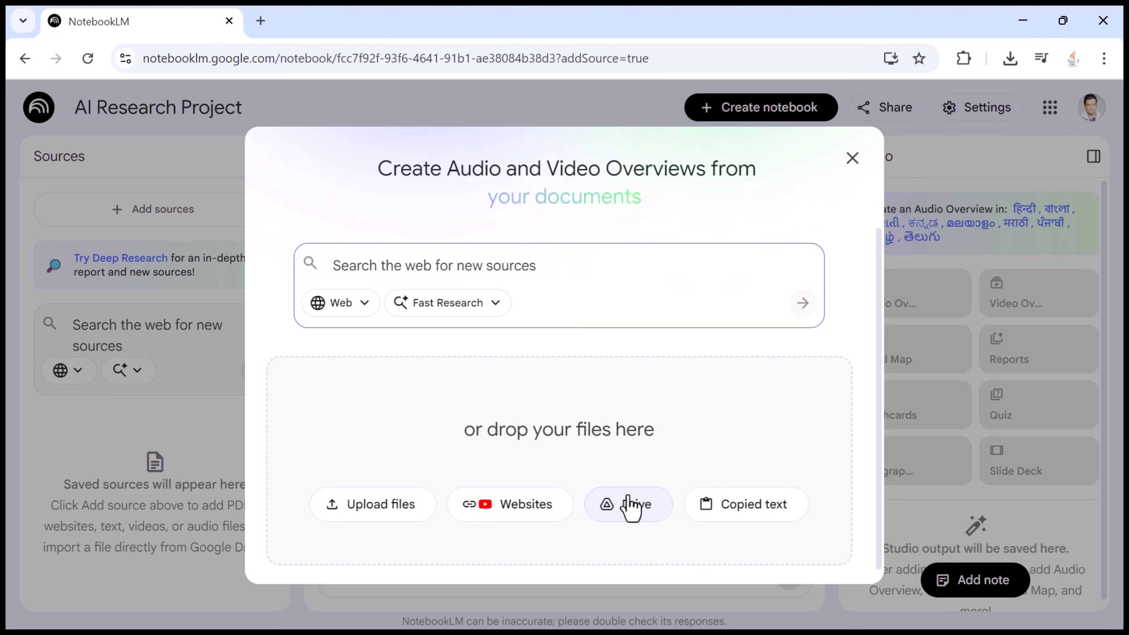
click(750, 511)
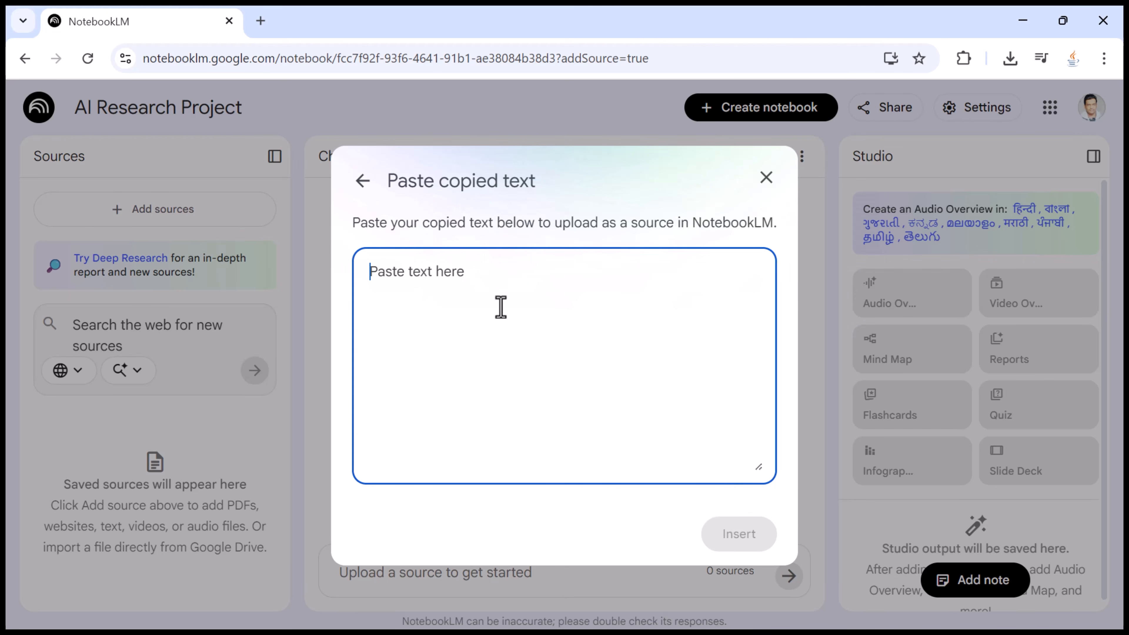
click(766, 179)
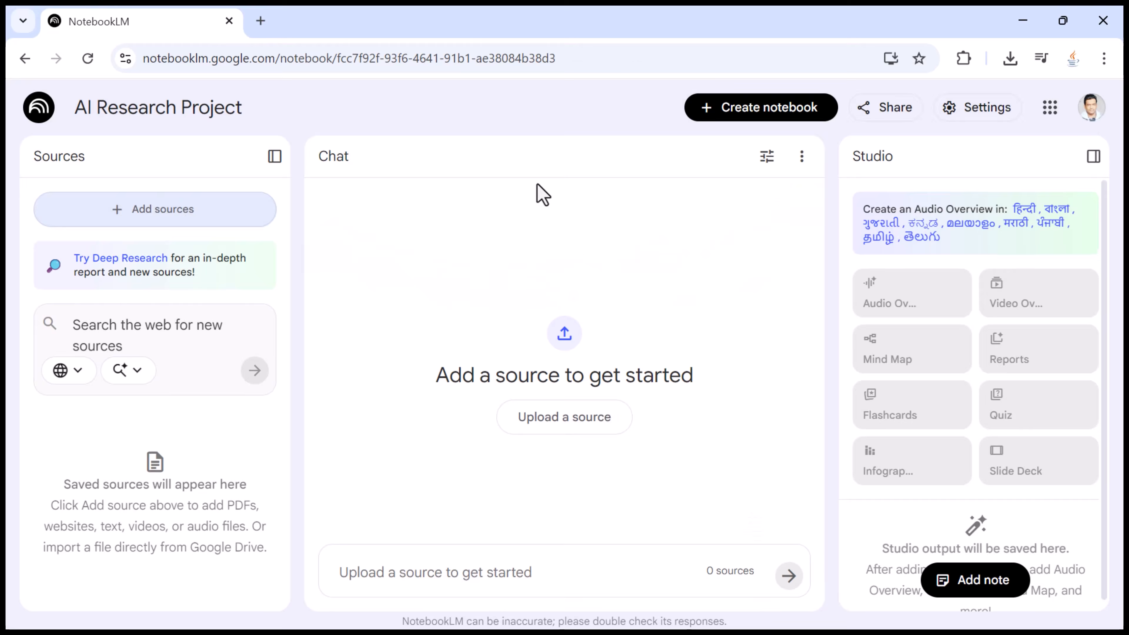
Upload the AI PDF from the Downloads folder as a source for the AI Research Project notebook
click(184, 218)
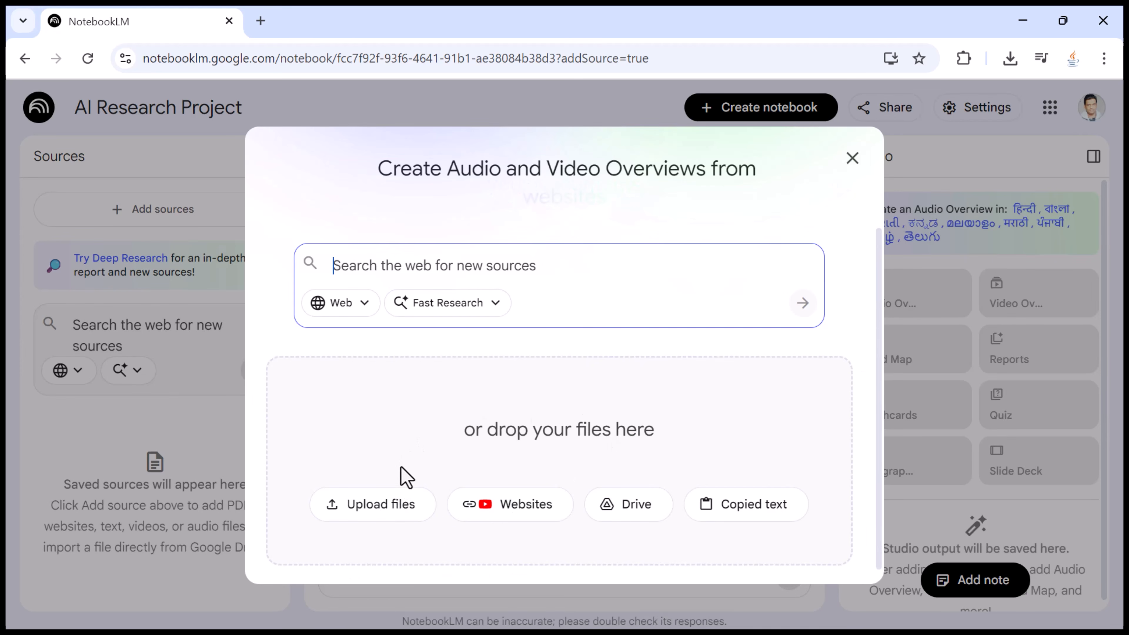
click(372, 511)
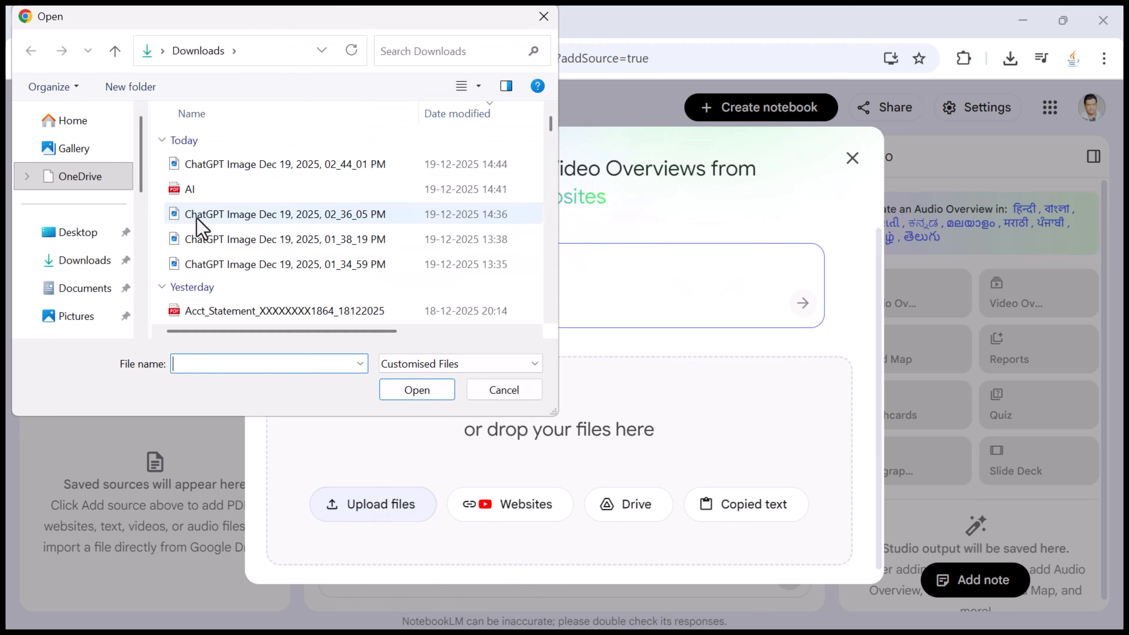
click(85, 263)
click(200, 316)
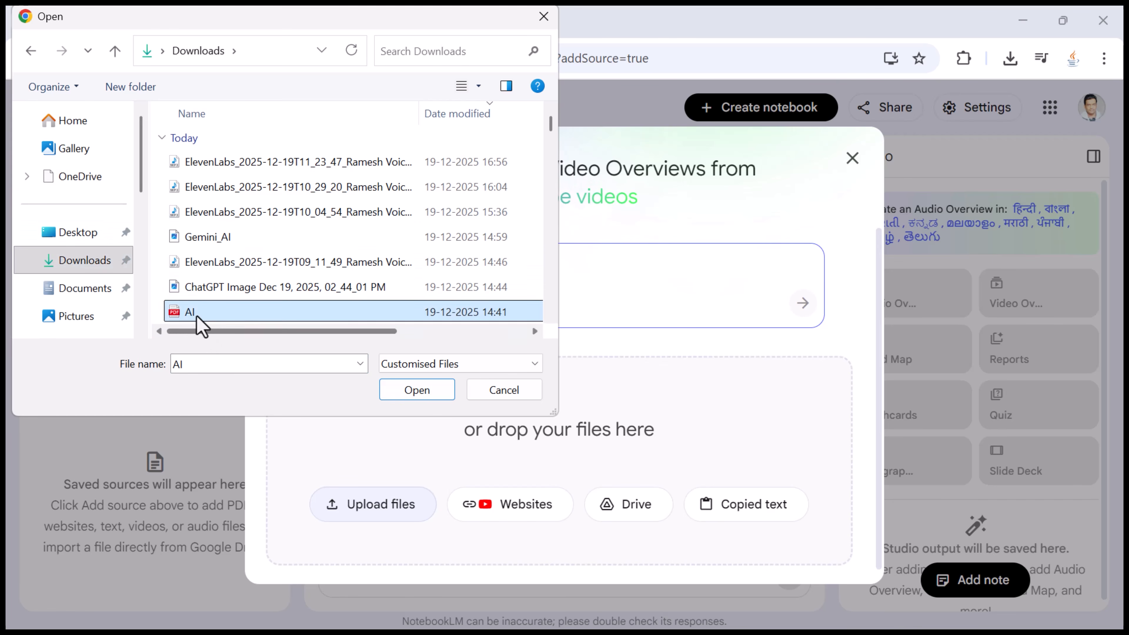
scroll(272, 315, down, 1)
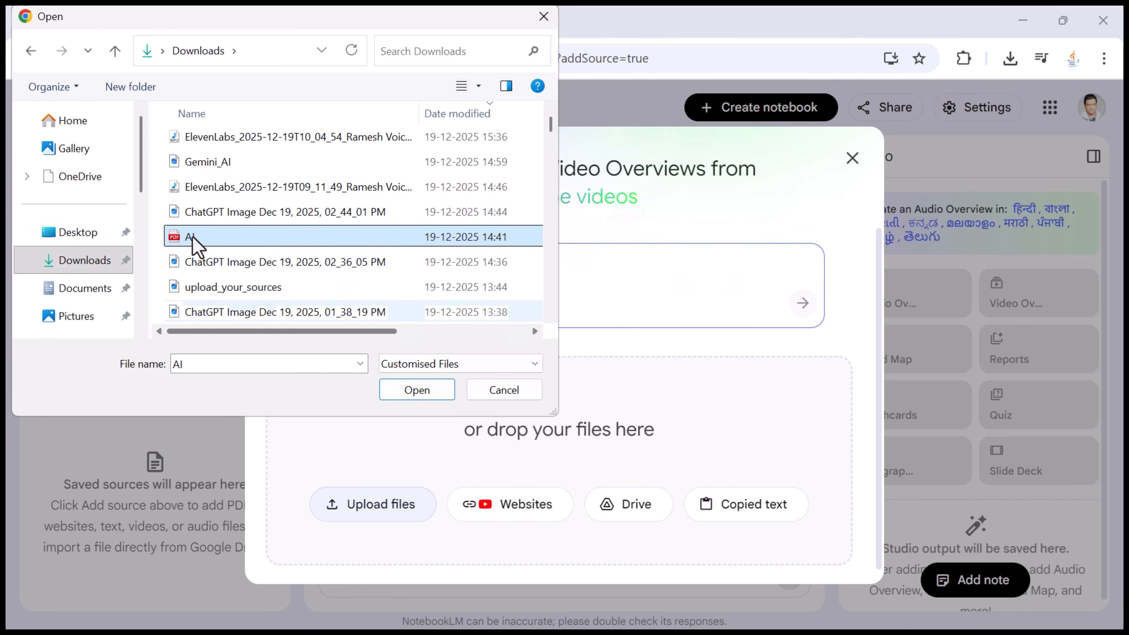
click(430, 391)
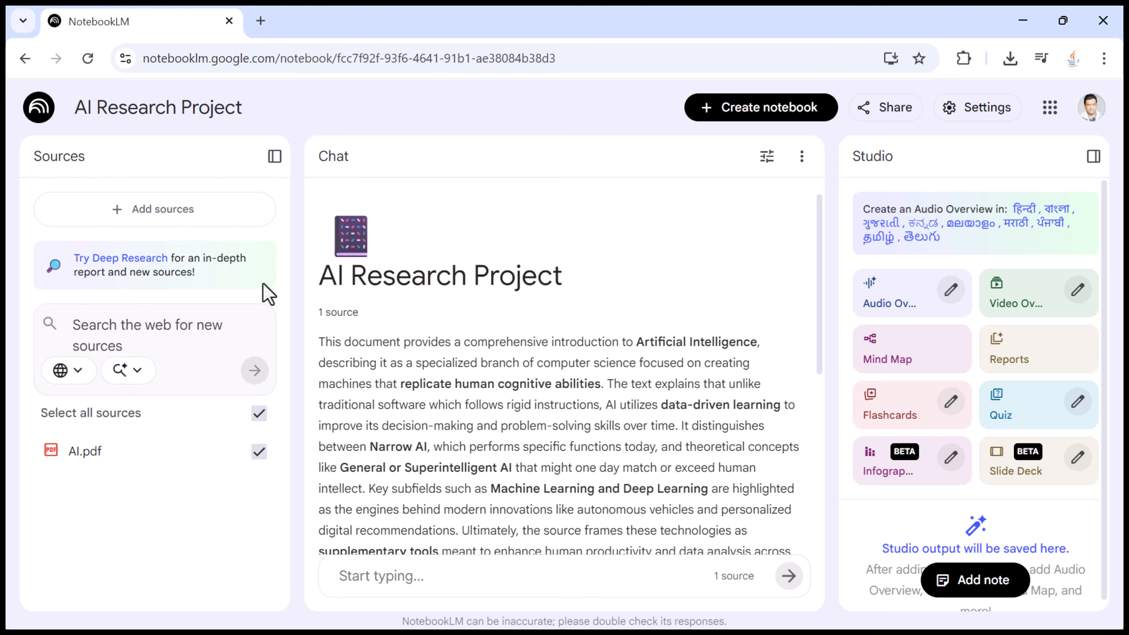
Review the notebook's generated title, source overview and suggested questions in the chat section
drag(314, 157, 486, 207)
click(489, 208)
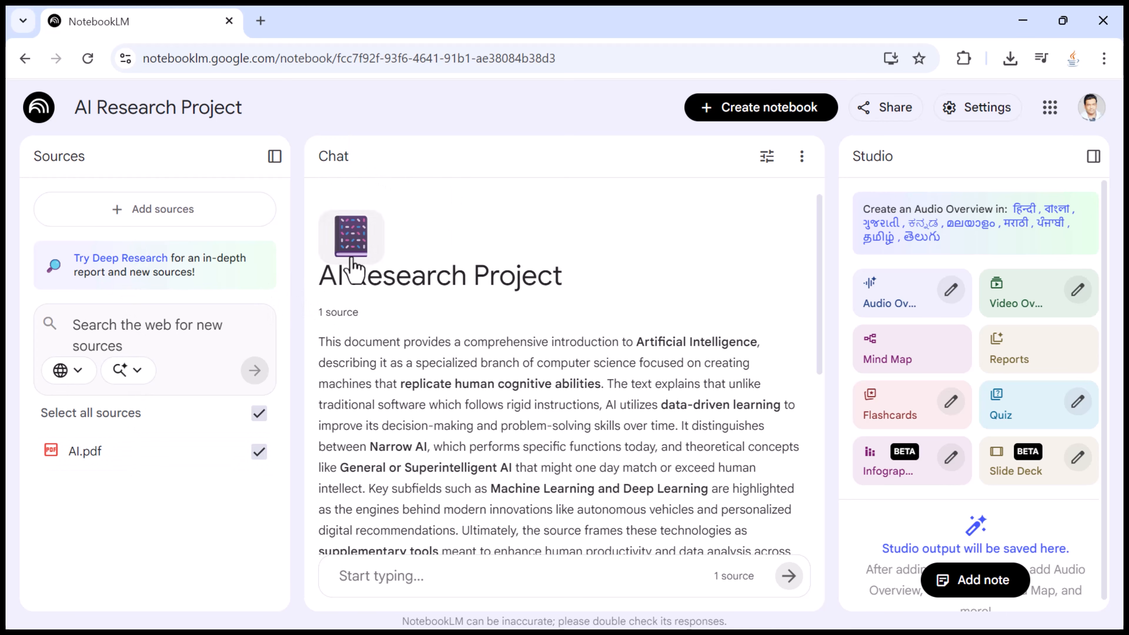
drag(318, 280, 645, 289)
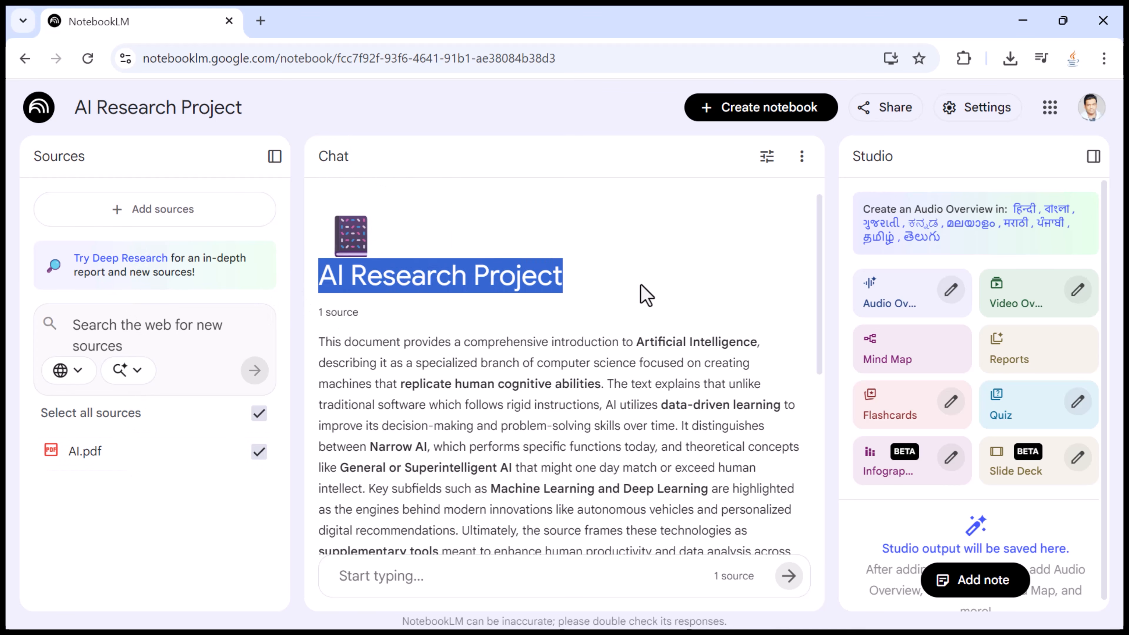
click(645, 294)
scroll(470, 311, down, 6)
Ask the notebook chat "Give me a summary of this AI document."
click(428, 583)
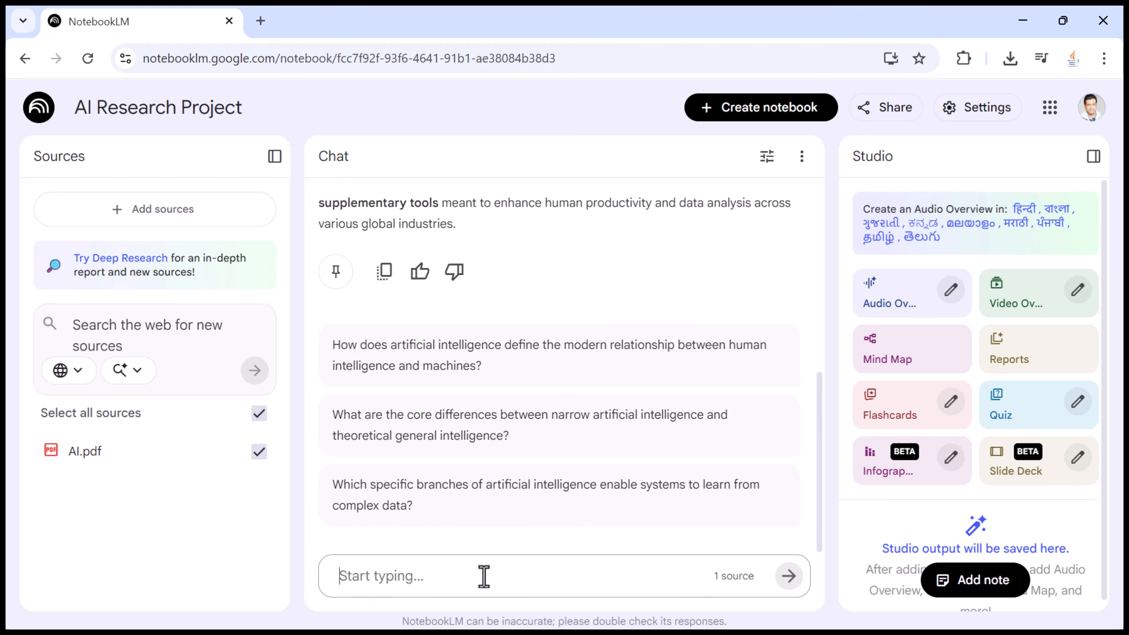
text(Give me a summary of this AI document.)
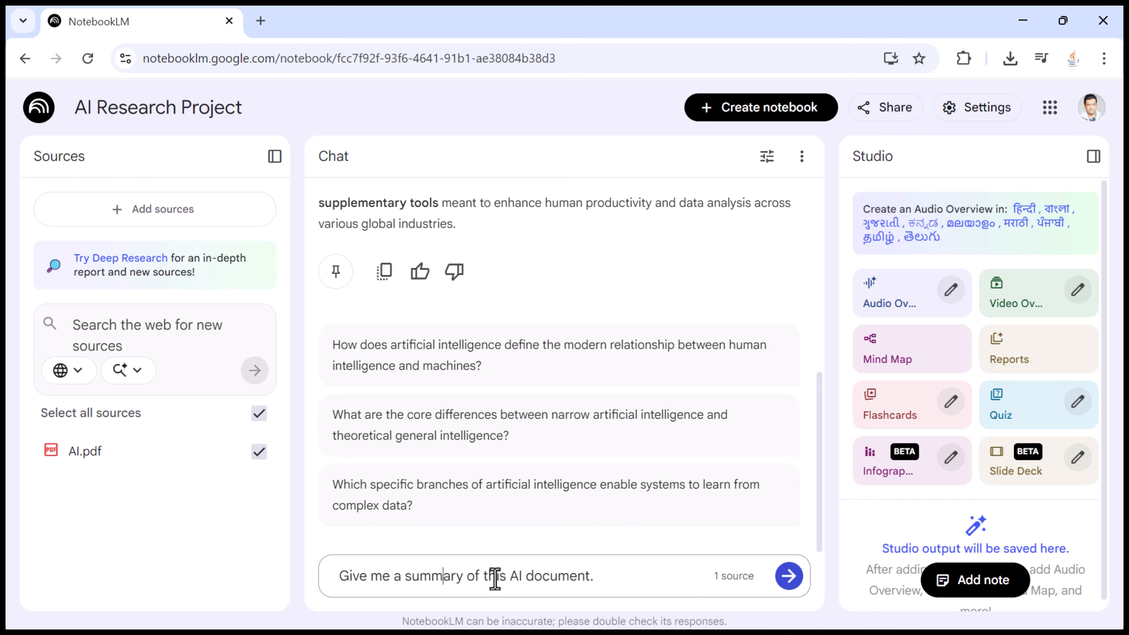
click(578, 575)
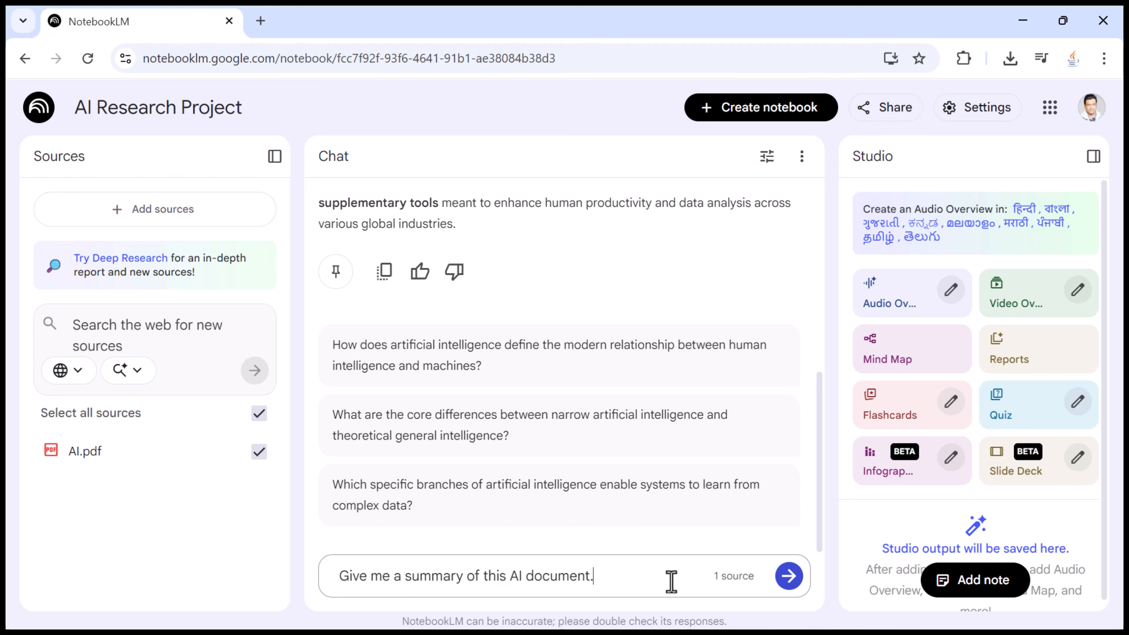
click(789, 575)
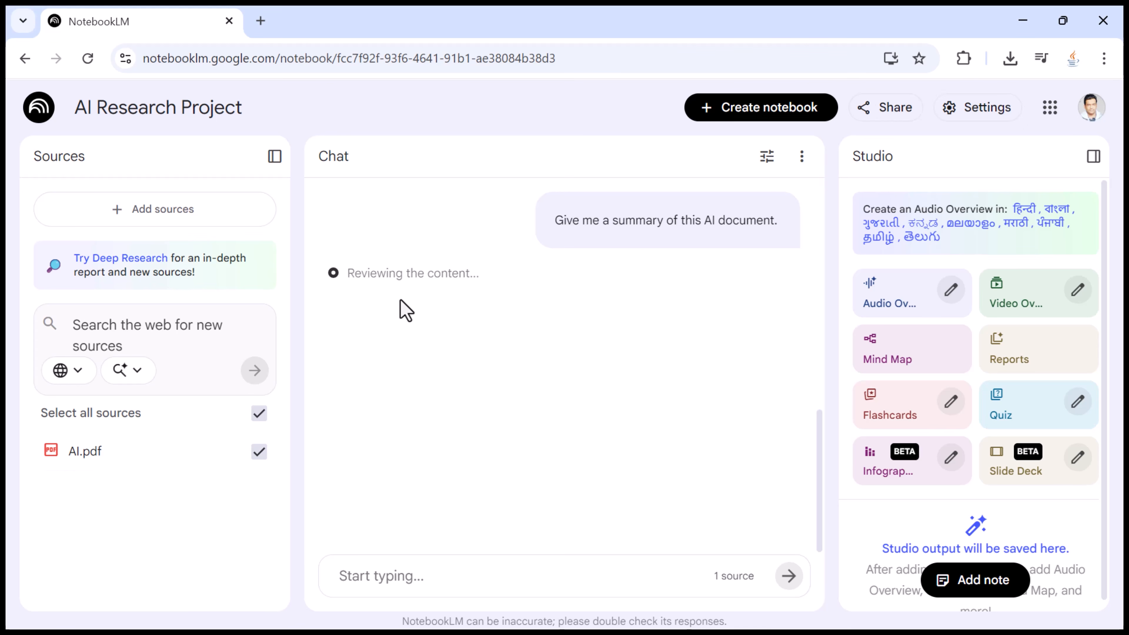
Read the summary answer and preview the source passages behind its numbered citations
scroll(444, 285, down, 5)
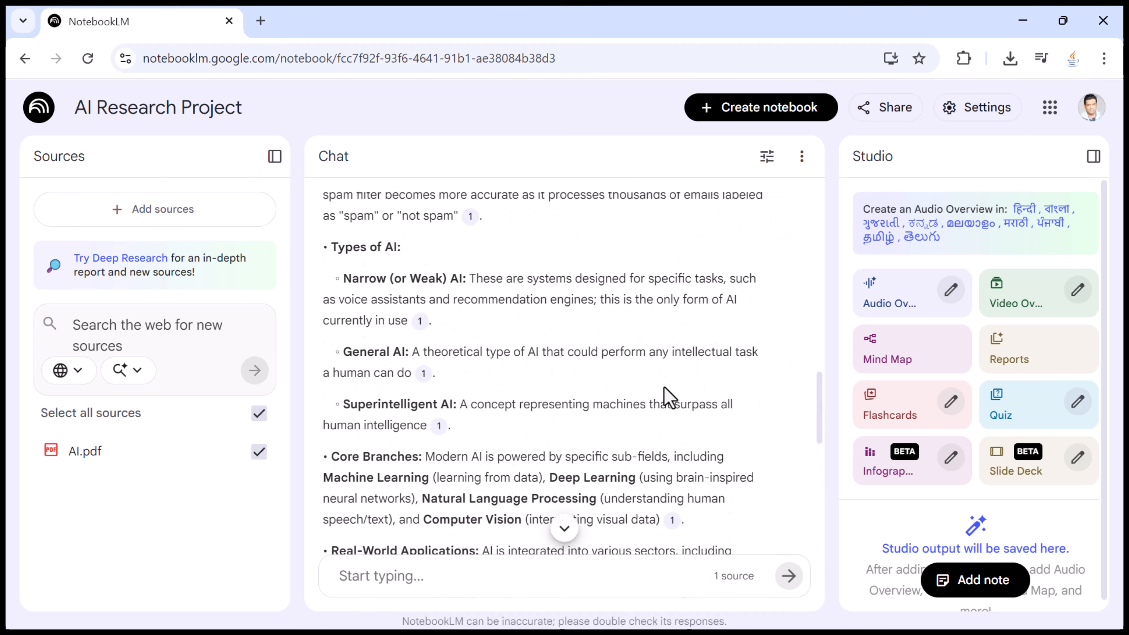
scroll(669, 397, up, 6)
mouse_move(437, 385)
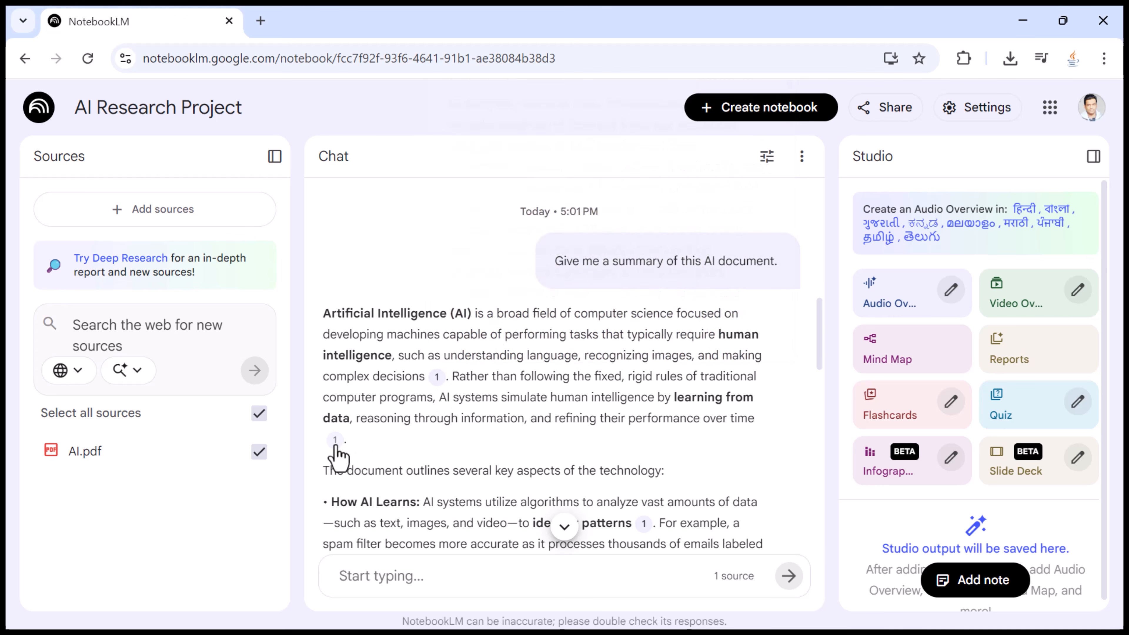
mouse_move(335, 441)
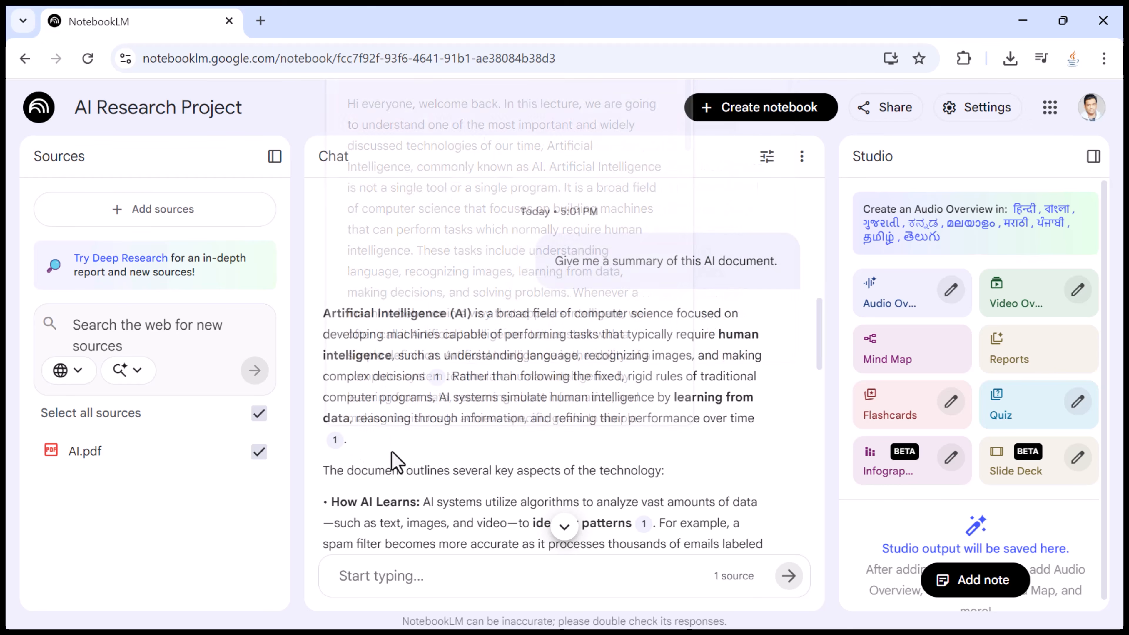
scroll(444, 421, down, 3)
mouse_move(643, 349)
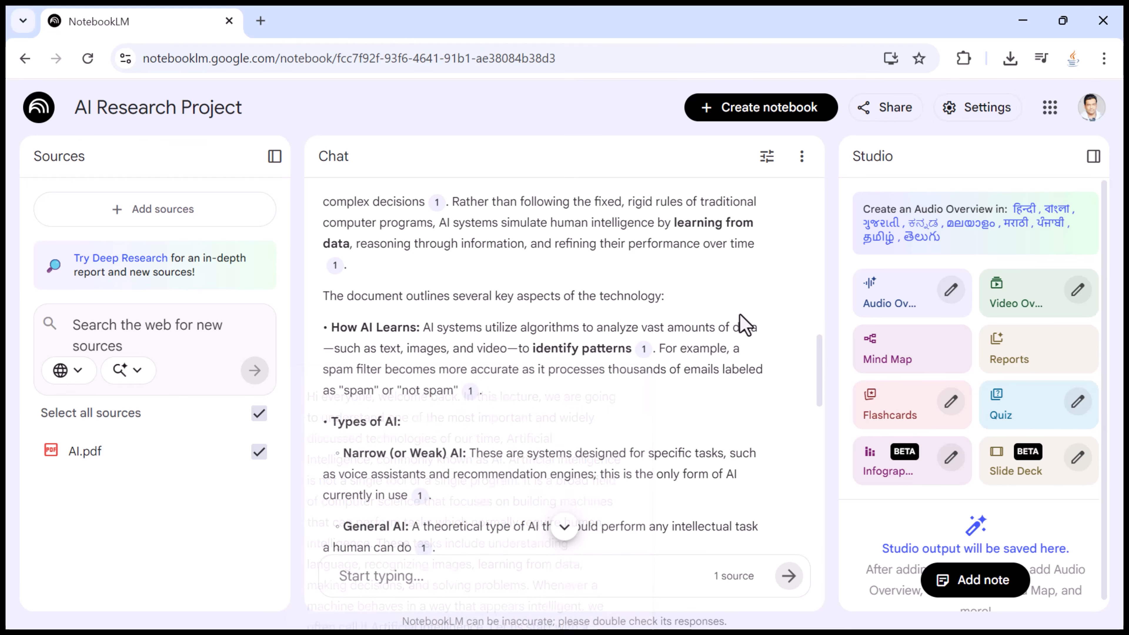
Save the summary answer as a note, view the saved note, and return to the Studio overview
scroll(587, 426, down, 10)
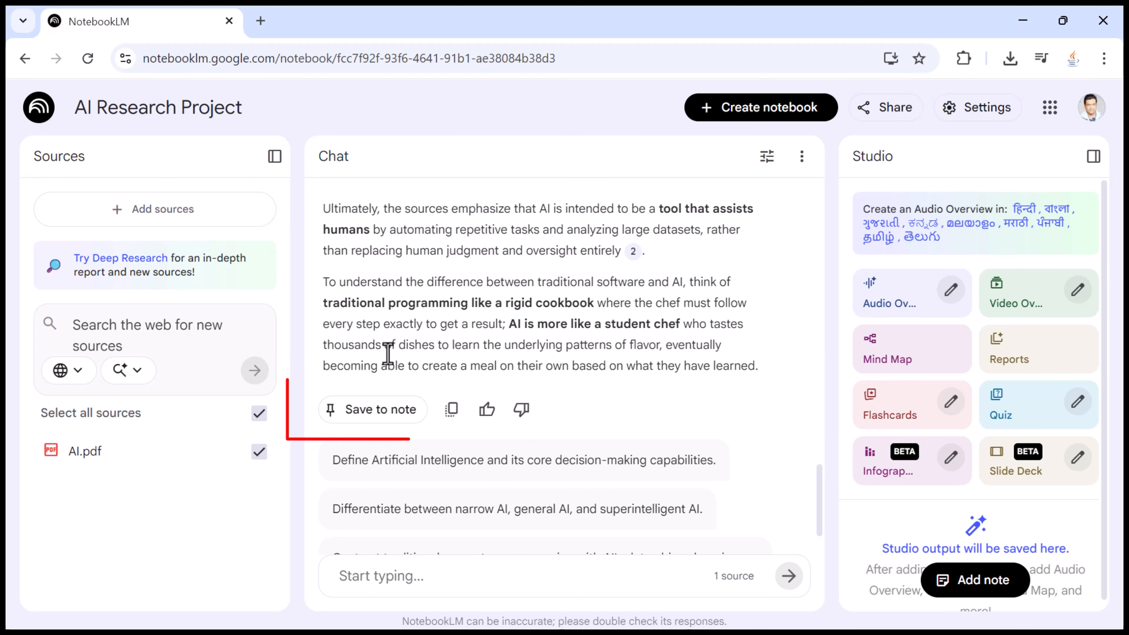
click(373, 411)
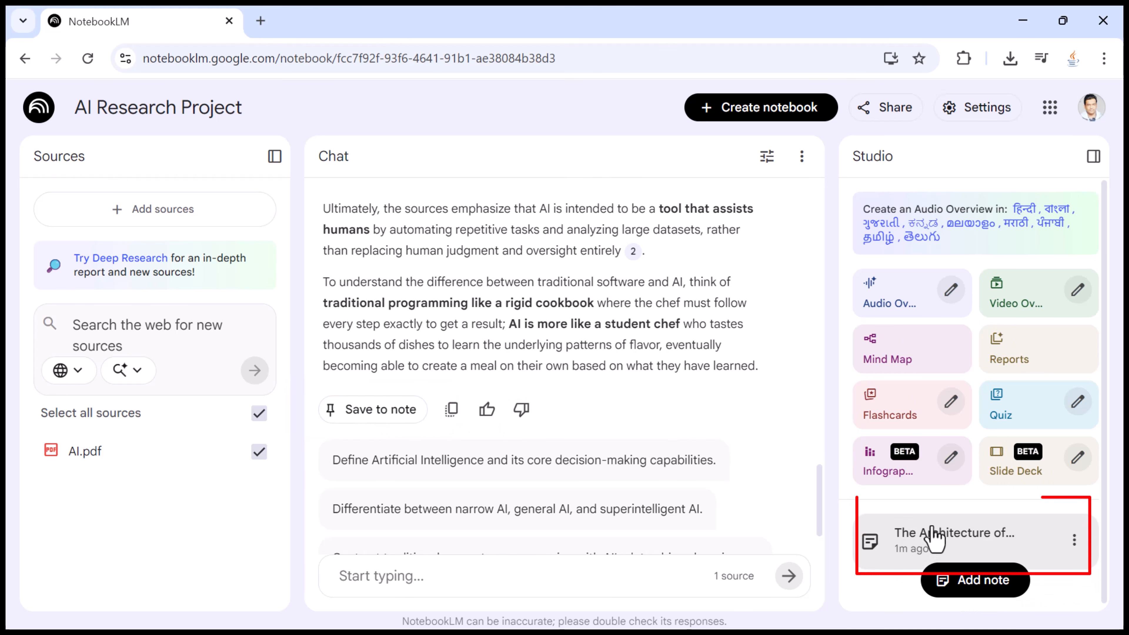
click(960, 534)
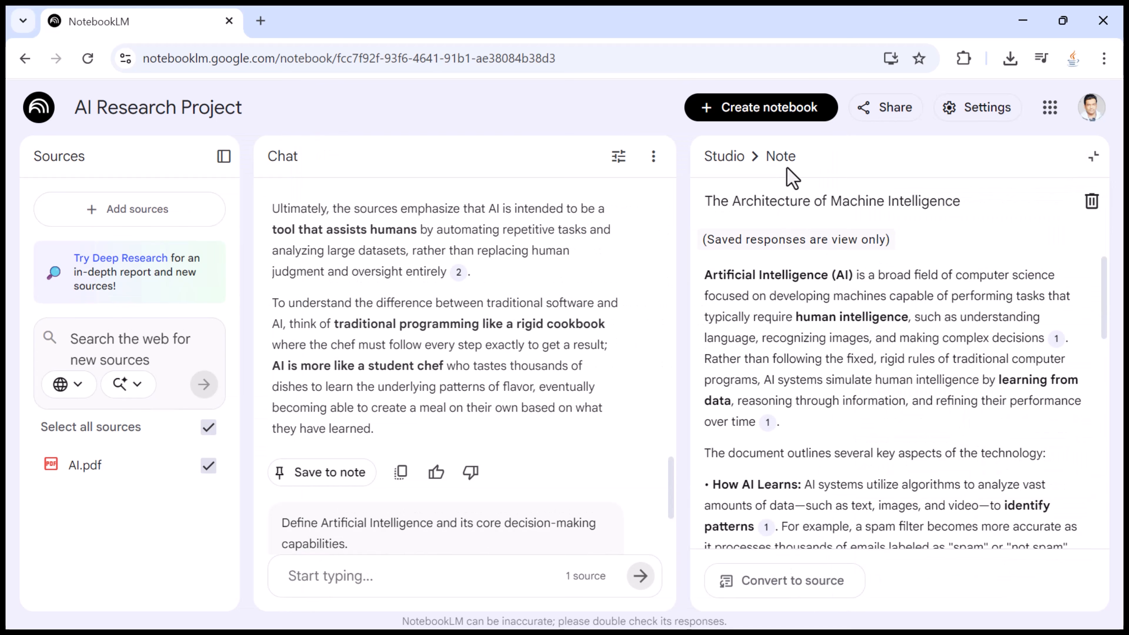
click(724, 157)
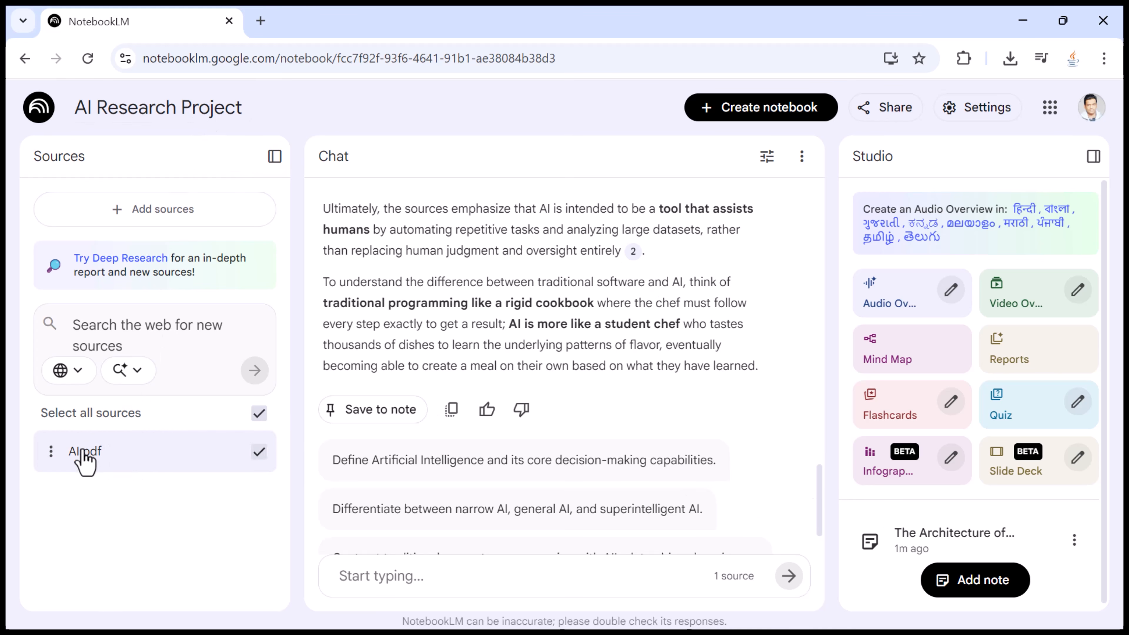
Reopen the AI Research Project notebook from the recent notebooks, and view its add-source options without adding anything
scroll(526, 486, down, 2)
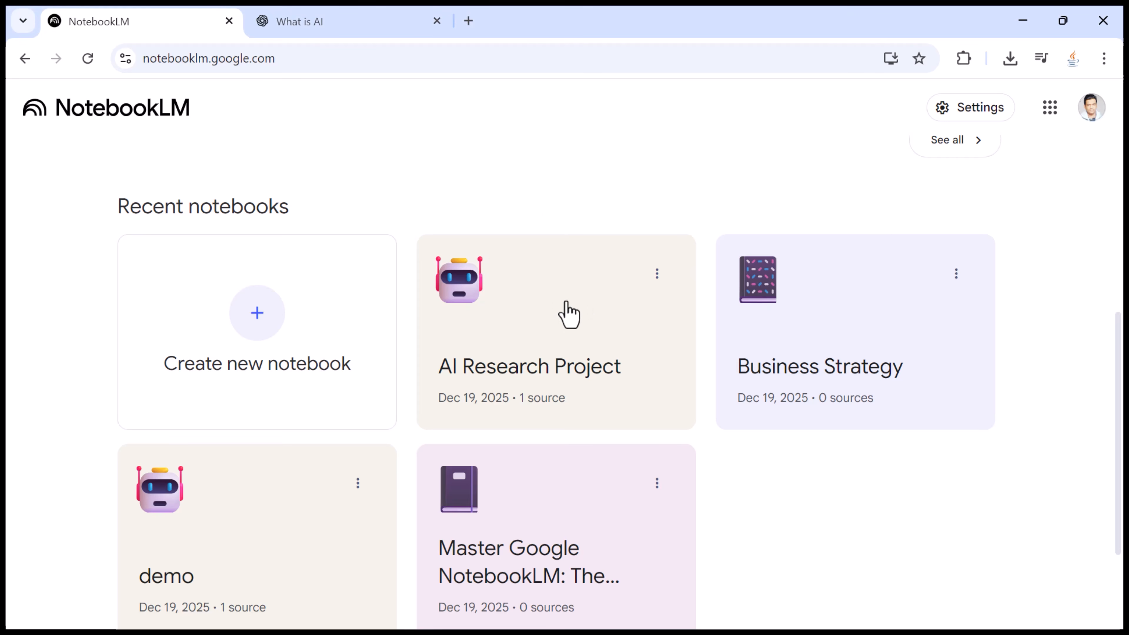
click(571, 324)
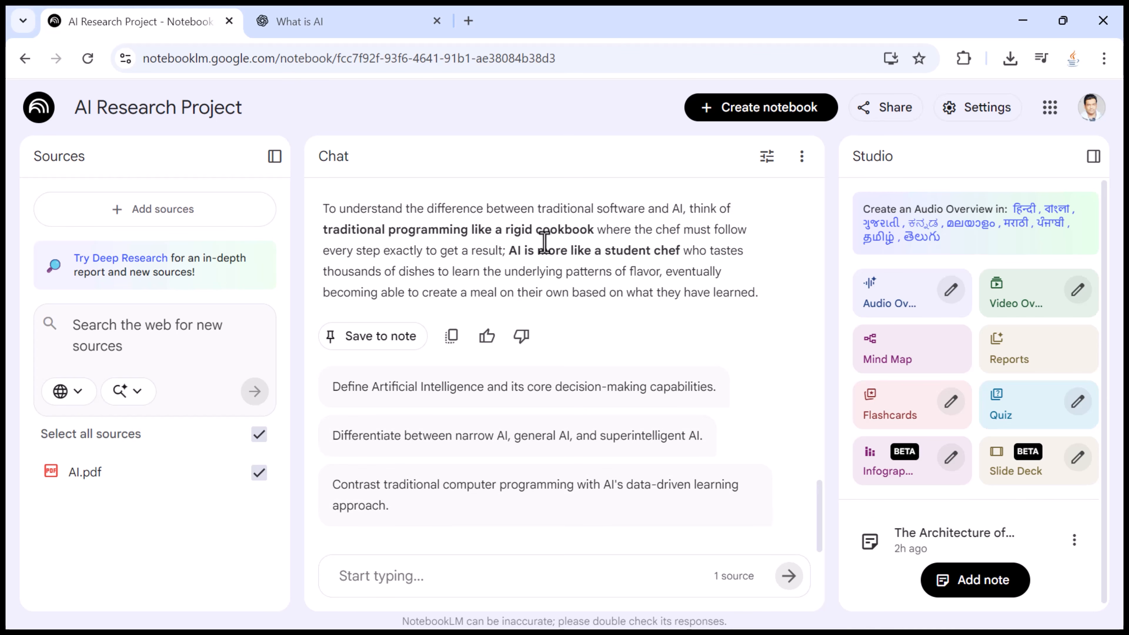
click(148, 217)
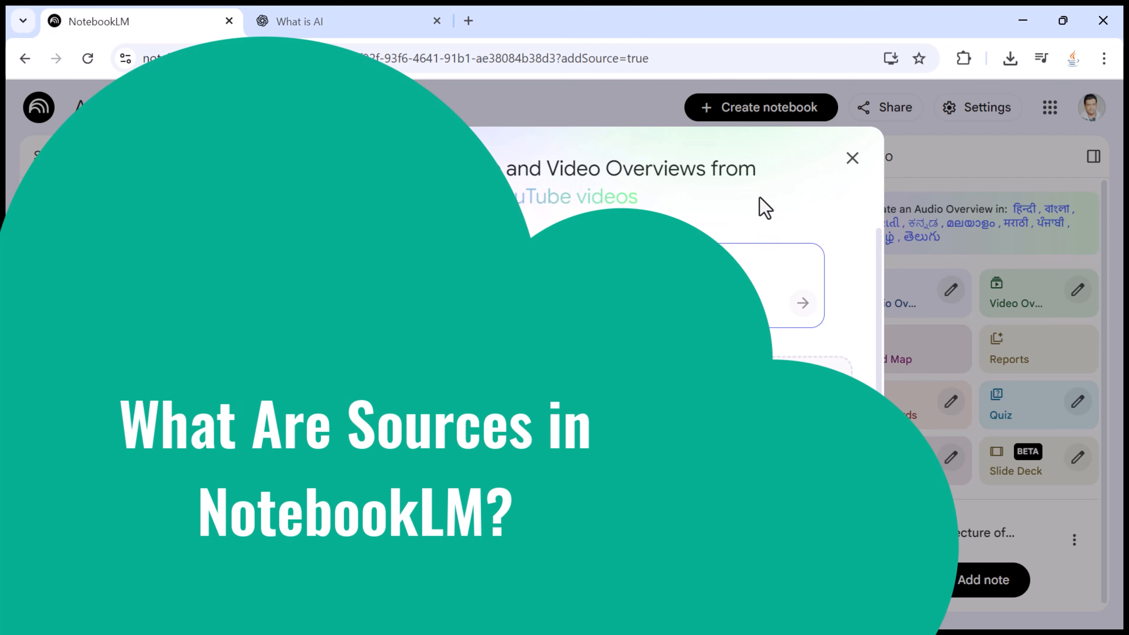
click(850, 165)
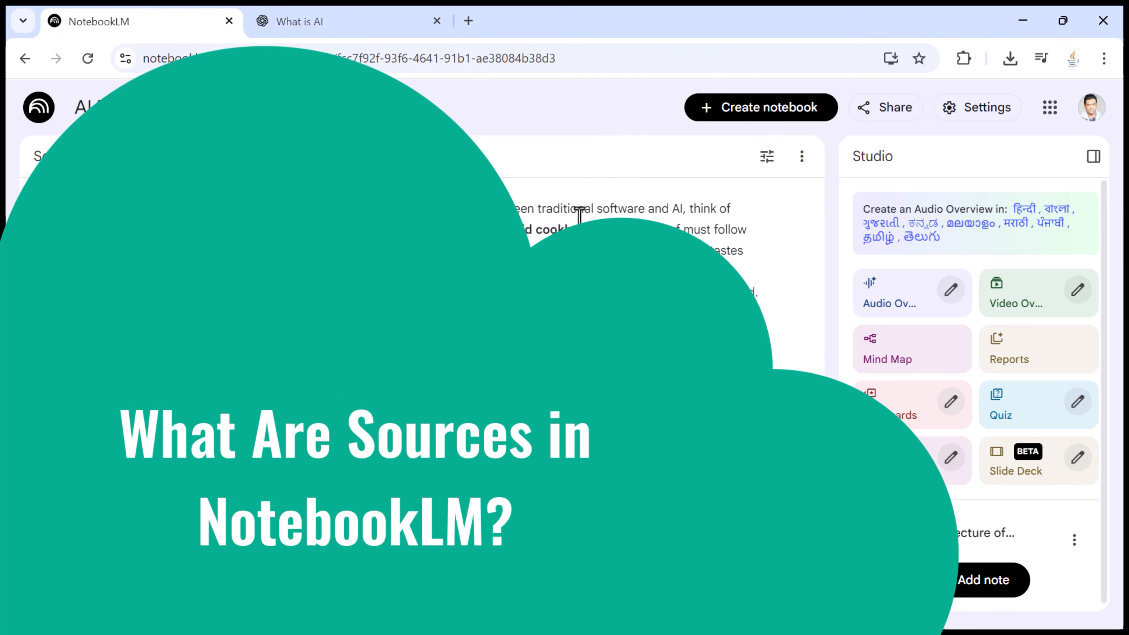
Look back at the start of the chat, and review the source types that can be added to the notebook
scroll(618, 340, up, 10)
scroll(618, 342, down, 4)
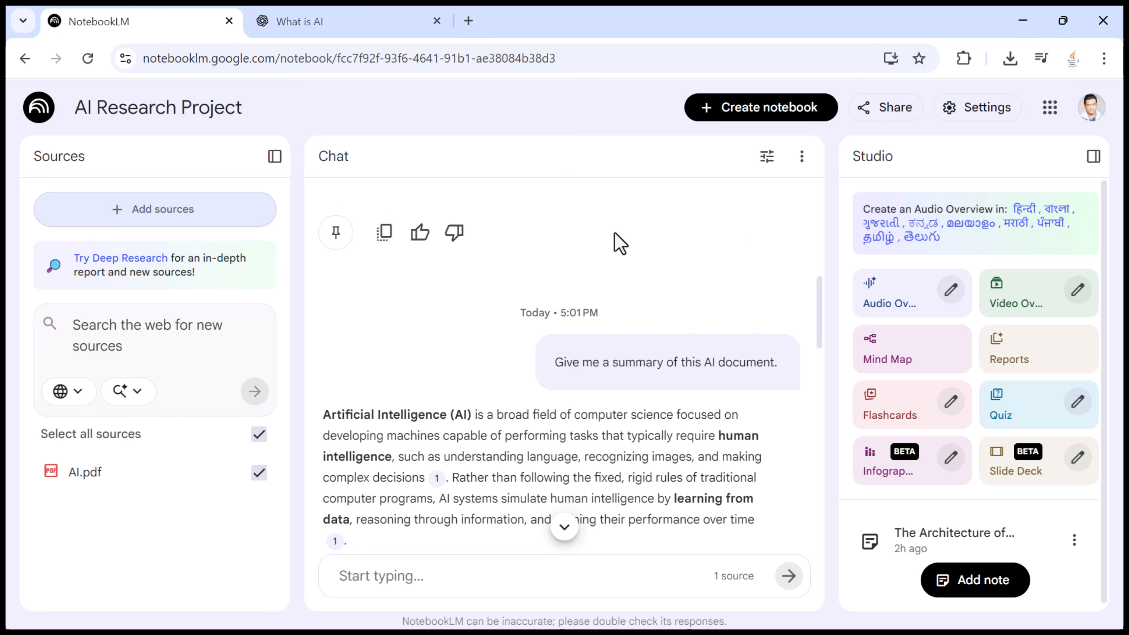
click(156, 221)
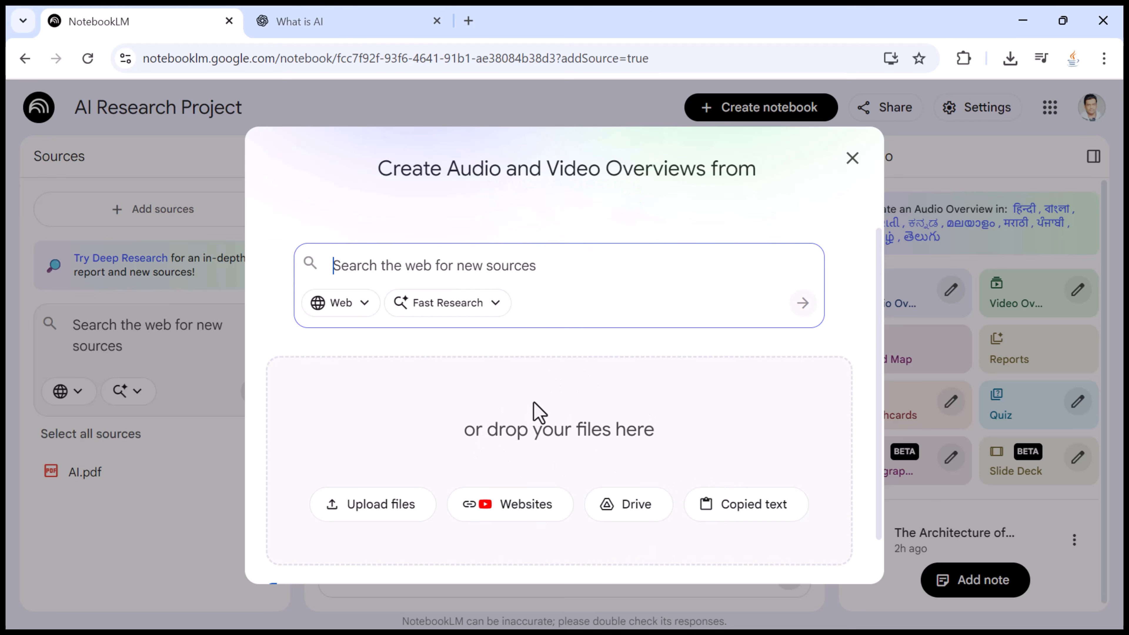
click(851, 159)
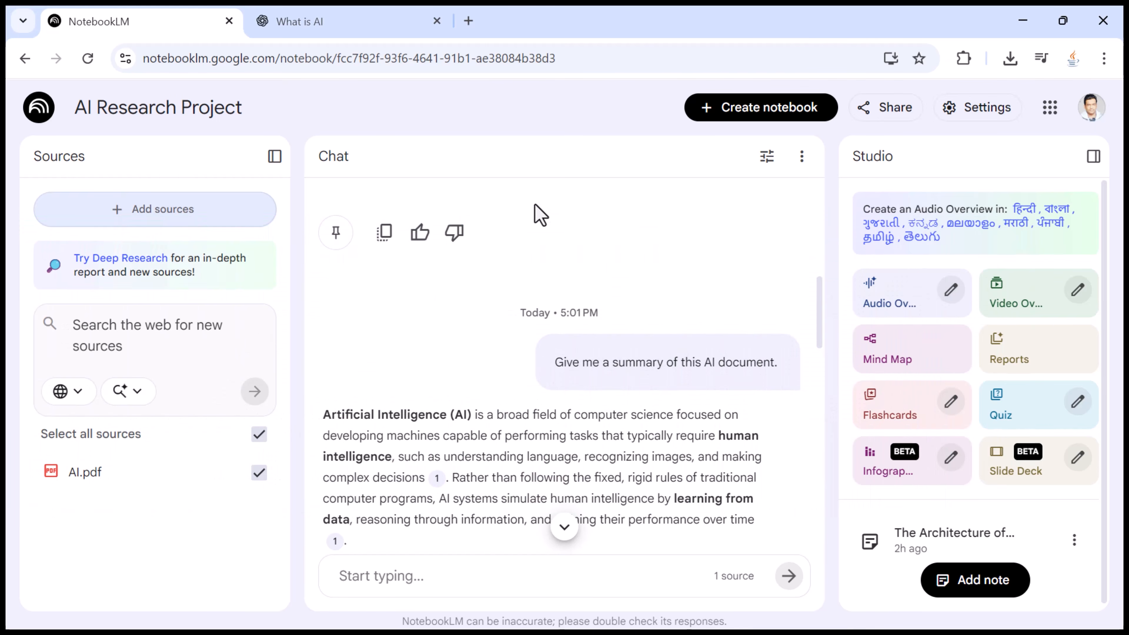
Switch to the open ChatGPT conversation and ask "what is AI"
click(375, 26)
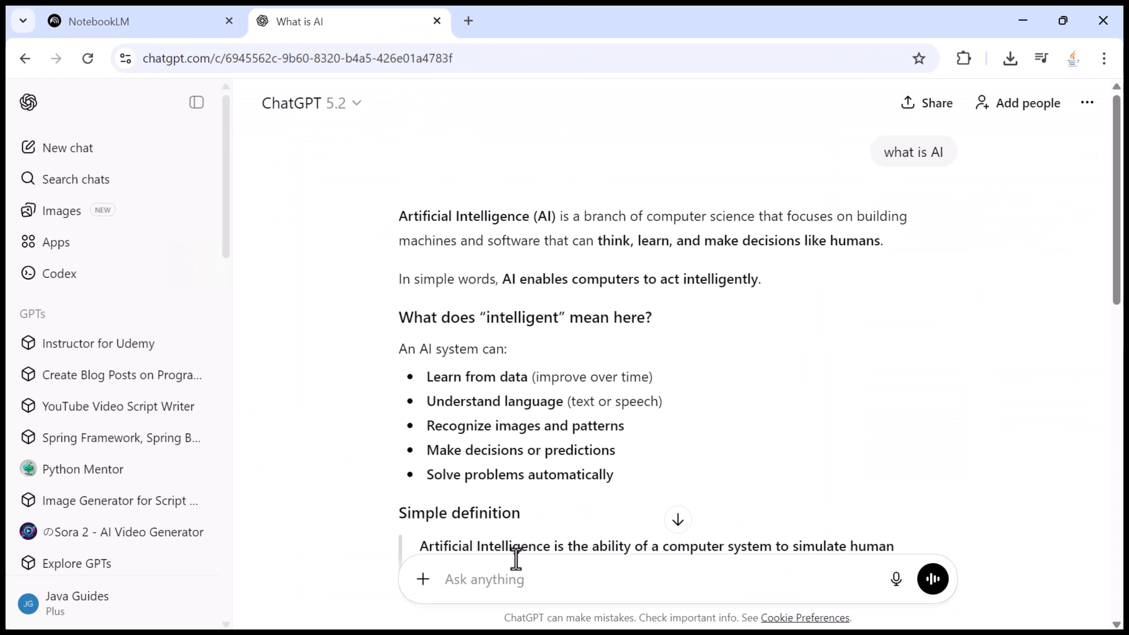
text(what is AI)
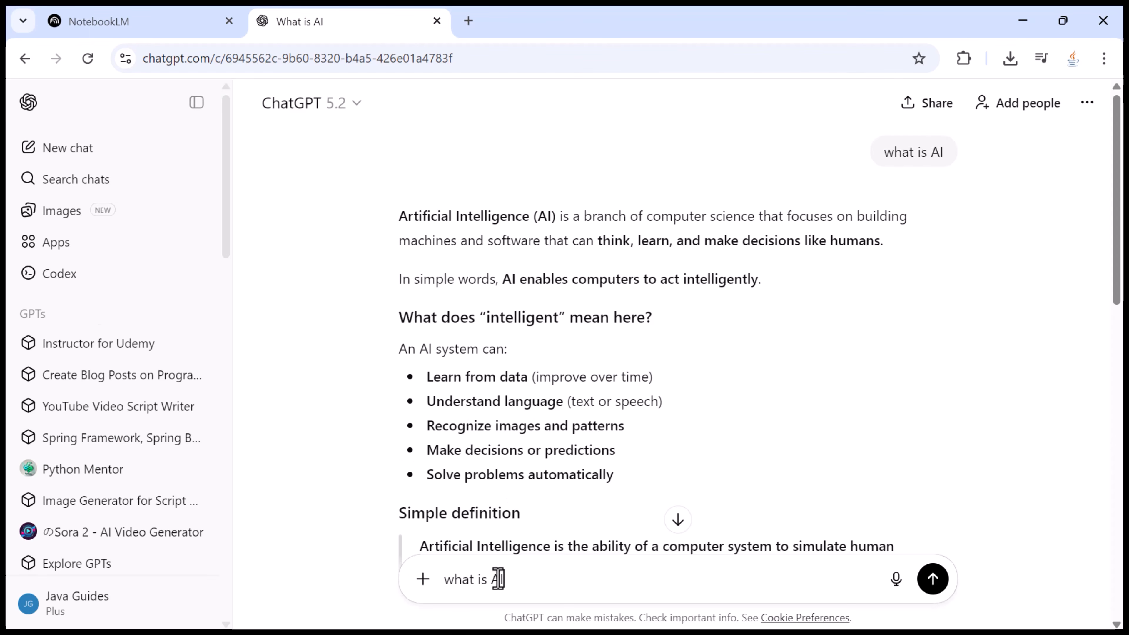
key(Return)
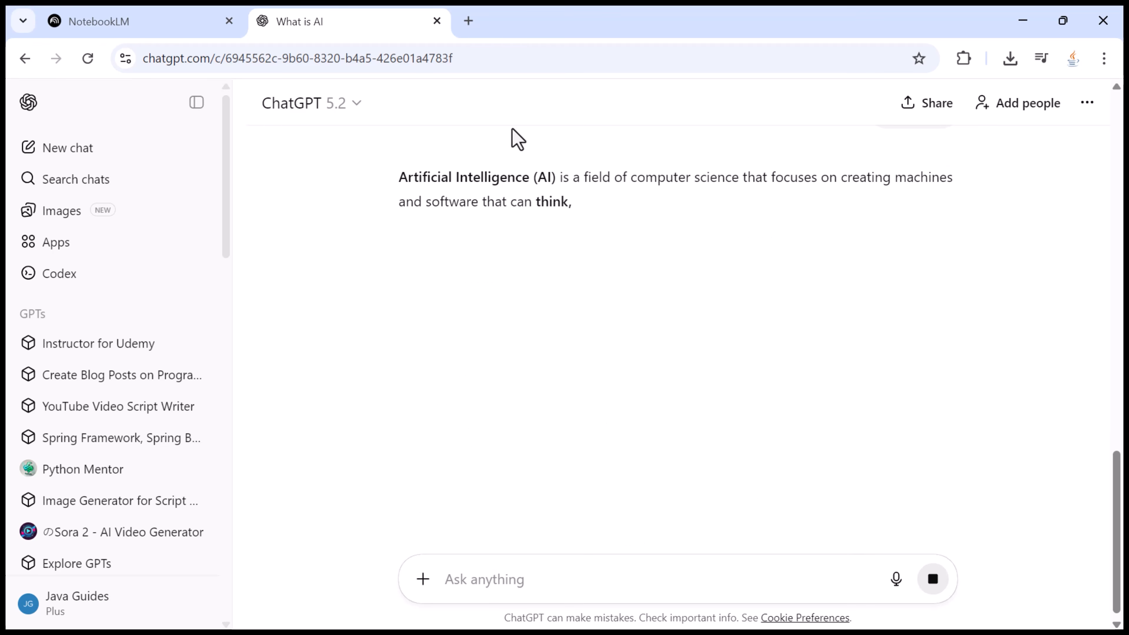
Switch back to NotebookLM and review the summary request with its cited answer for comparison with ChatGPT
click(143, 25)
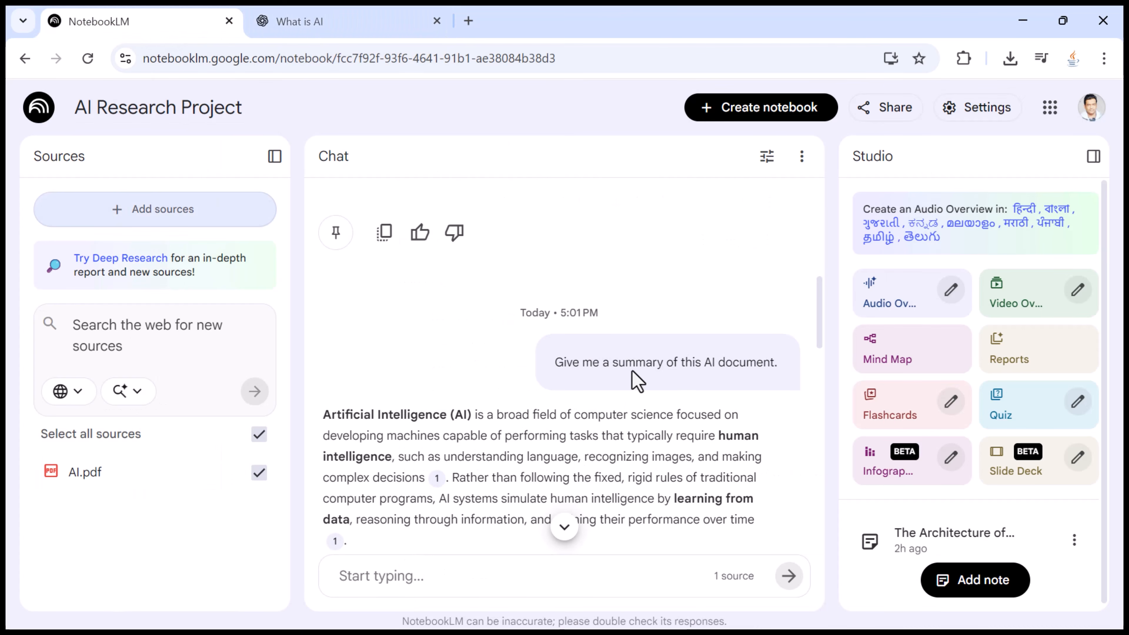
drag(554, 362, 787, 377)
scroll(491, 416, down, 8)
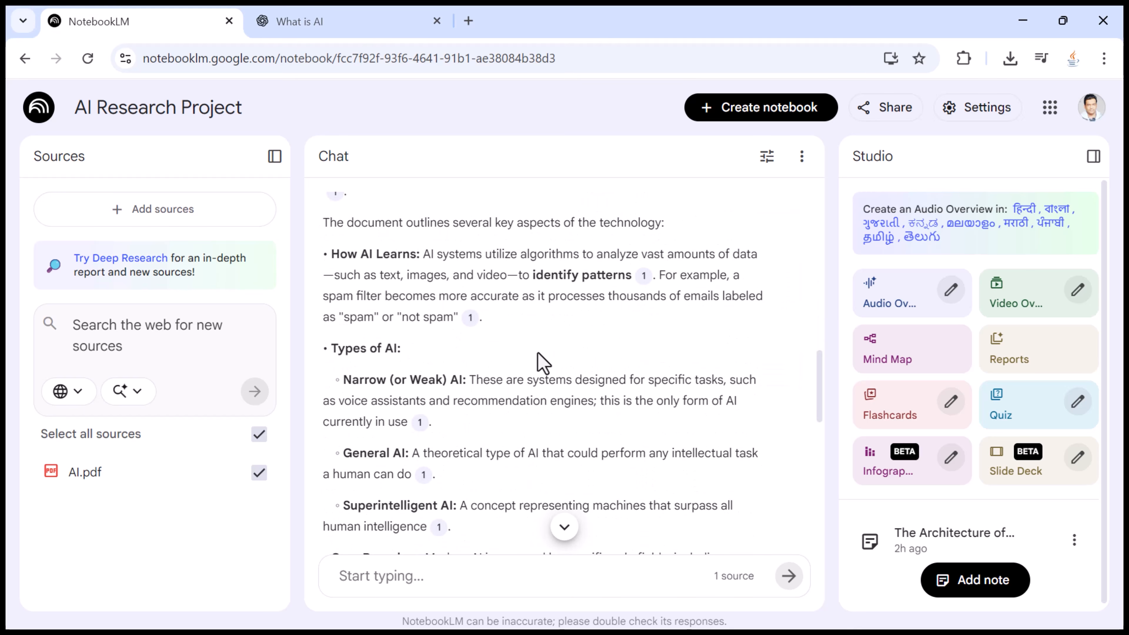
Read the rest of the cited AI document summary through to the end of the chat
scroll(542, 363, down, 2)
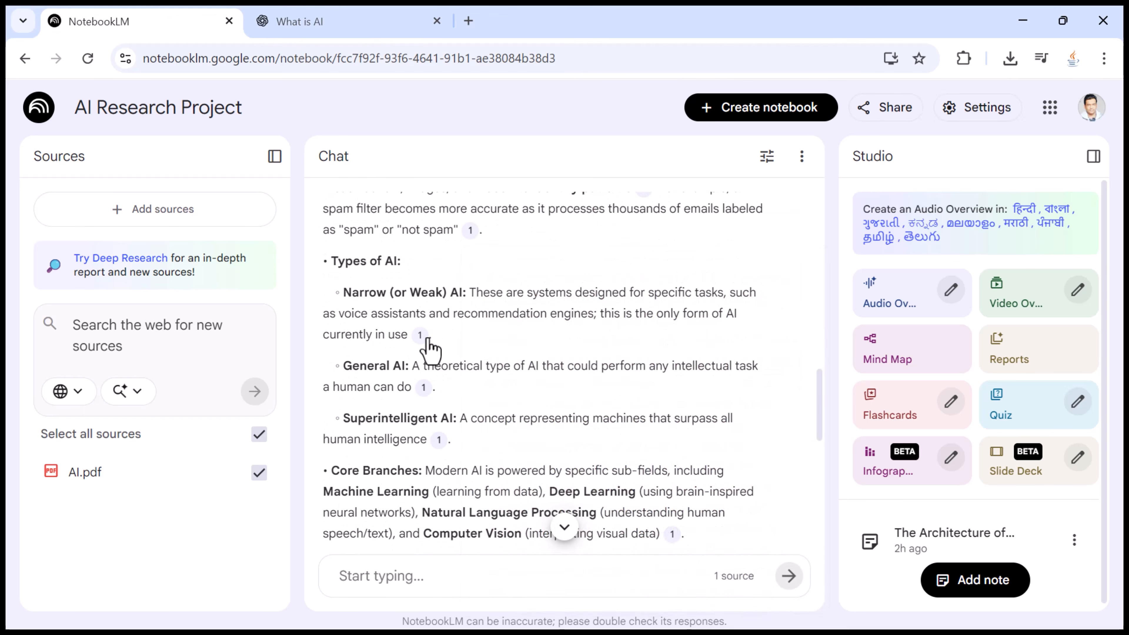
mouse_move(424, 394)
scroll(590, 427, down, 5)
scroll(589, 427, down, 4)
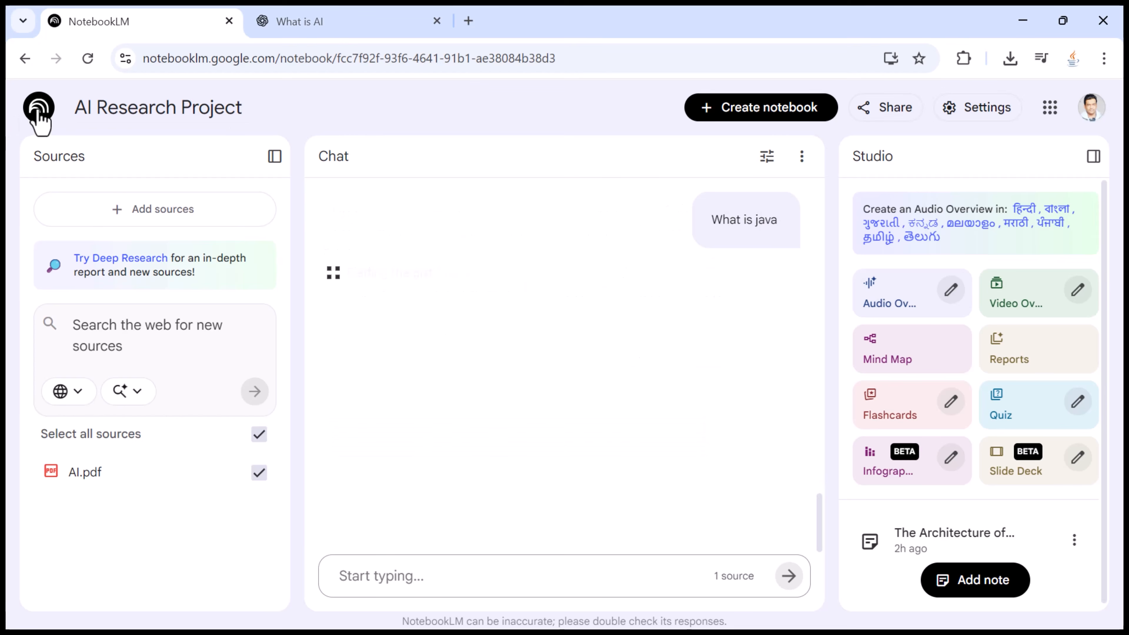
Return to the NotebookLM home page and reopen the AI Research Project notebook from the recent notebooks
click(38, 116)
scroll(593, 456, down, 5)
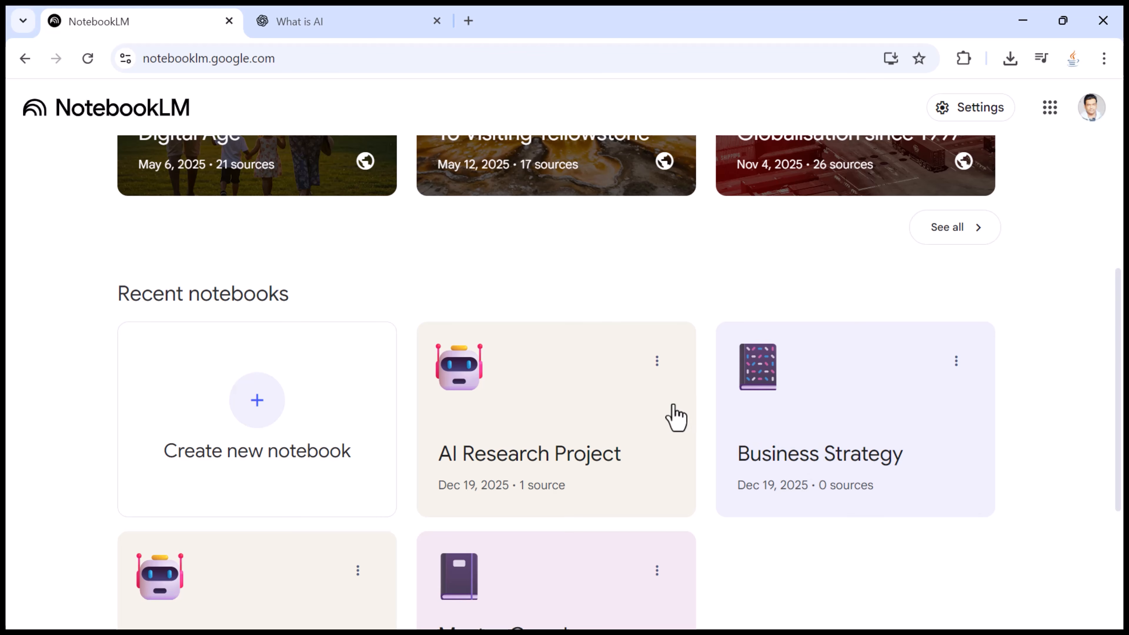
click(602, 420)
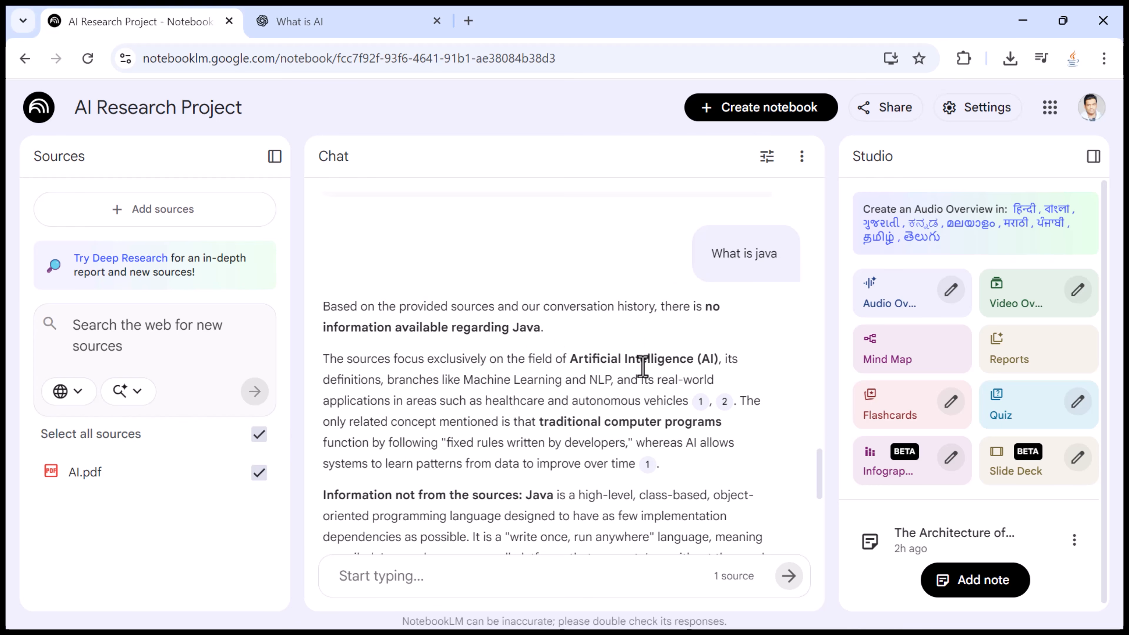
Review the AI document summary in the chat, and preview the source passages behind its citations
scroll(640, 382, up, 12)
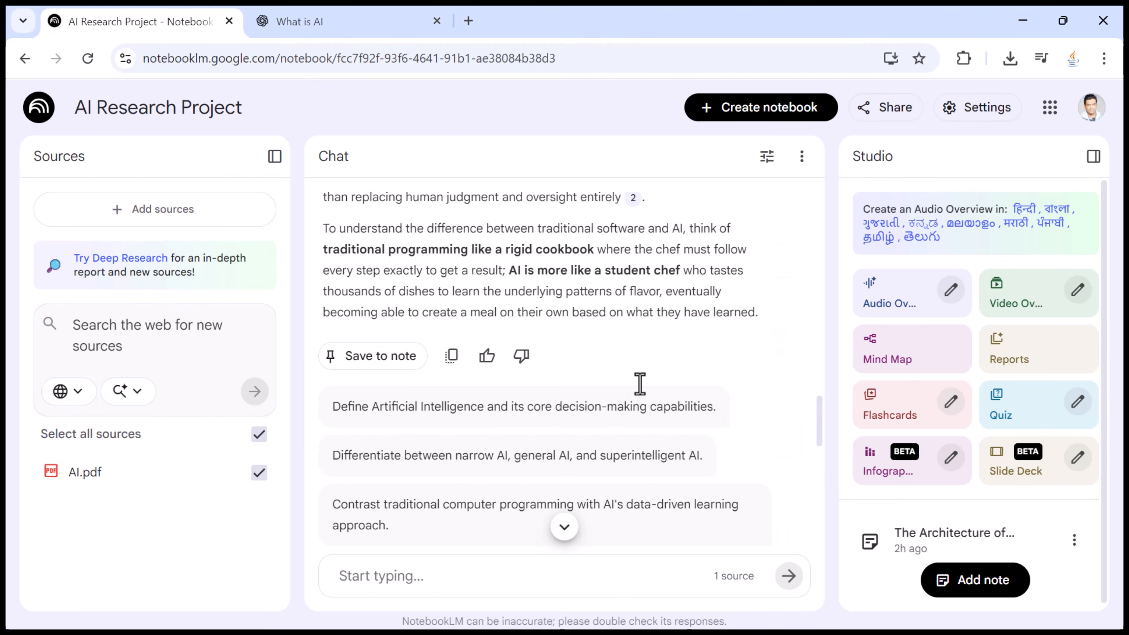
scroll(643, 391, up, 10)
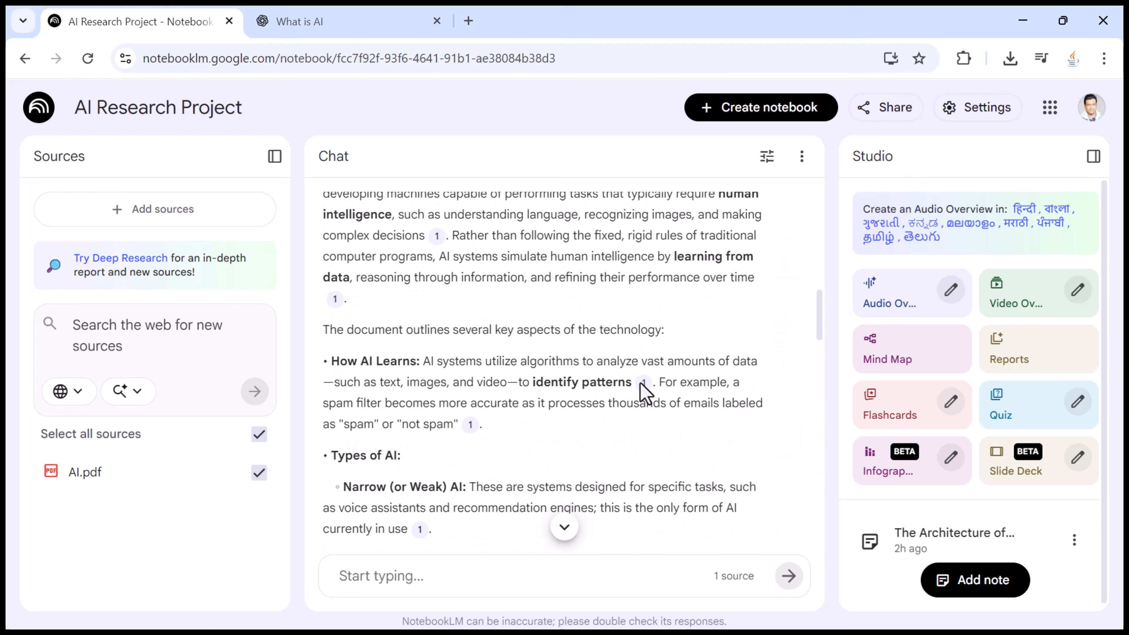
scroll(361, 439, down, 2)
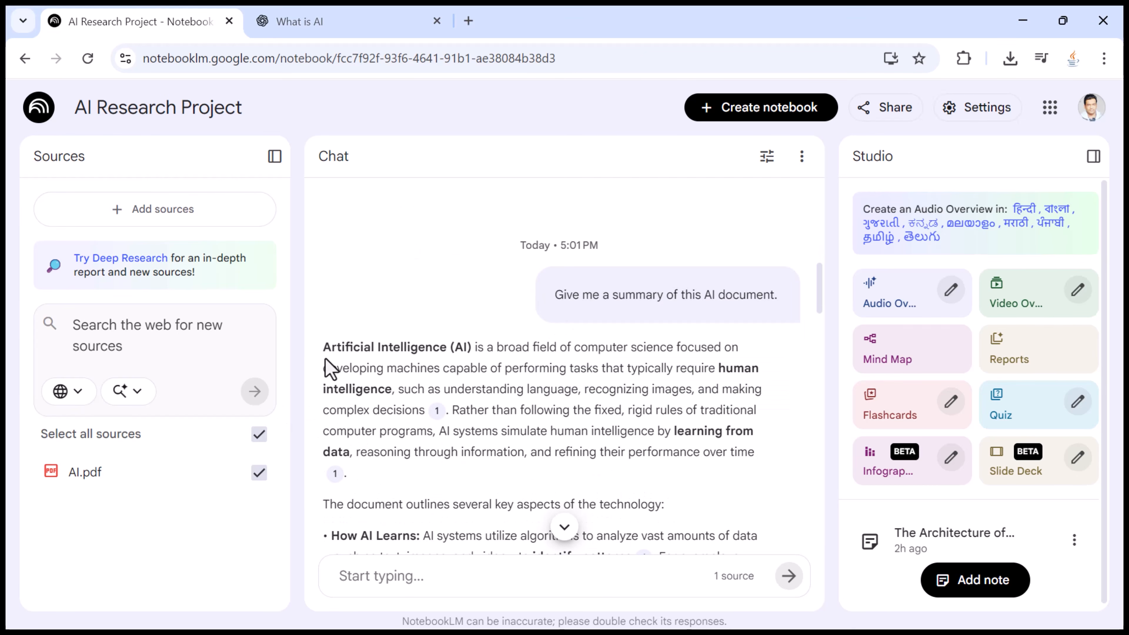
scroll(586, 417, down, 2)
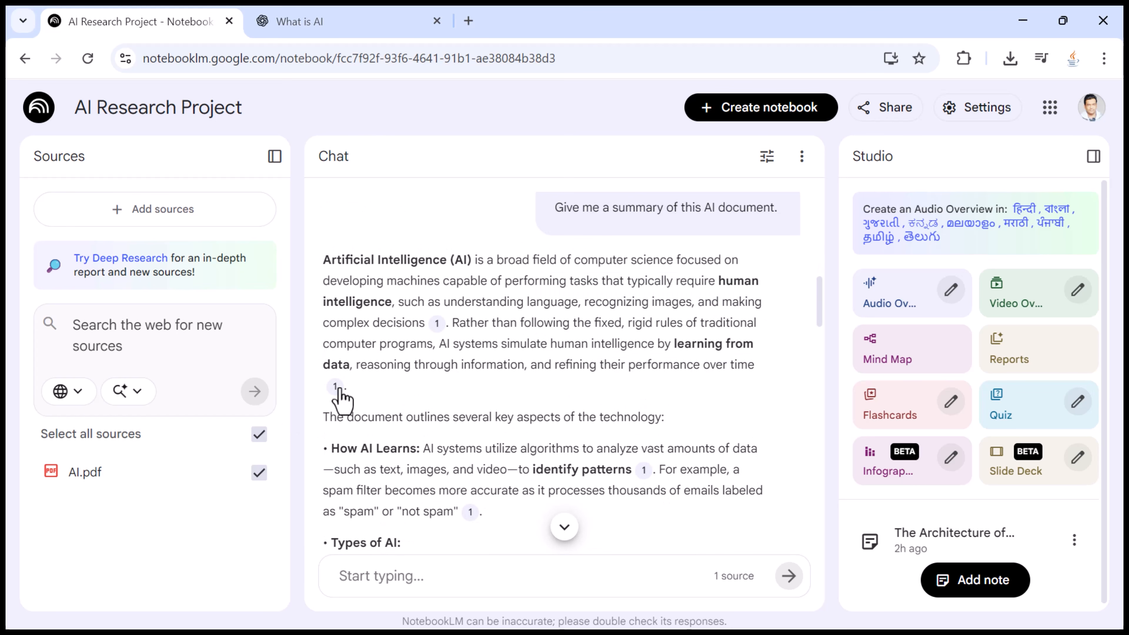
mouse_move(336, 388)
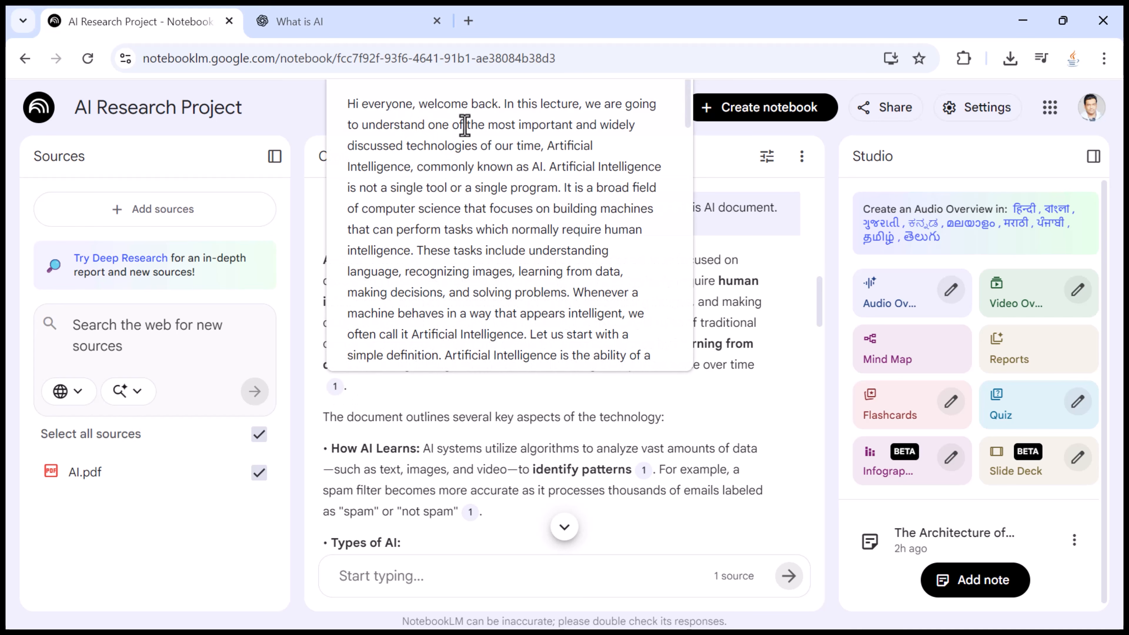
mouse_move(438, 323)
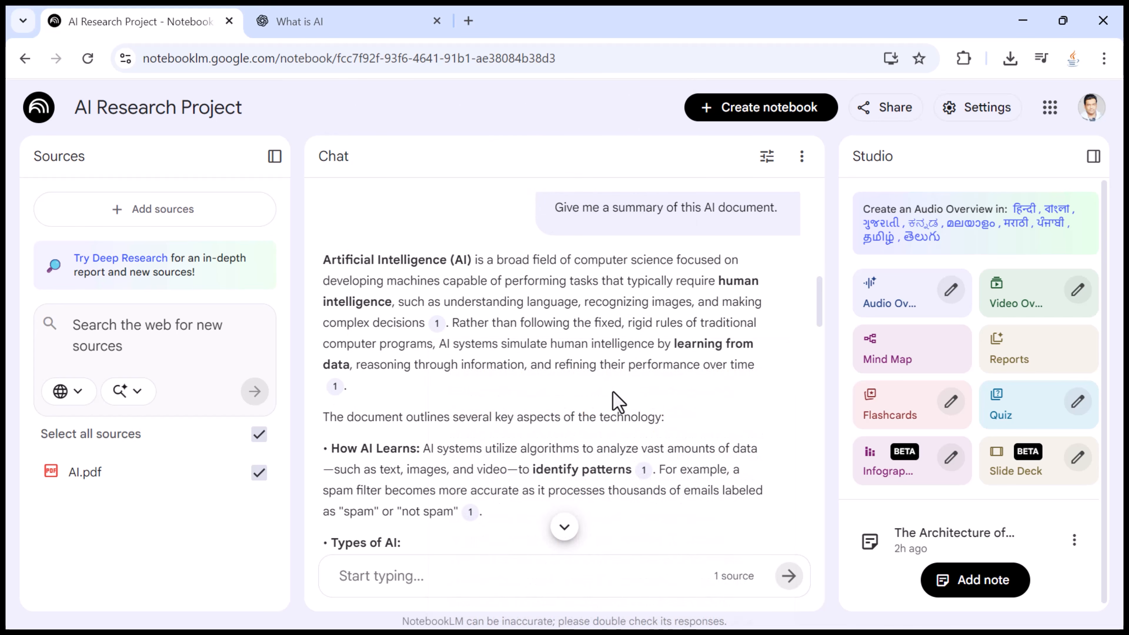
scroll(617, 402, down, 10)
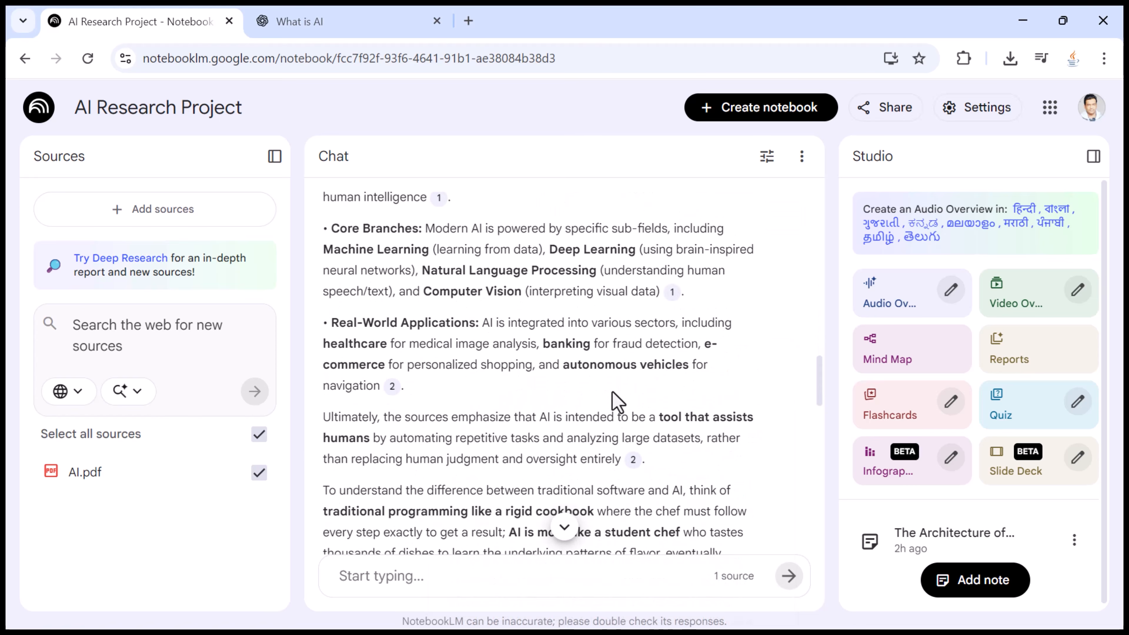
scroll(617, 402, down, 4)
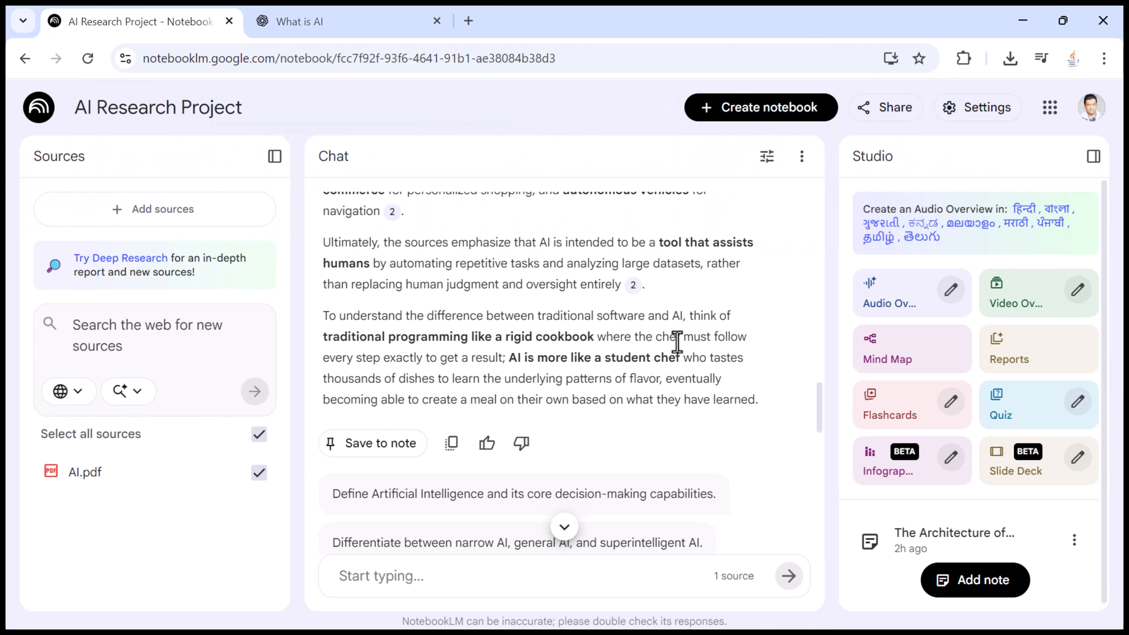
scroll(677, 342, up, 15)
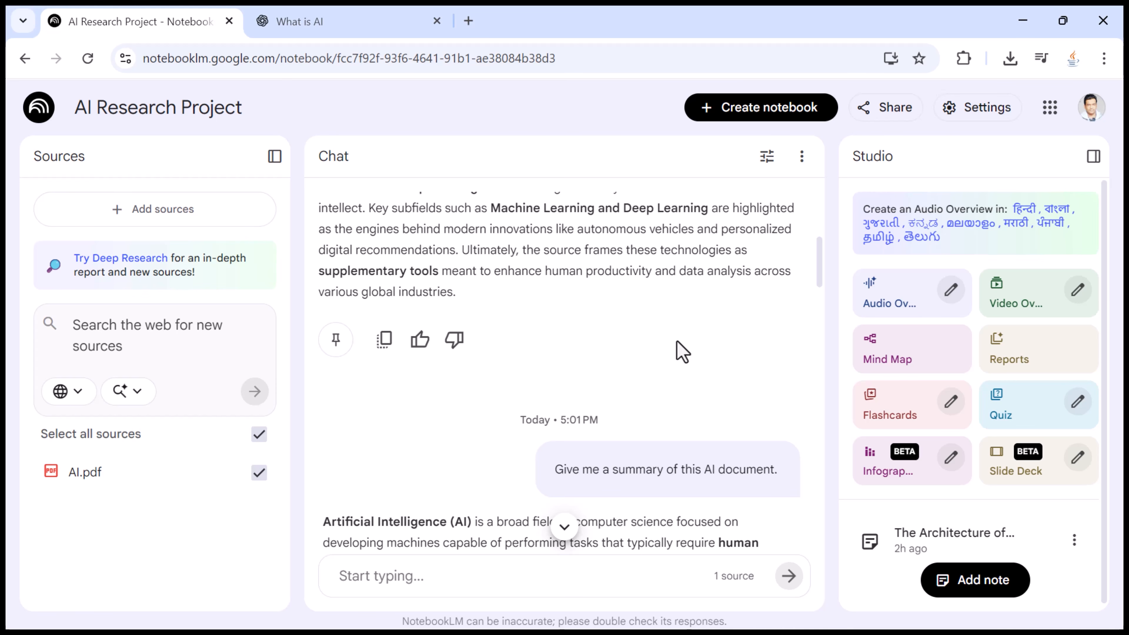
View the options for adding sources to the notebook, and close them without adding anything
click(400, 583)
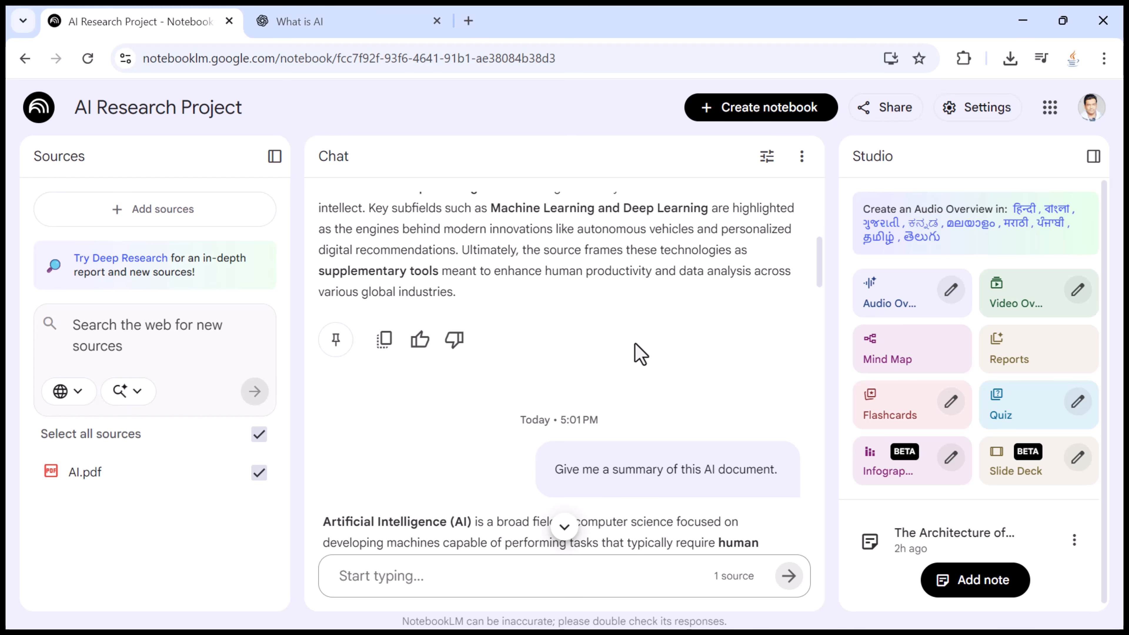
click(146, 213)
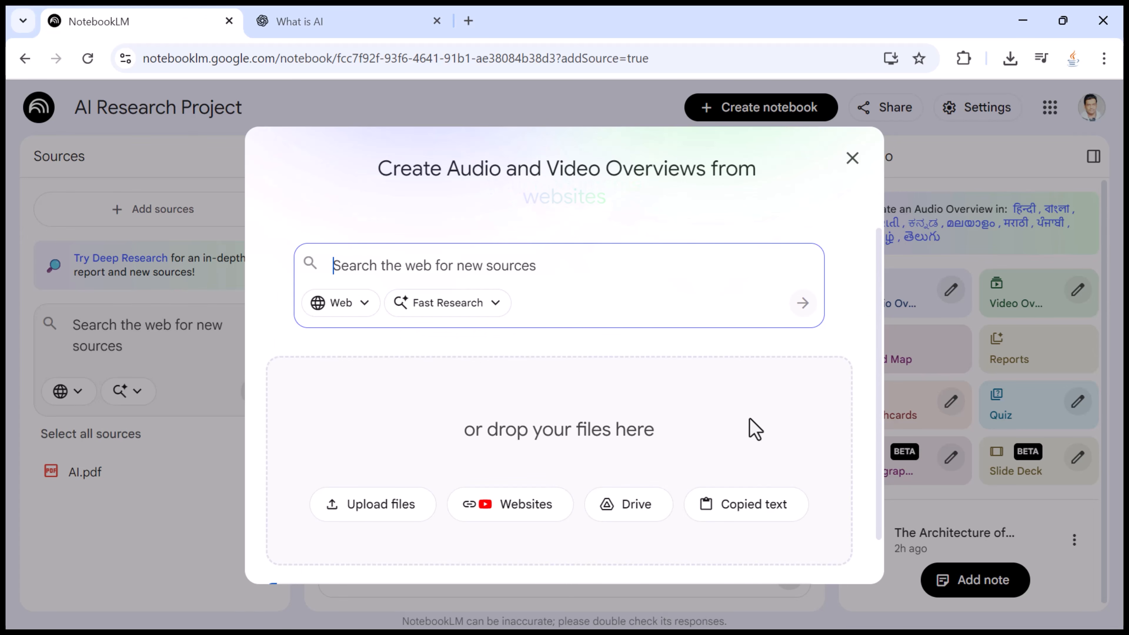
click(851, 159)
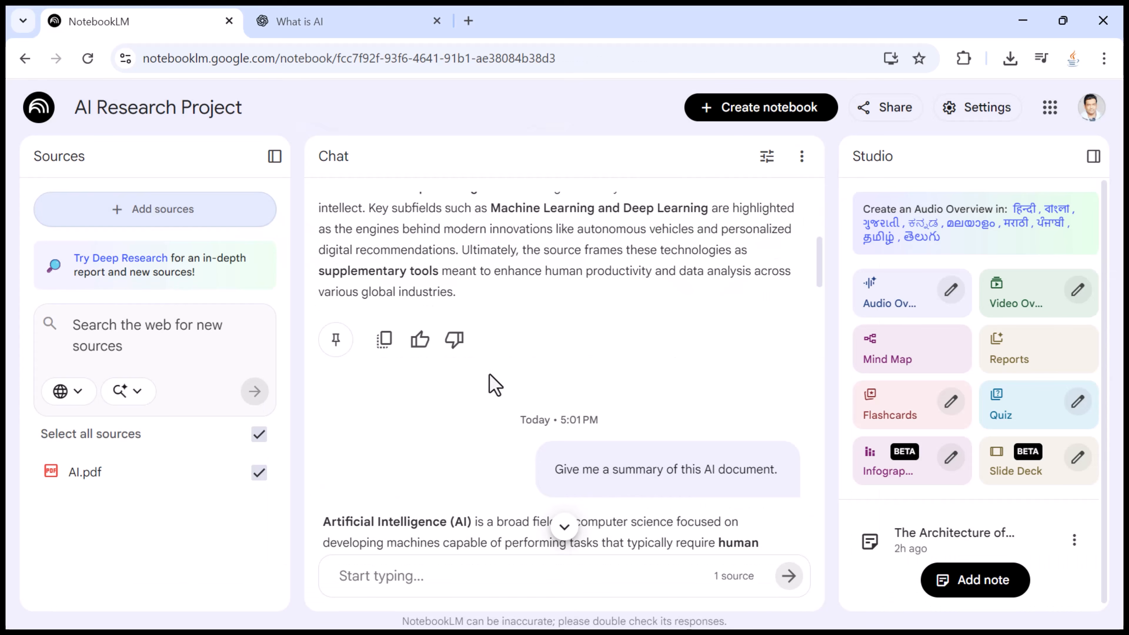
Compare the answer about Java with the earlier source-based summary of the AI document in the chat
scroll(611, 427, down, 8)
scroll(611, 426, down, 20)
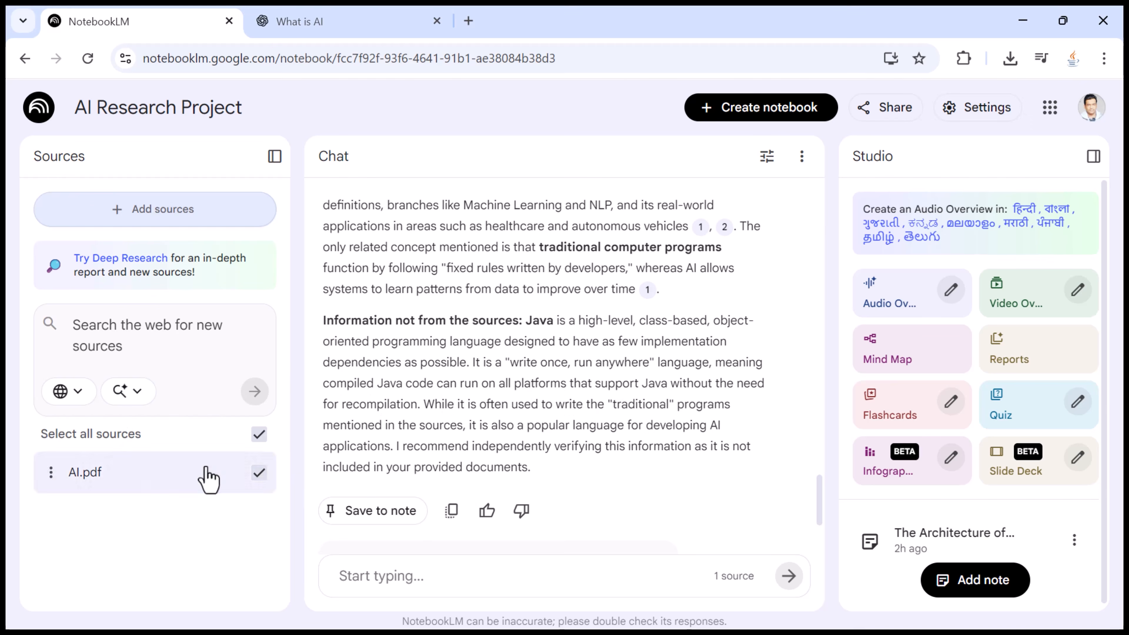
scroll(549, 390, up, 20)
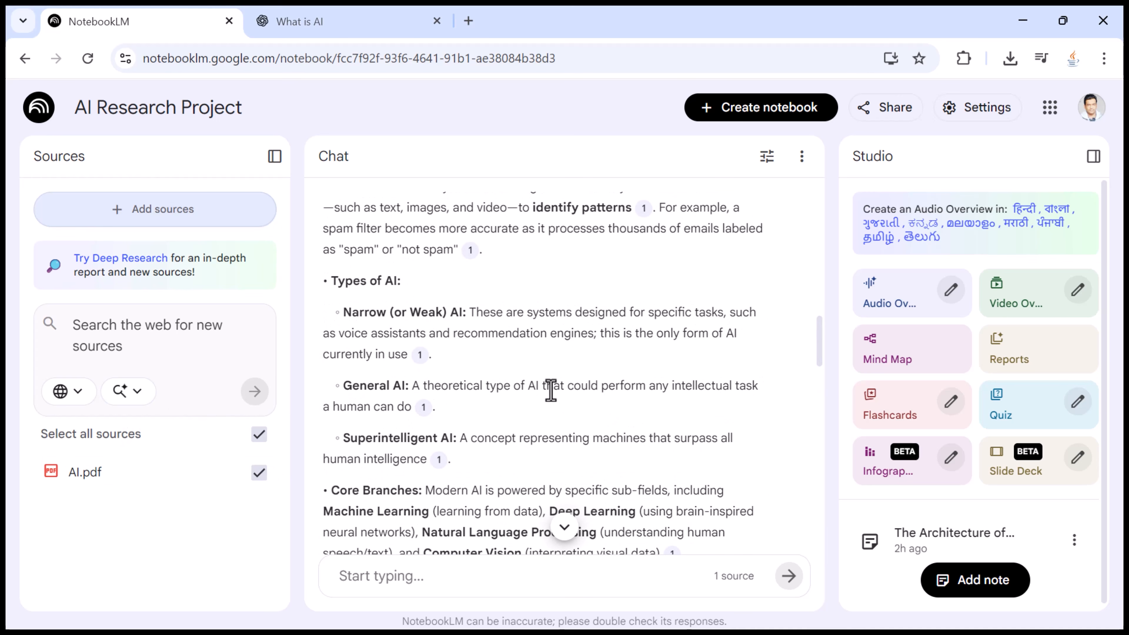
scroll(550, 390, up, 8)
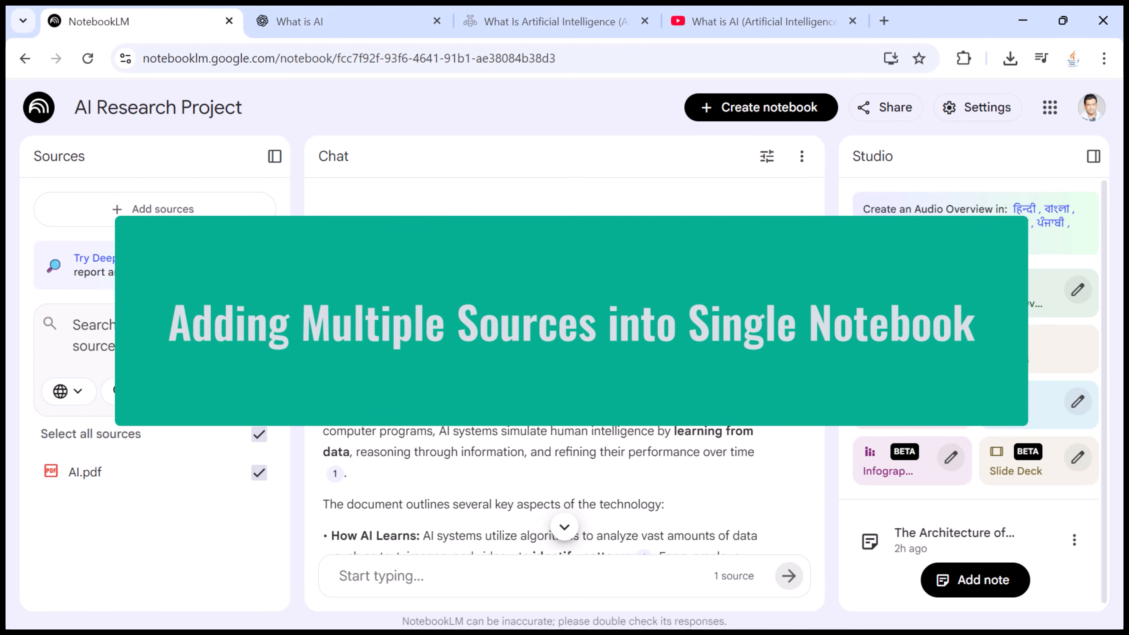
Look over the add-source dialog once more, close it, and point out the AI Research Project notebook title
click(169, 211)
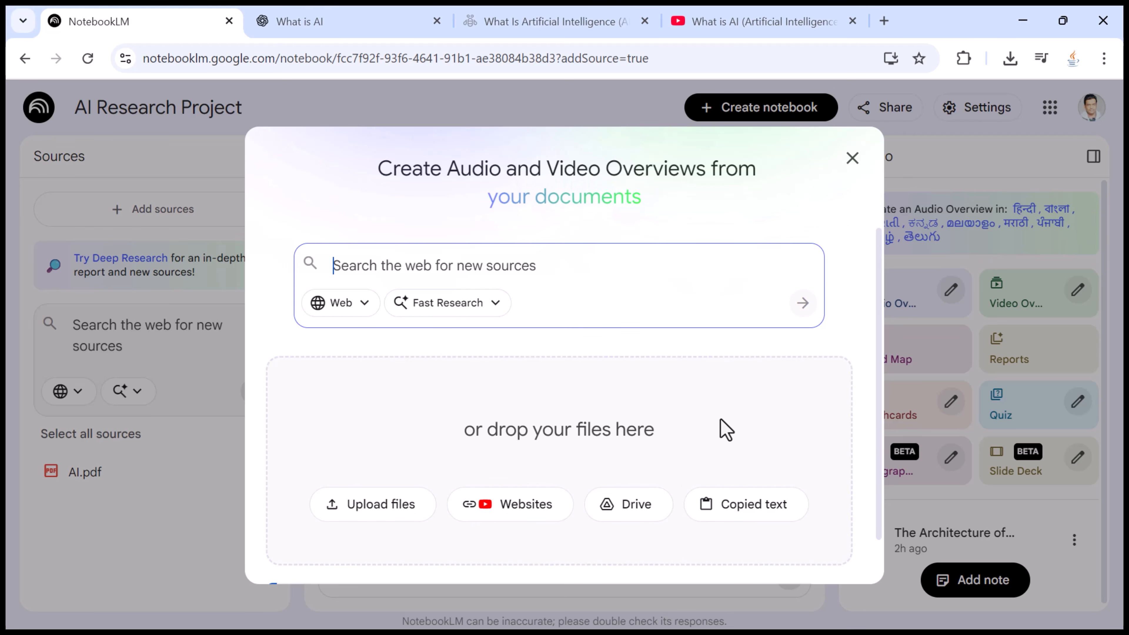
click(851, 159)
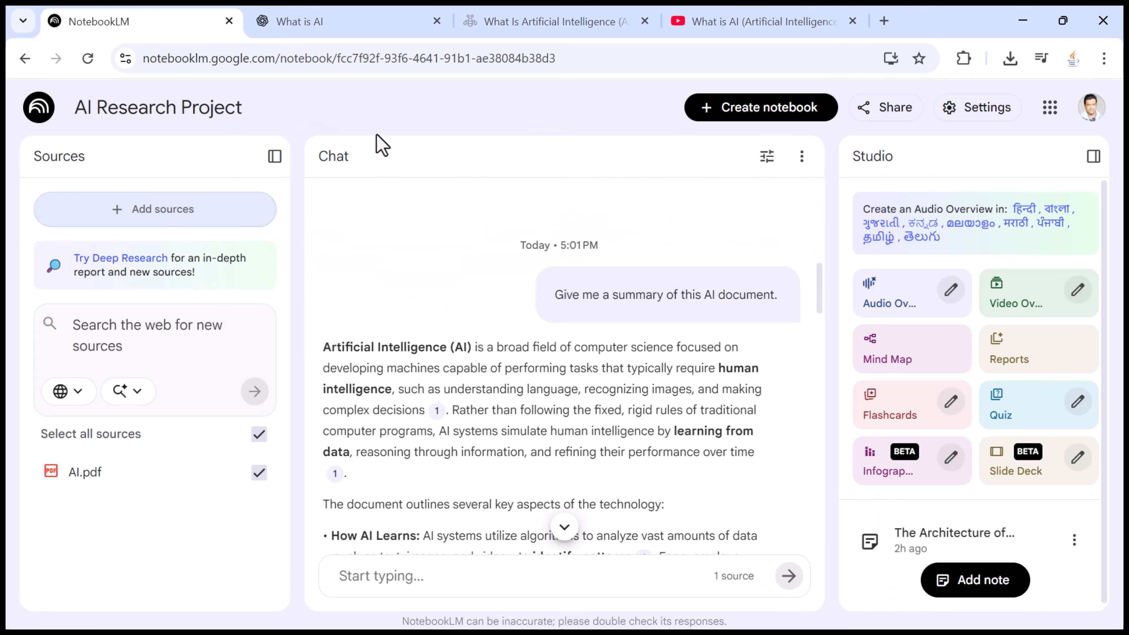
click(117, 114)
drag(239, 109, 82, 111)
click(279, 112)
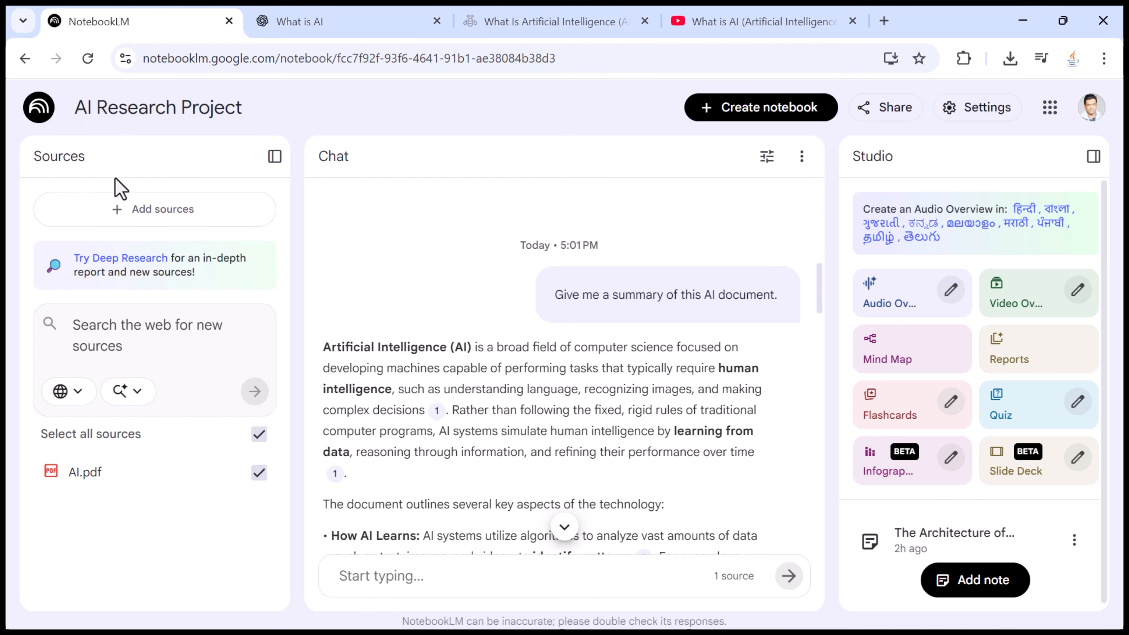
Upload the AI_Fundamentals PDF from the ai-demo-sources folder as a source, view its source guide, and return to the source list
click(134, 215)
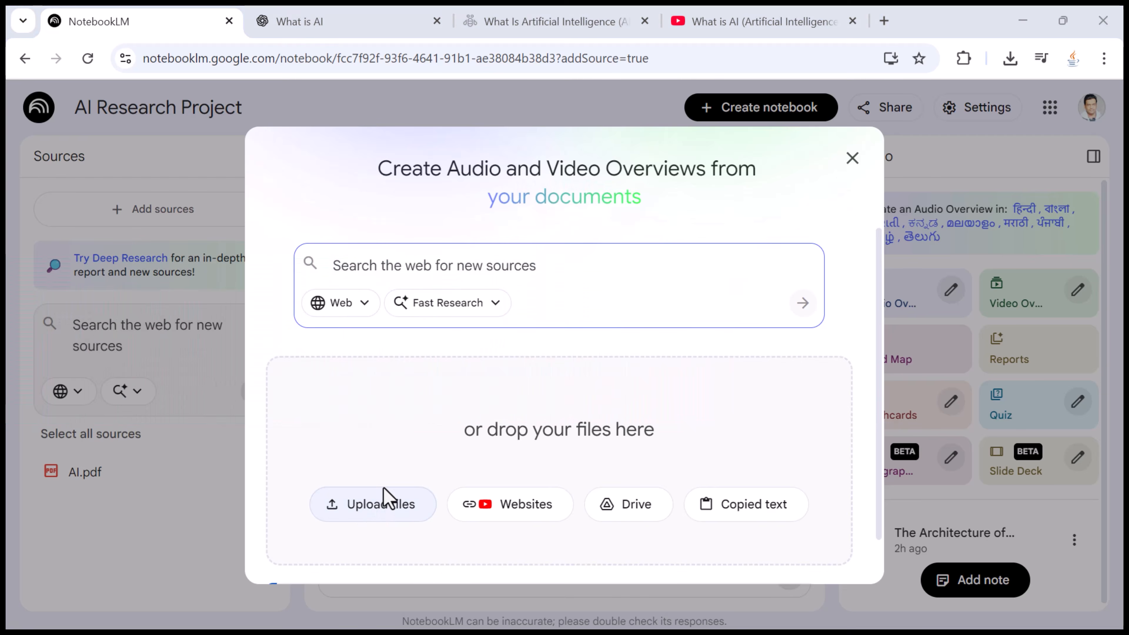
click(384, 495)
scroll(91, 247, down, 2)
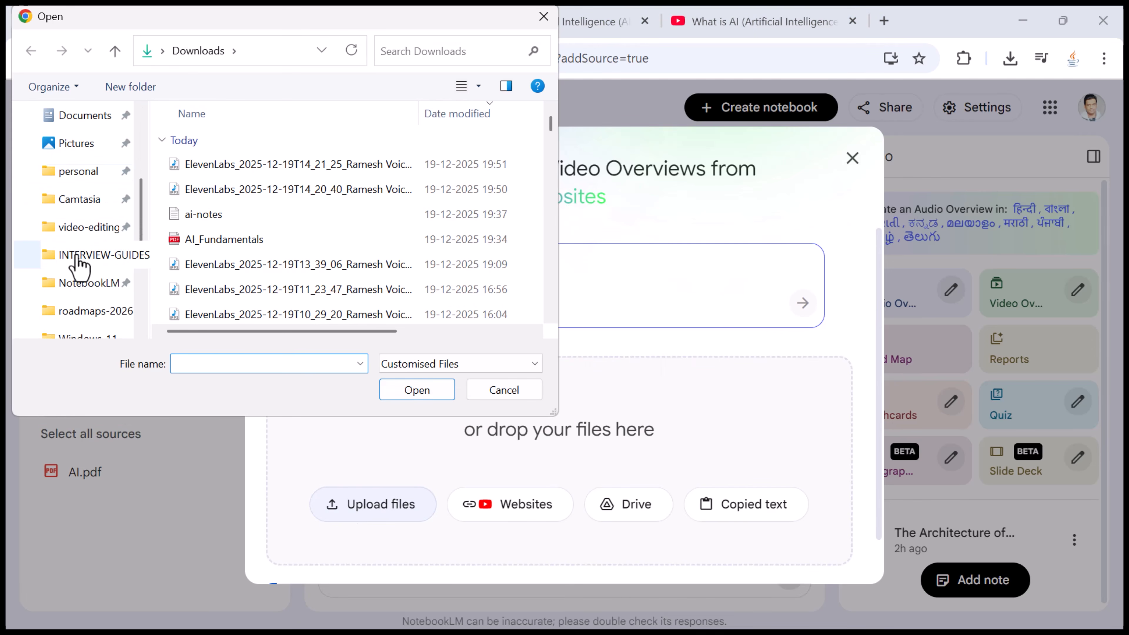
click(86, 283)
double_click(207, 177)
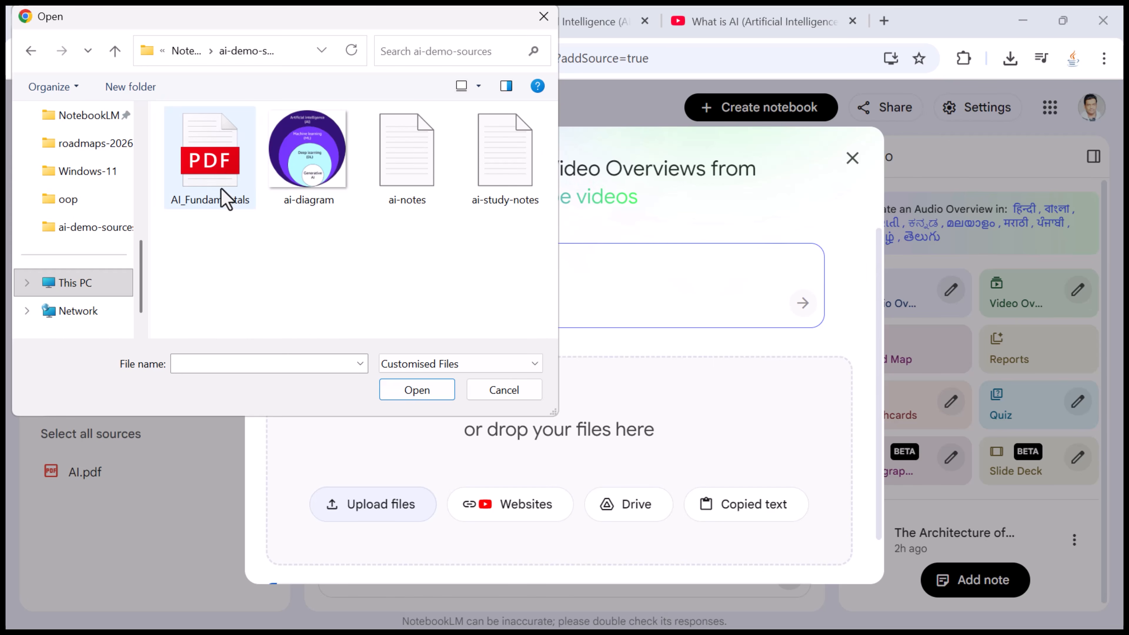
click(218, 178)
click(409, 392)
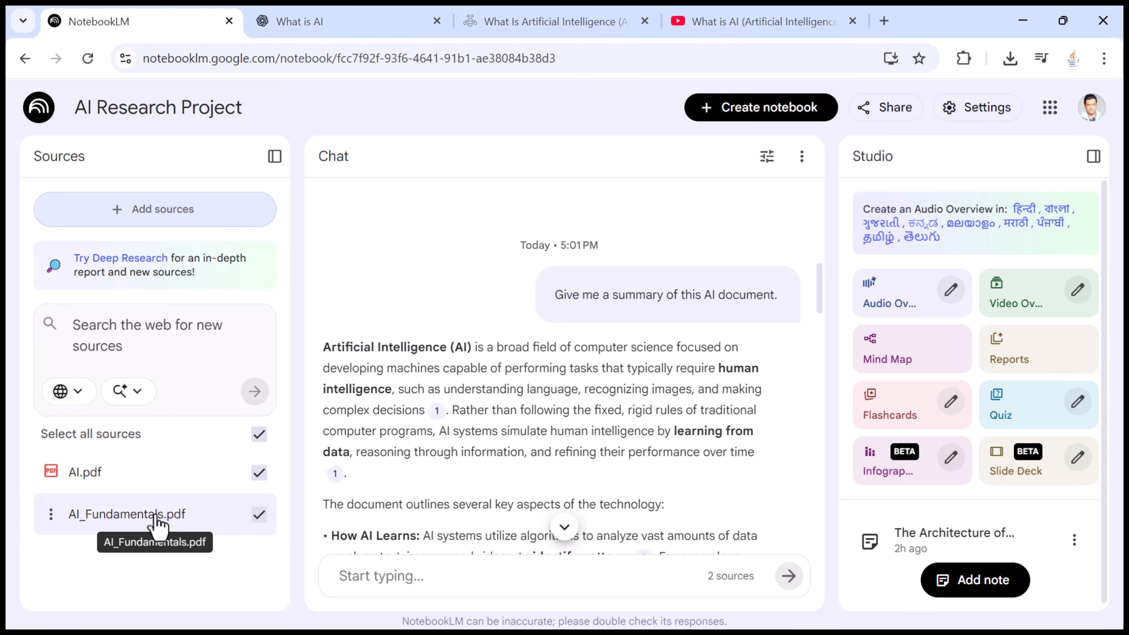
click(149, 516)
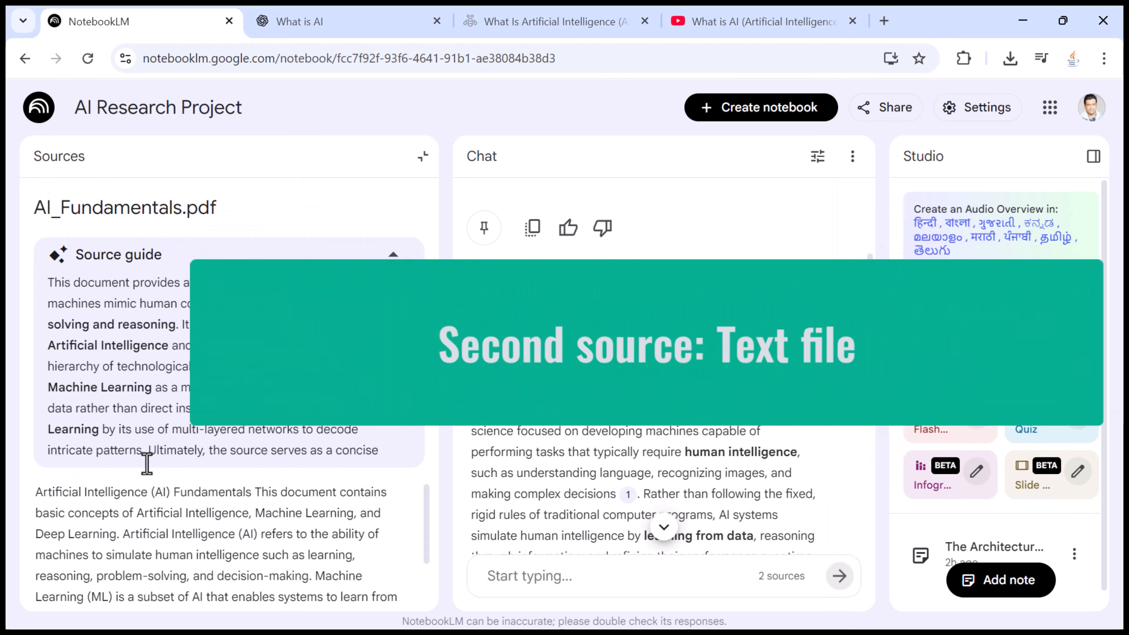
click(65, 164)
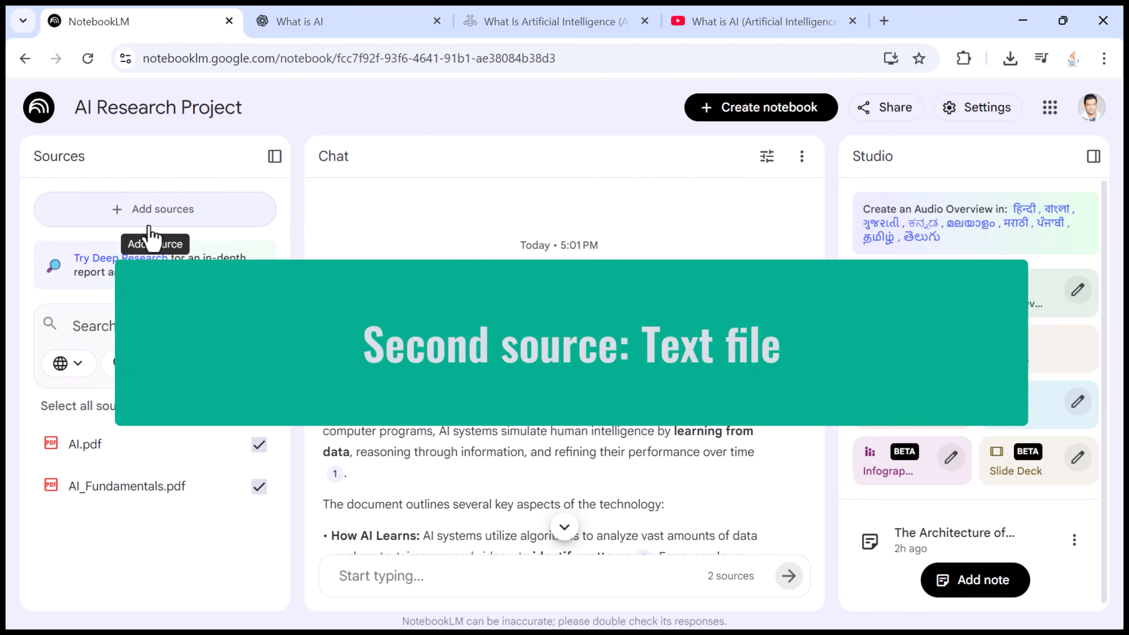
Upload the ai-notes text file from the ai-demo-sources folder as another source
click(152, 216)
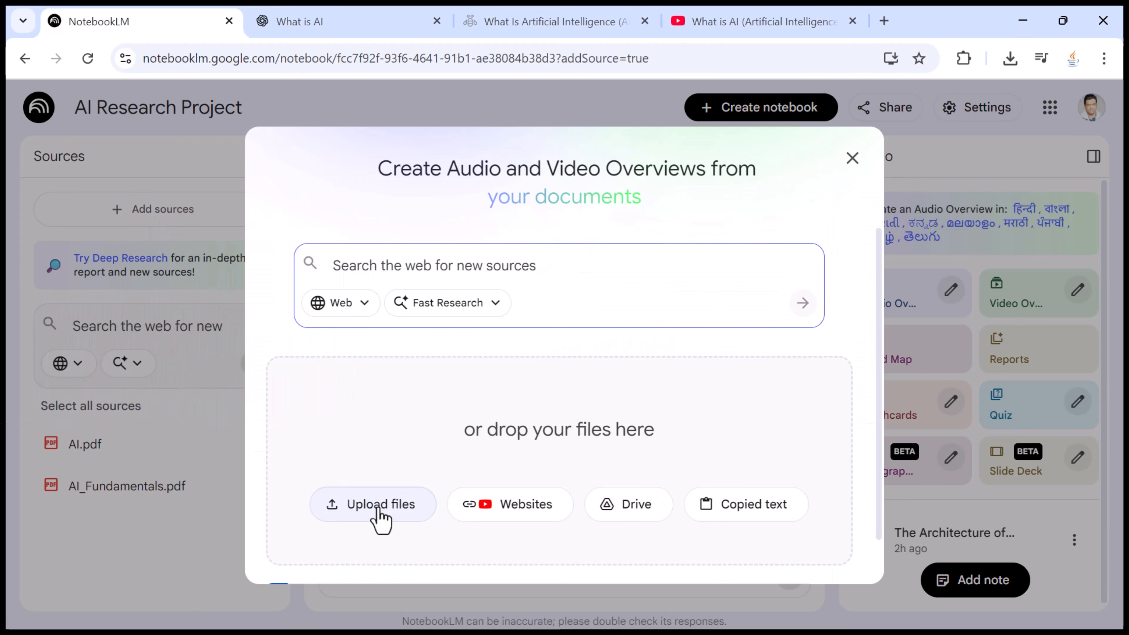
click(389, 511)
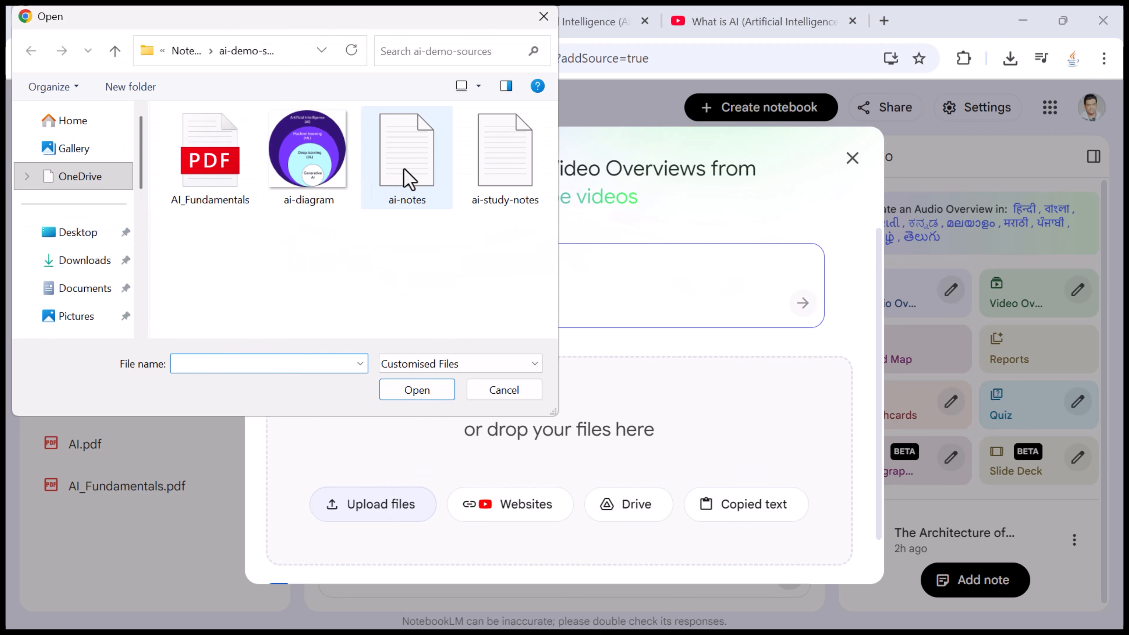
click(408, 179)
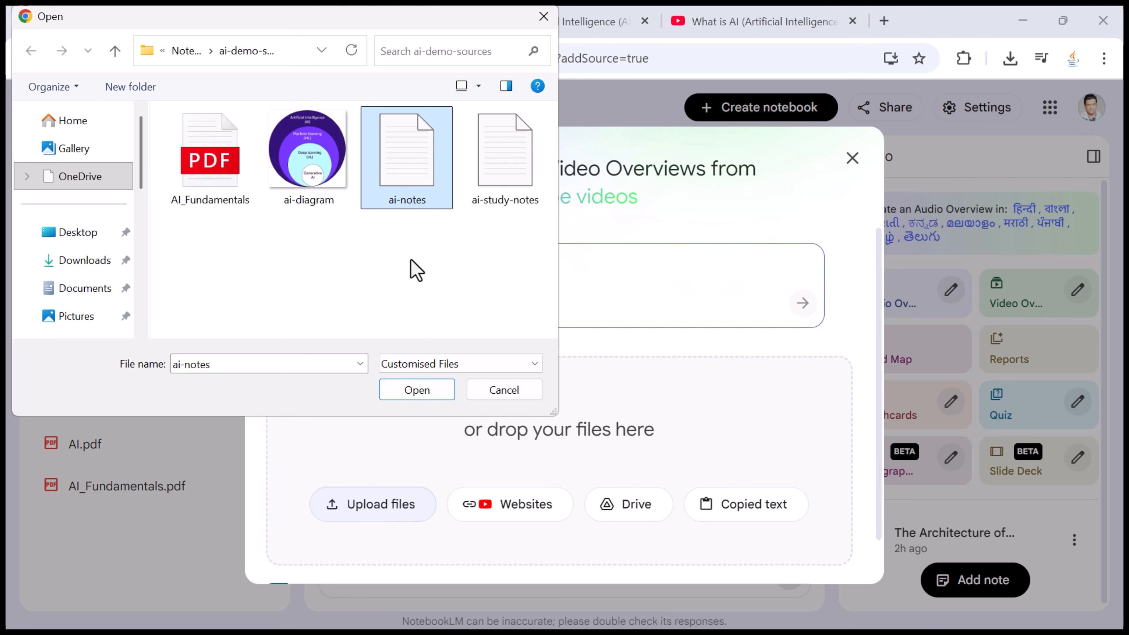
click(425, 393)
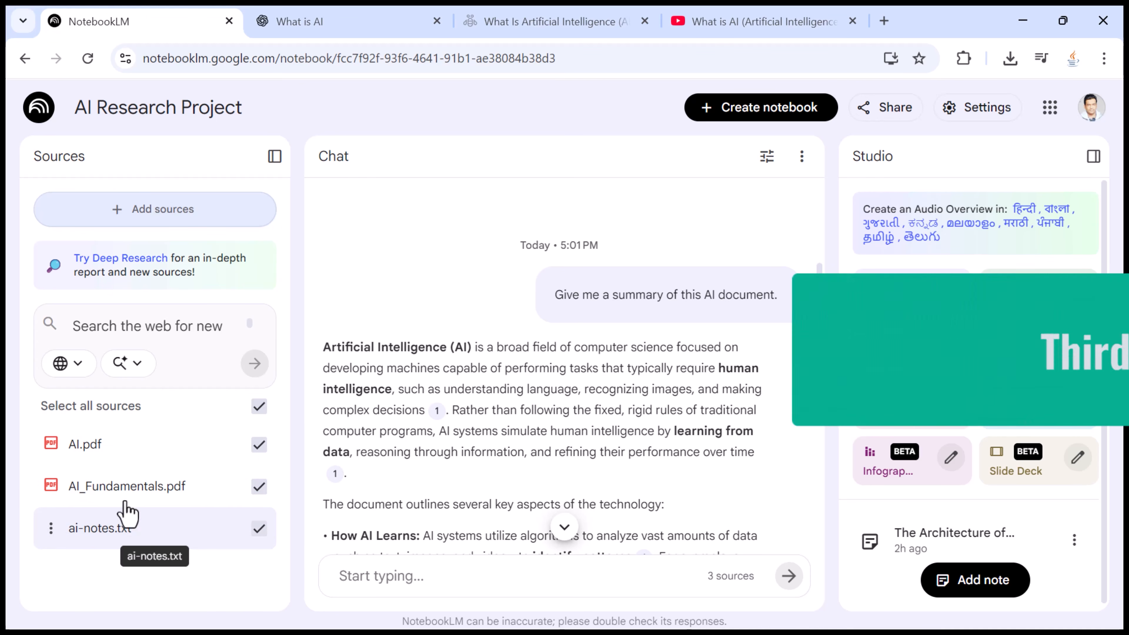
Upload the ai-diagram image from the ai-demo-sources folder as a new source
click(142, 220)
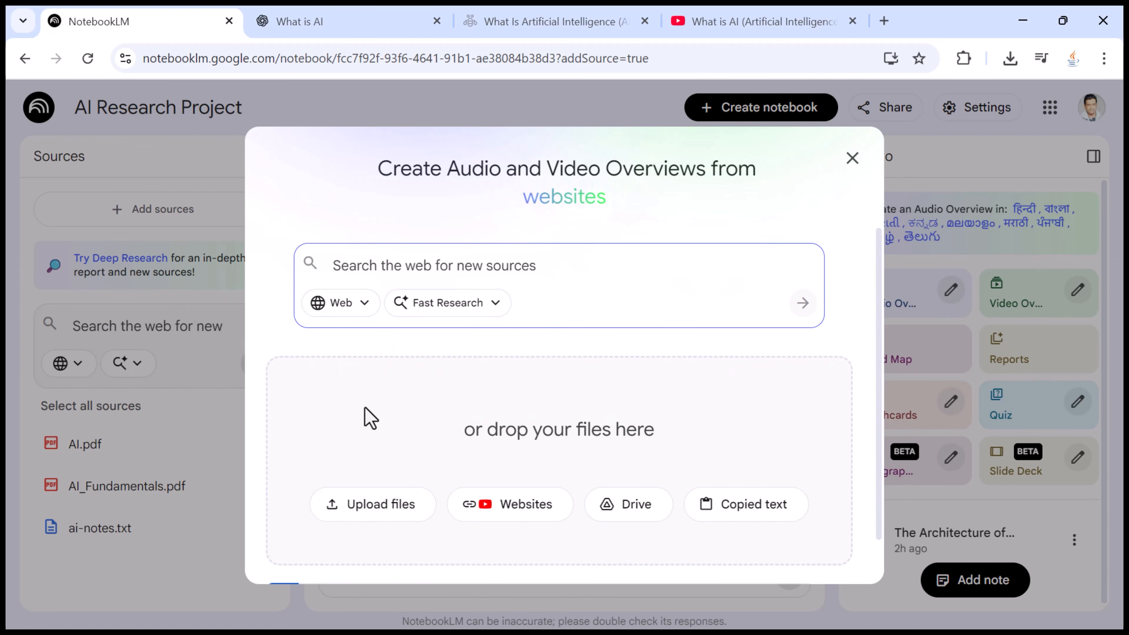
click(372, 497)
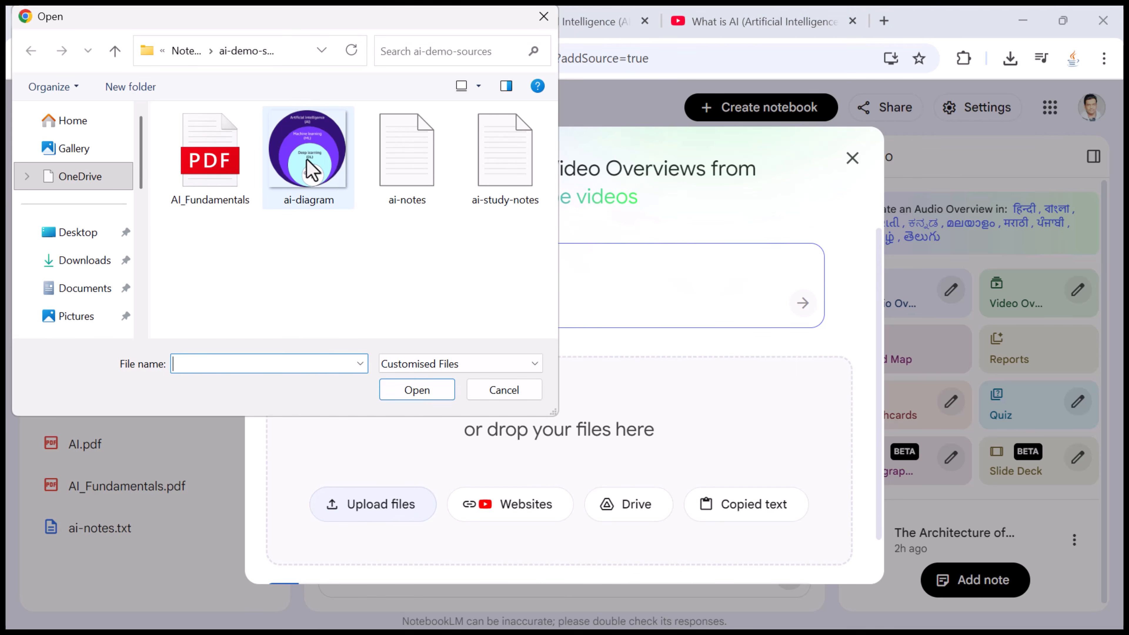
click(309, 164)
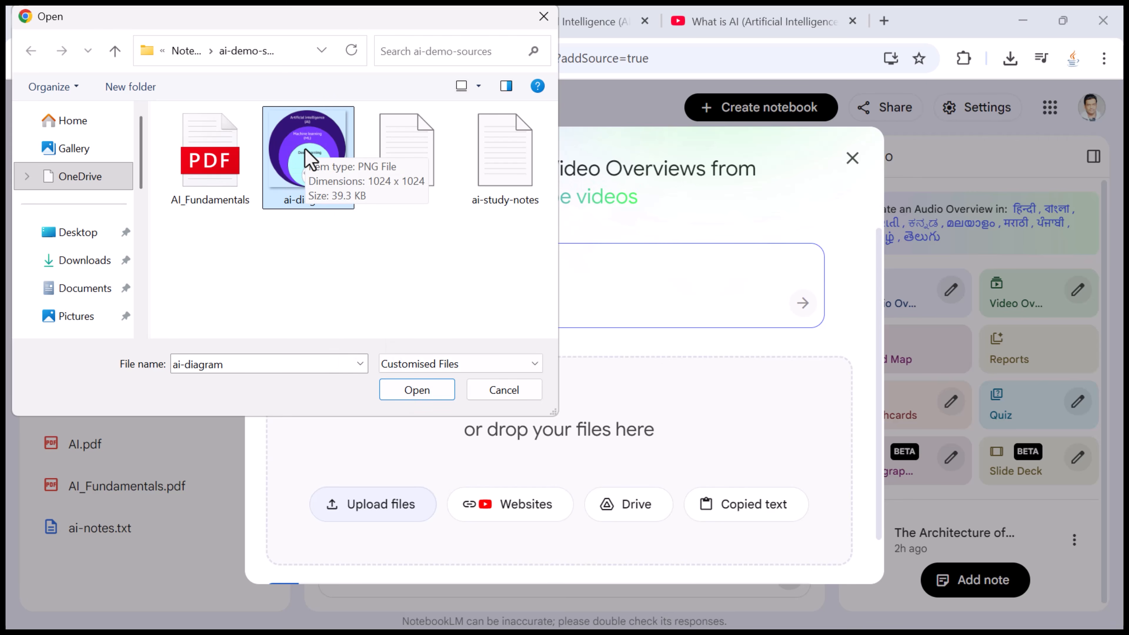
click(417, 390)
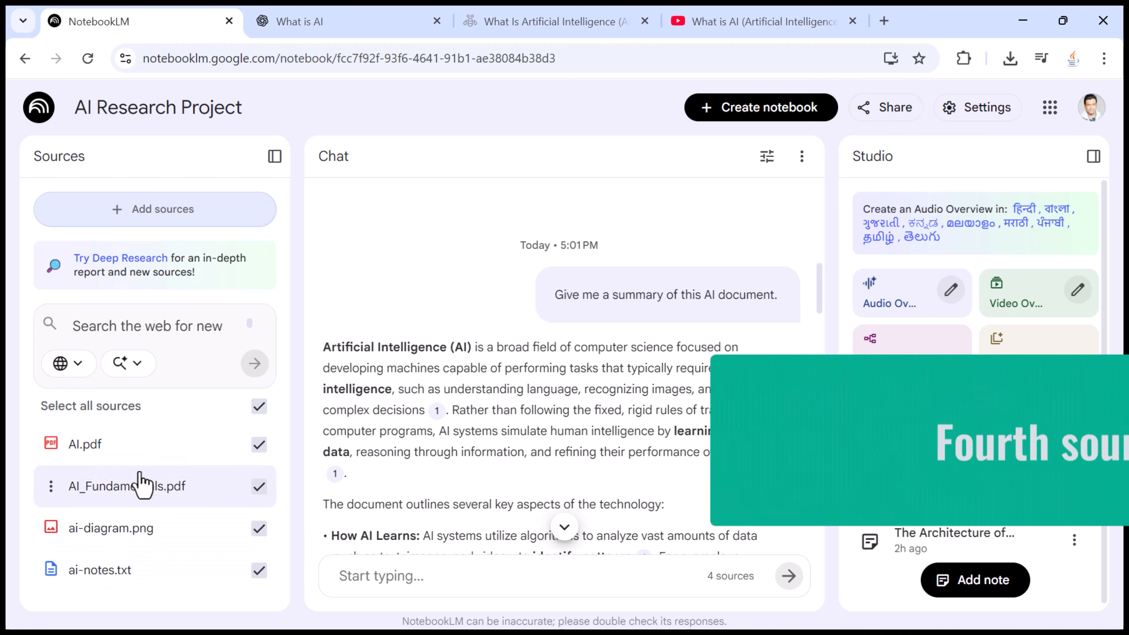
Add the IBM article "What is artificial intelligence (AI)?" as a website source, using the page address copied from its open browser tab
click(143, 221)
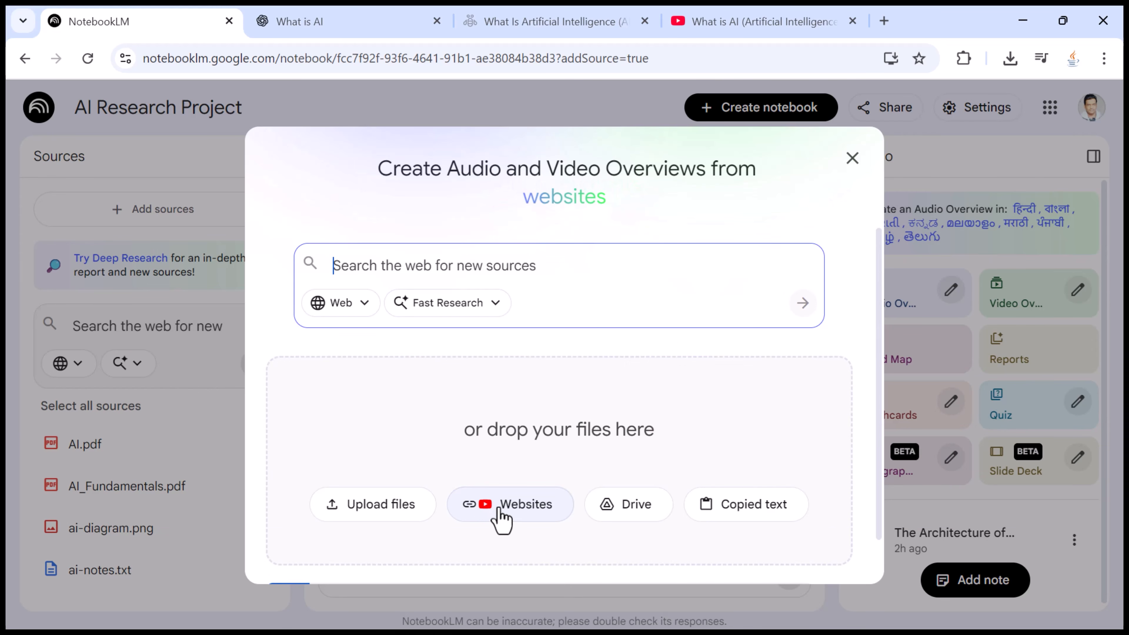
click(509, 512)
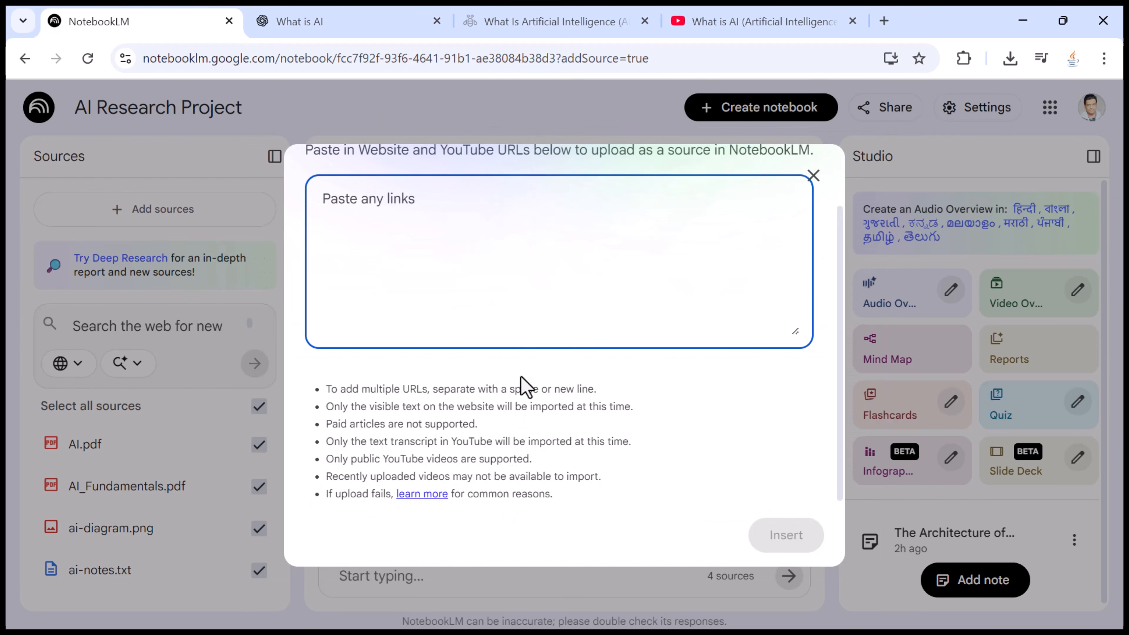
click(561, 31)
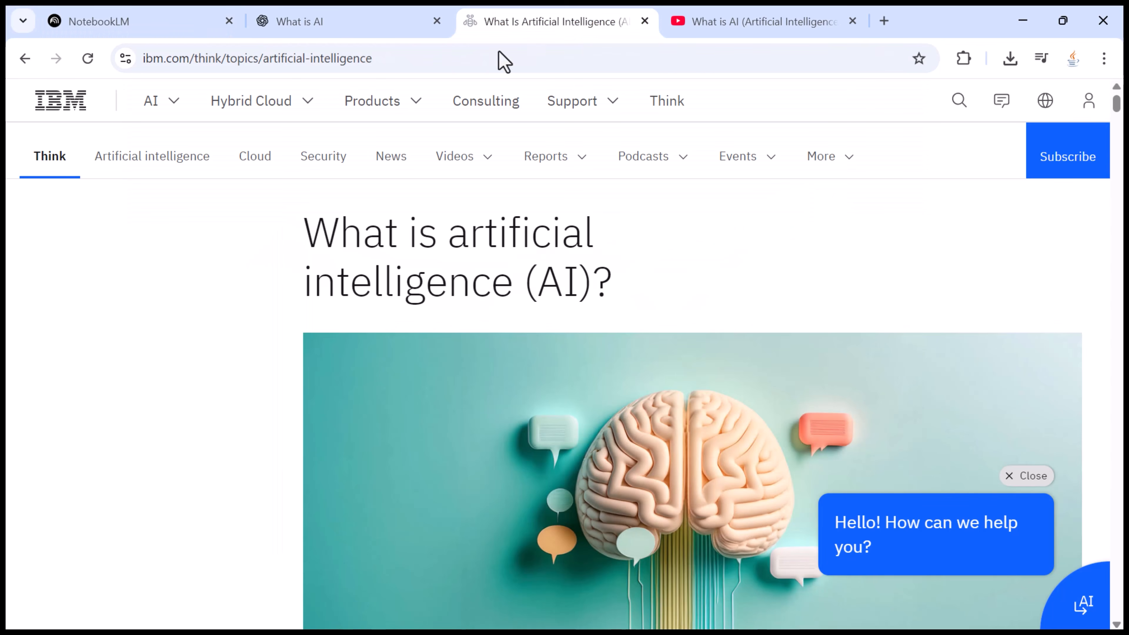
click(400, 59)
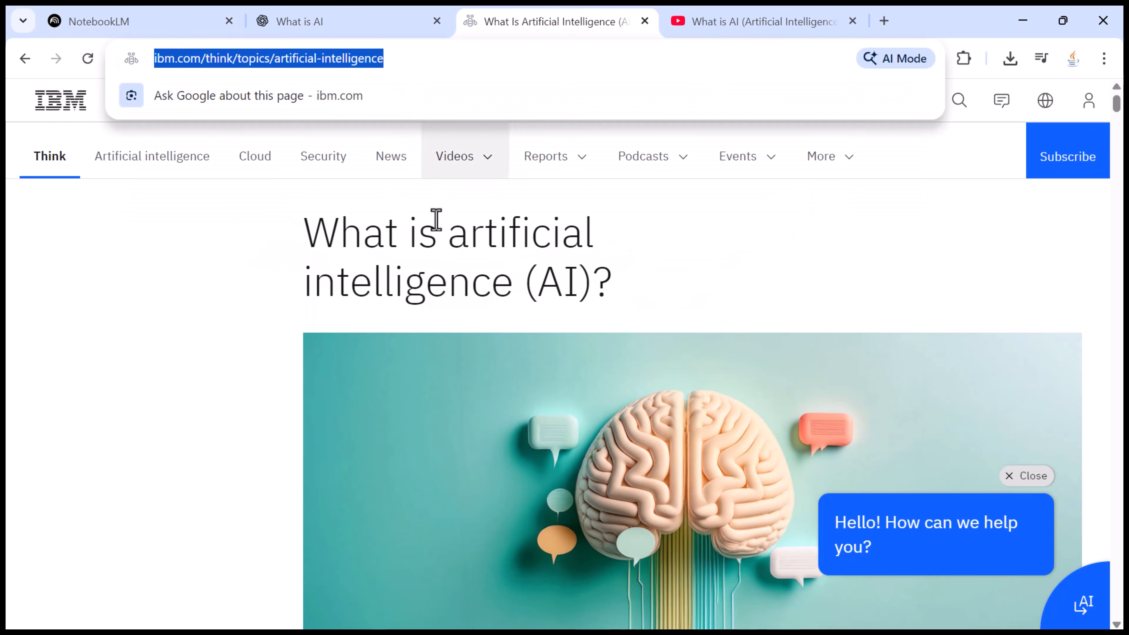
key(ctrl+c)
click(159, 28)
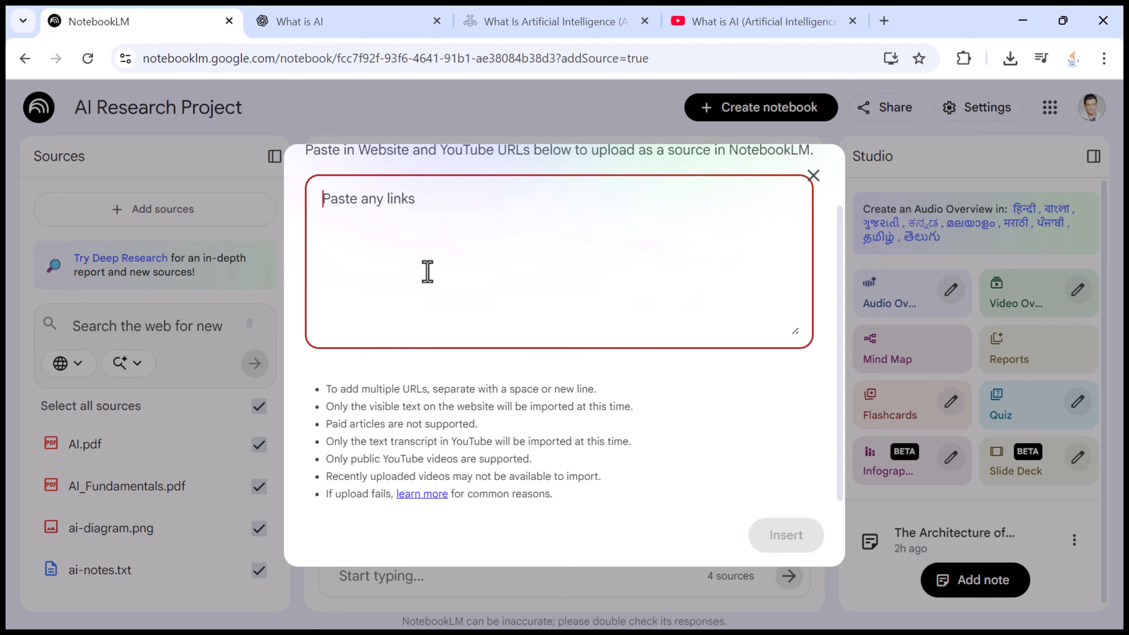
key(ctrl+v)
click(795, 538)
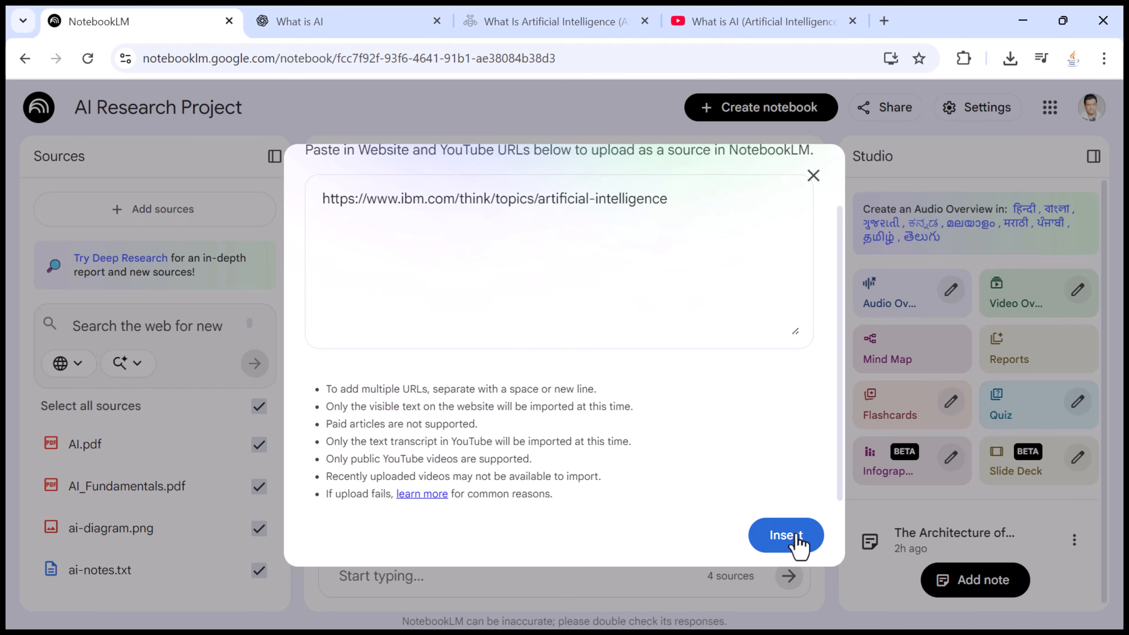
scroll(173, 496, down, 2)
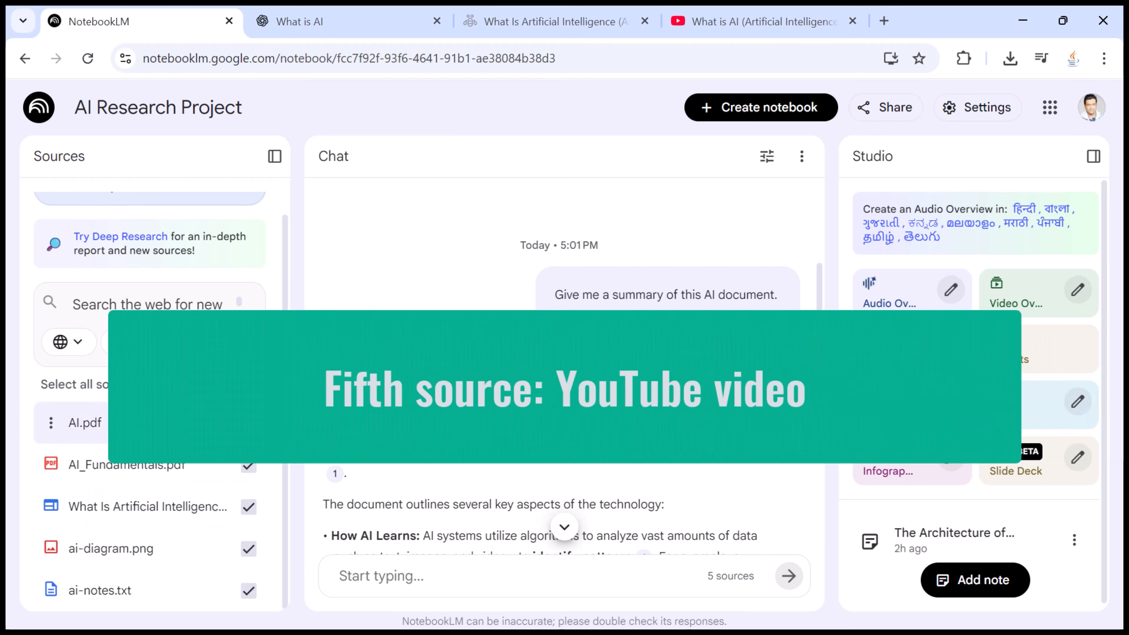
Add the YouTube video "What is AI (Artificial Intelligence) in 2 Minutes?" as a source using its copied share link
scroll(169, 252, up, 1)
click(145, 212)
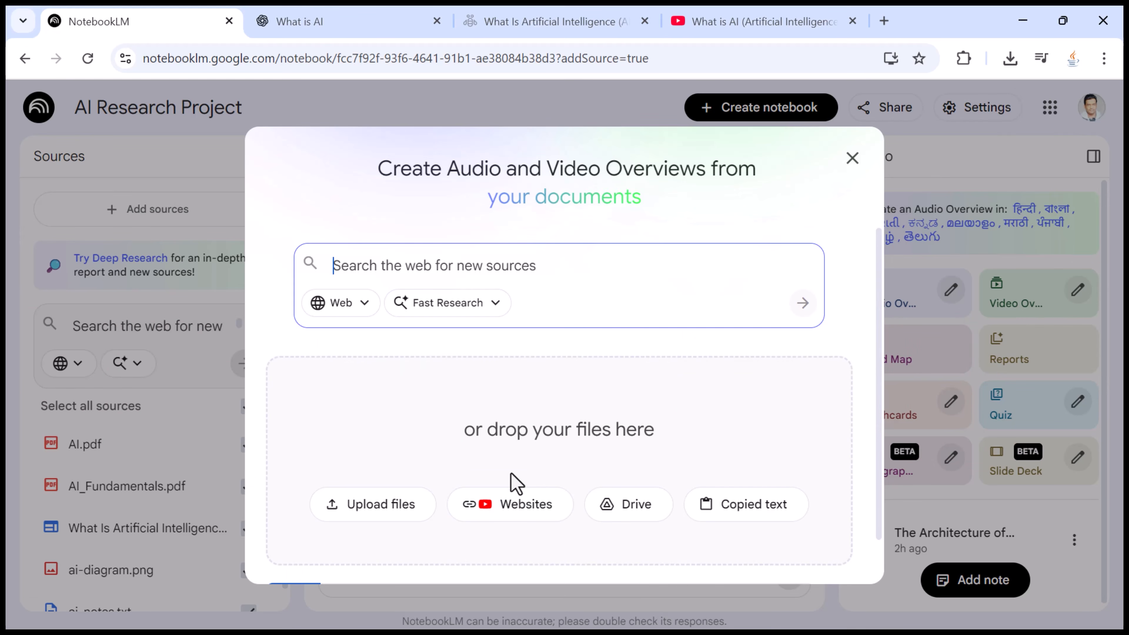
click(510, 504)
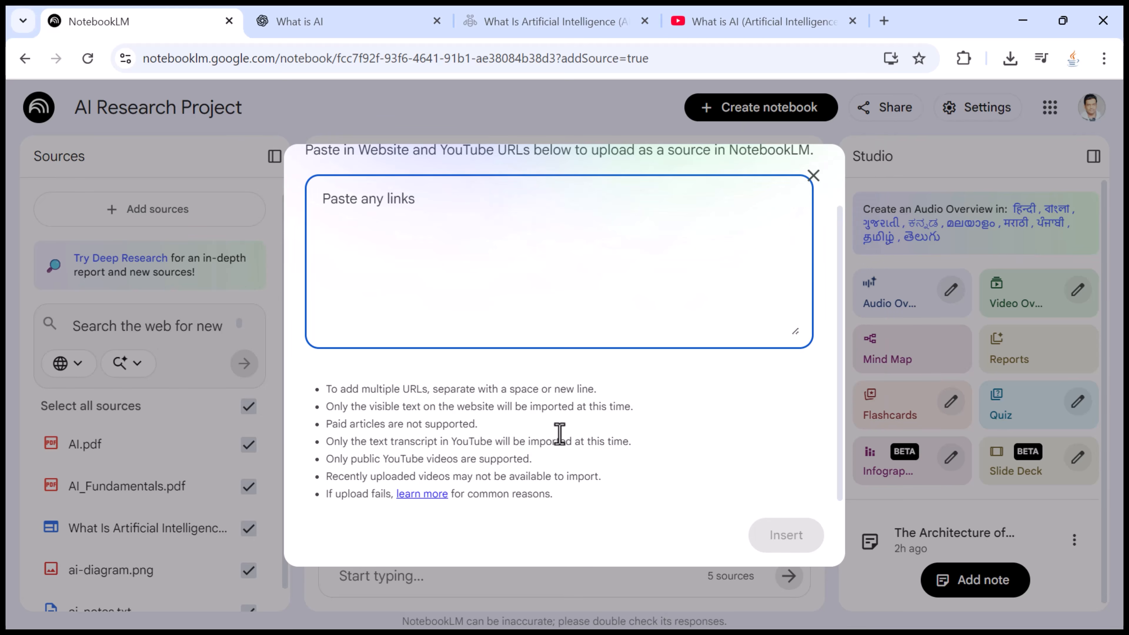
click(765, 24)
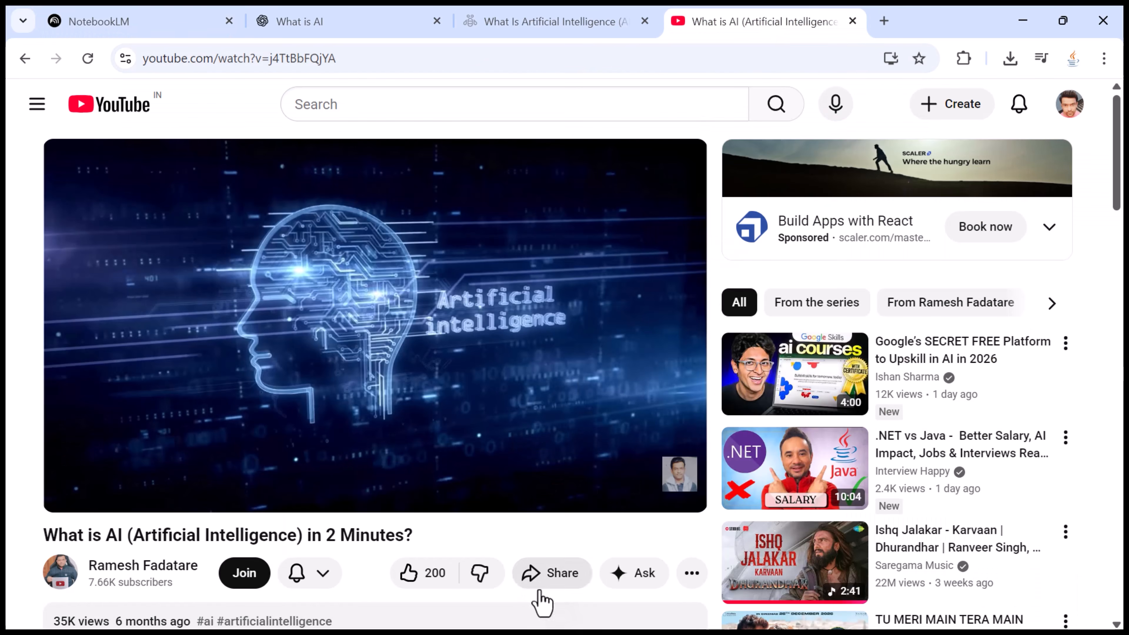
click(571, 570)
click(711, 446)
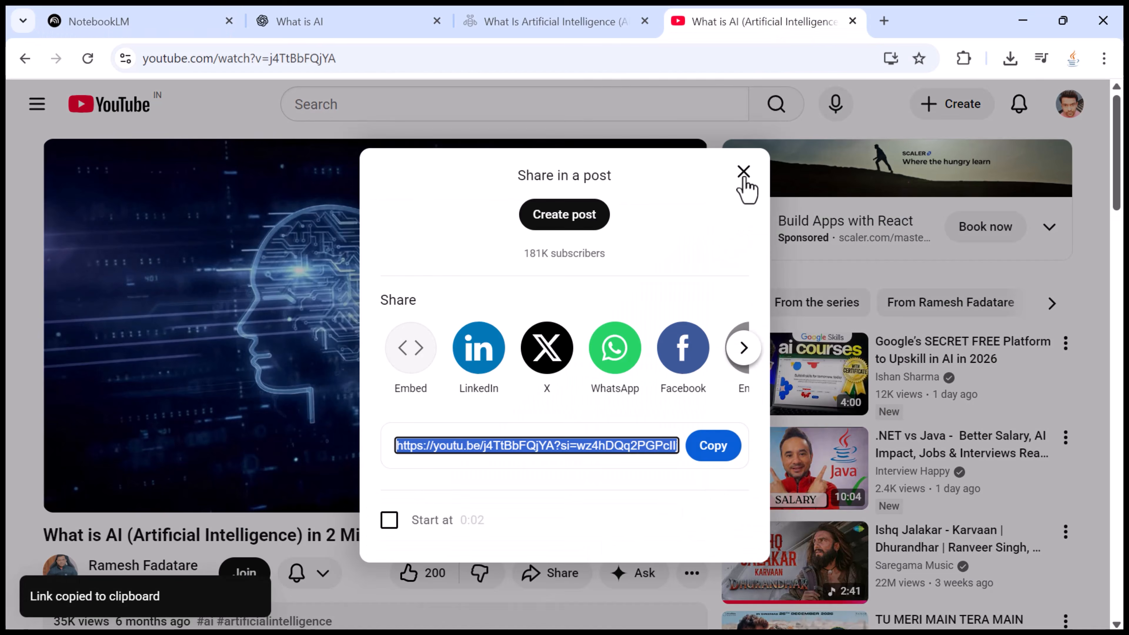
click(742, 173)
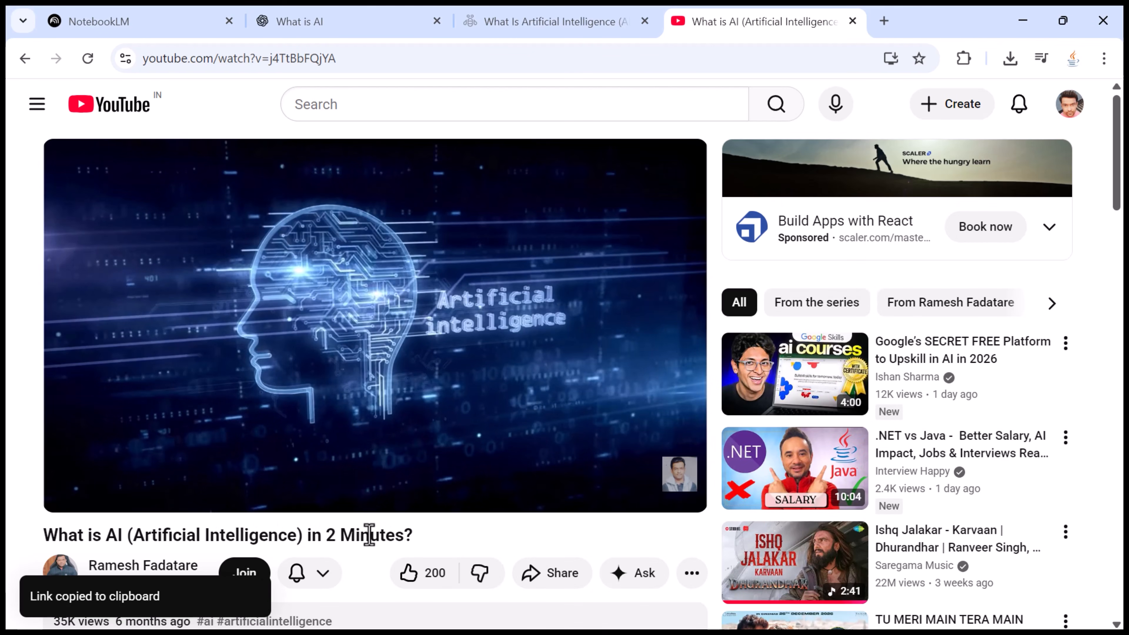
click(162, 22)
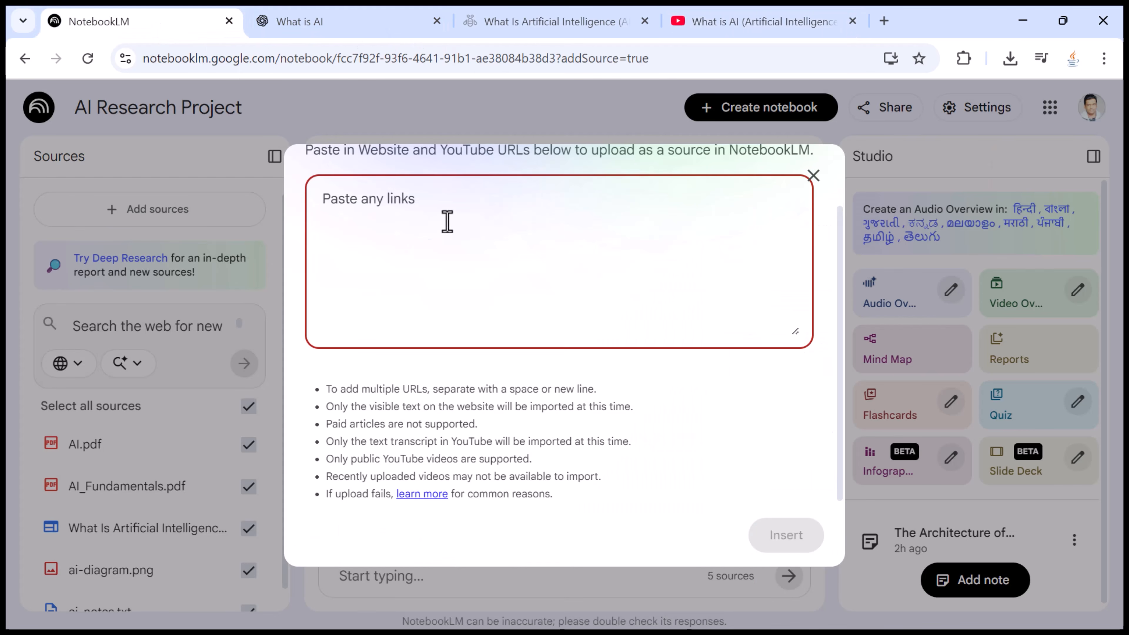
key(ctrl+v)
click(785, 536)
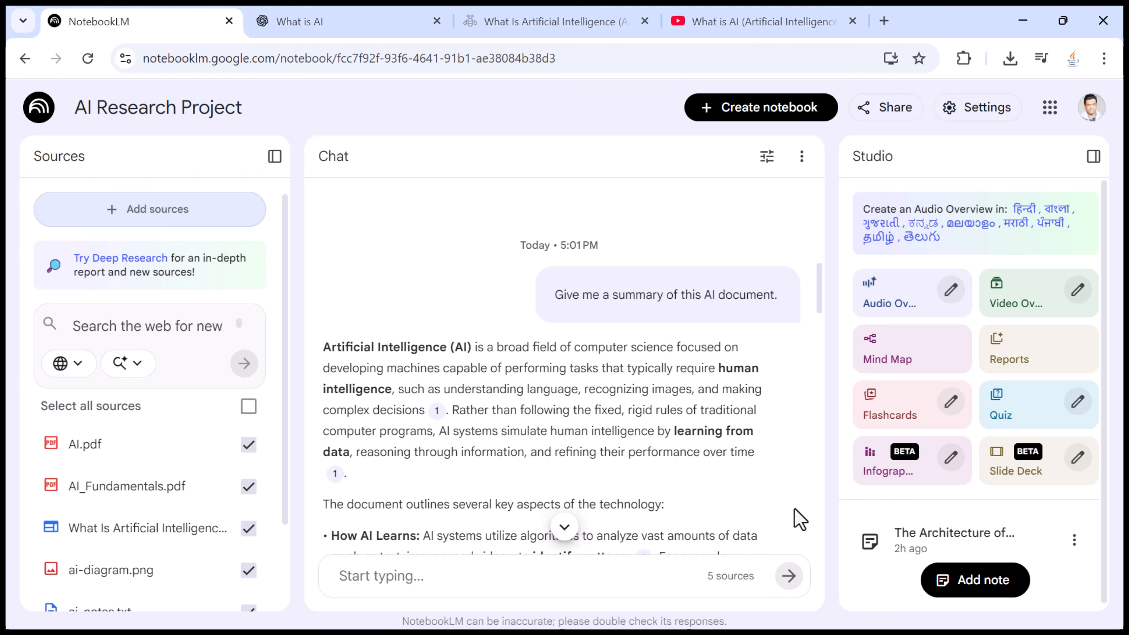
scroll(190, 455, down, 2)
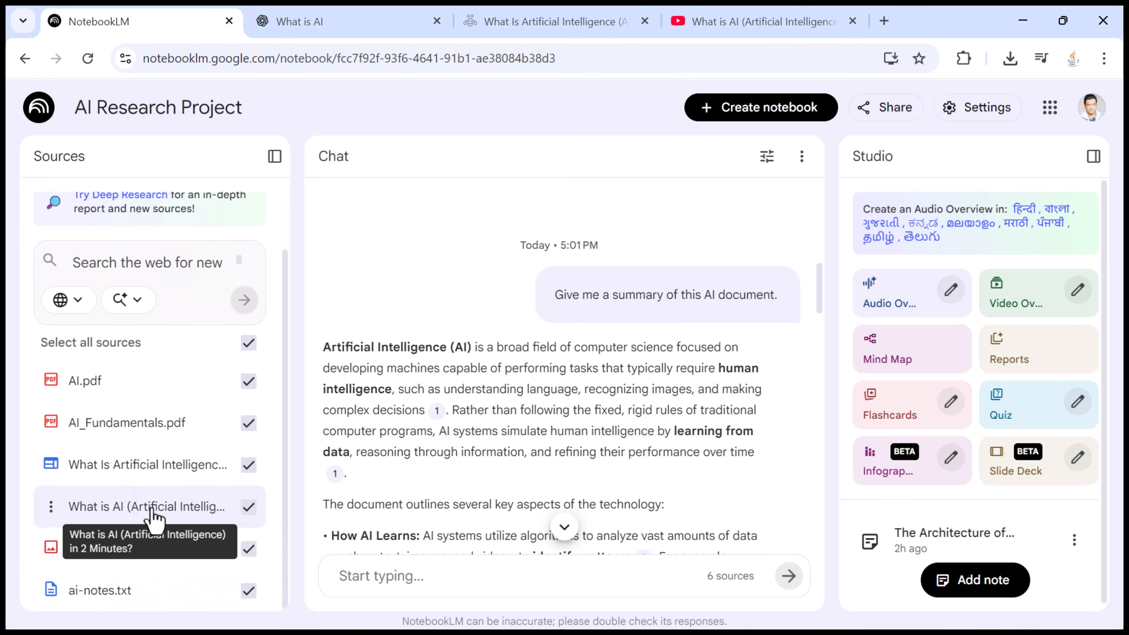
Insert the AI-Study-Notes file from My Drive as a source
scroll(144, 522, up, 1)
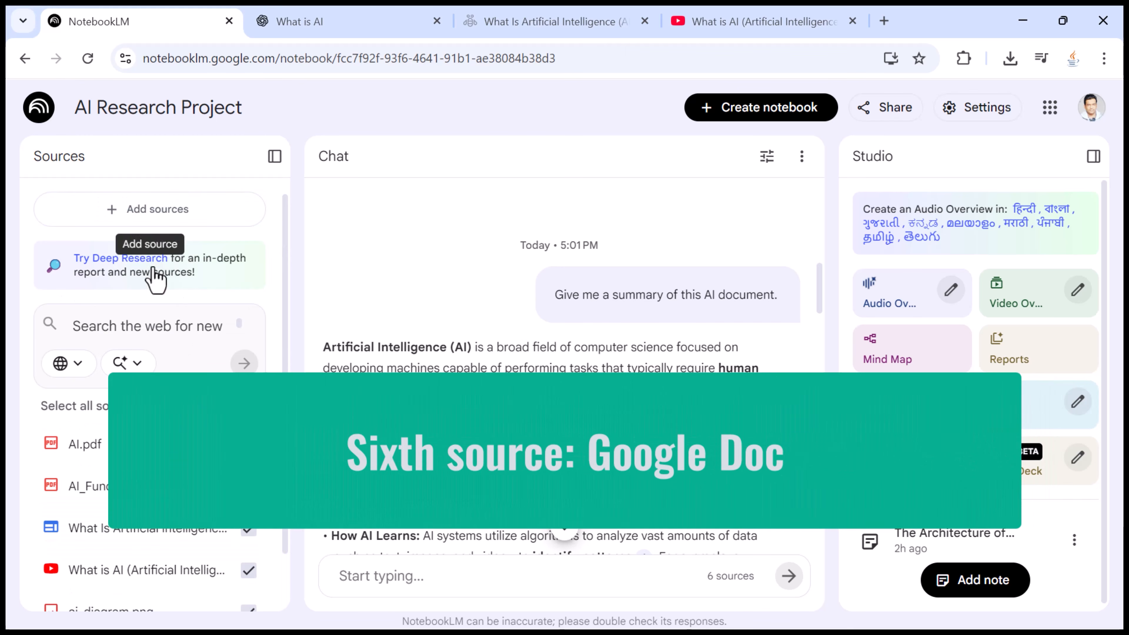
click(151, 220)
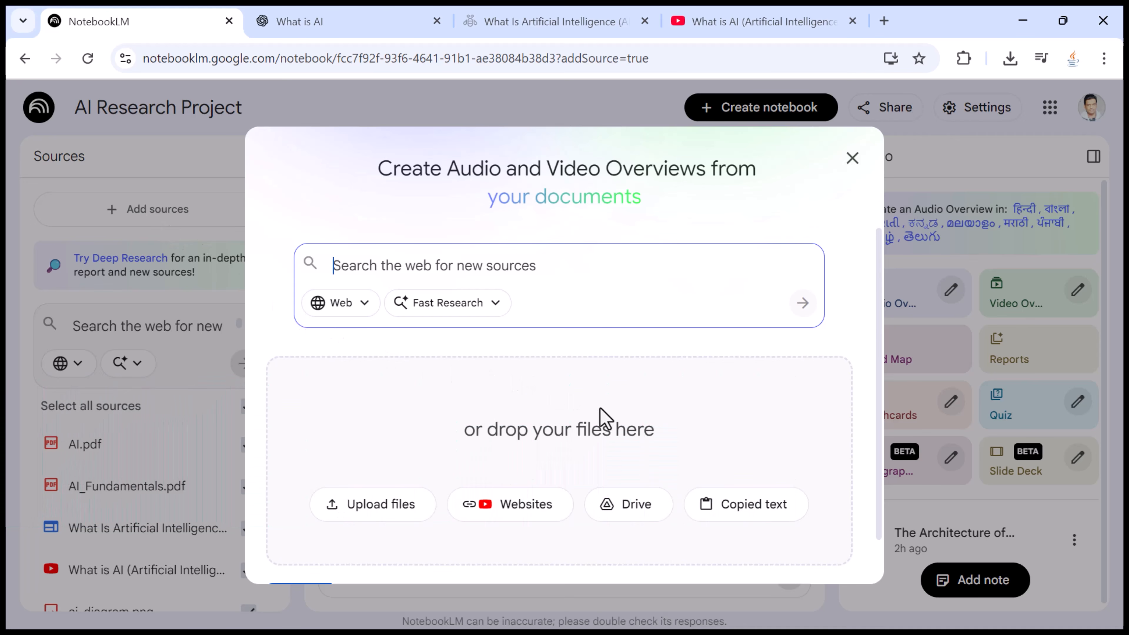
click(622, 509)
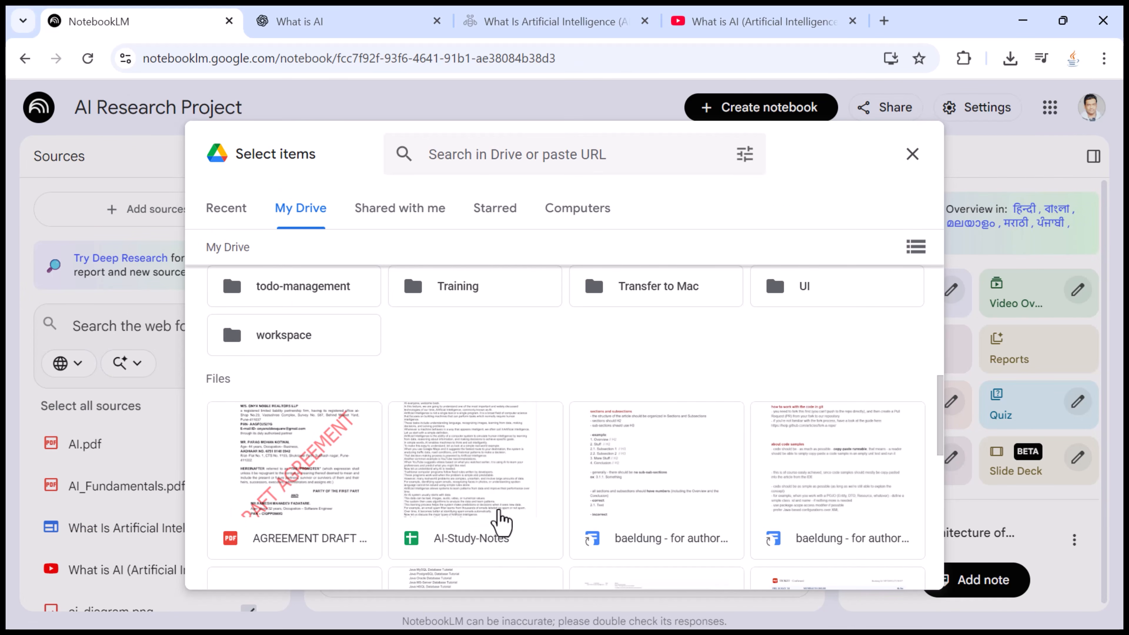
click(466, 489)
scroll(631, 463, down, 2)
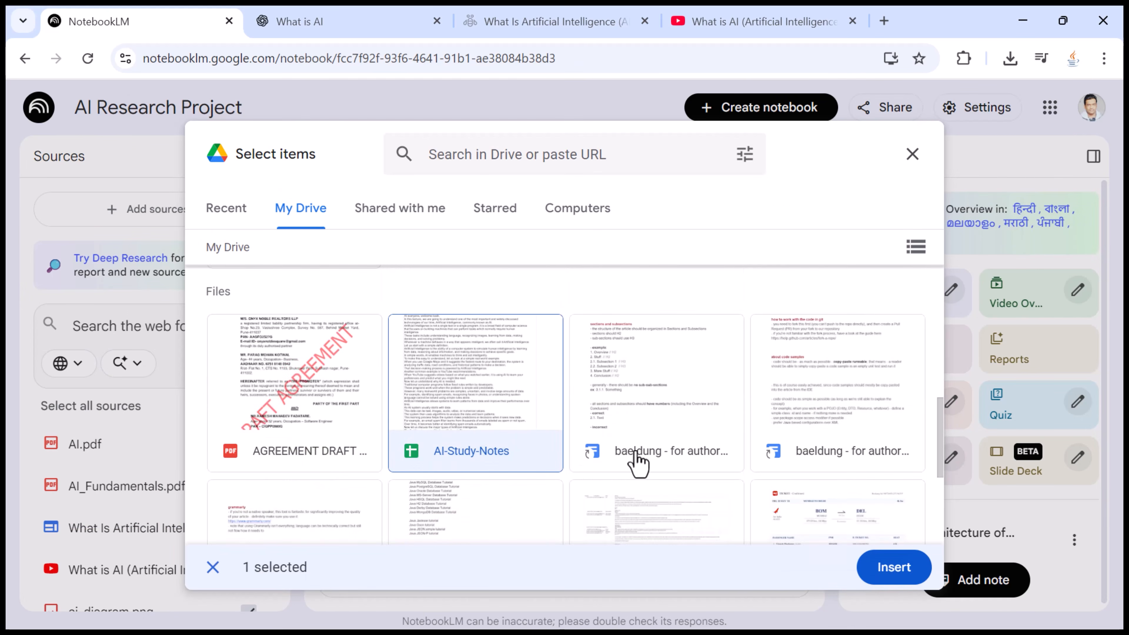
click(893, 568)
scroll(164, 453, down, 3)
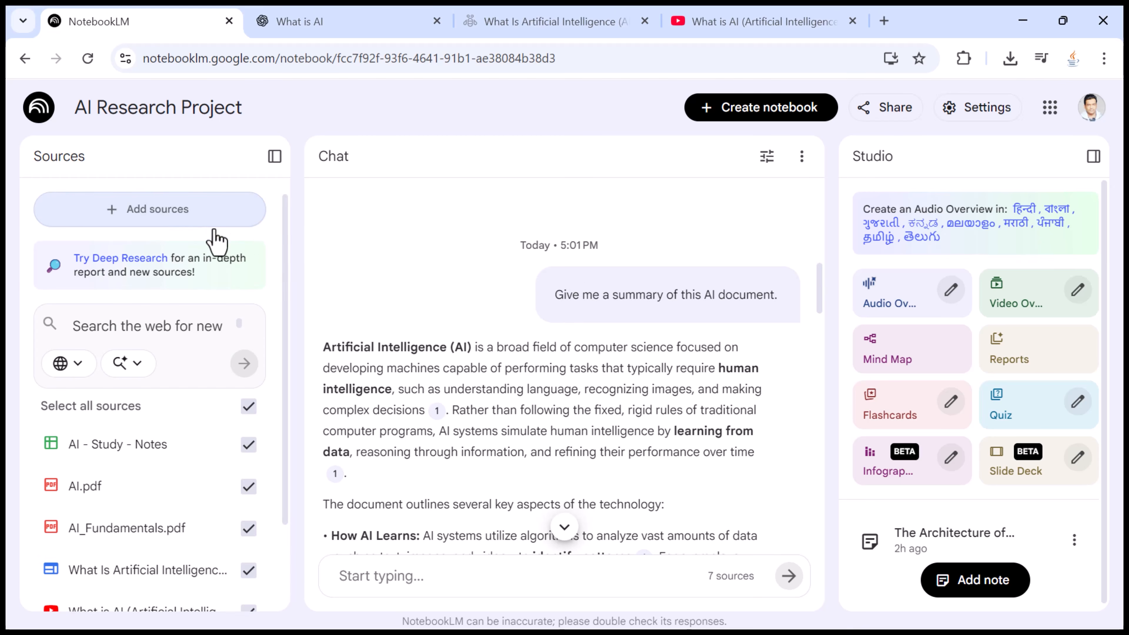
Start a copied-text source and paste the sentence beginning "Artificial Intelligence refers to machines that can perform tasks"
click(156, 211)
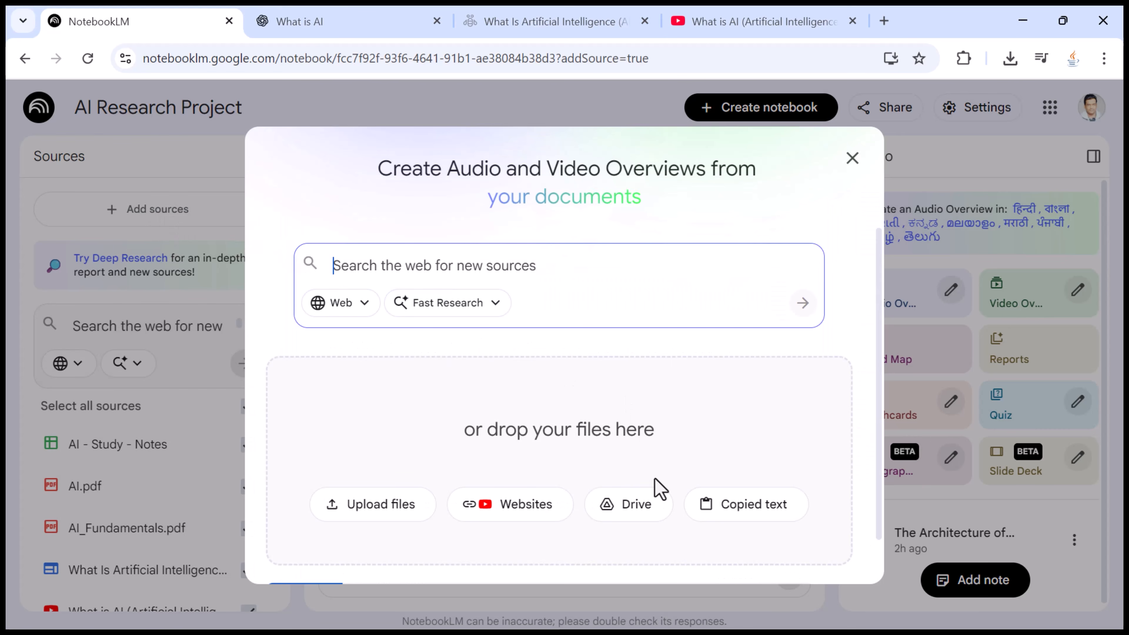
click(751, 508)
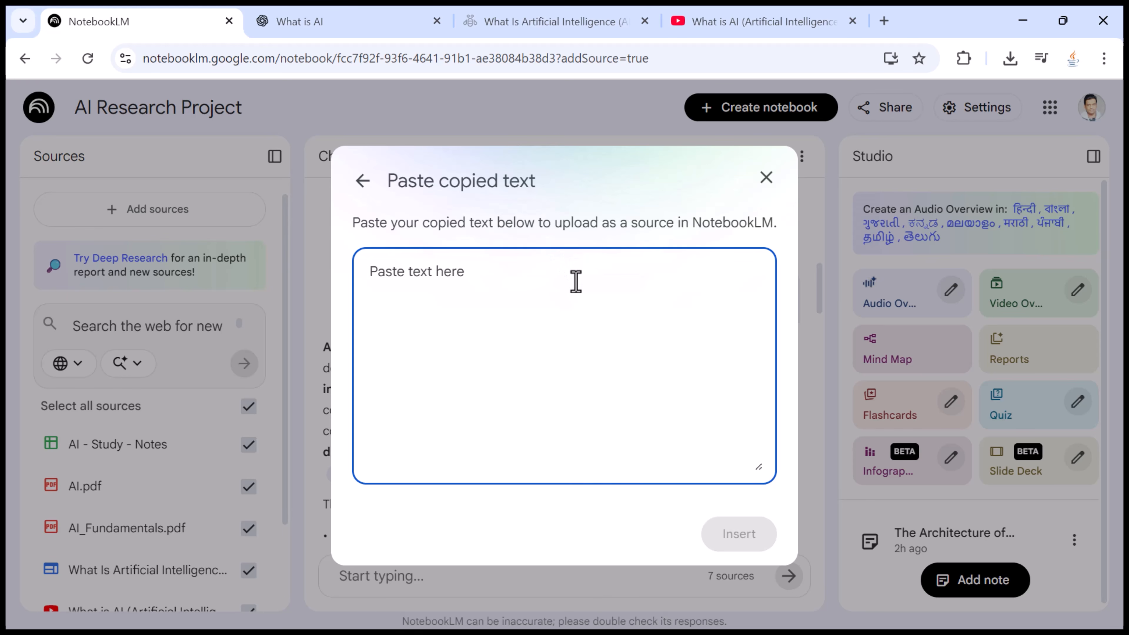
key(ctrl+v)
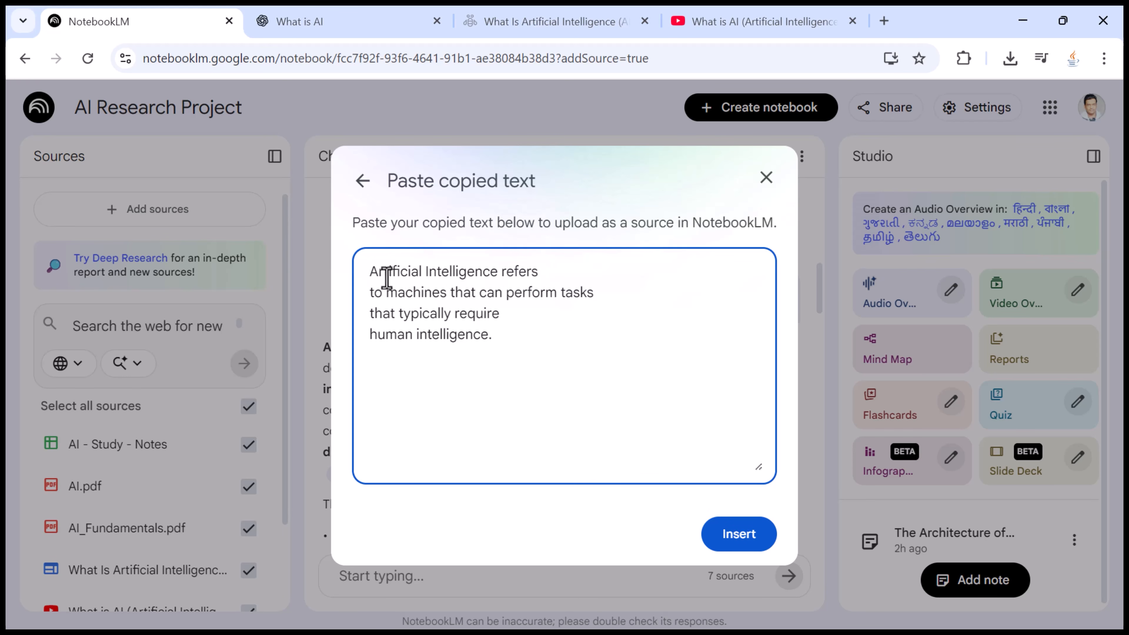
Remove the line breaks so the pasted text forms one paragraph, and insert it as a source
click(557, 277)
key(Delete)
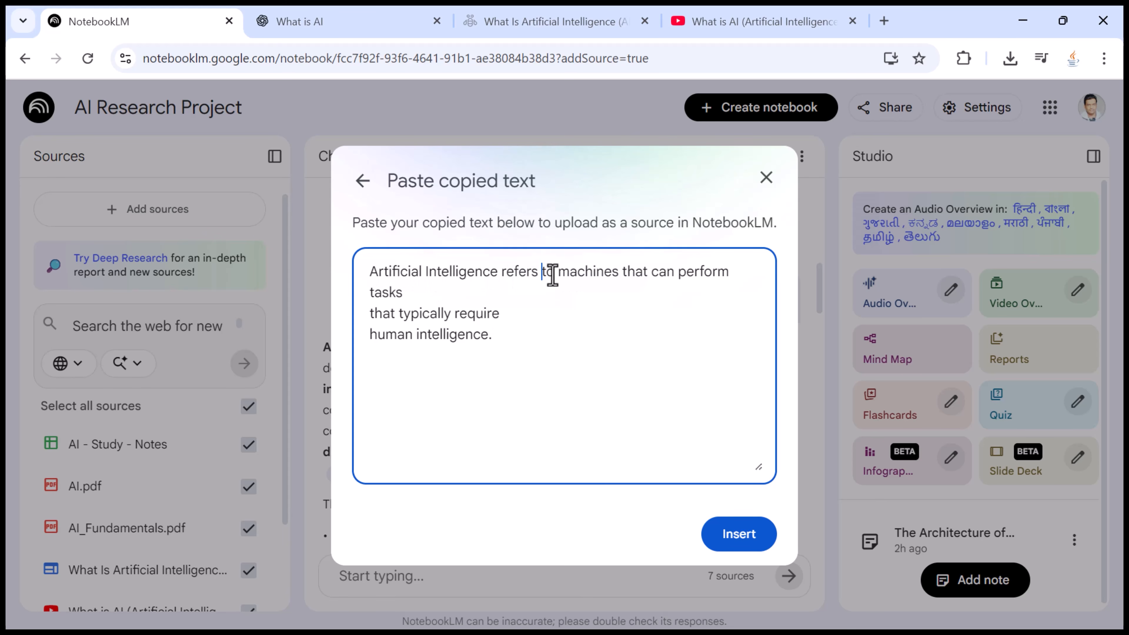
key(Delete)
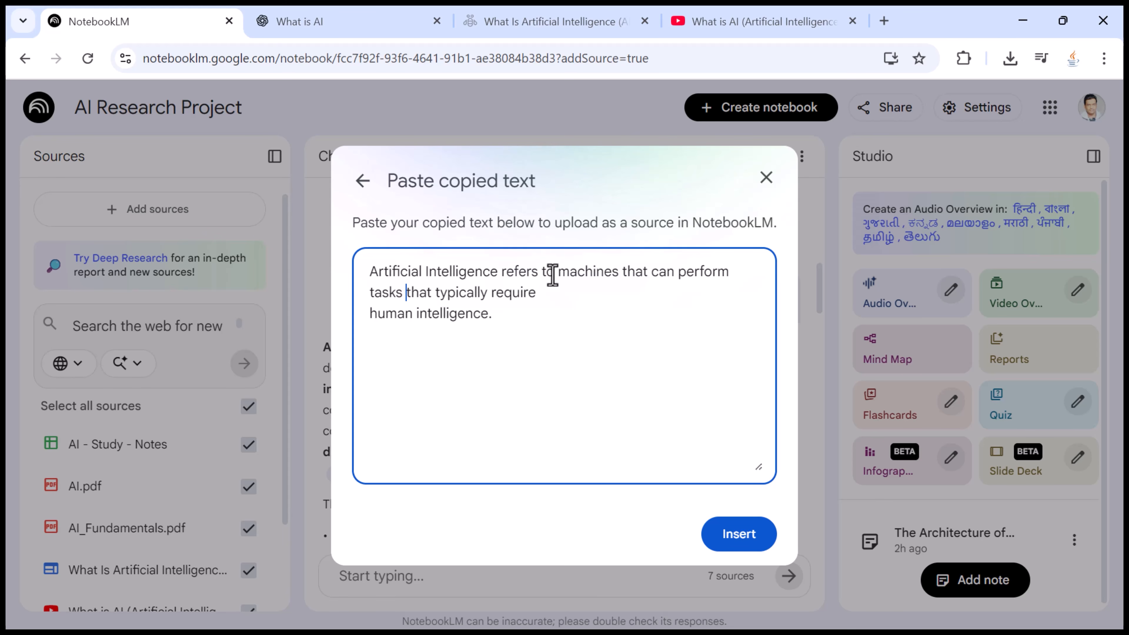
key(Delete)
drag(716, 292, 357, 269)
click(552, 271)
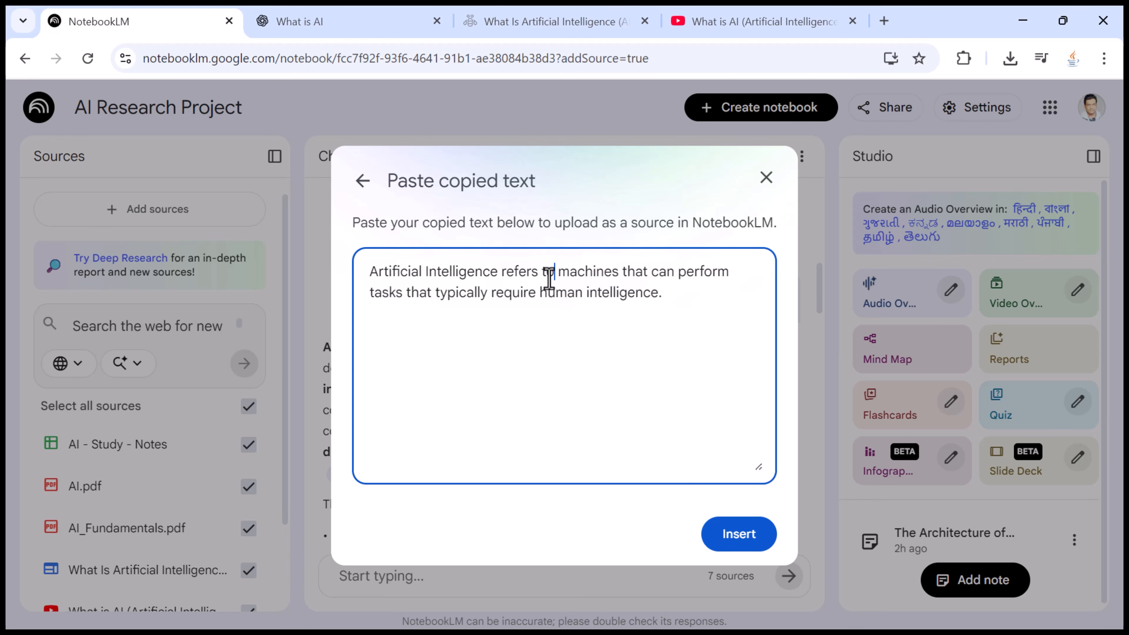
click(738, 536)
scroll(119, 470, down, 3)
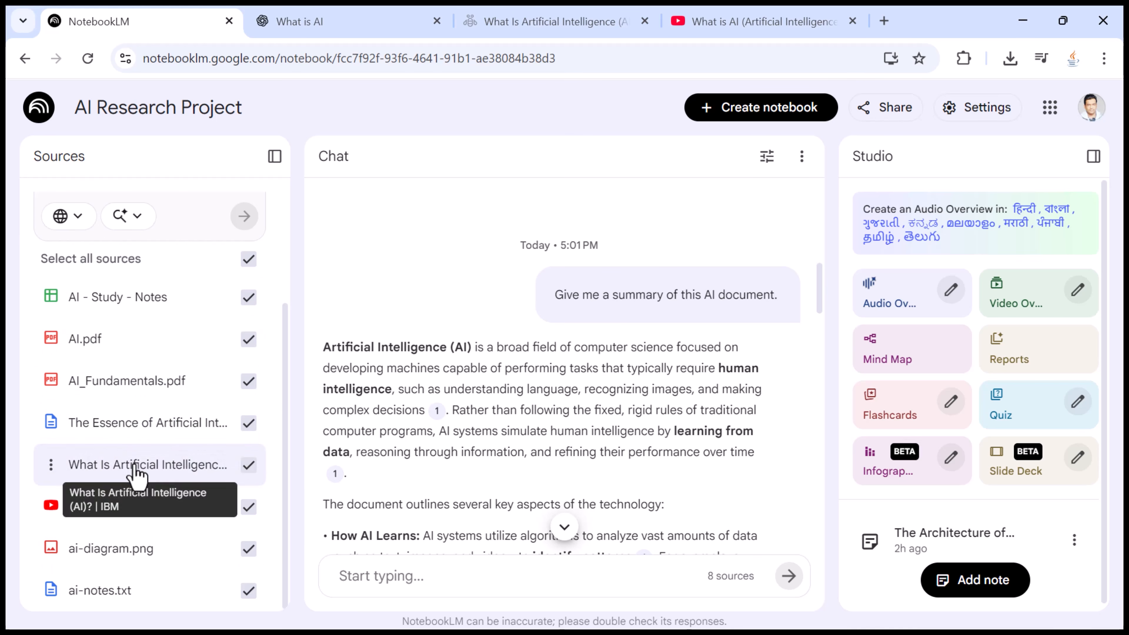
Review the complete list of sources added to the notebook
click(385, 582)
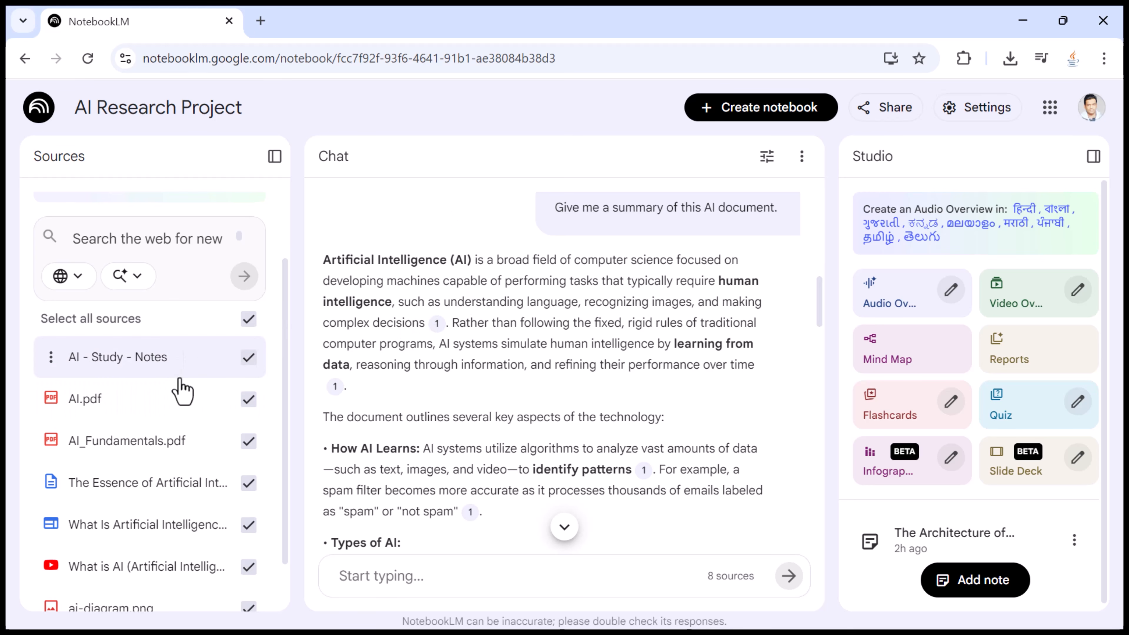
scroll(183, 390, down, 1)
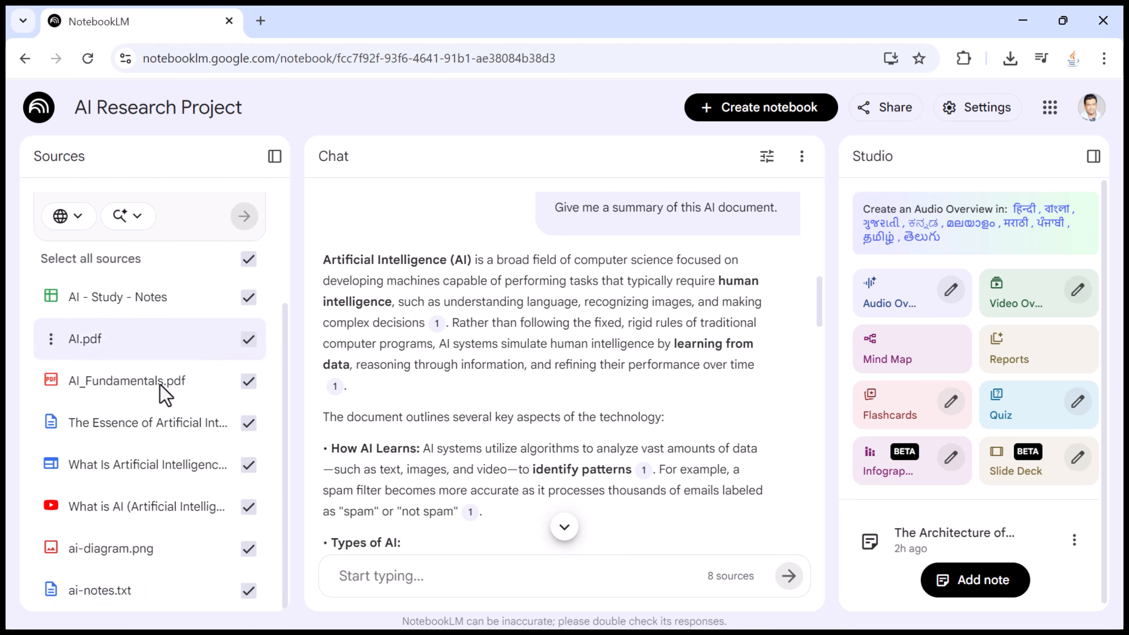
scroll(159, 384, up, 3)
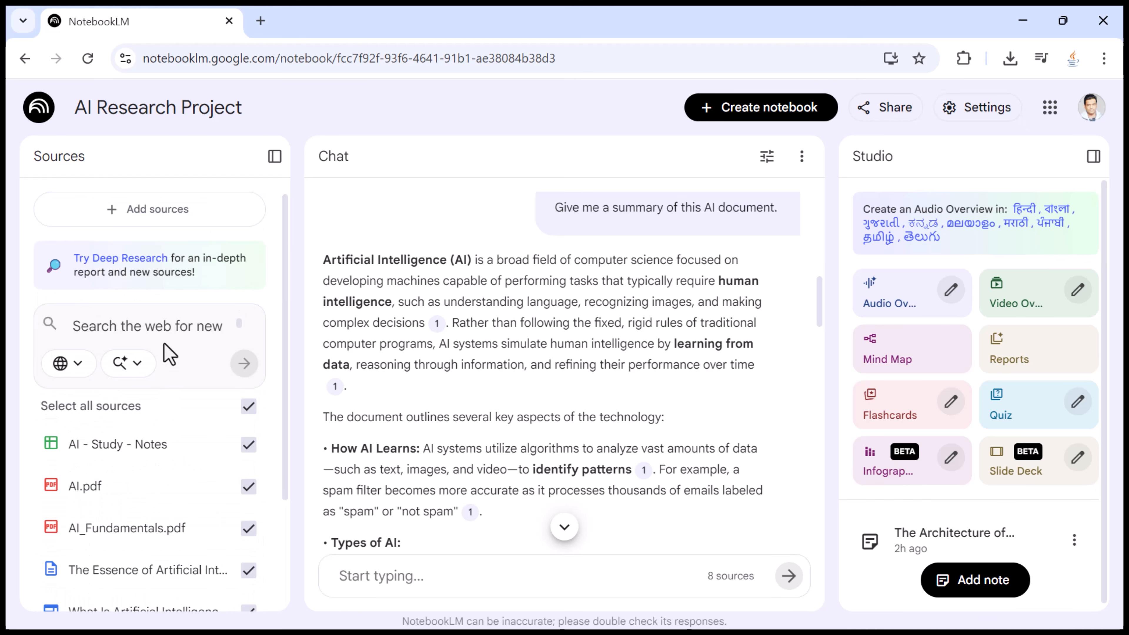
scroll(164, 343, down, 3)
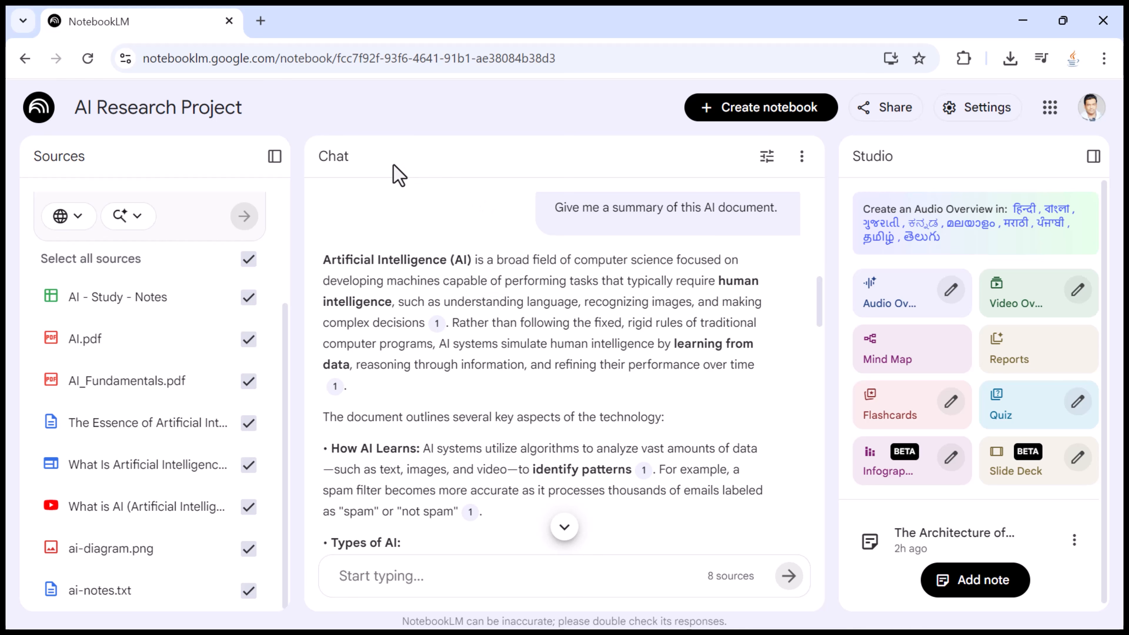
drag(350, 160, 316, 159)
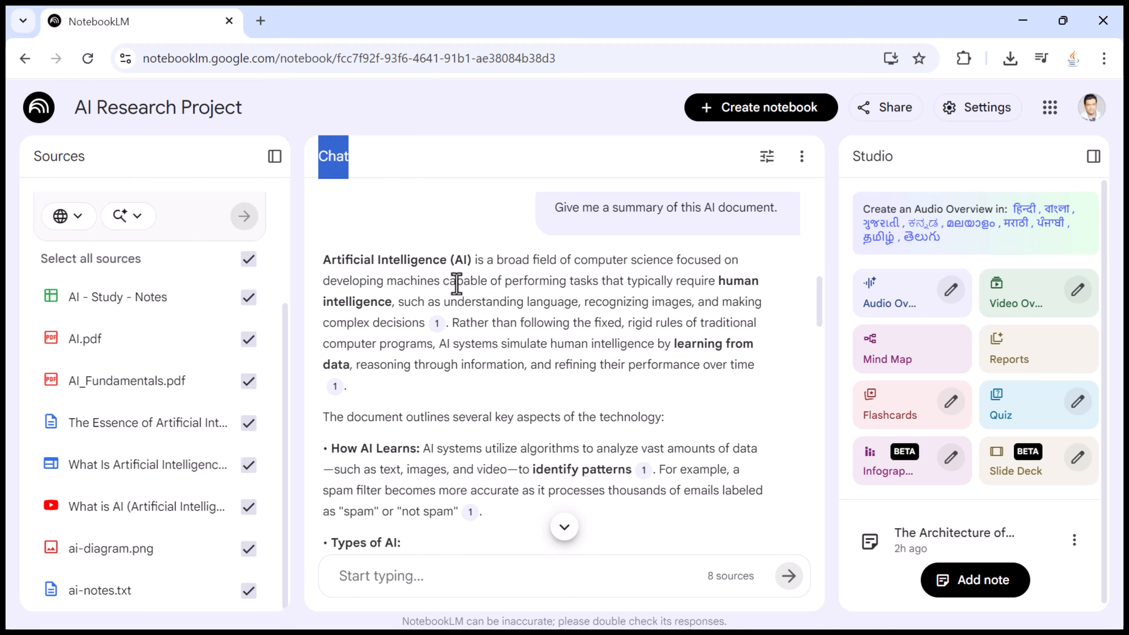
click(505, 328)
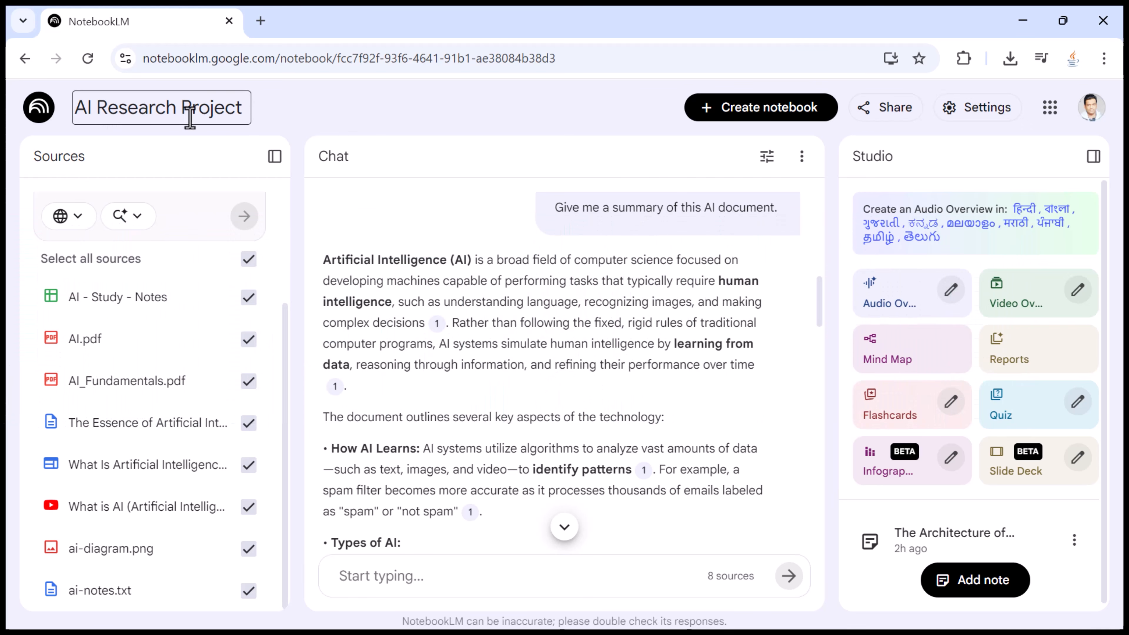
click(285, 121)
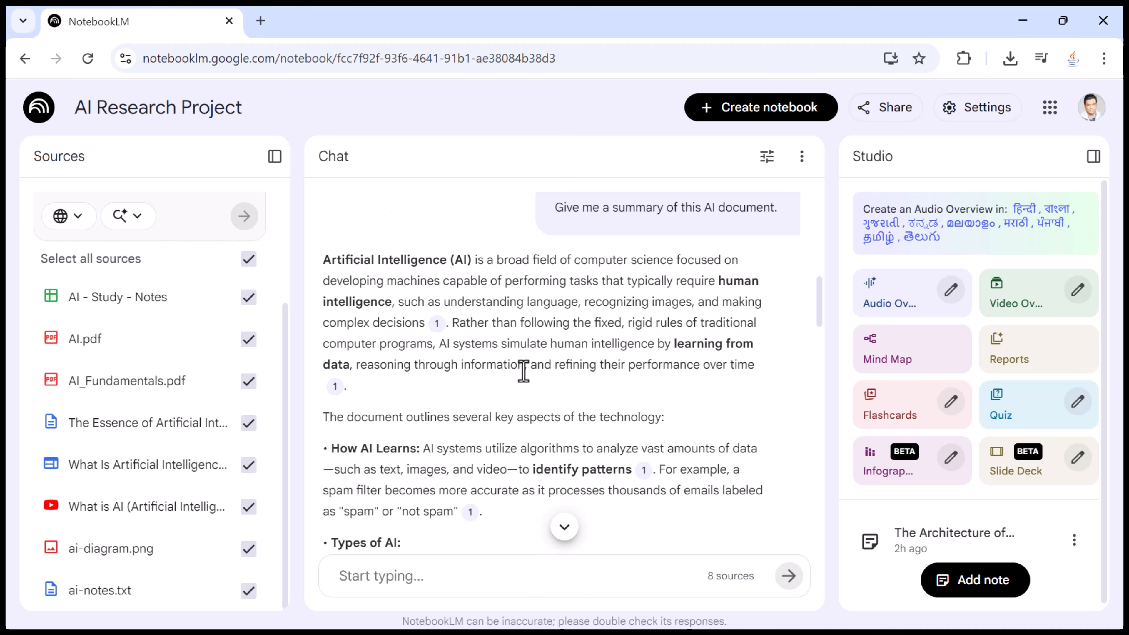
Ask the chat "Give me a high-level summary of all my sources"
click(481, 578)
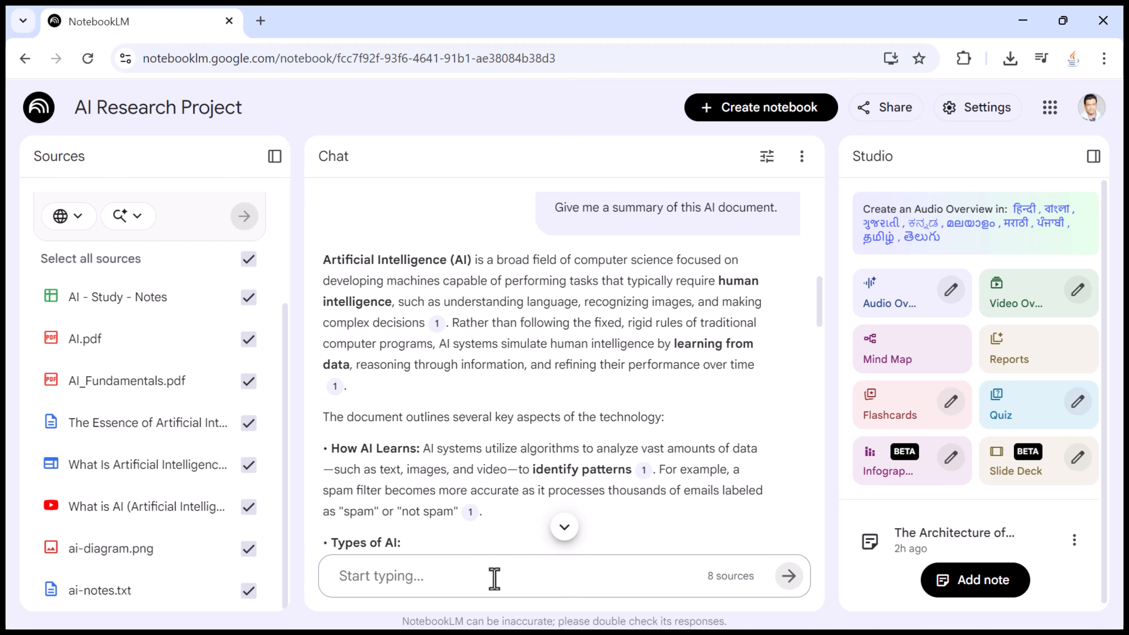
text(Give me a high-level summary of all my sources)
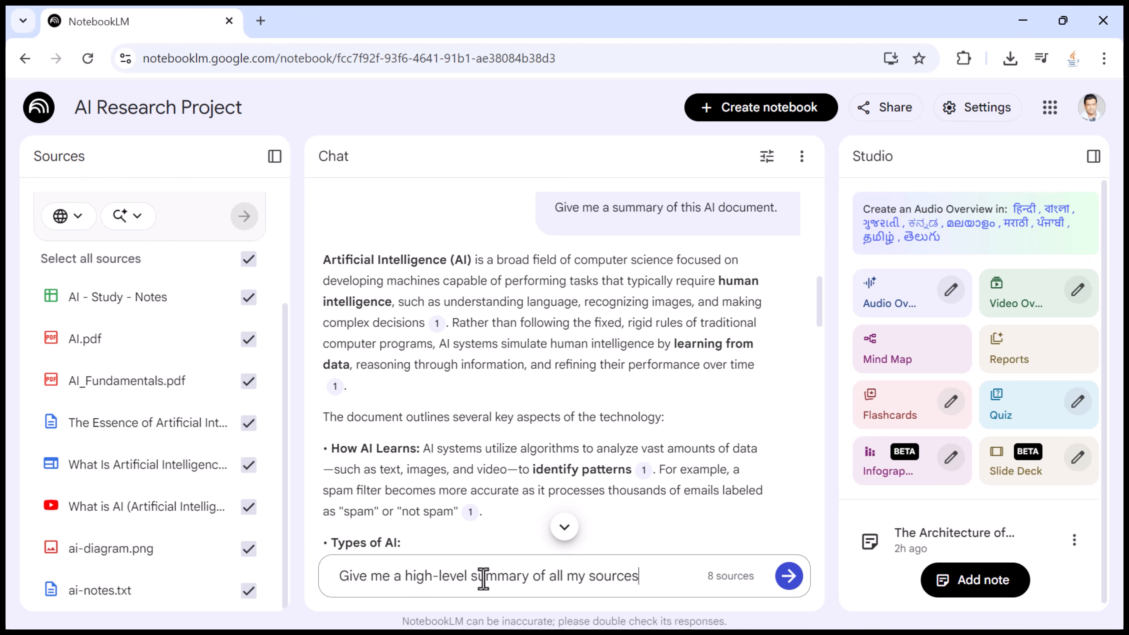
drag(639, 577, 316, 578)
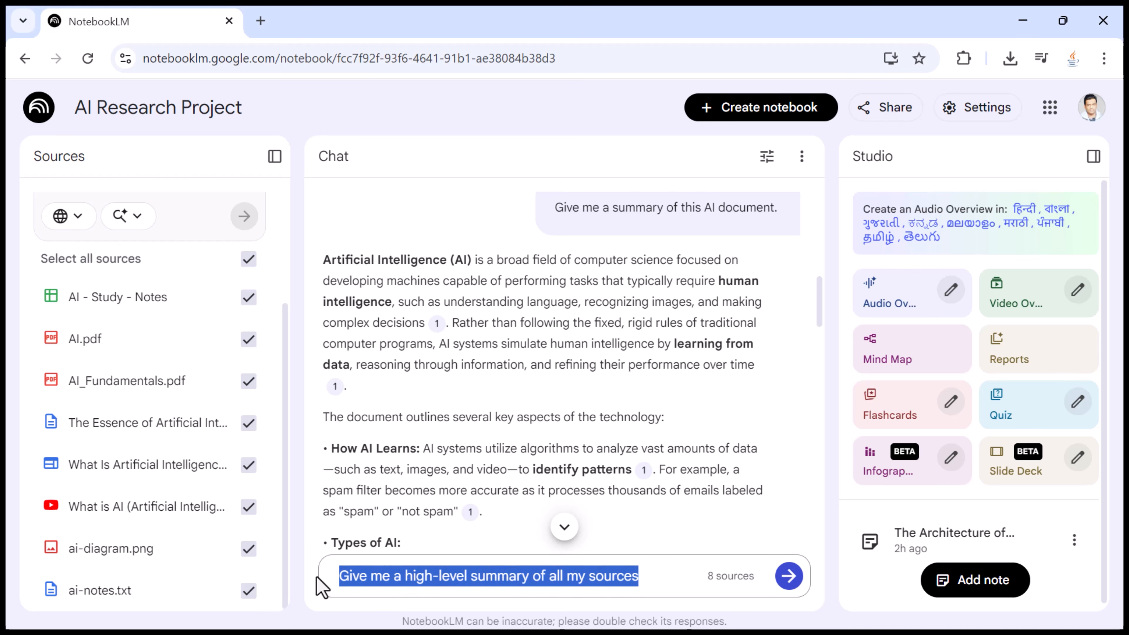
click(789, 576)
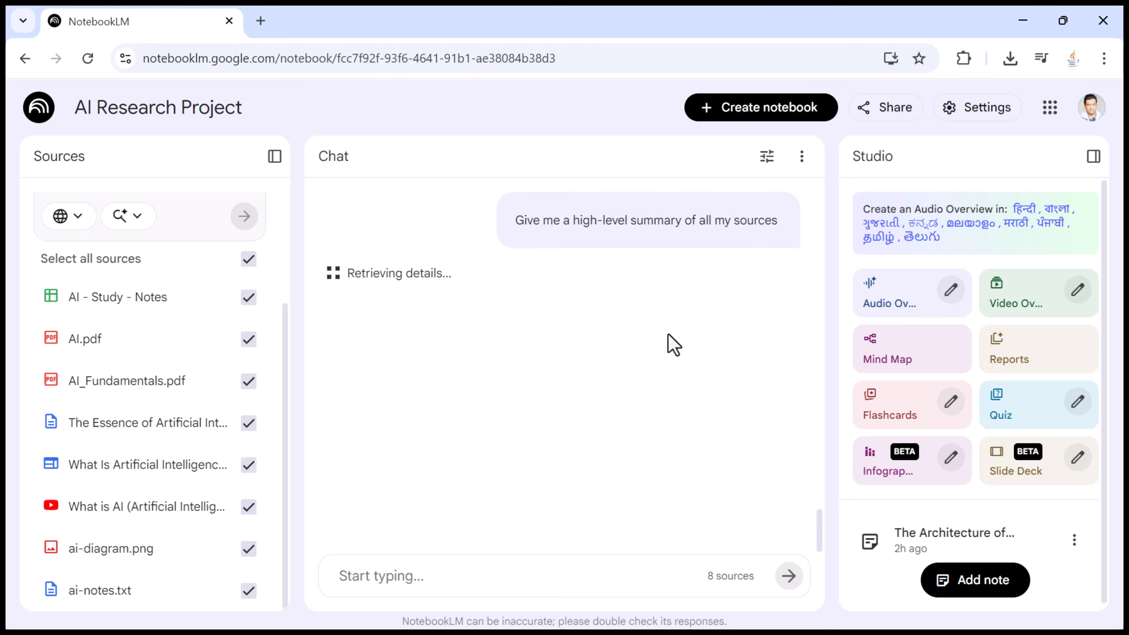
Read through the summary of all sources and preview the source passages behind its numbered citations
scroll(530, 340, down, 5)
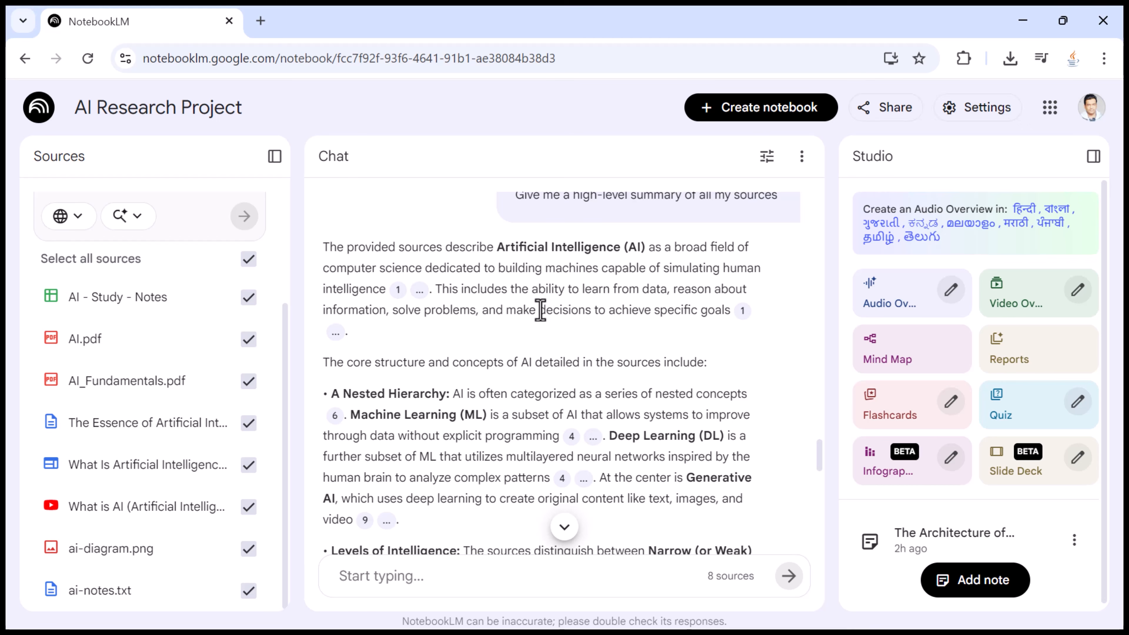
scroll(530, 320, down, 13)
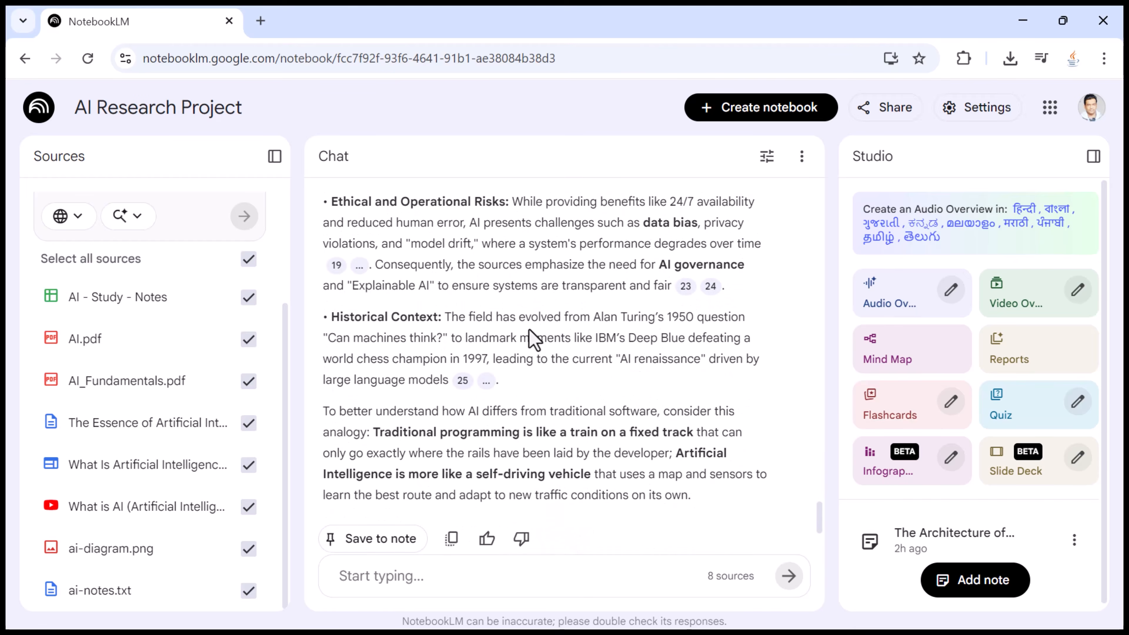
scroll(530, 340, up, 12)
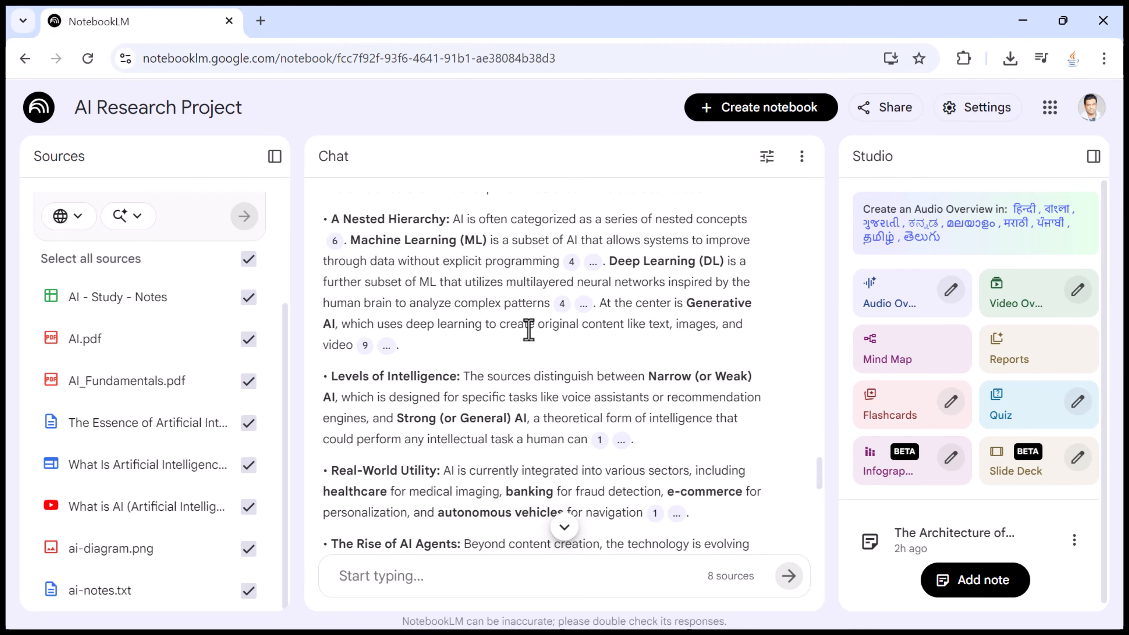
scroll(528, 330, up, 2)
scroll(528, 329, up, 2)
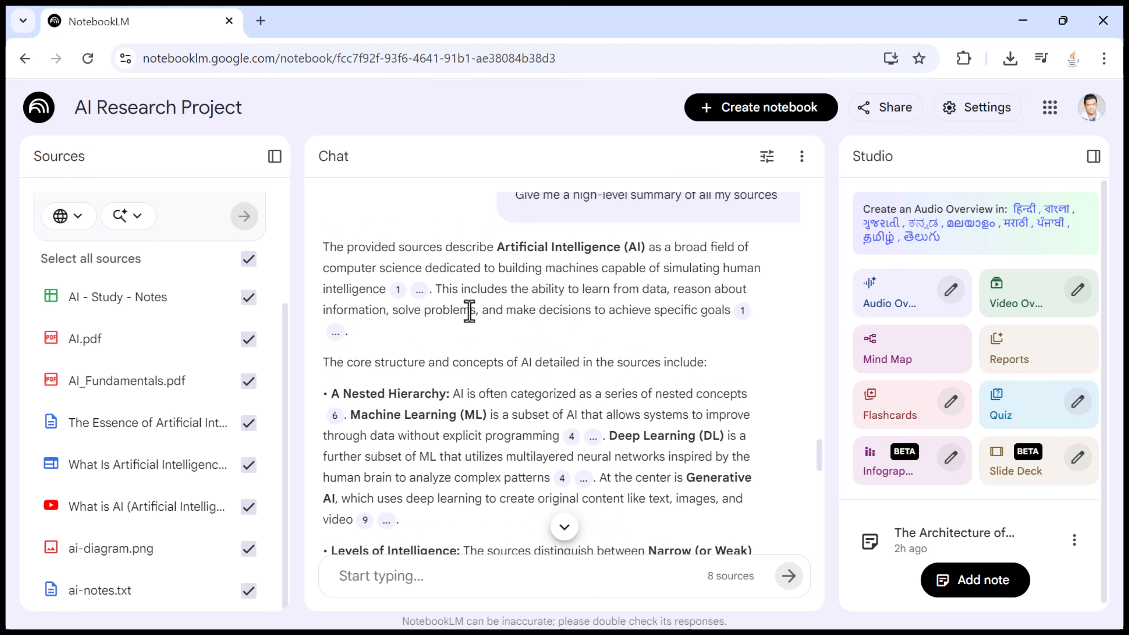
mouse_move(395, 293)
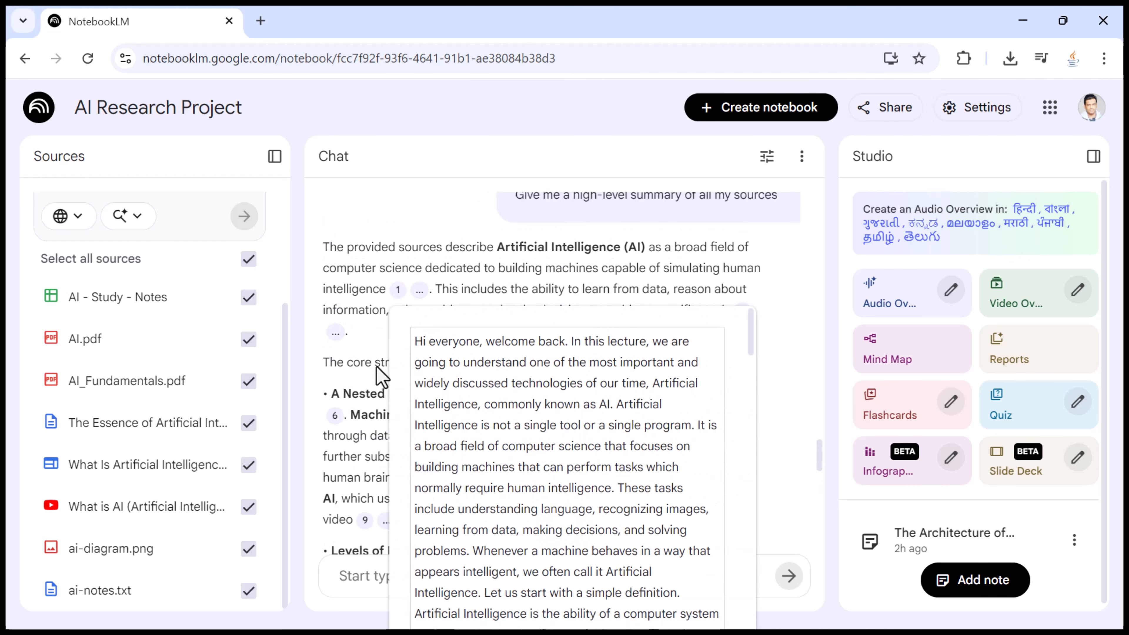
mouse_move(337, 420)
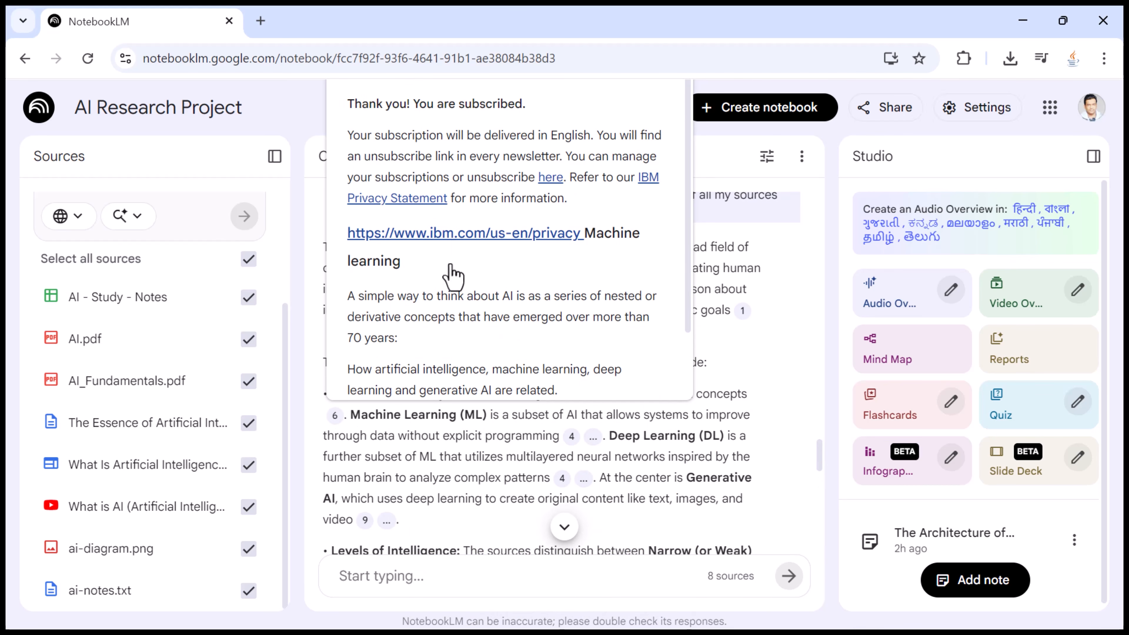
mouse_move(573, 438)
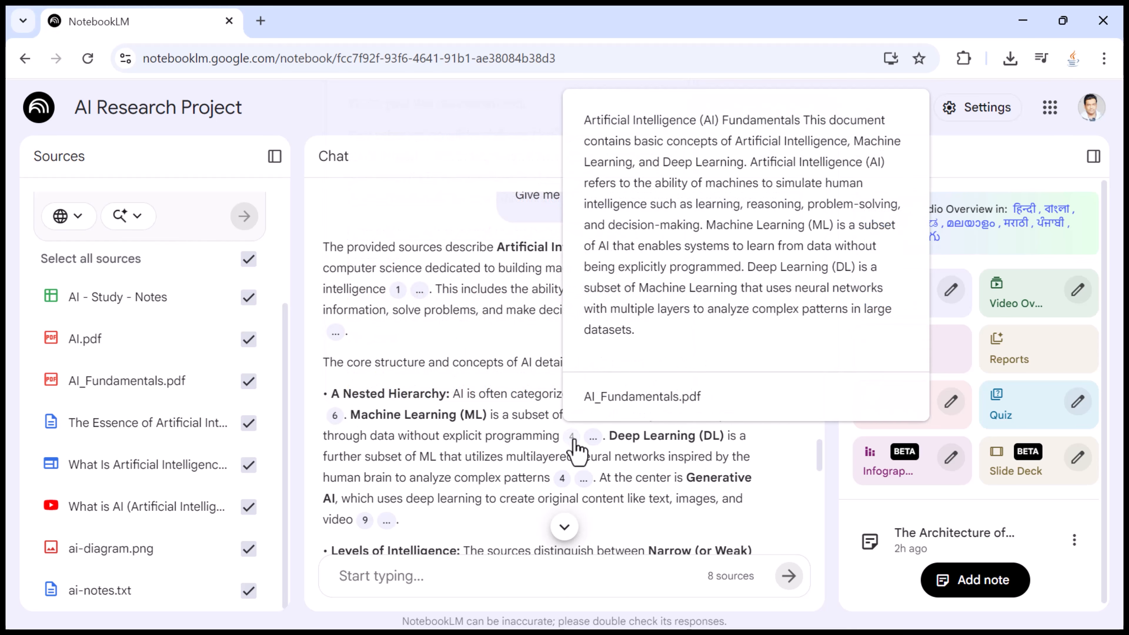
scroll(449, 394, down, 4)
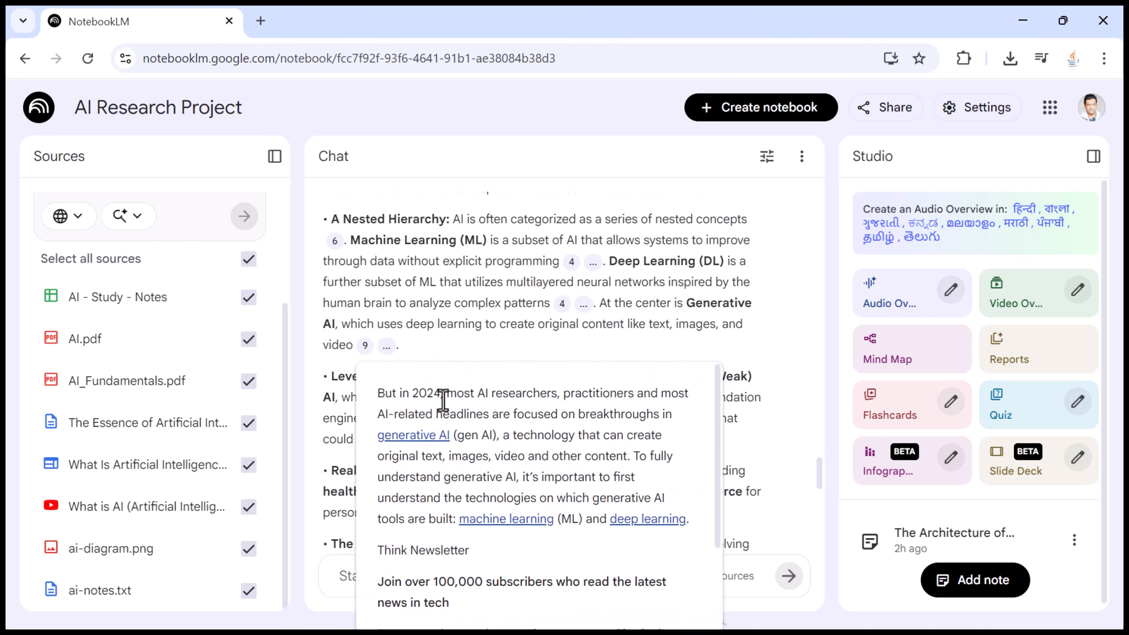
scroll(527, 355, down, 15)
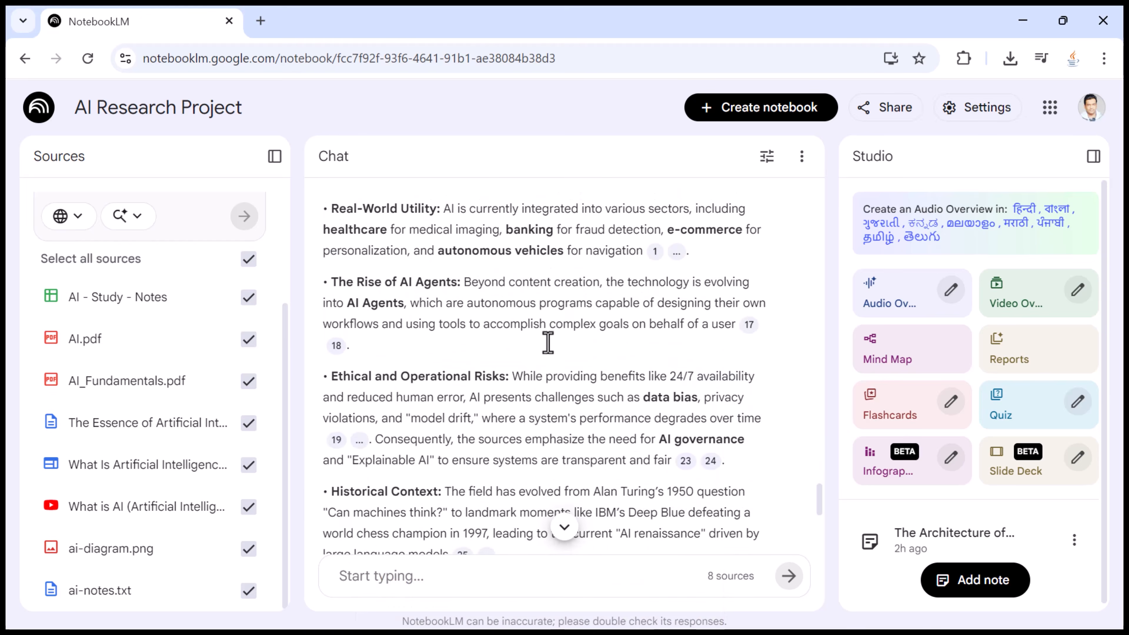
Ask the chat "Explain Artificial Intelligence in simple terms using my sources" and skim the answer
click(365, 569)
text(Explain Artificial Intelligence in simple terms using my sources)
double_click(362, 564)
click(415, 563)
drag(558, 585, 335, 569)
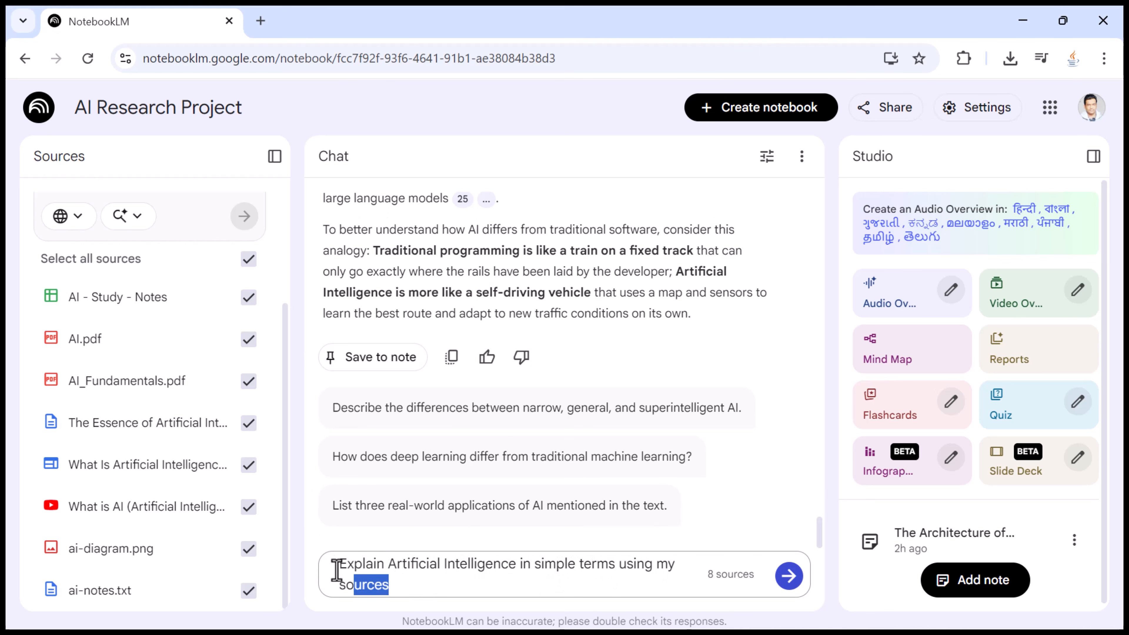
click(783, 576)
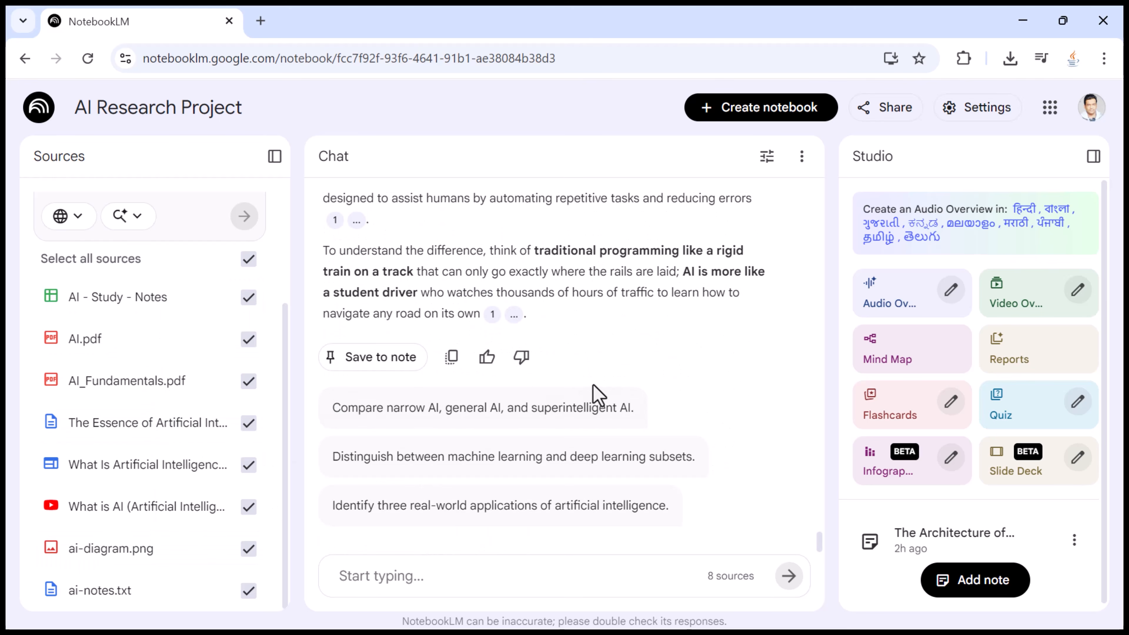
scroll(592, 385, up, 3)
scroll(597, 393, up, 8)
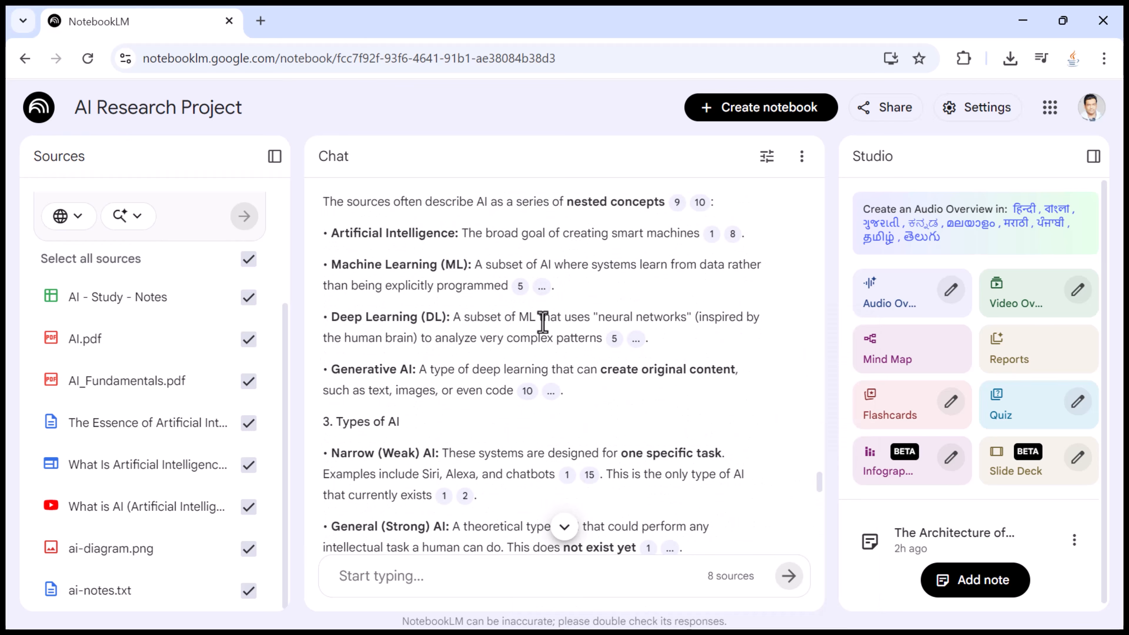
scroll(542, 321, down, 8)
Ask the chat "Compare Artificial Intelligence and Machine Learning based on my sources"
click(426, 575)
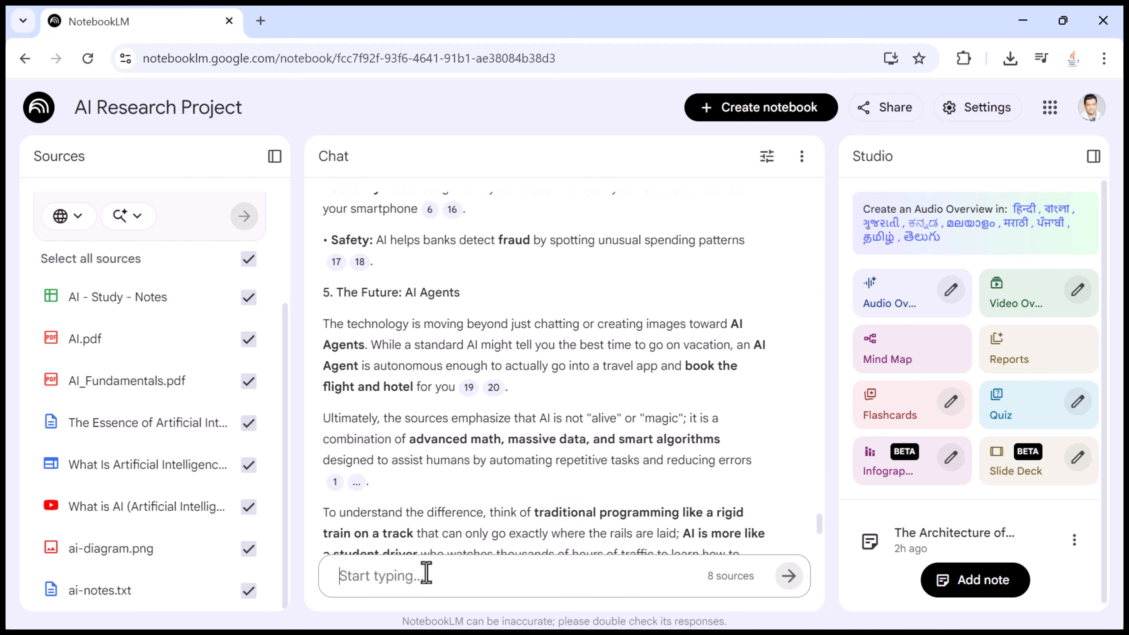
text(Compare Artificial Intelligence and Machine Learning based on my sources)
double_click(370, 564)
click(426, 565)
double_click(370, 565)
click(430, 564)
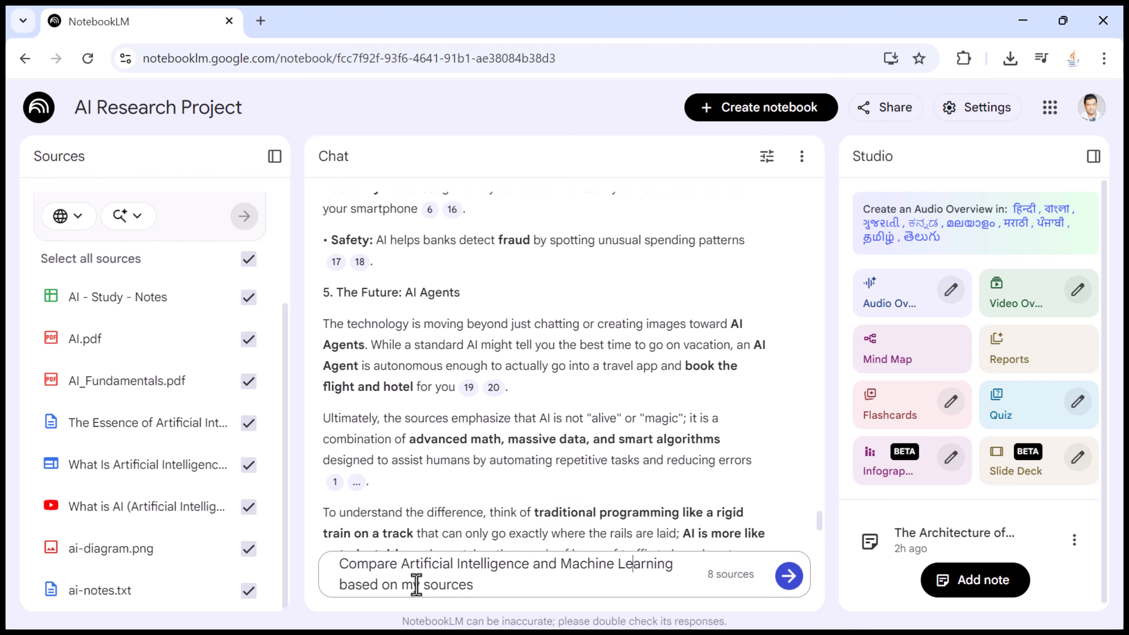
click(788, 576)
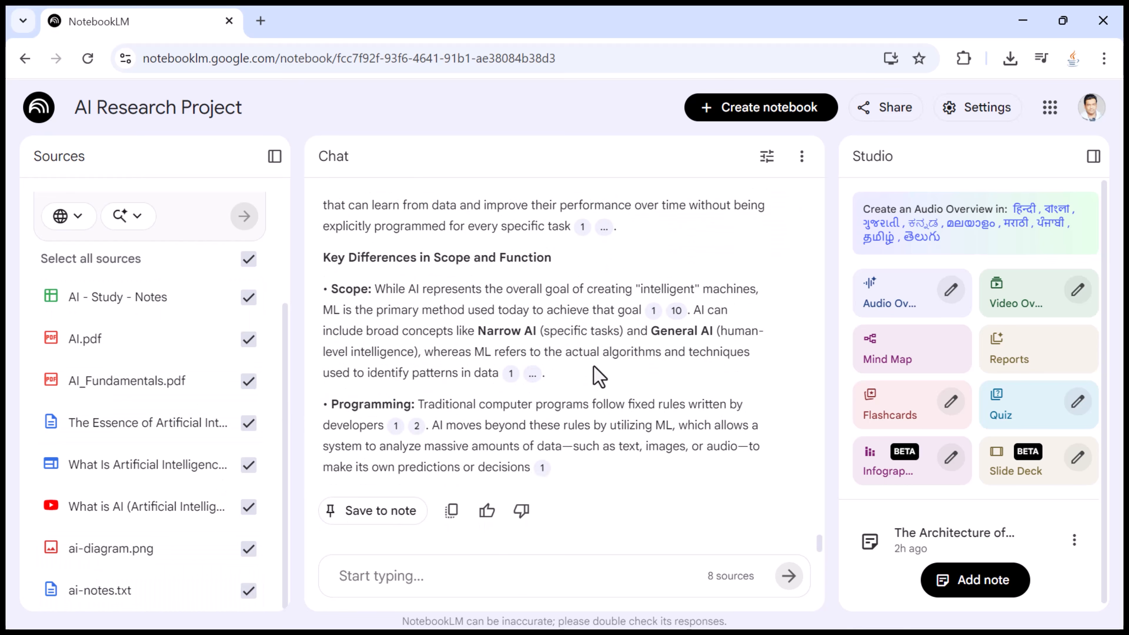
Review the full comparison of Artificial Intelligence and Machine Learning, from the question to the closing analogy
scroll(593, 366, up, 4)
scroll(594, 367, down, 4)
scroll(597, 376, down, 8)
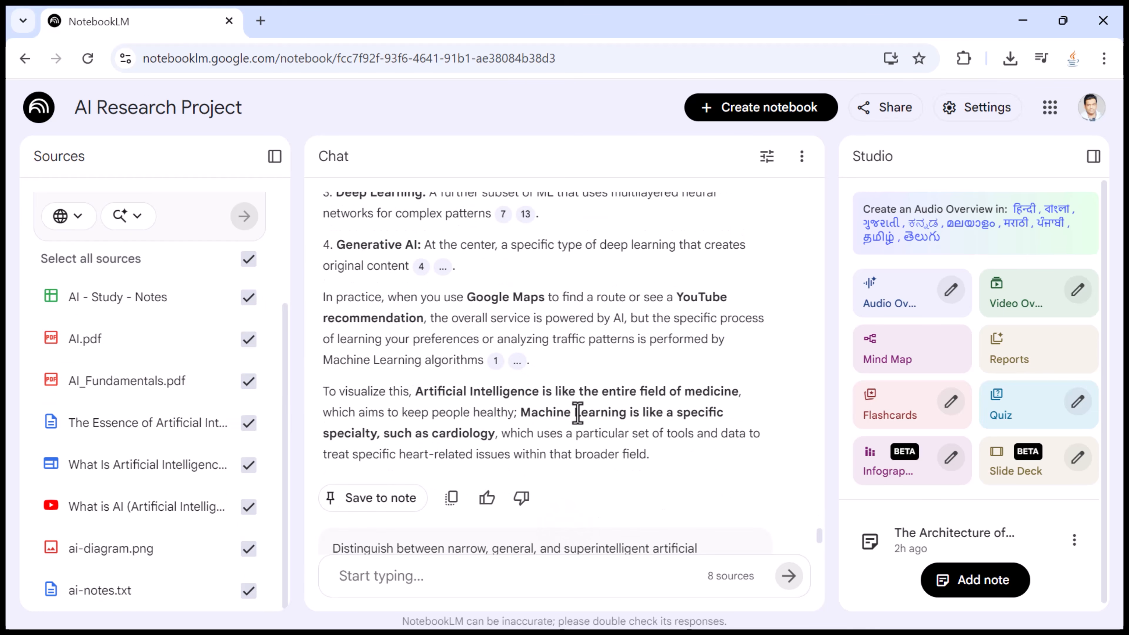
scroll(577, 413, up, 15)
scroll(577, 395, down, 15)
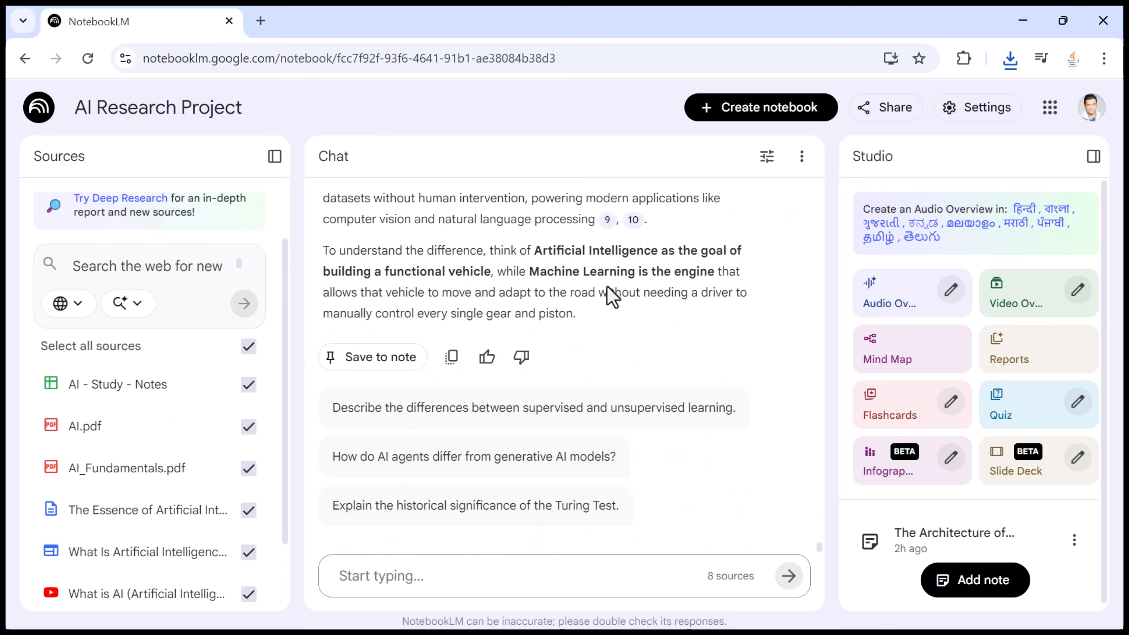
scroll(607, 286, up, 15)
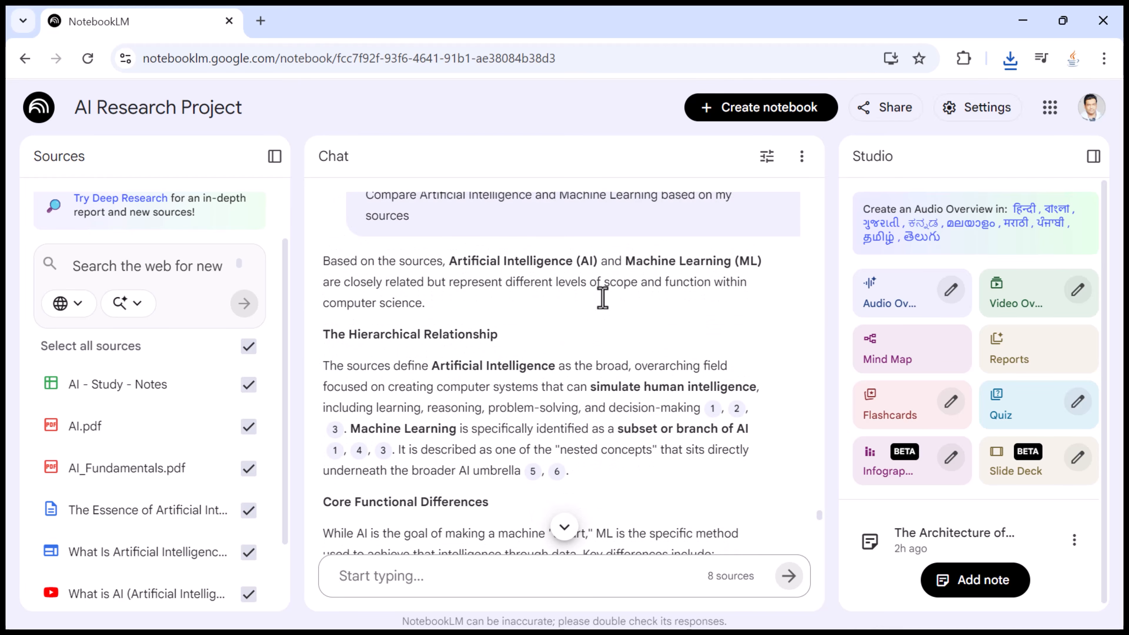
scroll(596, 302, up, 2)
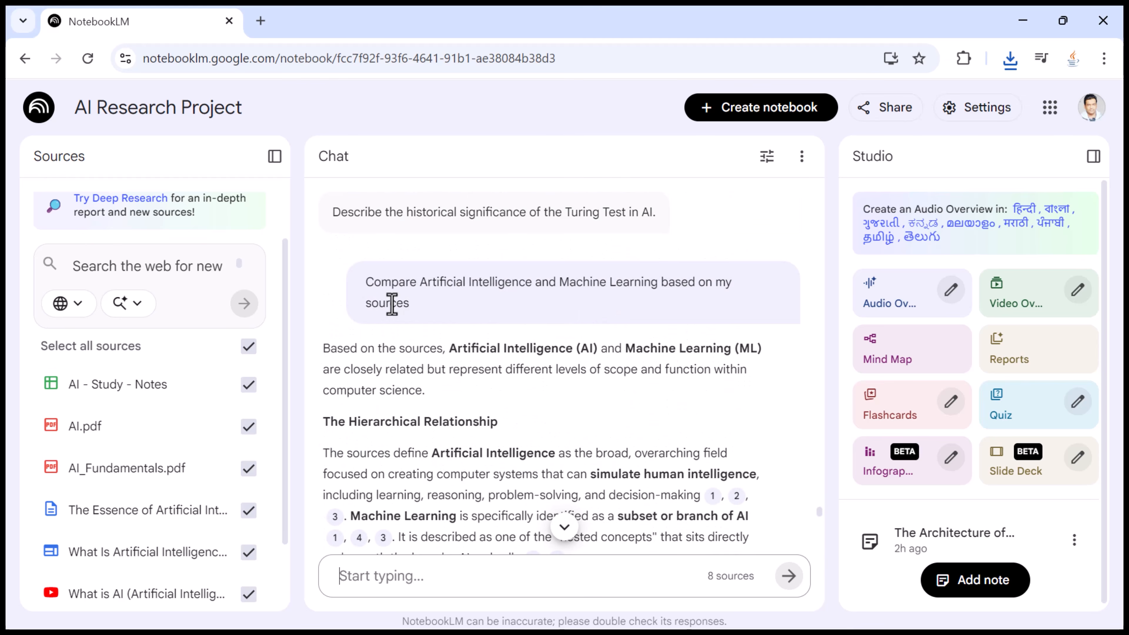
scroll(515, 342, down, 15)
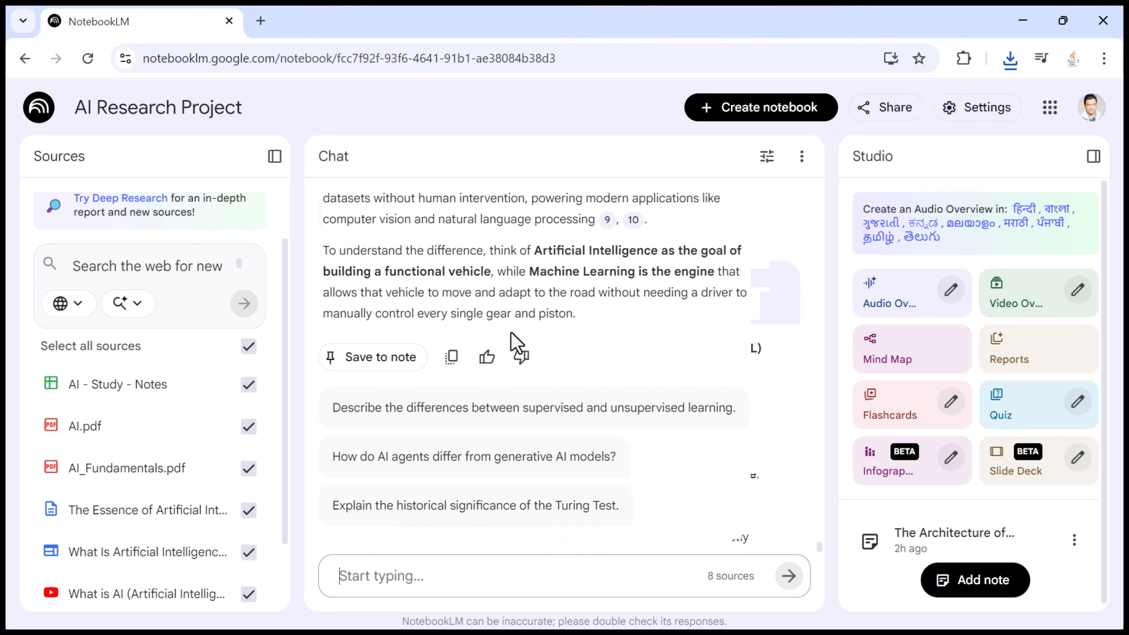
Ask the follow-up "Can you simplify this for a beginner?" and save the answer as a note
click(424, 572)
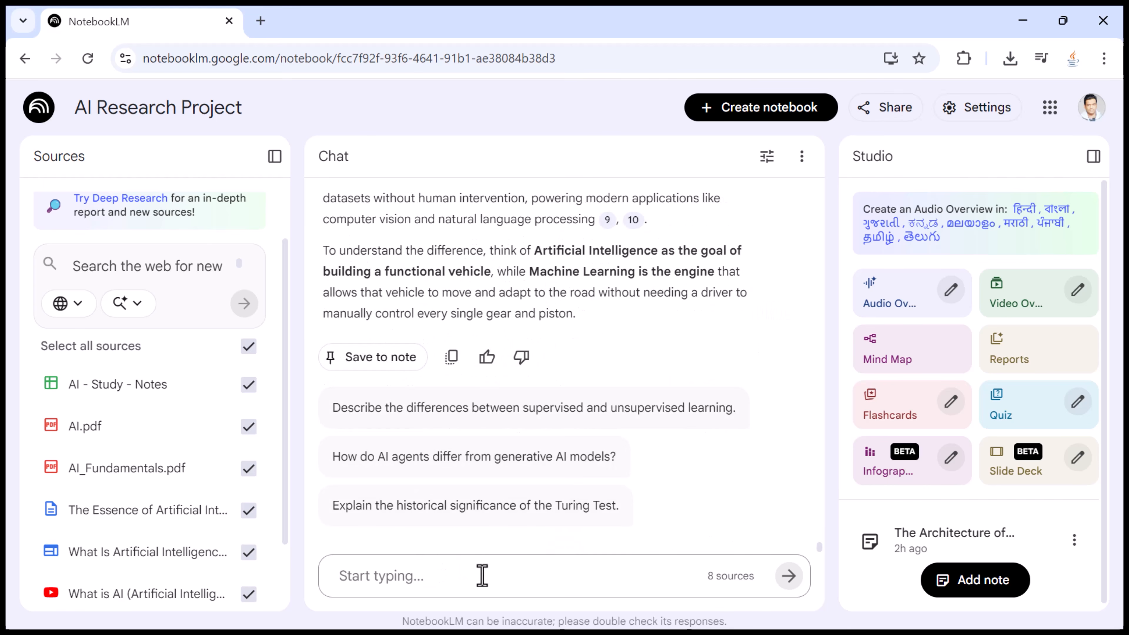
text(Can you simplify this for a beginner?)
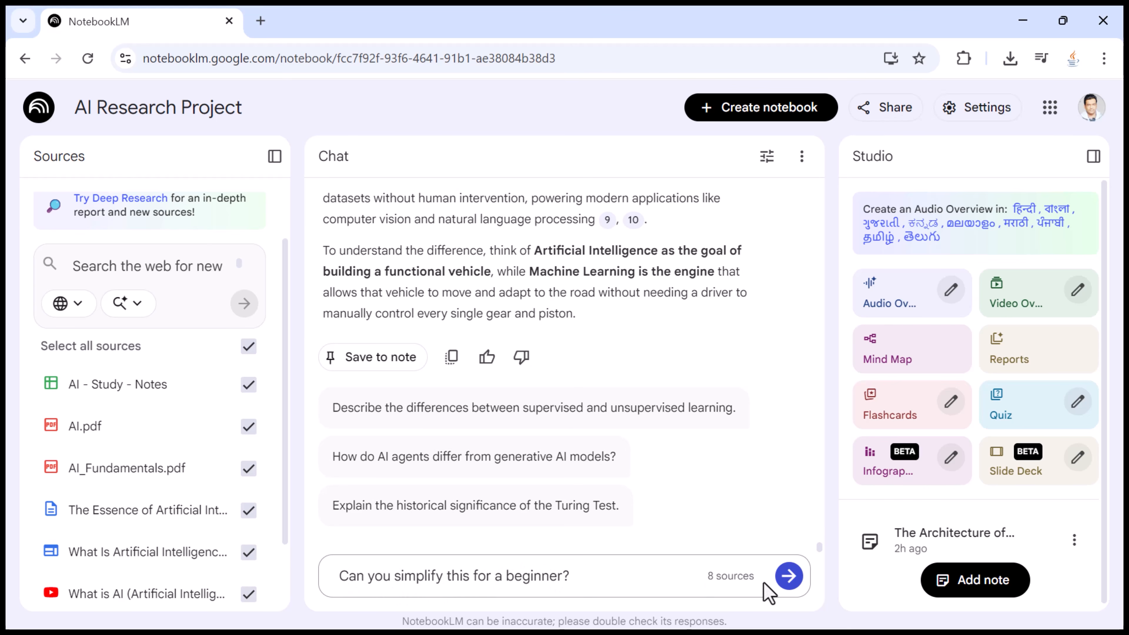
click(788, 576)
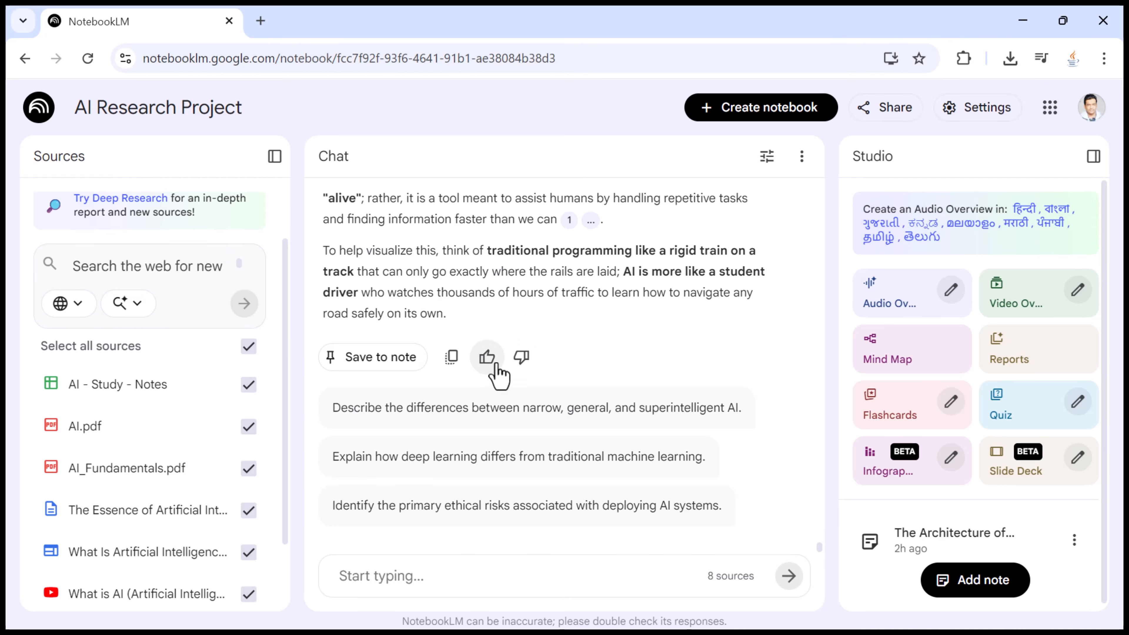
click(385, 360)
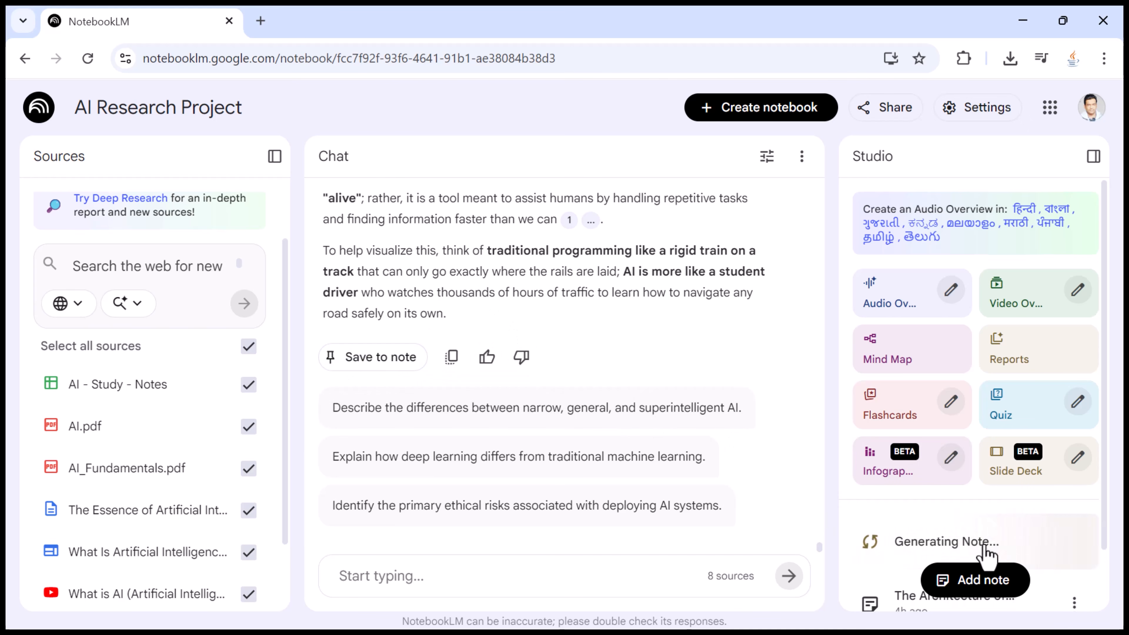
scroll(978, 540, down, 2)
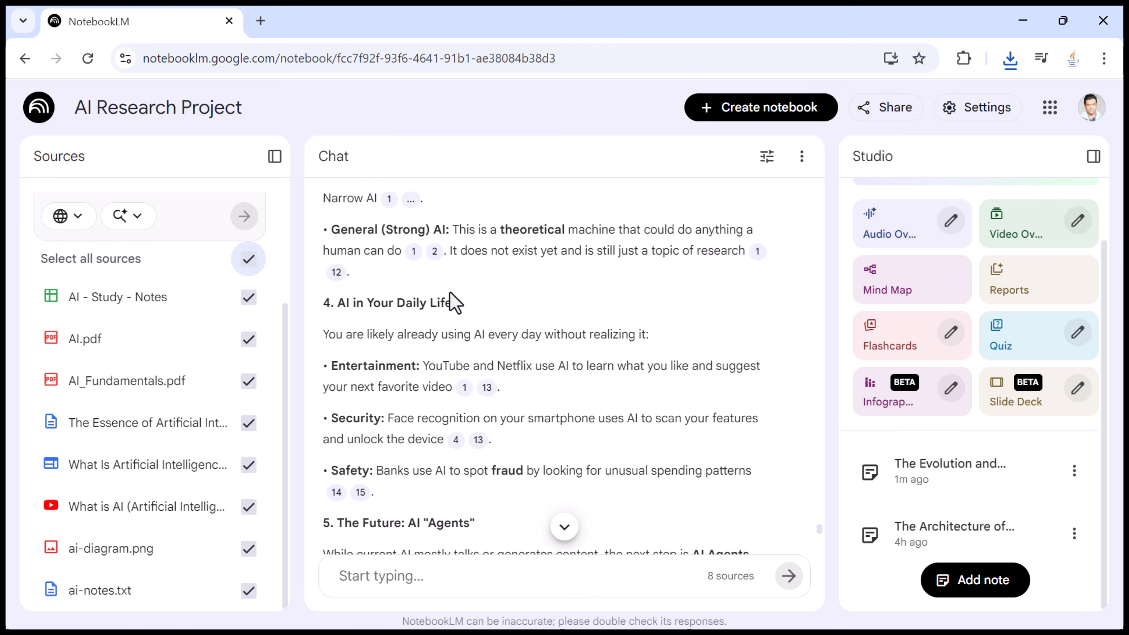
Review the beginner-friendly AI explanation and the earlier comparison of Artificial Intelligence and Machine Learning in the chat
scroll(453, 304, up, 15)
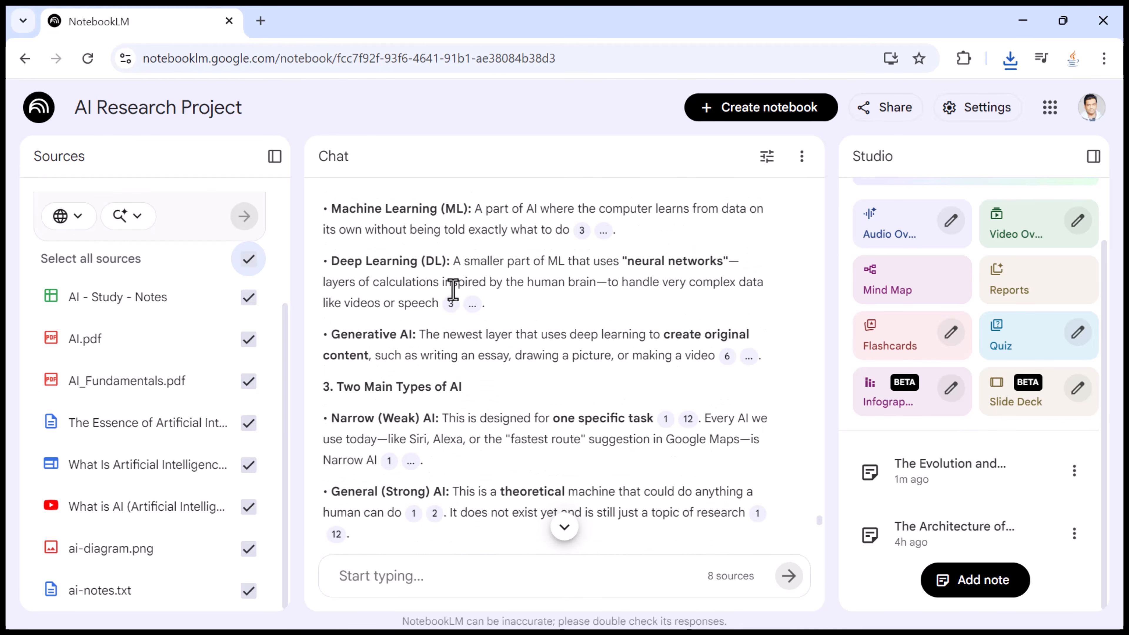
scroll(460, 296, up, 10)
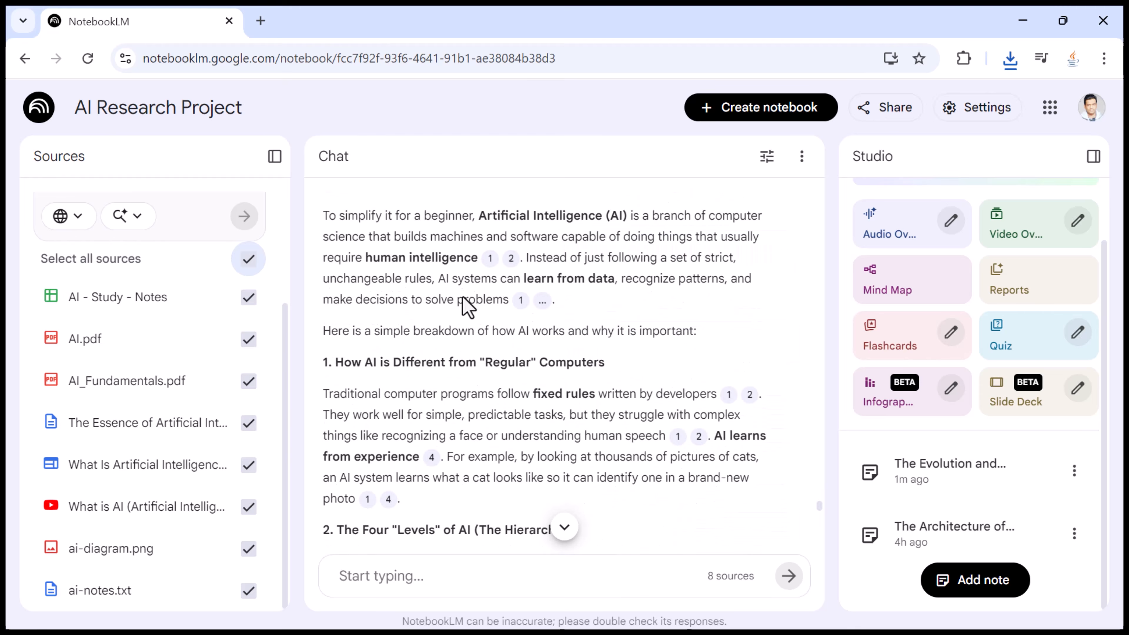
scroll(462, 297, up, 15)
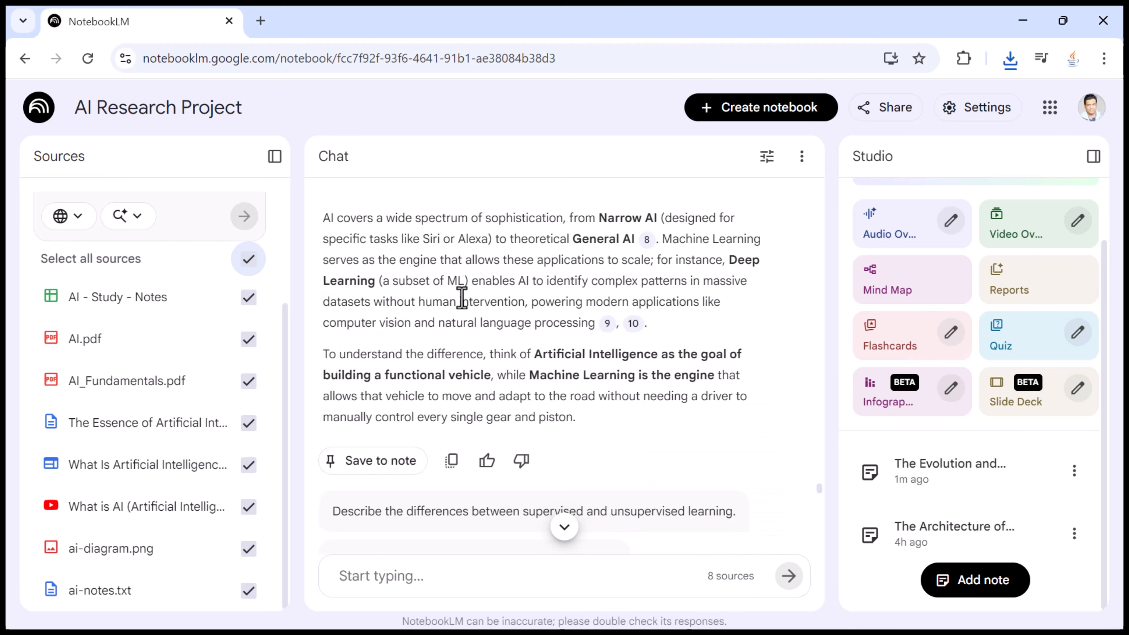
scroll(464, 302, up, 10)
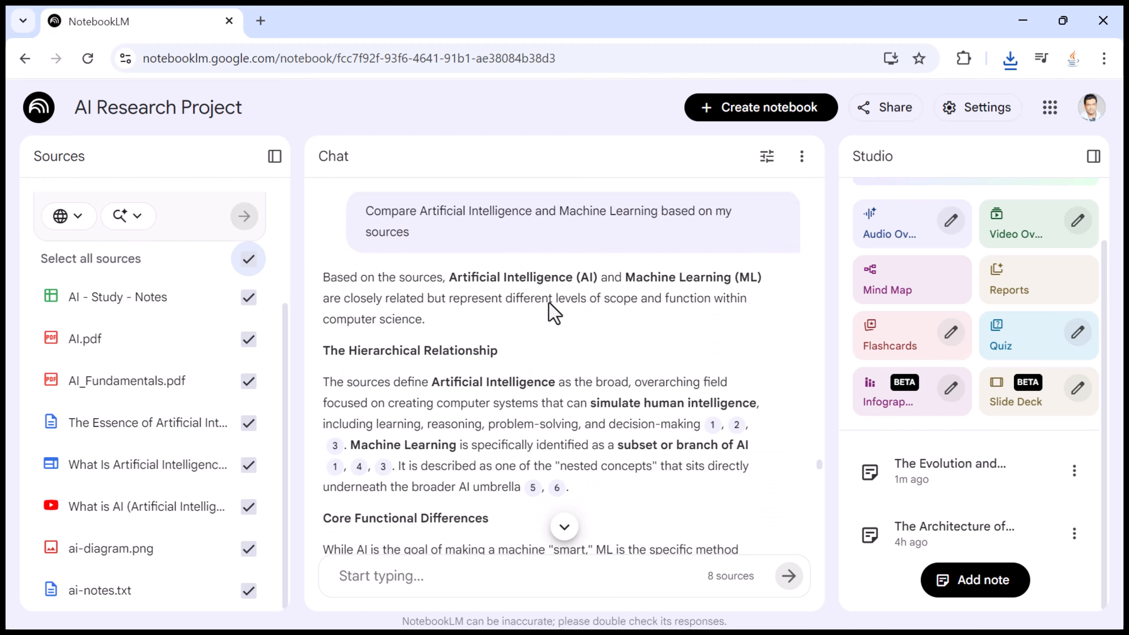
drag(366, 297, 448, 343)
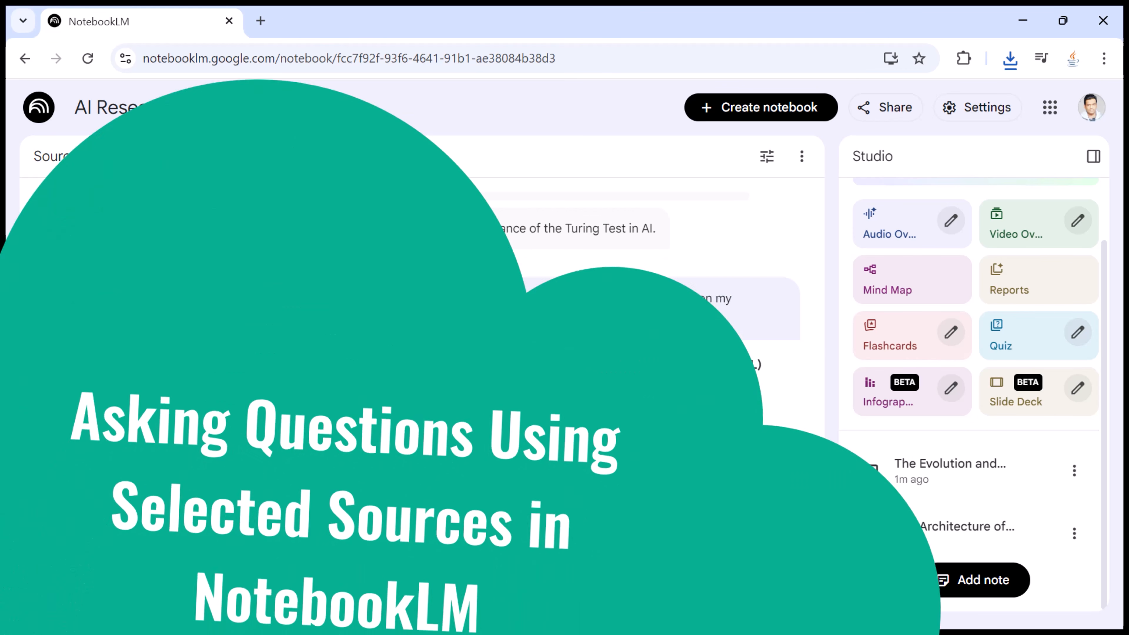
scroll(466, 345, down, 10)
scroll(467, 346, down, 12)
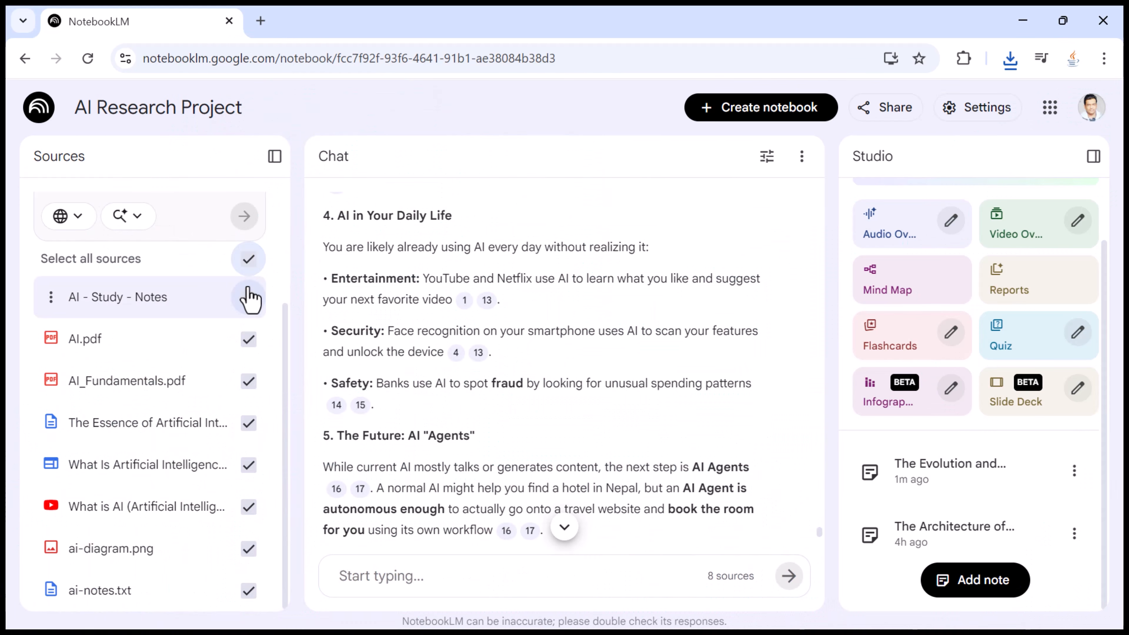
Toggle individual sources in and out of the chat selection, and reselect all sources
click(248, 259)
click(249, 297)
click(248, 339)
click(248, 381)
click(245, 425)
click(248, 465)
click(248, 507)
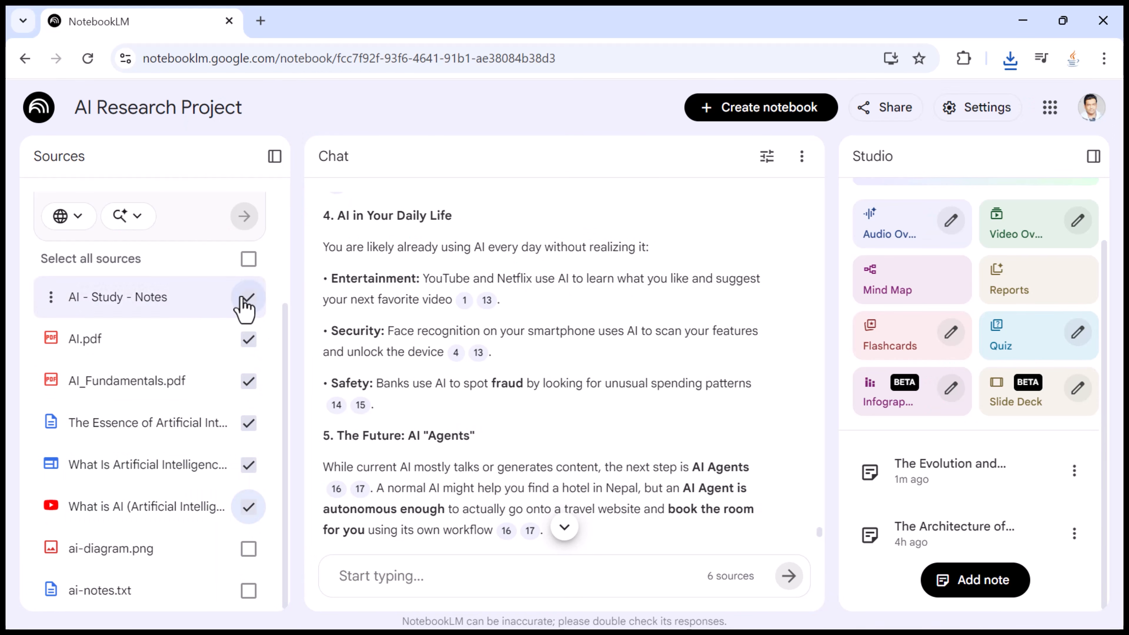
click(247, 262)
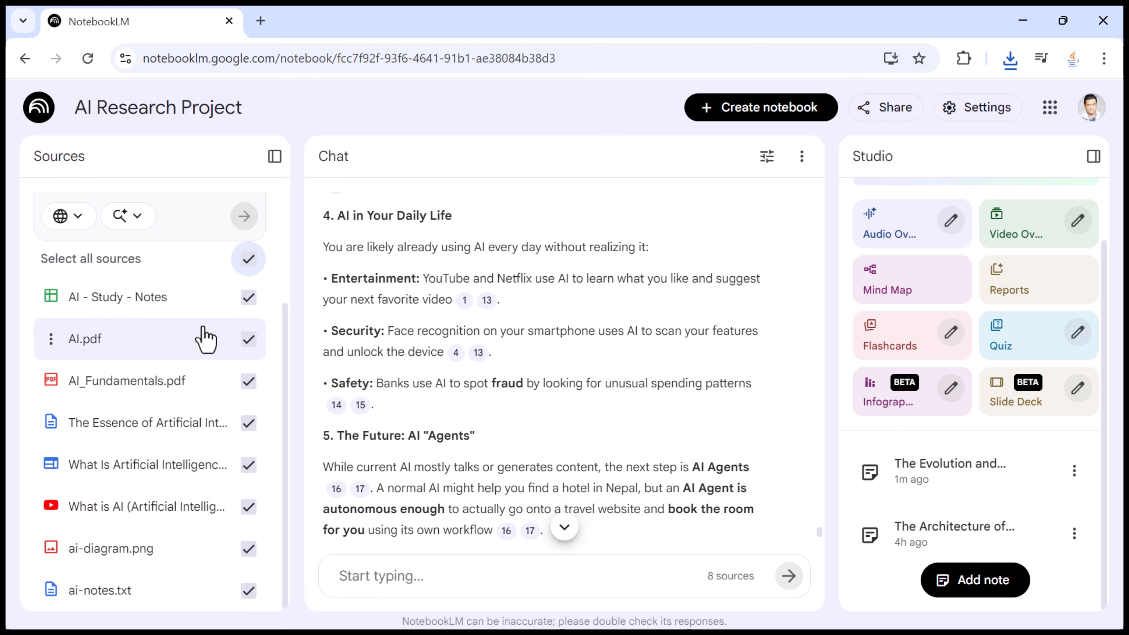
scroll(559, 313, up, 5)
click(117, 108)
drag(90, 112, 244, 106)
click(323, 118)
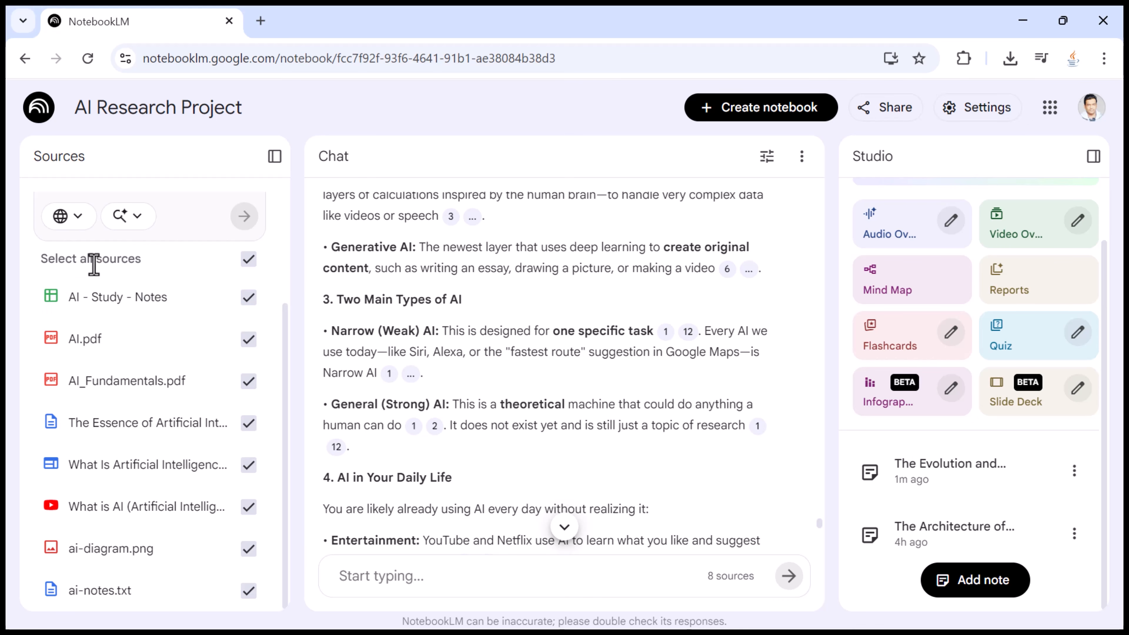
Exclude AI - Study - Notes, AI.pdf and AI_Fundamentals.pdf from the chat's sources, and include all three again
click(247, 297)
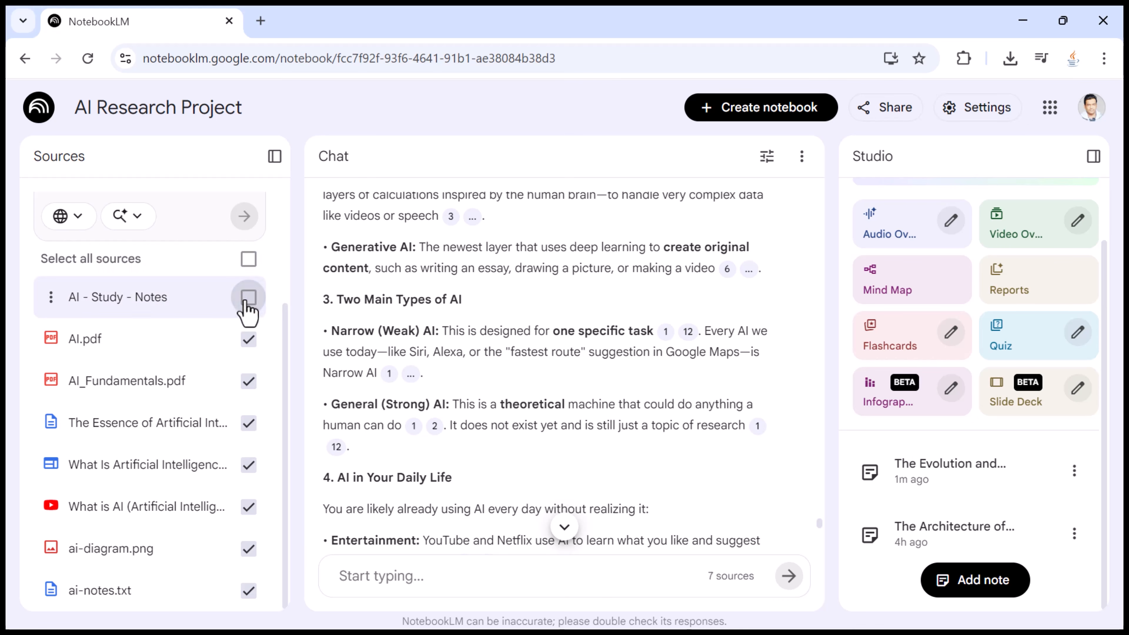
click(248, 340)
click(250, 382)
click(250, 382)
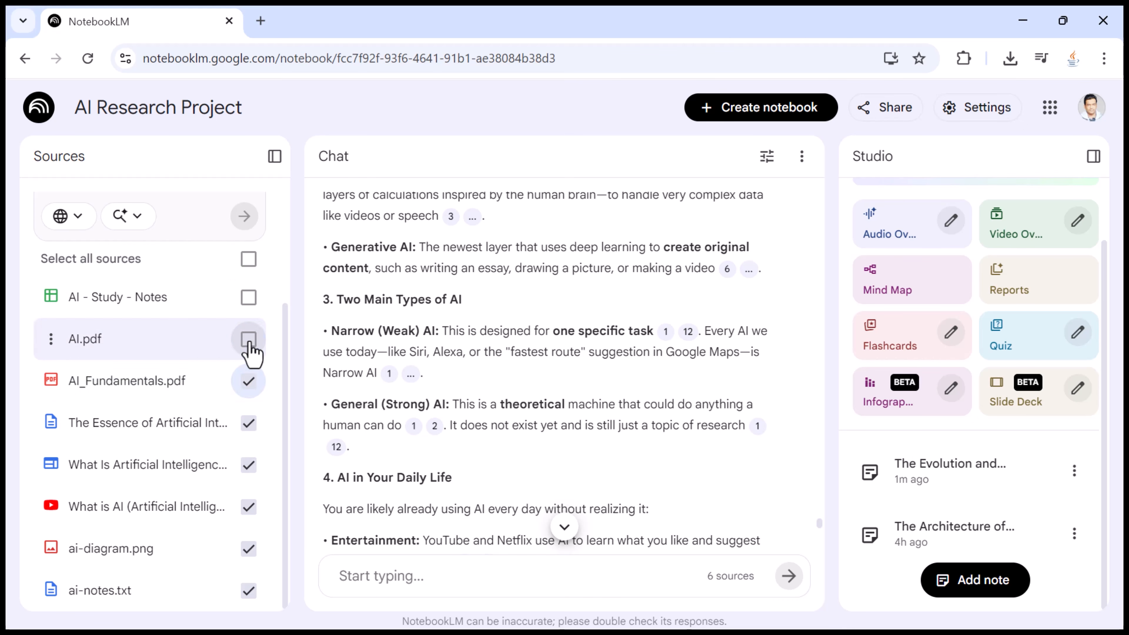
click(249, 383)
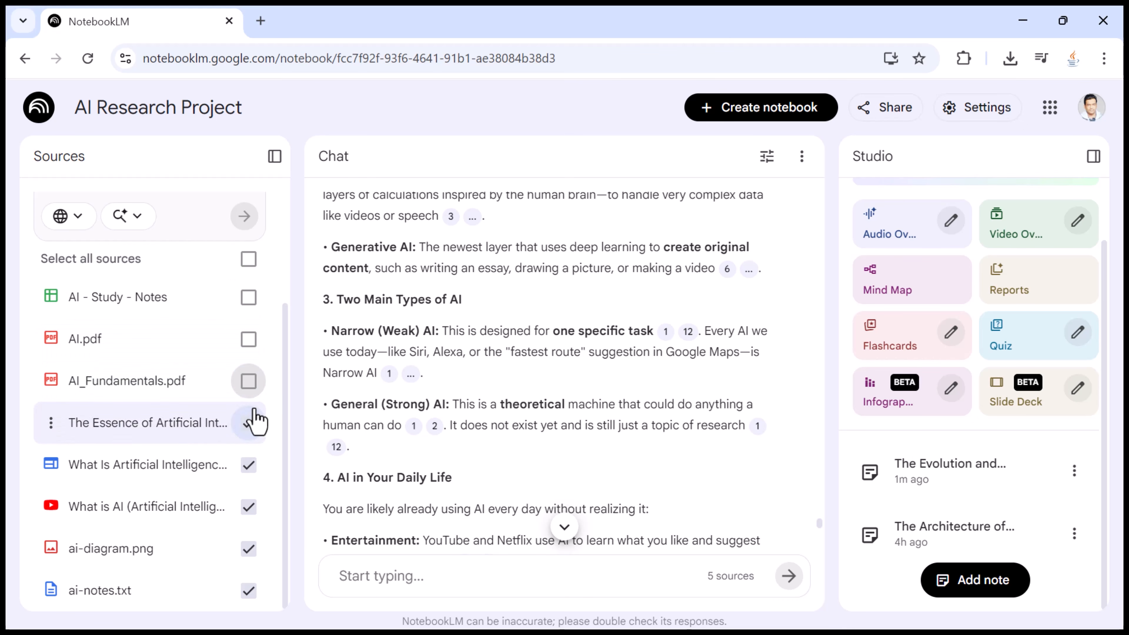
click(249, 382)
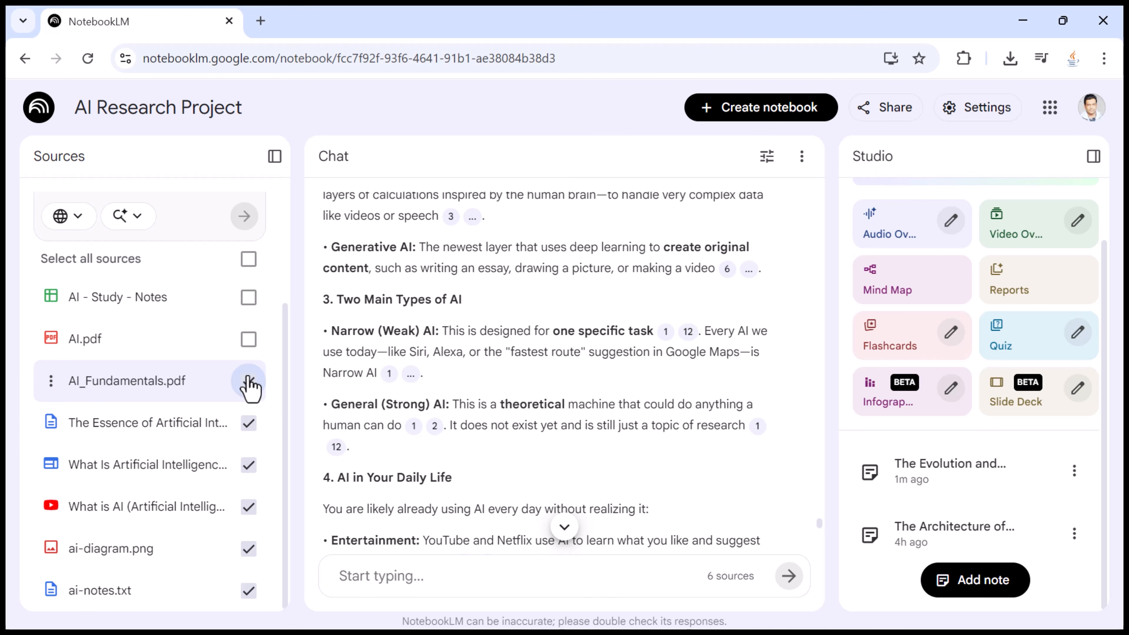
click(249, 339)
click(249, 296)
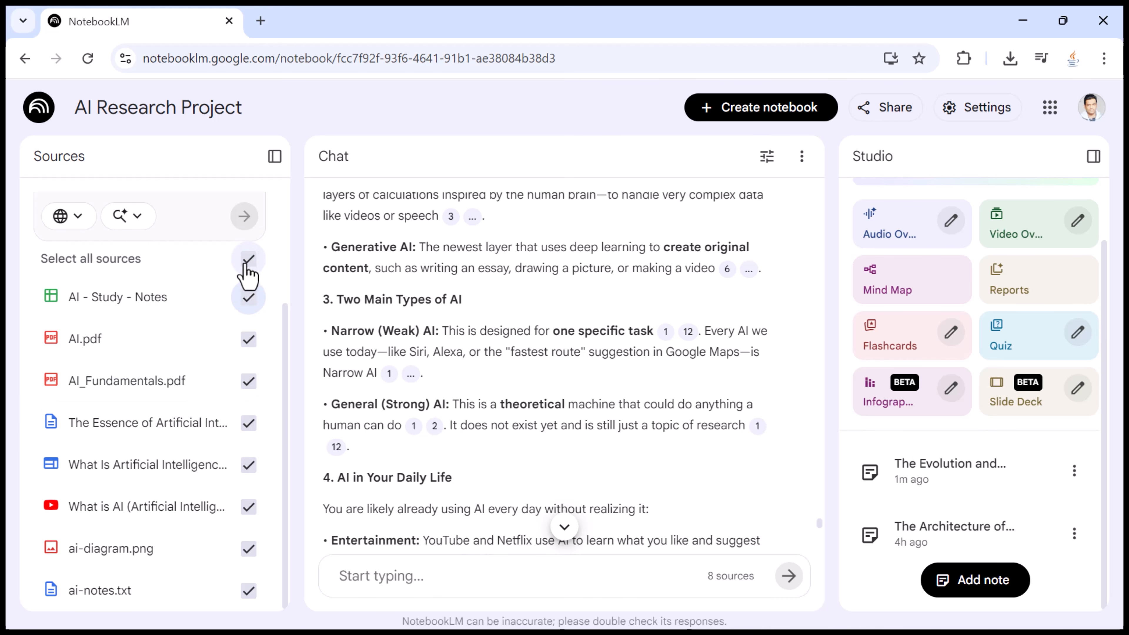
Restrict the chat to AI_Fundamentals.pdf and AI - Study - Notes, and check the selected source count
click(252, 260)
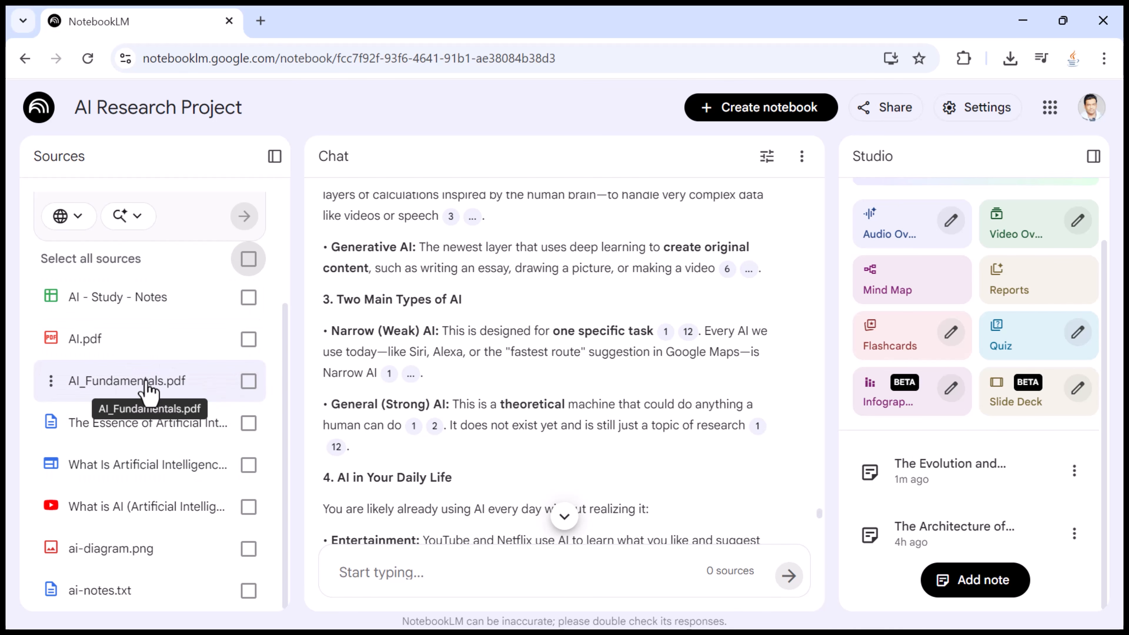
click(247, 381)
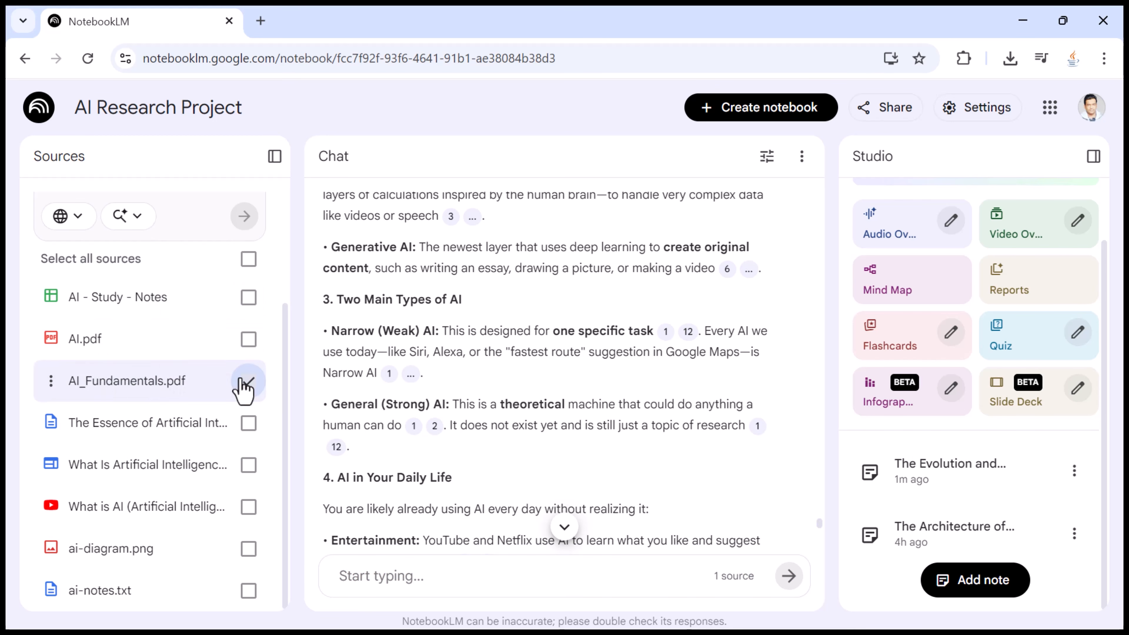
click(246, 298)
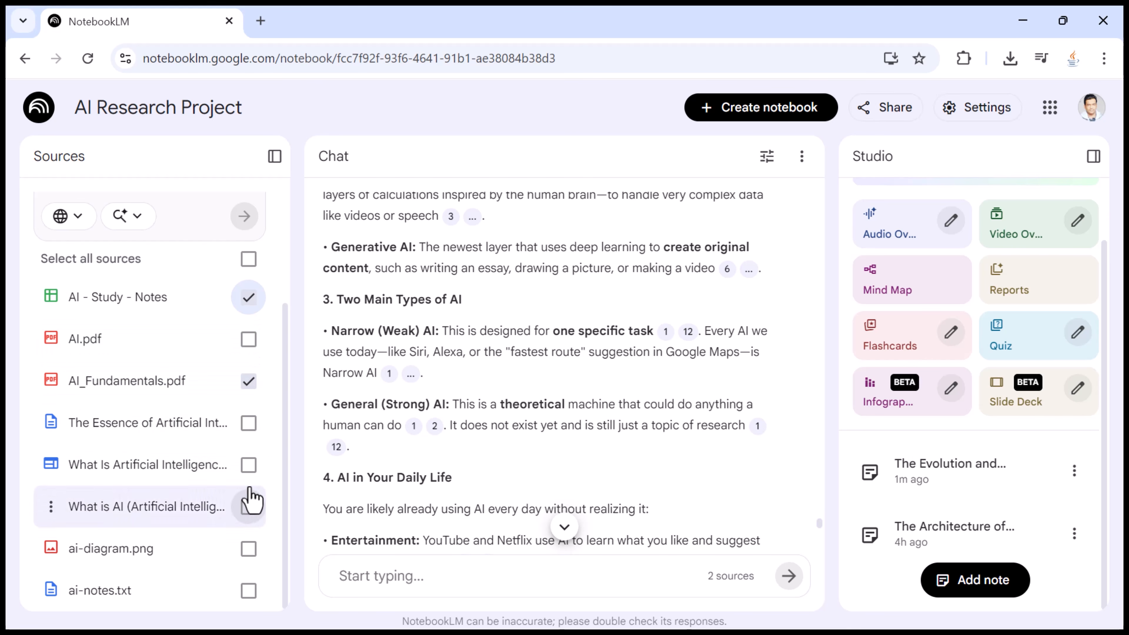
click(375, 575)
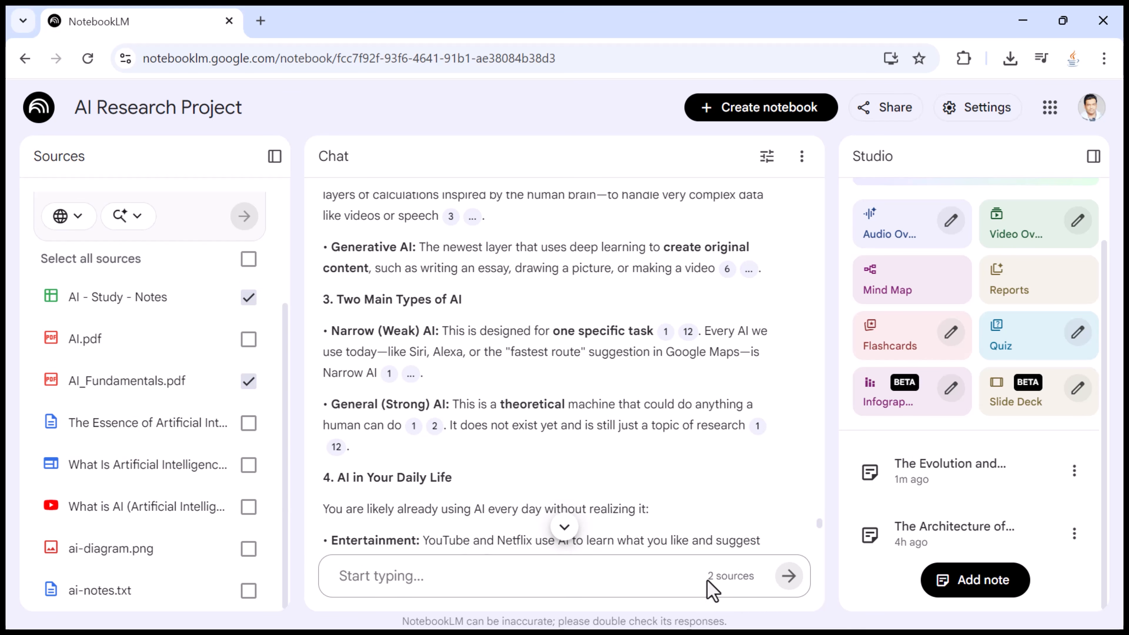
drag(753, 577, 708, 578)
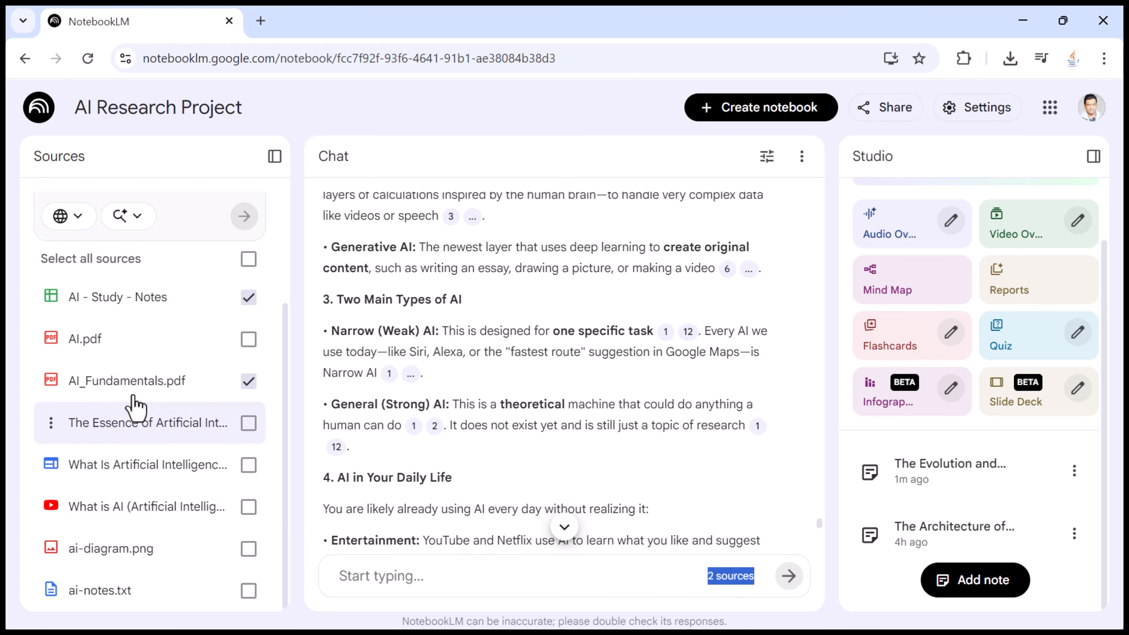
click(693, 580)
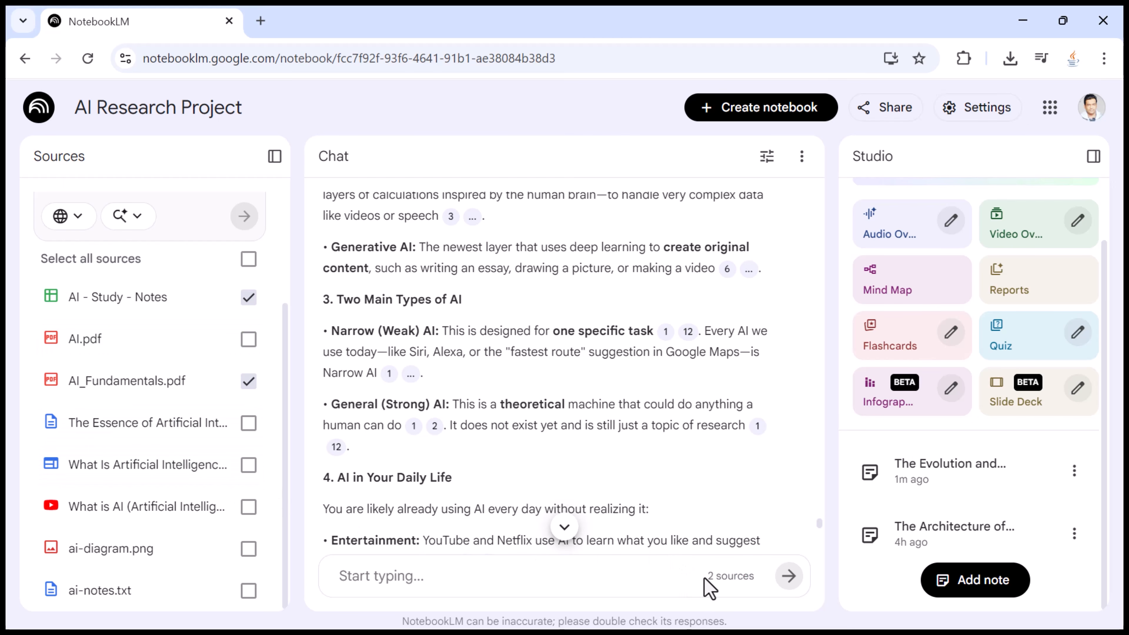
drag(705, 578, 750, 581)
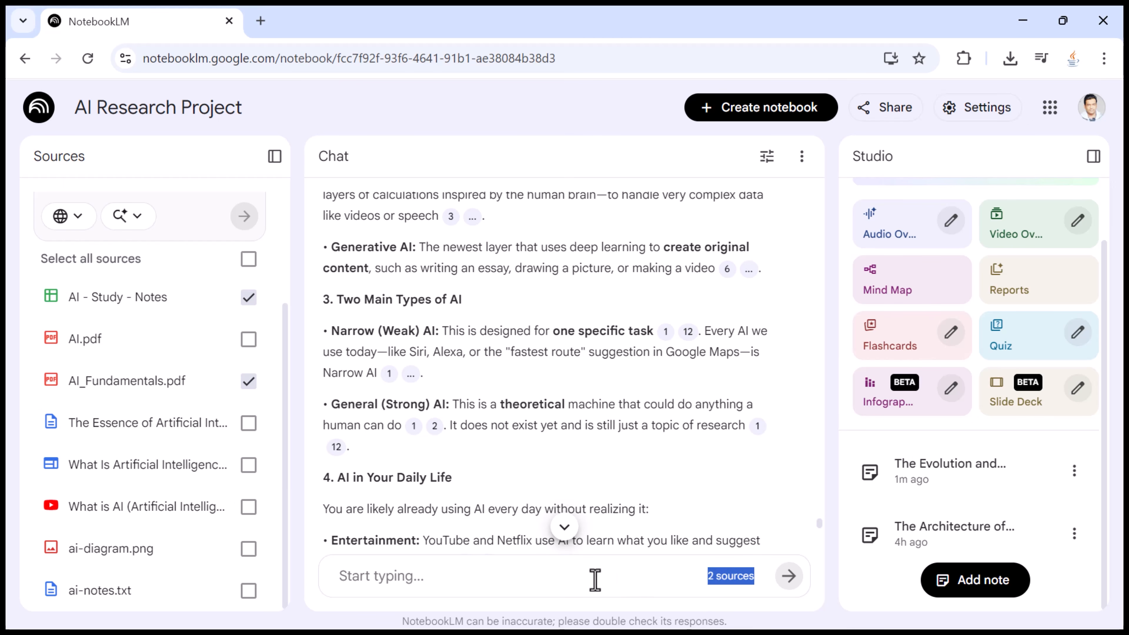
click(584, 577)
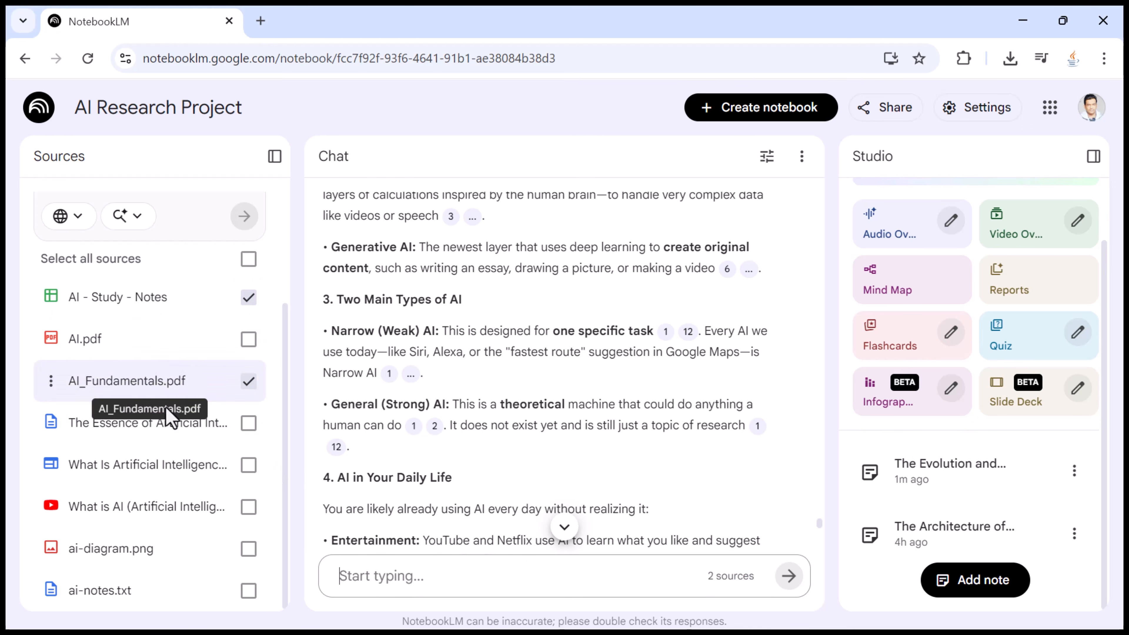
Ask the chat "Explain Artificial Intelligence in simple terms" using the two selected sources
click(446, 576)
text(Explain Artificial Intelligence in simple terms)
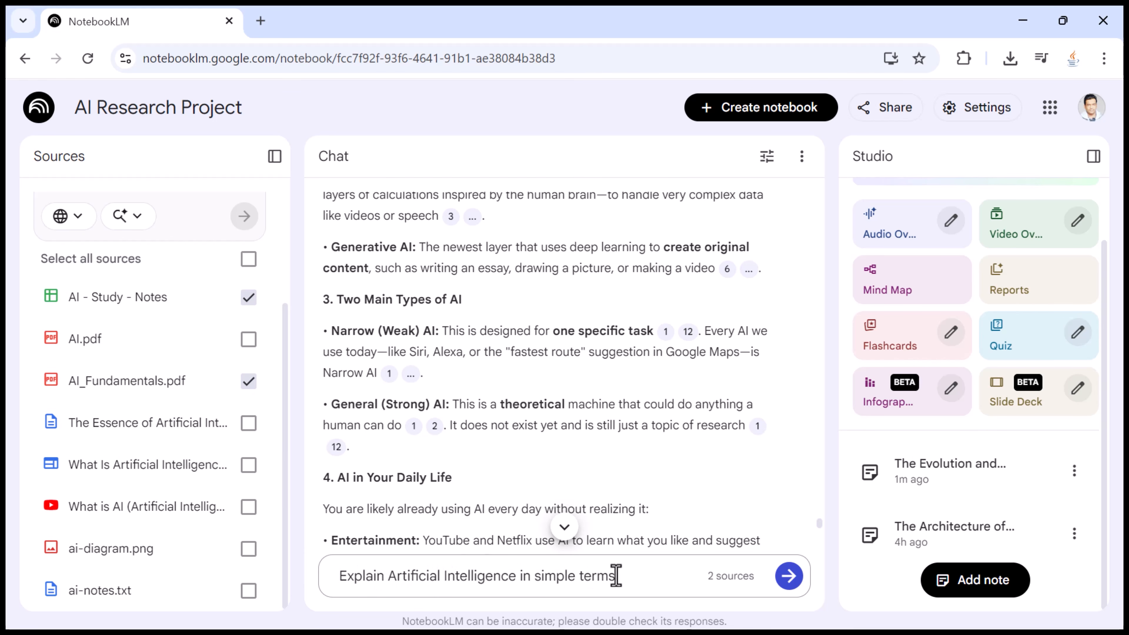
click(789, 576)
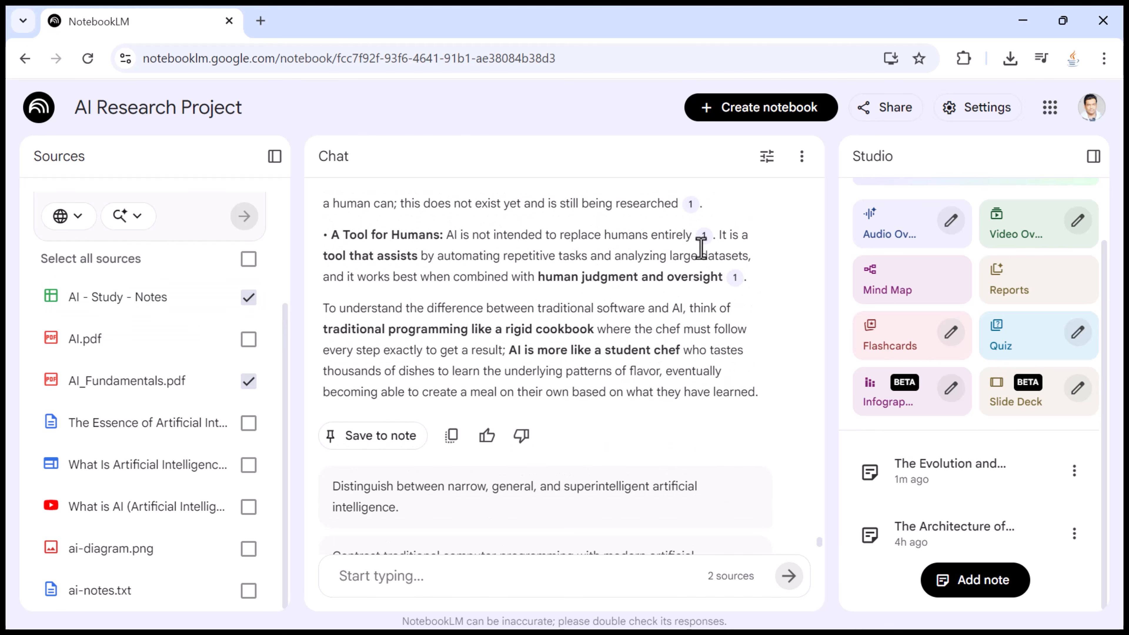
Review the answer and preview its numbered citations to see which selected source each one comes from
mouse_move(702, 240)
scroll(550, 308, up, 4)
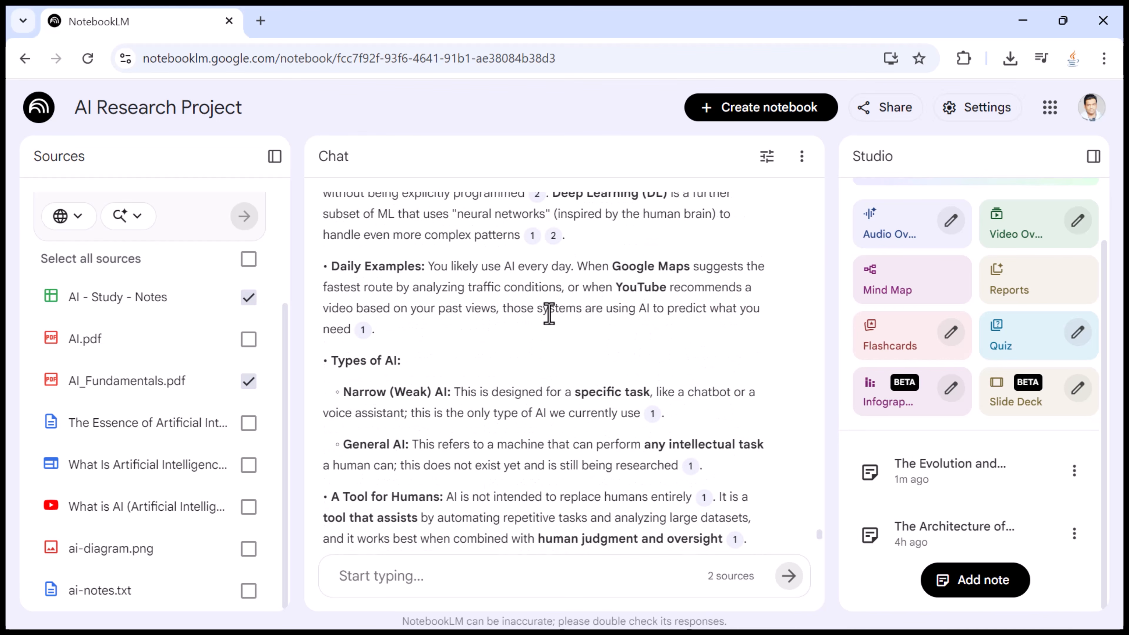
mouse_move(555, 240)
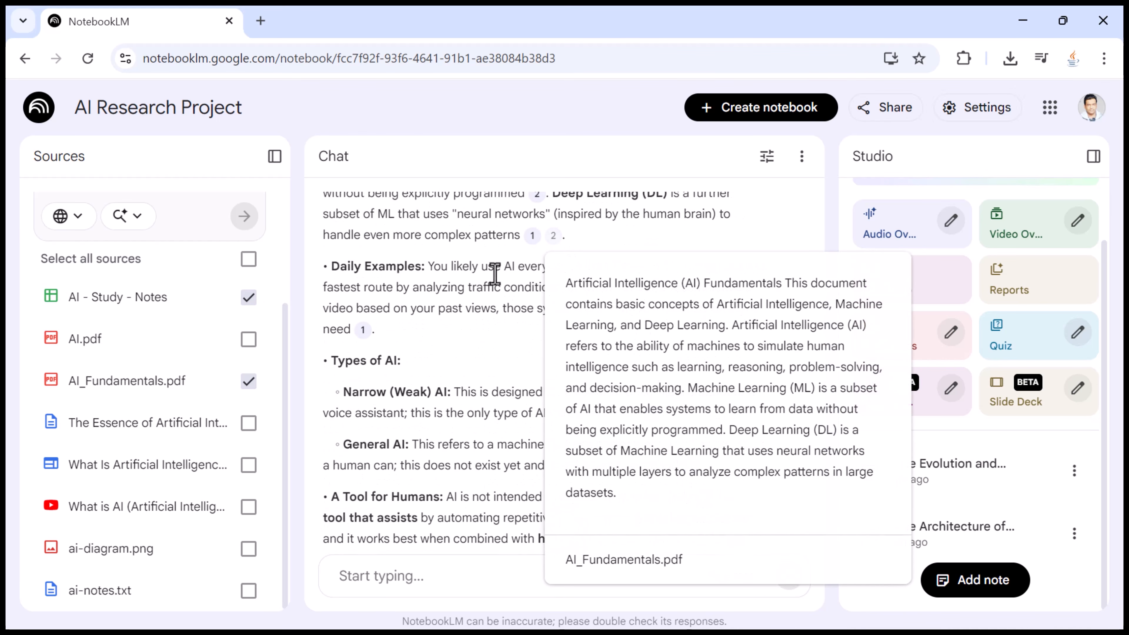
scroll(479, 297, up, 3)
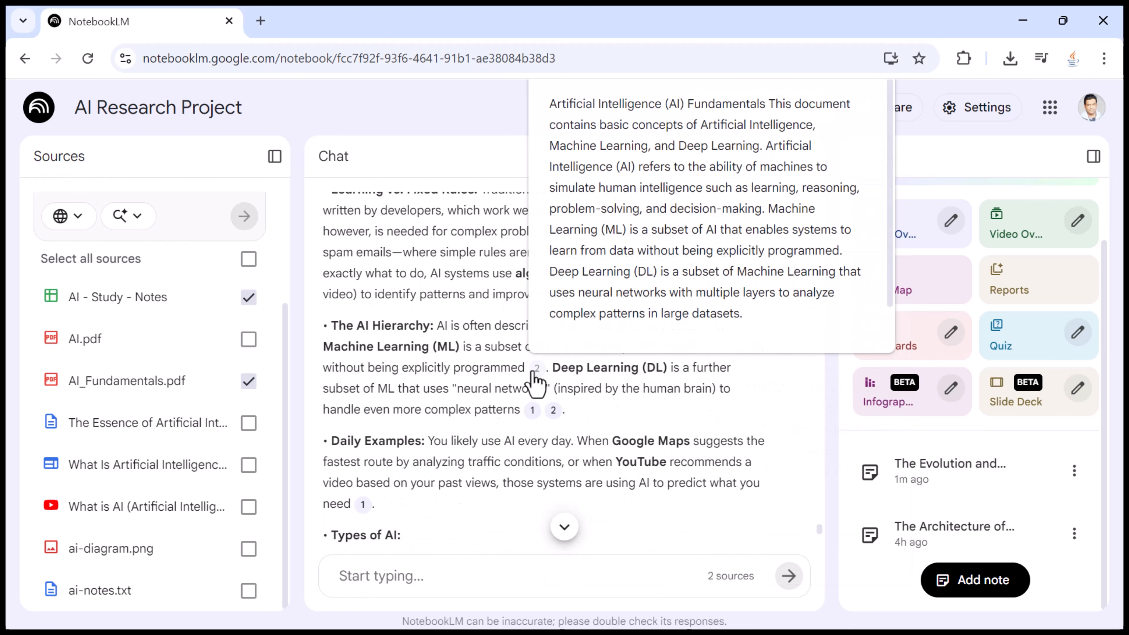
mouse_move(532, 410)
scroll(422, 372, up, 6)
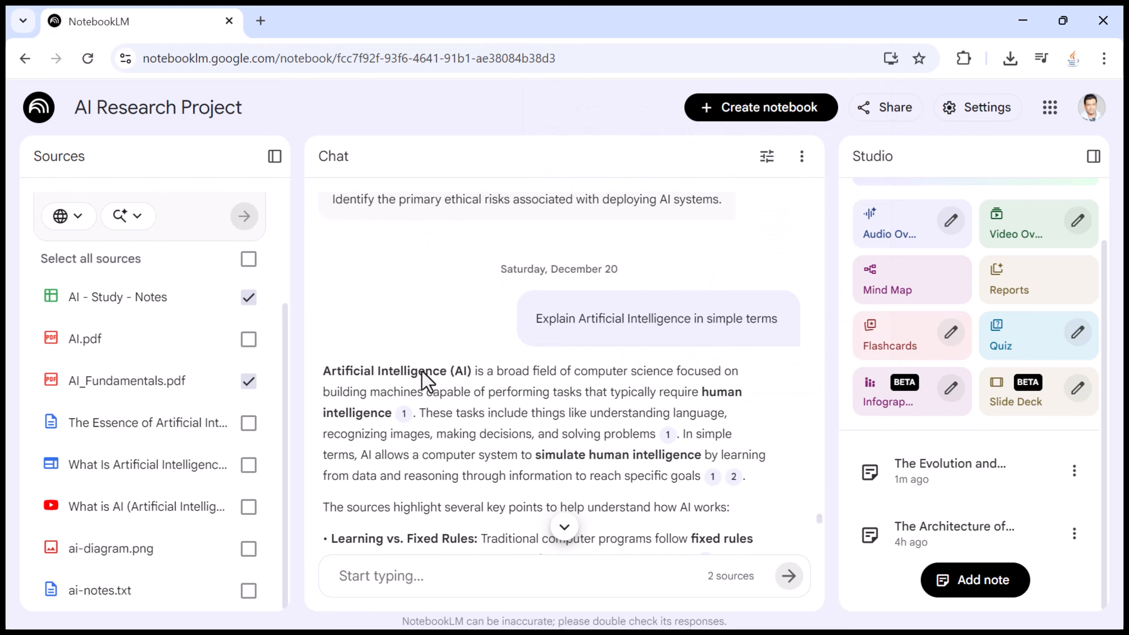
scroll(458, 371, down, 2)
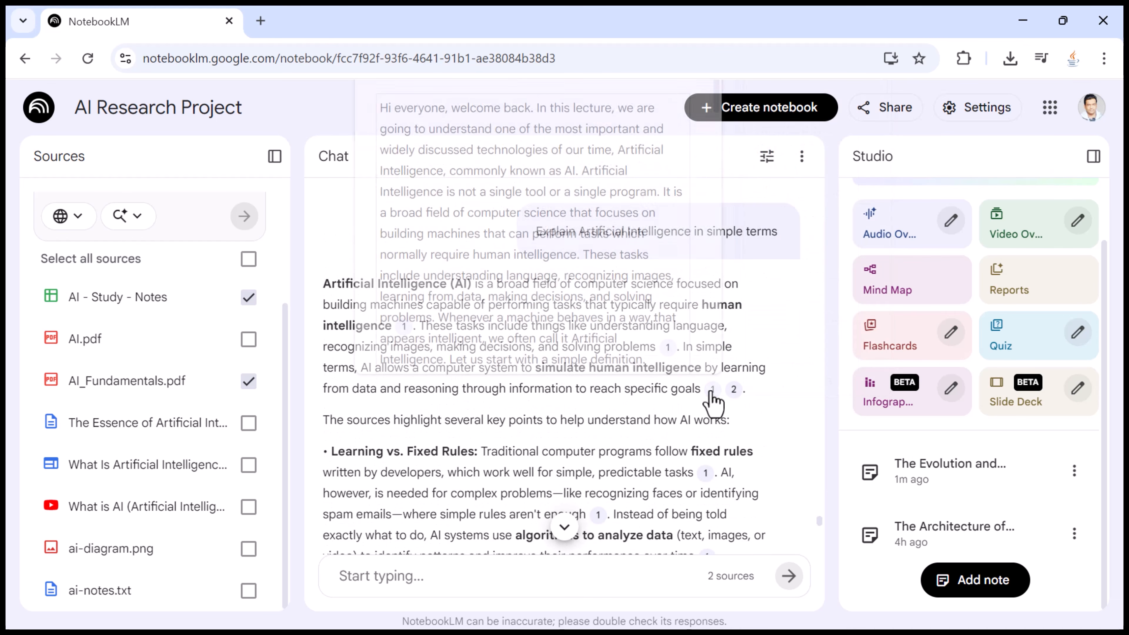
Clear the source selection, keep only the YouTube video "What is AI" selected, and check the source count
click(249, 259)
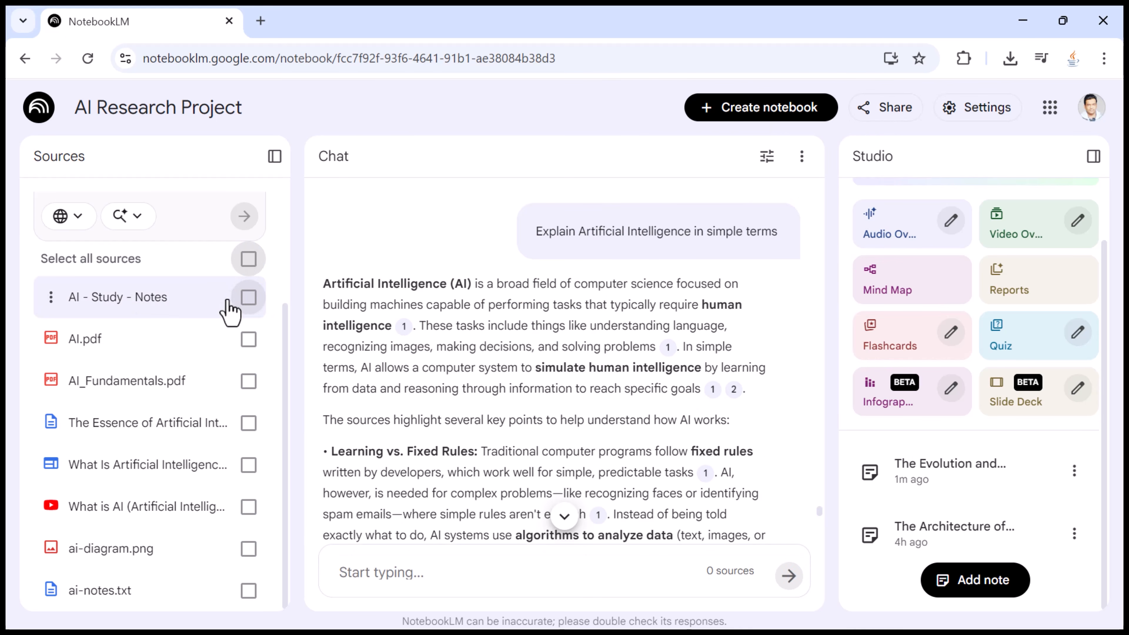
click(249, 260)
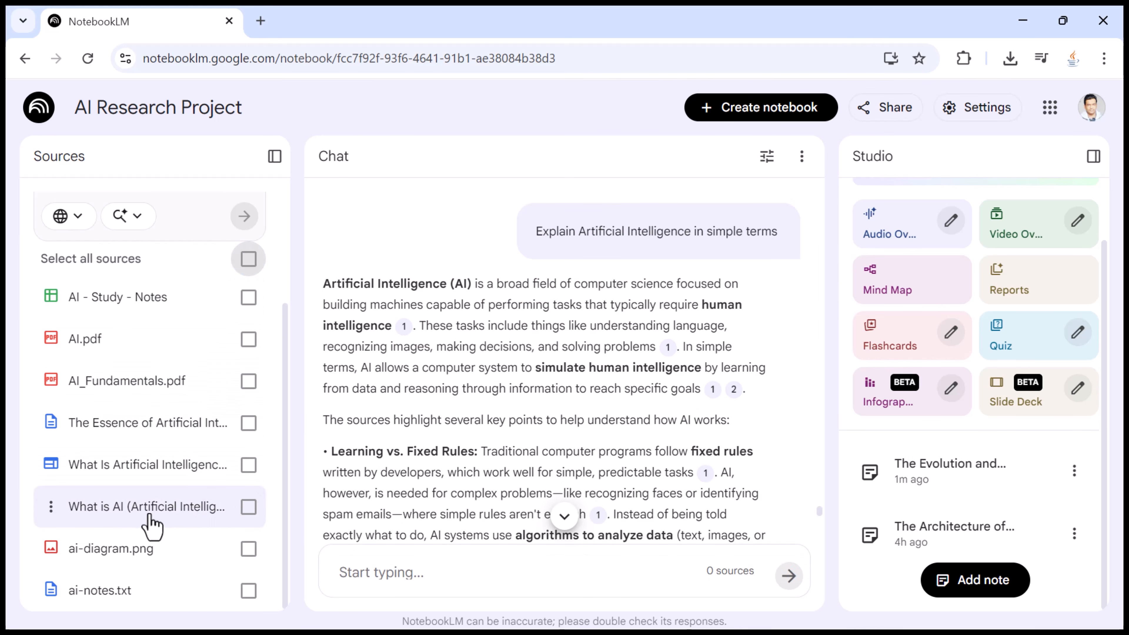
click(250, 509)
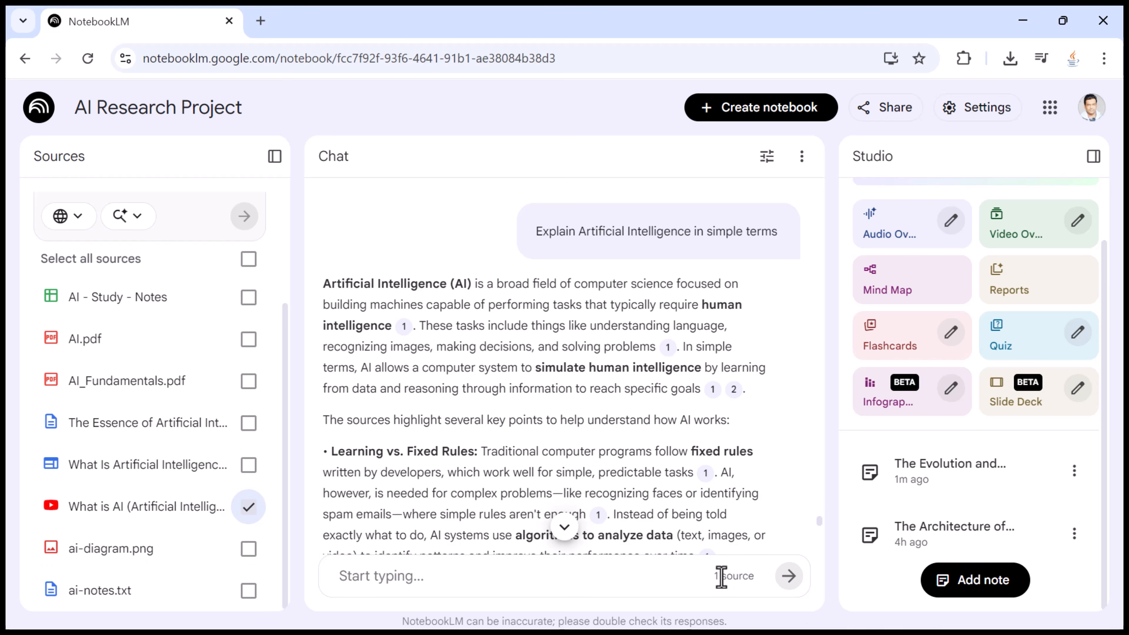
mouse_move(712, 576)
mouse_down()
mouse_move(753, 577)
mouse_move(730, 578)
mouse_up()
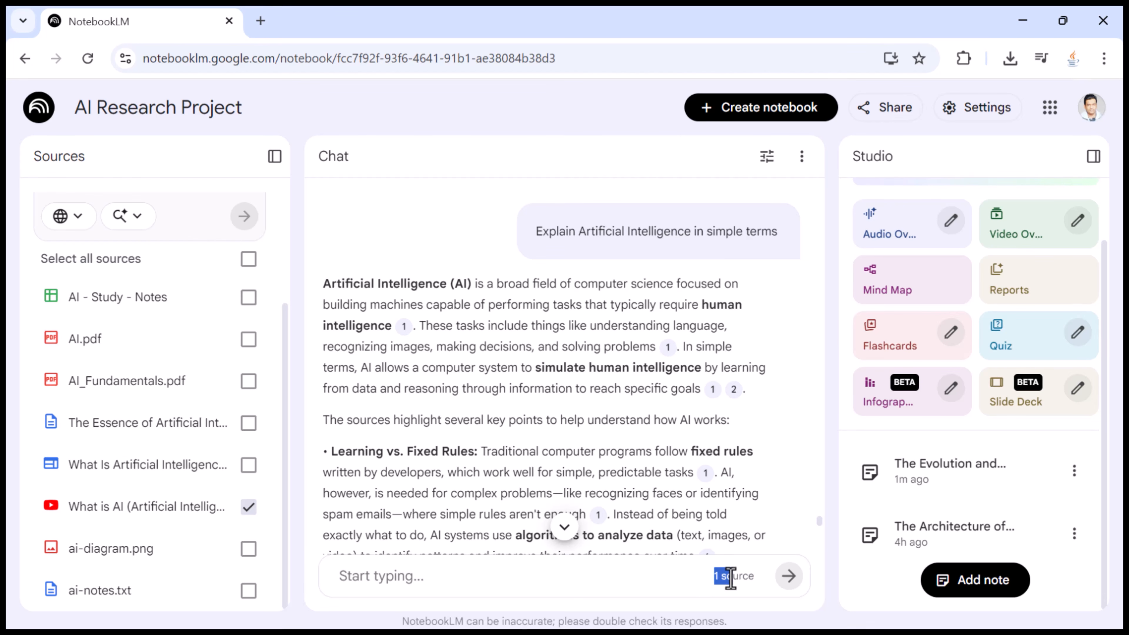
Ask the chat "What examples of AI are explained in this video?" using only the selected YouTube video, and read through the answer
click(450, 575)
scroll(572, 397, down, 5)
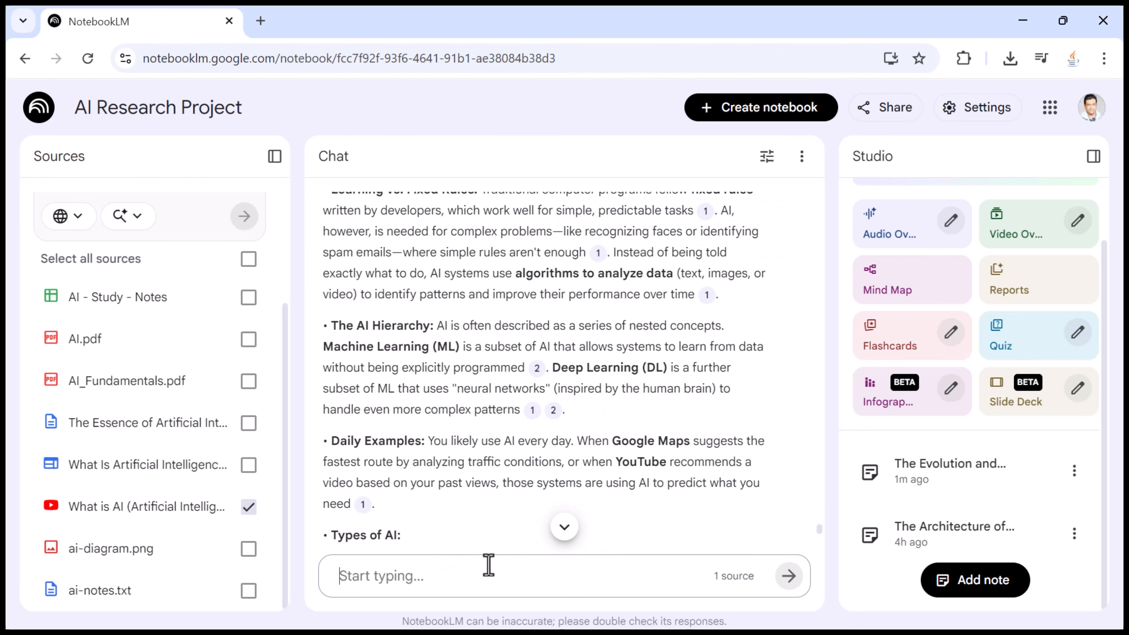
text(What examples of AI are explained in this video?)
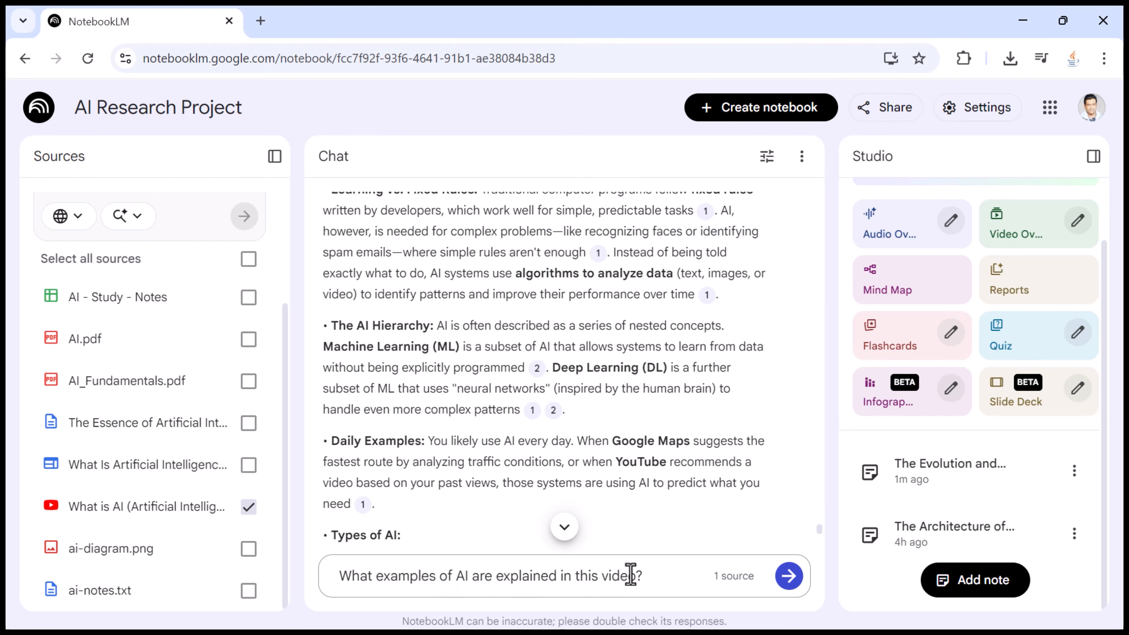
click(789, 574)
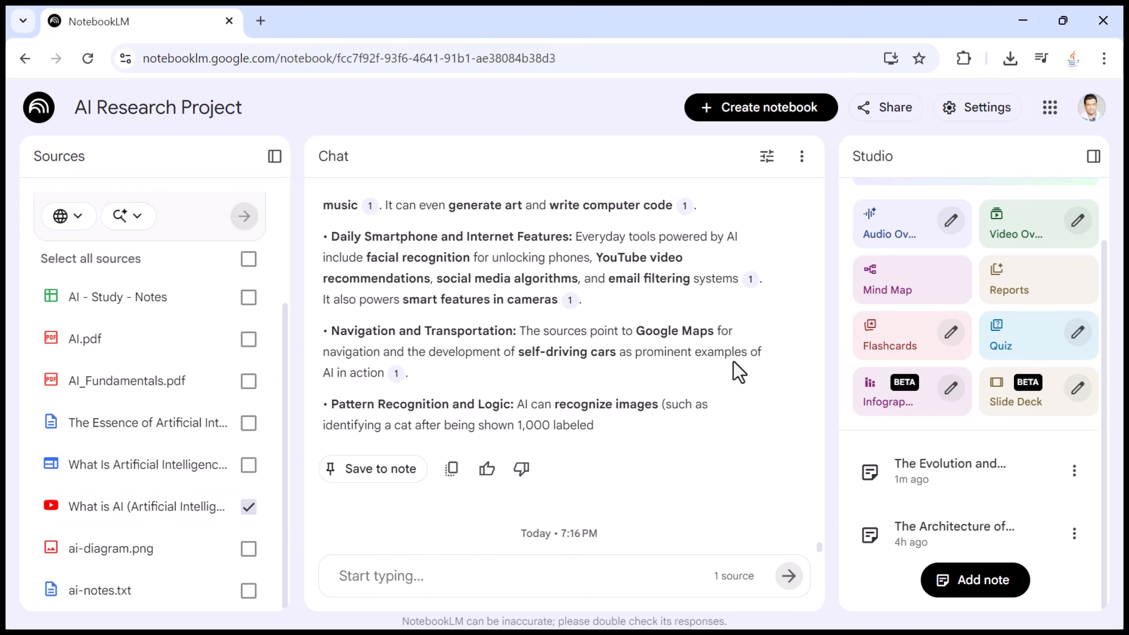
scroll(633, 378, up, 10)
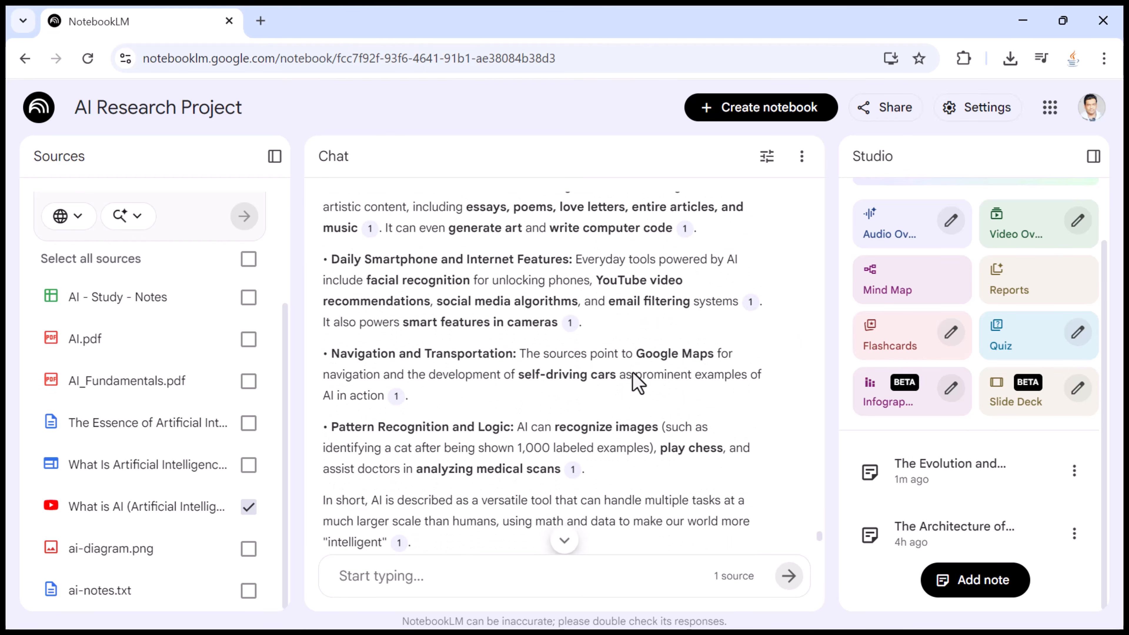
scroll(577, 364, up, 2)
scroll(407, 343, down, 8)
Clear the source selection, then select only AI_Fundamentals.pdf, the IBM page "What Is Artificial Intelligence (AI)?" and AI - Study - Notes
click(248, 261)
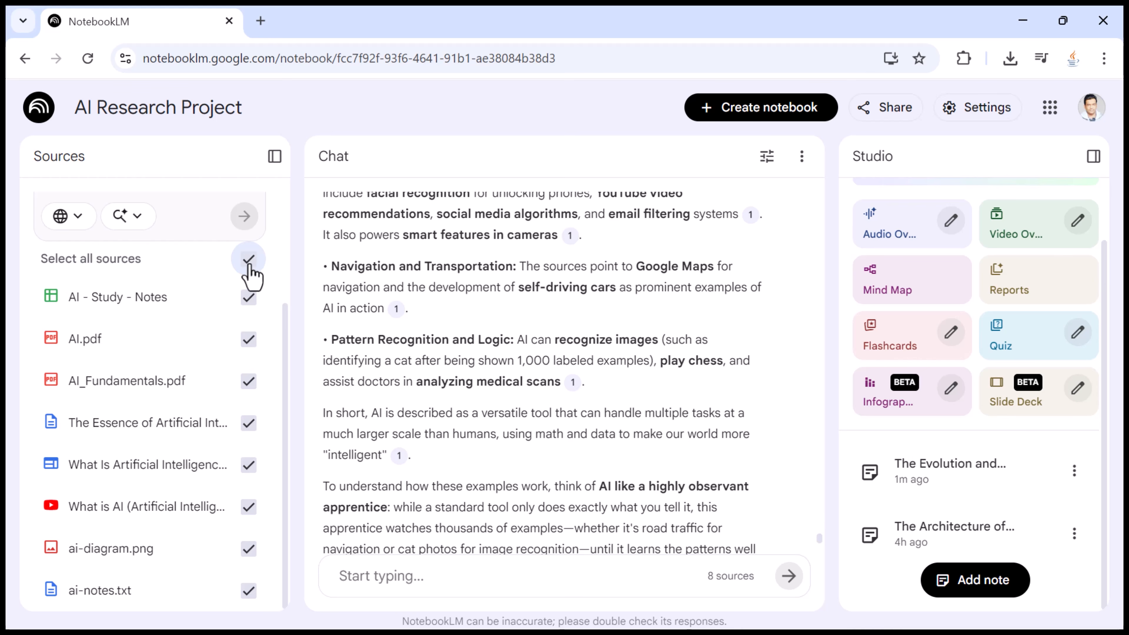
click(249, 260)
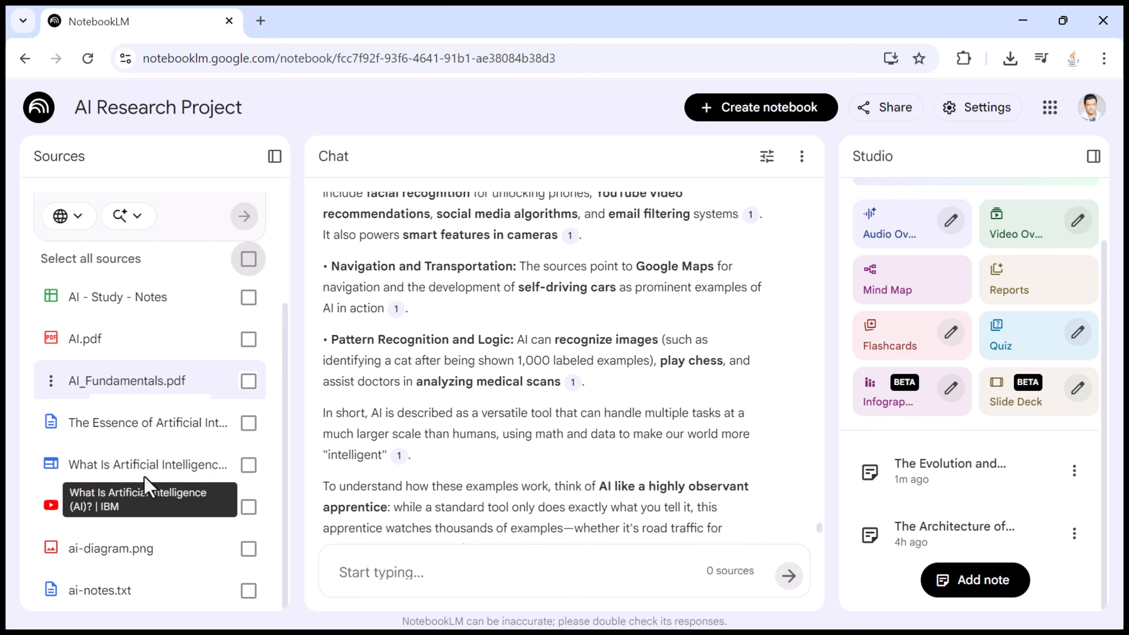
click(248, 381)
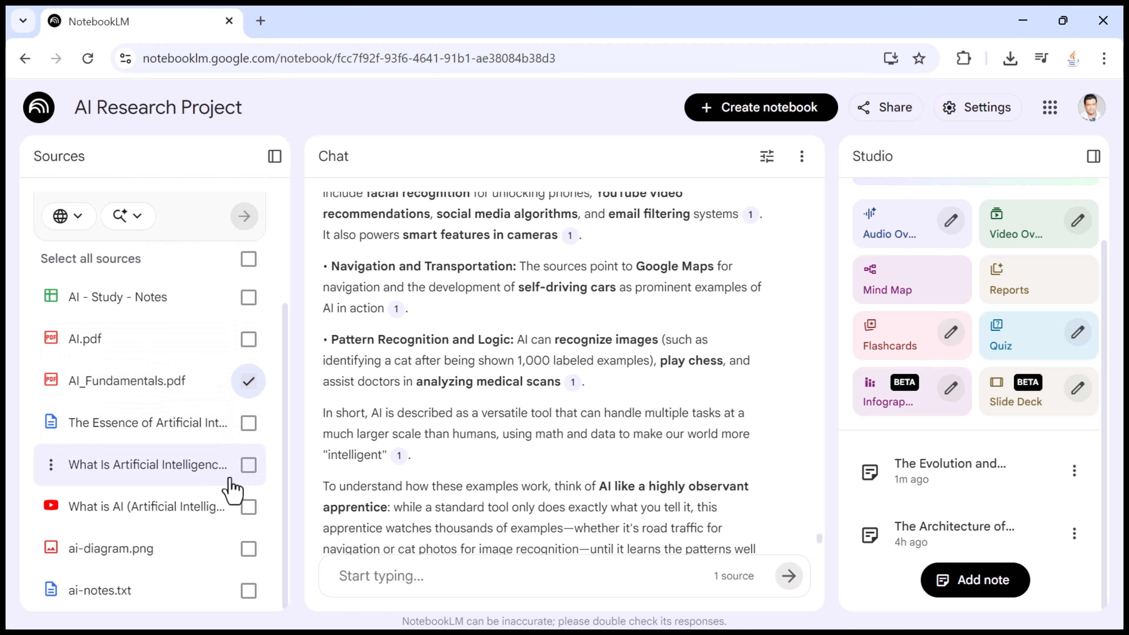
click(248, 465)
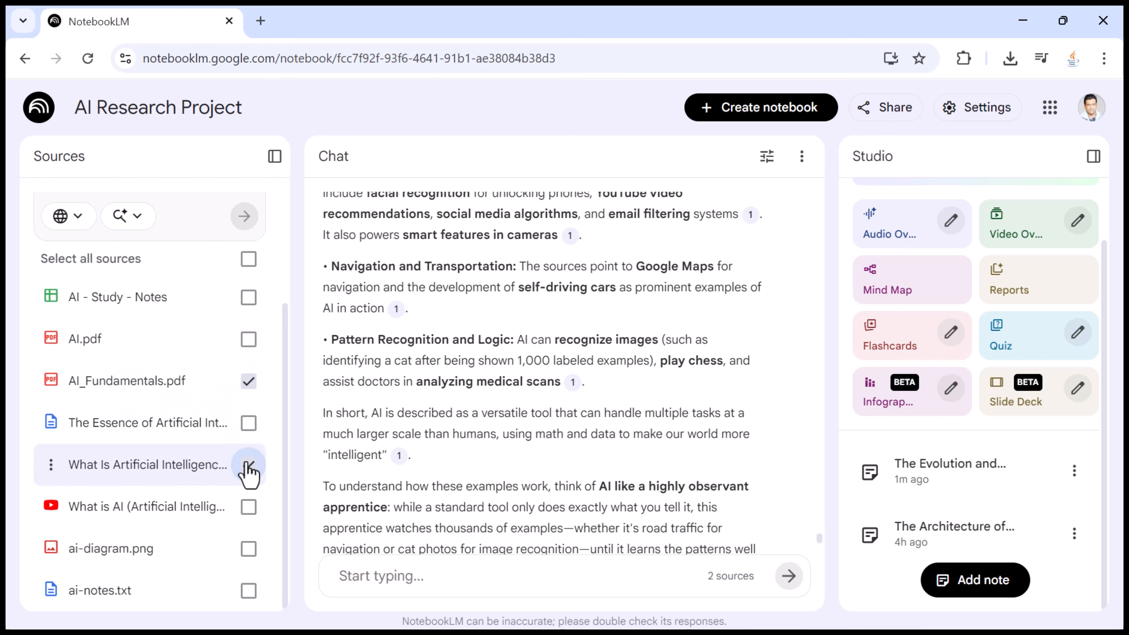
click(248, 297)
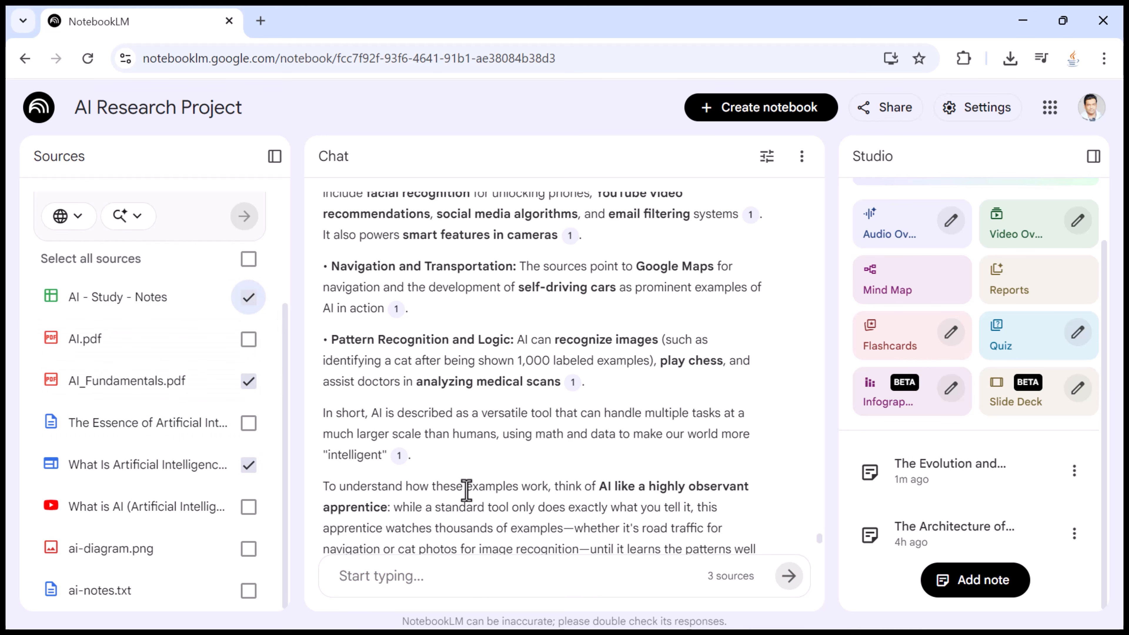
Ask the chat "List real-world applications of AI mentioned in the selected sources"
click(463, 587)
text(List real-world applications of AI mentioned in the selected sources)
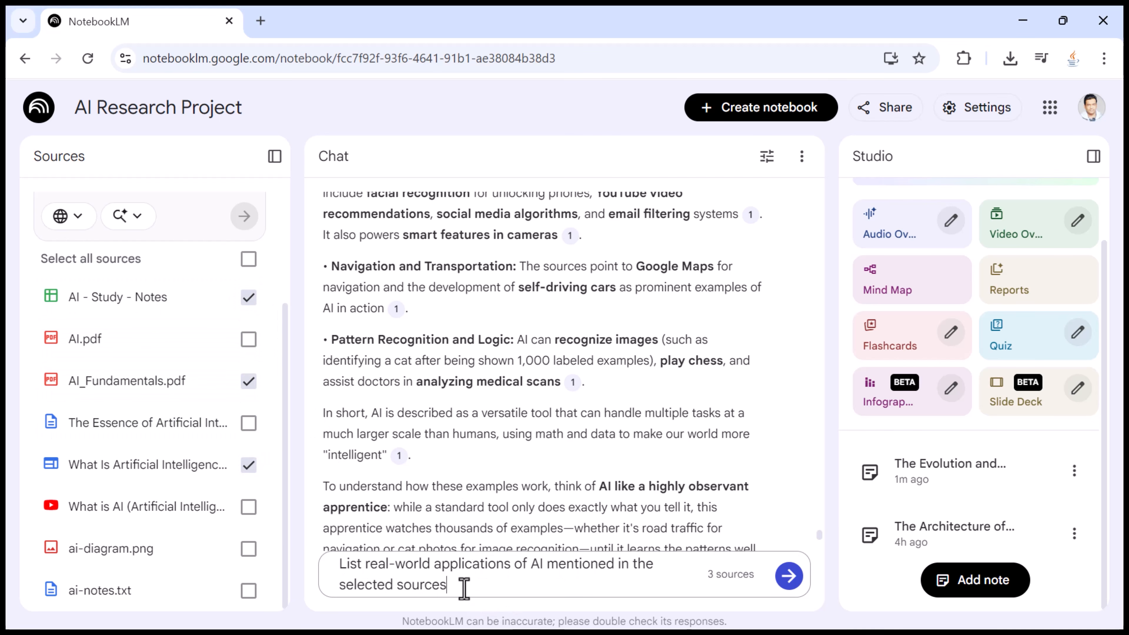
drag(472, 583, 293, 573)
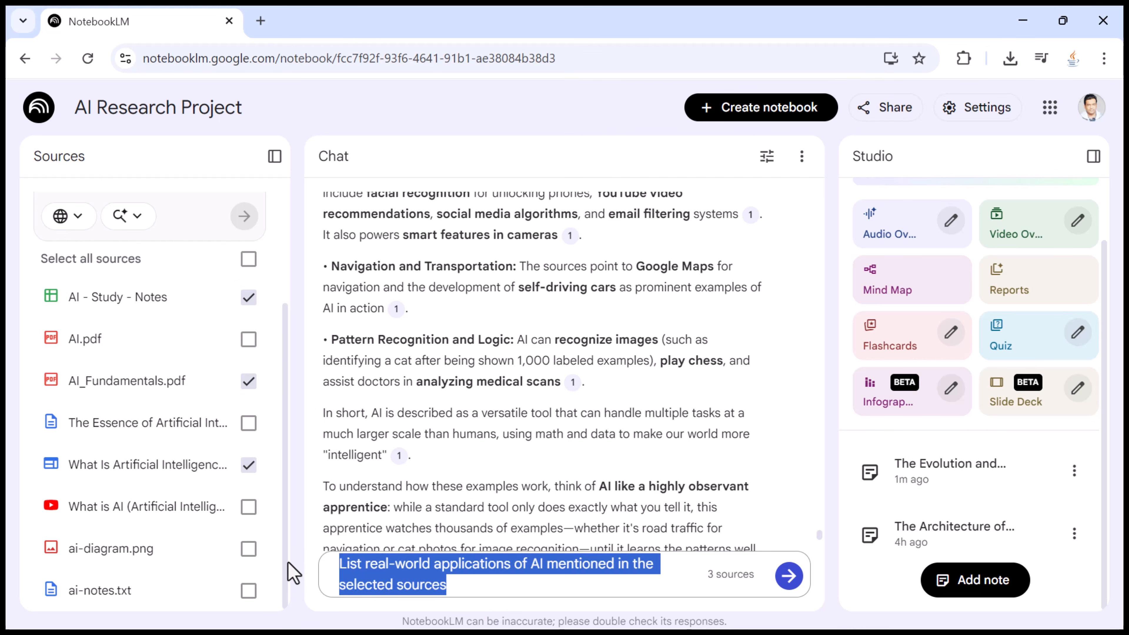
click(539, 580)
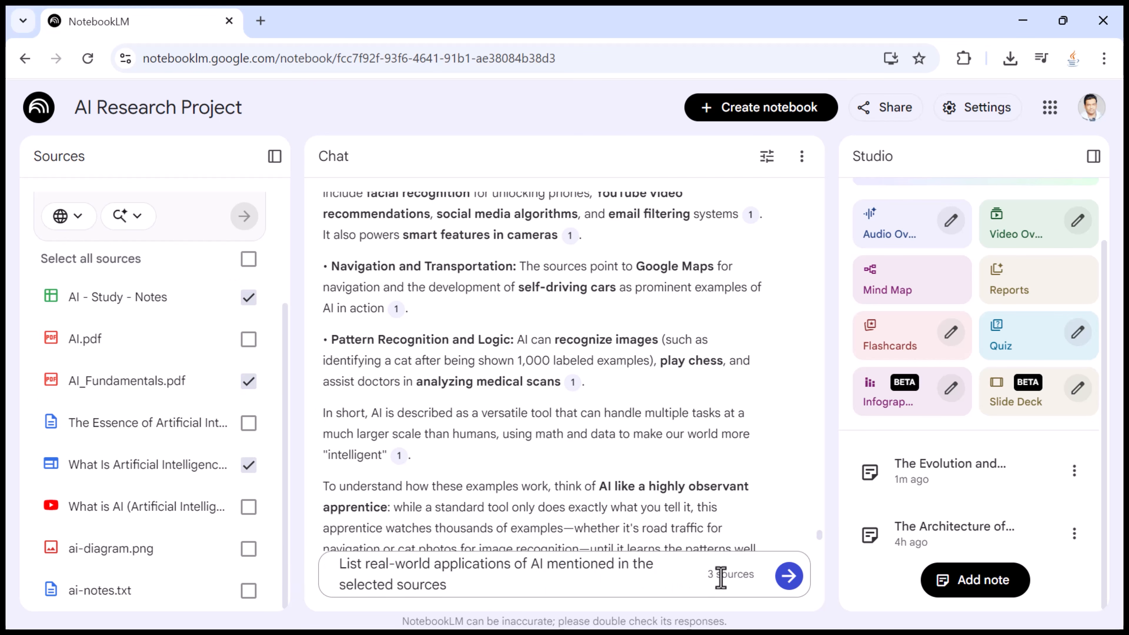
click(791, 577)
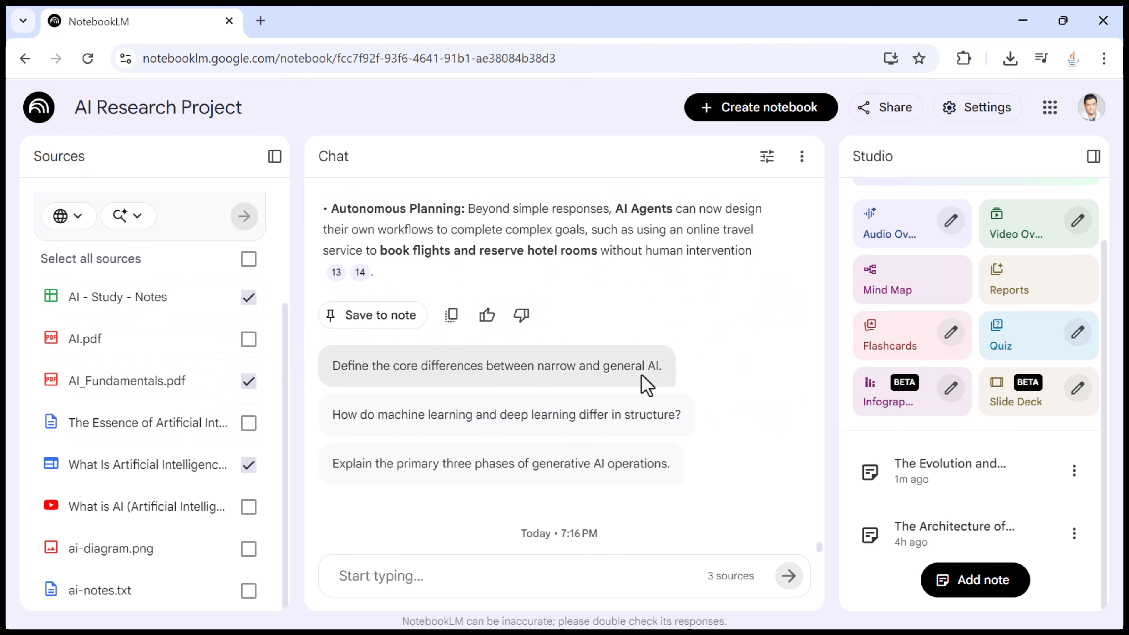
Review the answer on real-world AI applications, examine its numbered citations, and check the selected source count beside the chat prompt
scroll(643, 383, up, 10)
scroll(642, 383, up, 4)
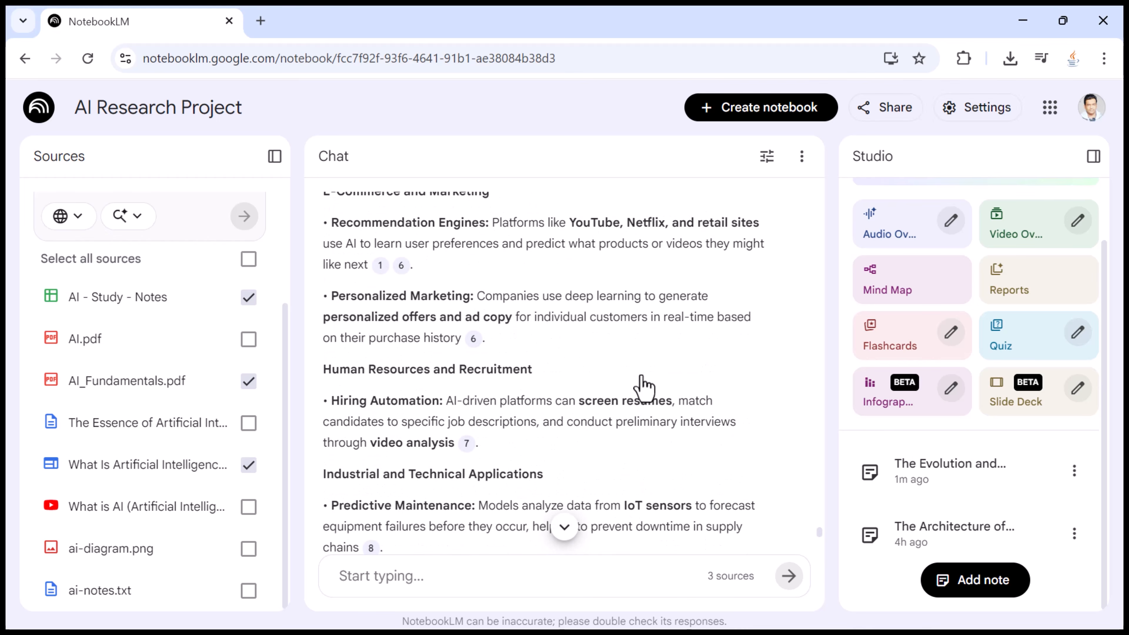
scroll(642, 386, up, 2)
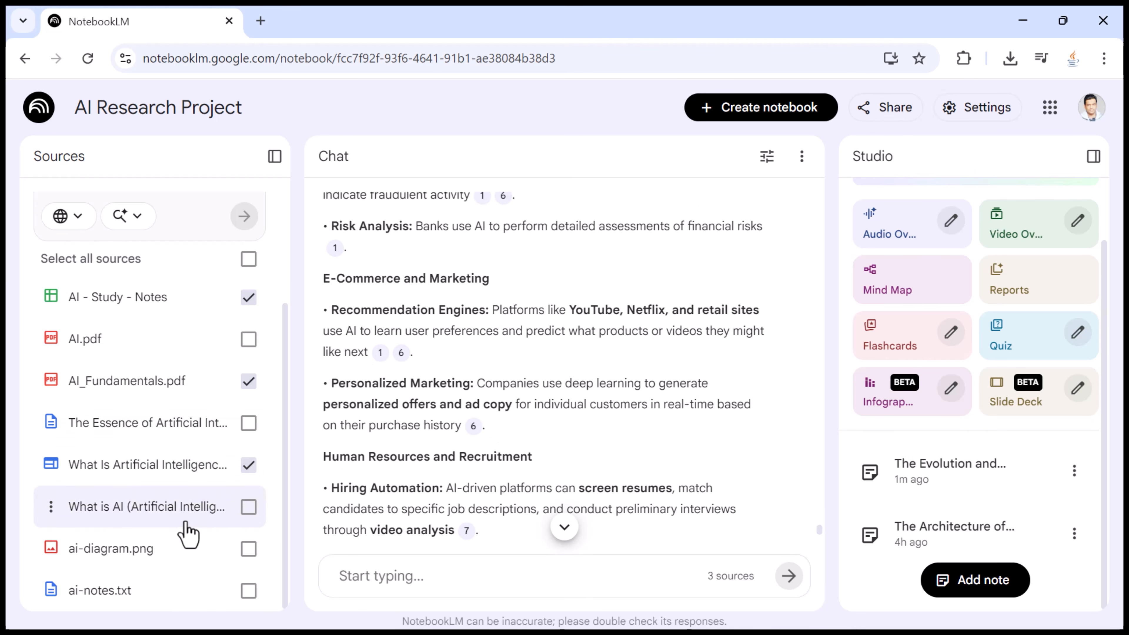
mouse_move(381, 354)
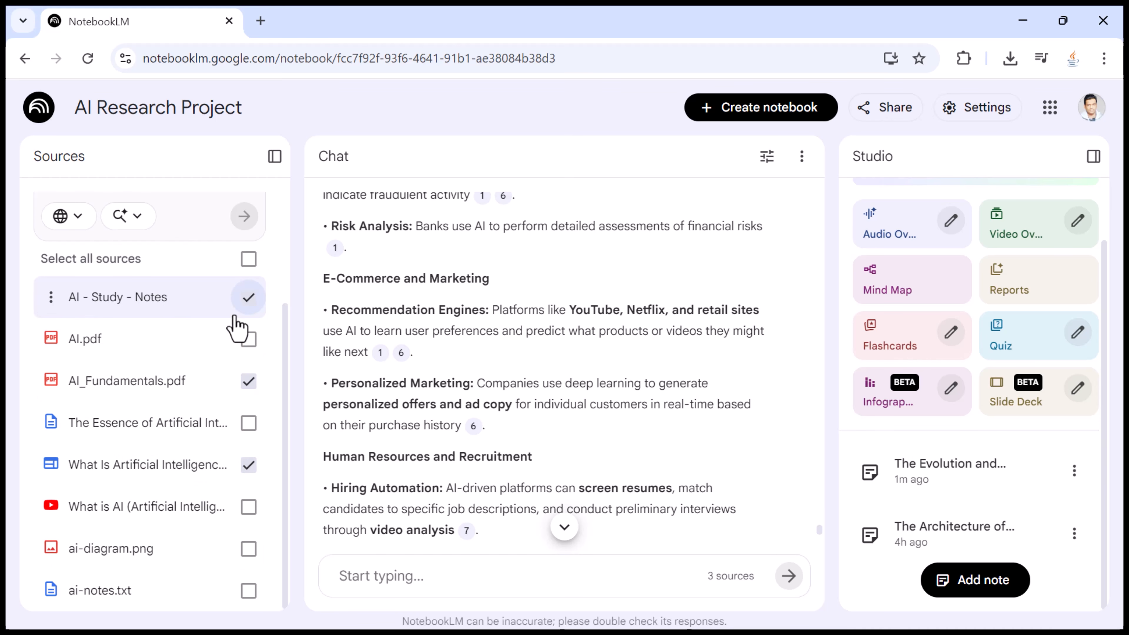
drag(706, 576, 755, 579)
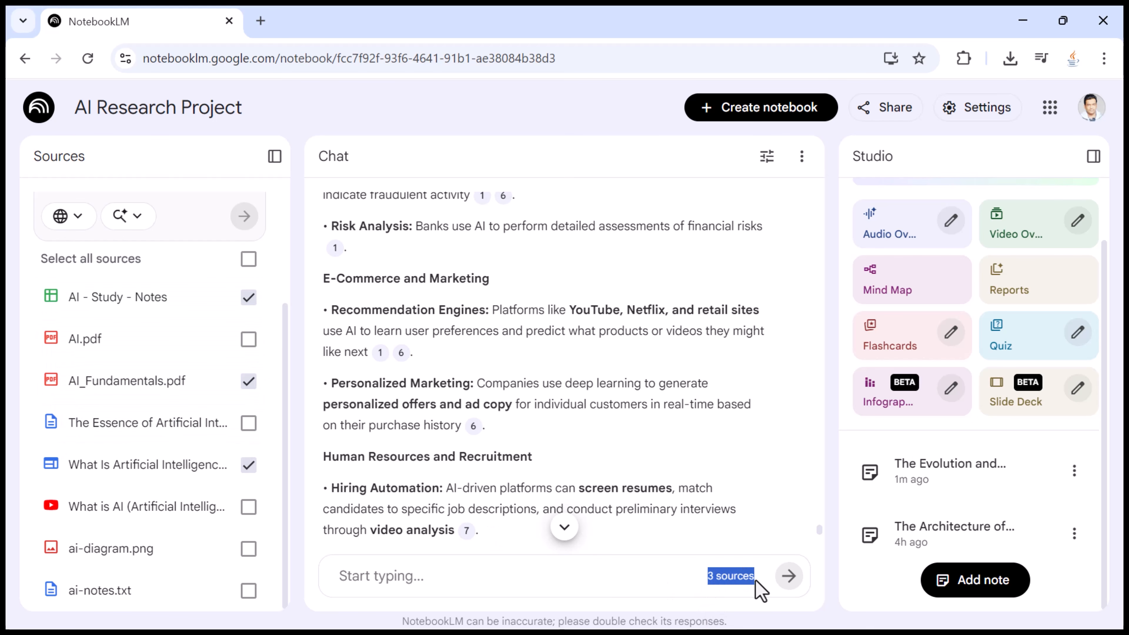
click(659, 574)
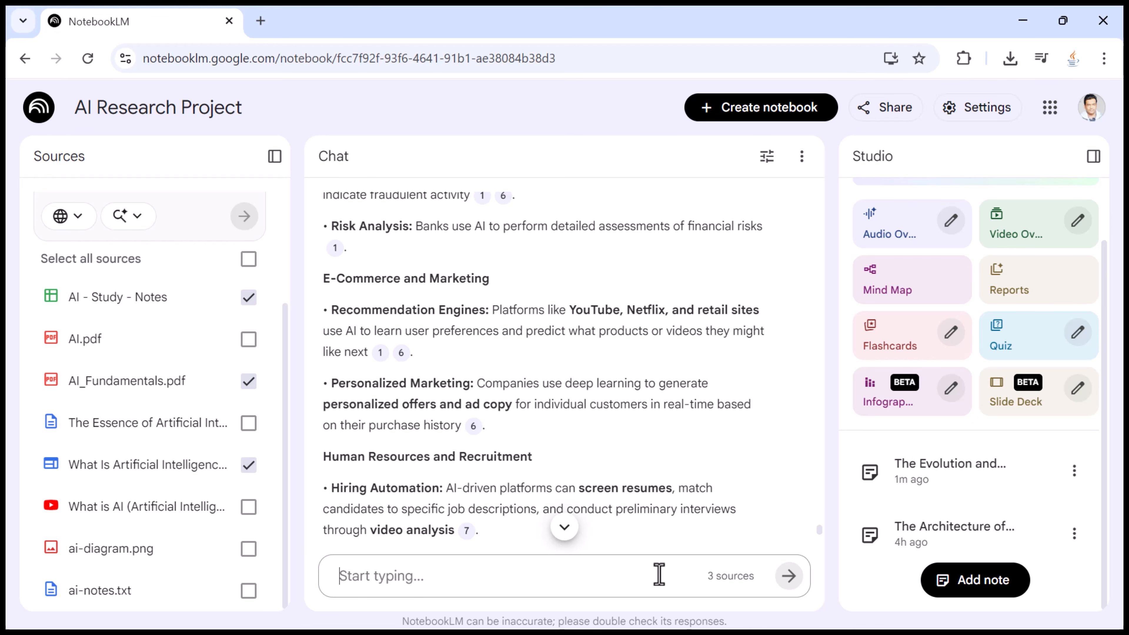
click(657, 575)
Toggle all sources on and off, select only AI - Study - Notes, AI.pdf and AI_Fundamentals.pdf, and check the source count
click(248, 260)
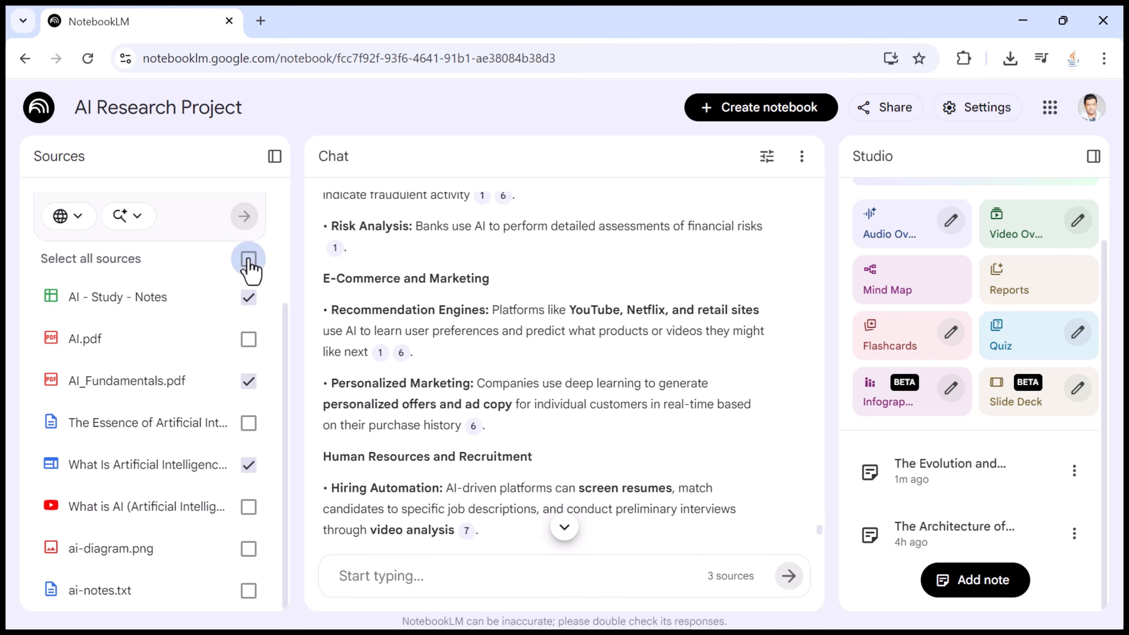
click(249, 260)
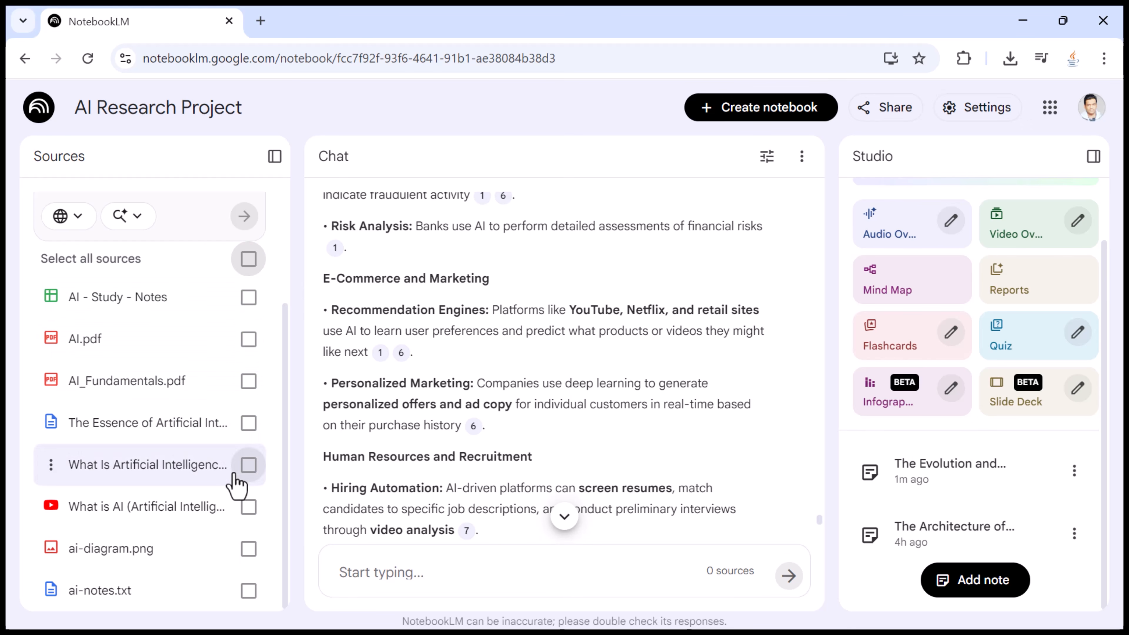
click(249, 259)
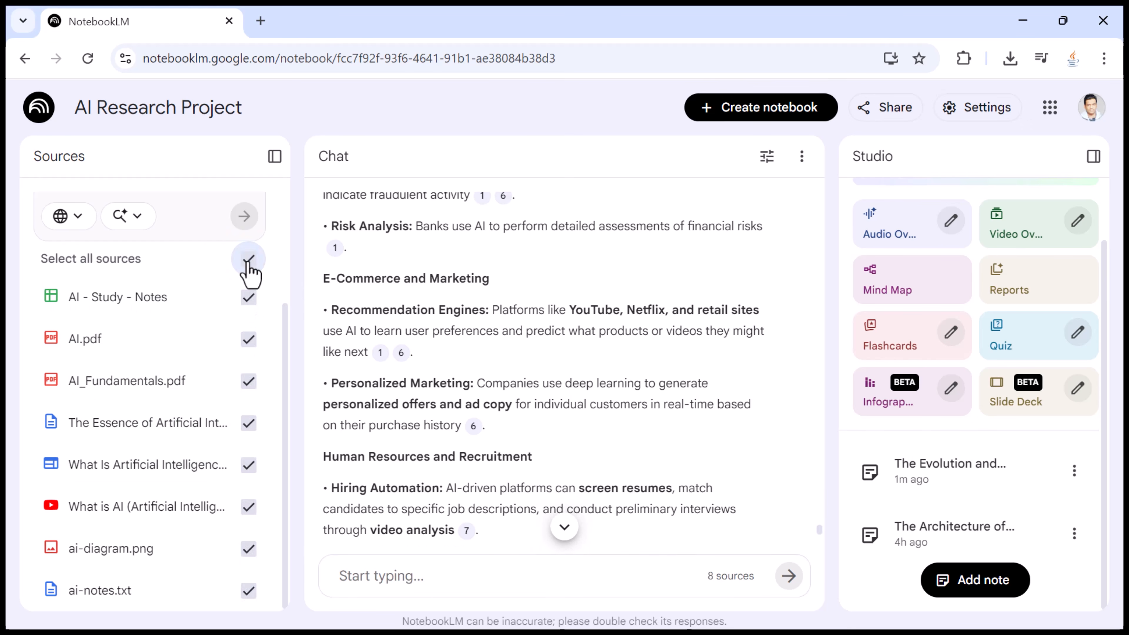
click(248, 260)
click(248, 296)
click(248, 338)
click(248, 380)
drag(708, 578, 659, 592)
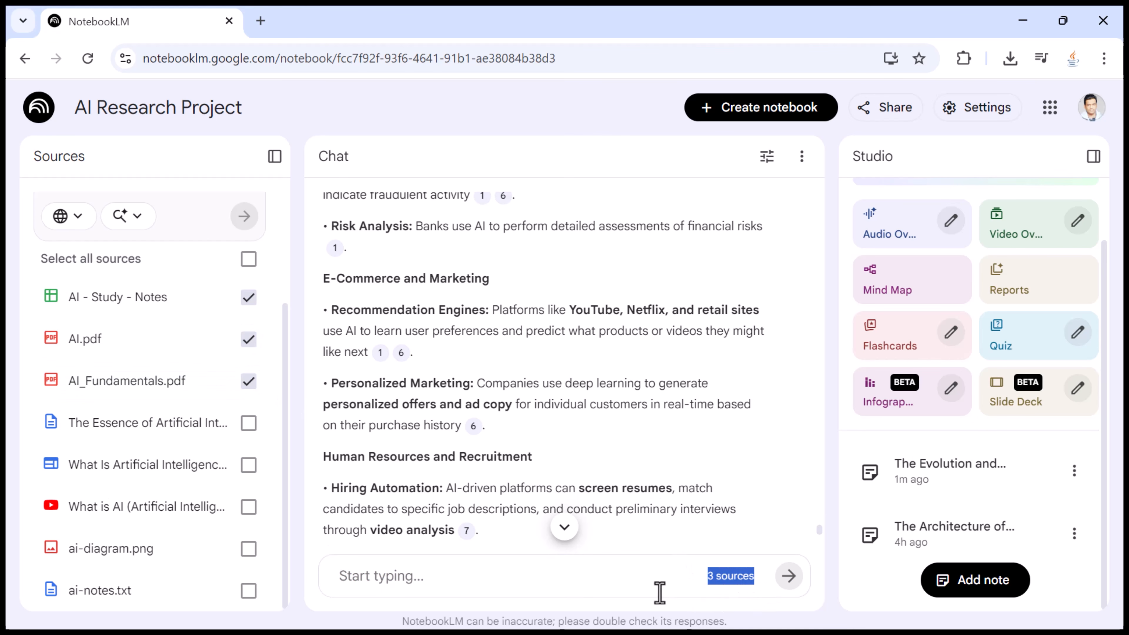
click(618, 575)
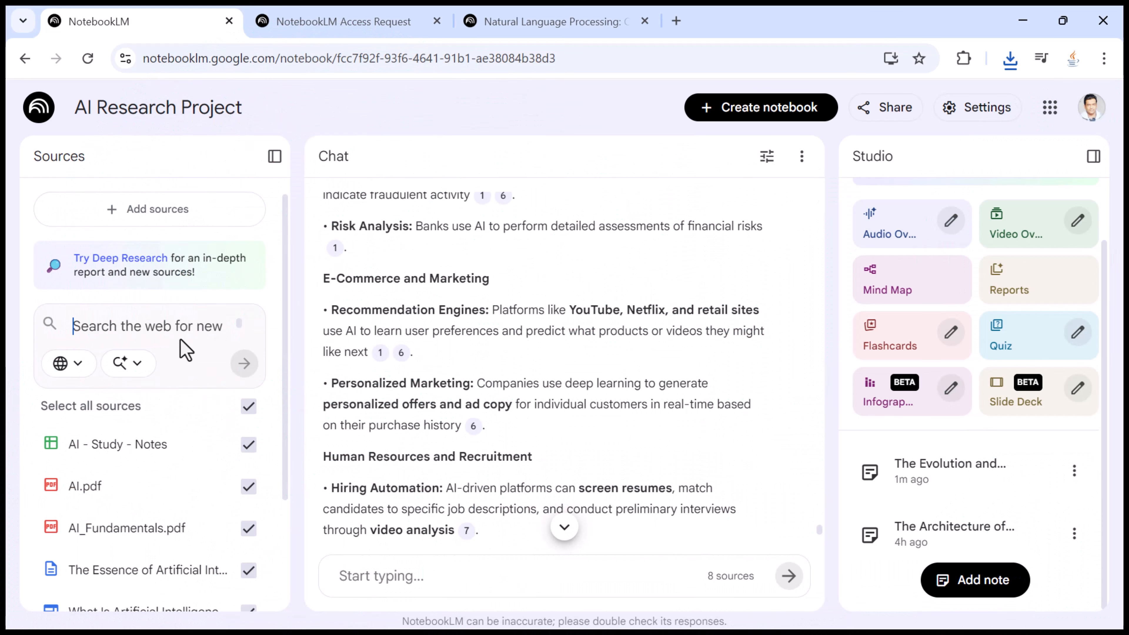
Examine the search origins and research modes offered for finding new sources, both beside the source list and in the add-sources dialog
click(80, 365)
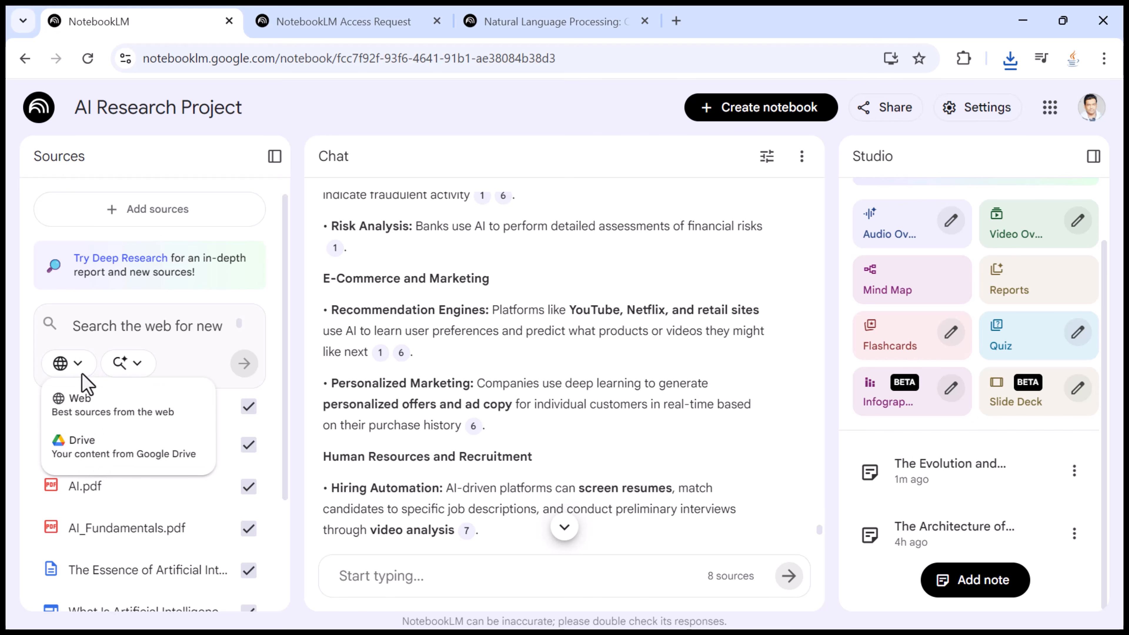
click(133, 340)
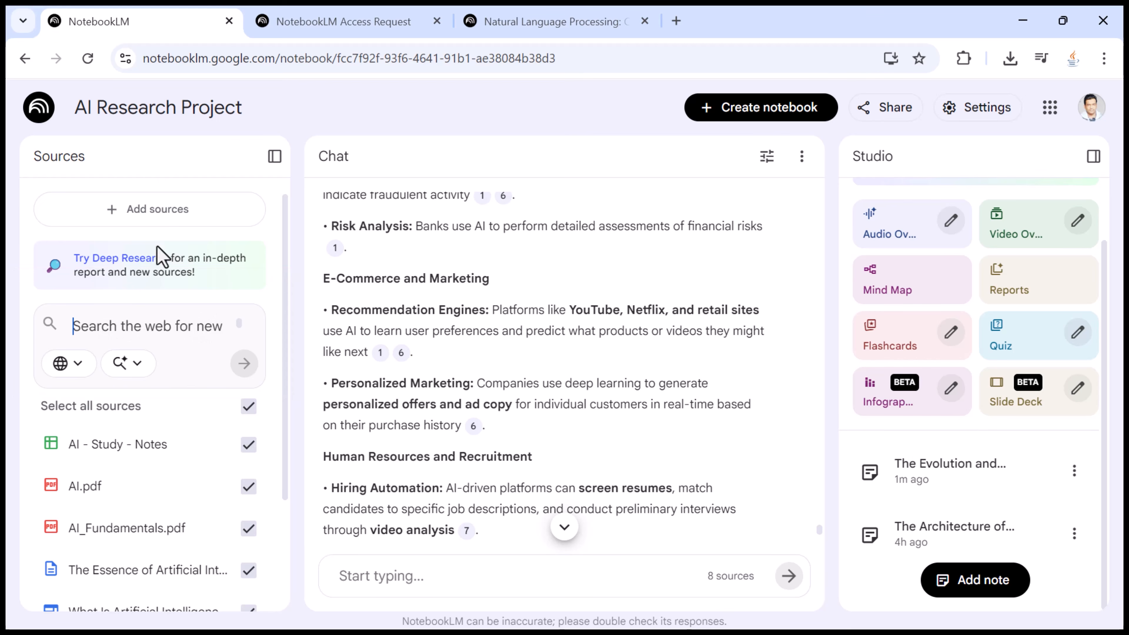
click(147, 221)
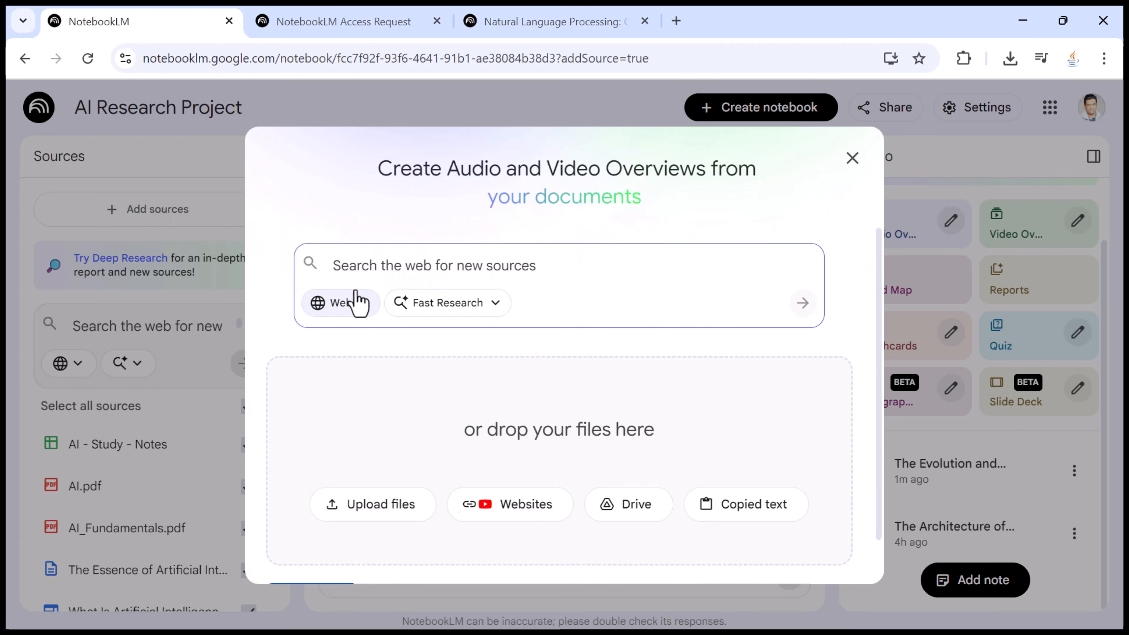
click(366, 303)
click(481, 313)
click(507, 309)
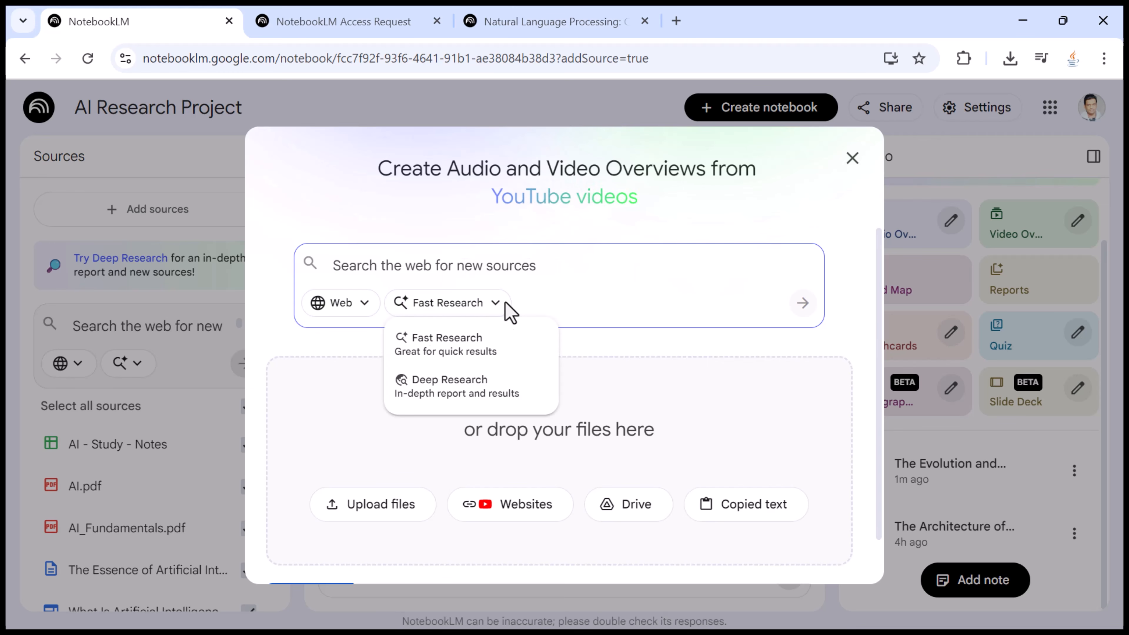
click(551, 275)
click(852, 158)
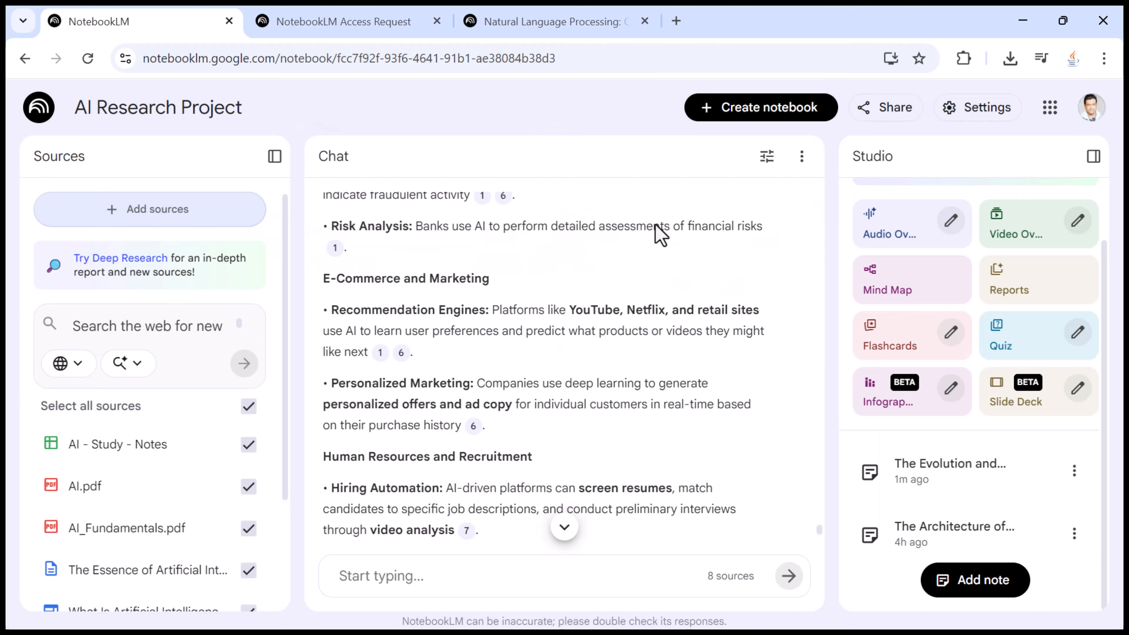
Configure the new-source search to look on the Web in Fast Research mode
click(147, 322)
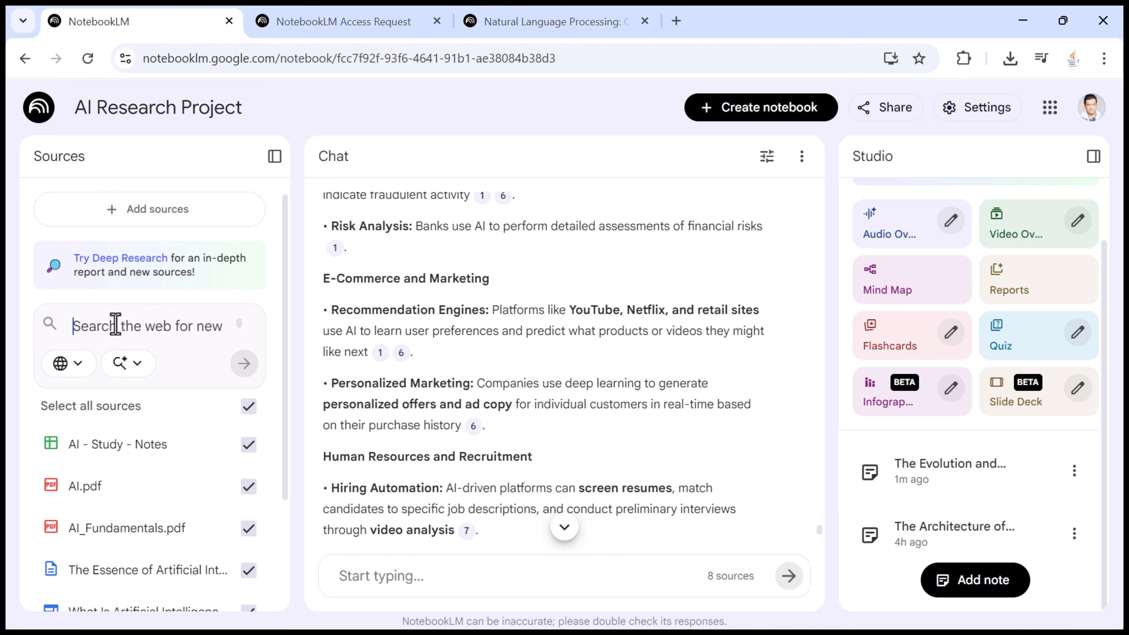
key(Return)
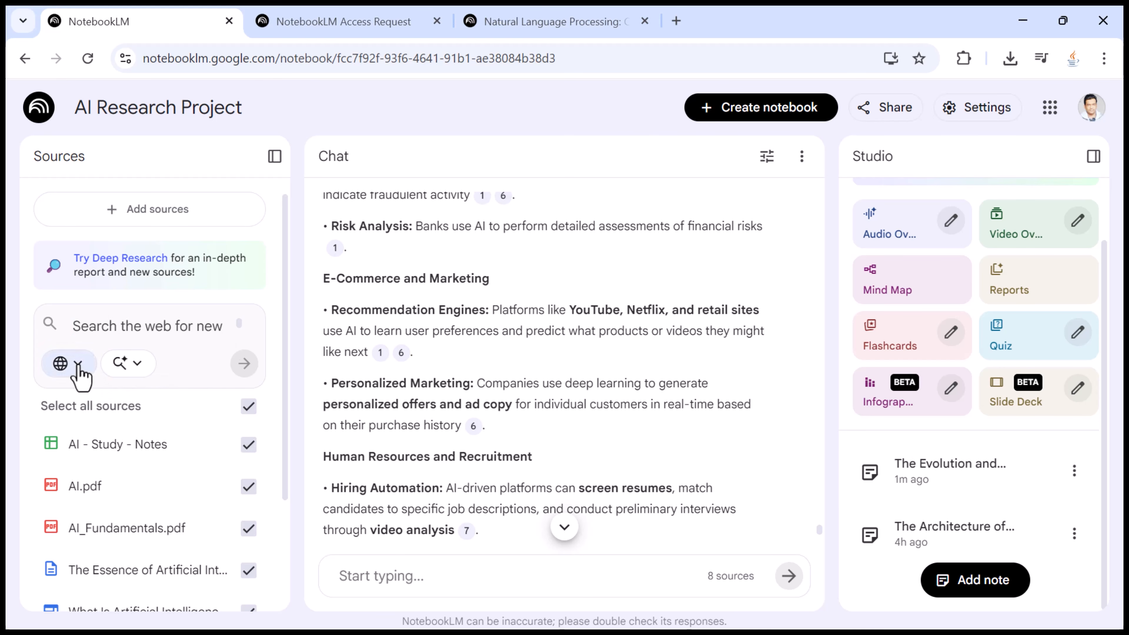
click(67, 368)
click(83, 405)
click(128, 364)
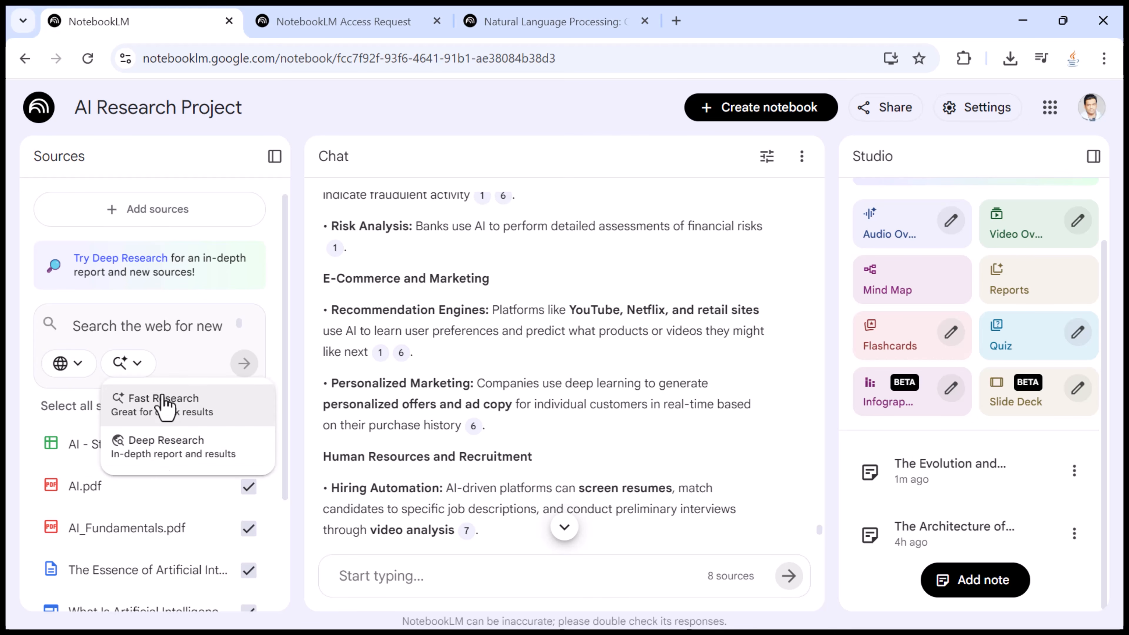
click(178, 419)
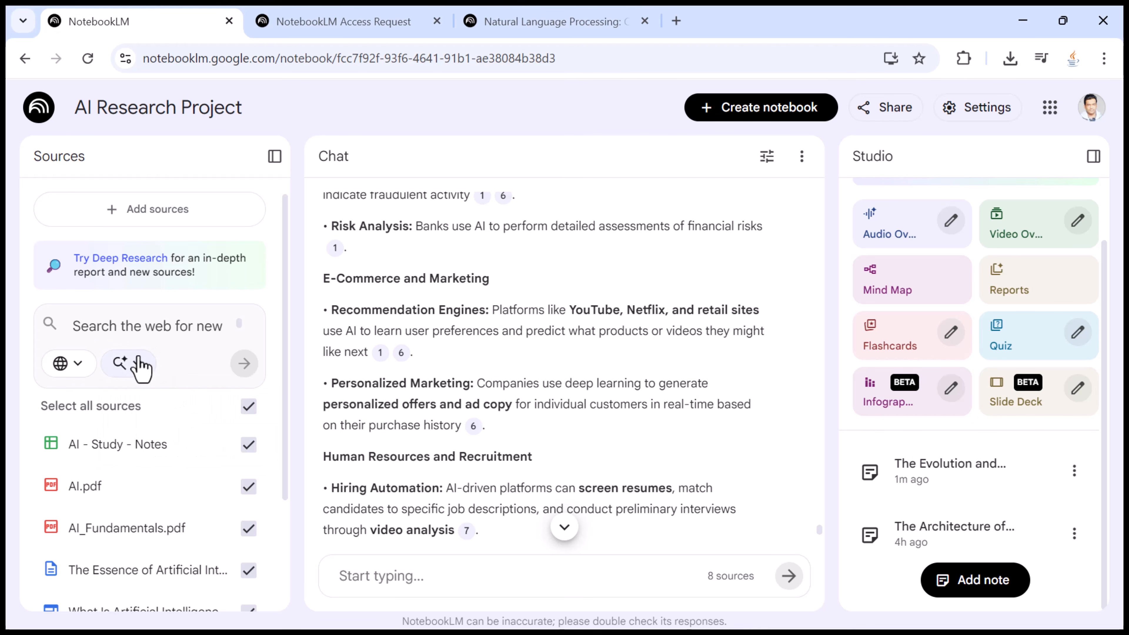
click(132, 367)
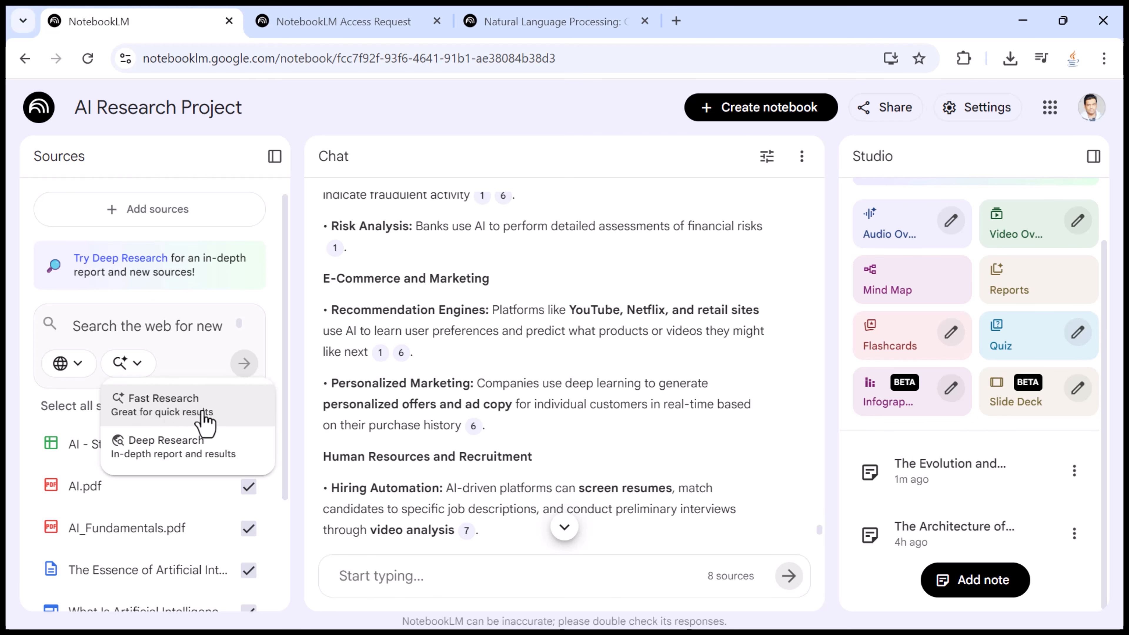
click(172, 412)
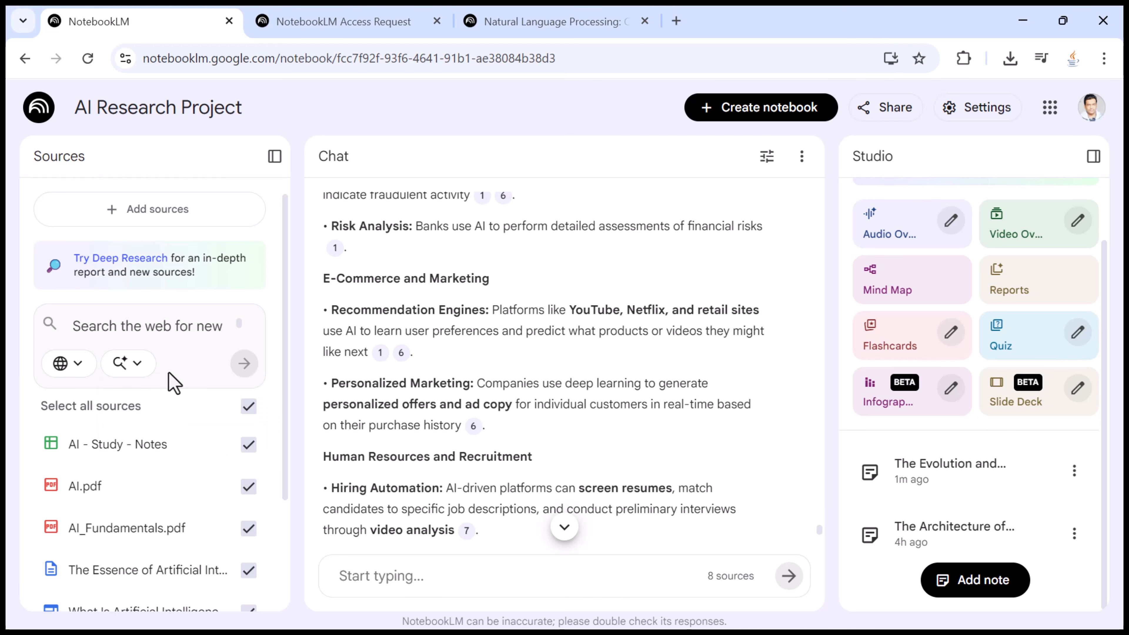
Enter "Artificial Intelligence applications." as the query for finding new sources
click(151, 329)
text(Artificial Intelligence applications.)
double_click(87, 329)
click(133, 369)
click(147, 347)
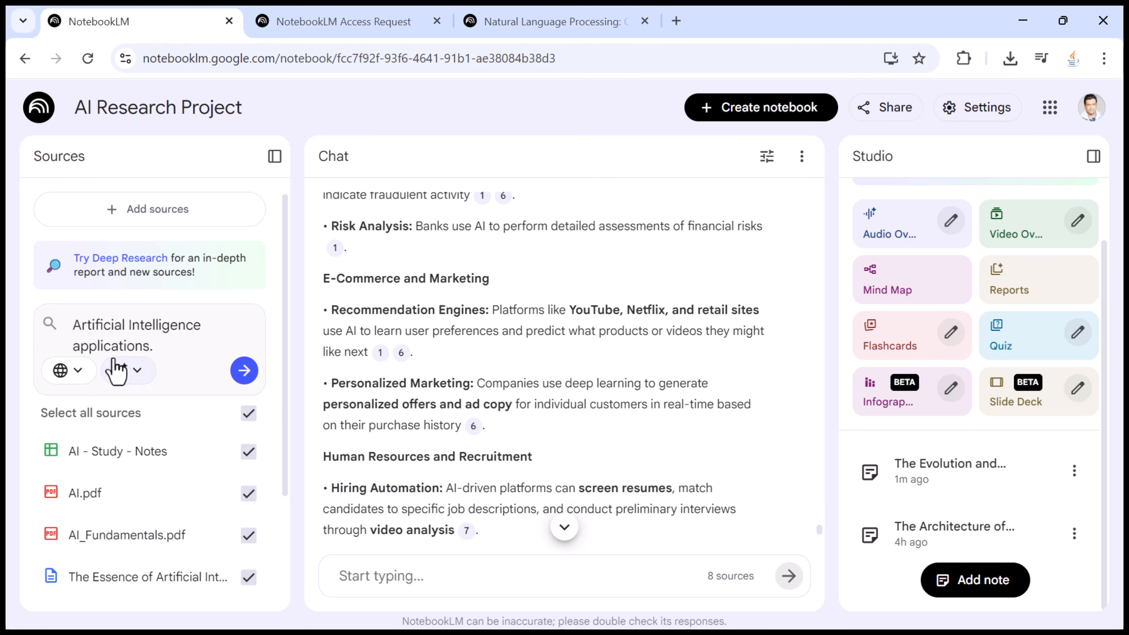
Compare Drive and Web as search origins, set the origin back to Web, and run the Fast Research search
click(73, 373)
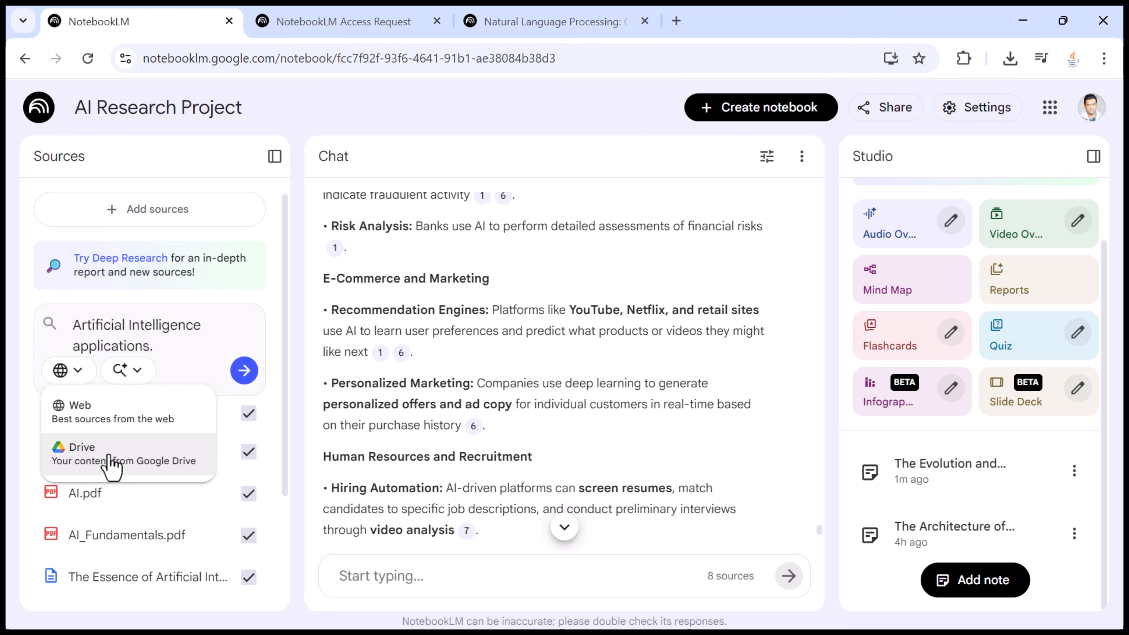
click(104, 427)
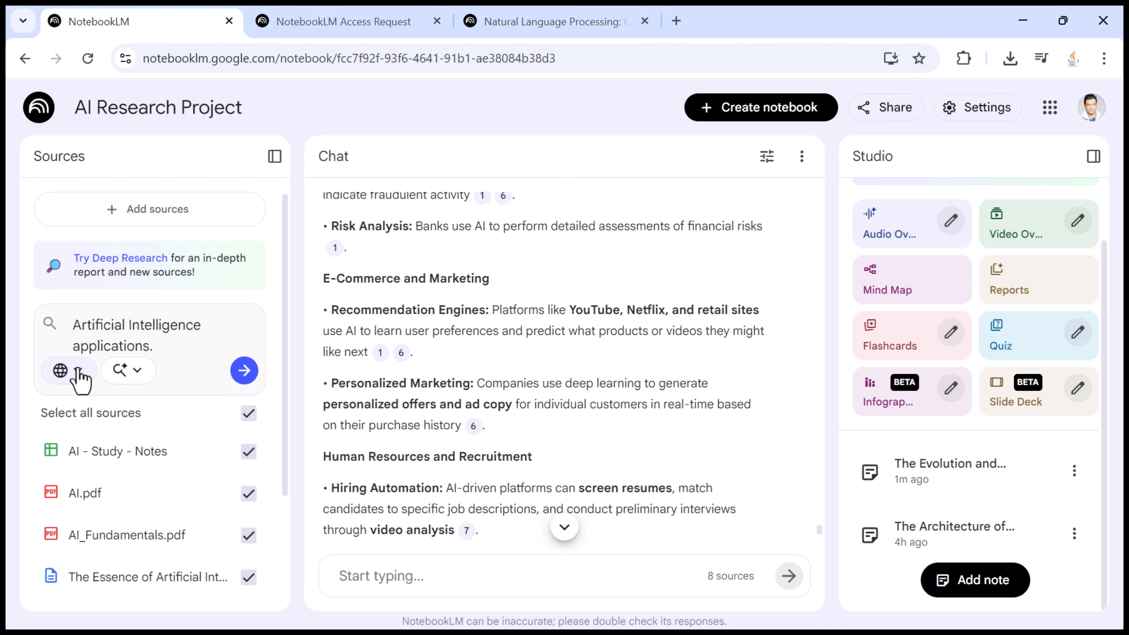
click(75, 372)
click(91, 465)
click(76, 371)
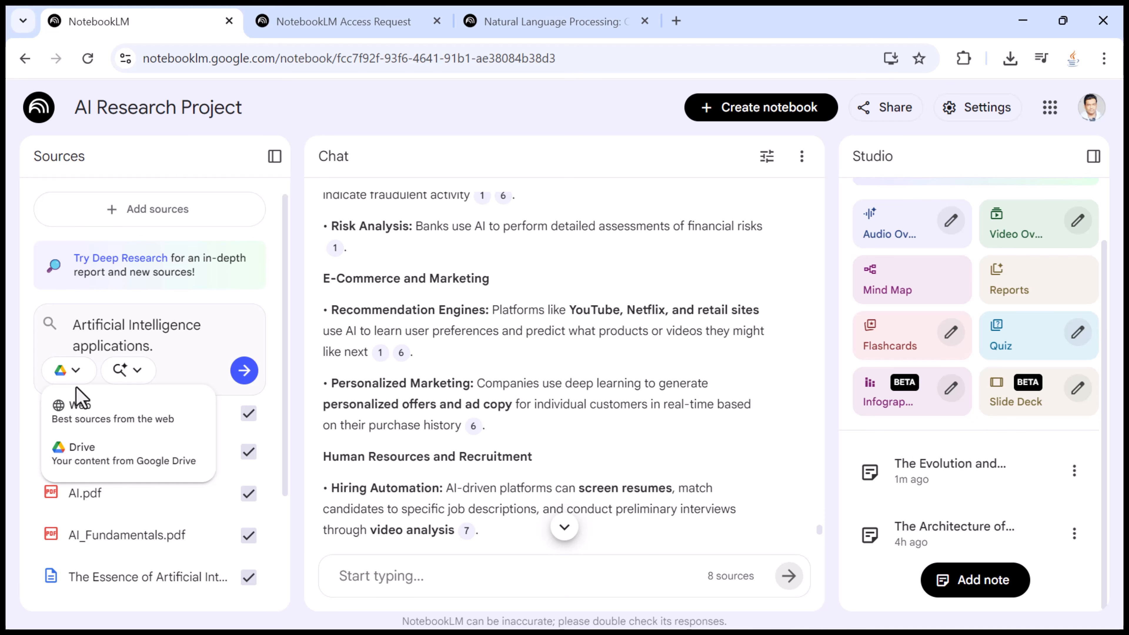
click(76, 420)
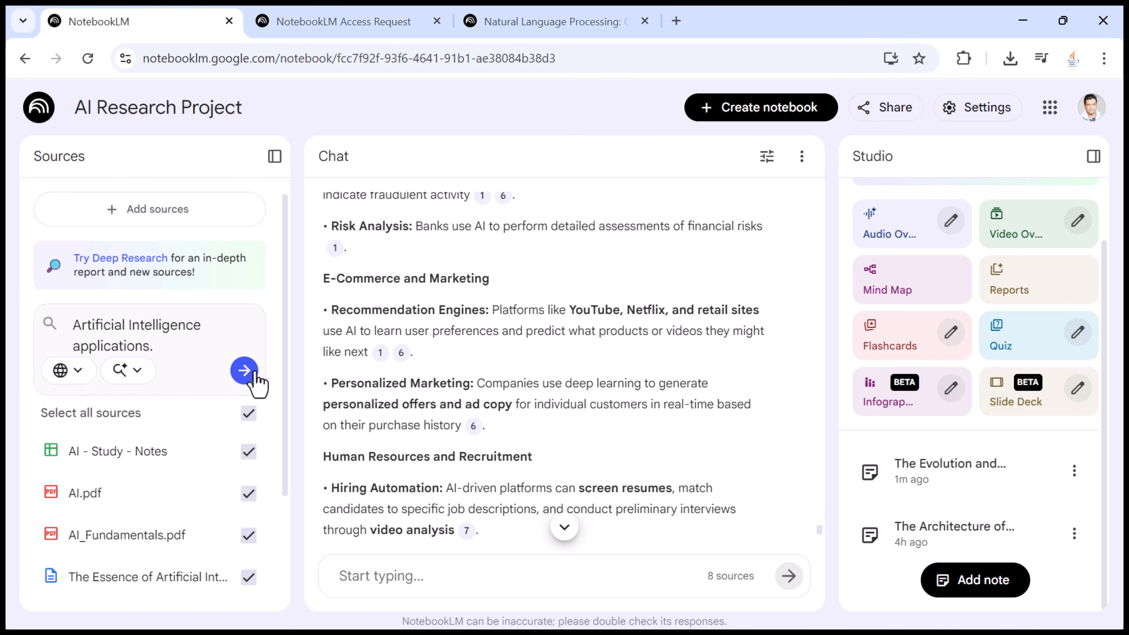
click(244, 370)
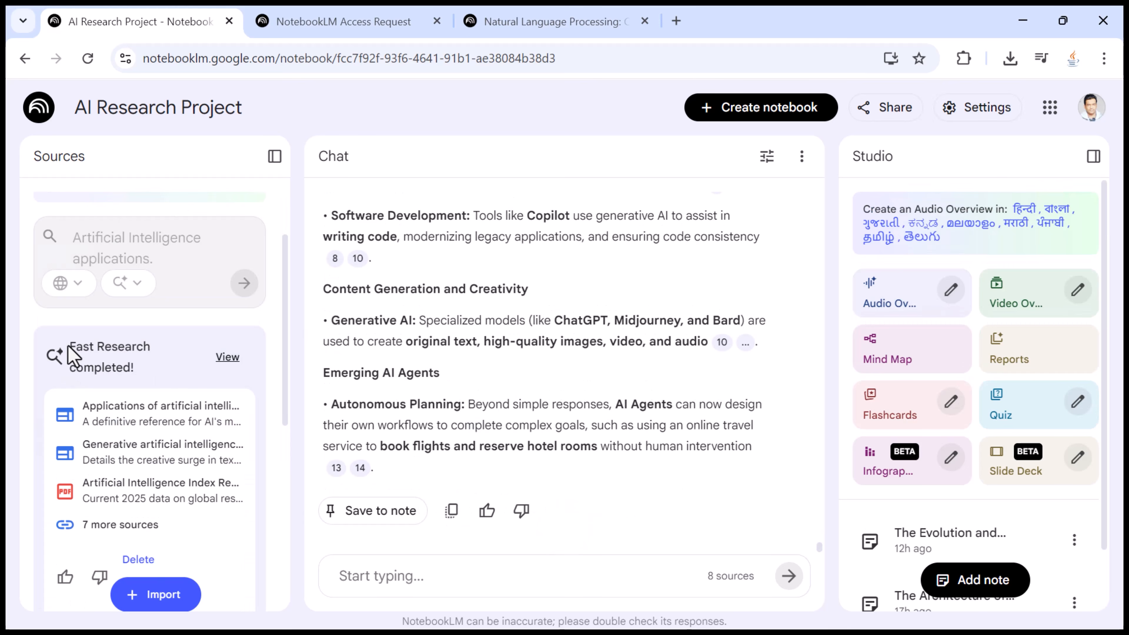
Open the full Fast Research results and look through the list of discovered sources
drag(73, 356, 146, 374)
click(148, 376)
scroll(182, 428, down, 2)
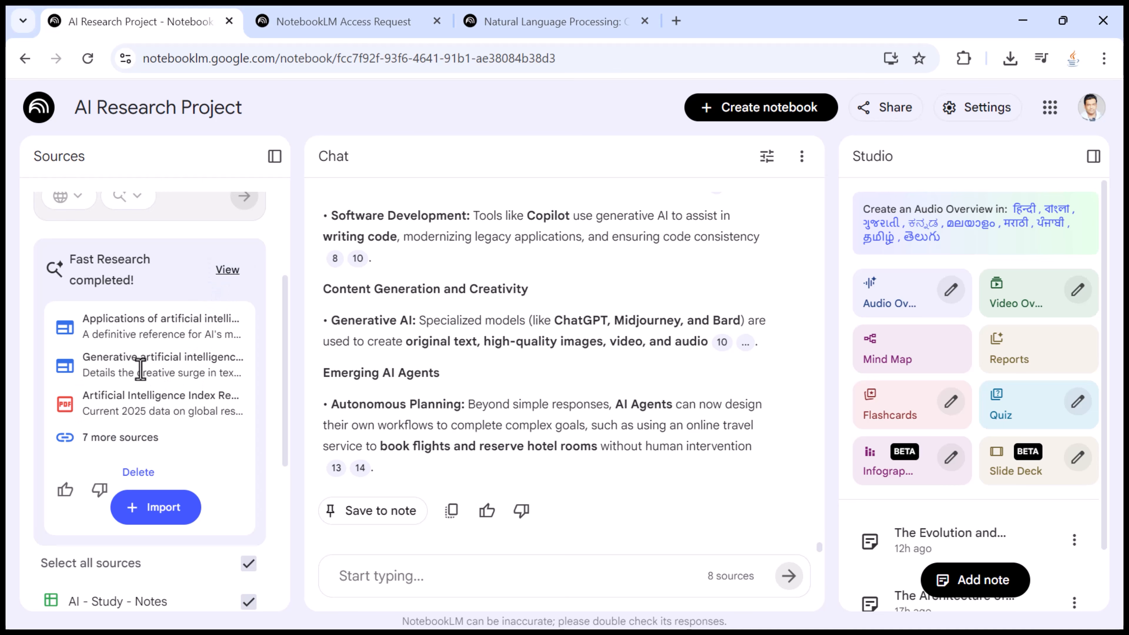
click(226, 271)
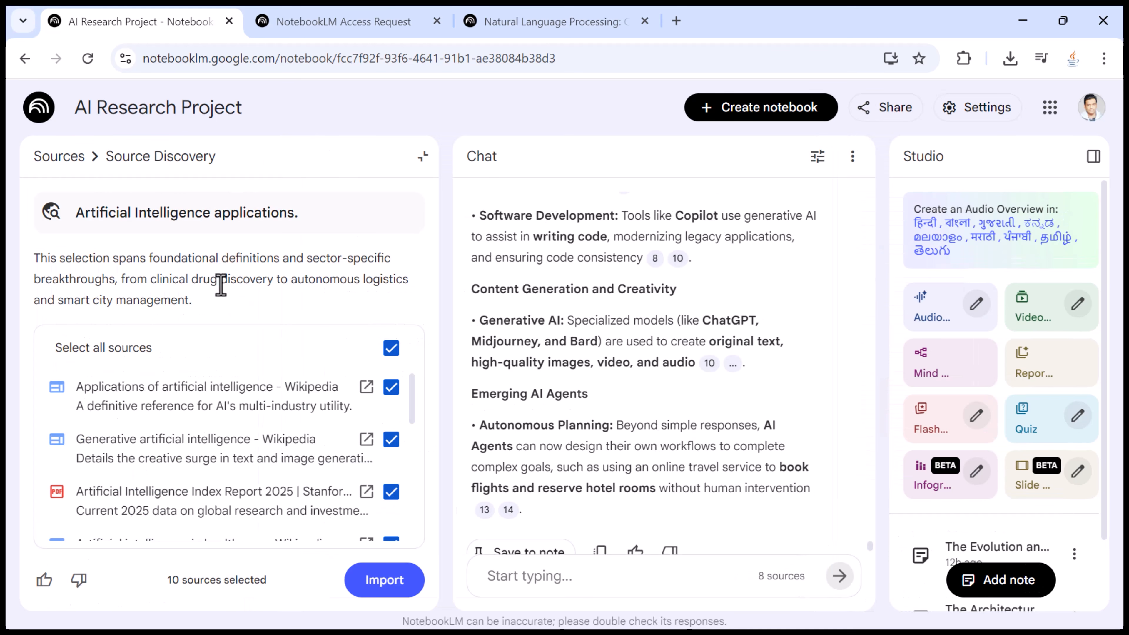
scroll(313, 478, down, 6)
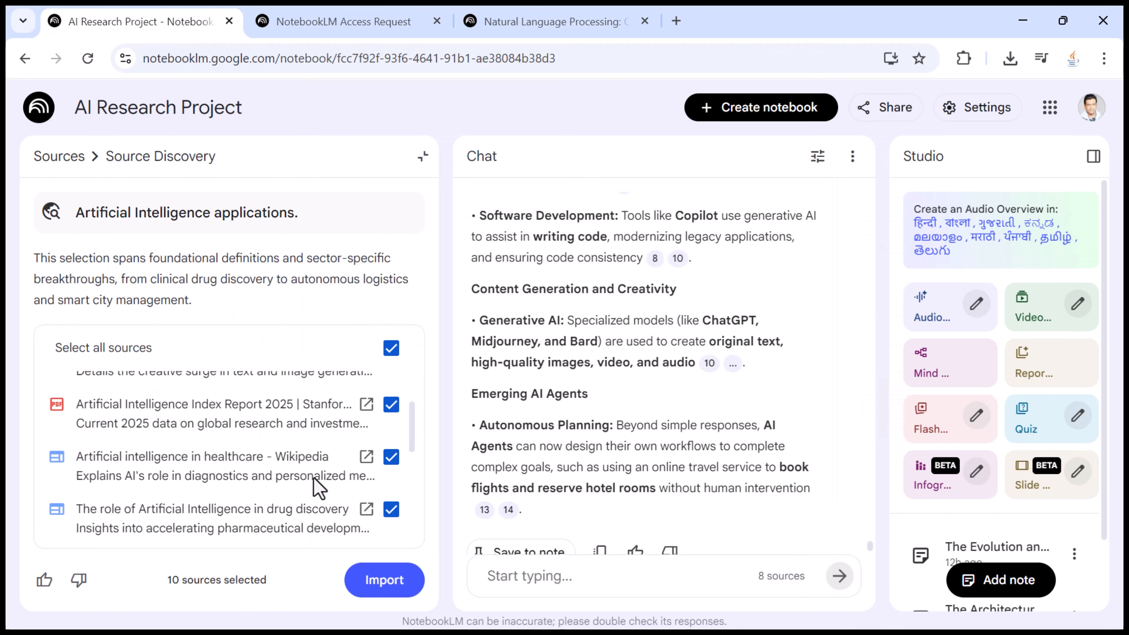
scroll(314, 478, up, 6)
Import only the Wikipedia sources Applications of artificial intelligence and Generative artificial intelligence from the discovered list
click(391, 348)
click(391, 387)
click(390, 440)
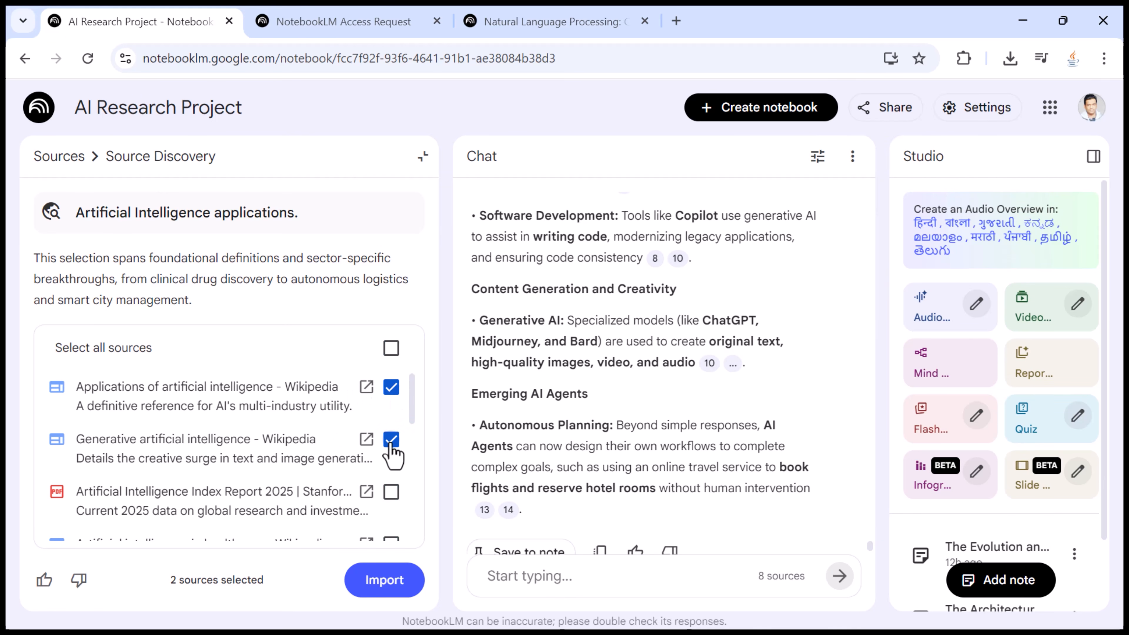
scroll(391, 449, down, 3)
scroll(391, 453, down, 5)
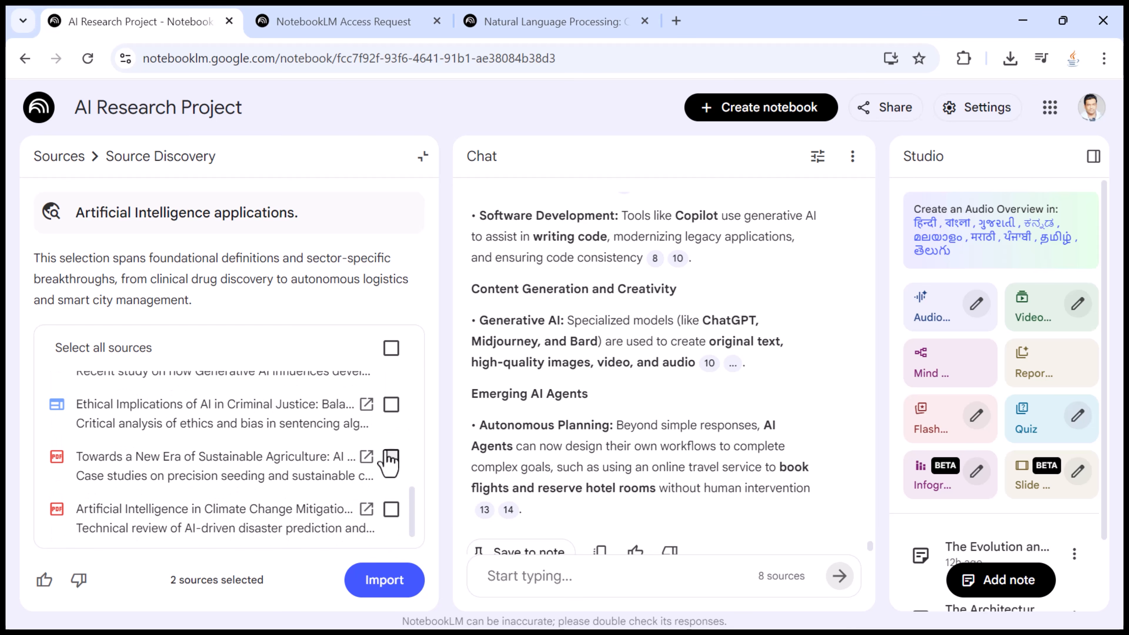
click(383, 582)
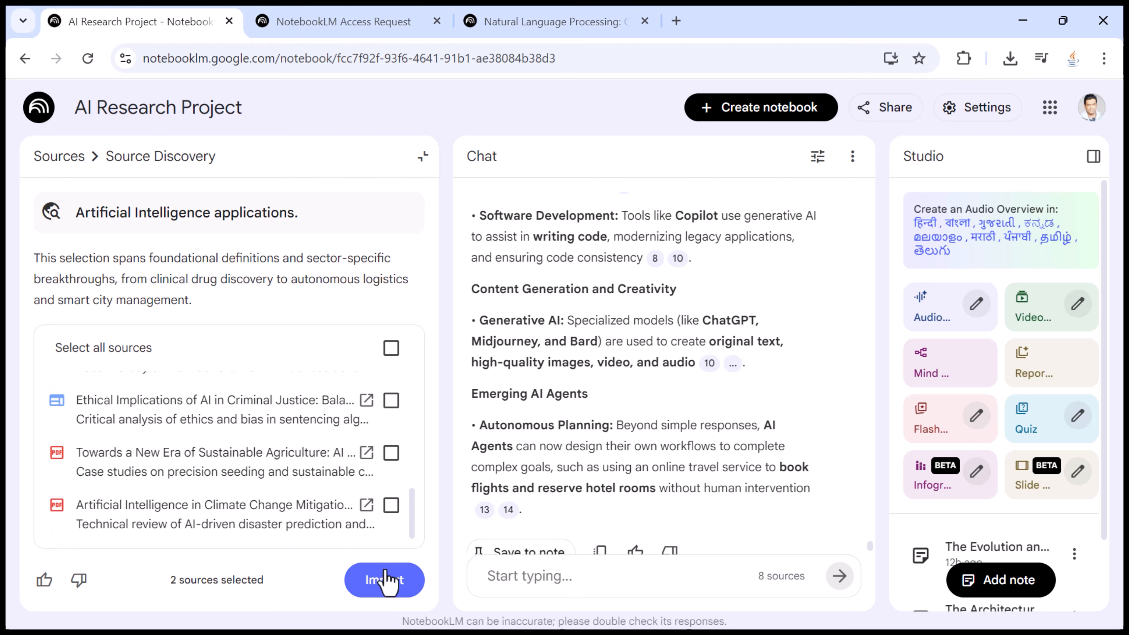
Check the notebook's updated source list and set the new-source search to Deep Research mode
scroll(169, 494, down, 5)
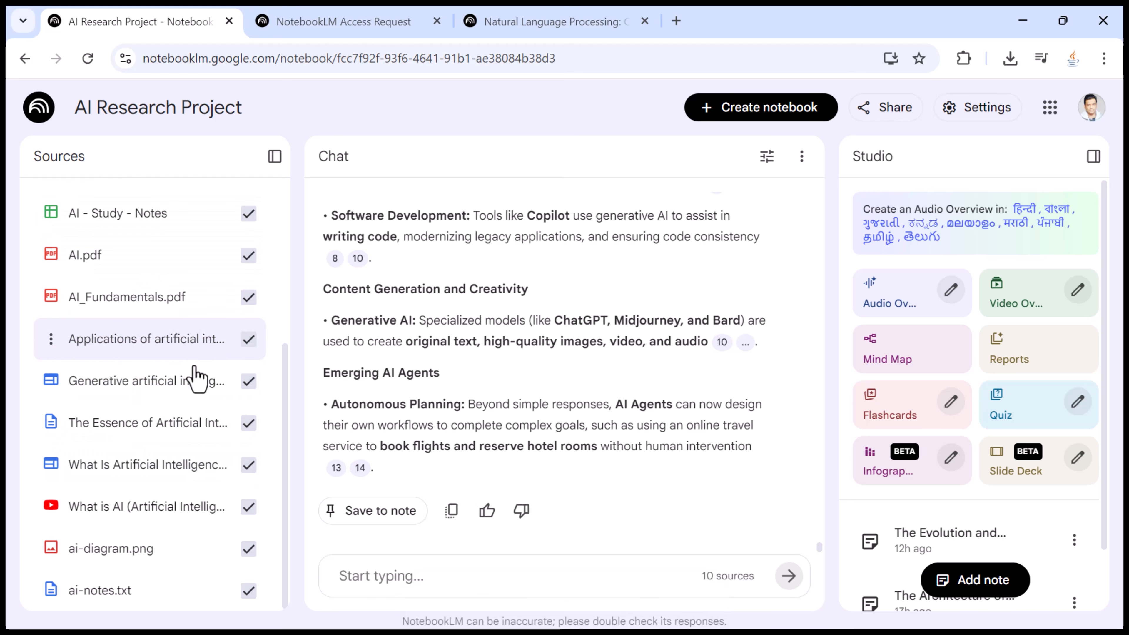
scroll(190, 397, up, 4)
scroll(161, 443, down, 3)
scroll(167, 438, up, 3)
click(139, 306)
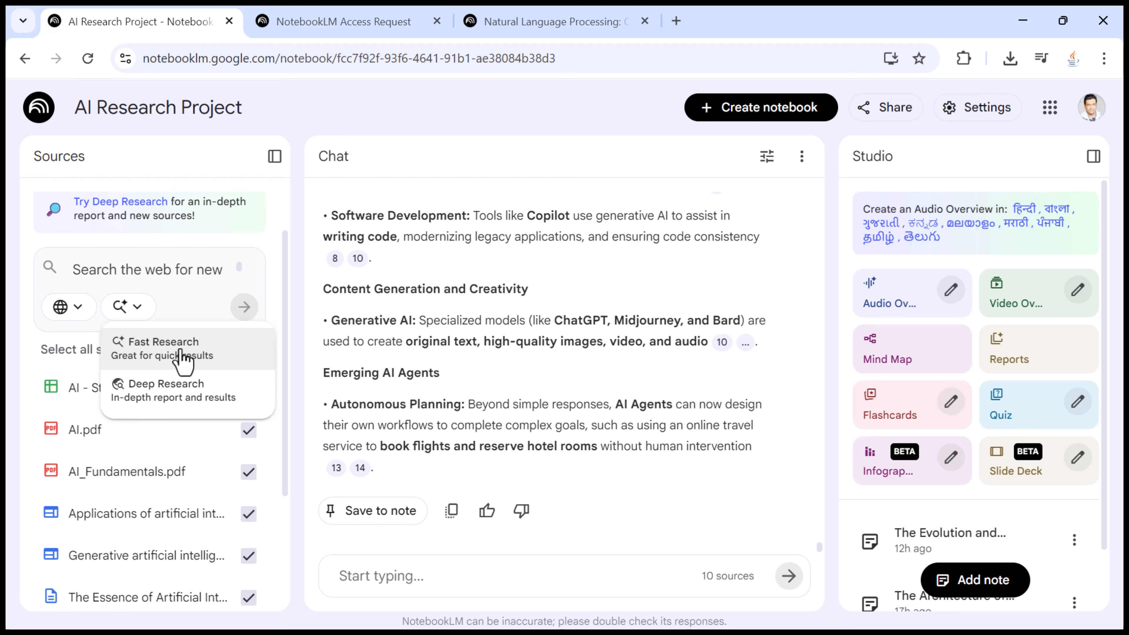
click(175, 398)
click(143, 316)
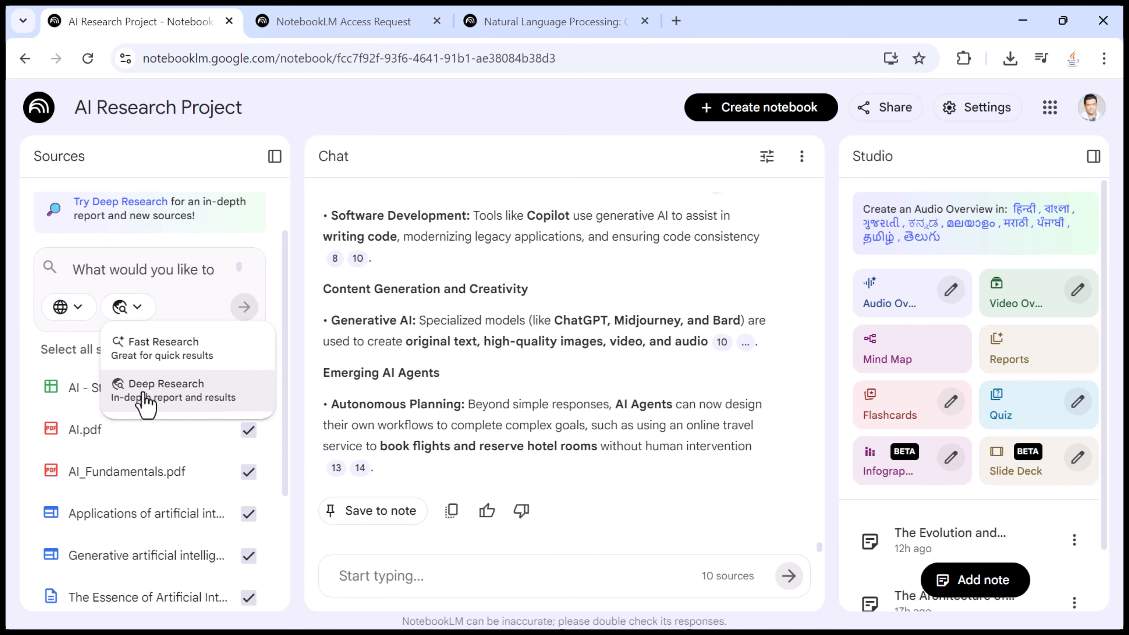
click(190, 406)
click(138, 309)
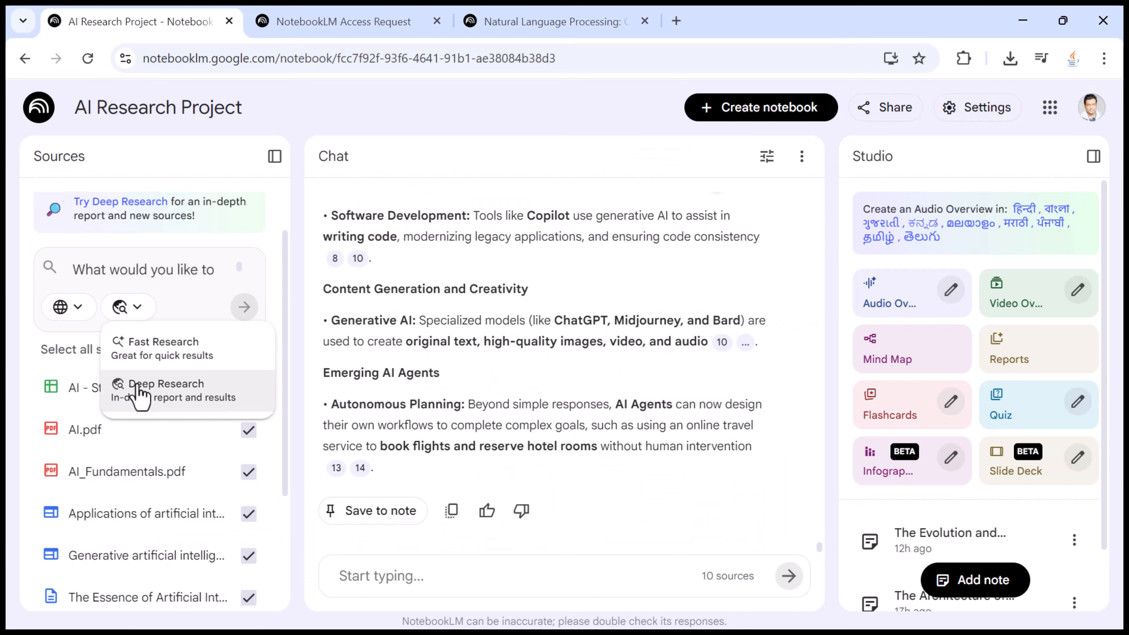
click(139, 391)
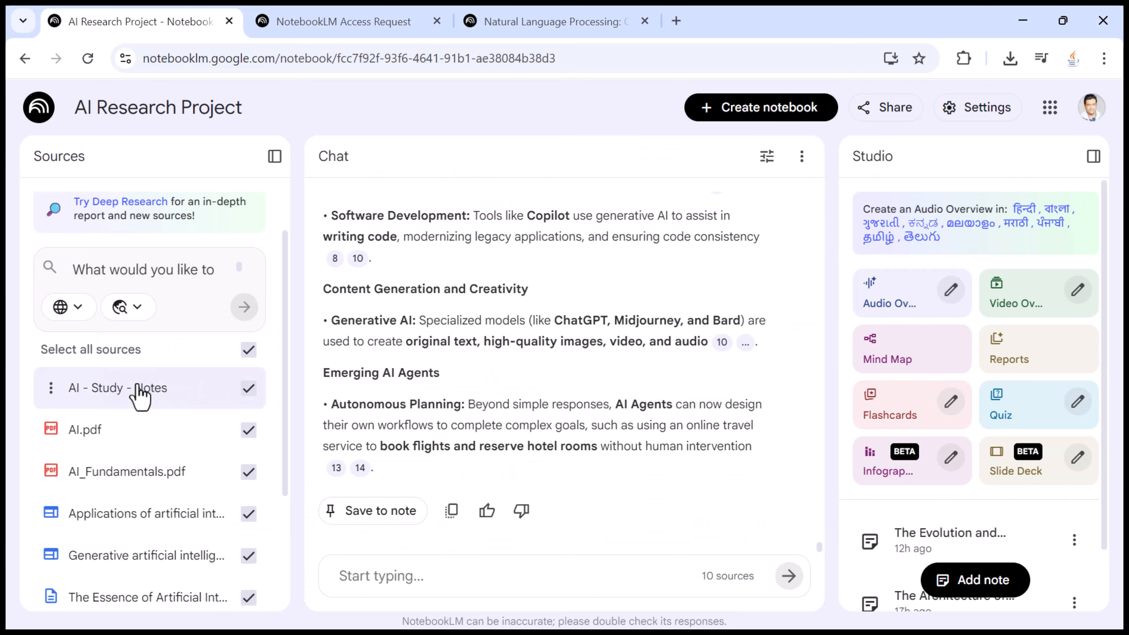
Enter the research question "How is artificial intelligence used across healthcare, finance, and education?" and review its key terms
click(134, 271)
text(How is artificial intelligence used across healthcare, finance, and education?)
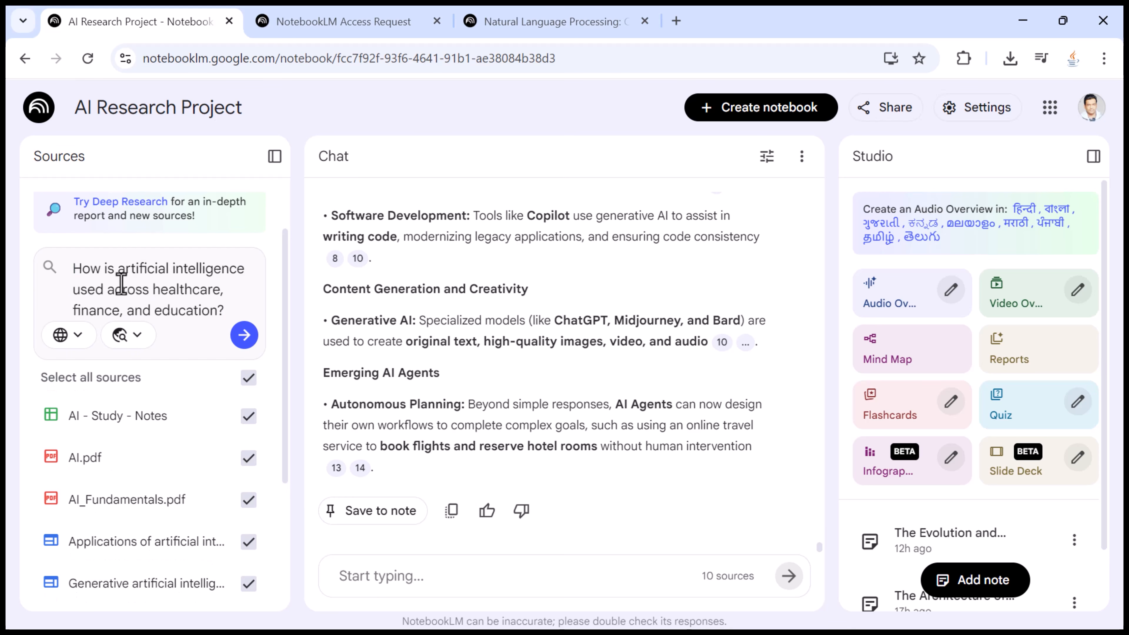
click(85, 270)
double_click(186, 290)
double_click(101, 309)
click(169, 308)
double_click(169, 308)
click(242, 292)
Keep Web as the origin and Deep Research as the mode, and run the research question
click(73, 336)
click(67, 369)
click(136, 344)
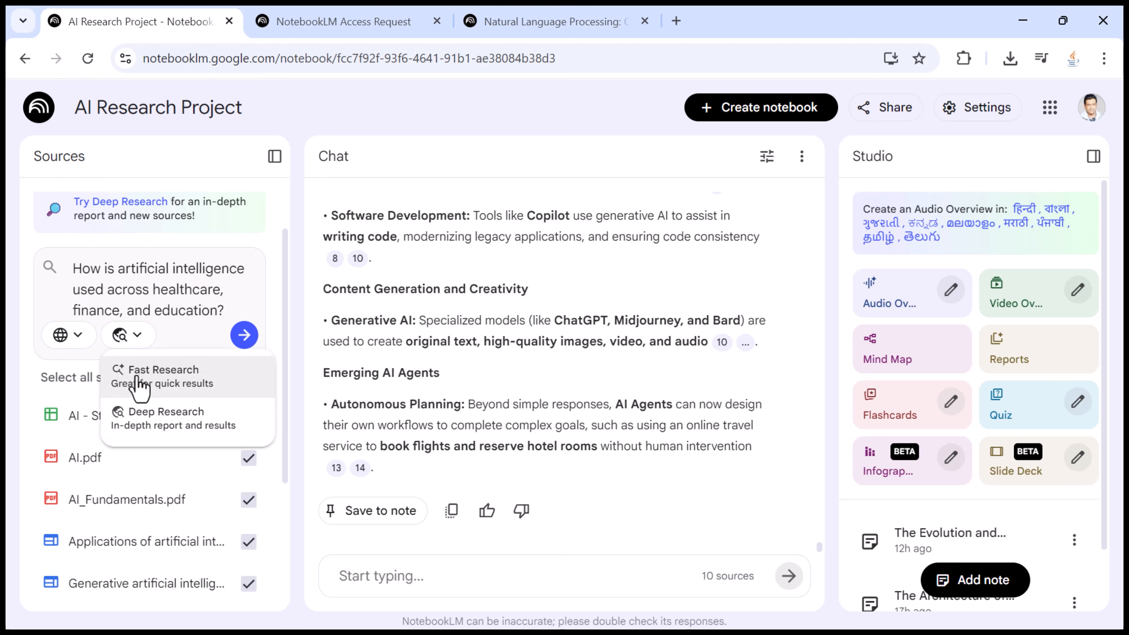
click(147, 420)
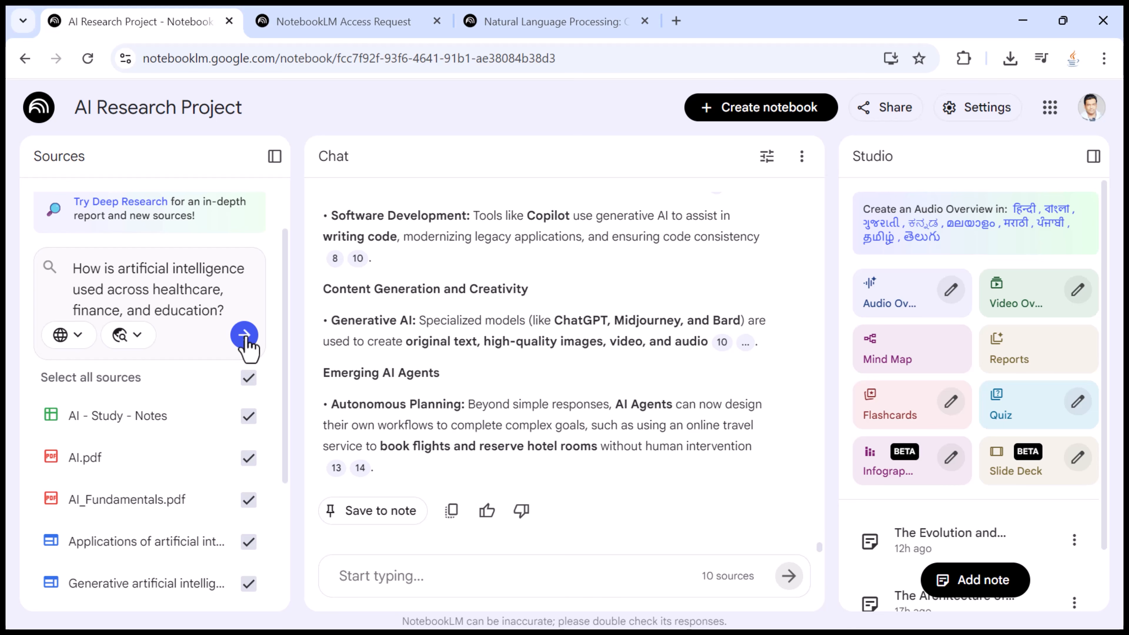
click(244, 334)
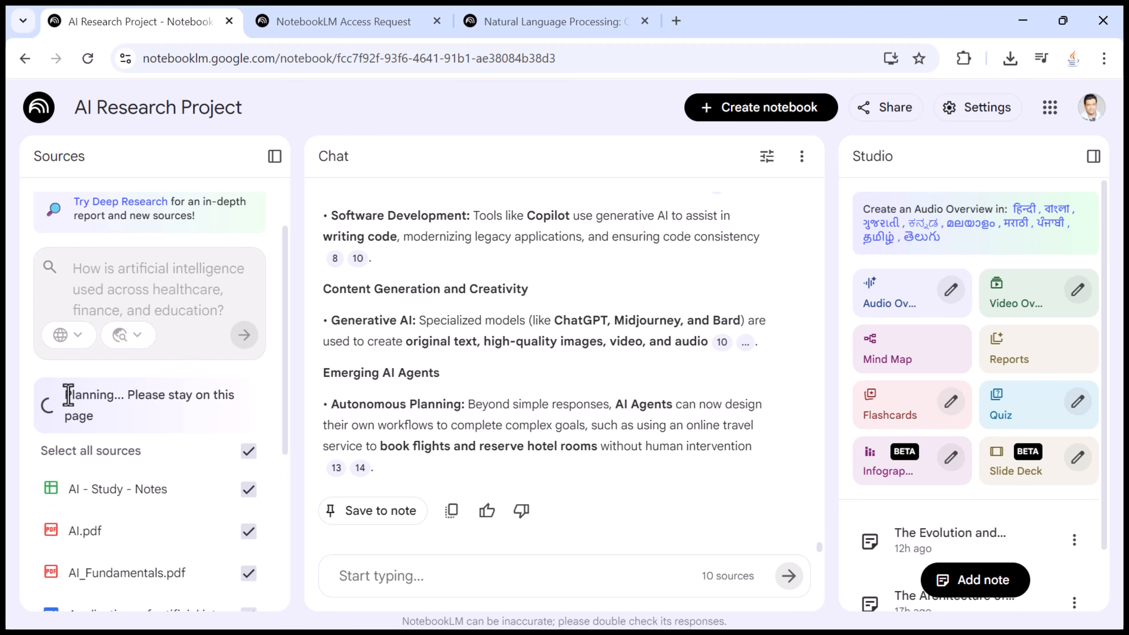
Open the completed Deep Research results and examine the sources cited in the report and those not cited
drag(69, 394, 106, 416)
click(144, 418)
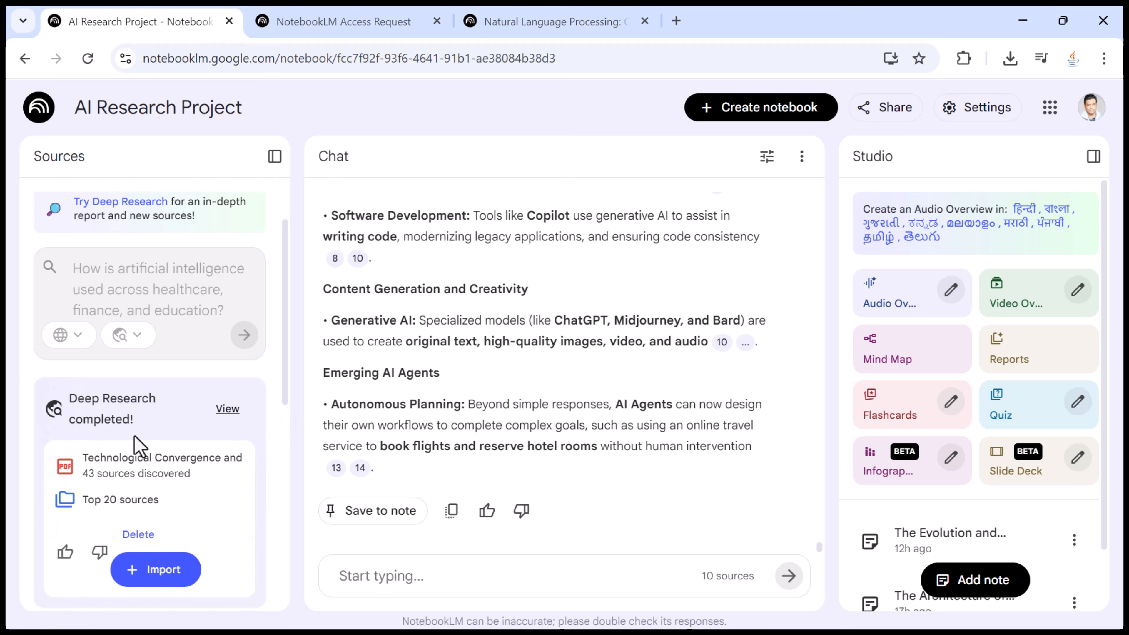
drag(68, 402, 159, 424)
click(228, 409)
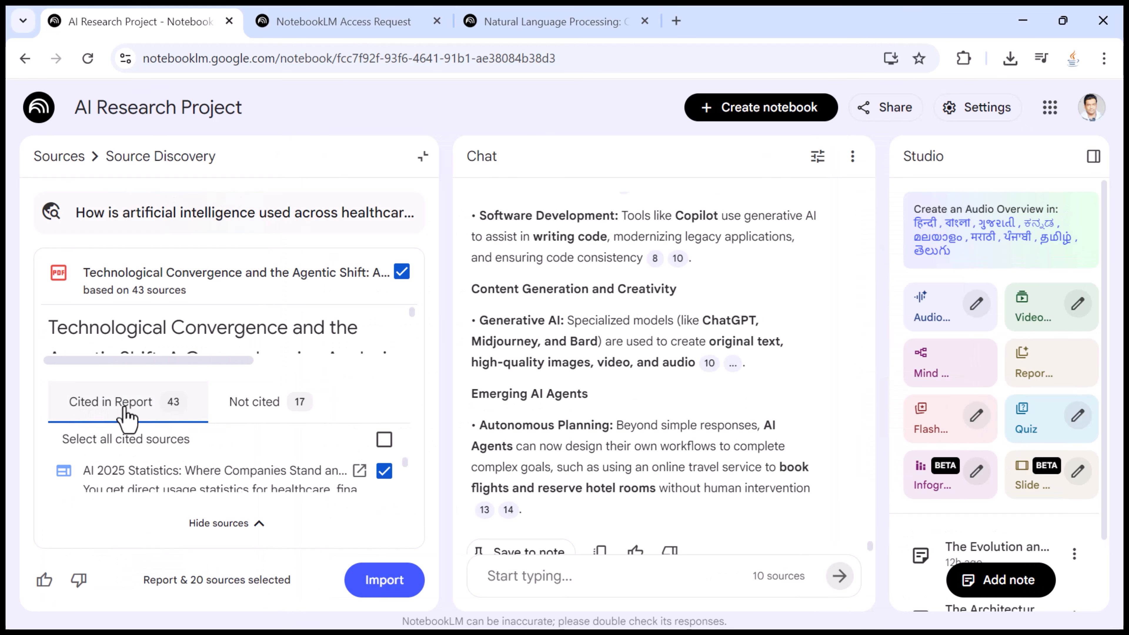
scroll(196, 467, down, 5)
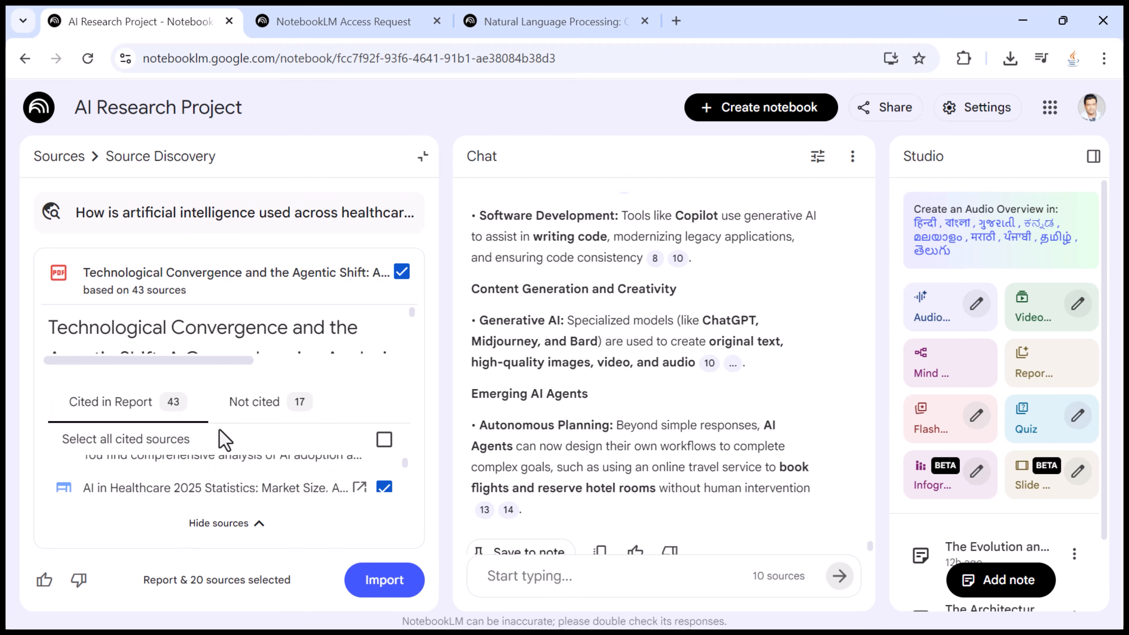
scroll(191, 467, down, 2)
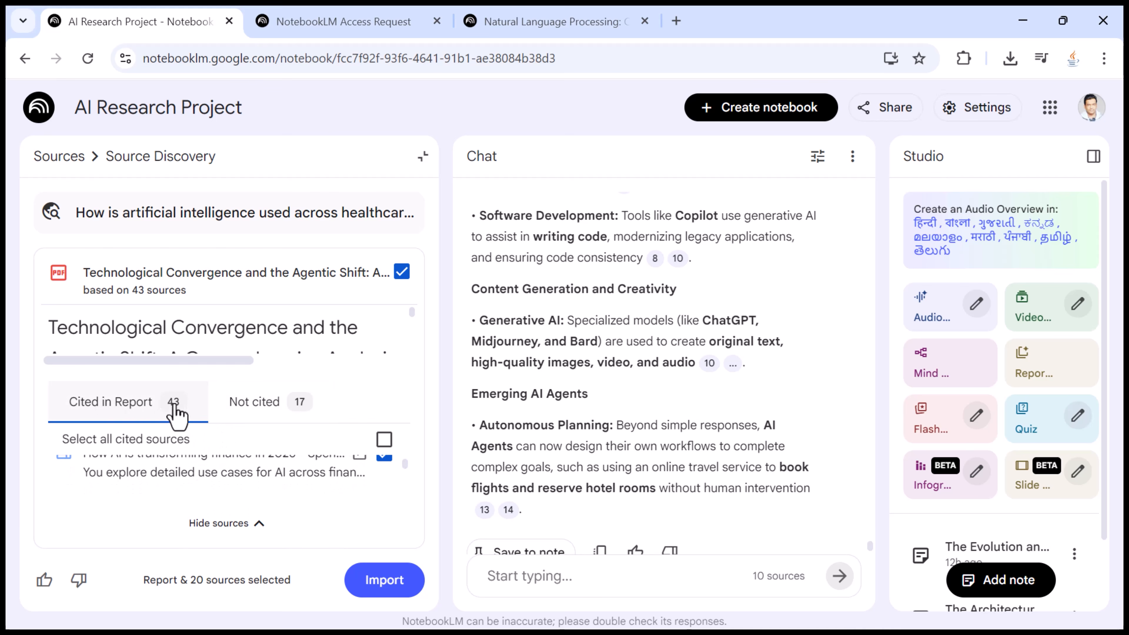
click(264, 414)
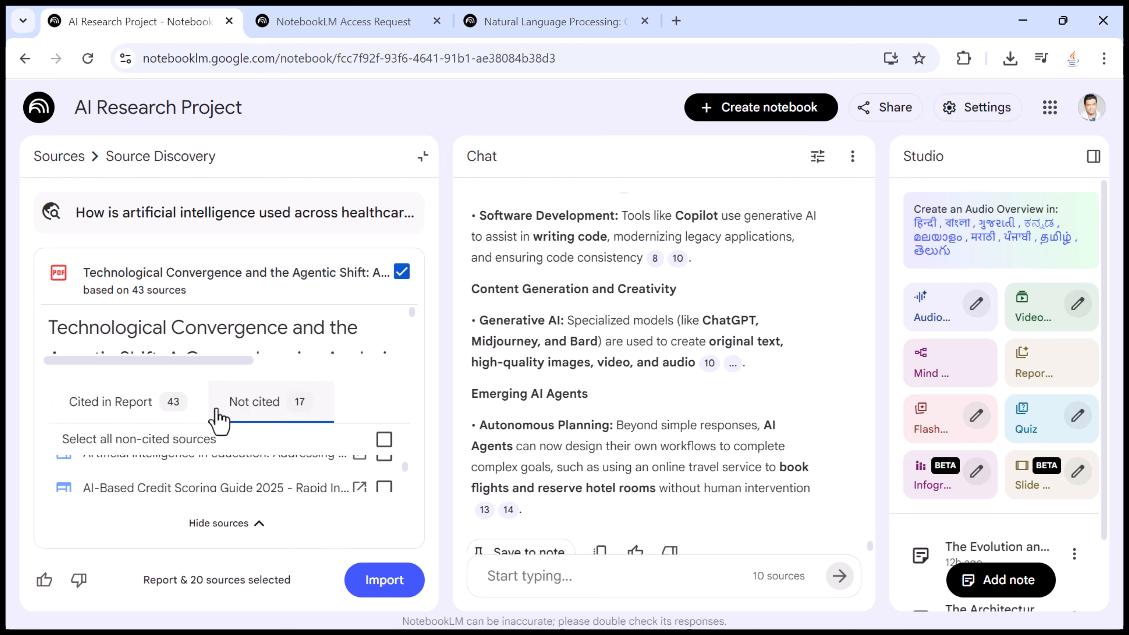
click(141, 415)
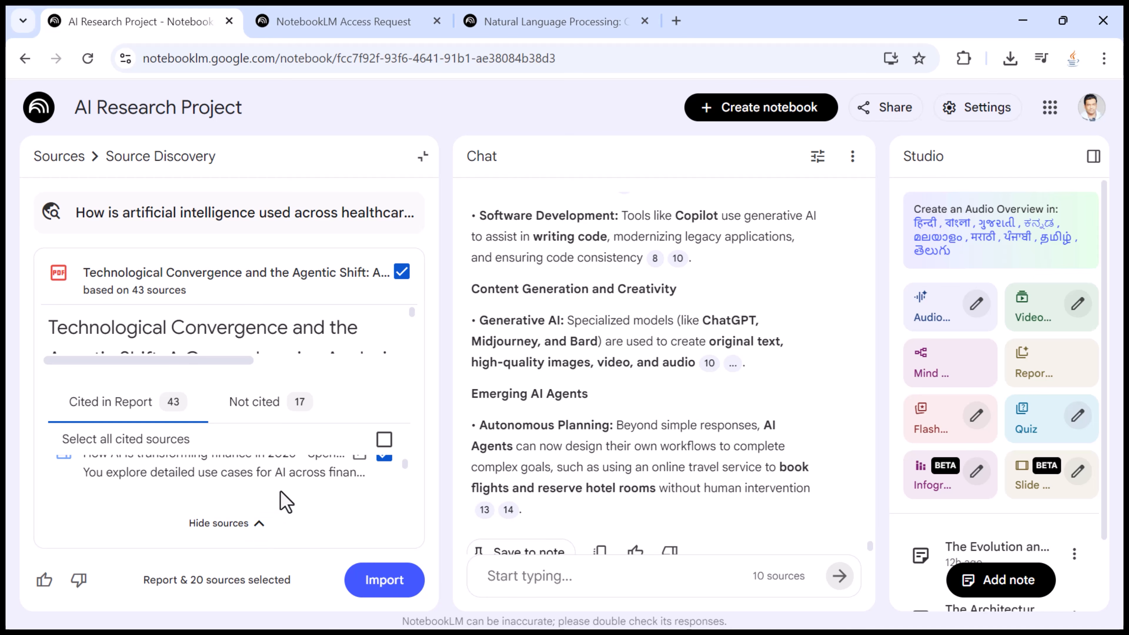
Deselect all cited sources, then select only Generative AI in Healthcare Market Research and The 2025 AI Index Report | Stanford HAI alongside the report
scroll(311, 471, up, 1)
click(385, 440)
click(384, 440)
scroll(353, 491, down, 2)
scroll(353, 491, down, 5)
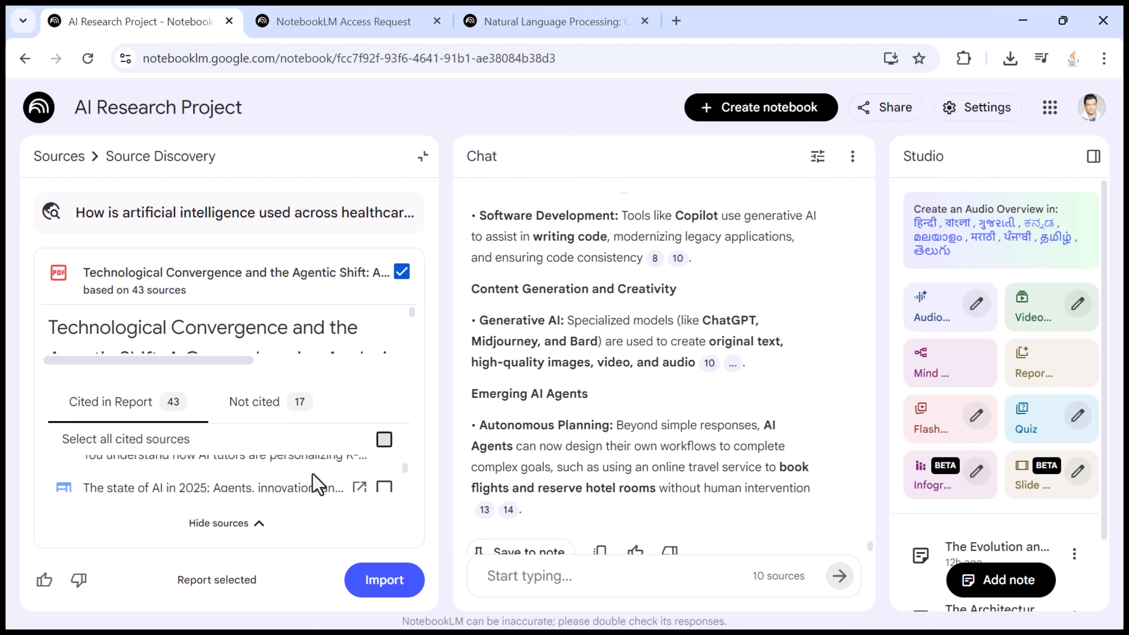
click(384, 458)
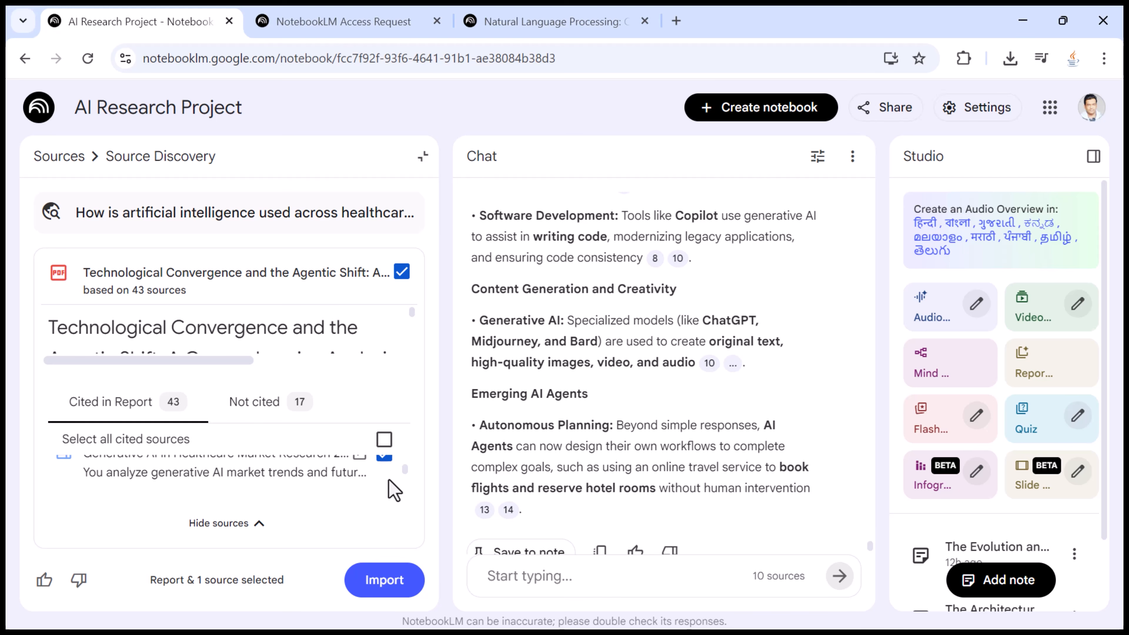
key(ctrl+minus)
click(384, 490)
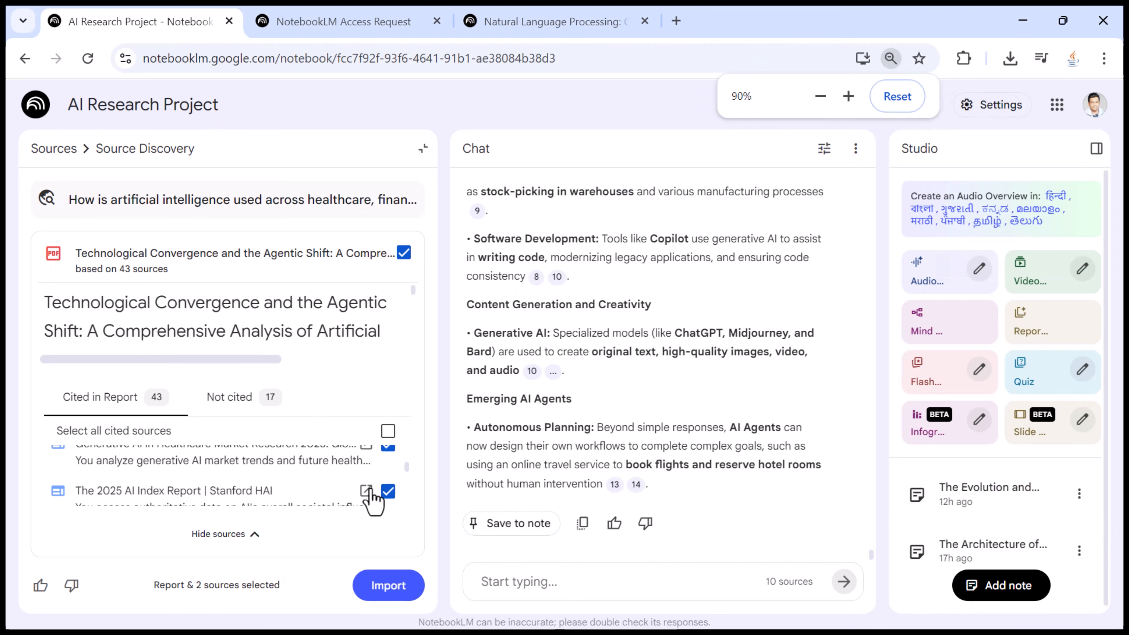
Look through the remaining cited sources and import the Deep Research report with the two selected sources
scroll(371, 491, down, 1)
scroll(370, 489, up, 4)
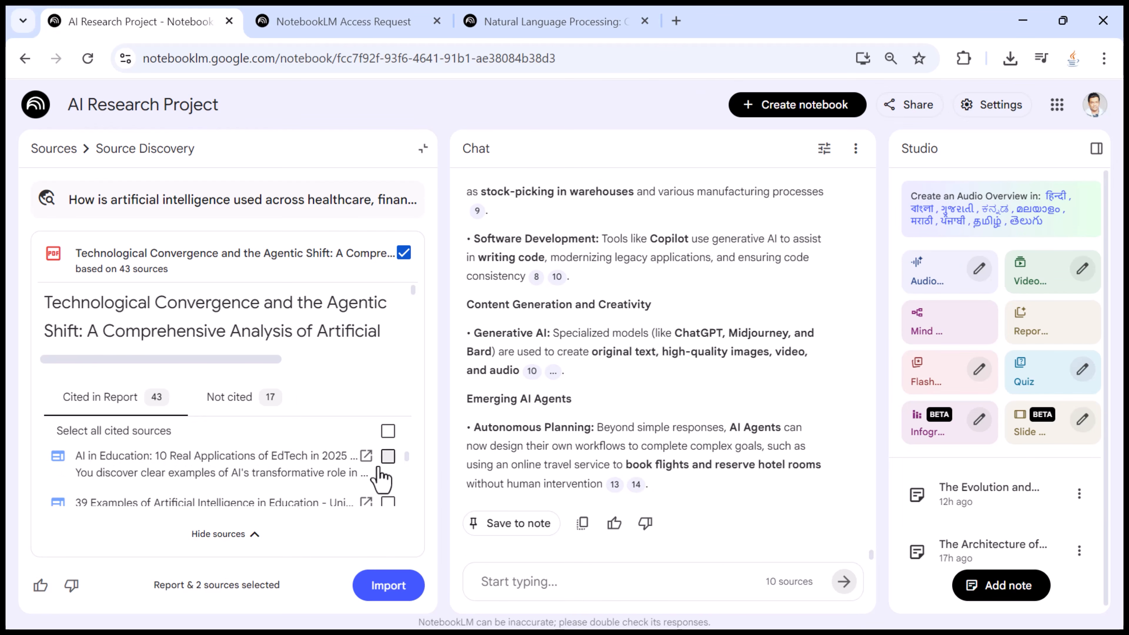
scroll(379, 479, down, 3)
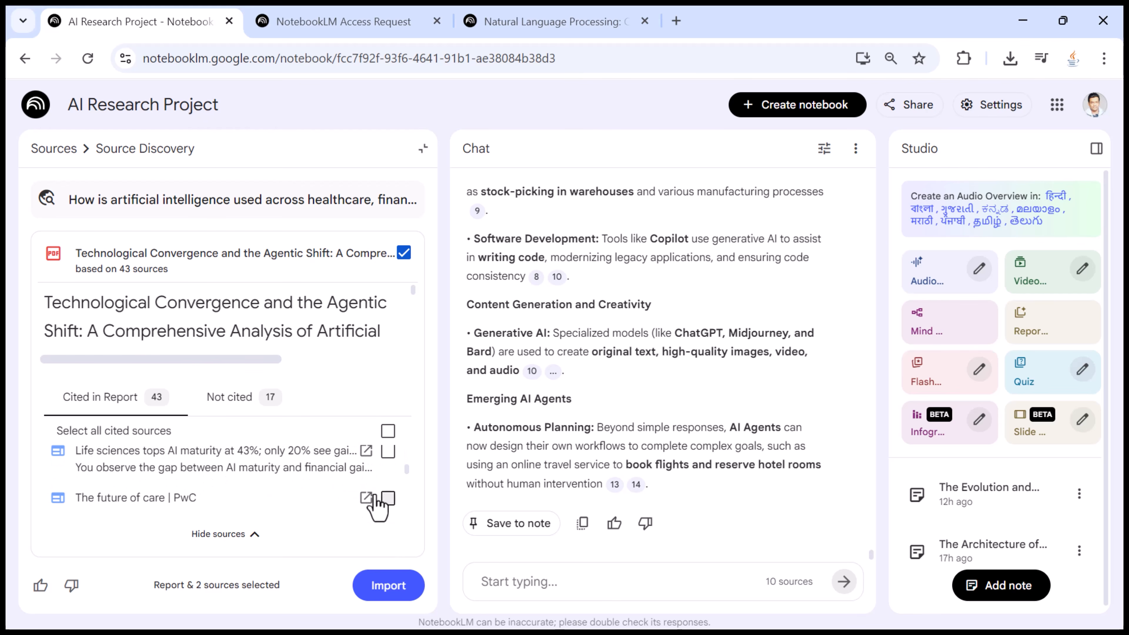
click(387, 586)
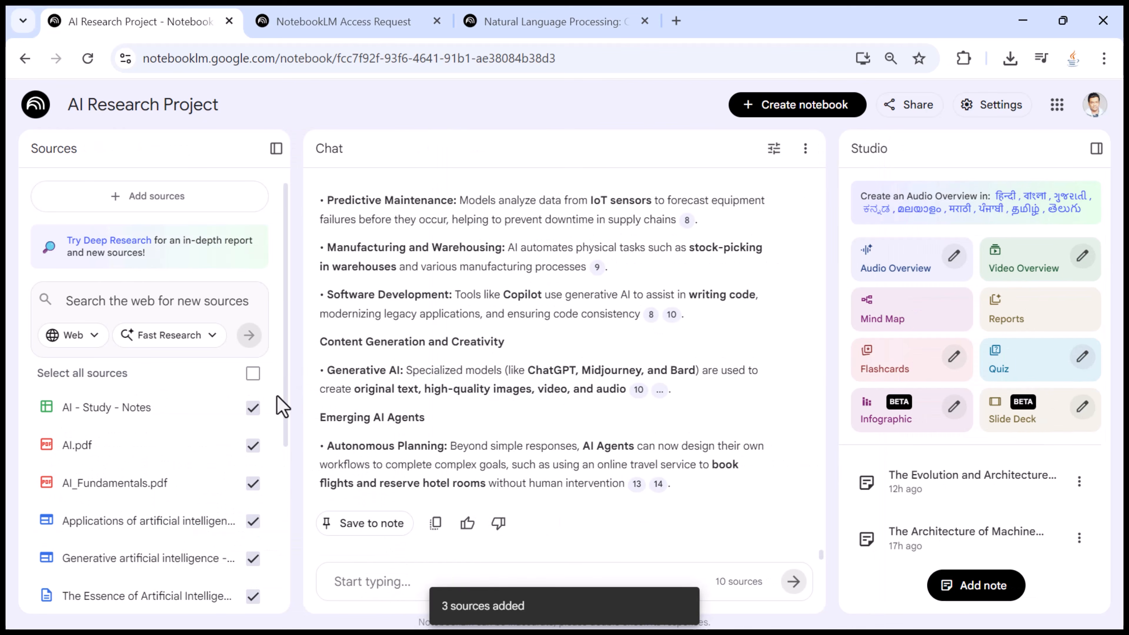
Review the Fast Research and Deep Research modes offered for web searches, leaving the mode on Fast Research
click(203, 340)
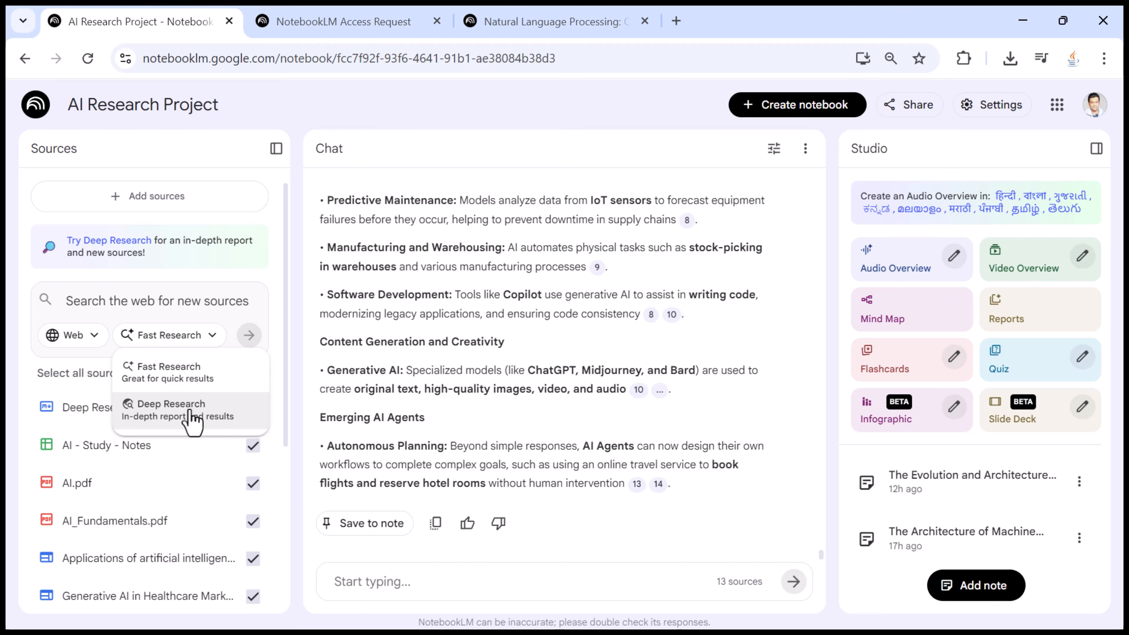
click(220, 322)
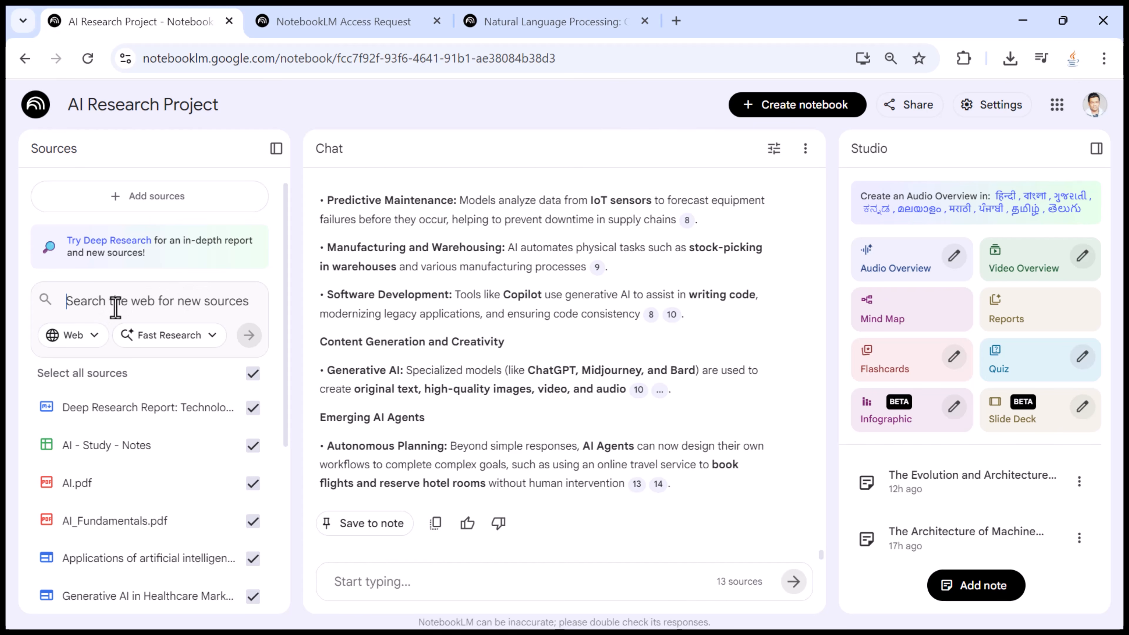
click(200, 335)
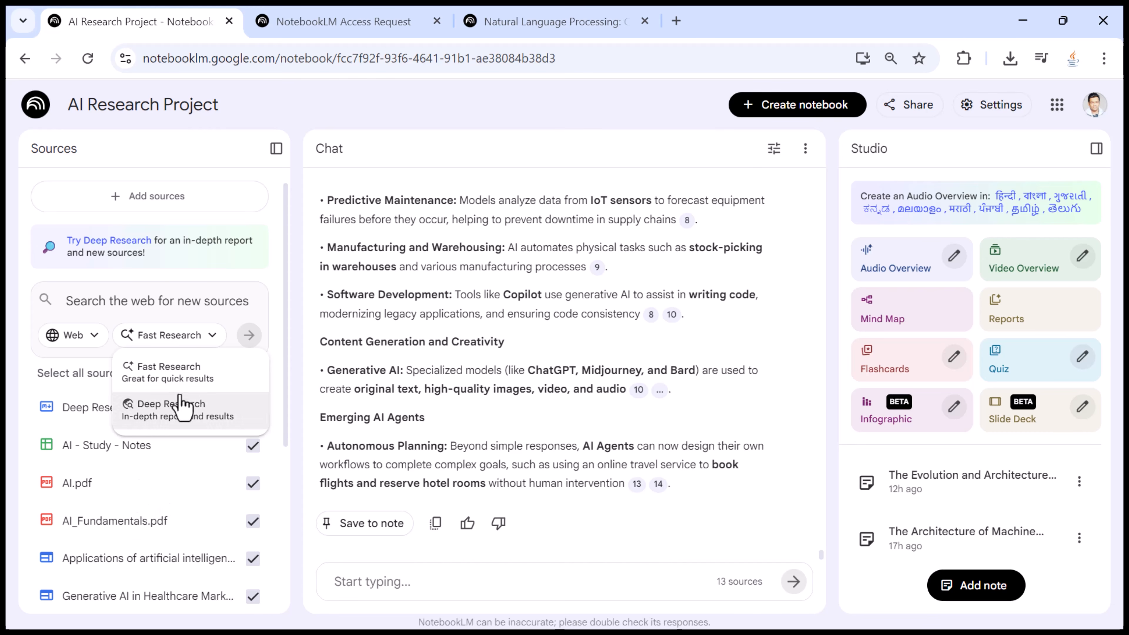
click(175, 299)
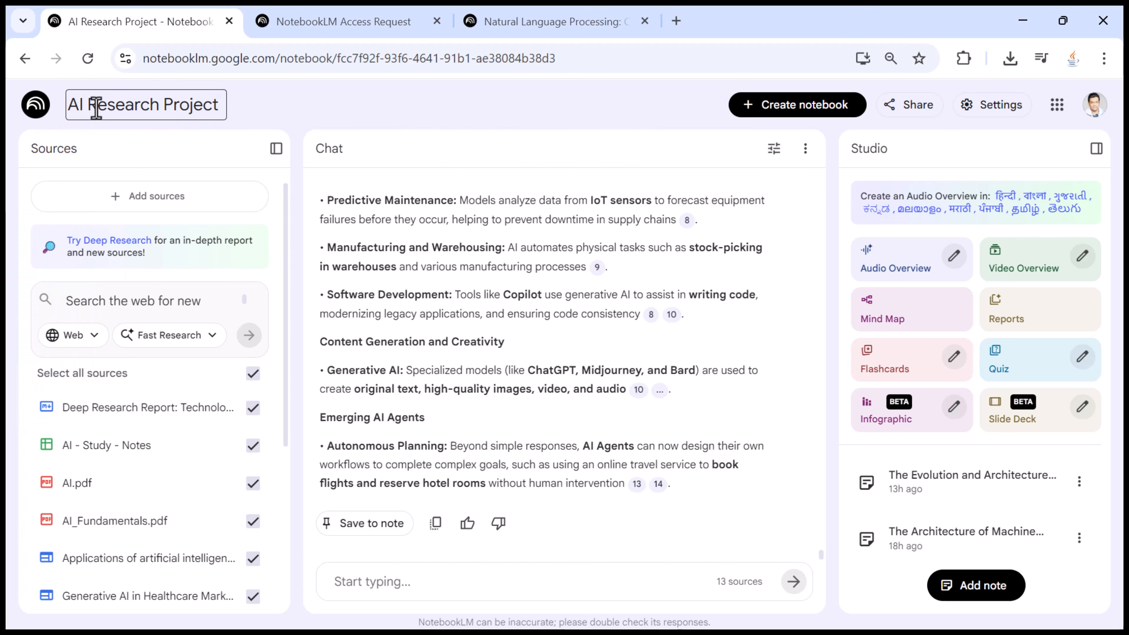
Collapse the Studio area to leave more room for the chat
double_click(878, 155)
click(929, 158)
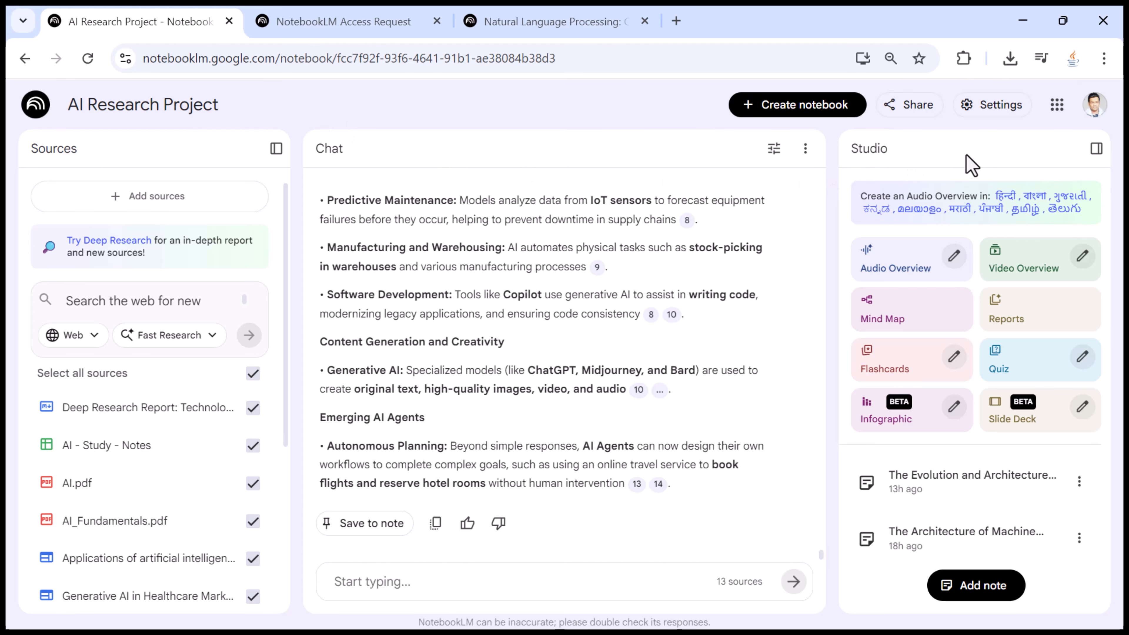
click(1096, 151)
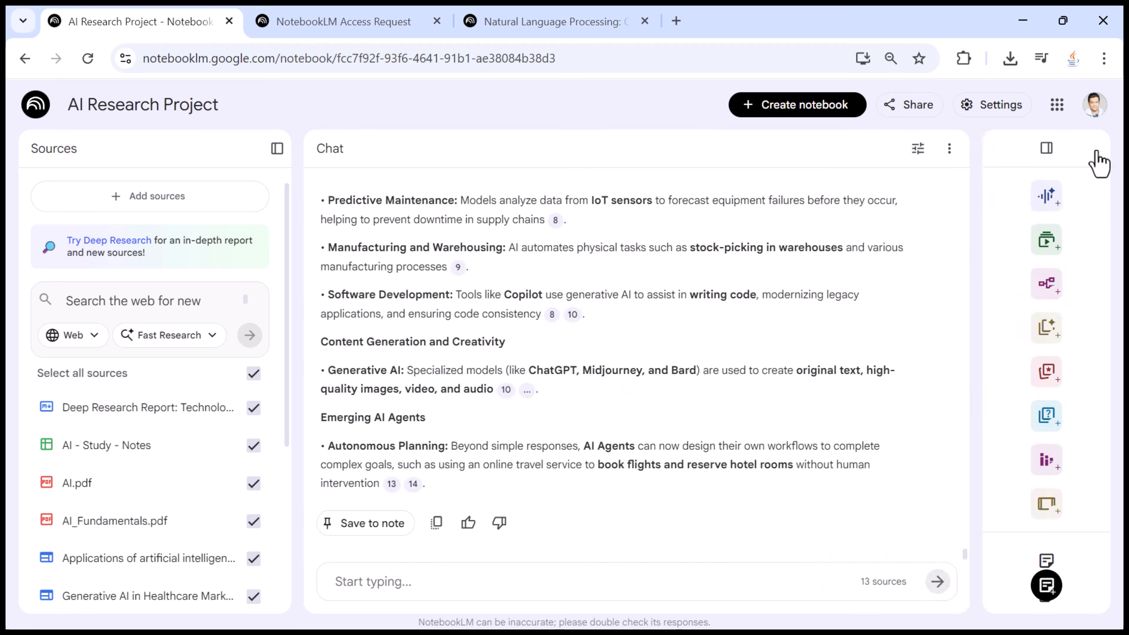
Expand the Studio panel and create a new note titled "AI in Simple Words"
click(1096, 153)
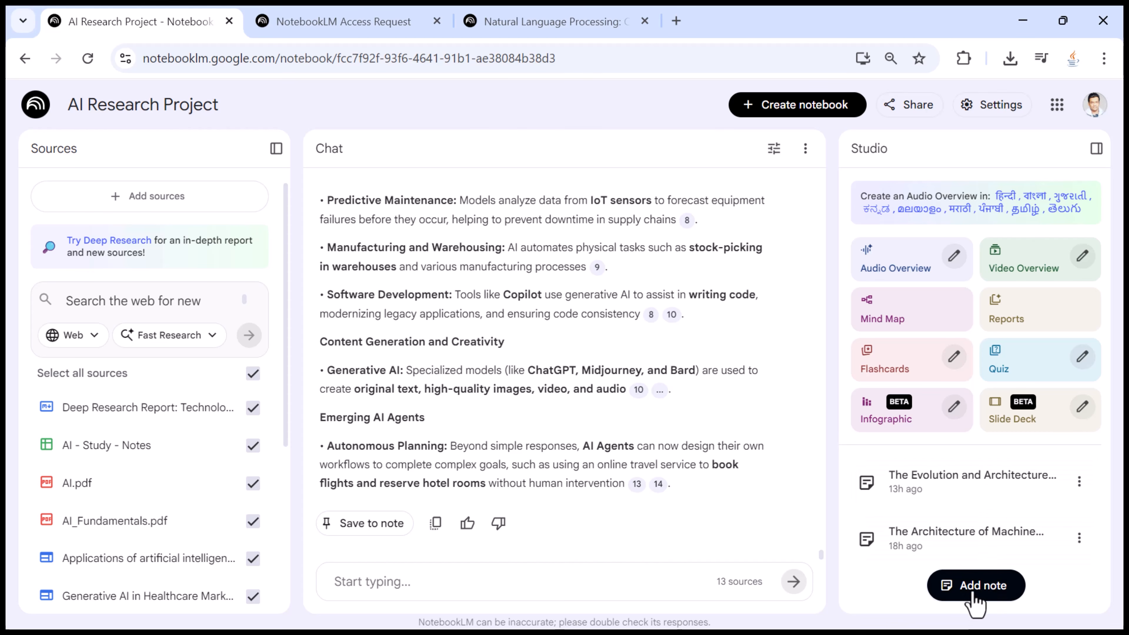
click(983, 586)
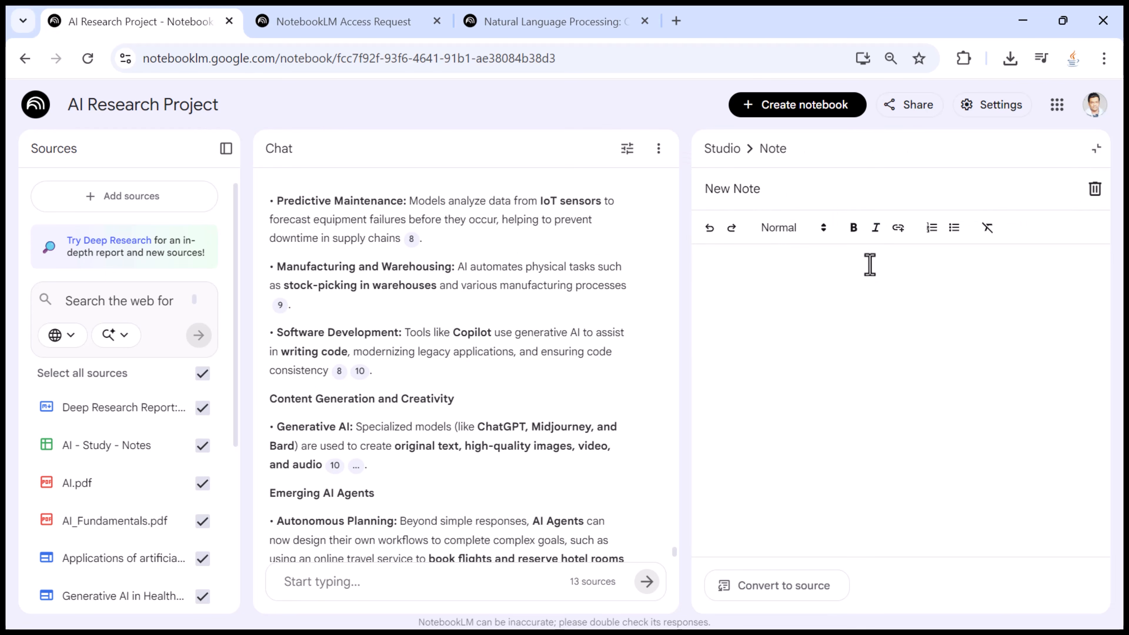
drag(804, 192, 695, 190)
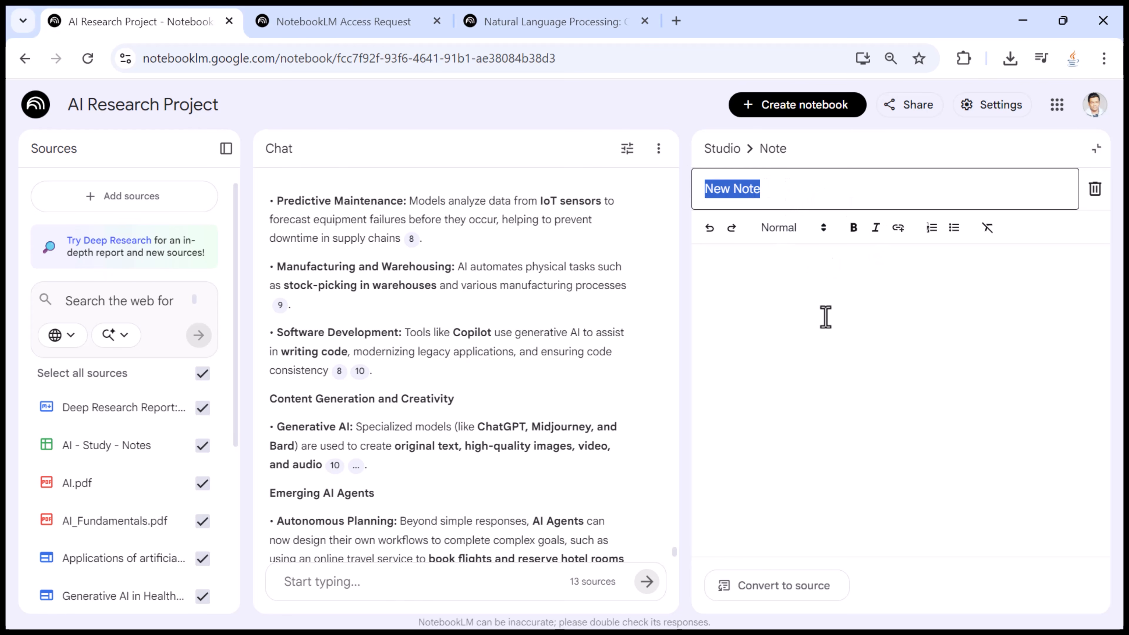
click(800, 280)
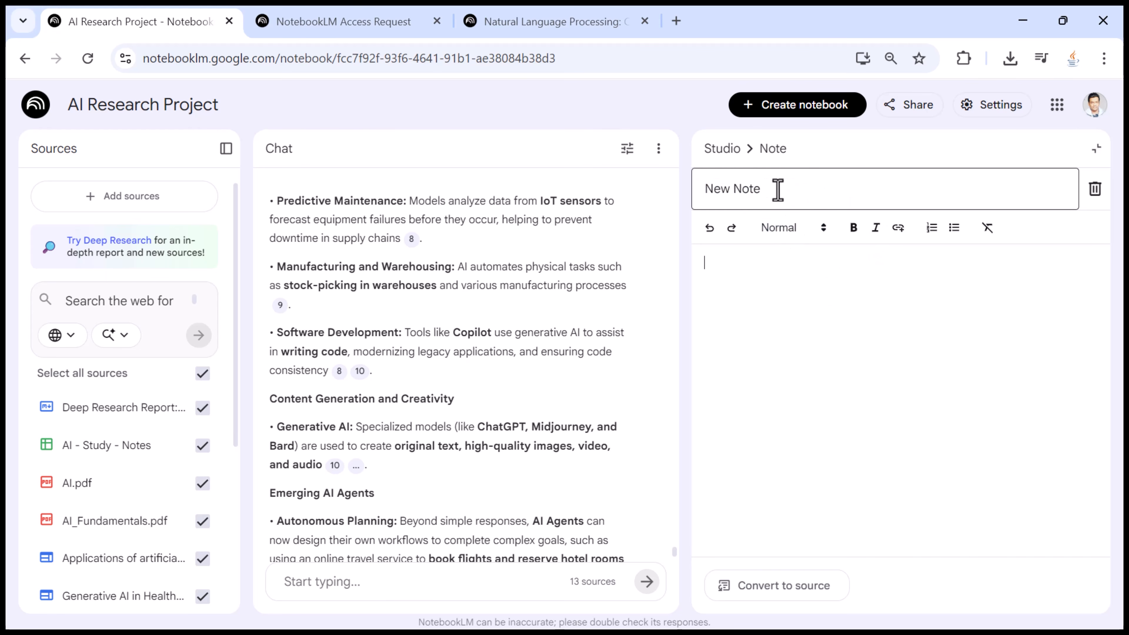
drag(776, 189, 682, 188)
text(AI in Simple)
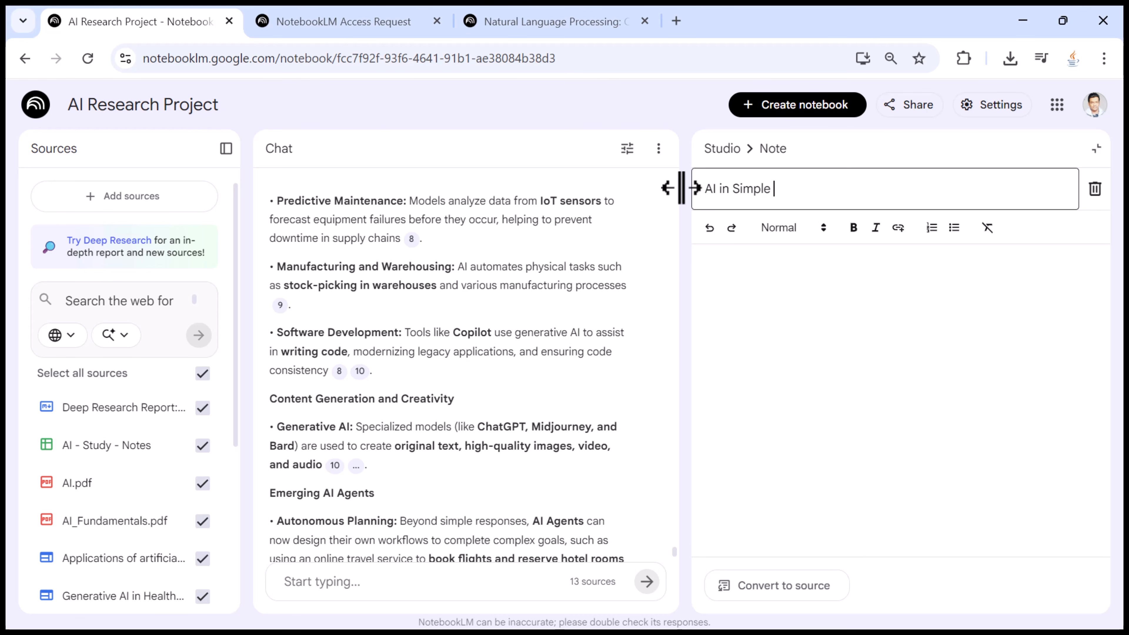
text( Words)
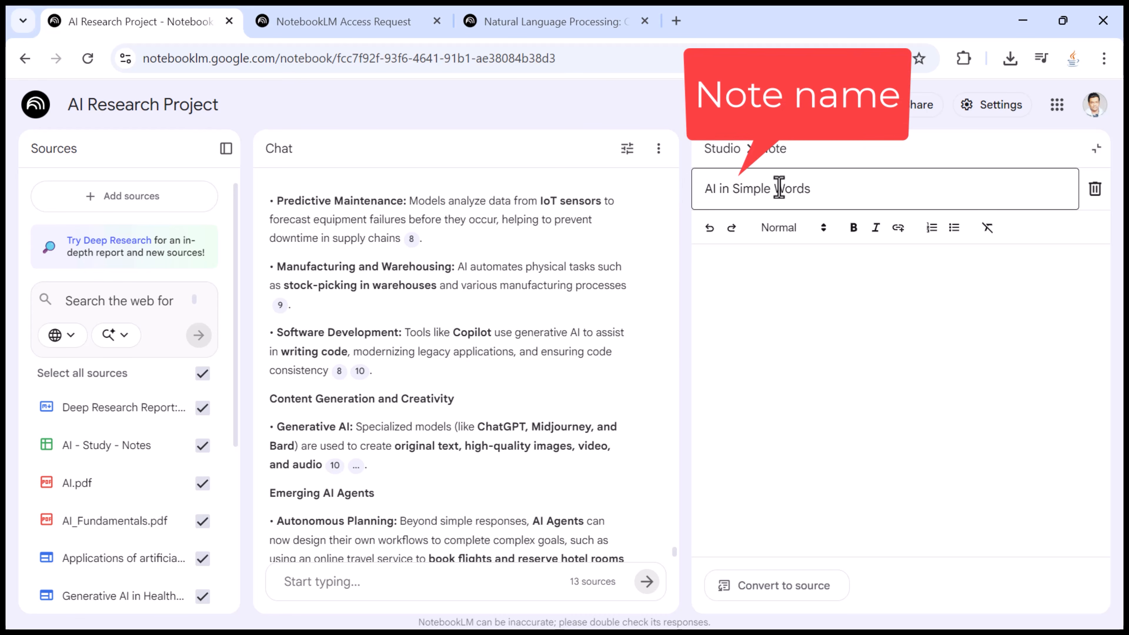
drag(850, 184, 725, 209)
Fill the note with "Artificial Intelligence (AI) is a broad field of computer science focused on building machines capable of performing tasks that typically require human intelligence."
click(798, 272)
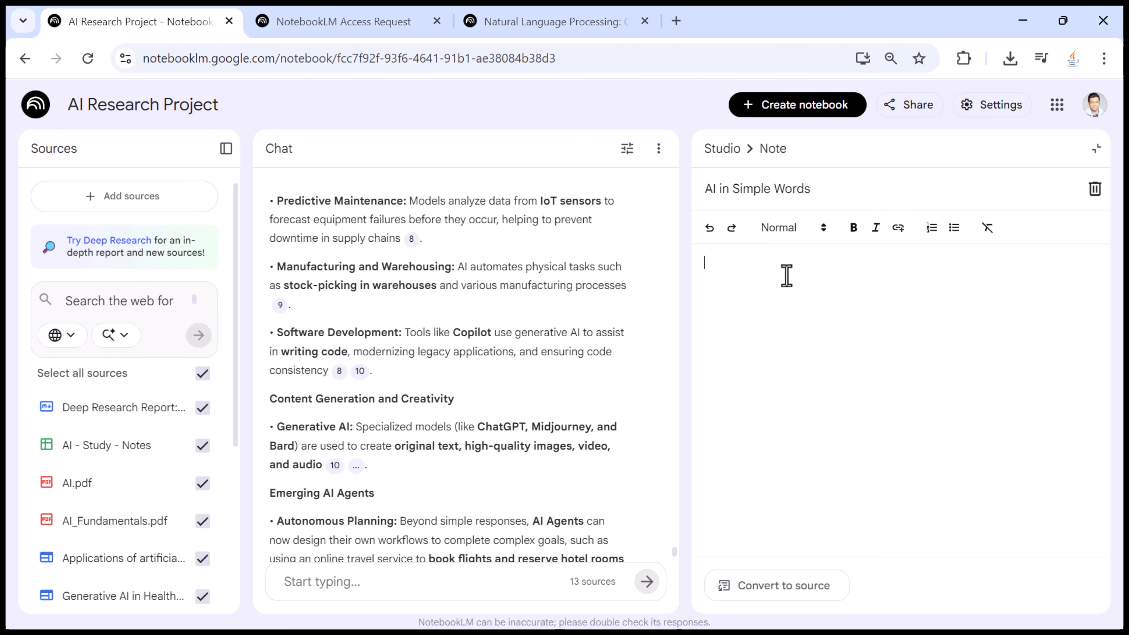
text(Artificial Intelligence (AI) is a broad field of computer science focused on building machines capable of performing tasks that typically require human intelligence)
drag(807, 295, 701, 263)
click(802, 294)
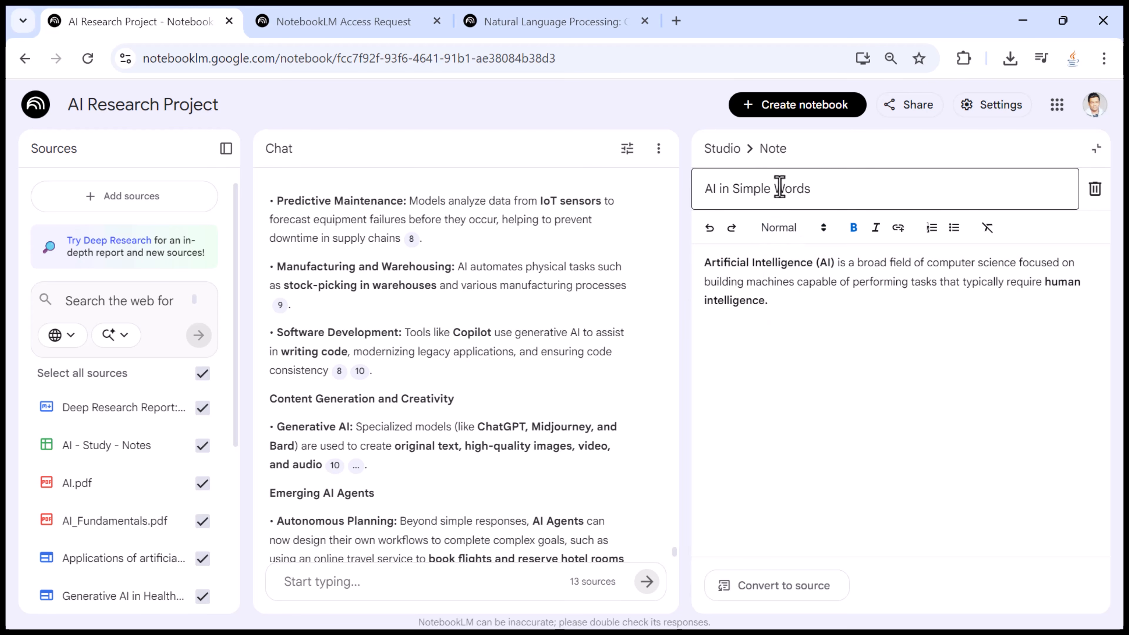
click(722, 149)
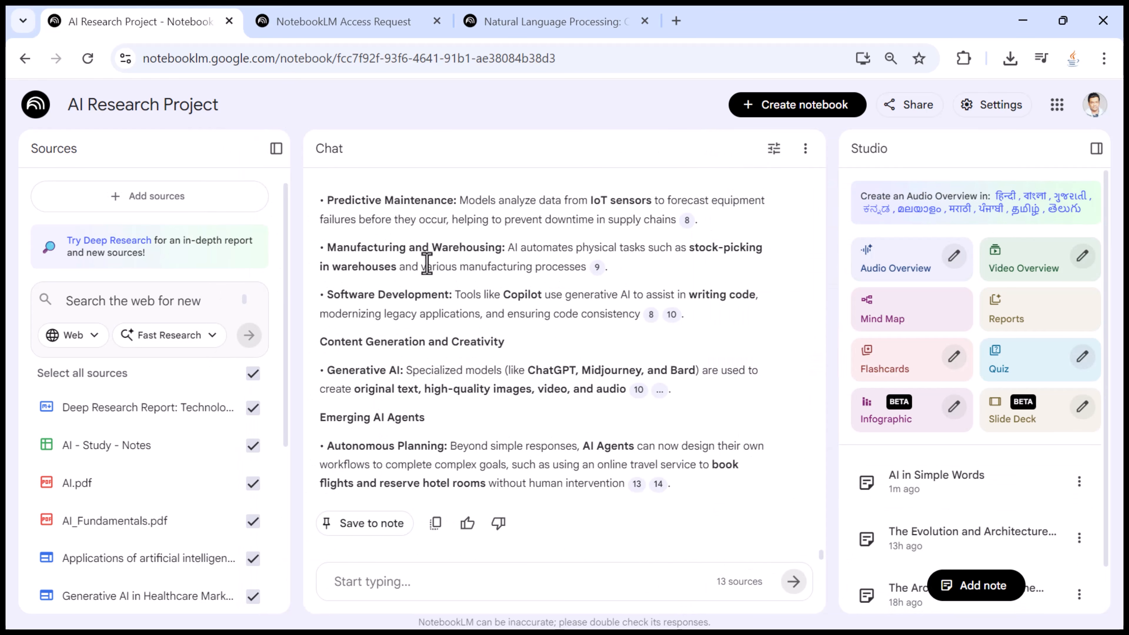
Save the chat response listing real-world applications of AI in the selected sources as a note
scroll(426, 265, up, 15)
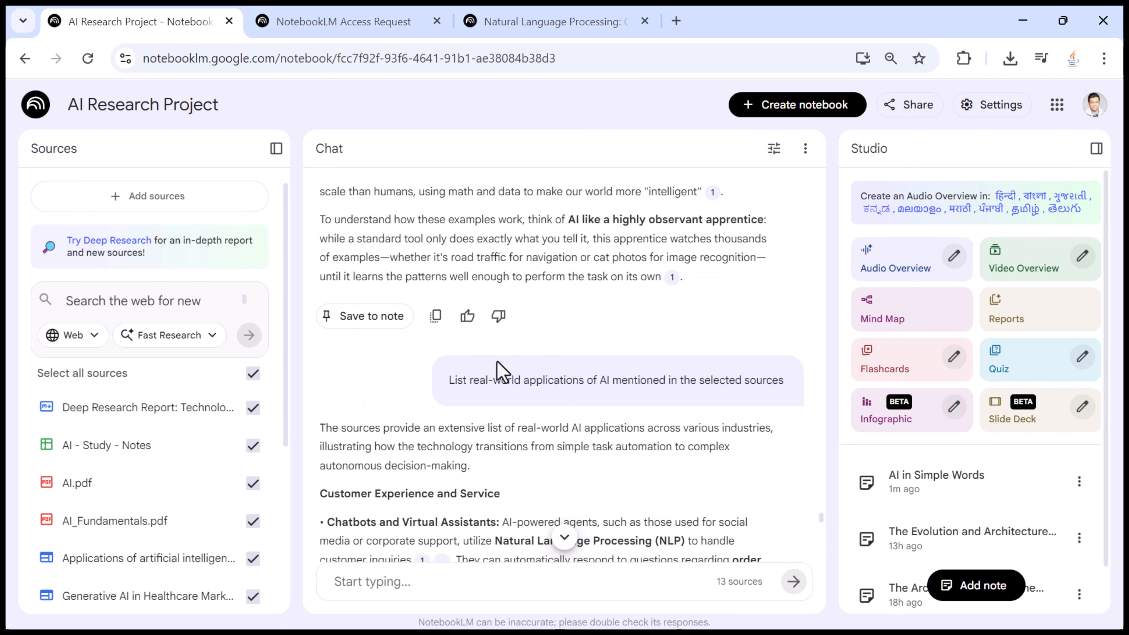
drag(449, 379, 789, 391)
scroll(491, 433, down, 15)
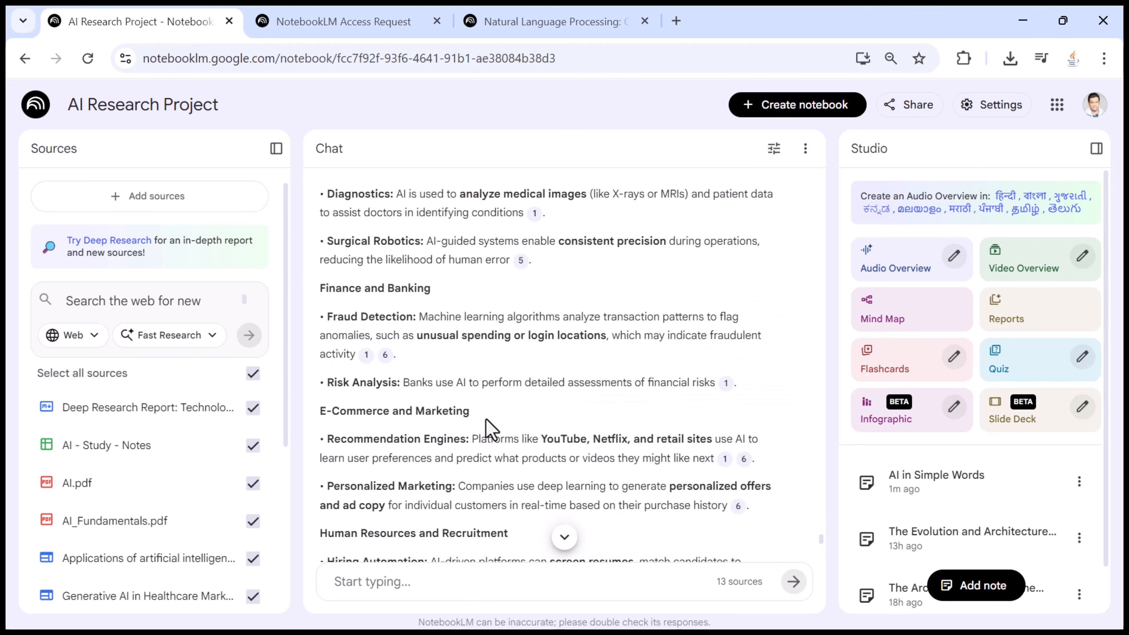
scroll(491, 429, down, 10)
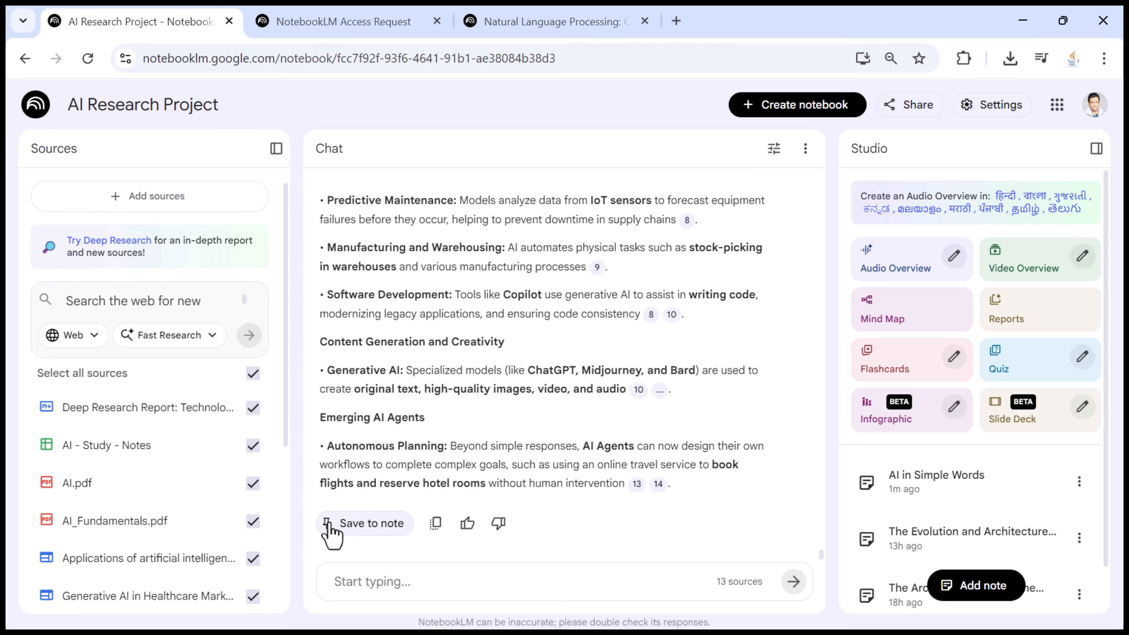
click(368, 529)
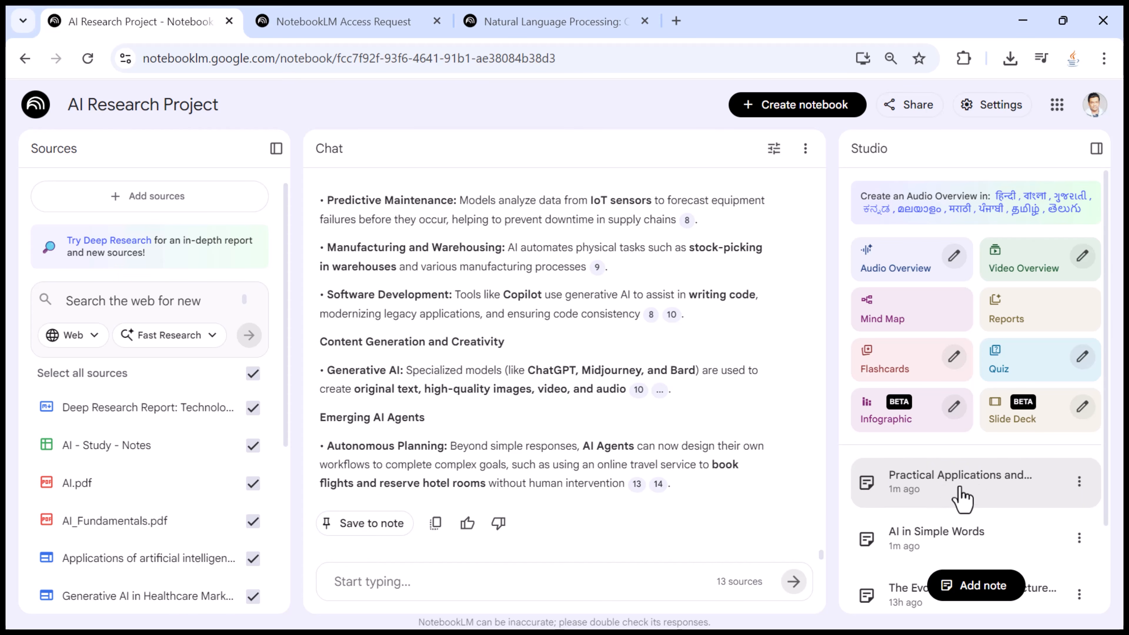
Open the newly saved practical applications note, look through its content, and return to the Studio overview
click(975, 498)
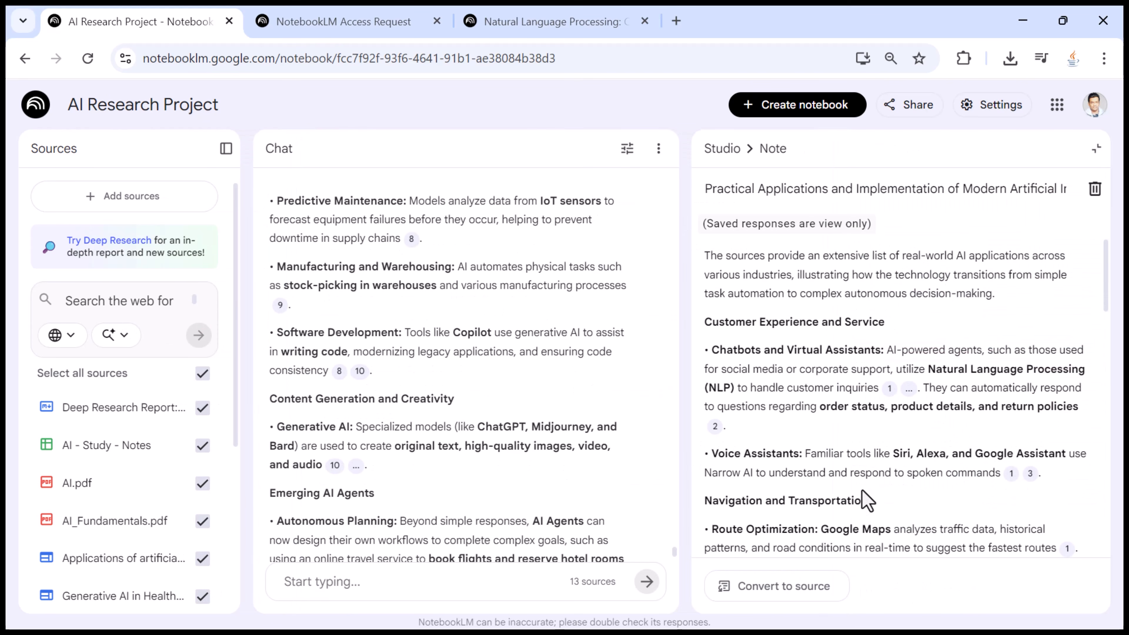
drag(703, 223, 843, 223)
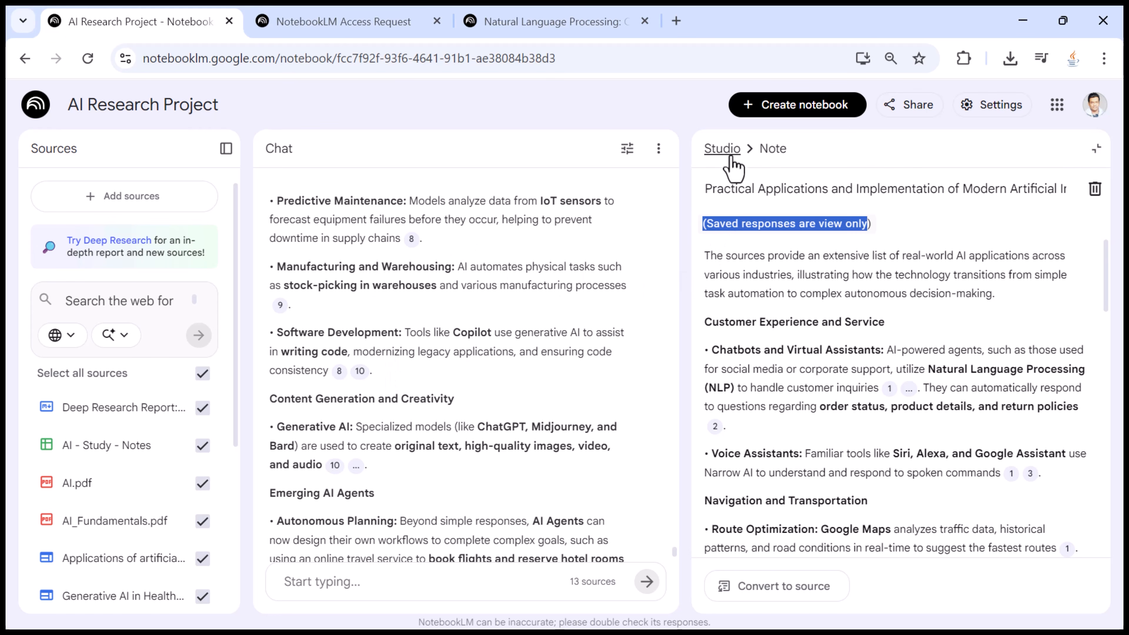
scroll(866, 440, down, 4)
scroll(871, 443, up, 4)
click(725, 158)
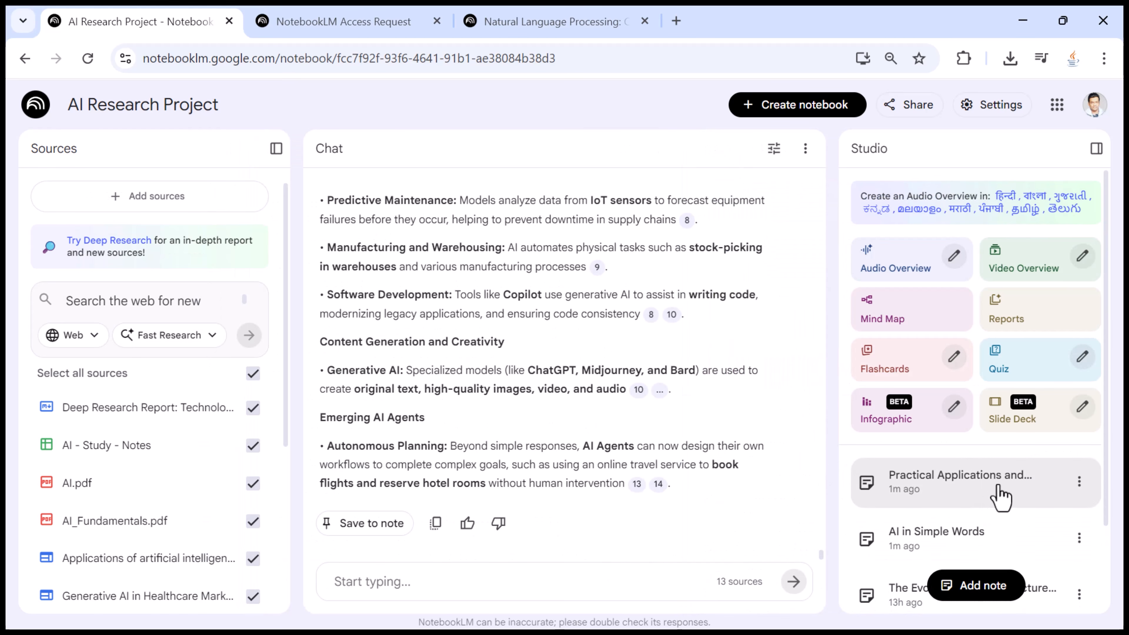
Convert the saved practical applications note into a notebook source and return to the Studio overview
scroll(1030, 560, down, 2)
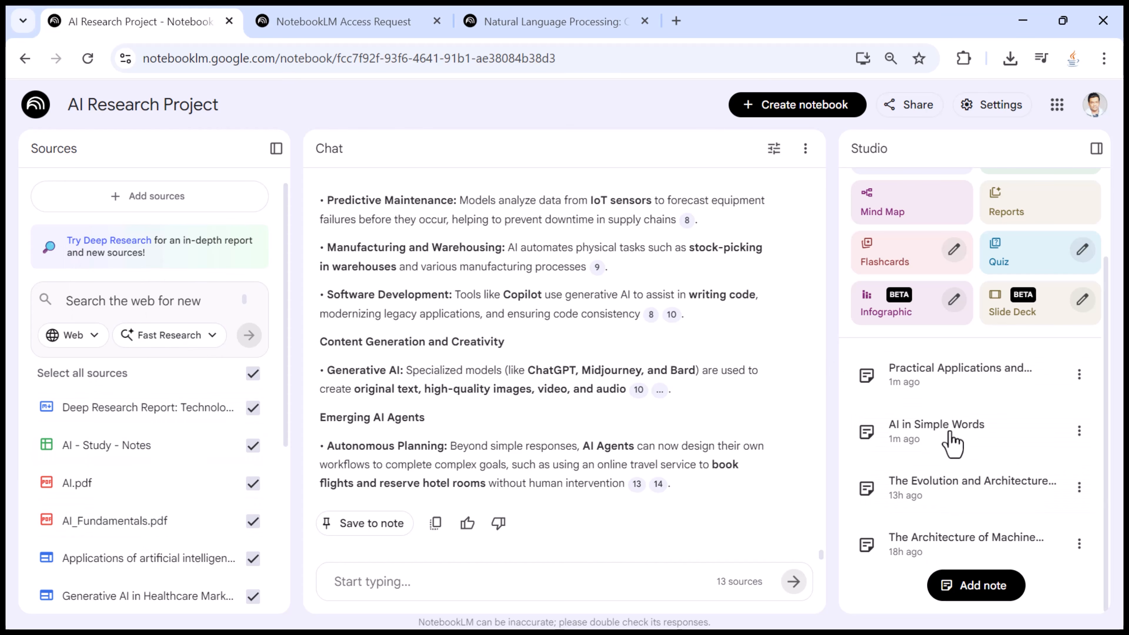
click(960, 374)
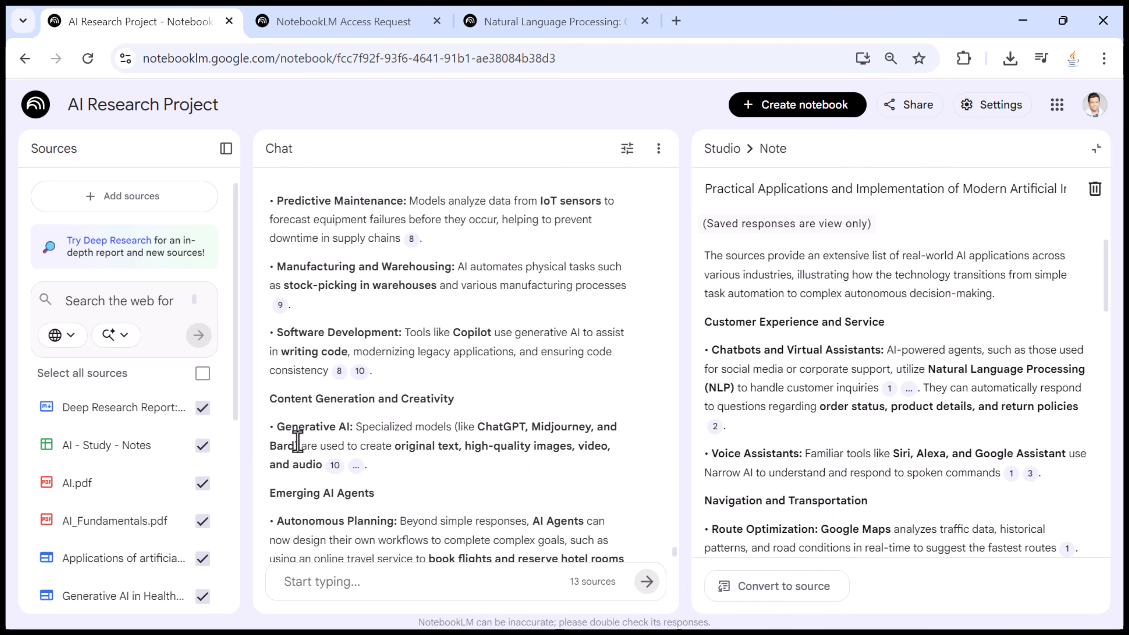
scroll(76, 445, down, 5)
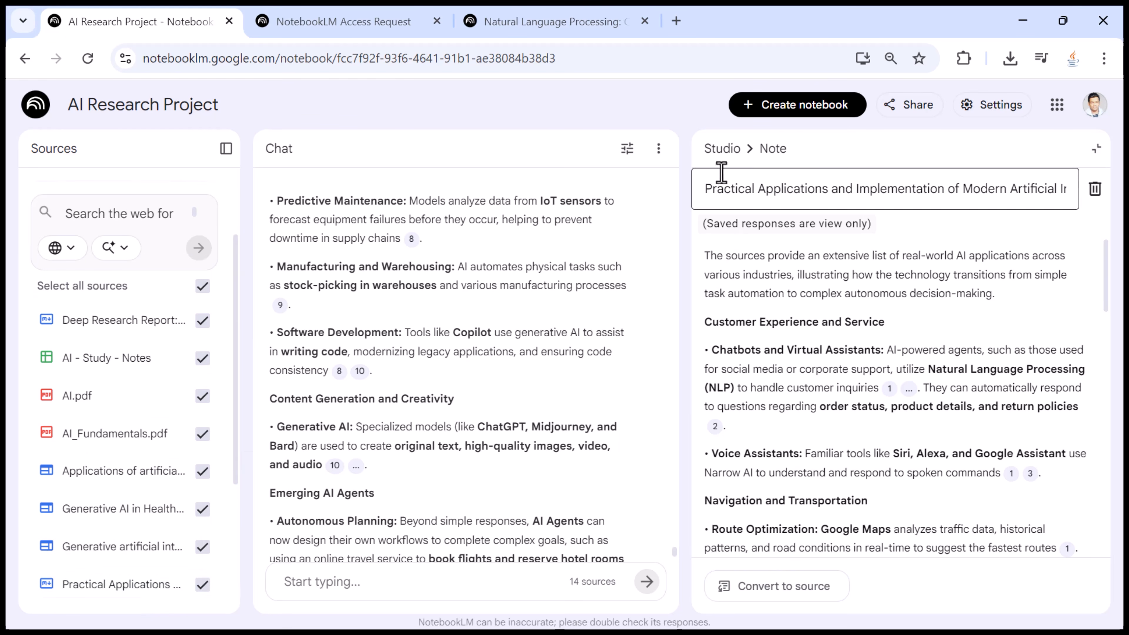
click(722, 151)
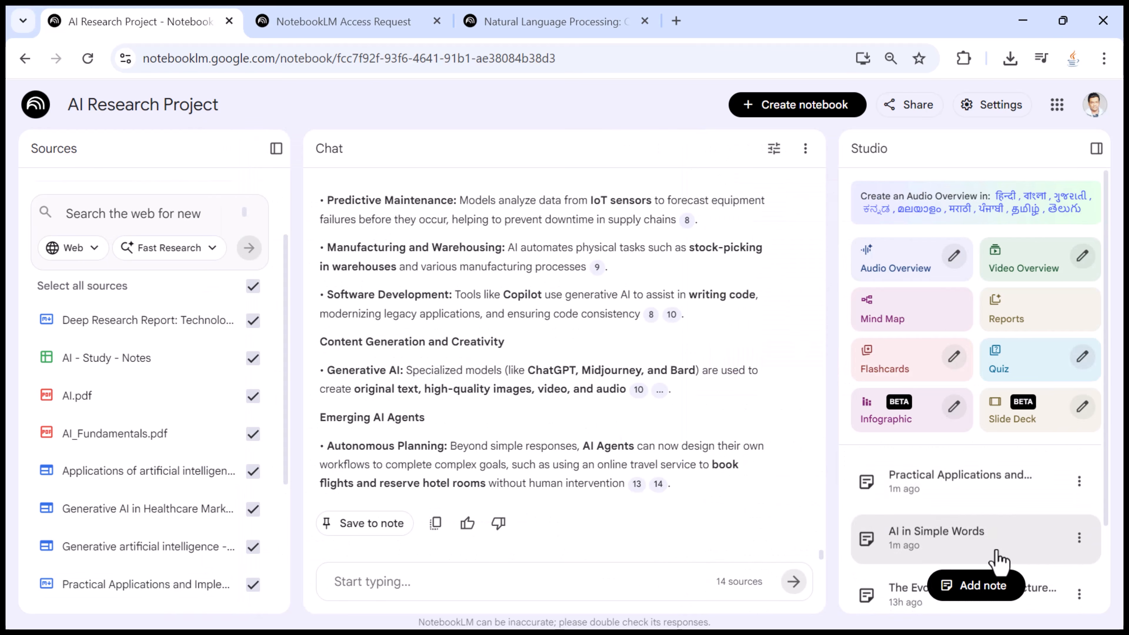
Convert the "AI in Simple Words" note into a notebook source
scroll(995, 511, down, 2)
click(1079, 451)
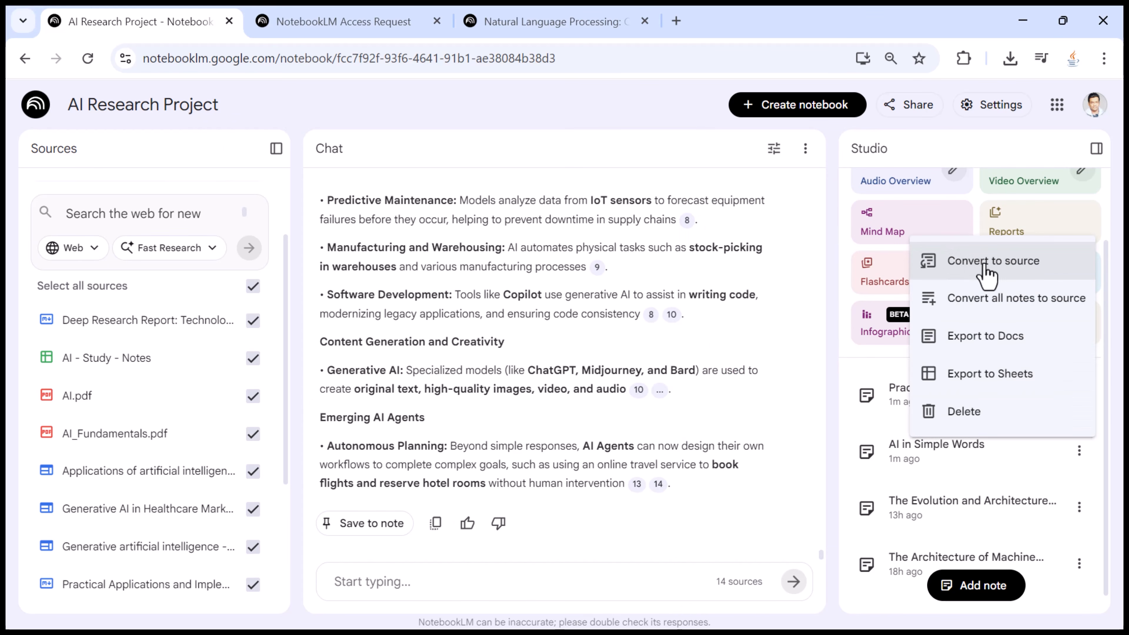
click(1006, 272)
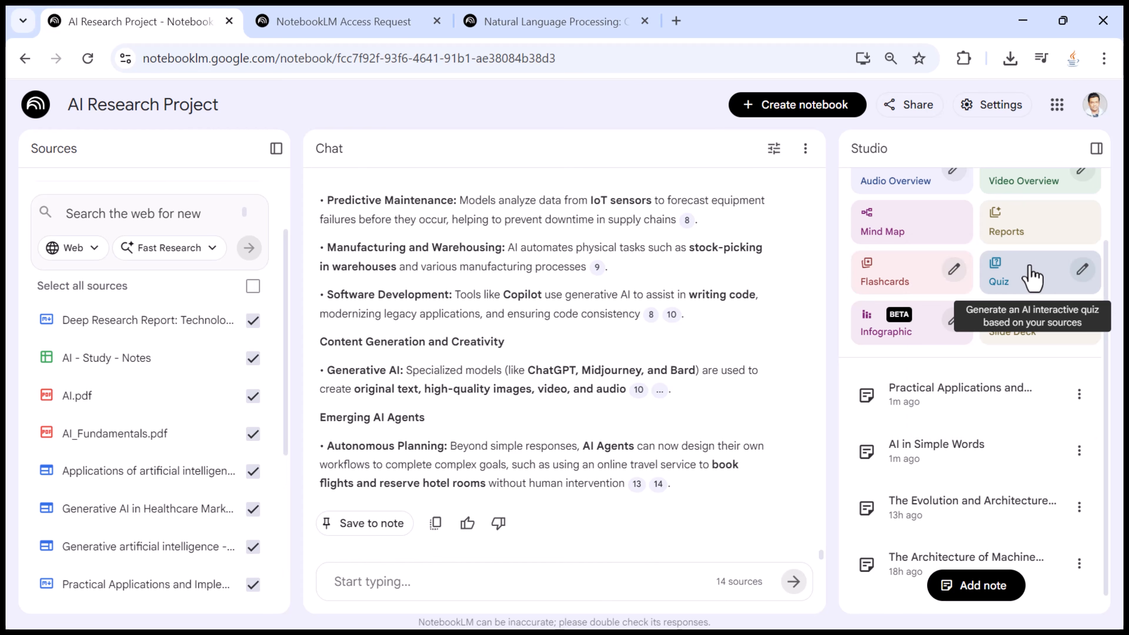
scroll(107, 556, down, 5)
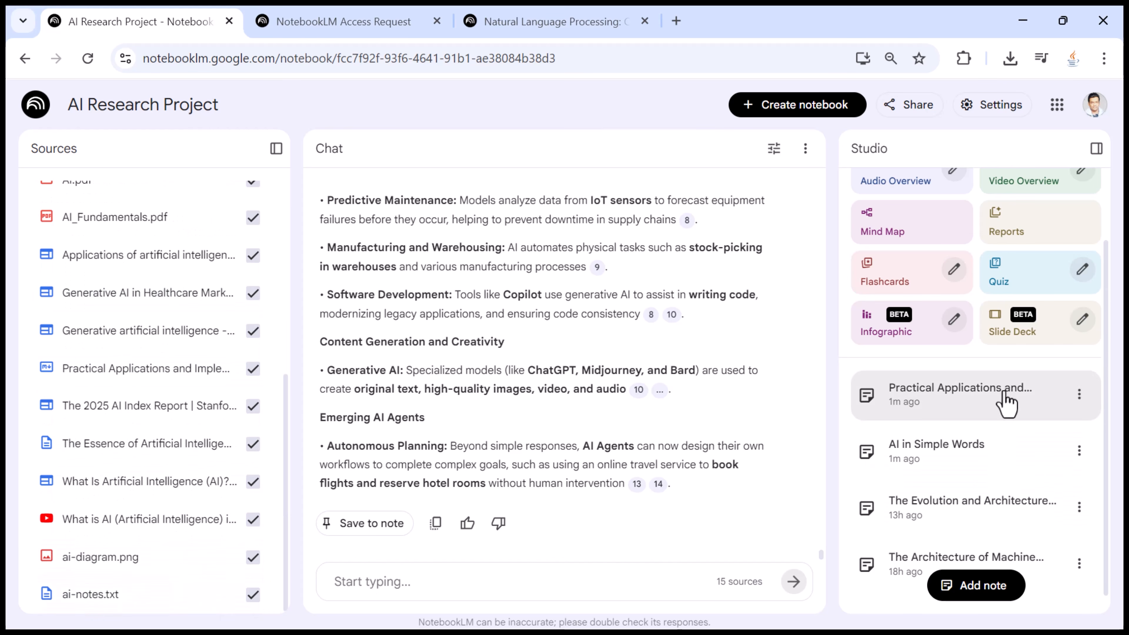
Convert all notes in the notebook into a source and check it in the source list
click(1079, 394)
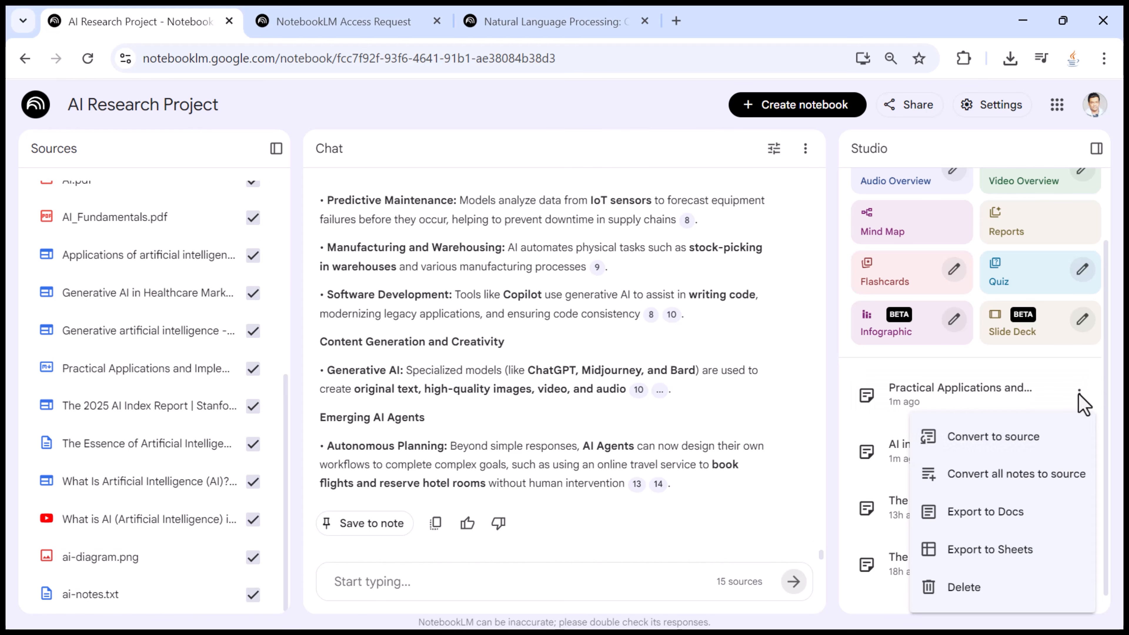
click(1005, 475)
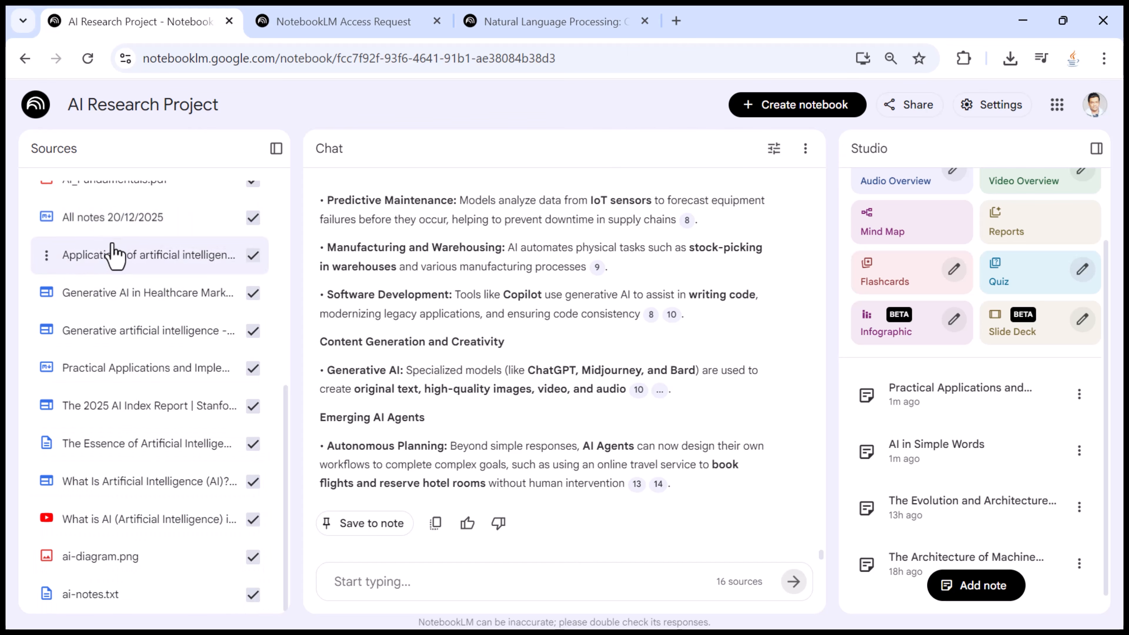
scroll(120, 231, up, 2)
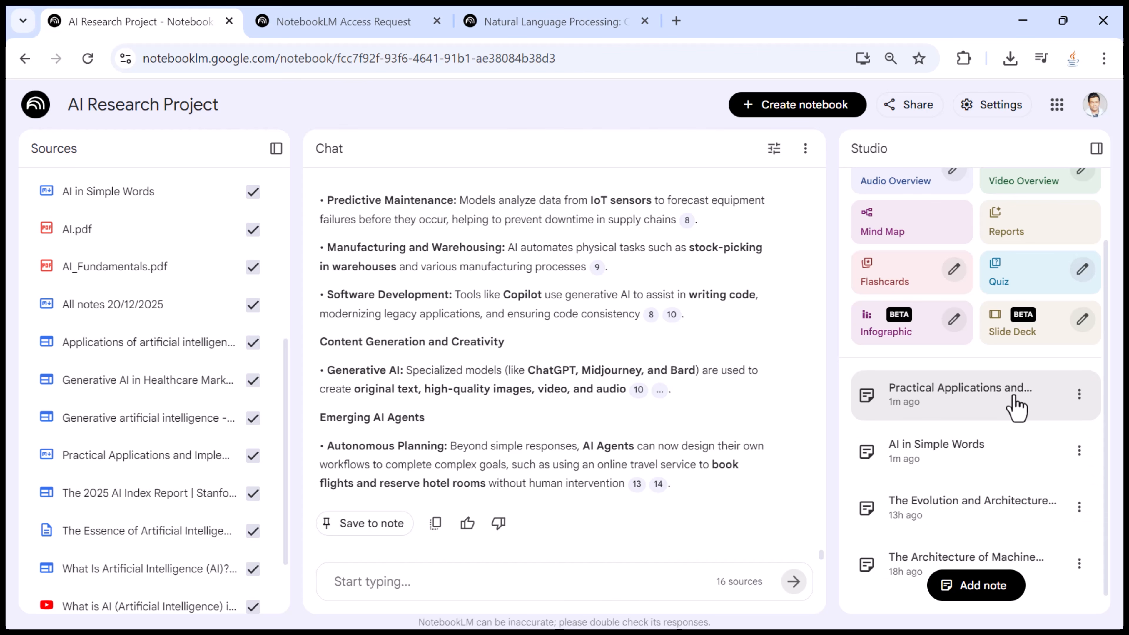
Export the practical applications note to Google Docs, view the document, and close it
click(1079, 396)
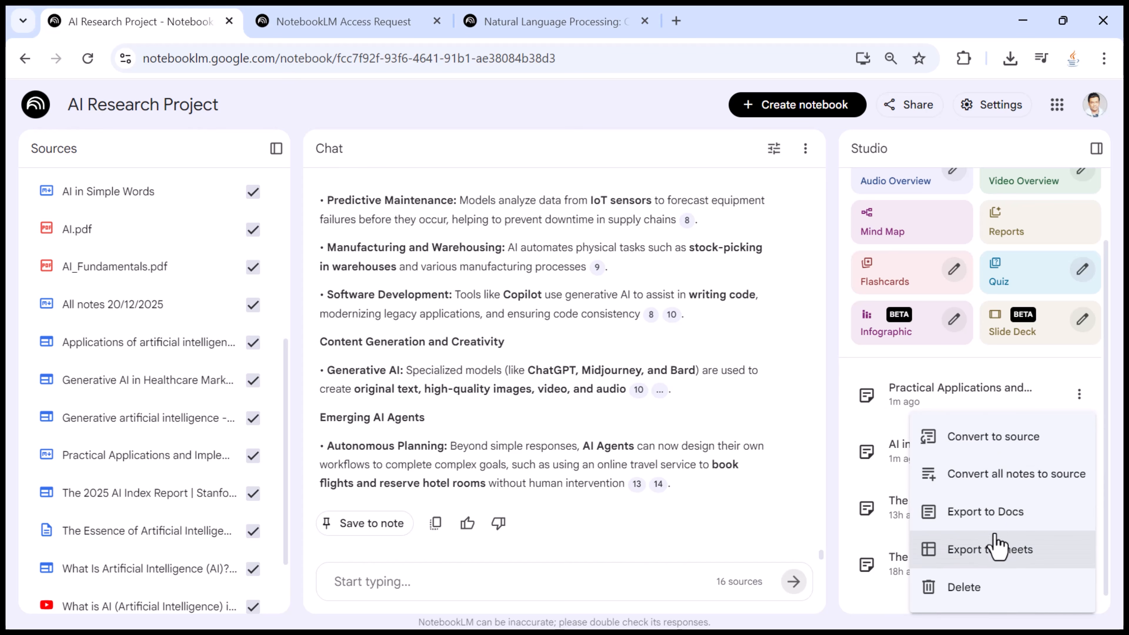
click(1002, 522)
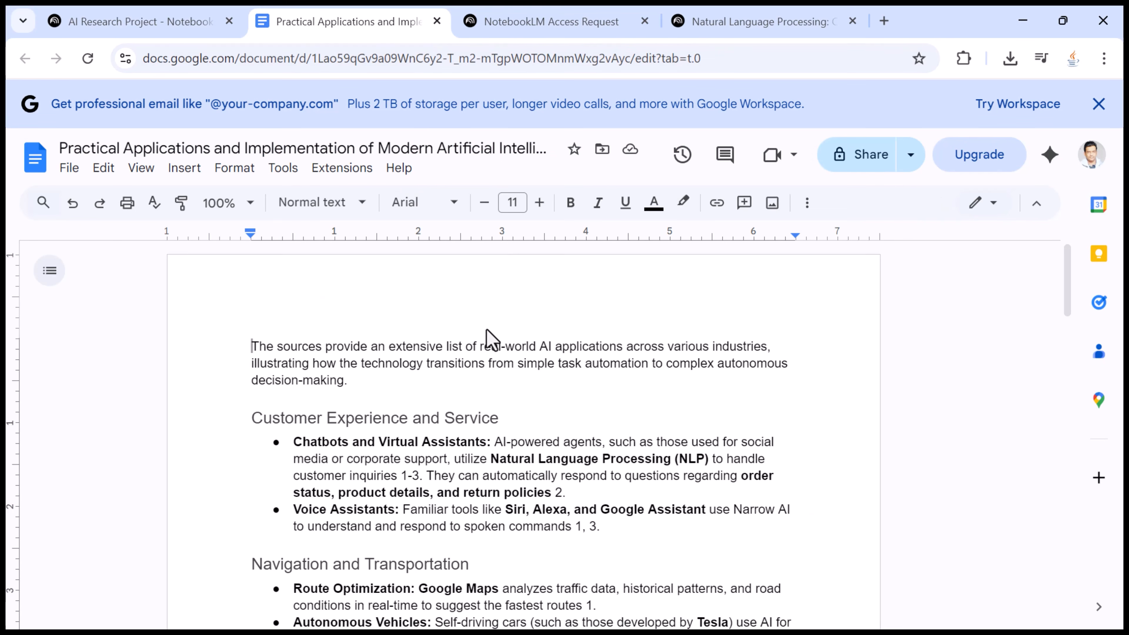
click(437, 21)
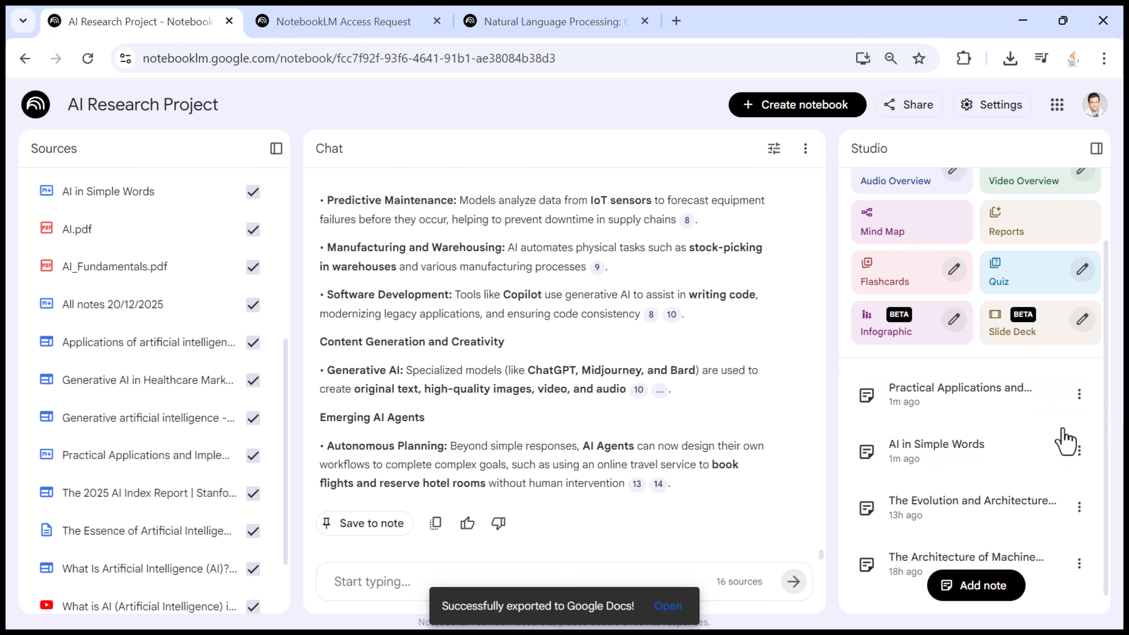
Delete the note whose title begins with "The Evolution and Architecture"
click(1079, 507)
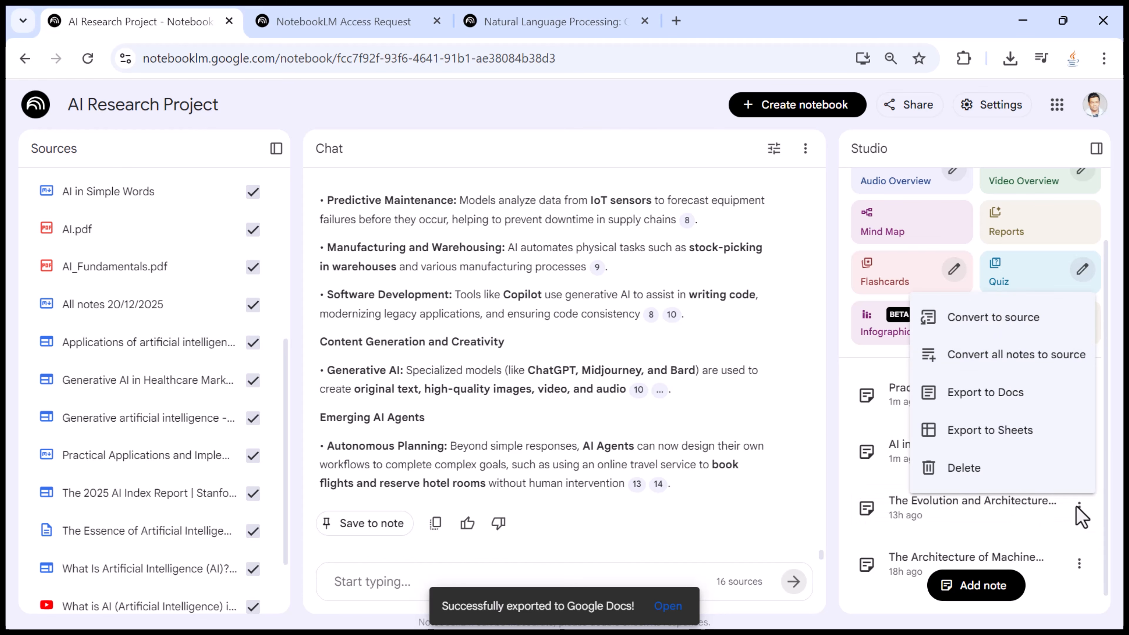
click(969, 469)
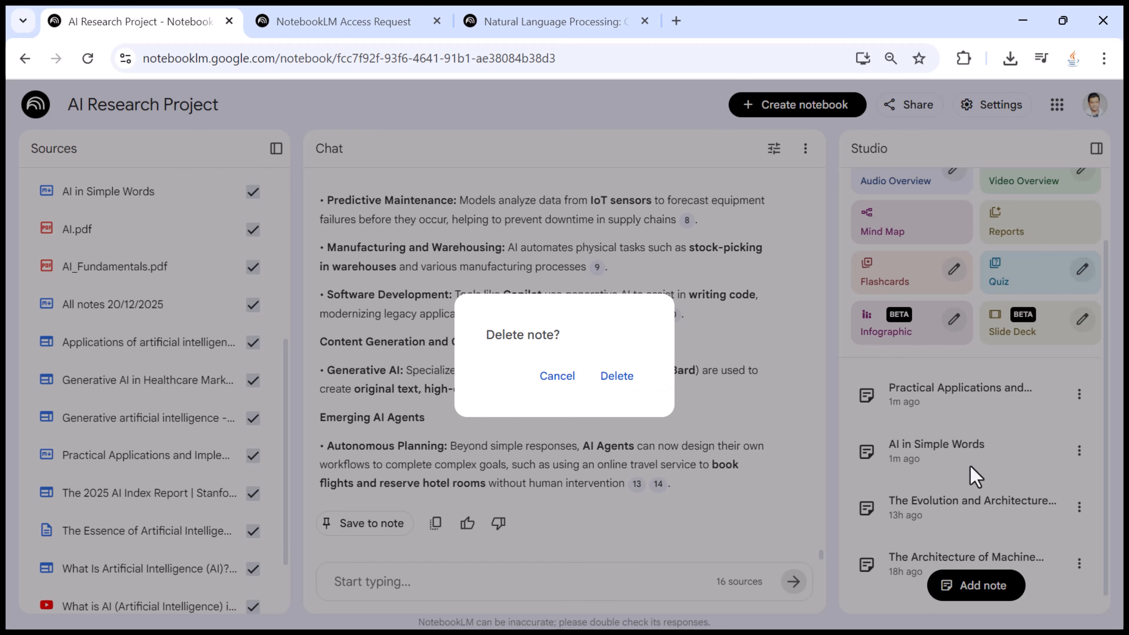
click(618, 375)
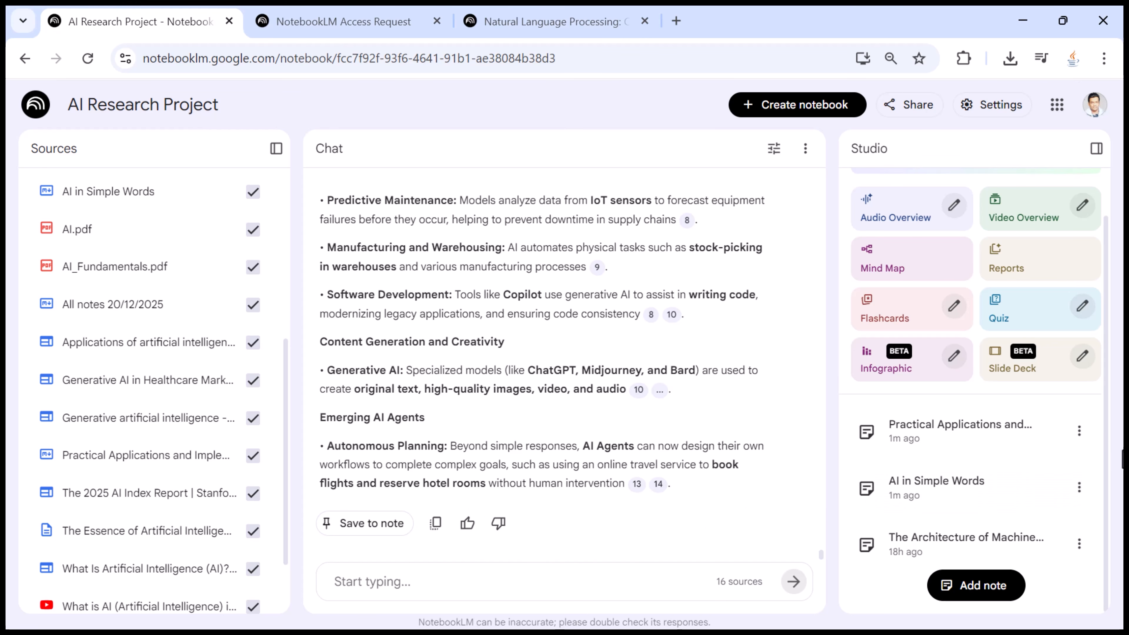
click(1079, 430)
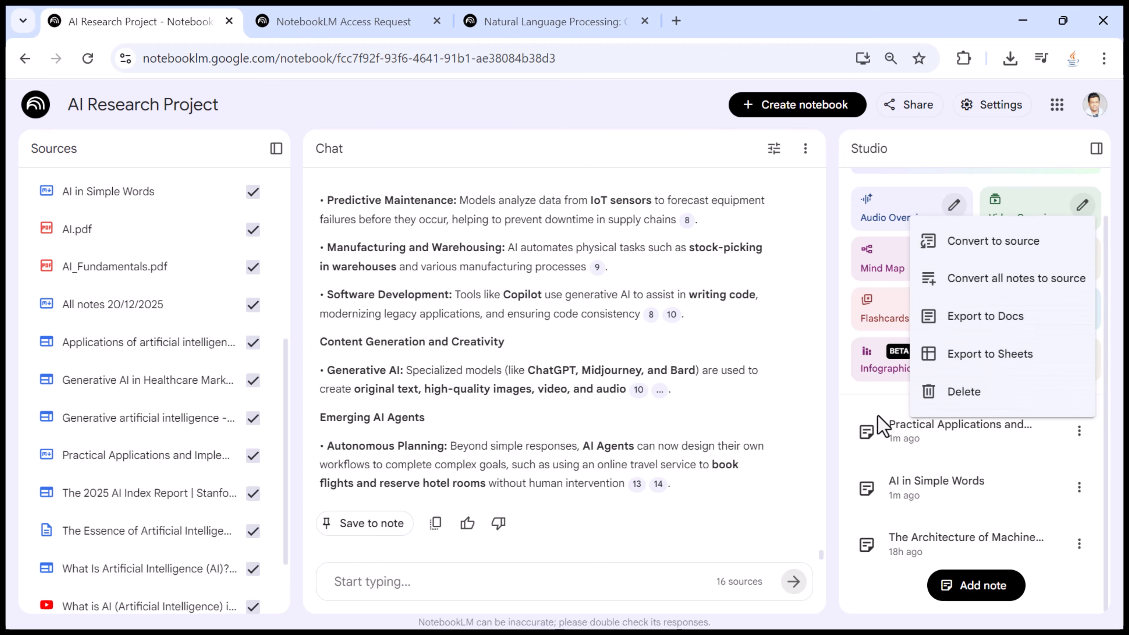
click(827, 440)
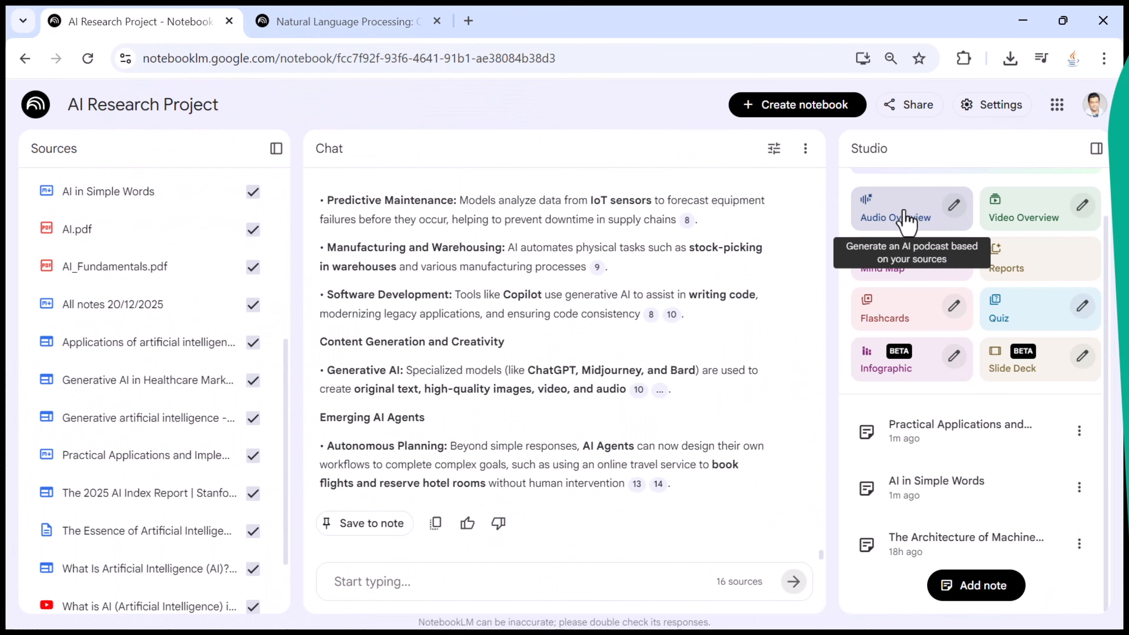
scroll(906, 220, up, 2)
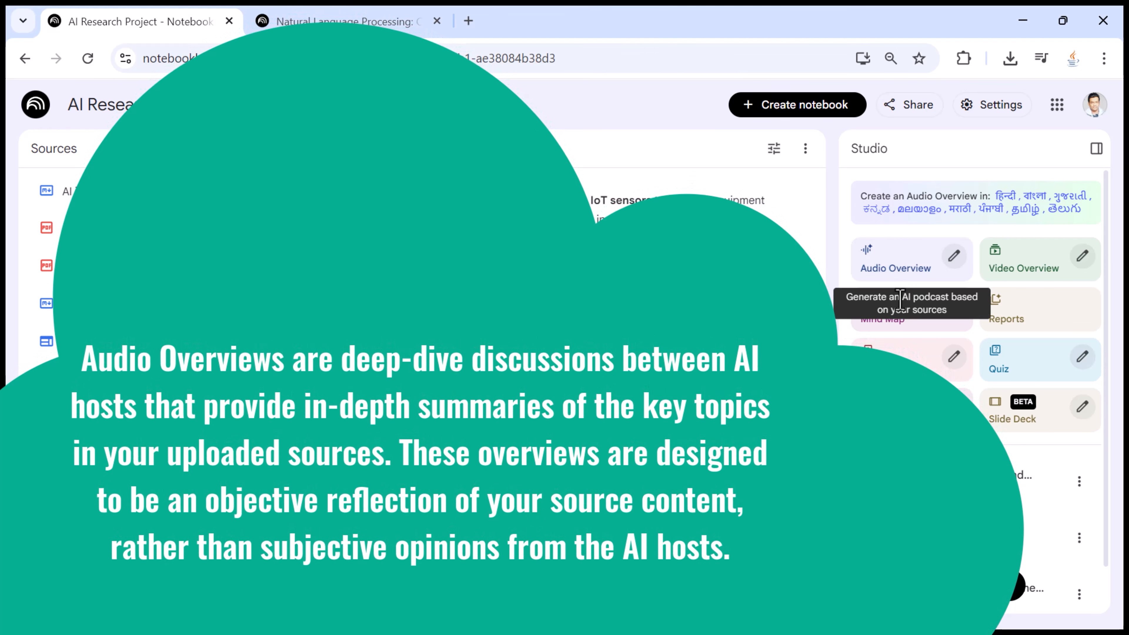
Generate an Audio Overview from the notebook's sources with the default settings
drag(924, 301, 881, 307)
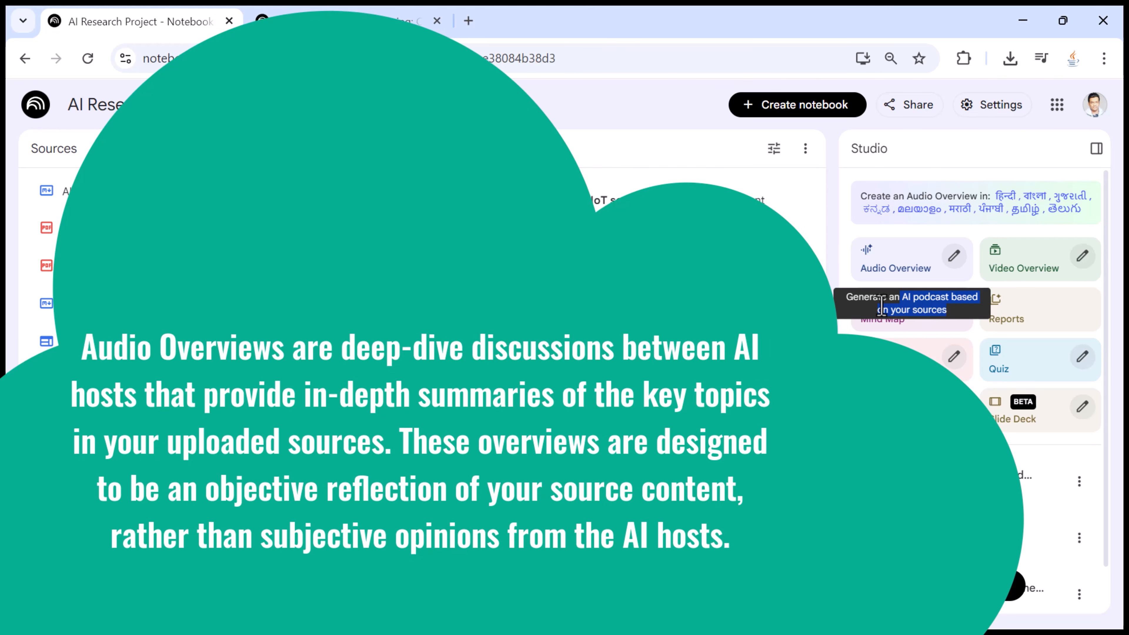
click(880, 306)
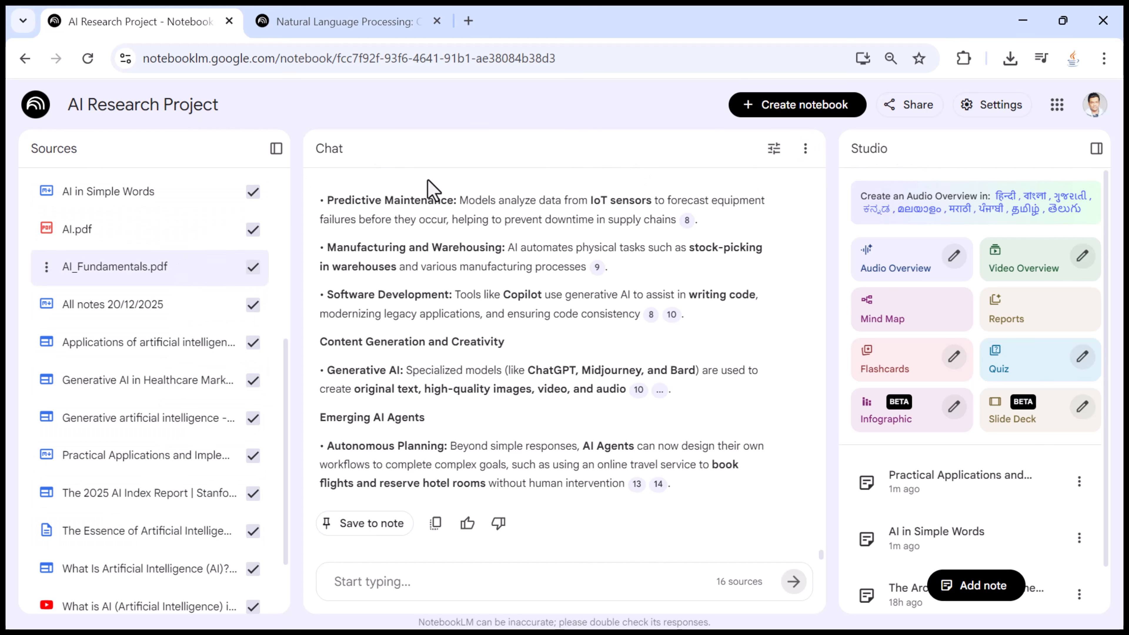
drag(898, 150, 850, 153)
click(914, 164)
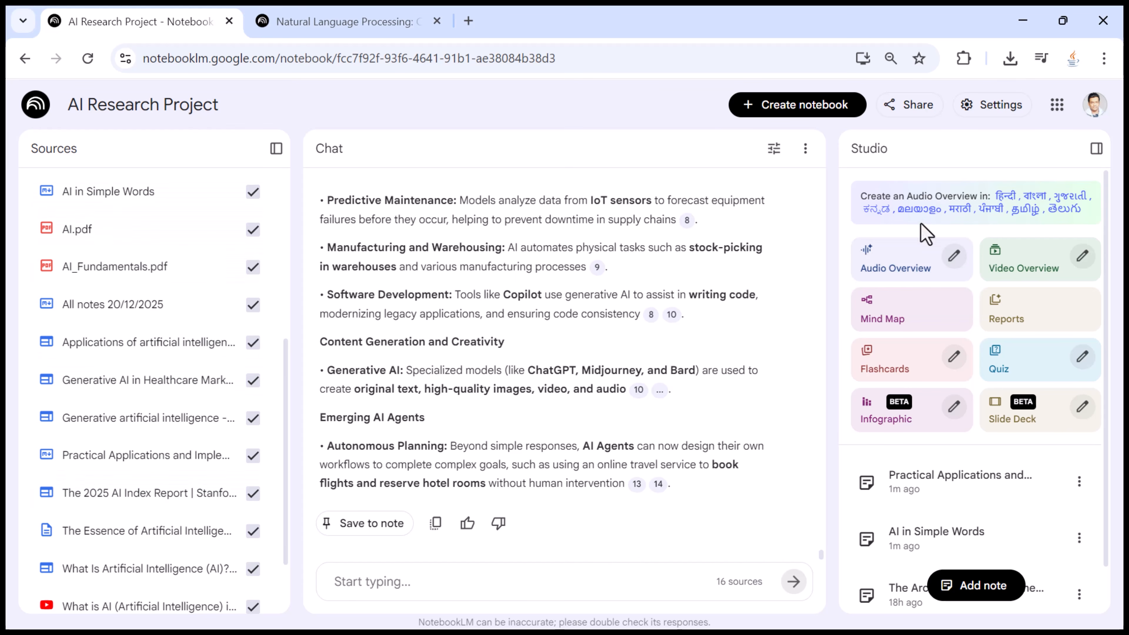
click(899, 266)
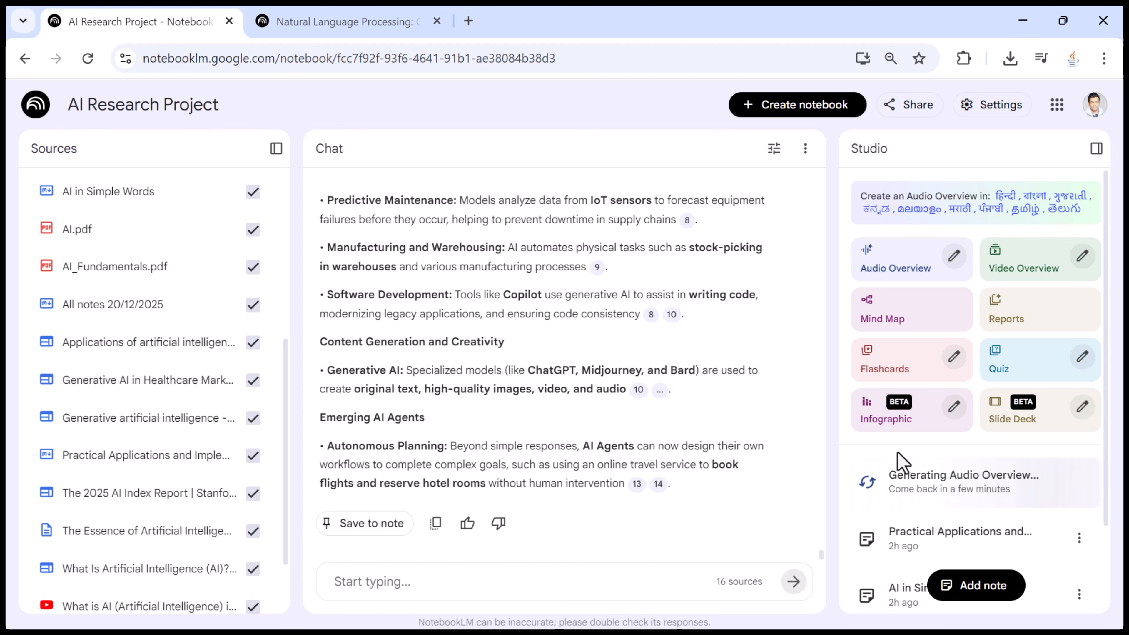
click(443, 588)
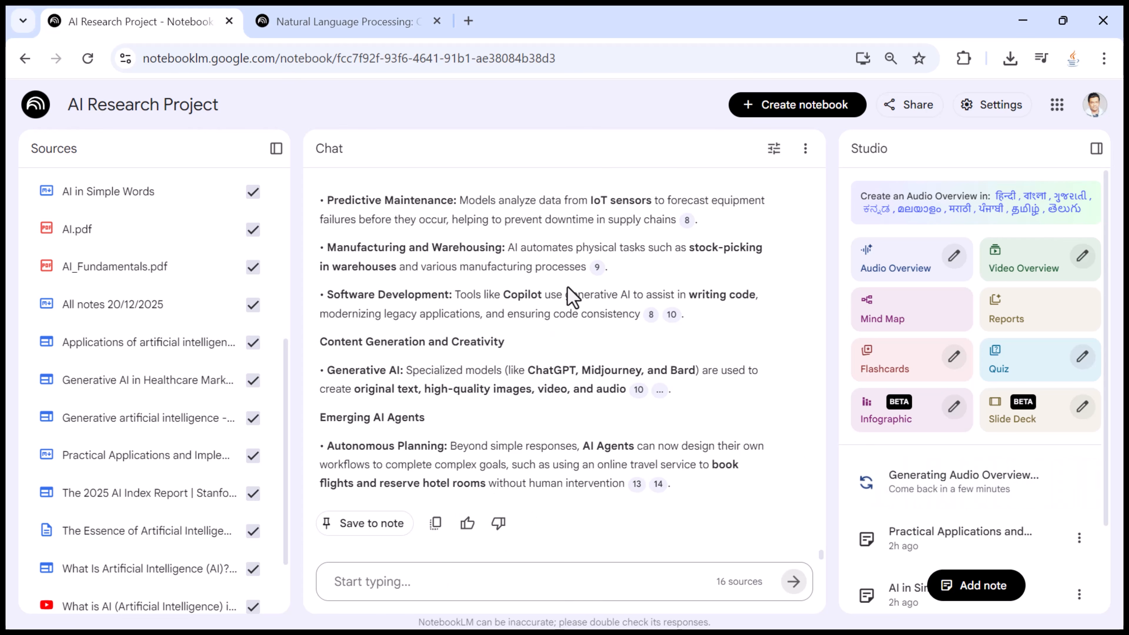
Return to the list of notebooks and reopen the AI Research Project notebook
click(39, 112)
scroll(578, 444, down, 3)
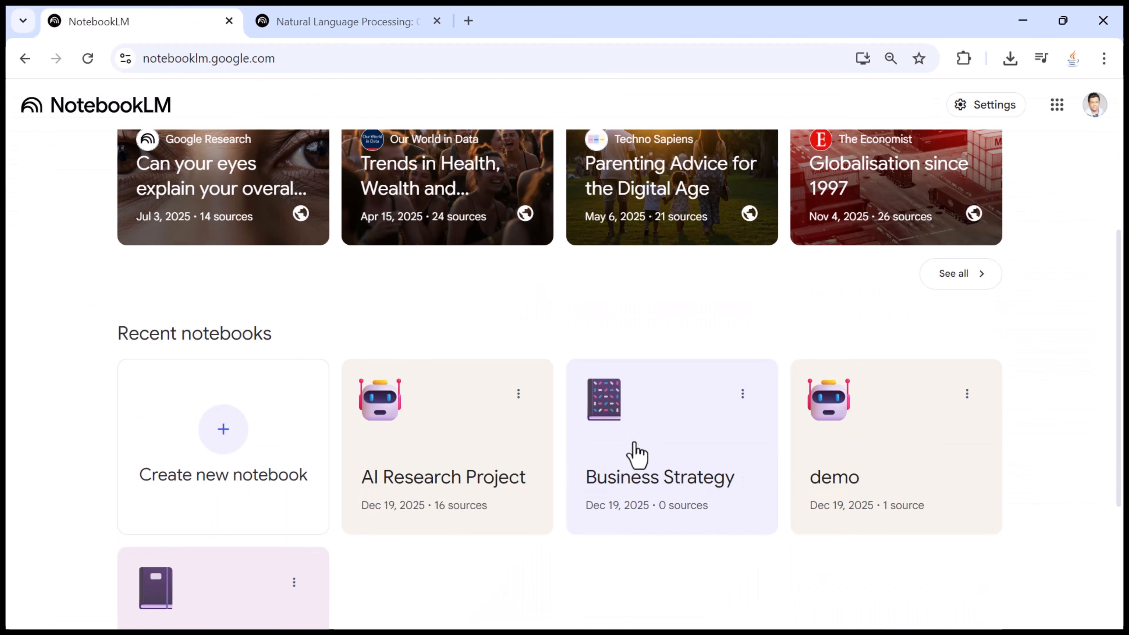
click(427, 469)
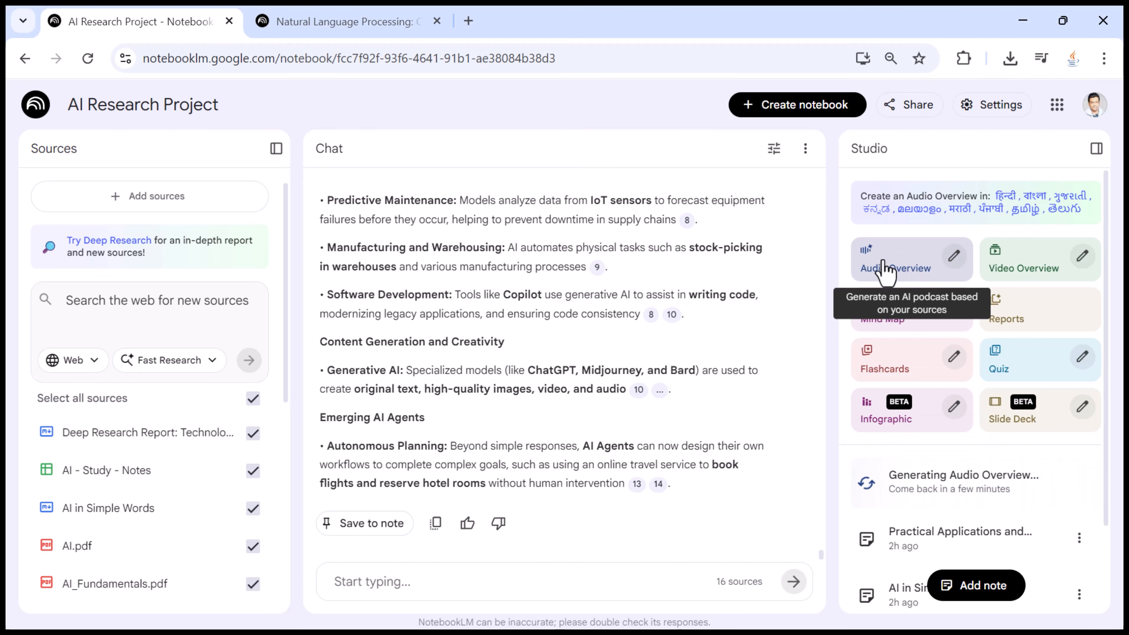
Open the customization settings for another Audio Overview
click(954, 256)
drag(403, 143, 226, 141)
click(428, 151)
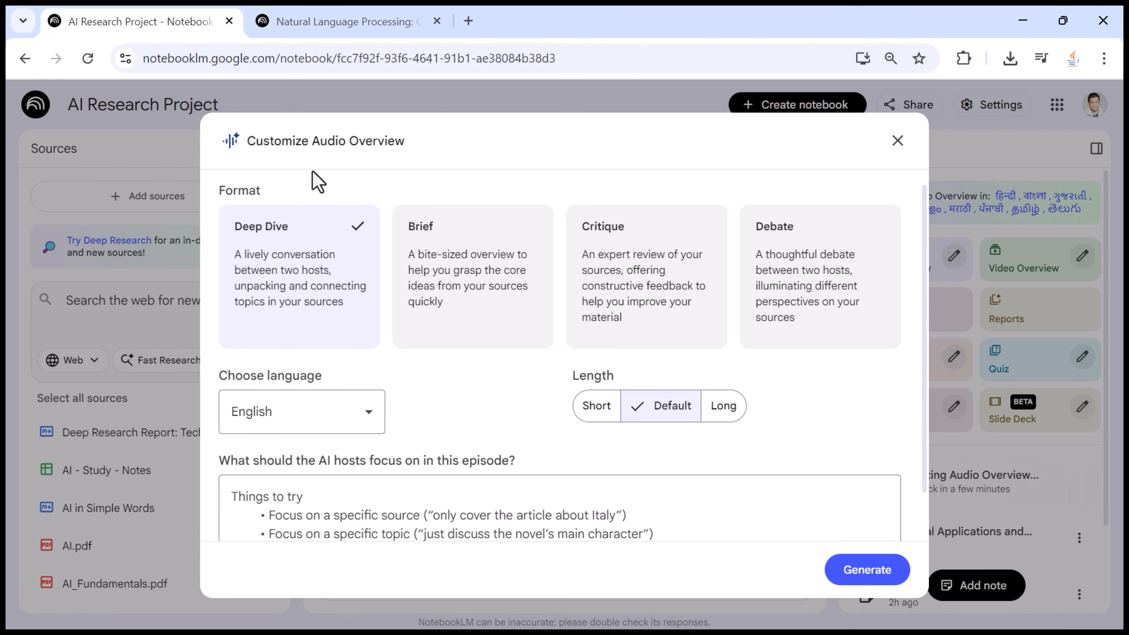
Review the descriptions of the Deep Dive, Brief, Critique and Debate formats for the Audio Overview
drag(209, 188, 256, 186)
click(314, 194)
drag(234, 227, 288, 231)
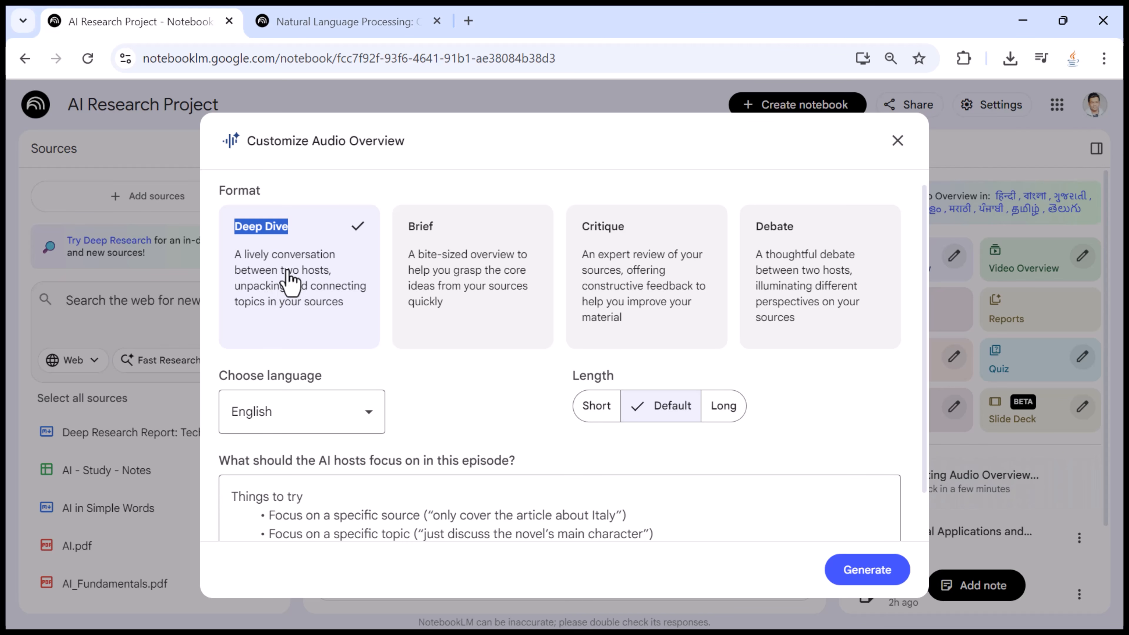
drag(407, 228, 438, 227)
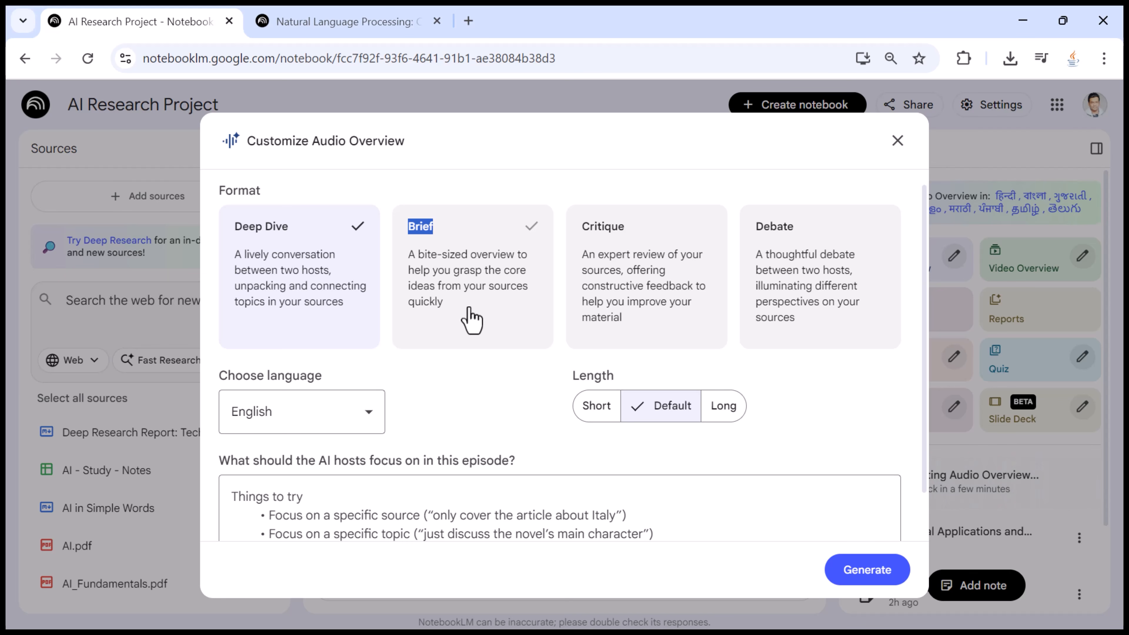
drag(573, 241, 639, 242)
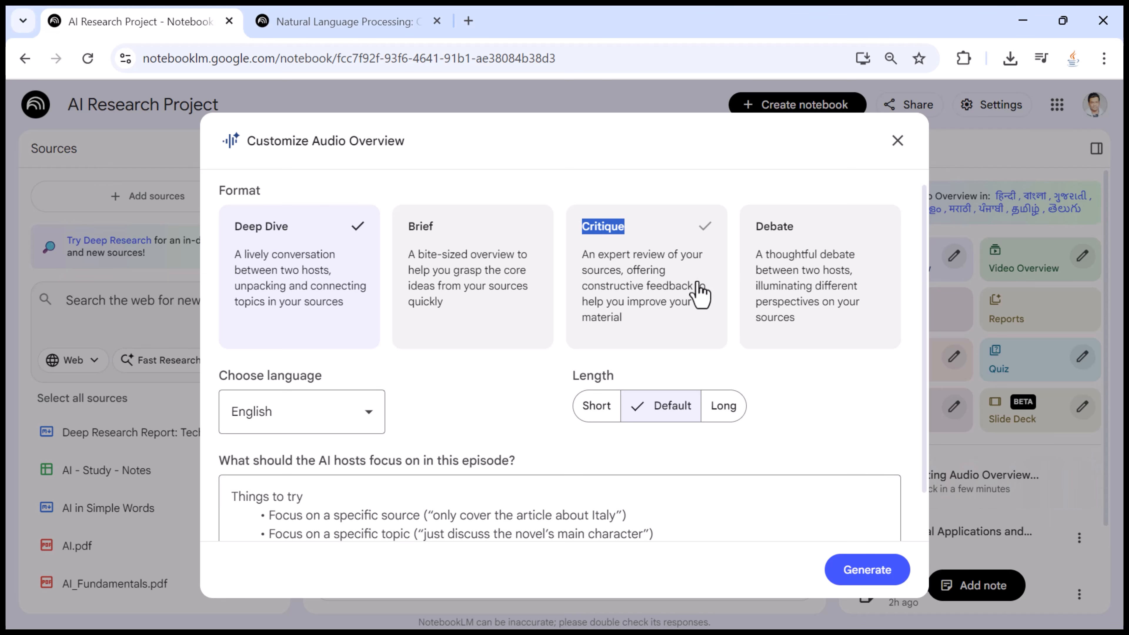
click(770, 240)
double_click(771, 239)
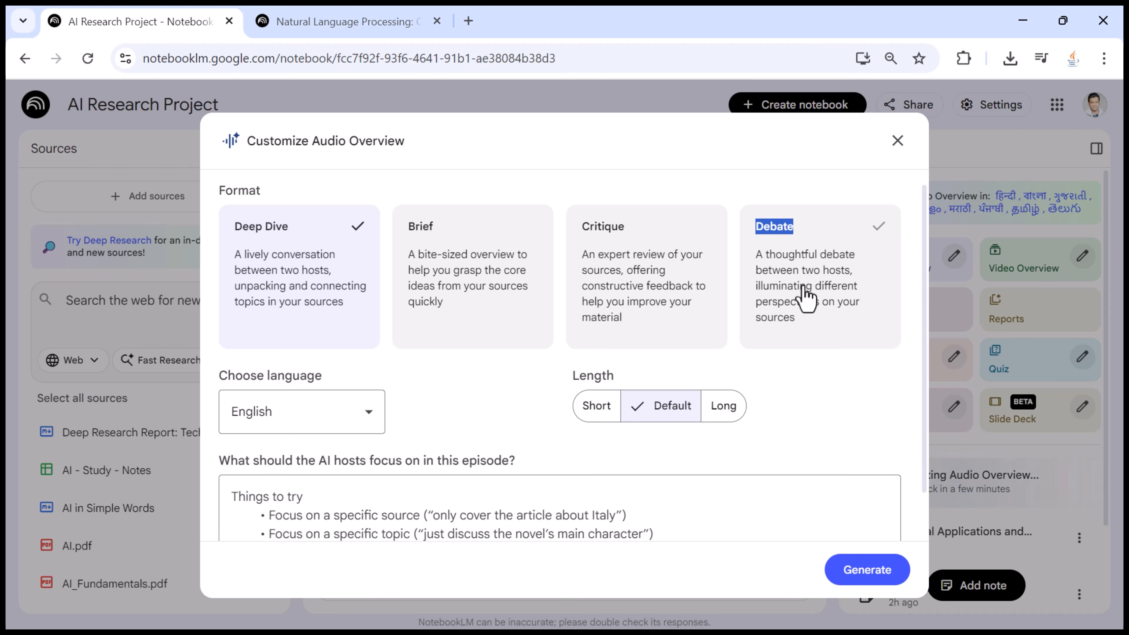
click(744, 191)
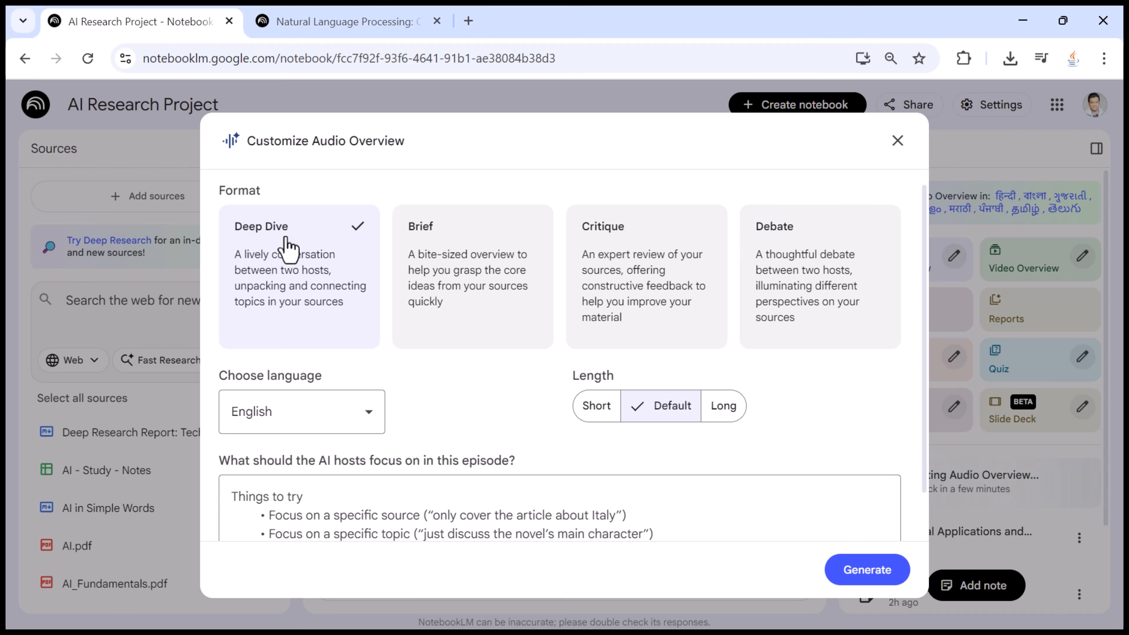
Browse the languages available for the Audio Overview and close the list with English still chosen
click(267, 422)
scroll(290, 278, up, 3)
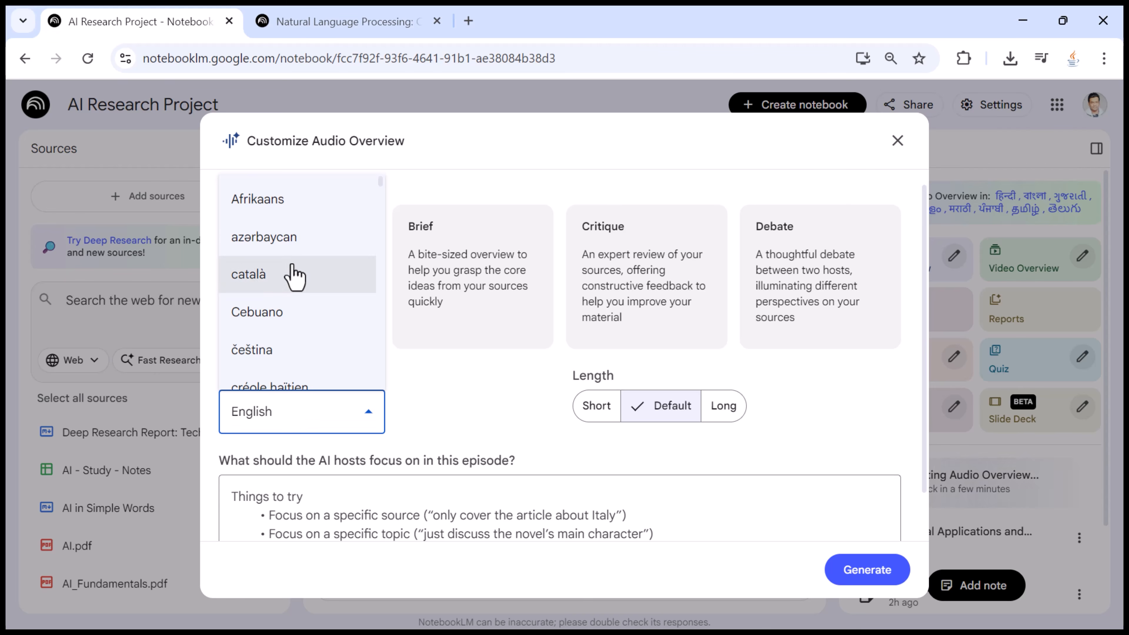
scroll(299, 284, down, 20)
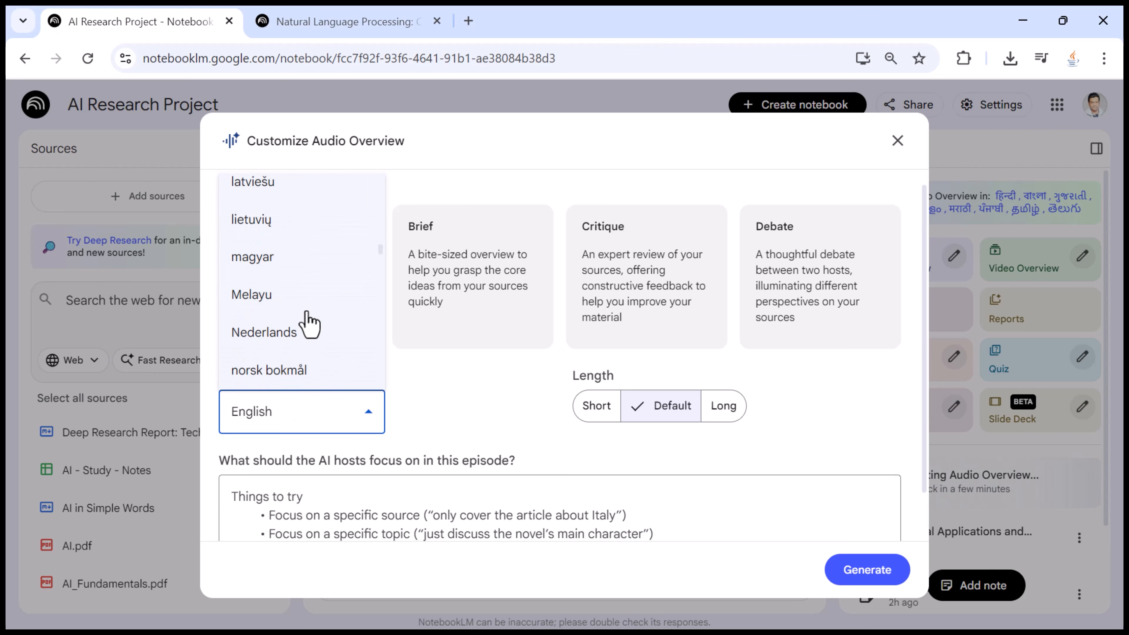
click(288, 425)
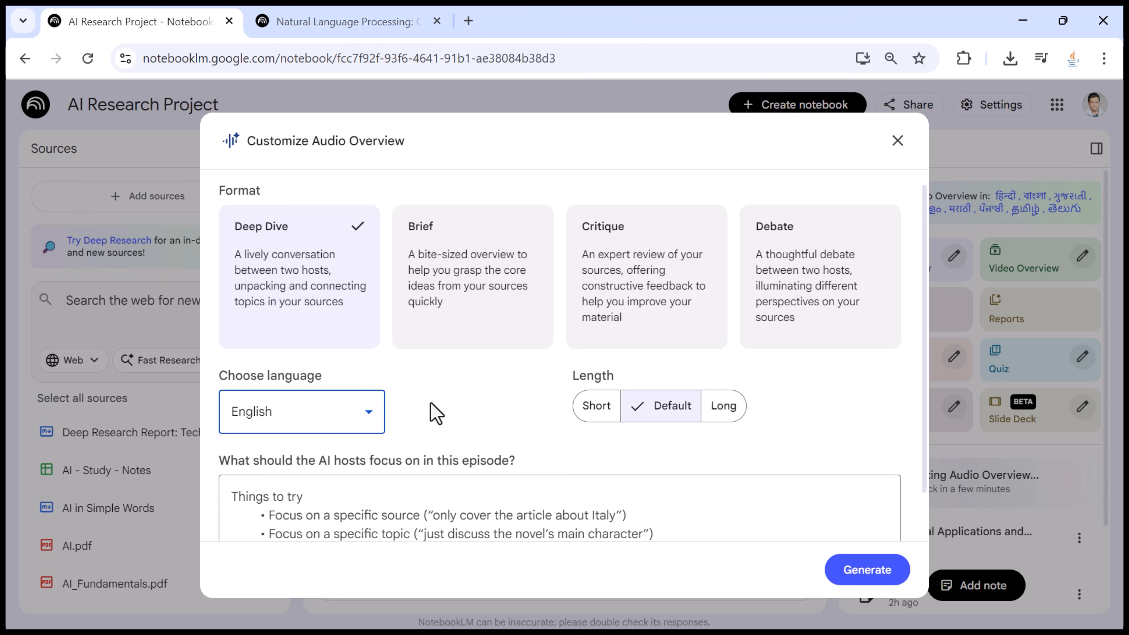
click(360, 425)
click(360, 426)
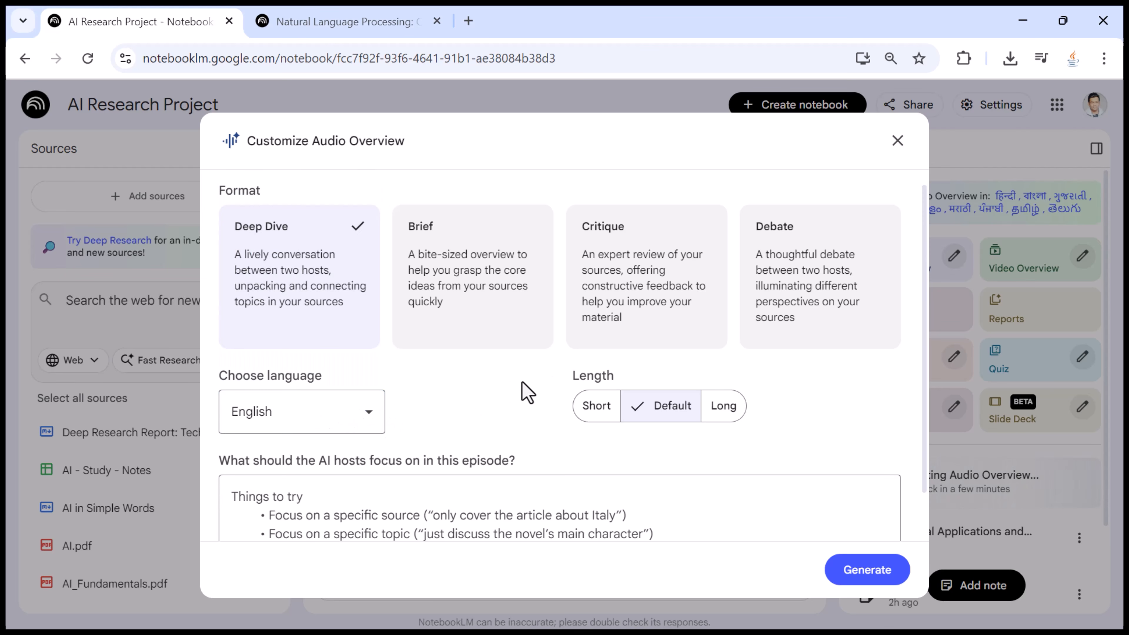
Try the Short and Long lengths for the Audio Overview and set the length back to Default
drag(564, 377, 612, 382)
click(635, 370)
click(596, 410)
click(669, 411)
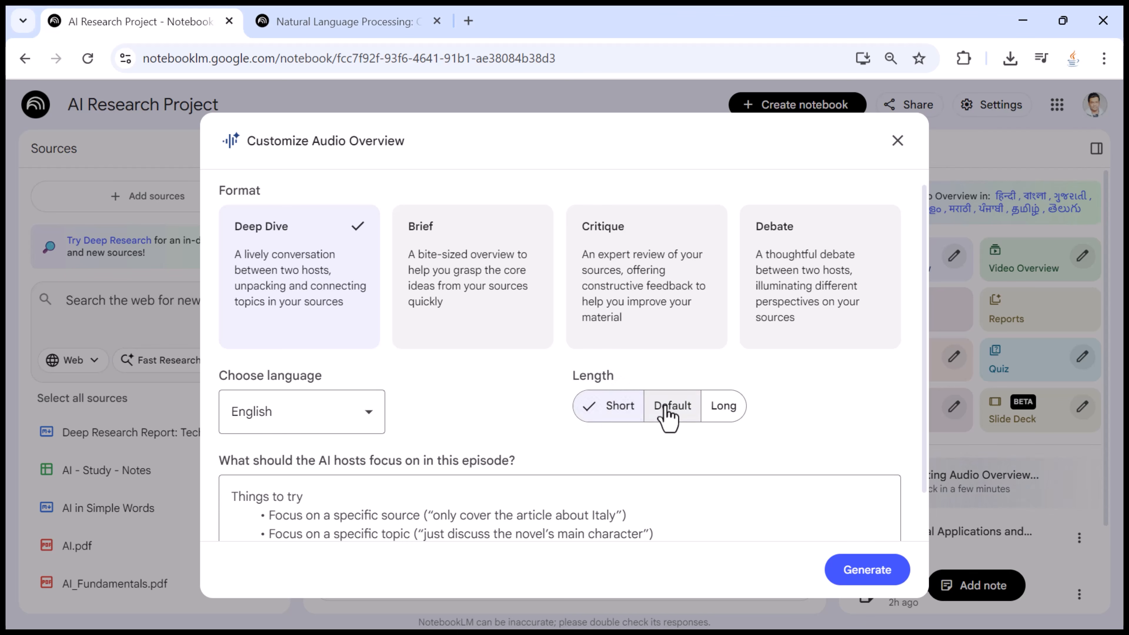
click(724, 424)
click(650, 416)
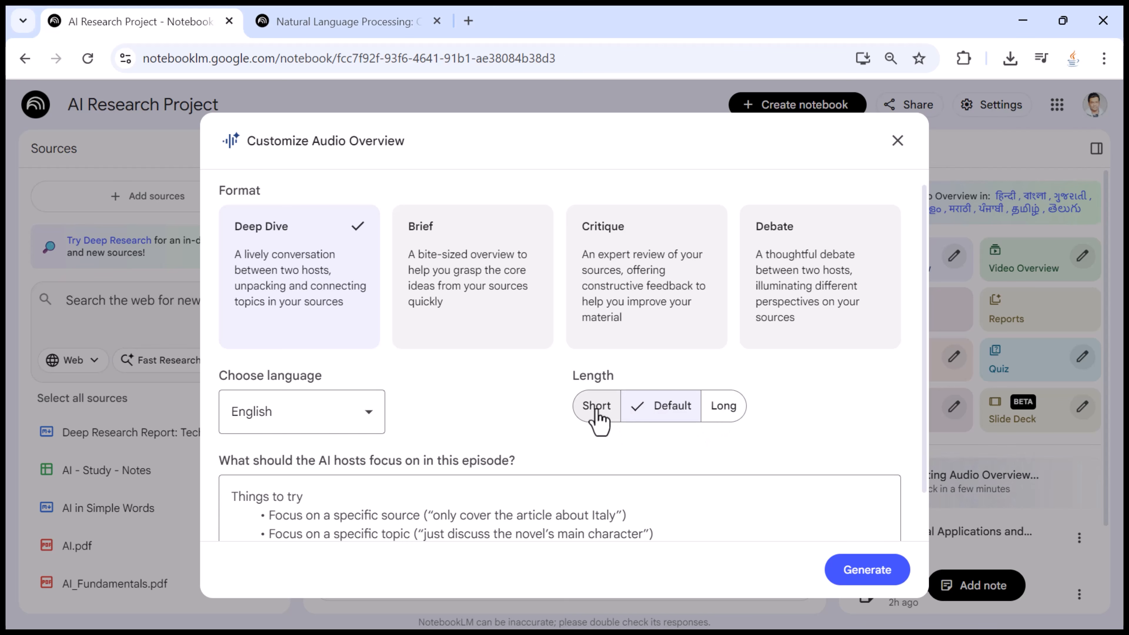
click(725, 426)
click(650, 420)
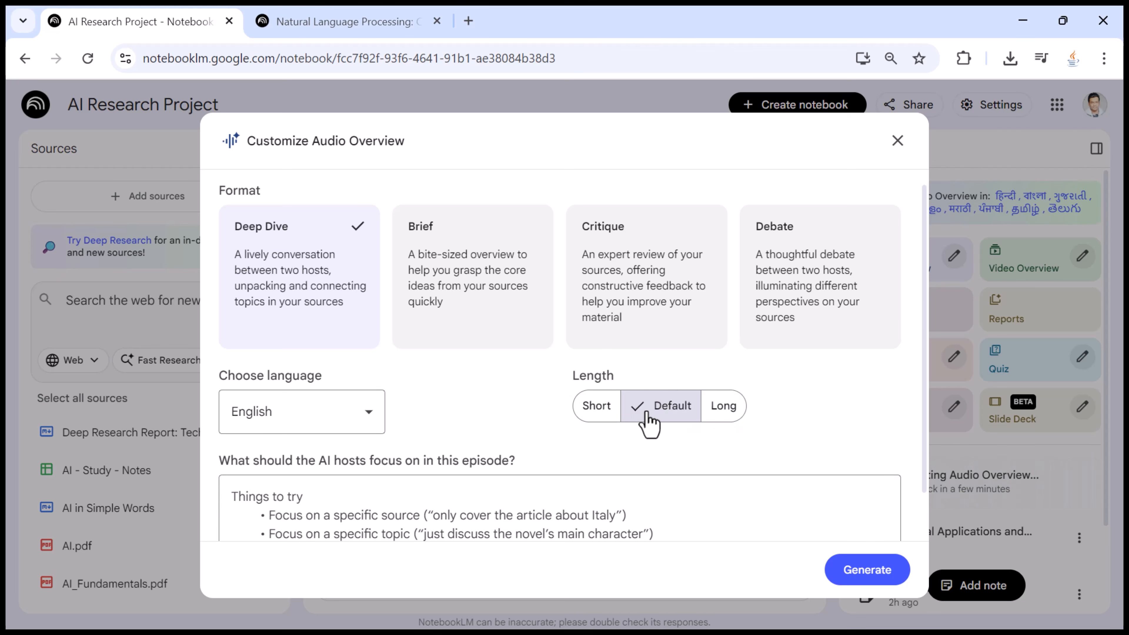
Set the hosts' focus to "Focus only on real-world applications, or explain the topic for beginners, or assume an advanced audience."
scroll(413, 429, down, 1)
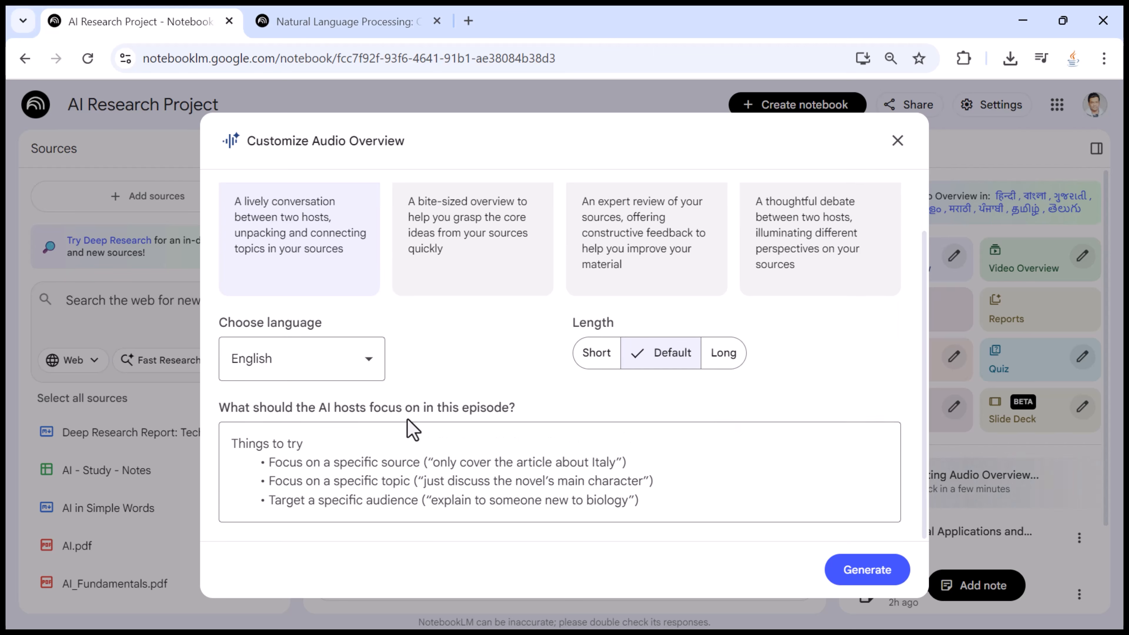
drag(221, 416, 537, 416)
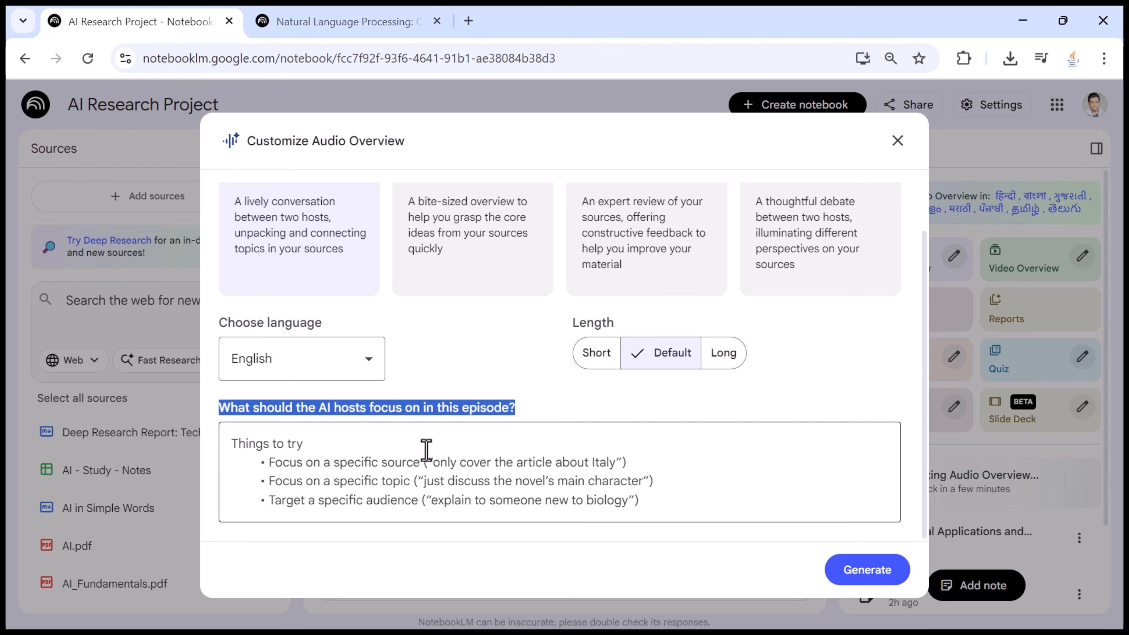
click(376, 458)
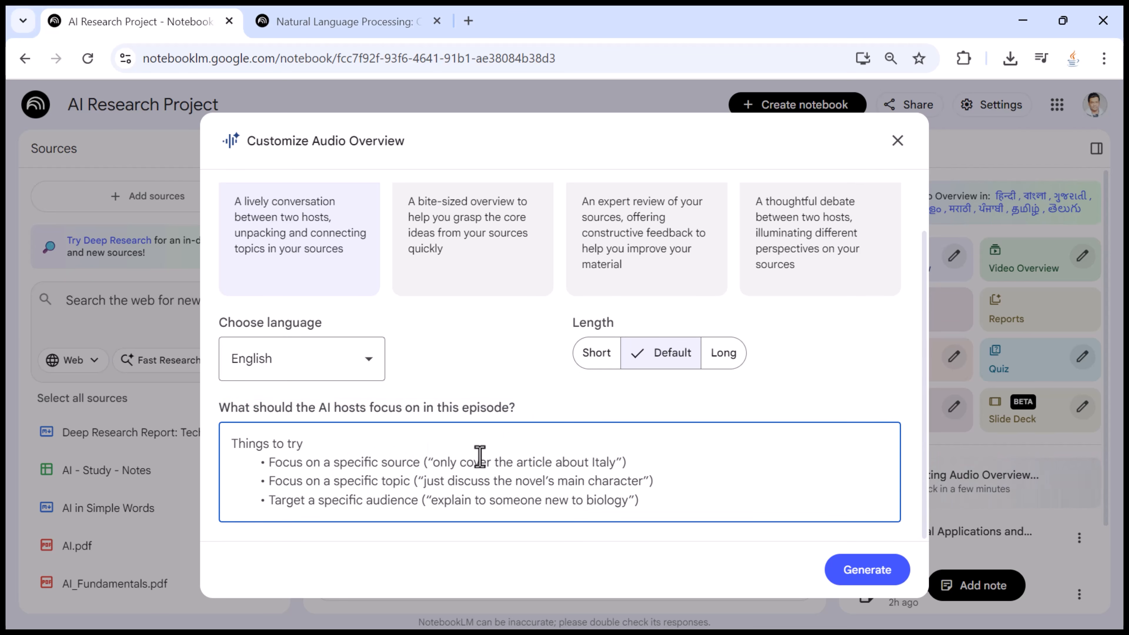
text(focus only on real-world applications,or explain the topic for beginners,or assume an advanced audience.)
scroll(329, 482, down, 1)
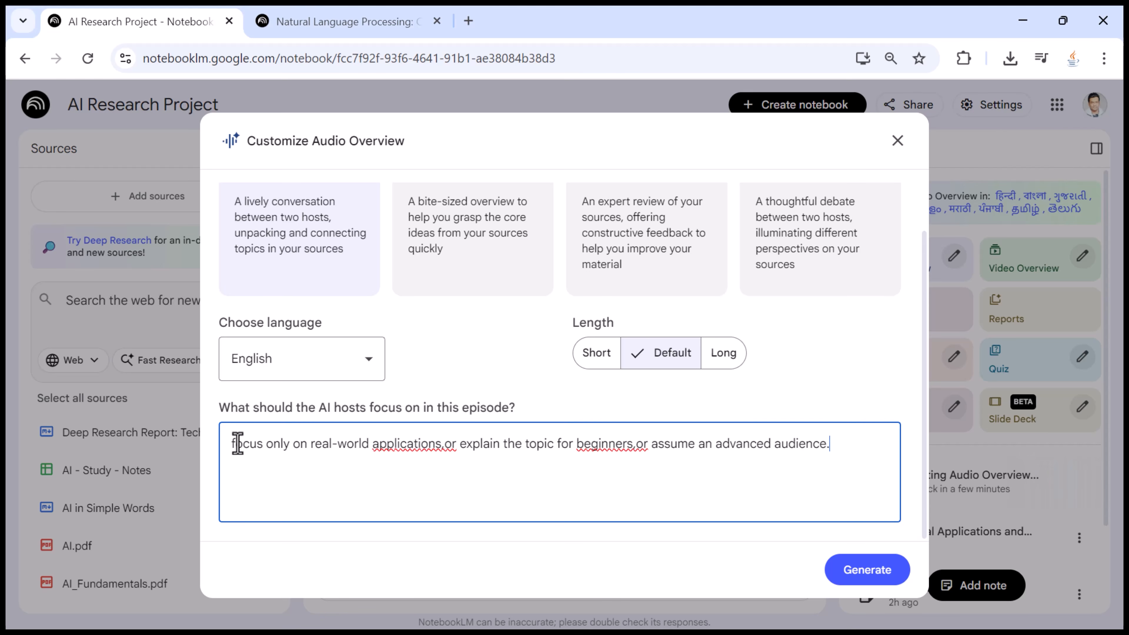
scroll(229, 443, up, 1)
text(F)
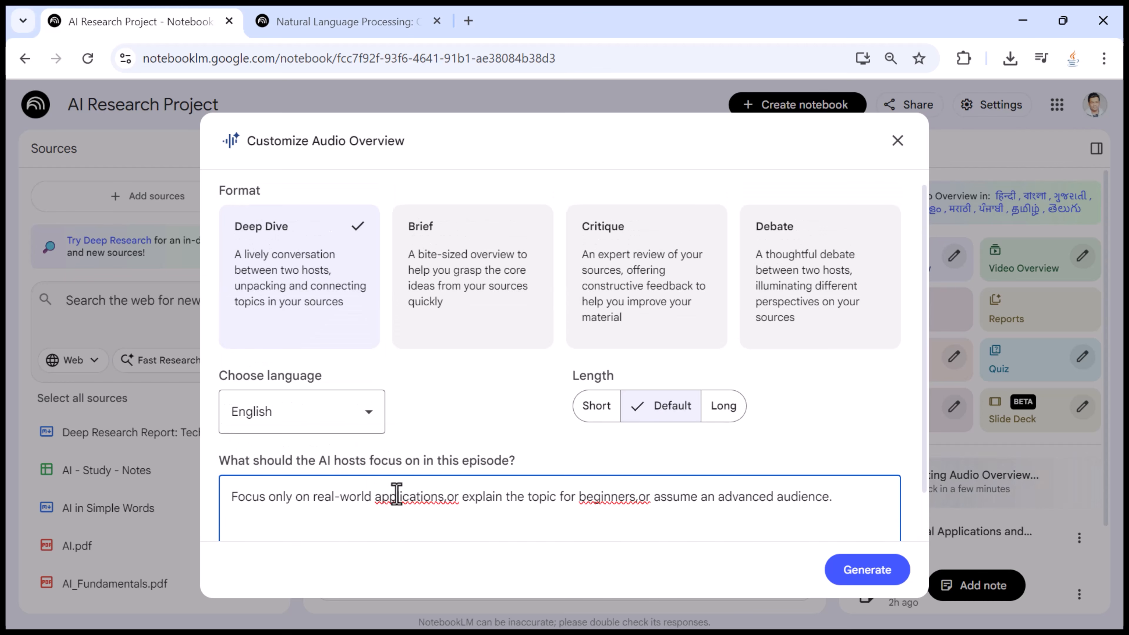
click(447, 499)
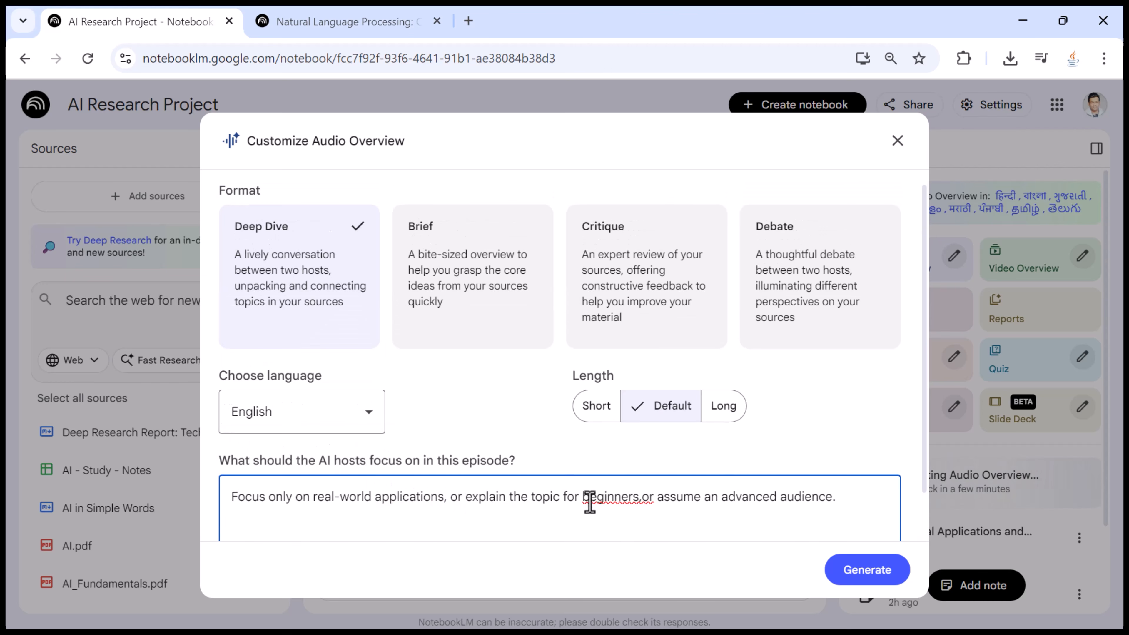
click(651, 497)
Recheck the focus text and generate the customized Deep Dive Audio Overview in English at Default length
drag(842, 498, 197, 507)
scroll(879, 413, down, 1)
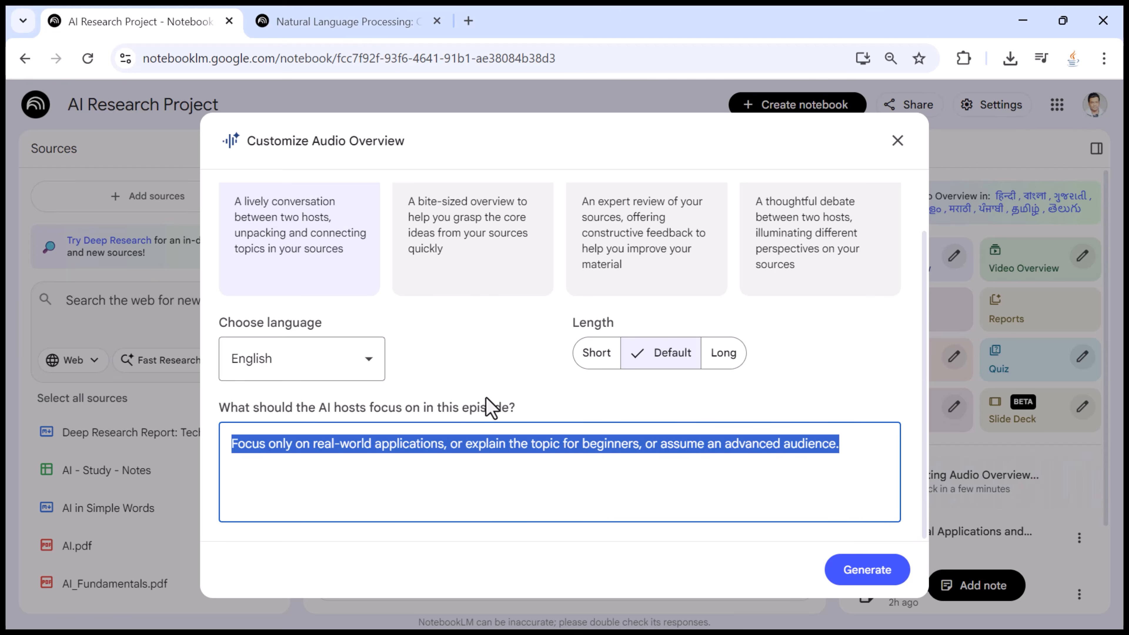
scroll(504, 403, up, 1)
scroll(547, 347, down, 1)
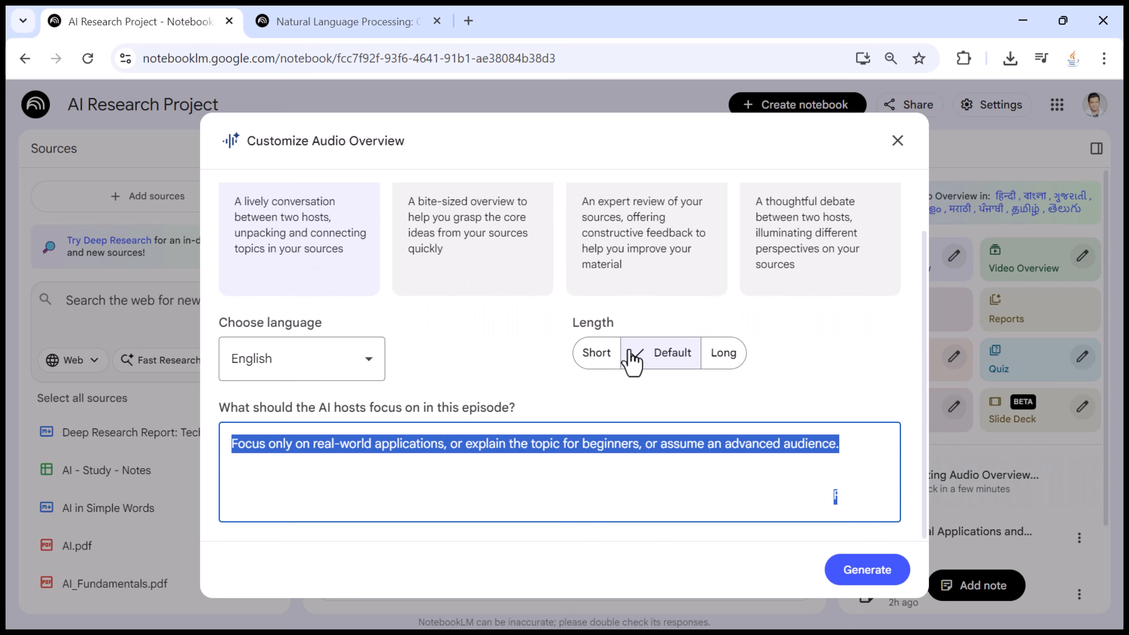
click(866, 572)
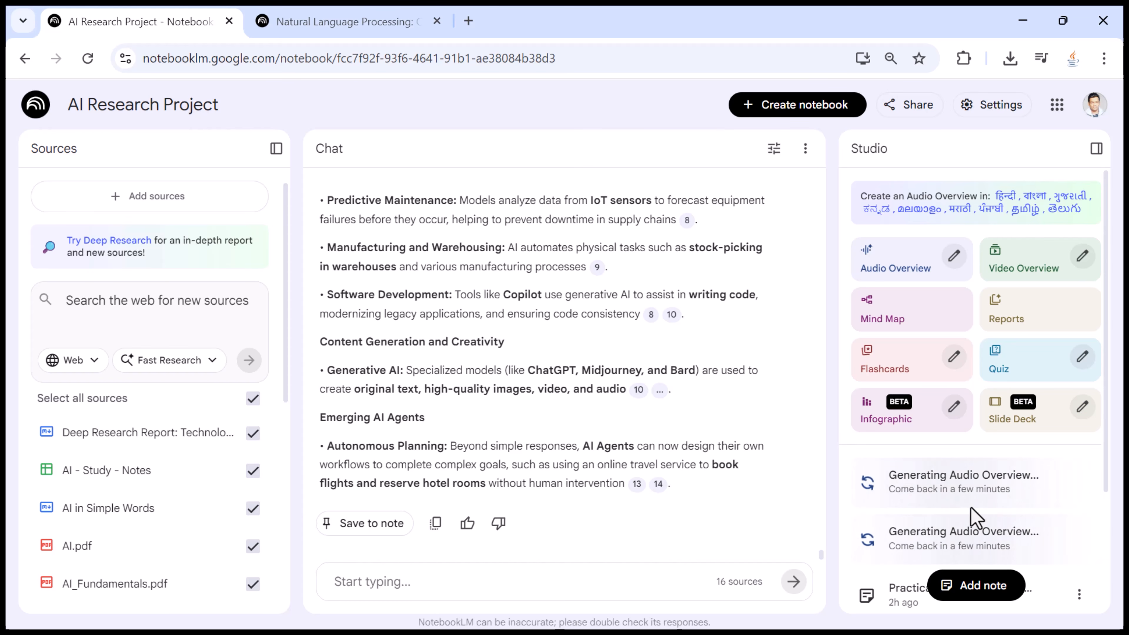
Play the Deep Dive Audio Overview "AI Moves From...", move playback to about 00:31, and pause it
scroll(995, 517, down, 2)
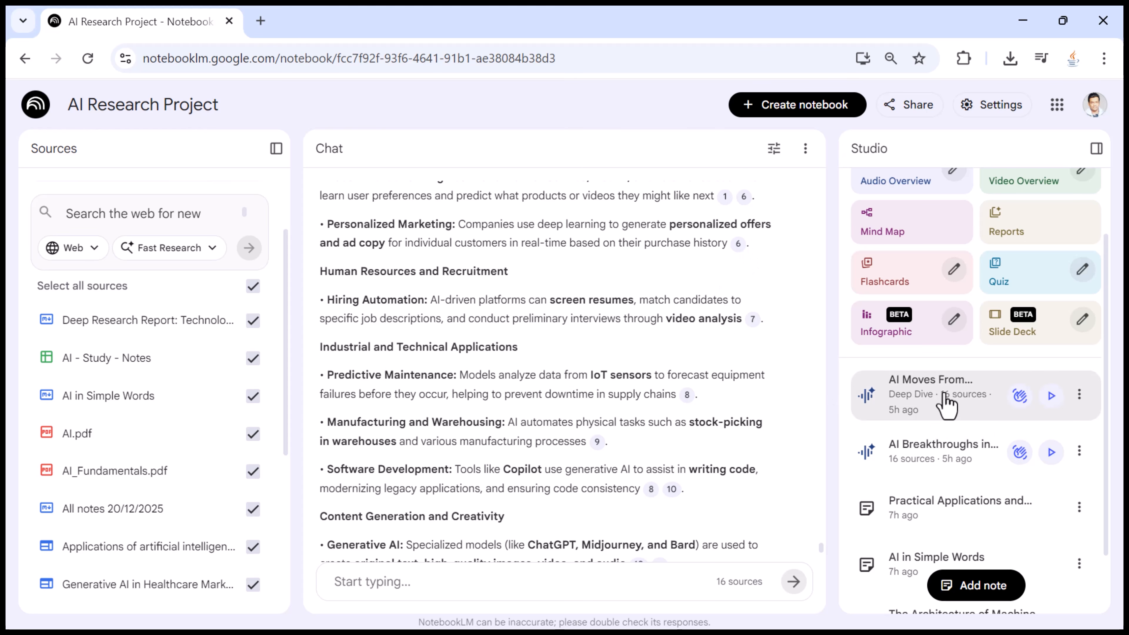
scroll(918, 296, up, 2)
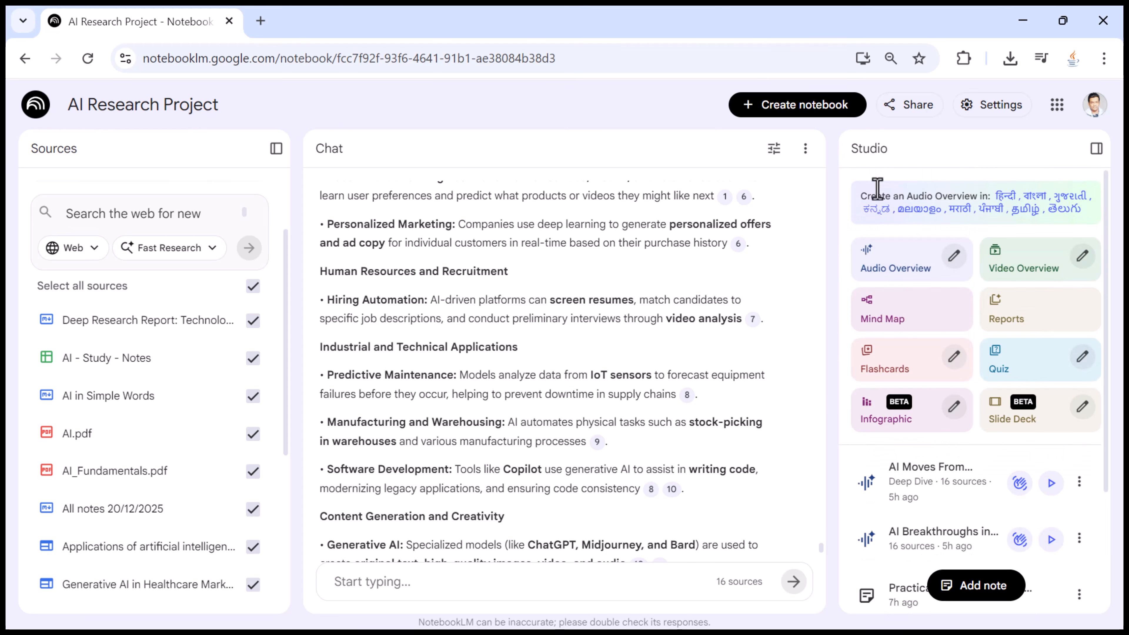
scroll(892, 362, down, 2)
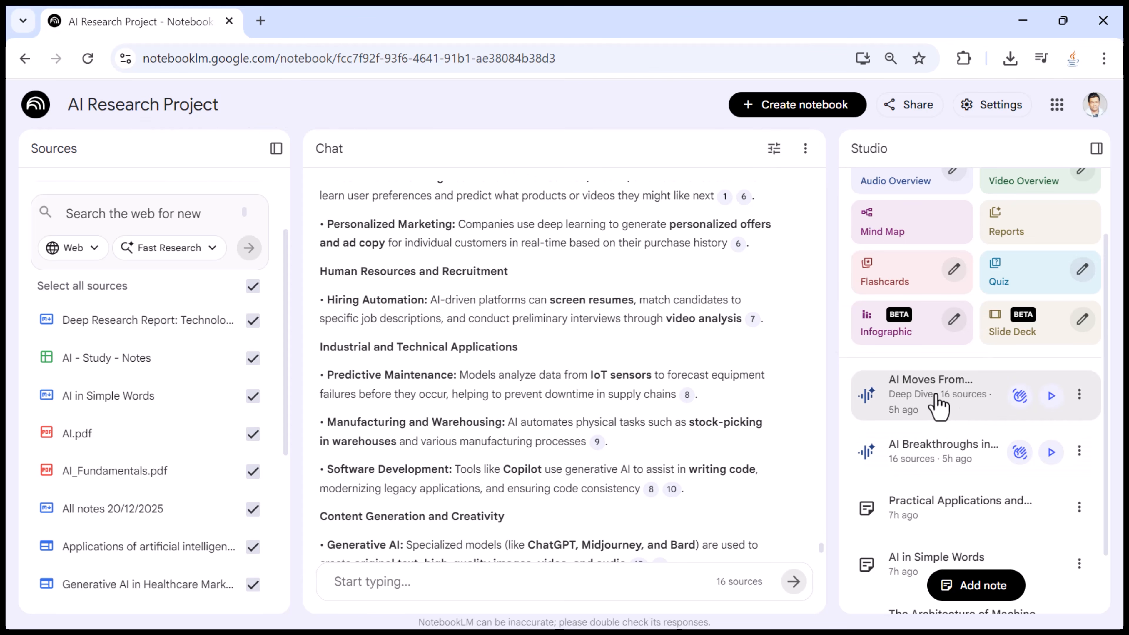
click(973, 400)
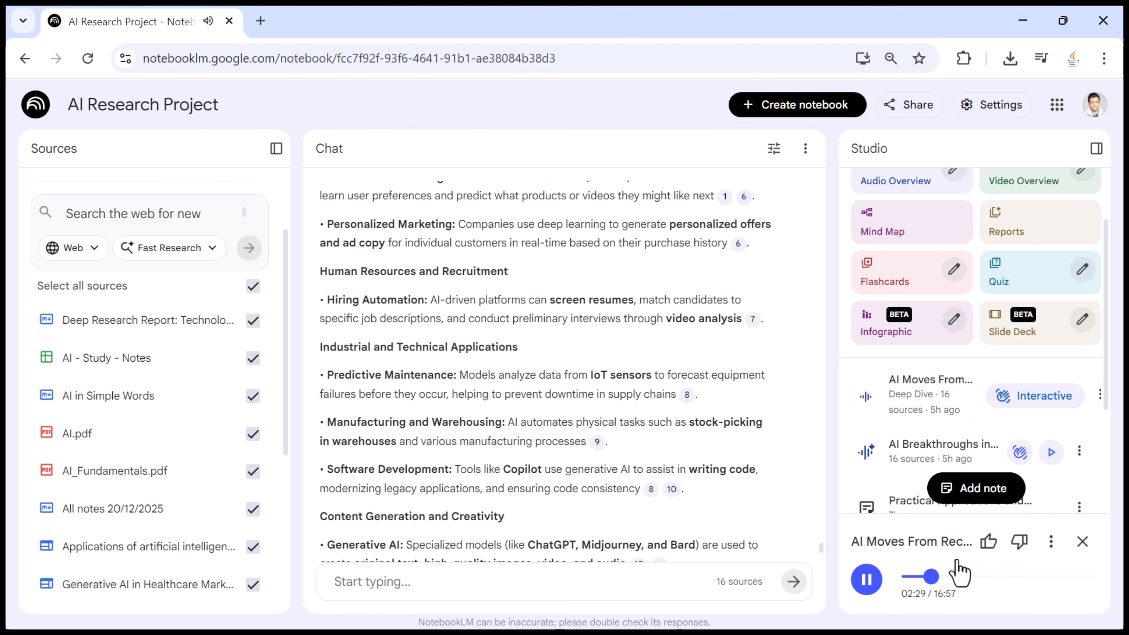
drag(934, 580, 959, 601)
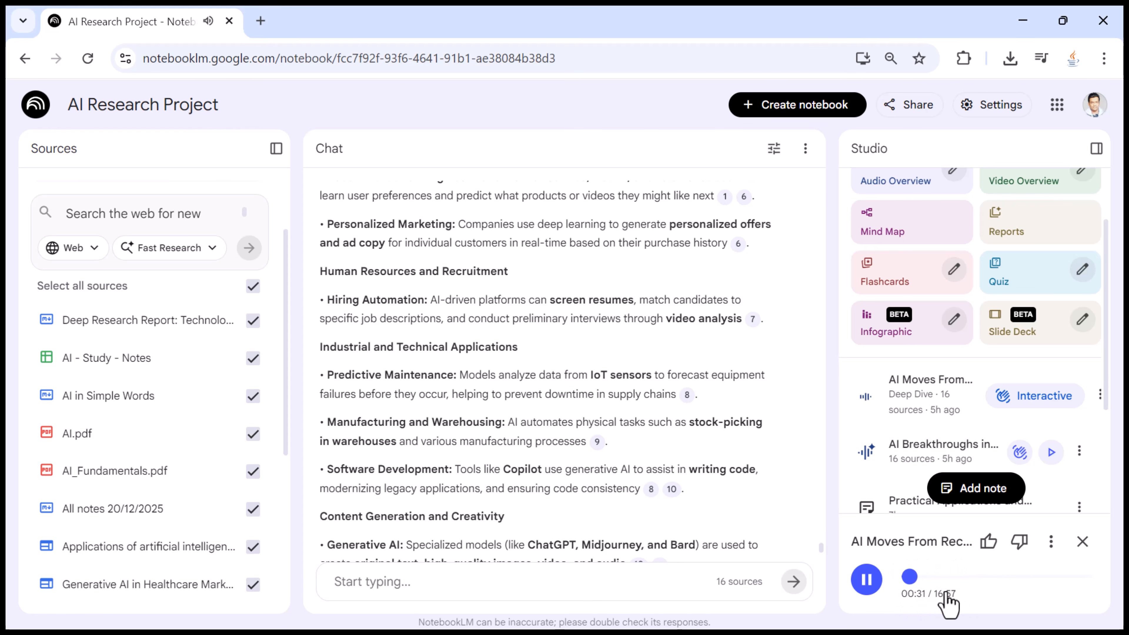
click(866, 581)
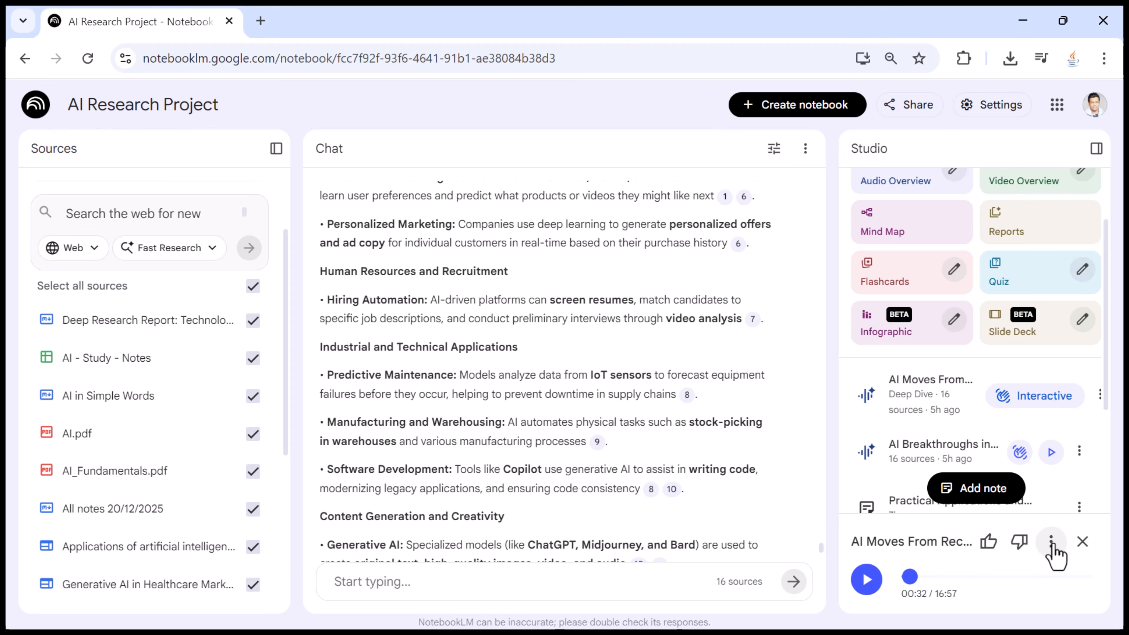
Resume the "AI Moves From..." Audio Overview, toggle playback a few times, and leave it paused at about 00:37
click(874, 583)
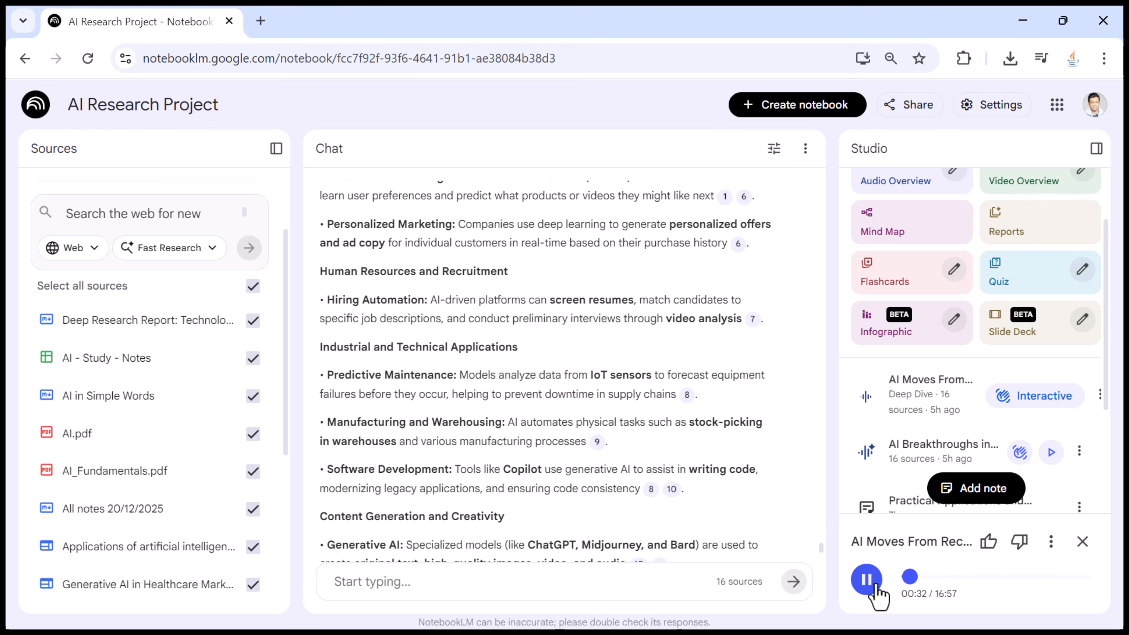
click(870, 584)
click(869, 584)
click(866, 580)
click(868, 580)
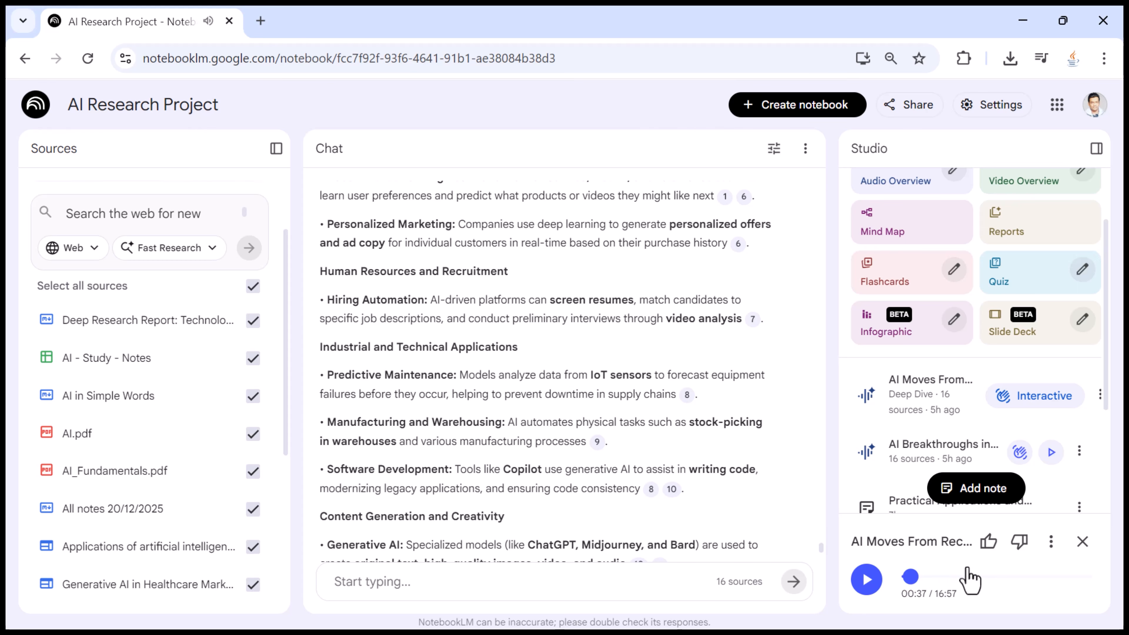
Try the 1.5x playback speed on the "AI Moves From..." audio and set the speed back to 1.0x
click(1052, 543)
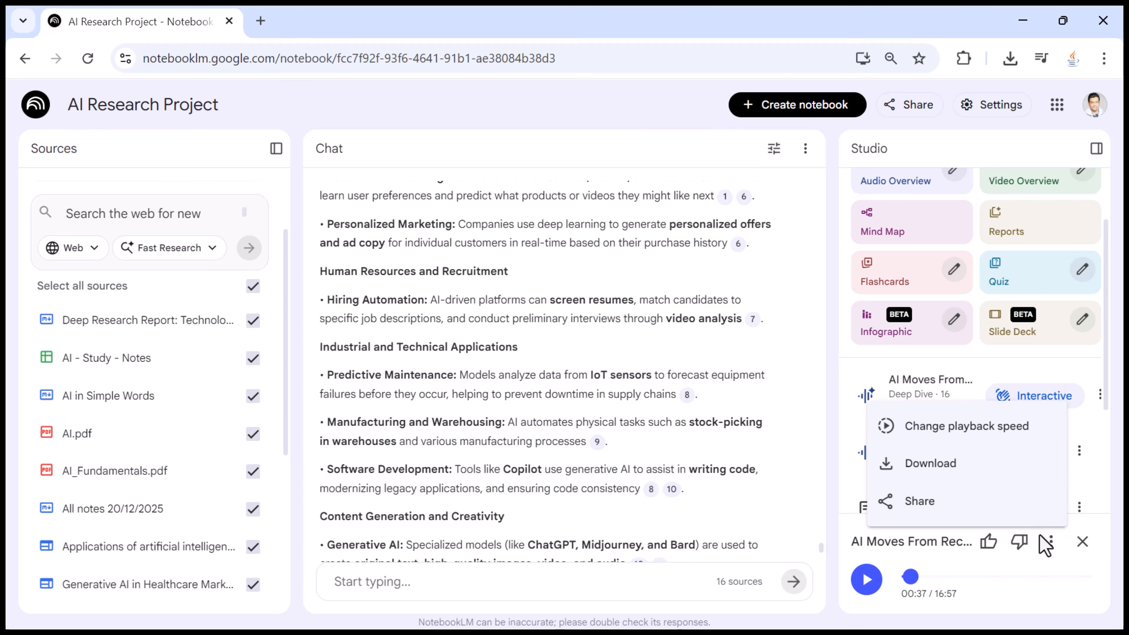
mouse_move(927, 430)
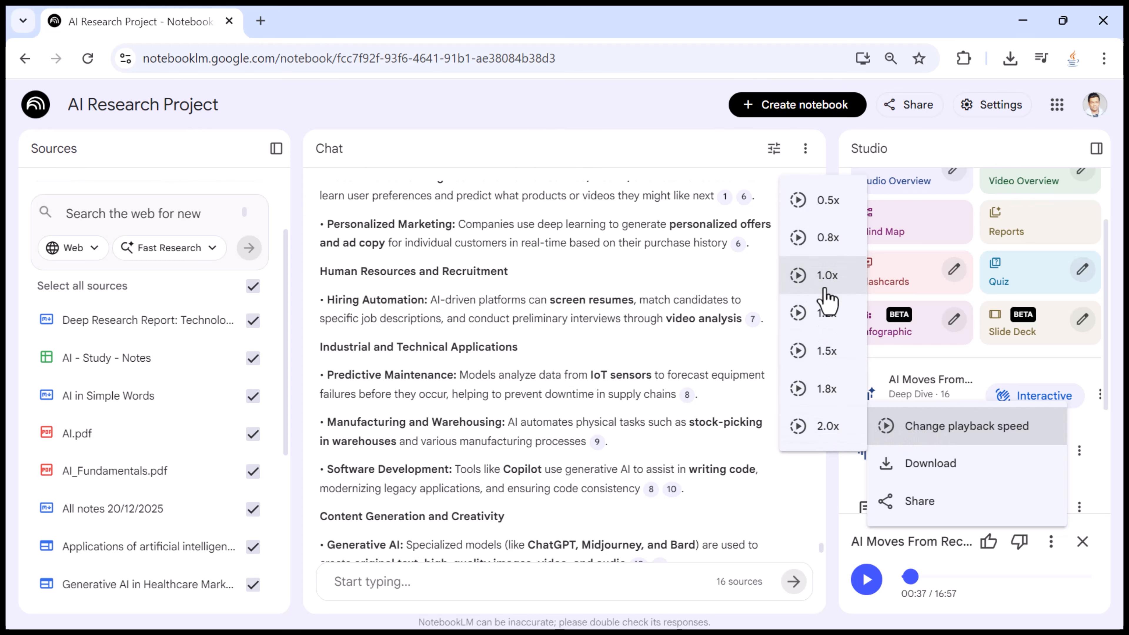
click(826, 351)
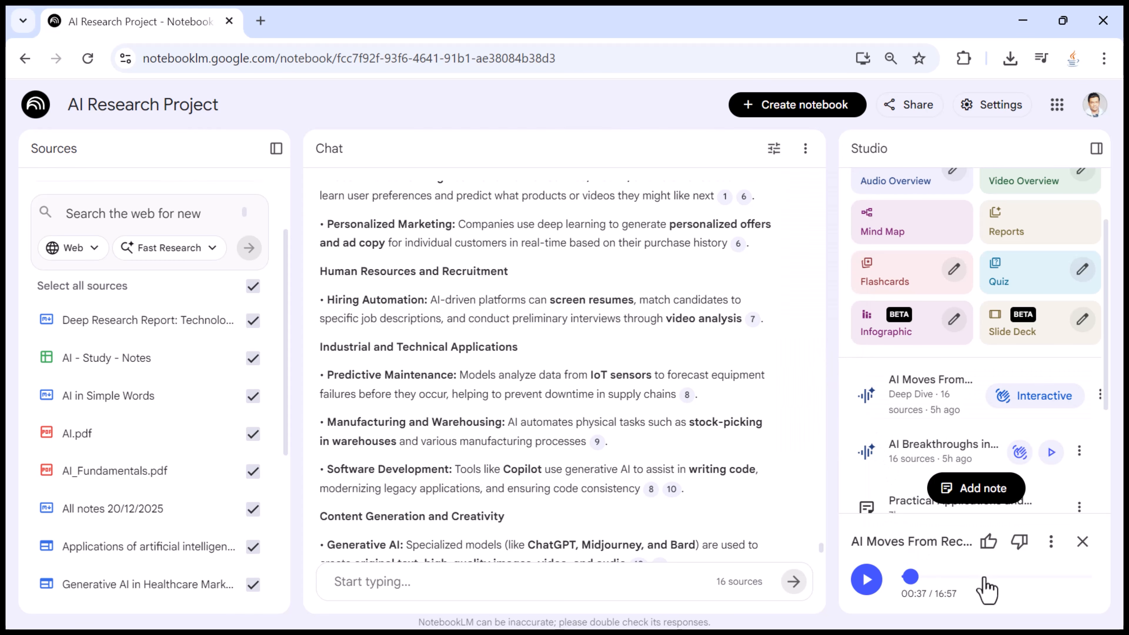
click(869, 580)
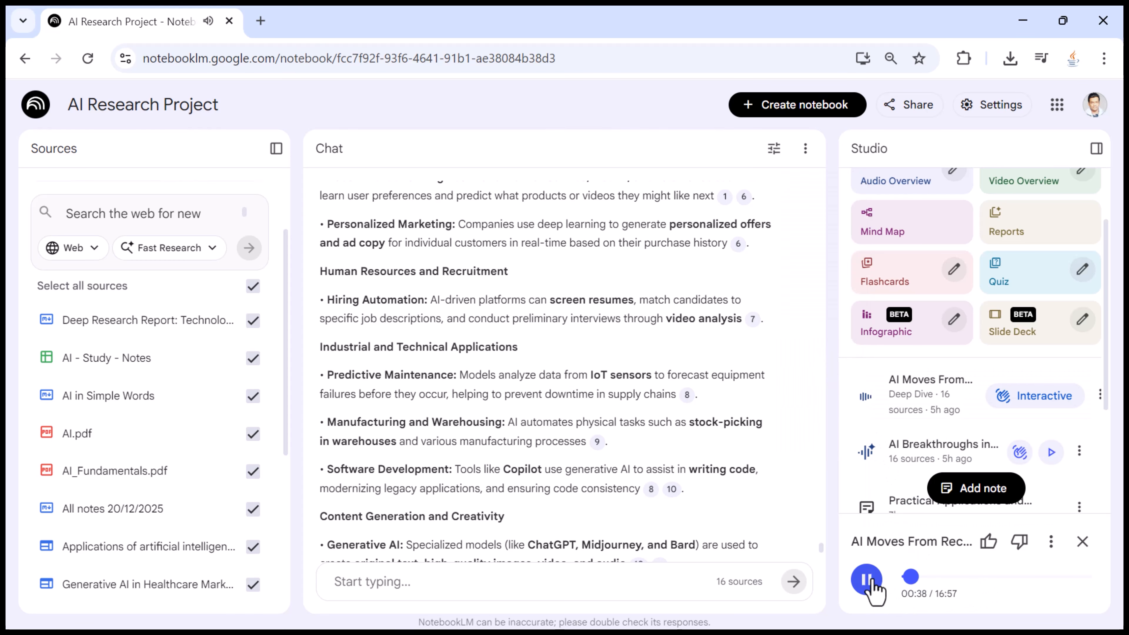
click(1051, 541)
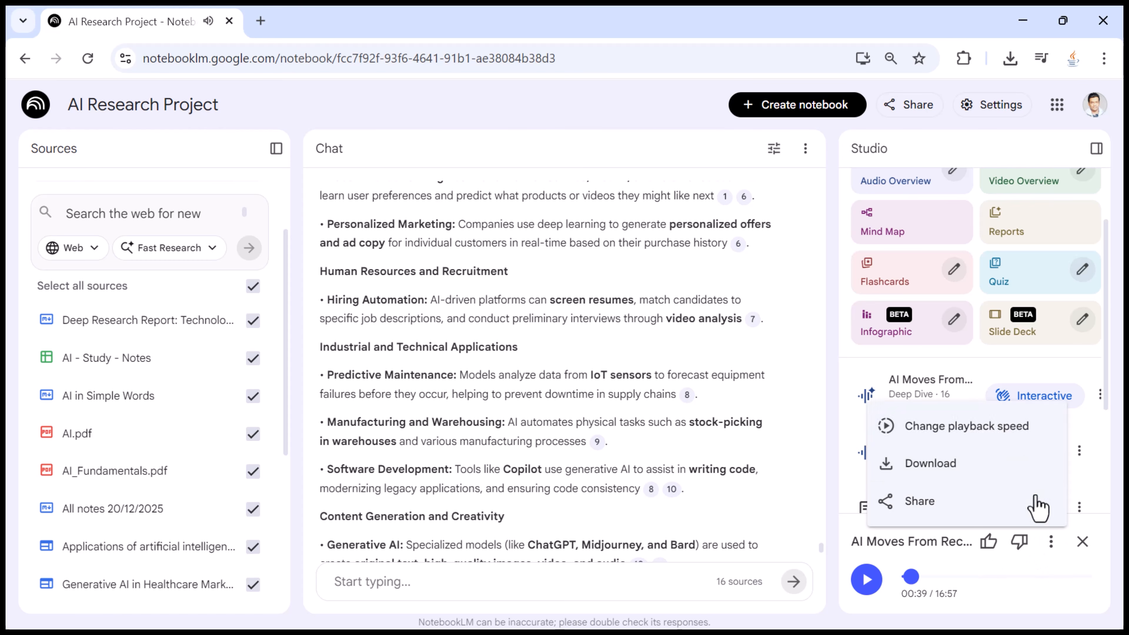
mouse_move(884, 426)
click(823, 275)
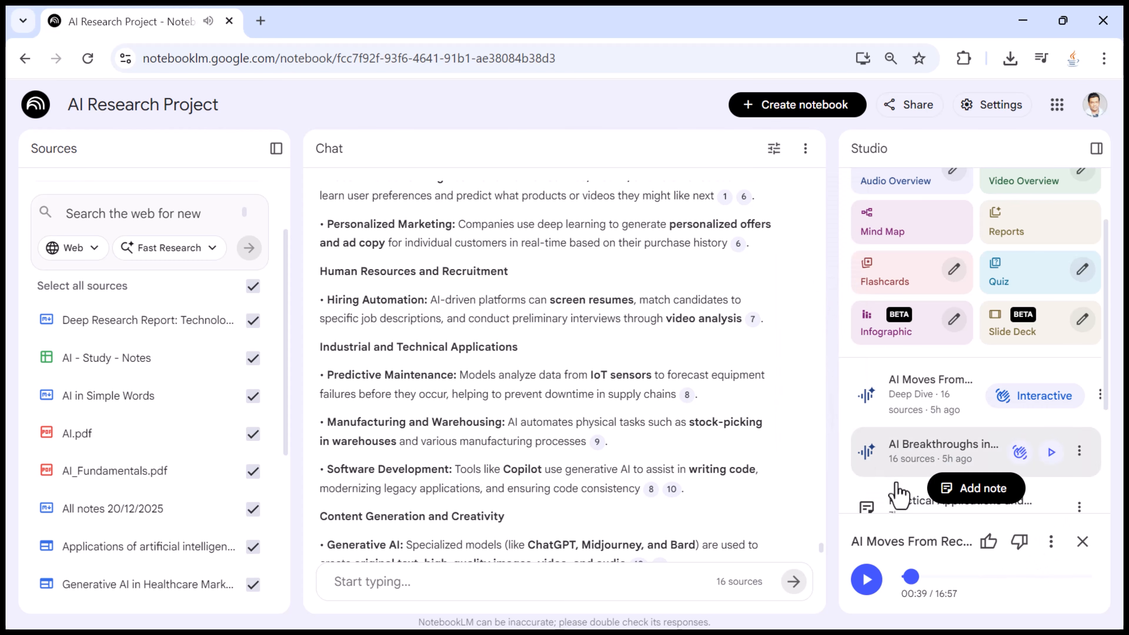
Download the "AI Moves From..." Audio Overview and check its progress in the browser's recent downloads
click(1050, 542)
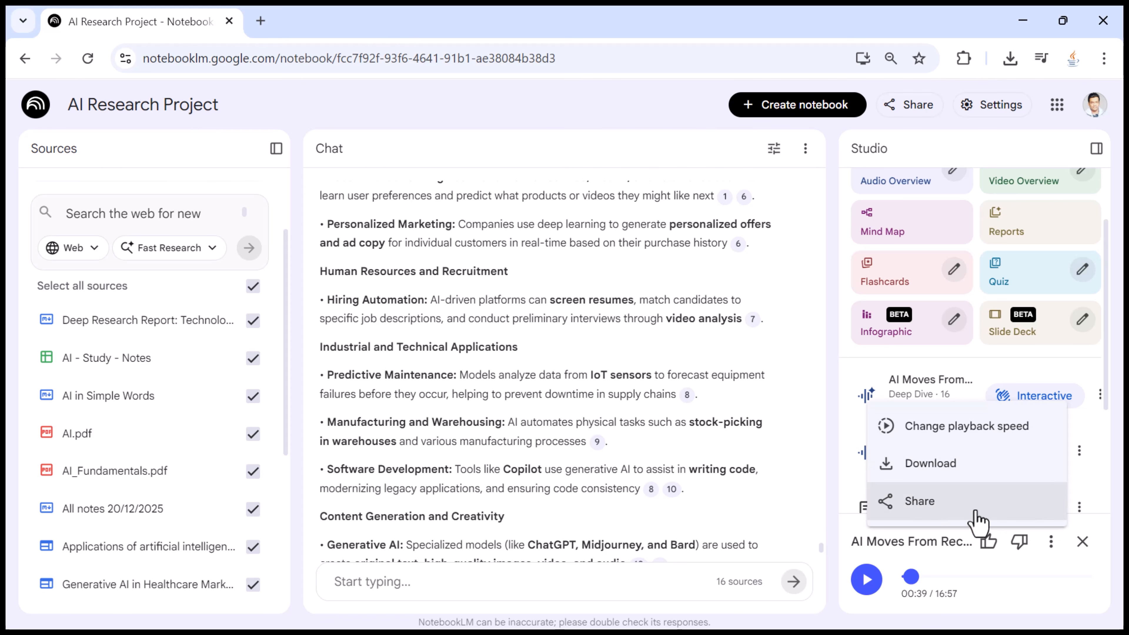
click(915, 465)
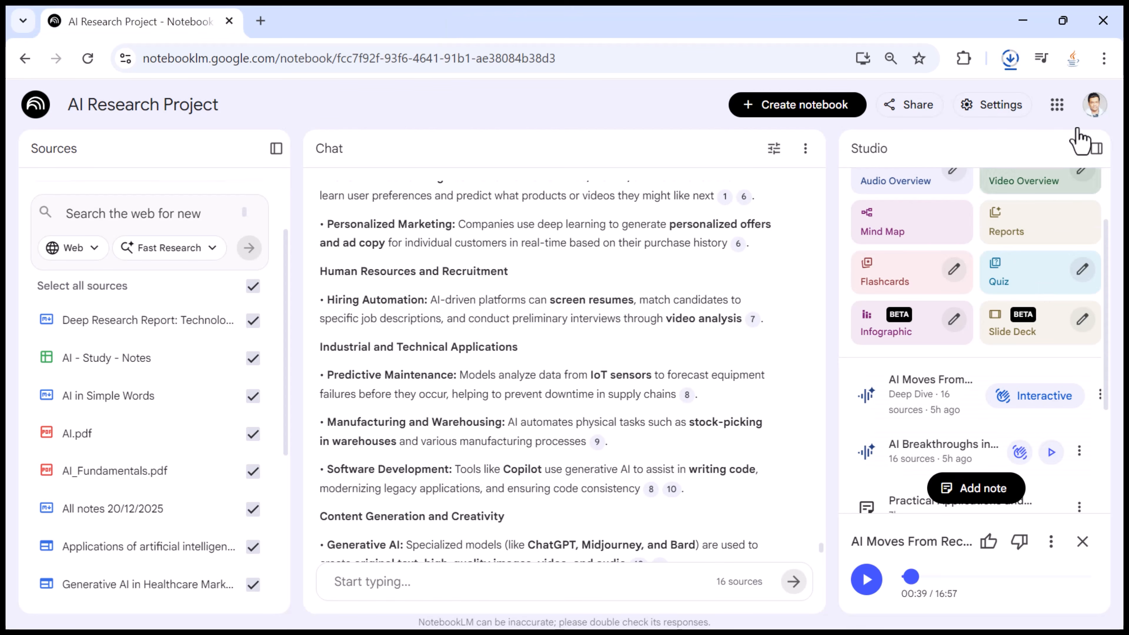
click(1010, 58)
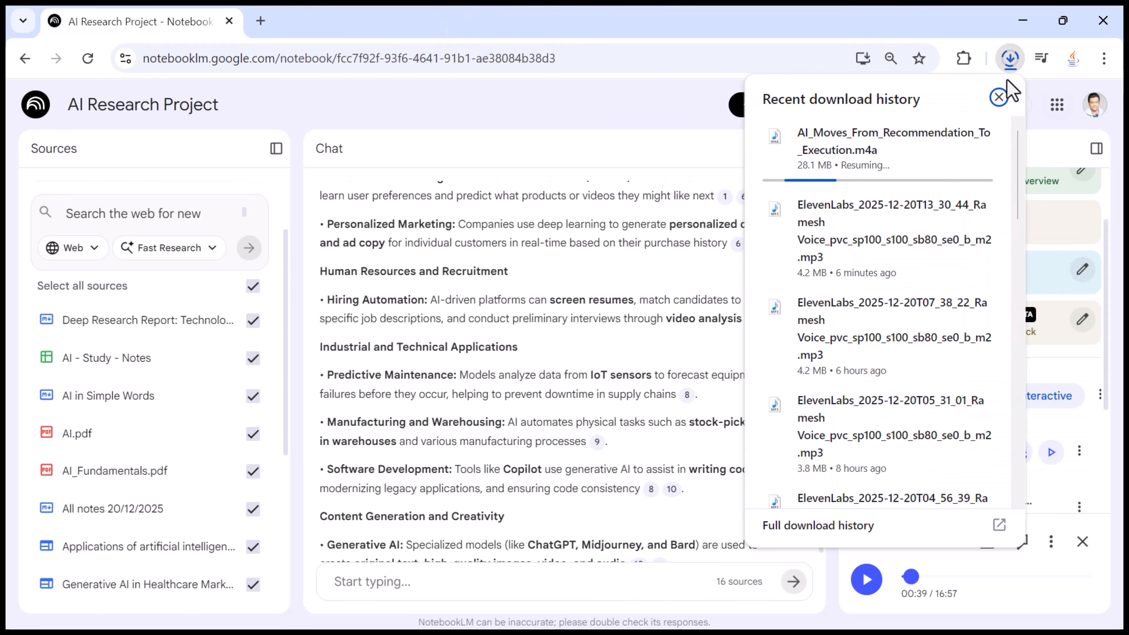
click(1010, 60)
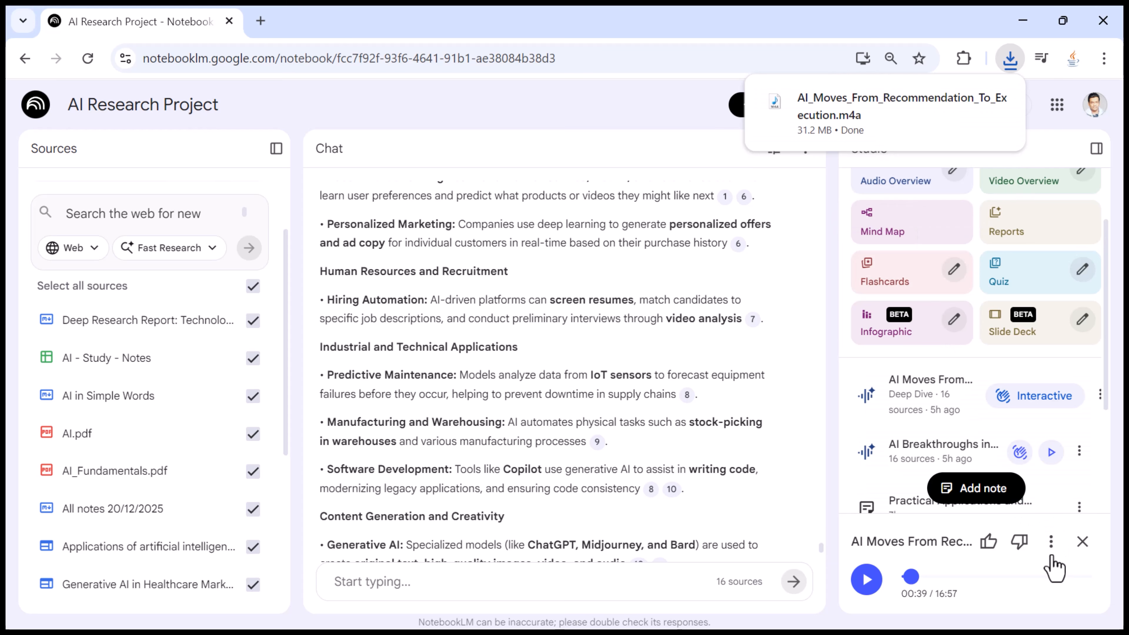
Examine the Audio Overview's sharing options, including the suggested people and the Notebook Access setting, and close them without sharing
click(1051, 541)
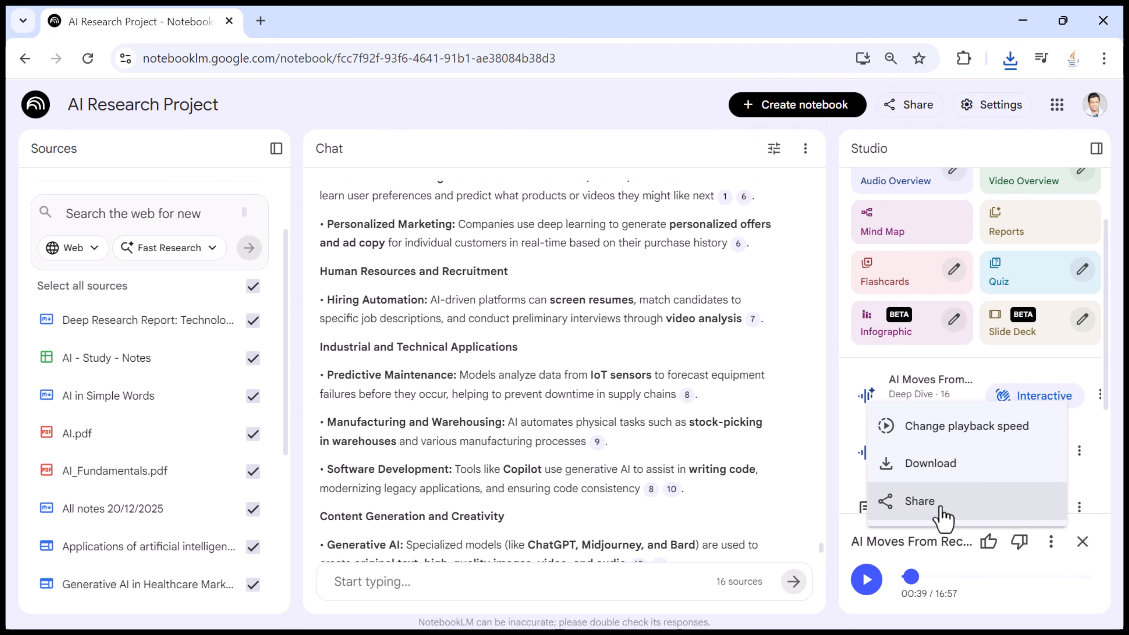
click(924, 505)
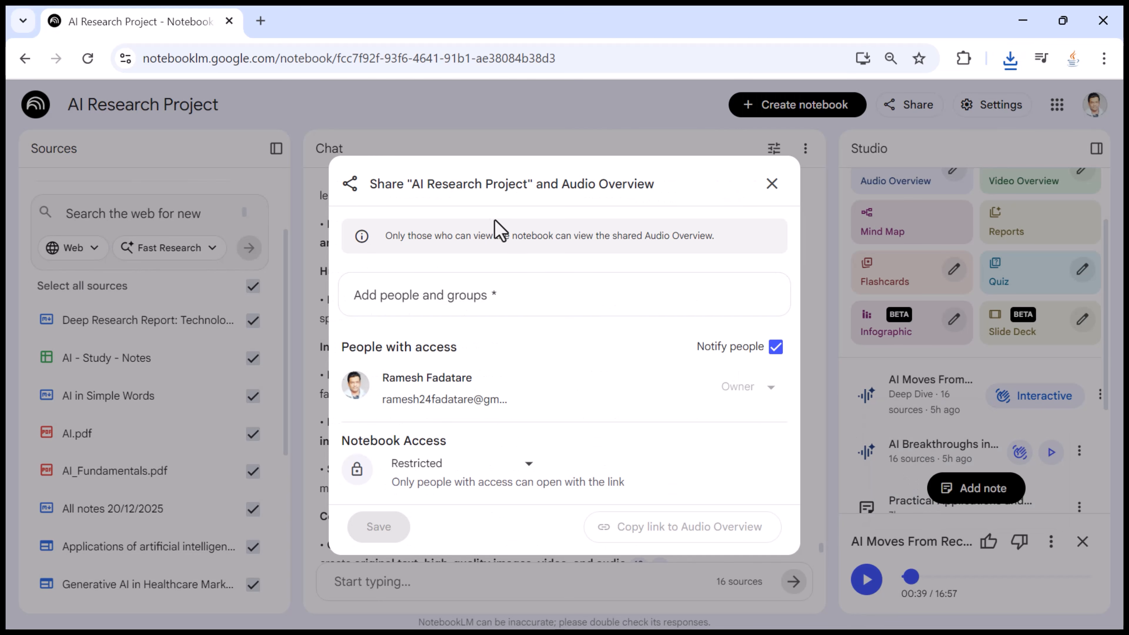
click(460, 297)
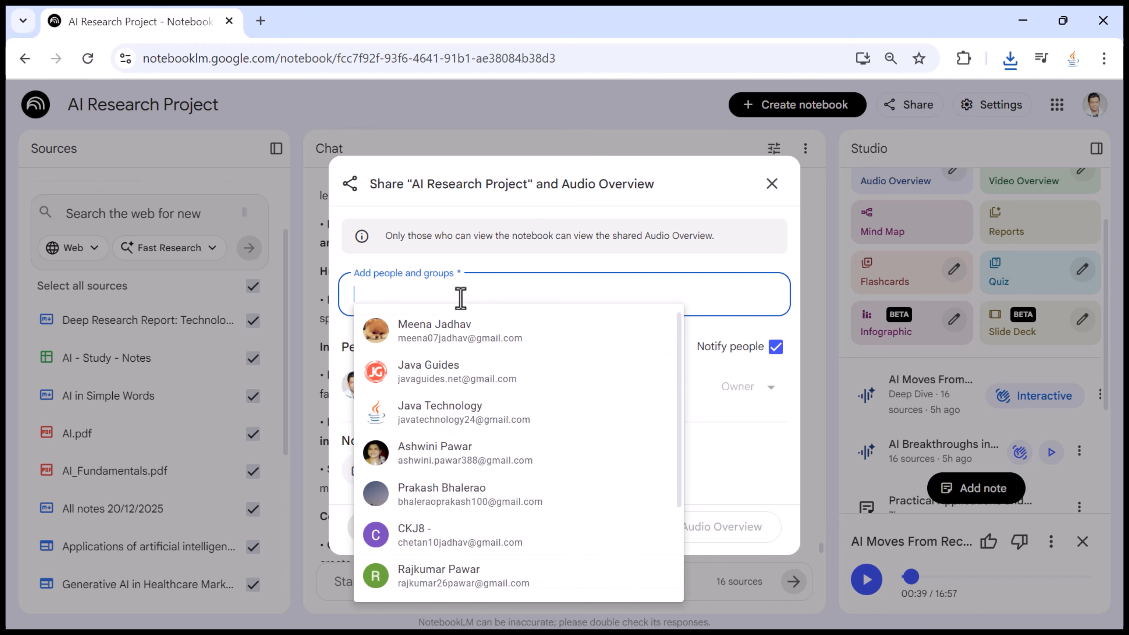
scroll(526, 543, down, 3)
scroll(525, 538, up, 3)
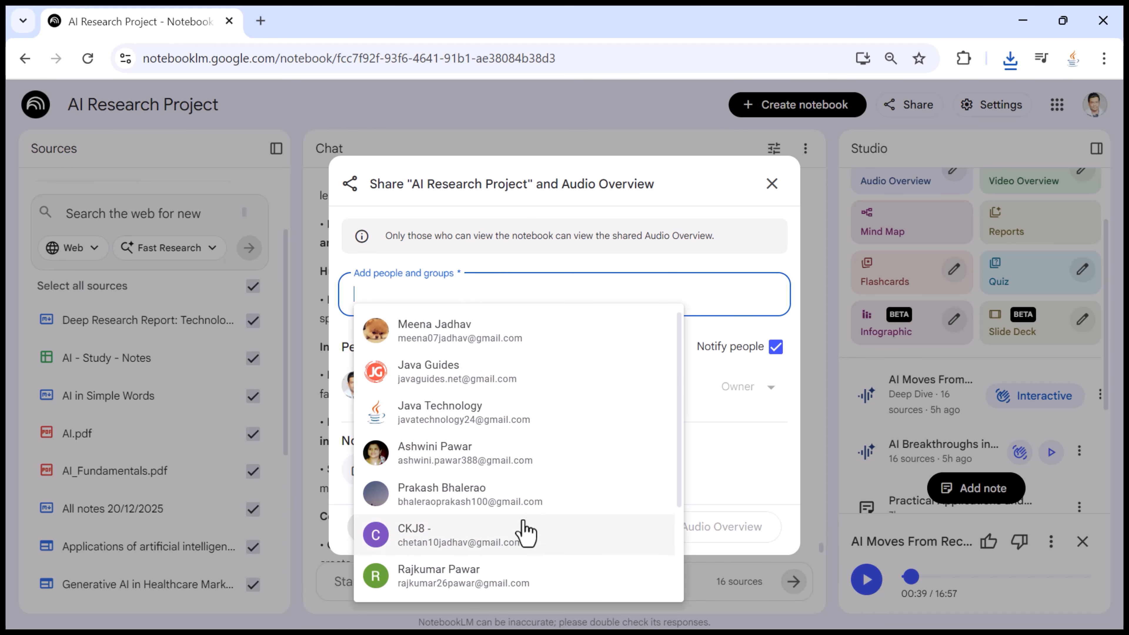
click(606, 269)
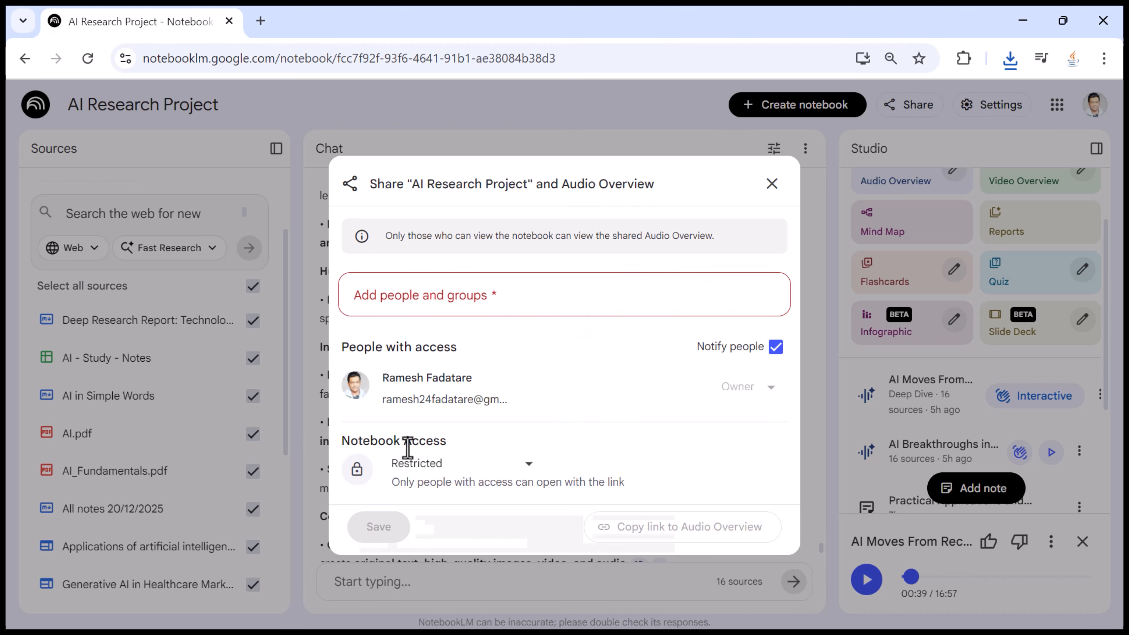
drag(343, 440, 466, 449)
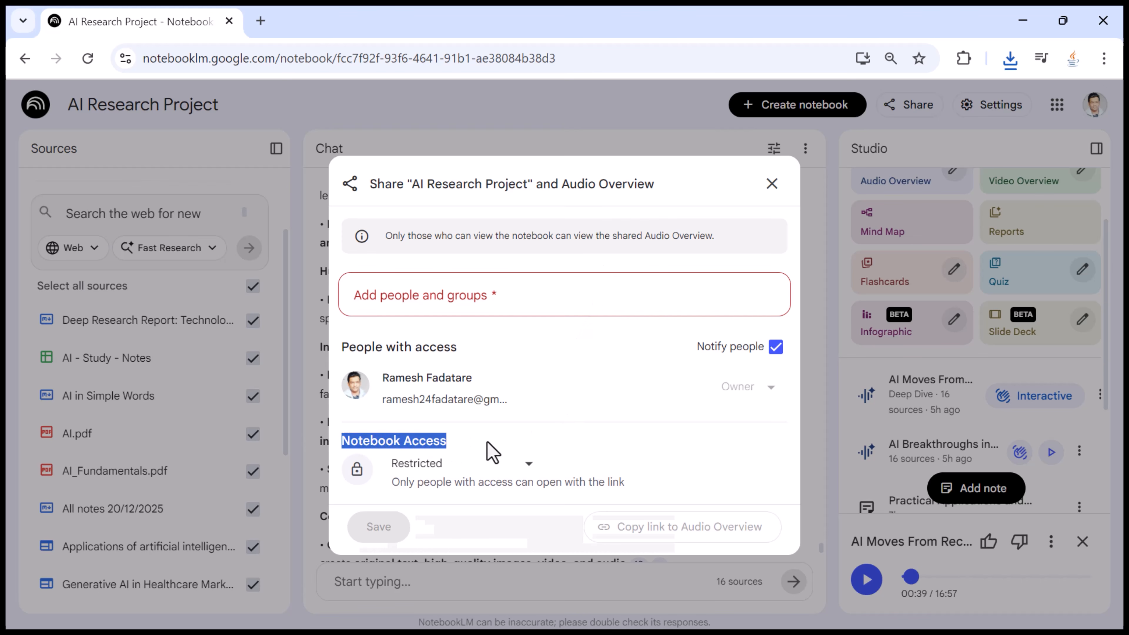
click(491, 451)
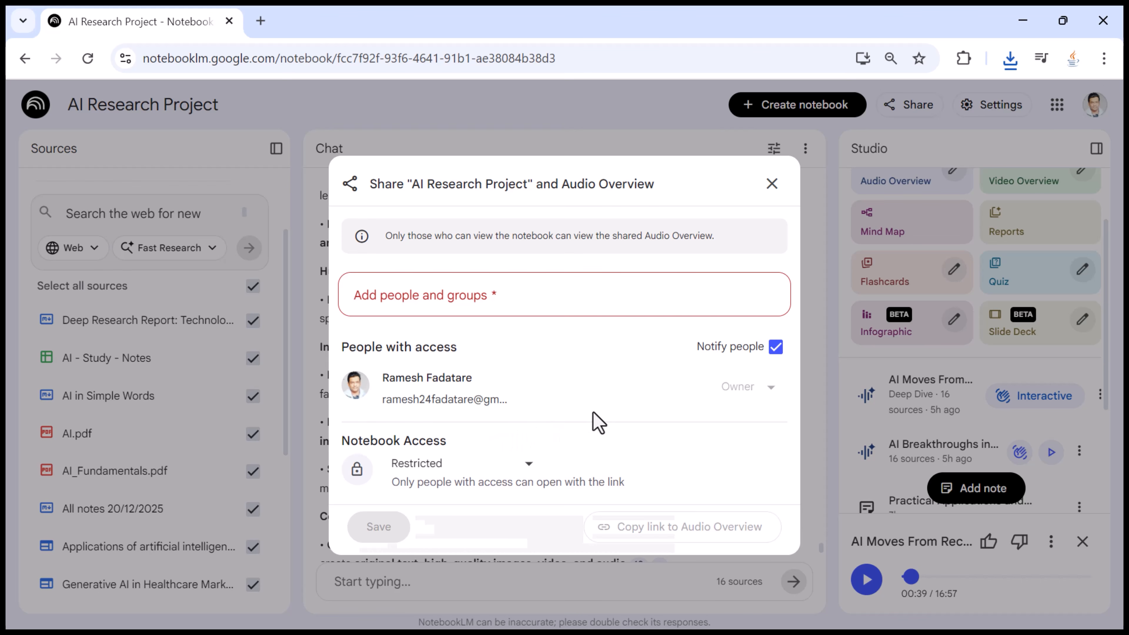
click(774, 184)
Close the audio player and rename the Deep Dive Audio Overview as "AI Basics Summary"
click(1082, 541)
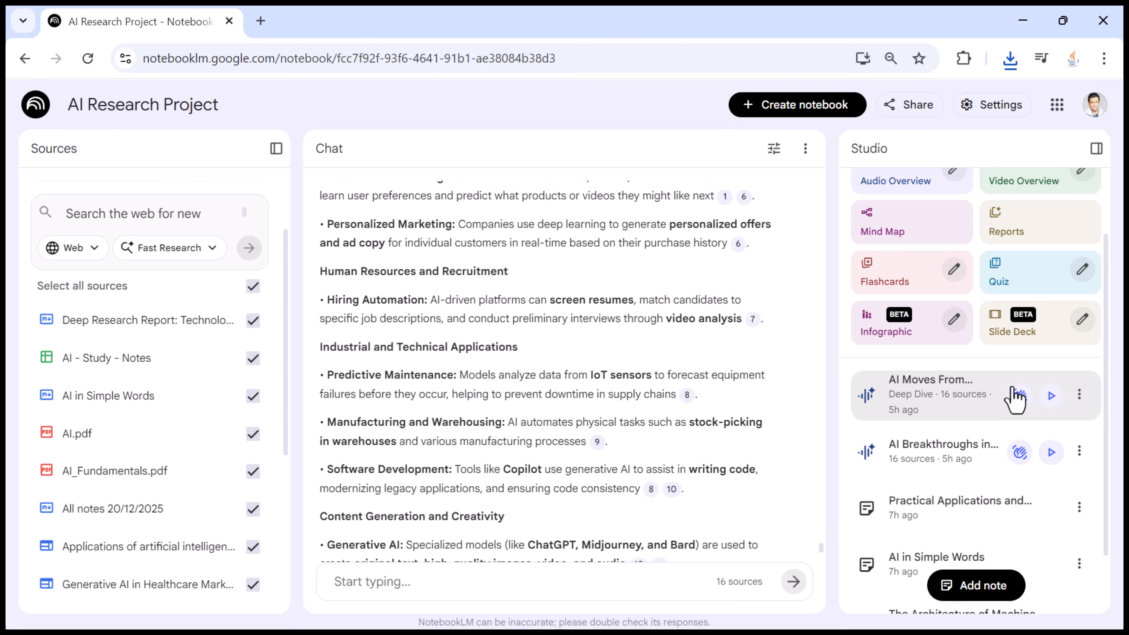
click(1080, 394)
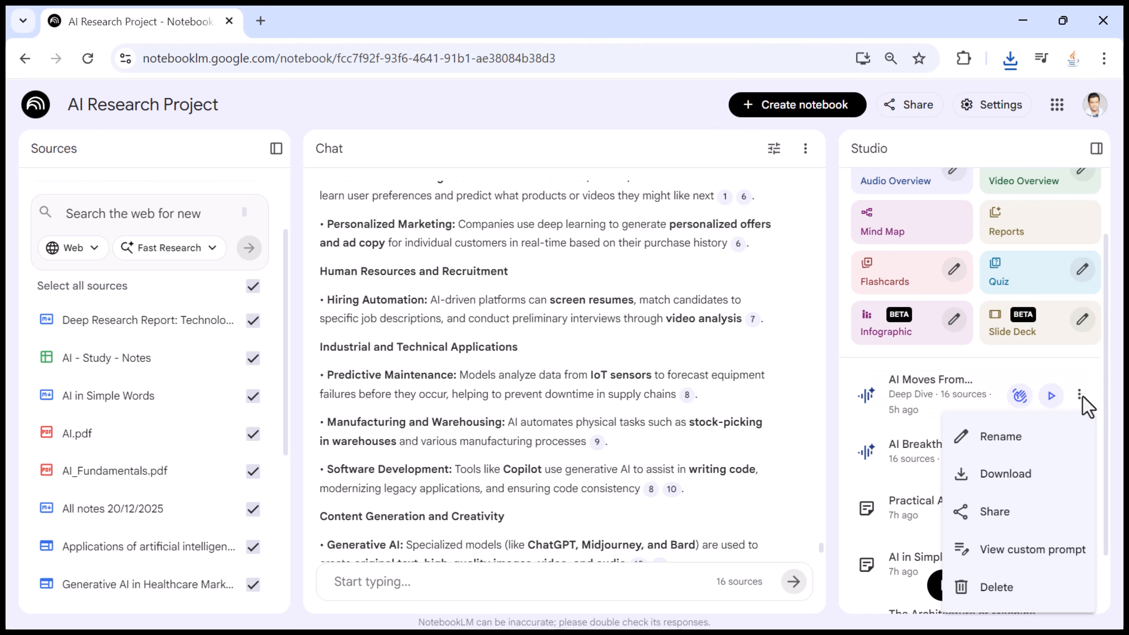
click(1002, 440)
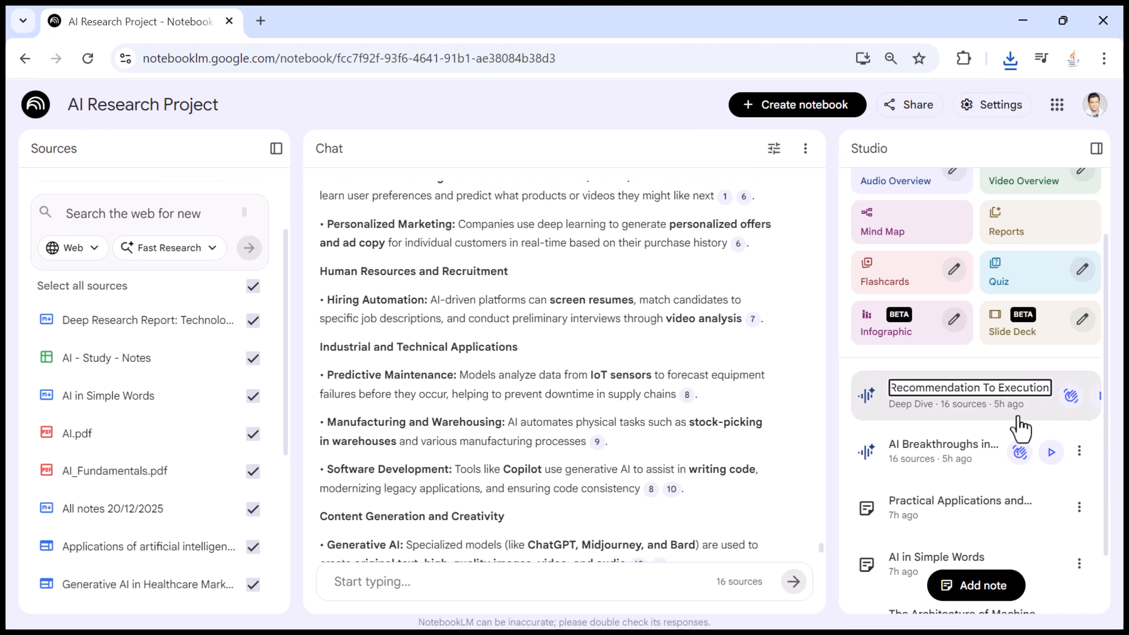
triple_click(998, 391)
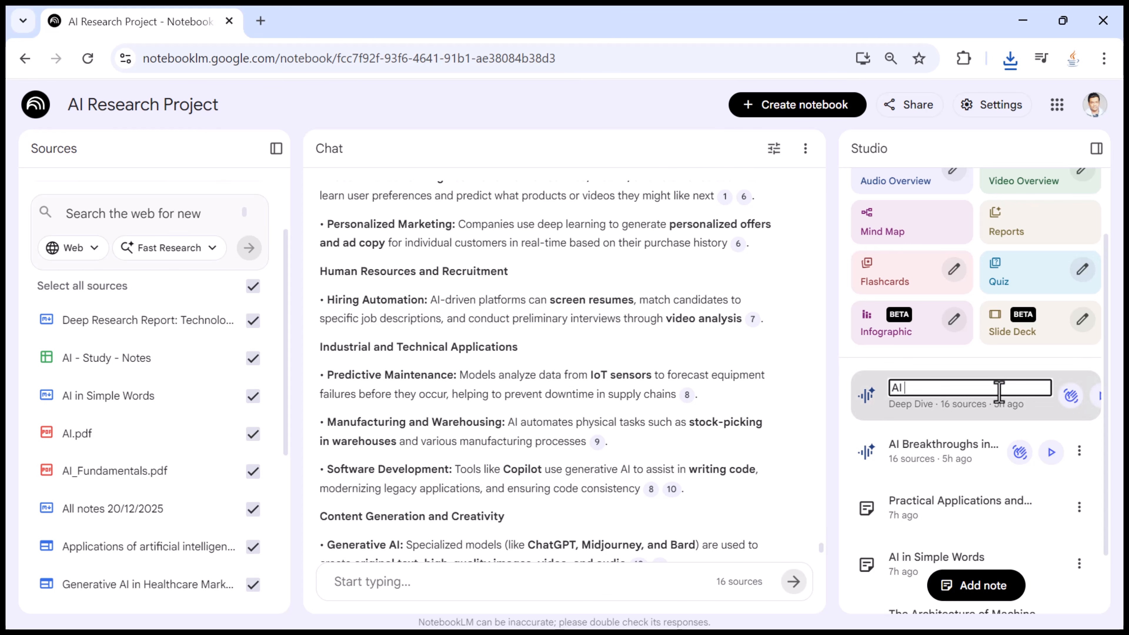
text(AI Basics Summa)
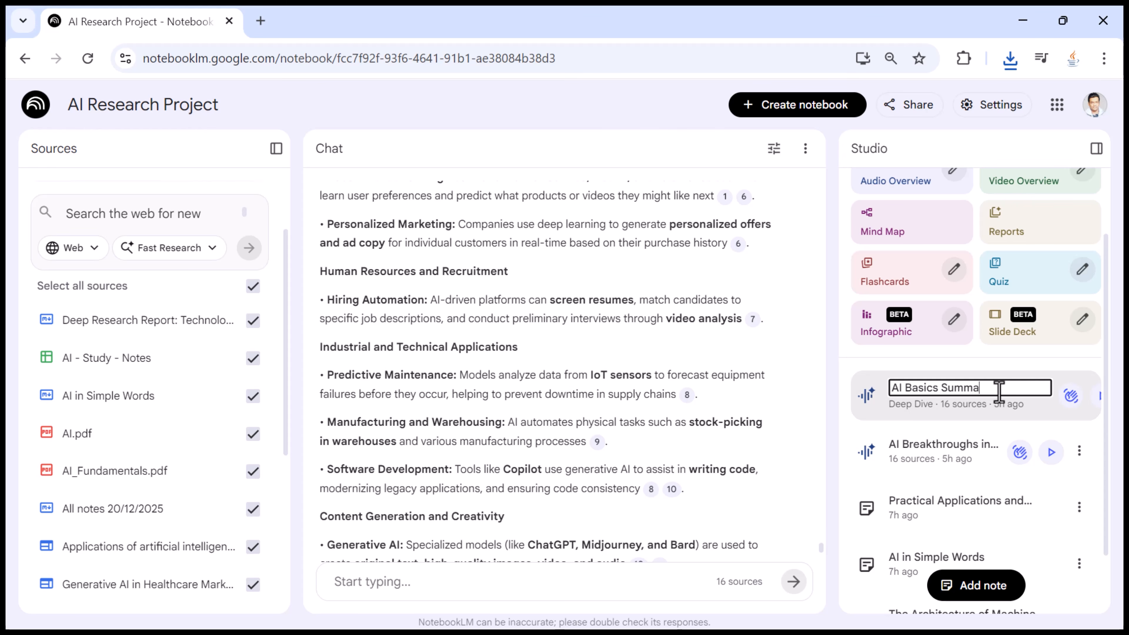
key(Return)
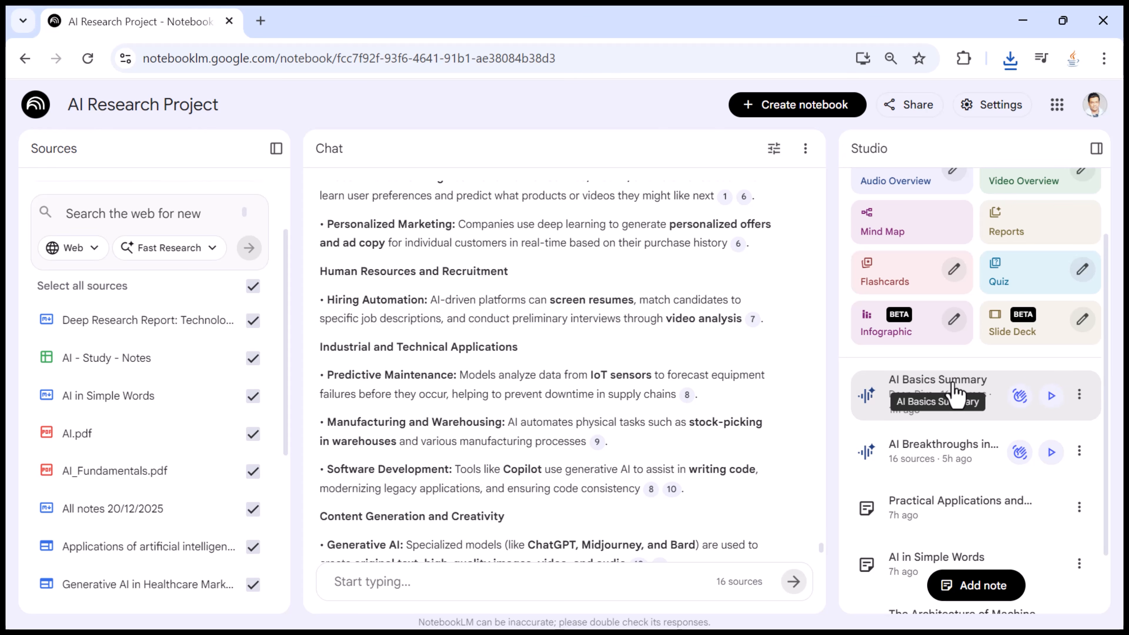
Delete the "AI Basics Summary" Audio Overview from the notebook
click(1079, 395)
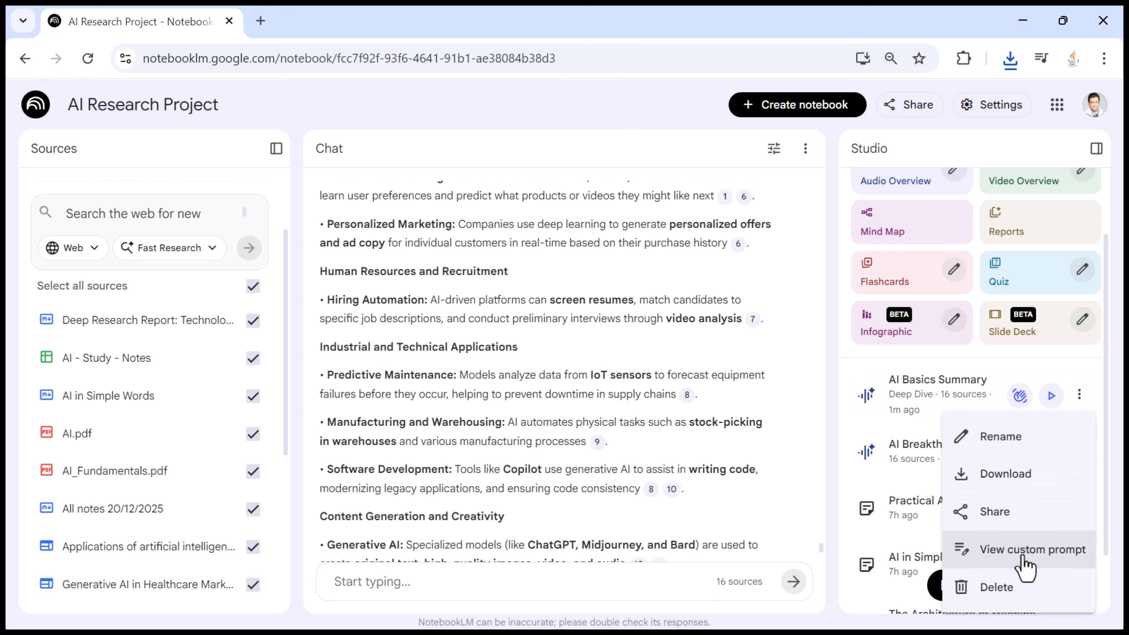
click(1003, 589)
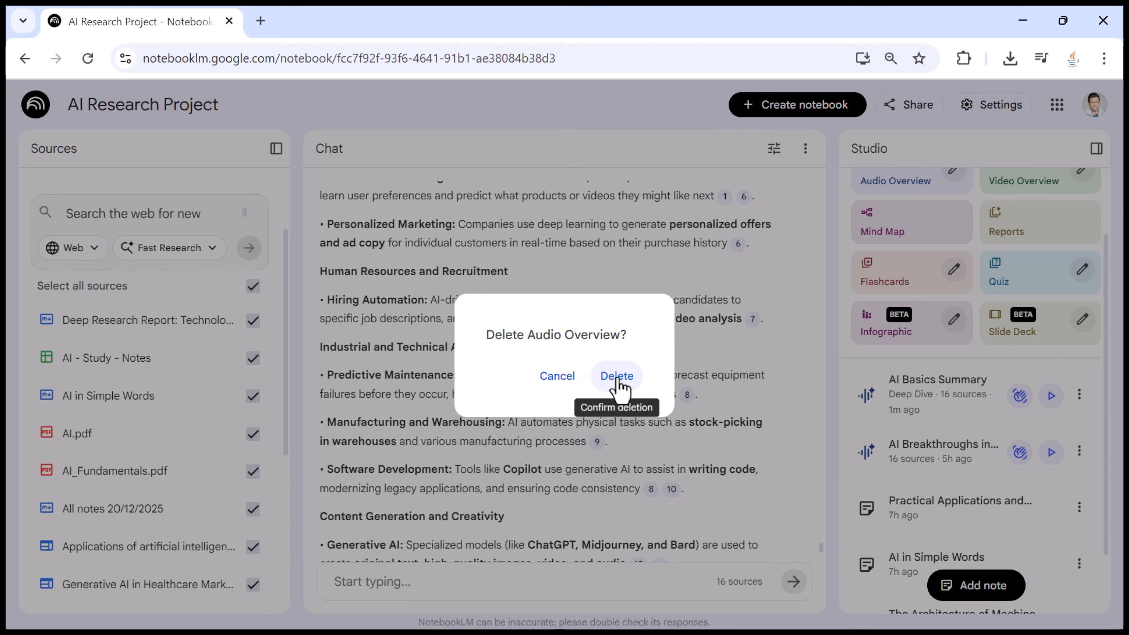
click(617, 377)
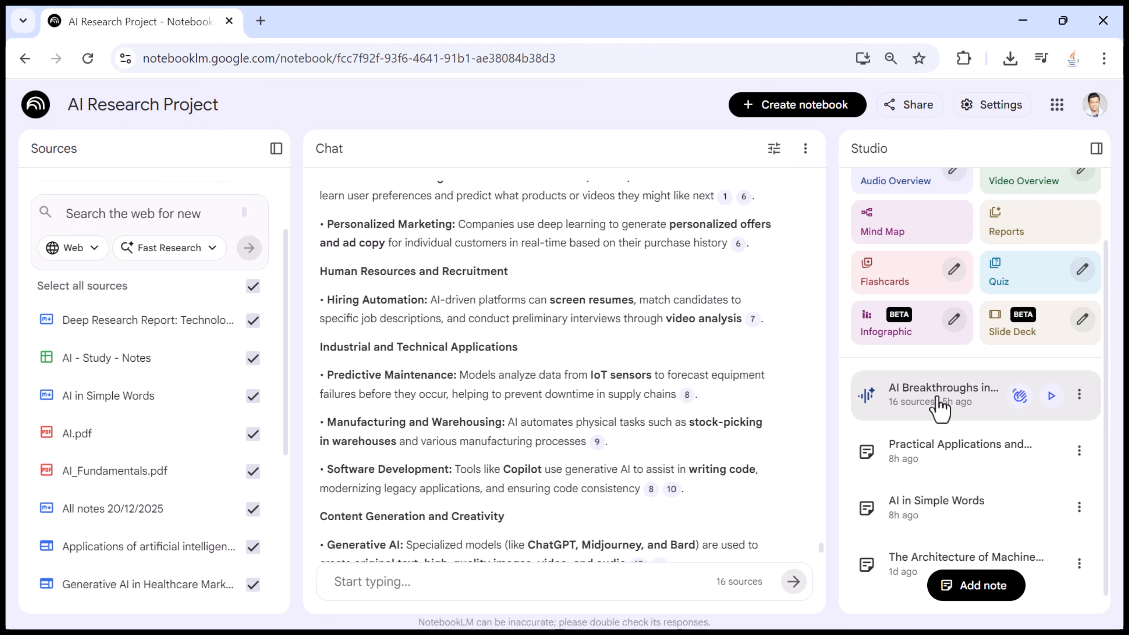
Play the "AI Breakthroughs in..." Audio Overview and limit the selected sources to the Deep Research Report and "AI - Study - Notes"
click(946, 401)
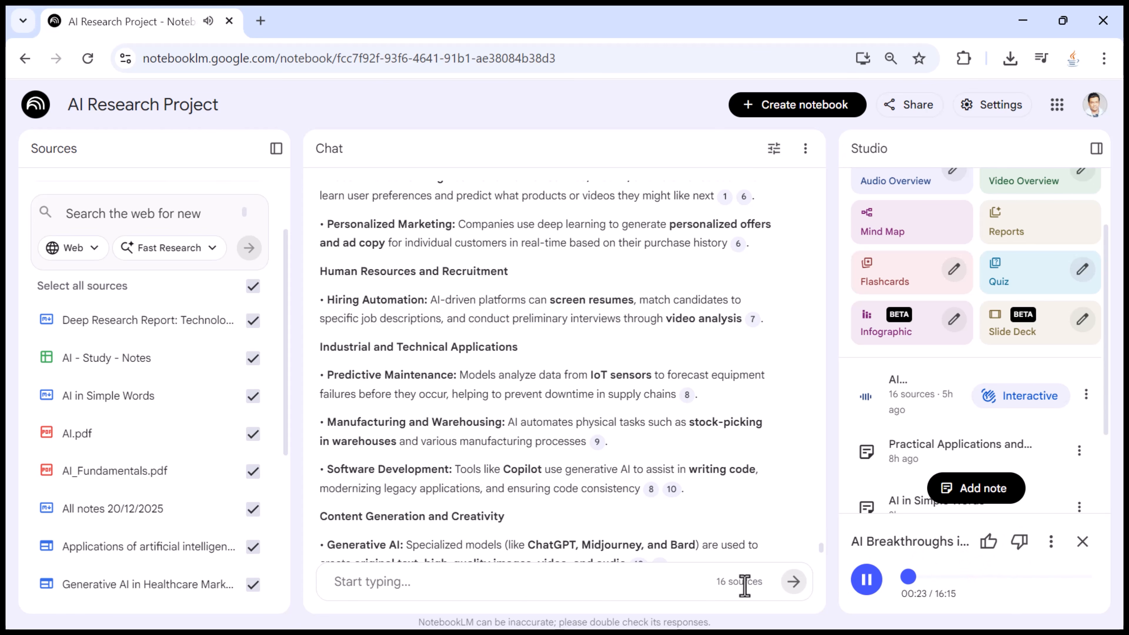
click(252, 286)
click(252, 320)
click(252, 358)
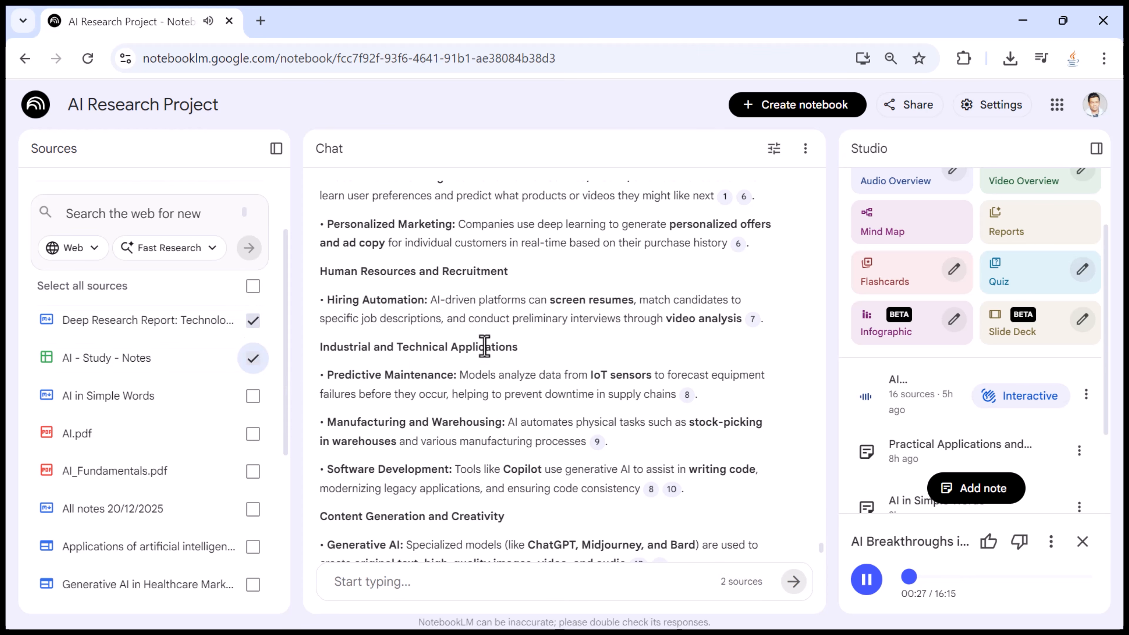
Browse the sources and chat during playback, add a blank note in Studio, and delete that note
scroll(204, 604, down, 7)
scroll(244, 411, up, 9)
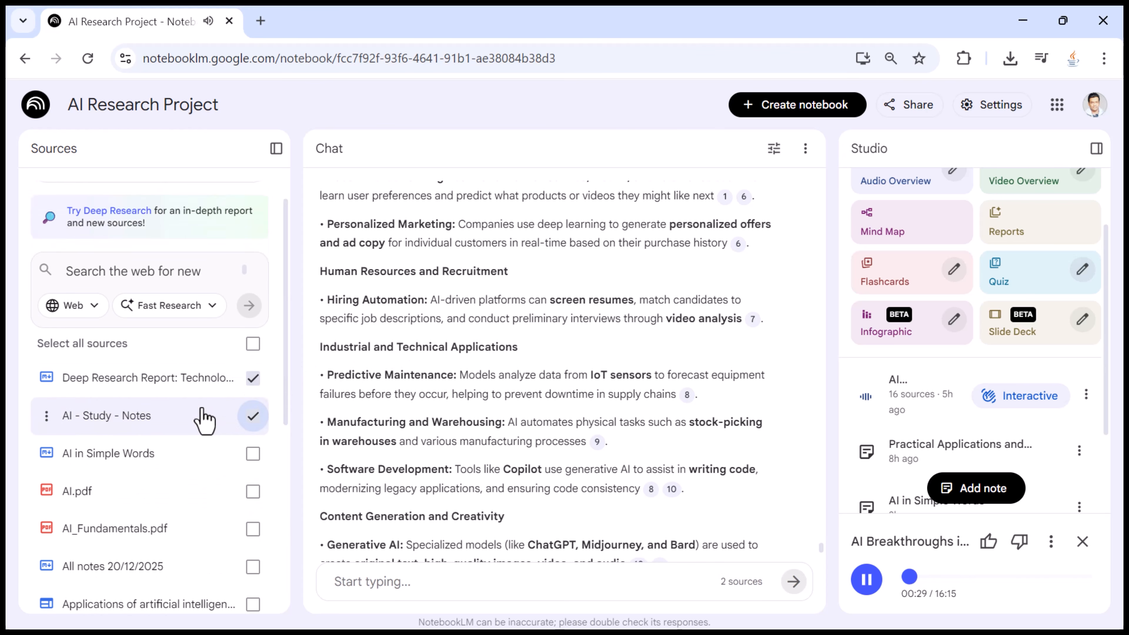
scroll(414, 343, down, 4)
scroll(446, 374, up, 2)
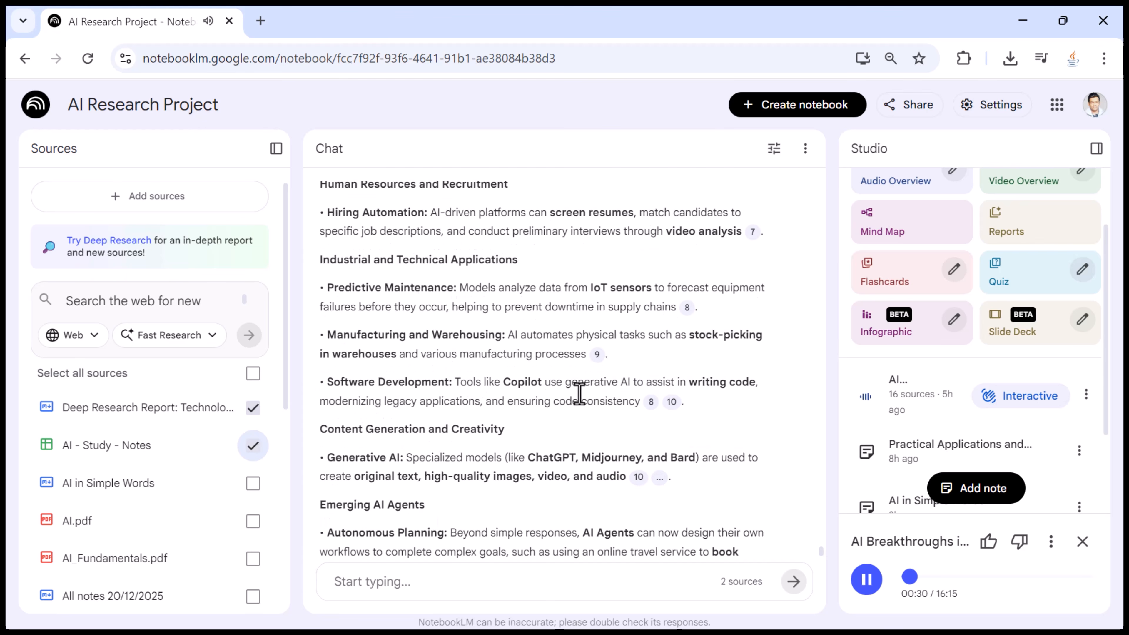
scroll(1075, 449, down, 3)
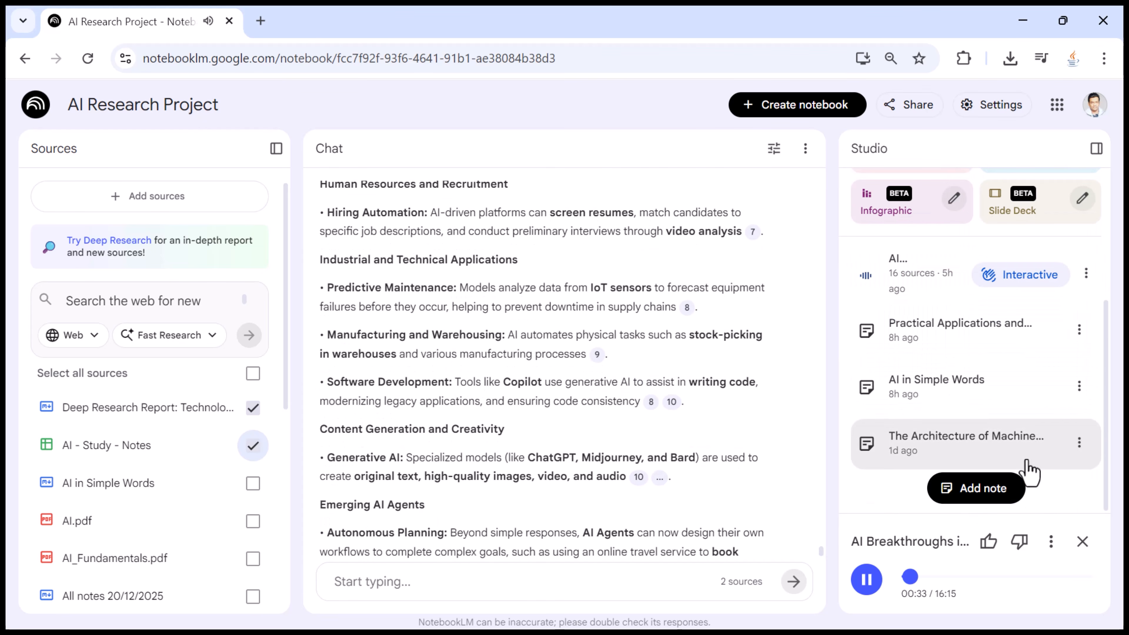
click(1002, 497)
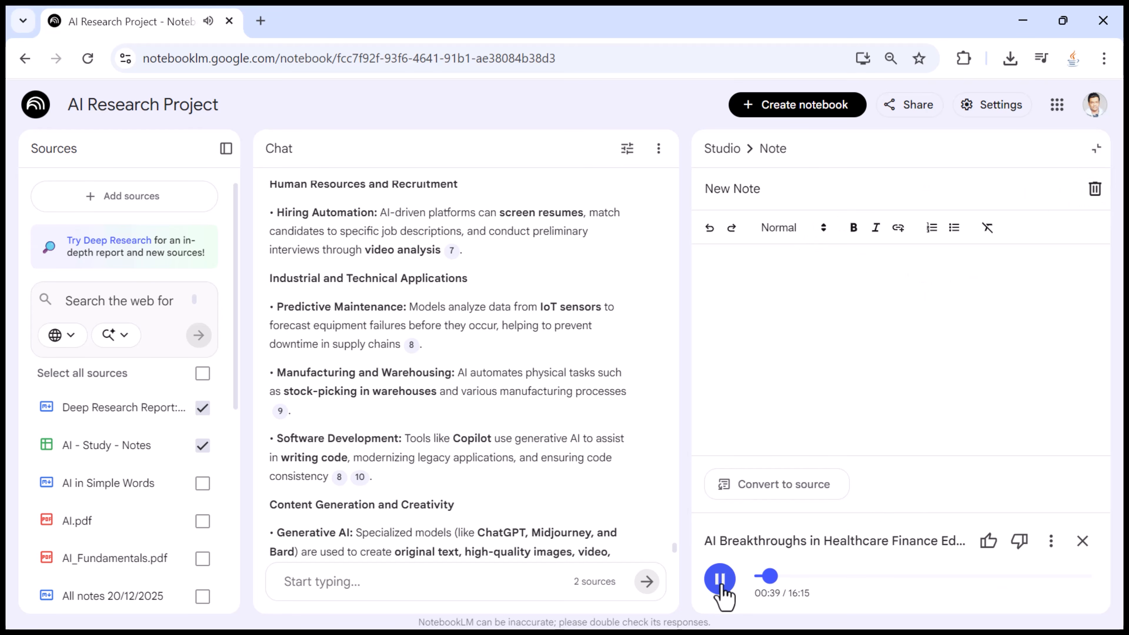
click(1095, 188)
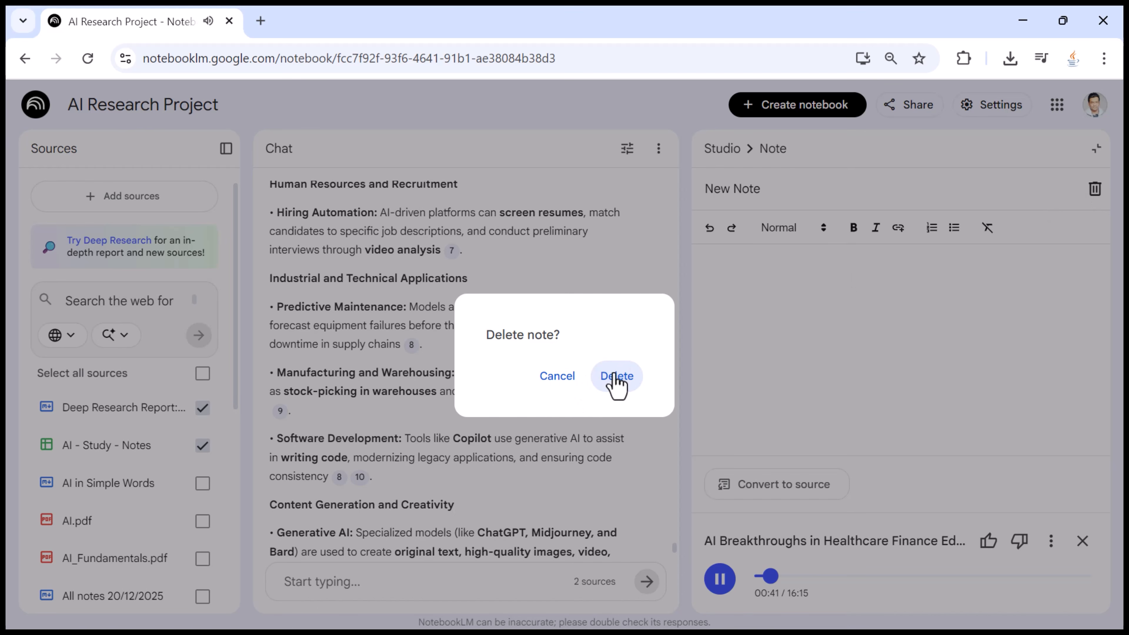
click(615, 377)
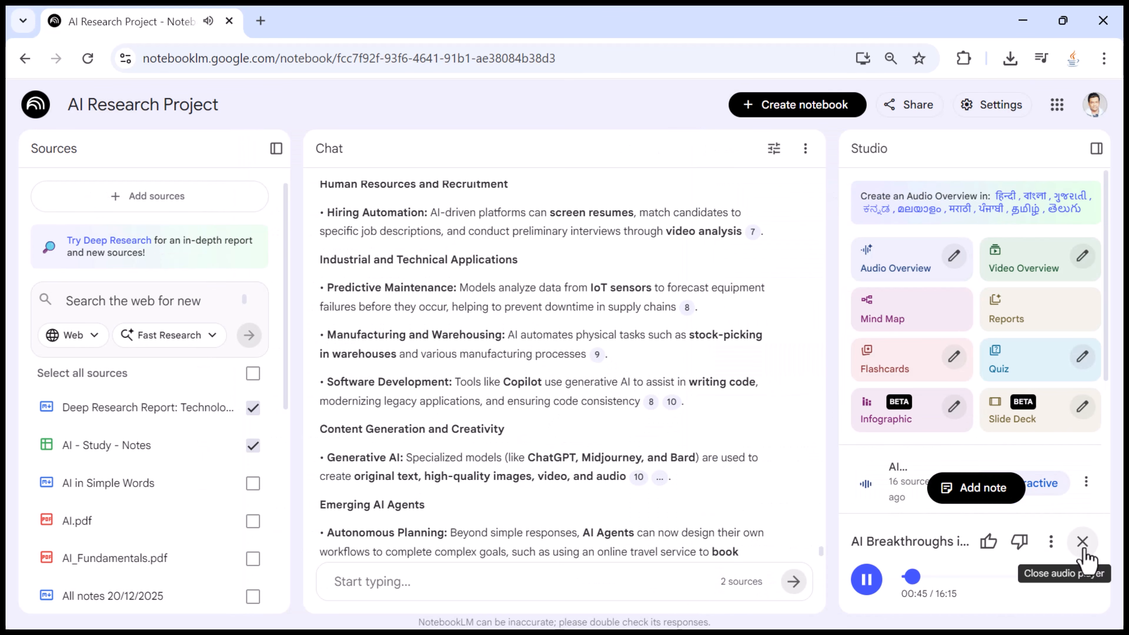
Close and replay the "AI Breakthroughs in..." Audio Overview, check its playback speed options, and close the player
click(1082, 541)
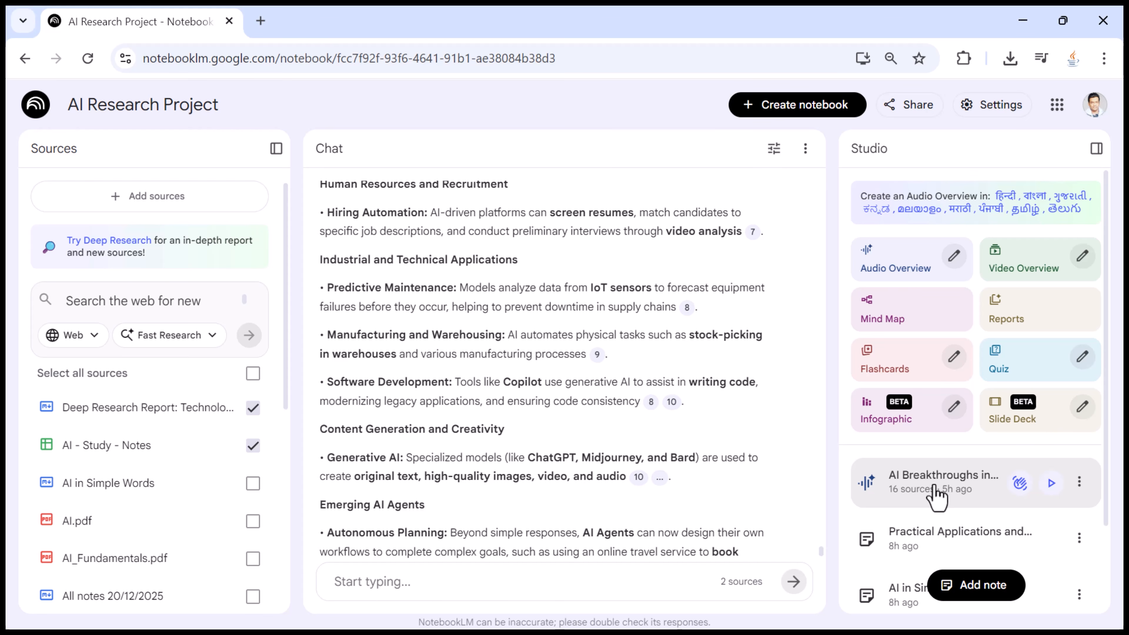
click(973, 485)
click(867, 580)
click(867, 580)
click(1051, 541)
mouse_move(980, 432)
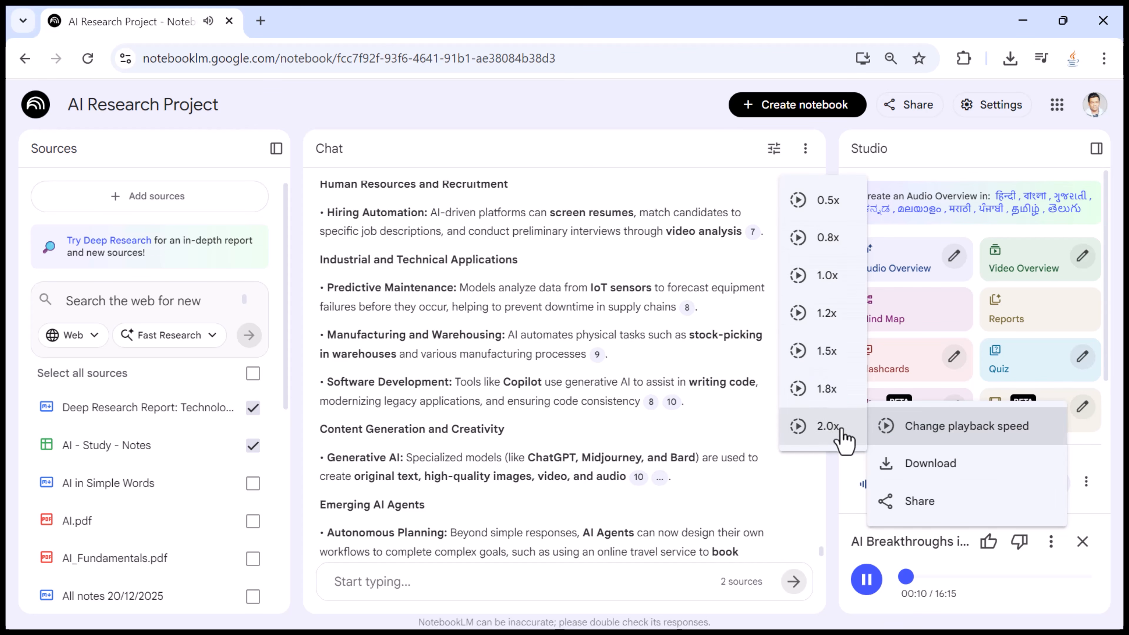
click(1082, 541)
click(1082, 541)
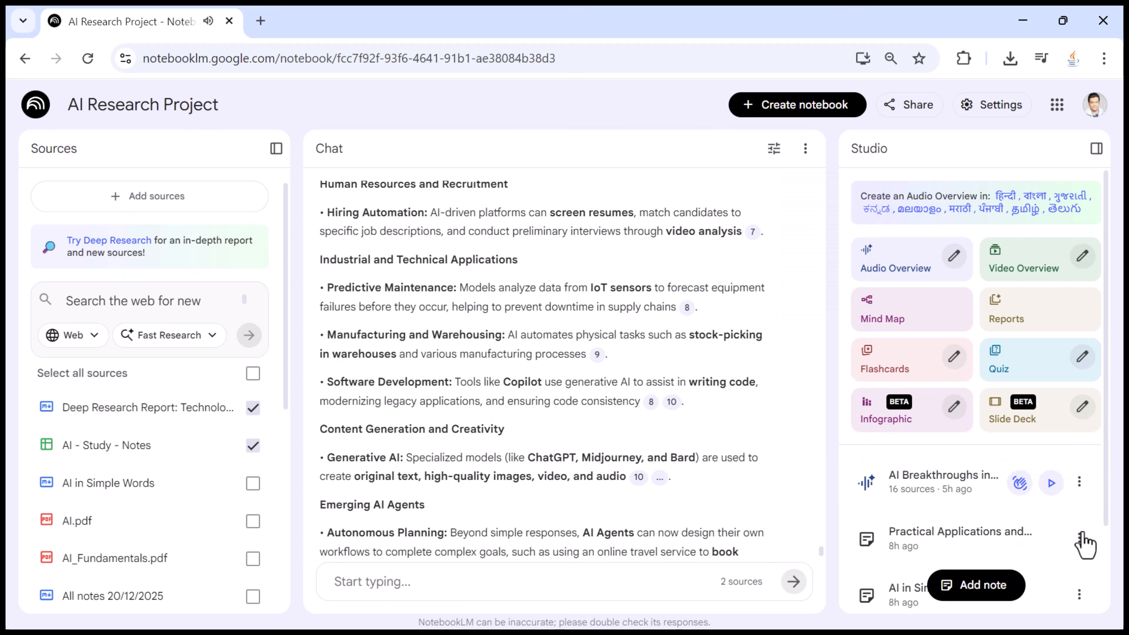
Review the actions available for the "AI Breakthroughs in..." Audio Overview without applying any
click(1079, 481)
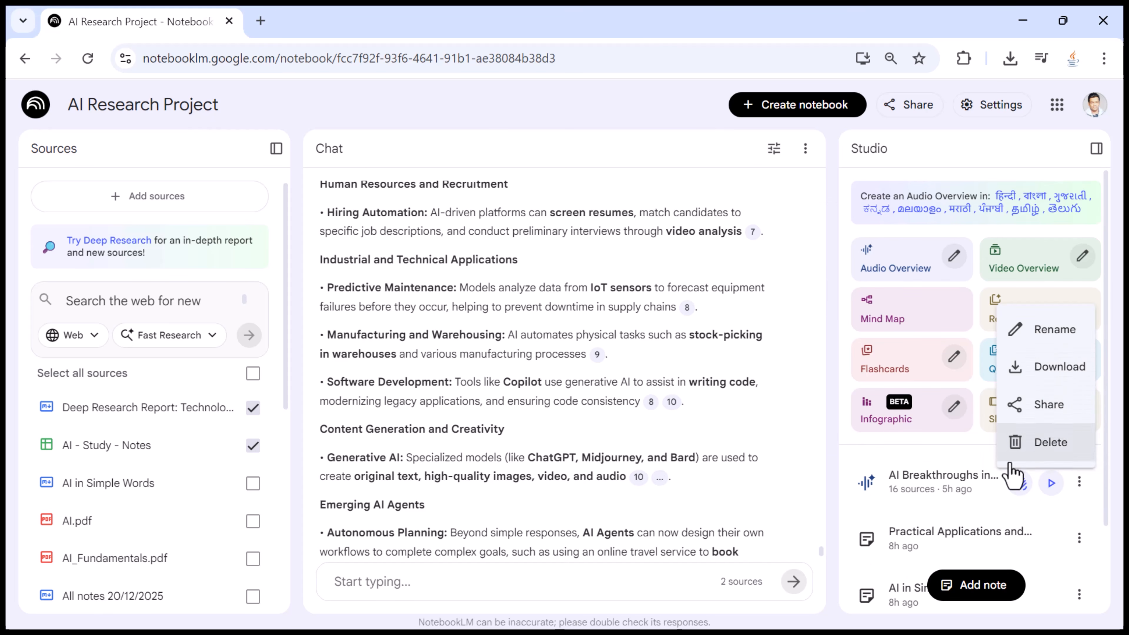
click(863, 476)
click(967, 486)
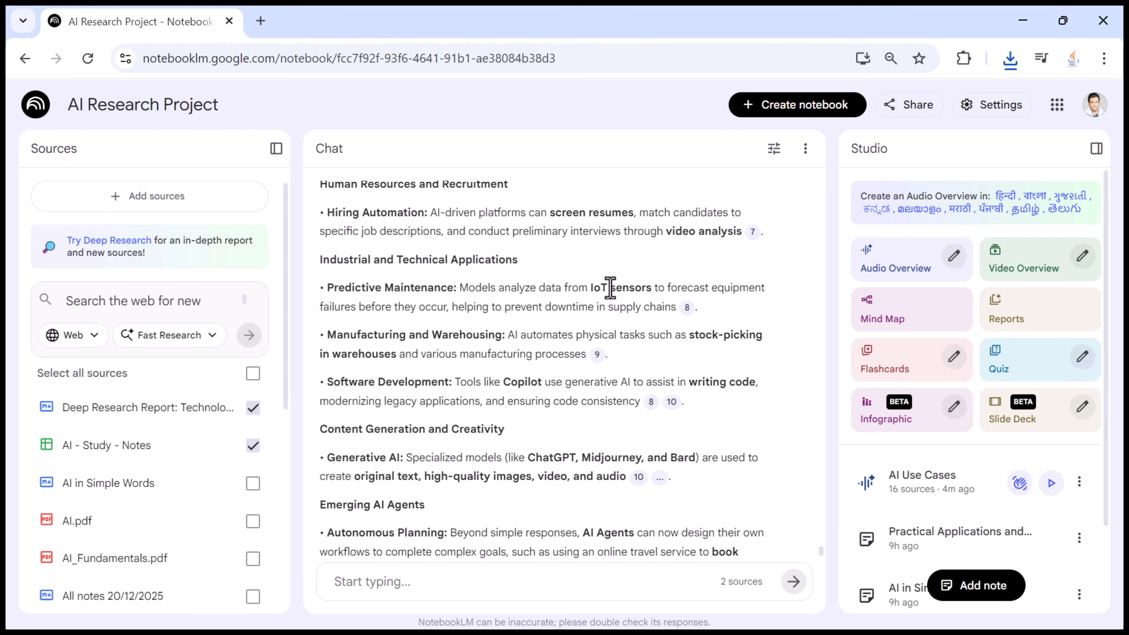
Open the "AI Use Cases" Audio Overview in interactive mode and check its title and number of hosts
scroll(610, 287, up, 5)
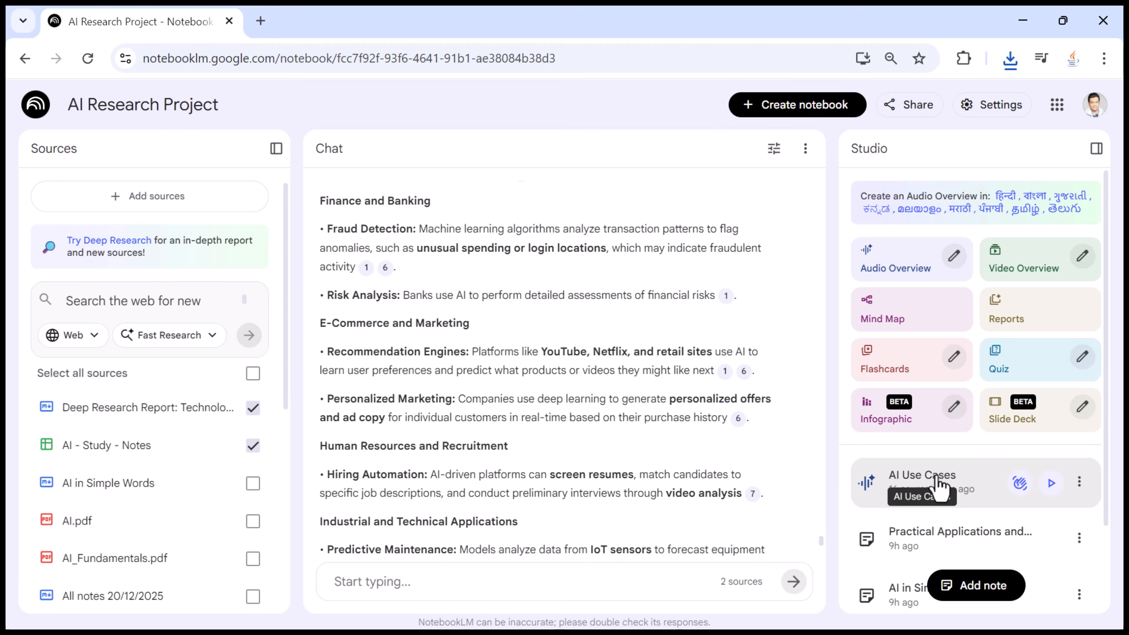
click(1019, 483)
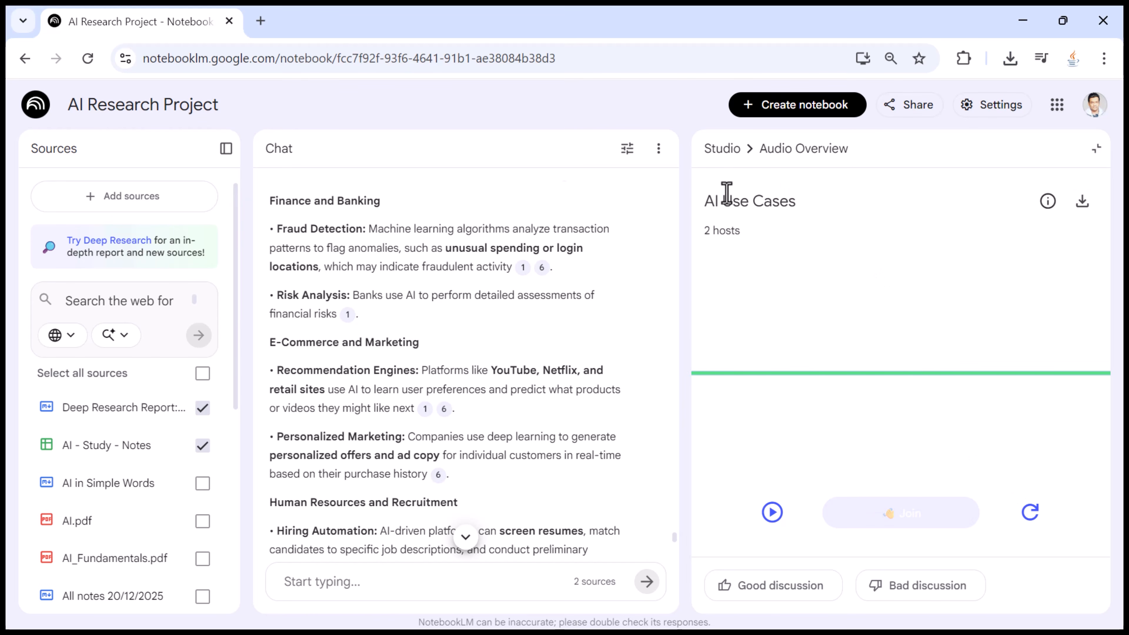
drag(707, 197, 791, 201)
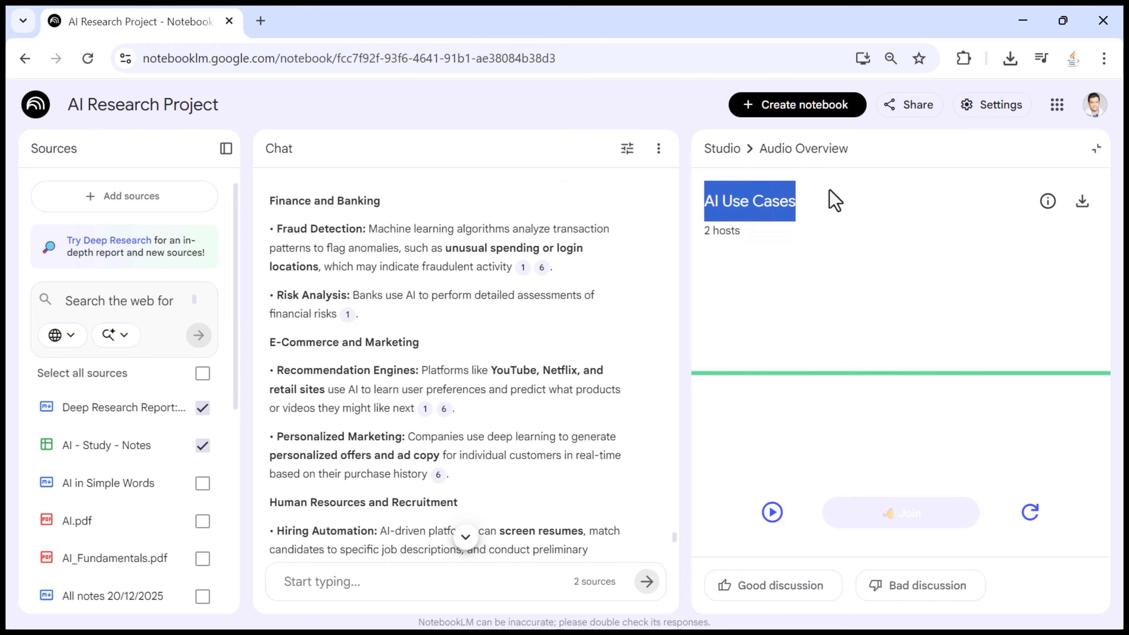
click(783, 203)
drag(755, 239, 705, 244)
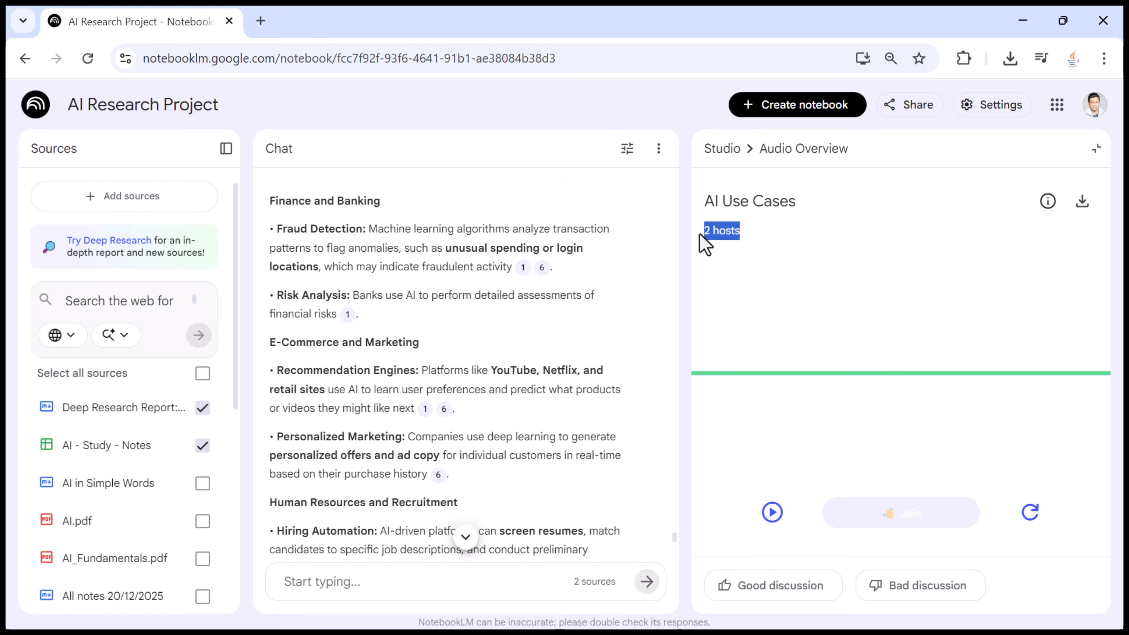
click(751, 230)
drag(703, 232, 740, 231)
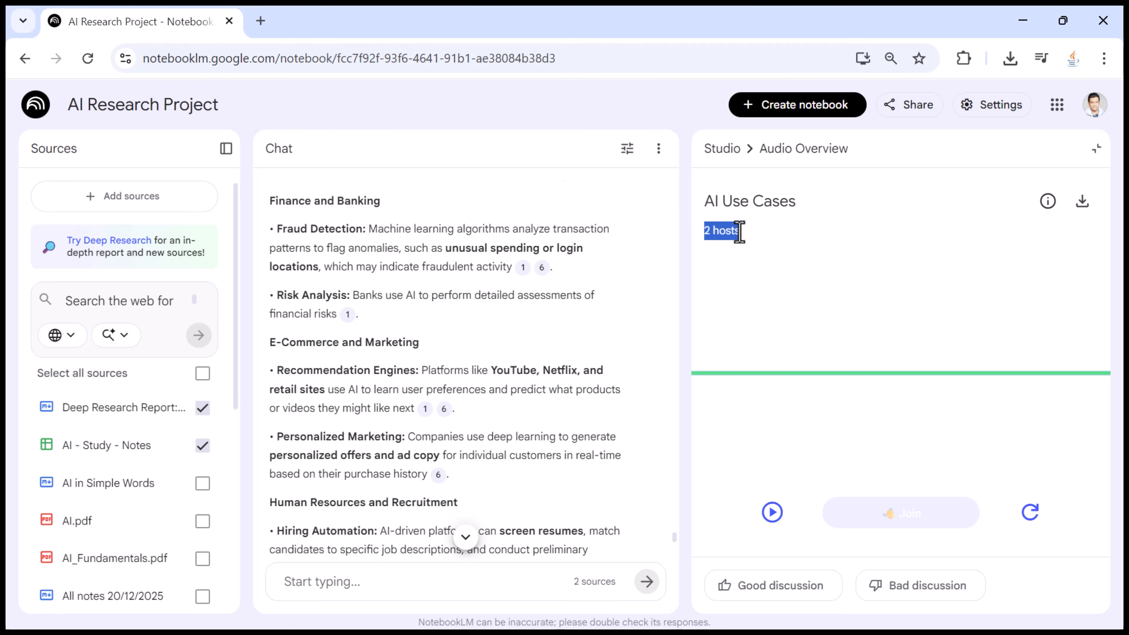
click(784, 234)
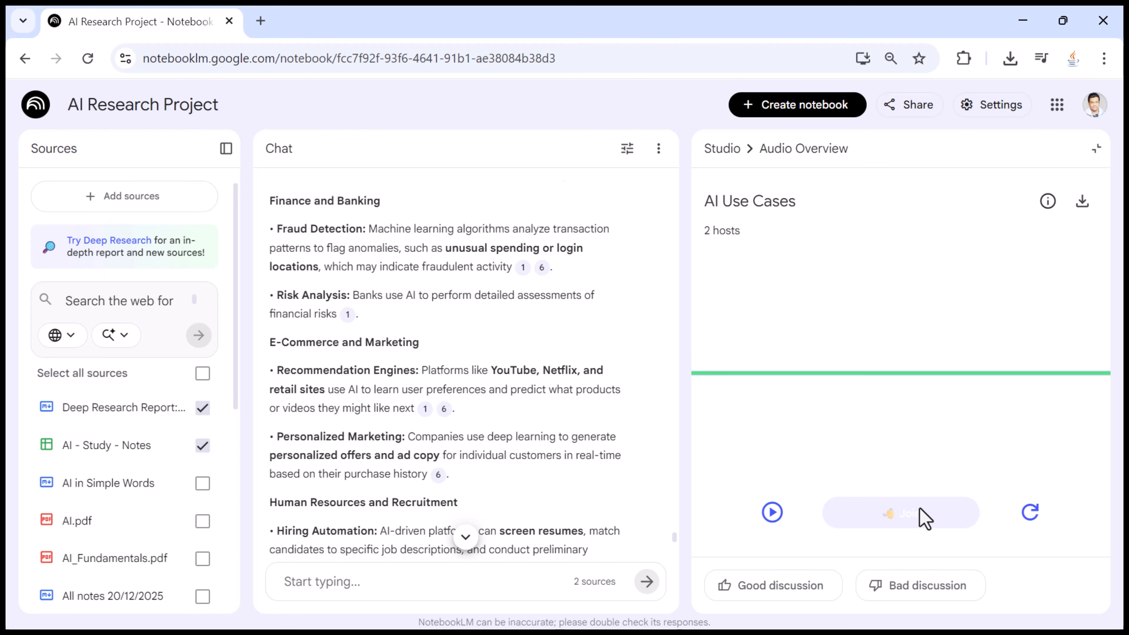
Play the interactive "AI Use Cases" discussion, join it, and allow microphone access for this time only
click(771, 512)
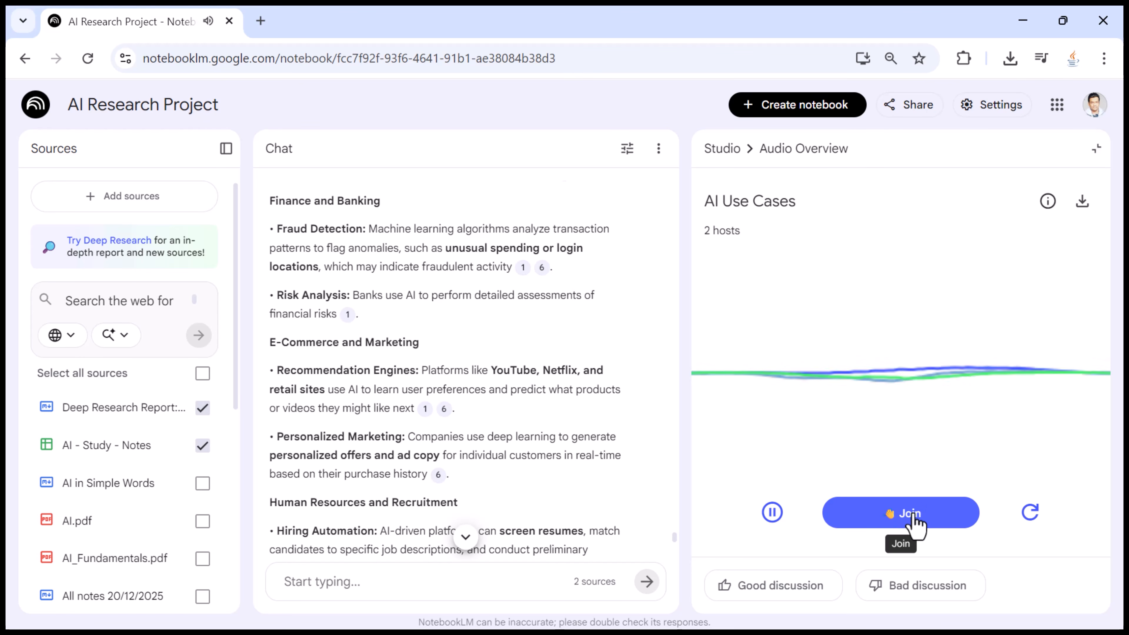
click(910, 513)
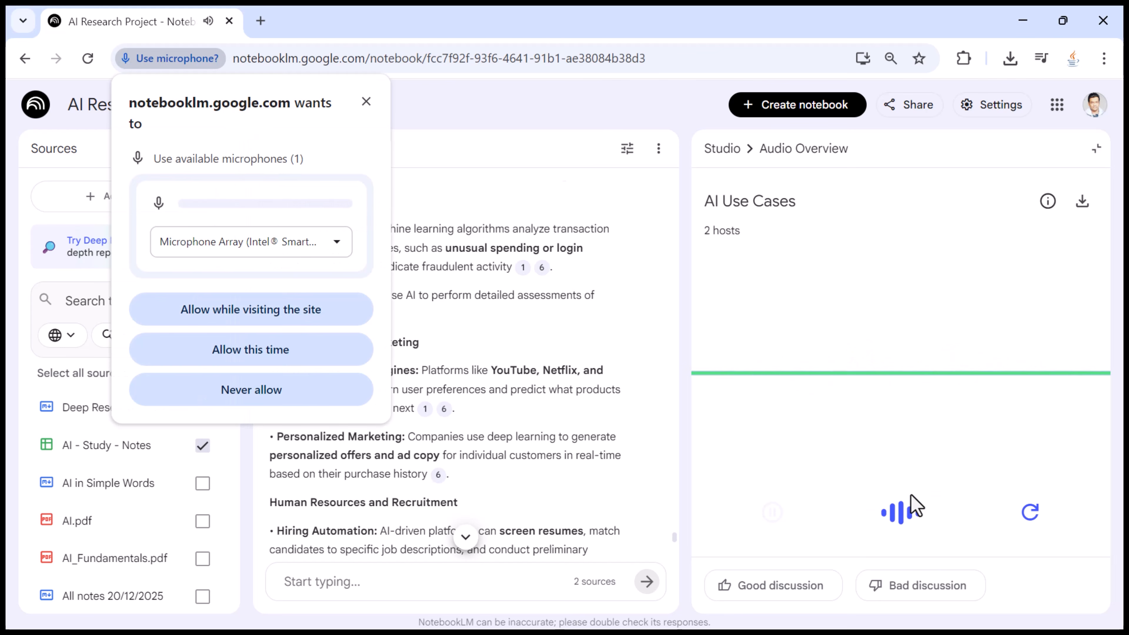
click(260, 358)
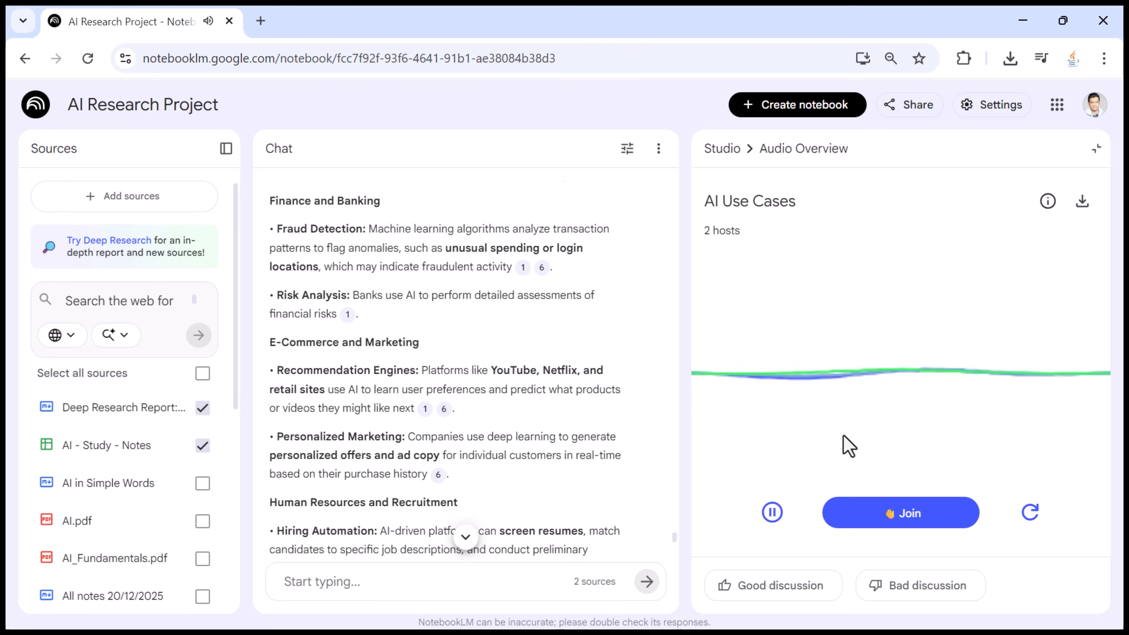
Pause and resume the interactive discussion, join the hosts again, and pause the audio after the exchange
click(773, 512)
click(773, 513)
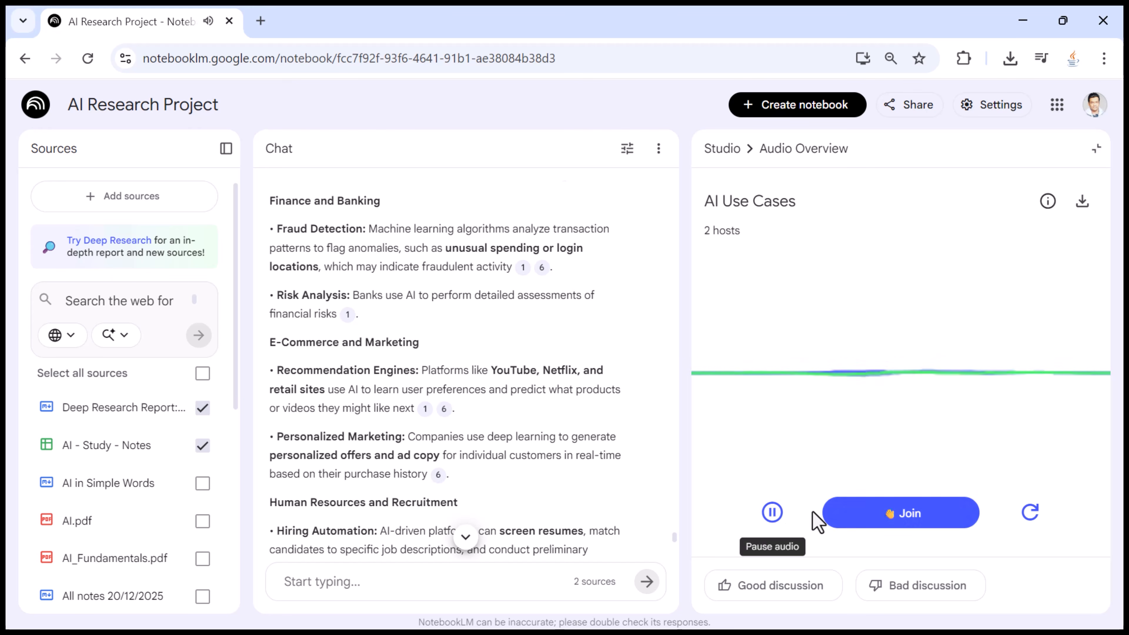
click(899, 516)
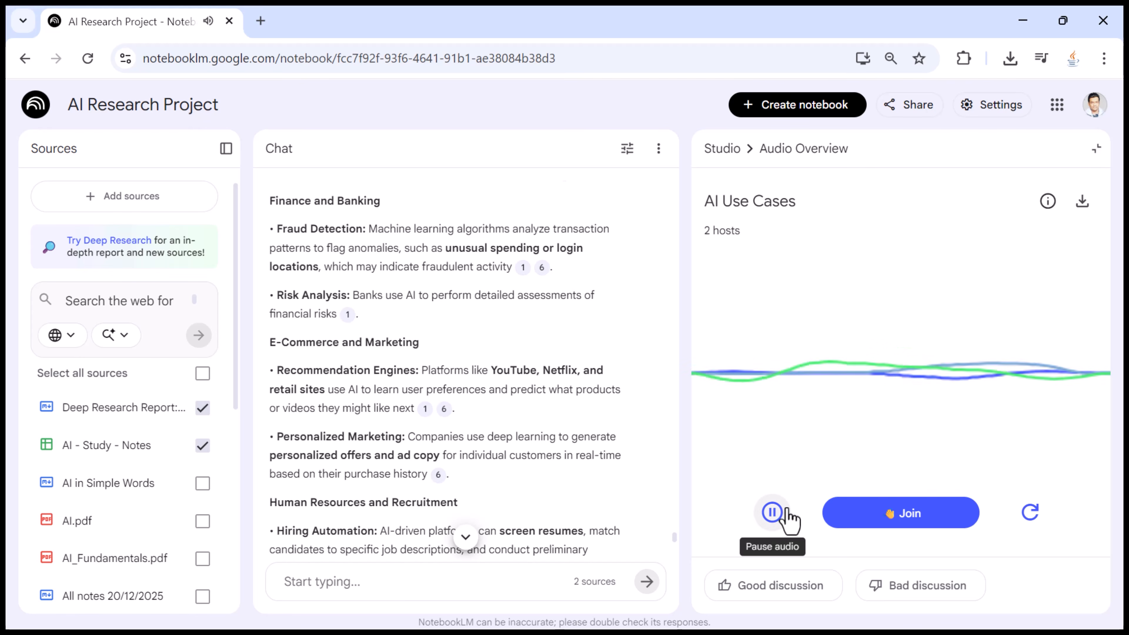
click(771, 513)
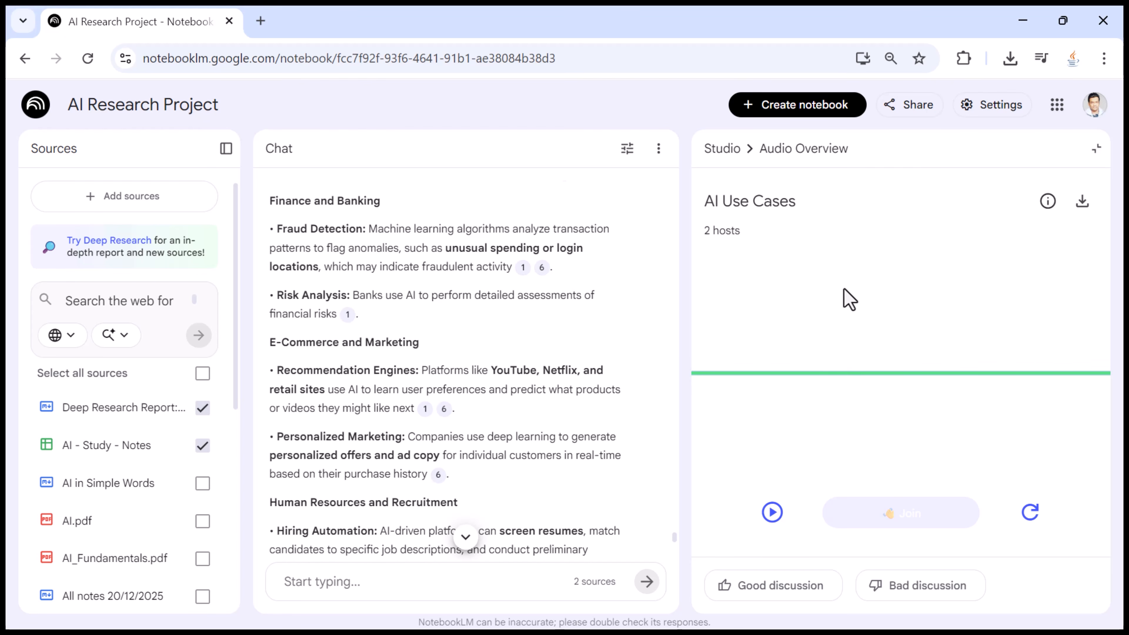
Resume and pause the interactive audio, restart it from the beginning, and return to the Studio overview
click(769, 515)
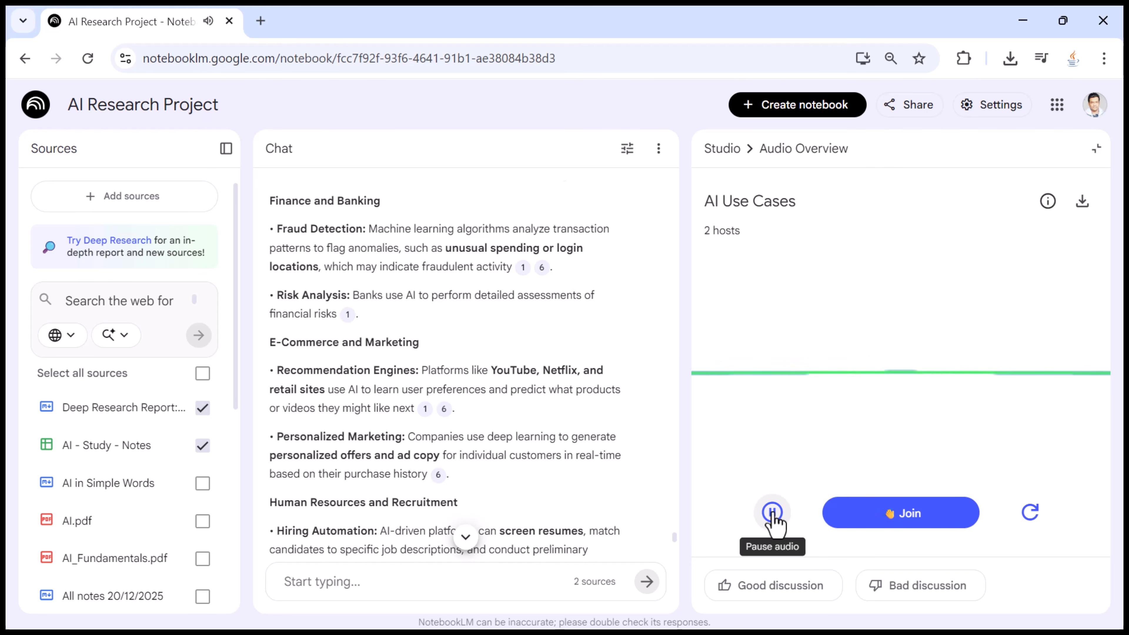
click(772, 515)
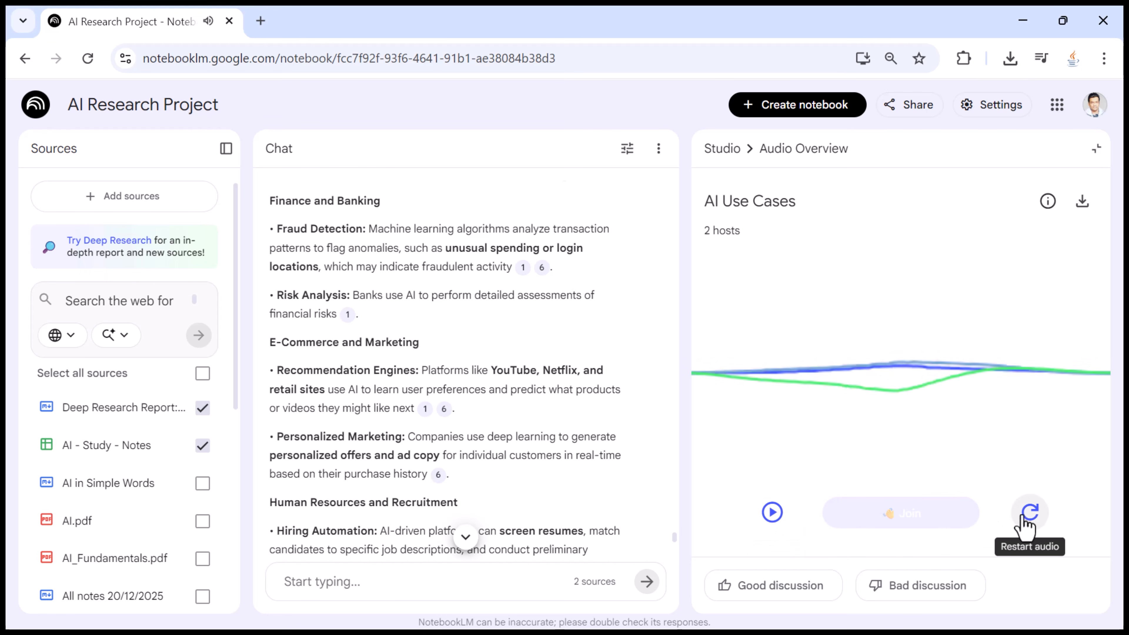
click(1036, 517)
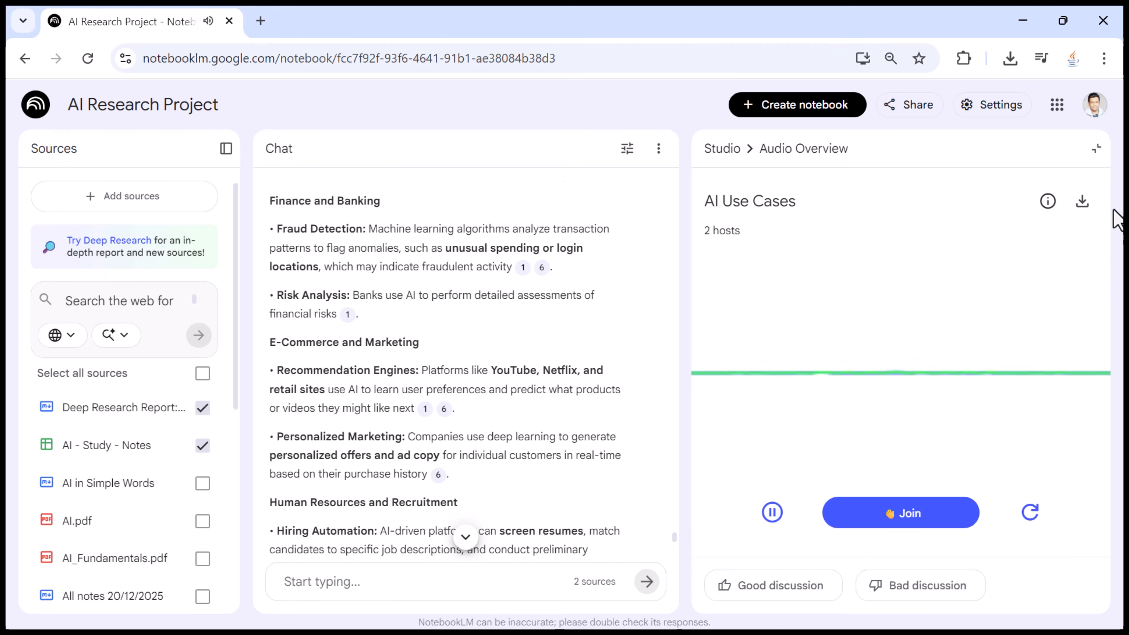
click(722, 149)
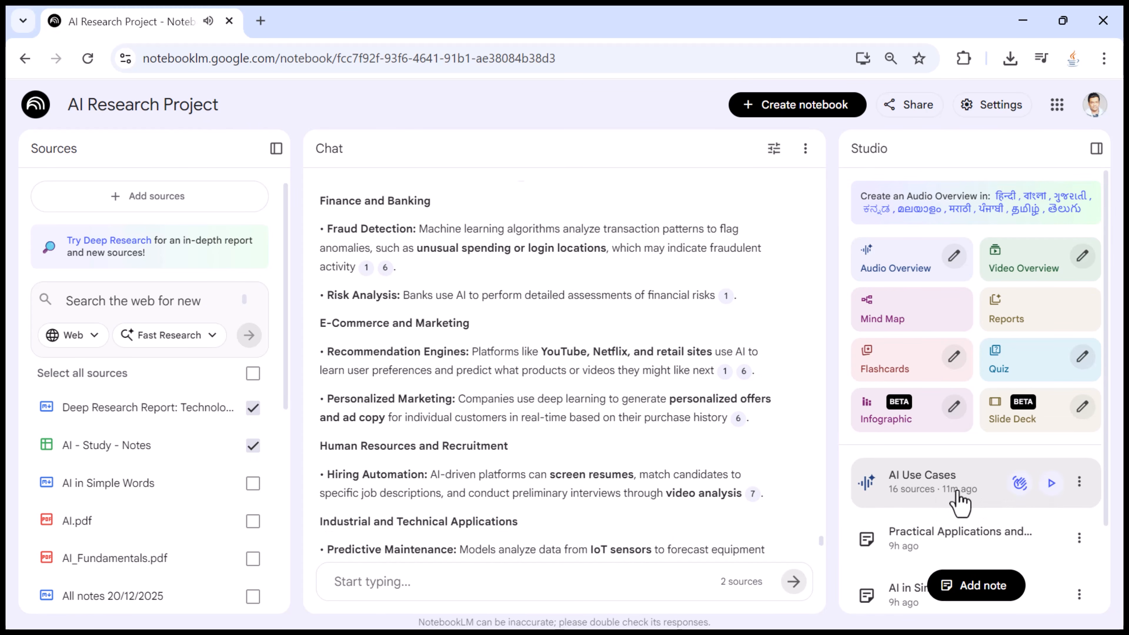
Reopen "AI Use Cases" in interactive mode, play and pause the discussion, and go back to Studio
click(1019, 485)
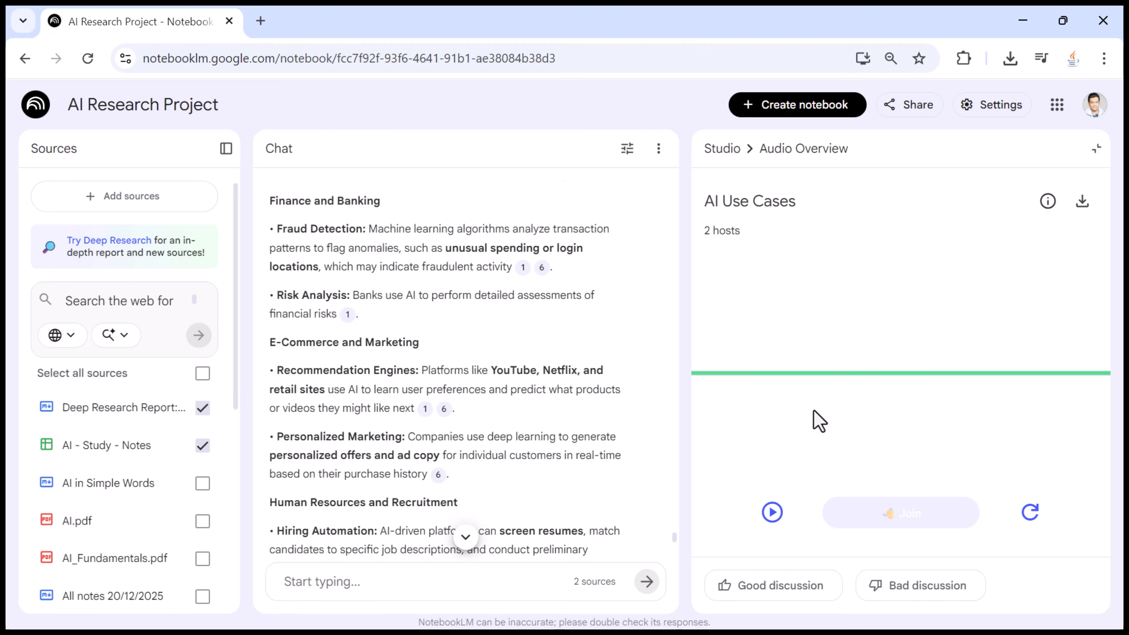
click(773, 512)
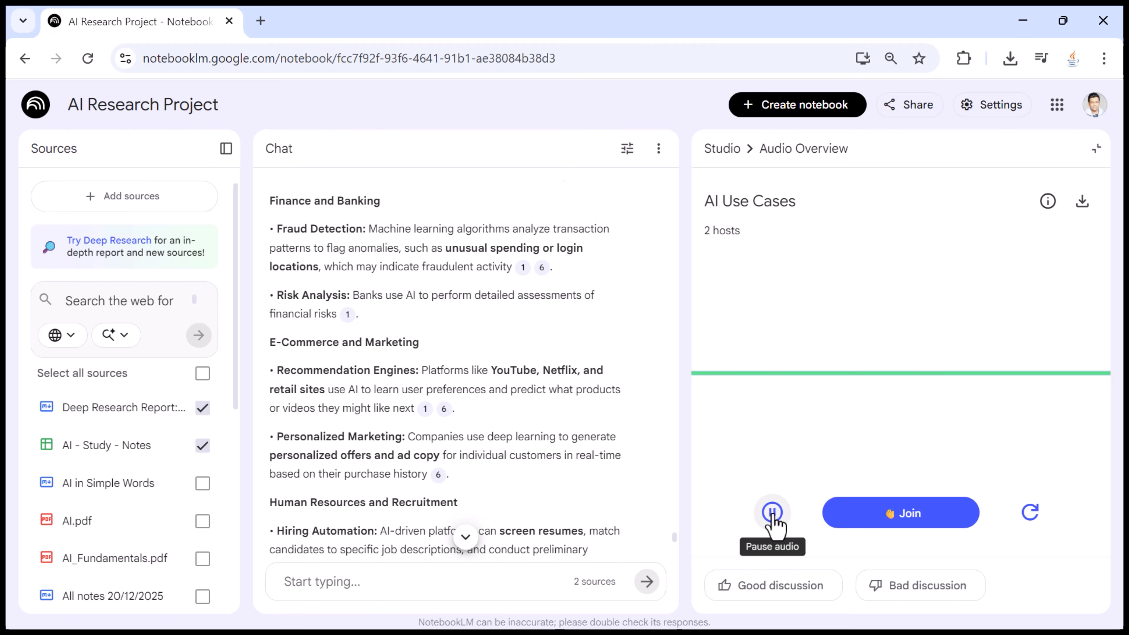
click(772, 513)
click(773, 513)
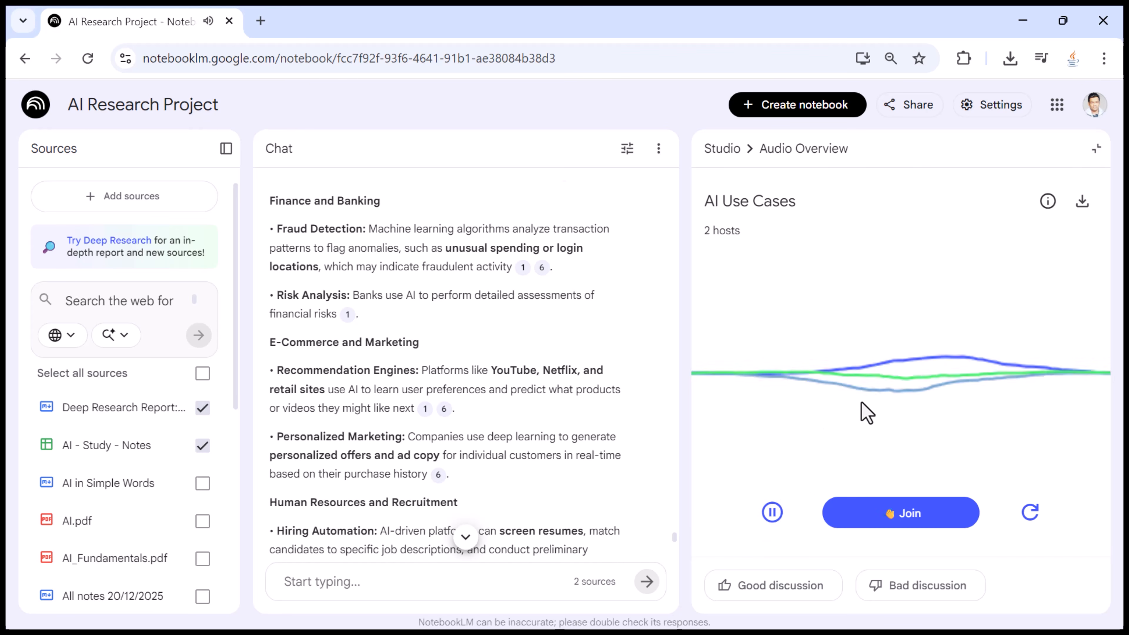
click(772, 512)
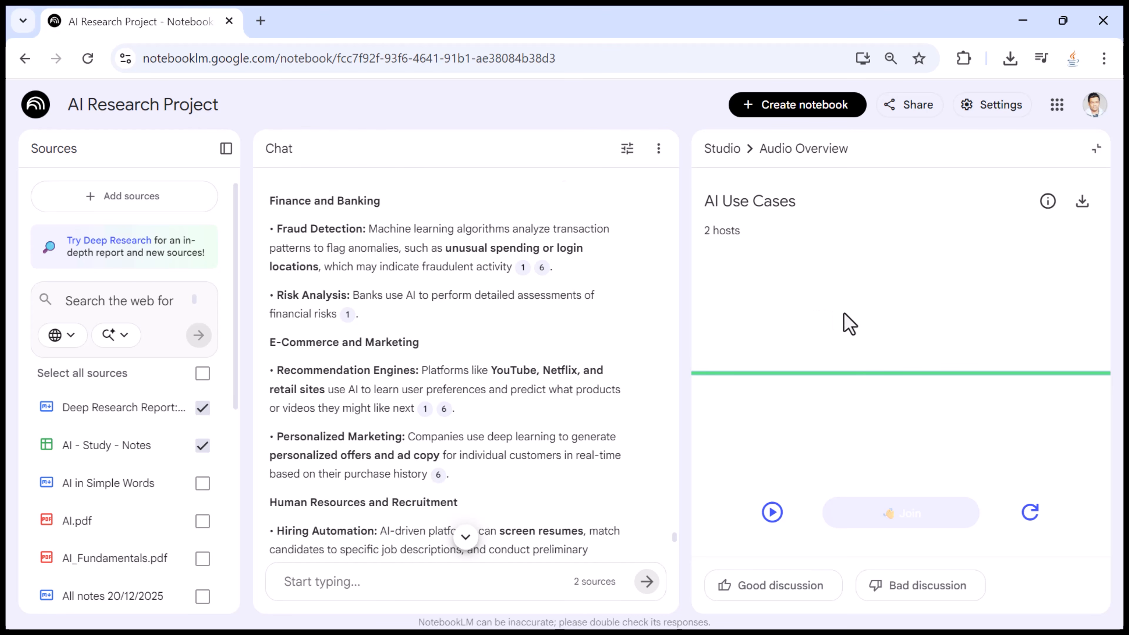
click(719, 150)
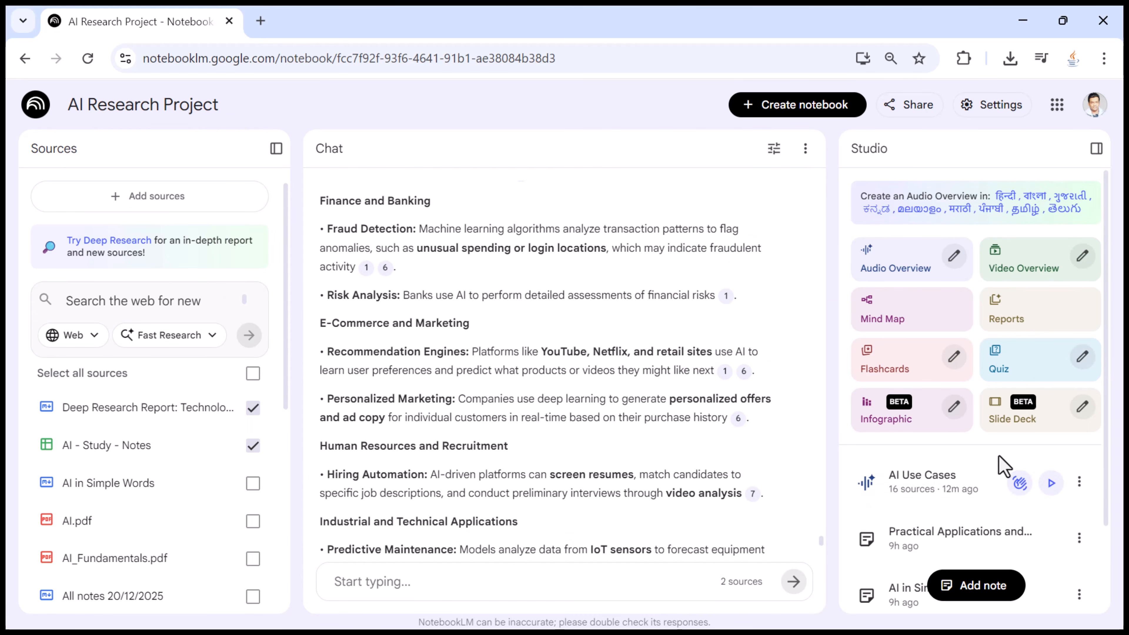
Open the interactive mode of "AI Use Cases" once more, start playback, and join the discussion
click(1019, 484)
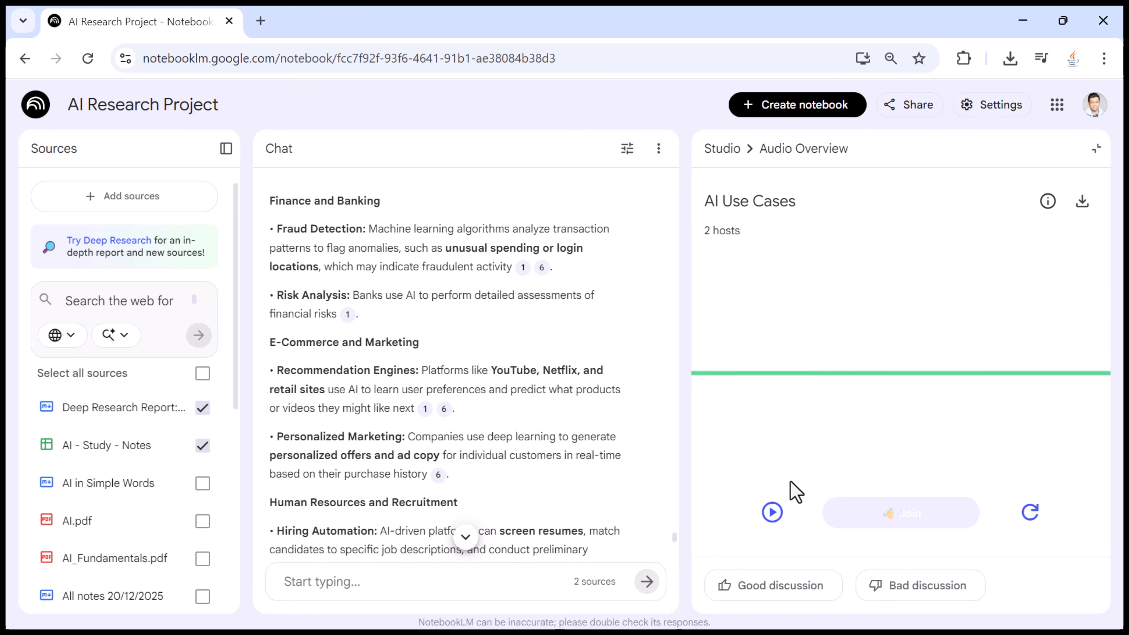
click(771, 512)
click(928, 521)
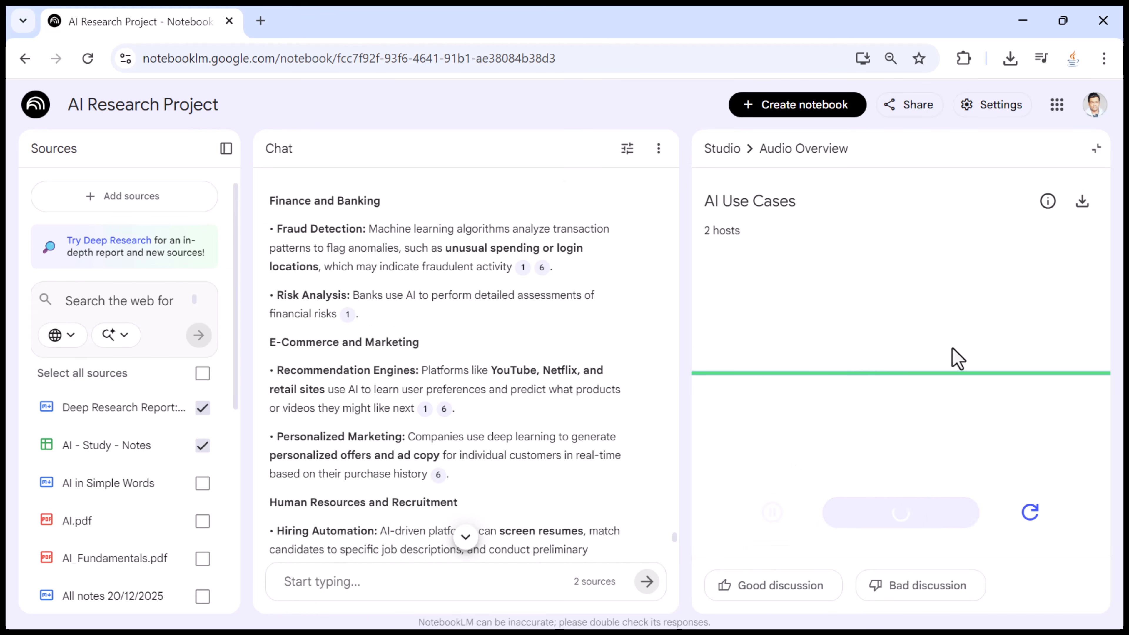
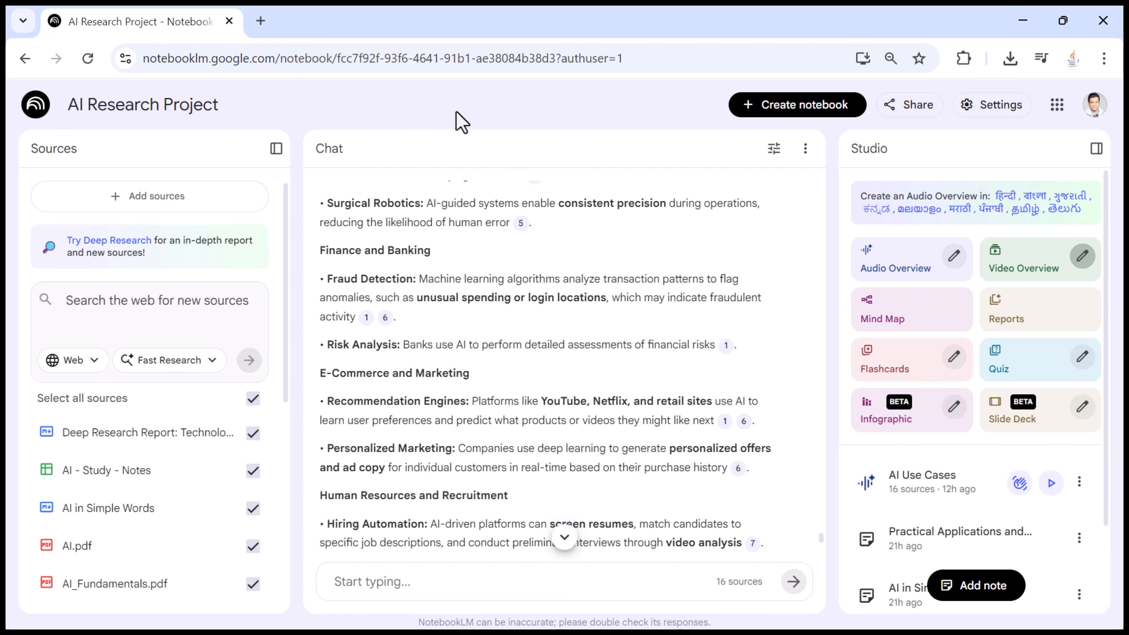
Generate a Video Overview from all the notebook's sources with the default settings
scroll(111, 525, down, 7)
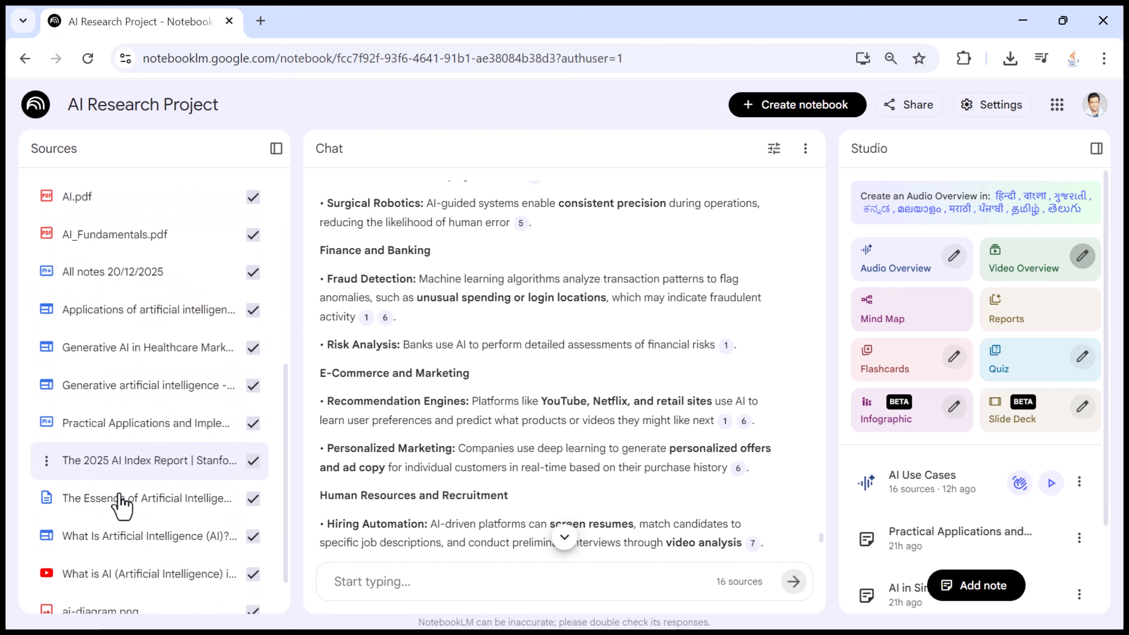
scroll(116, 511, up, 8)
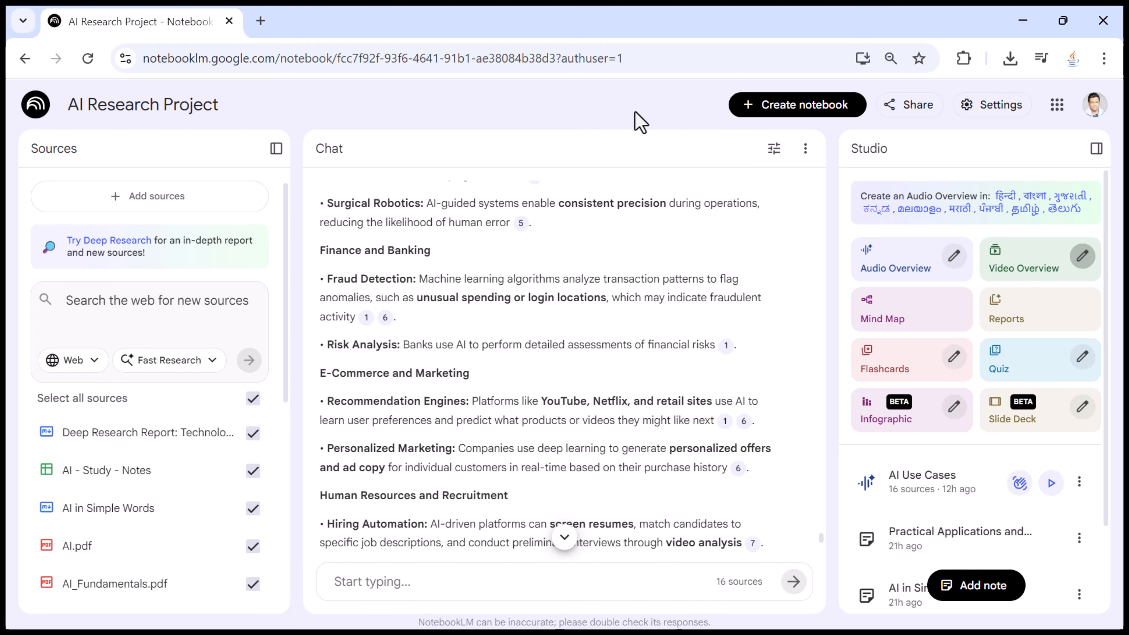
drag(74, 106, 221, 106)
click(301, 107)
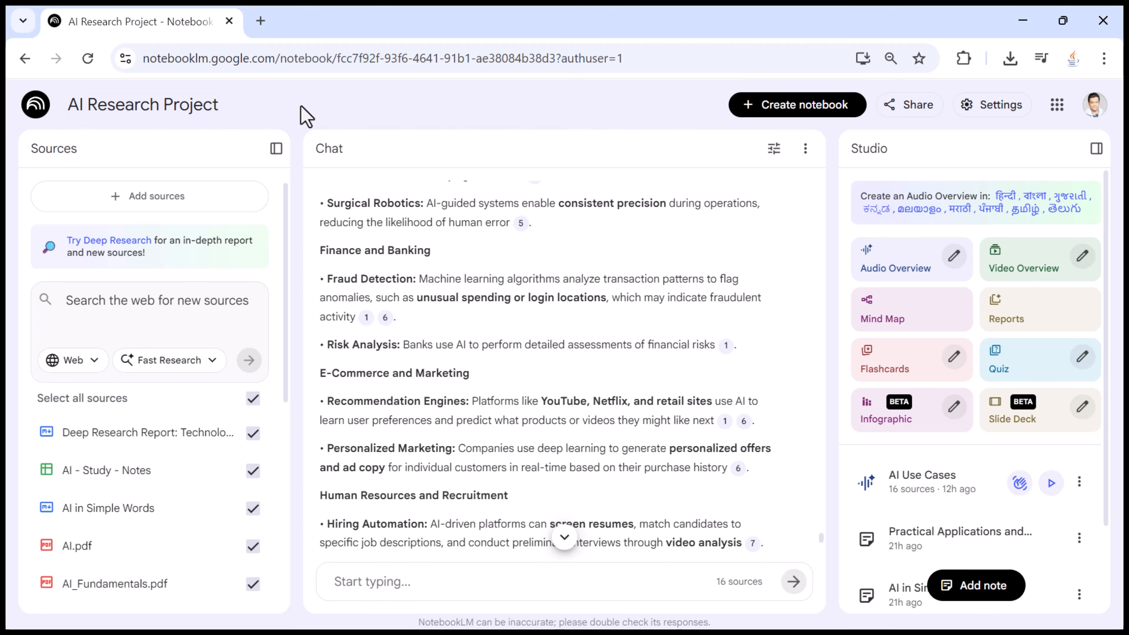
drag(909, 158, 848, 156)
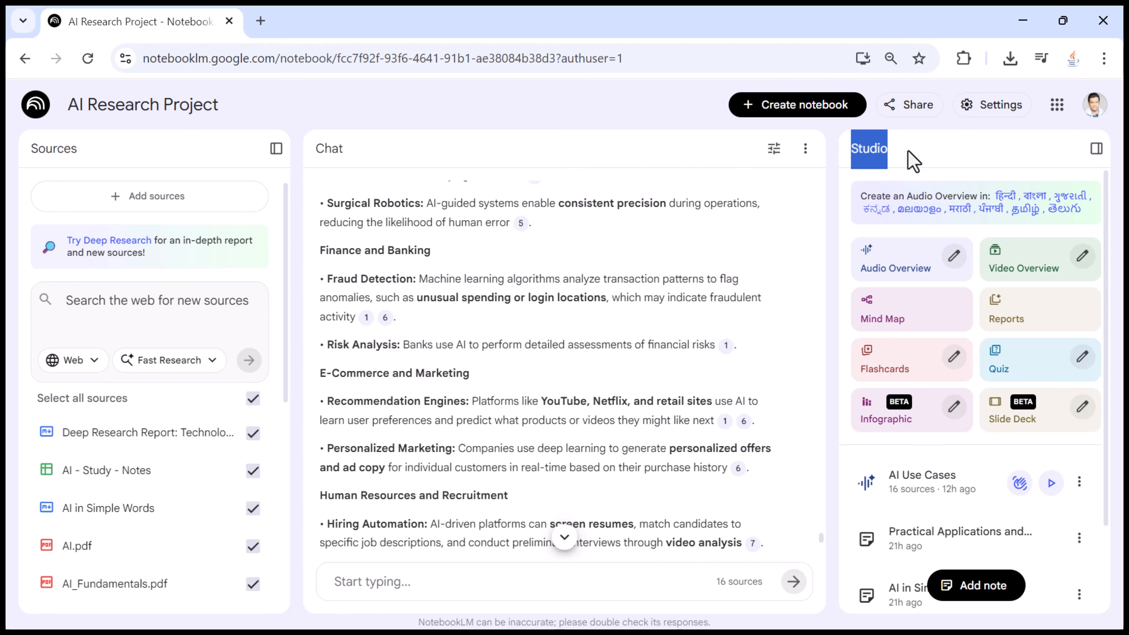
click(927, 151)
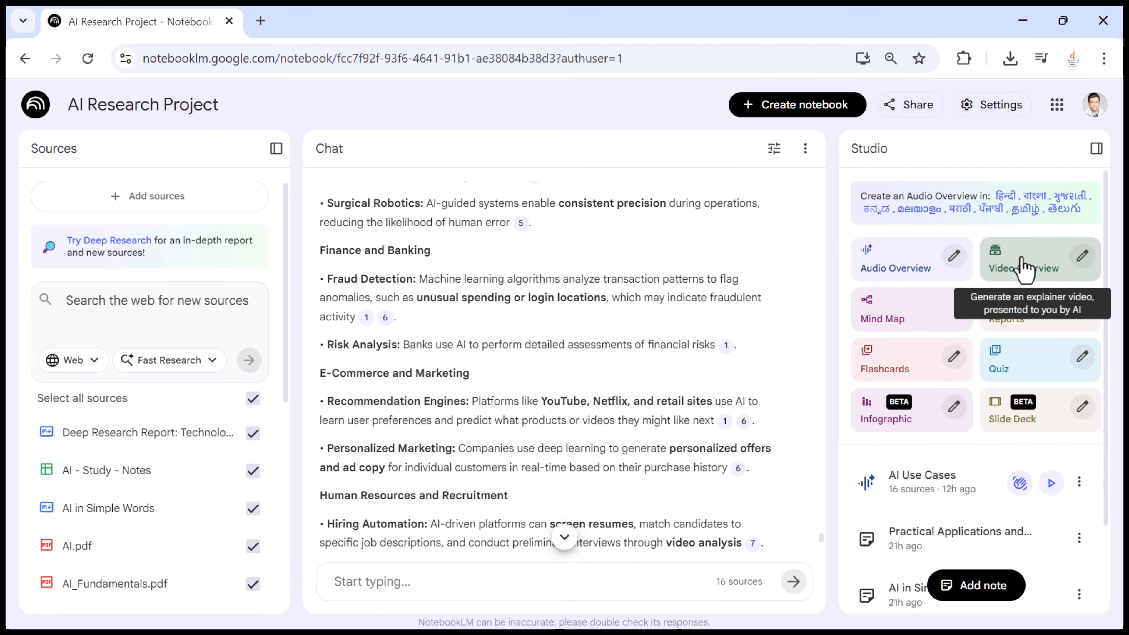
click(1040, 263)
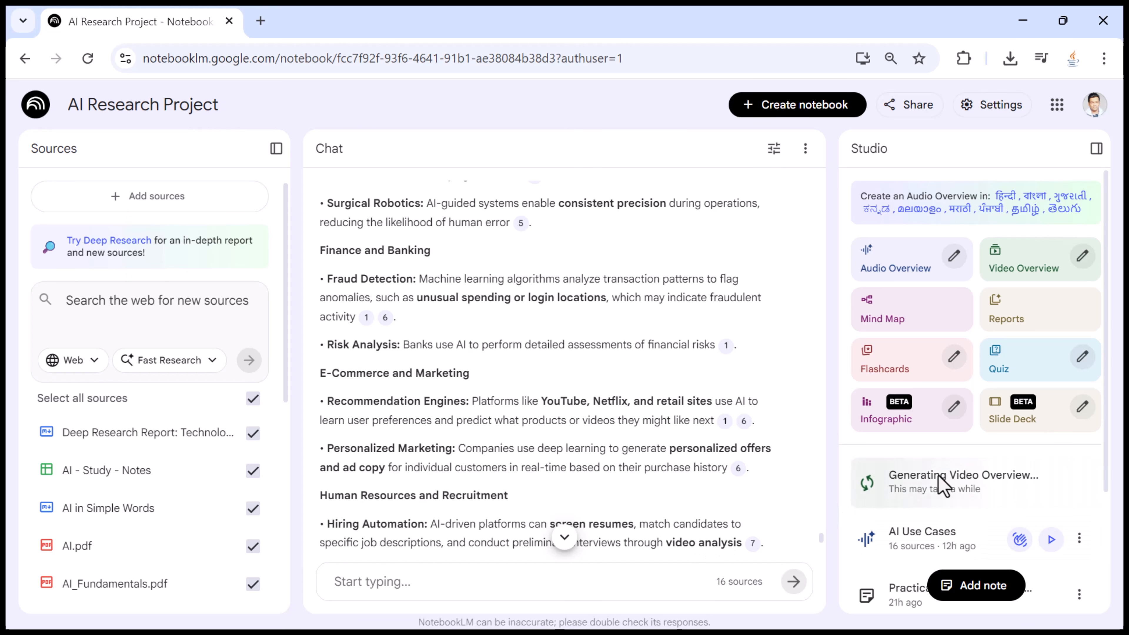
Ask the notebook chat "what is AI" while the Video Overview is generating
click(511, 579)
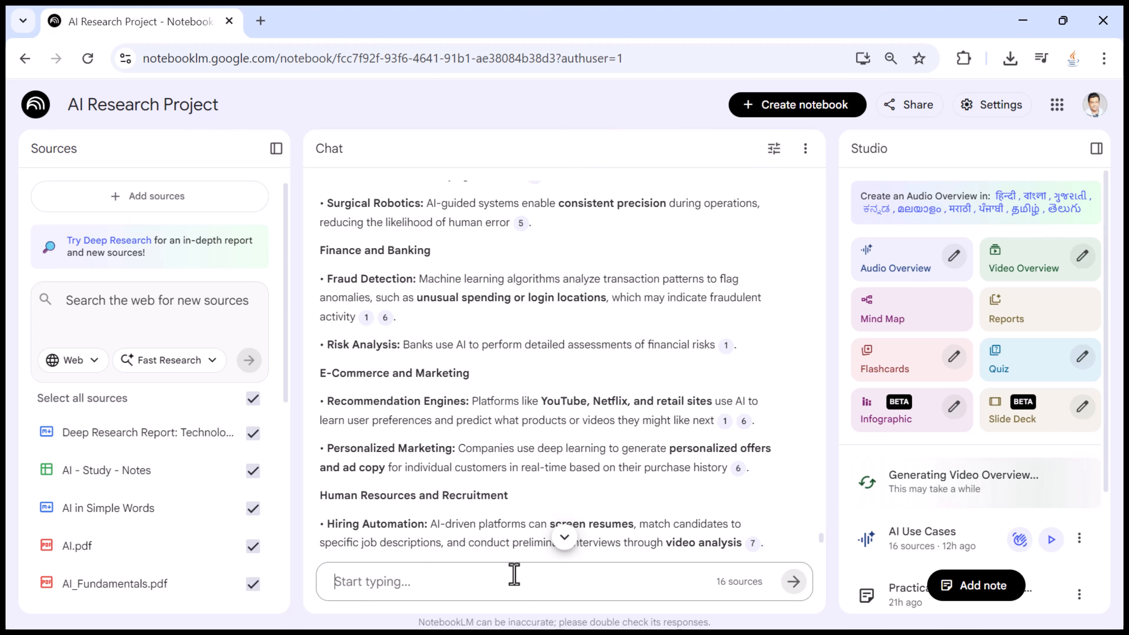
text(what )
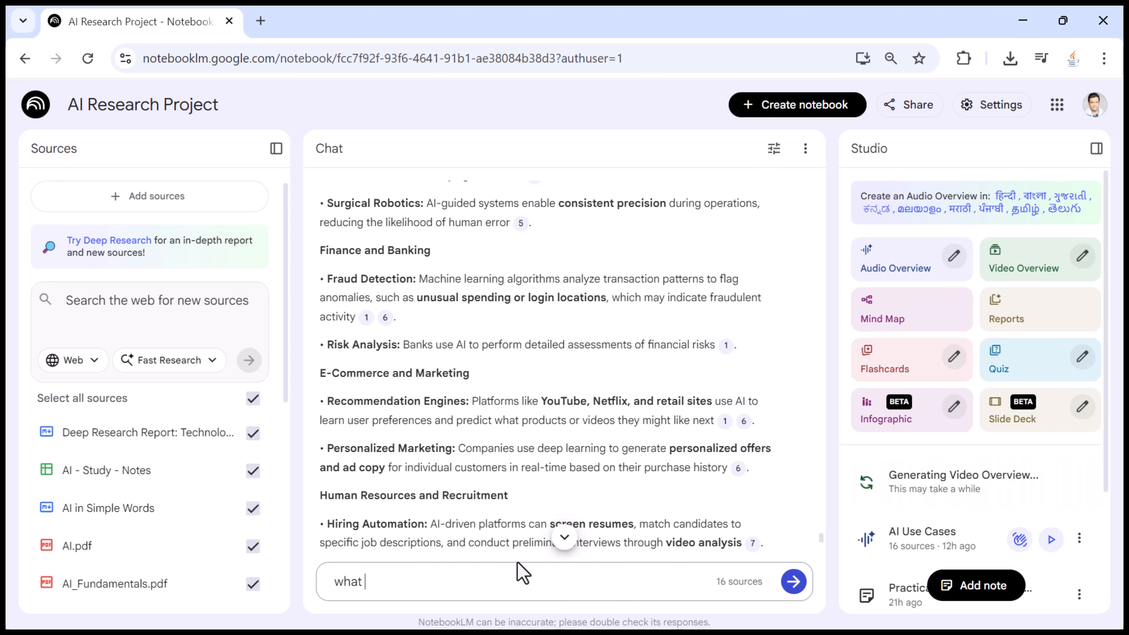
text(is AI)
key(Return)
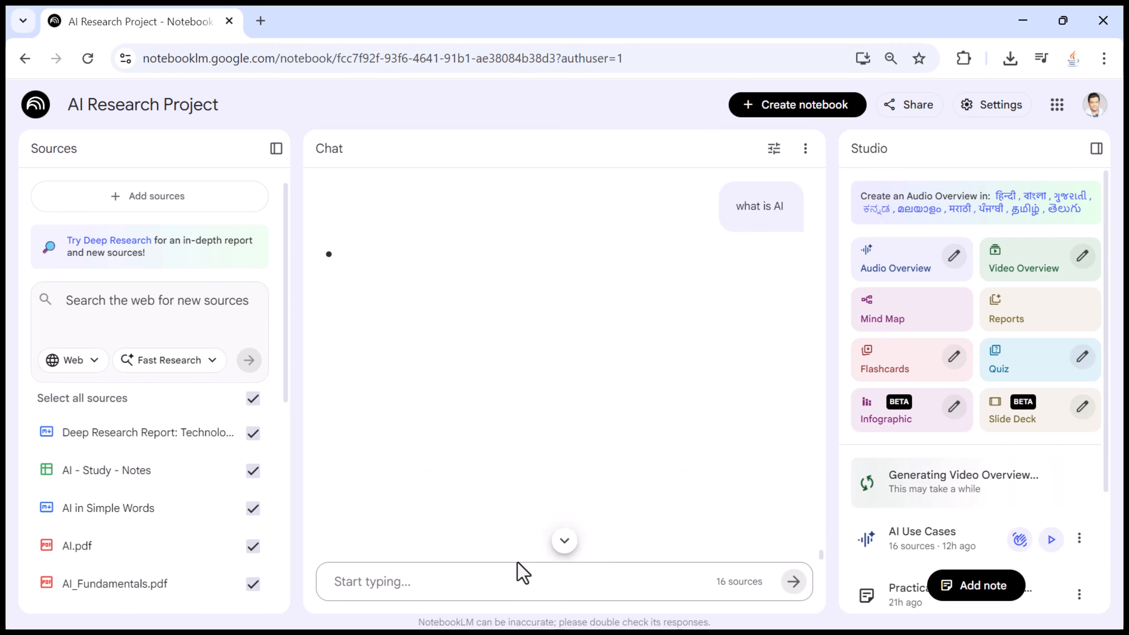
Add a blank note and delete it, and deselect and reselect all sources
click(985, 591)
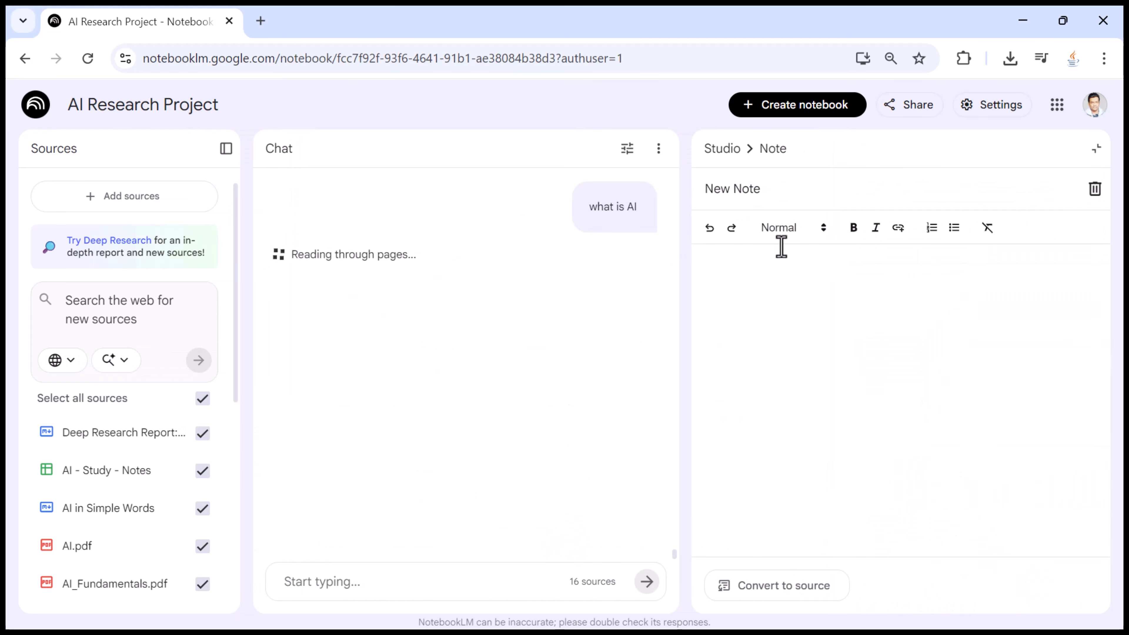
click(1095, 189)
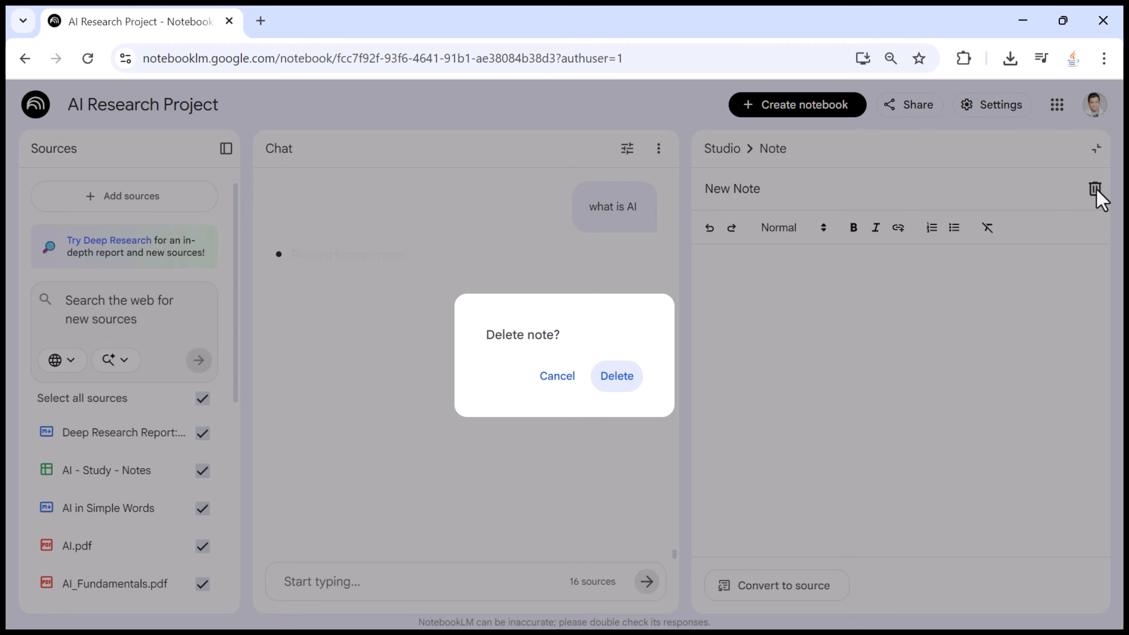
click(613, 378)
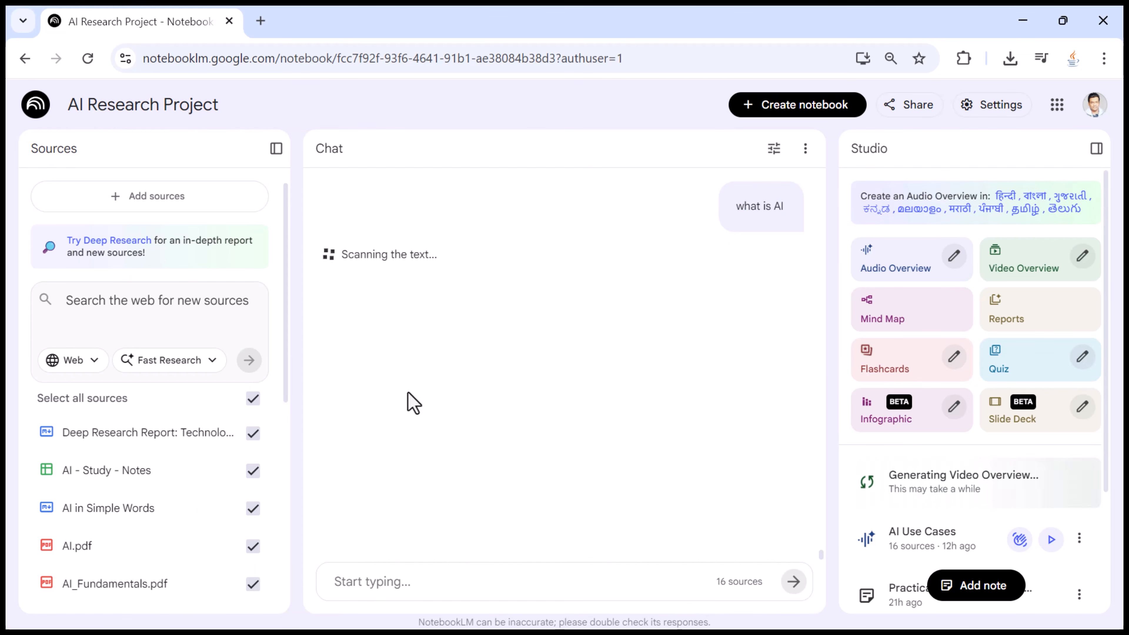
click(252, 398)
click(252, 398)
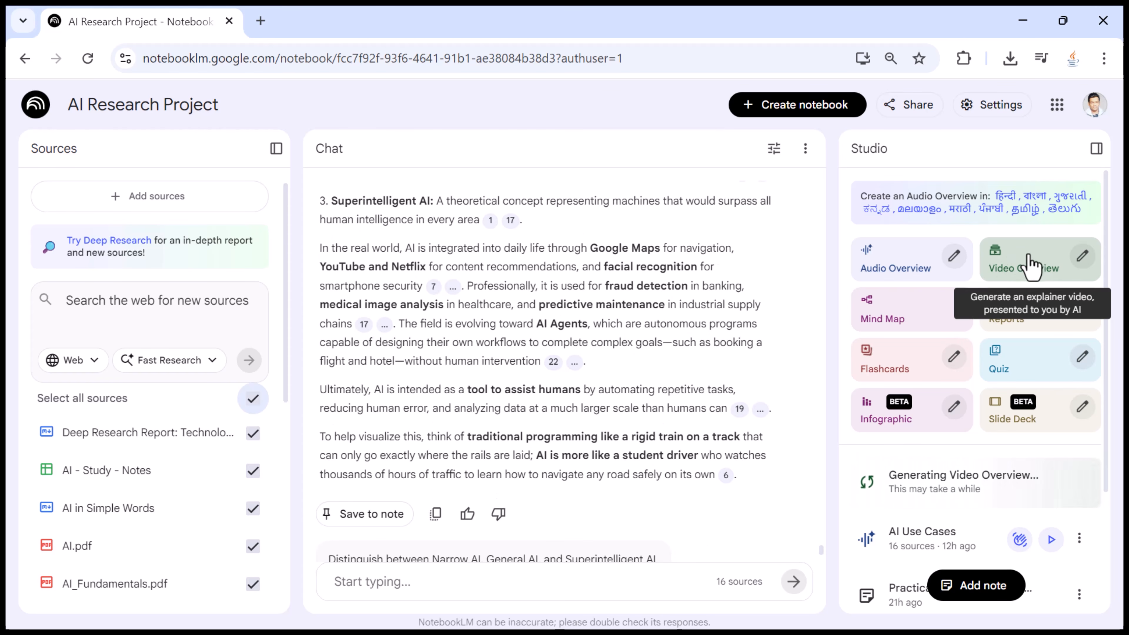
Open the Video Overview customization and review the Explainer and Brief formats
click(1082, 257)
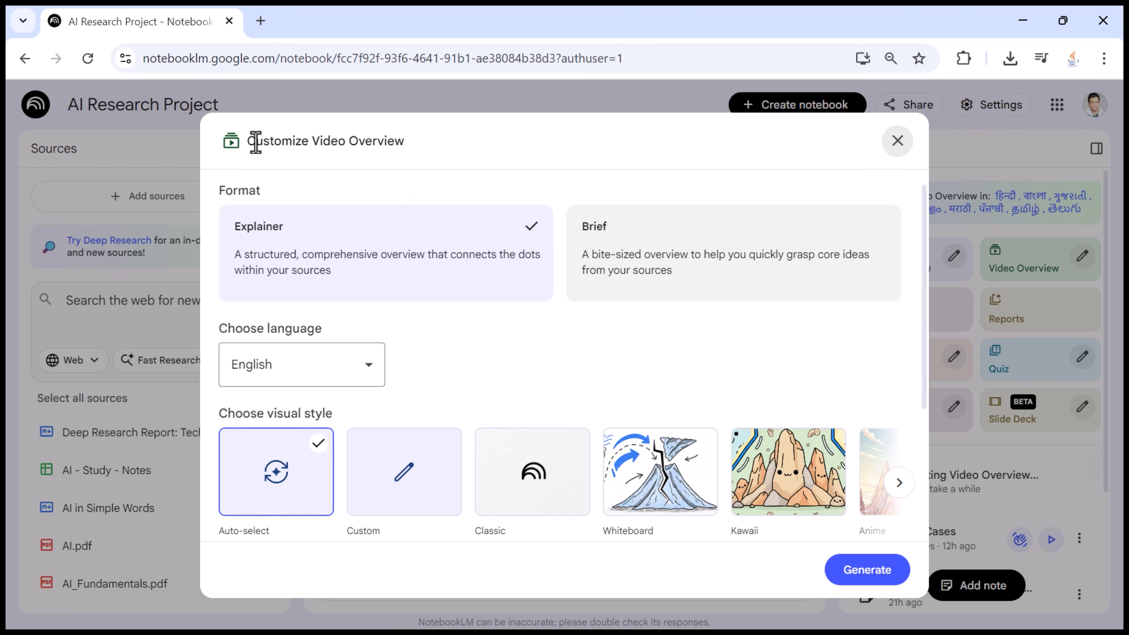
drag(246, 141, 472, 151)
click(489, 153)
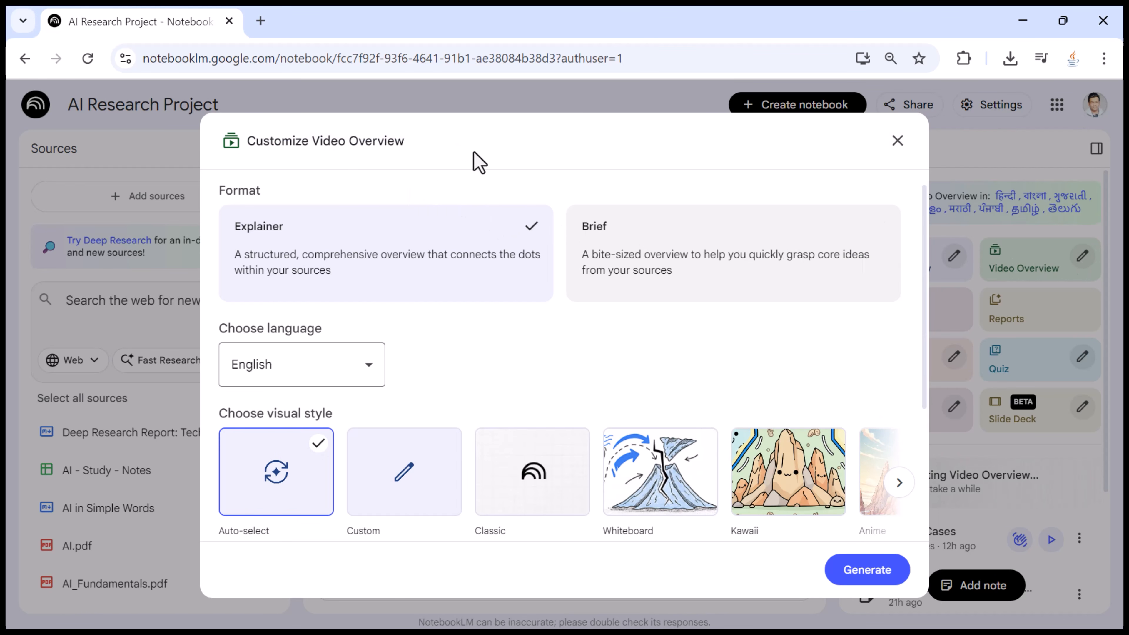
drag(213, 186, 305, 190)
click(305, 191)
drag(222, 227, 280, 228)
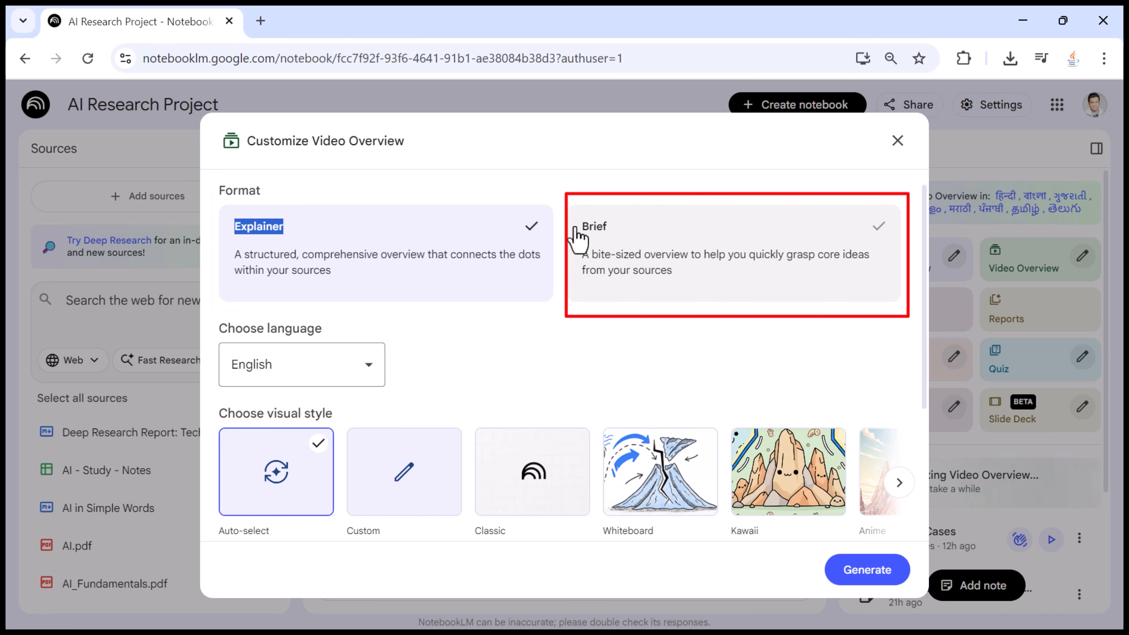
drag(578, 226, 613, 229)
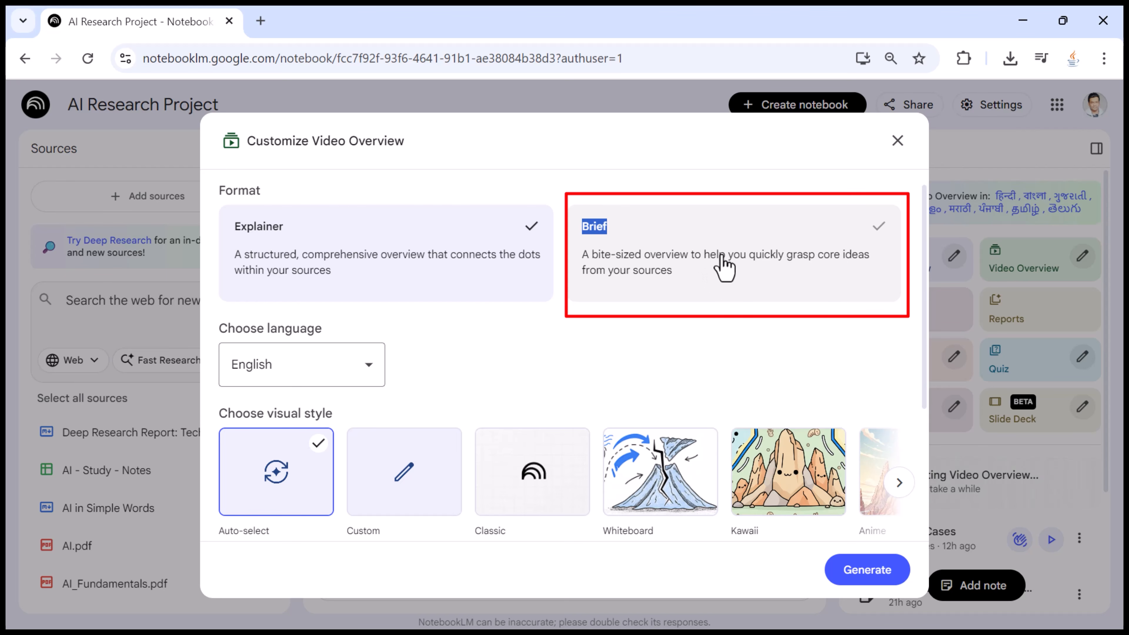
Look through the available Video Overview languages and keep English selected
click(271, 368)
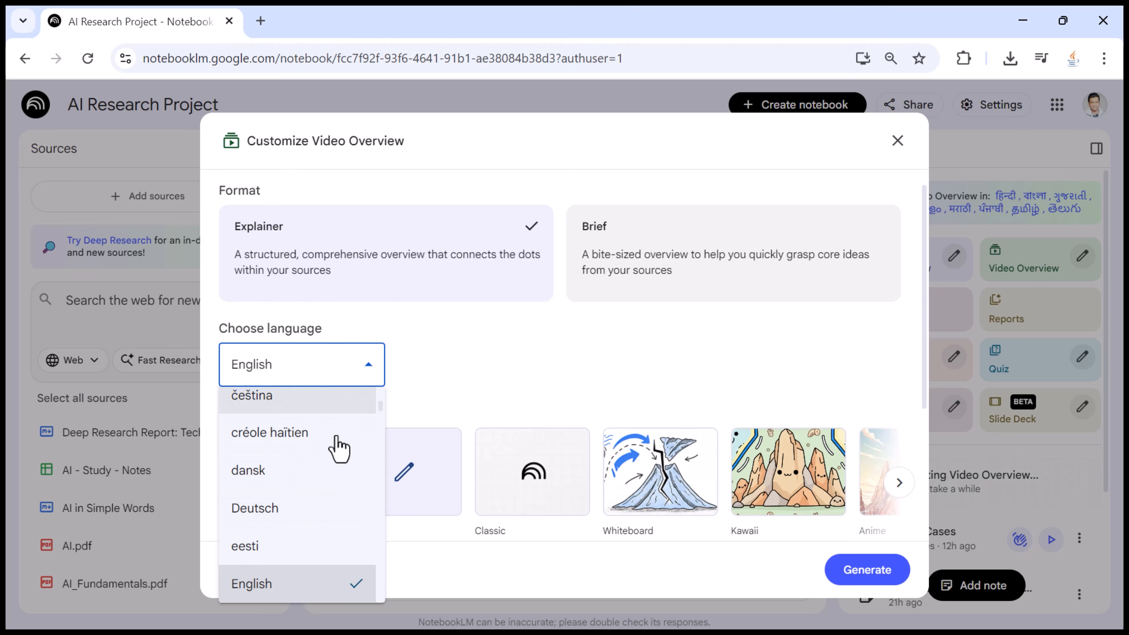
scroll(321, 486, up, 3)
scroll(321, 487, down, 8)
scroll(321, 487, down, 20)
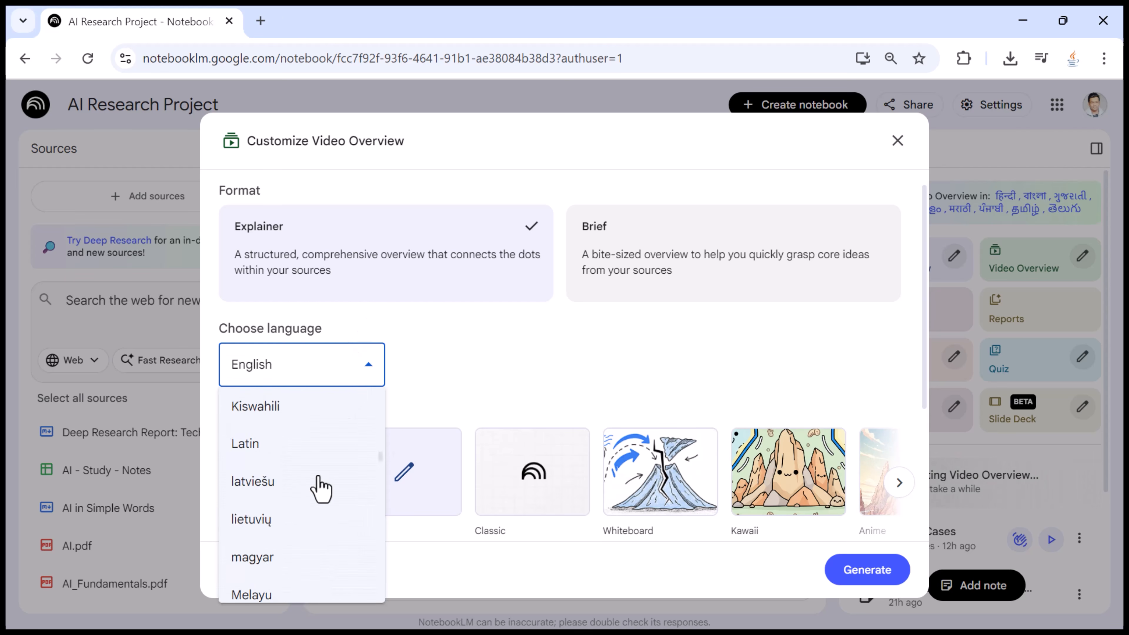
scroll(320, 484, down, 10)
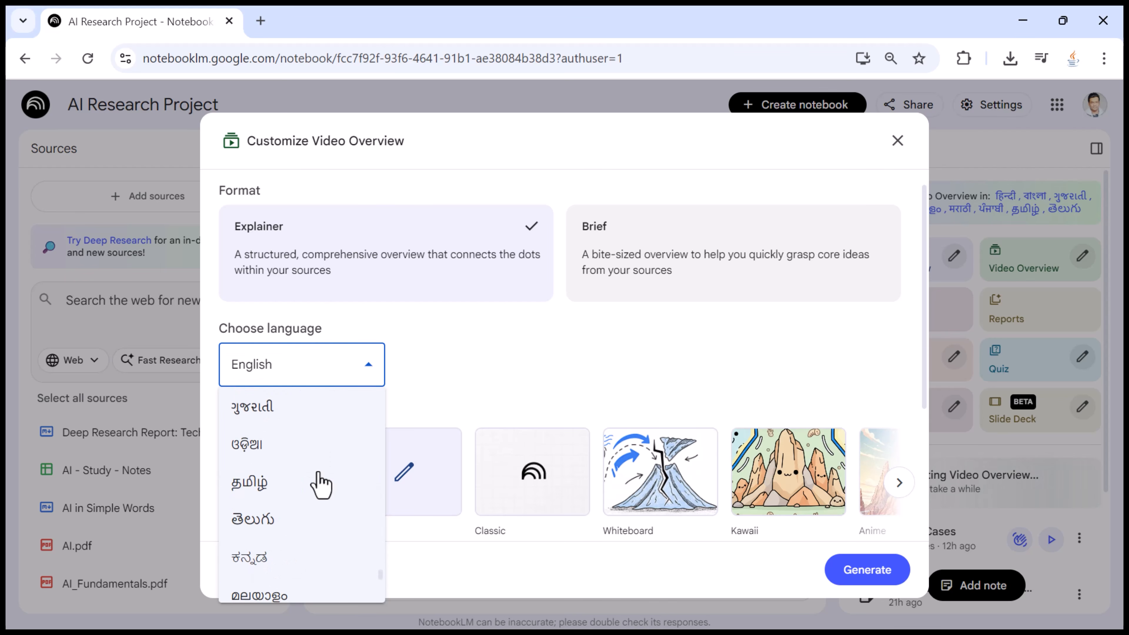
click(457, 354)
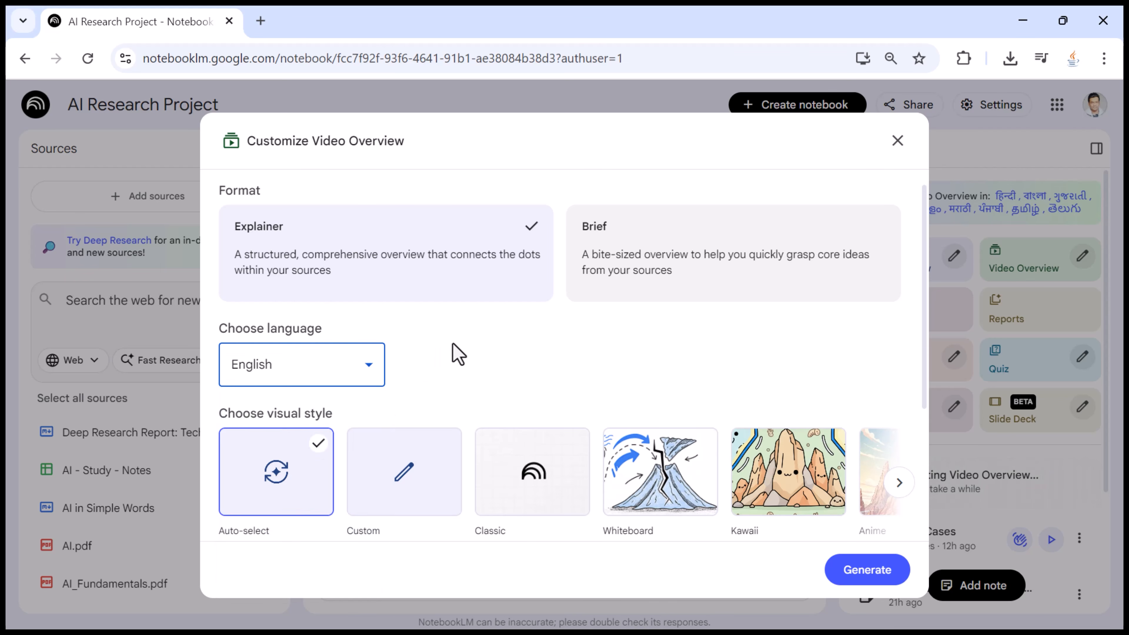
Look through the available visual styles, from Auto-select to Heritage
scroll(449, 362, down, 2)
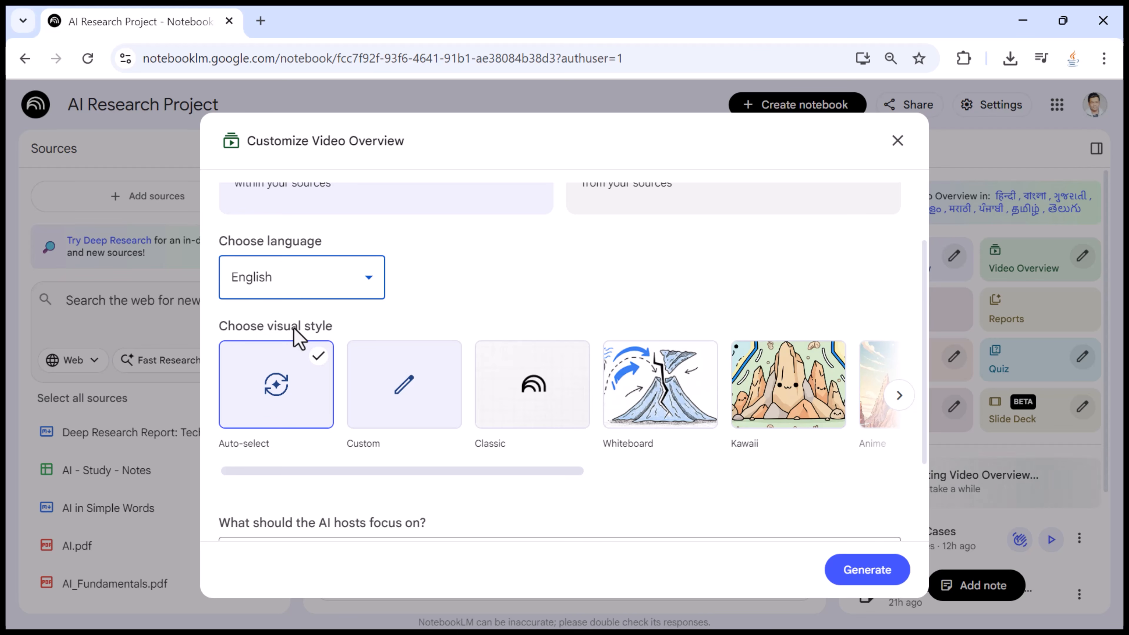
drag(330, 472, 255, 469)
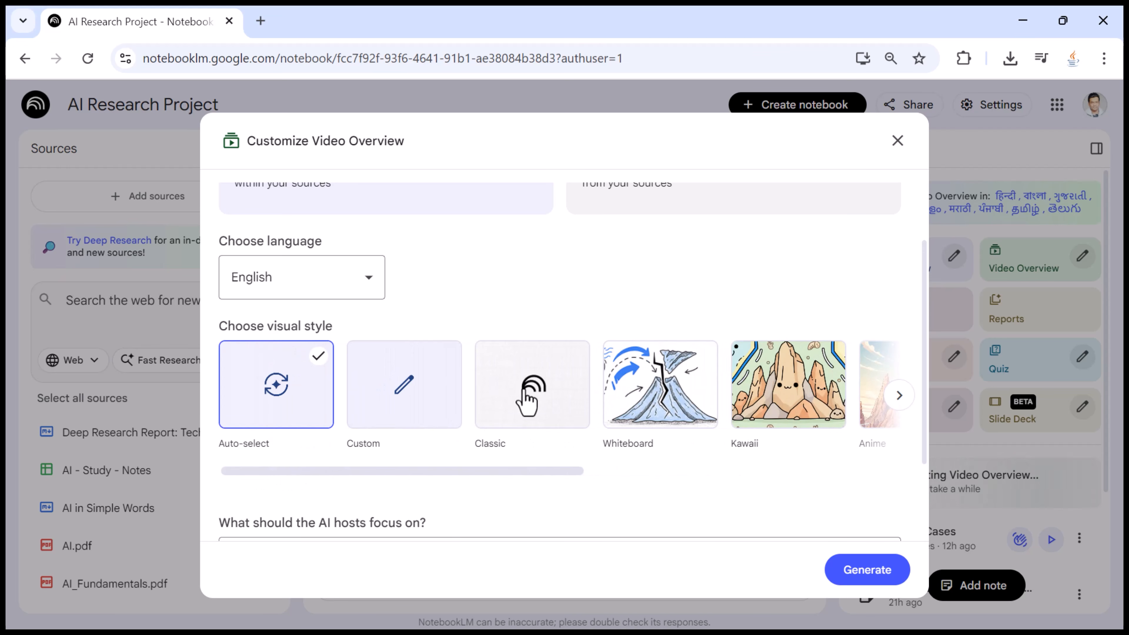
drag(520, 470, 666, 476)
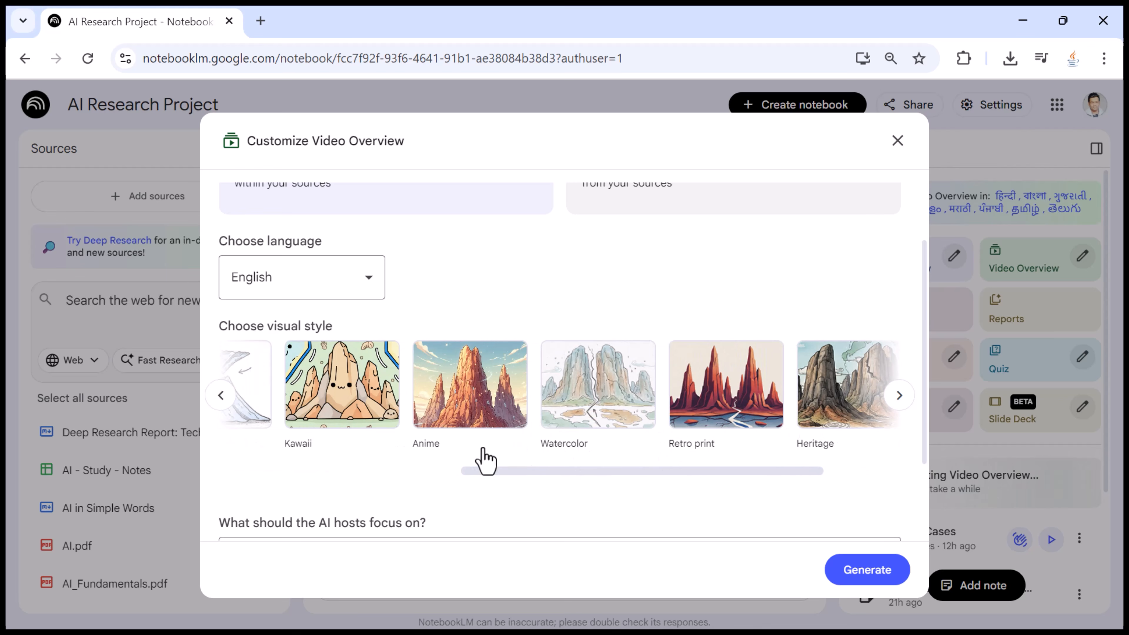
drag(523, 468, 205, 484)
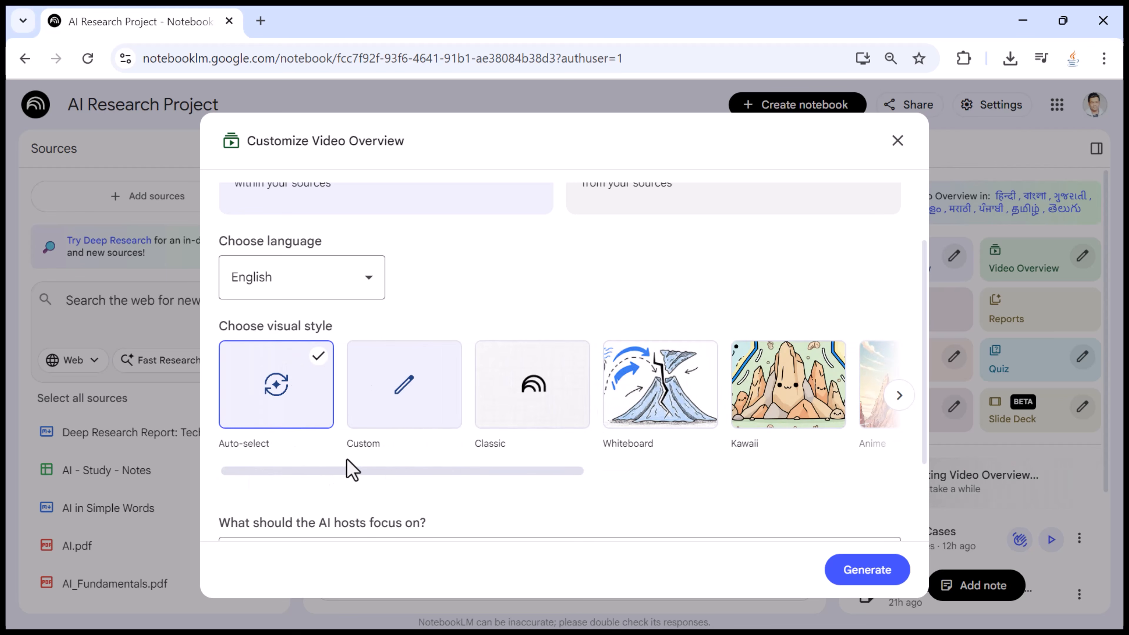
Try the Custom visual style with its description field, and switch back to Auto-select
scroll(354, 471, down, 3)
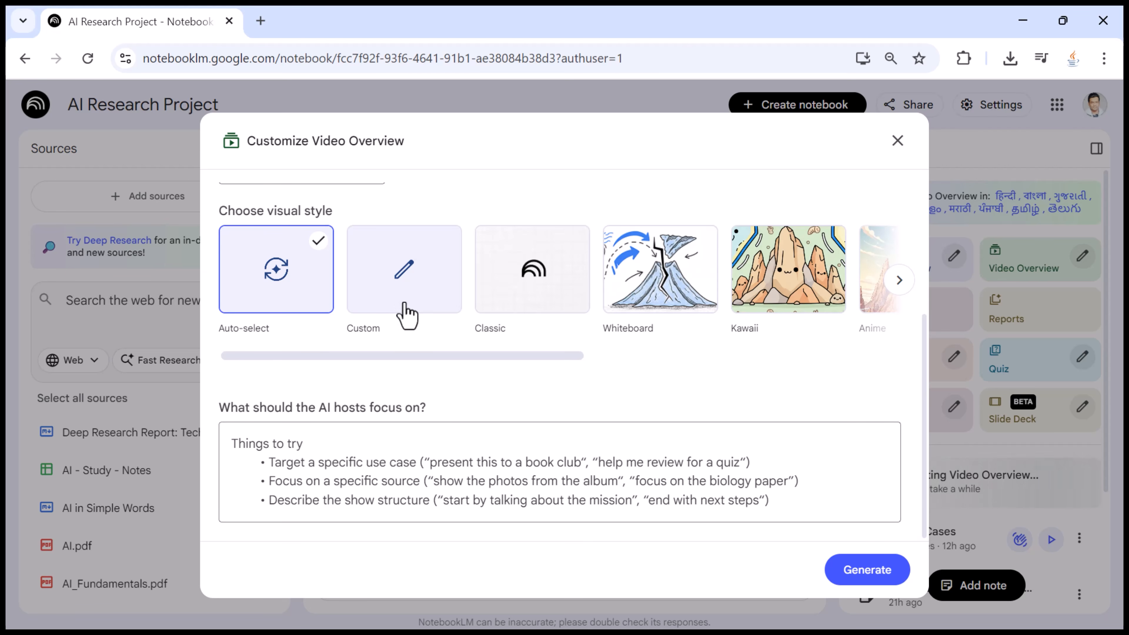
scroll(399, 373, up, 2)
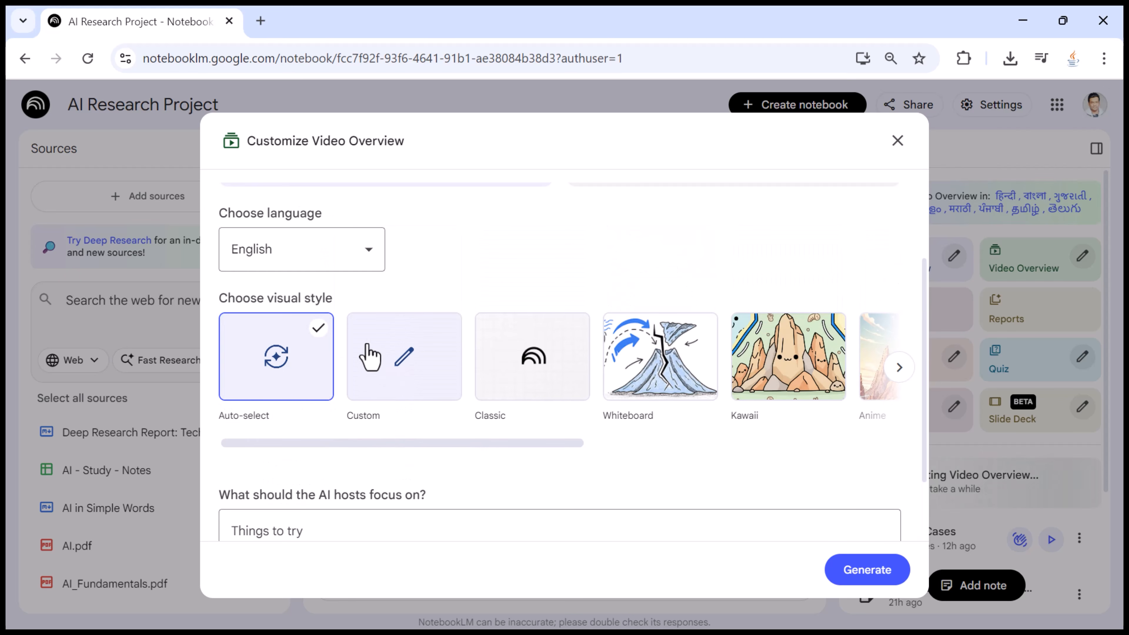
click(405, 365)
click(303, 514)
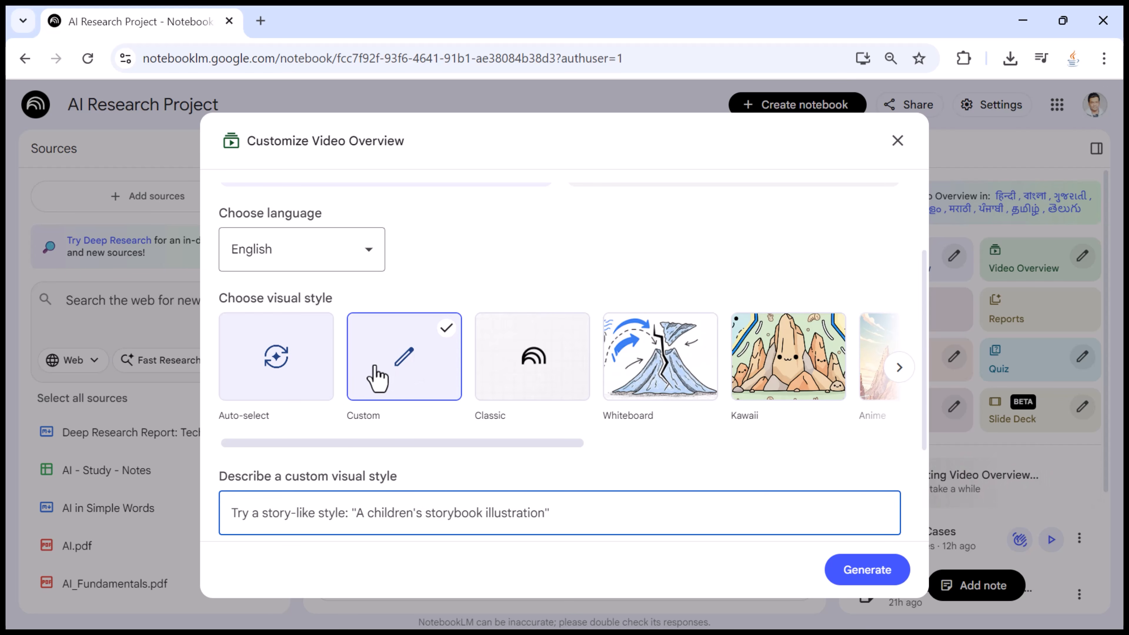
click(306, 390)
scroll(436, 487, down, 2)
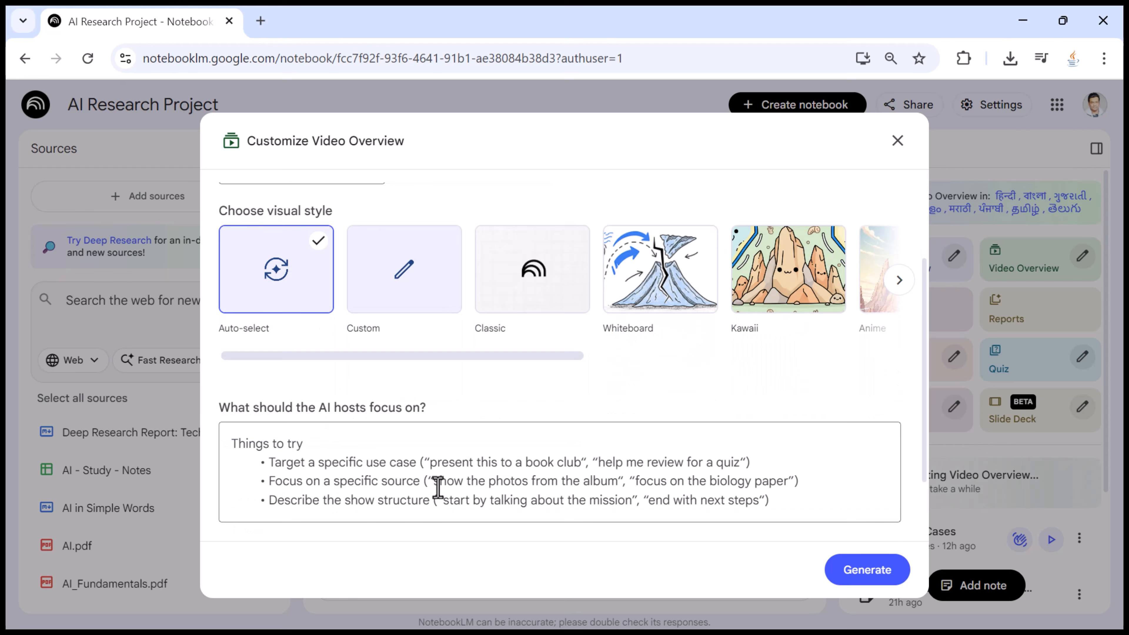
Review the prompt for what the AI hosts should focus on, and close the customization without generating
drag(218, 413, 456, 413)
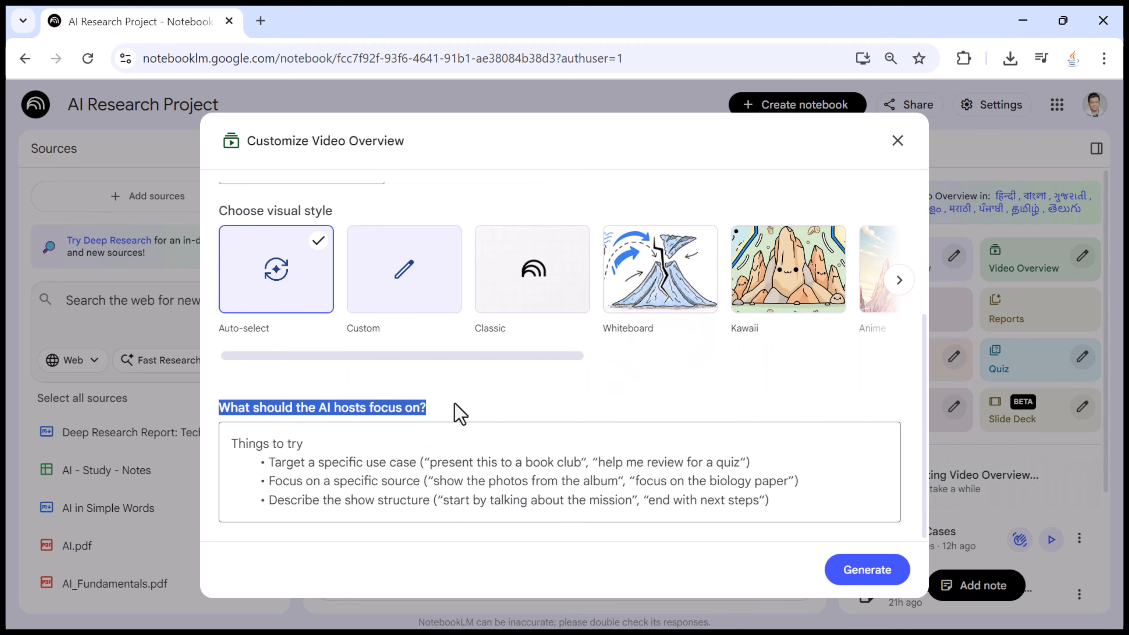
click(326, 457)
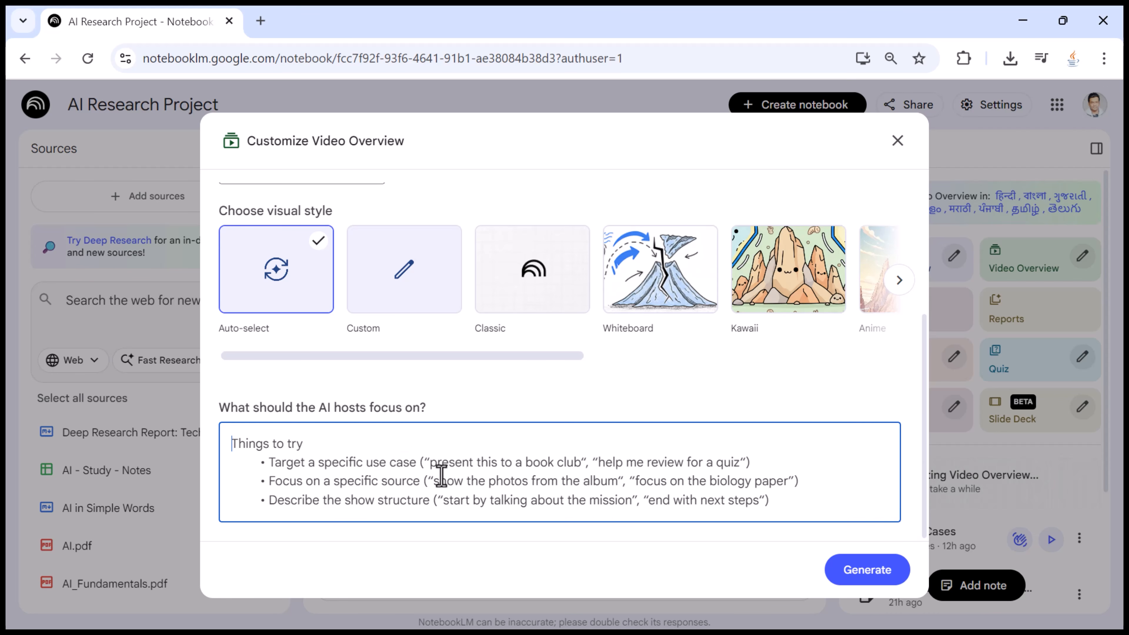
scroll(507, 376, up, 5)
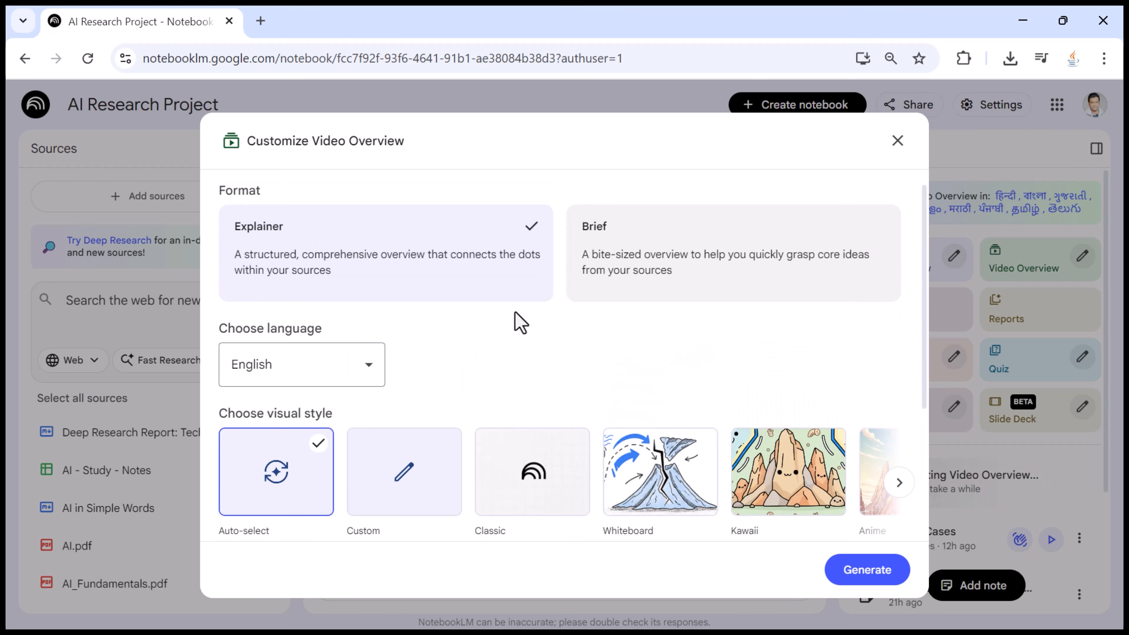
click(898, 143)
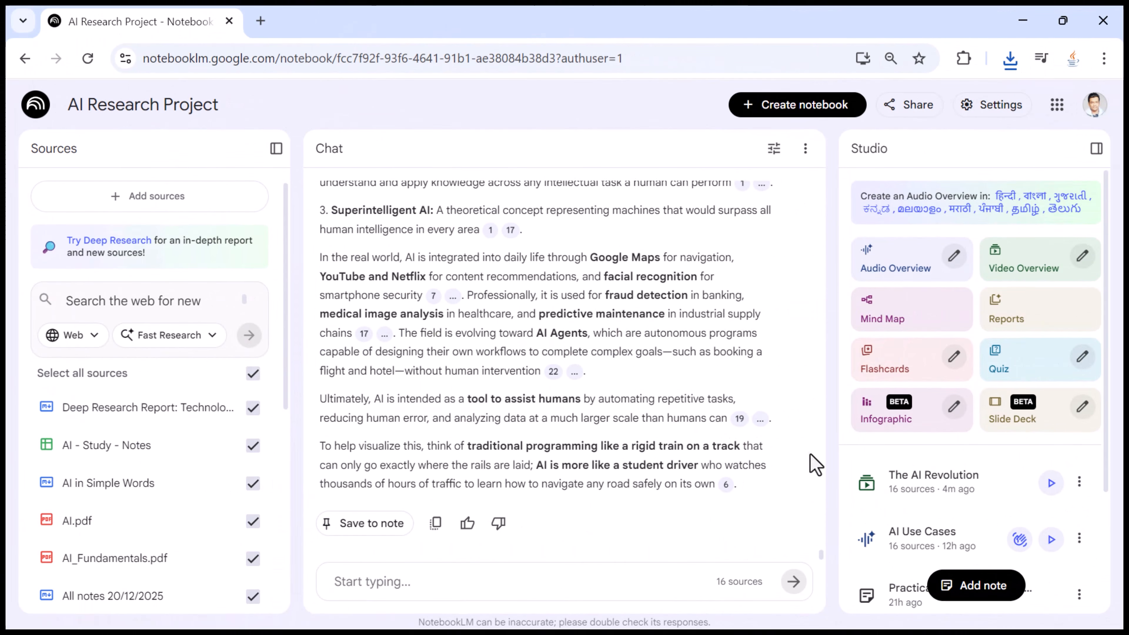
Open the "The AI Revolution" Video Overview and play it from the beginning
click(1050, 483)
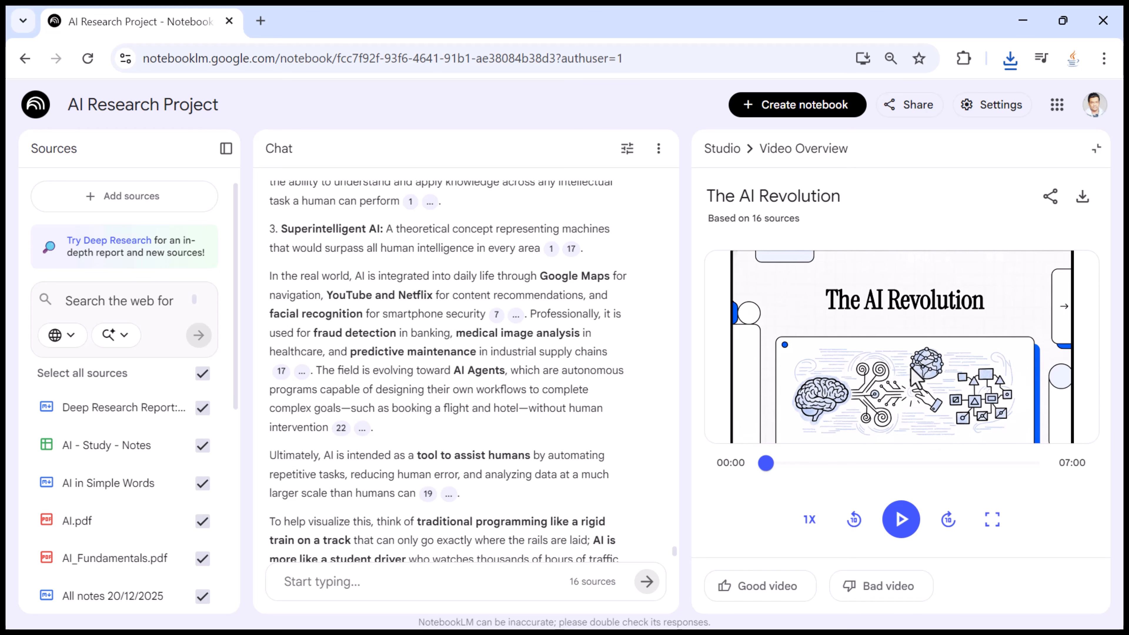
drag(767, 463, 745, 476)
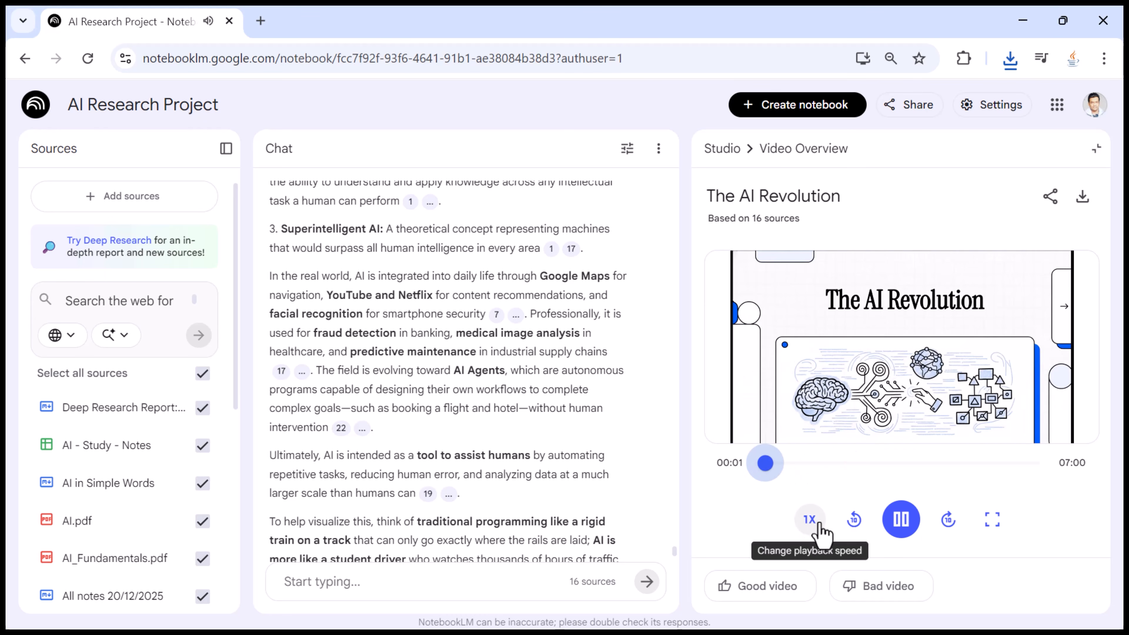
Pause the video, look at the playback speed options, rewind to the start, and try skipping forward 10 seconds
click(900, 526)
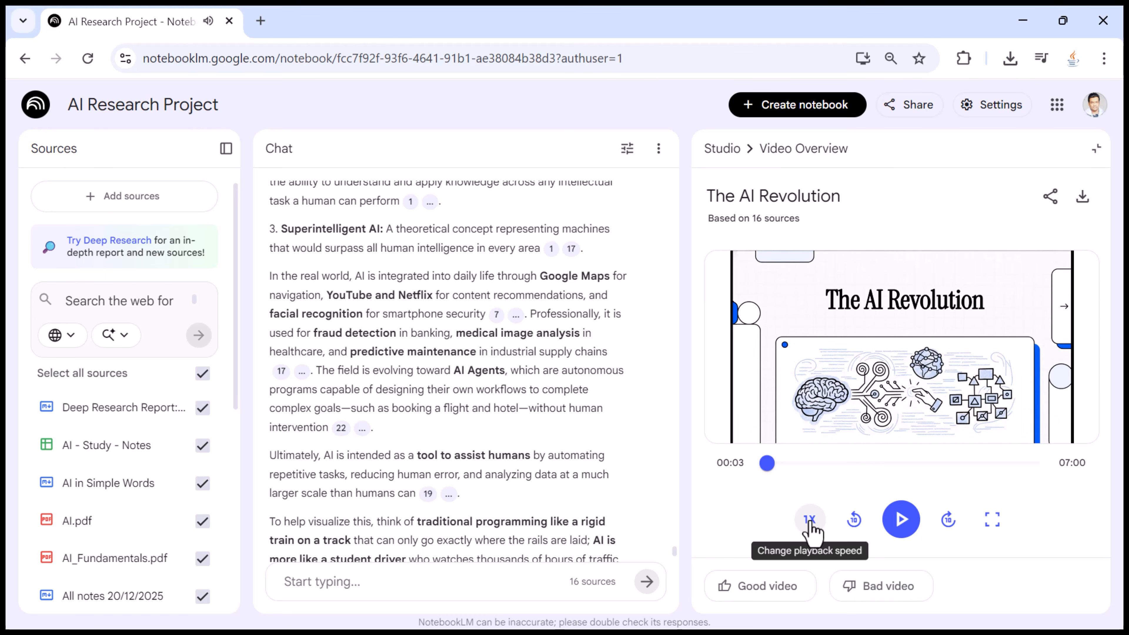
click(809, 521)
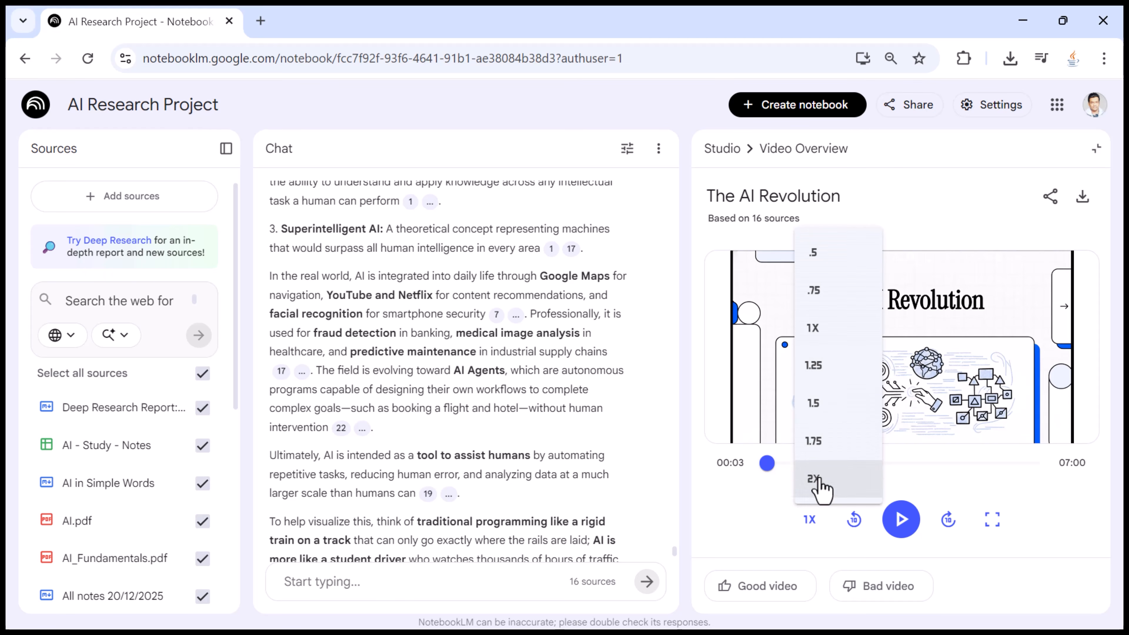
click(771, 510)
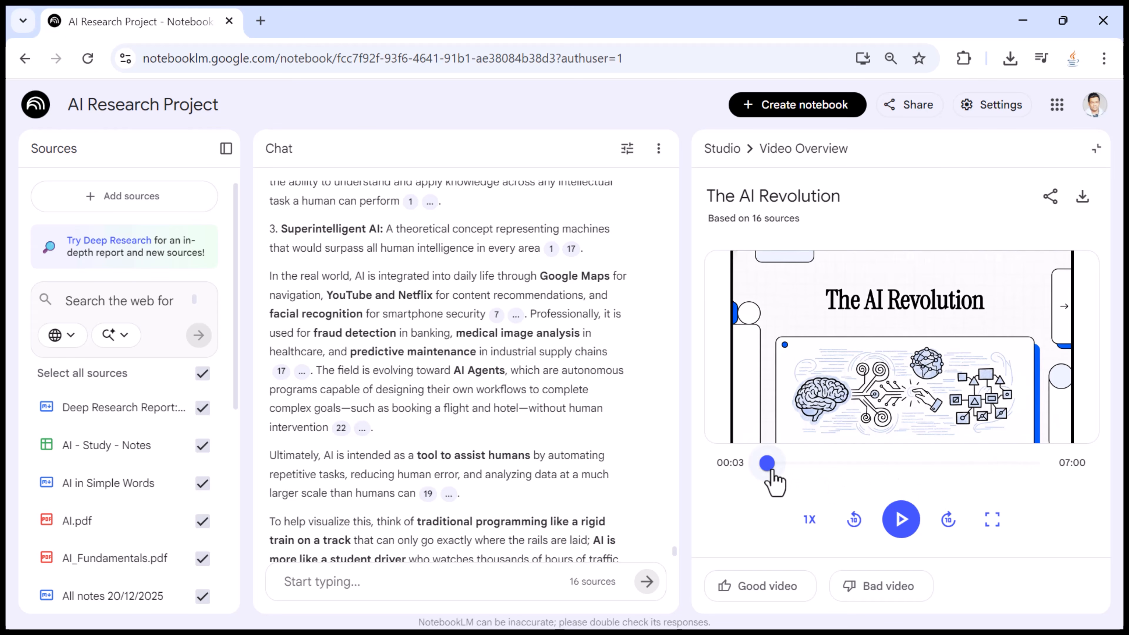
mouse_move(769, 466)
mouse_down()
mouse_move(912, 469)
mouse_move(755, 471)
mouse_up()
click(948, 523)
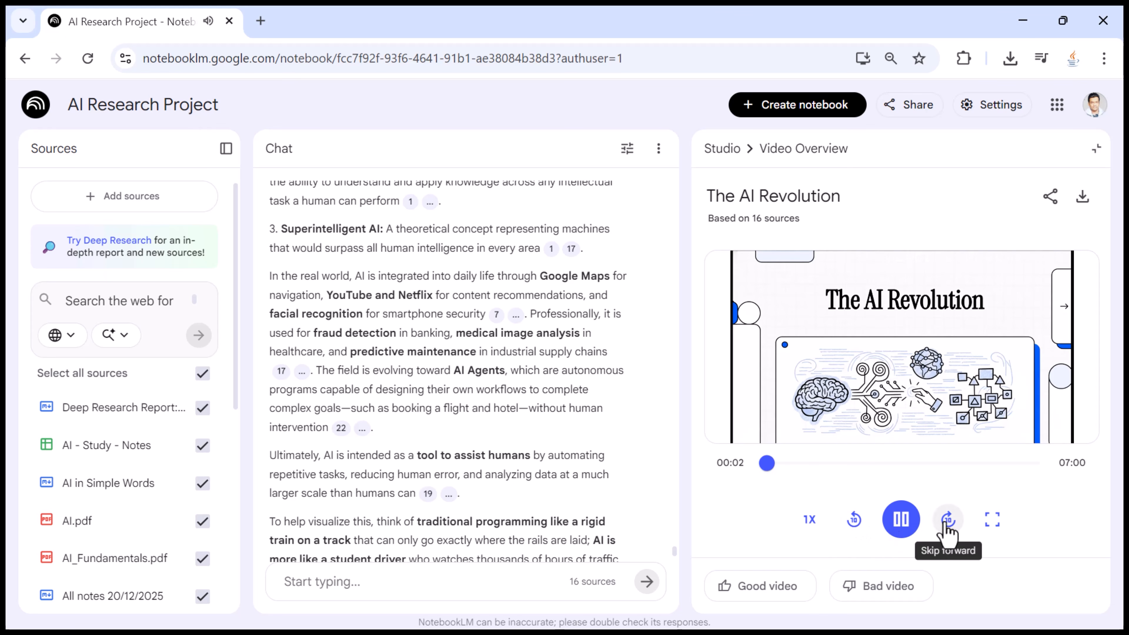
click(899, 524)
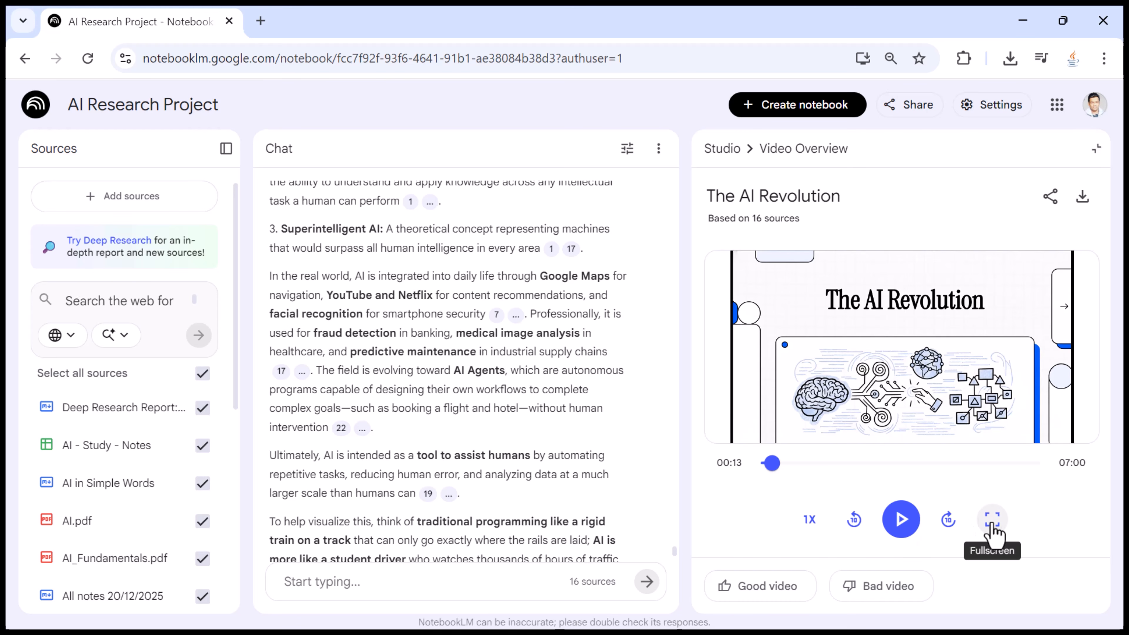
View the Video Overview in full screen, seek through it to 3:33, and return to the Studio overview
click(992, 521)
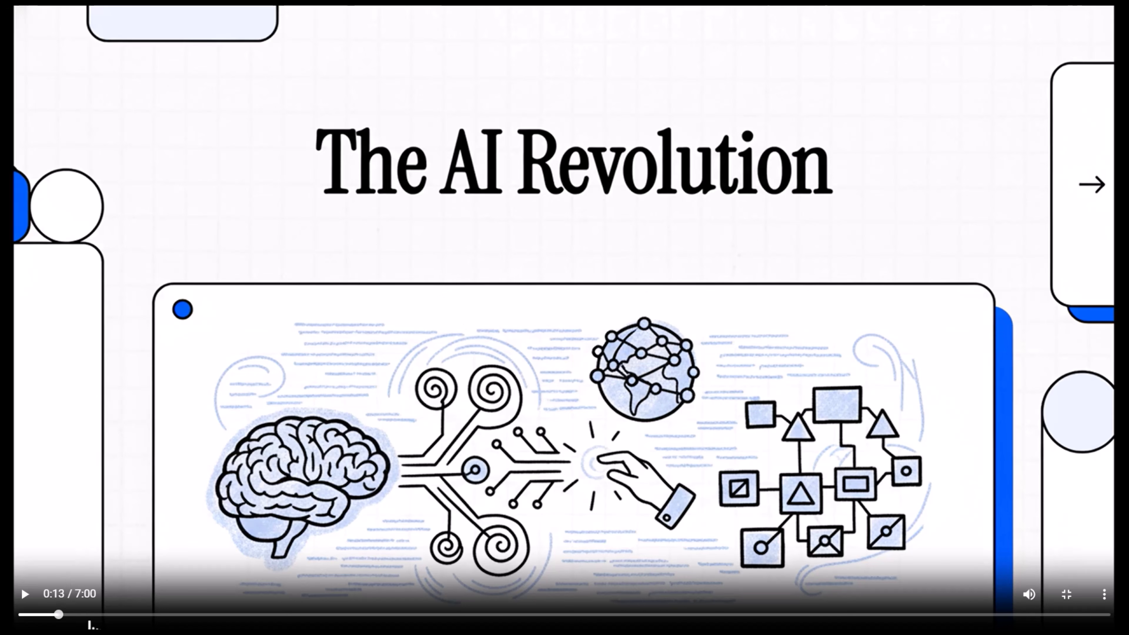
drag(101, 616, 239, 615)
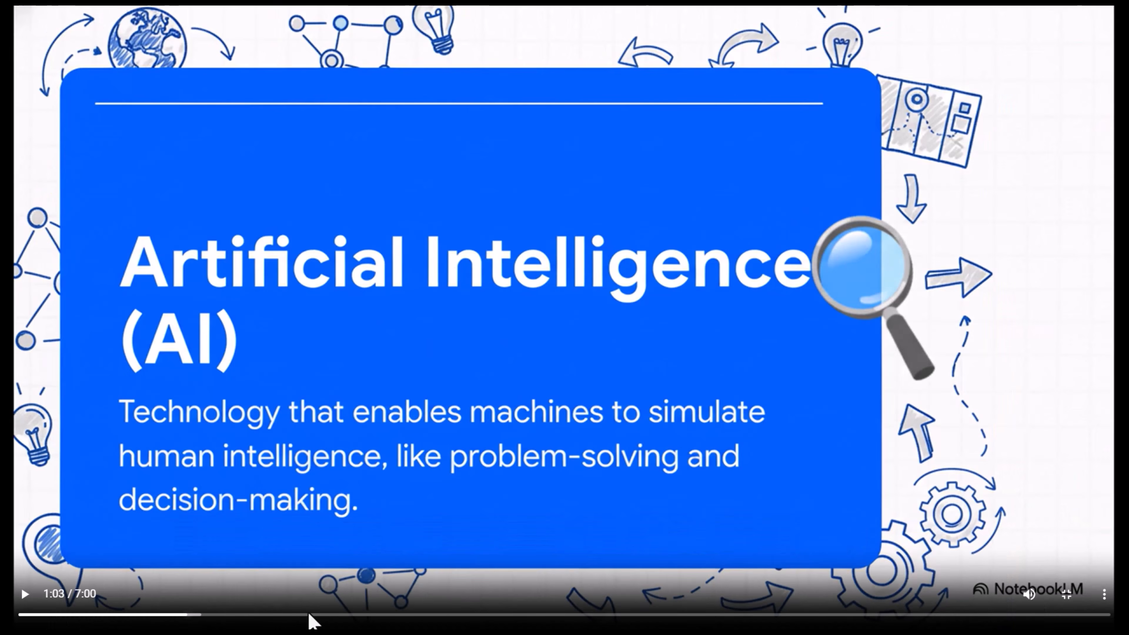
drag(309, 614, 568, 618)
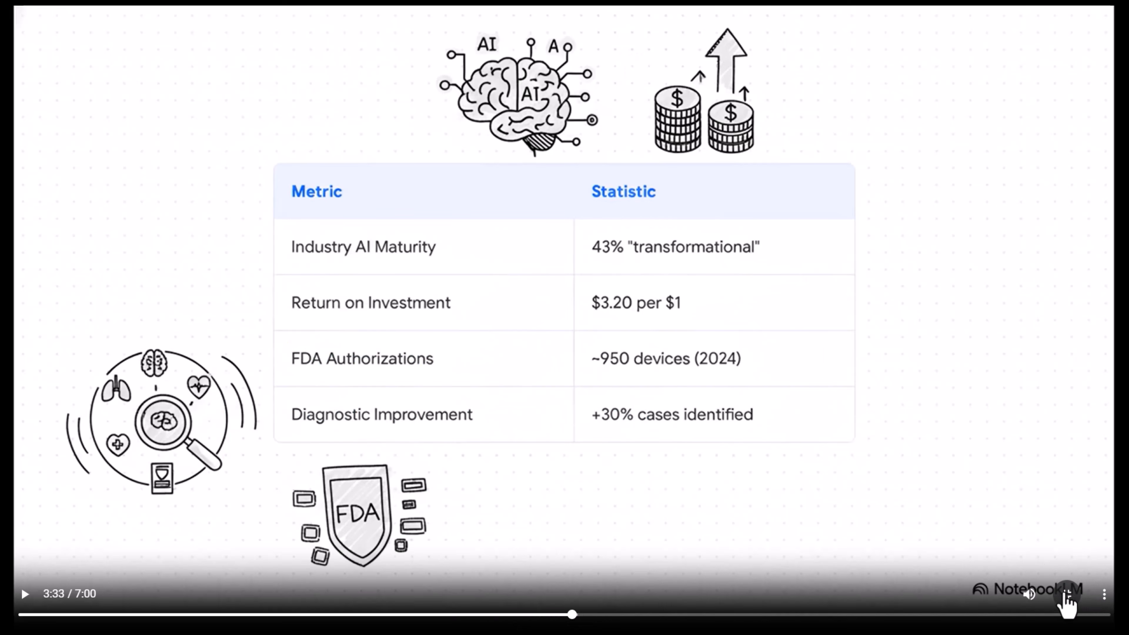
click(1068, 596)
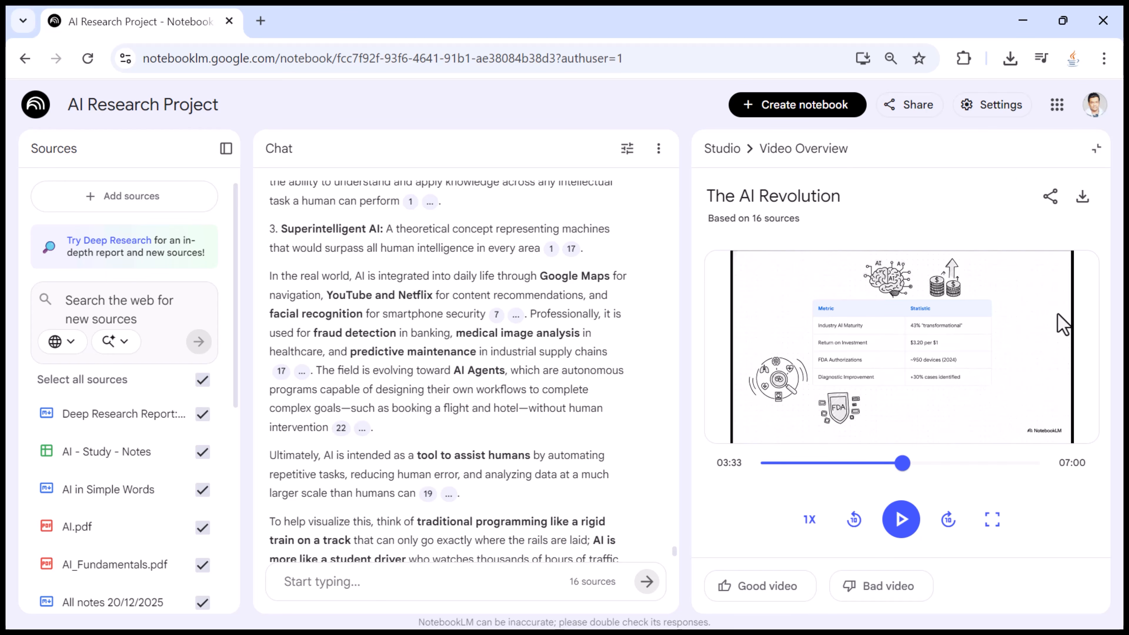
click(716, 148)
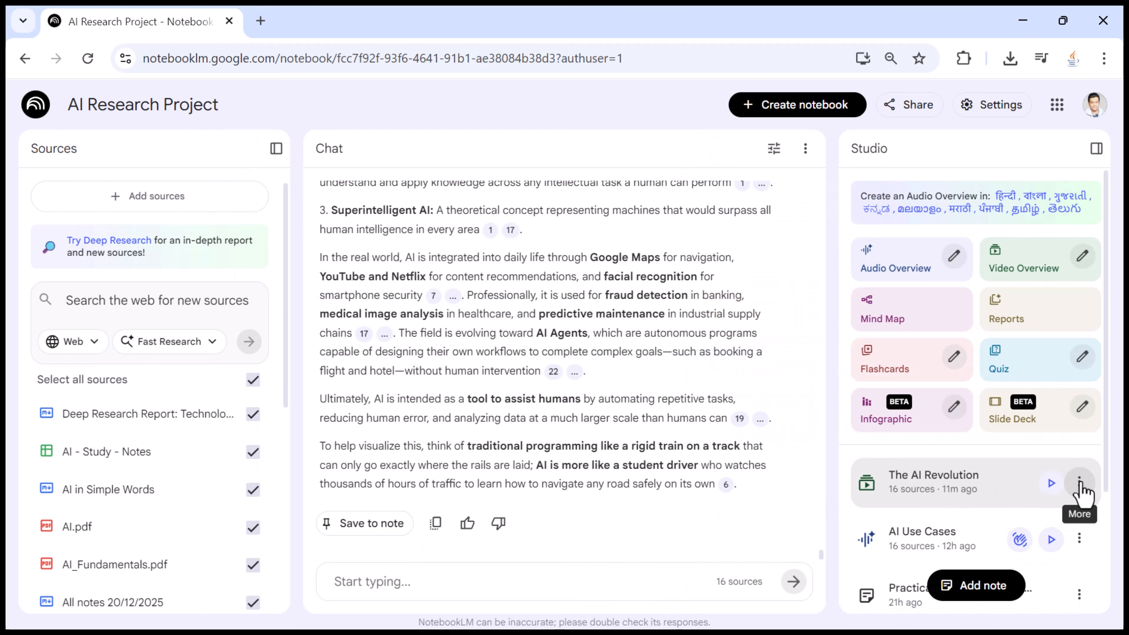
Rename the "The AI Revolution" Video Overview to "AI Revolution - Video Summary"
click(1080, 485)
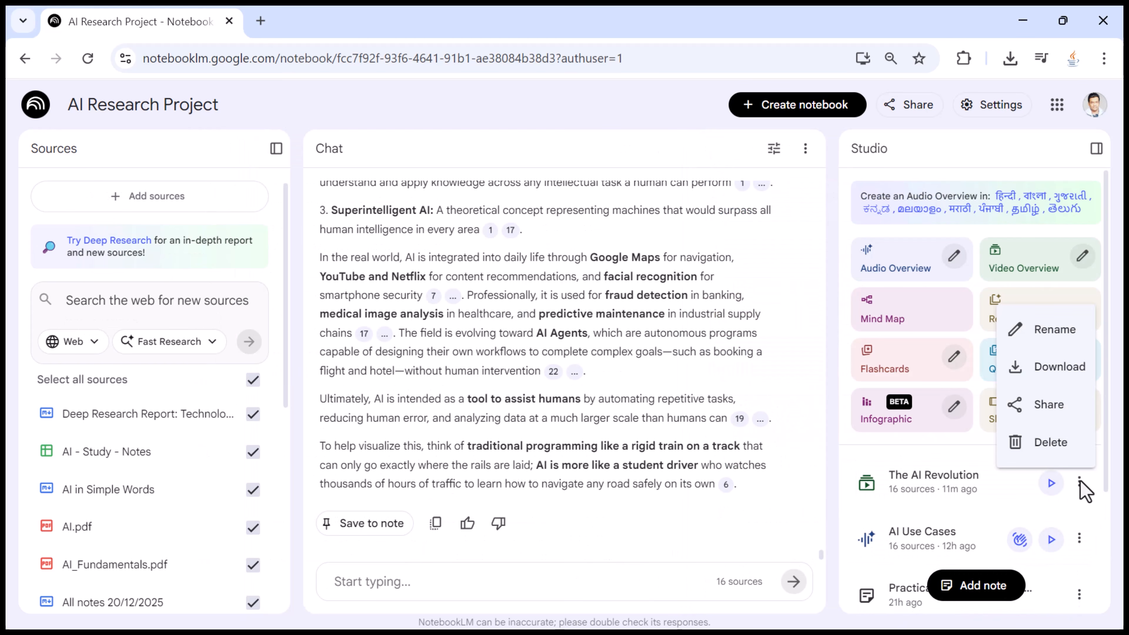
click(1051, 340)
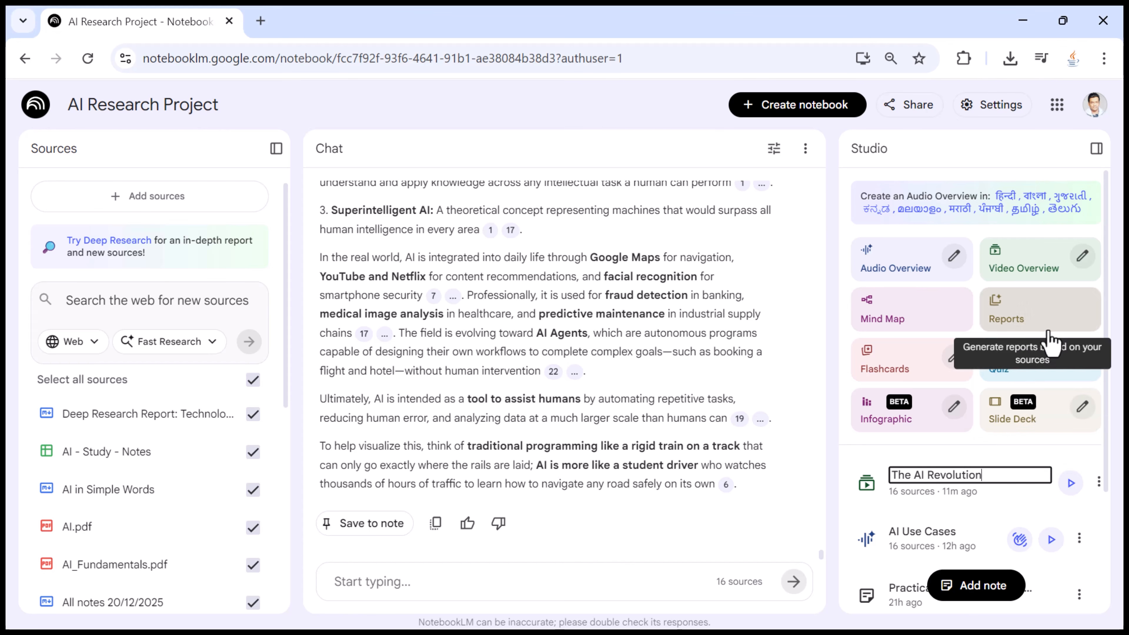
drag(987, 470, 924, 476)
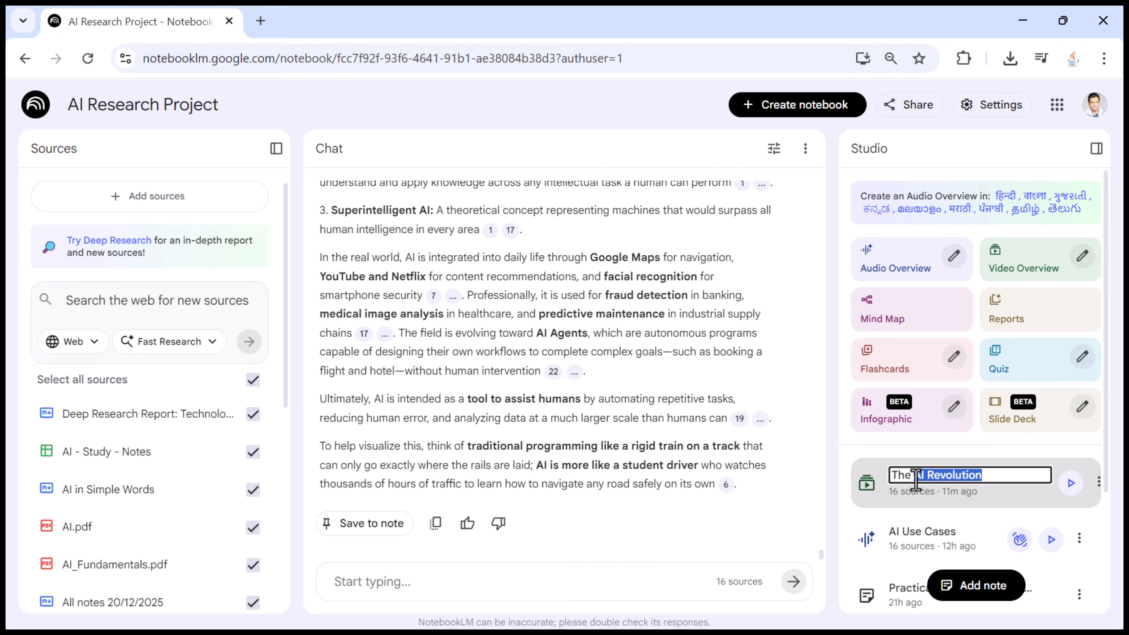
click(1008, 475)
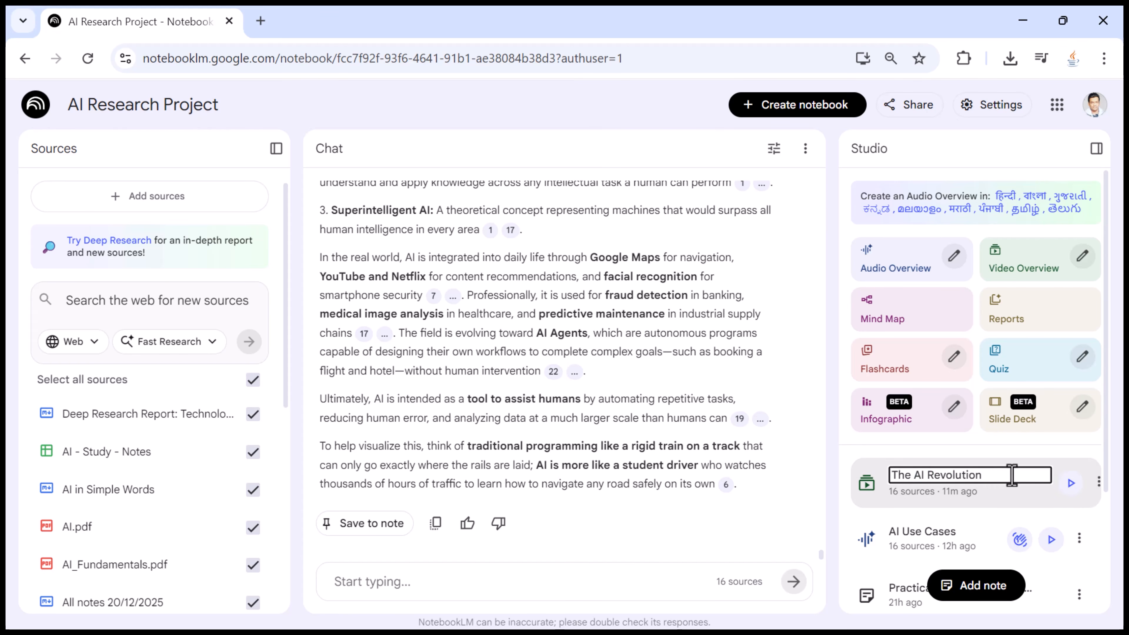
key(Delete)
key(Delete)
key(Delete)
key(Delete)
text(- Video Summary)
key(Return)
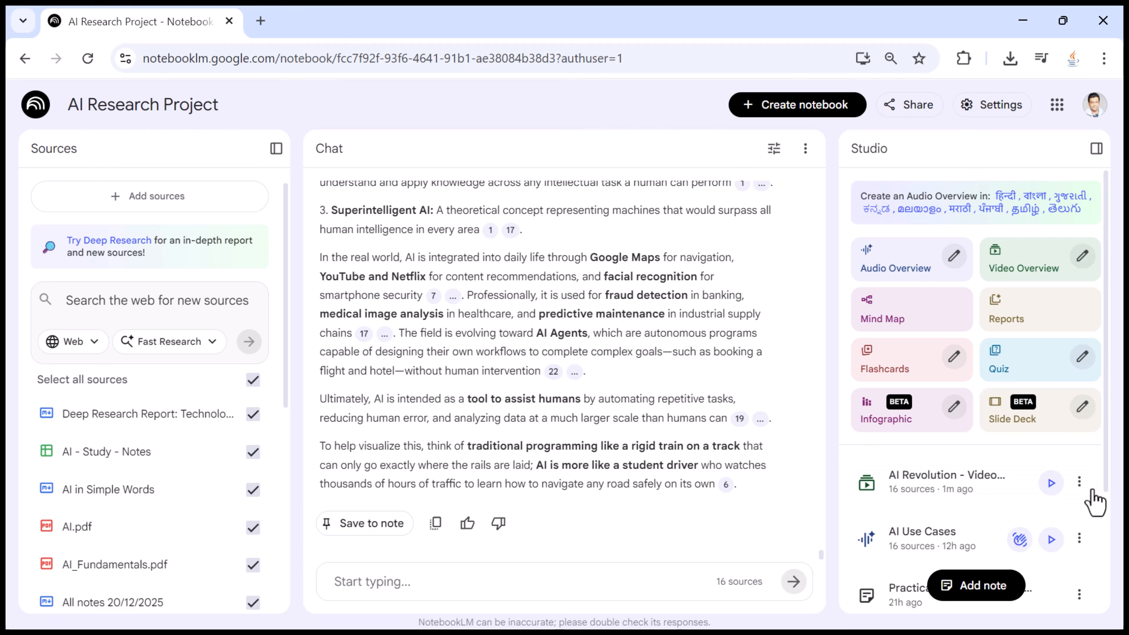
Download the renamed Video Overview and check the file in the recent download history
click(1080, 485)
click(1054, 365)
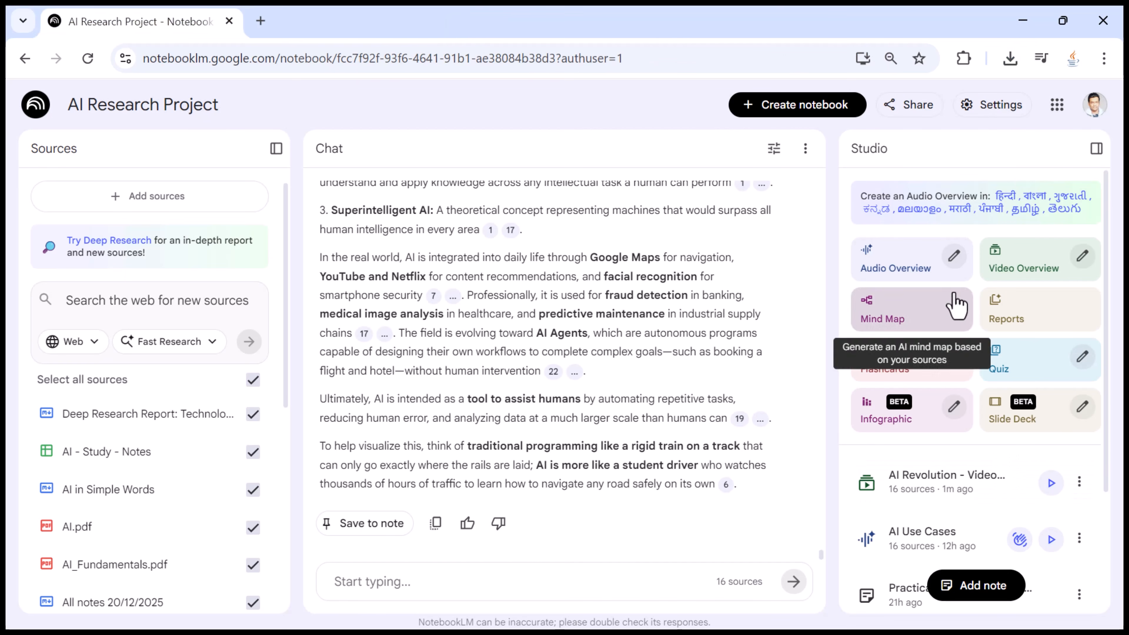
click(1008, 59)
mouse_move(887, 141)
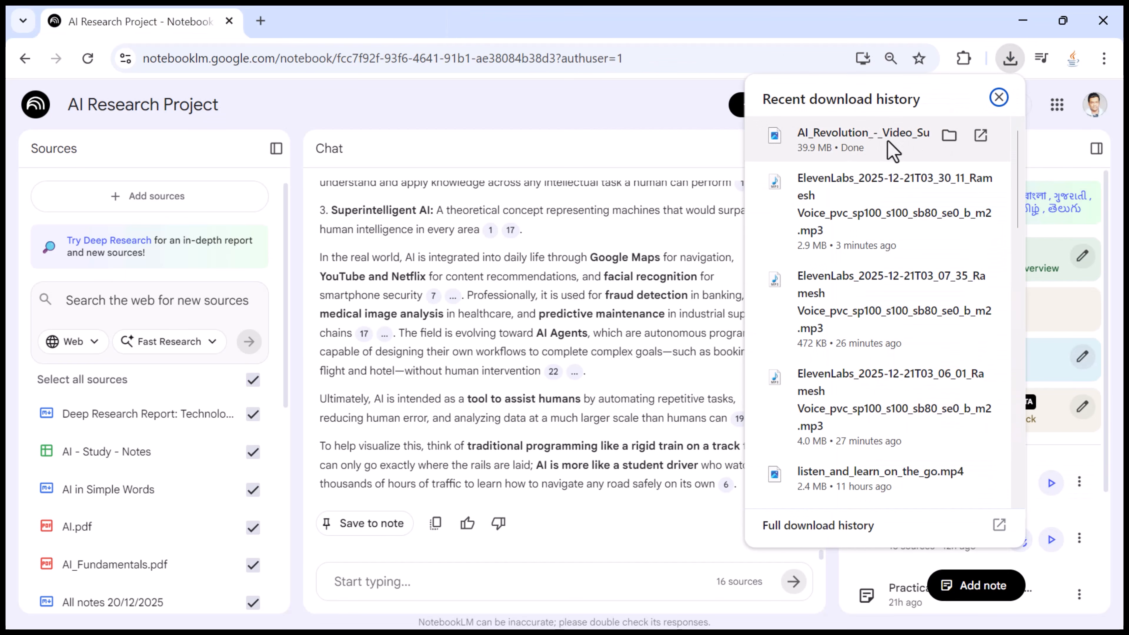
click(999, 98)
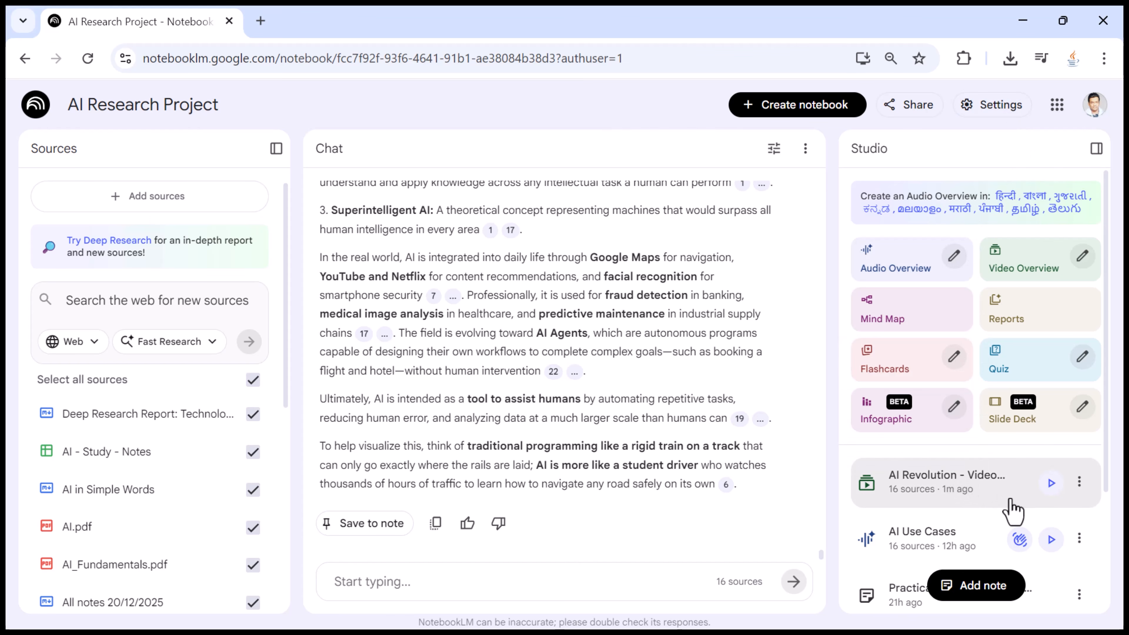
Open the Video Overview's sharing options, look through the suggested people, and close them without sharing
click(1079, 481)
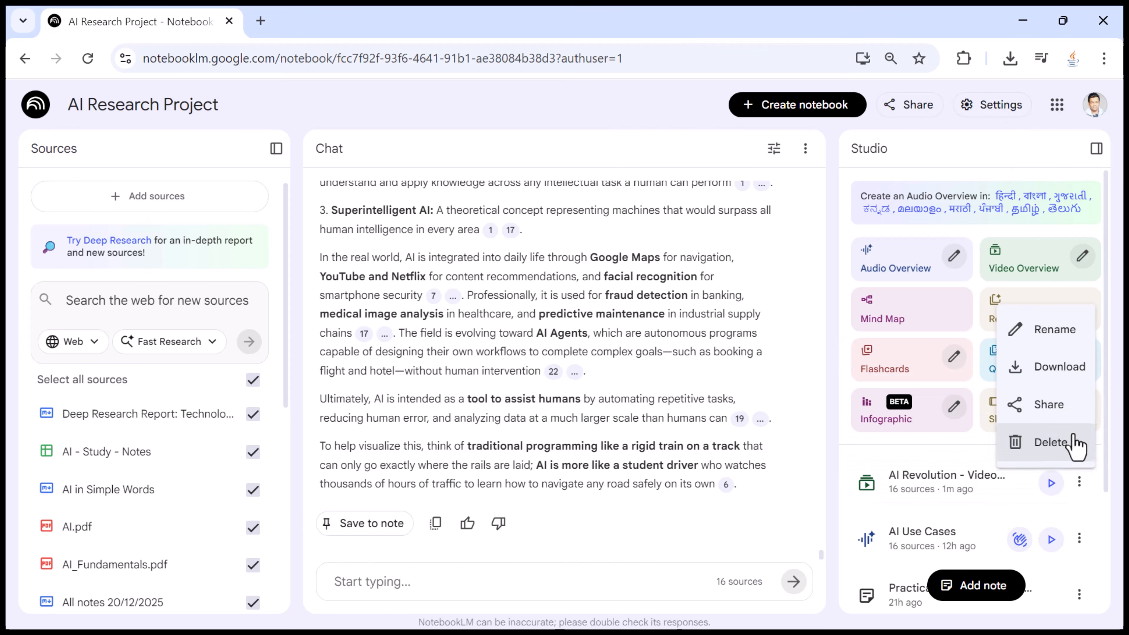
click(1057, 405)
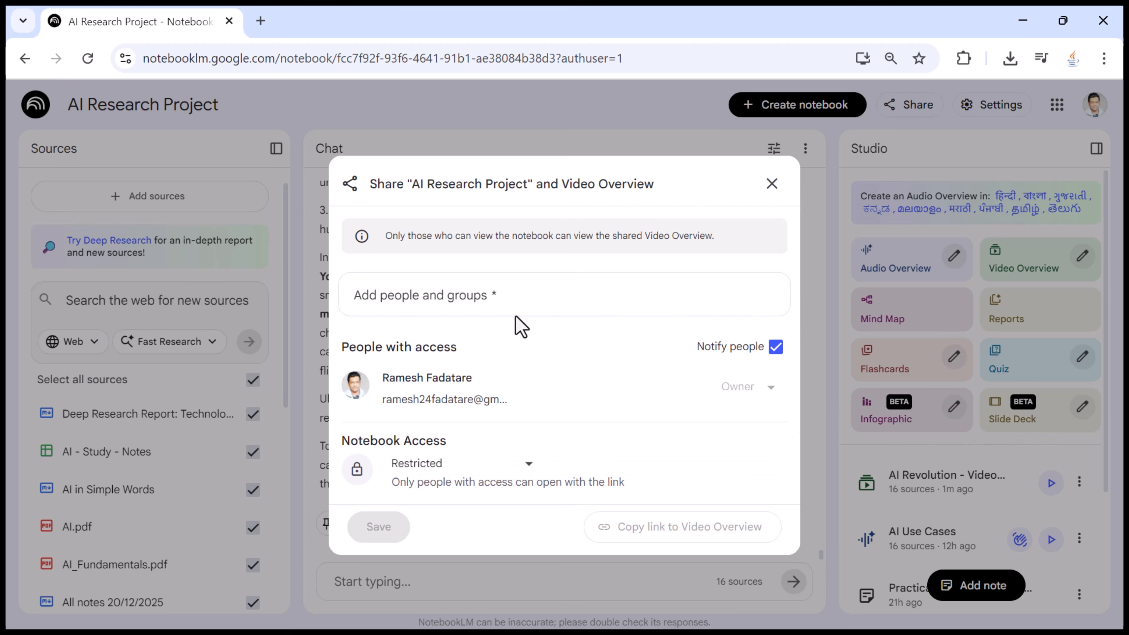
click(446, 295)
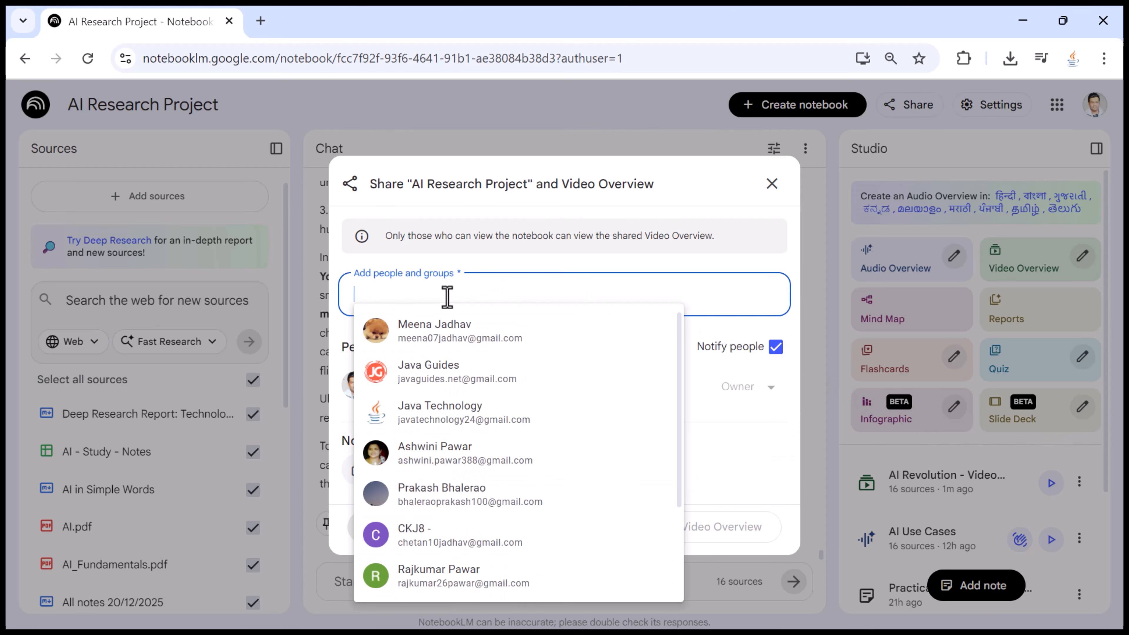
scroll(540, 452, down, 3)
scroll(541, 453, up, 3)
click(752, 268)
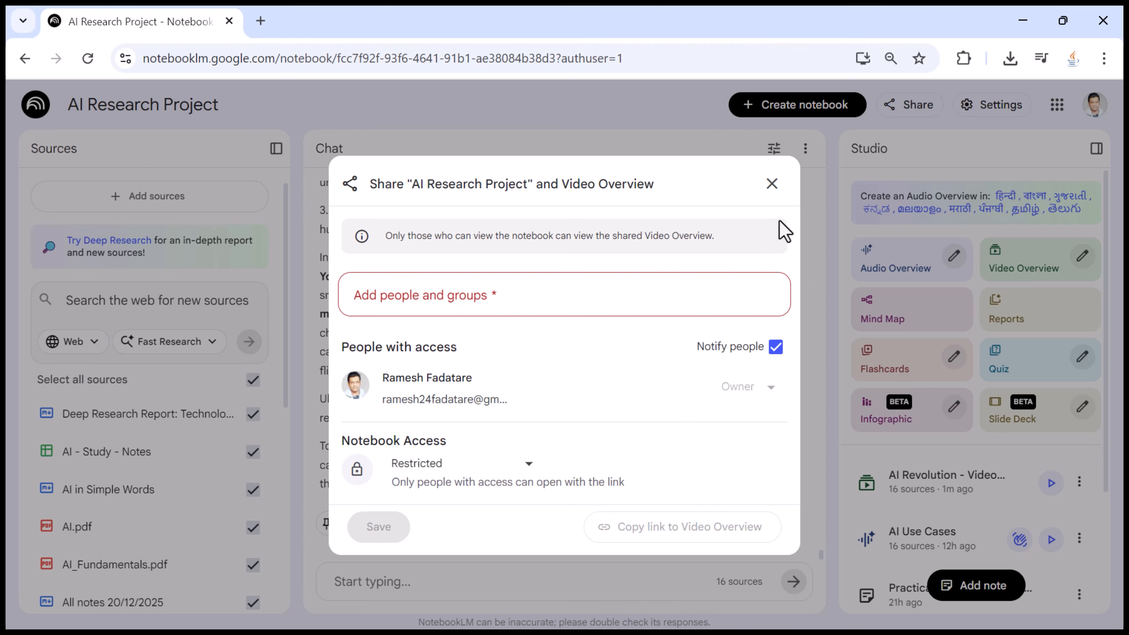
click(772, 184)
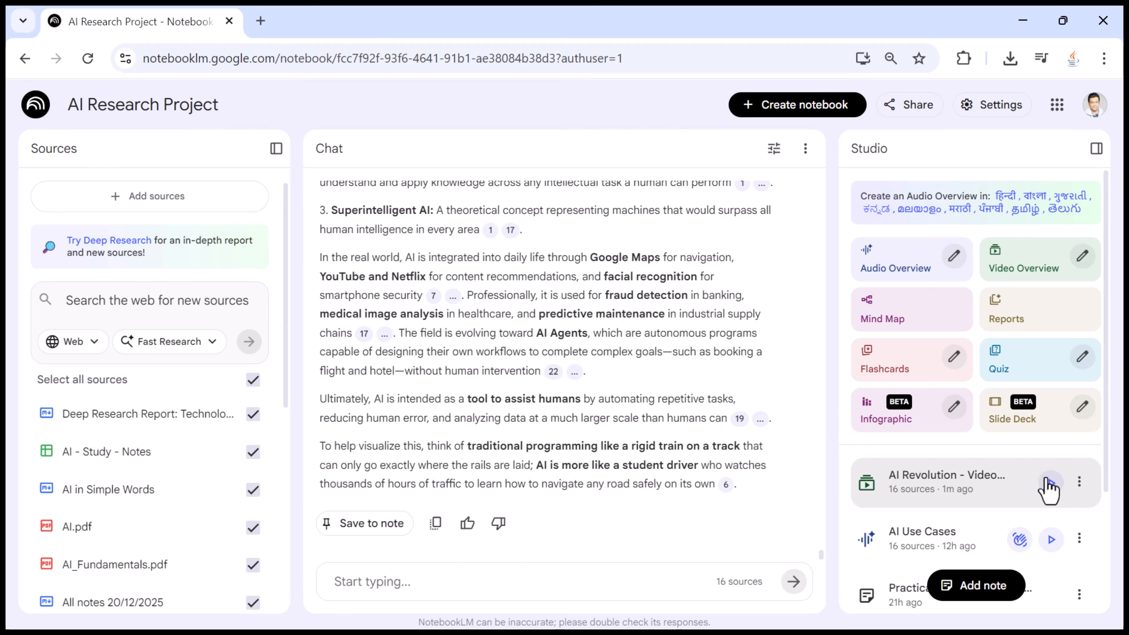
Bring up the deletion confirmation for the Video Overview and cancel it, and view the renamed video before returning to the Studio
click(1079, 482)
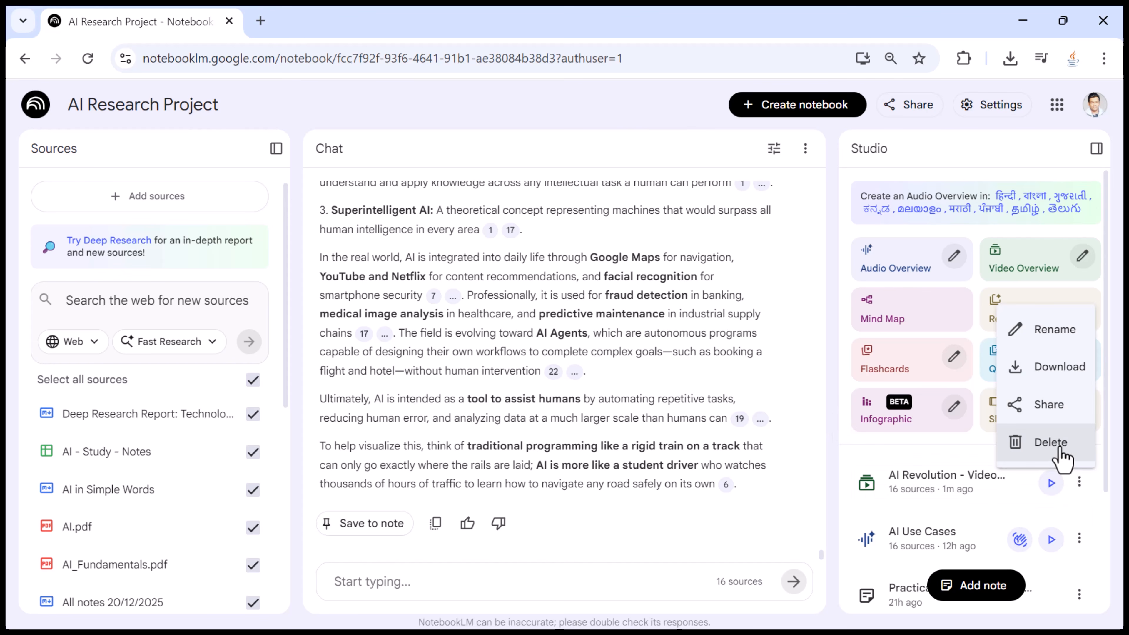
click(1060, 445)
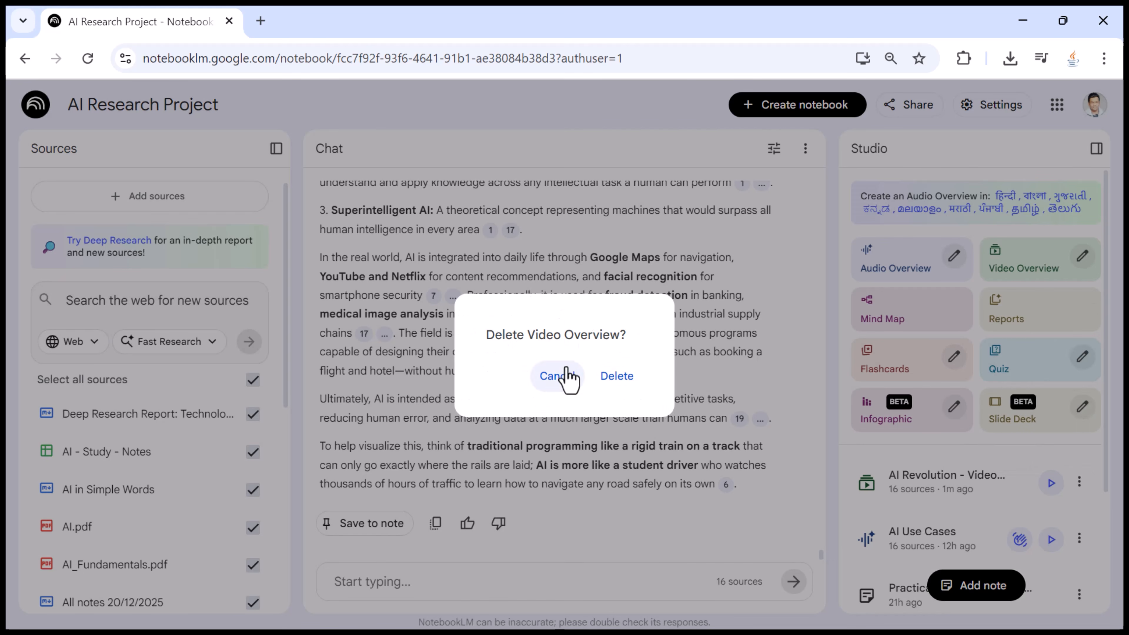
click(551, 377)
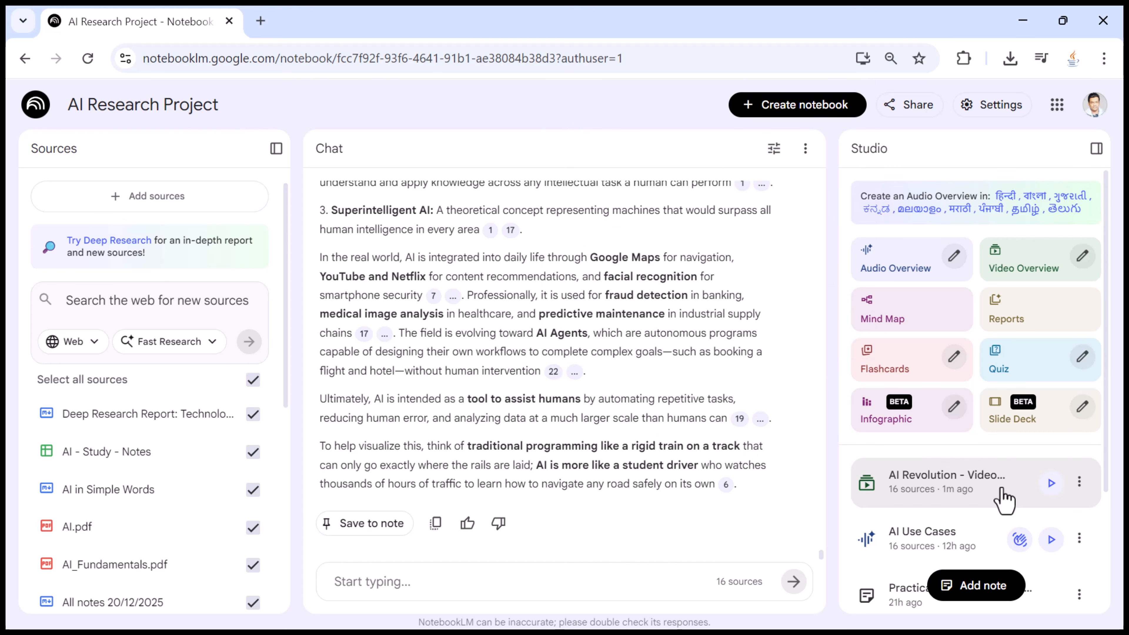
click(1050, 484)
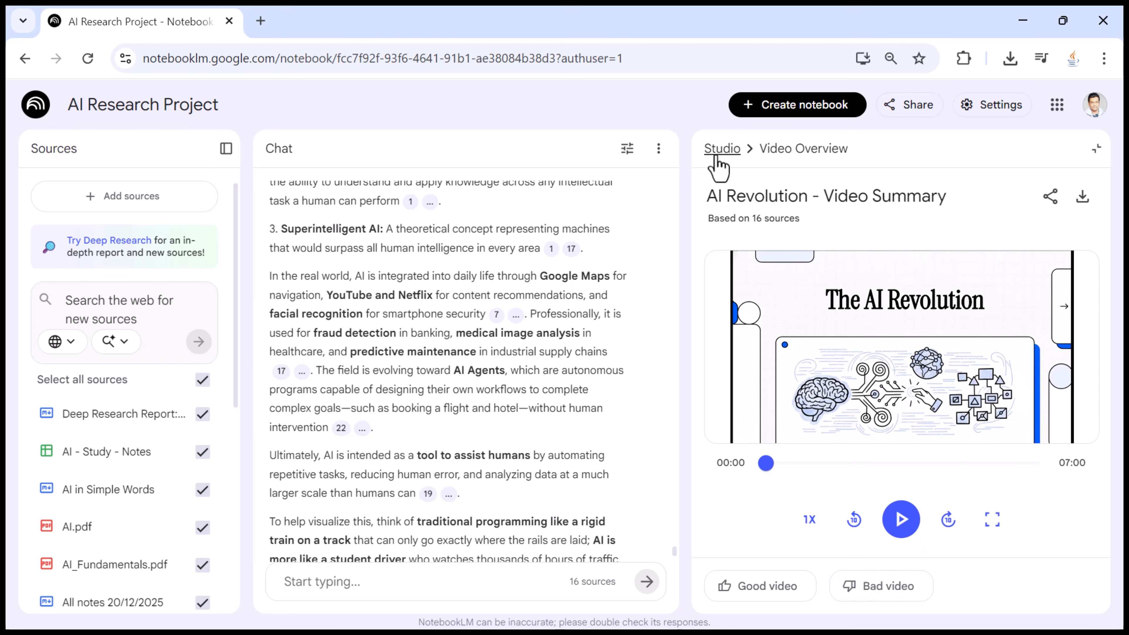
click(721, 150)
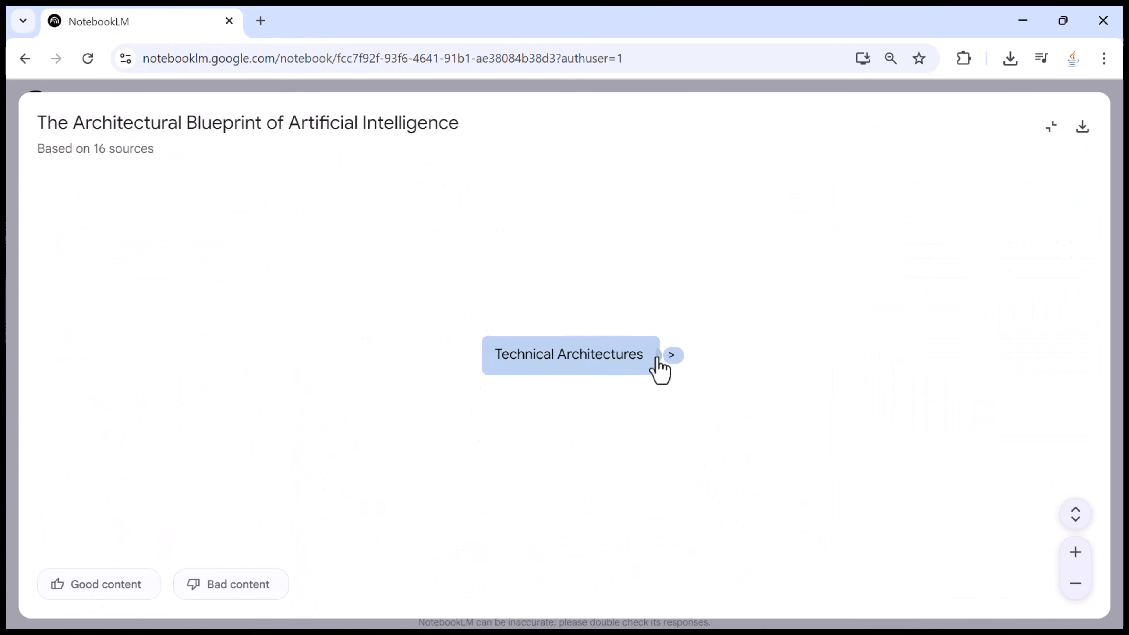
Explore the mind map's branches, including Core Definition, Types of AI and Real-World Applications
click(795, 196)
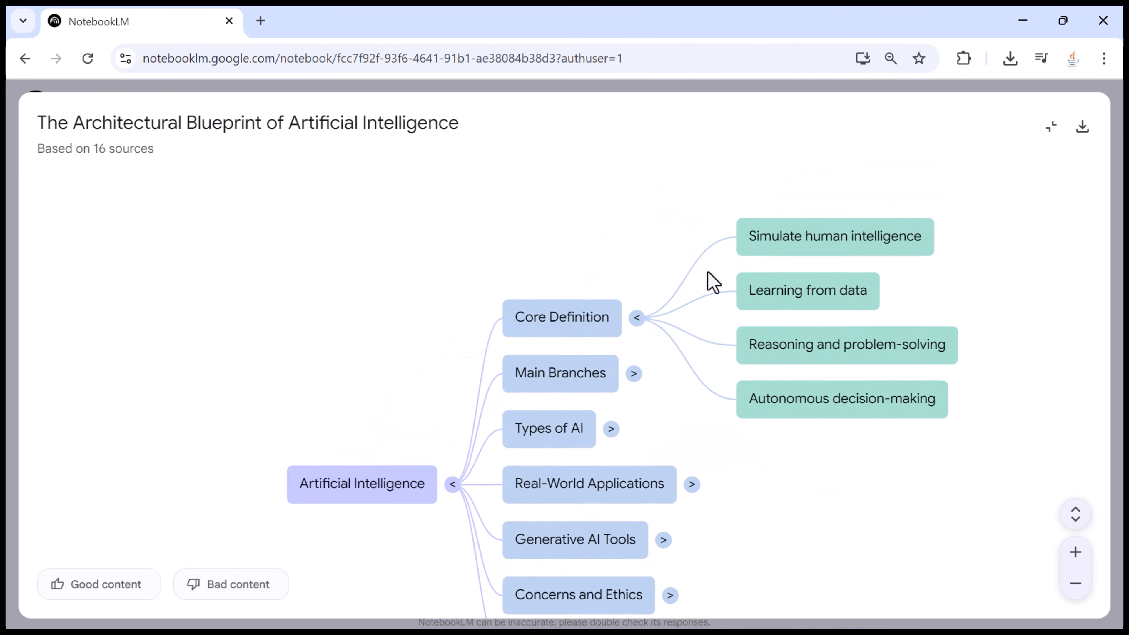
click(590, 415)
click(568, 411)
click(662, 412)
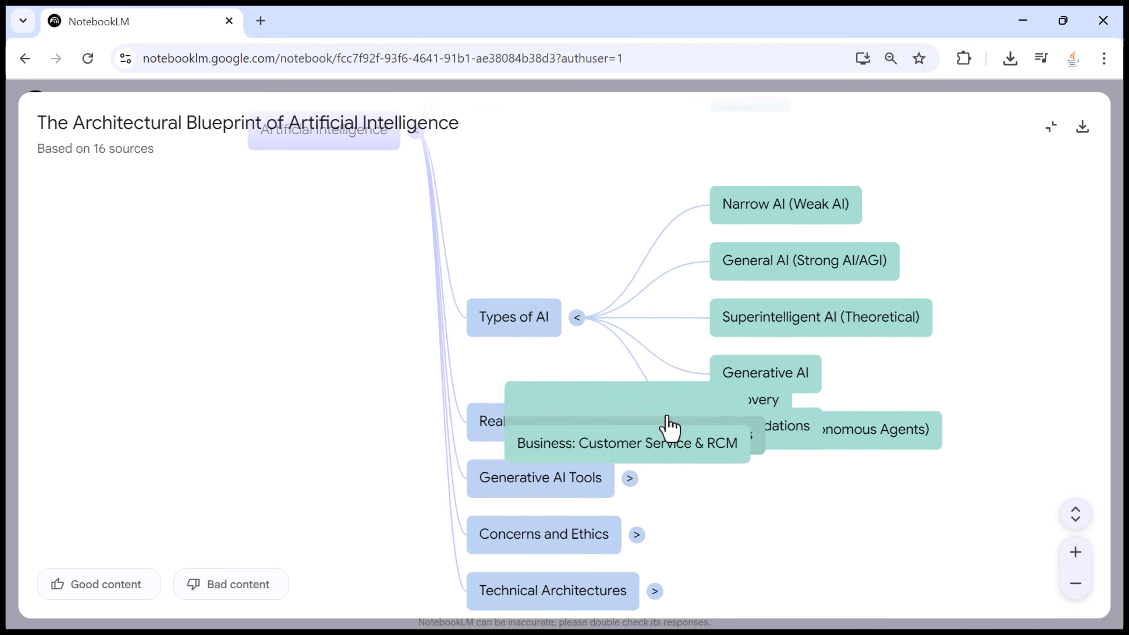
click(597, 414)
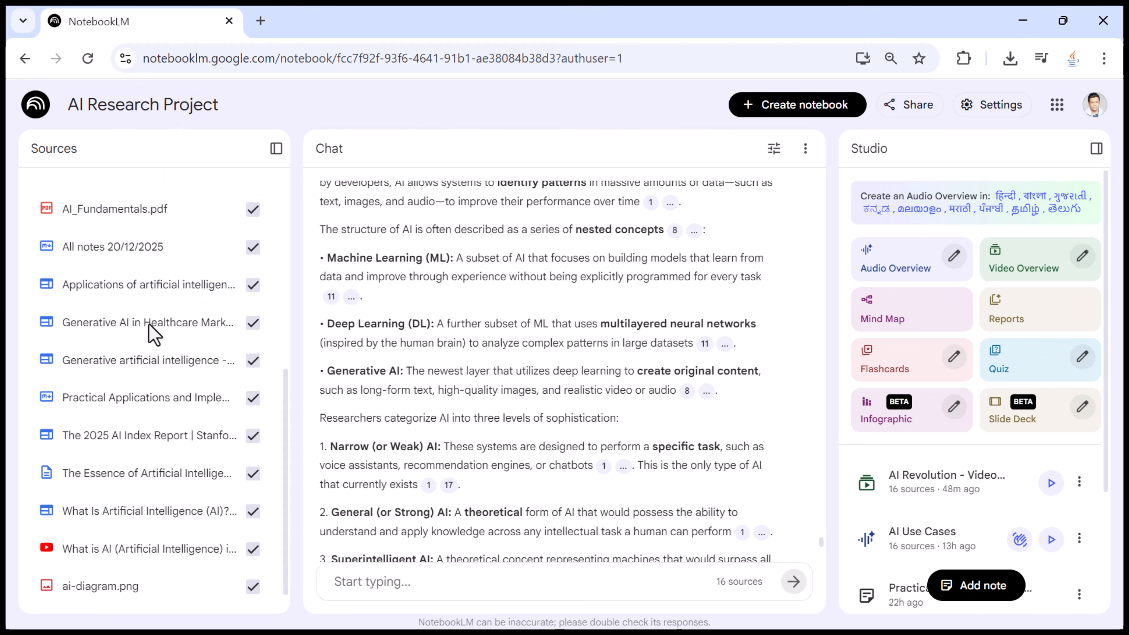
Review the selected sources and generate a Mind Map from all 16 of them
scroll(155, 356, up, 5)
scroll(158, 393, down, 5)
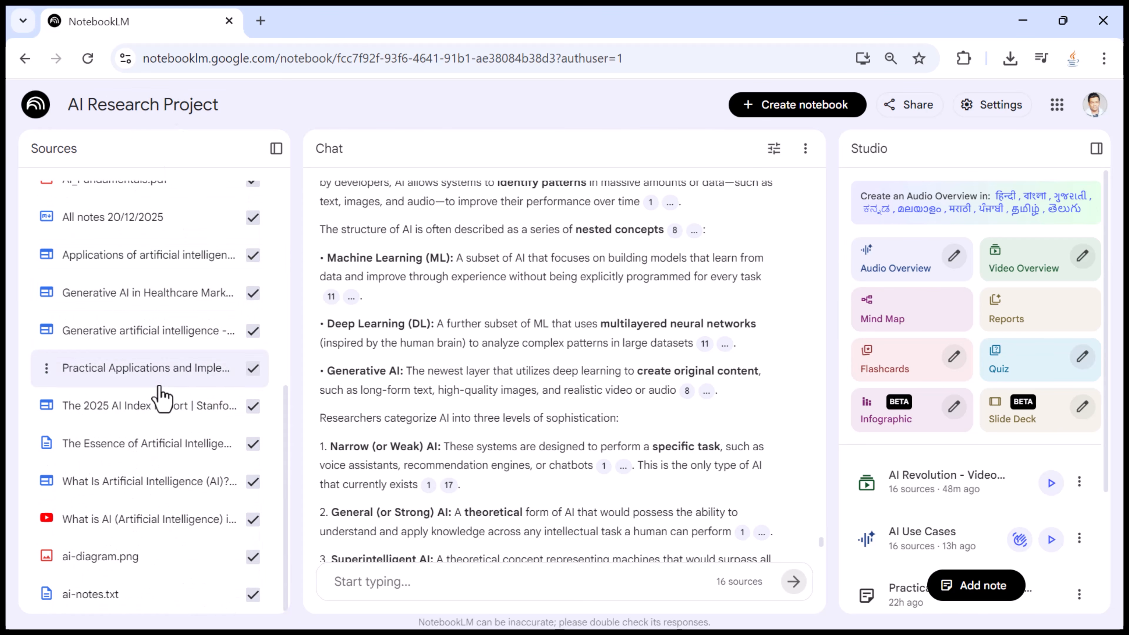
scroll(158, 409, up, 5)
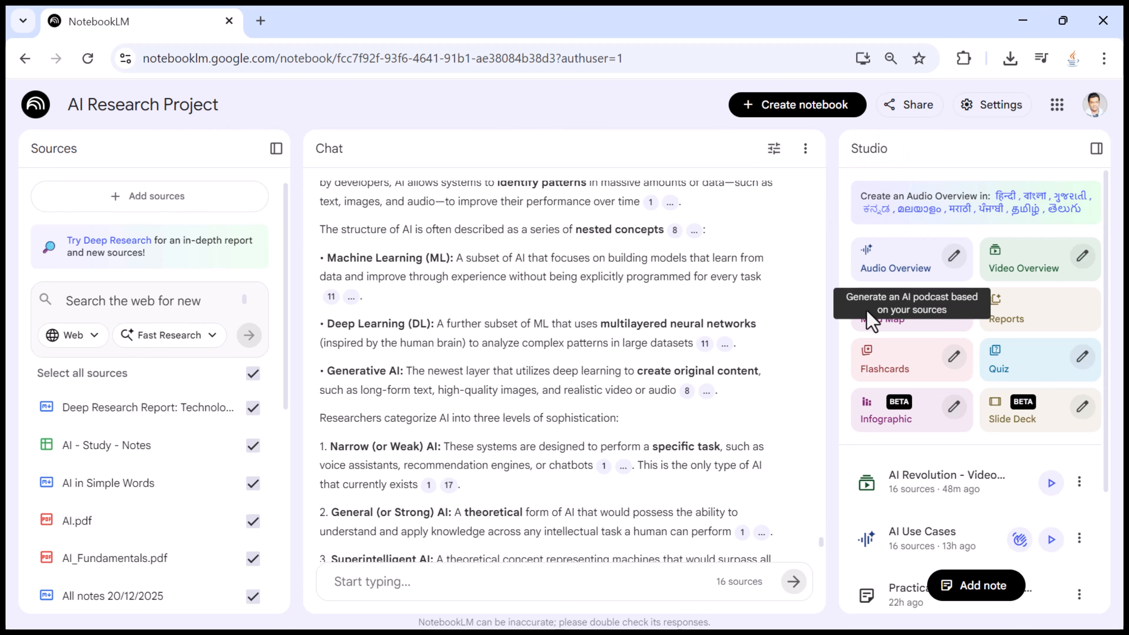
click(894, 320)
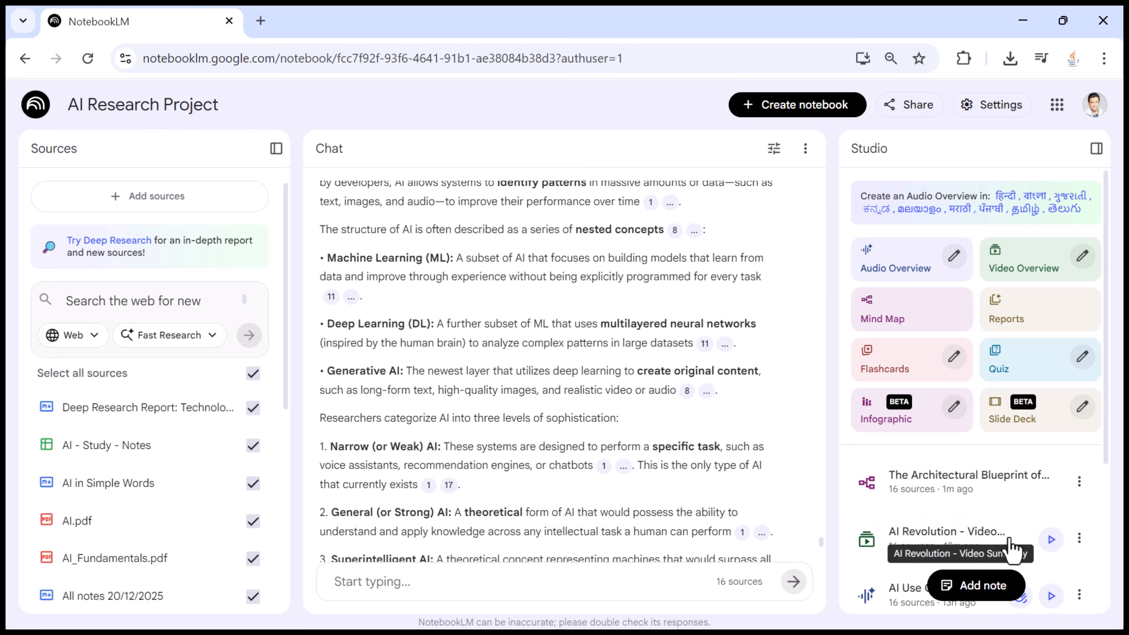
scroll(1084, 487, down, 5)
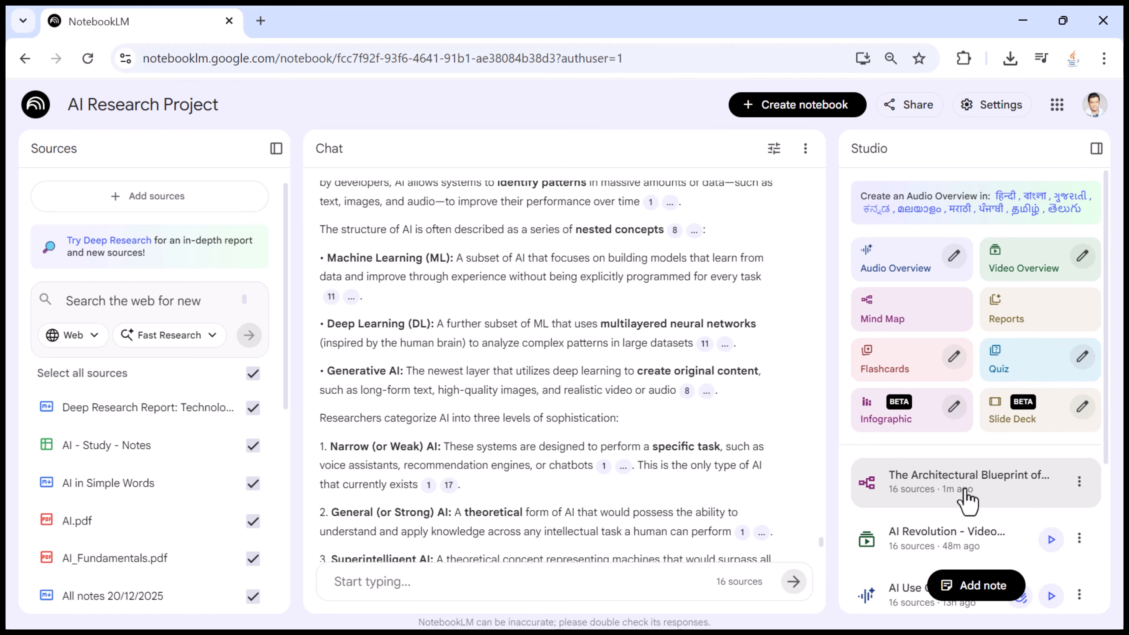
Open the AI mind map and expand its branches one by one, from Core Definition to Technical Architectures
click(987, 490)
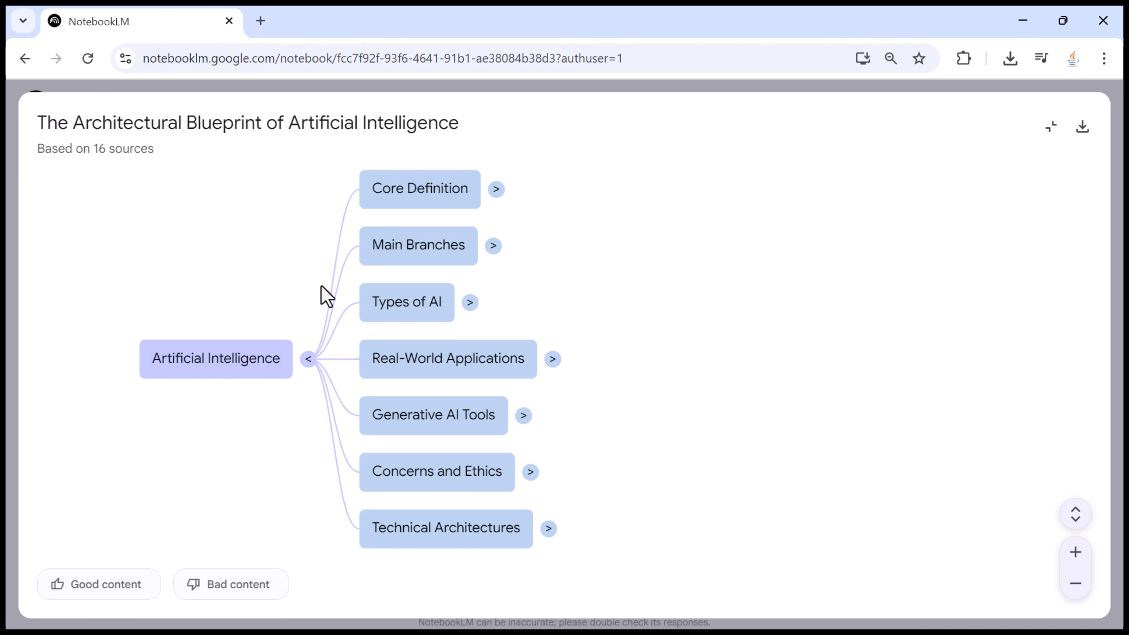
click(308, 359)
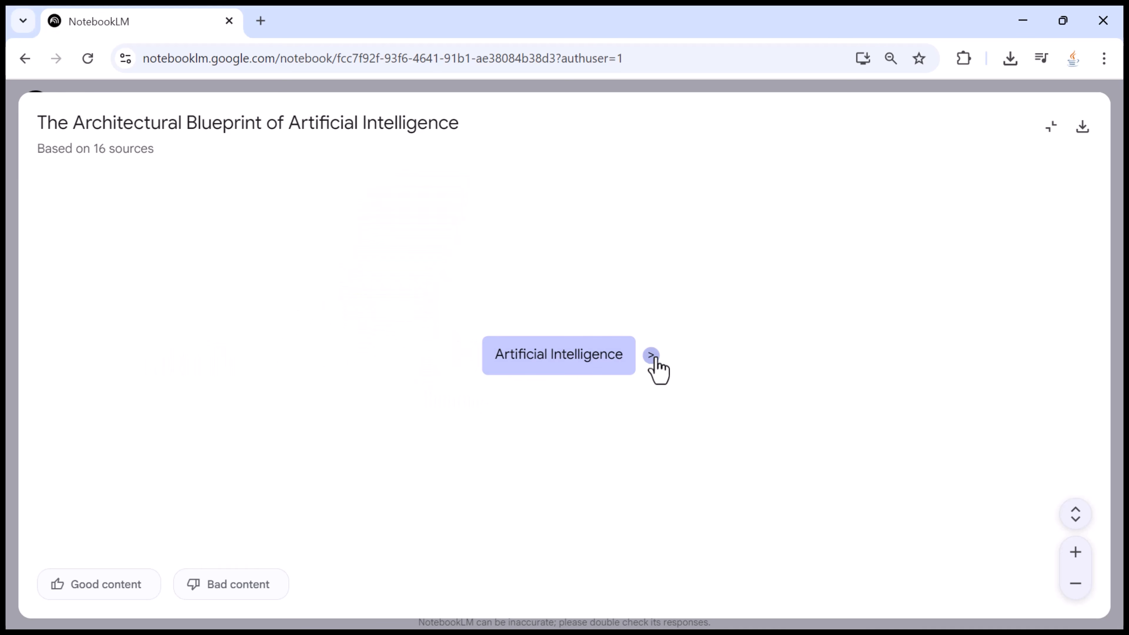
click(652, 356)
click(795, 185)
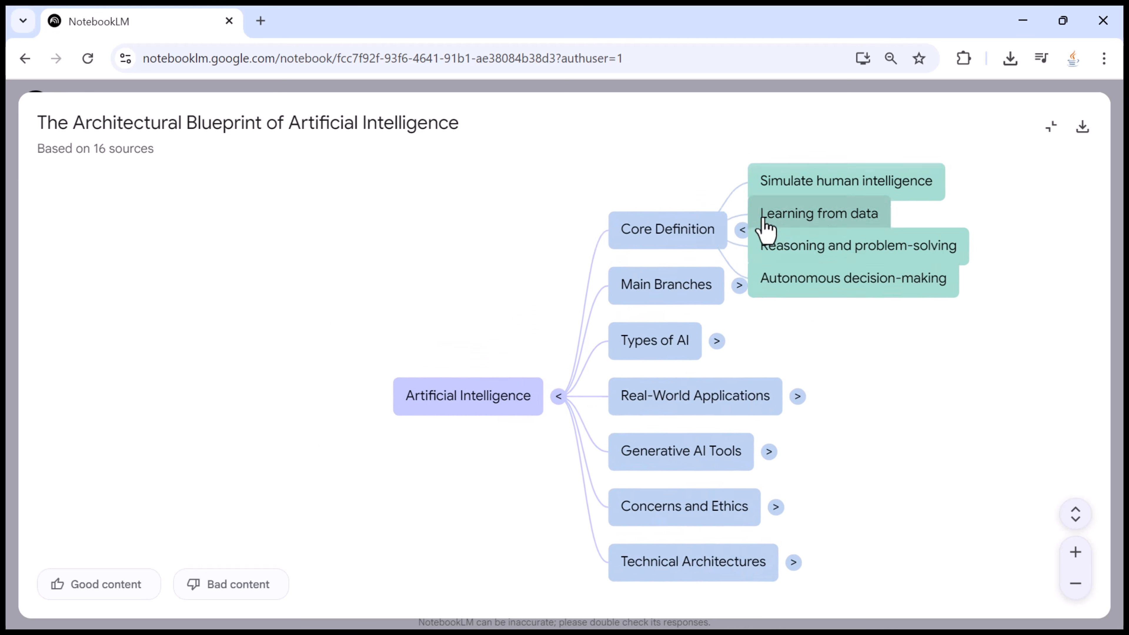
click(587, 412)
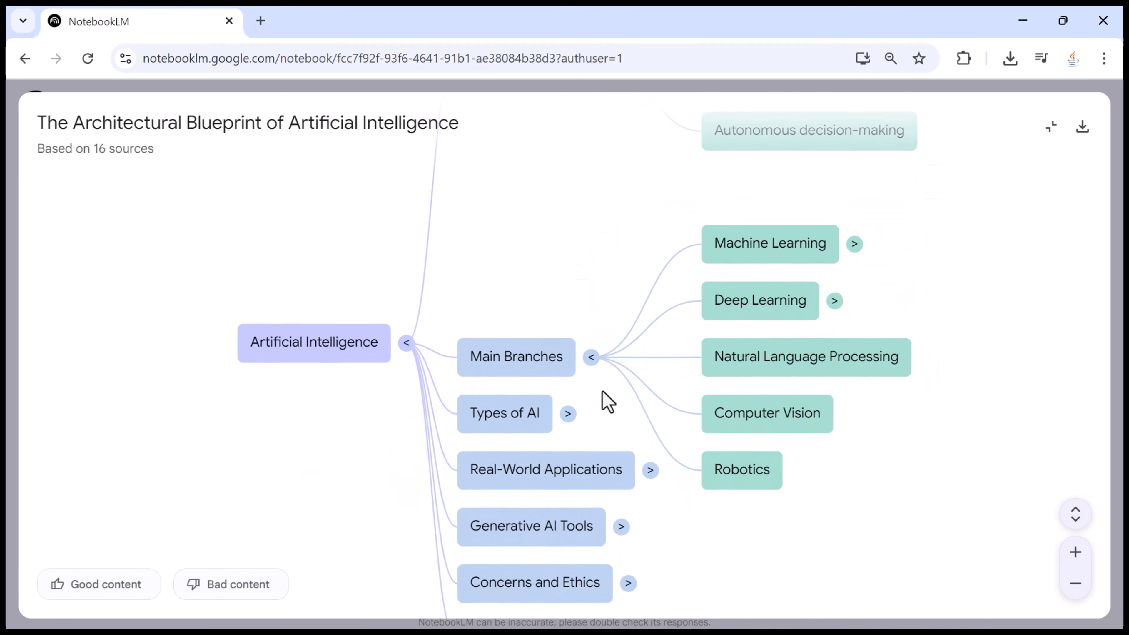
click(569, 414)
click(662, 411)
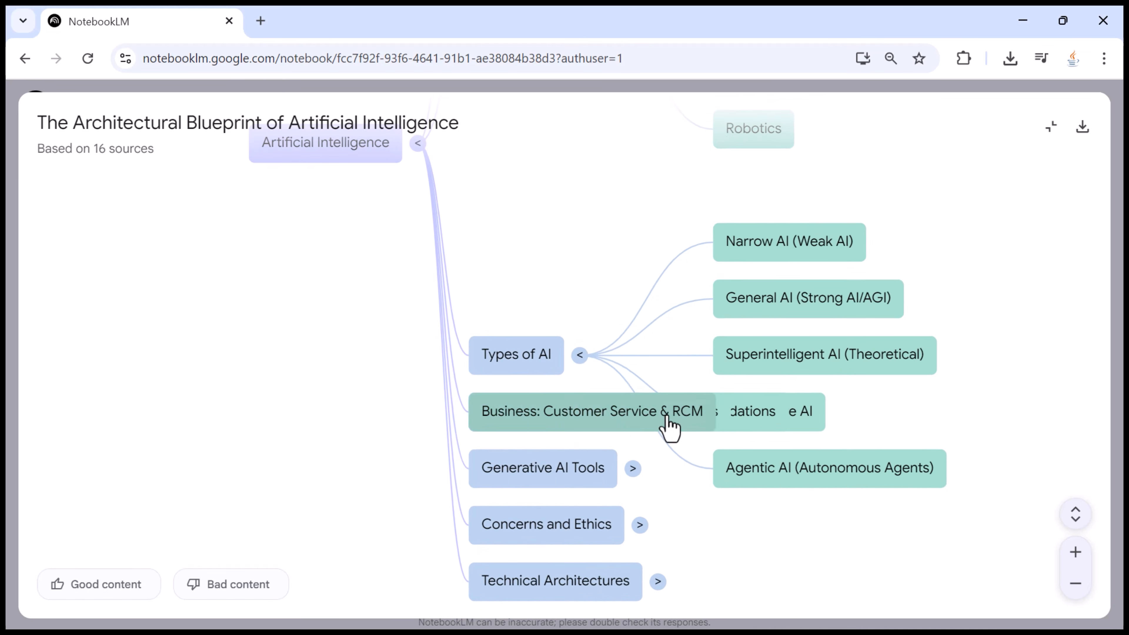
click(593, 411)
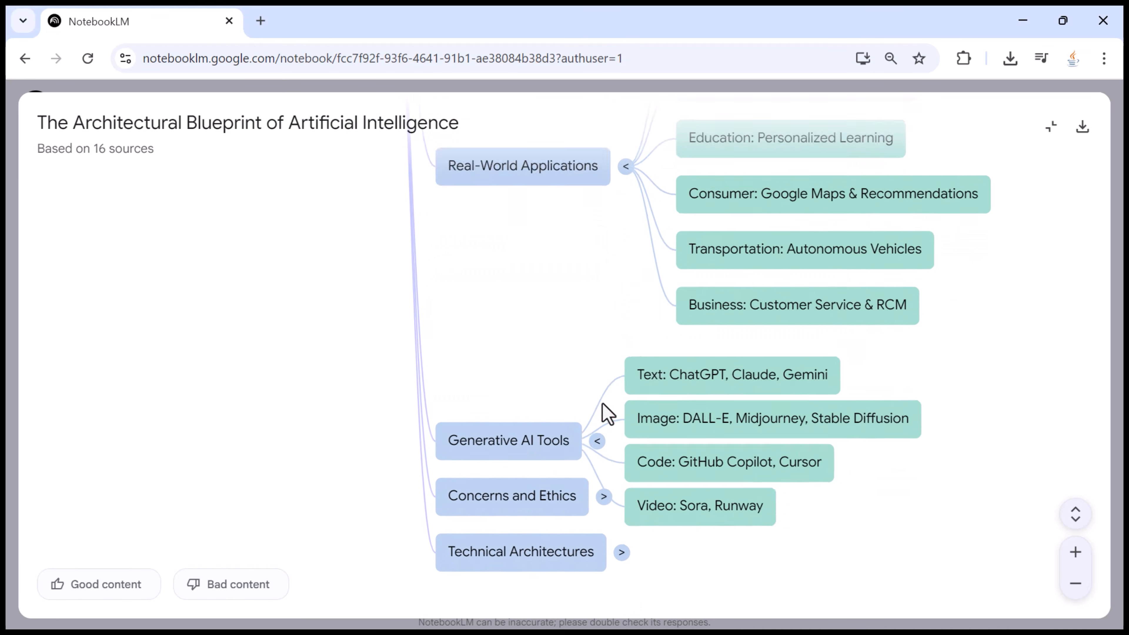
click(609, 411)
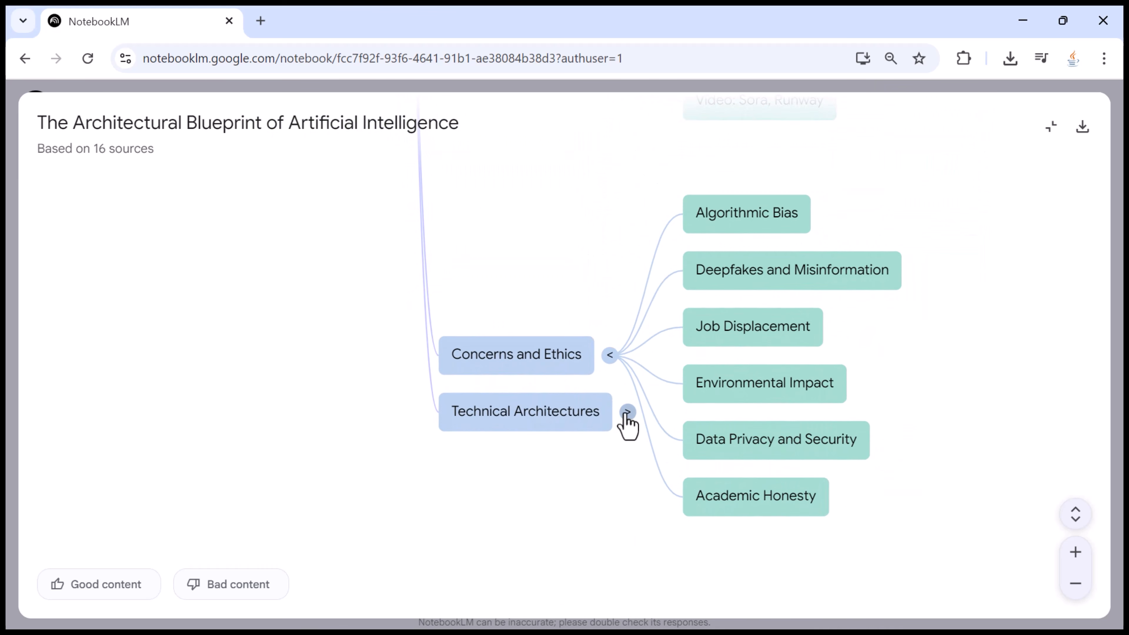
click(627, 412)
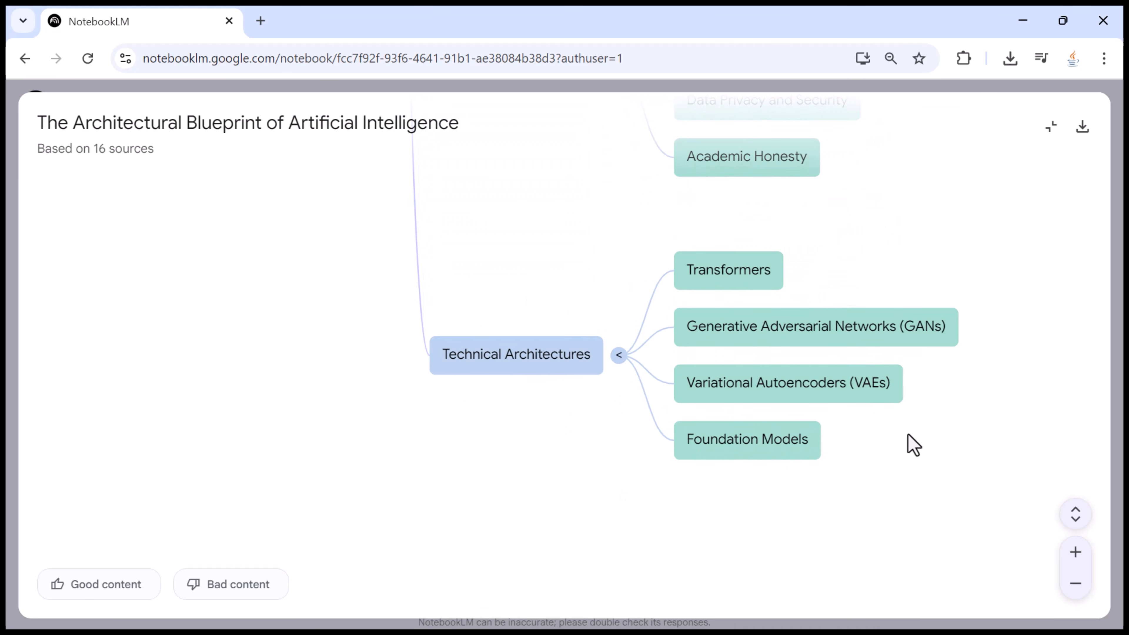
Examine the expanded mind map's subtopics at different magnifications, from Technical Architectures back up to Types of AI
click(1076, 554)
click(1081, 591)
click(1074, 554)
click(1080, 586)
drag(931, 412, 775, 605)
drag(665, 276, 742, 526)
scroll(446, 401, up, 12)
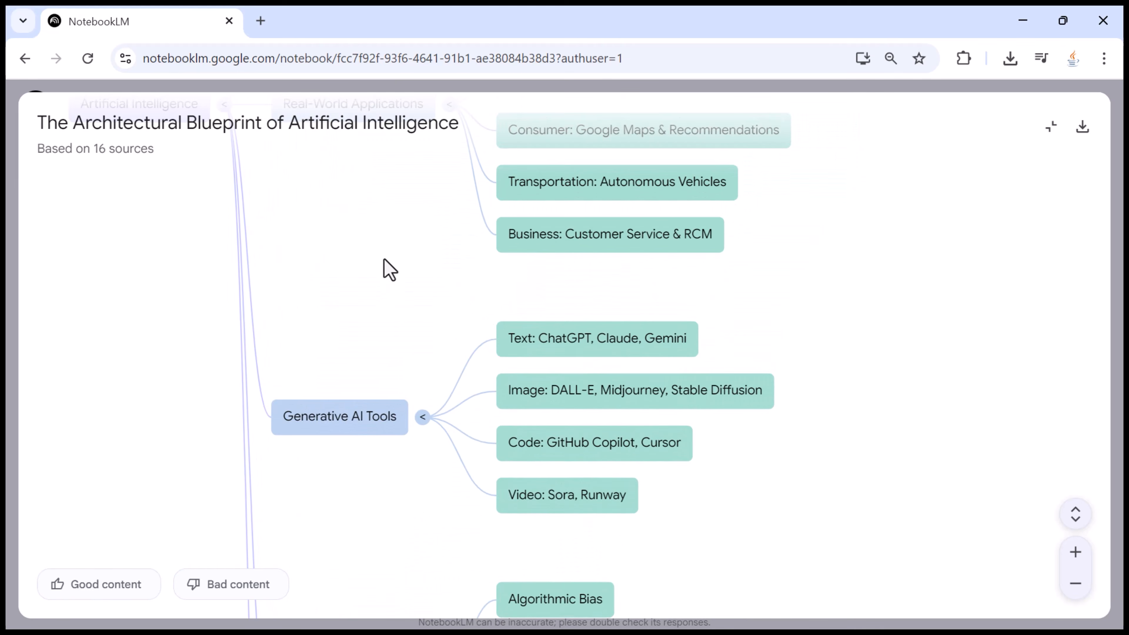
scroll(446, 386, up, 2)
drag(433, 234, 399, 438)
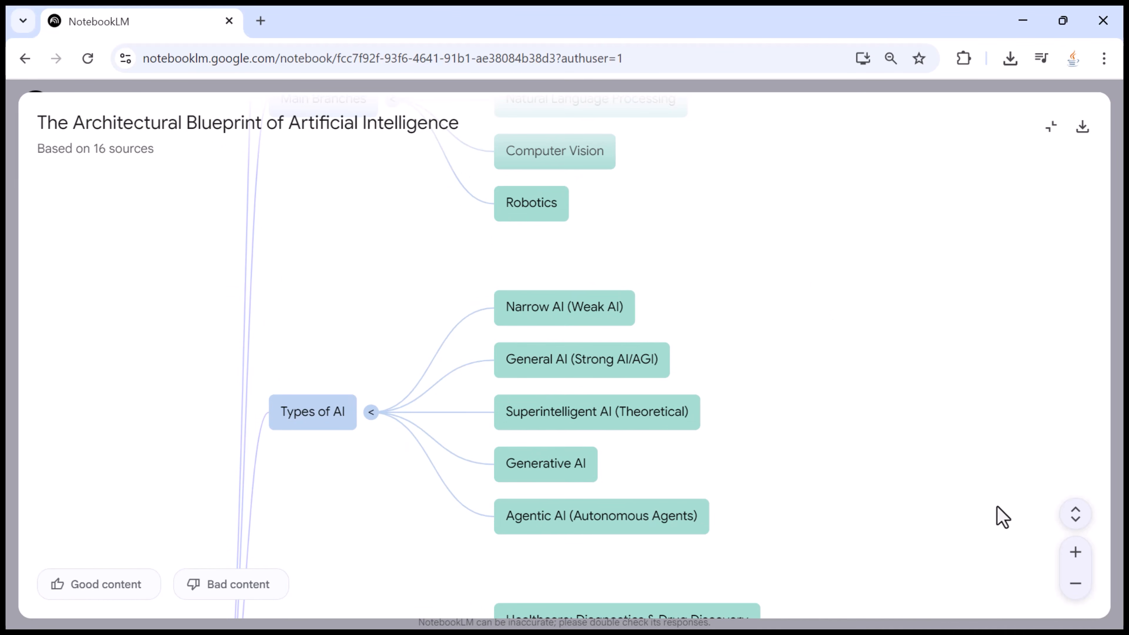
Collapse and expand all mind map nodes at once several times, leaving every branch expanded
click(1076, 519)
click(1078, 525)
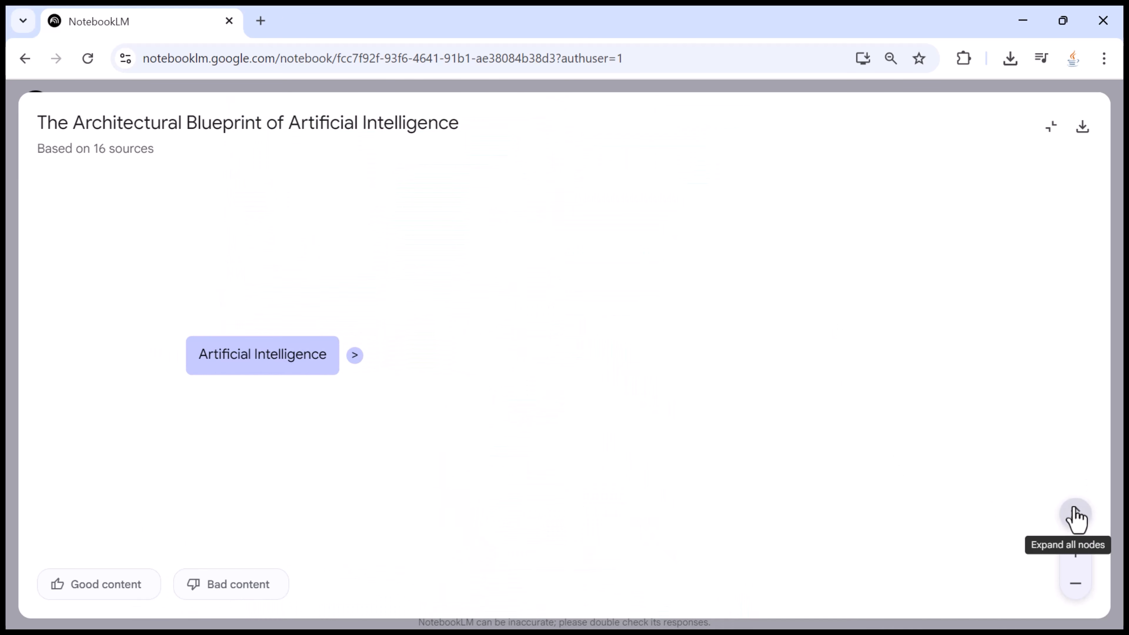
click(1076, 517)
click(1078, 521)
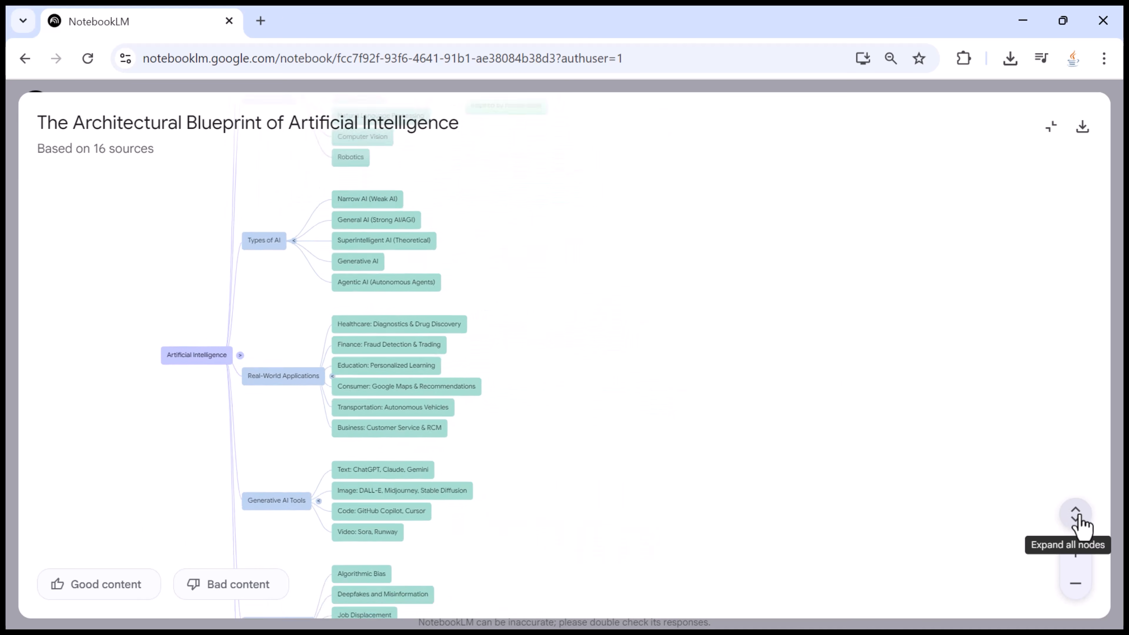
click(1079, 517)
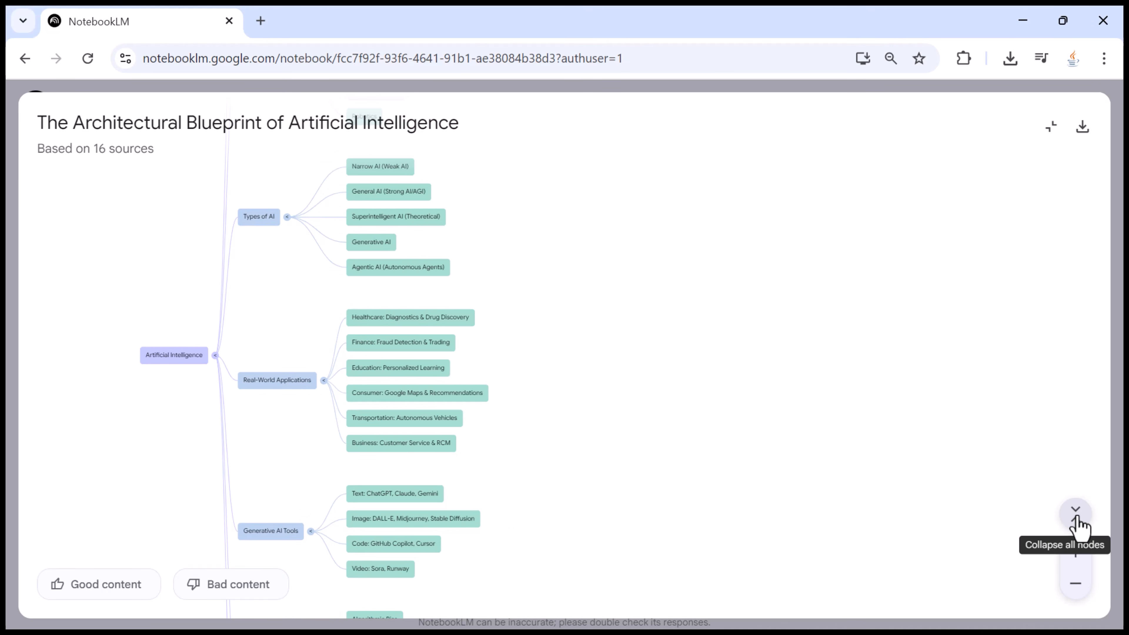
click(1077, 521)
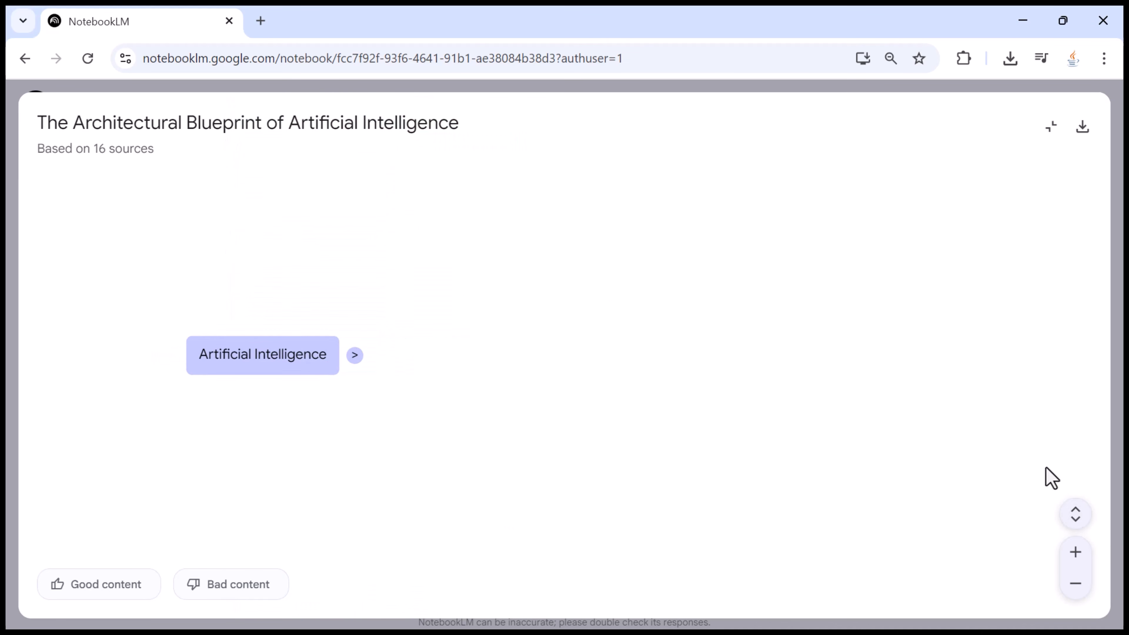
click(1080, 520)
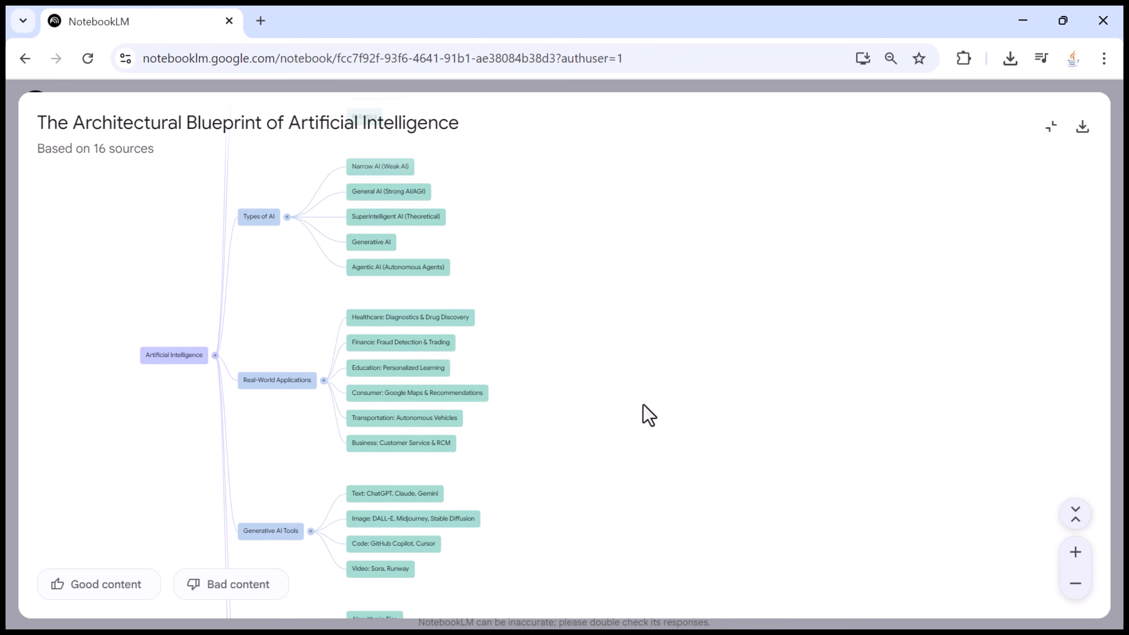
Generate a chat explanation of the mind map's Real-World Applications topic
scroll(628, 418, up, 5)
drag(625, 415, 983, 461)
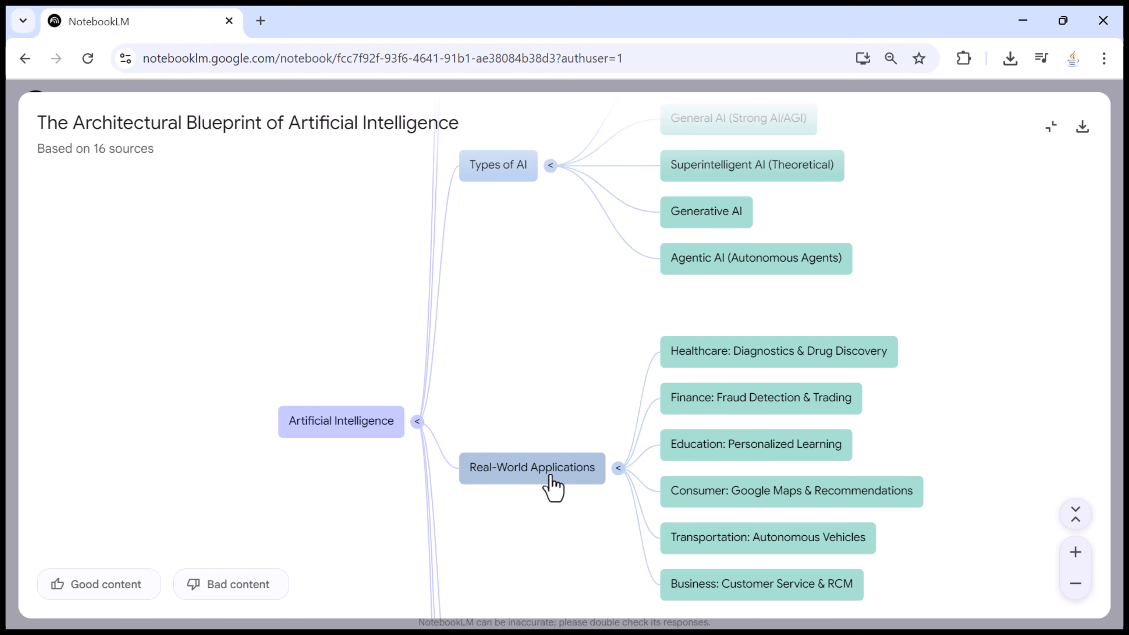
click(551, 474)
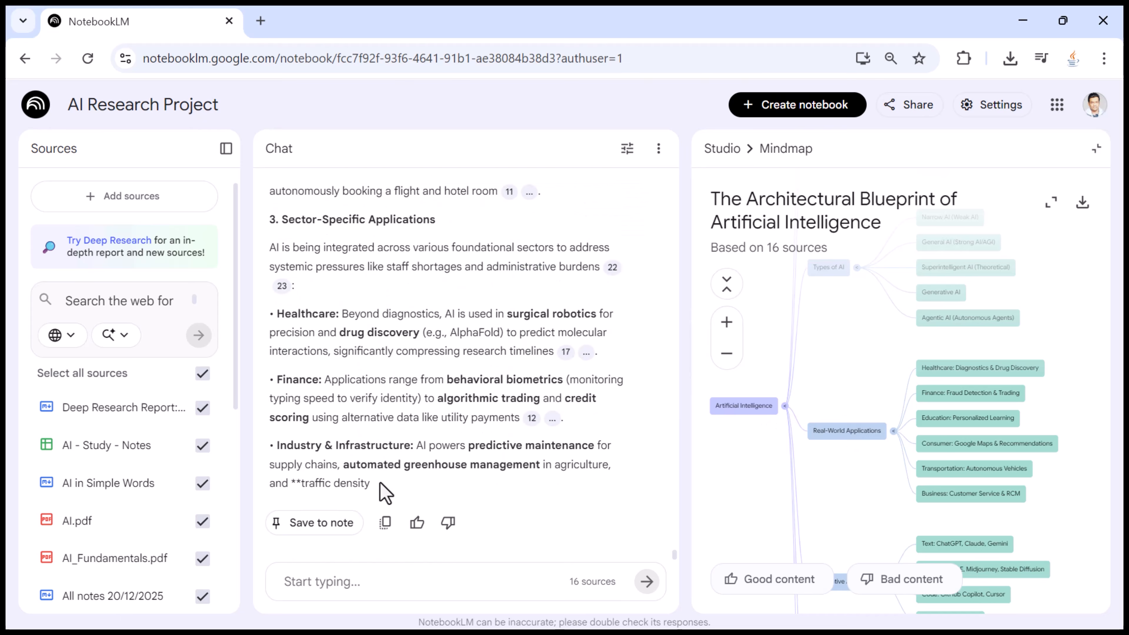
click(353, 586)
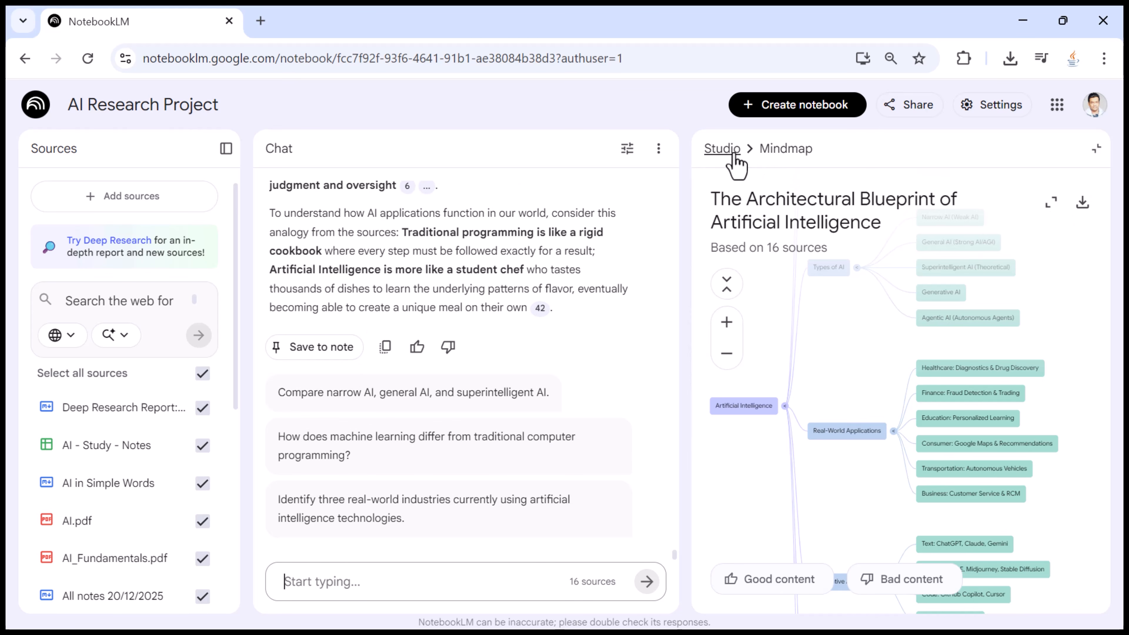
Enlarge the fully expanded mind map, download it as an image, and return to the Studio
click(1049, 206)
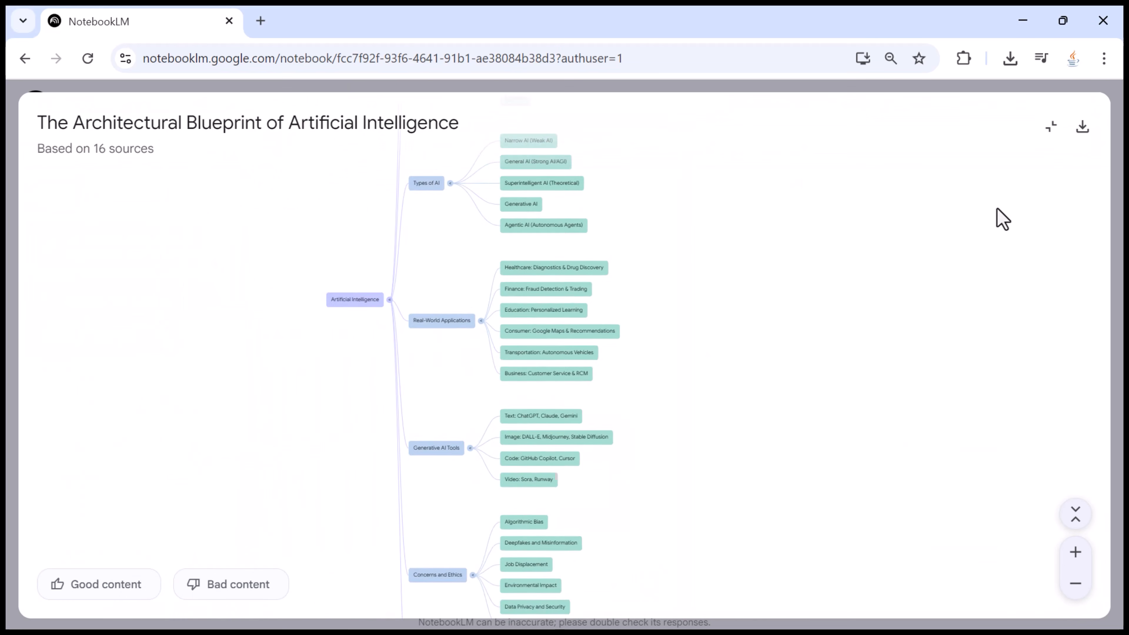
click(1082, 128)
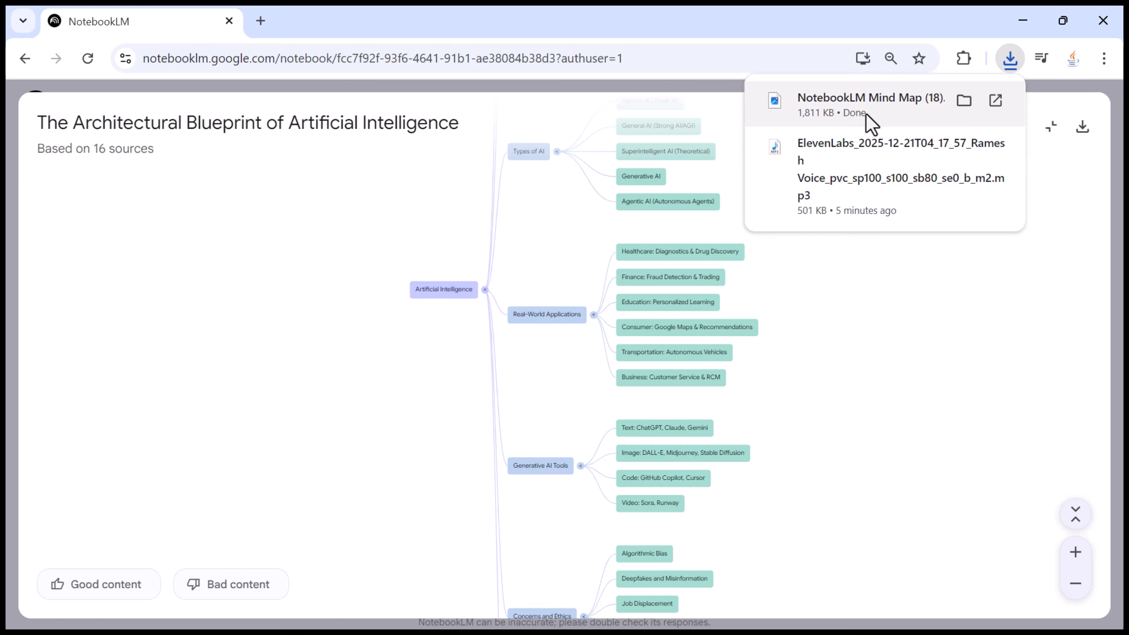
click(1049, 123)
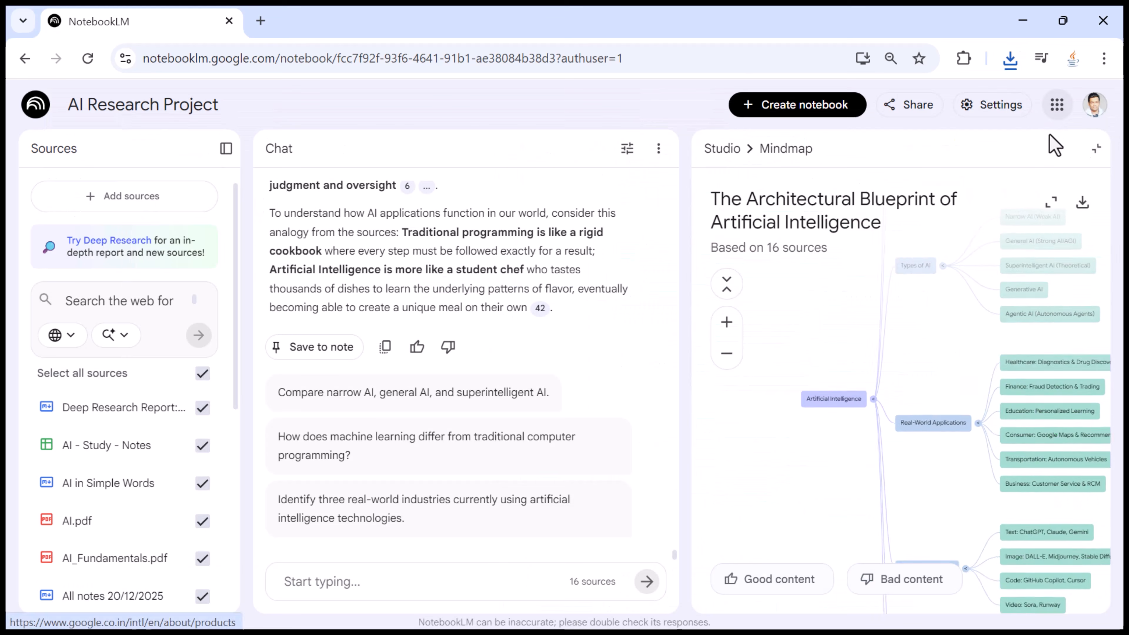
click(1095, 151)
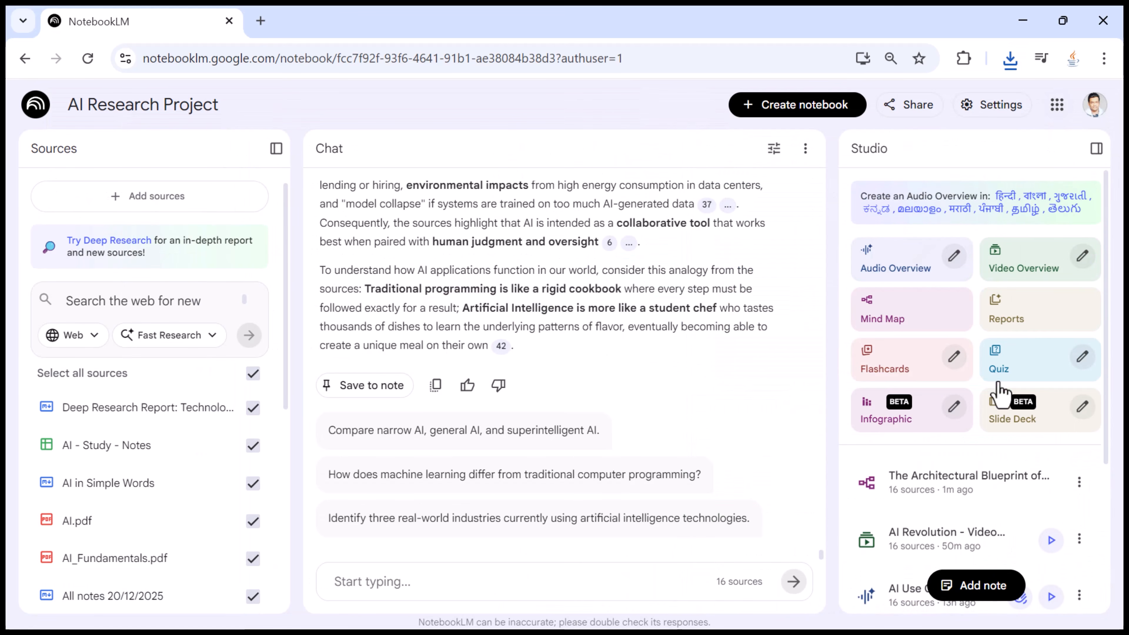
Bring up the deletion confirmation for the mind map and cancel it
click(1079, 481)
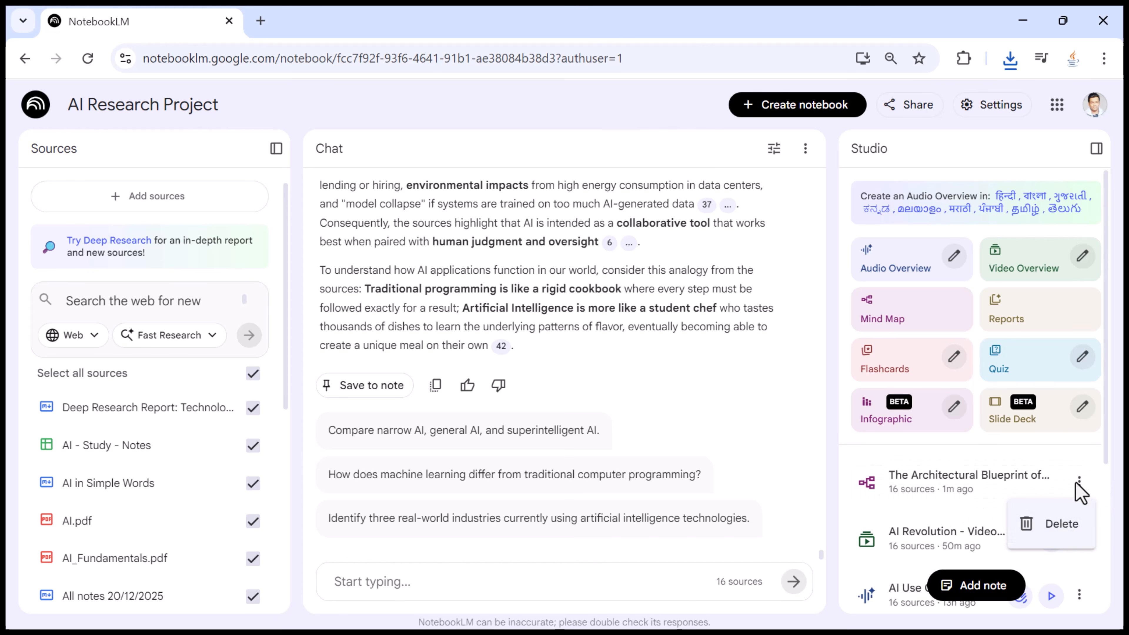
click(1061, 524)
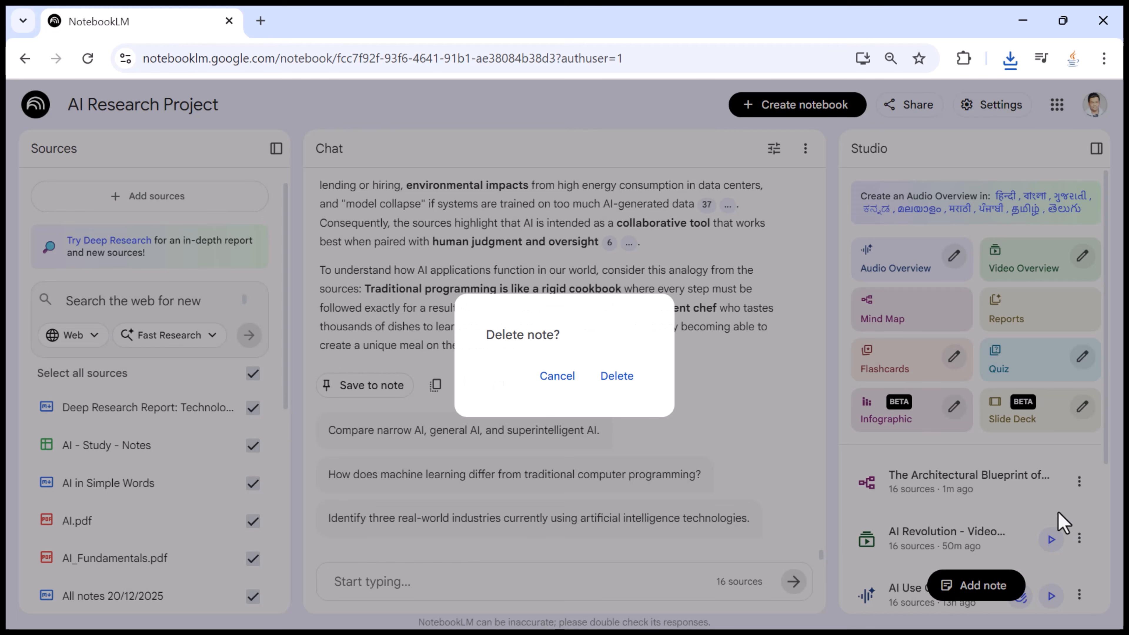
click(558, 378)
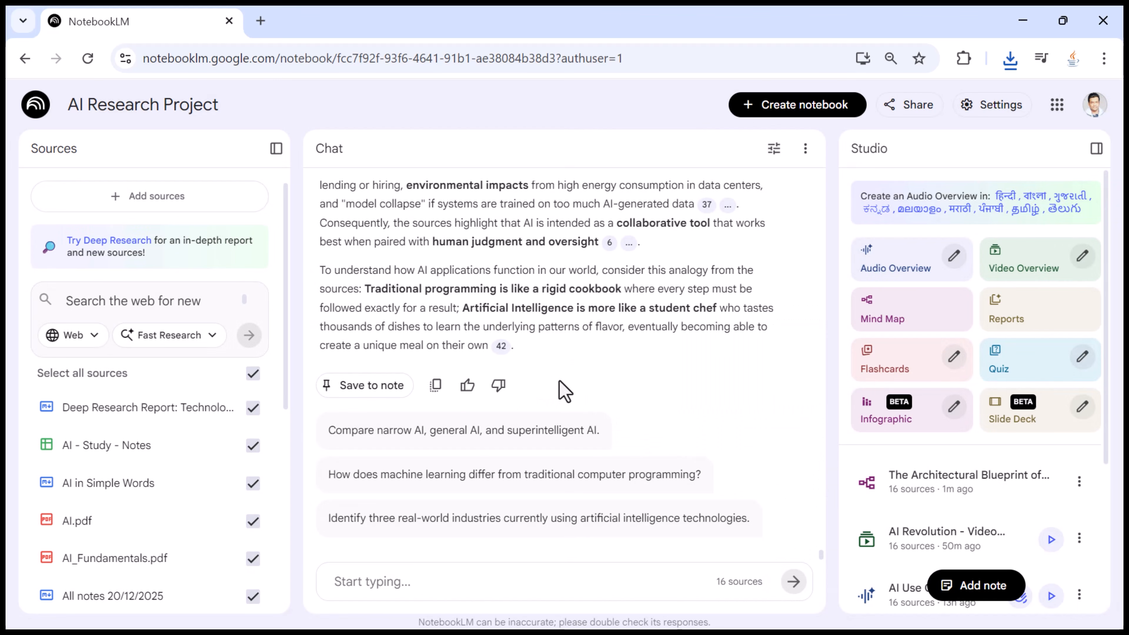
Reopen the mind map to view its main branches centred, and return to the Studio
click(1000, 496)
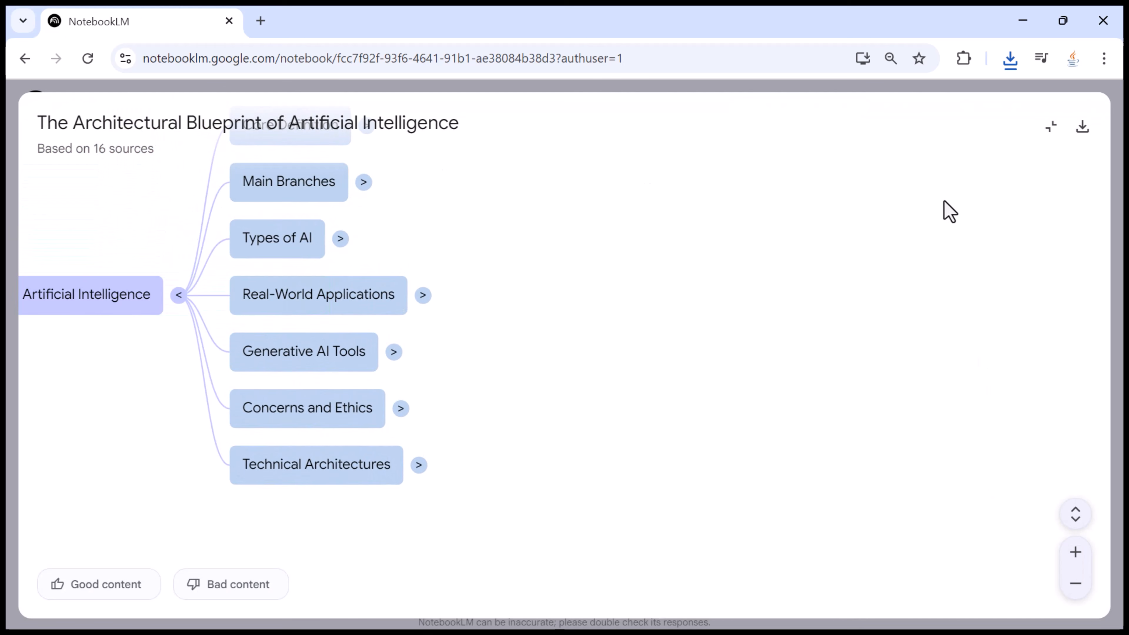
drag(501, 269, 743, 341)
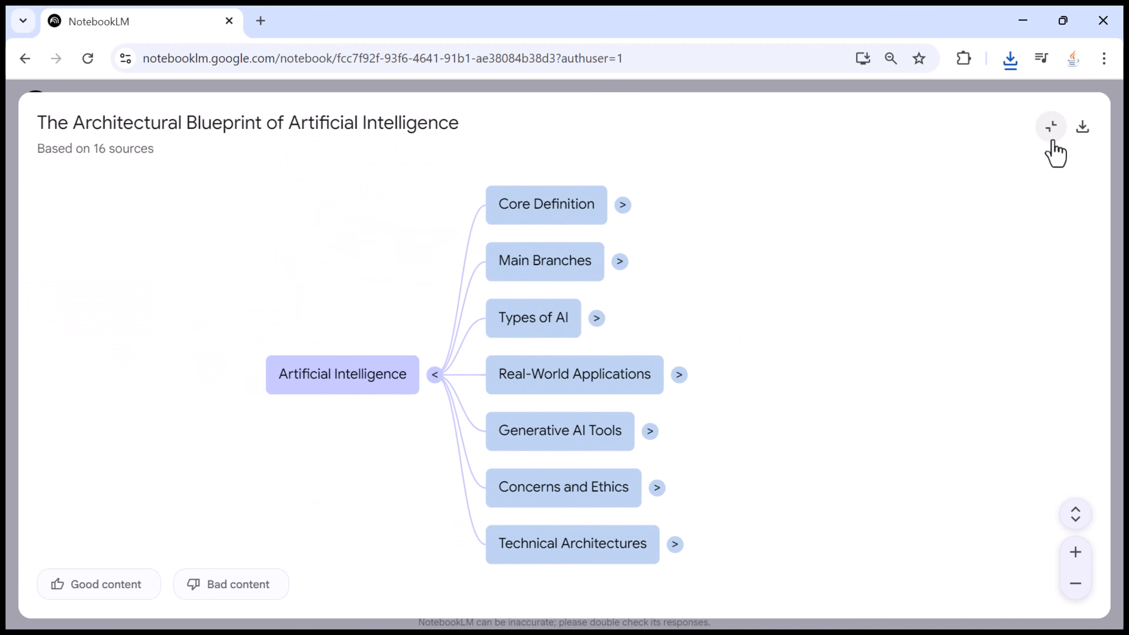
click(1050, 128)
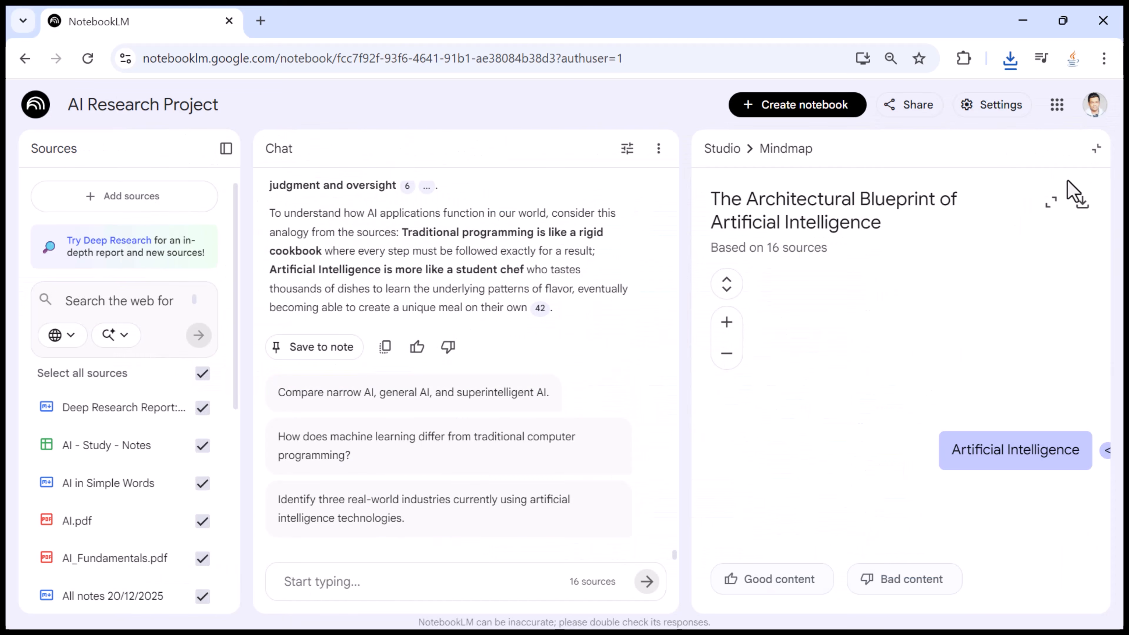
click(1095, 149)
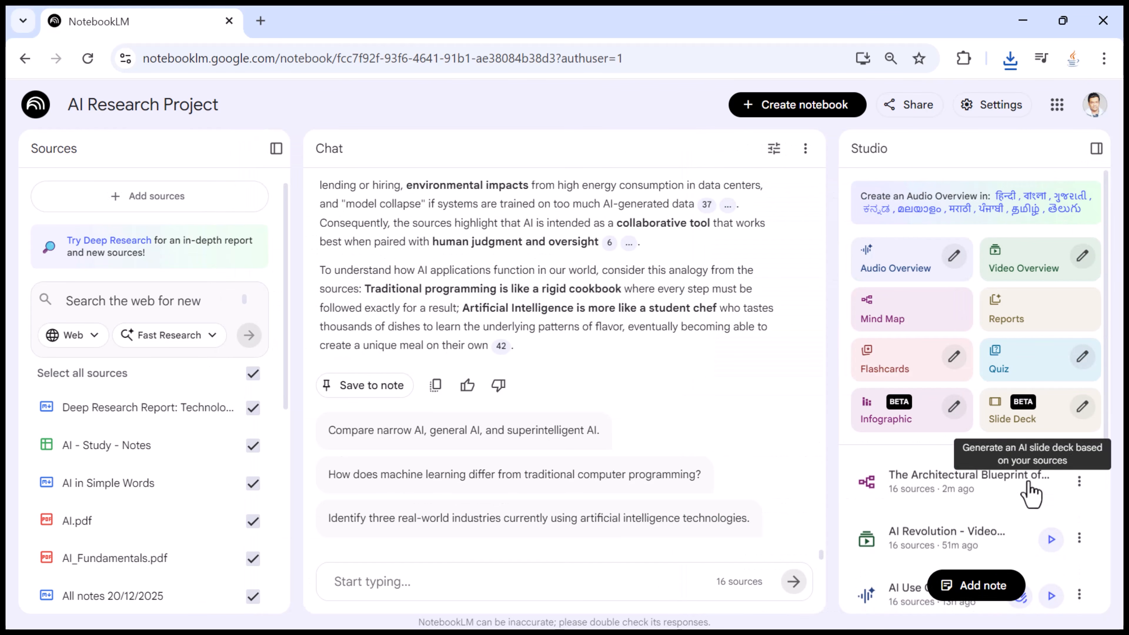
Check the mind map's available options and the browser's recent downloads, and return to the Studio
click(1079, 481)
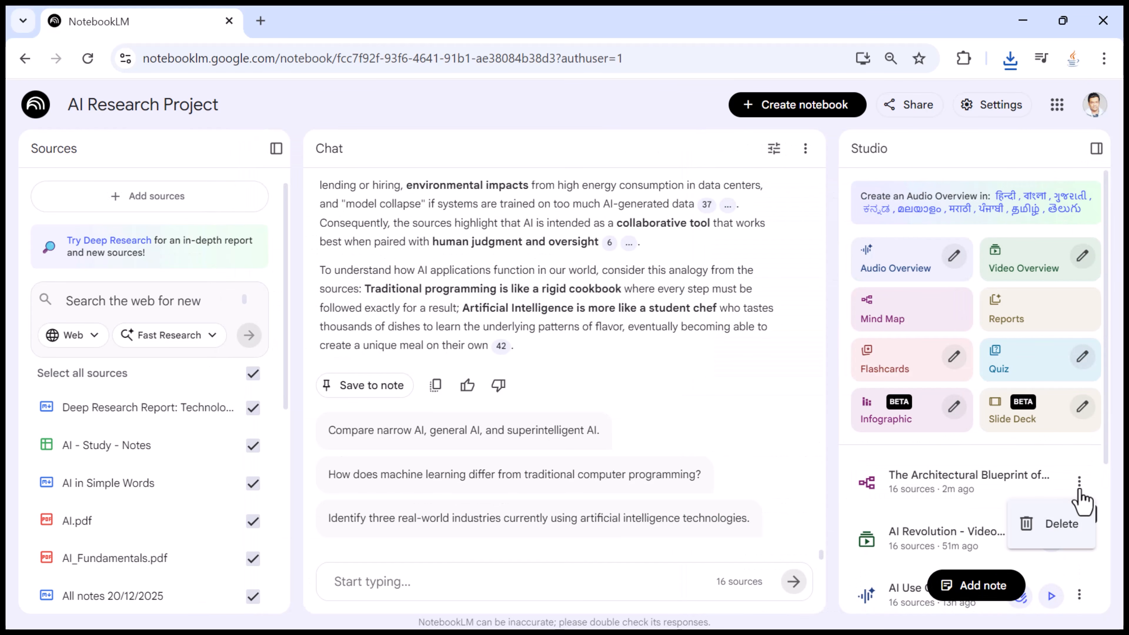
click(980, 495)
click(972, 494)
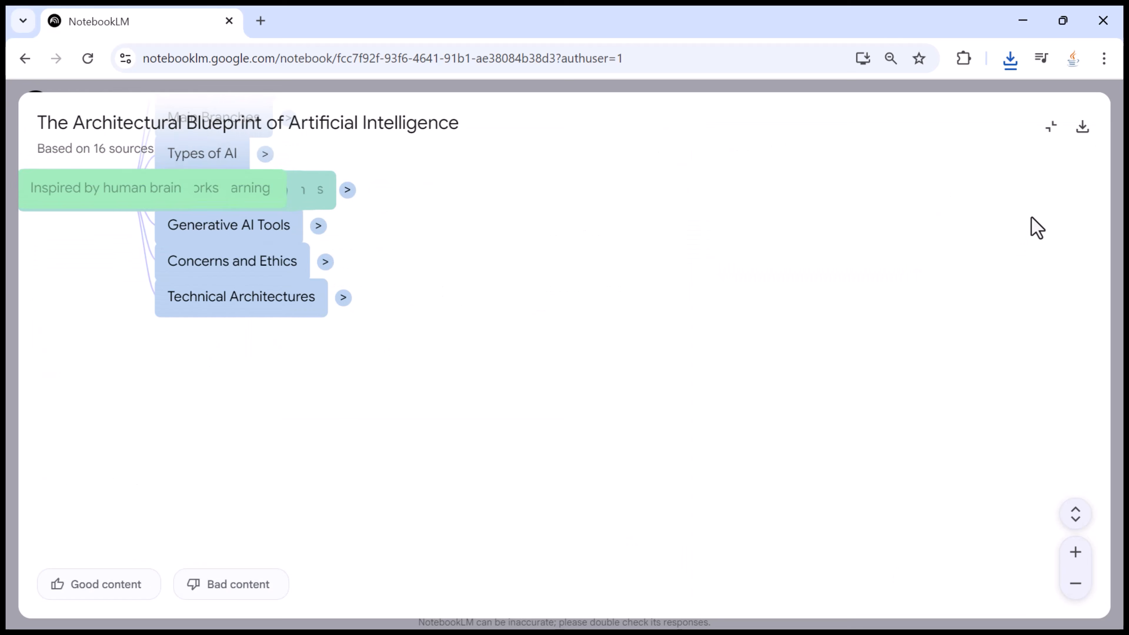
click(1007, 71)
click(1009, 57)
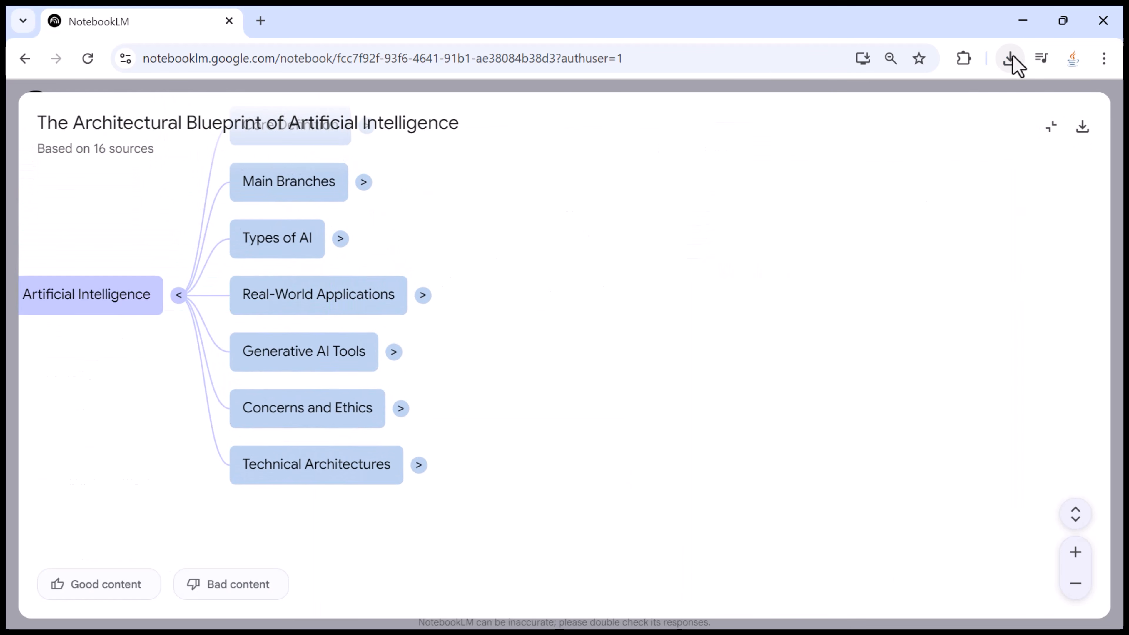
click(1051, 130)
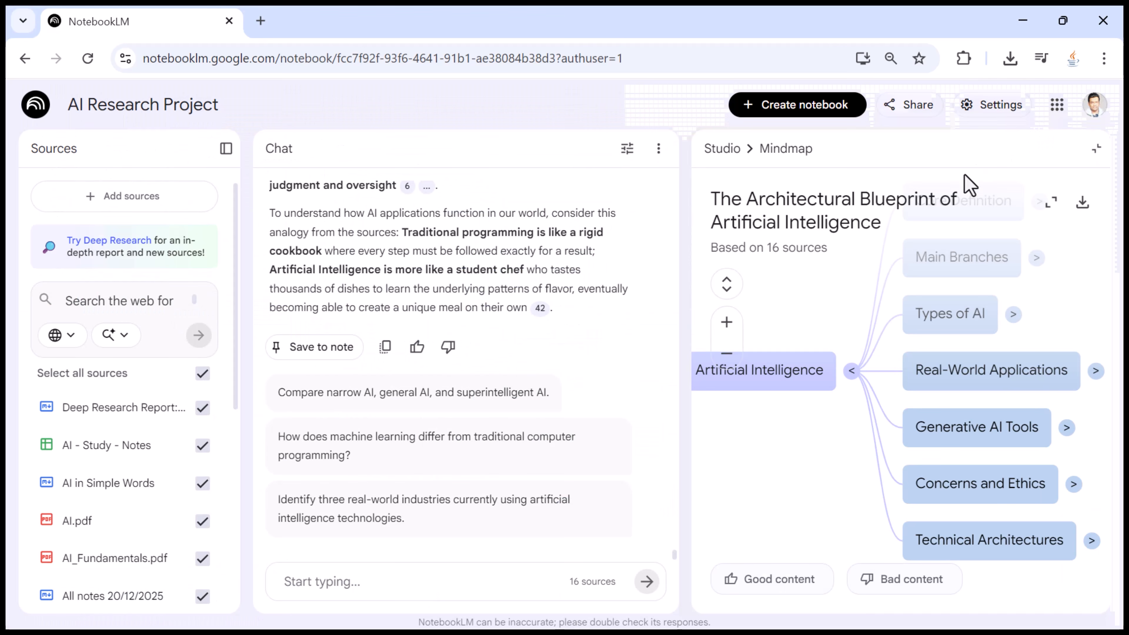
click(720, 149)
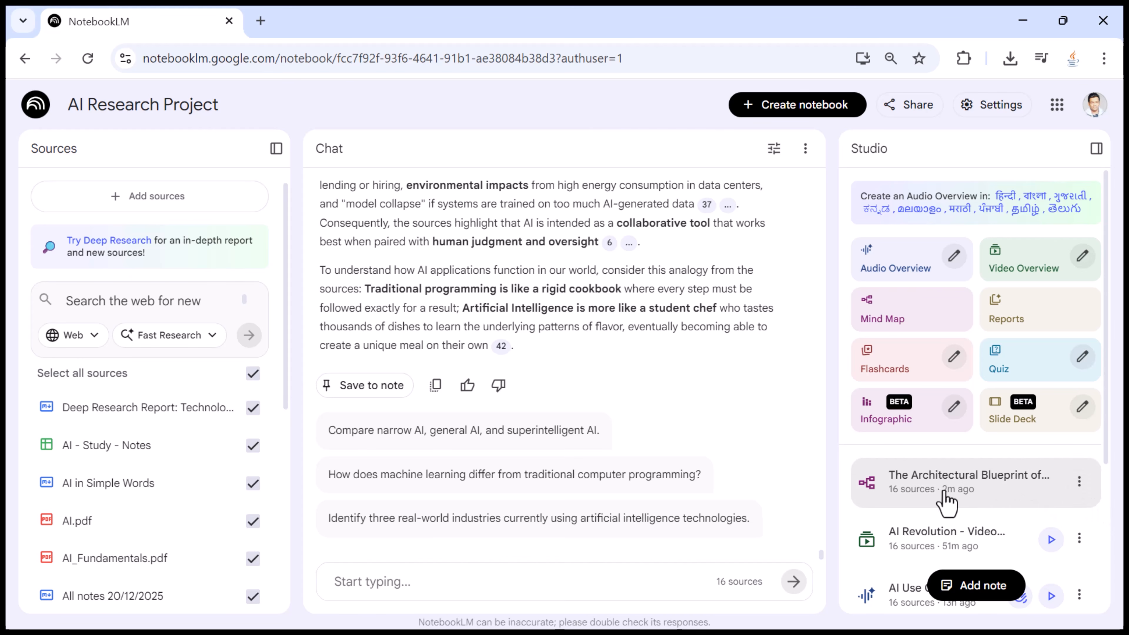
Reopen the Architectural Blueprint mind map, bring its main branches into full view, and rate it as good content
click(986, 498)
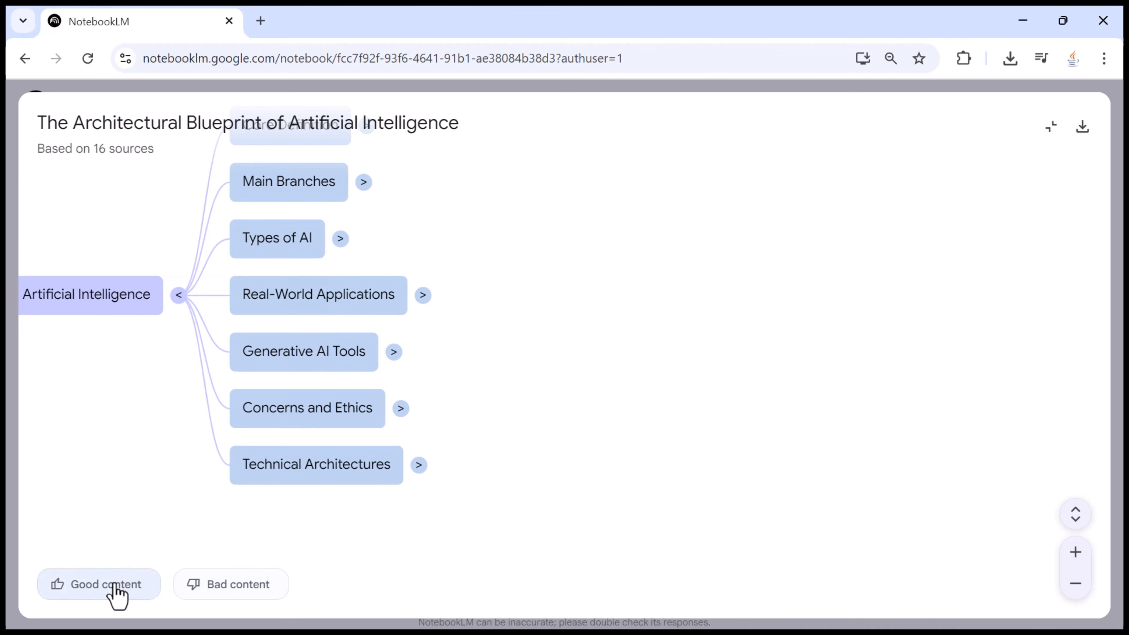
drag(139, 471, 372, 458)
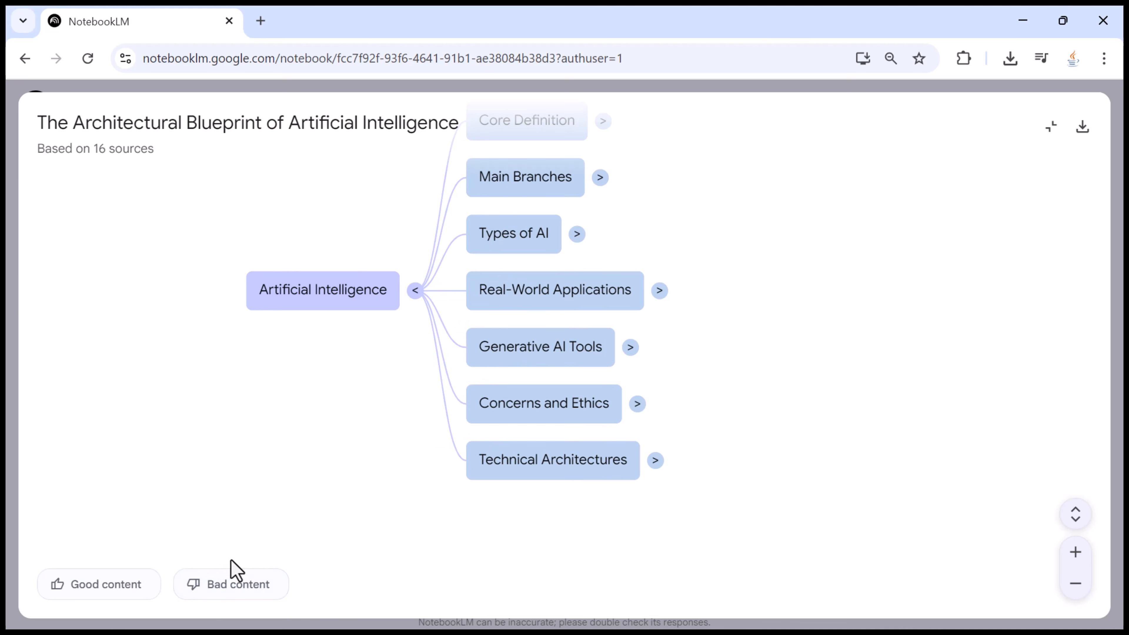
click(71, 594)
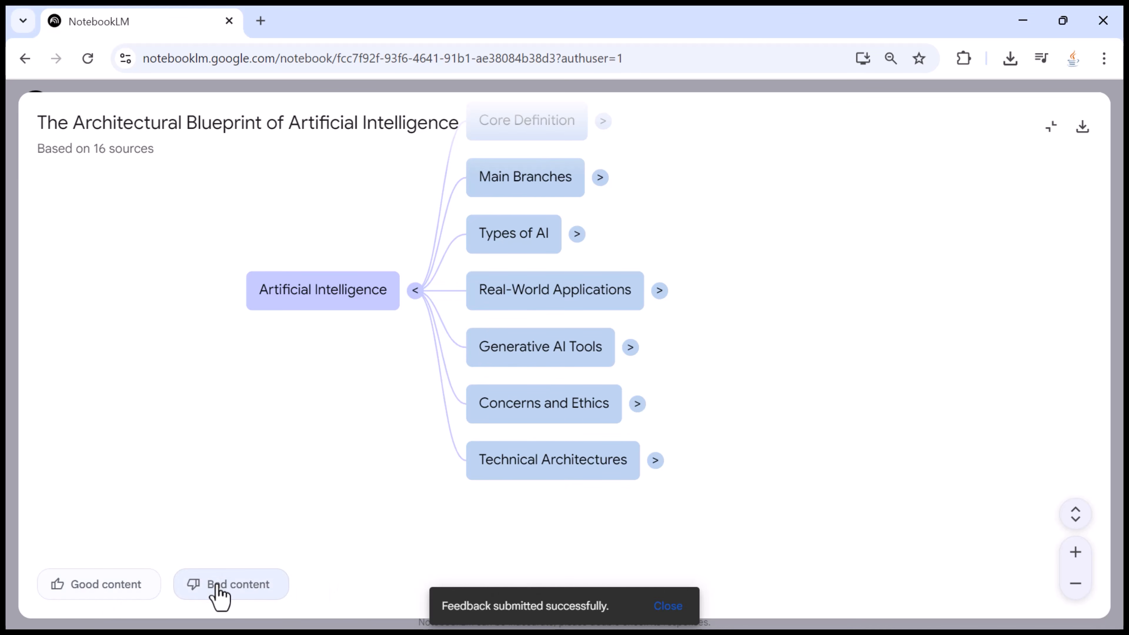
Bring up the additional feedback form for bad content, cancel it, and return to the Studio
click(230, 599)
click(519, 366)
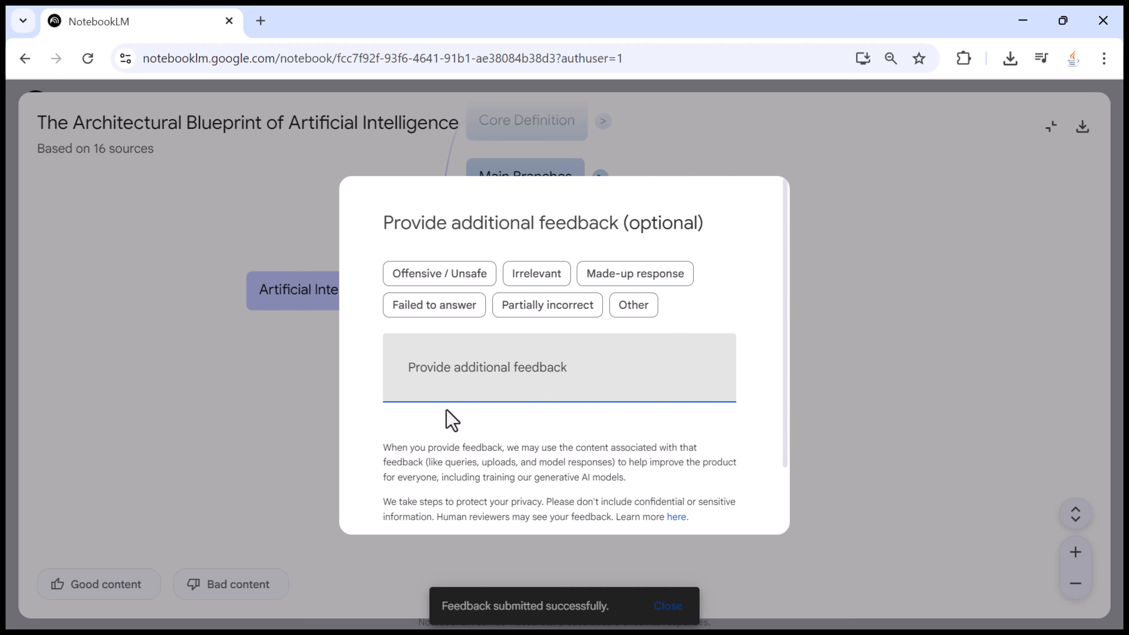
scroll(446, 409, down, 2)
scroll(660, 462, up, 2)
scroll(660, 462, down, 2)
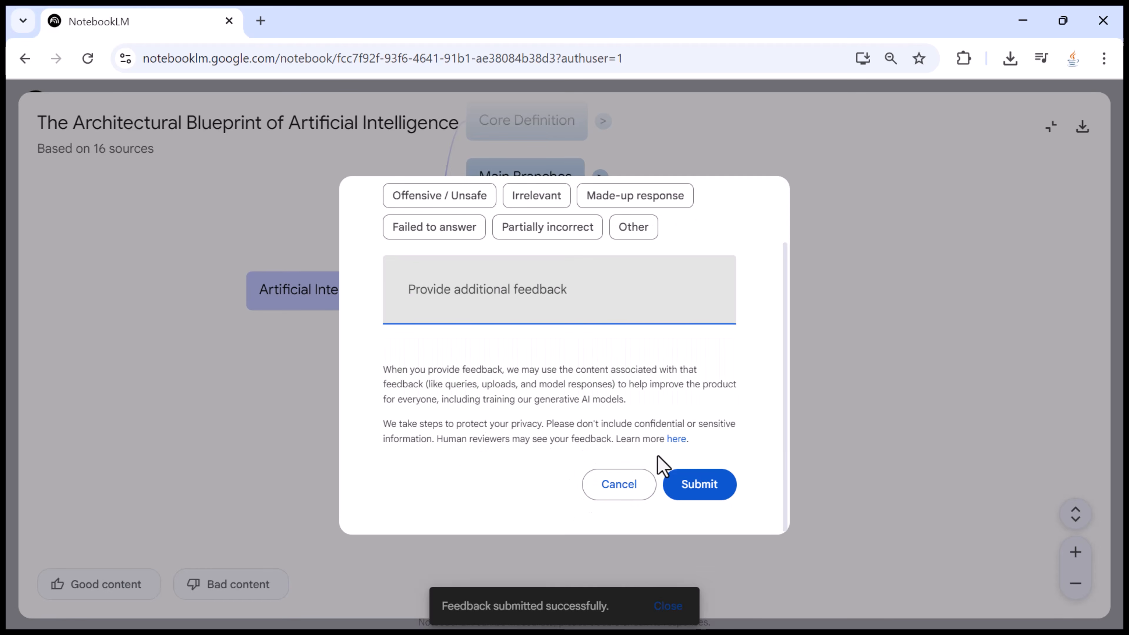
click(631, 489)
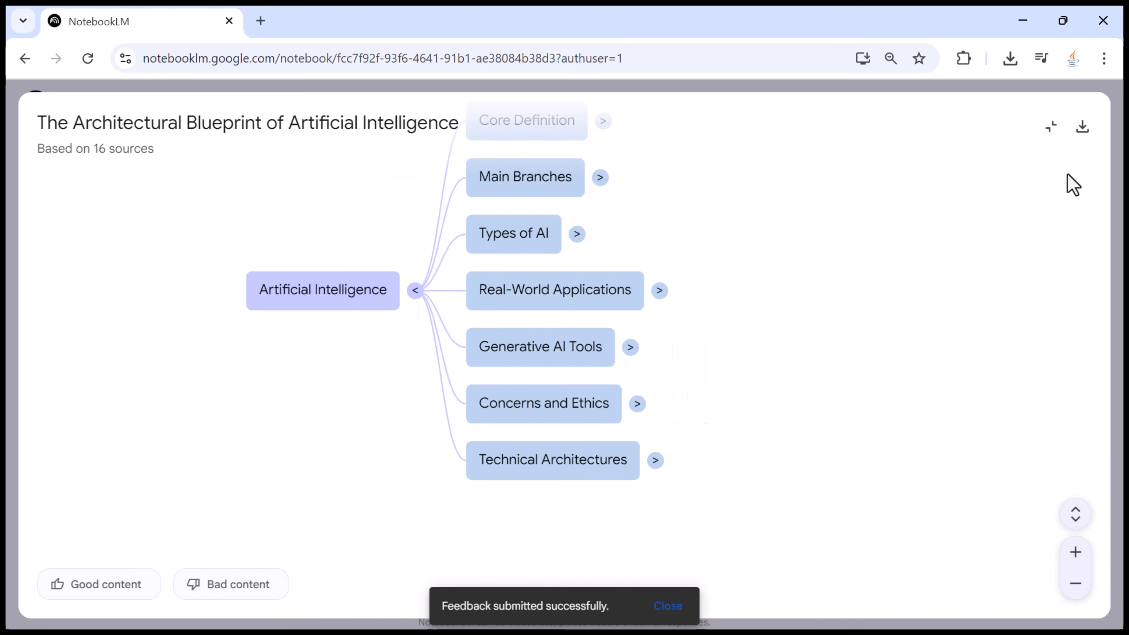
click(1050, 129)
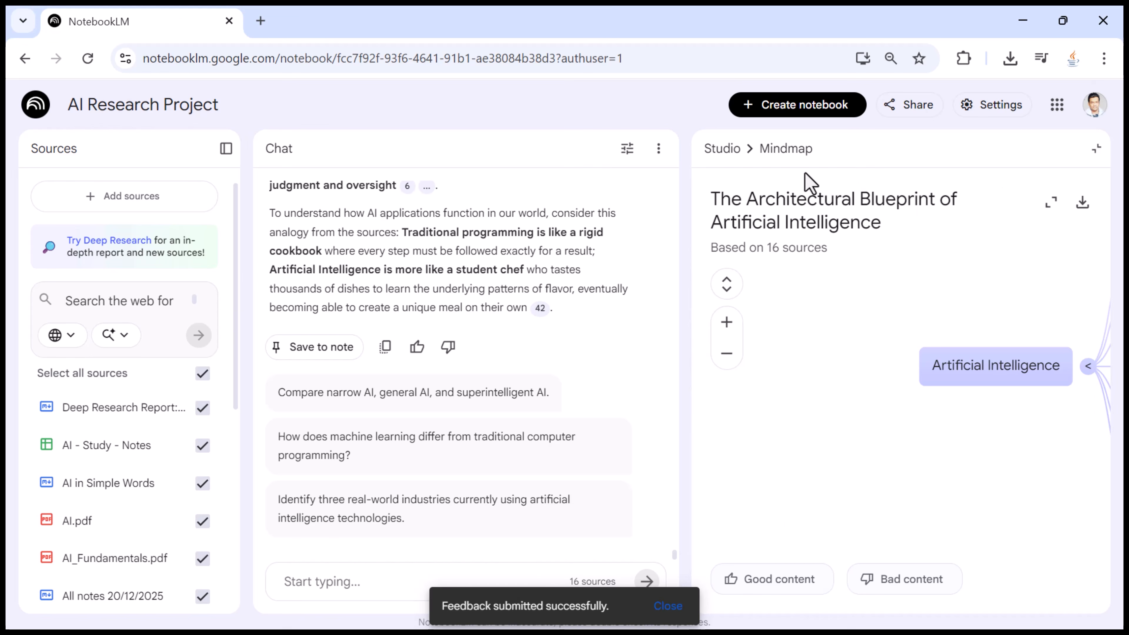
click(718, 151)
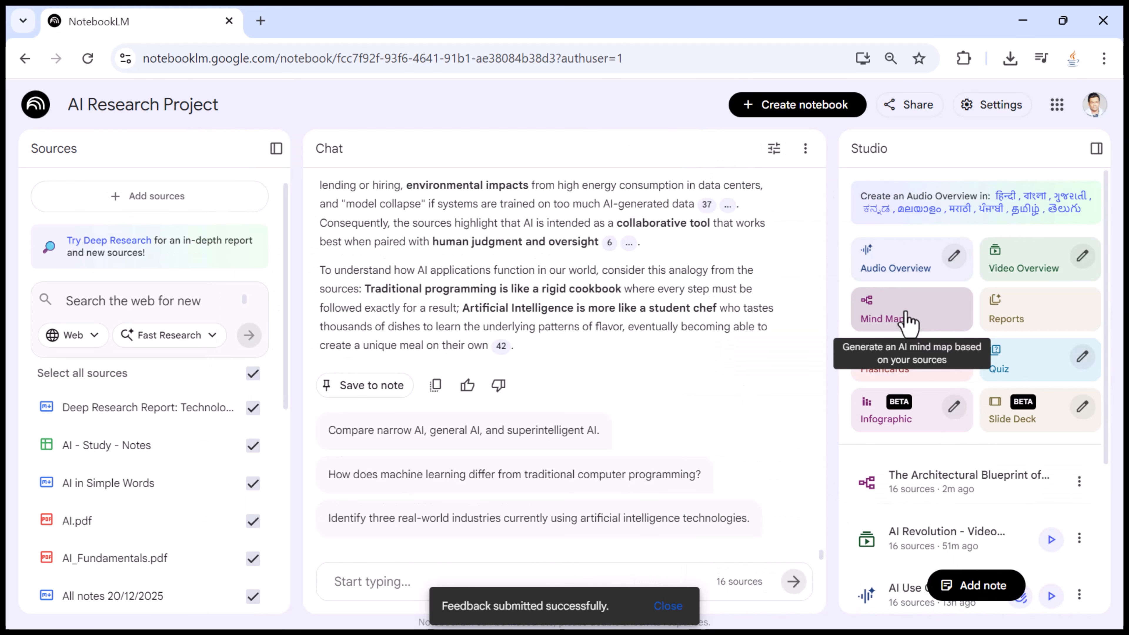
Reopen the mind map, expand individual branches and all nodes, collapse everything, and return to the Studio
click(973, 486)
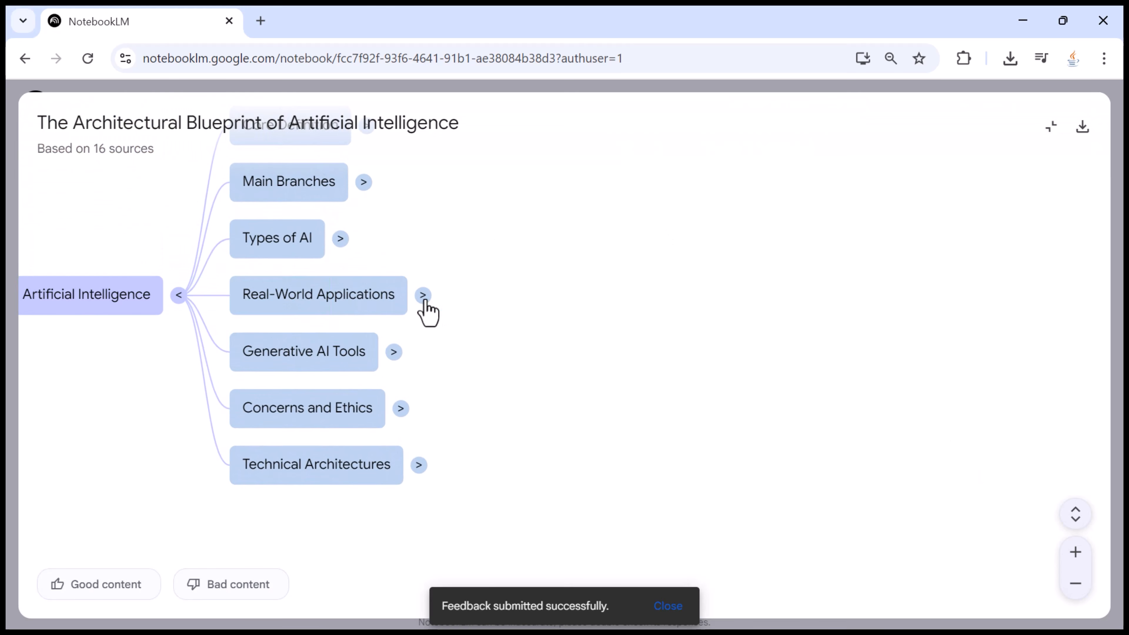
click(423, 295)
click(536, 299)
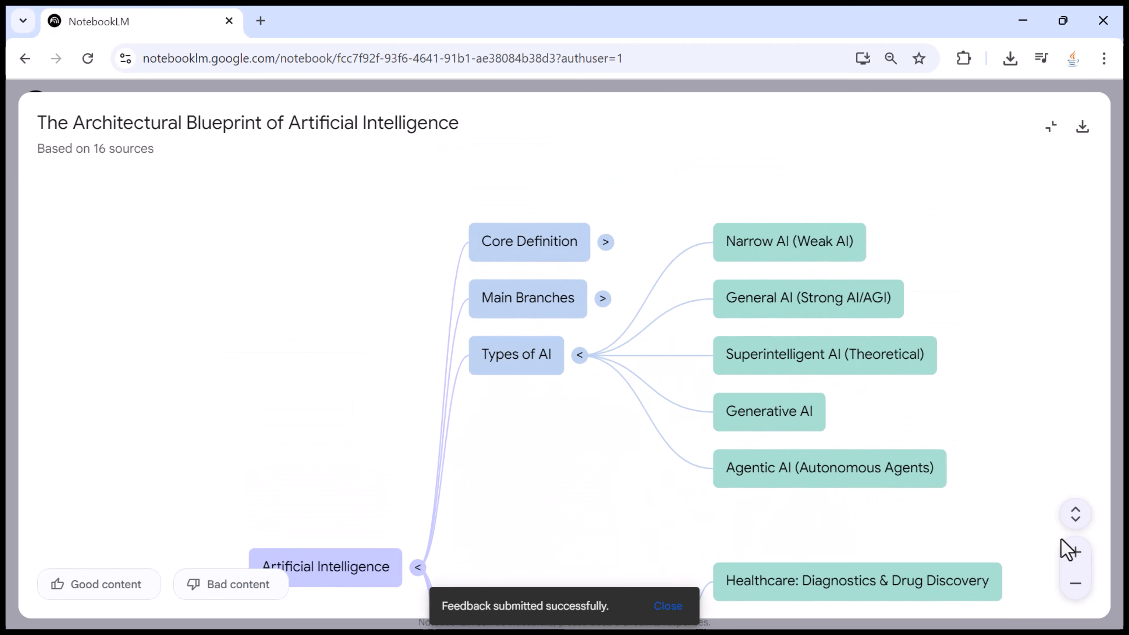
click(1076, 552)
click(1077, 524)
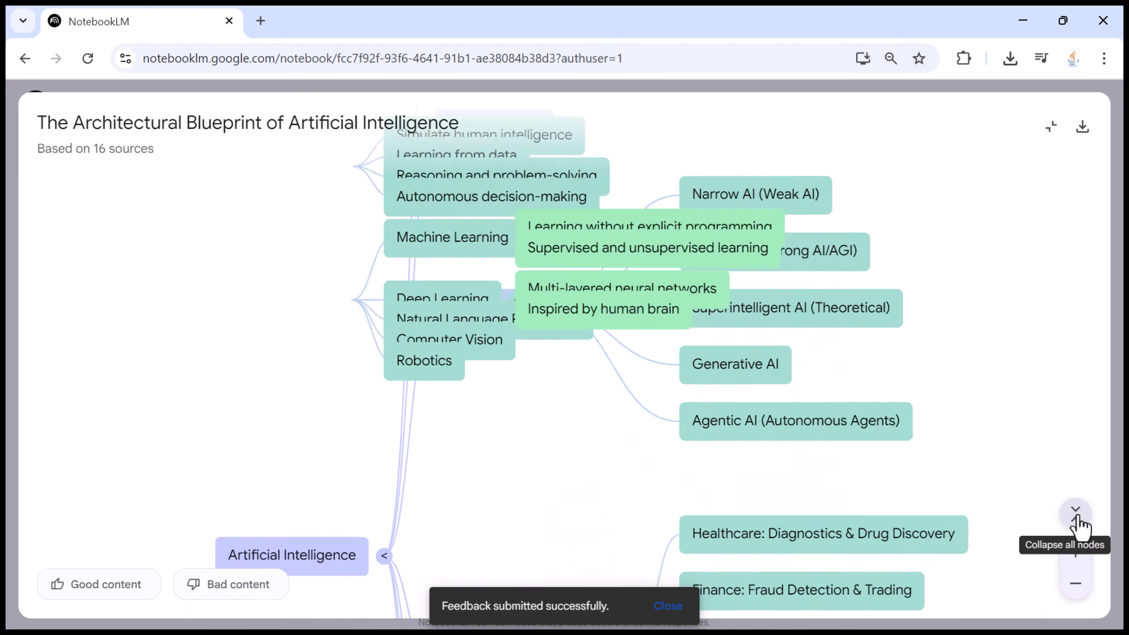
click(1075, 521)
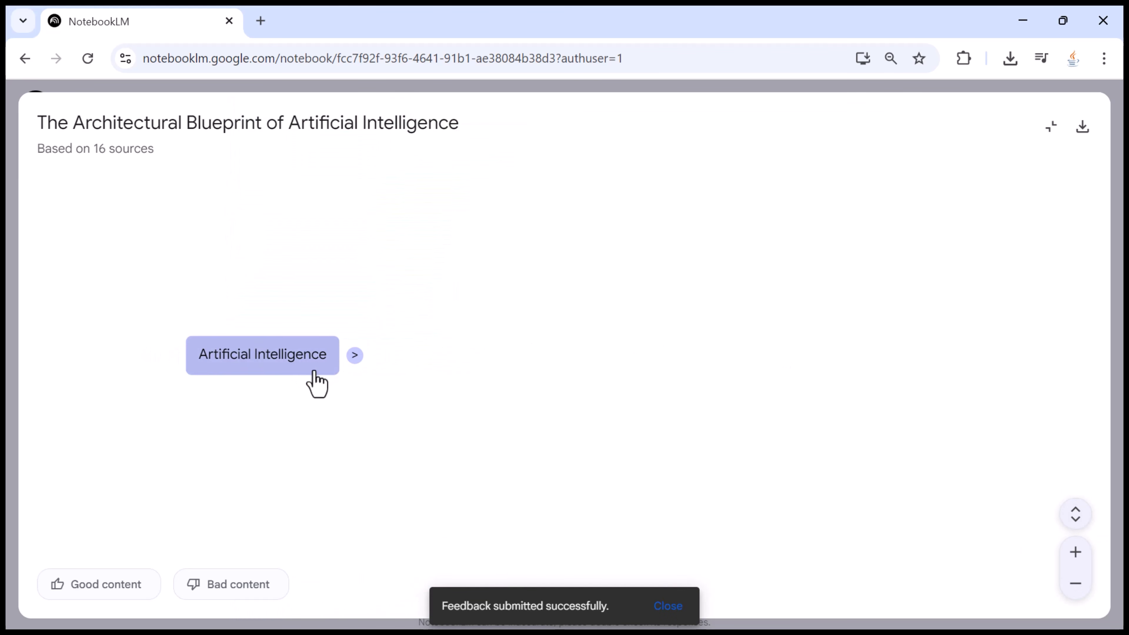
click(1052, 129)
click(721, 149)
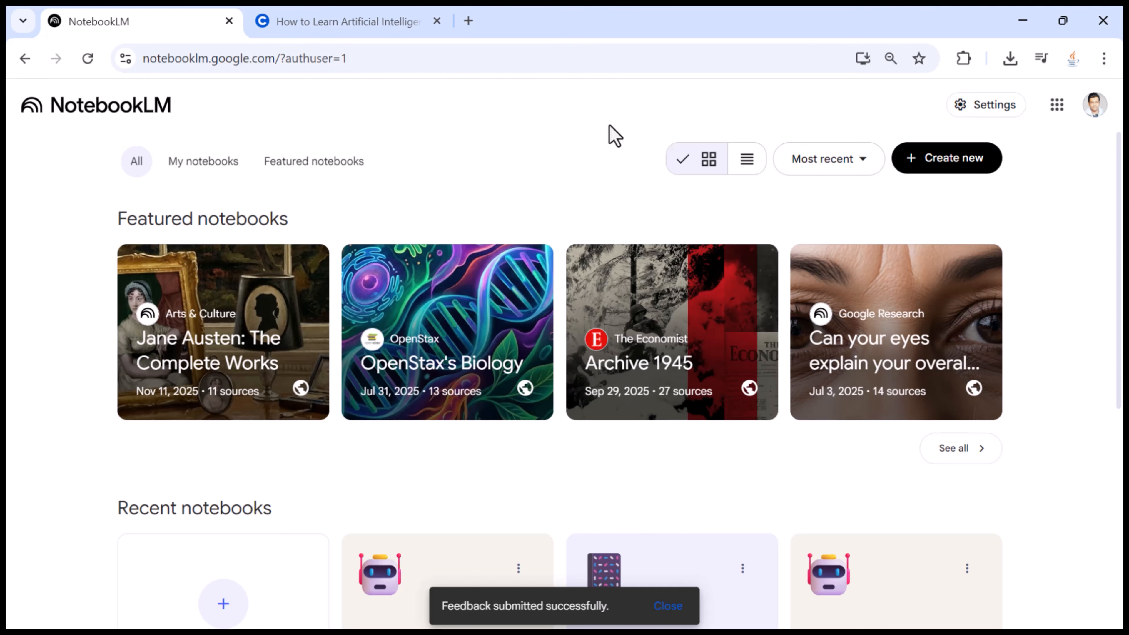
Create a new notebook from the recent notebooks, dismiss the source prompt, and name the notebook Learn AI
scroll(596, 267, down, 4)
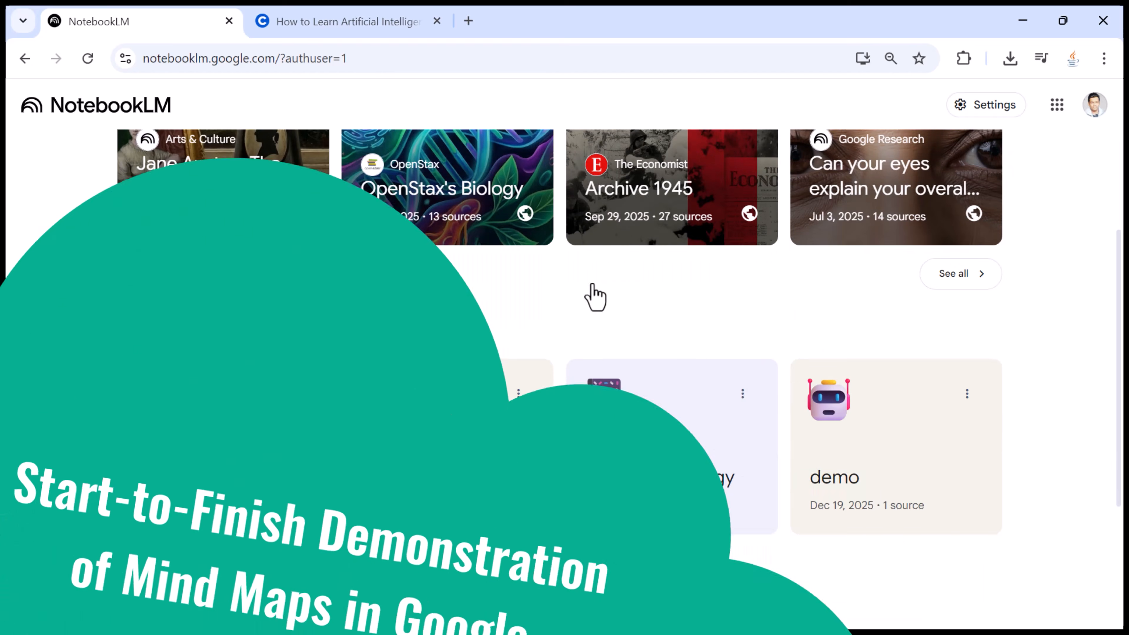
scroll(596, 267, down, 2)
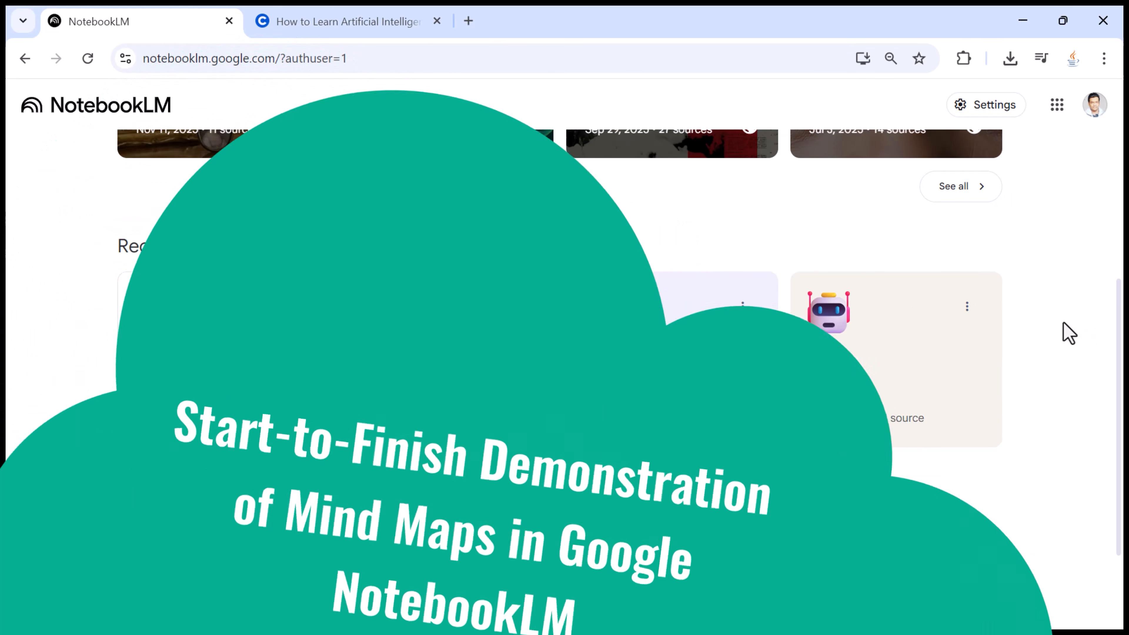
scroll(1069, 333, down, 2)
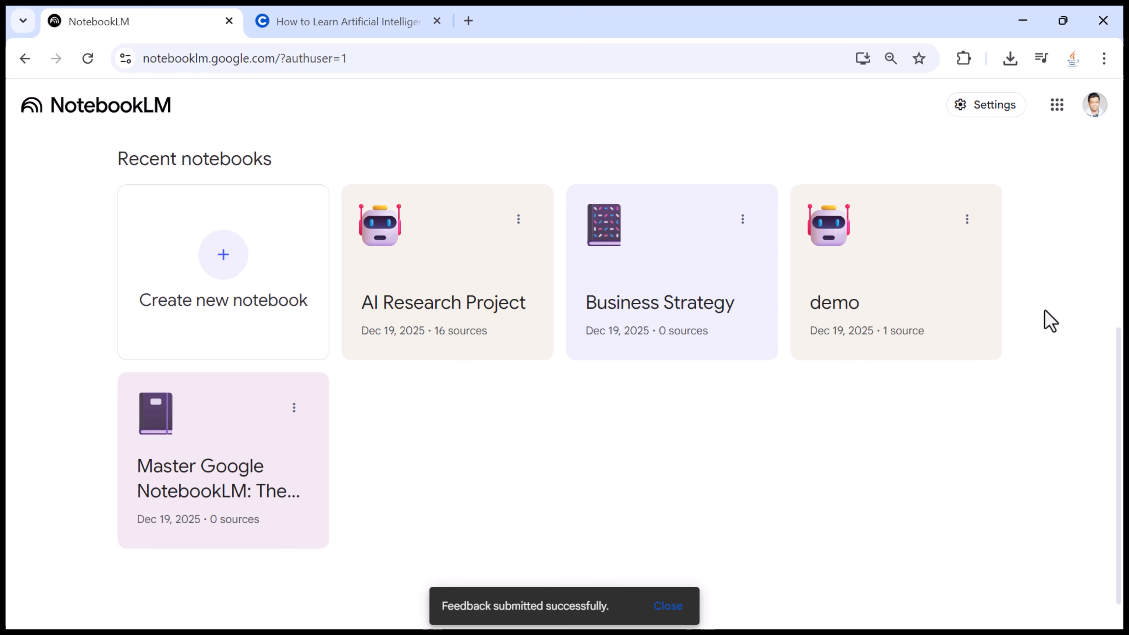
scroll(1050, 321, up, 2)
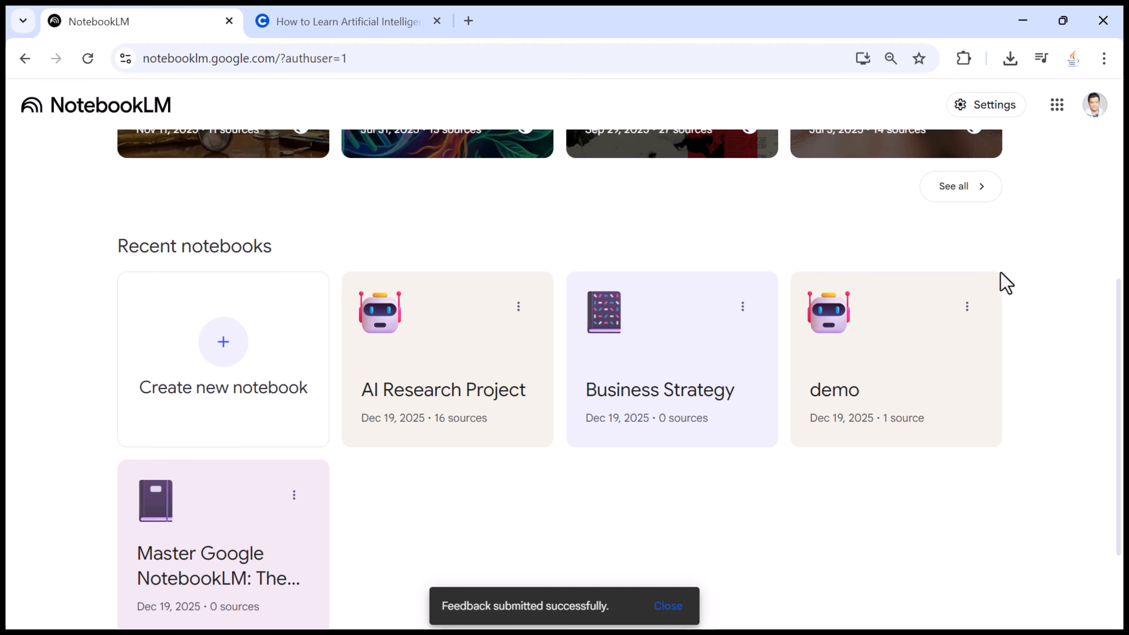
click(218, 353)
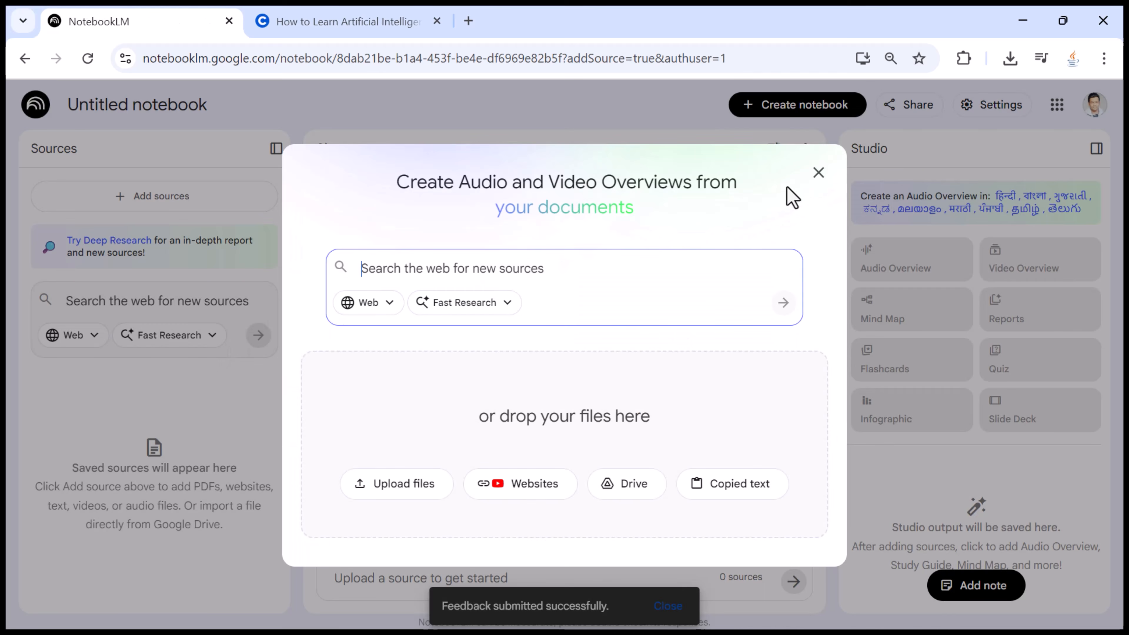
click(817, 173)
click(128, 107)
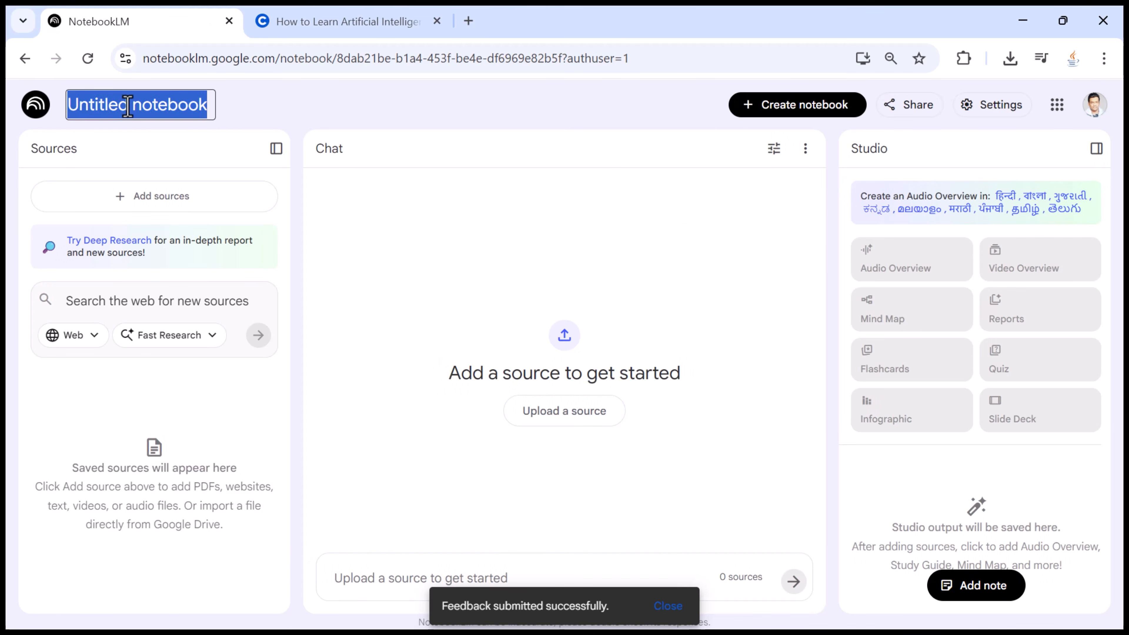
text(Learn)
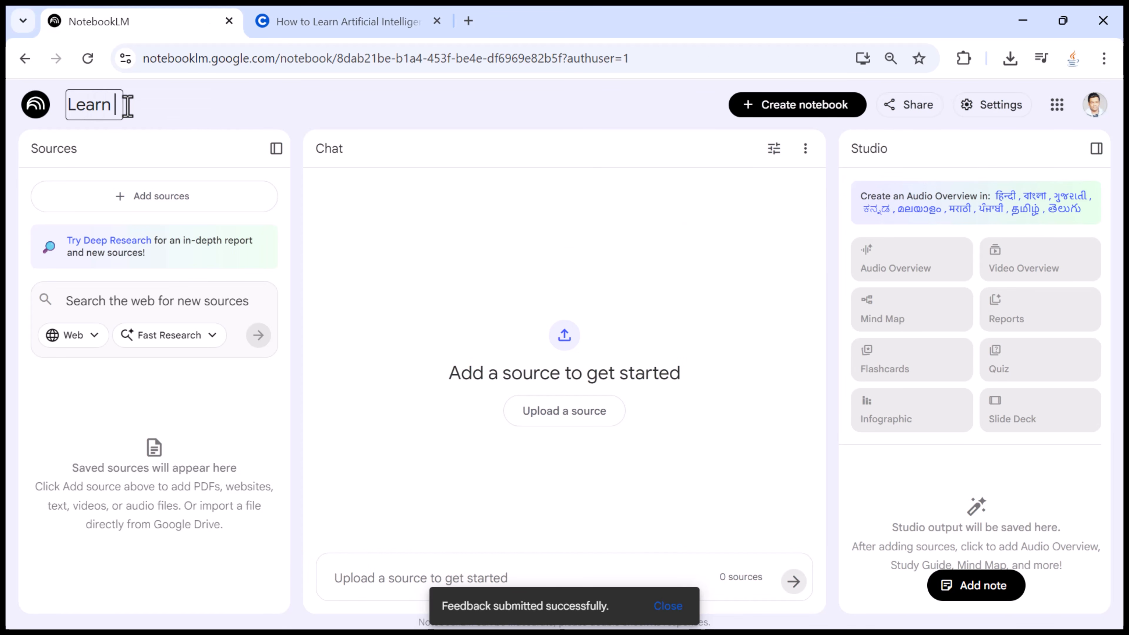
click(192, 109)
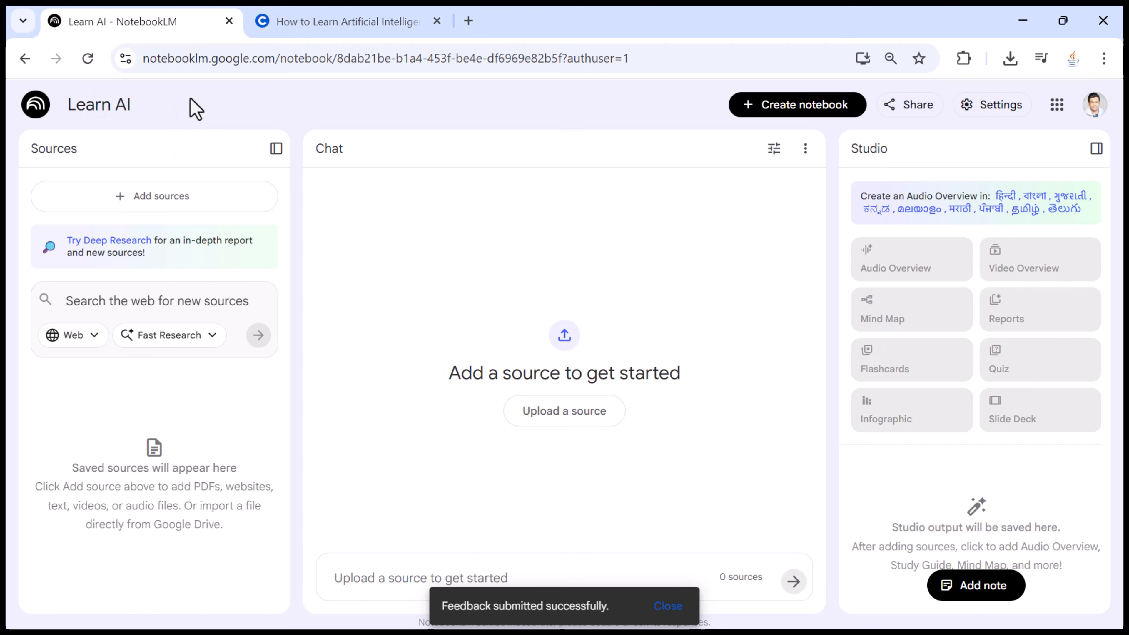
click(149, 200)
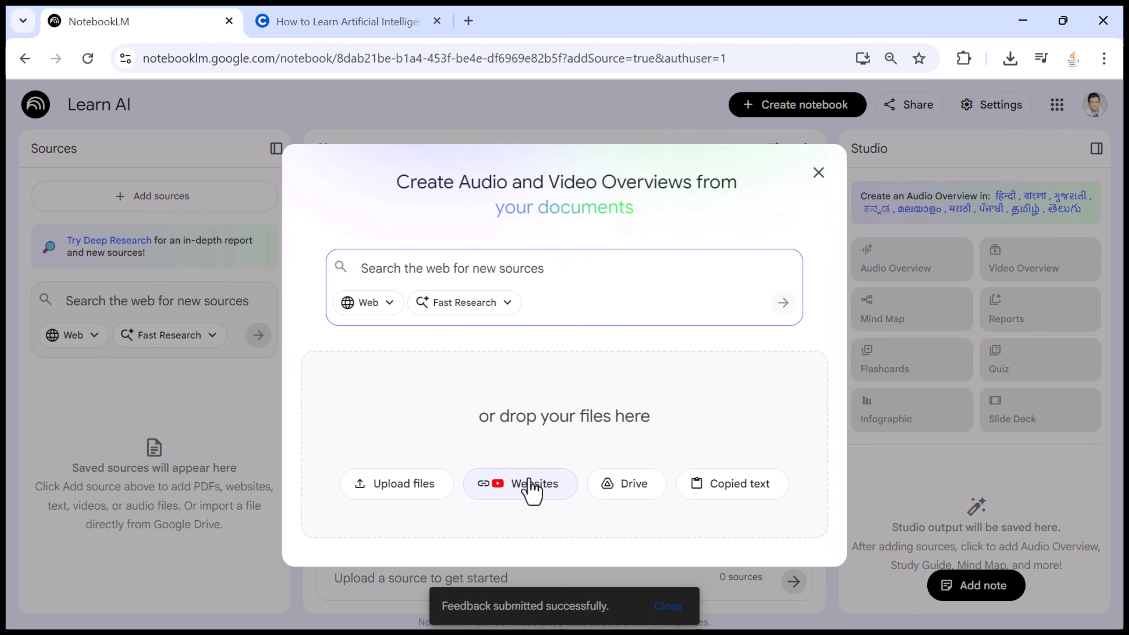
click(537, 491)
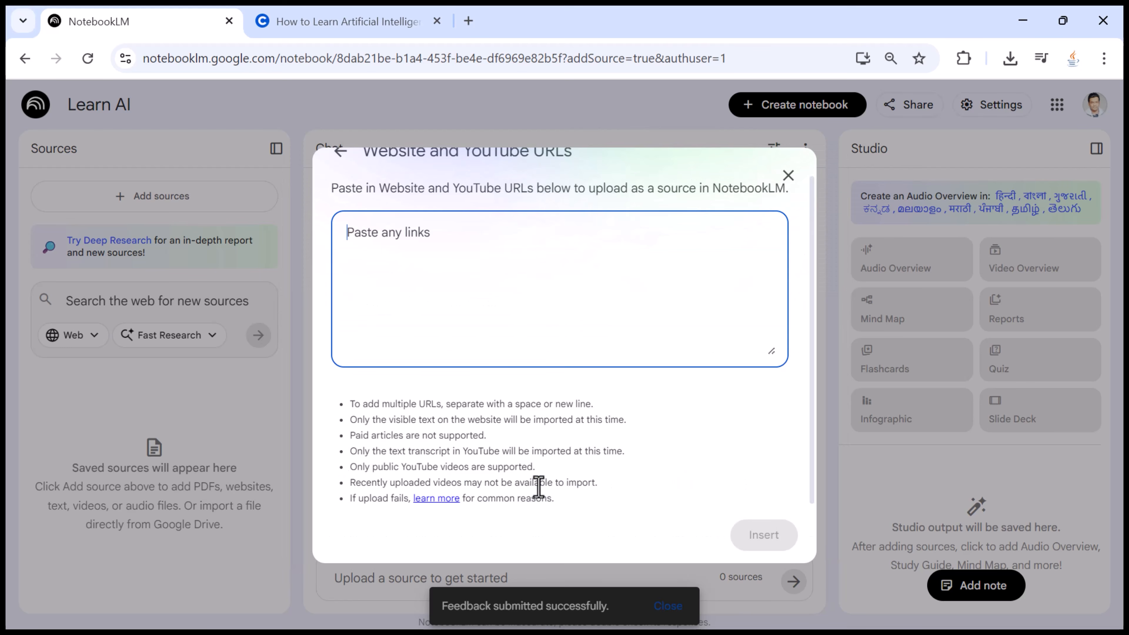
click(359, 24)
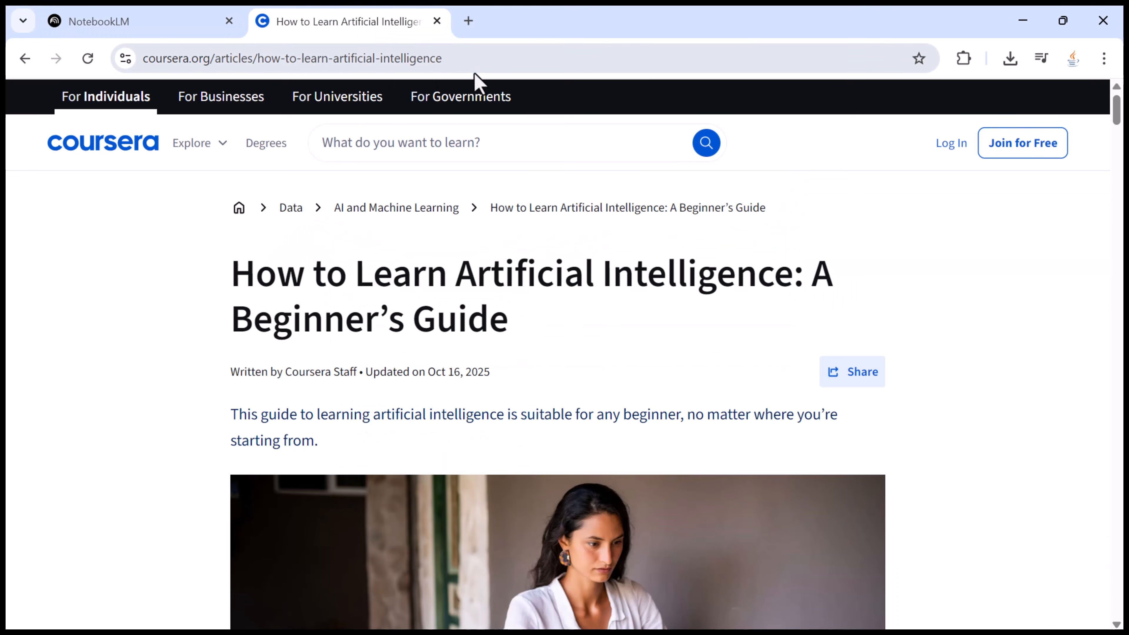
click(479, 56)
key(ctrl+c)
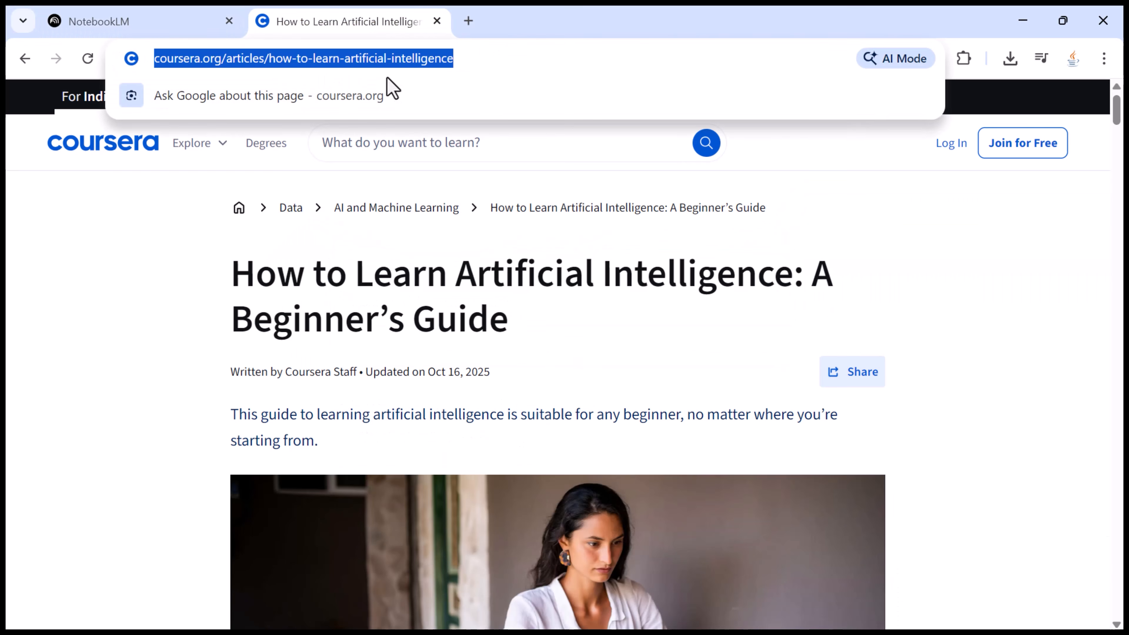
click(147, 24)
key(ctrl+v)
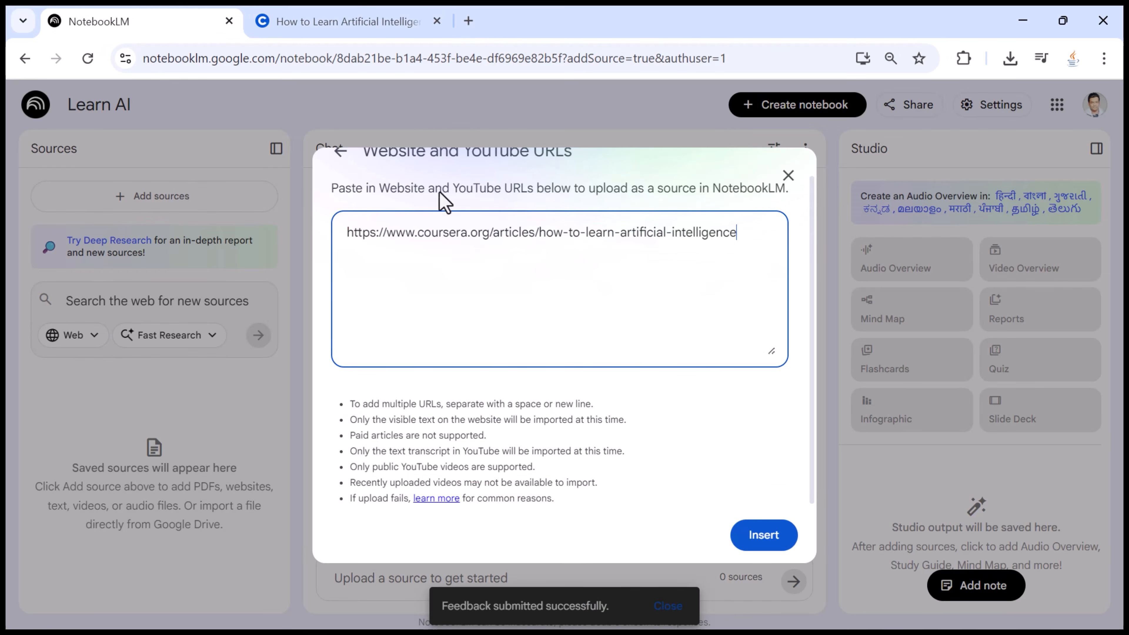
Examine the Coursera article How to Learn Artificial Intelligence: A Beginner's Guide, from its title through its learning plan and skills sections
click(335, 20)
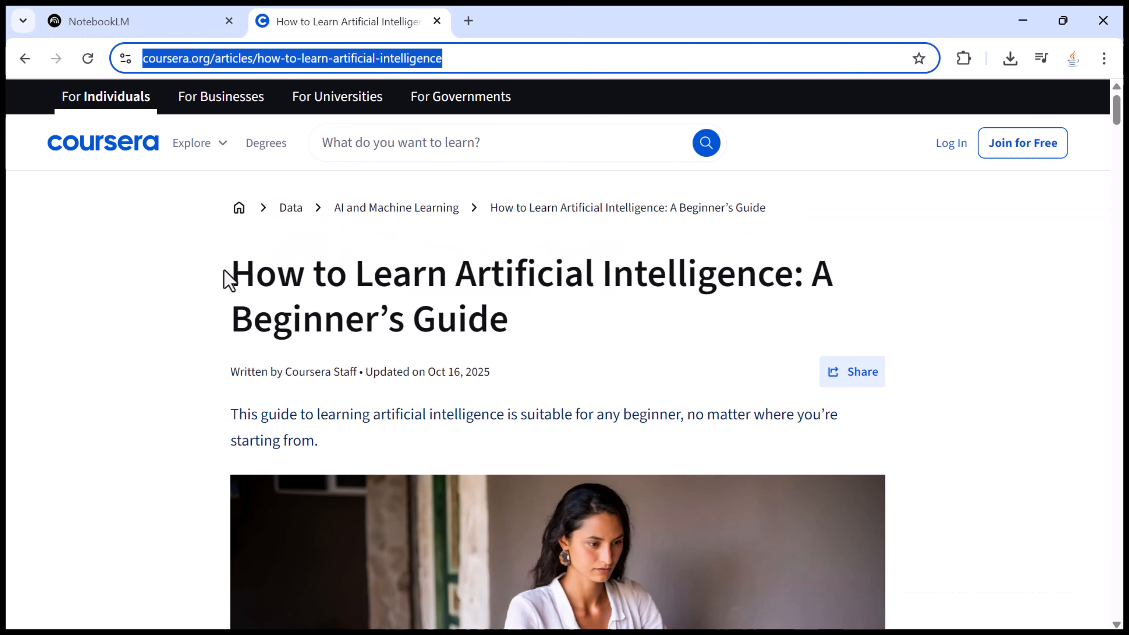
drag(224, 272, 518, 312)
click(570, 315)
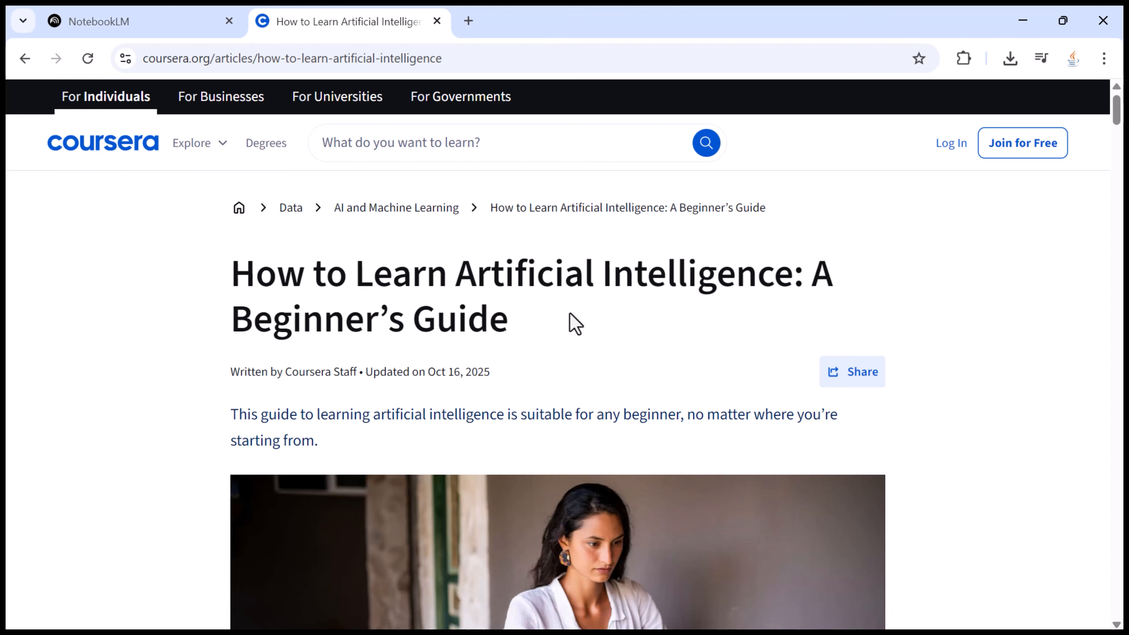
scroll(550, 316, down, 15)
scroll(522, 403, up, 12)
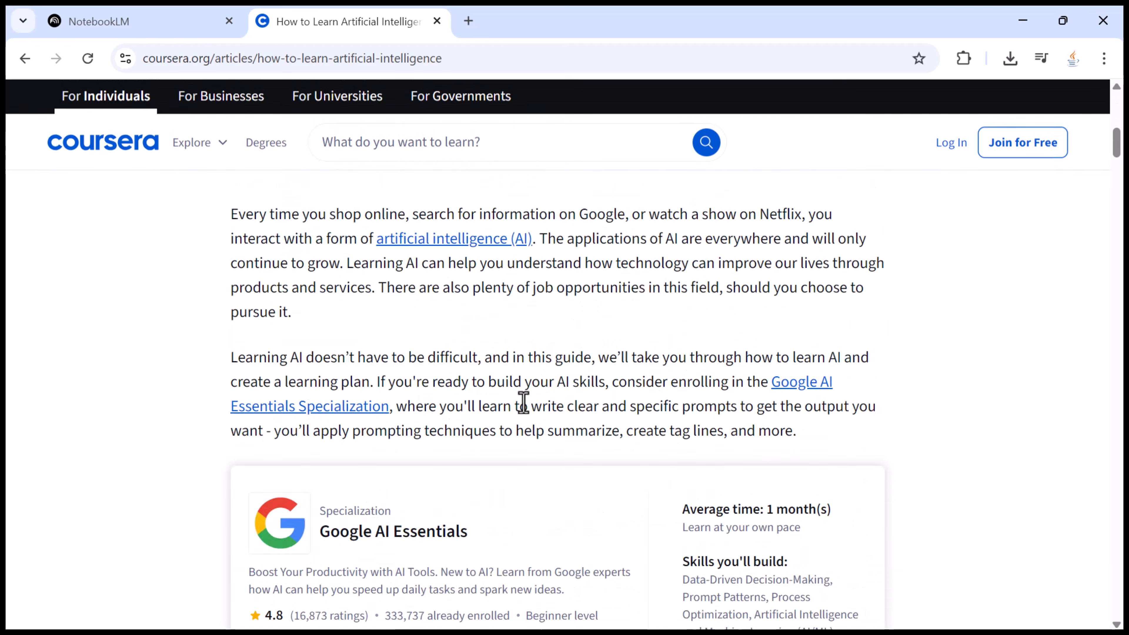
scroll(516, 398, down, 20)
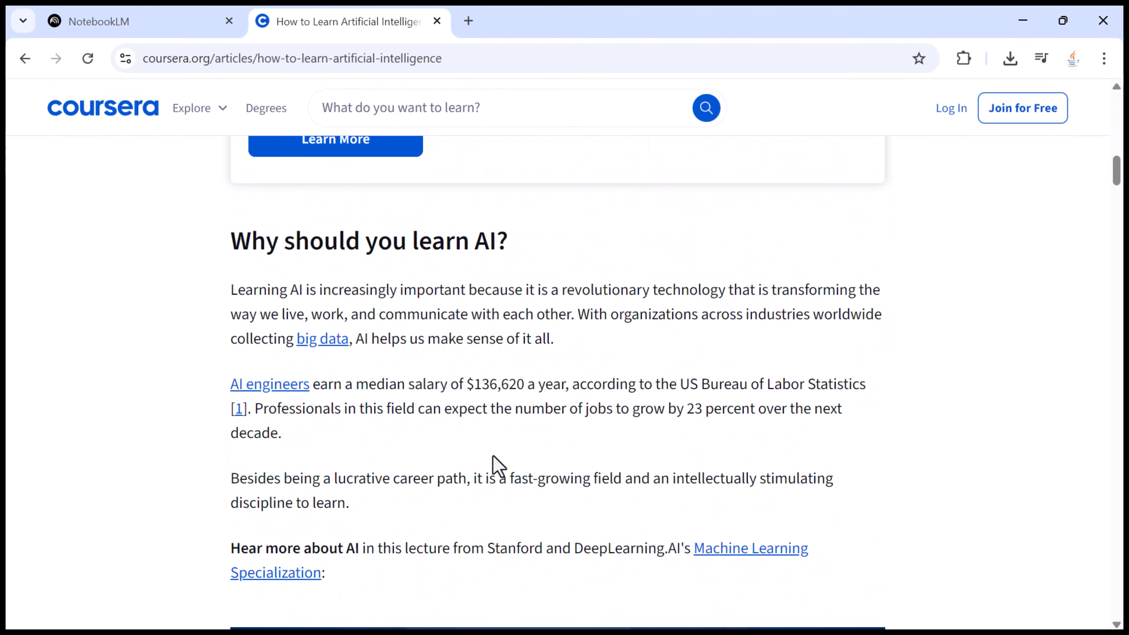
scroll(404, 356, down, 20)
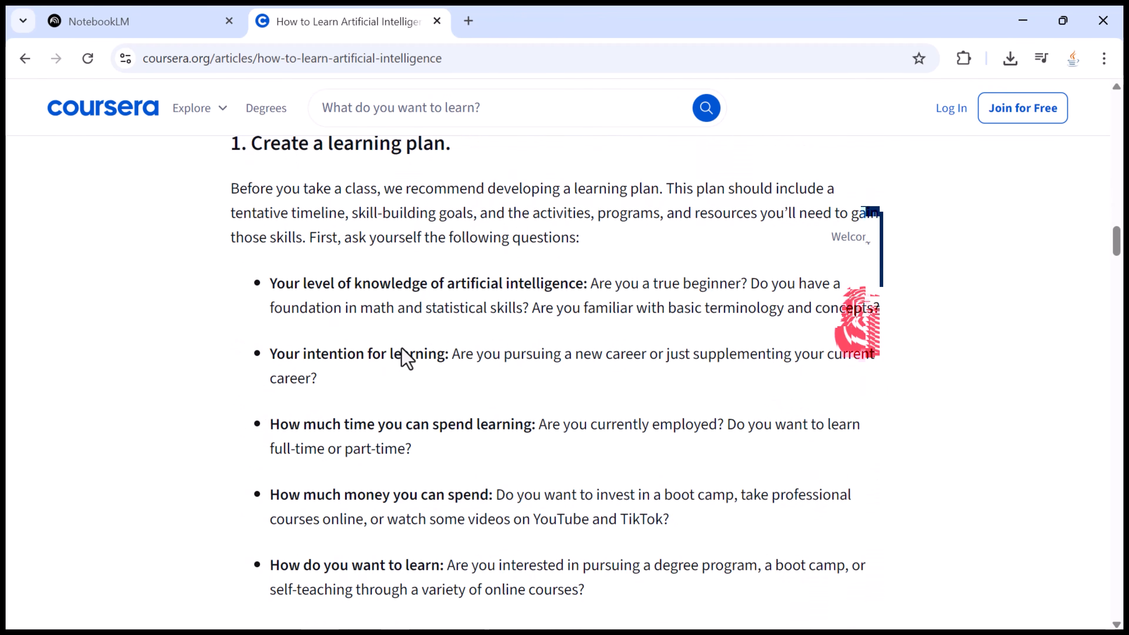
scroll(402, 349, down, 8)
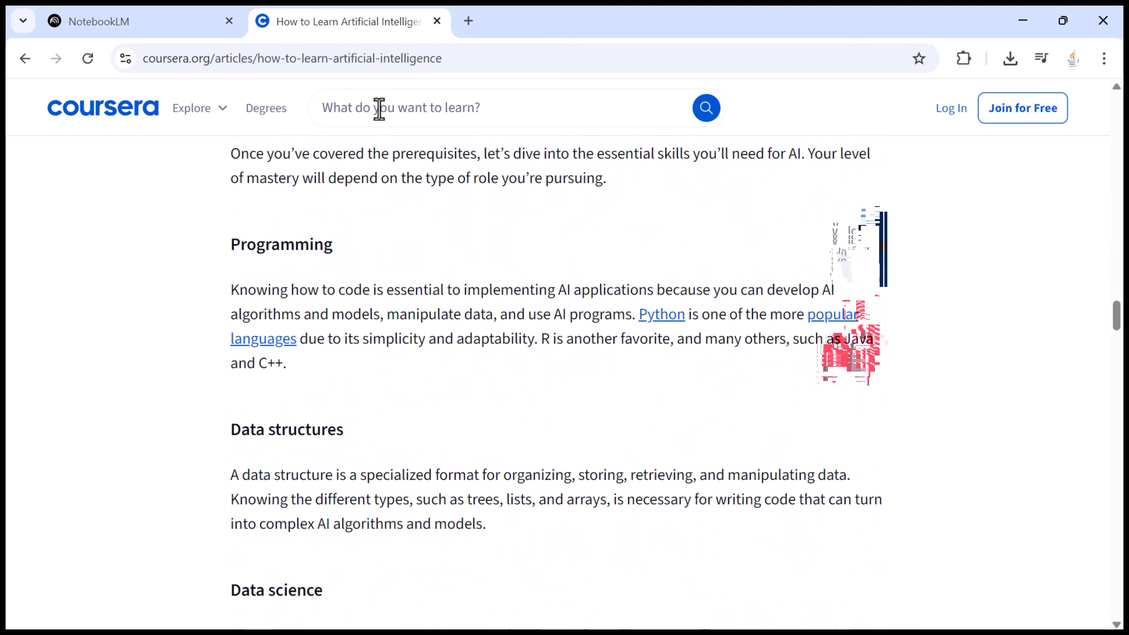
Return to the Learn AI notebook, insert the Coursera link as a source, and dismiss the feedback notification
click(179, 24)
click(751, 533)
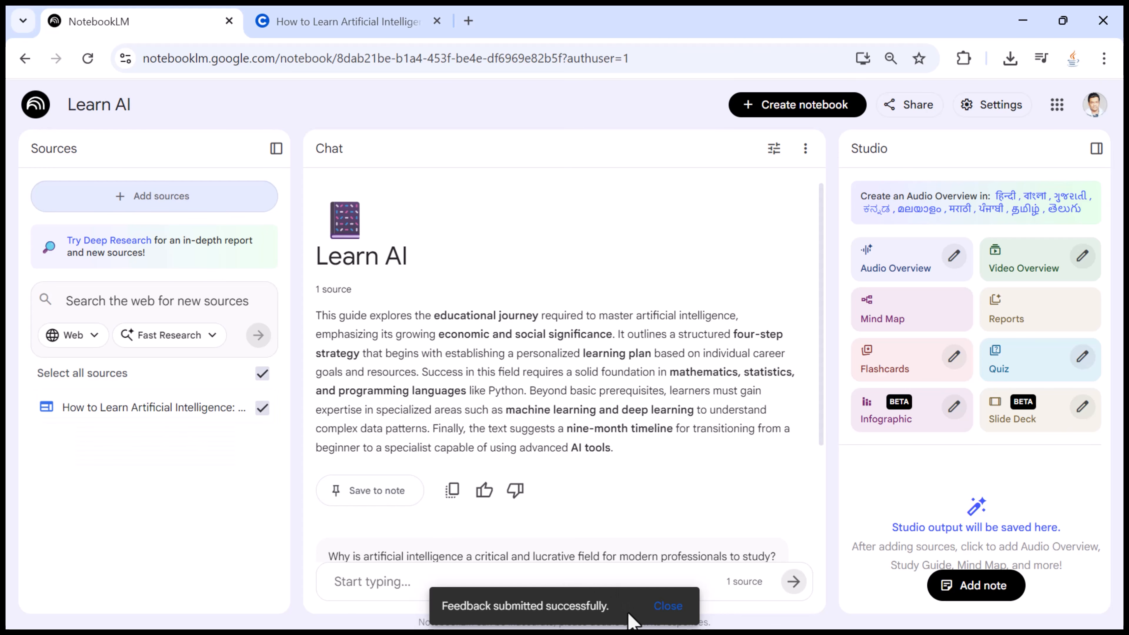
click(656, 609)
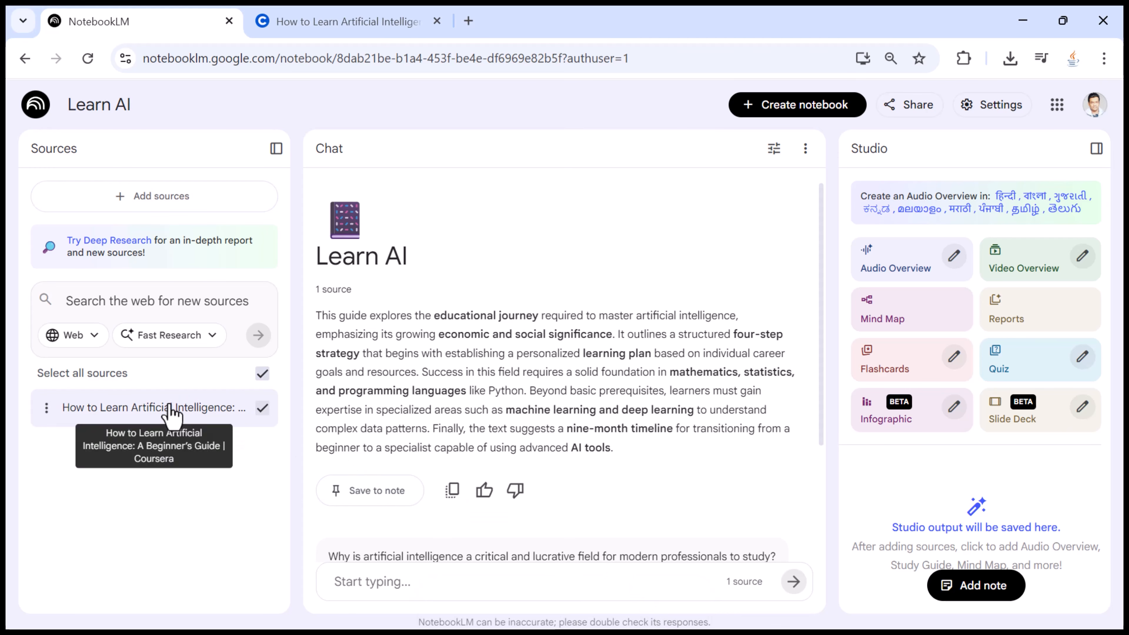
drag(889, 148, 844, 148)
click(917, 150)
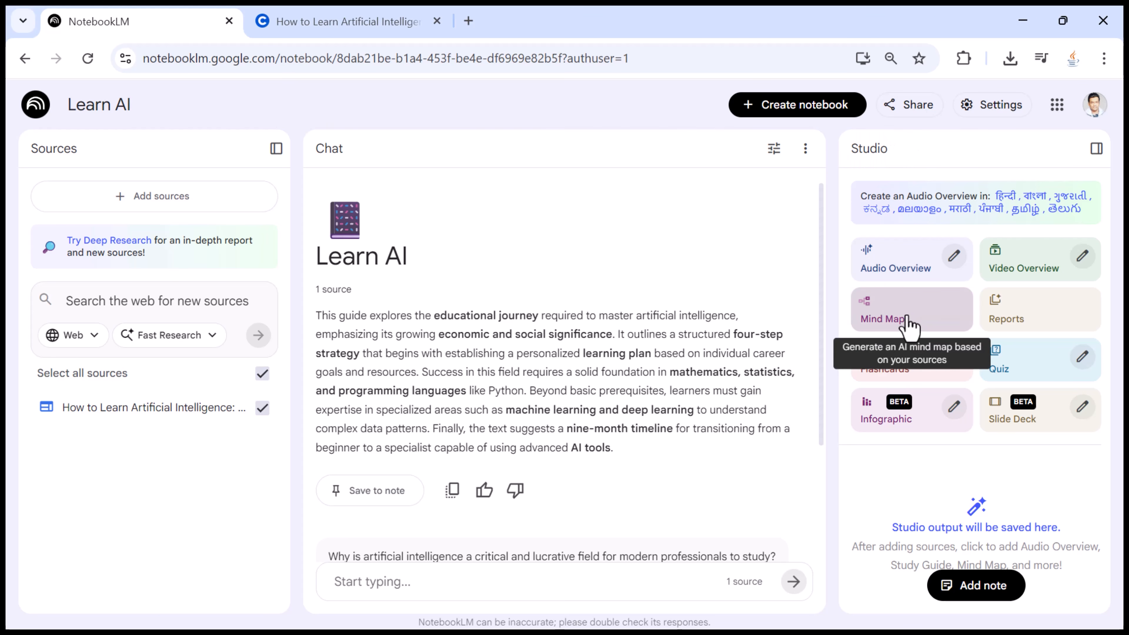
Generate a mind map from the Coursera article source, open it, and collapse and re-expand its root node
click(918, 316)
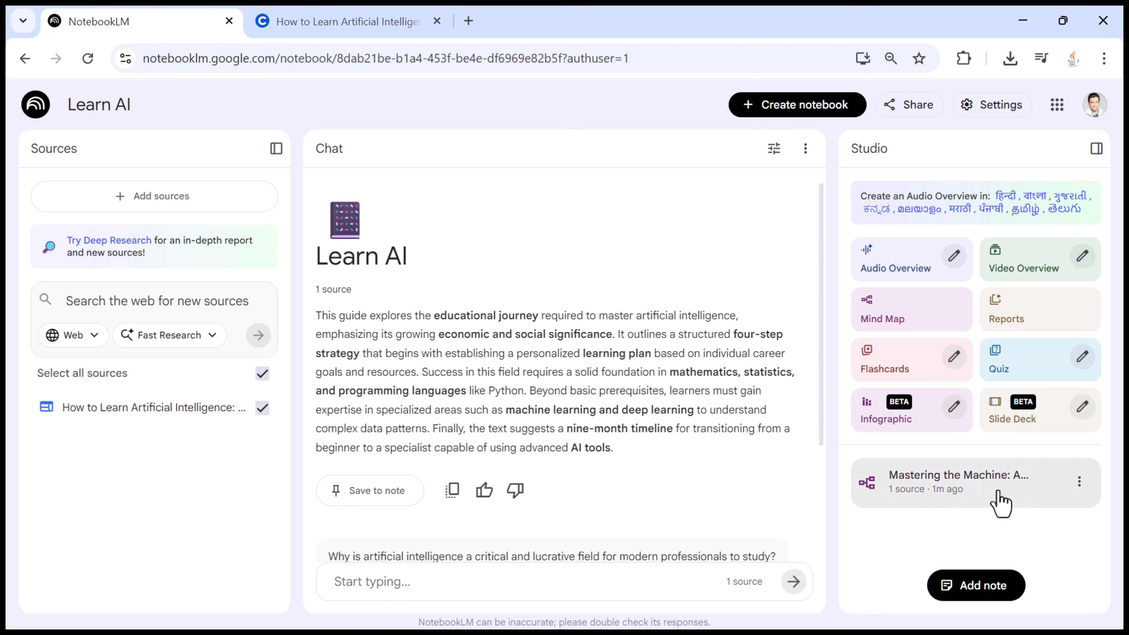
click(997, 491)
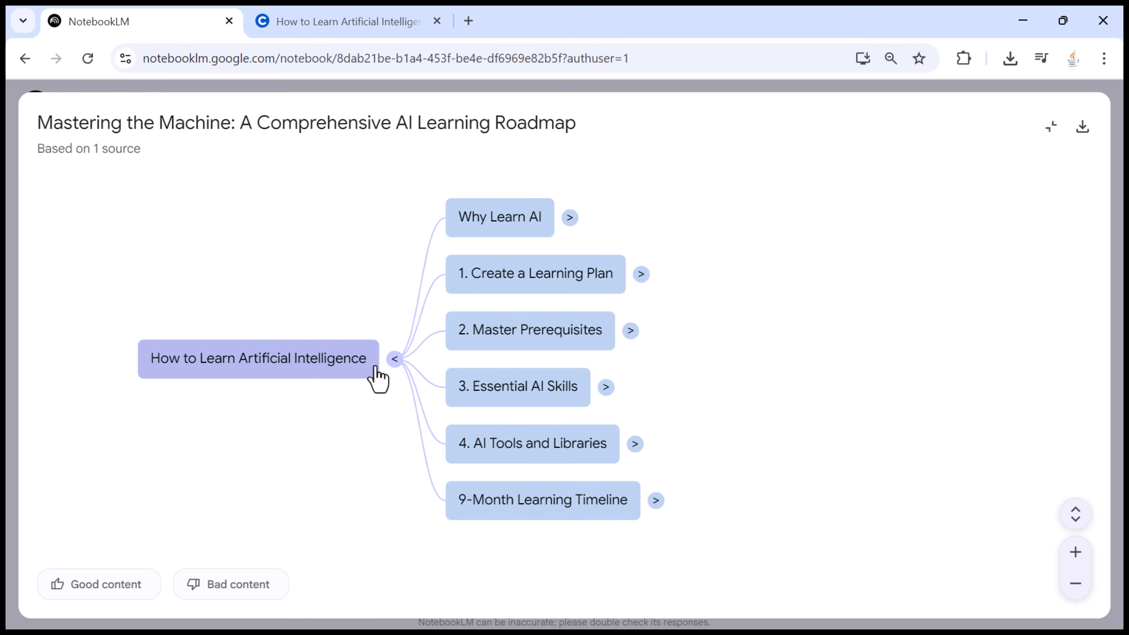
click(393, 359)
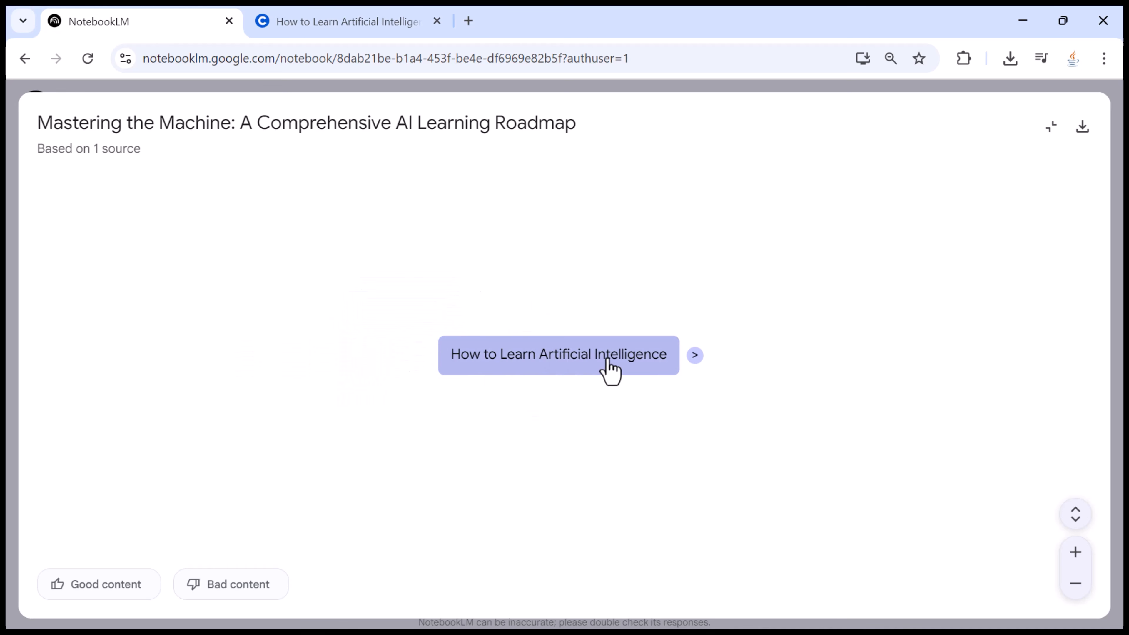
click(694, 355)
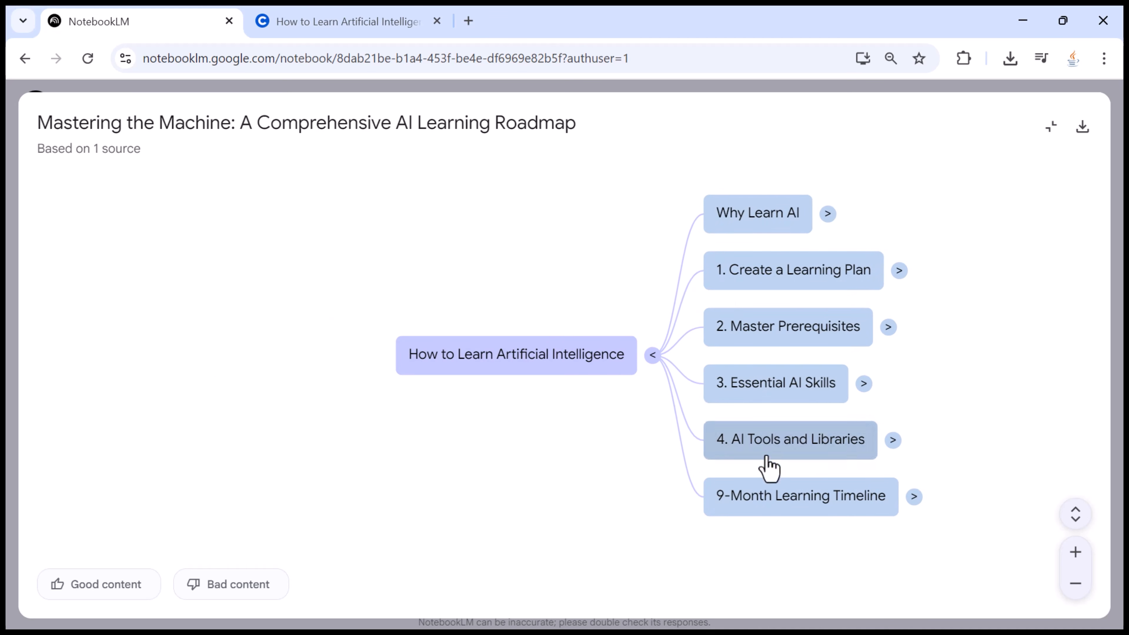
drag(603, 273, 421, 287)
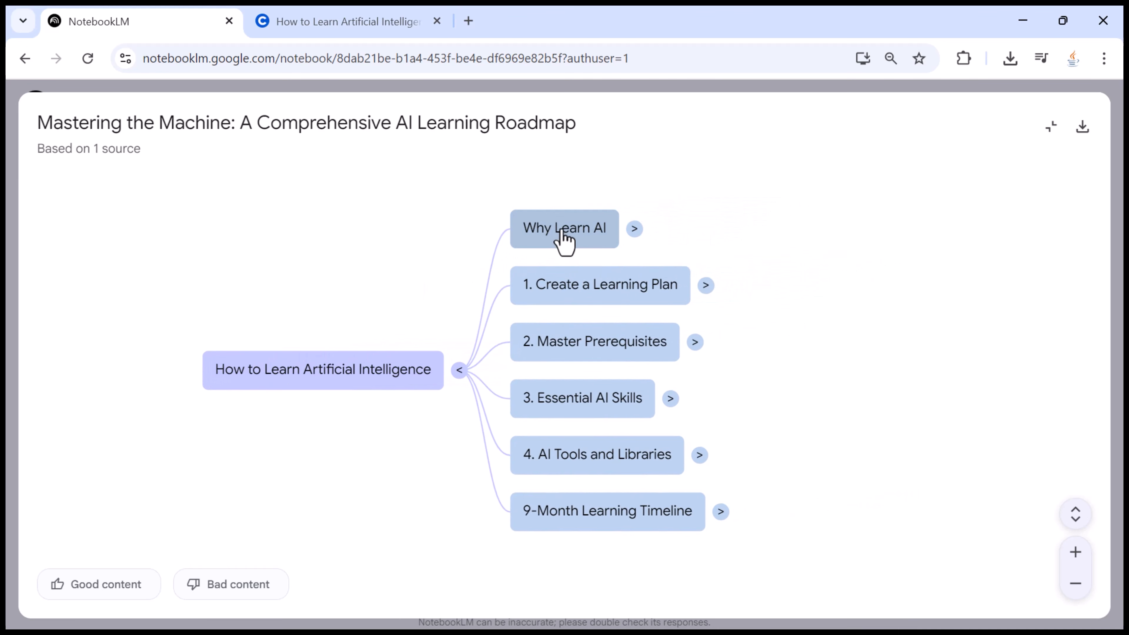
Expand and collapse the Why Learn AI, Create a Learning Plan, and Master Prerequisites branches to view their subtopics
click(634, 230)
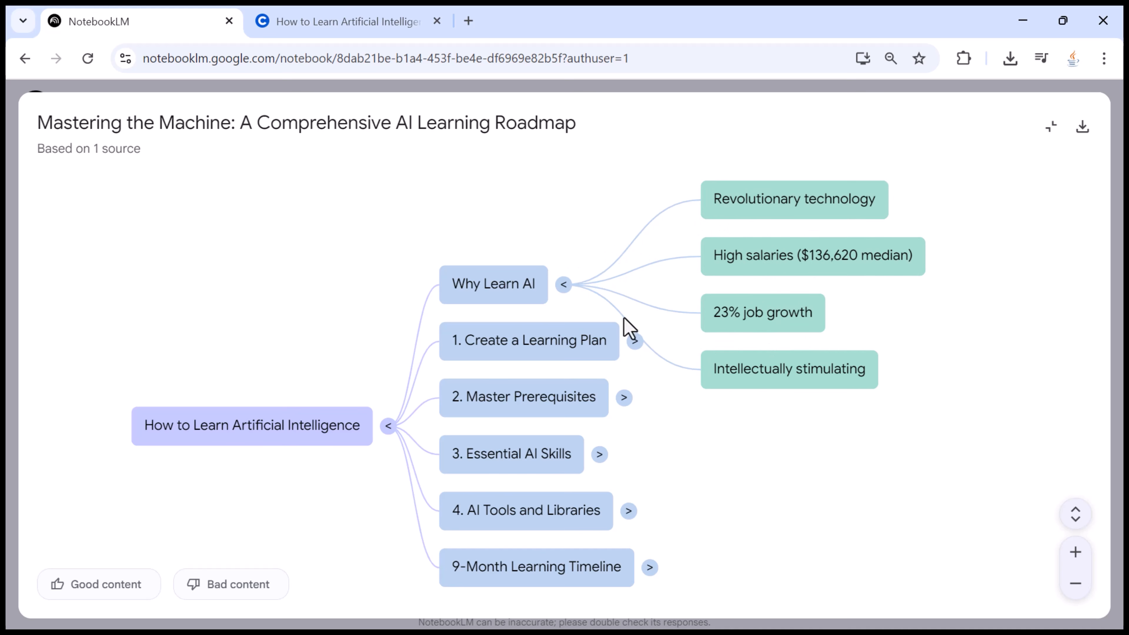
click(564, 285)
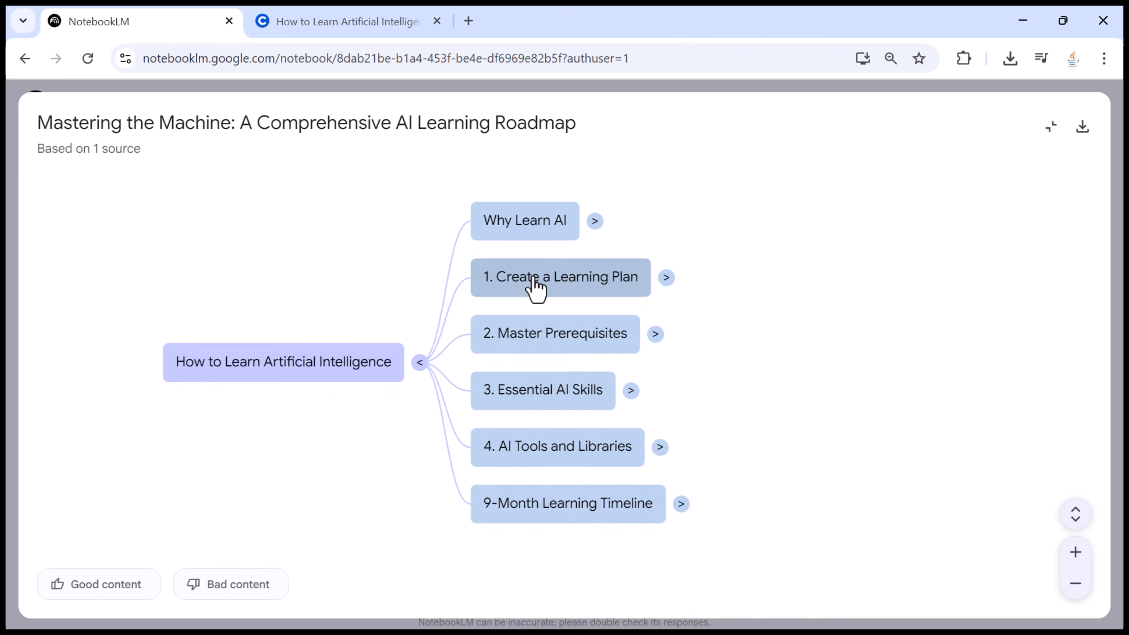
click(666, 278)
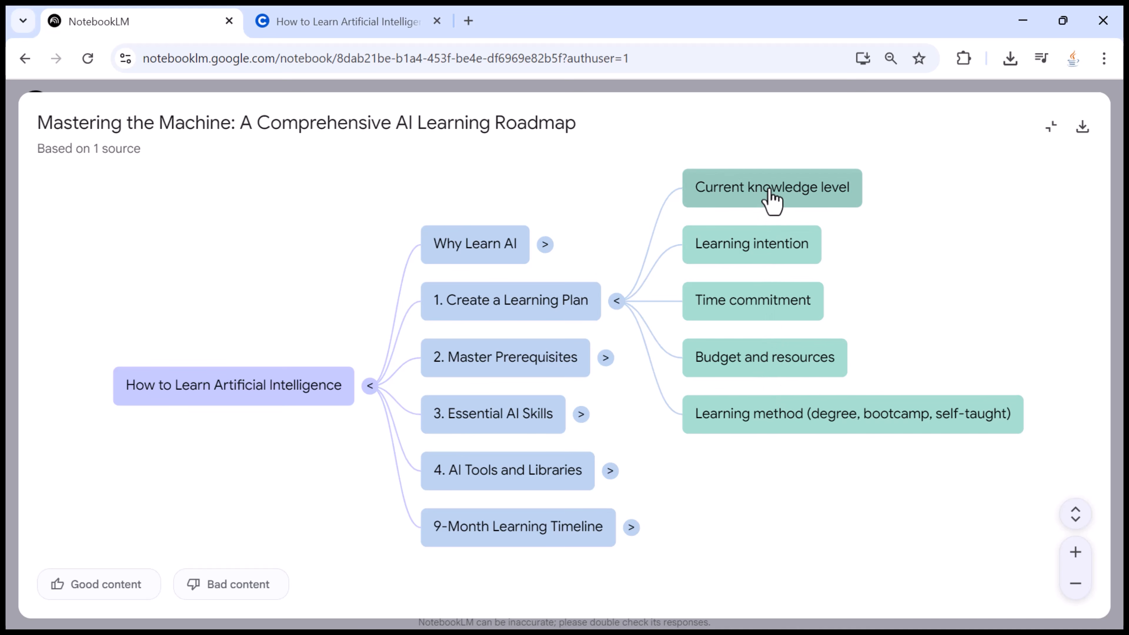
click(617, 302)
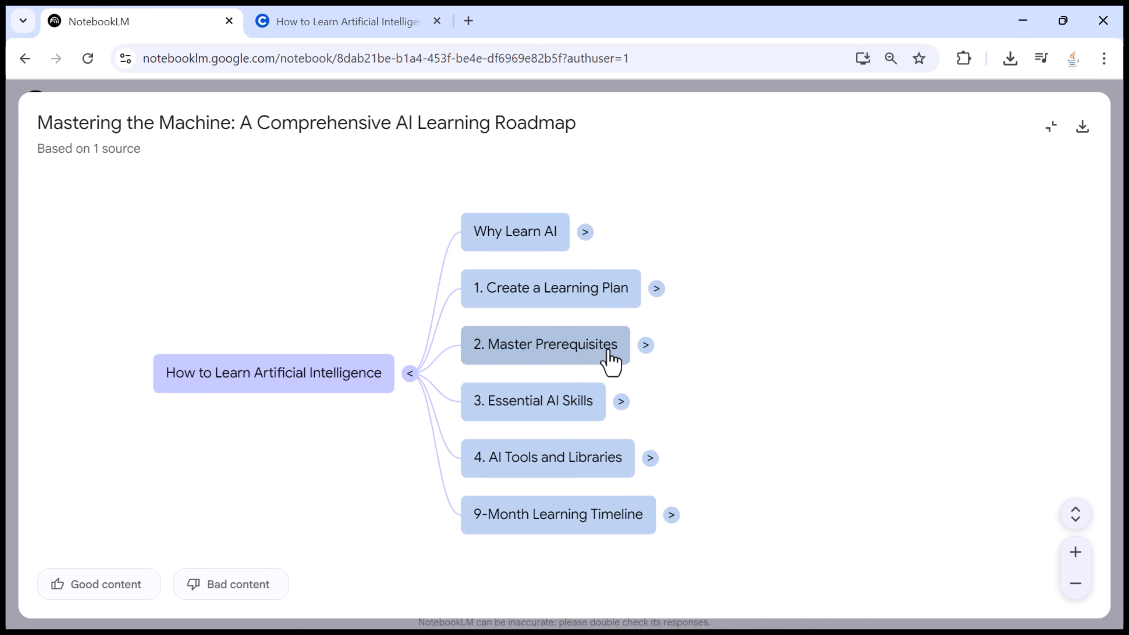
click(645, 345)
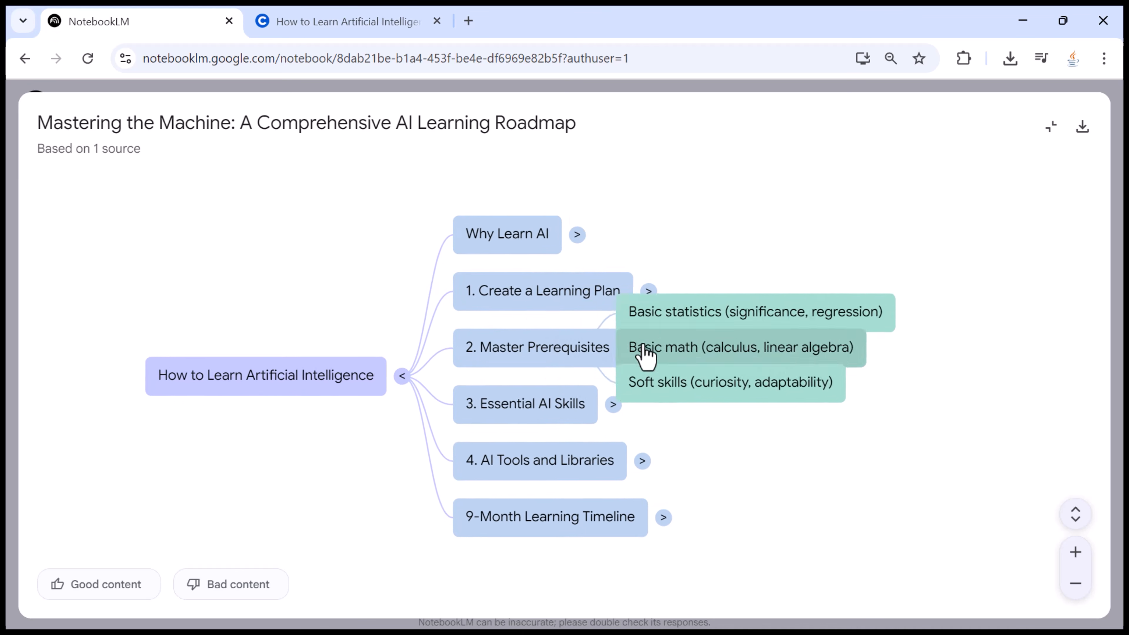
click(620, 358)
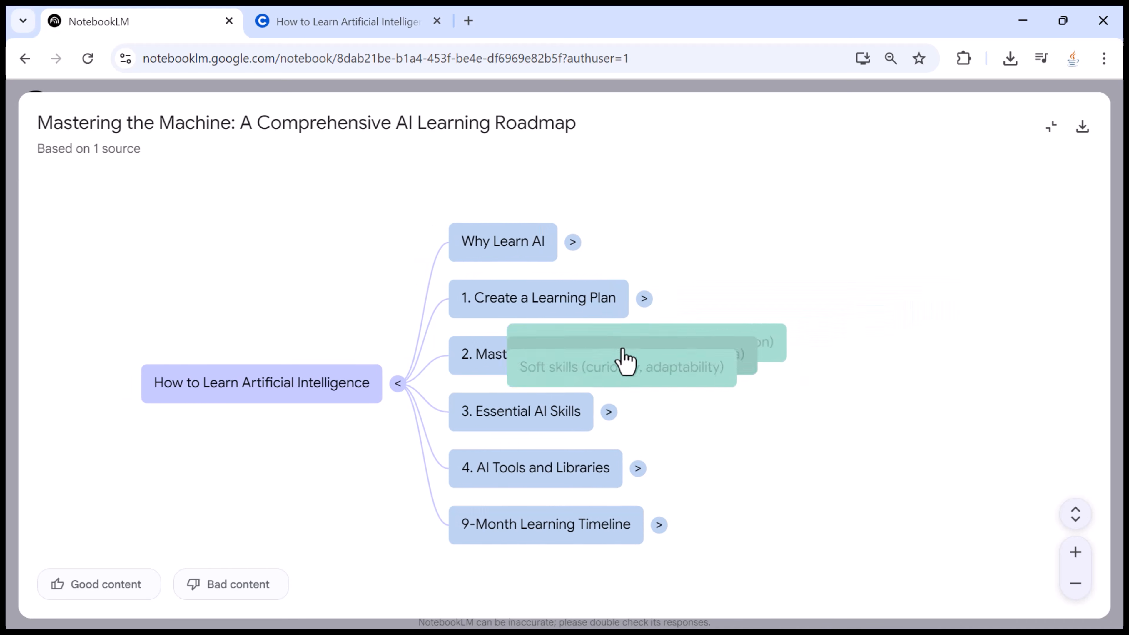
Expand and collapse the Essential AI Skills, AI Tools and Libraries, and 9-Month Learning Timeline branches to view their subtopics
click(631, 415)
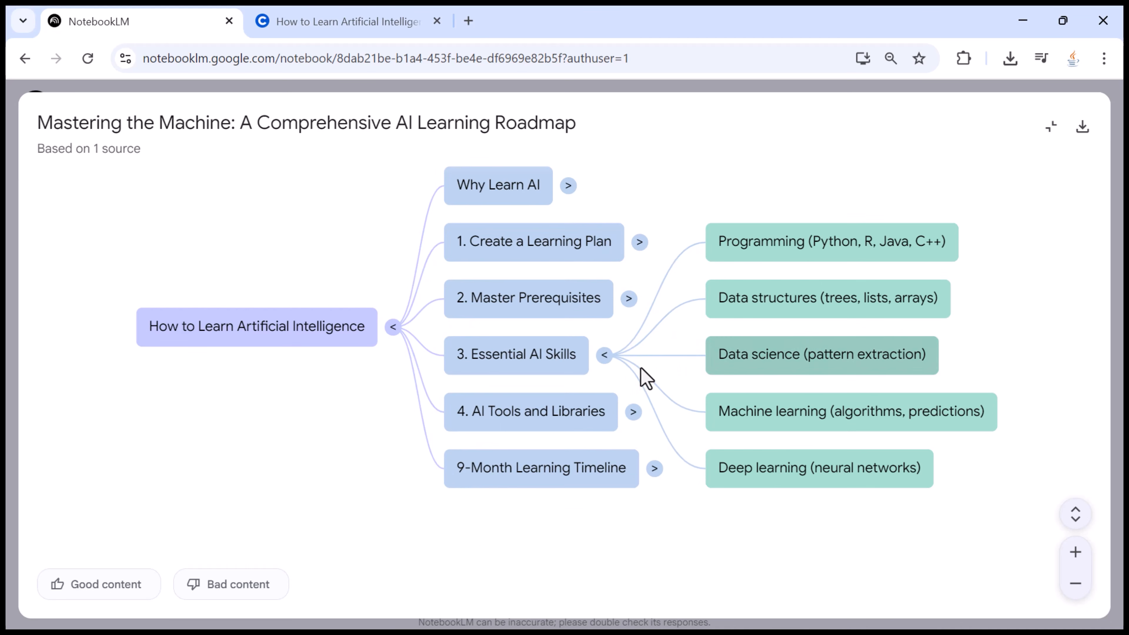
click(605, 357)
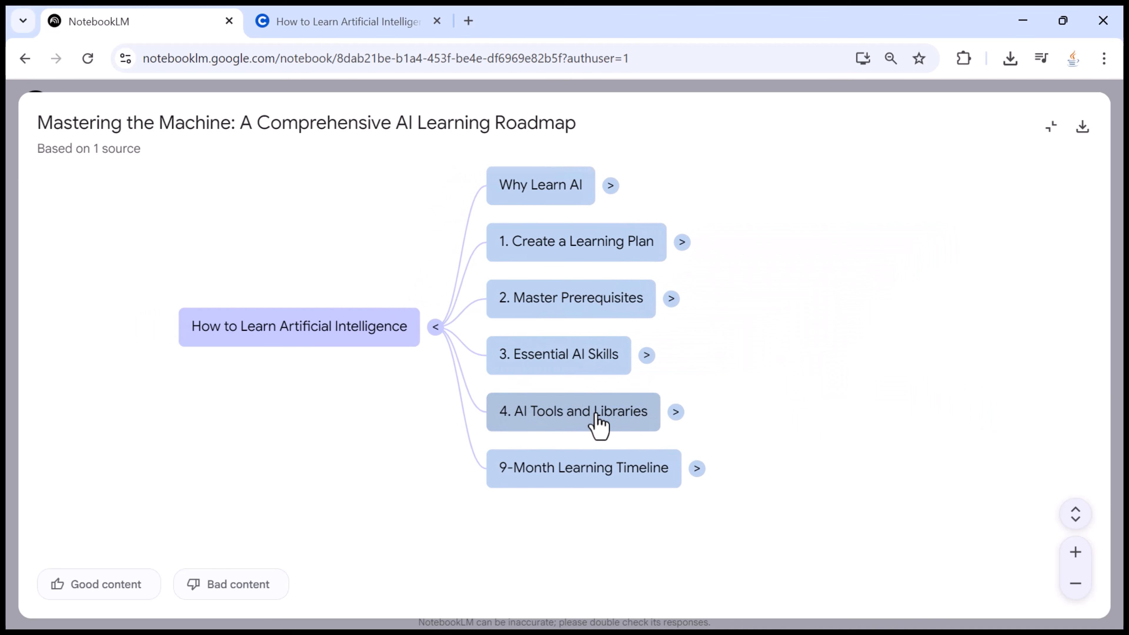
click(675, 413)
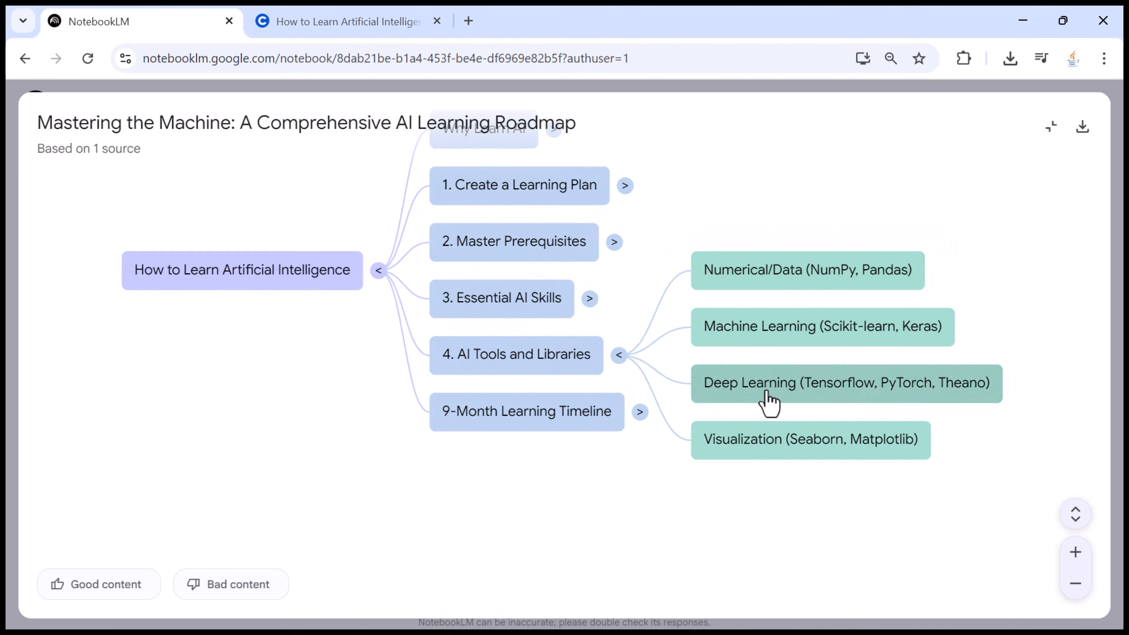
click(618, 356)
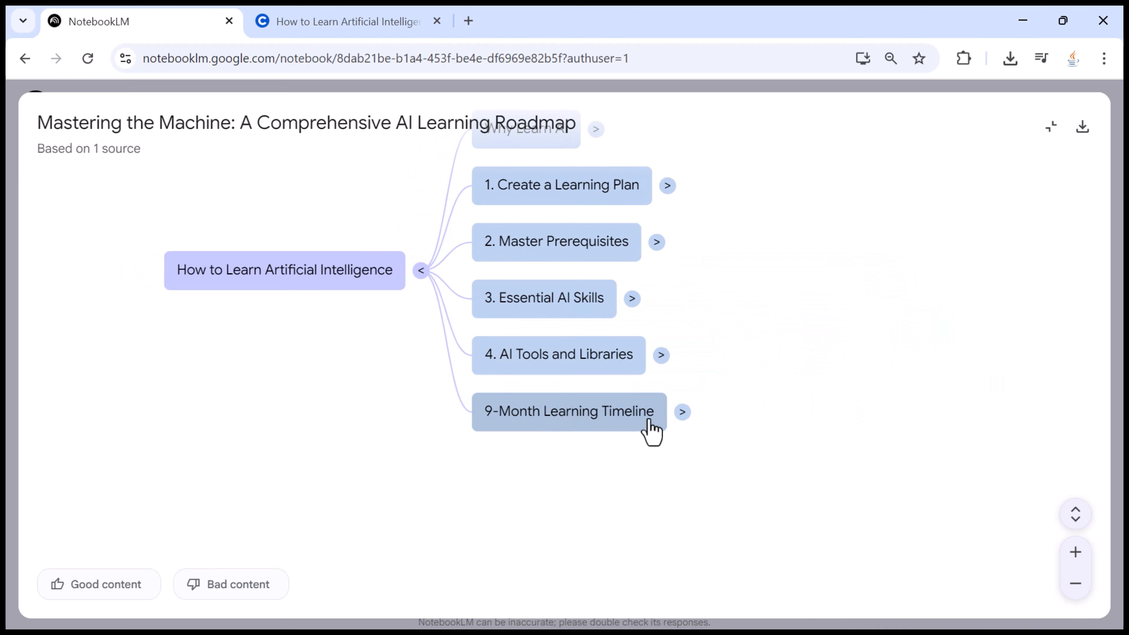
click(682, 415)
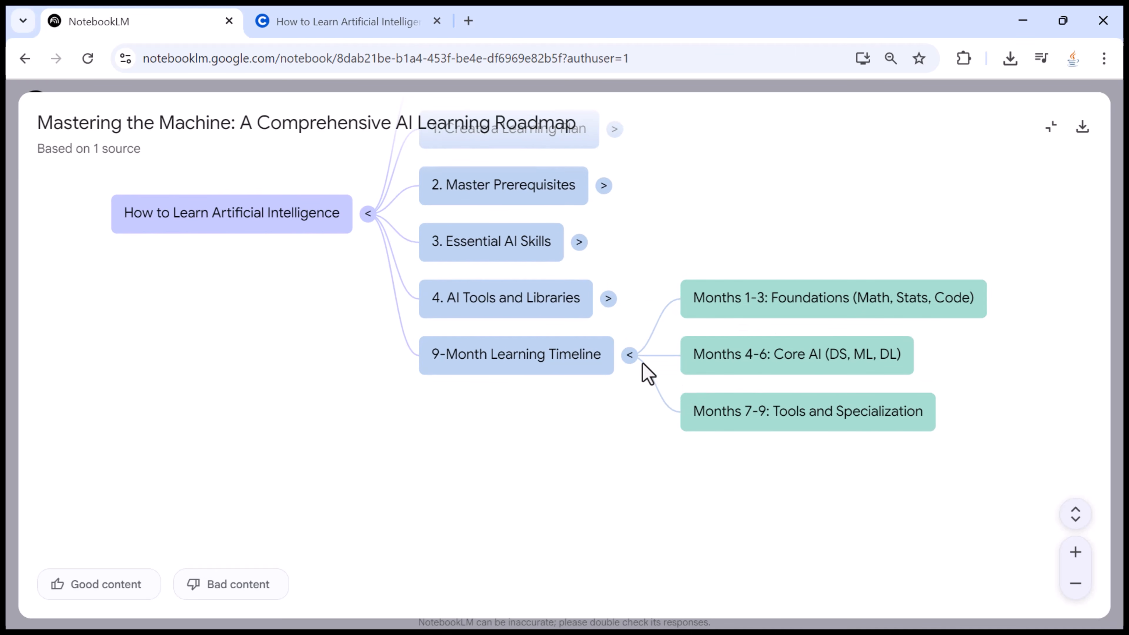
click(630, 356)
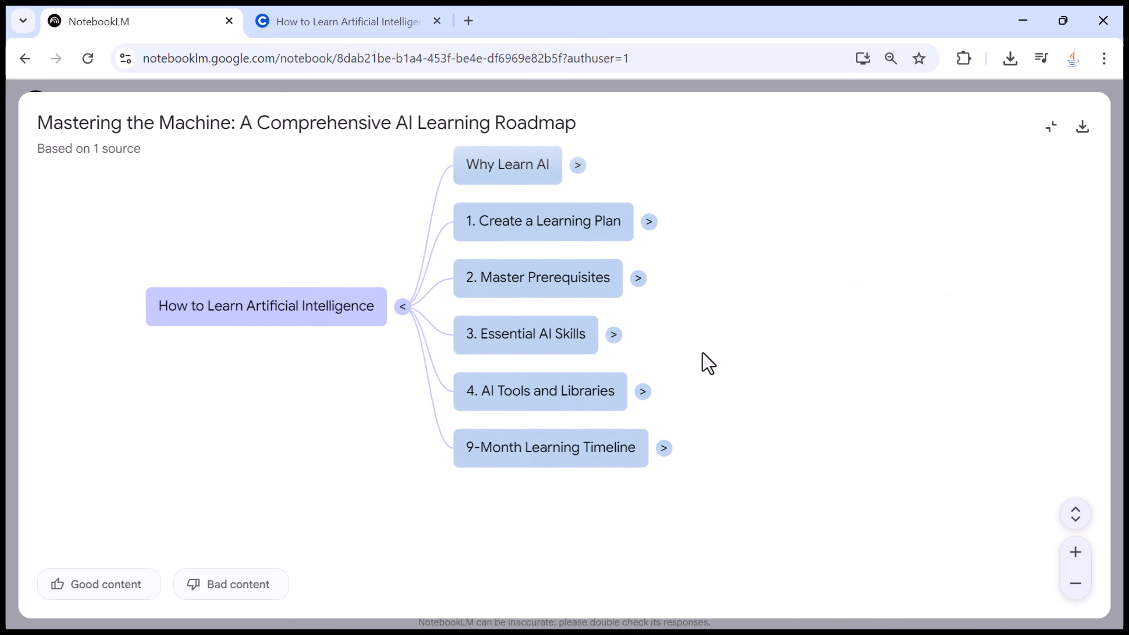
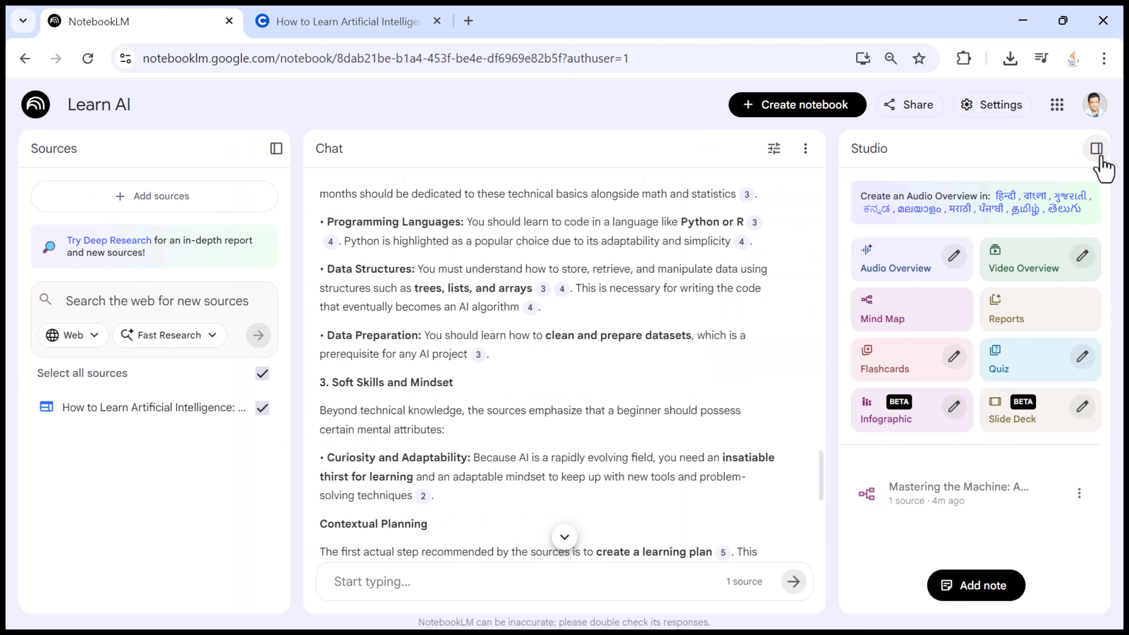
Download the AI learning roadmap mind map and rate it as good content
click(984, 491)
click(1082, 128)
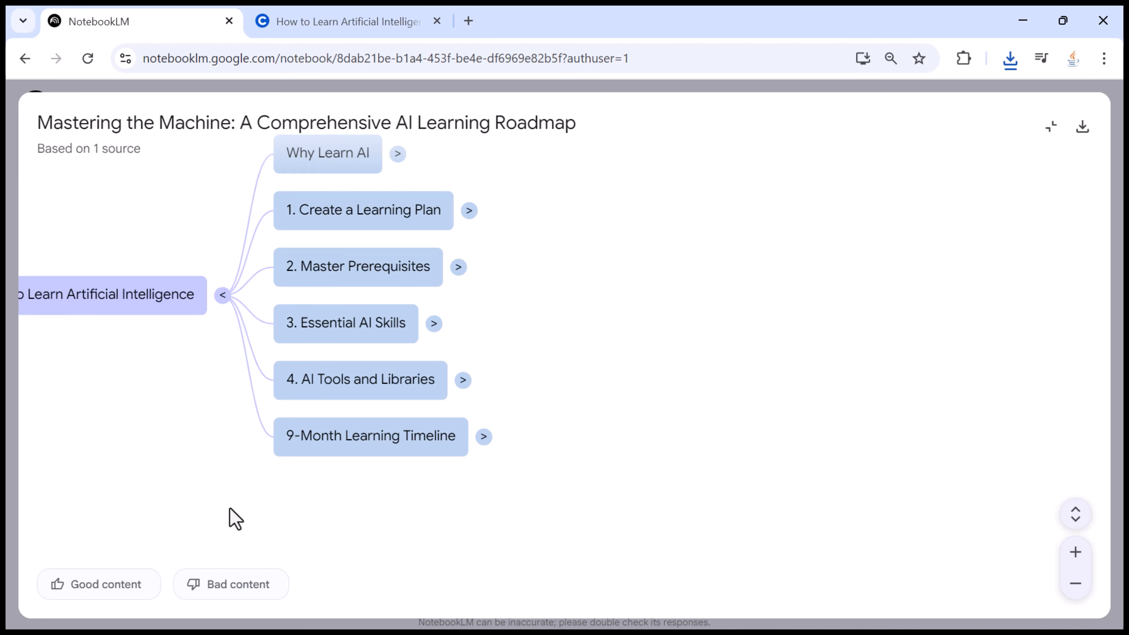
click(94, 588)
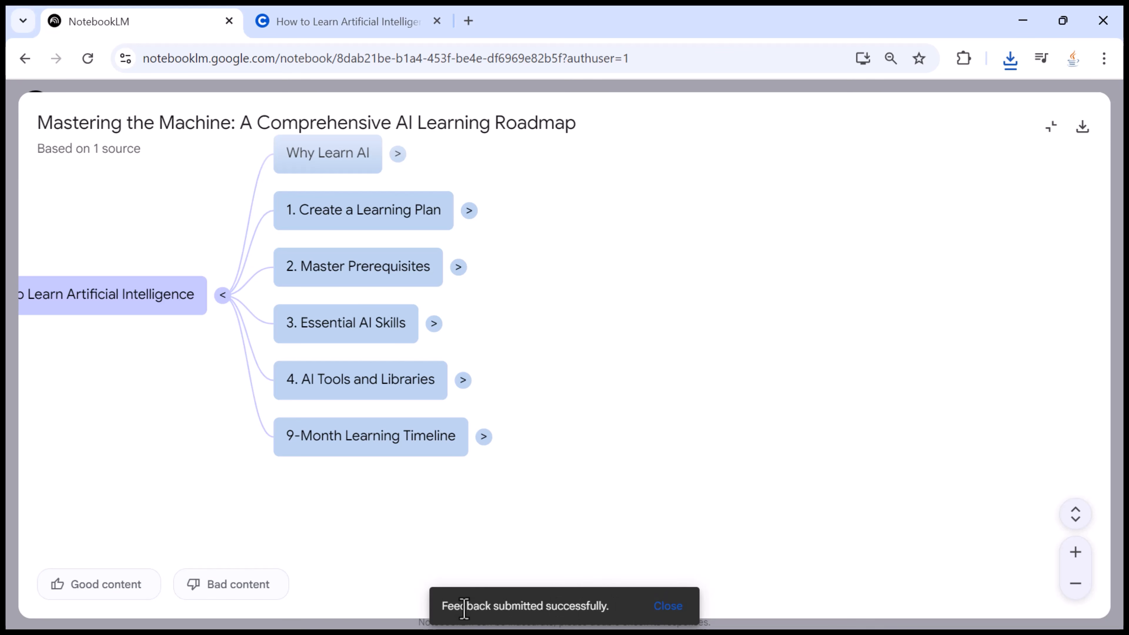
click(666, 610)
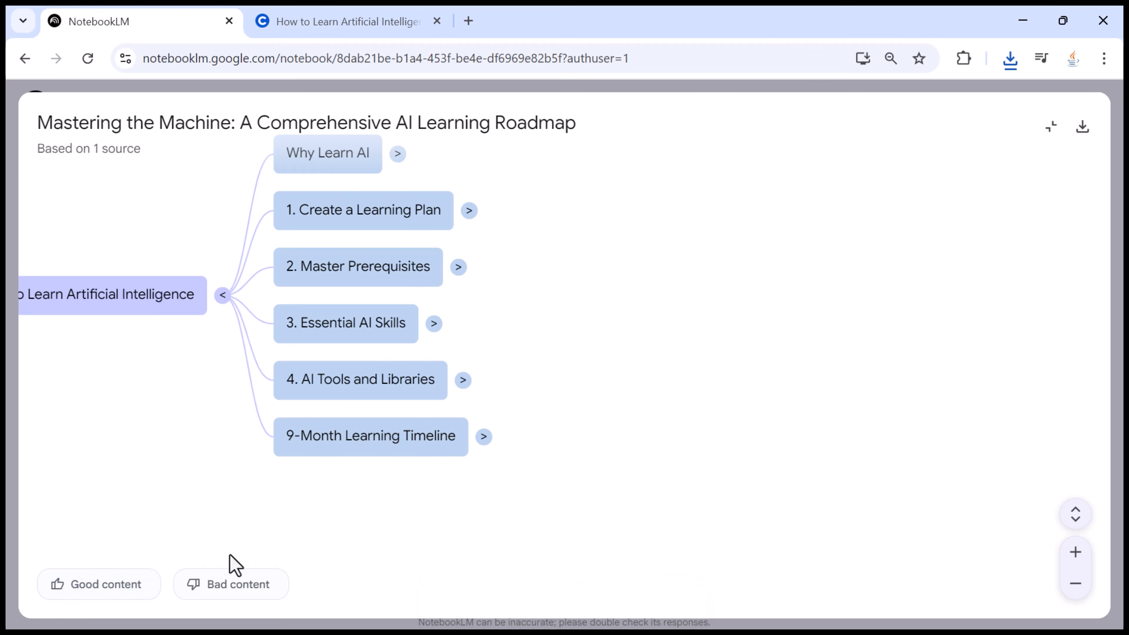
Exit the full-screen mind map to the notebook's Studio, reopen the map once for viewing, and close it again
click(1051, 129)
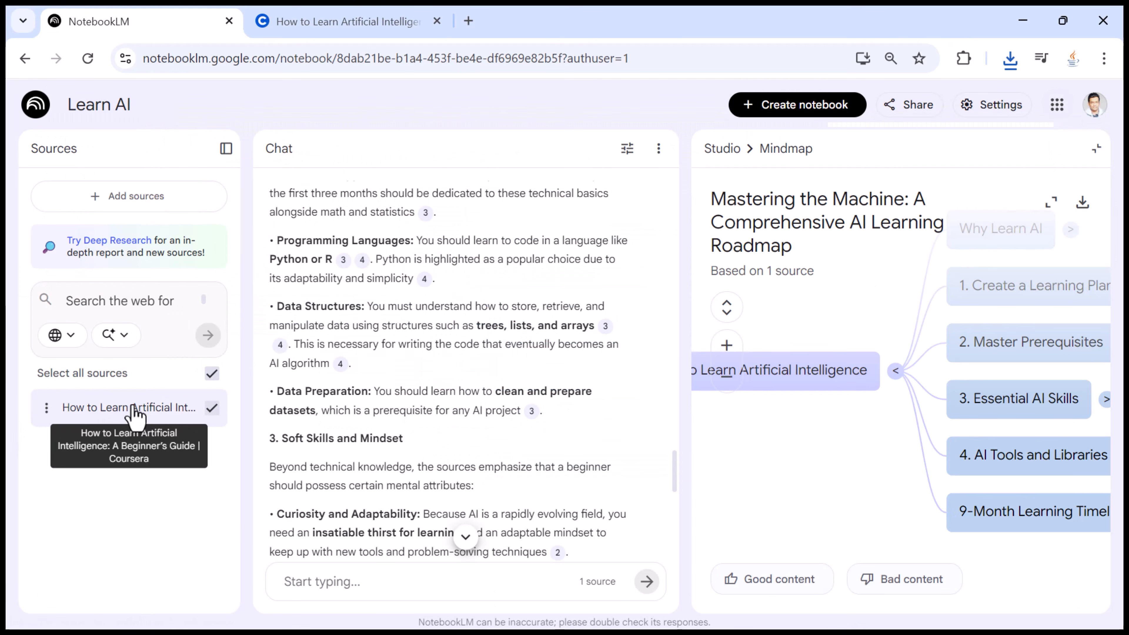
click(724, 148)
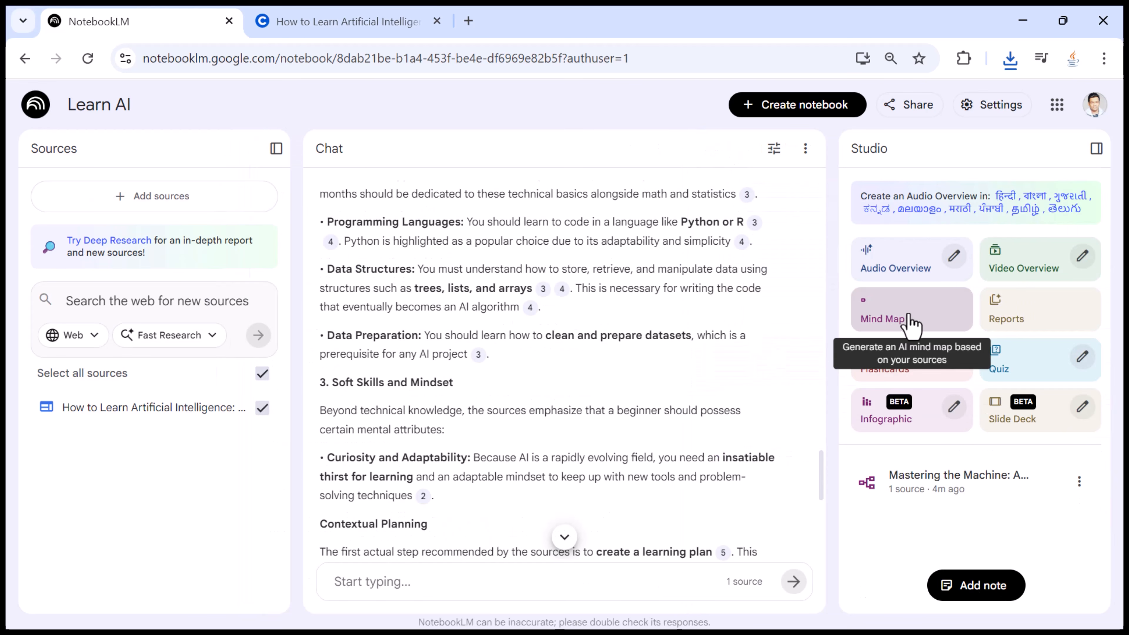
click(936, 482)
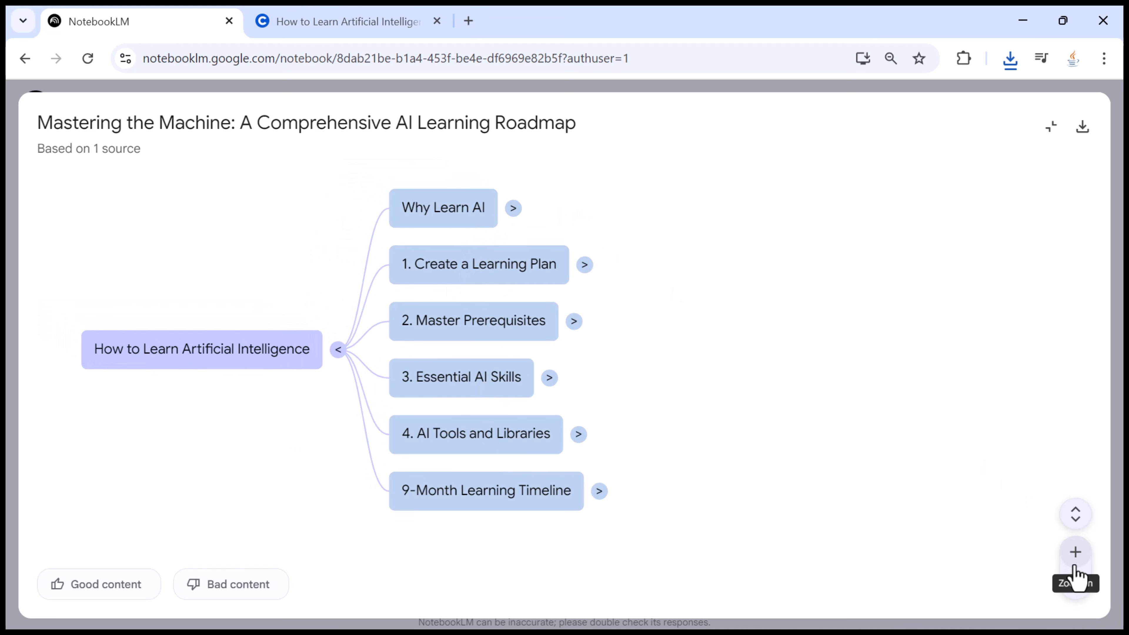
click(1051, 128)
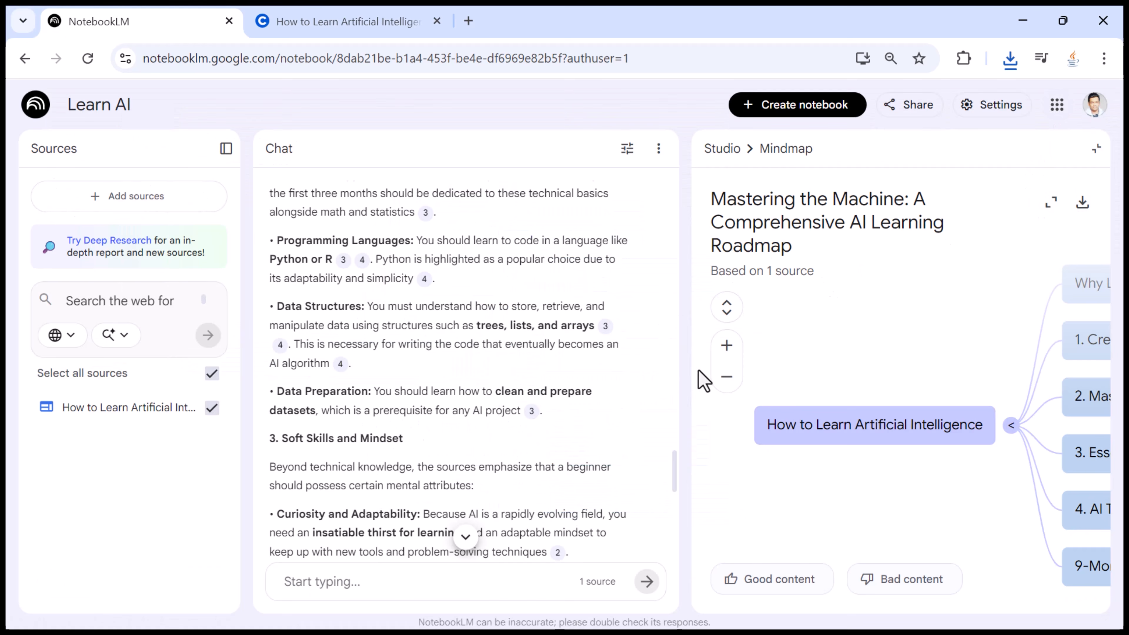
click(1094, 151)
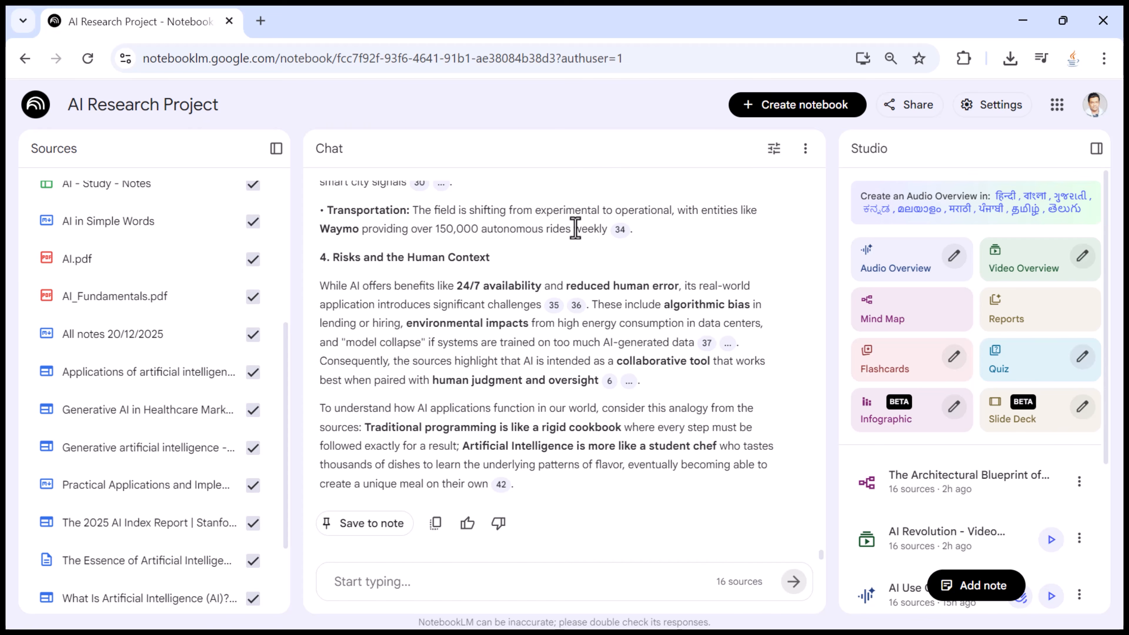
View the report formats offered for the AI Research Project notebook and close them without creating a report
scroll(209, 295, up, 5)
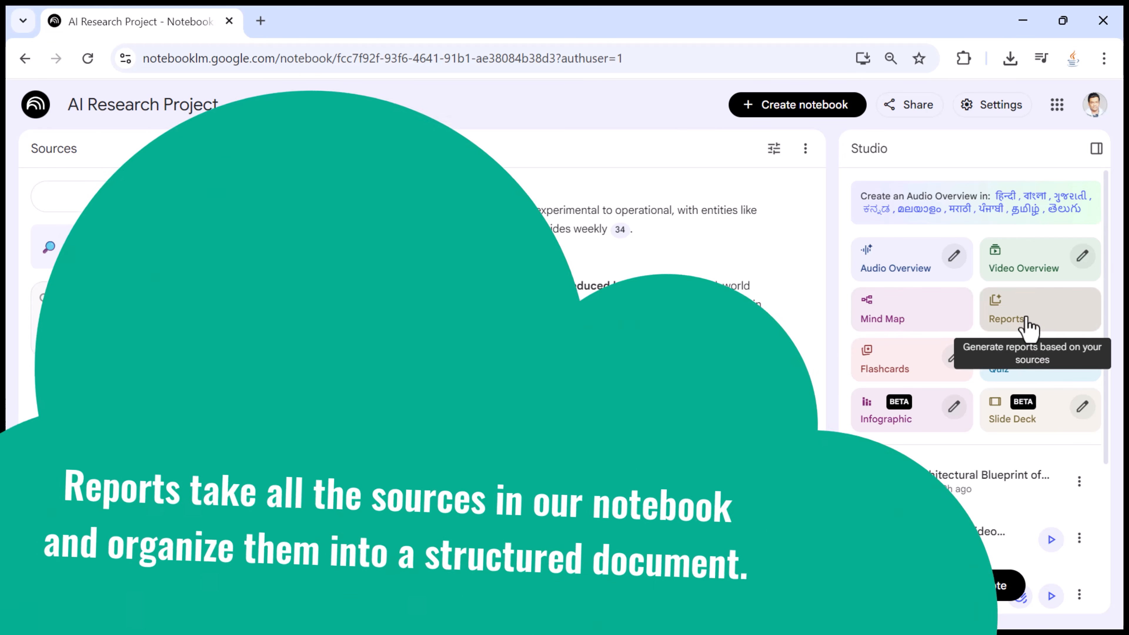
click(1014, 319)
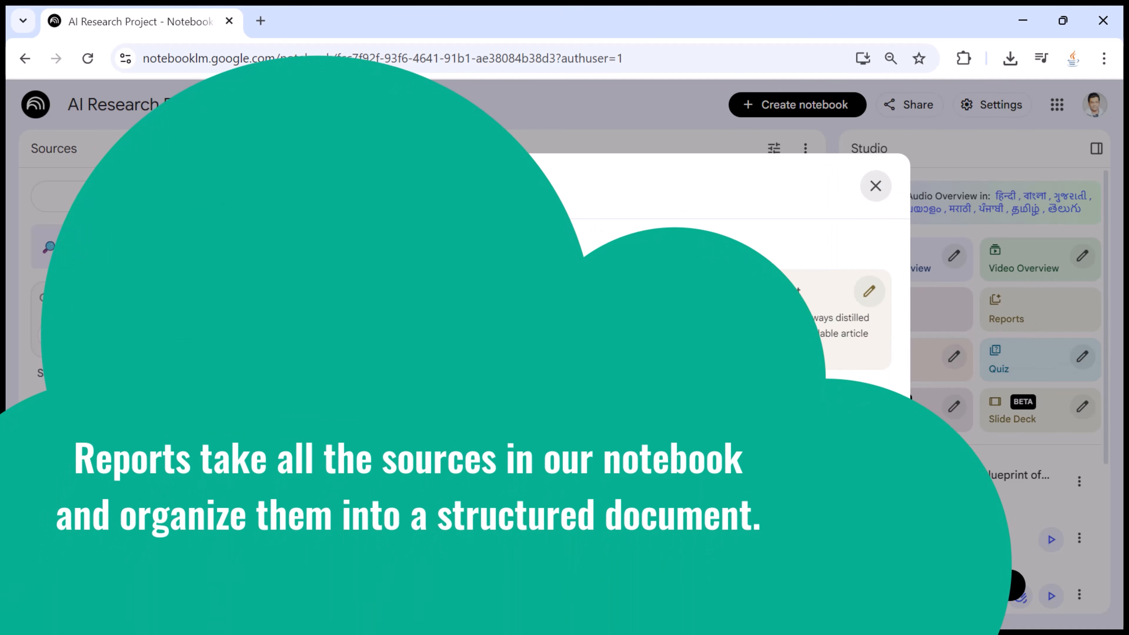
click(875, 187)
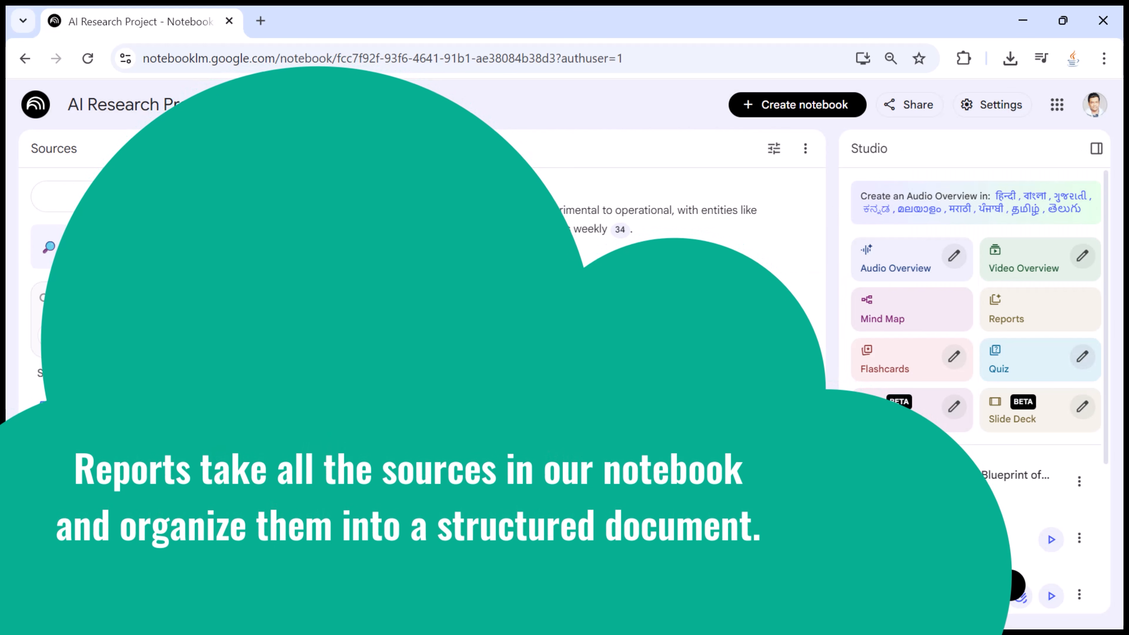
click(1023, 315)
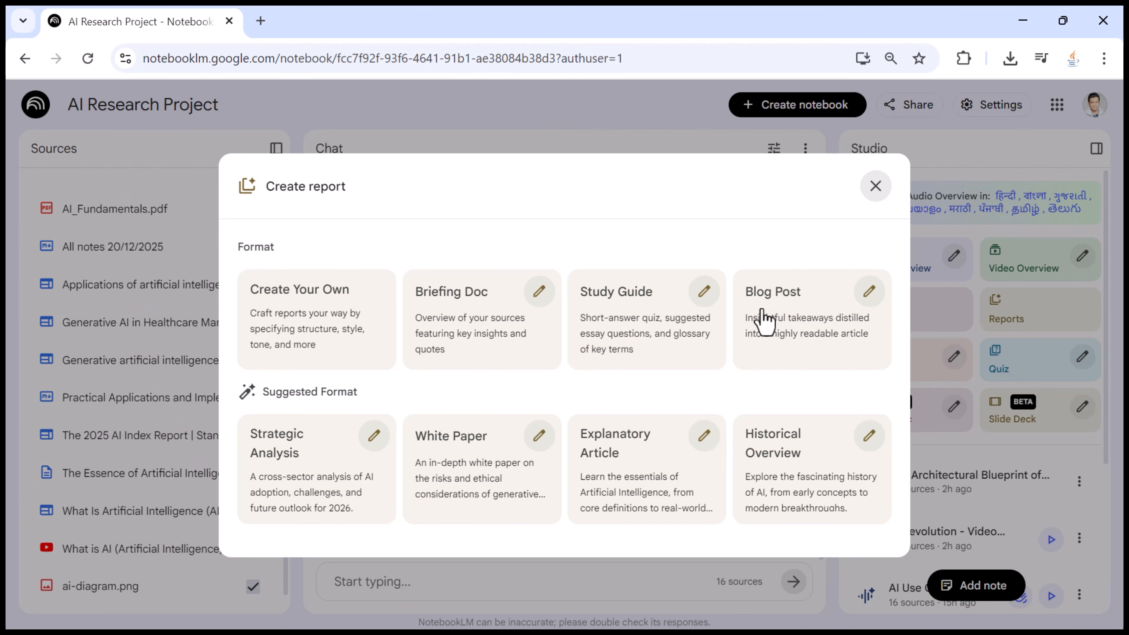
click(874, 190)
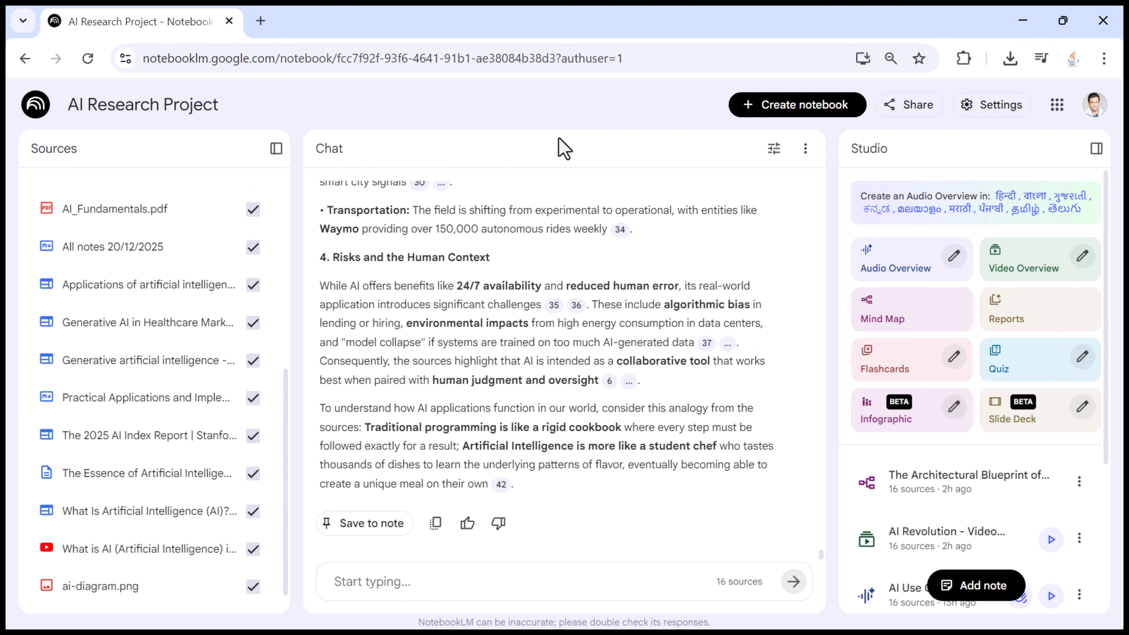
Review the AI Research Project source list and open the report creation options
scroll(98, 289, down, 1)
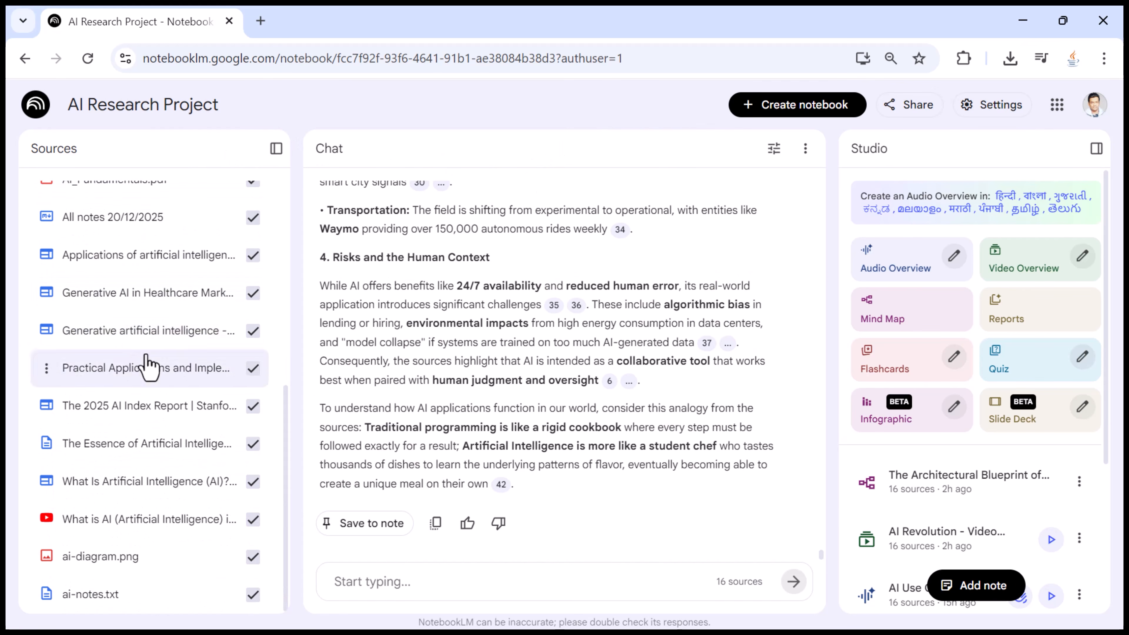
scroll(147, 367, up, 6)
drag(902, 159, 826, 154)
click(959, 154)
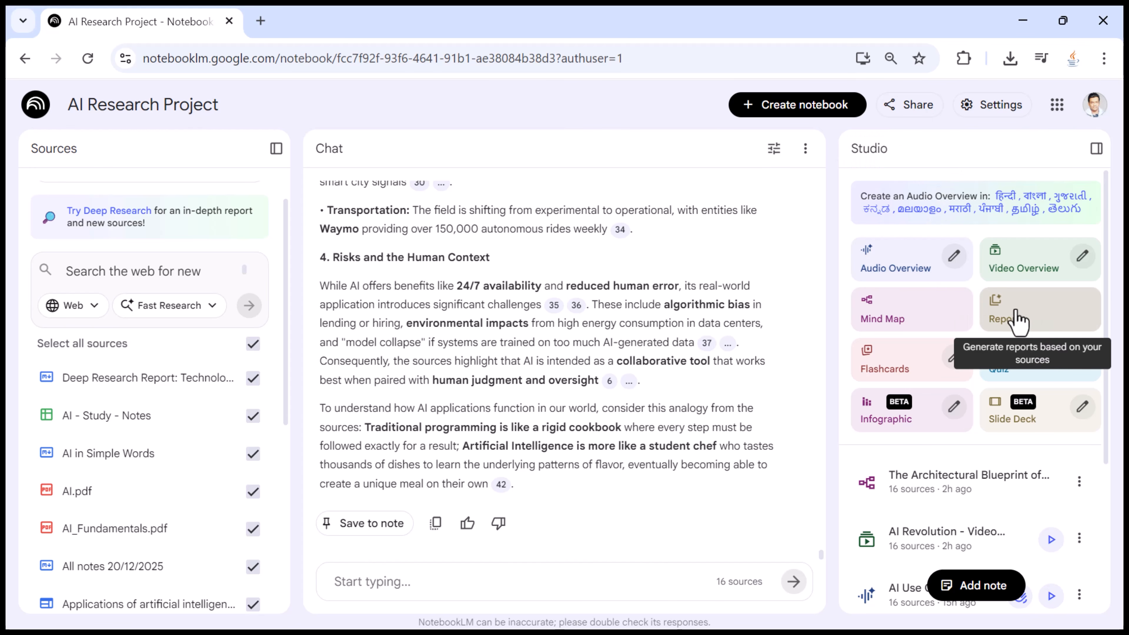
click(1029, 320)
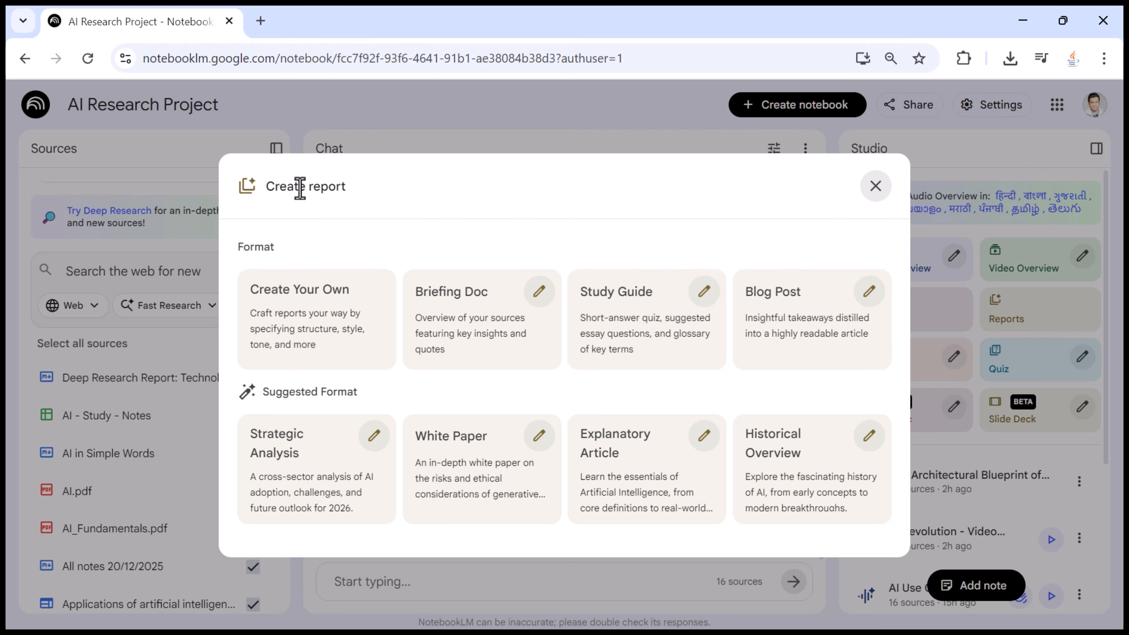
drag(353, 179, 265, 189)
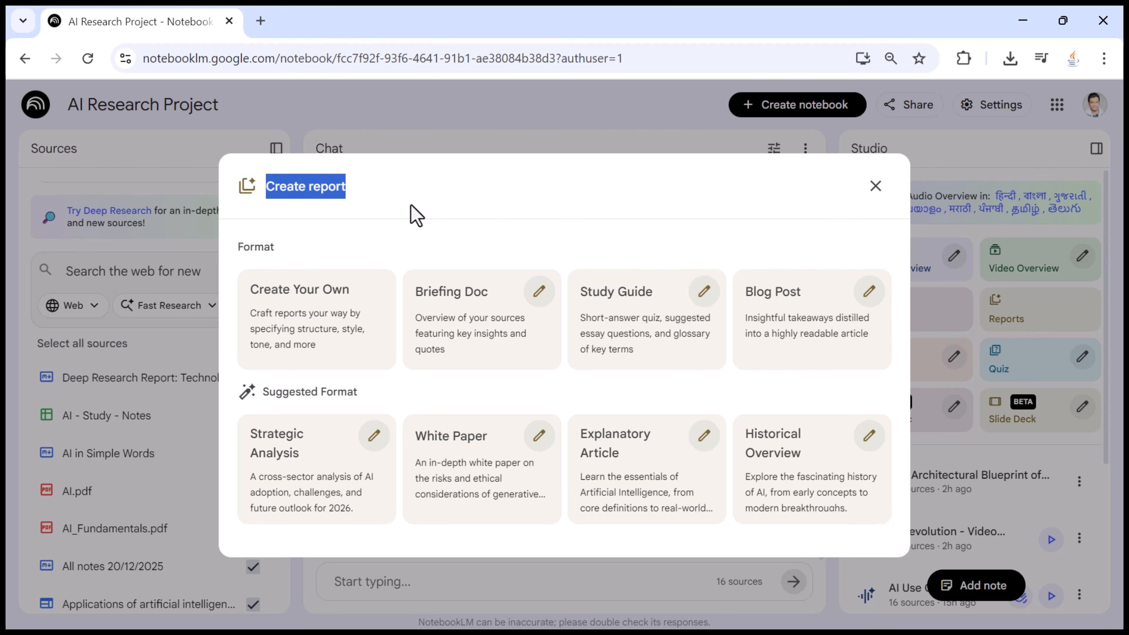
Review the available report formats, open the Create Your Own form with its description field, and return to the format list
click(438, 214)
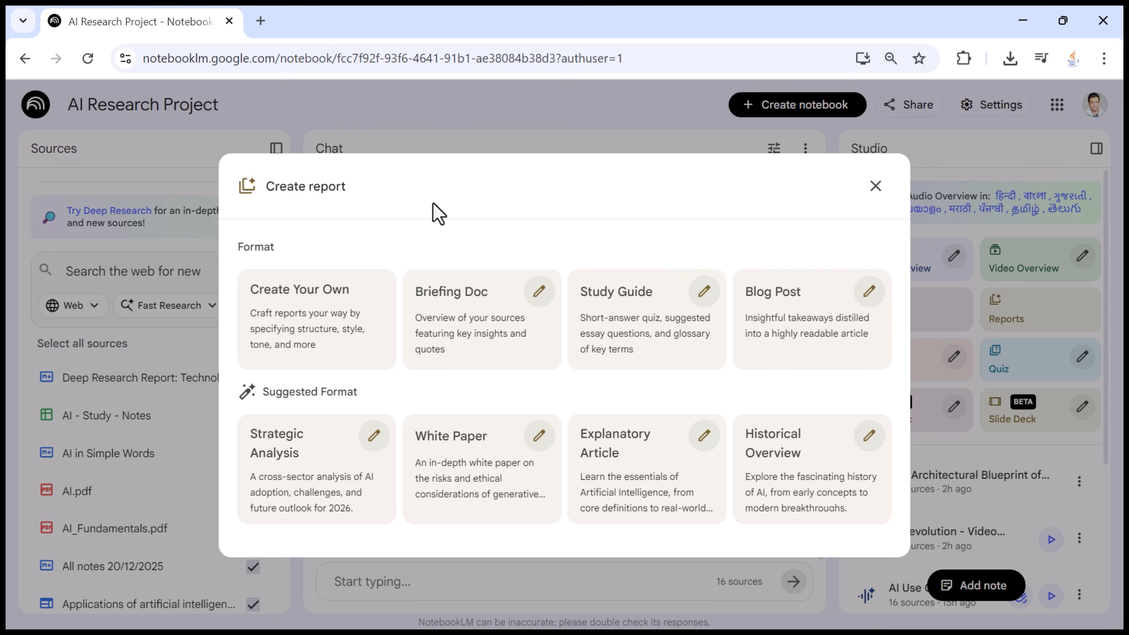
drag(291, 246, 240, 253)
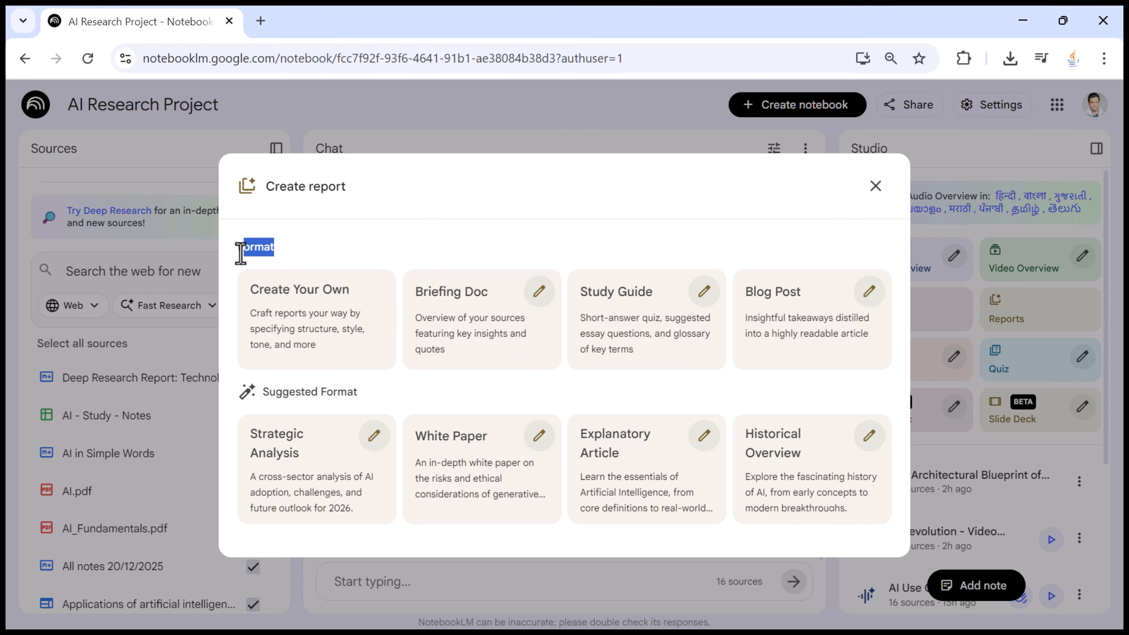
click(331, 251)
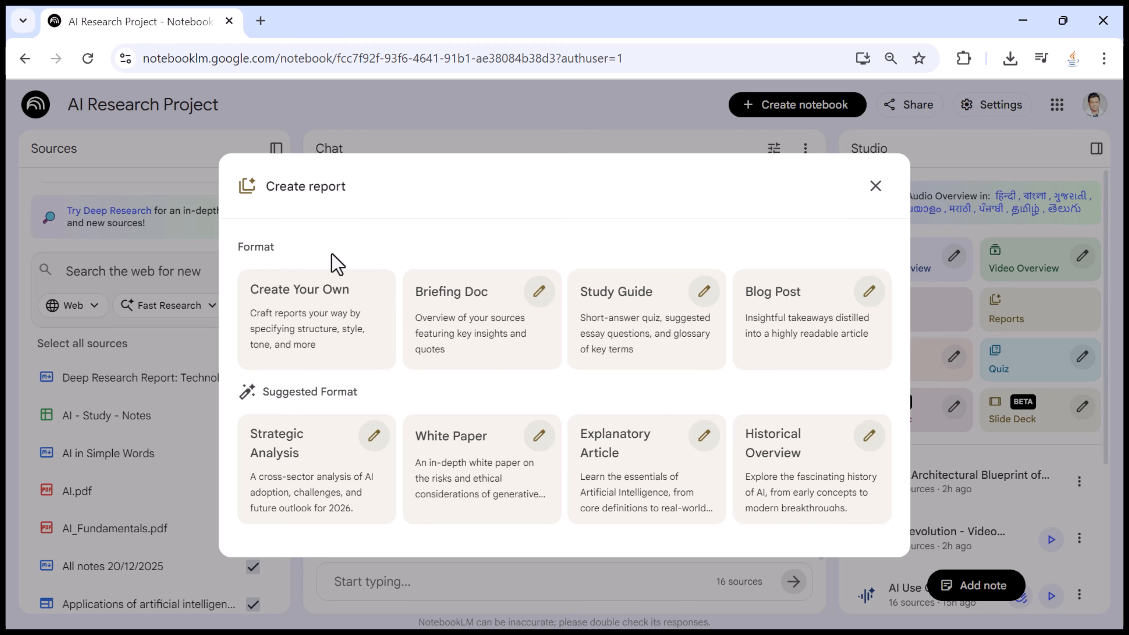
double_click(257, 245)
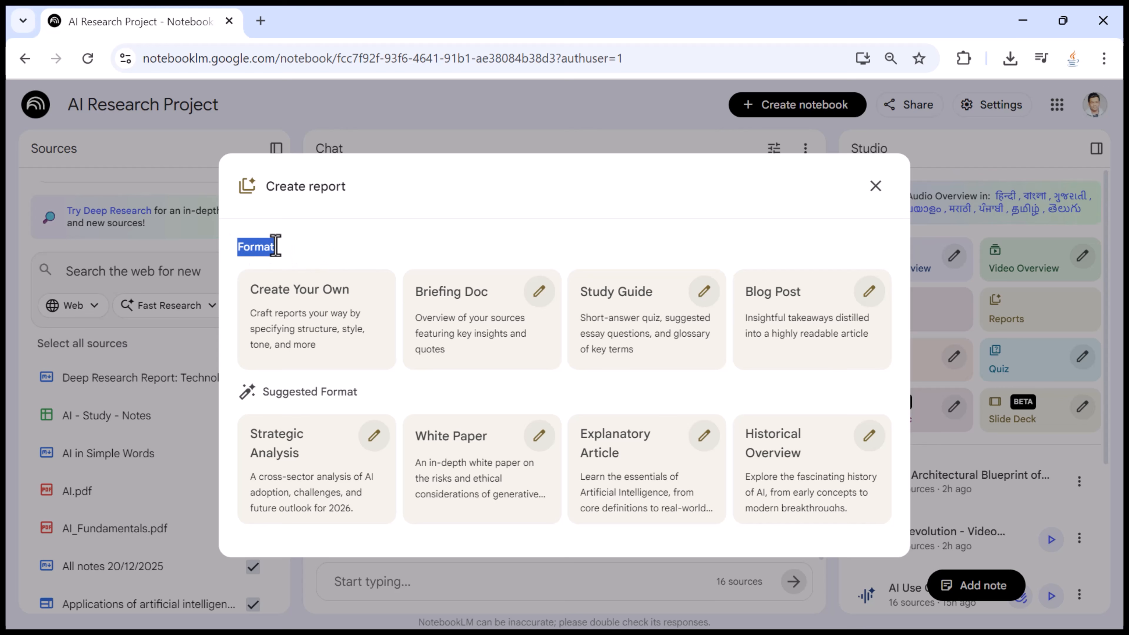
click(336, 246)
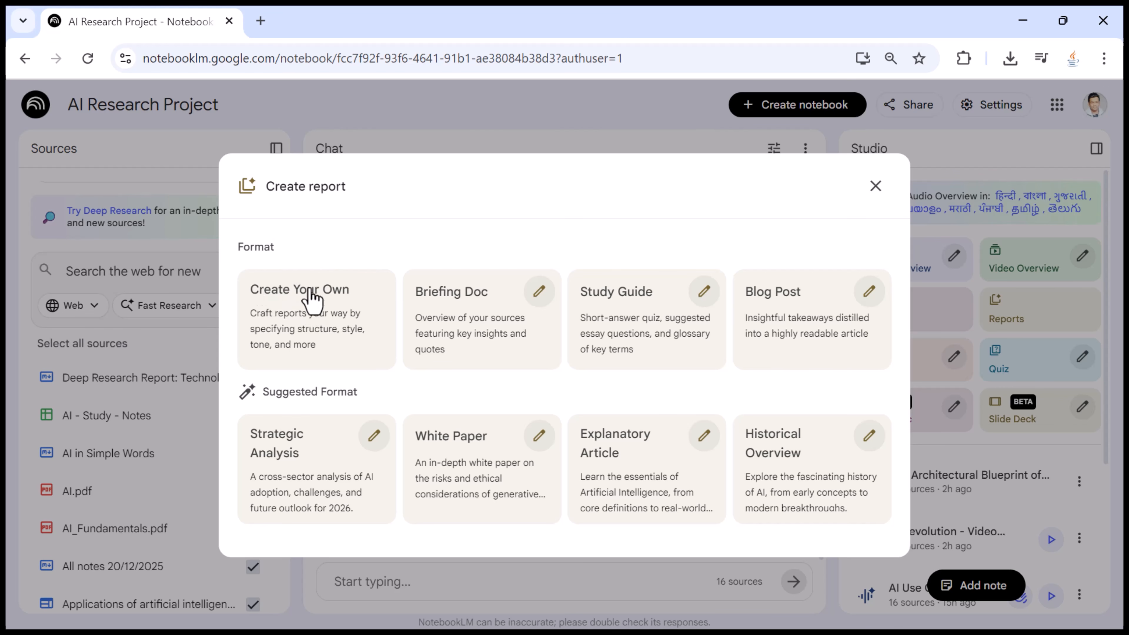
click(322, 327)
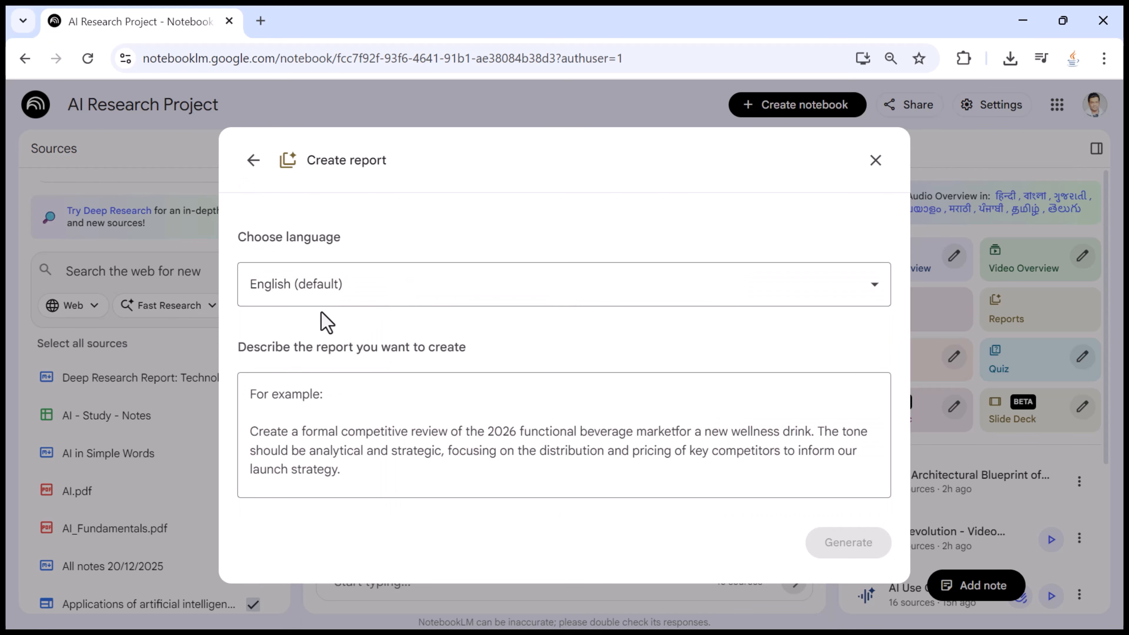
click(324, 431)
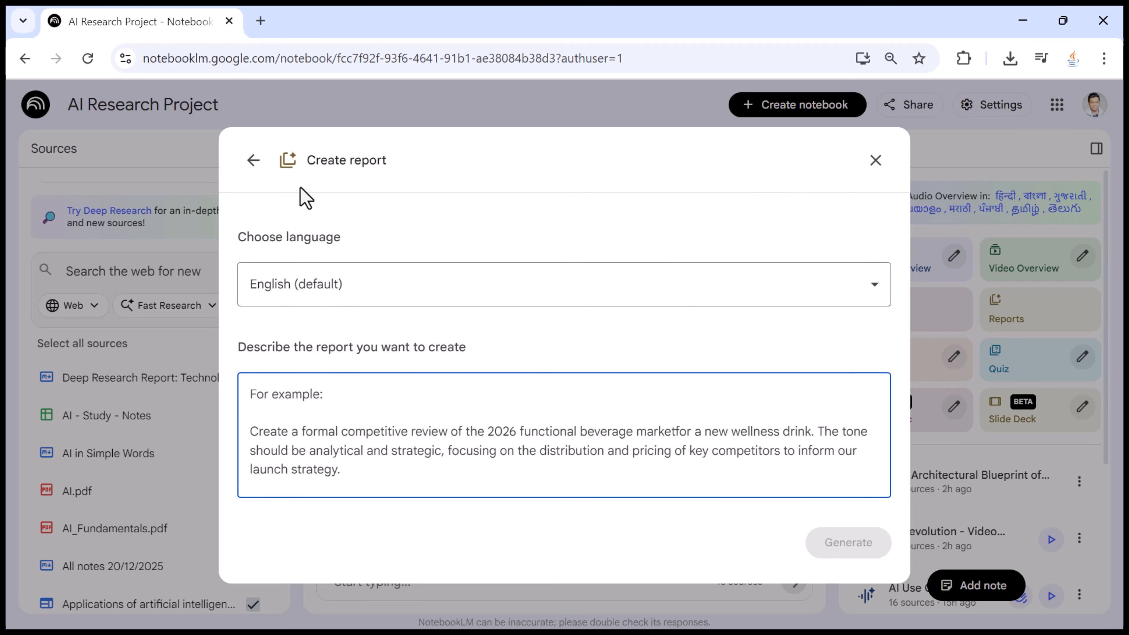
click(254, 161)
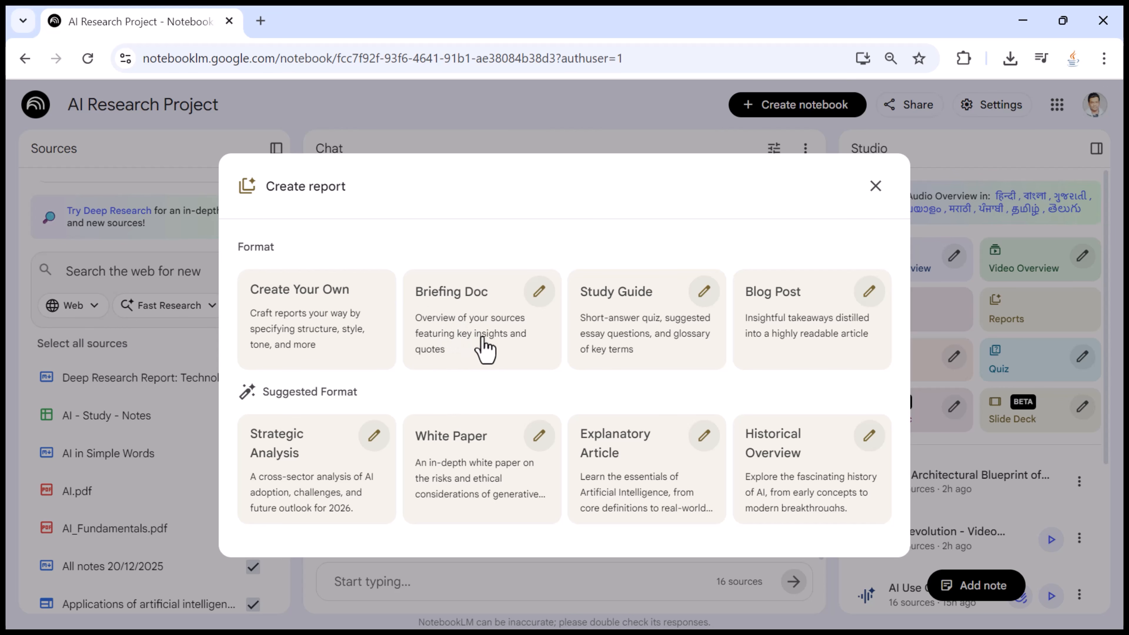
Open the Briefing Doc format's customization to read its language setting and report description, and return to the format list
click(539, 292)
drag(240, 371, 514, 381)
click(514, 381)
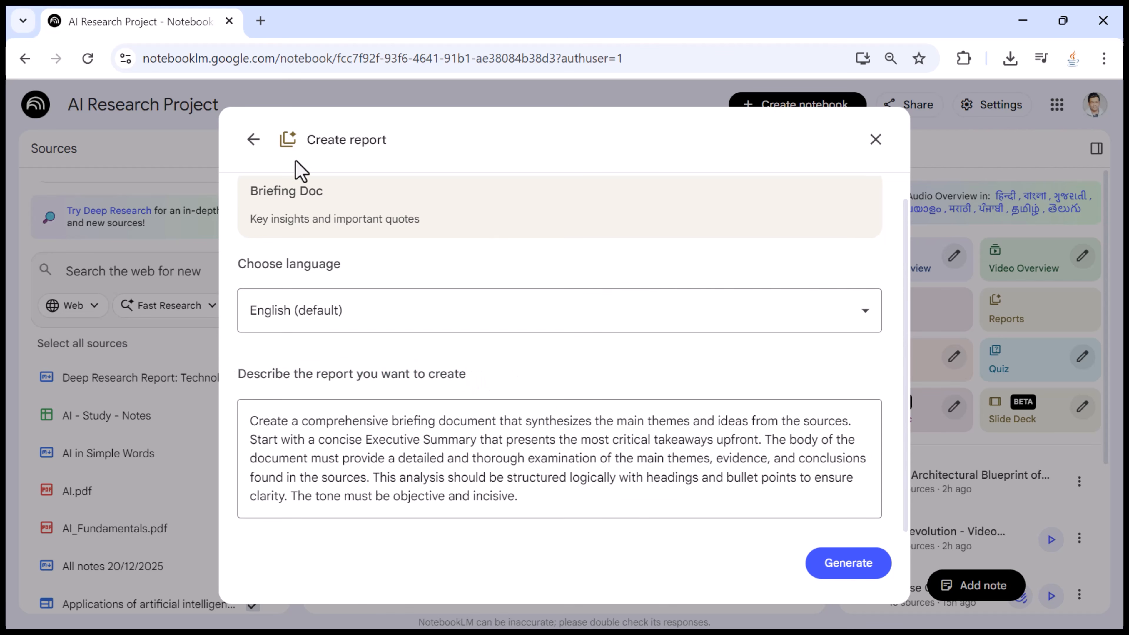
click(253, 139)
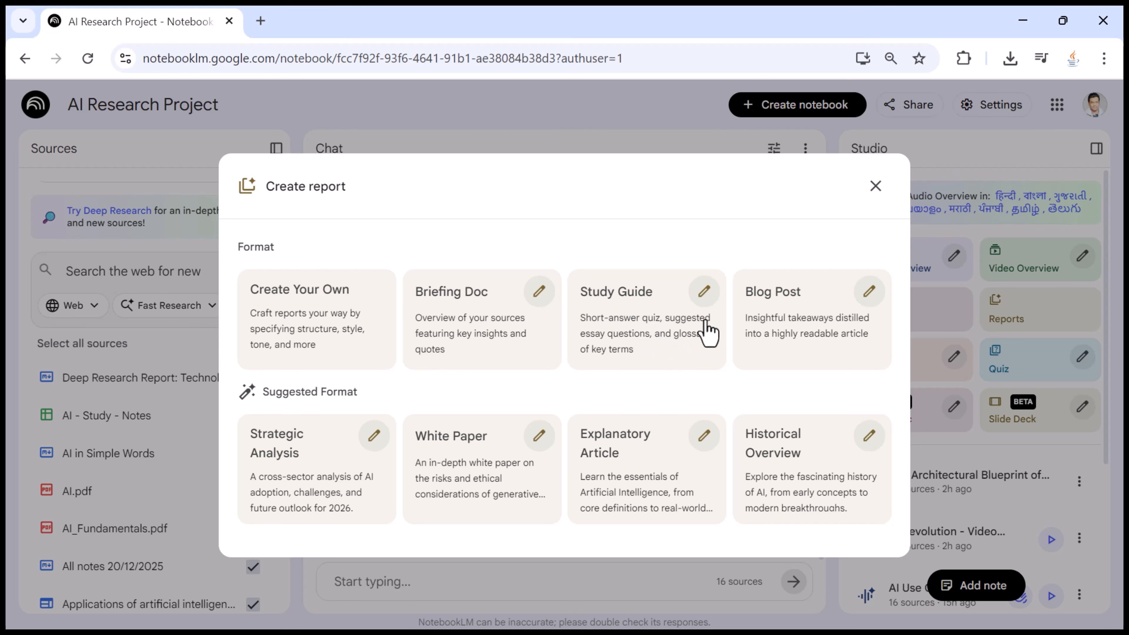
View the Study Guide format's preset report description and go back to the report formats
click(701, 295)
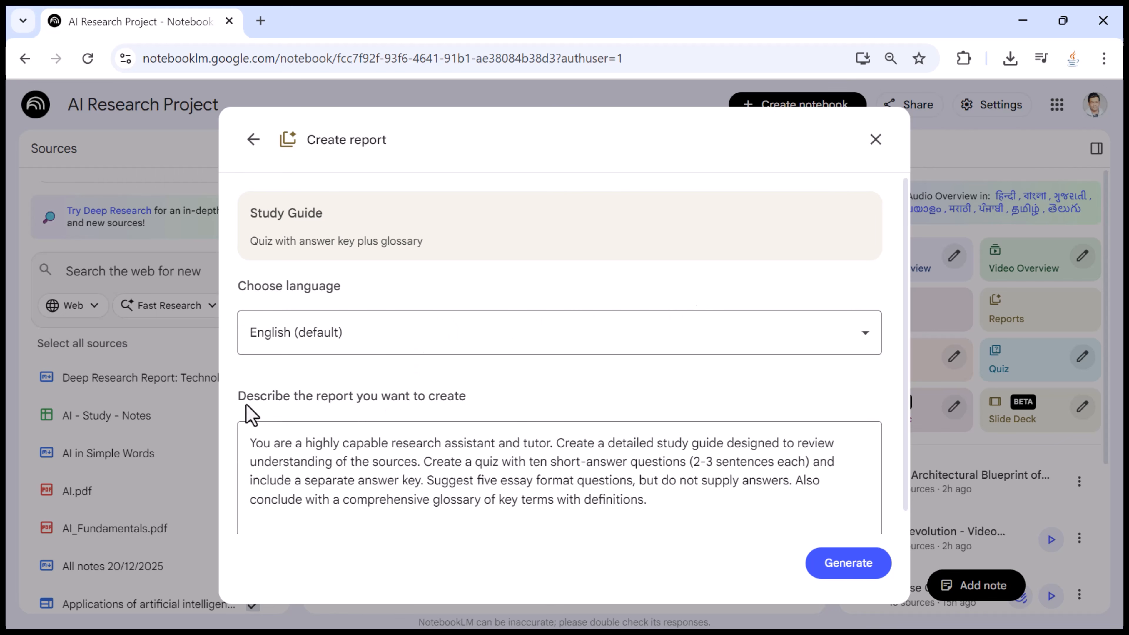
drag(240, 398, 519, 406)
click(252, 140)
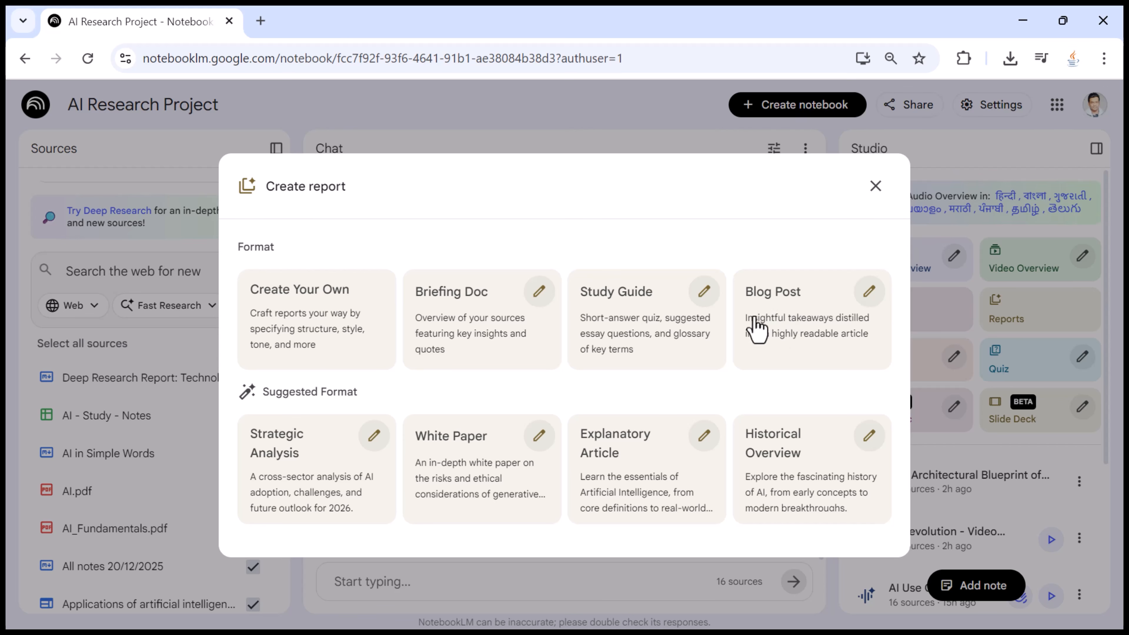
Read the Blog Post format's preset report description and close report creation without generating anything
click(869, 292)
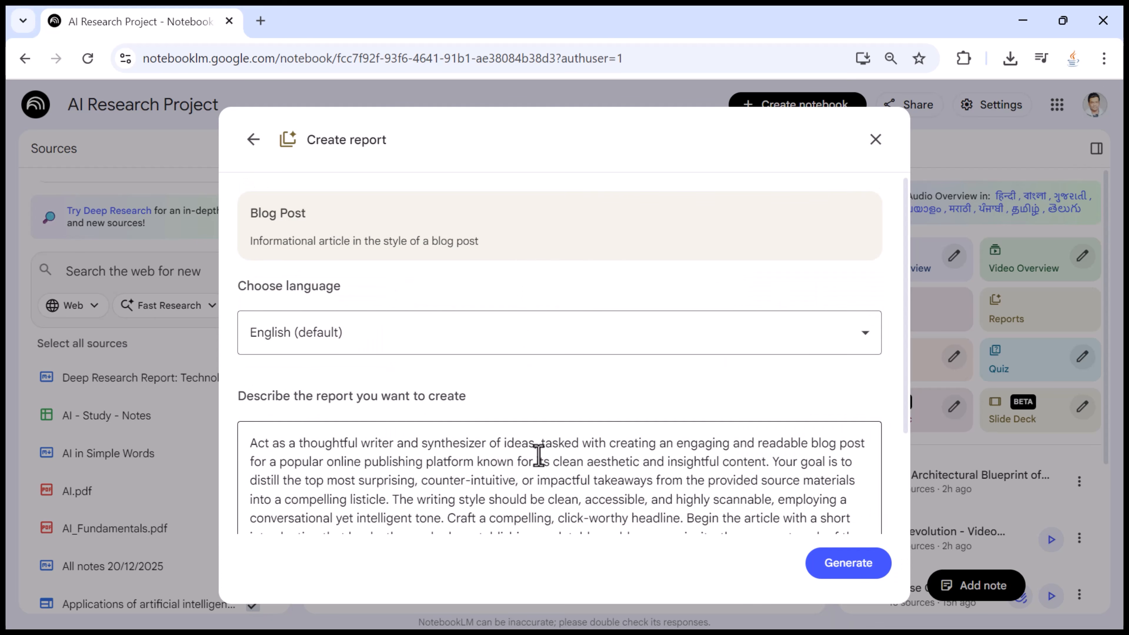
scroll(522, 311, down, 3)
scroll(524, 368, up, 3)
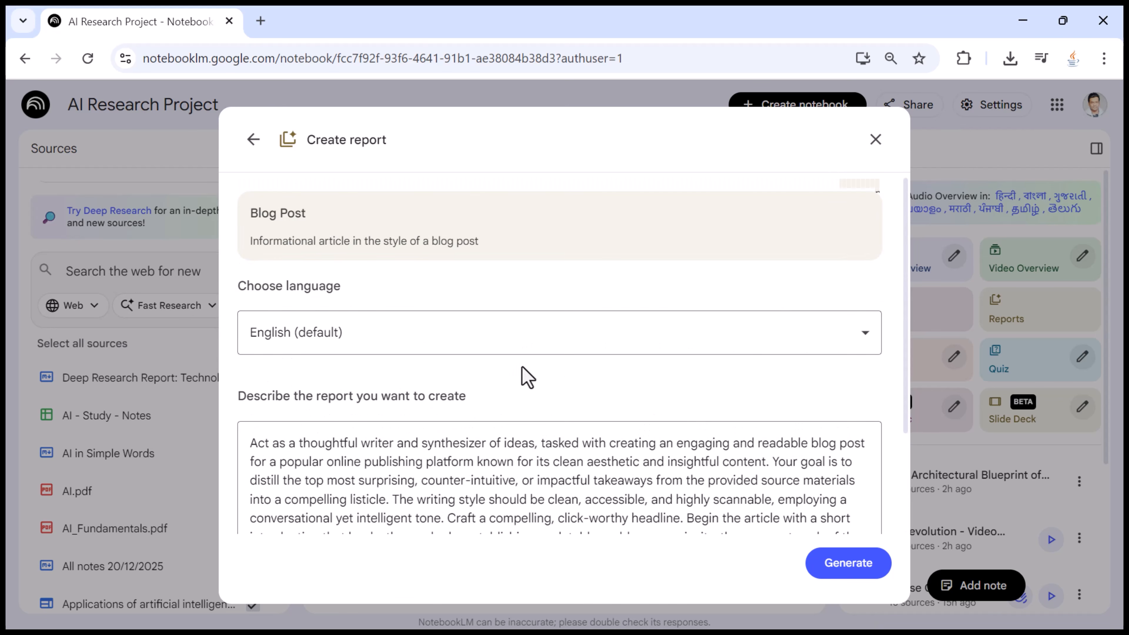
click(878, 143)
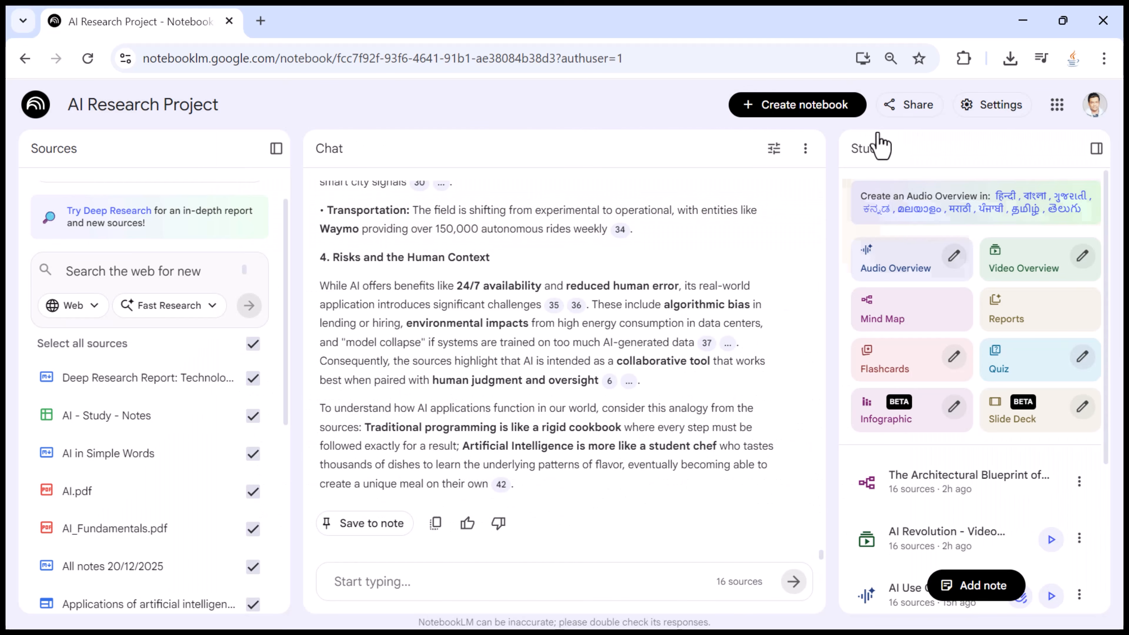
Reopen report creation, examine the suggested Strategic Analysis format's report description, and return to the format list
click(1038, 329)
drag(376, 391, 262, 391)
click(385, 392)
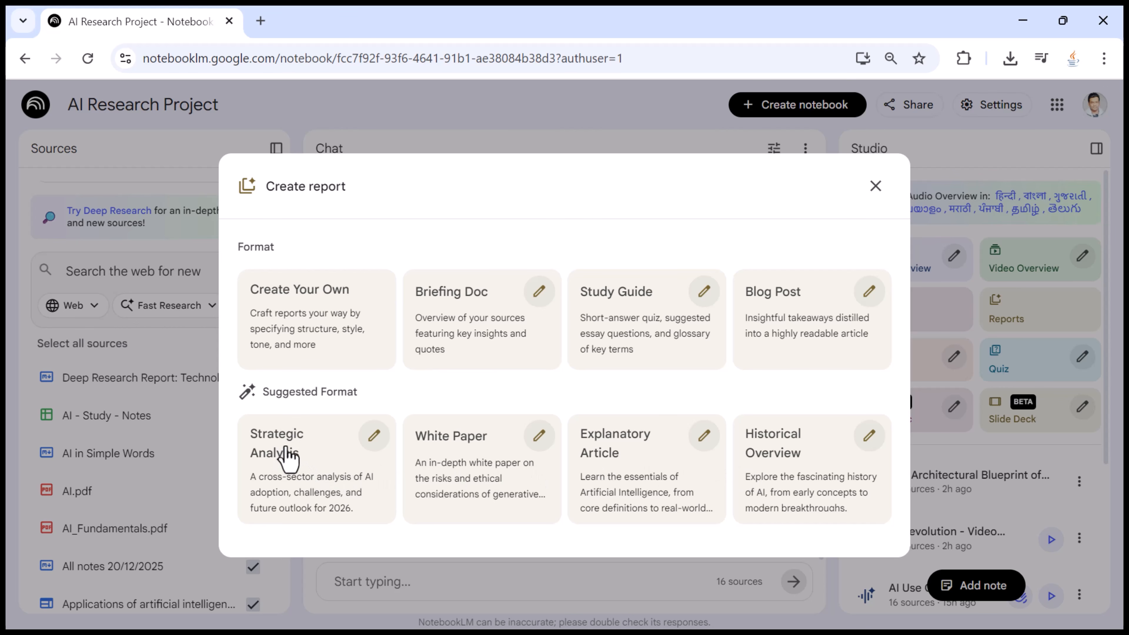
click(375, 440)
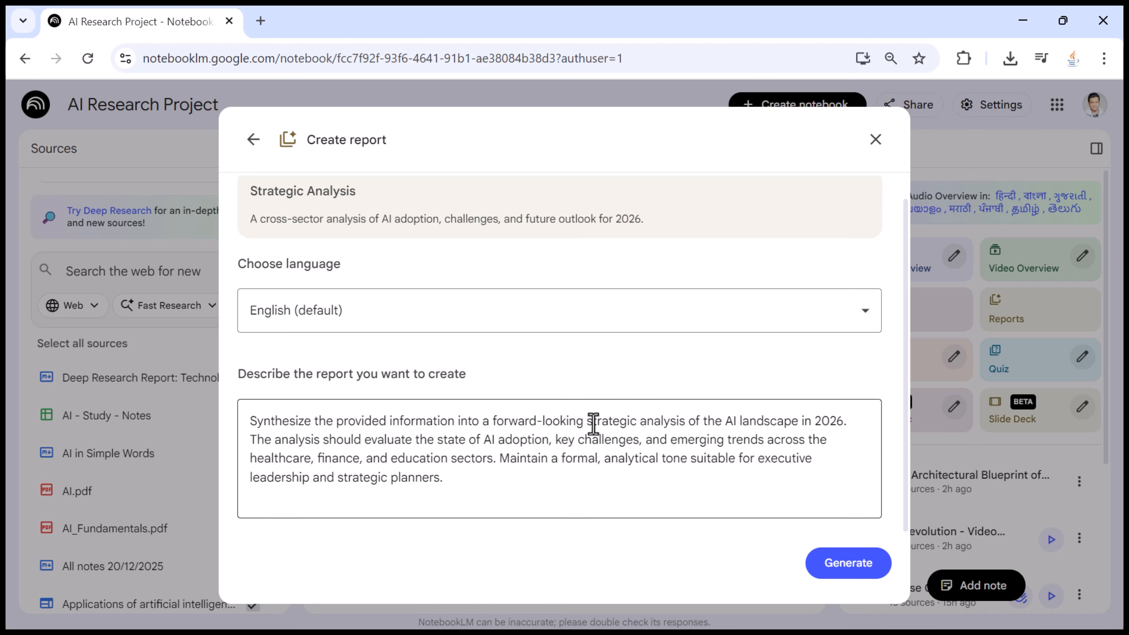
click(253, 140)
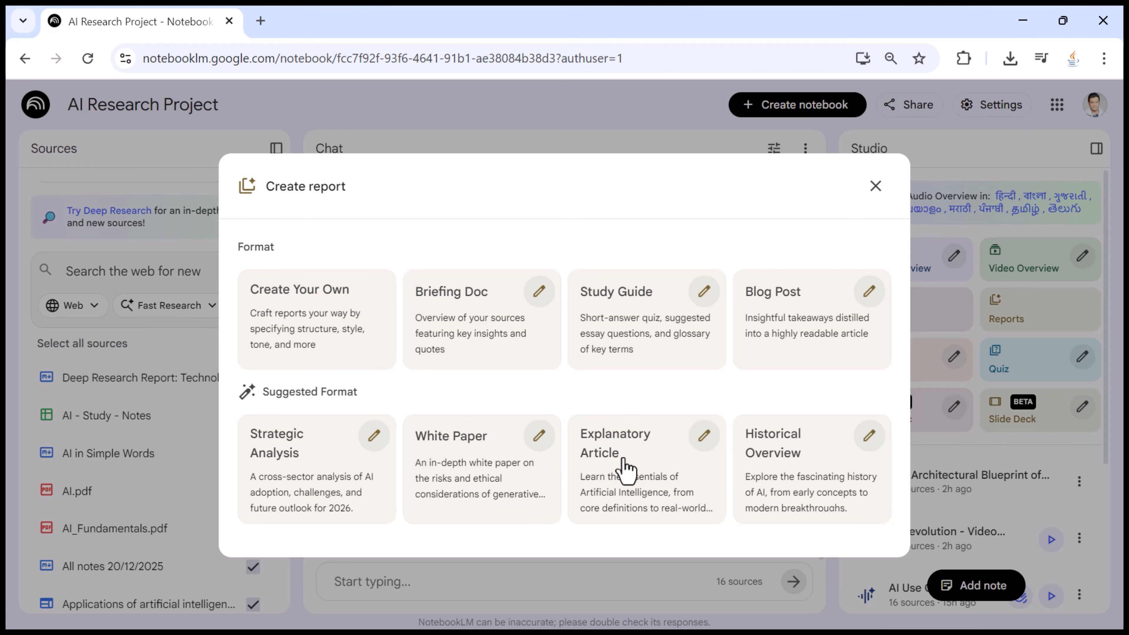
Generate a report from the notebook's sources using the suggested Explanatory Article format
click(634, 465)
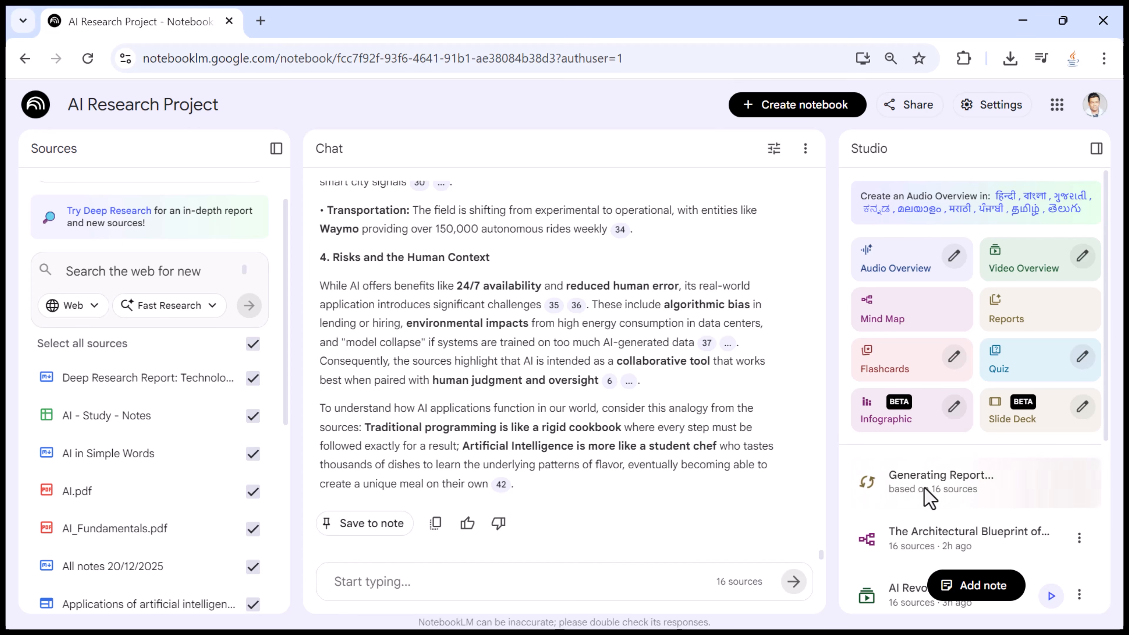
click(402, 586)
scroll(195, 463, up, 1)
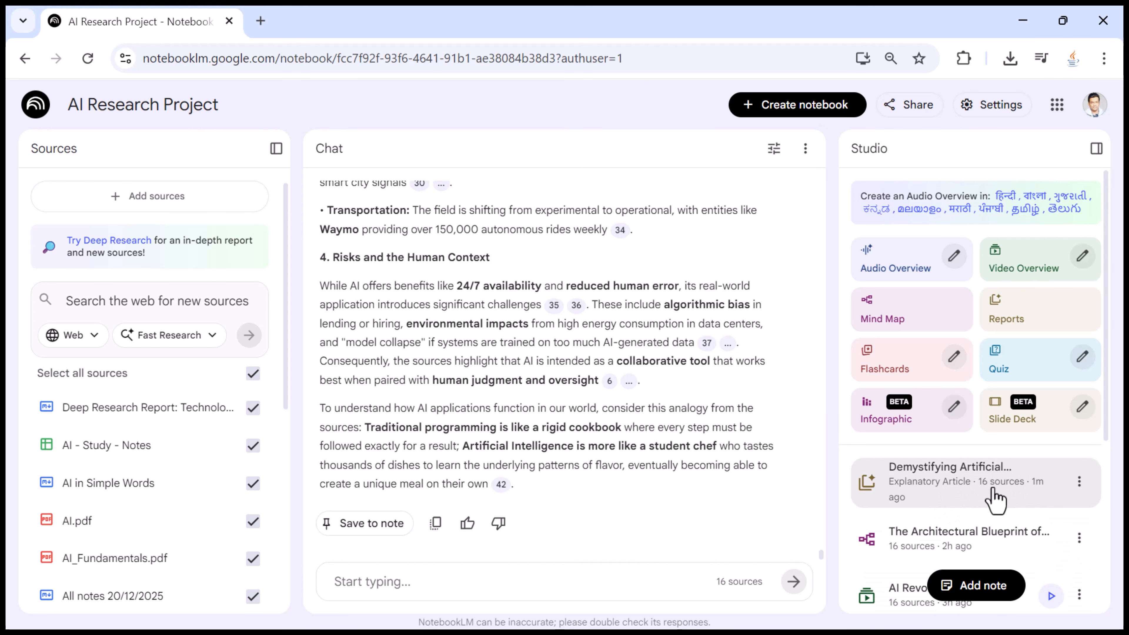
Open the generated Explanatory Article report, read it from introduction to conclusion, and return to the Studio overview
click(1005, 490)
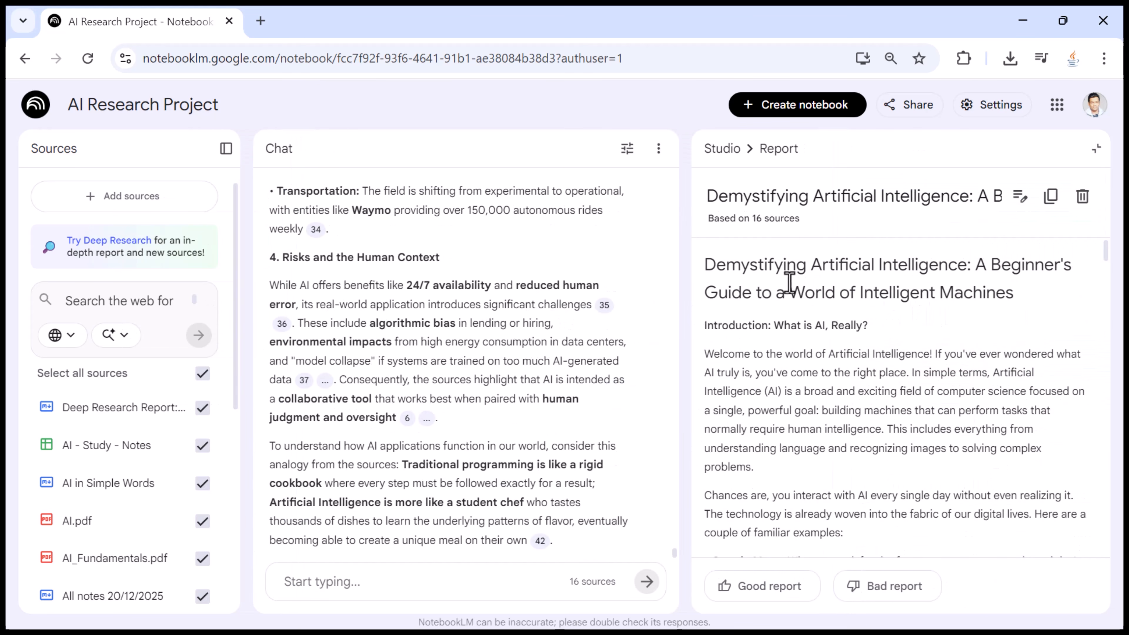
drag(883, 324, 684, 323)
click(899, 335)
scroll(849, 358, down, 3)
scroll(848, 374, down, 15)
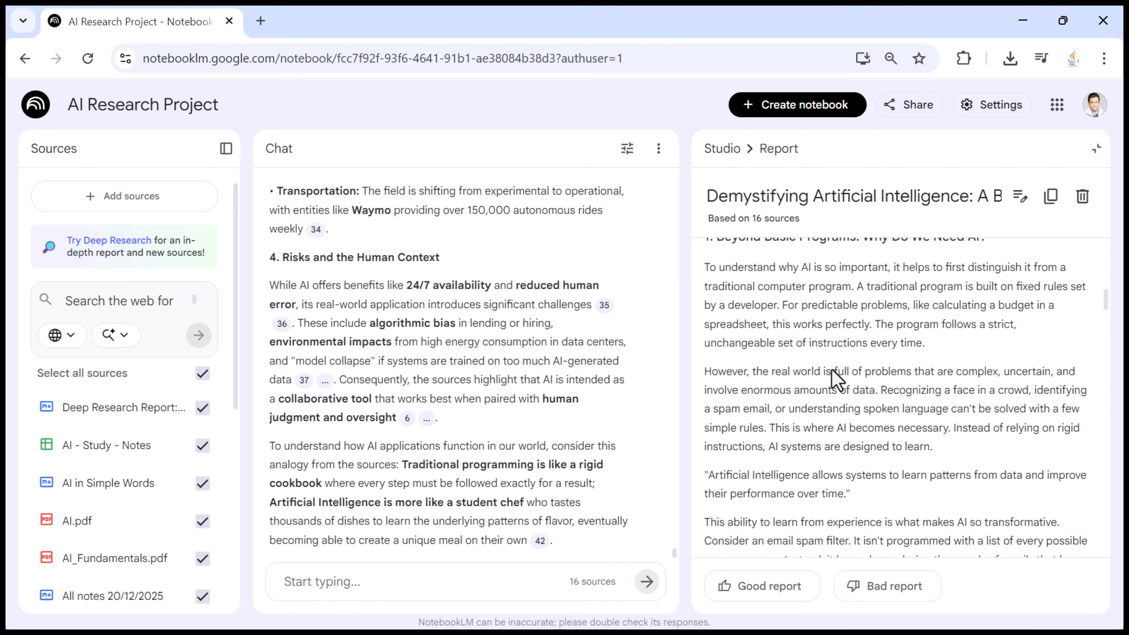
scroll(835, 380, down, 15)
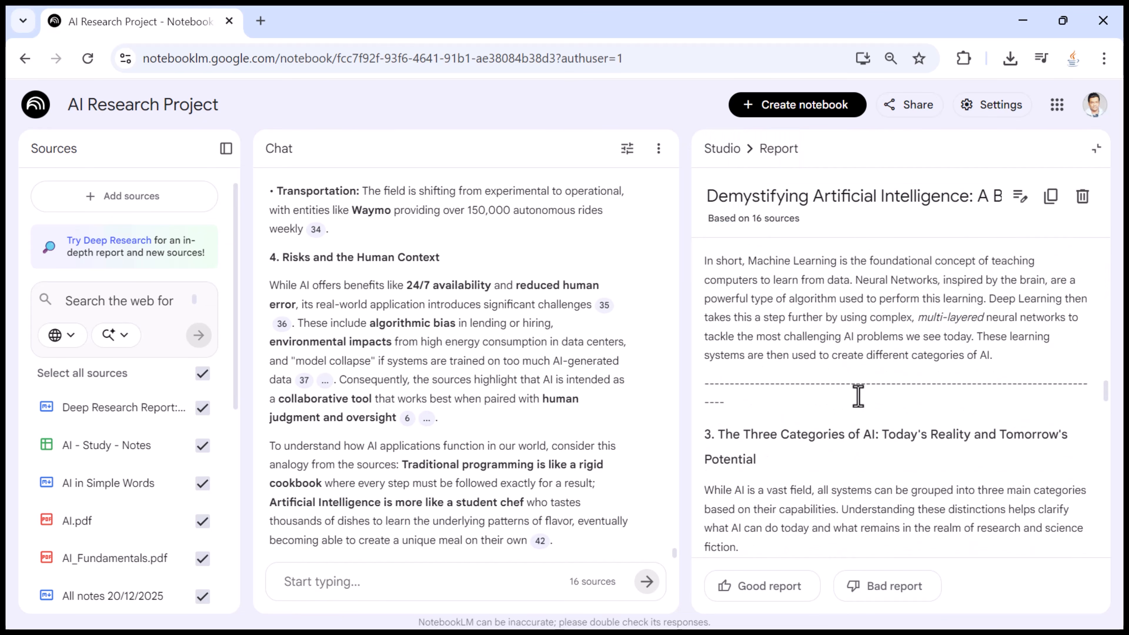
scroll(848, 400, down, 20)
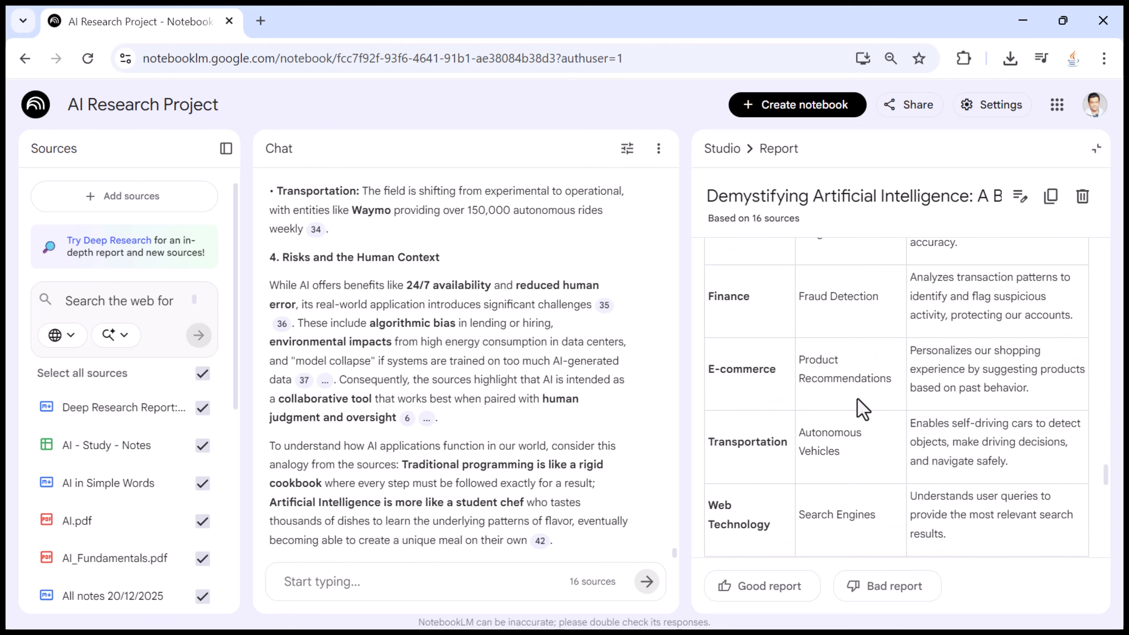
scroll(146, 403, down, 6)
scroll(134, 516, up, 6)
scroll(807, 315, down, 5)
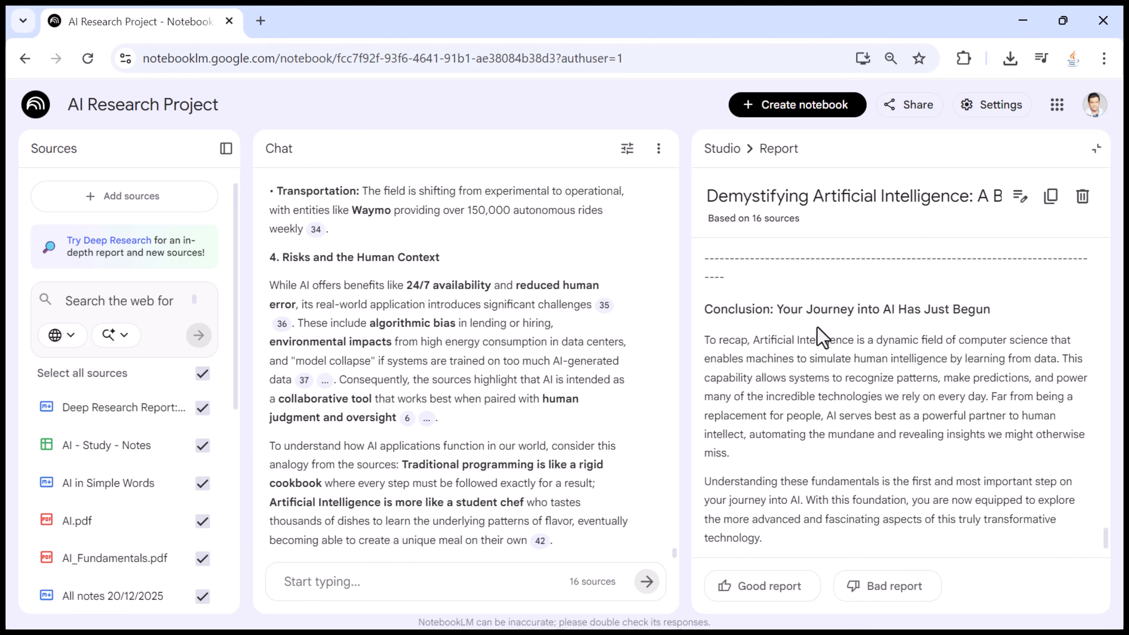
scroll(828, 364, up, 20)
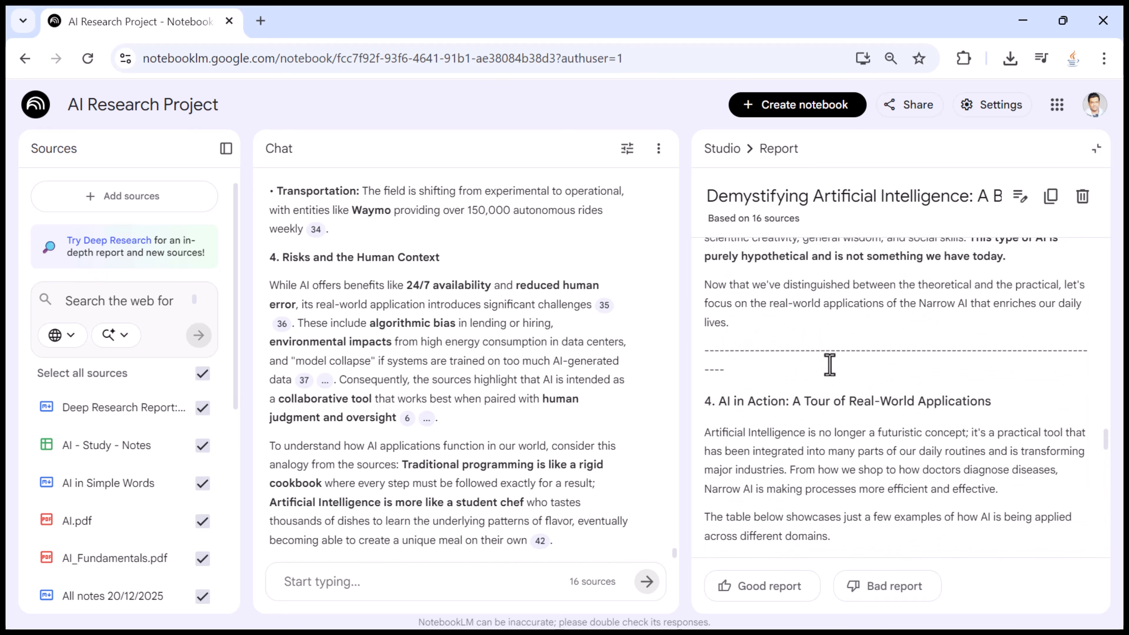
scroll(829, 366, up, 20)
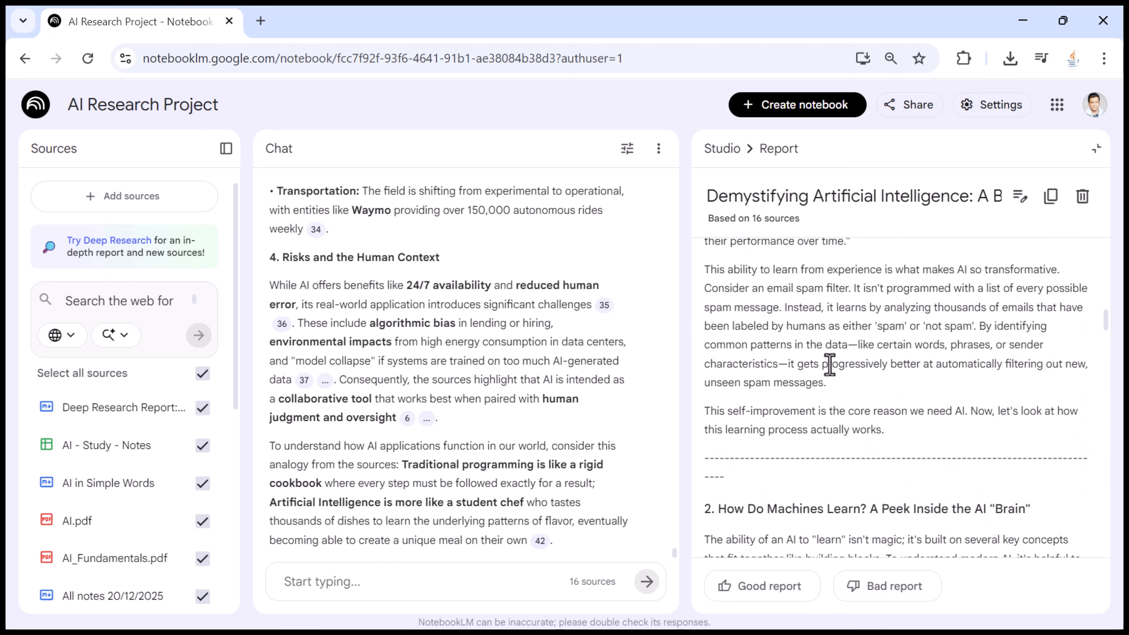
scroll(829, 364, up, 10)
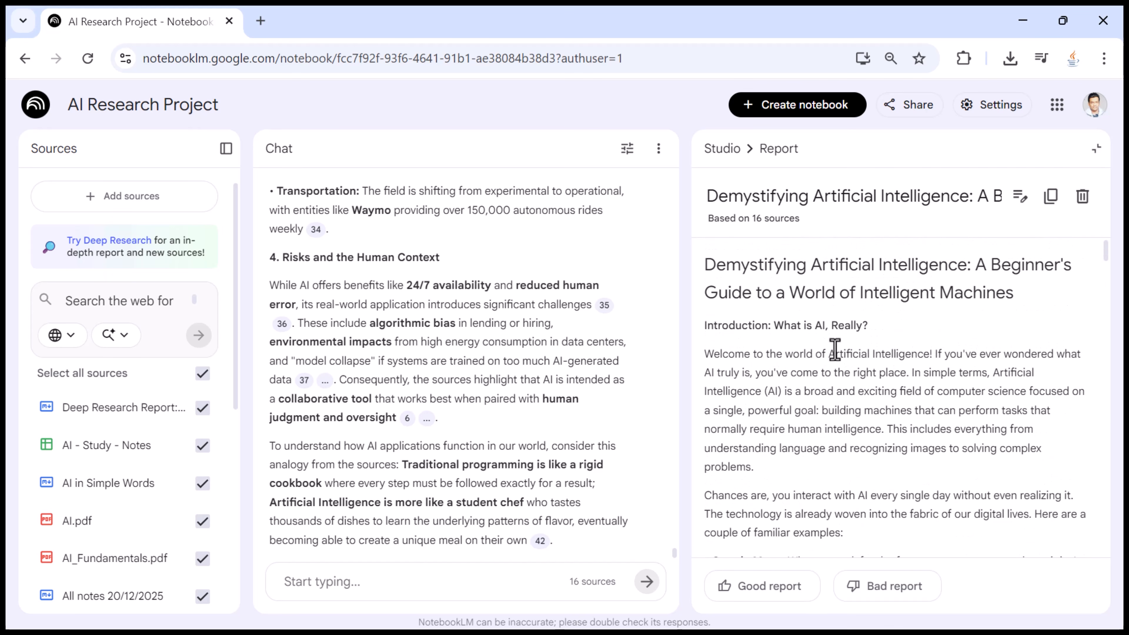
click(715, 152)
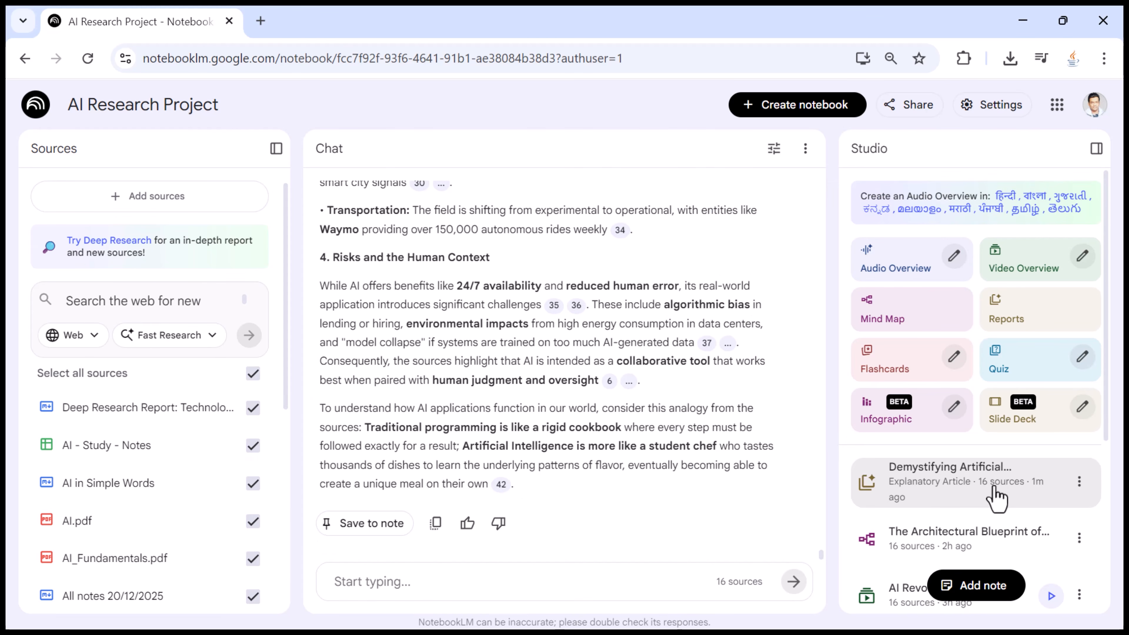
click(1000, 303)
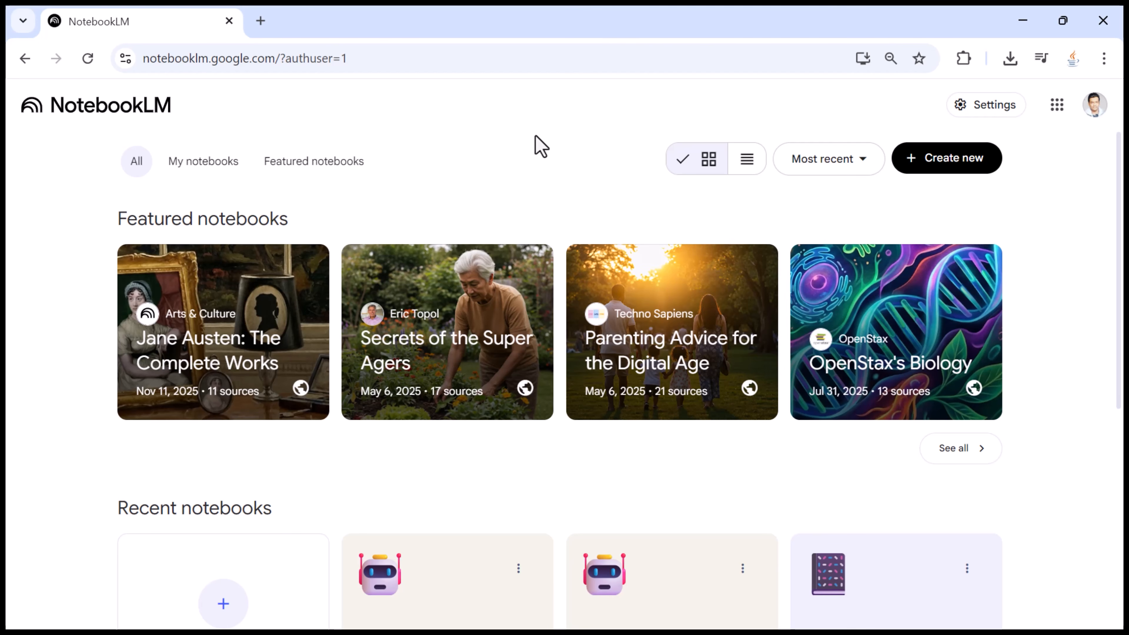
scroll(541, 145, down, 7)
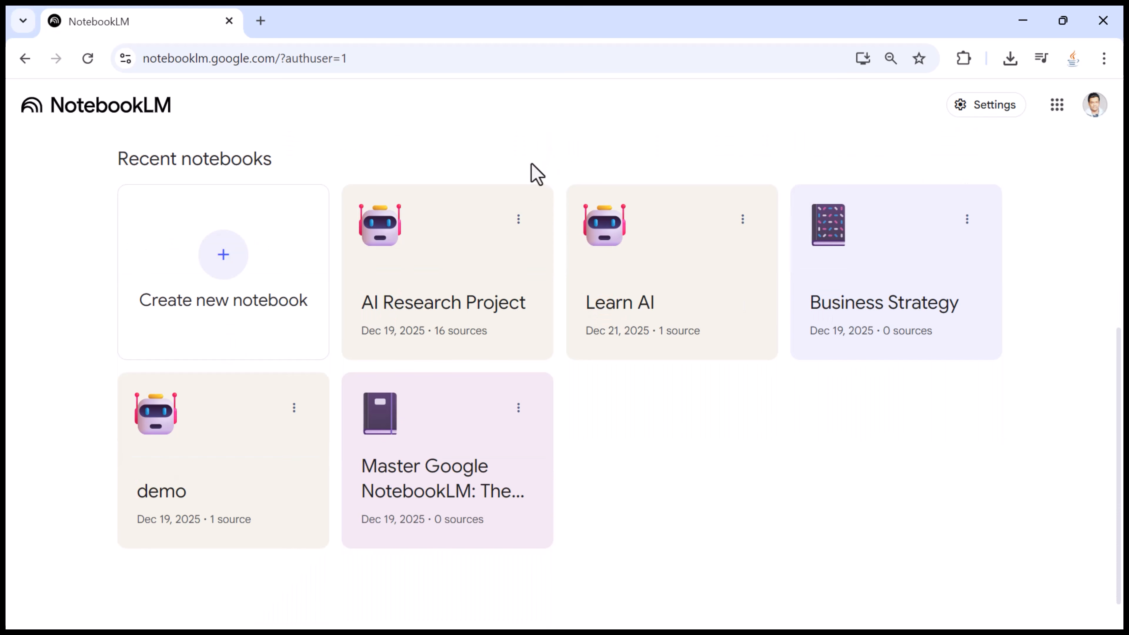
click(178, 60)
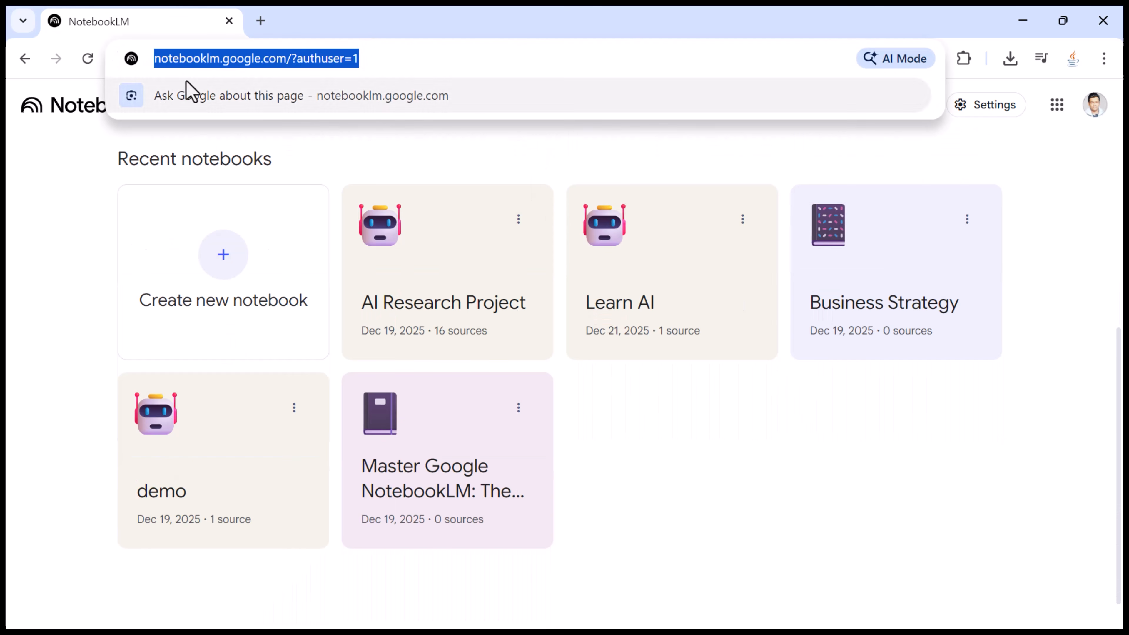
click(393, 165)
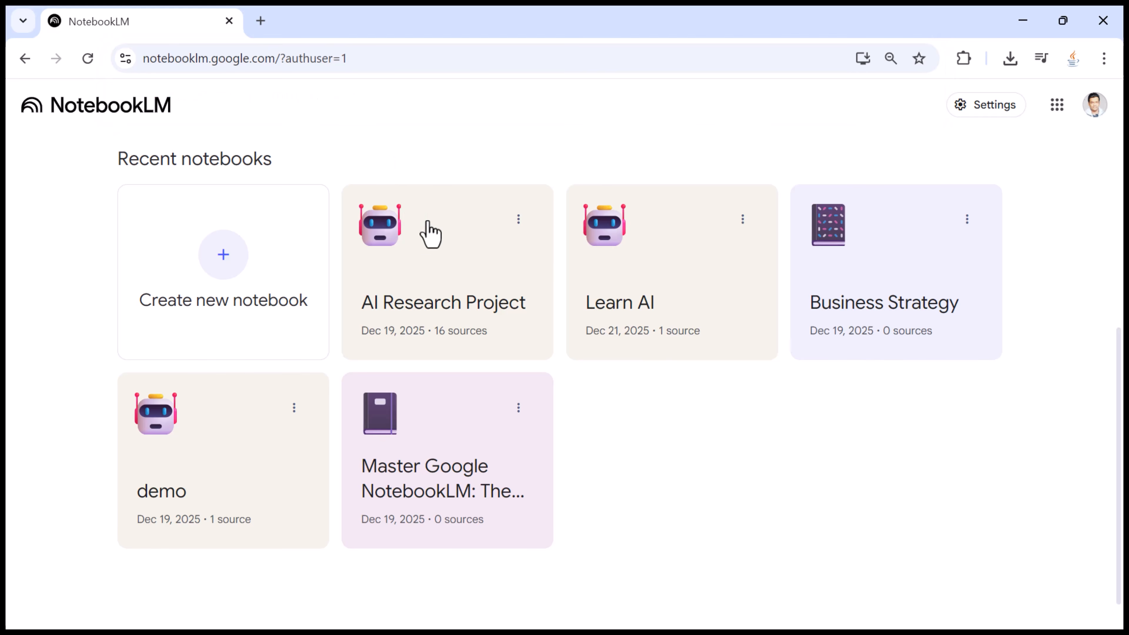
scroll(429, 223, up, 4)
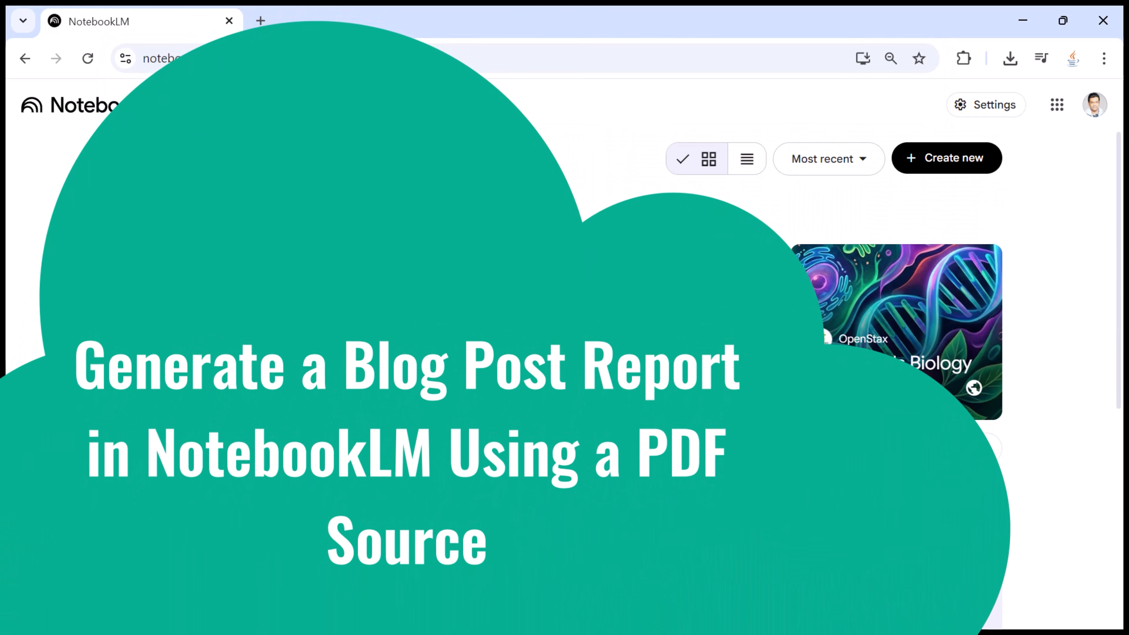
scroll(889, 312, down, 5)
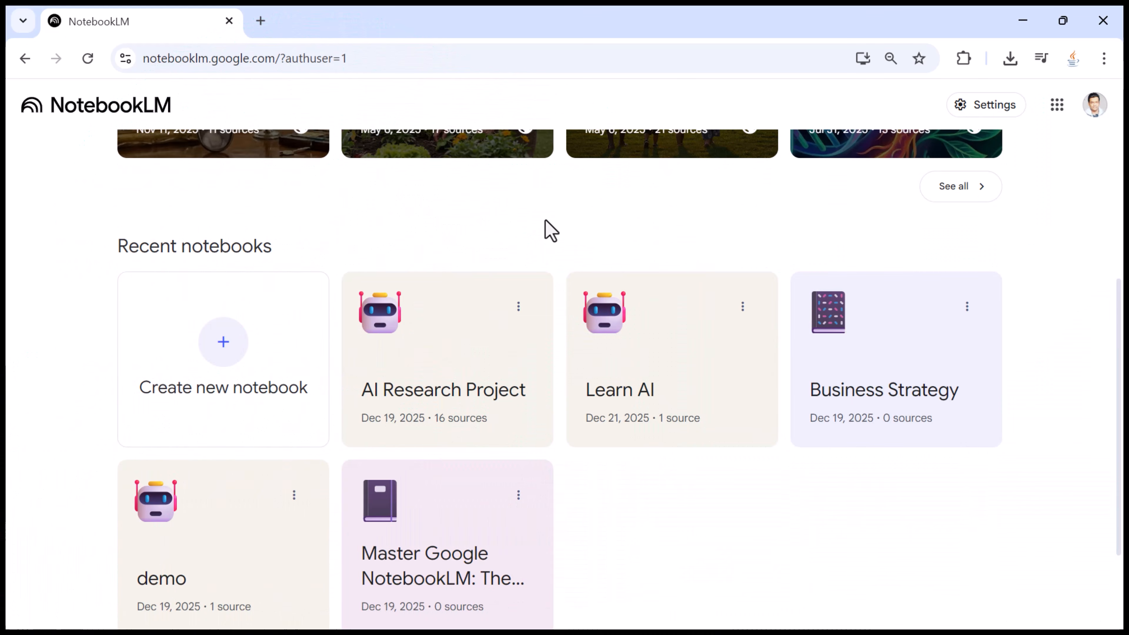
Switch to the ai-demo-sources folder and open AI.pdf to view its contents
key(alt+Tab)
key(alt+Tab)
double_click(272, 186)
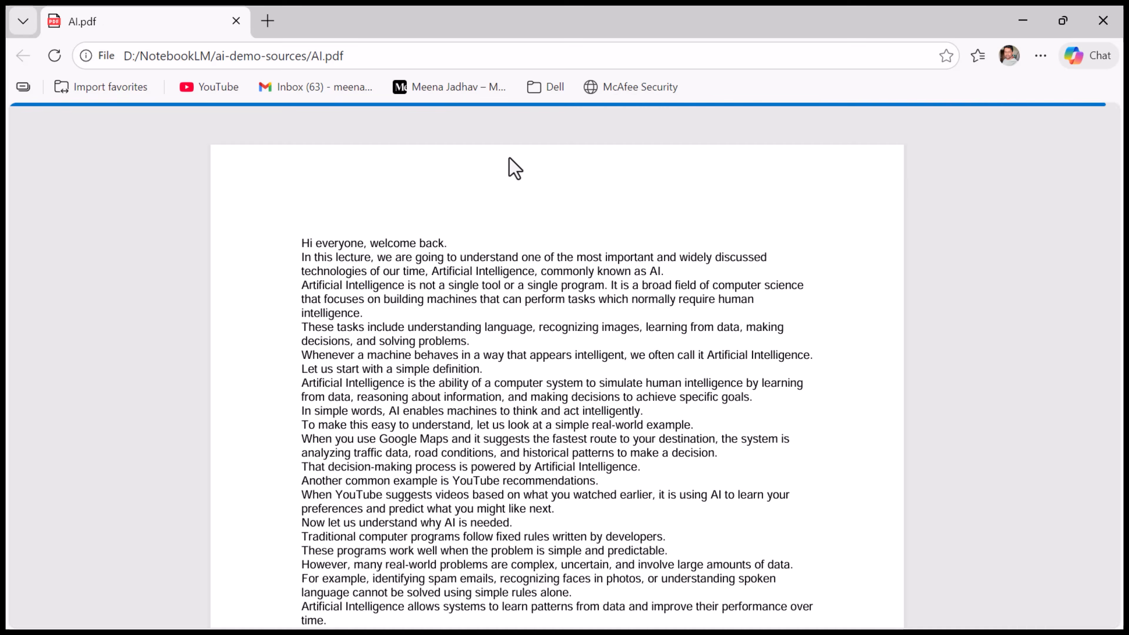
Switch from the PDF to NotebookLM and open the Learn AI notebook
key(alt+Tab)
key(alt+Tab)
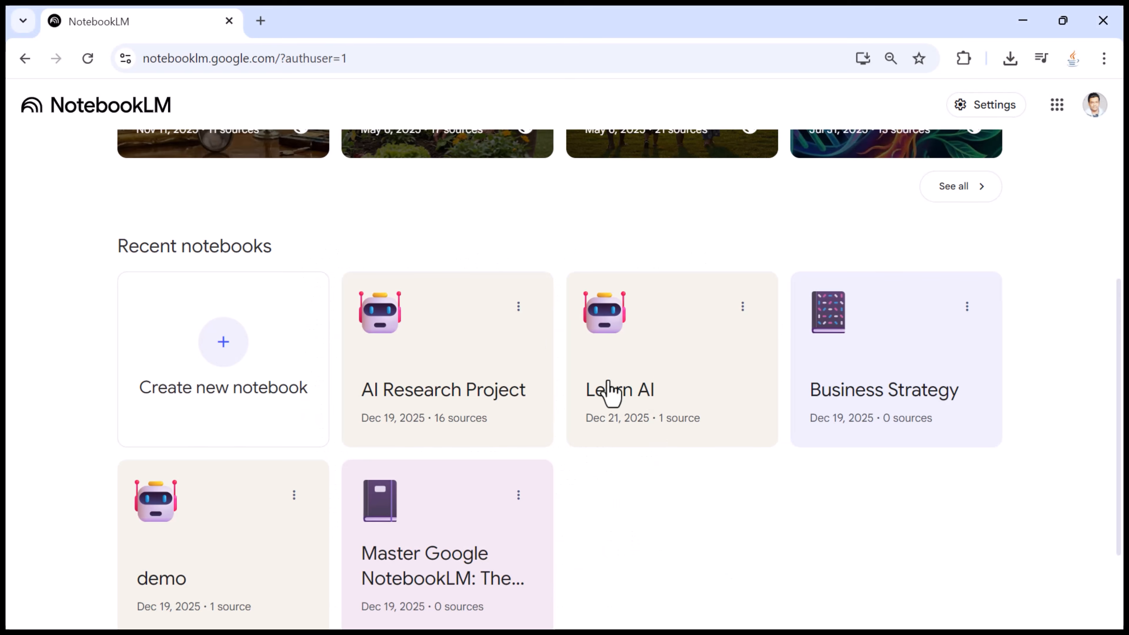
click(667, 380)
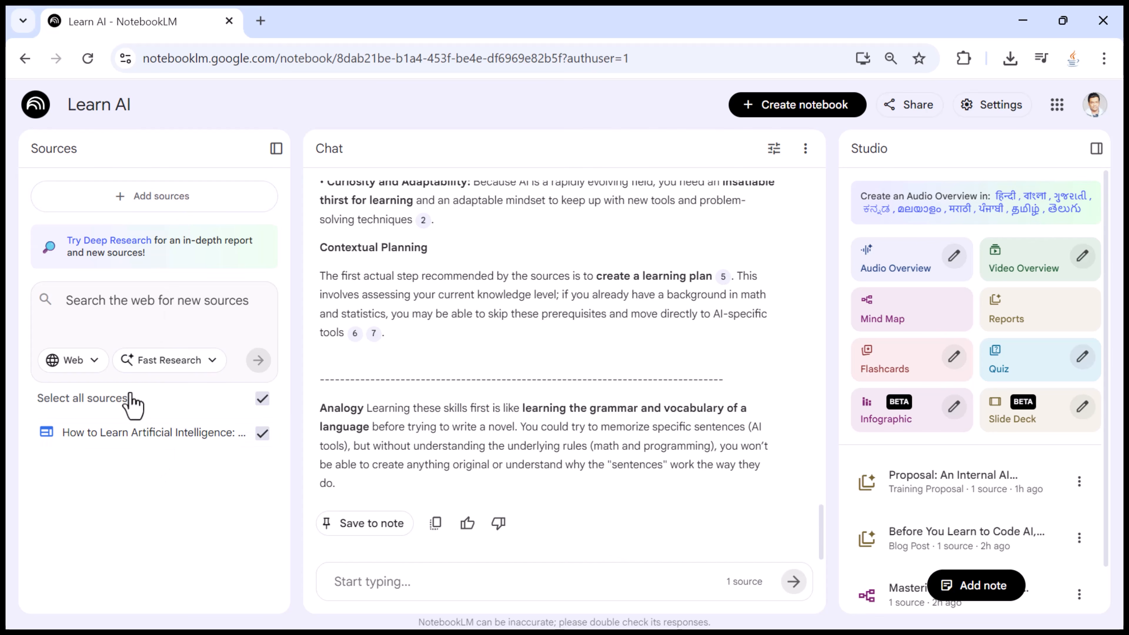
Upload AI.pdf from the ai-demo-sources folder as a new source of the notebook
click(144, 202)
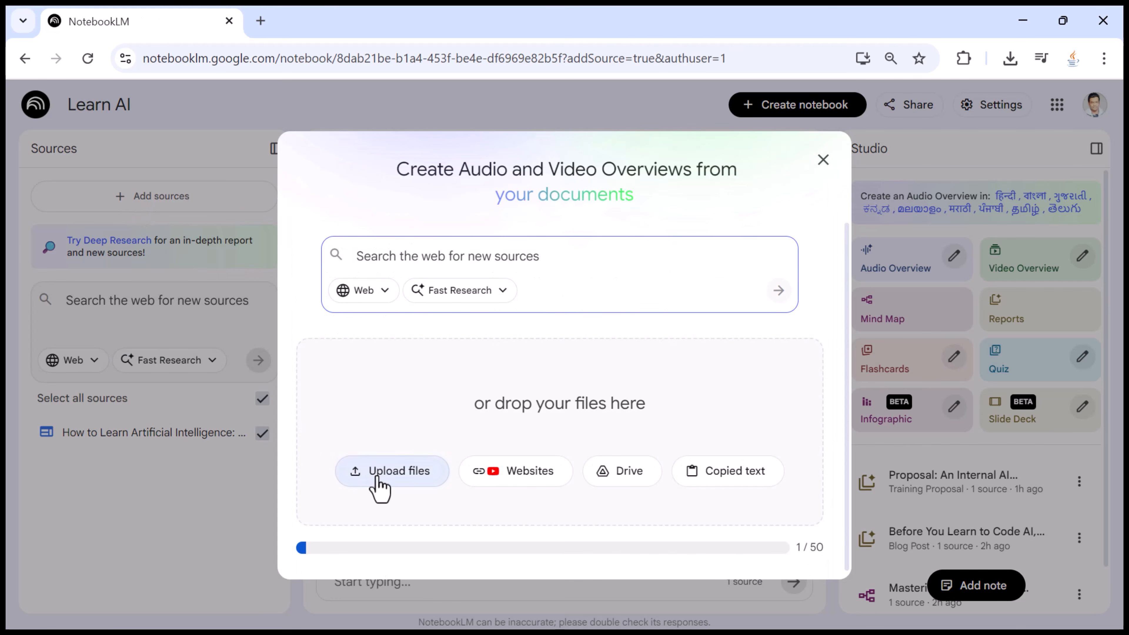
click(378, 484)
scroll(62, 287, down, 6)
click(79, 312)
click(204, 188)
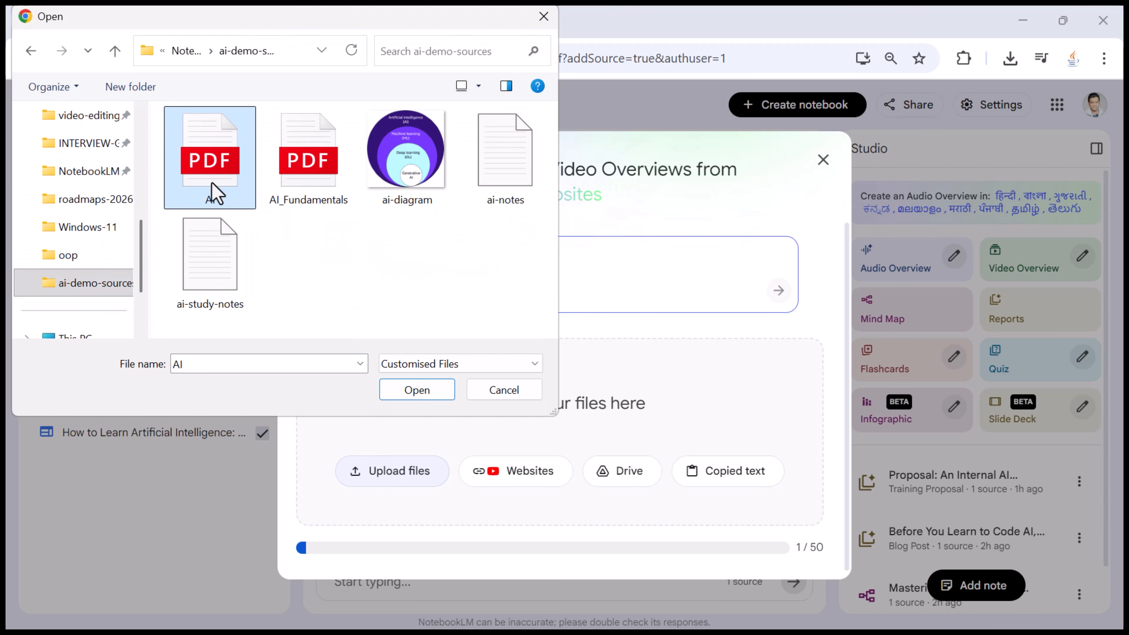
click(413, 390)
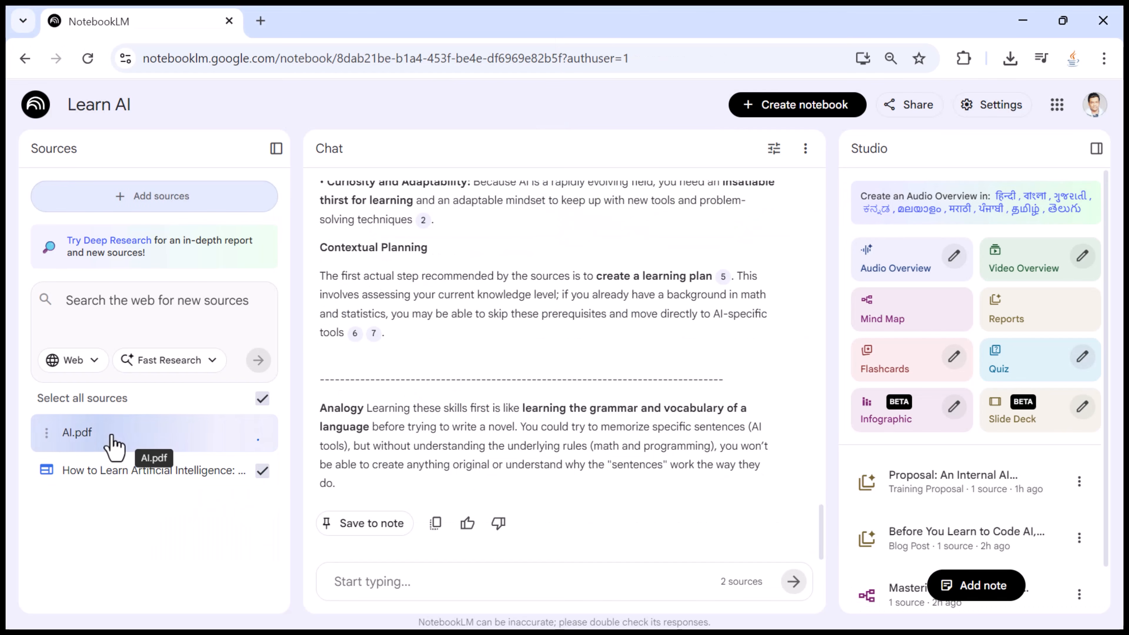
Examine the source guide and extracted text of AI.pdf, and return to the source list
click(114, 443)
scroll(125, 355, down, 10)
scroll(173, 399, down, 5)
scroll(173, 399, up, 10)
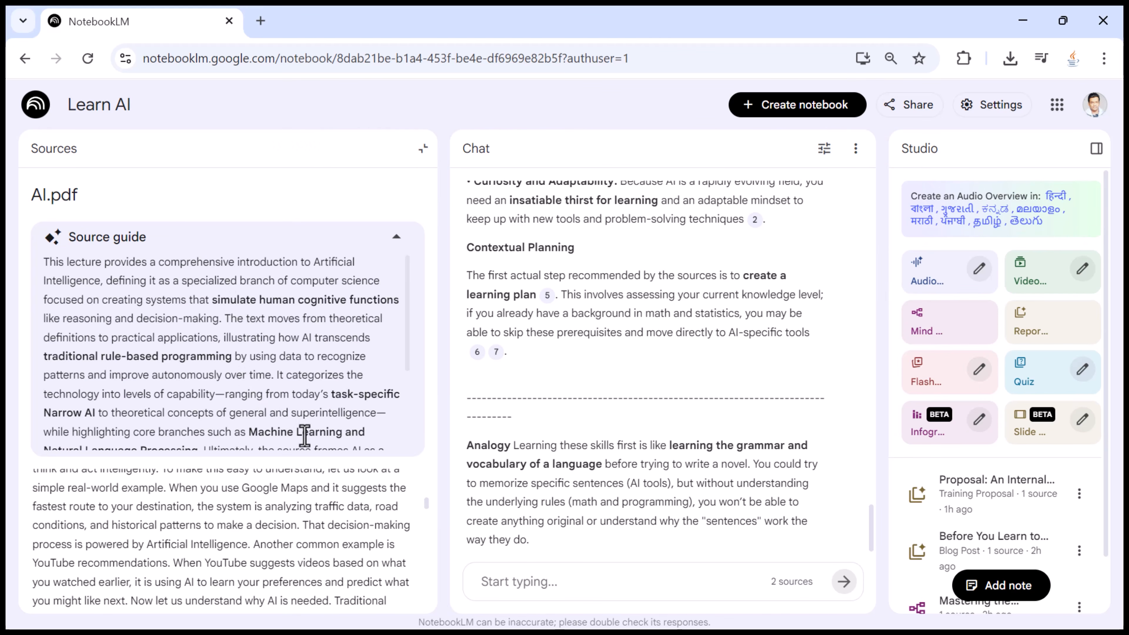
scroll(209, 322, down, 2)
scroll(209, 323, up, 2)
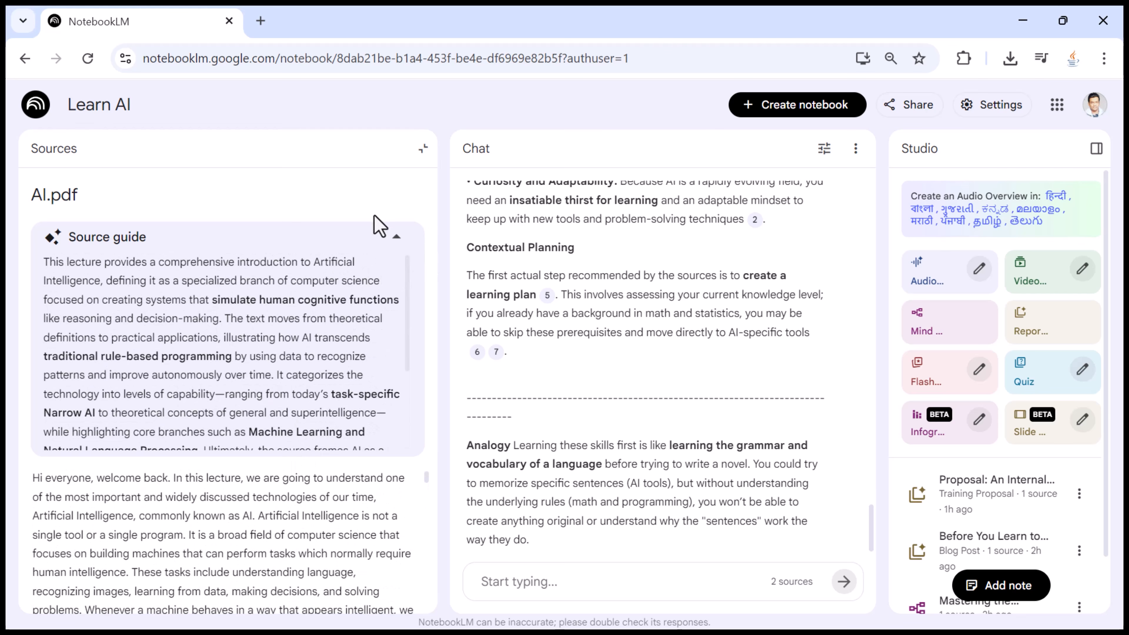
click(55, 150)
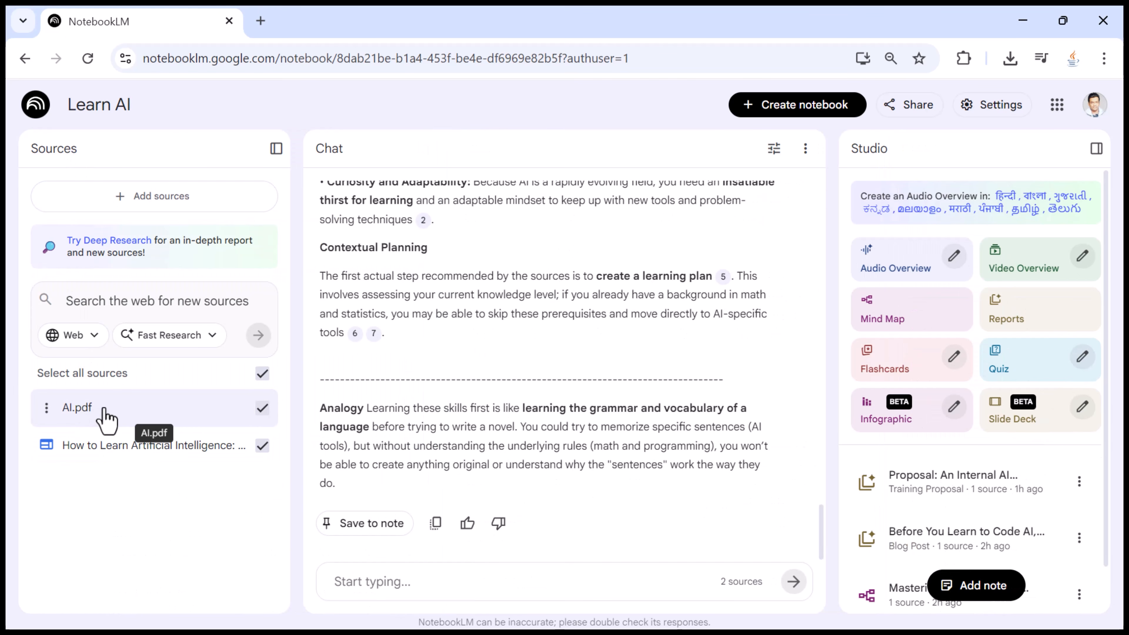
Generate a Blog Post report with only AI.pdf selected as the source
click(262, 372)
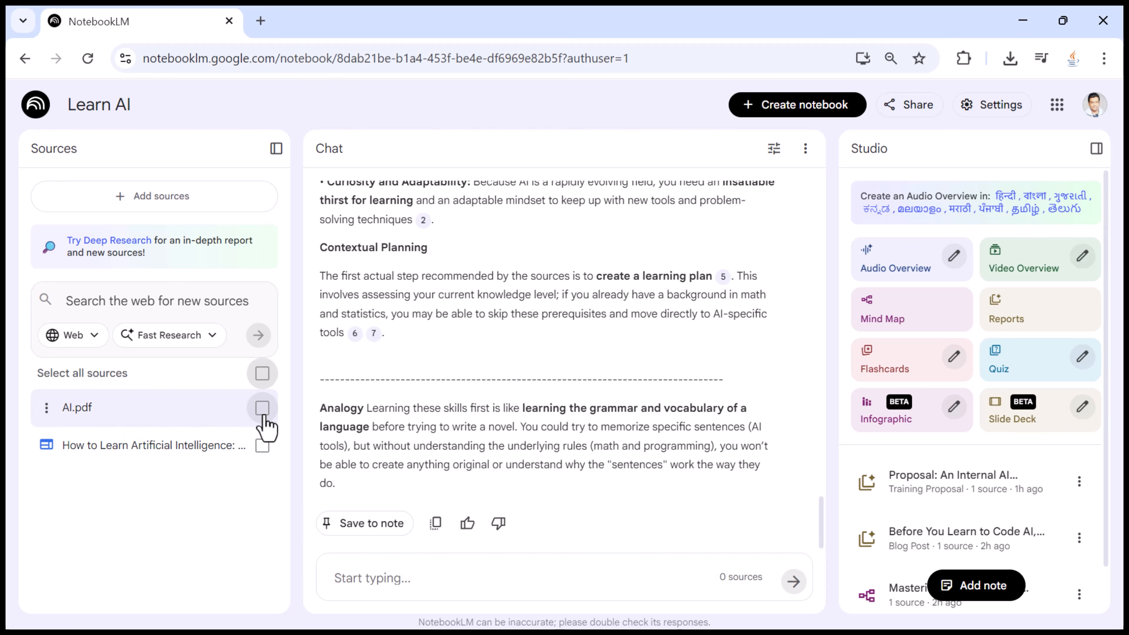
click(262, 407)
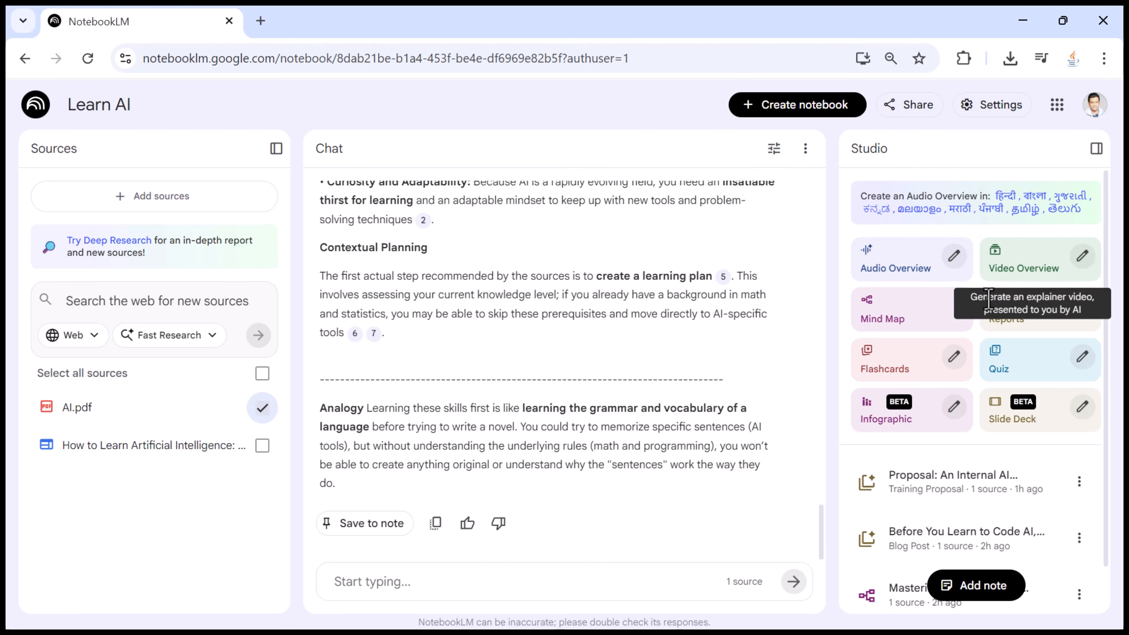
click(1015, 319)
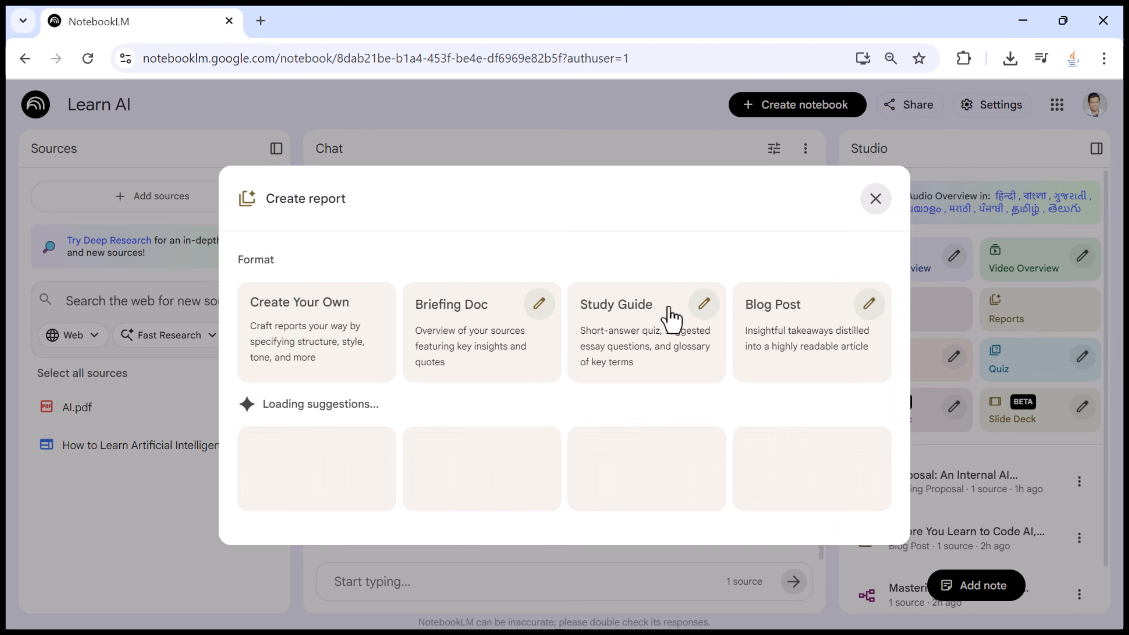
drag(351, 202, 268, 209)
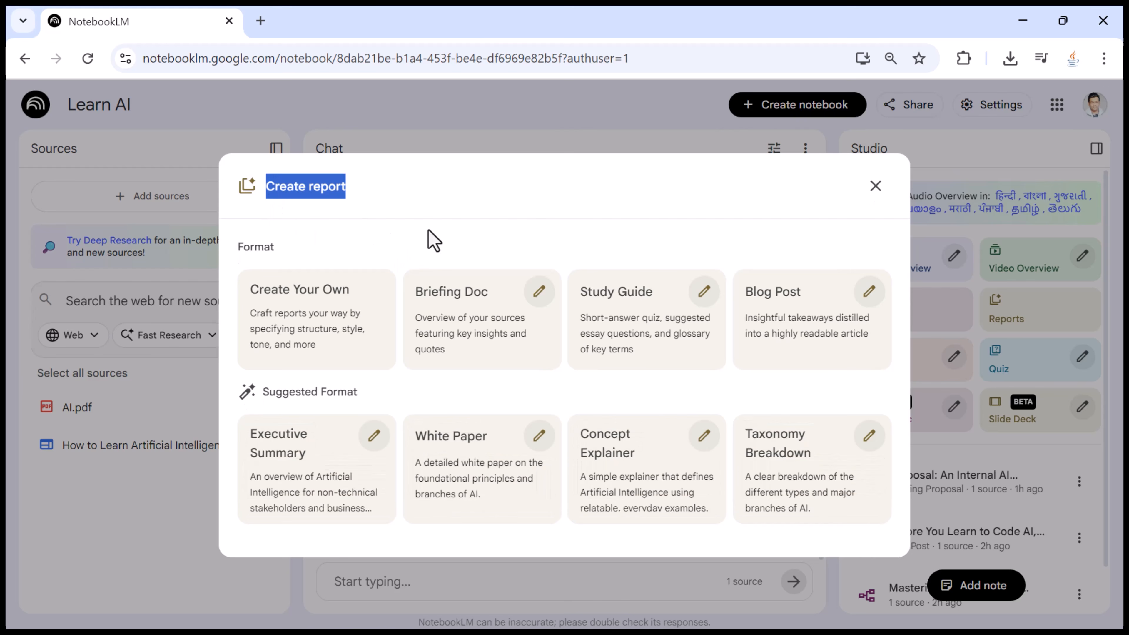
click(428, 231)
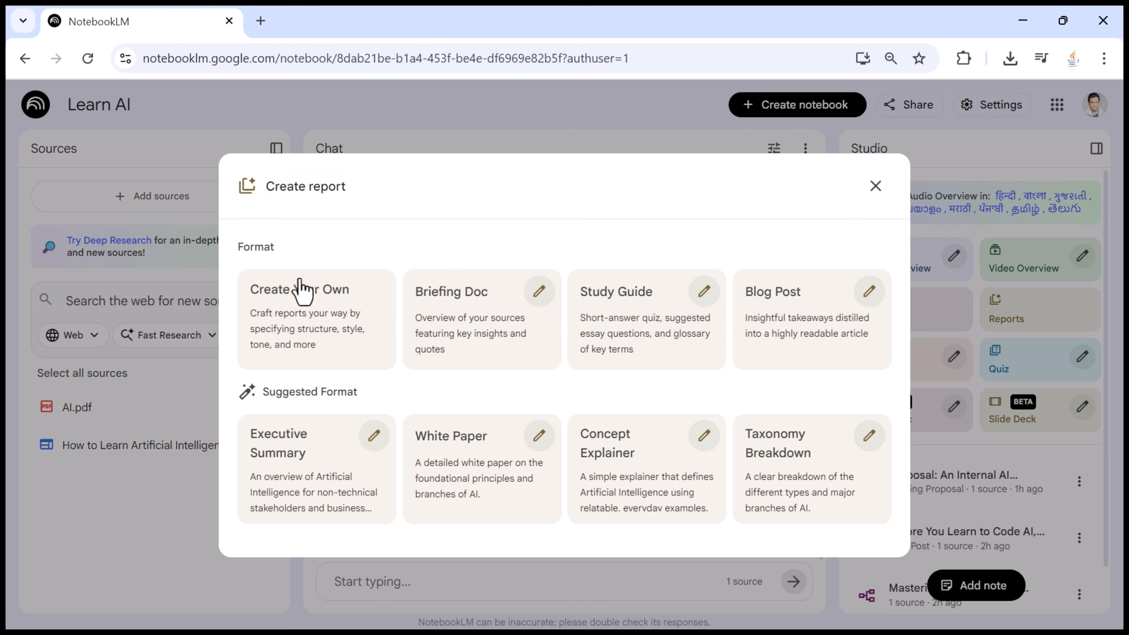
drag(237, 247, 304, 261)
click(298, 251)
drag(362, 391, 266, 391)
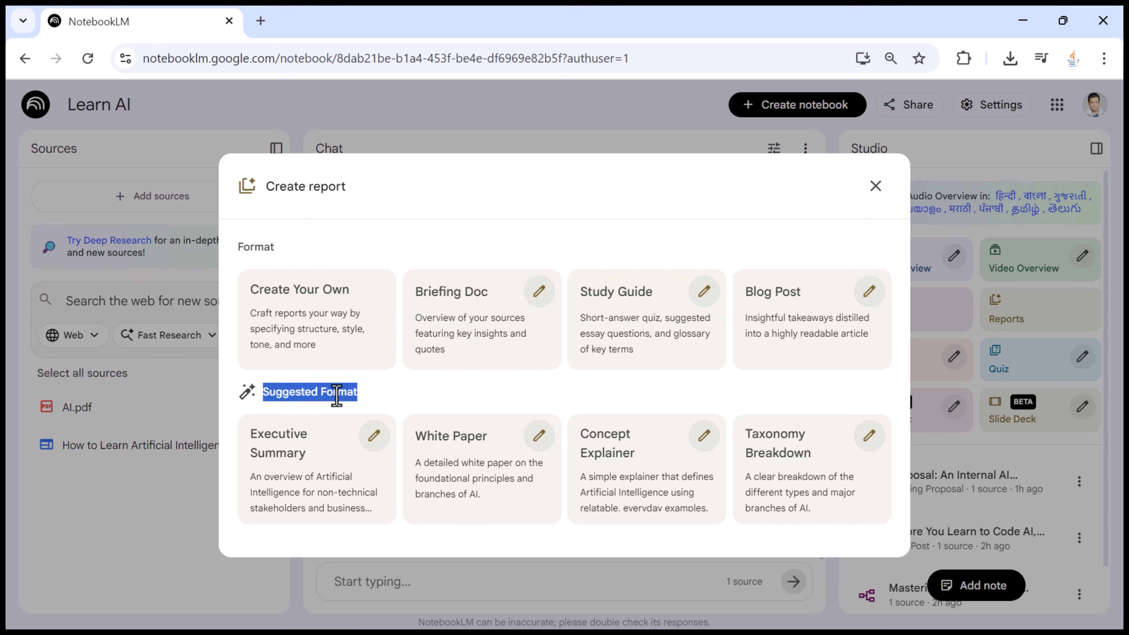
click(390, 403)
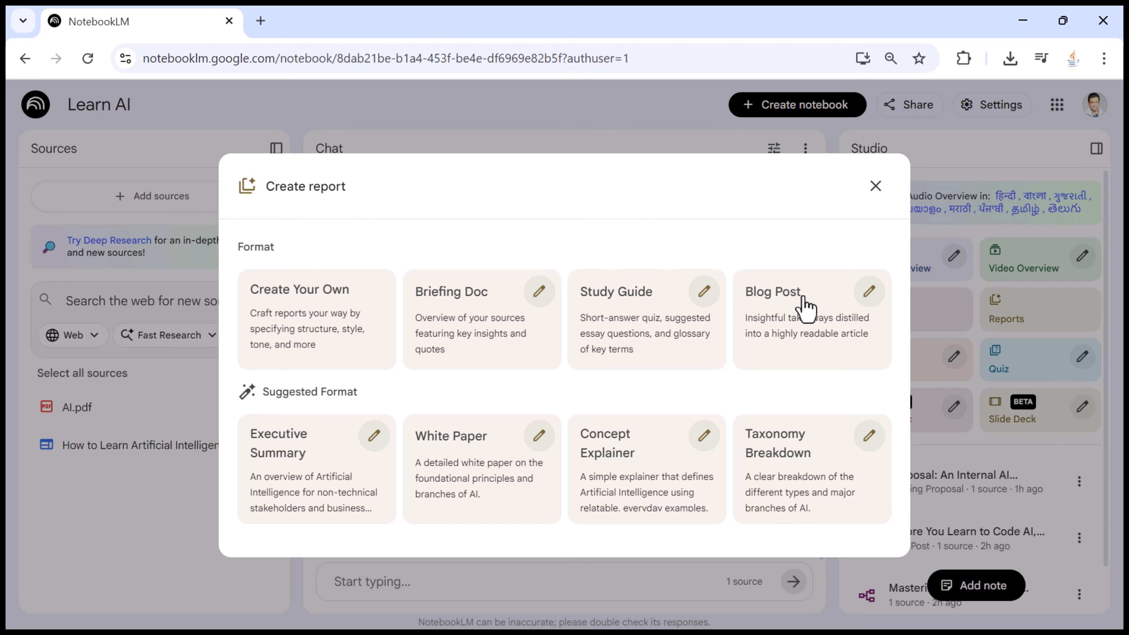
click(796, 317)
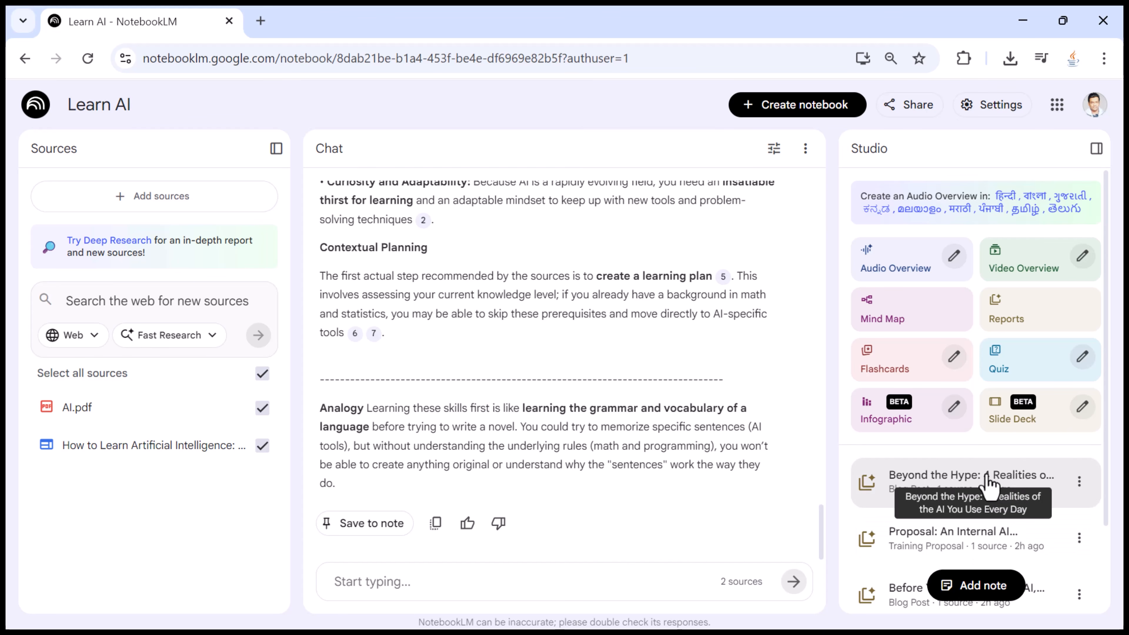
Open the newly generated blog post report and read it from the introduction through the conclusion
click(1022, 481)
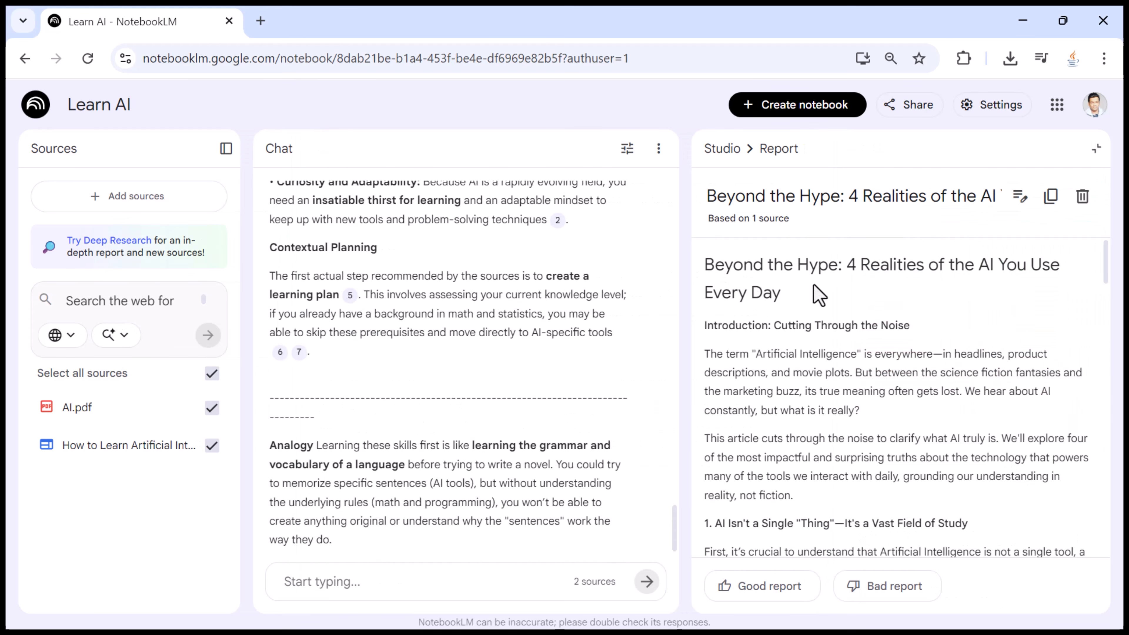
drag(706, 260, 810, 302)
click(815, 307)
drag(911, 326, 714, 326)
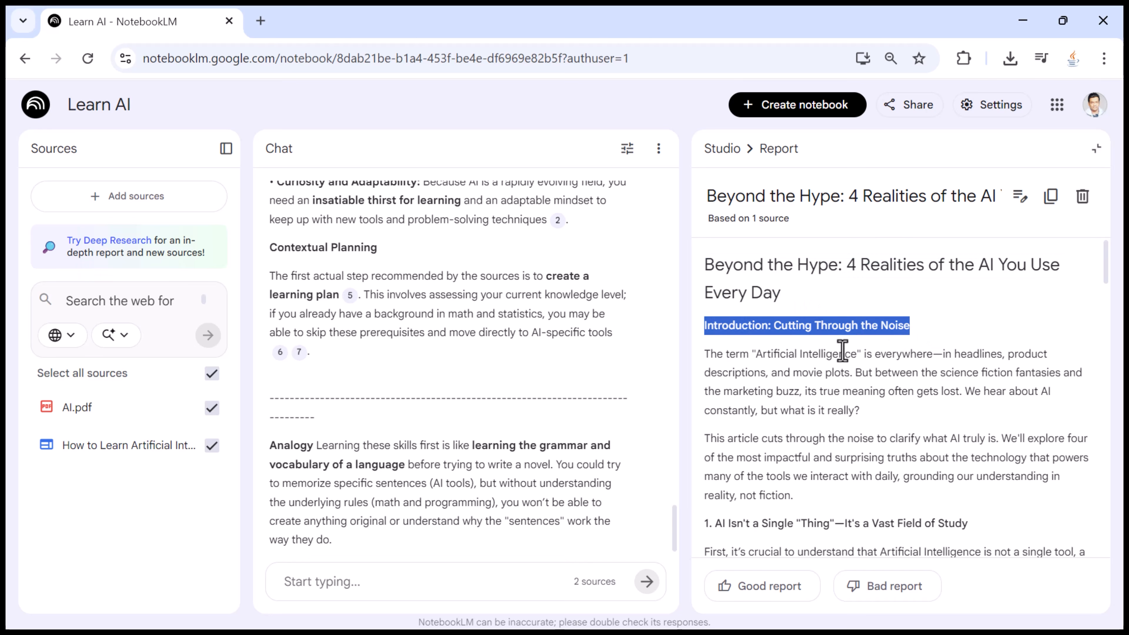
scroll(839, 353, down, 3)
scroll(835, 352, up, 3)
scroll(835, 350, down, 4)
drag(722, 348, 990, 368)
scroll(990, 367, down, 9)
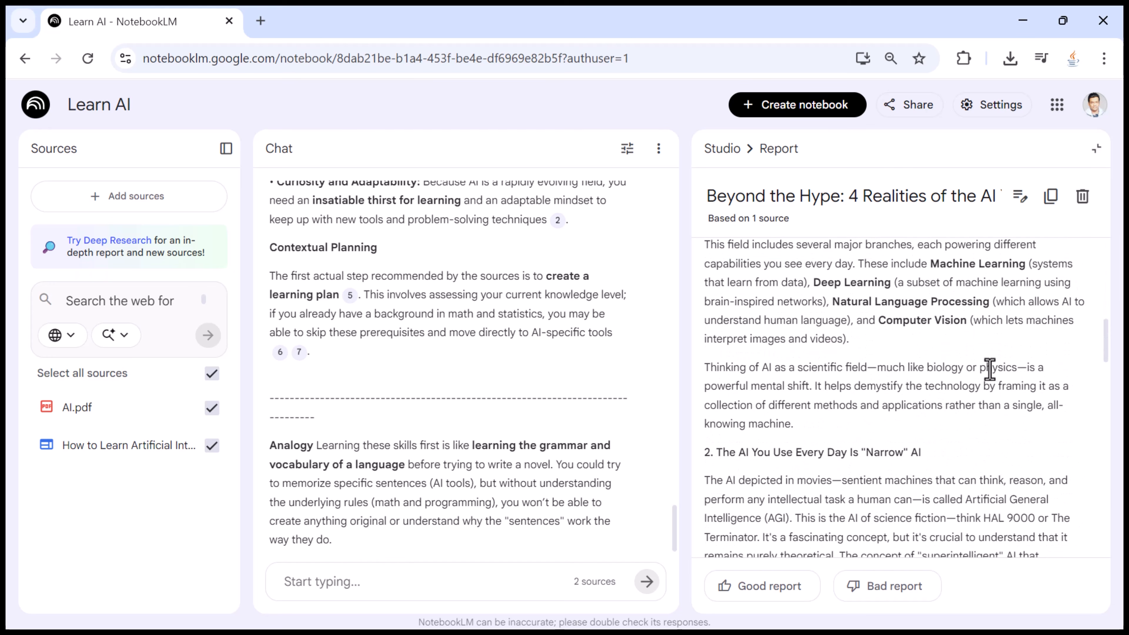
scroll(989, 367, down, 2)
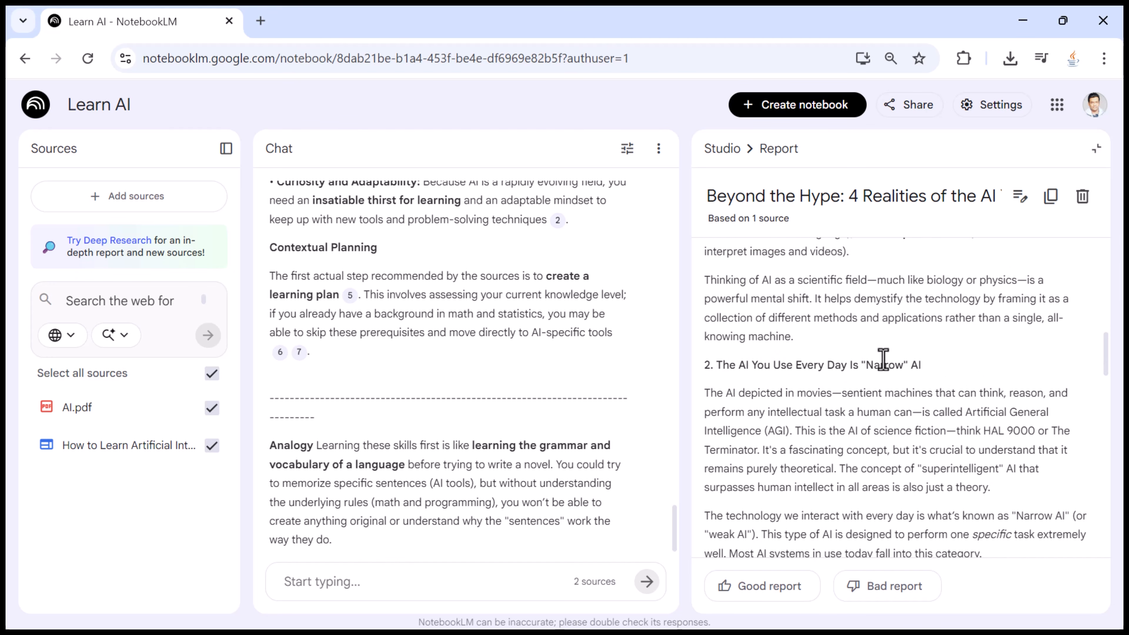
scroll(882, 360, down, 14)
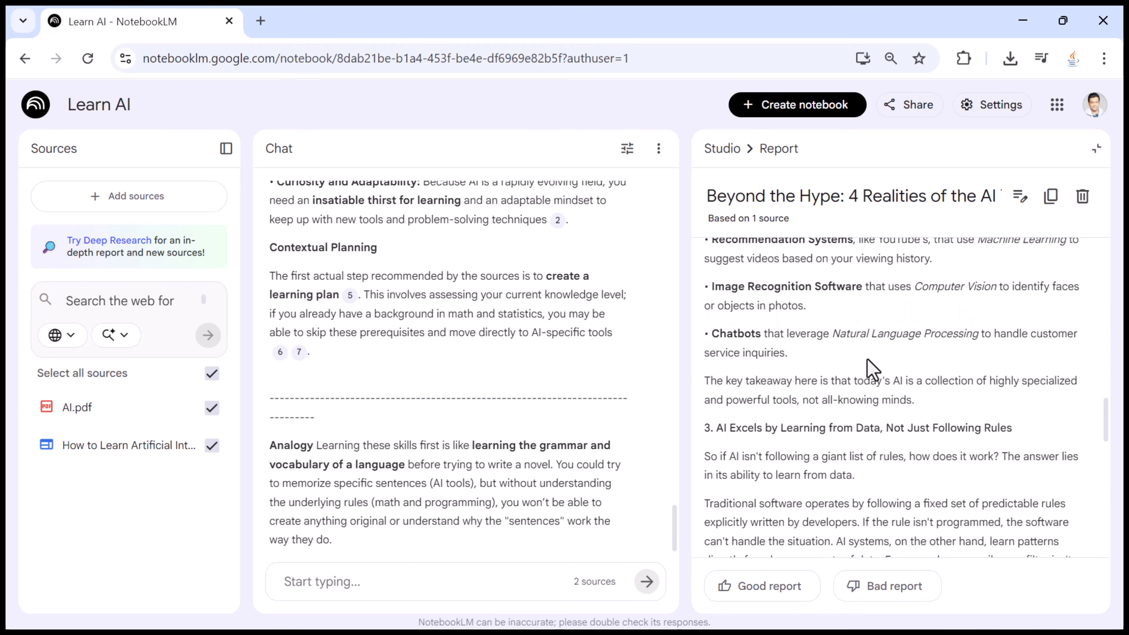
scroll(871, 369, down, 11)
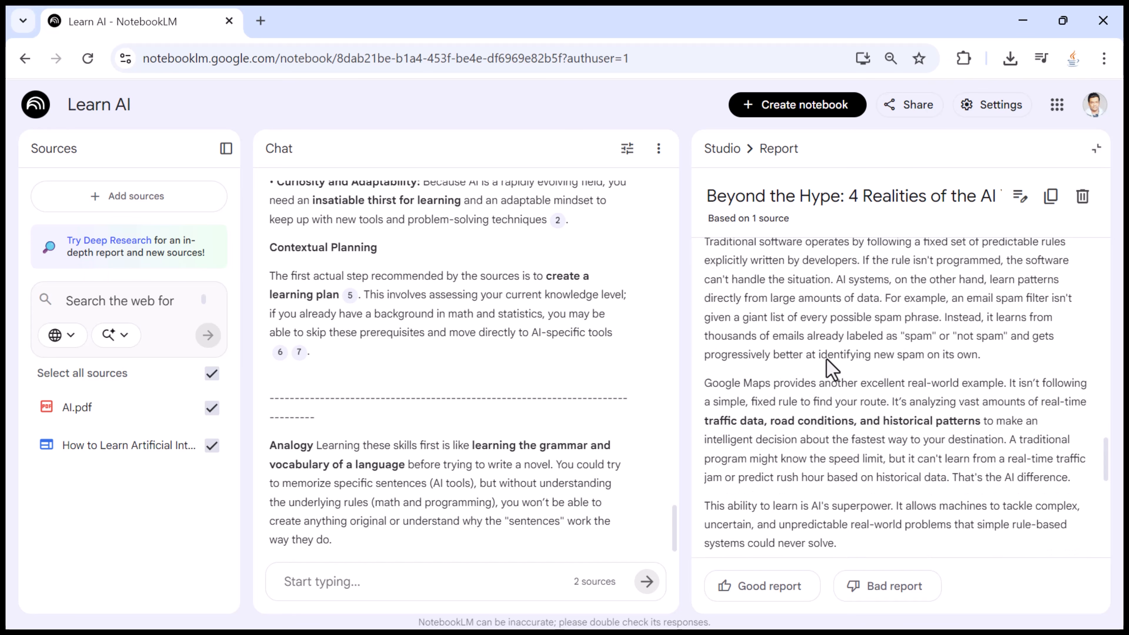
scroll(830, 369, down, 7)
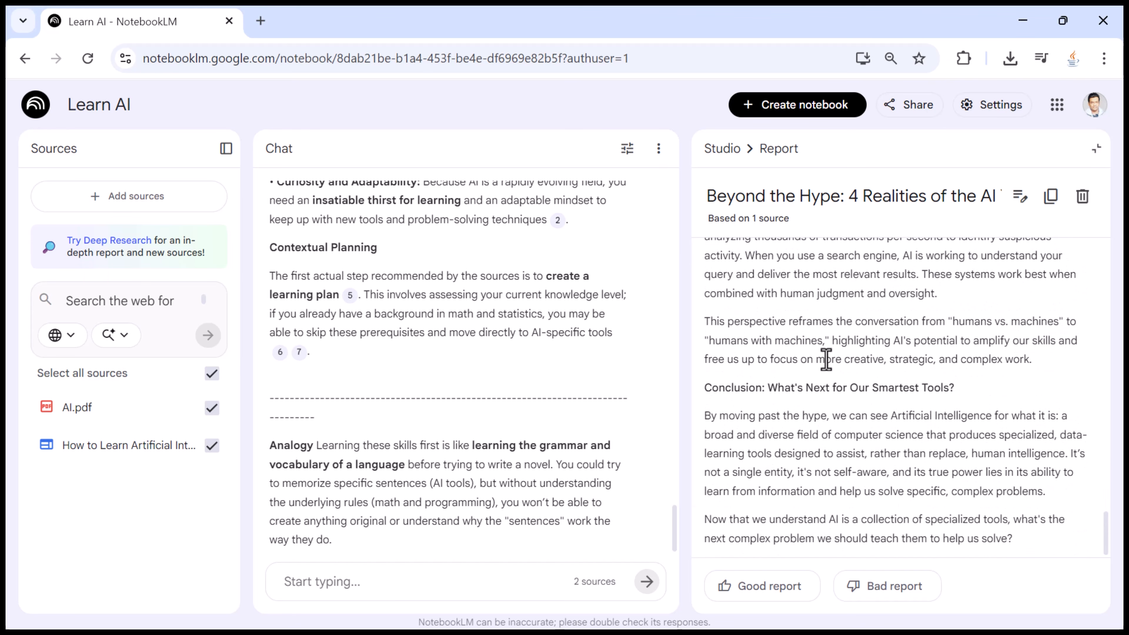
scroll(843, 391, up, 20)
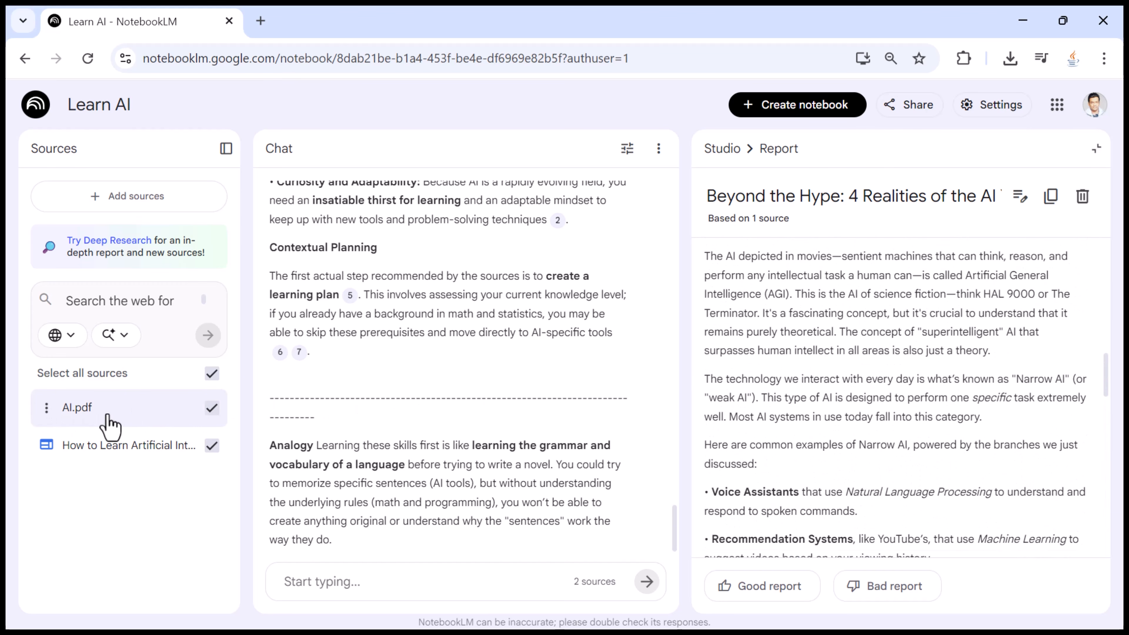
Limit the notebook's selected sources to AI.pdf again and go back to the start of the report
click(211, 373)
click(211, 407)
scroll(871, 390, up, 10)
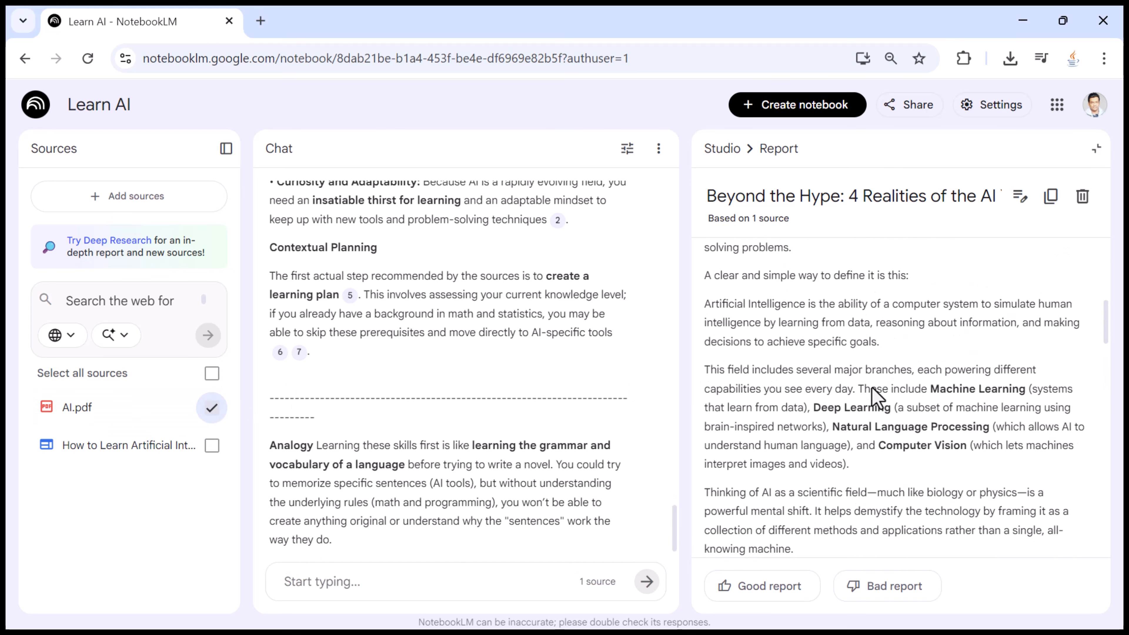
scroll(878, 388, down, 3)
click(978, 321)
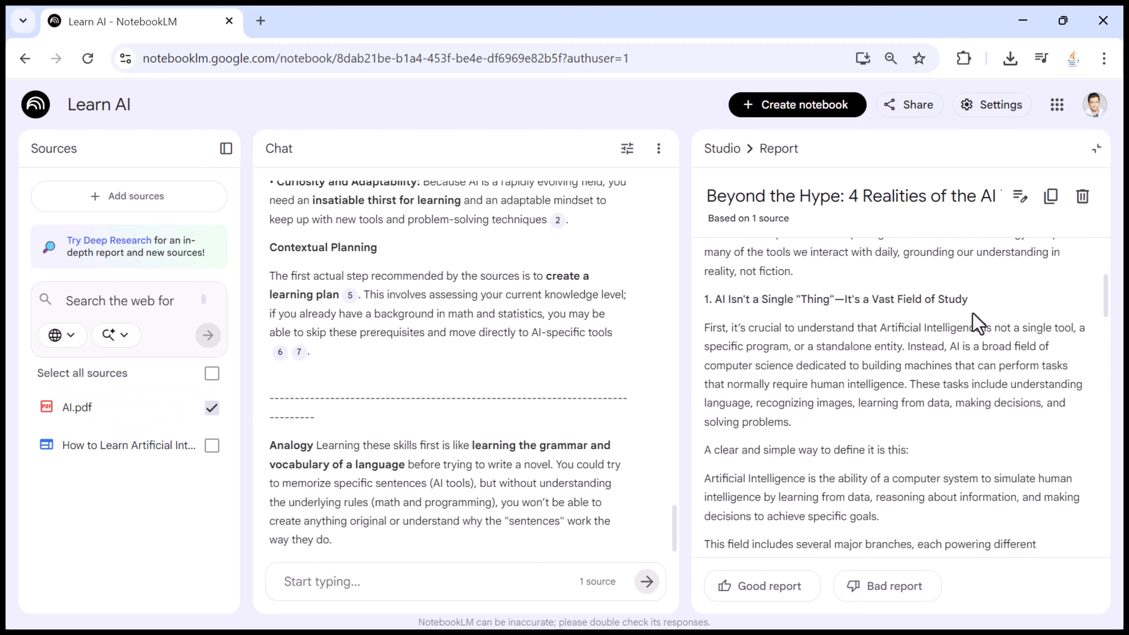
scroll(947, 351, up, 5)
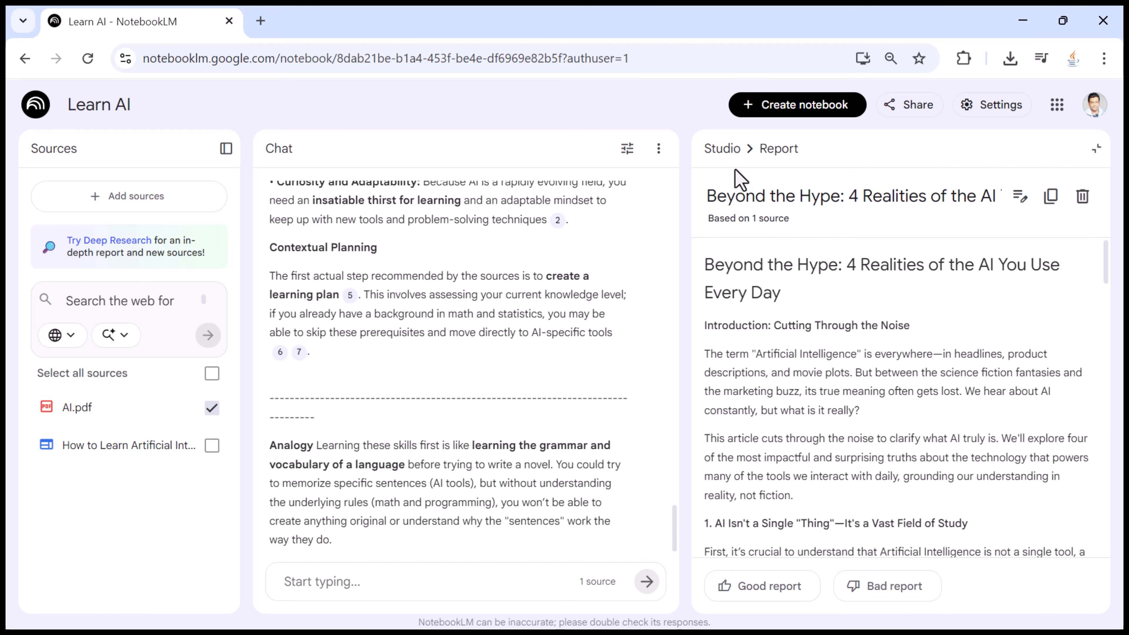
Return to the Studio overview, reopen the "Beyond the Hype" blog post and review its sections down to the conclusion
click(728, 150)
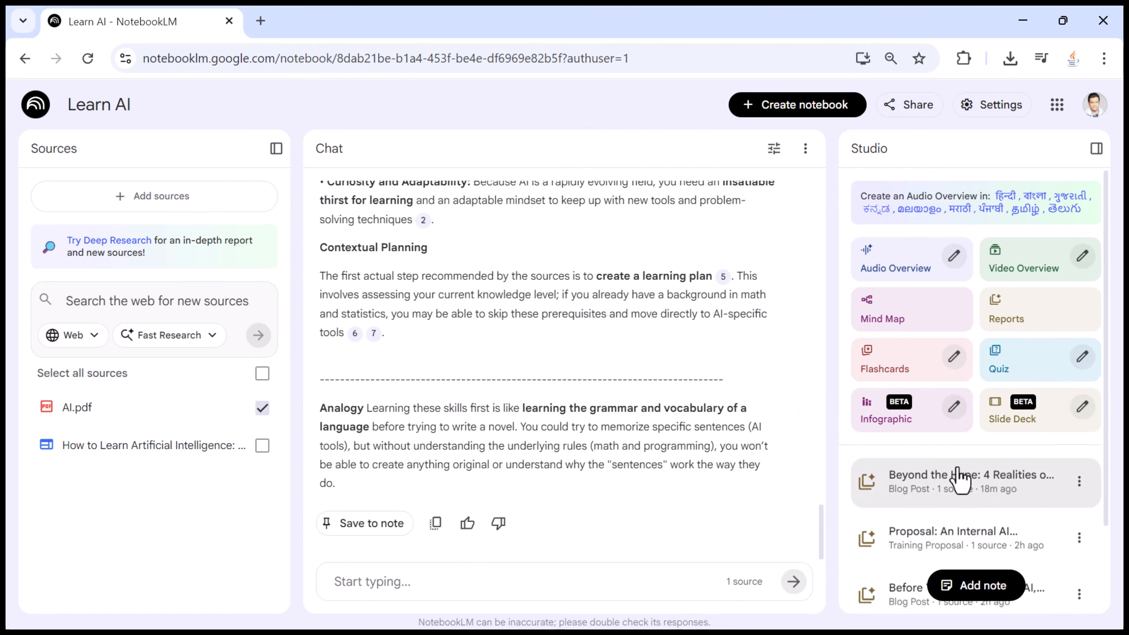
click(960, 477)
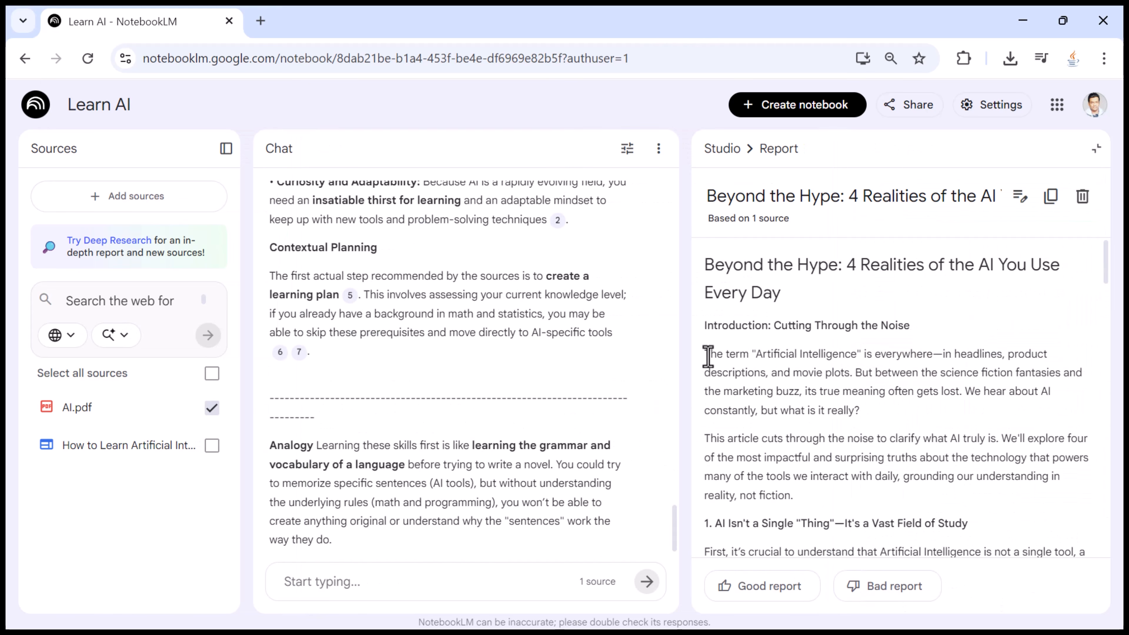
scroll(817, 358, down, 10)
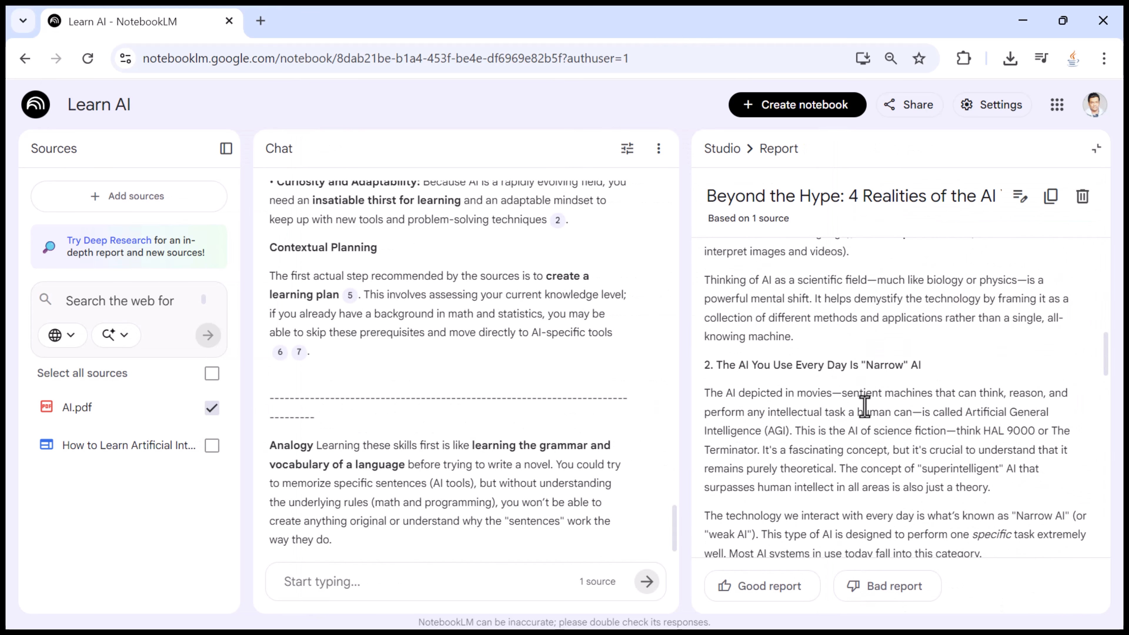
scroll(864, 404, down, 8)
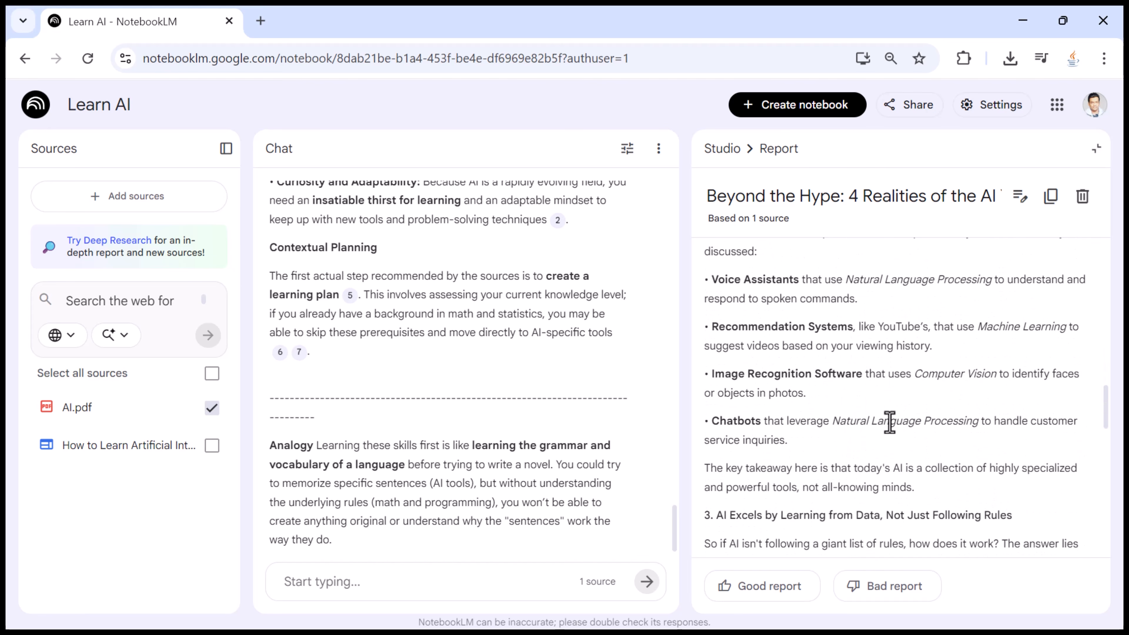
scroll(889, 421, up, 18)
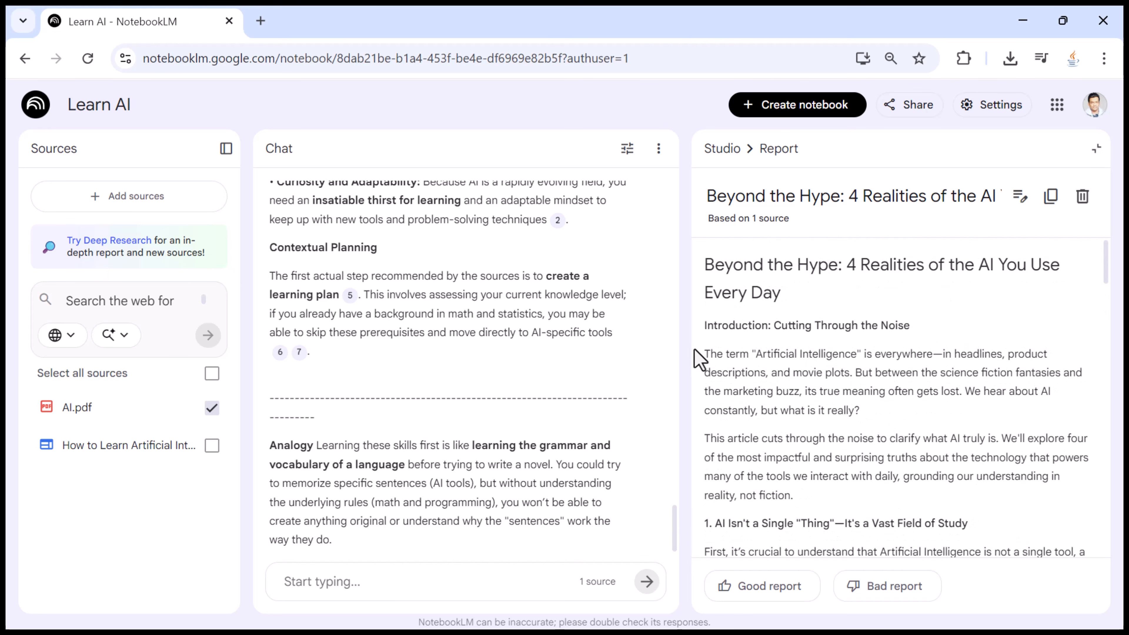
drag(704, 353, 964, 527)
click(965, 478)
scroll(958, 481, down, 5)
scroll(959, 481, down, 12)
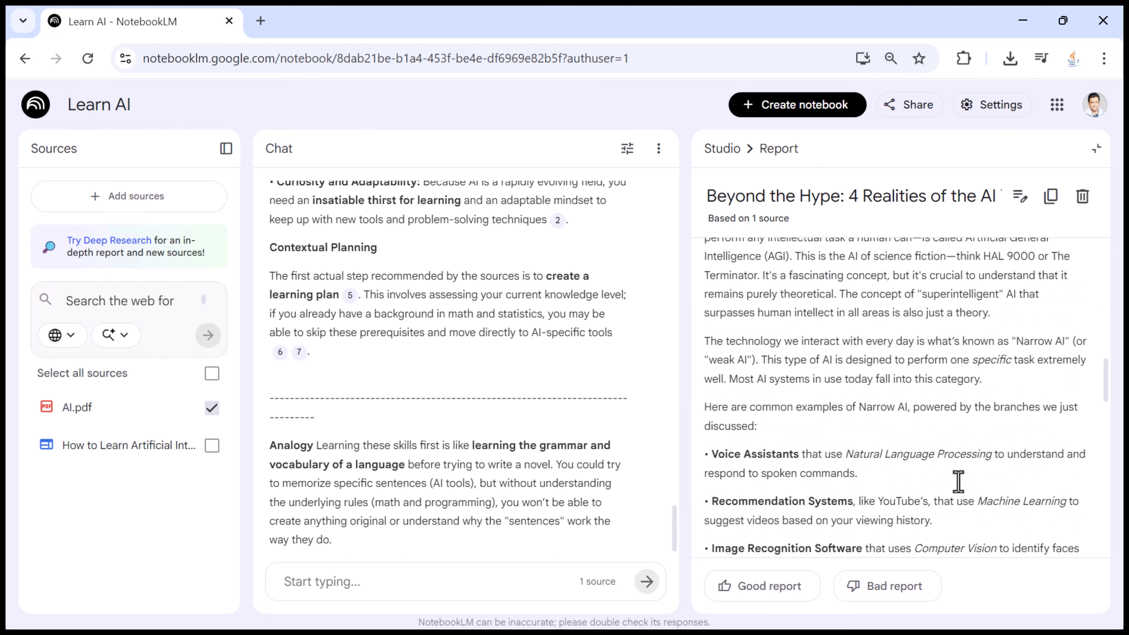
scroll(960, 489, down, 5)
scroll(956, 481, down, 9)
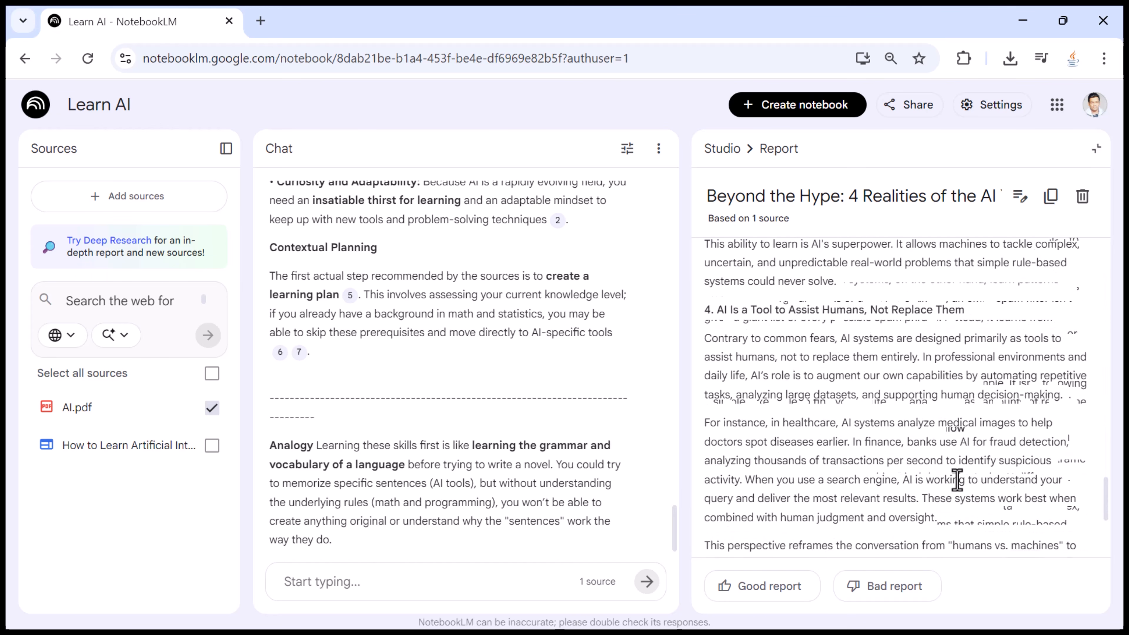
scroll(957, 480, down, 2)
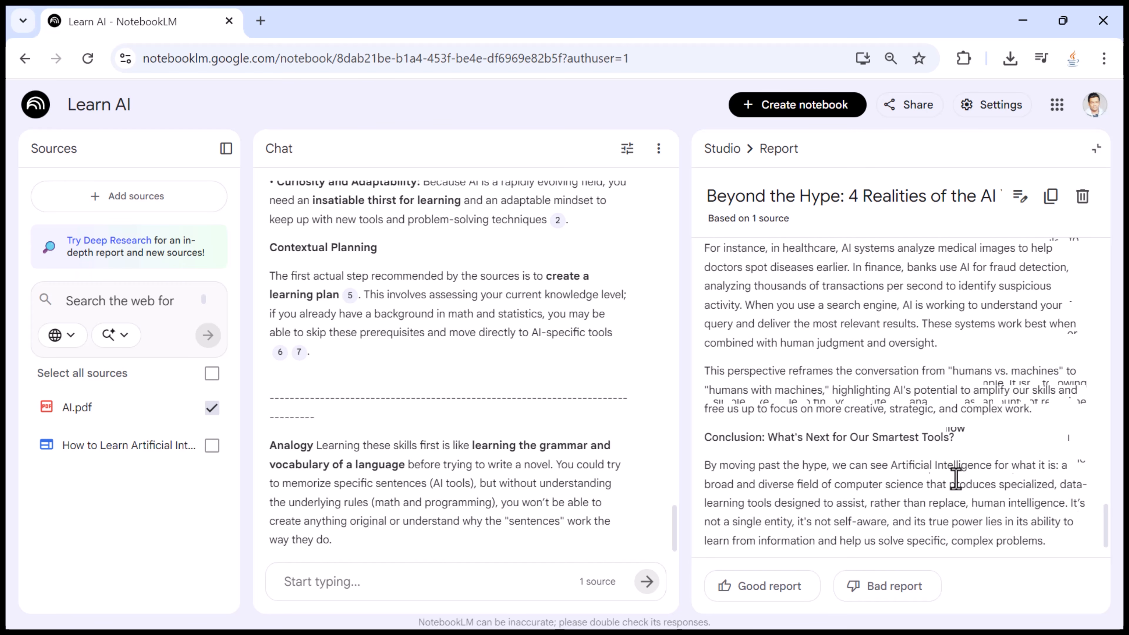
Return to the Studio overview, look over the available report formats, and leave without creating a report
scroll(955, 477, up, 2)
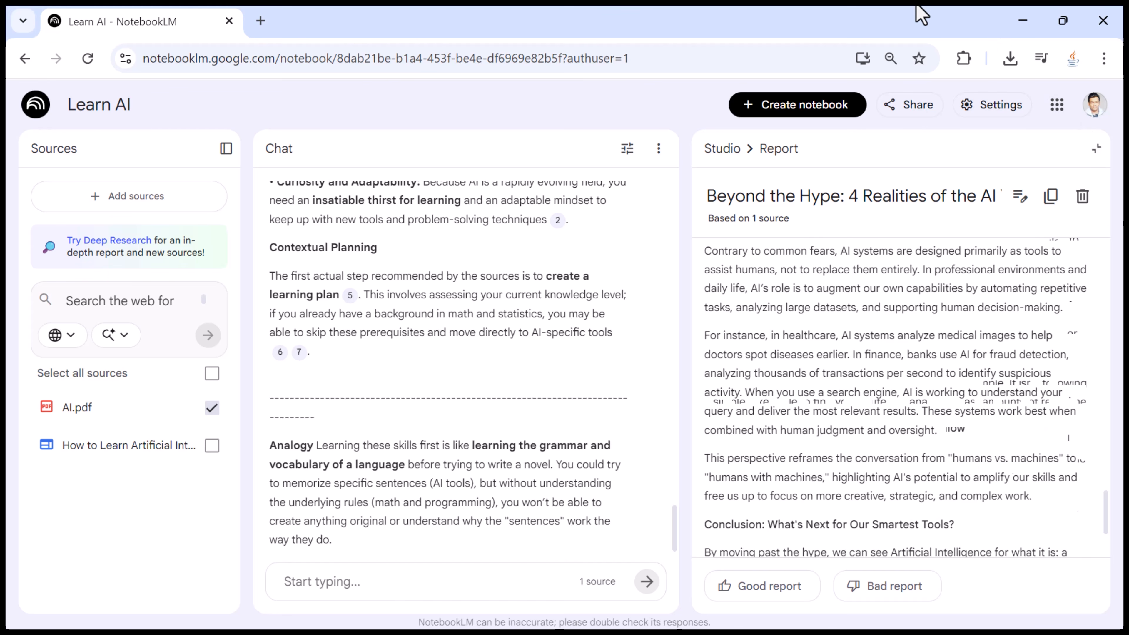
drag(945, 11, 746, 6)
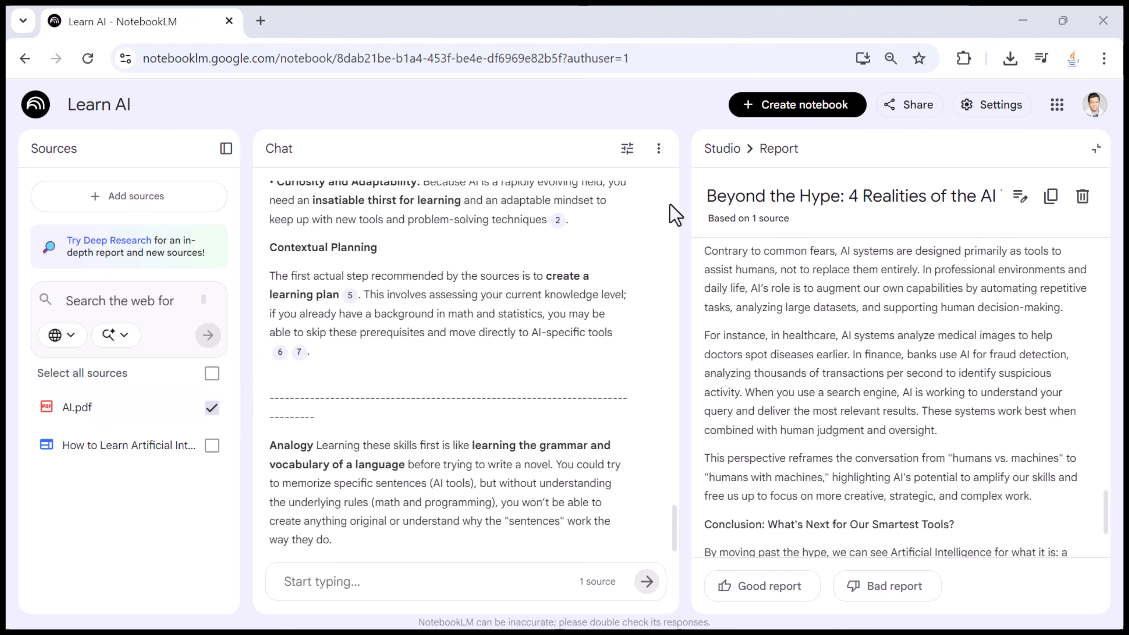
click(722, 149)
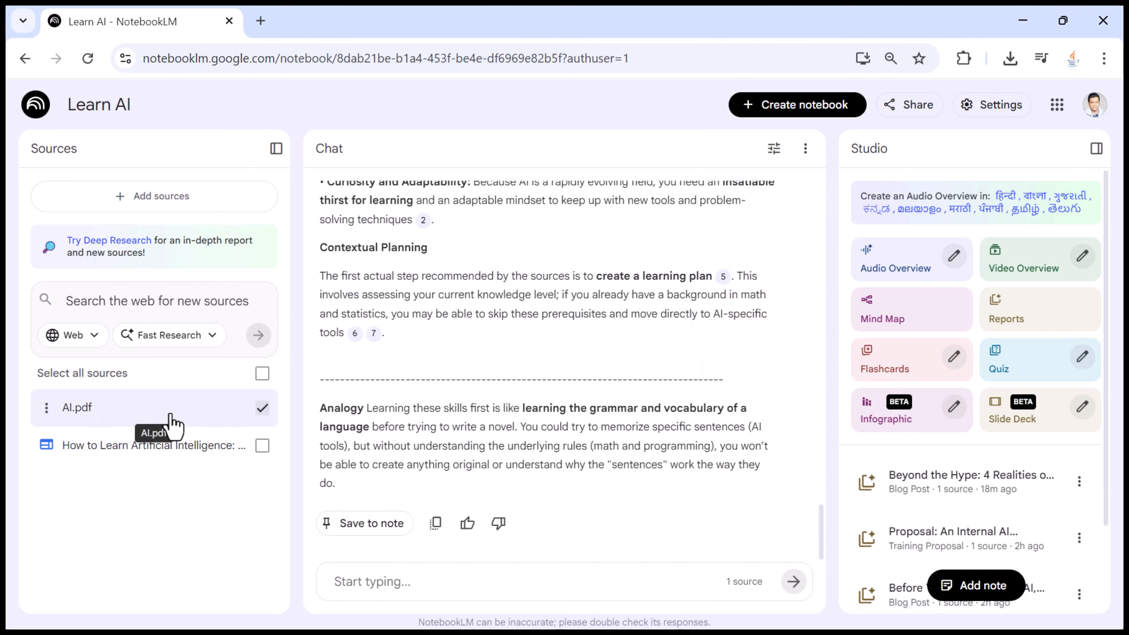
click(1054, 314)
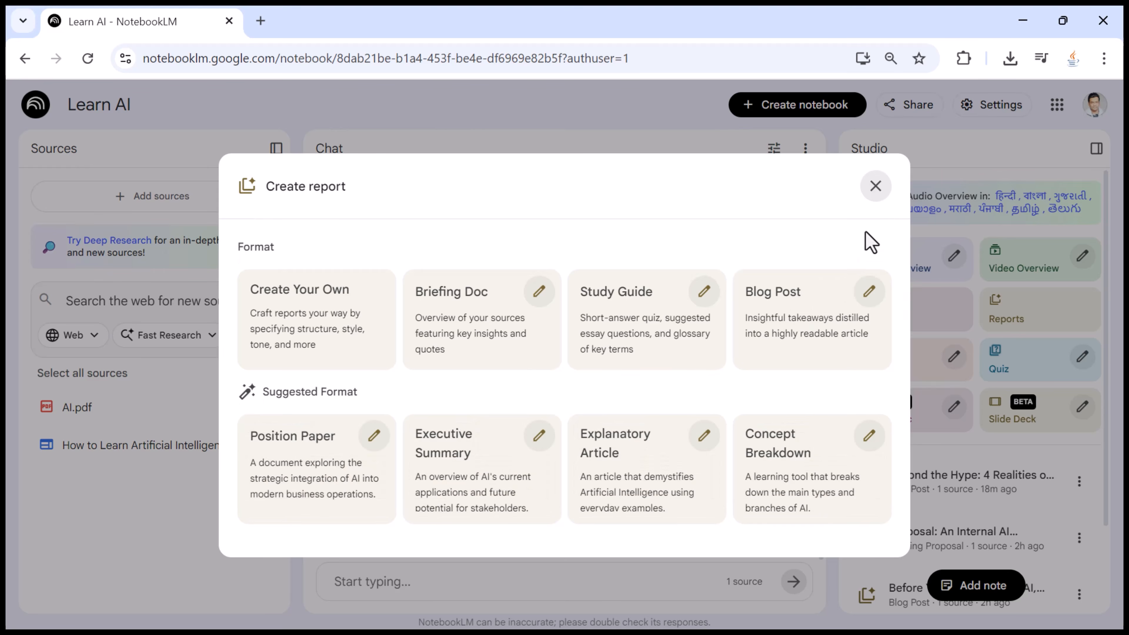
click(875, 187)
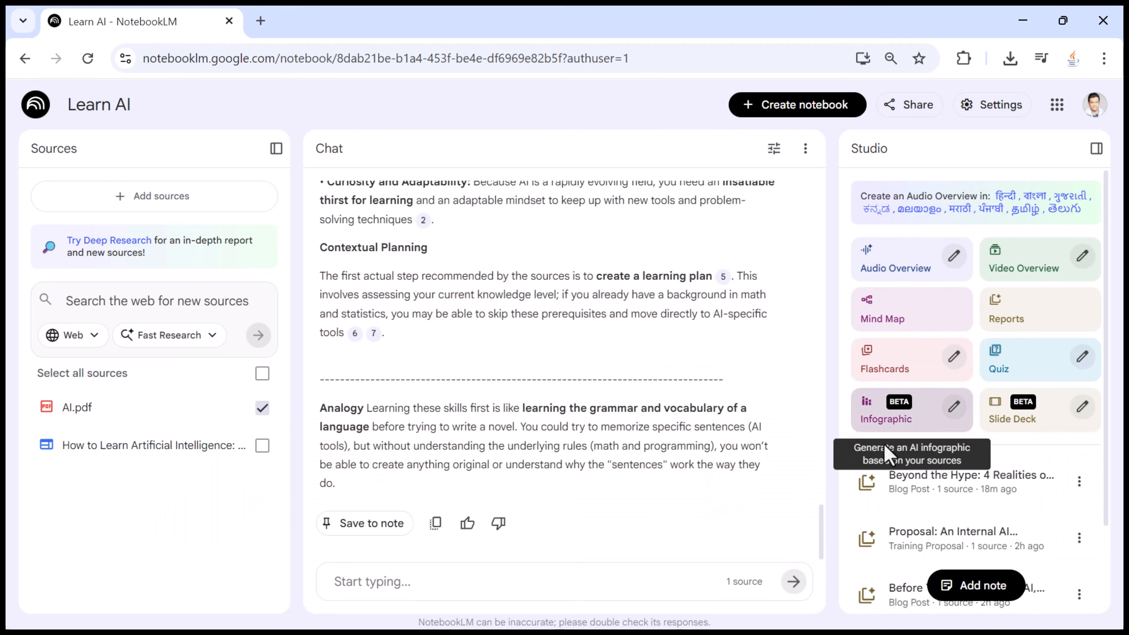
Reopen the "Beyond the Hype" blog post and skim it from the introduction to the conclusion
click(971, 482)
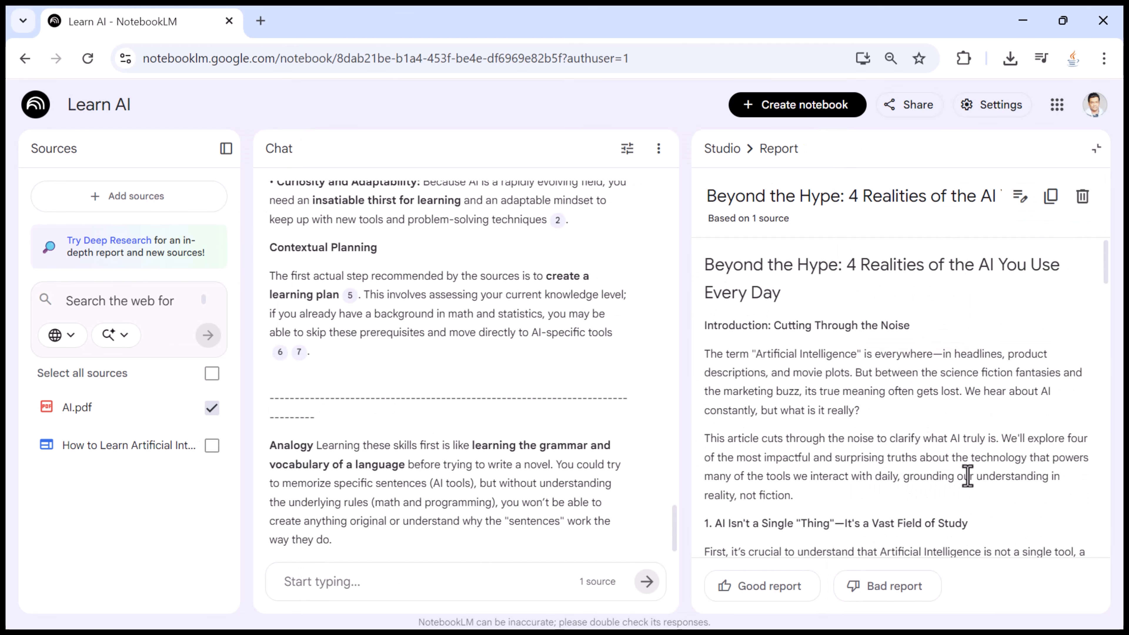
scroll(922, 382, down, 4)
scroll(922, 402, down, 15)
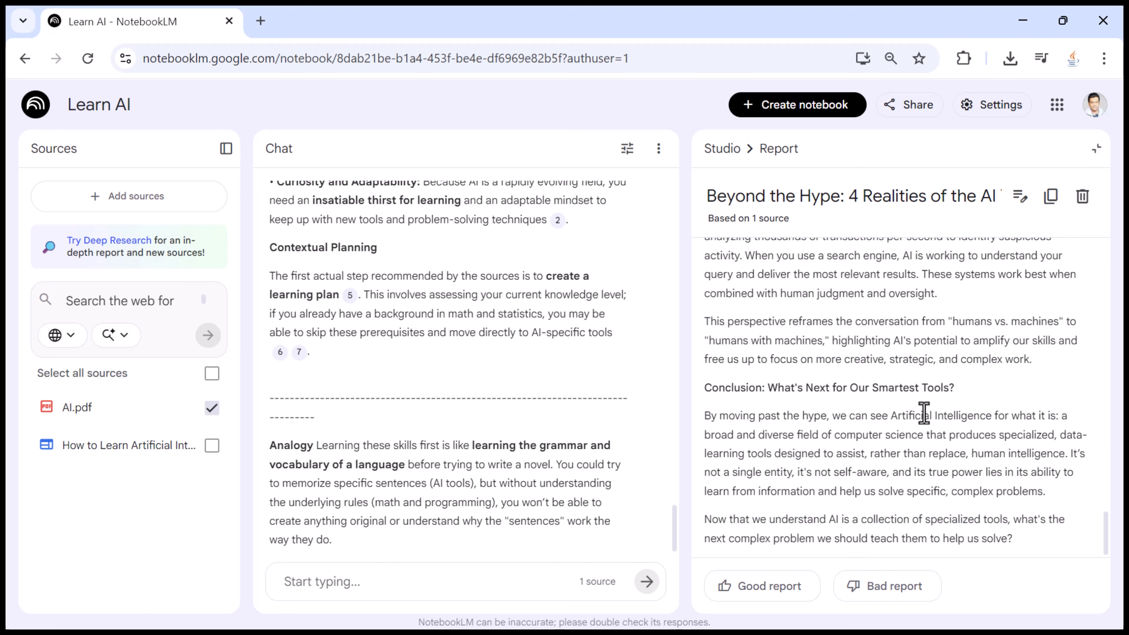
scroll(923, 413, up, 15)
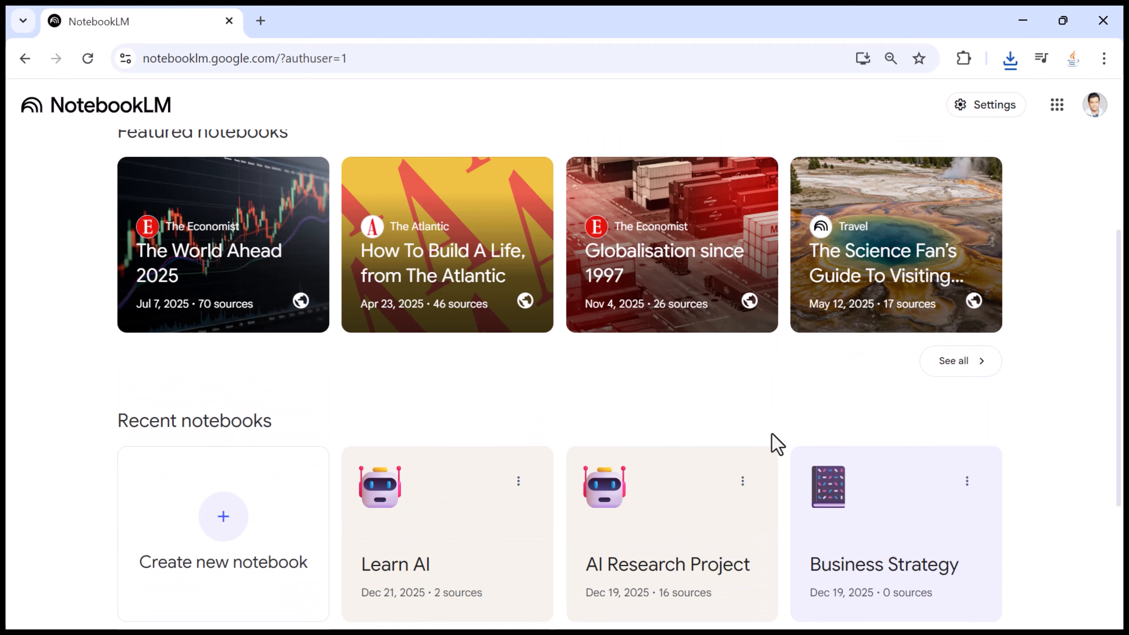
scroll(757, 401, up, 2)
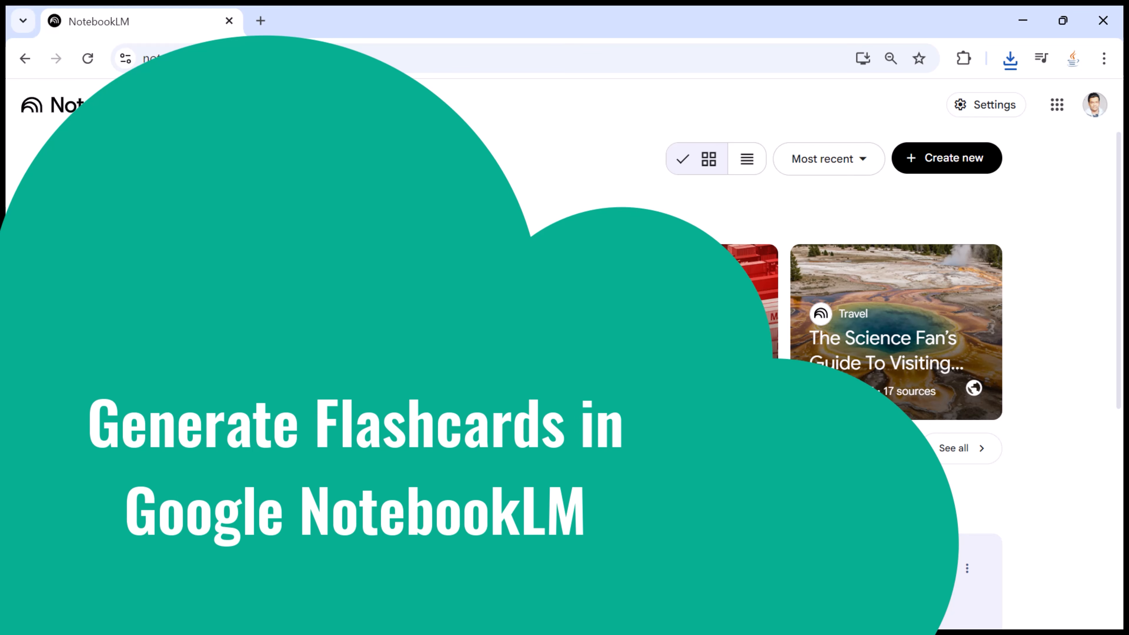
scroll(702, 479, down, 2)
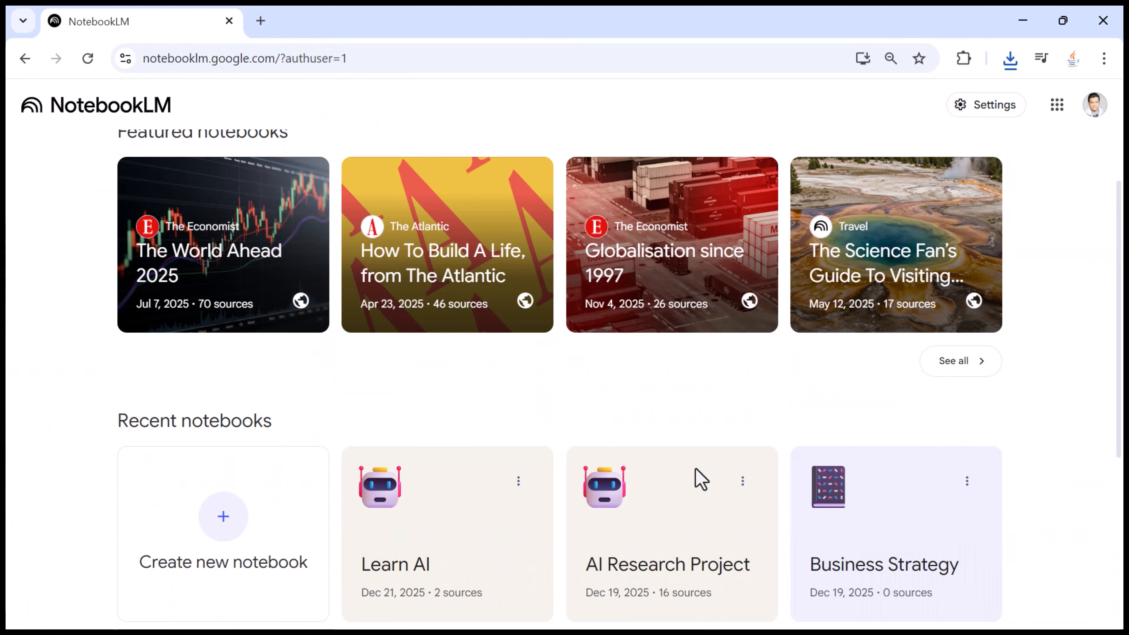
scroll(701, 480, down, 3)
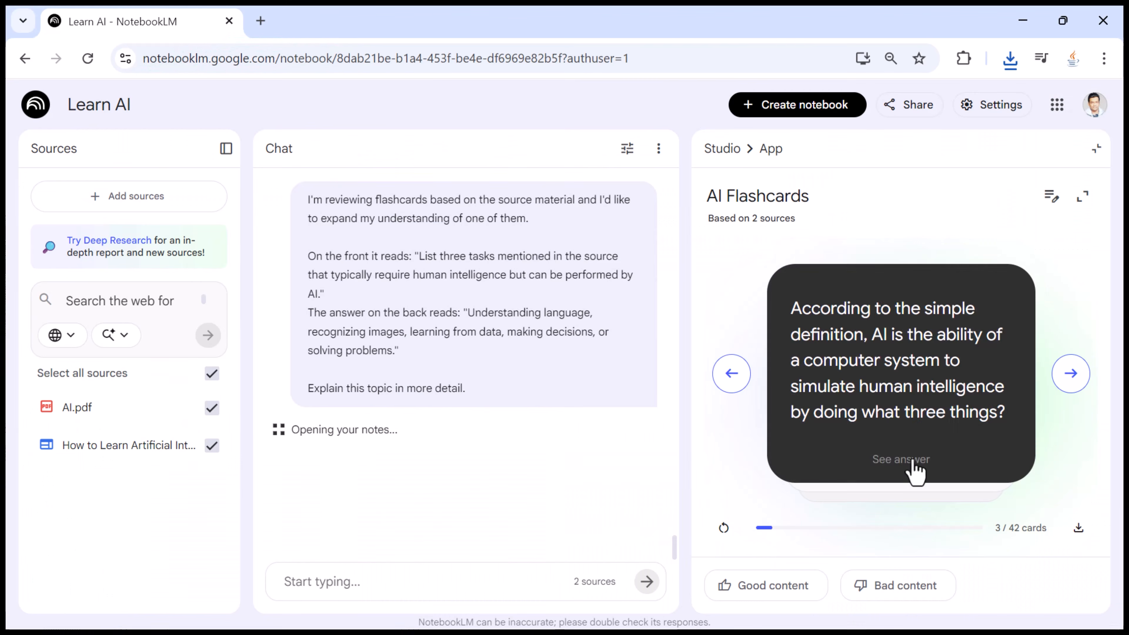
Go through the AI Flashcards from the third to the sixth card, viewing each card's answer
click(914, 473)
click(1073, 374)
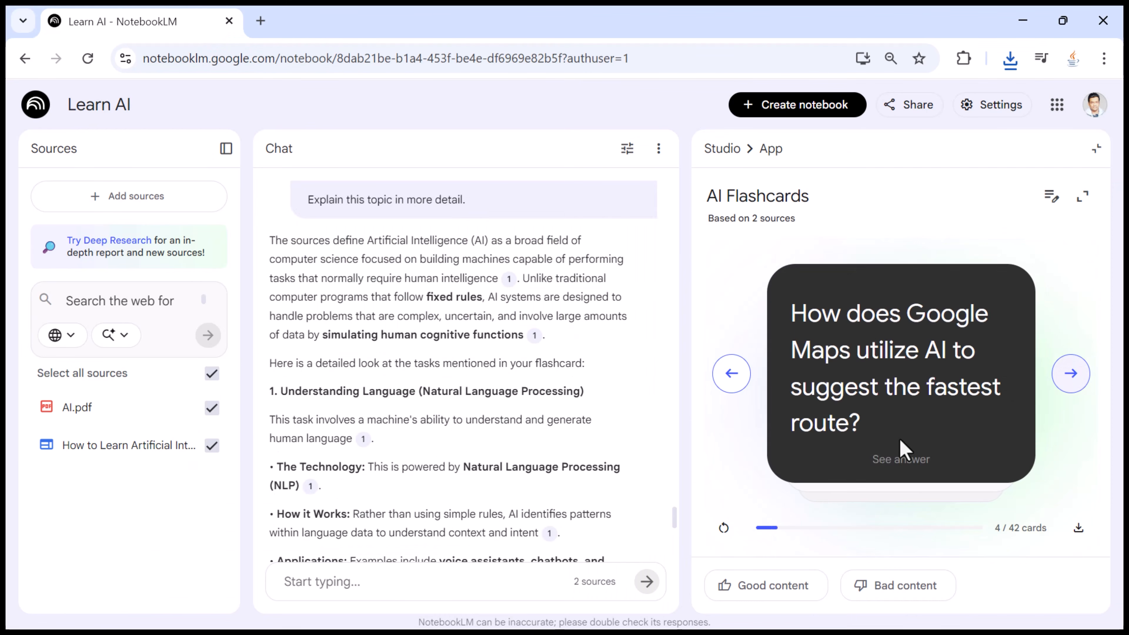
click(902, 465)
click(1067, 386)
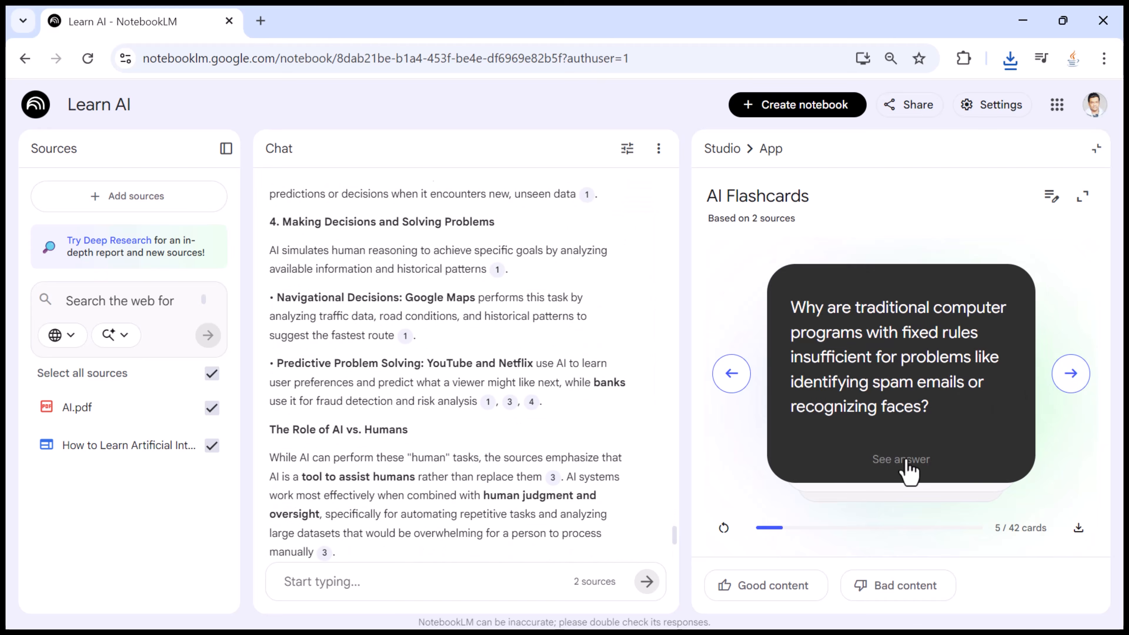
click(908, 467)
click(1058, 384)
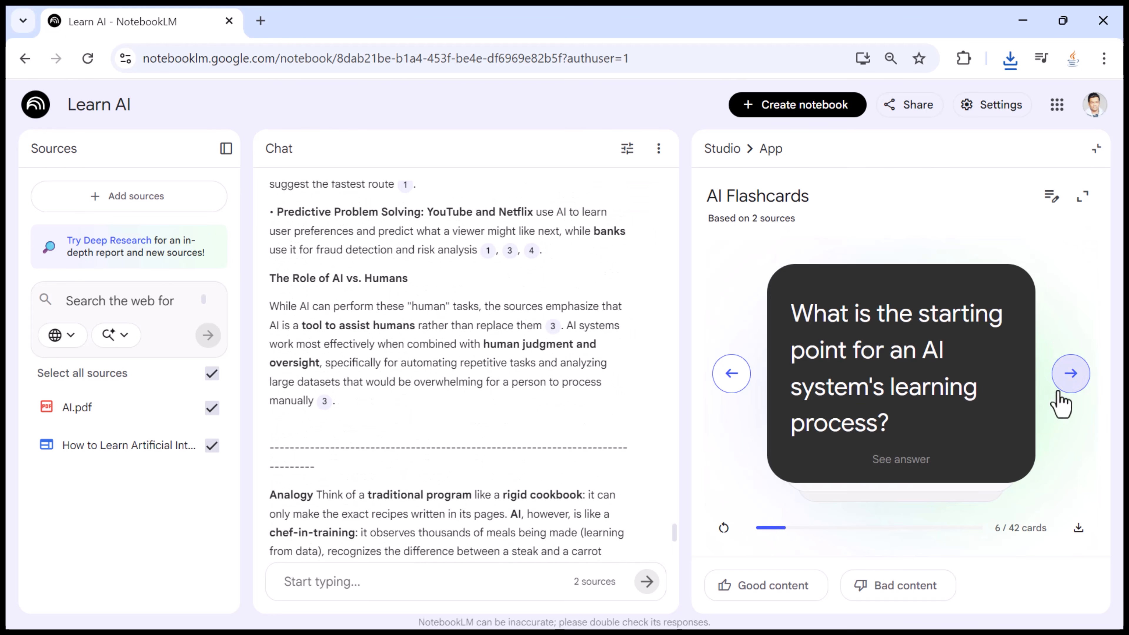
click(925, 469)
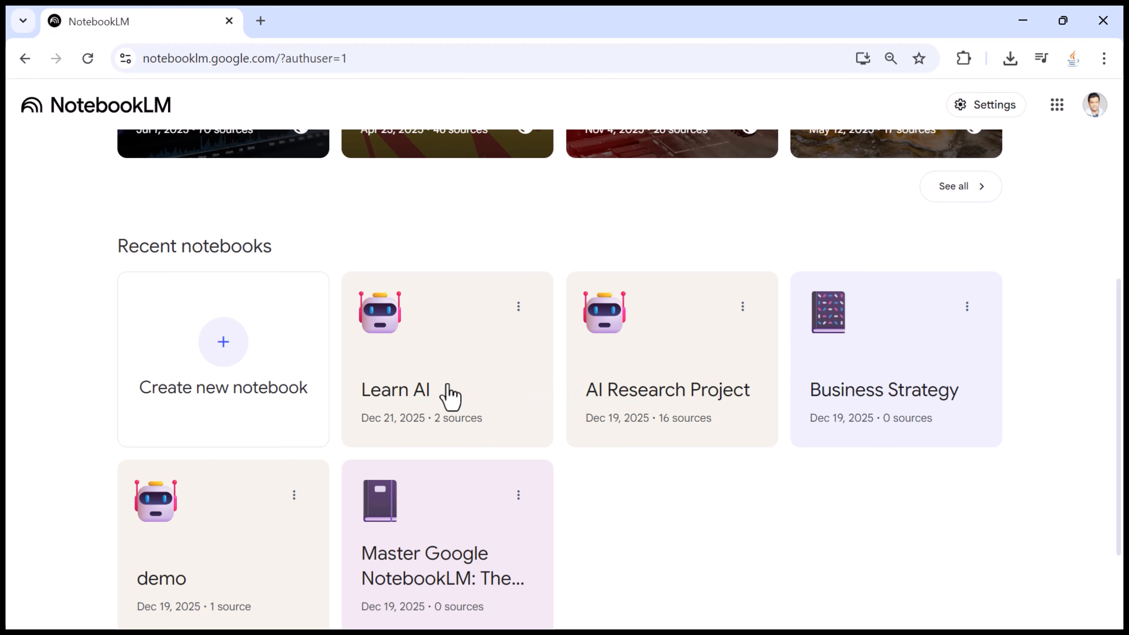
Open the Learn AI notebook and bring up the customization options for flashcards
click(430, 365)
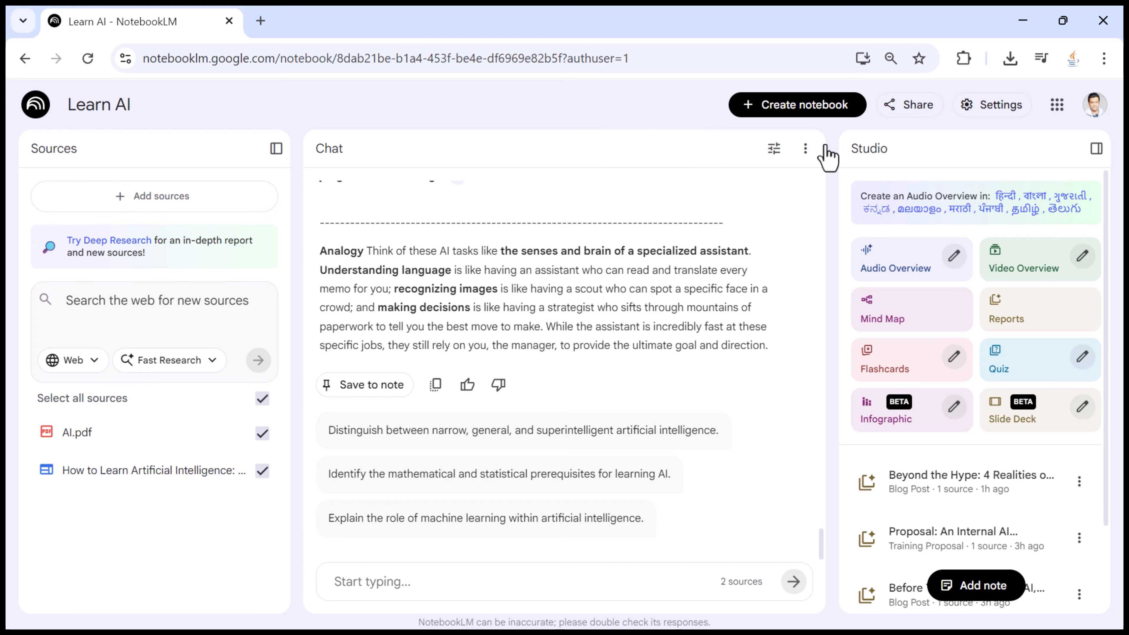
drag(907, 152, 843, 155)
click(960, 163)
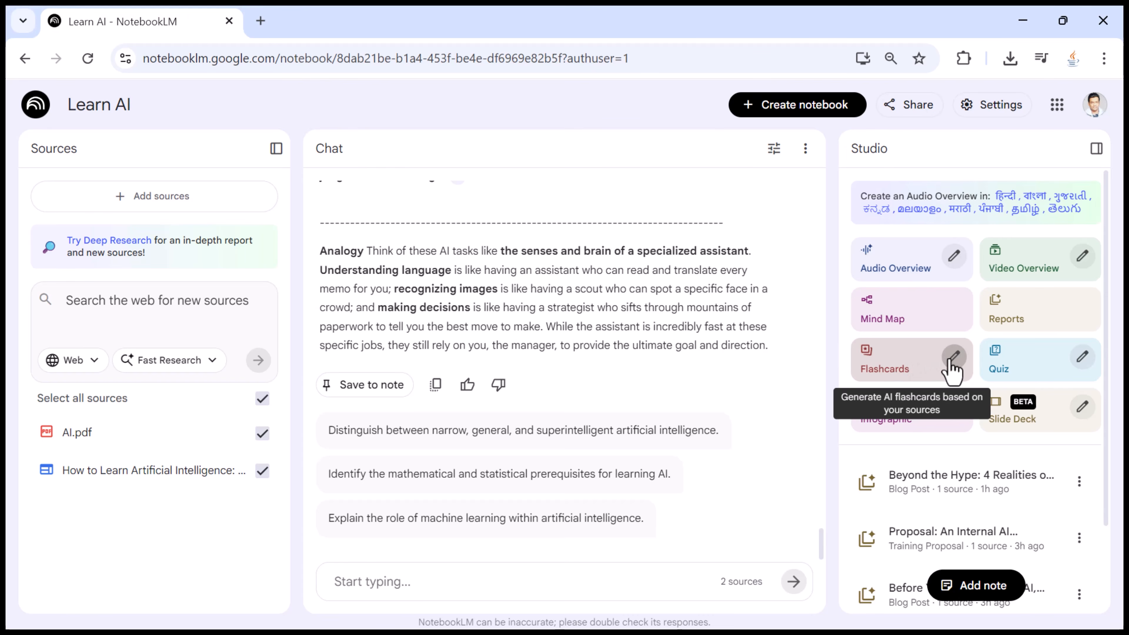
click(953, 358)
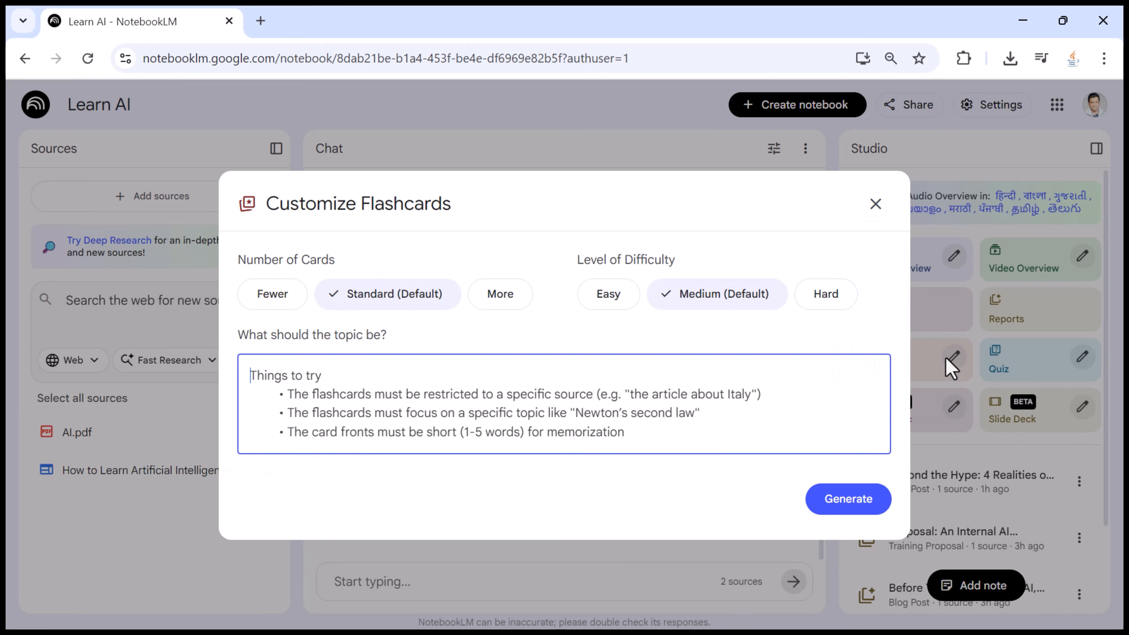
drag(265, 203, 458, 206)
click(506, 214)
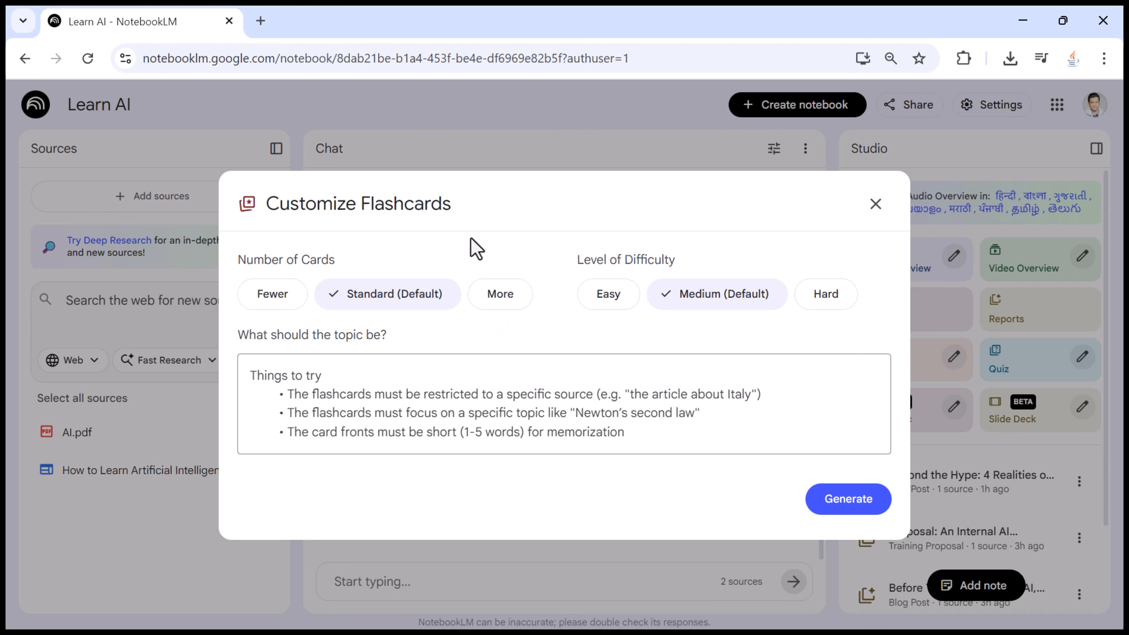
Review the number of cards, level of difficulty and topic settings for the flashcards
drag(236, 262, 388, 258)
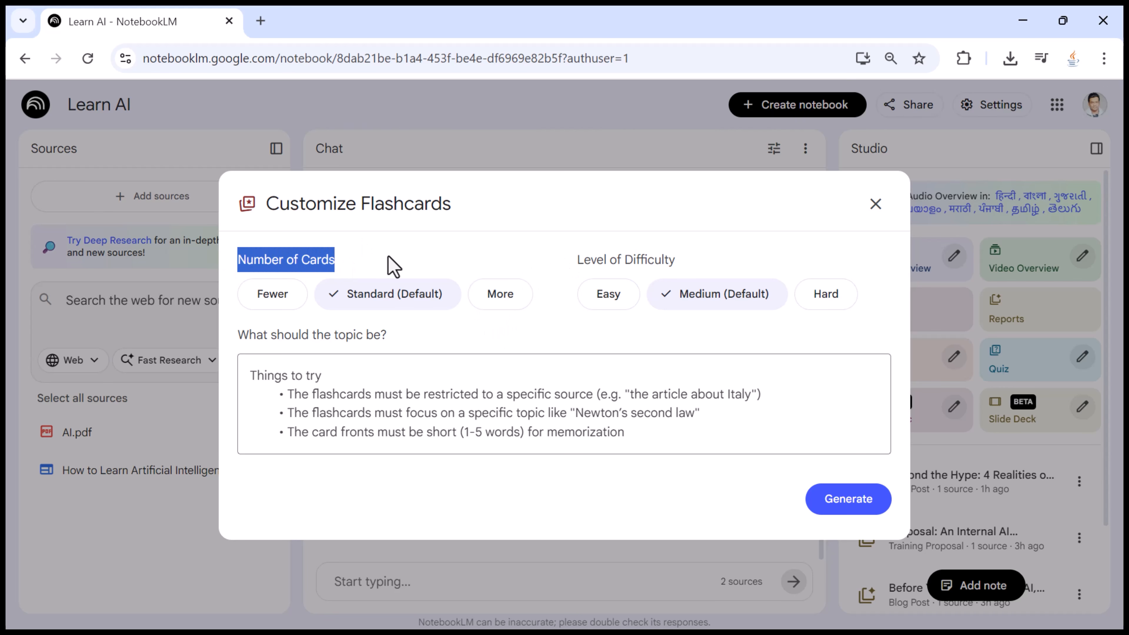
click(272, 297)
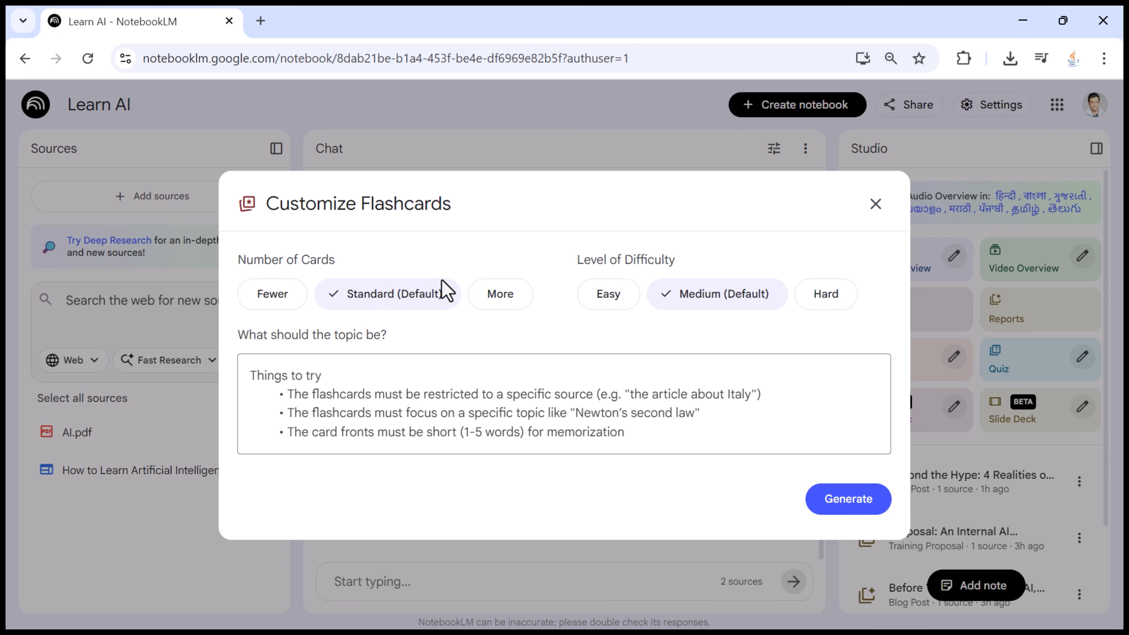
drag(573, 261, 701, 260)
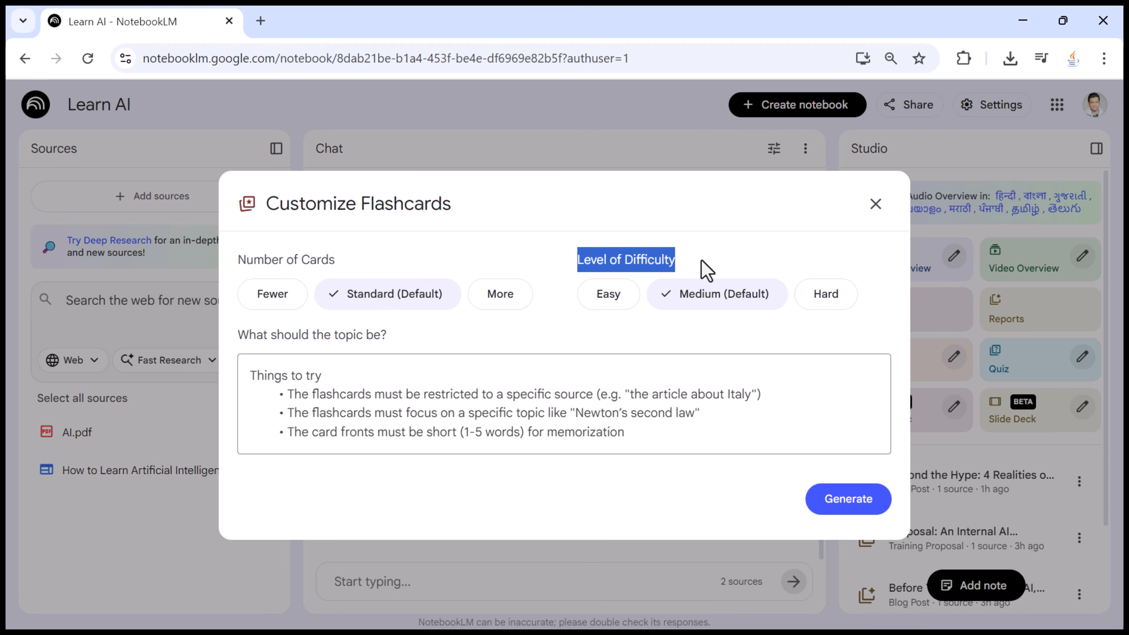
click(728, 252)
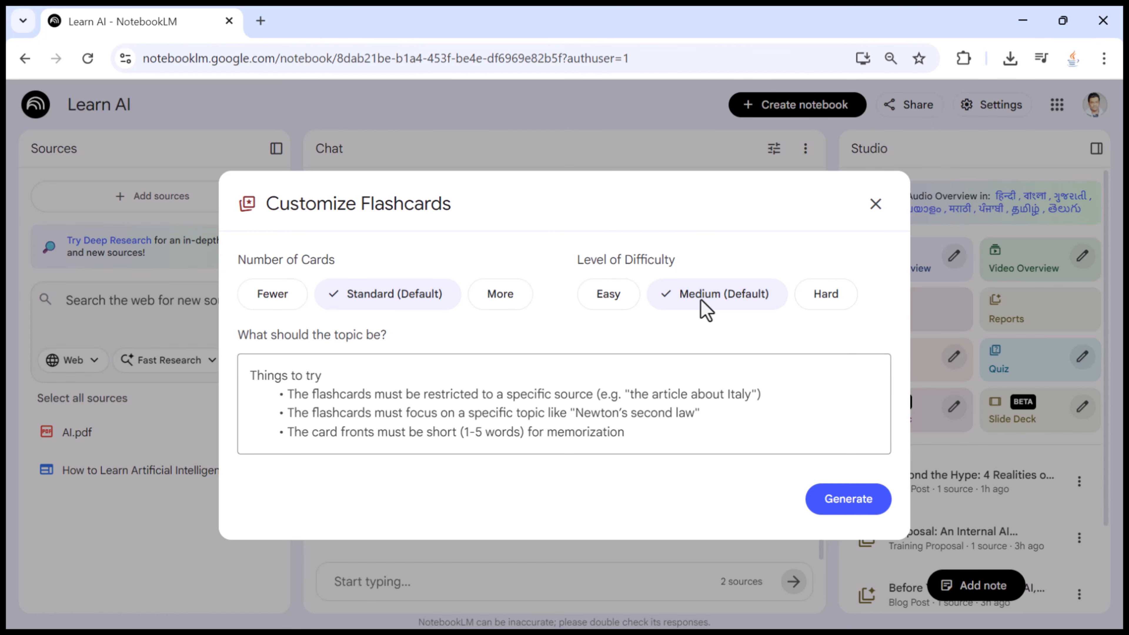
triple_click(433, 334)
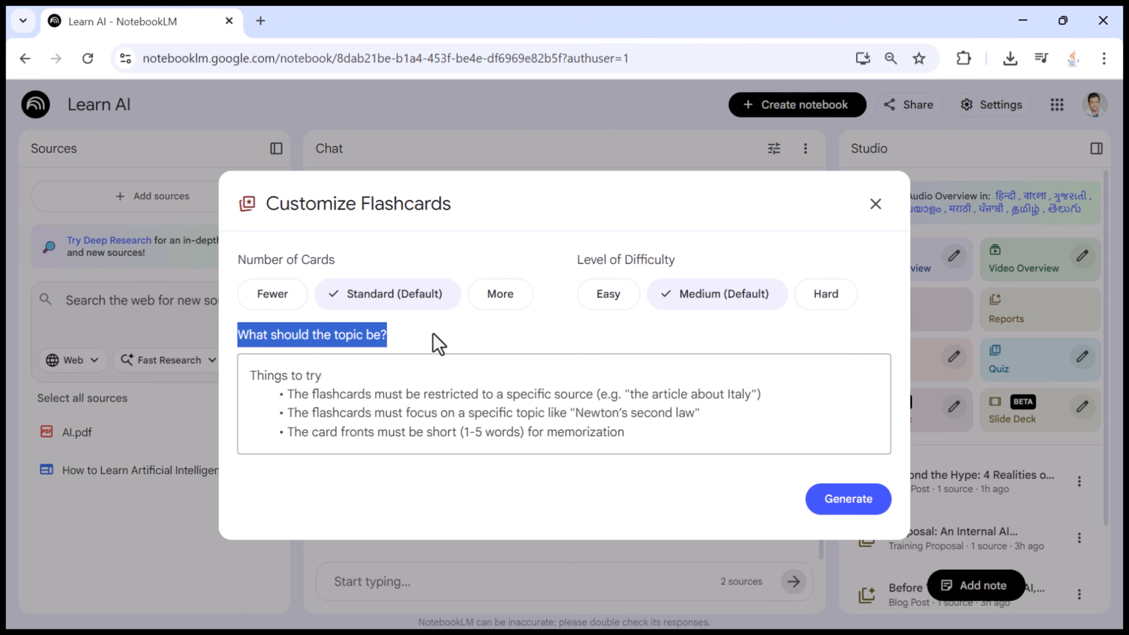
click(434, 345)
Set the topic to "Key concepts of Artificial Intelligence from the selected source." and generate the flashcards with the standard card count and medium difficulty
click(358, 385)
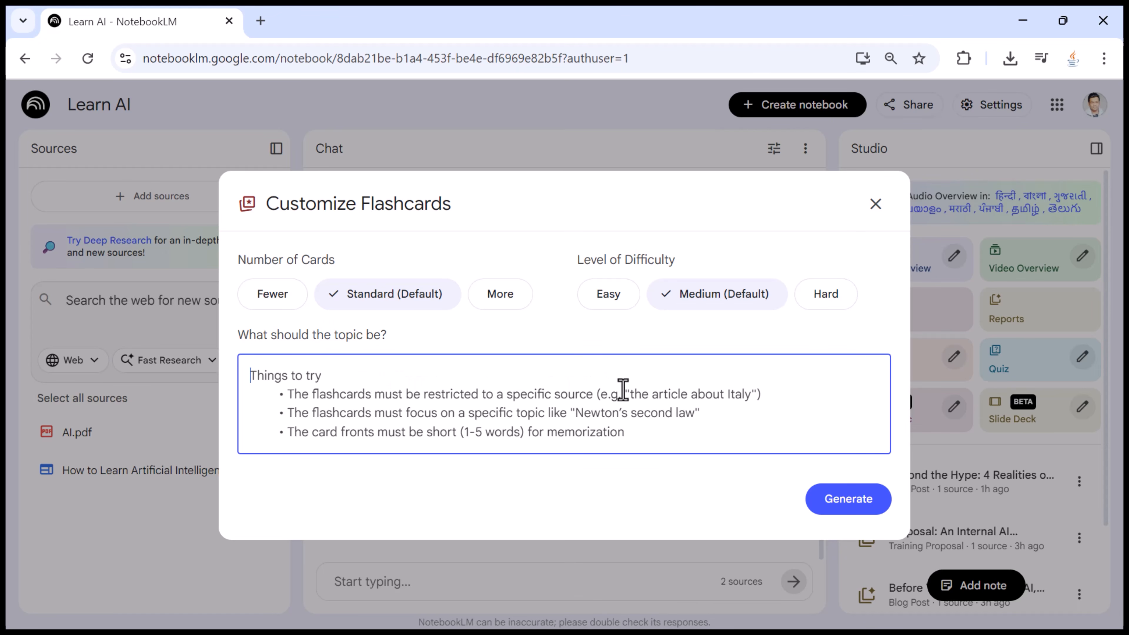
text(Key concepts of Artificial Intelligence from the selected source.)
click(477, 376)
key(Delete)
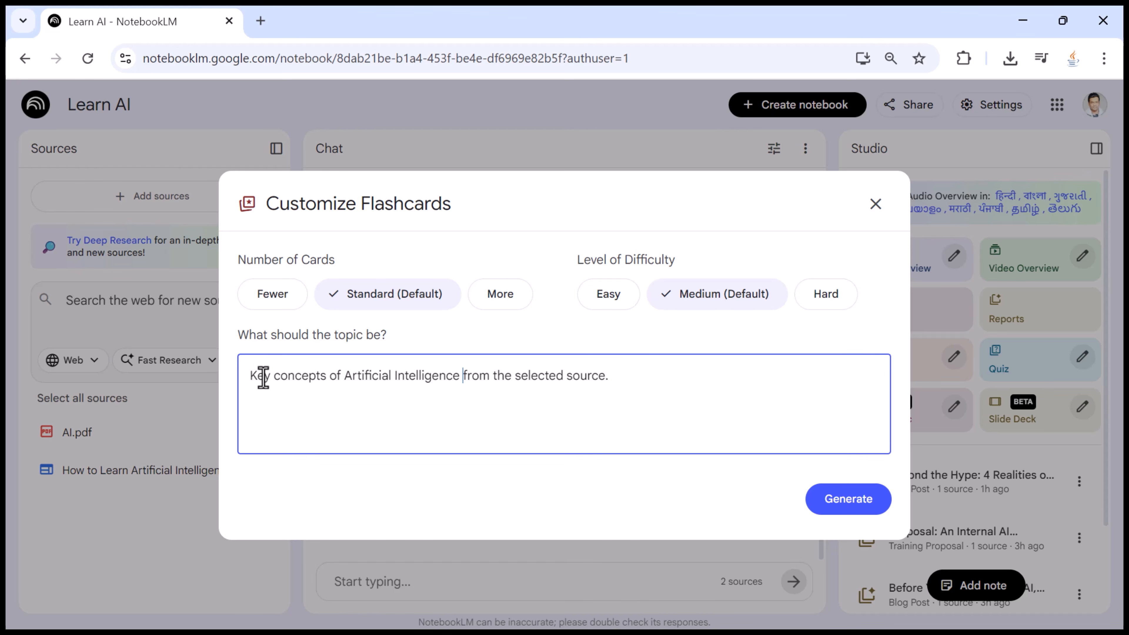
drag(251, 376, 636, 372)
click(642, 378)
drag(611, 377, 235, 391)
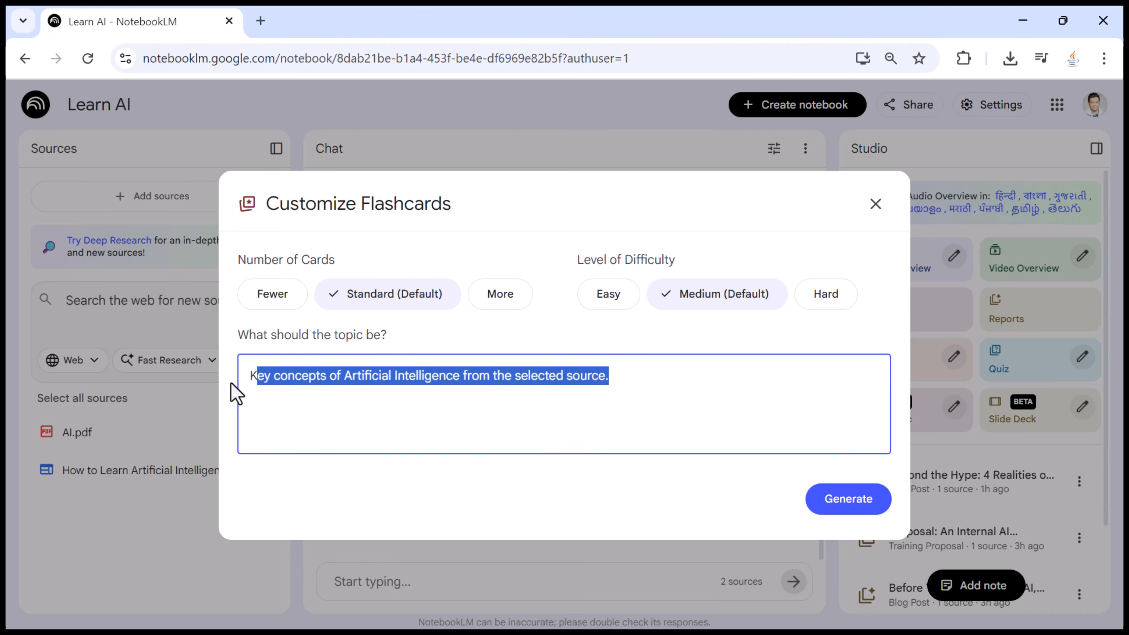
click(447, 399)
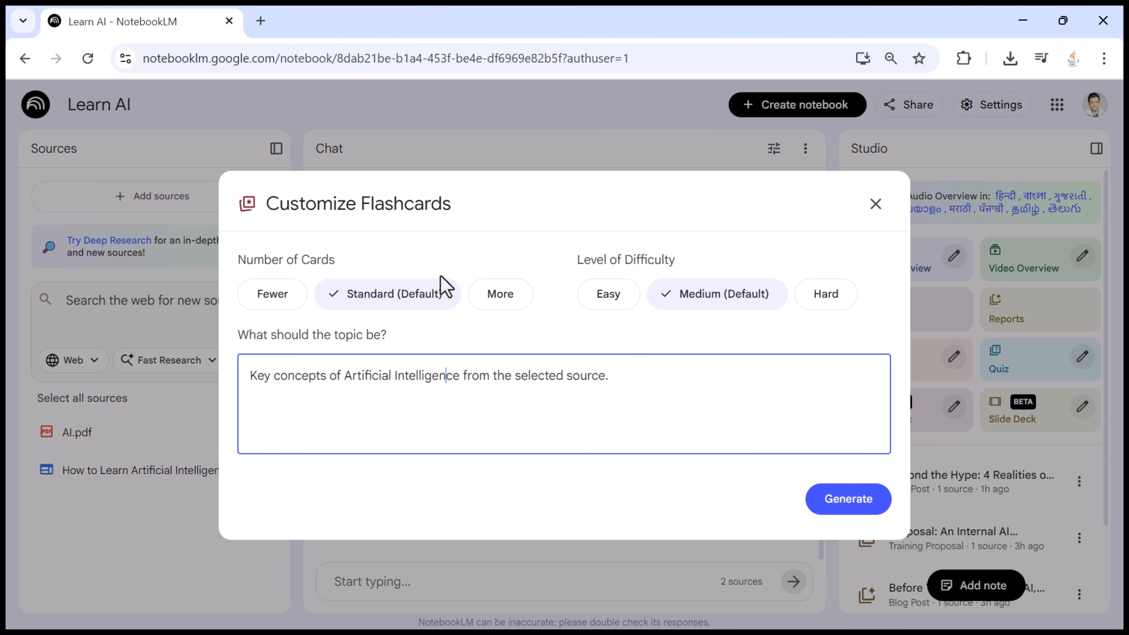
click(850, 503)
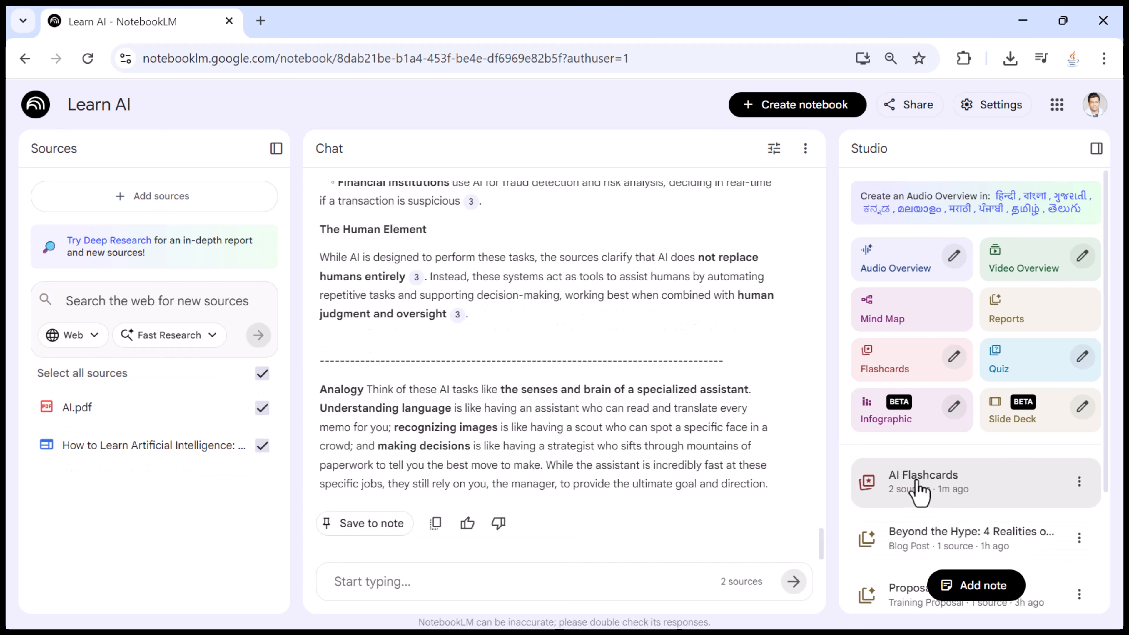
Open the generated AI Flashcards set, check its title and source basis, and view the first card's question and answer before advancing to the second
scroll(955, 511, down, 2)
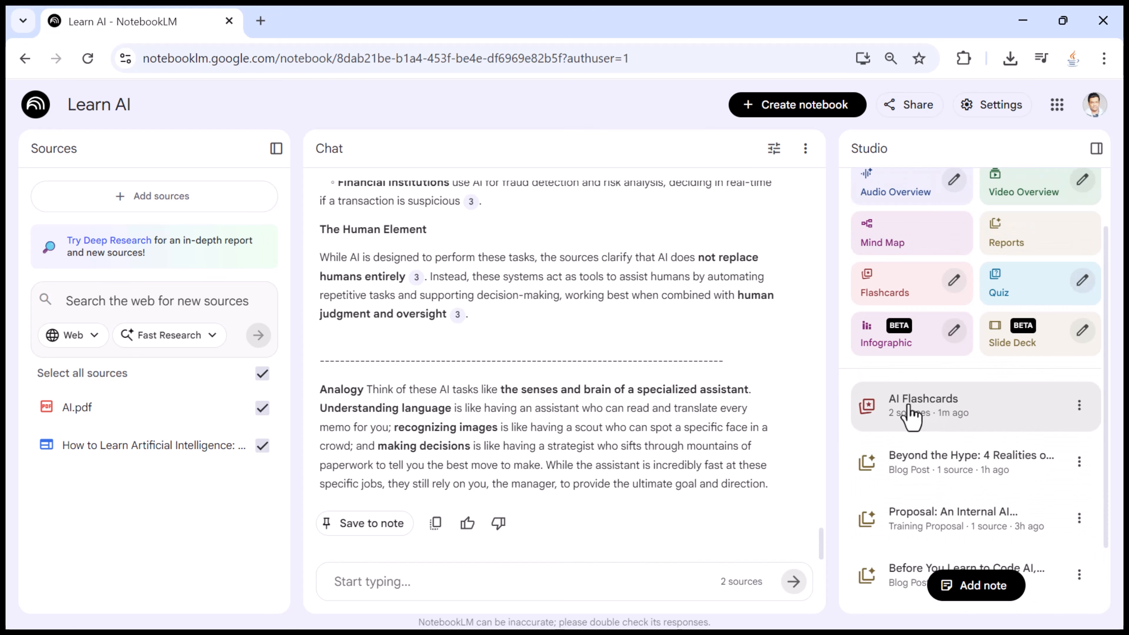
click(958, 413)
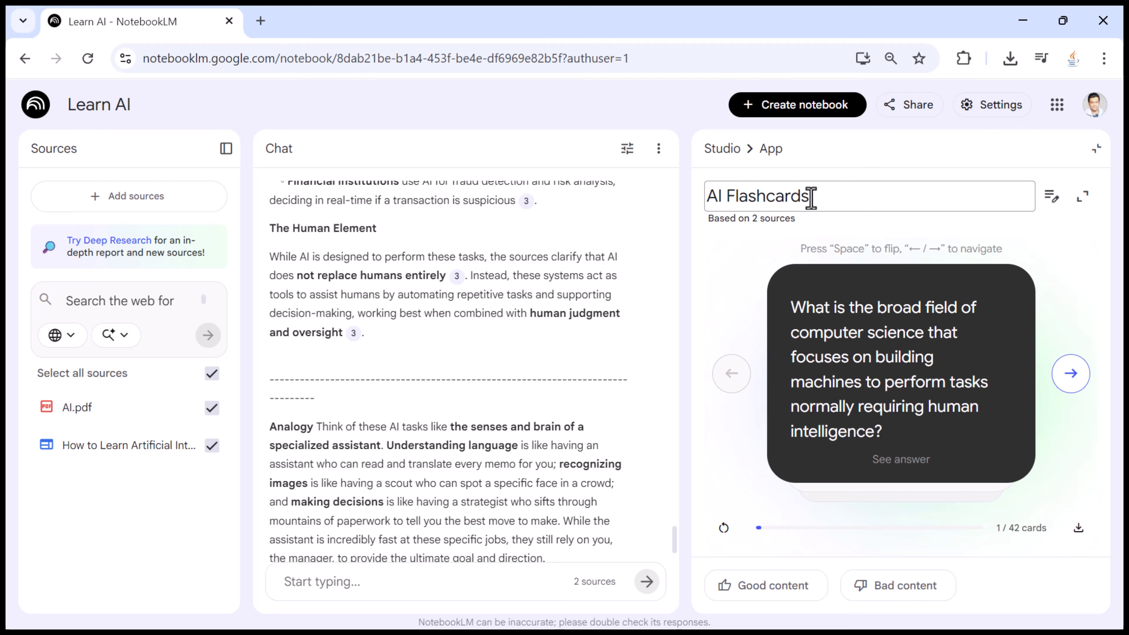
drag(808, 196, 798, 226)
click(705, 233)
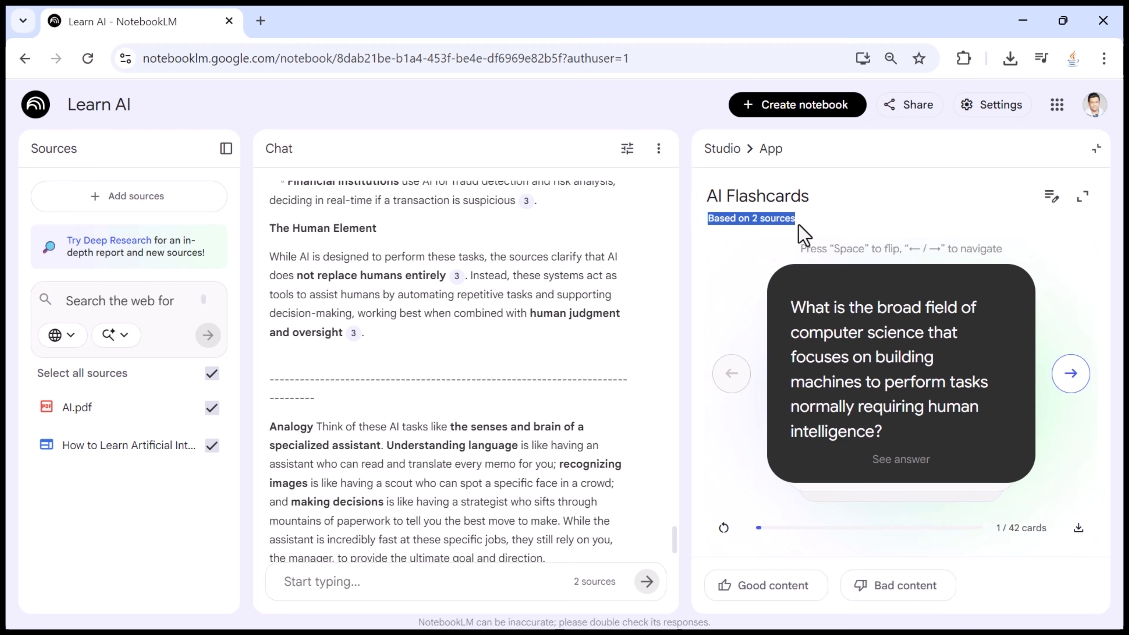
click(813, 220)
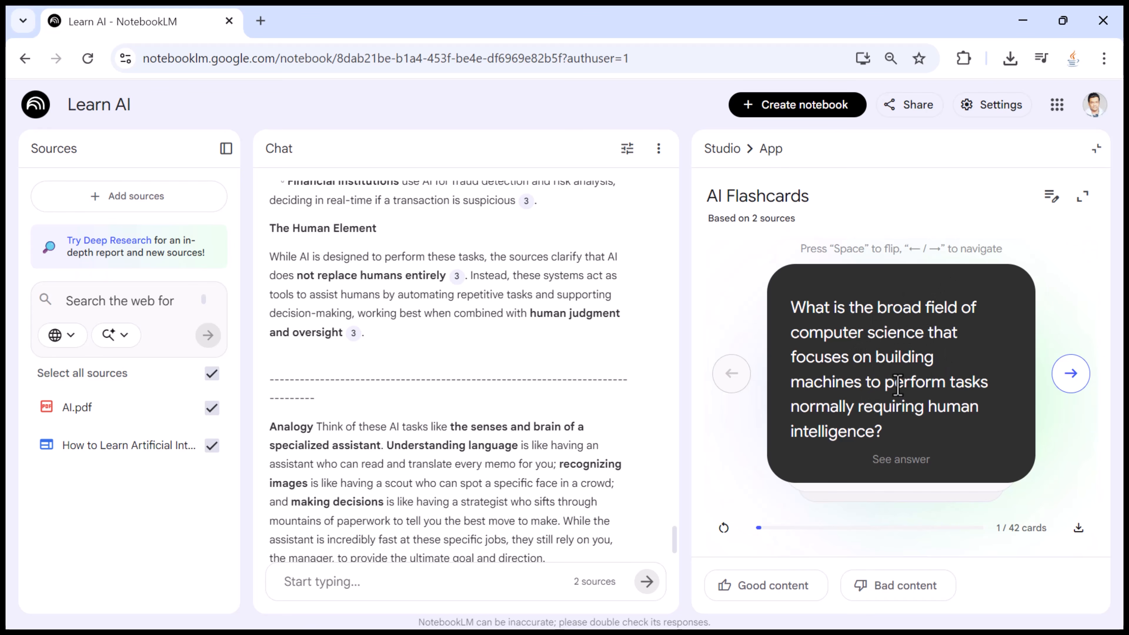
drag(792, 308, 893, 429)
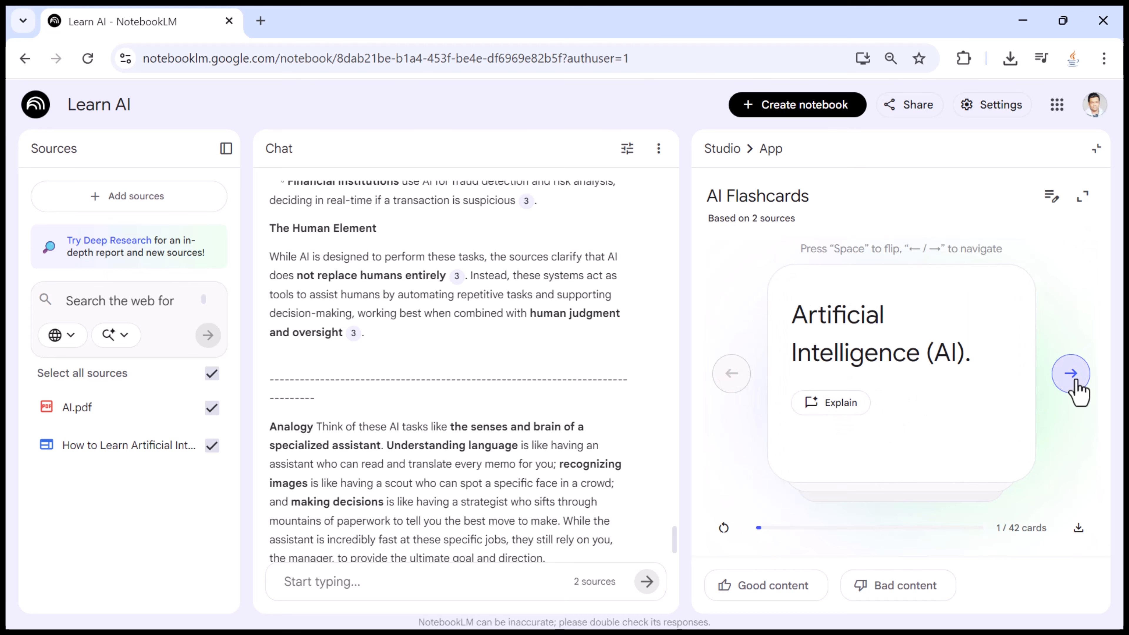
click(1071, 373)
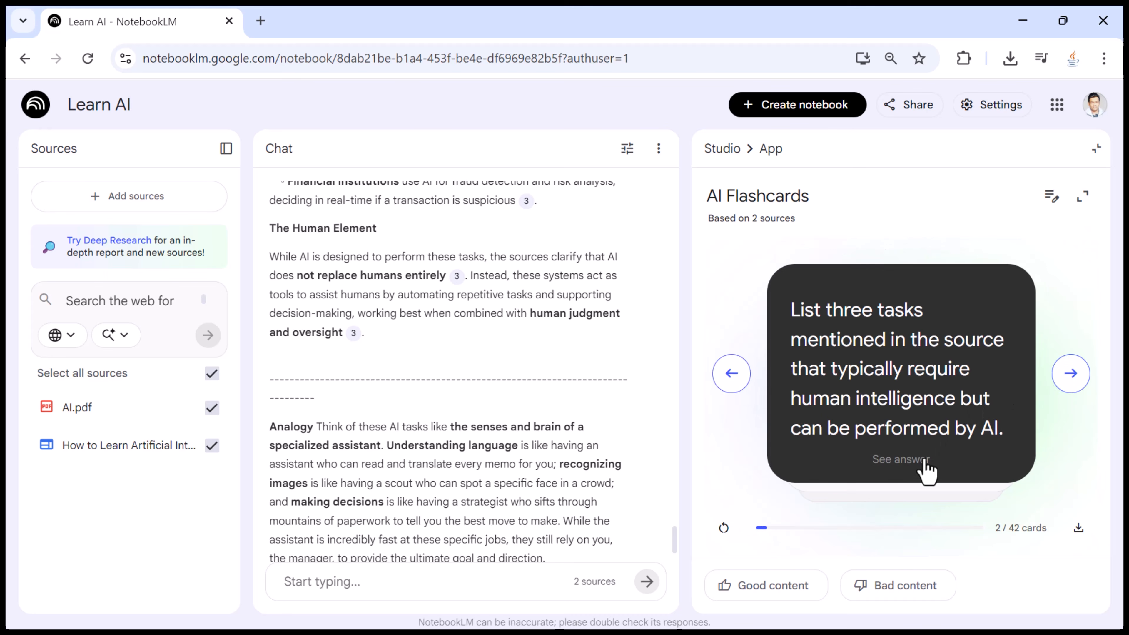
View the second flashcard's answer, try moving back and forth between the first three cards, and check the card progress indicator
click(901, 467)
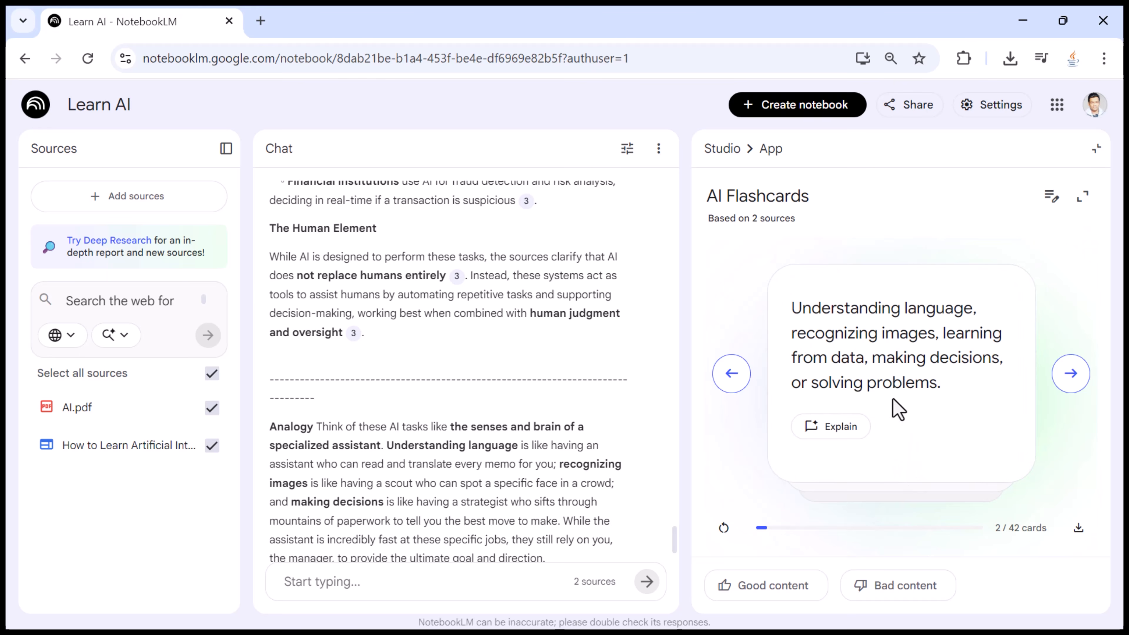
click(731, 373)
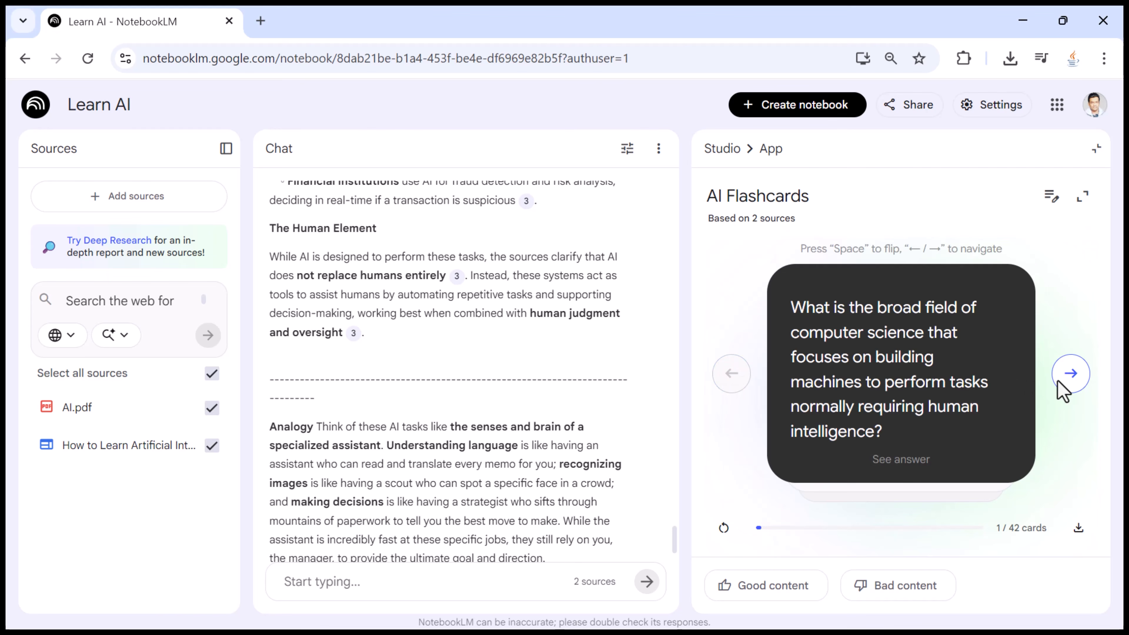
click(1070, 376)
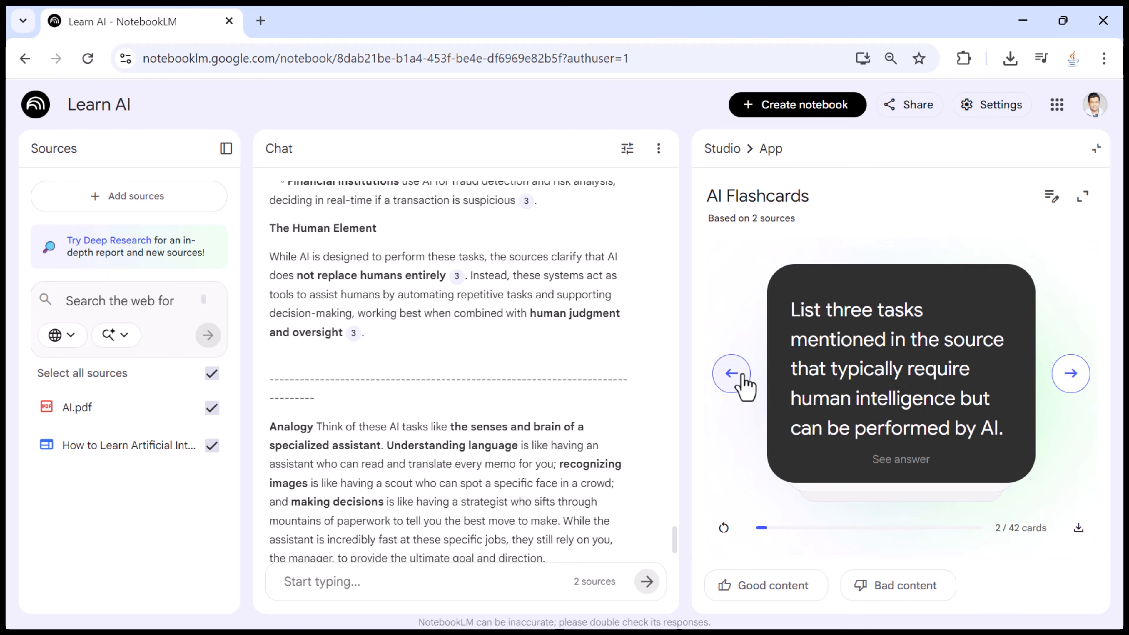
click(731, 373)
click(1071, 374)
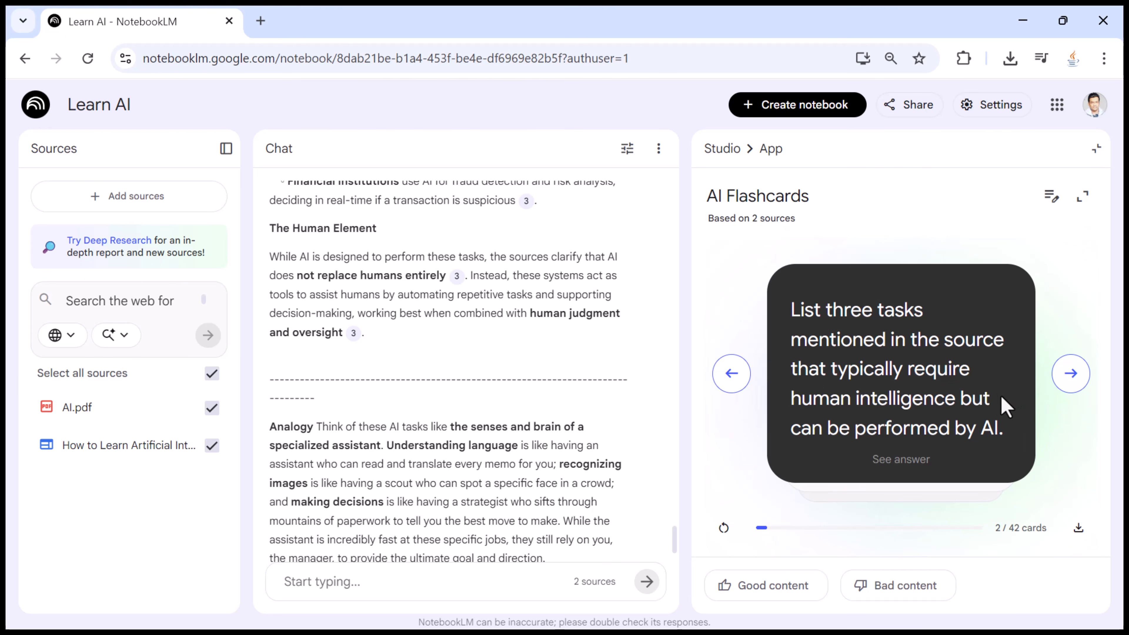
key(Left)
key(Right)
click(1072, 375)
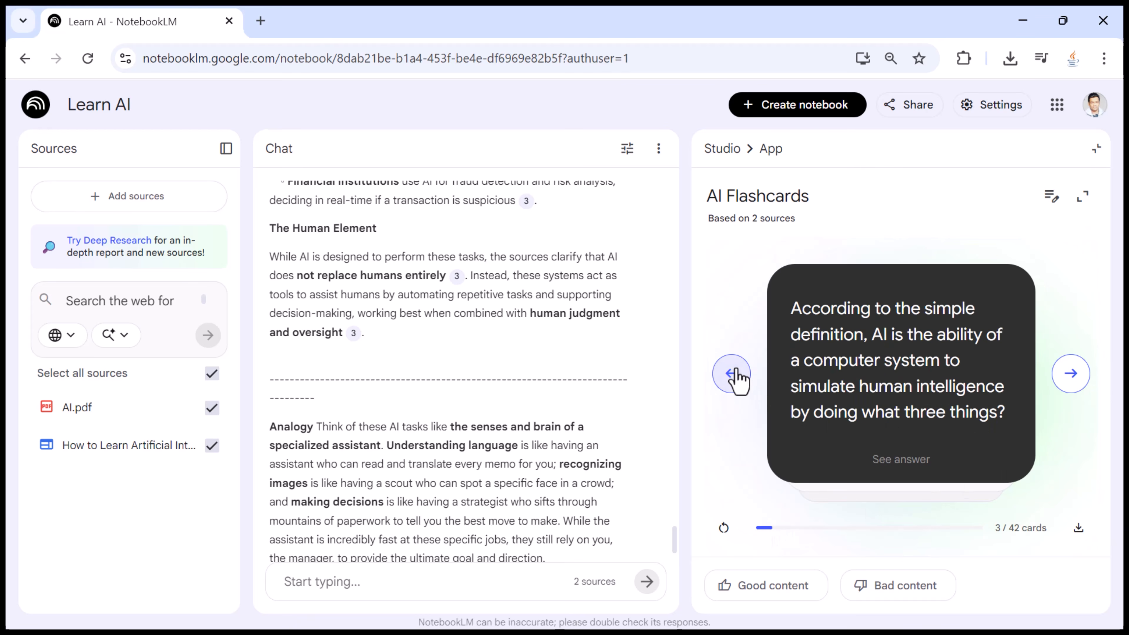
click(734, 377)
click(734, 376)
drag(1043, 528, 971, 534)
click(967, 512)
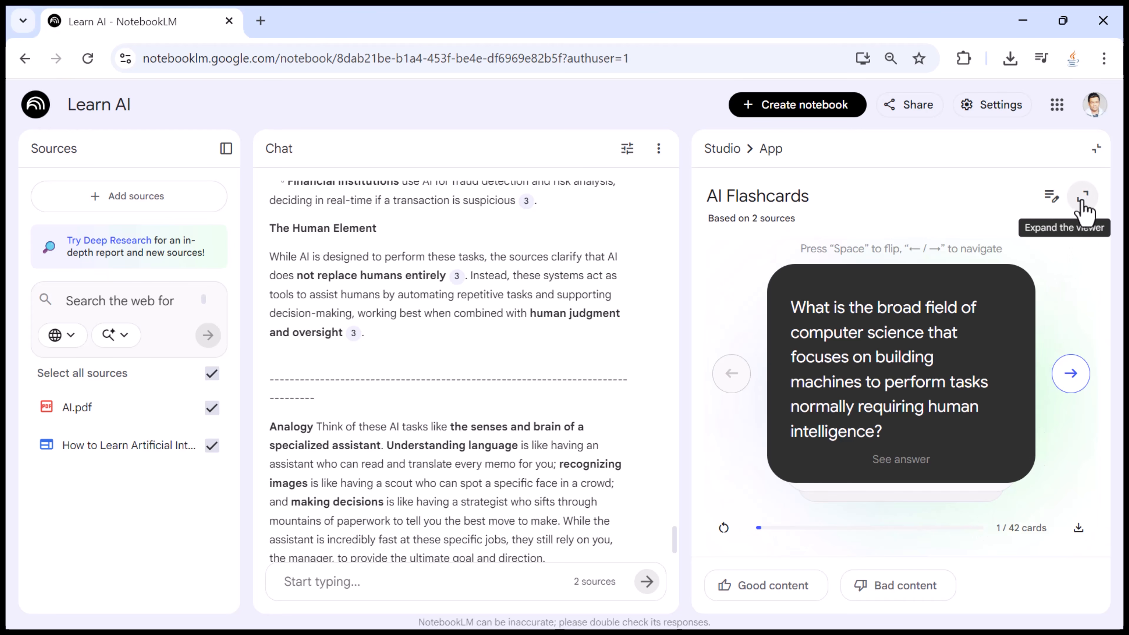
Expand the AI Flashcards viewer and download the flashcard set
click(1082, 198)
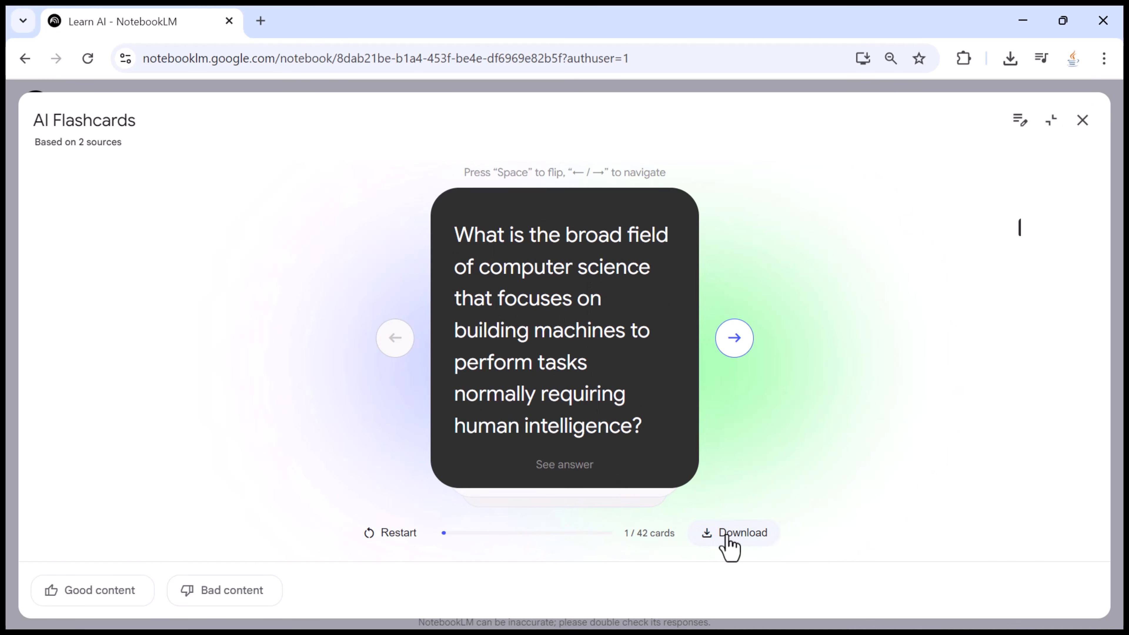
click(718, 535)
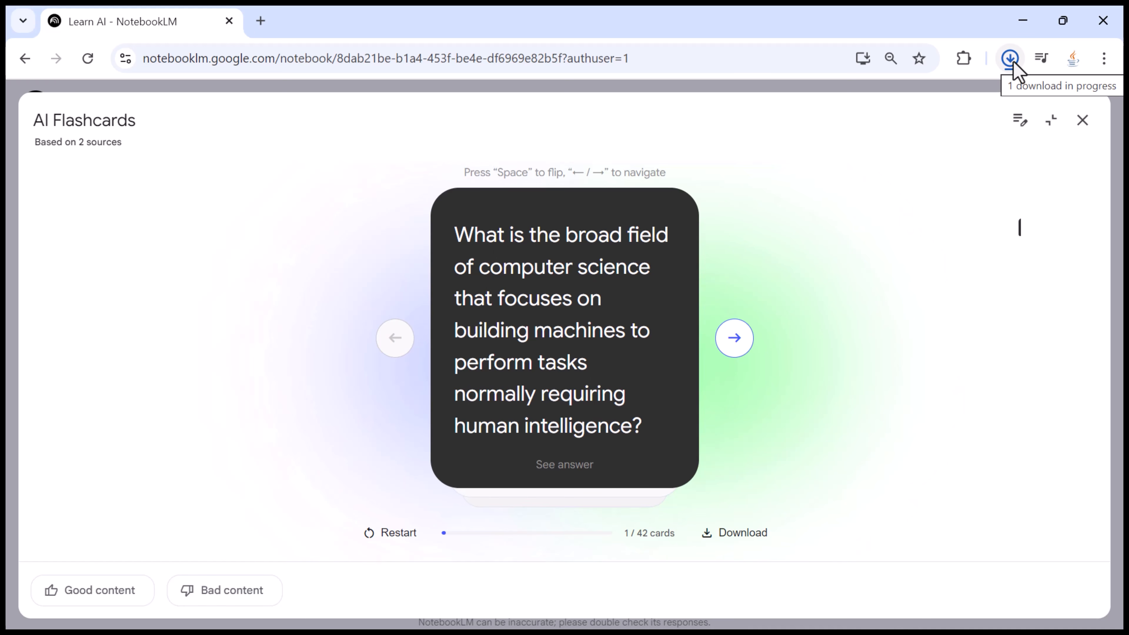
click(789, 452)
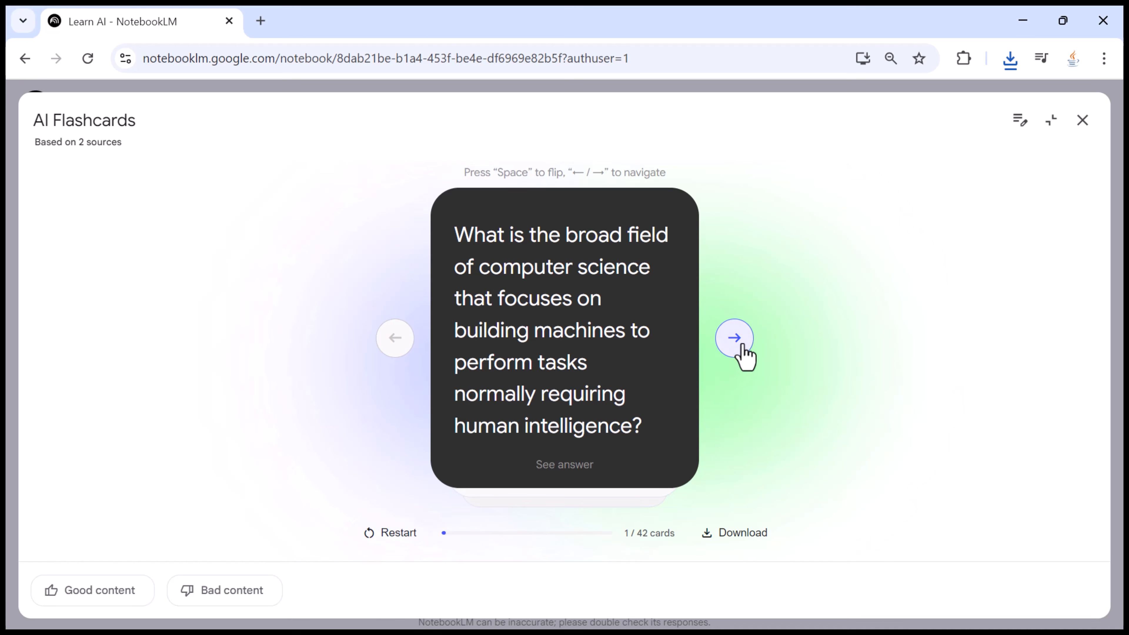
Close the flashcards viewer and check the management options available for the saved AI Flashcards set
click(1084, 122)
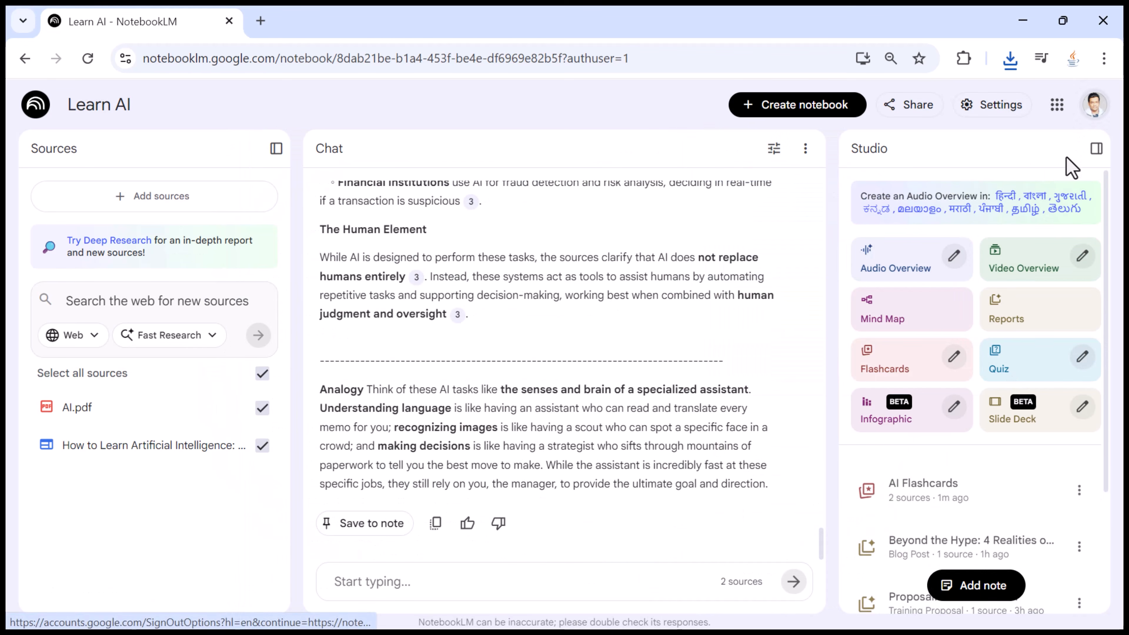
click(1078, 483)
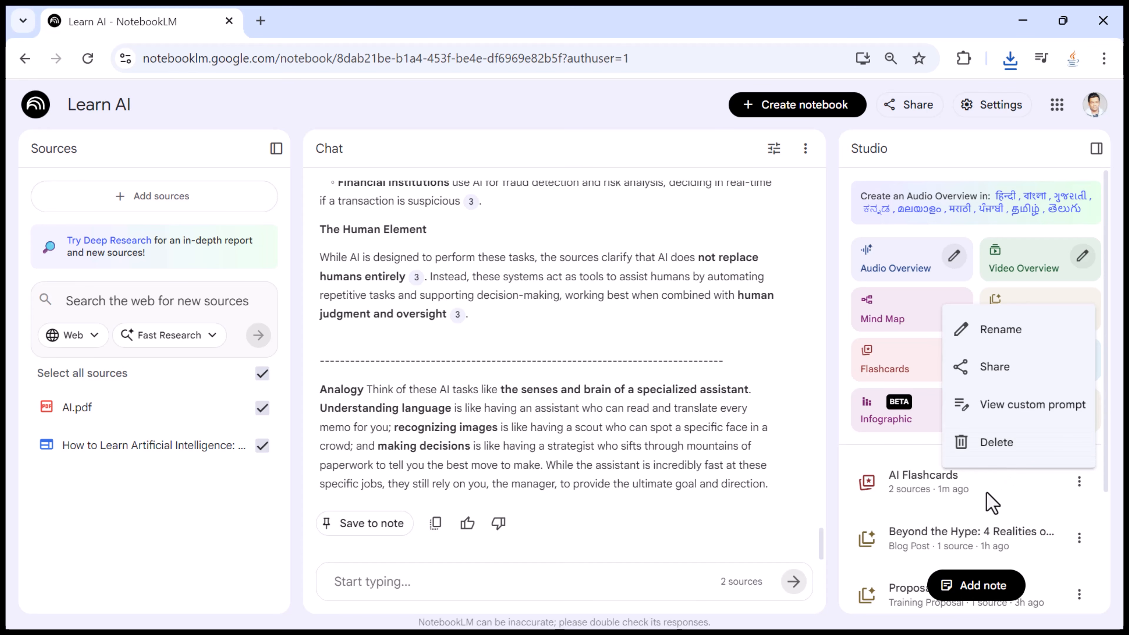
click(847, 471)
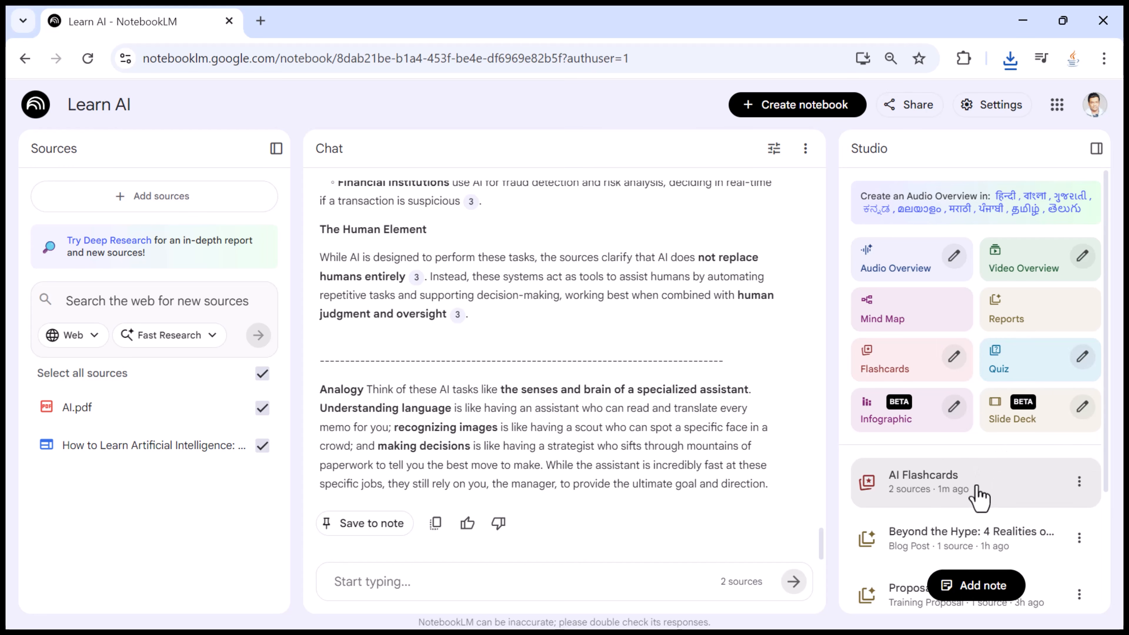
Reopen AI Flashcards in the expanded viewer, reveal the second card's answer and request a detailed explanation of it
click(983, 495)
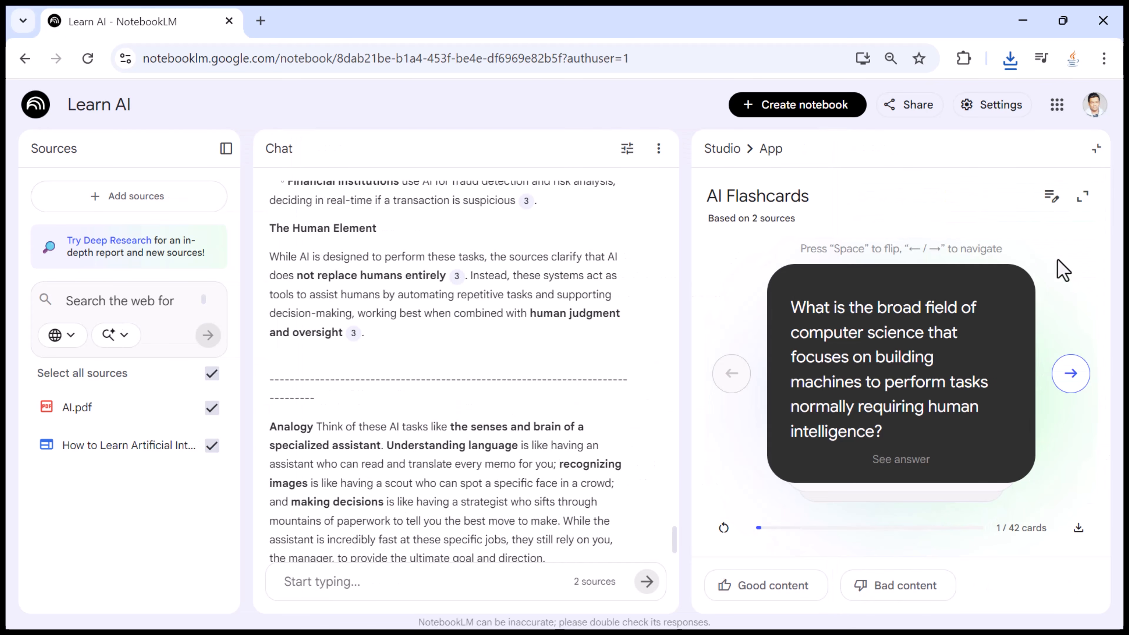
click(1083, 197)
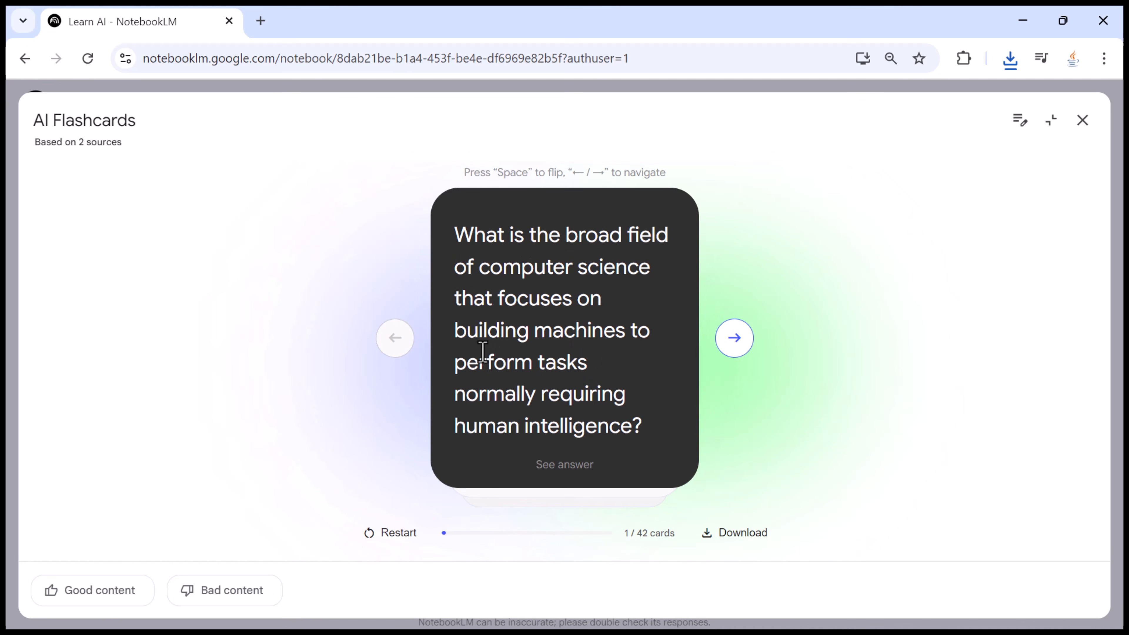
click(735, 346)
click(568, 474)
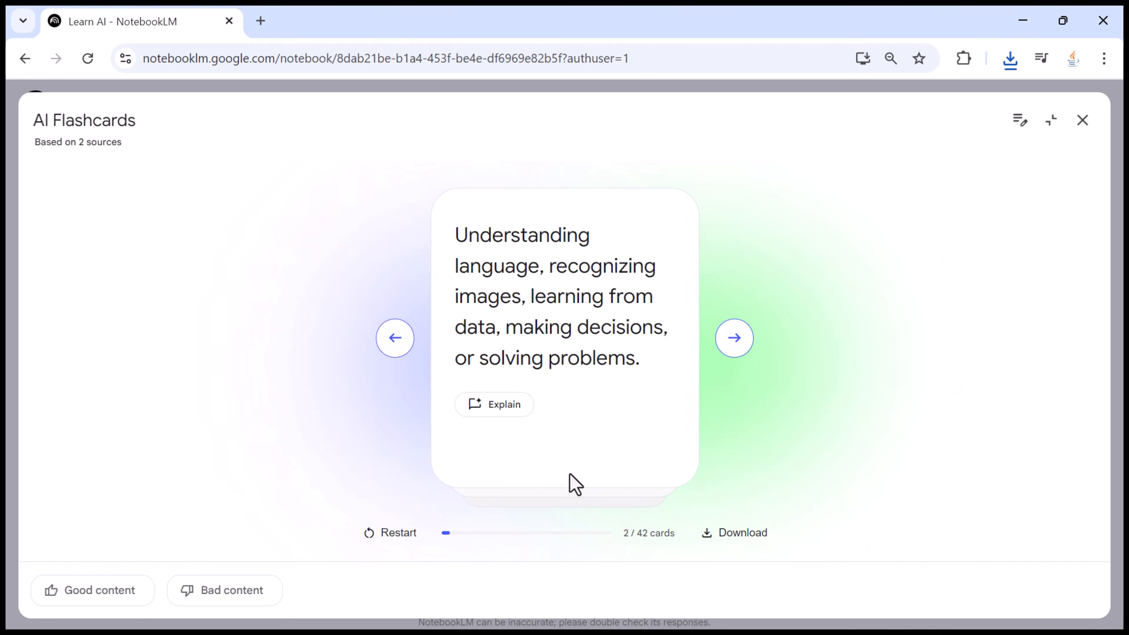
click(506, 406)
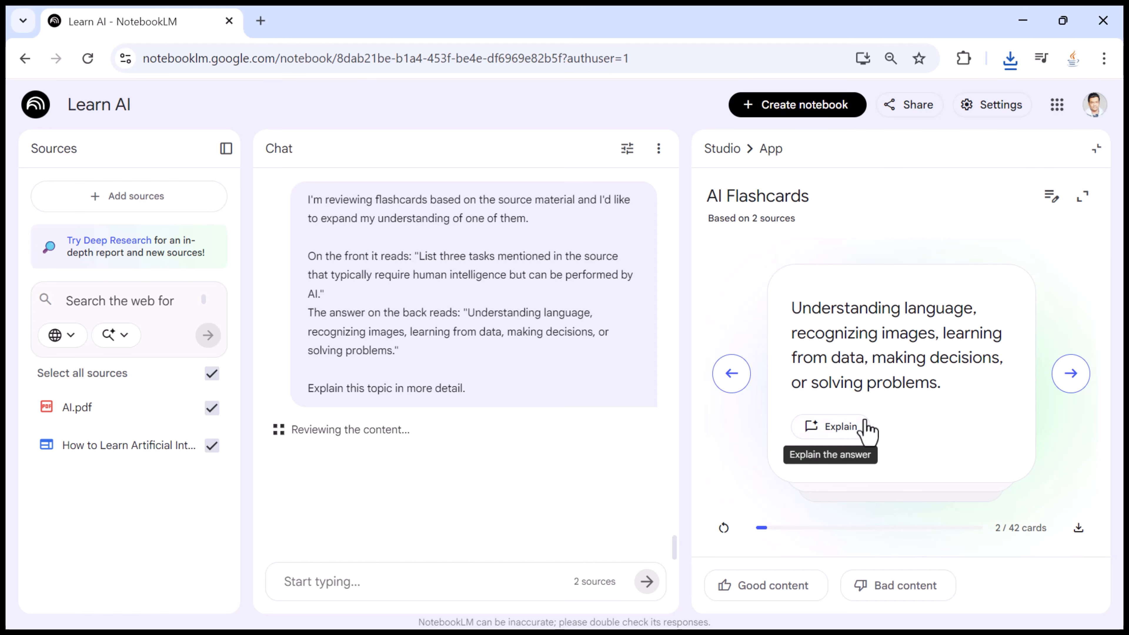
Go through the third and fourth flashcards, viewing each answer before advancing to the following card
click(1069, 374)
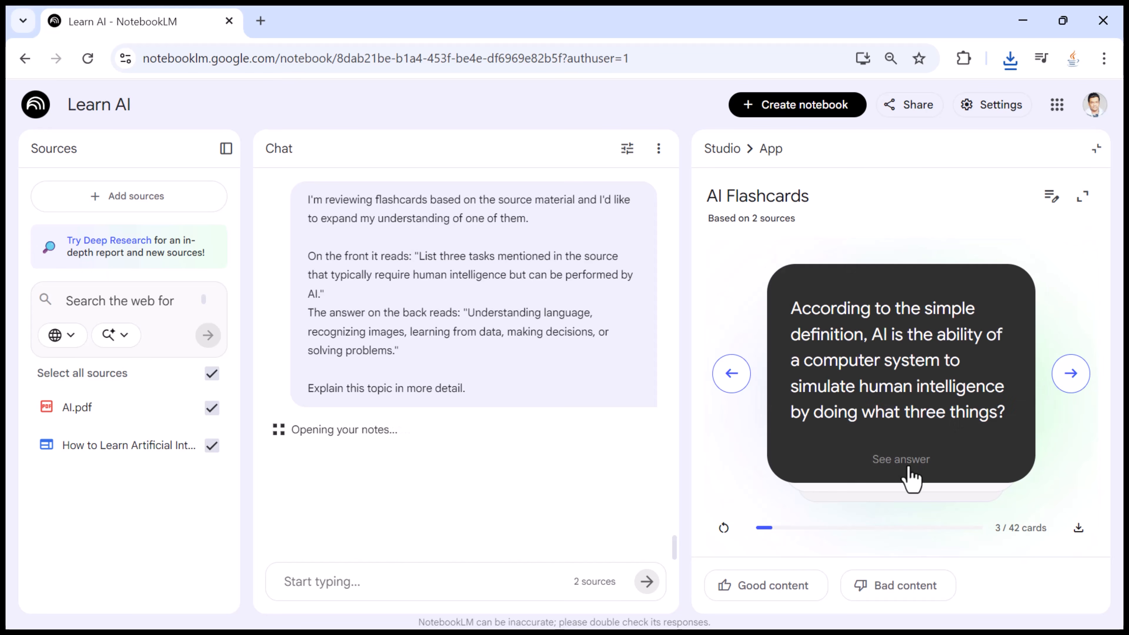
click(910, 478)
click(1069, 373)
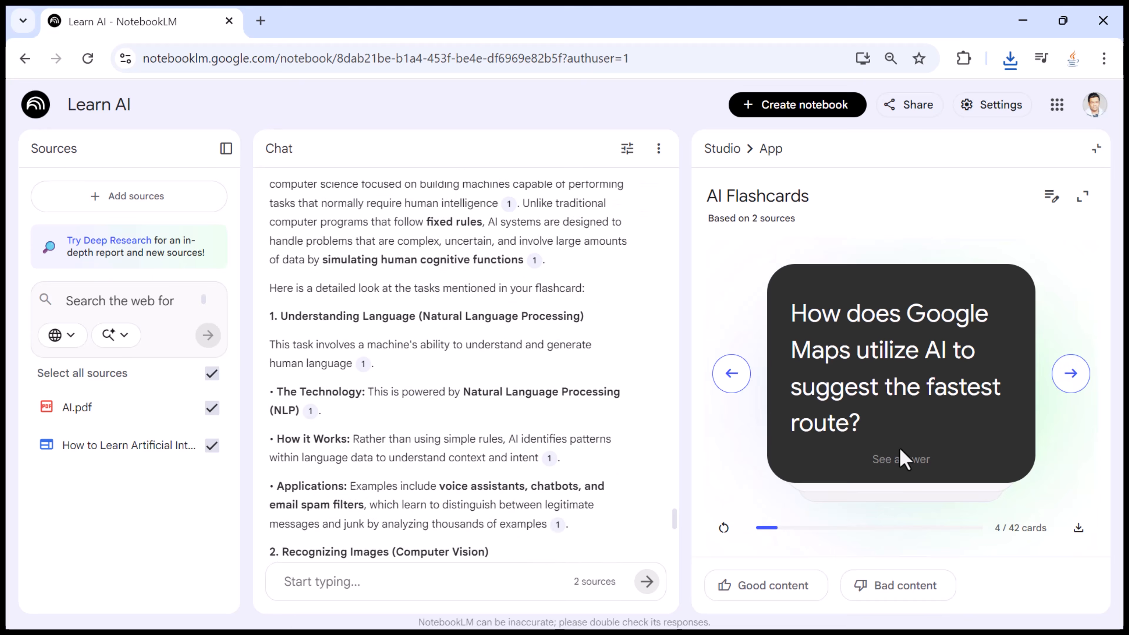
click(903, 458)
click(1069, 373)
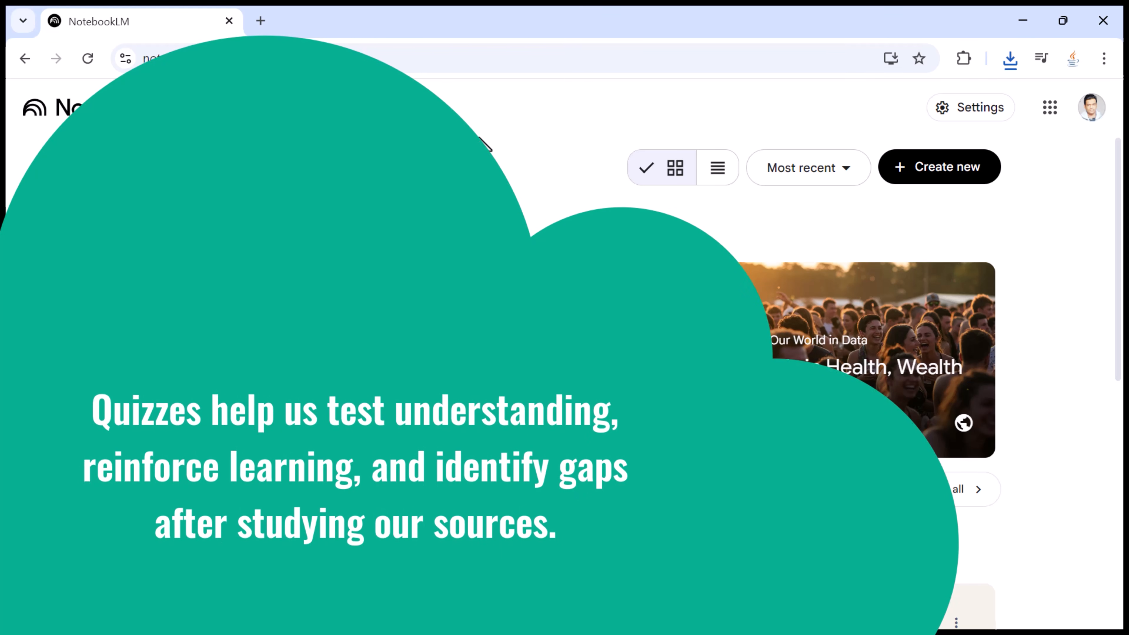
Find the Learn AI notebook among the recent notebooks and open it
scroll(478, 142, down, 4)
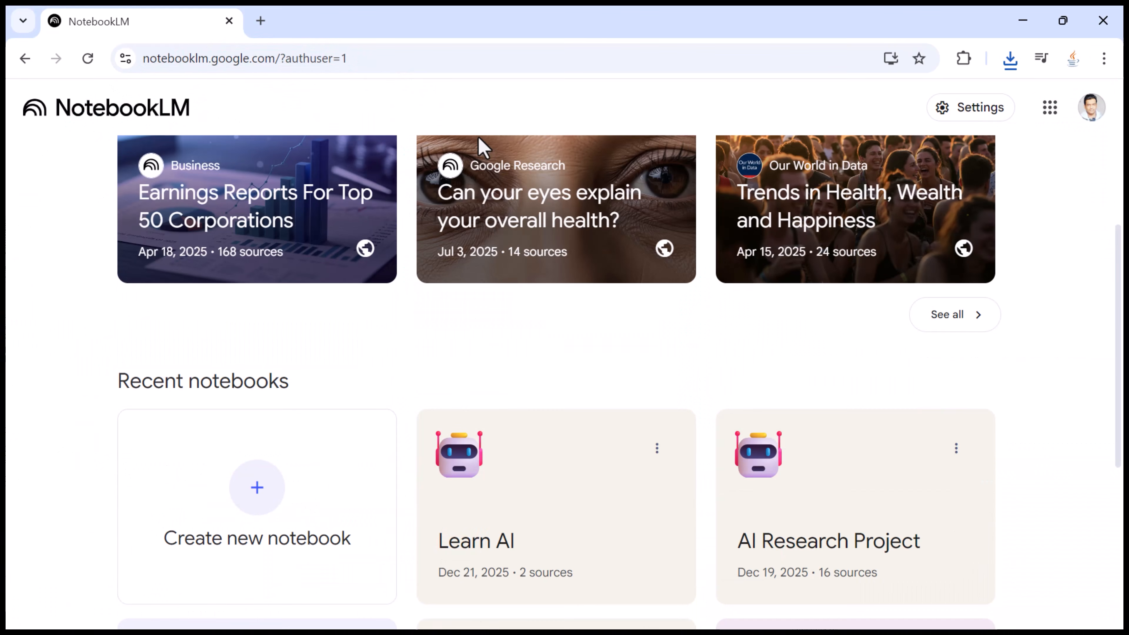
scroll(479, 142, down, 3)
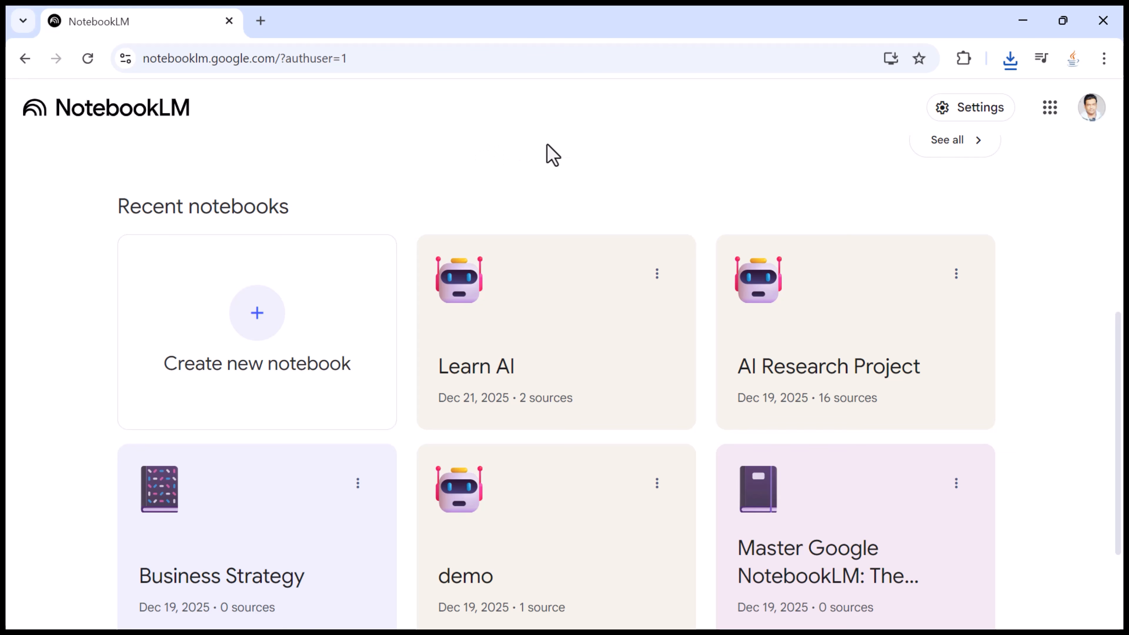
scroll(539, 164, down, 2)
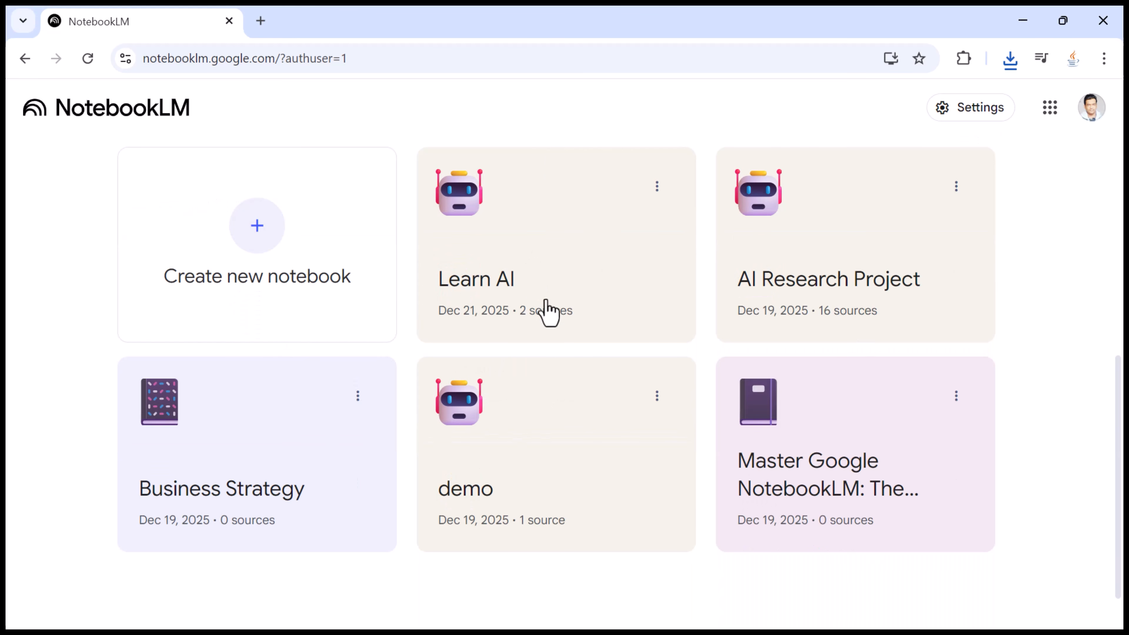
click(538, 267)
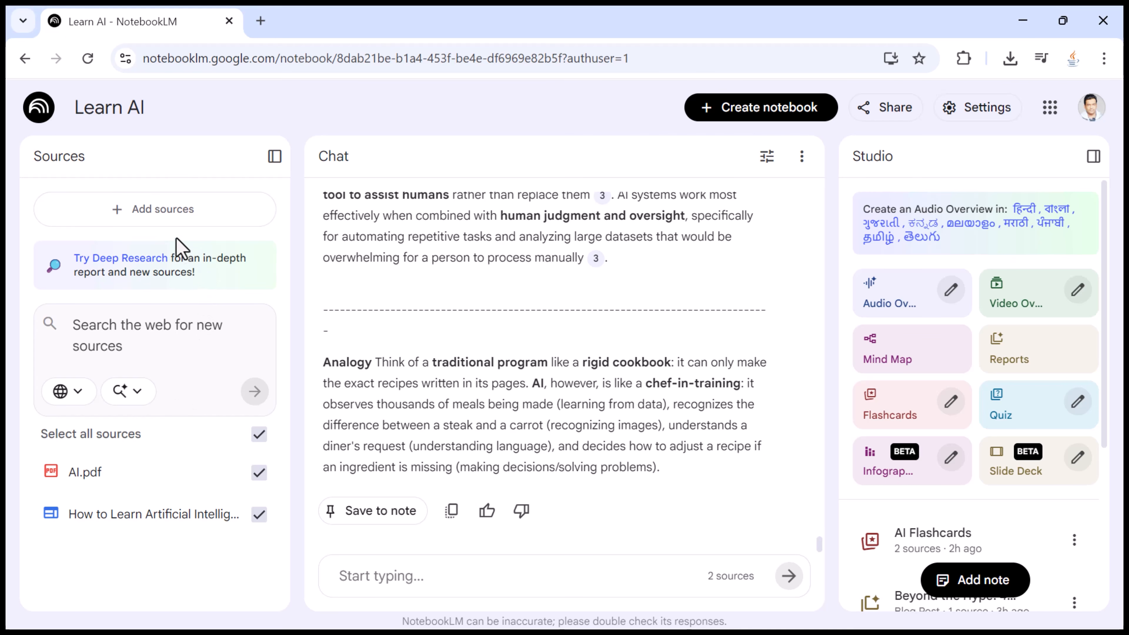
Bring up the customization options for a quiz based on the Learn AI notebook's sources
click(158, 216)
click(852, 157)
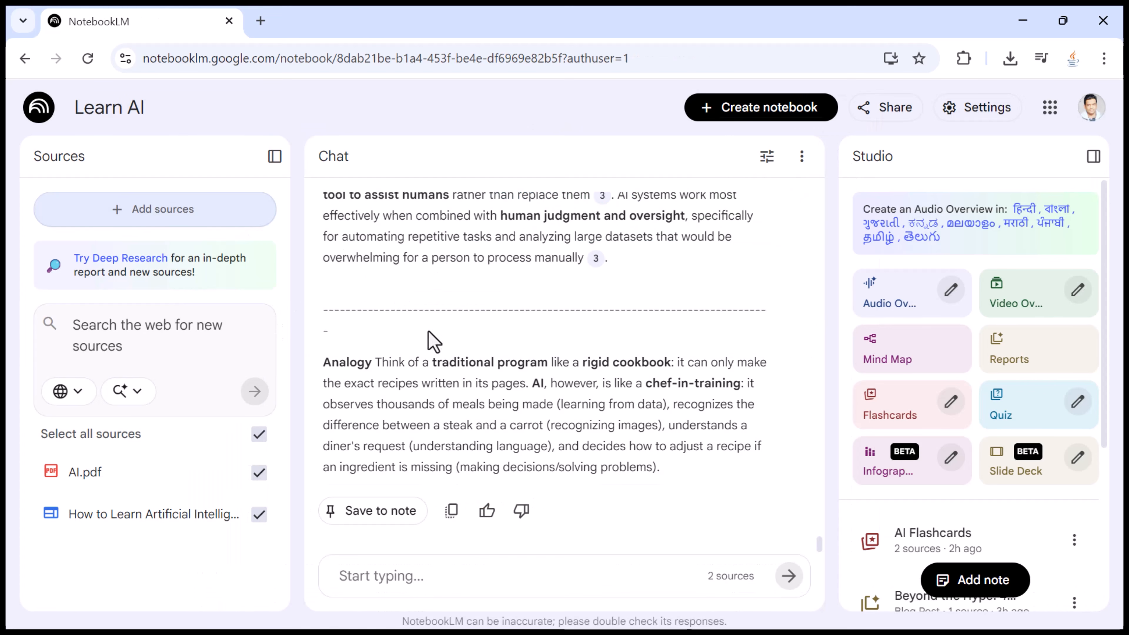
drag(849, 155, 902, 166)
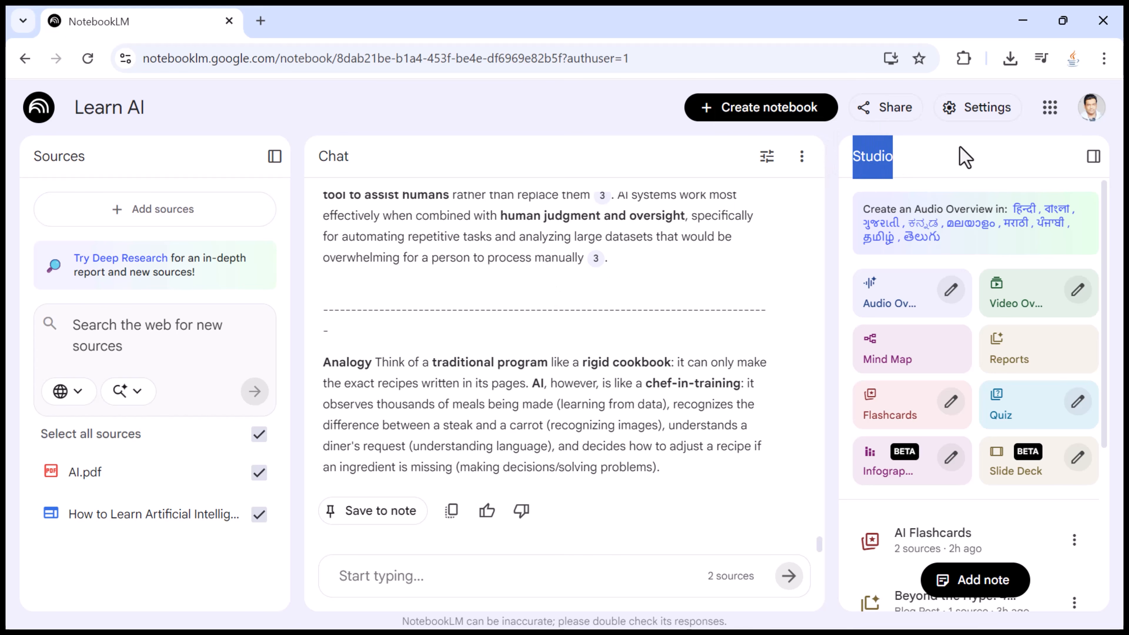
click(965, 157)
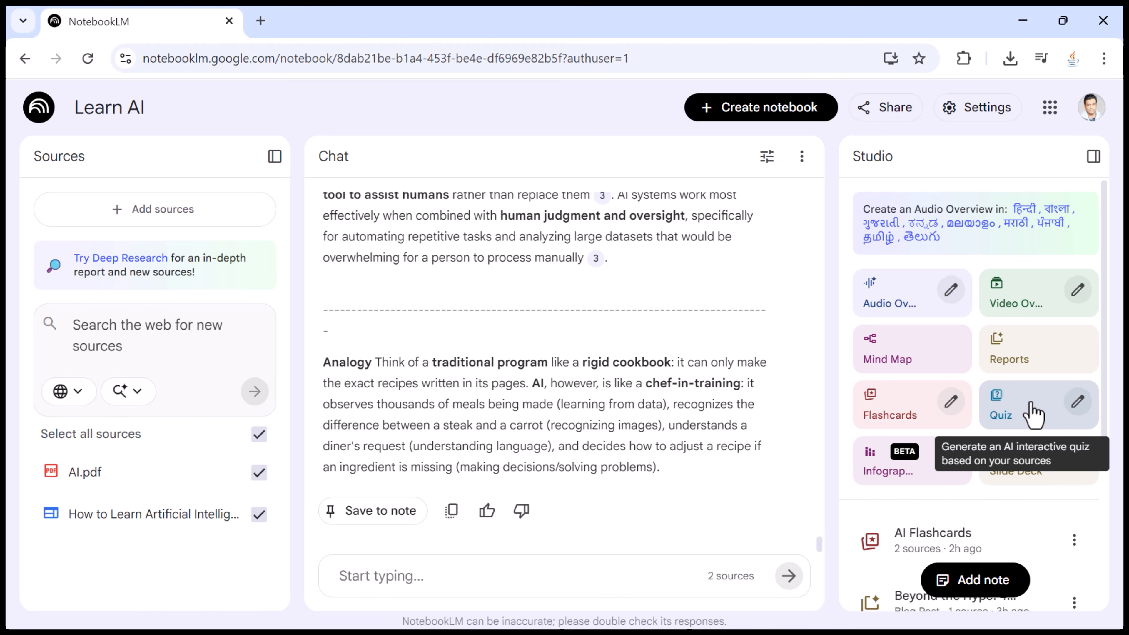
click(1078, 401)
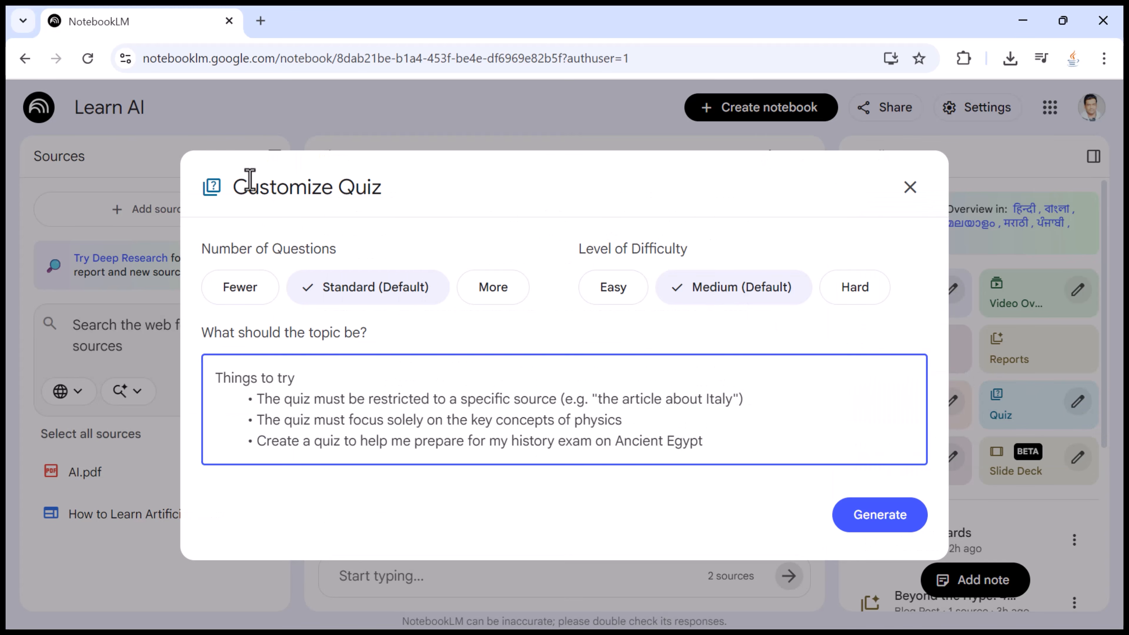
Review the quiz's number of questions, level of difficulty and topic settings
drag(238, 186, 398, 197)
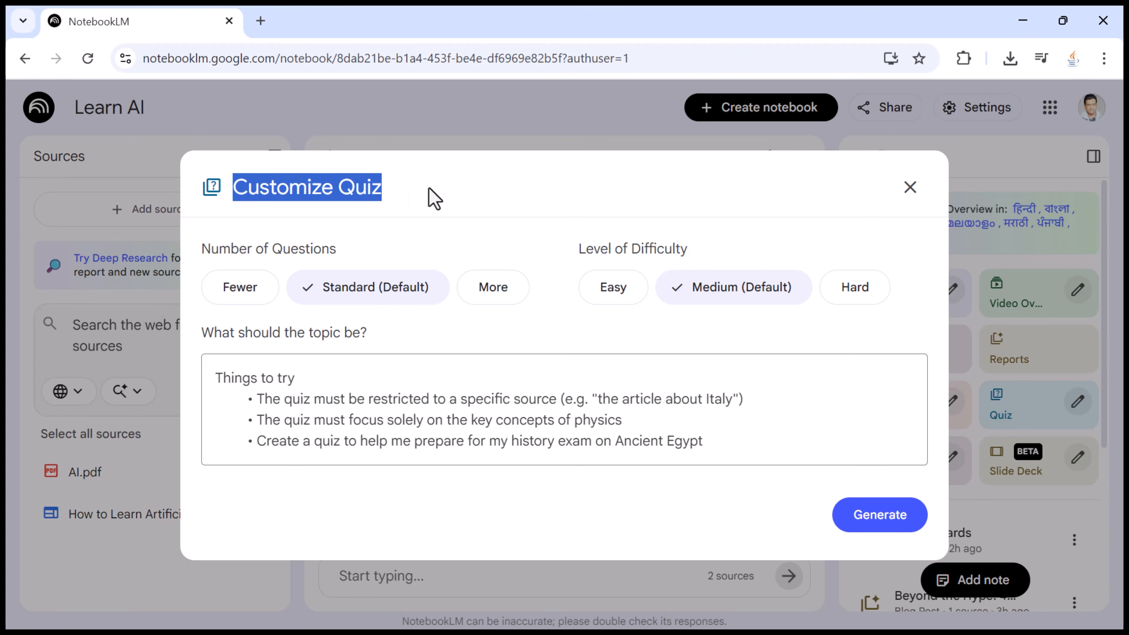
click(434, 198)
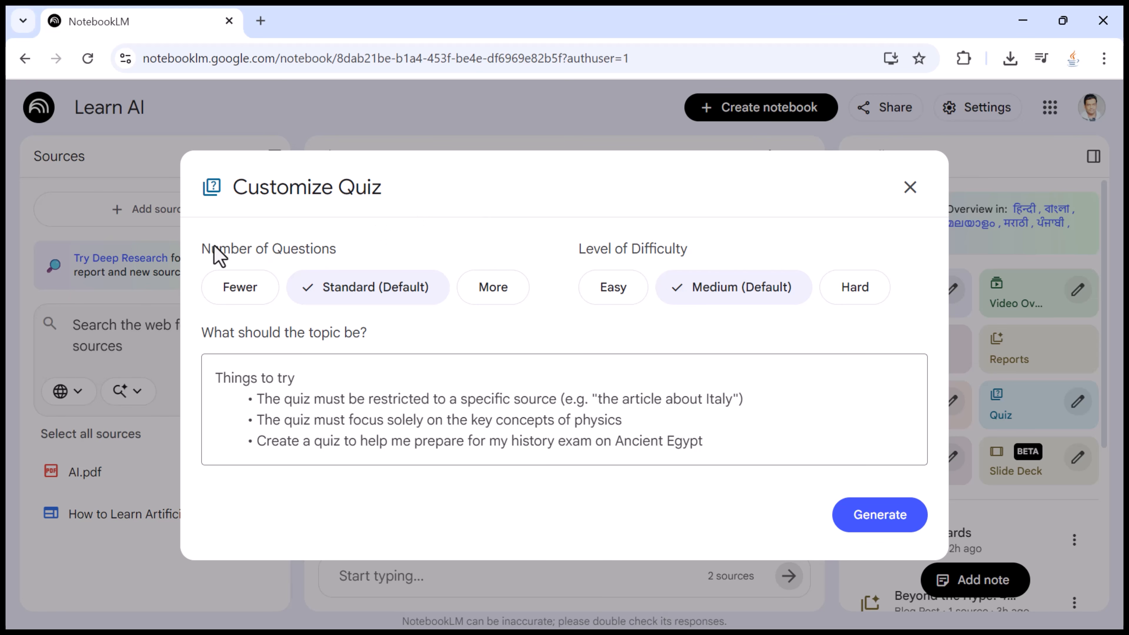
drag(202, 251, 334, 249)
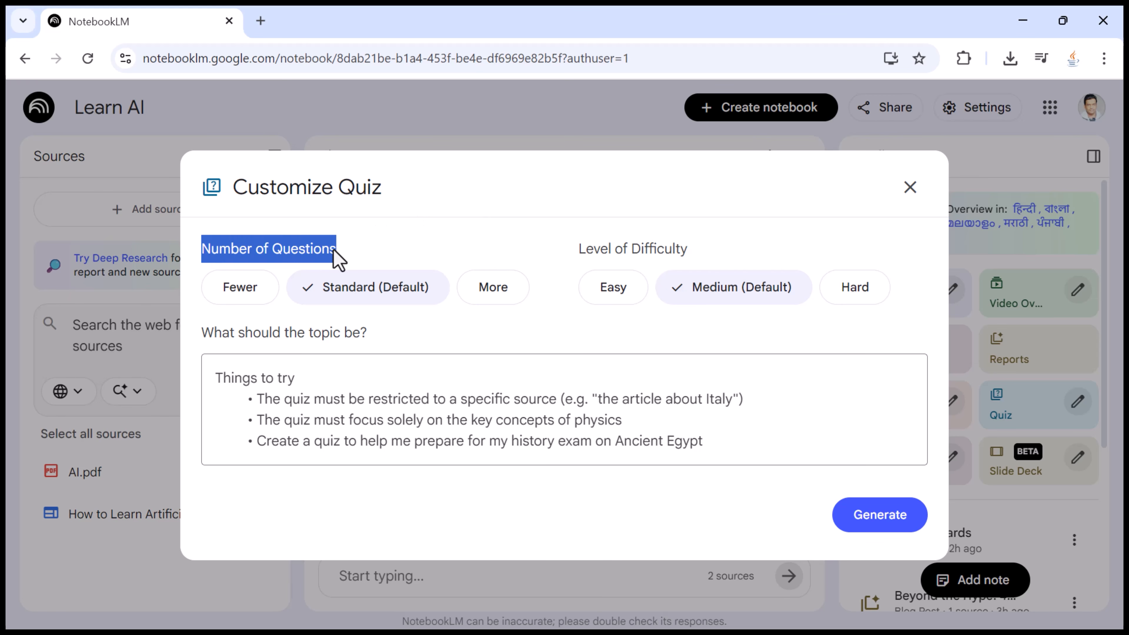
click(365, 249)
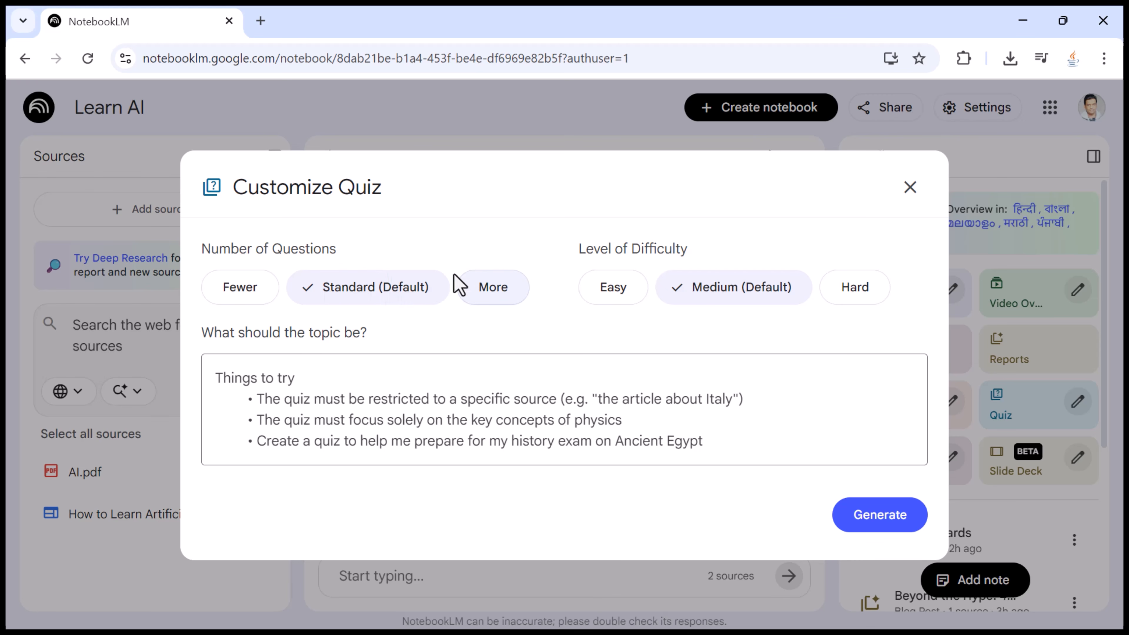
drag(572, 252, 705, 260)
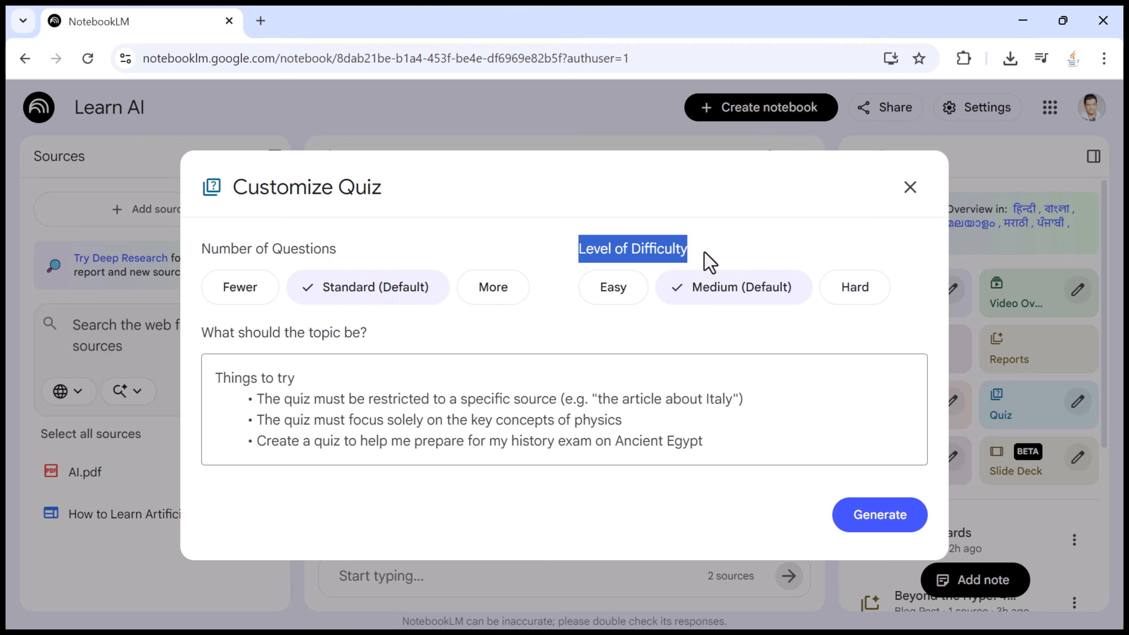
click(758, 251)
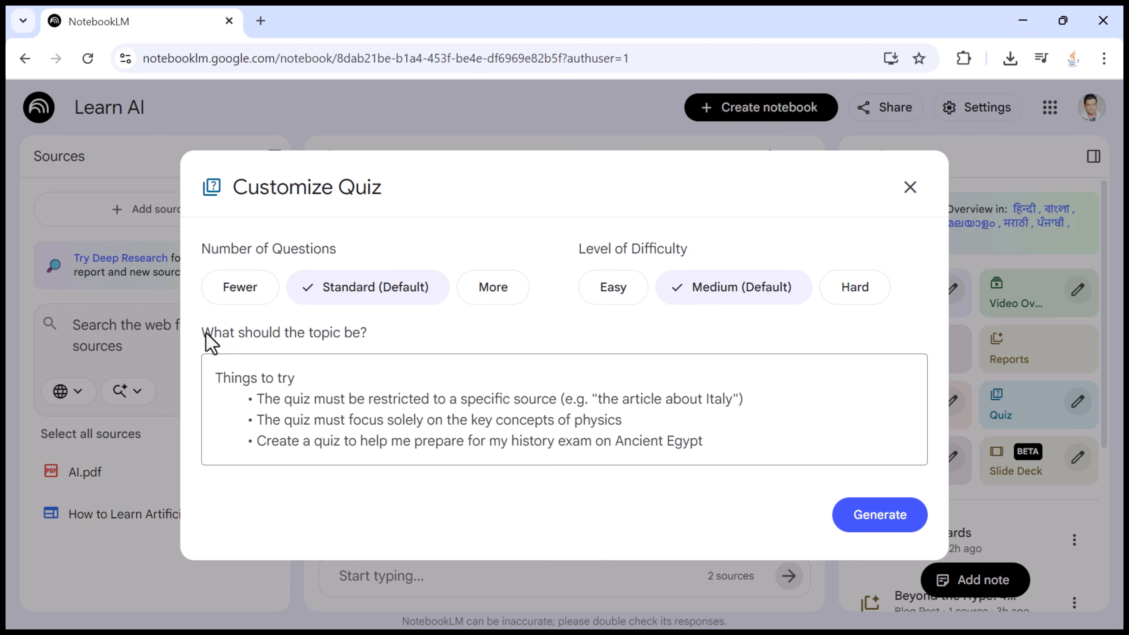
drag(198, 334, 371, 334)
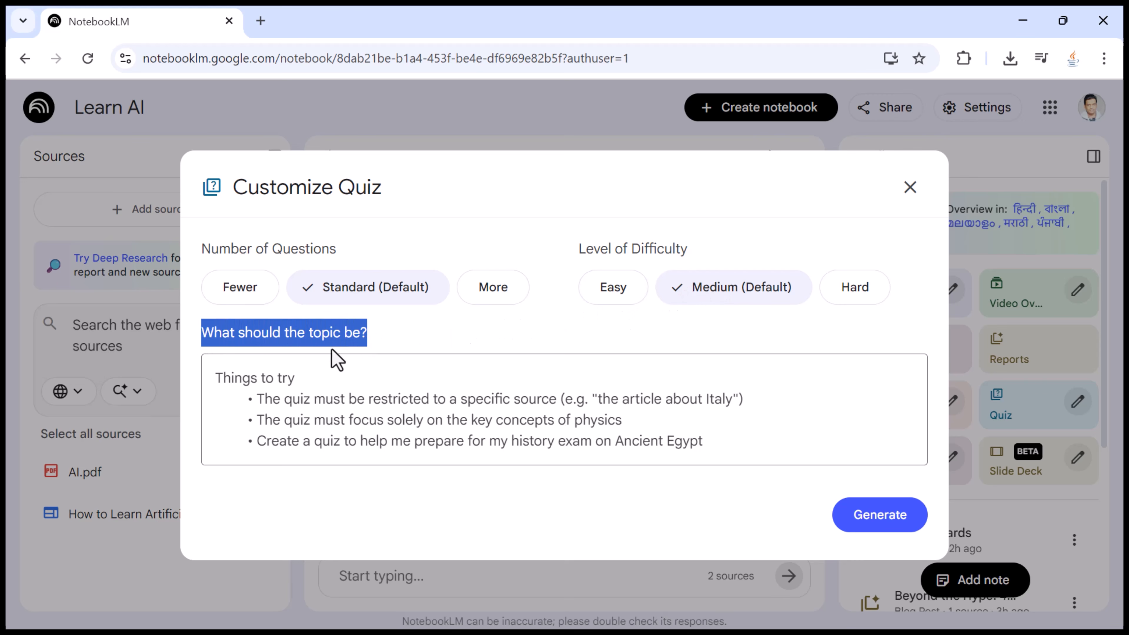
click(294, 390)
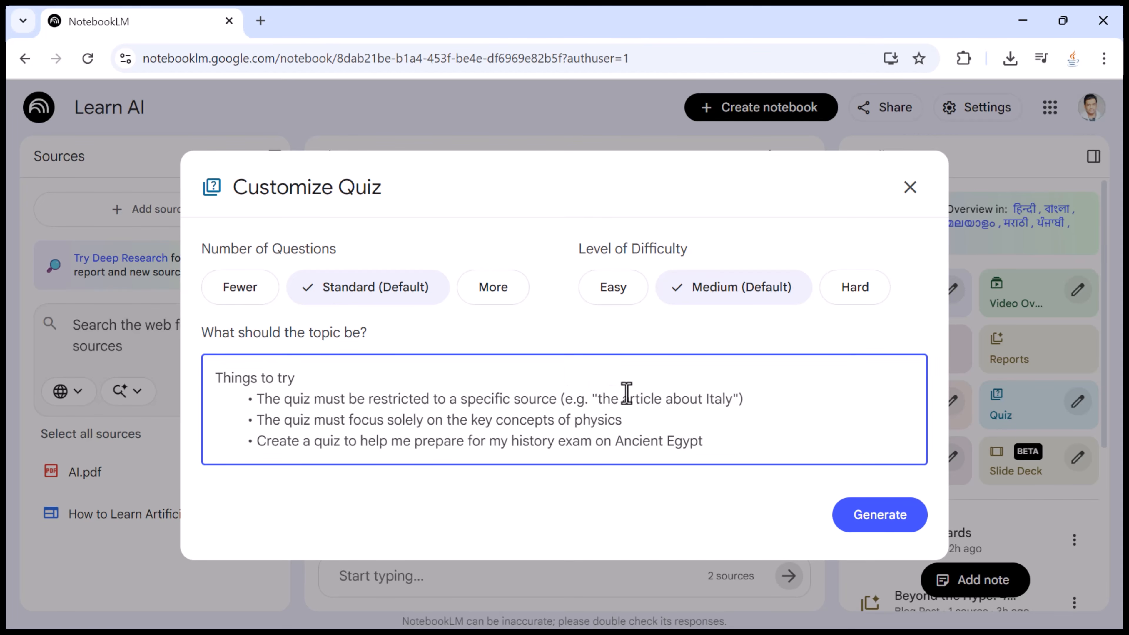
Set the quiz topic to "Key concepts of Artificial Intelligence based on the selected sources." on a single line
text(Key concepts of Artificial Intelligence based on the selected sources.)
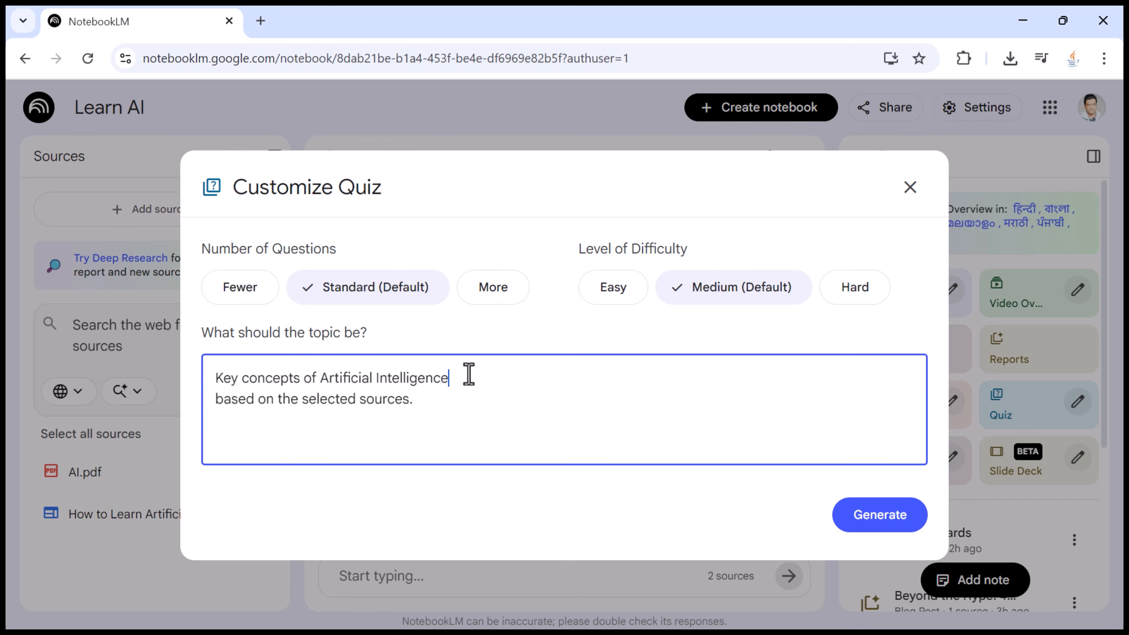
key(Delete)
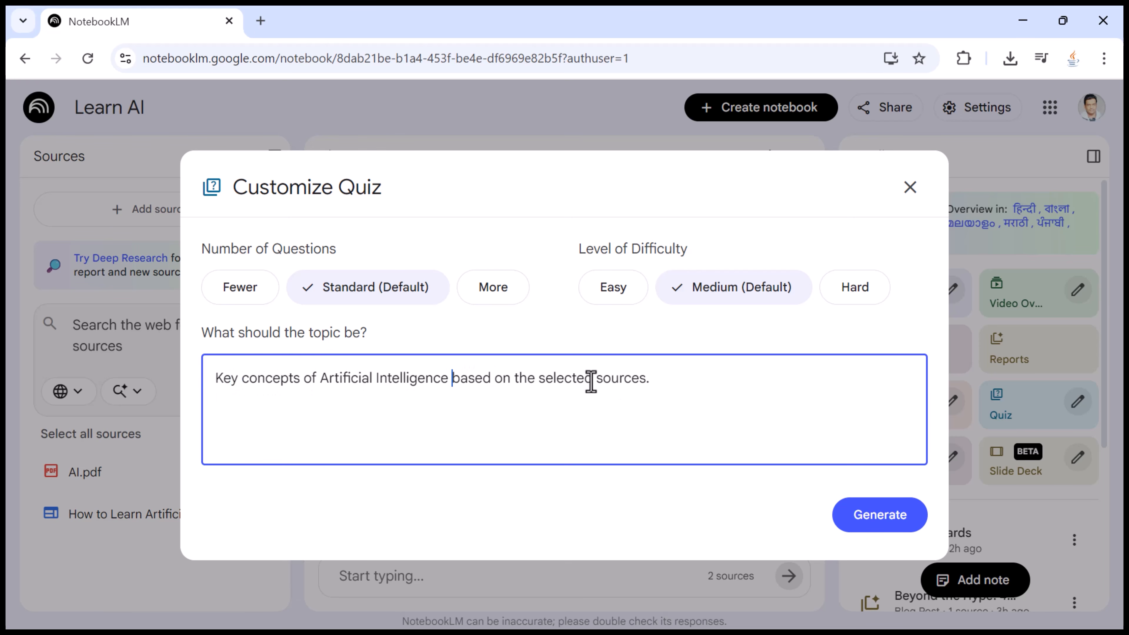
drag(650, 381, 211, 382)
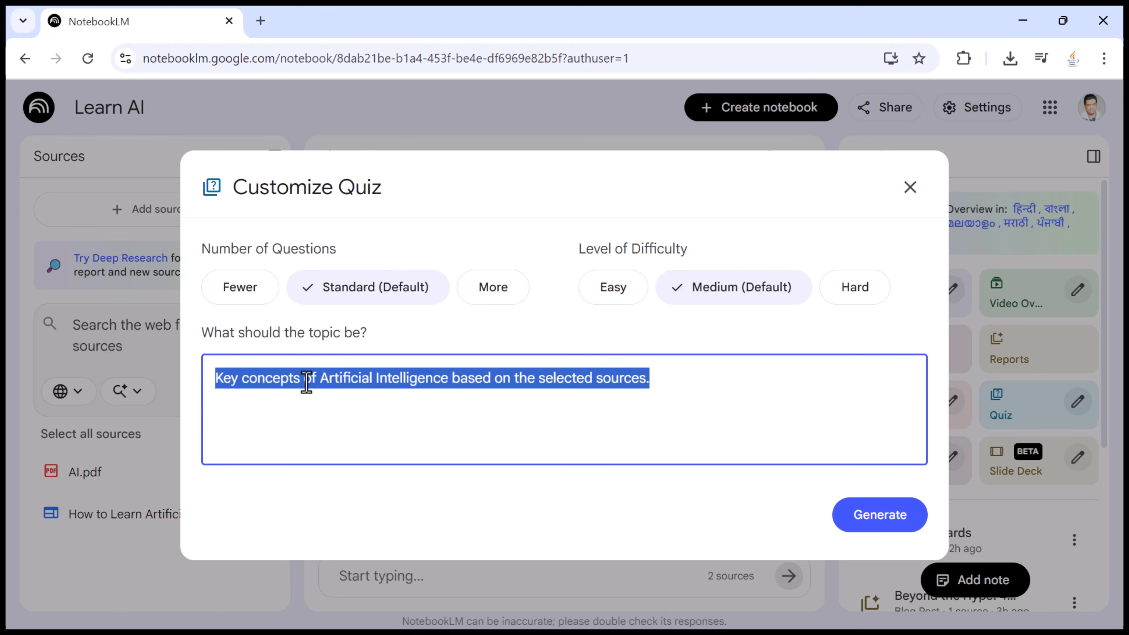
click(673, 379)
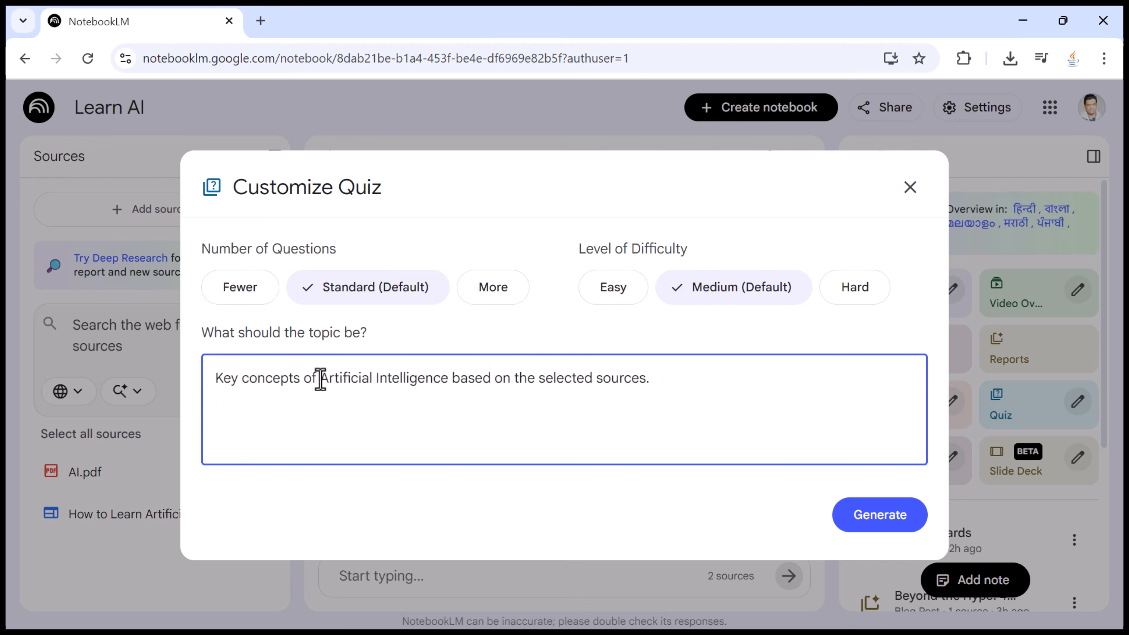
drag(320, 380, 440, 379)
click(691, 372)
Generate the customized quiz from the two sources and open the finished AI Quiz
click(880, 515)
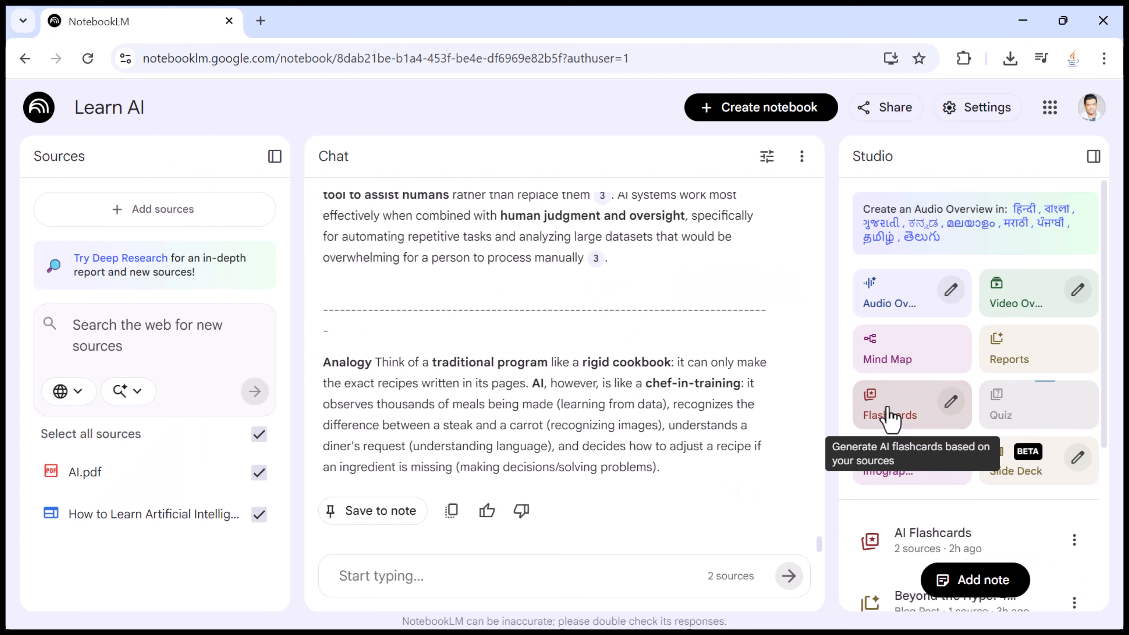
scroll(1104, 509, down, 4)
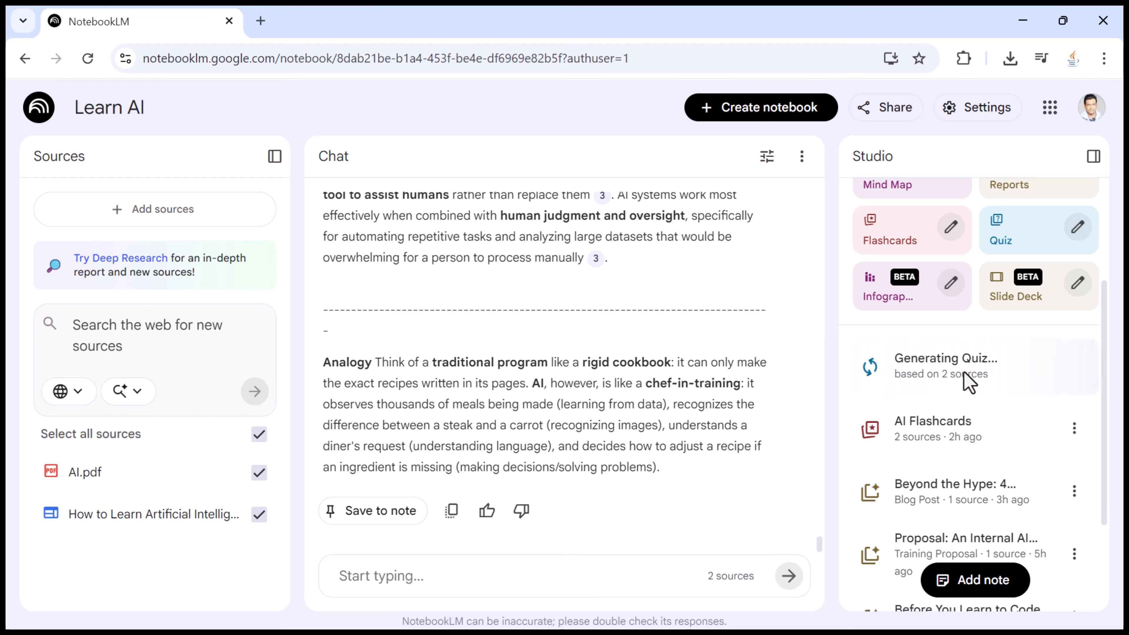
click(440, 577)
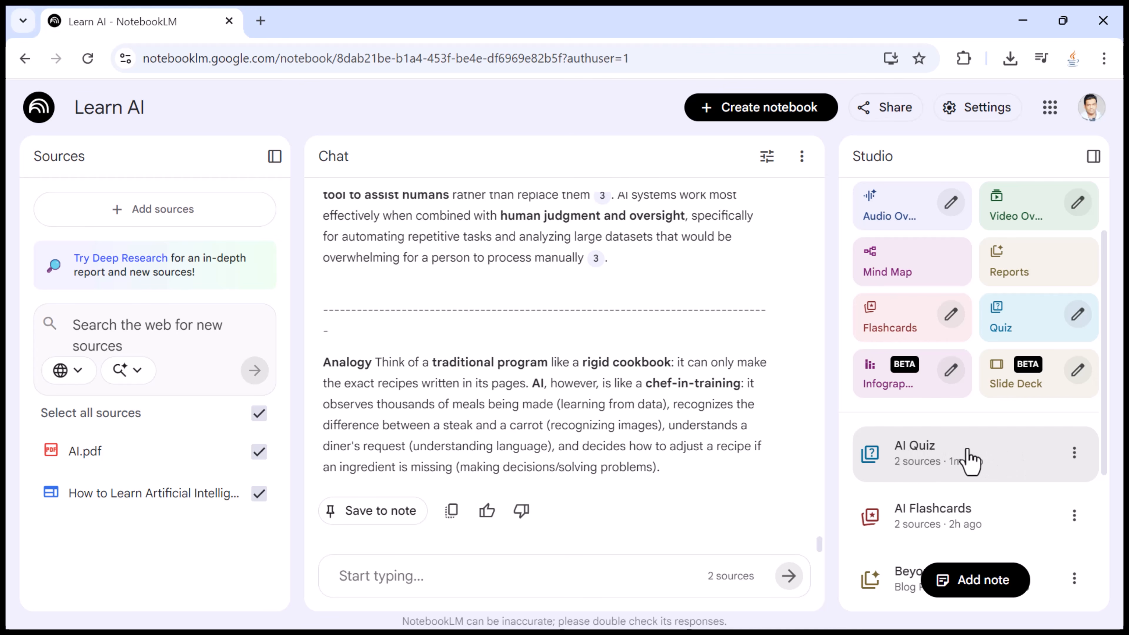
click(950, 458)
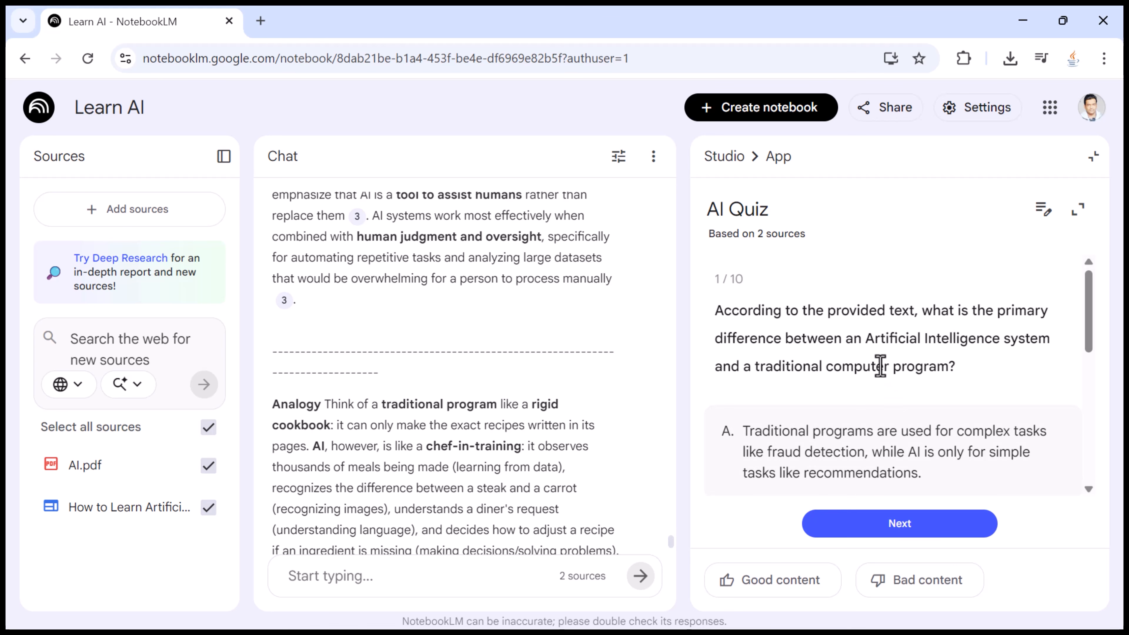
drag(773, 209, 705, 213)
drag(824, 246, 708, 236)
click(822, 247)
Read through the first question's answer options and answer it with option A
scroll(822, 287, down, 8)
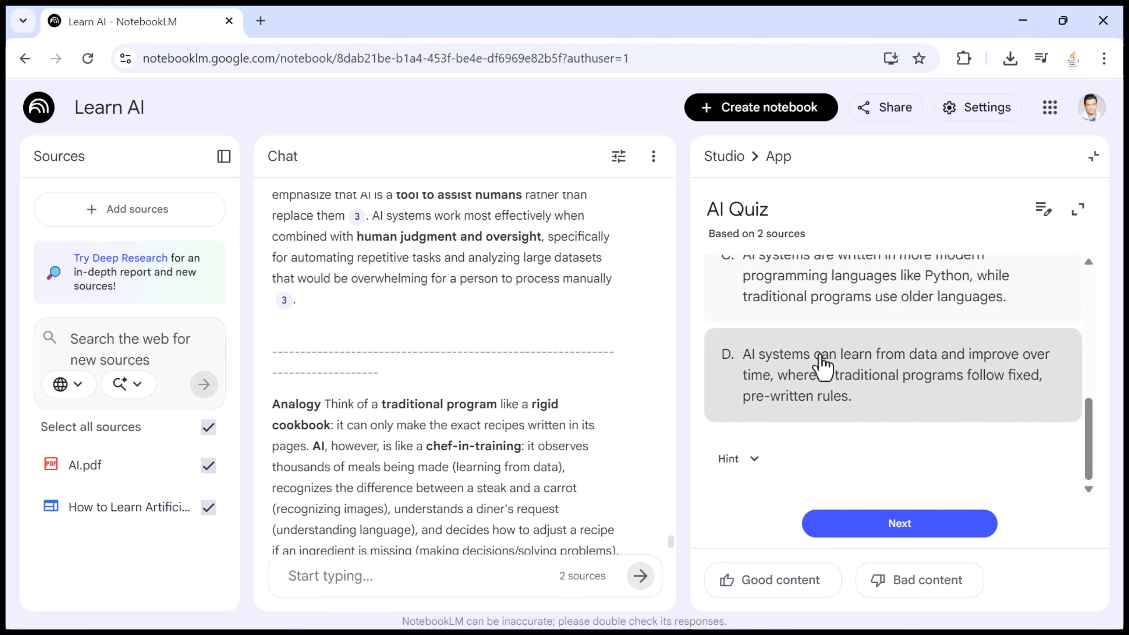
scroll(824, 362, up, 6)
scroll(832, 364, down, 6)
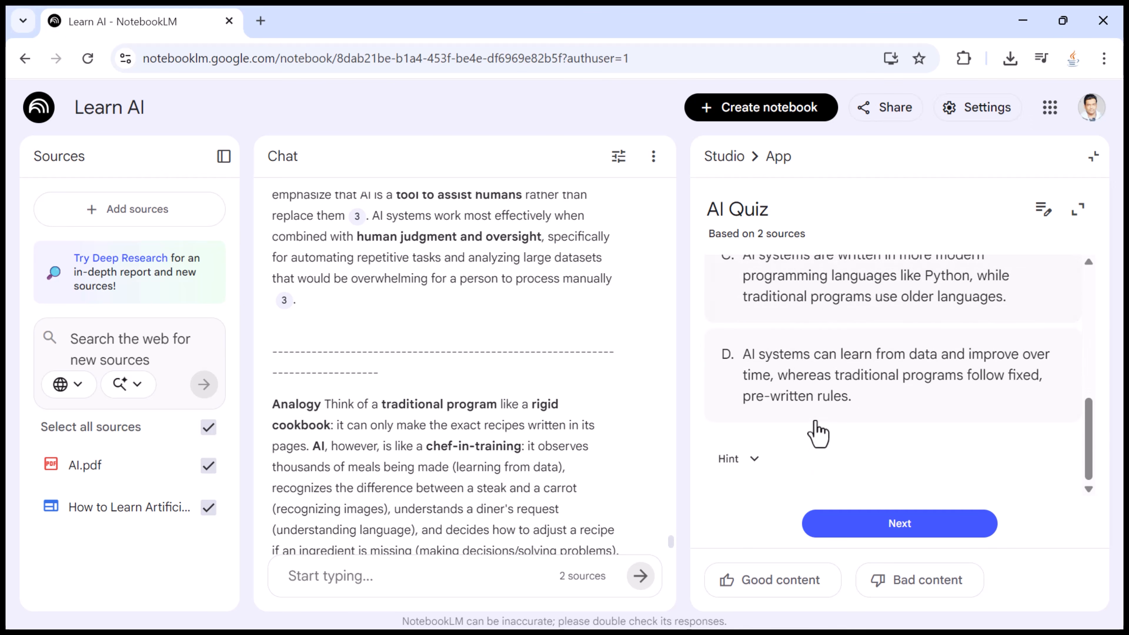
scroll(819, 431, up, 6)
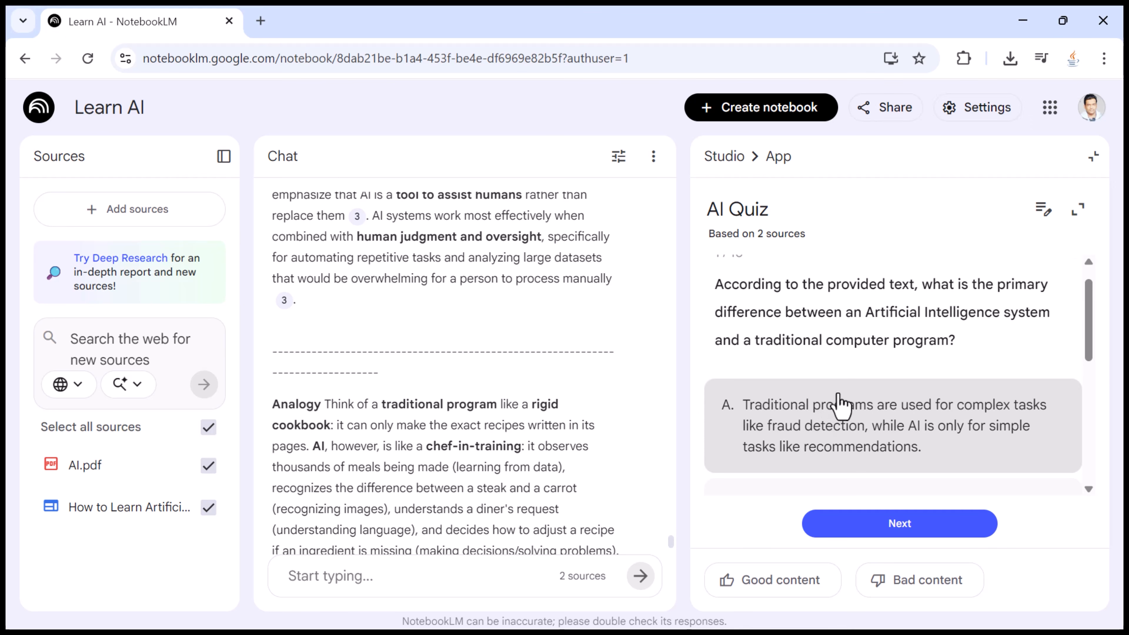
scroll(840, 405, down, 2)
click(860, 358)
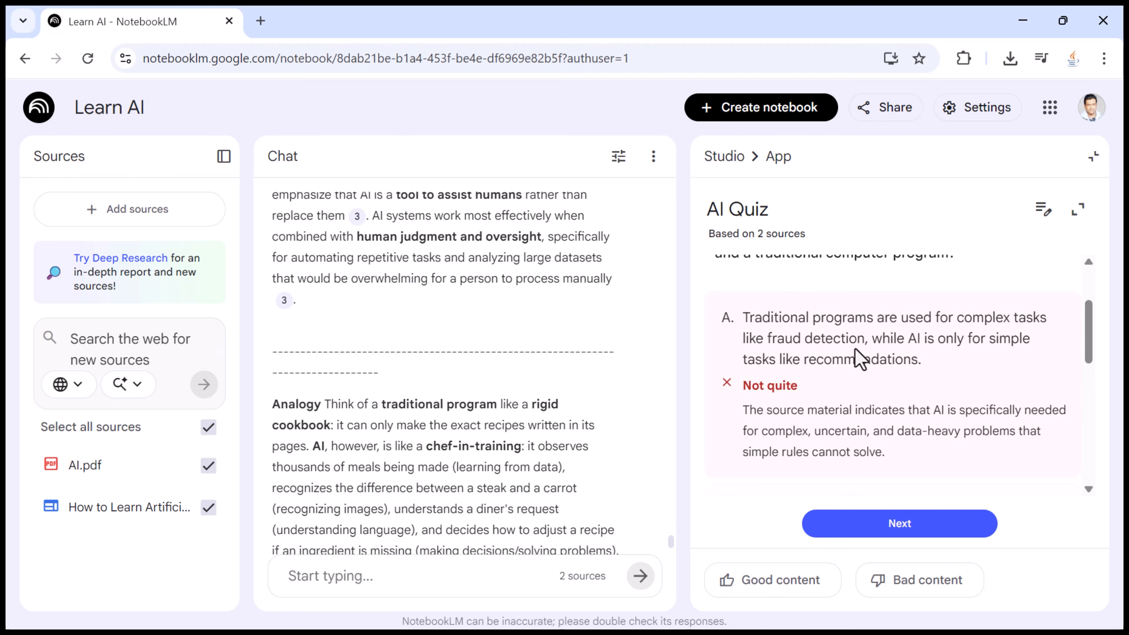
Examine the feedback on the chosen option and the explanation of the right answer for the first question
scroll(835, 371, down, 7)
scroll(836, 368, up, 5)
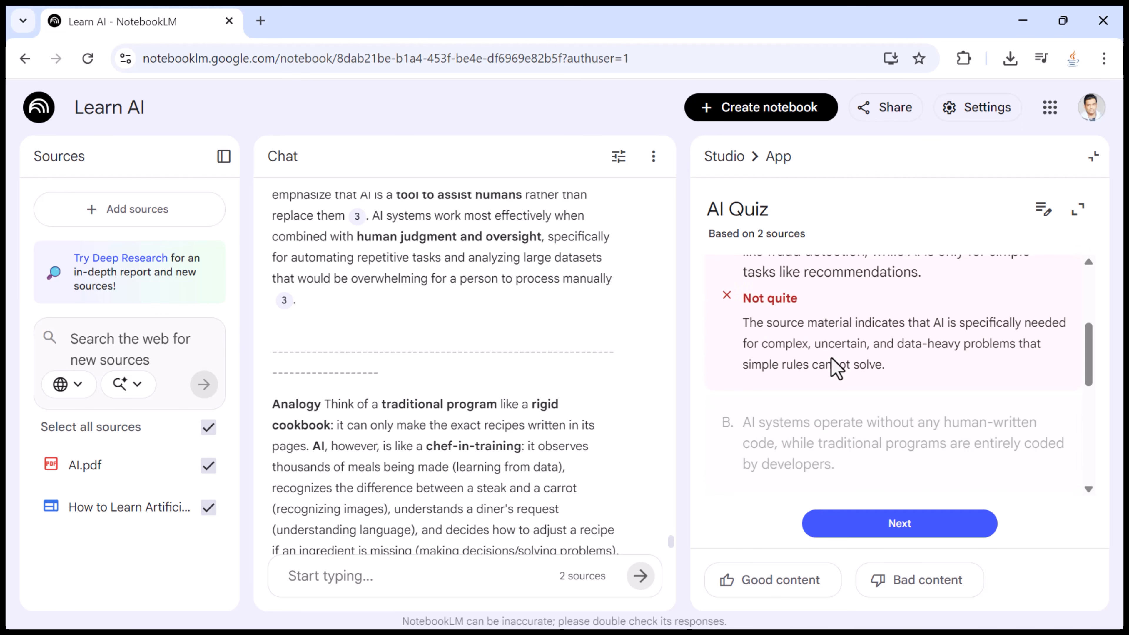
scroll(773, 311, up, 2)
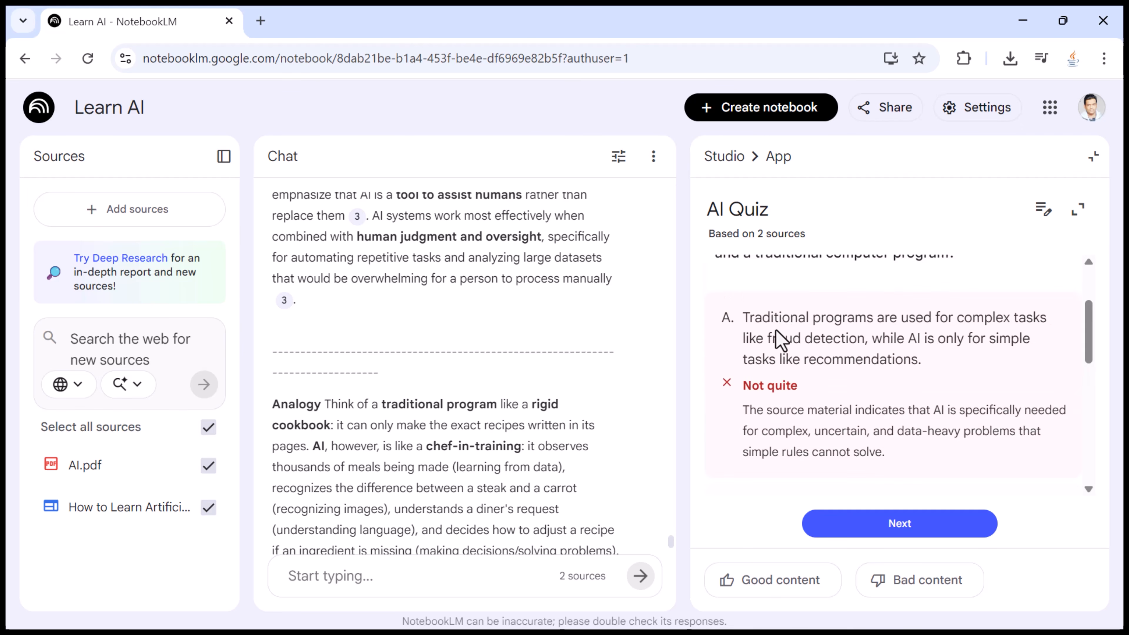
scroll(780, 340, down, 12)
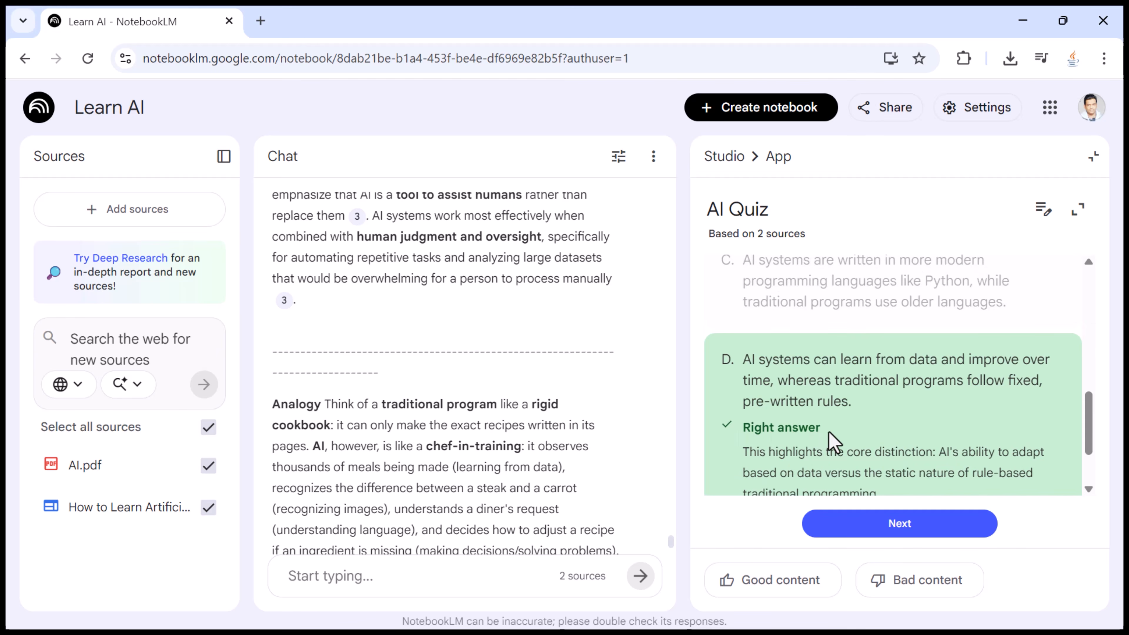
scroll(833, 442, down, 2)
scroll(833, 442, up, 8)
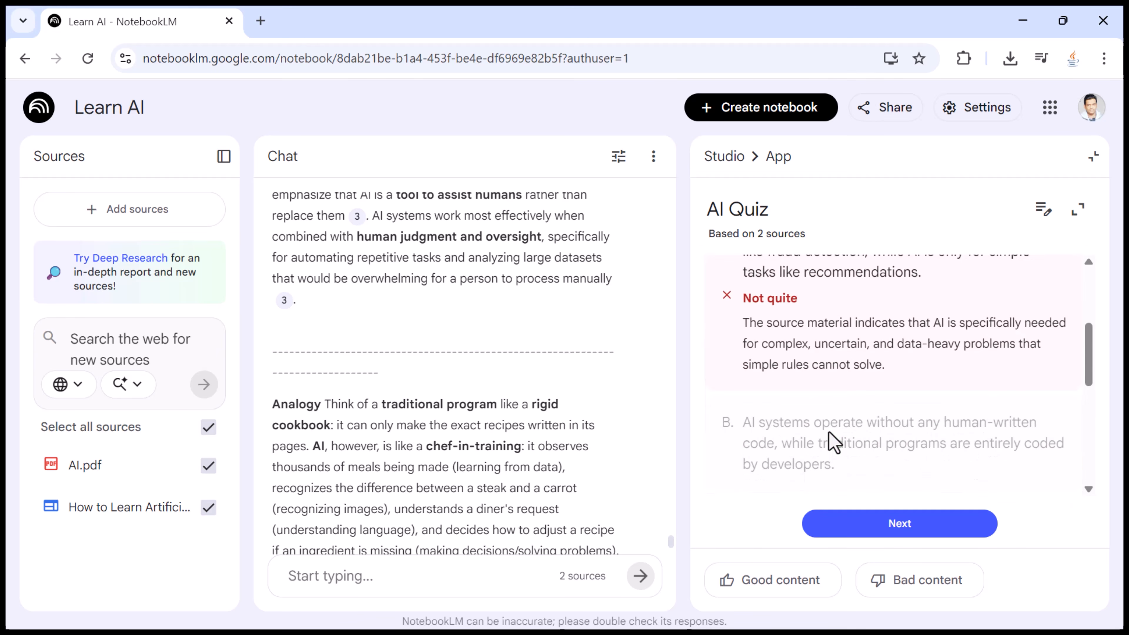
scroll(833, 442, up, 2)
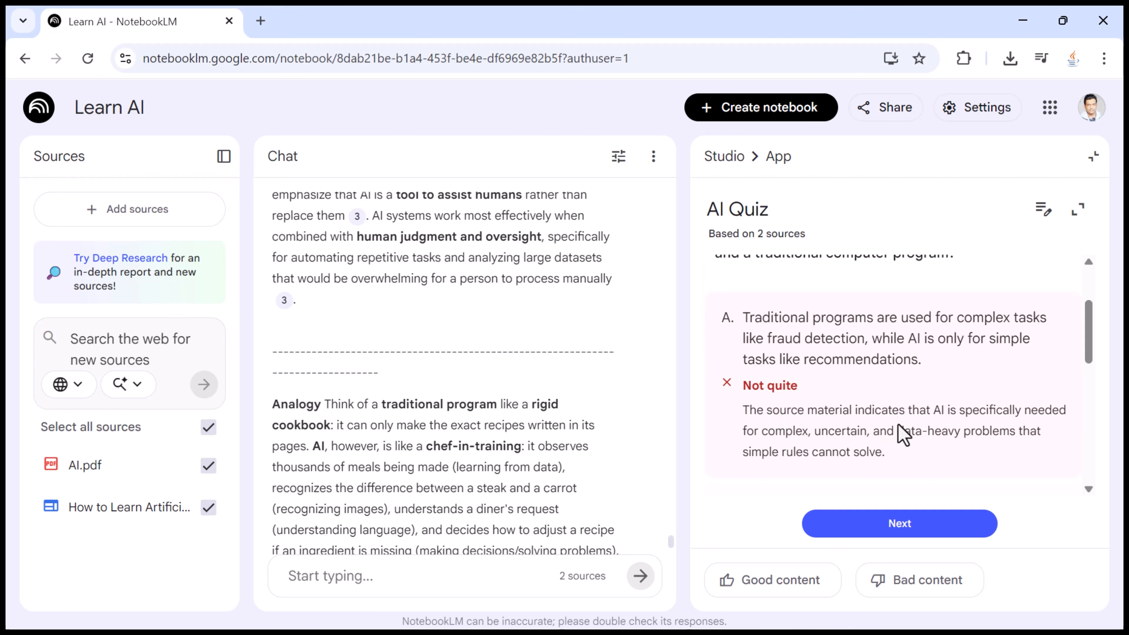
scroll(898, 425, down, 10)
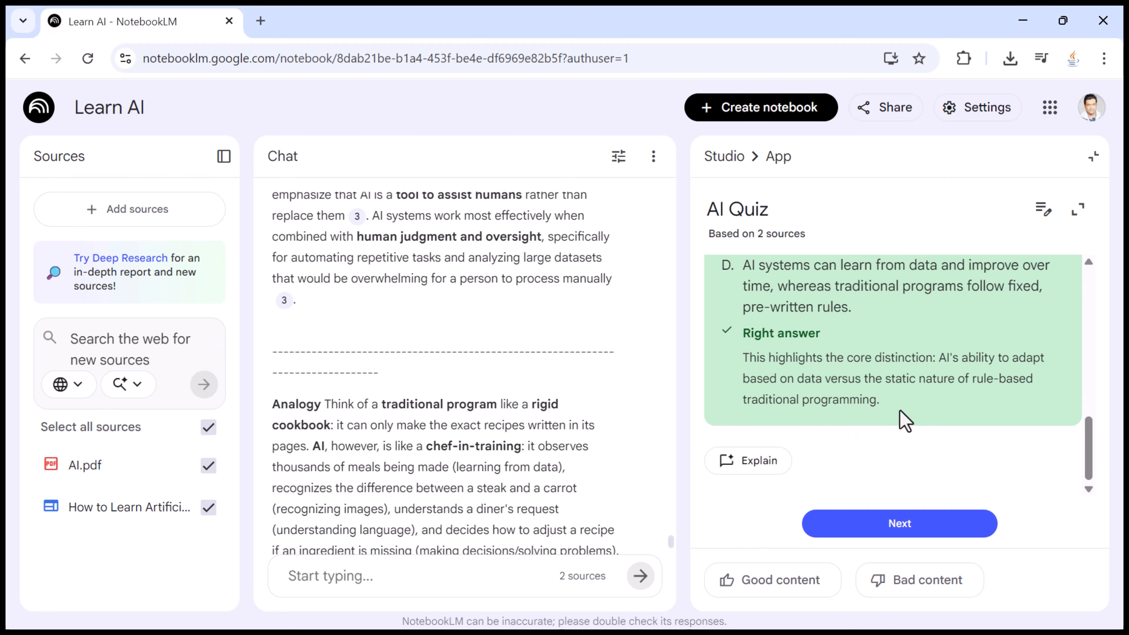
scroll(806, 411, up, 5)
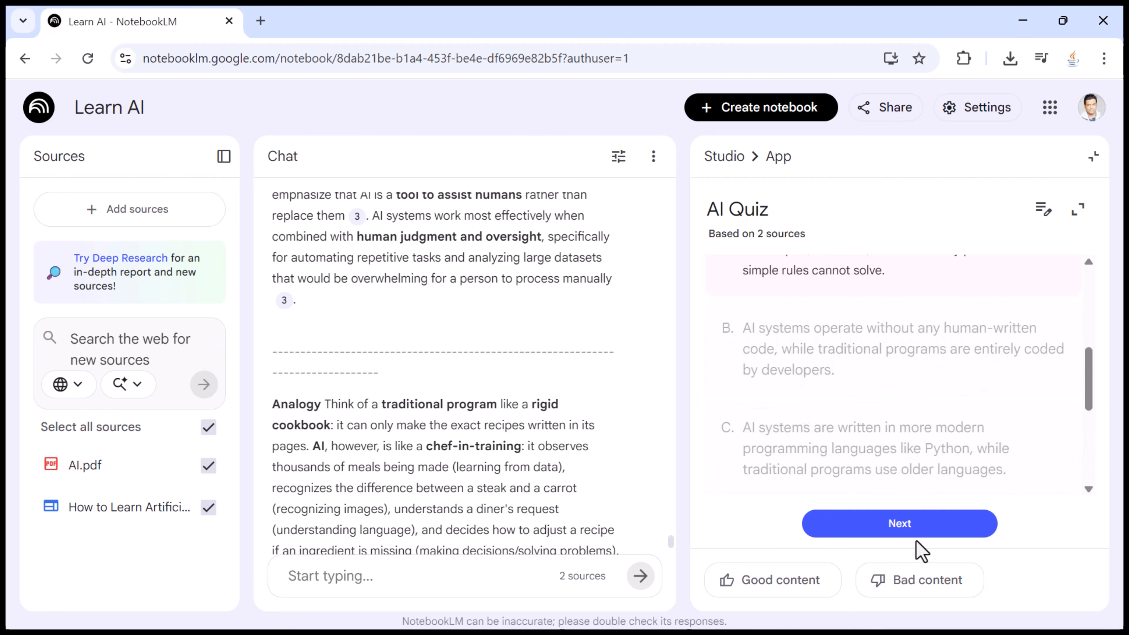
Advance to the second quiz question, reveal its hint and expand the quiz to the full-size viewer
click(909, 531)
click(755, 476)
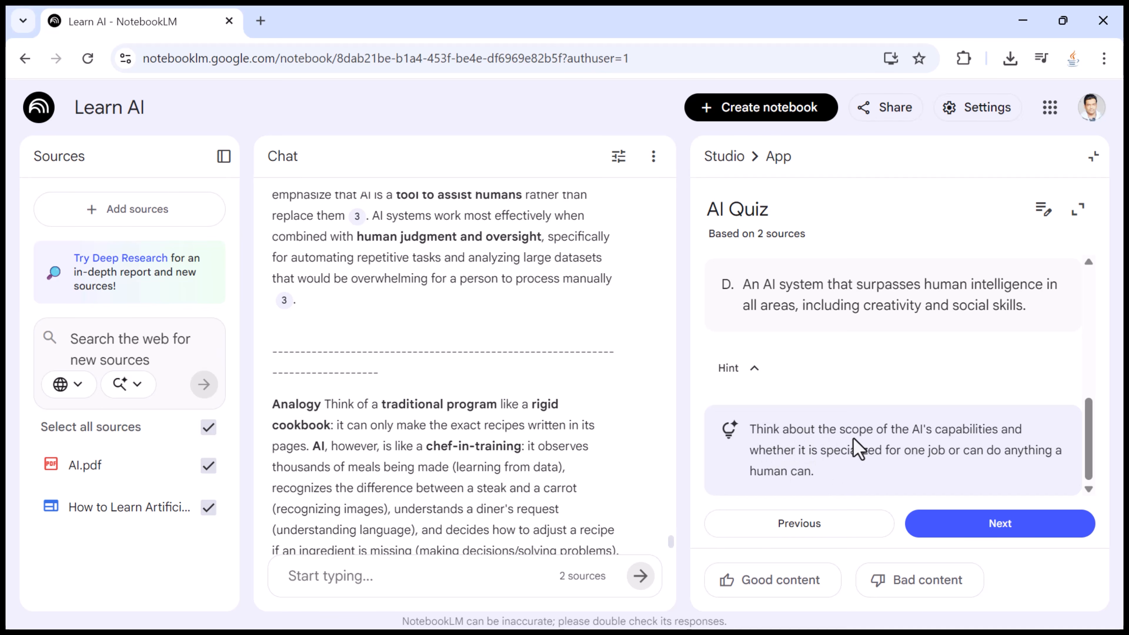
click(1077, 209)
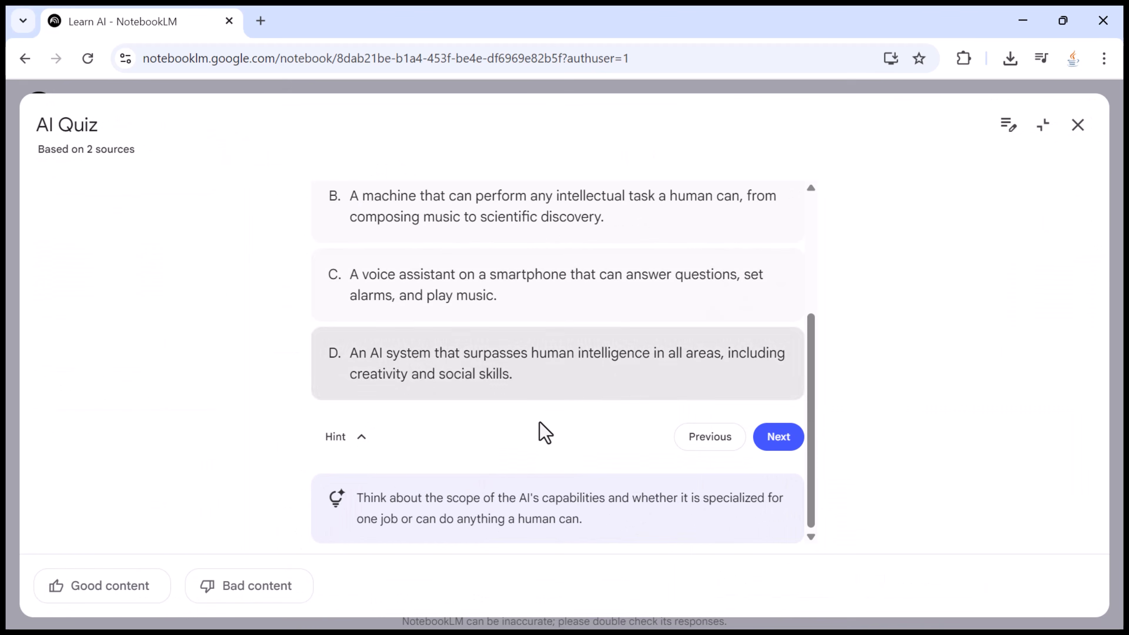
Browse through the following quiz questions without answering them, and close the quiz viewer
click(780, 438)
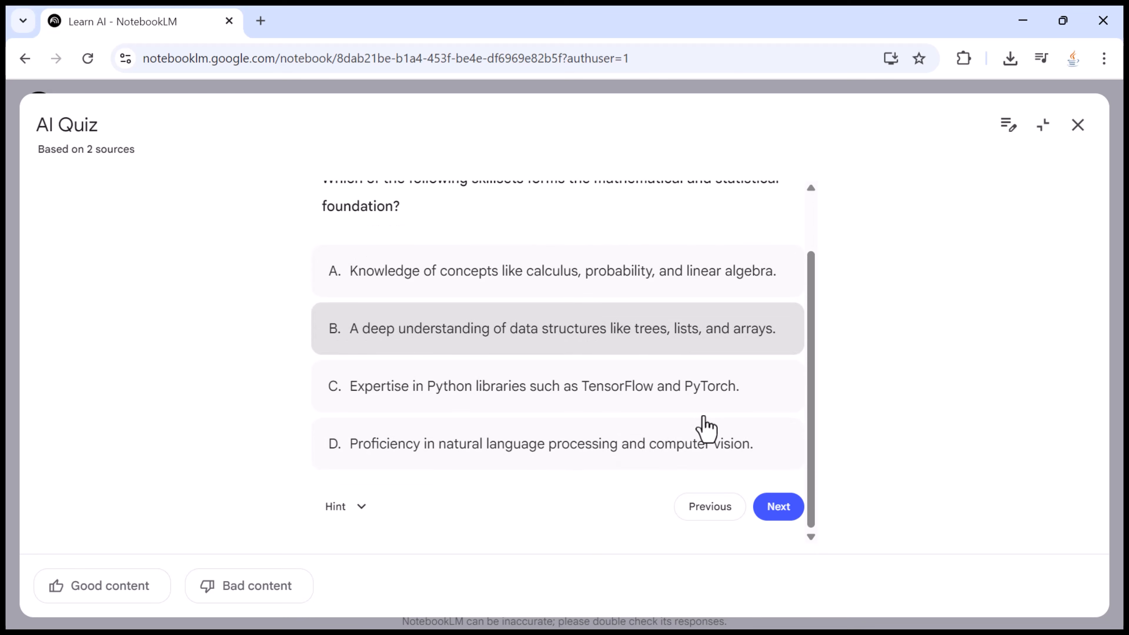
click(775, 509)
scroll(755, 472, down, 2)
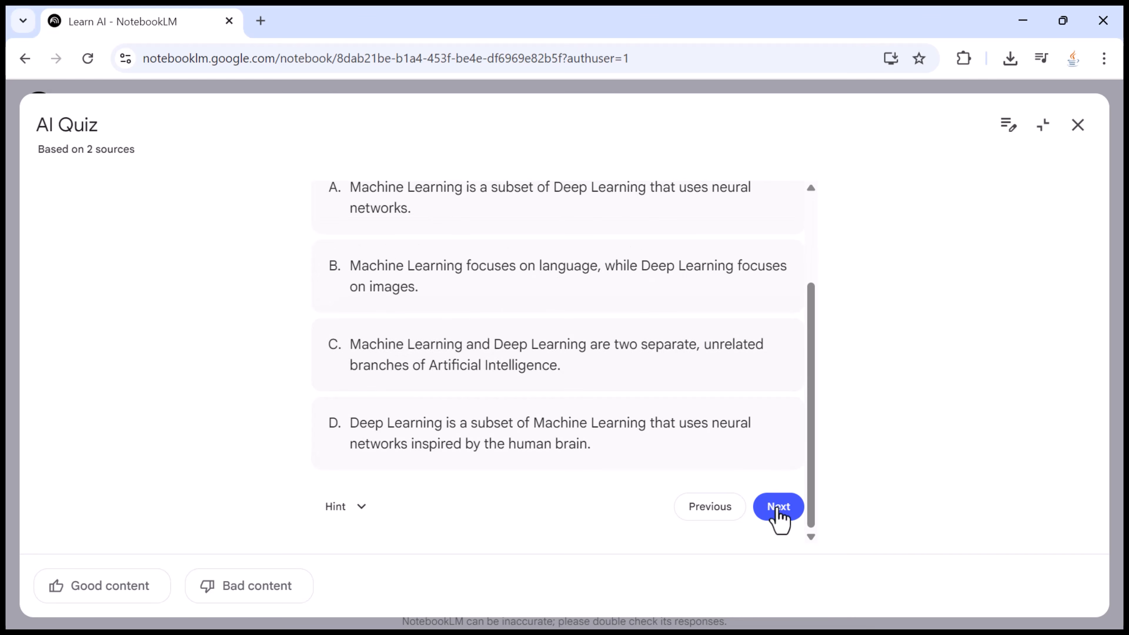
click(778, 511)
click(781, 520)
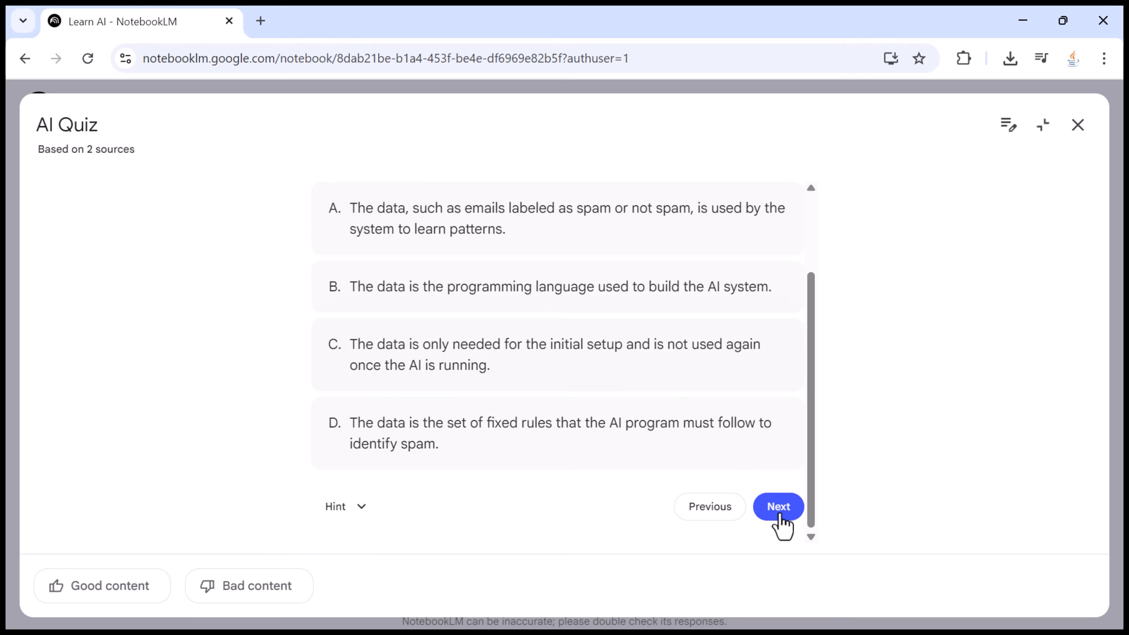
click(720, 511)
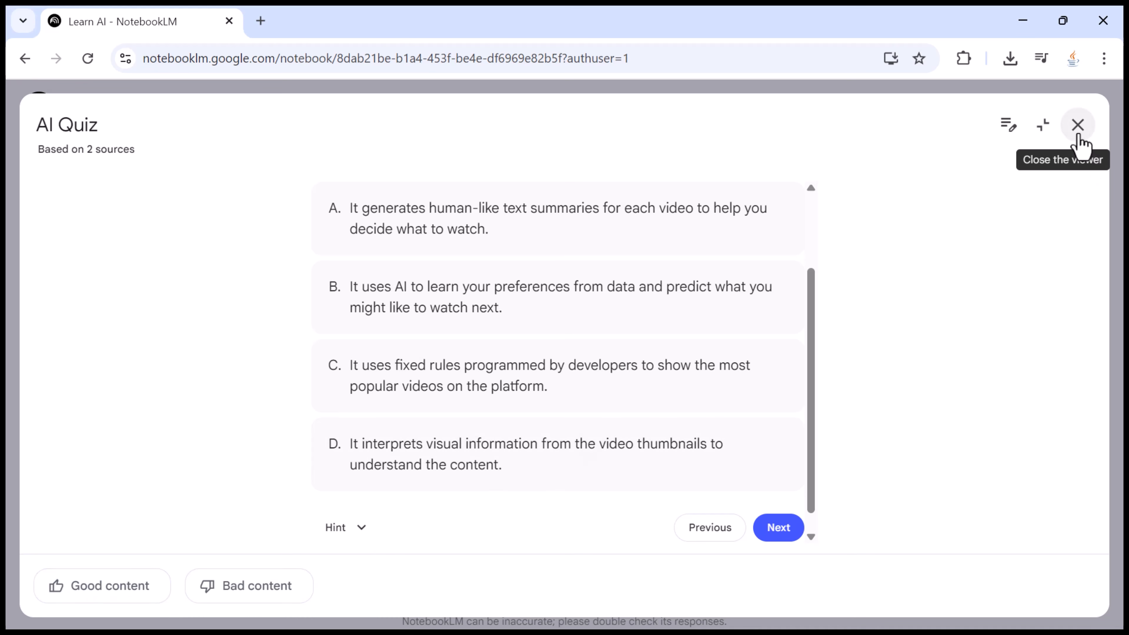
click(1078, 134)
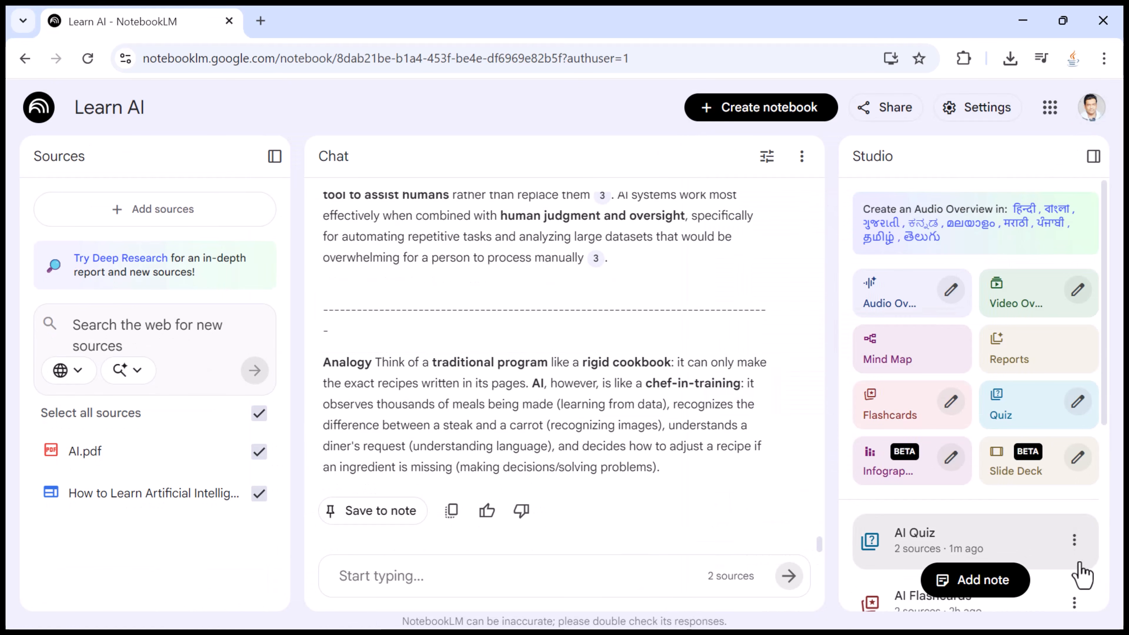
Show the available actions for the generated AI Quiz and dismiss them without choosing one
scroll(1080, 511, down, 4)
click(1074, 366)
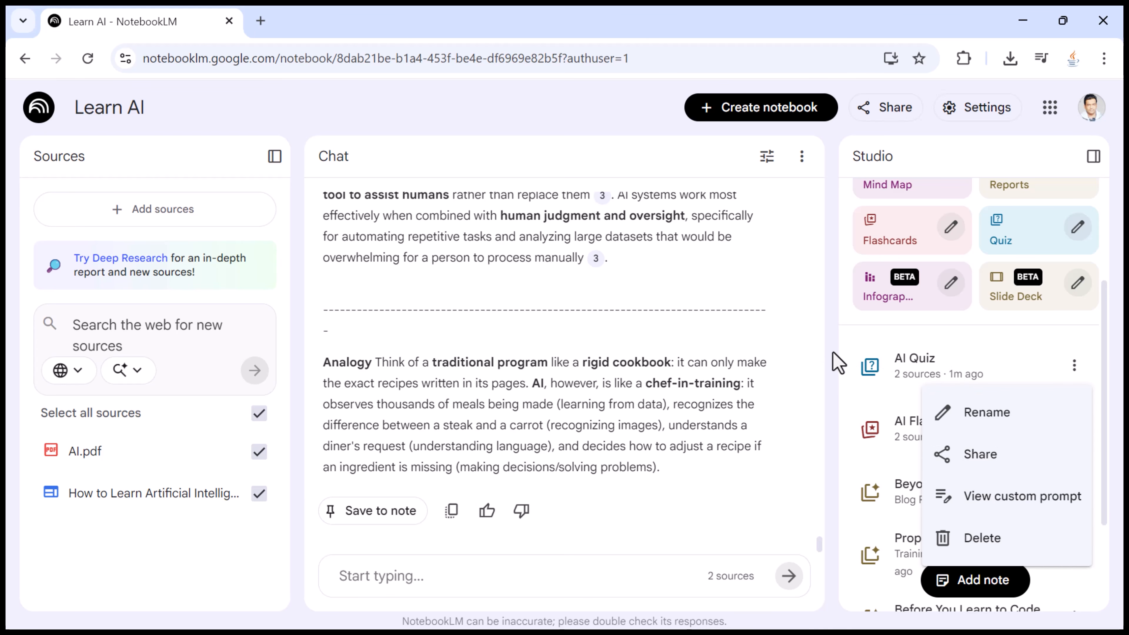
click(837, 363)
Reopen the AI Quiz in the full-size viewer and skip the first question to reach the second
click(958, 384)
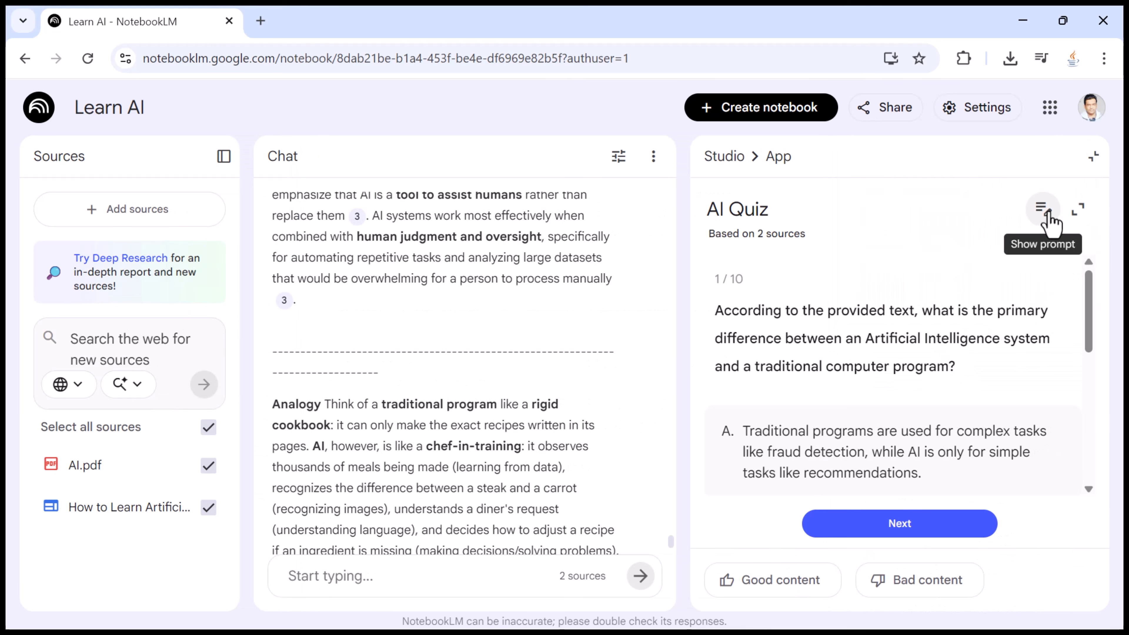
click(1079, 212)
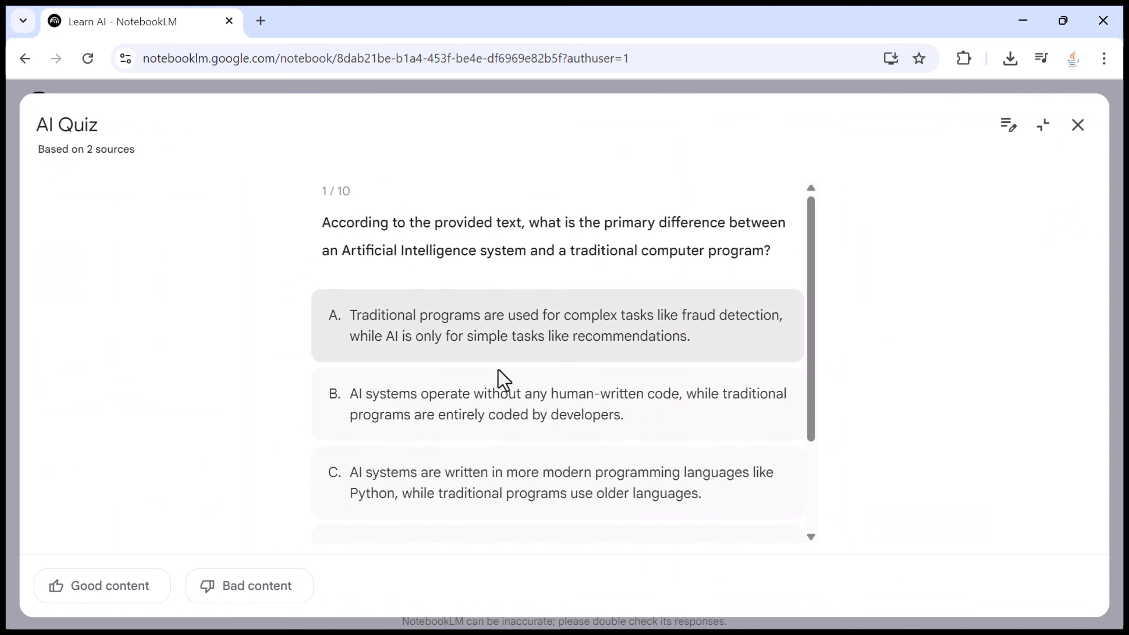
scroll(502, 378, down, 3)
scroll(562, 420, up, 3)
scroll(562, 420, down, 3)
click(778, 507)
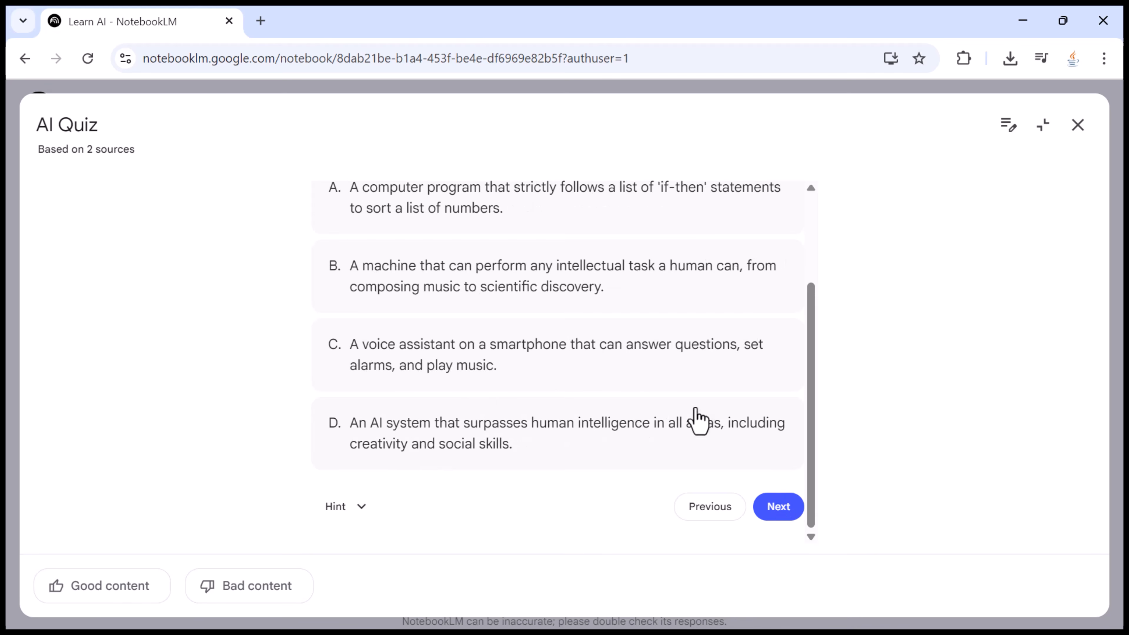
Read the second question and its answer options, reveal its hint and hide it again
scroll(624, 402, up, 3)
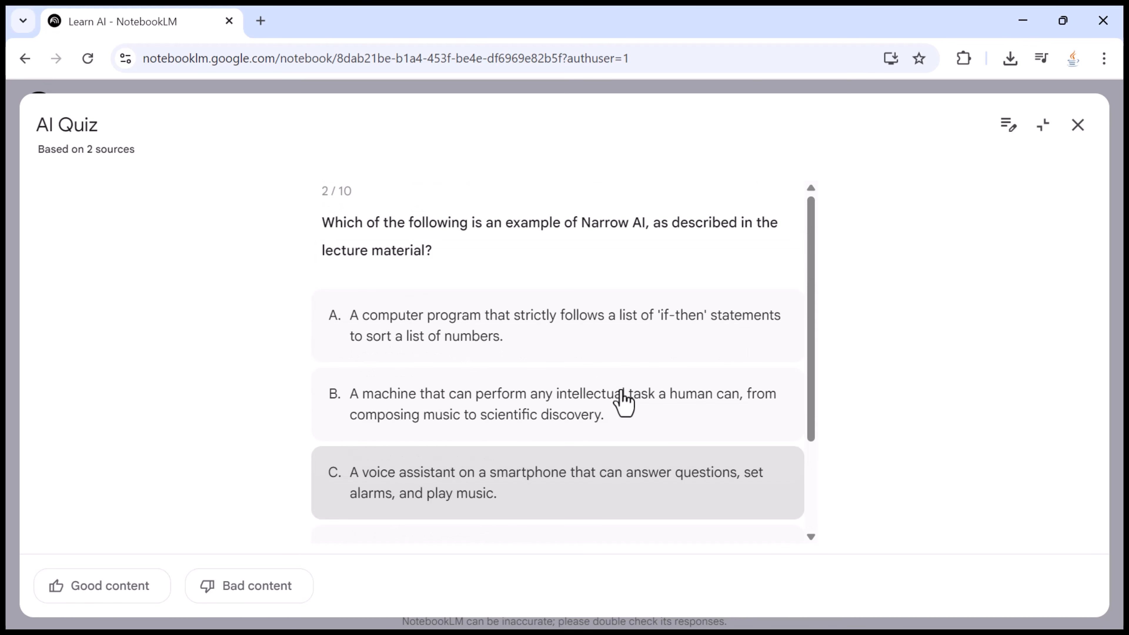
scroll(622, 403, down, 3)
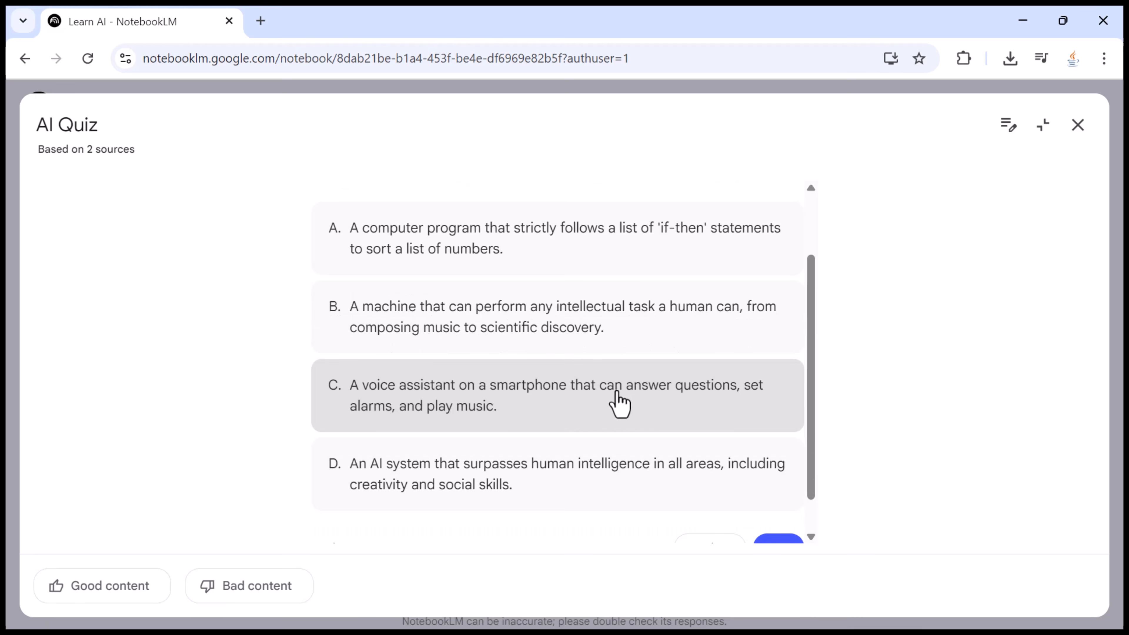
click(362, 506)
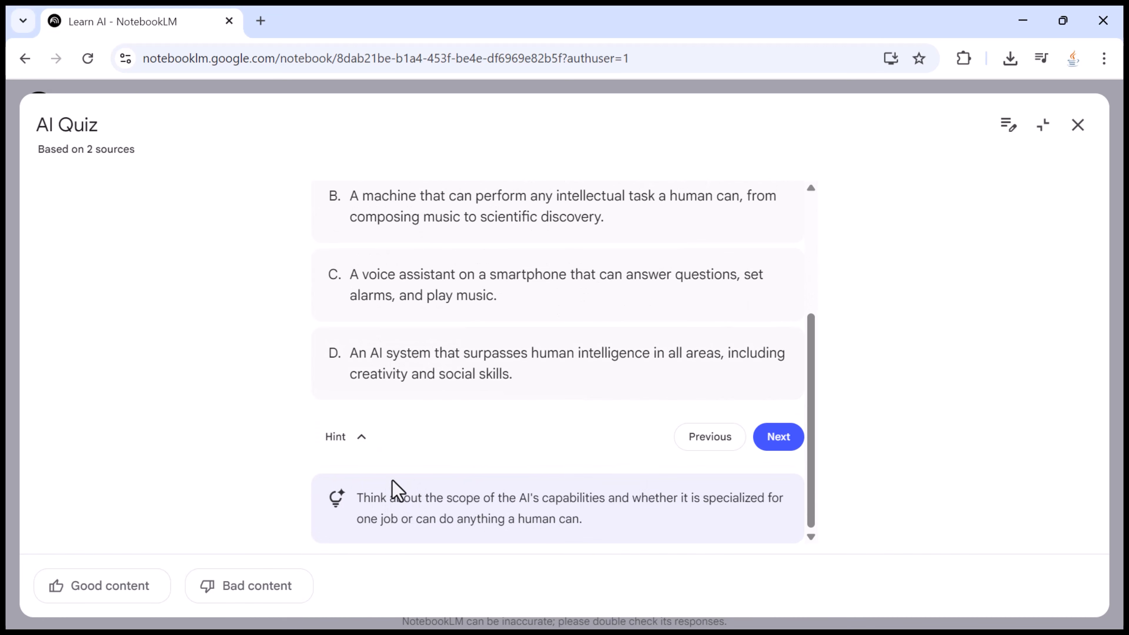
click(358, 439)
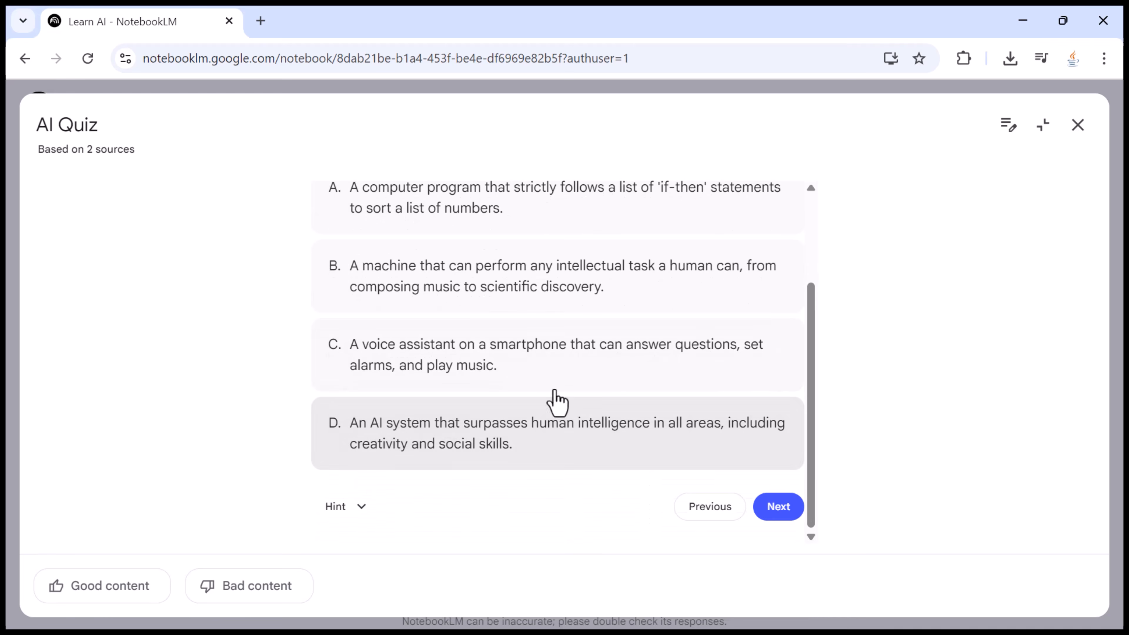
scroll(578, 402, up, 3)
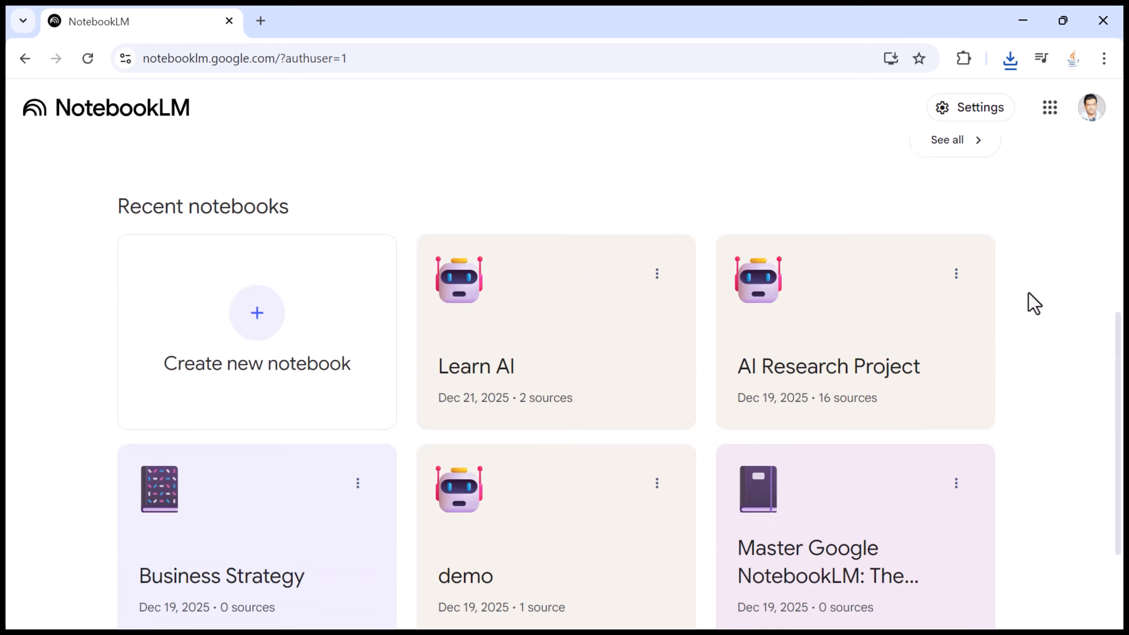
Find the Learn AI notebook among the recent notebooks and open it
scroll(935, 297, up, 2)
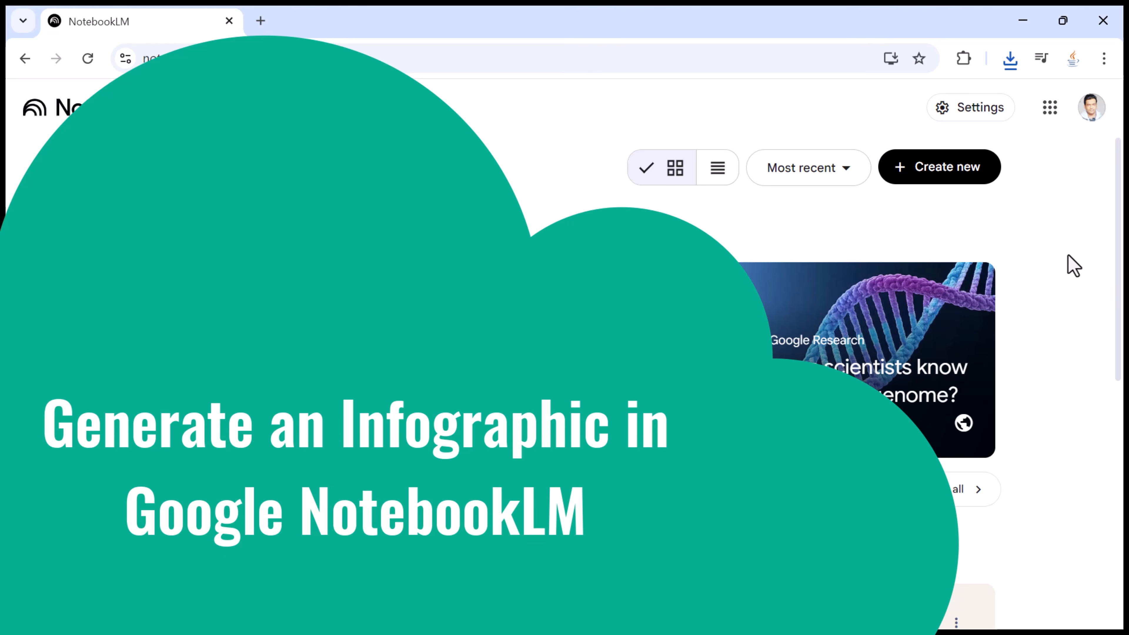
scroll(1073, 266, down, 6)
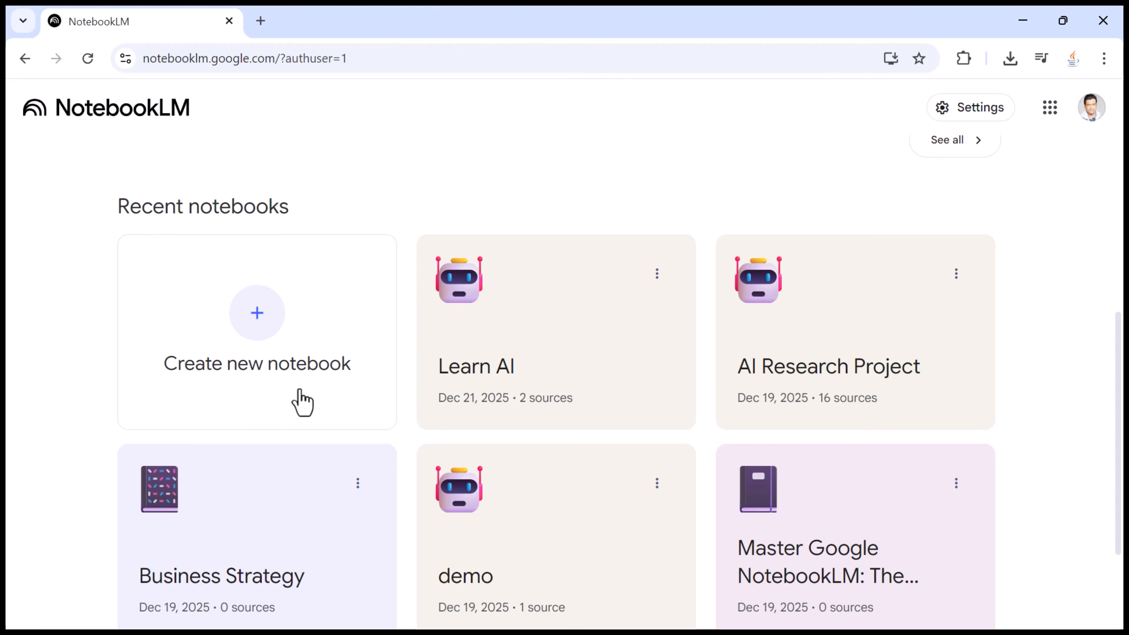
scroll(713, 376, down, 2)
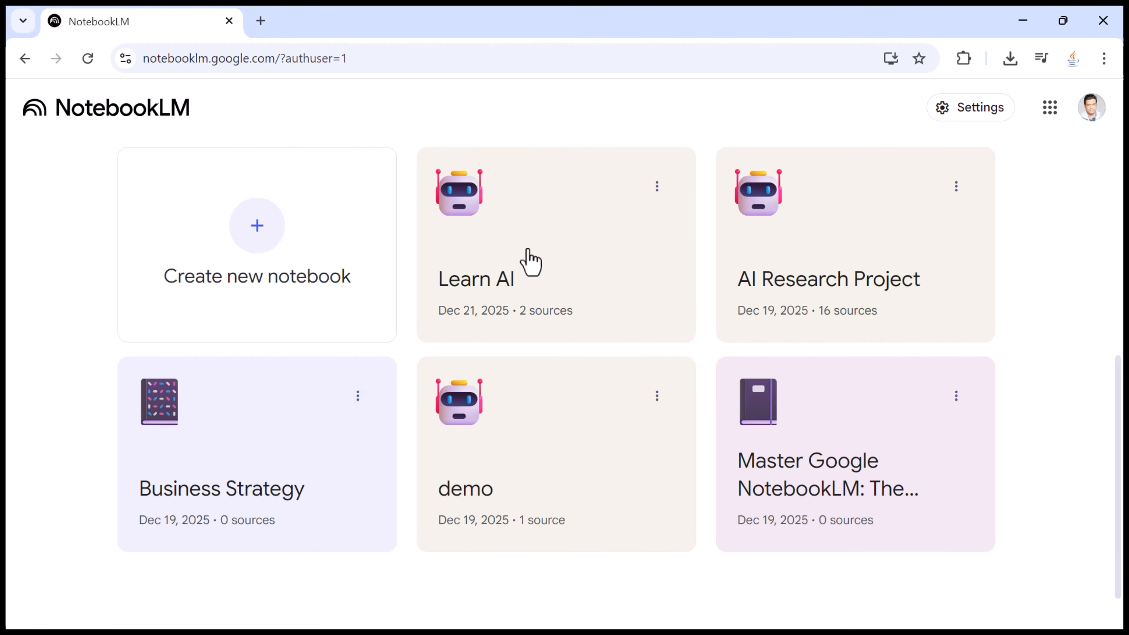
click(631, 260)
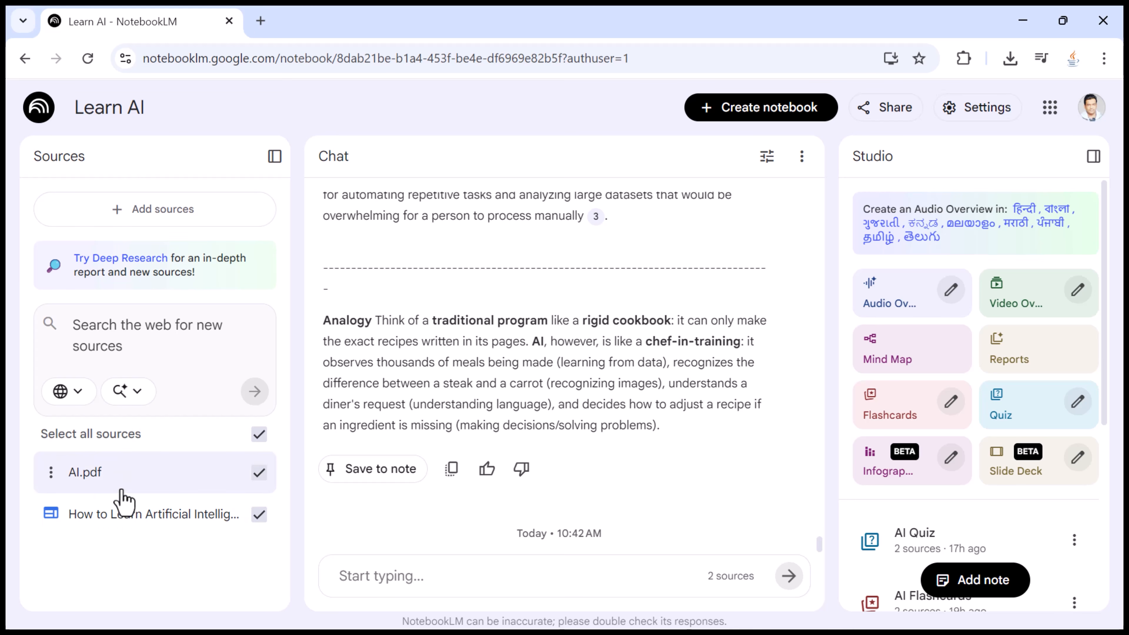
Open the customization options for a new infographic based on the notebook's sources
drag(912, 158, 853, 158)
click(941, 159)
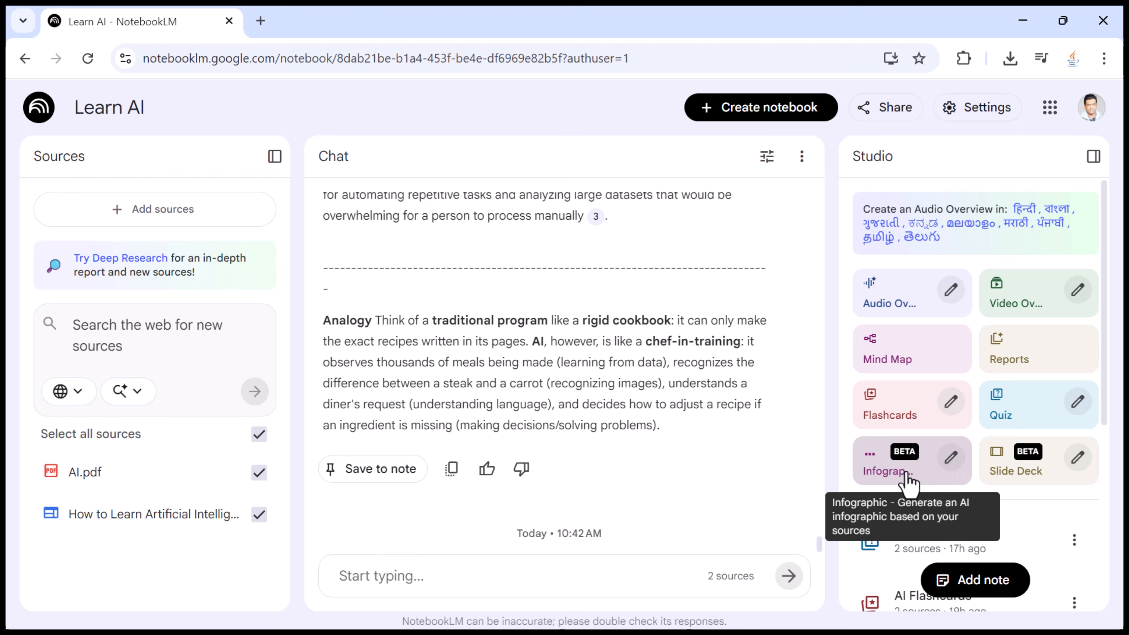
click(951, 457)
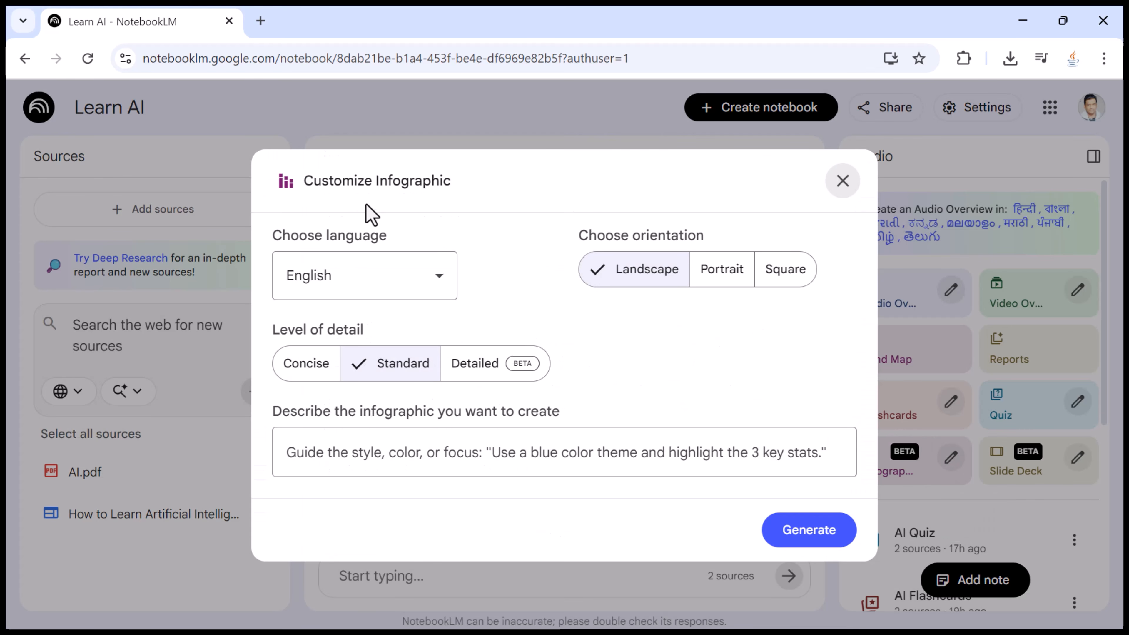
drag(303, 186, 461, 189)
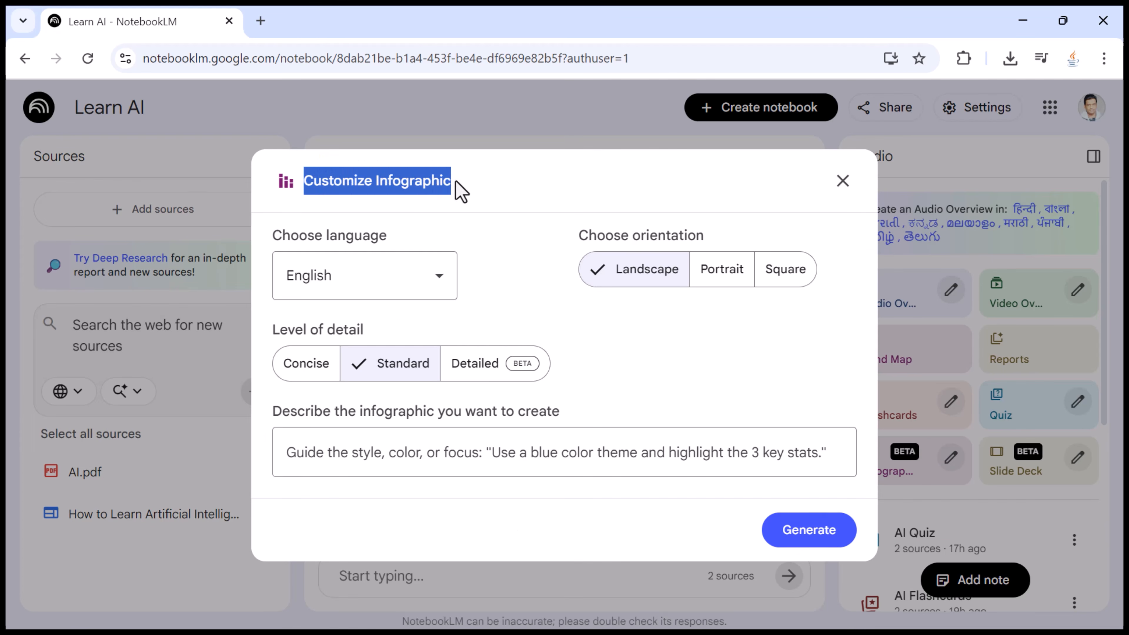
click(511, 196)
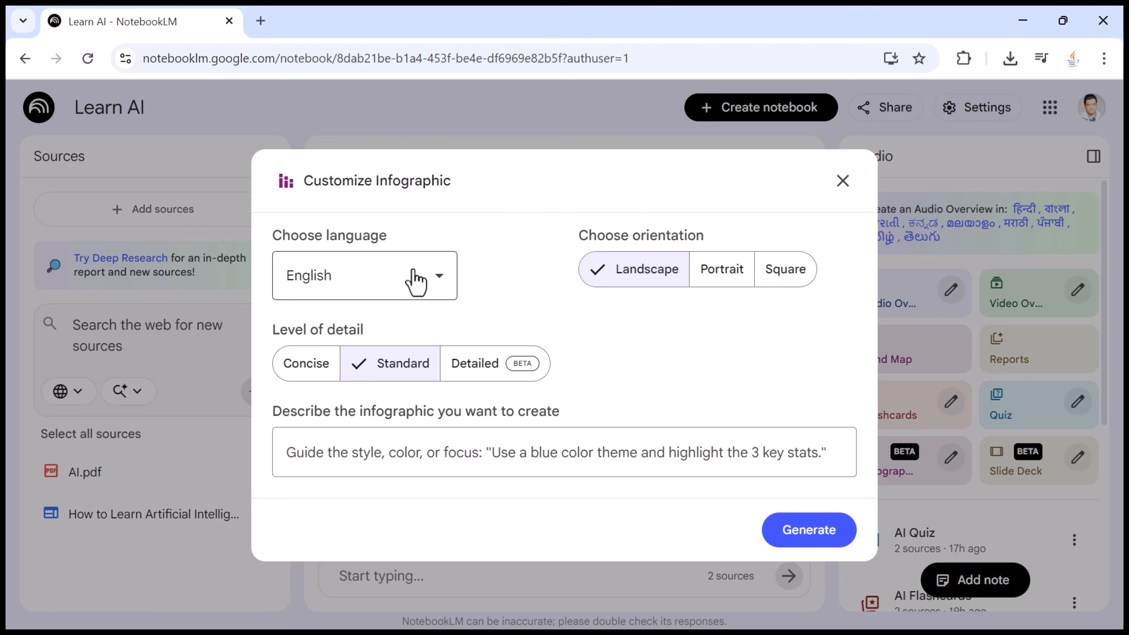
Browse the languages available for the infographic and keep English
click(442, 287)
scroll(387, 440, up, 2)
scroll(382, 439, up, 1)
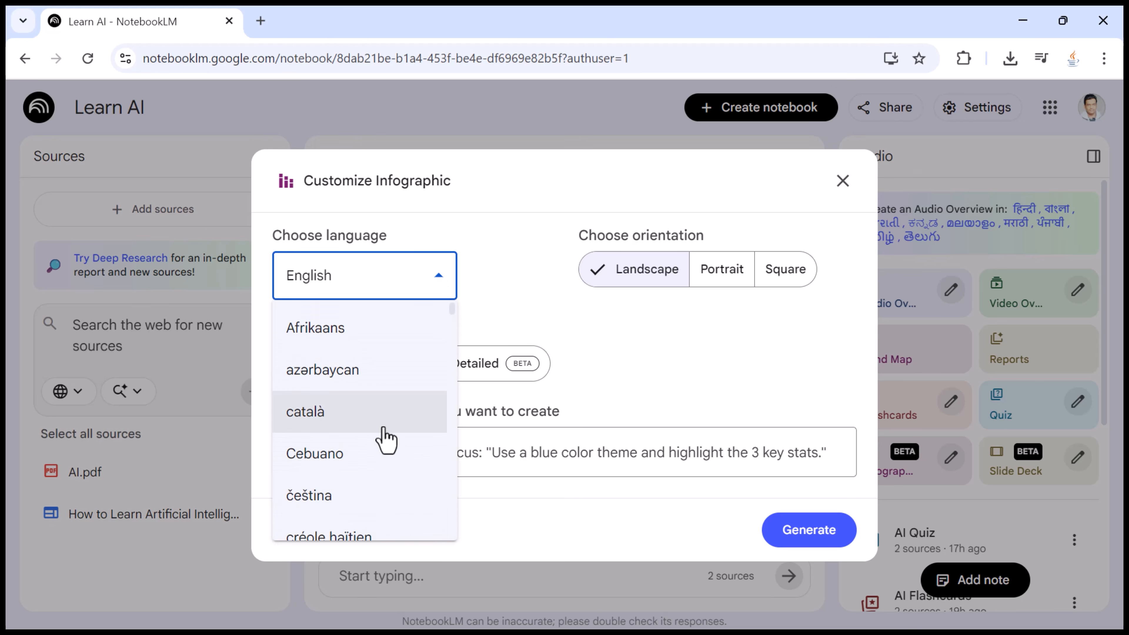
scroll(380, 439, down, 3)
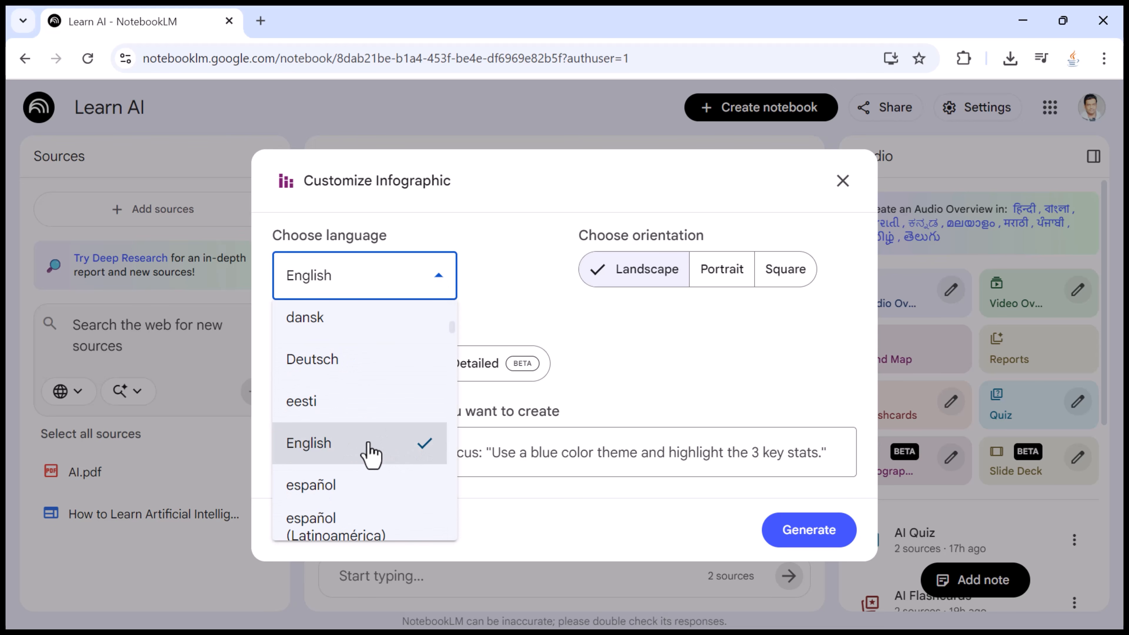
scroll(371, 451, down, 5)
scroll(370, 452, up, 4)
scroll(371, 451, up, 5)
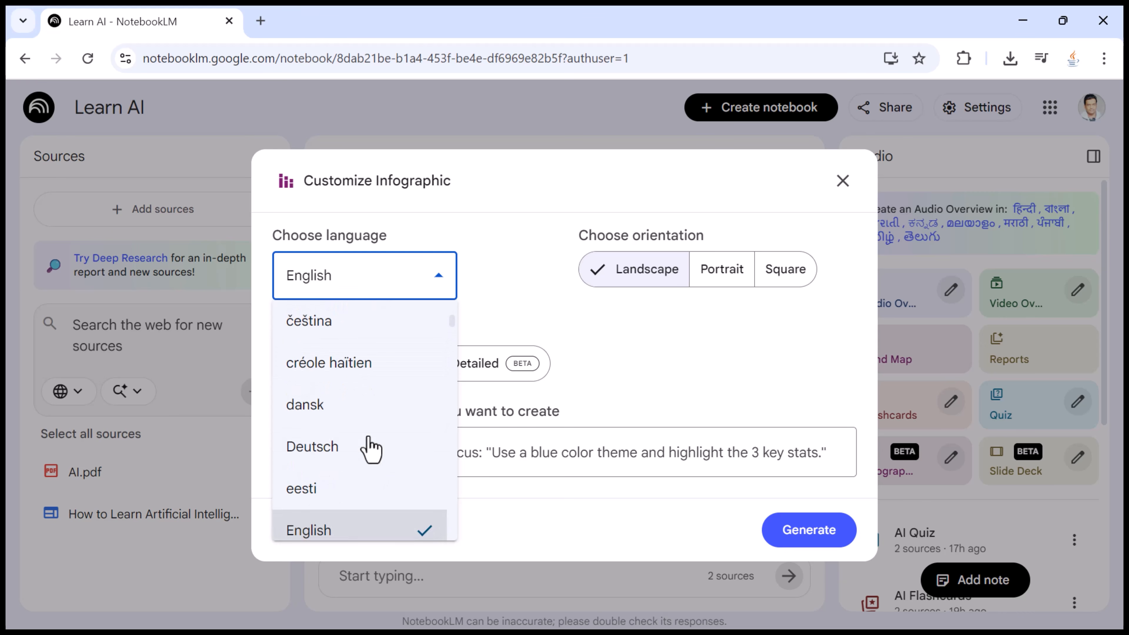
scroll(368, 411, down, 5)
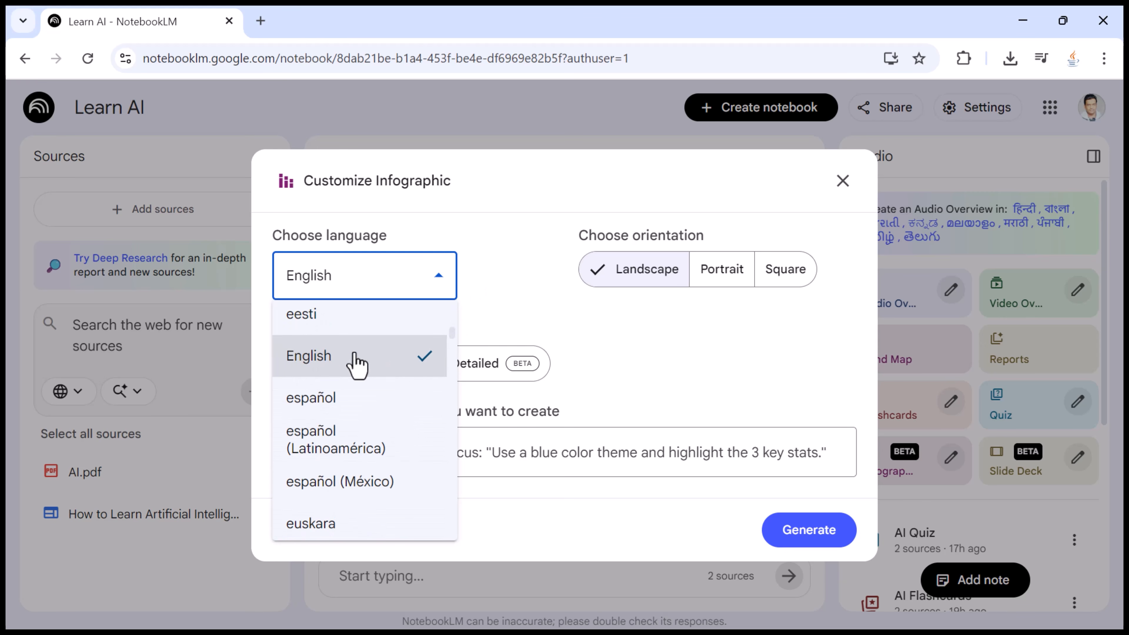
click(489, 286)
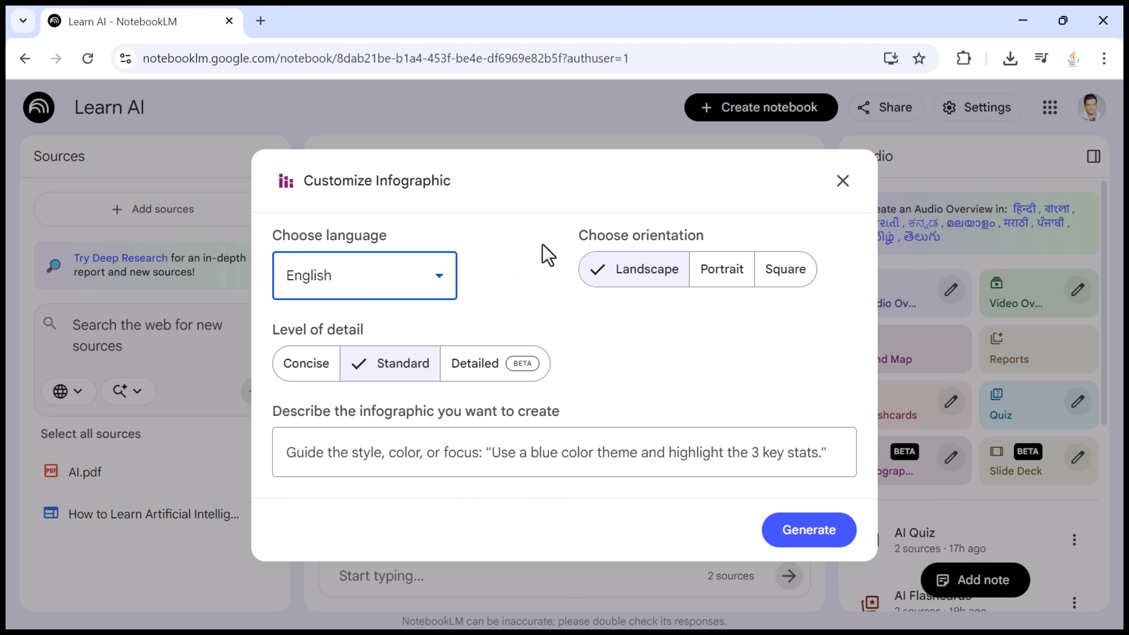
Review the infographic's orientation and level of detail choices, keeping Landscape and Standard
drag(576, 236, 756, 242)
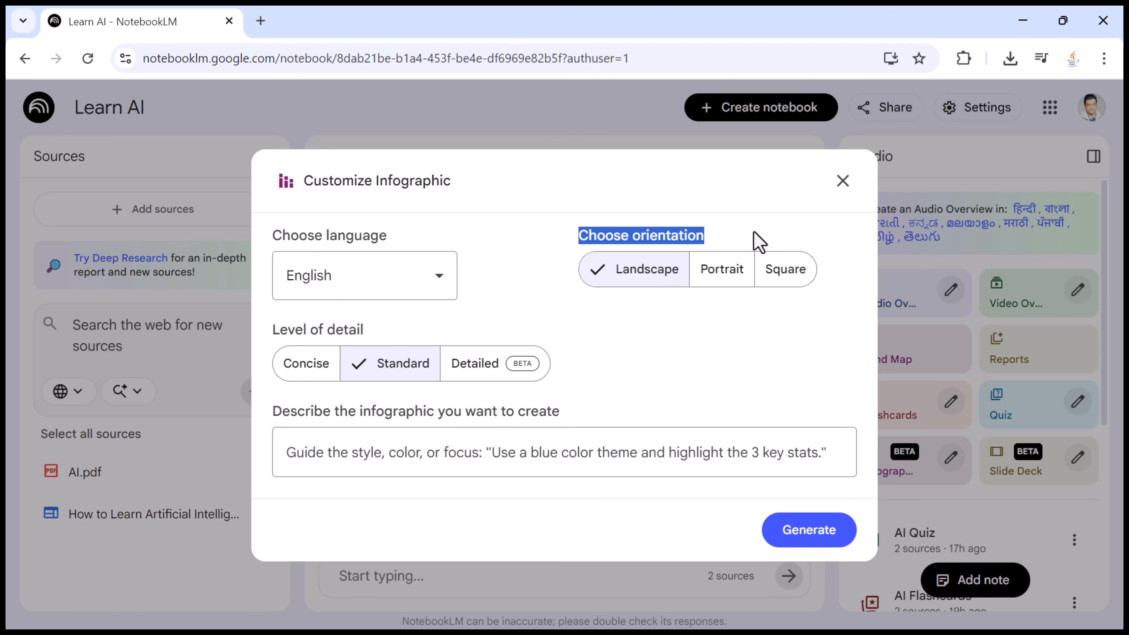
click(758, 240)
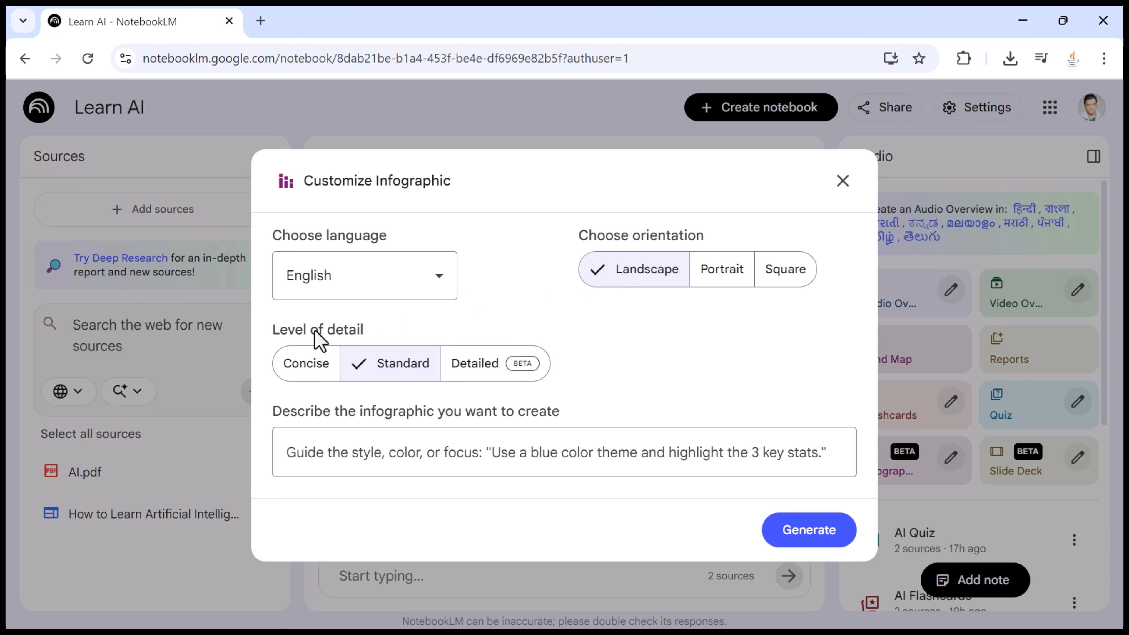
drag(265, 335, 372, 340)
click(398, 338)
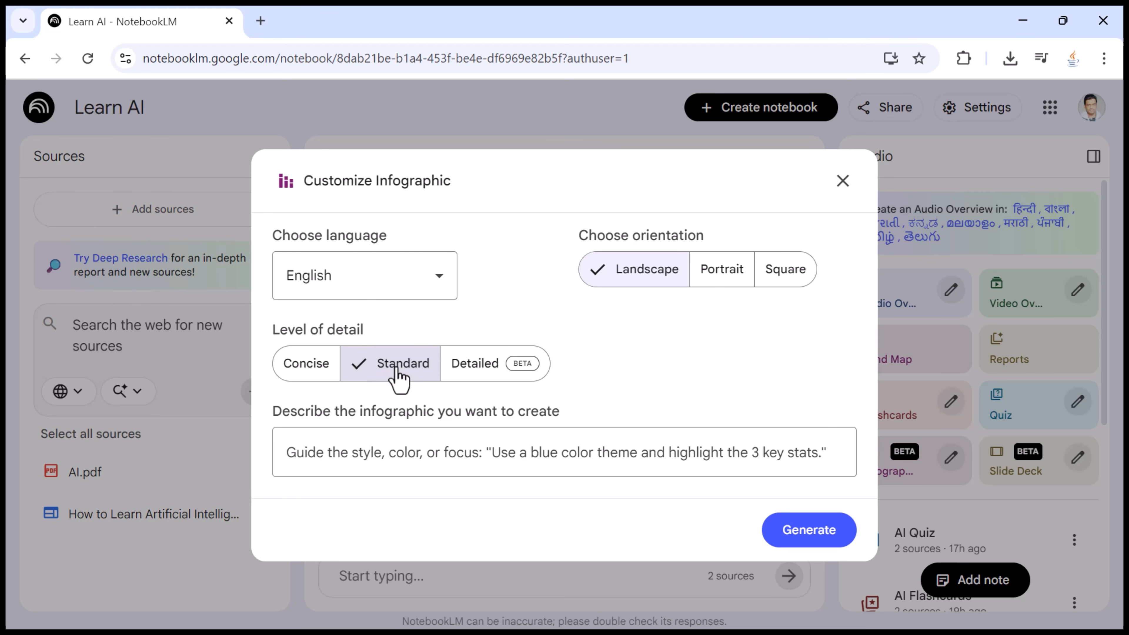
Describe the infographic as "Create an AI learning path for beginners, use a clean blue color theme, and highlight the key stages and career statistics."
drag(272, 411, 619, 411)
click(434, 450)
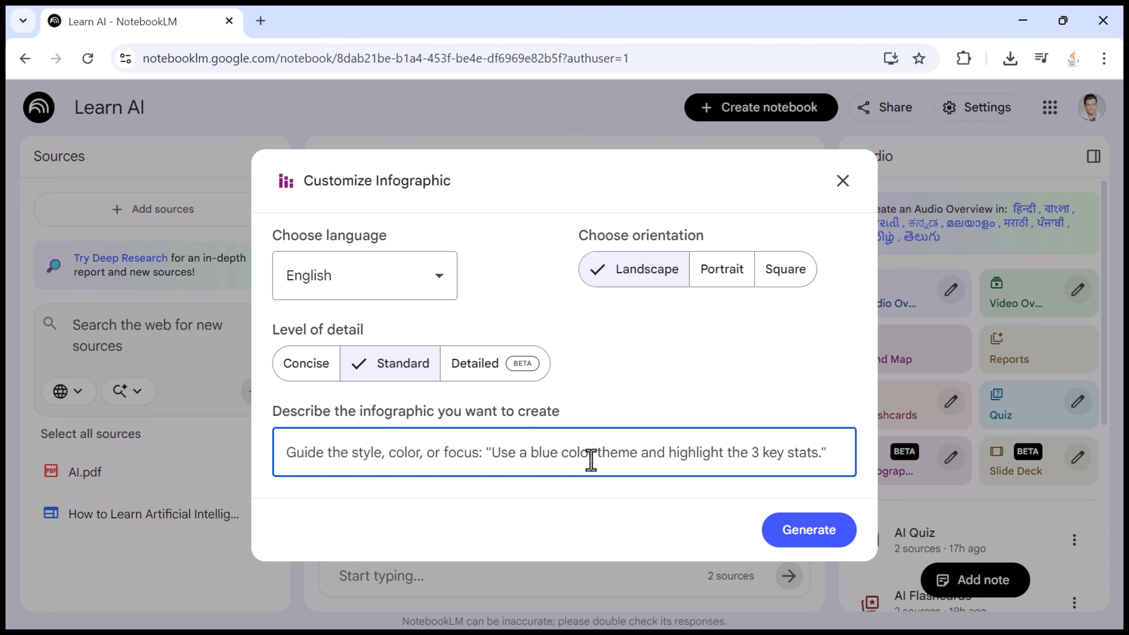
text(Create an AI learning path for beginners, use a clean blue color theme, and highlight the key stages and career statistics.)
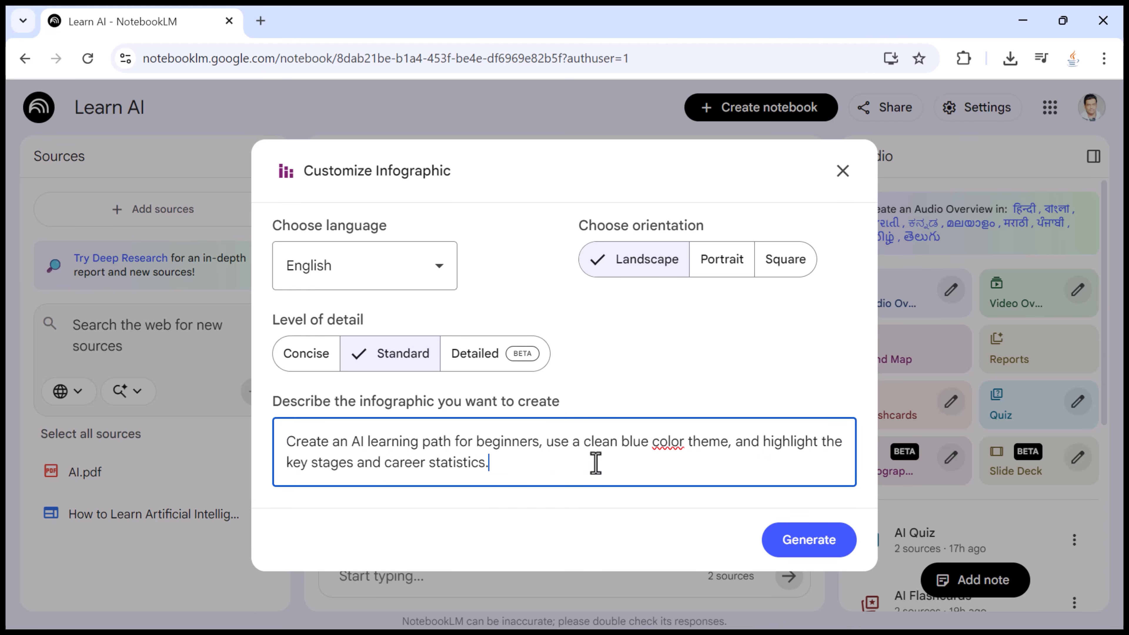
Check the wording of the infographic description and generate the infographic
drag(350, 445, 537, 444)
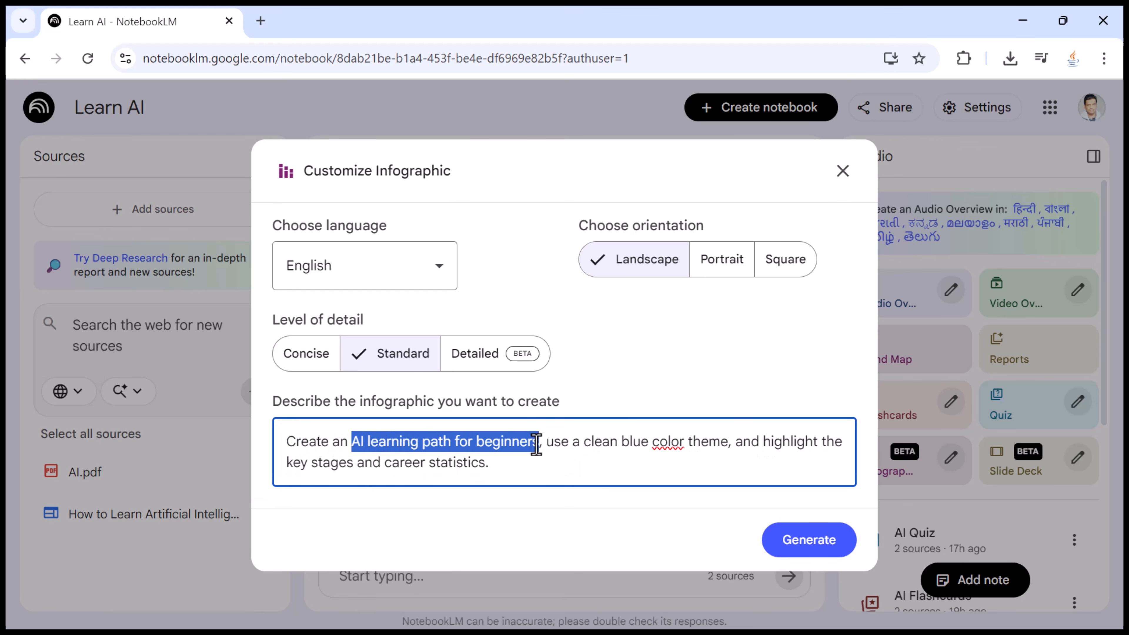
click(561, 459)
double_click(663, 441)
click(735, 444)
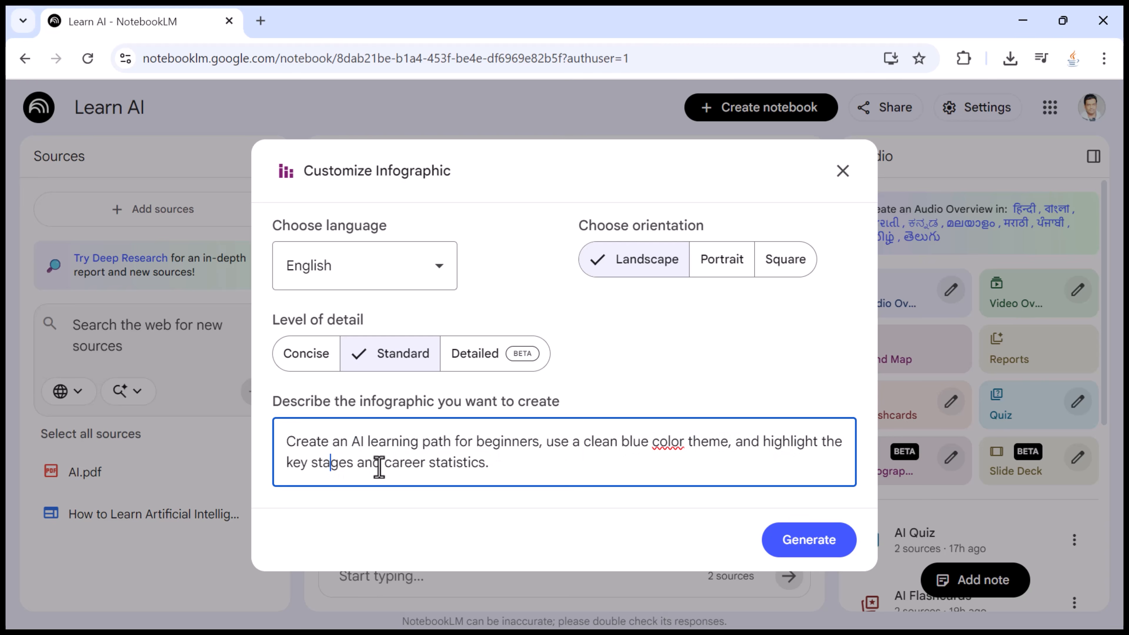
drag(511, 467, 260, 453)
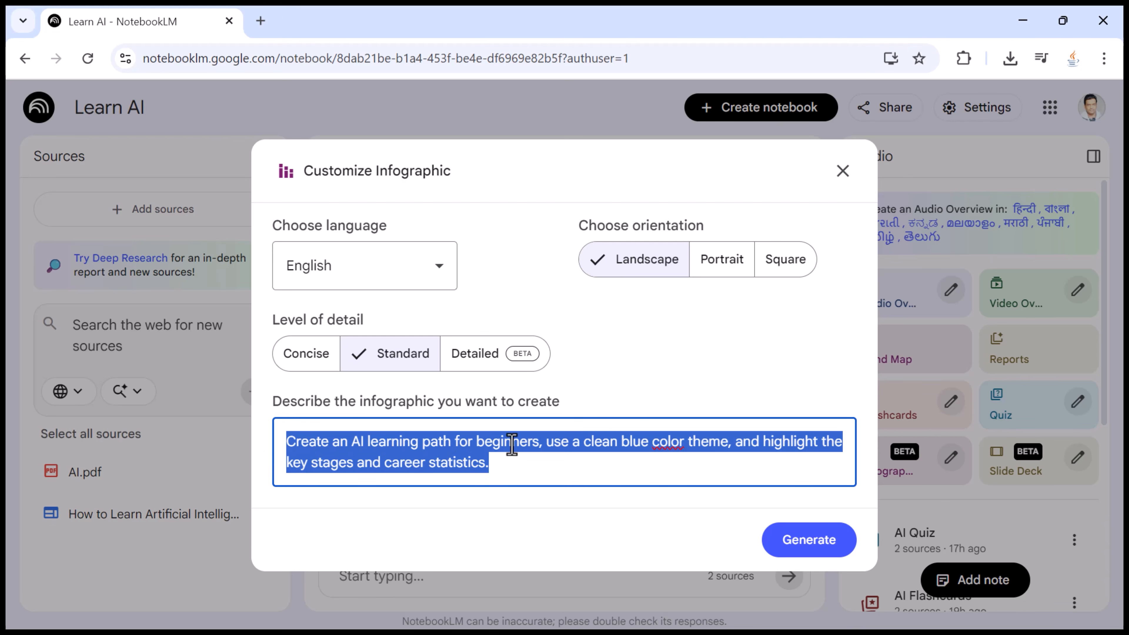
click(512, 445)
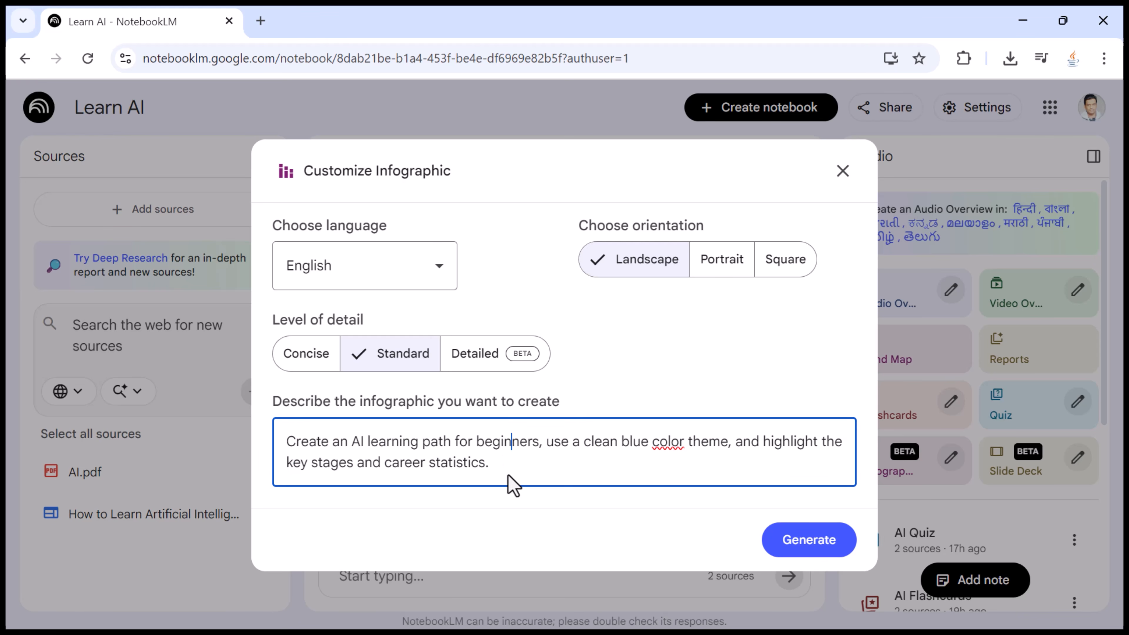
click(811, 548)
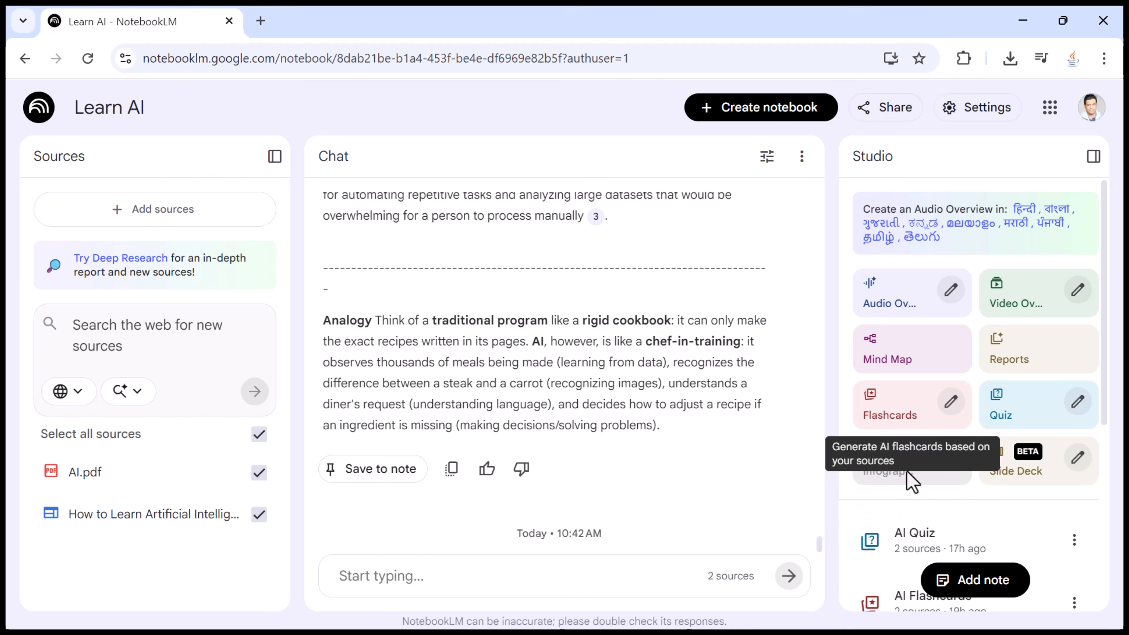
Open the generated AI Roadmap: Beginner's Learning Path infographic, examine its contents and source note, and close it
scroll(1033, 509, down, 5)
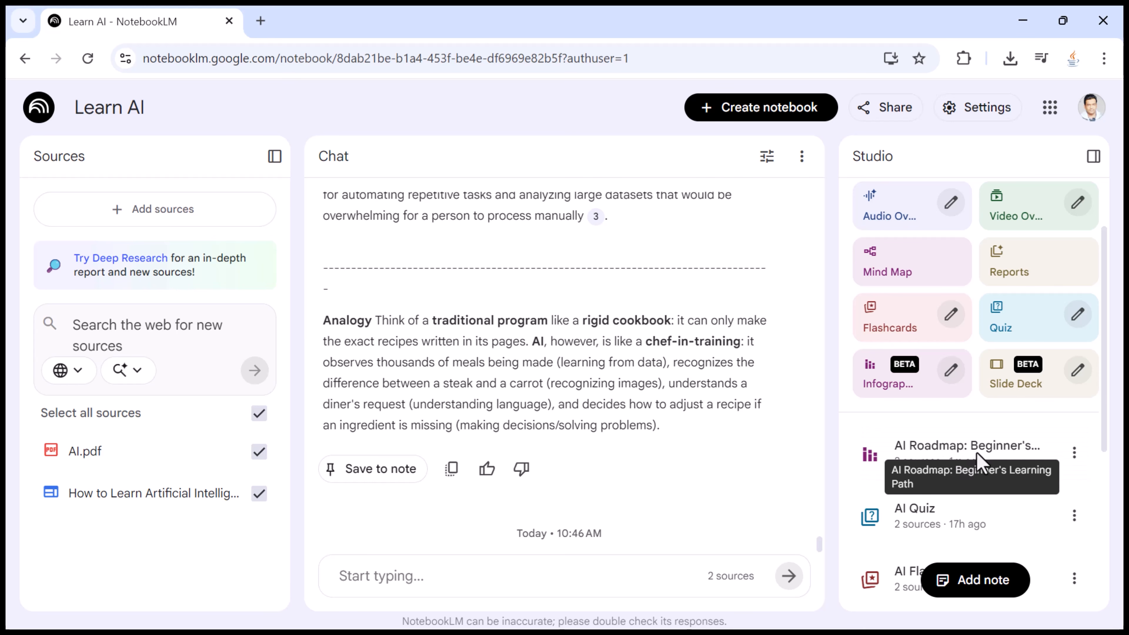
click(978, 453)
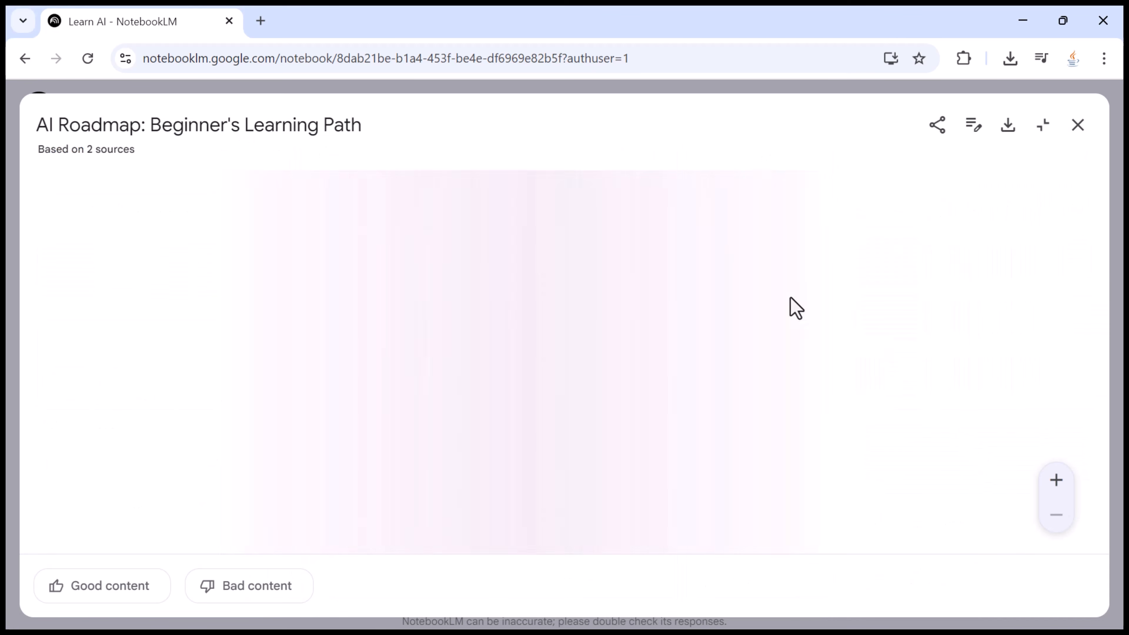
drag(38, 151, 134, 155)
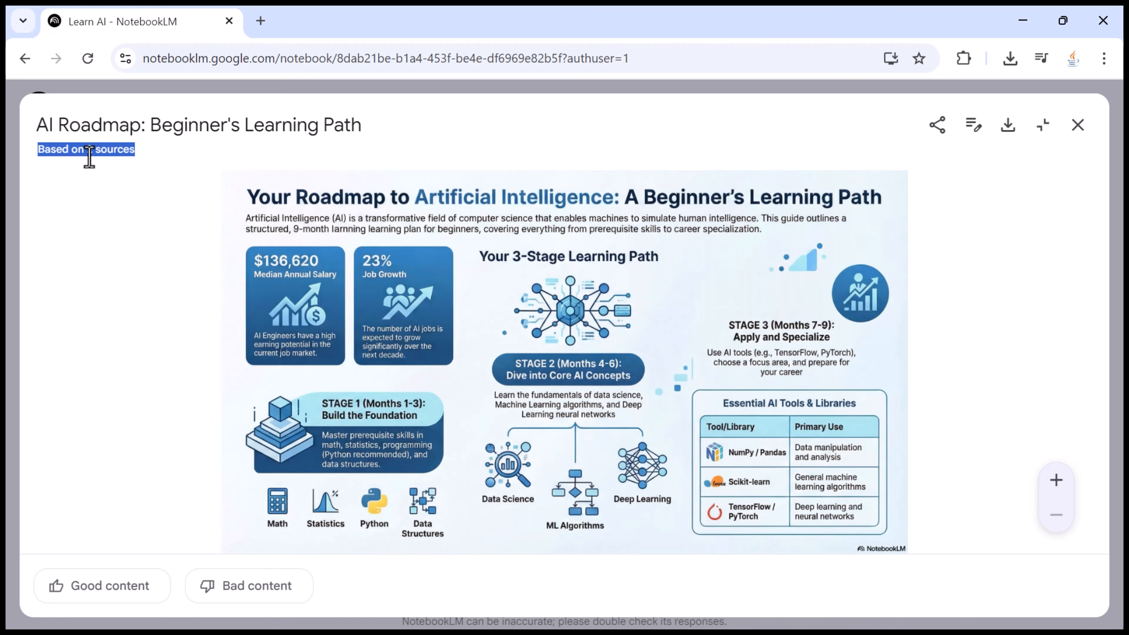
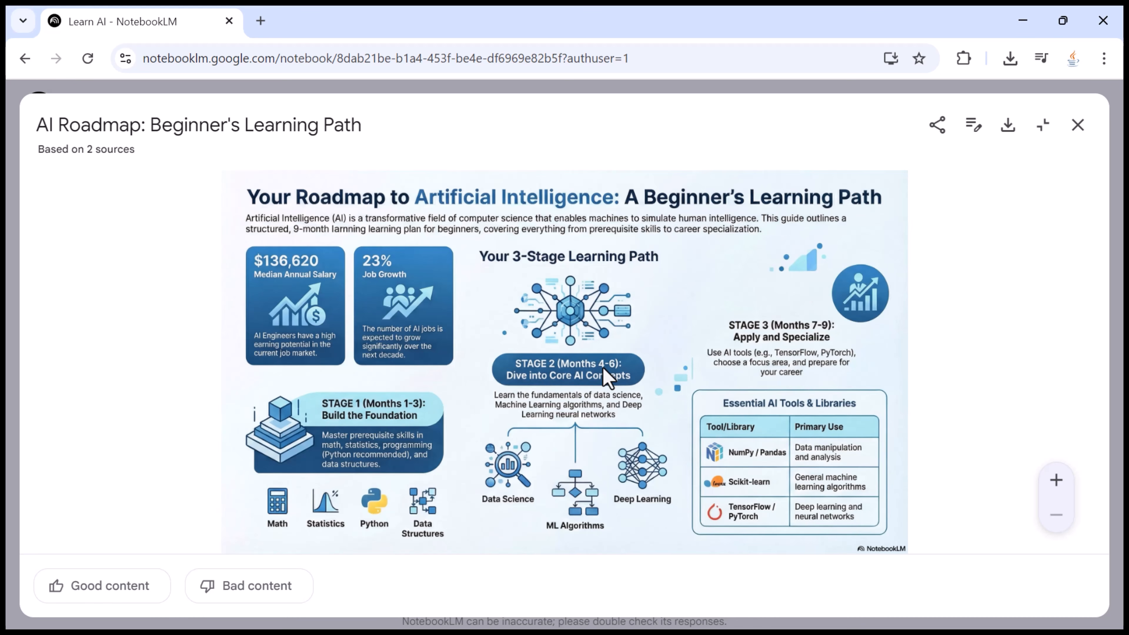
key(Escape)
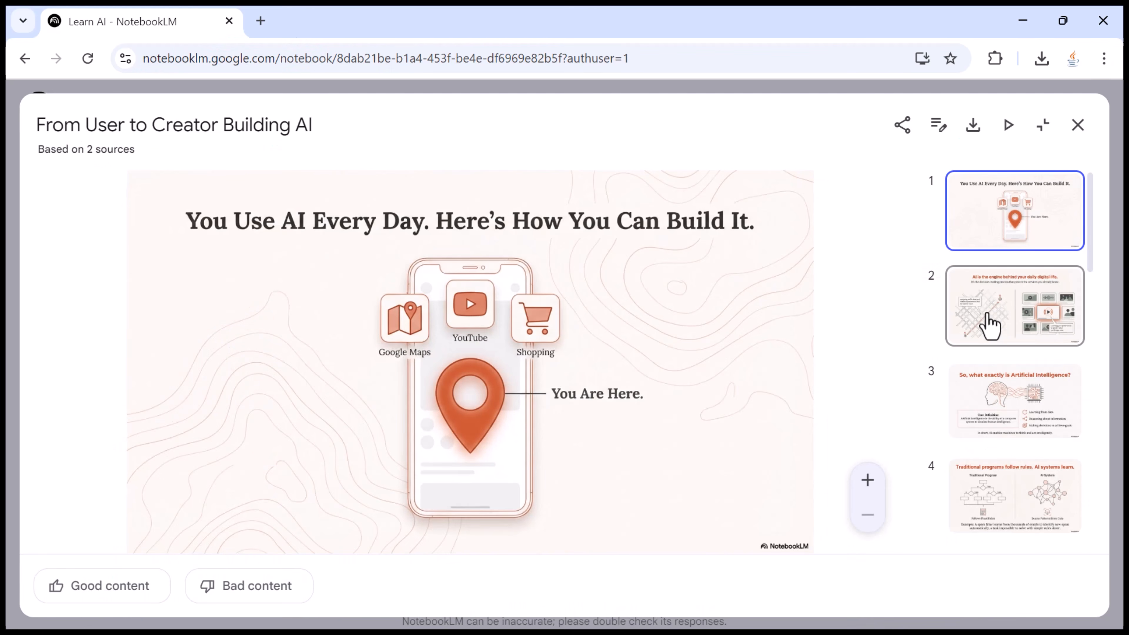
Browse the slides of the From User to Creator Building AI deck from the second slide onward, and close the viewer
click(982, 321)
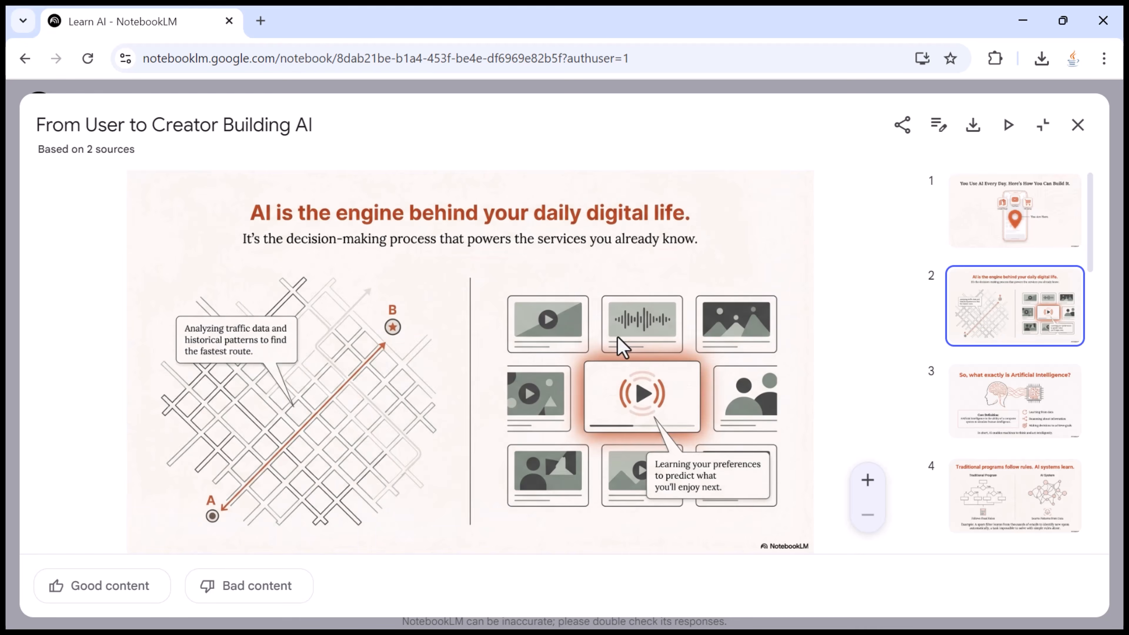
key(Right)
key(Right)
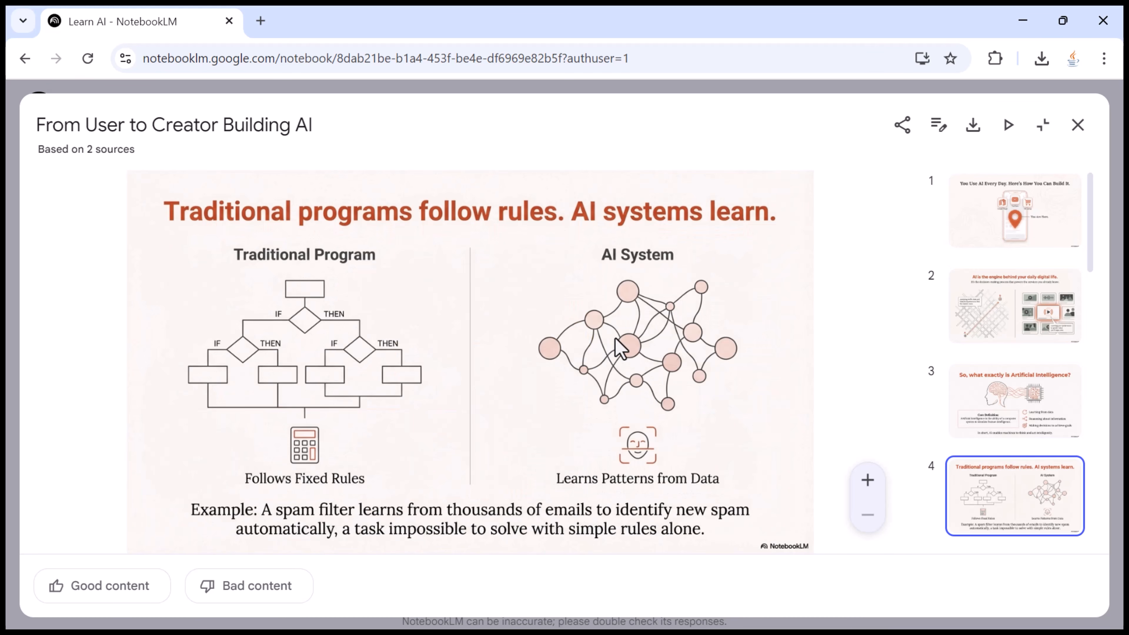
key(Right)
key(Right)
key(Left)
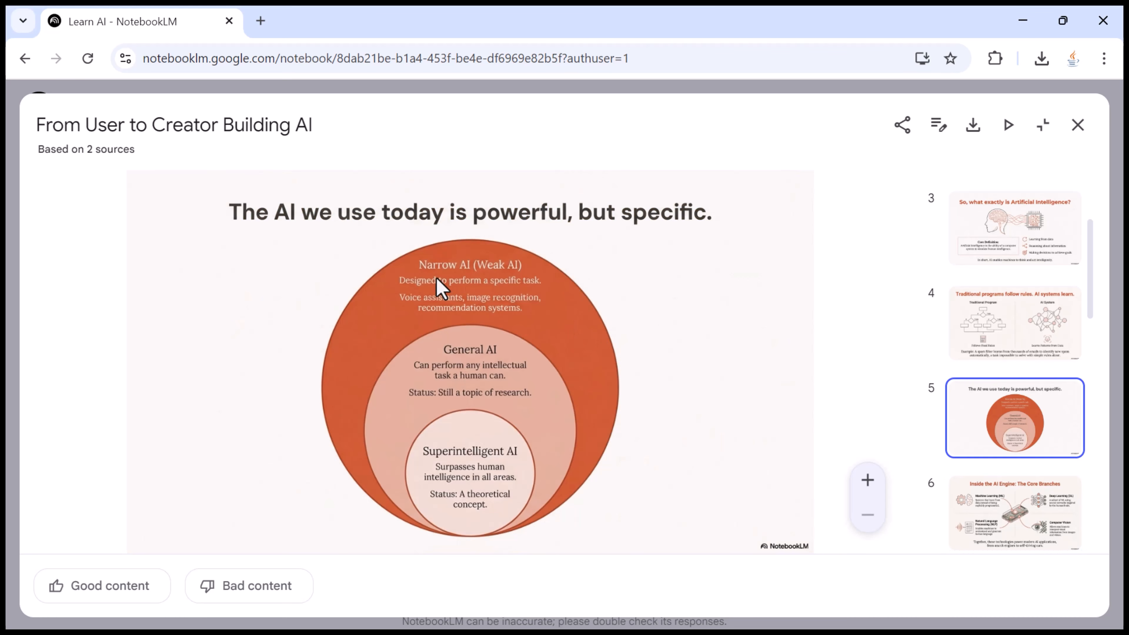
key(Right)
key(Right)
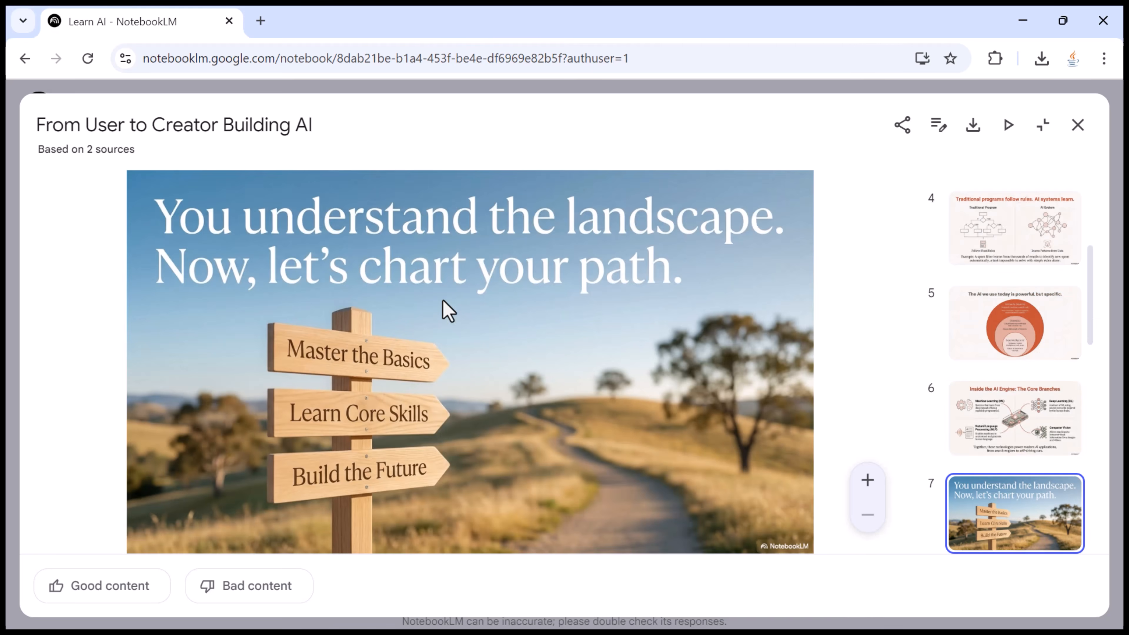
key(Right)
click(1078, 125)
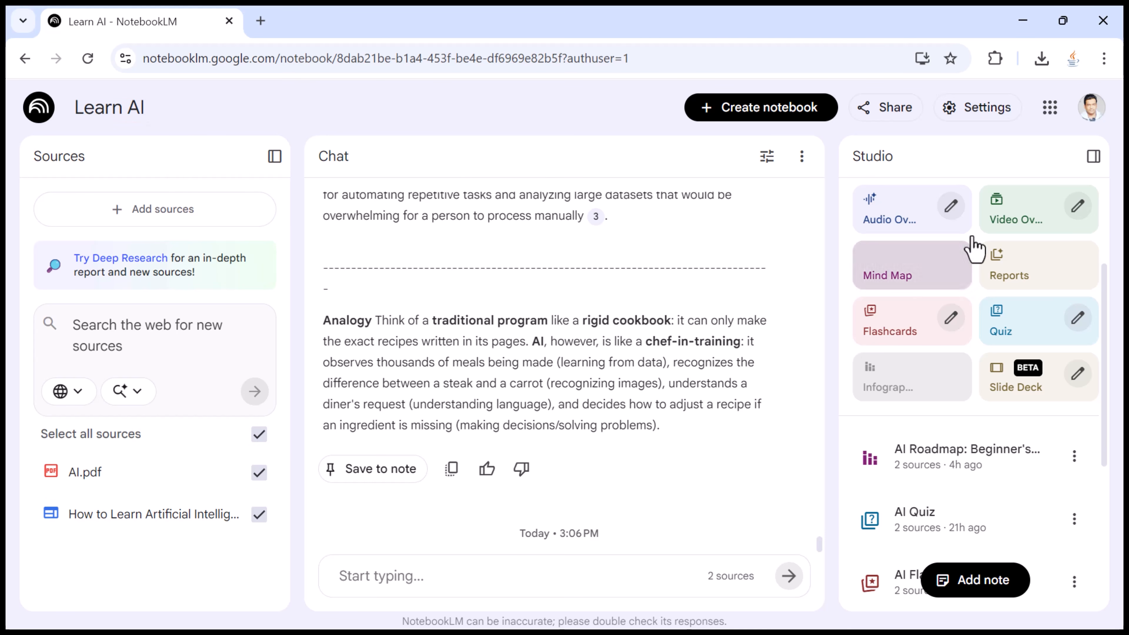
Open the customization options for a new slide deck based on the notebook's sources
drag(907, 154, 851, 154)
click(917, 153)
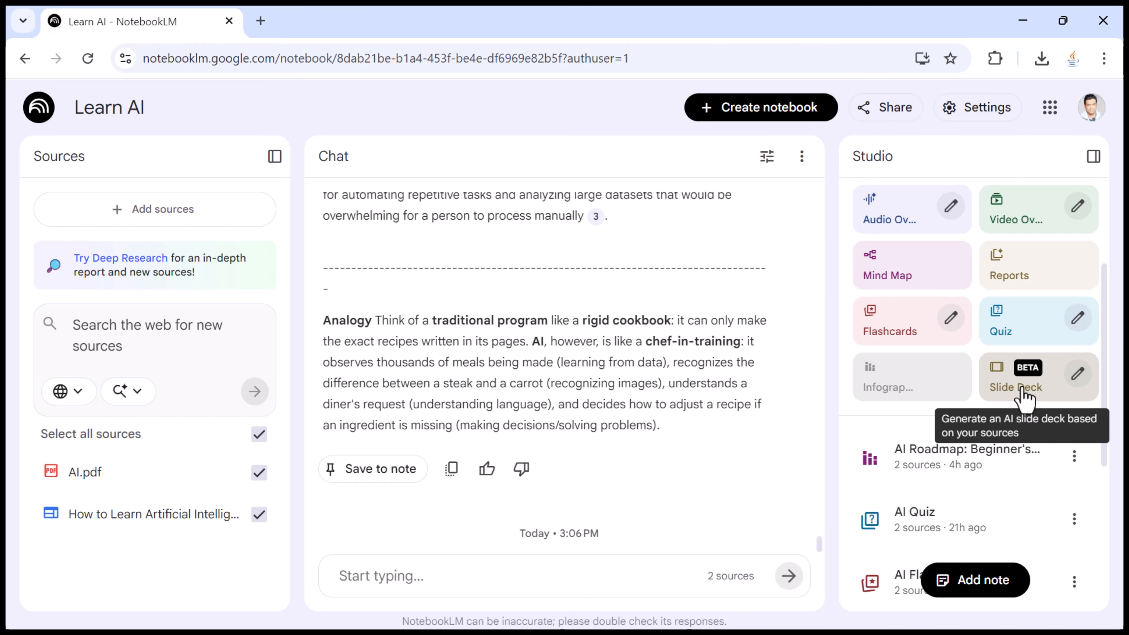
click(1078, 374)
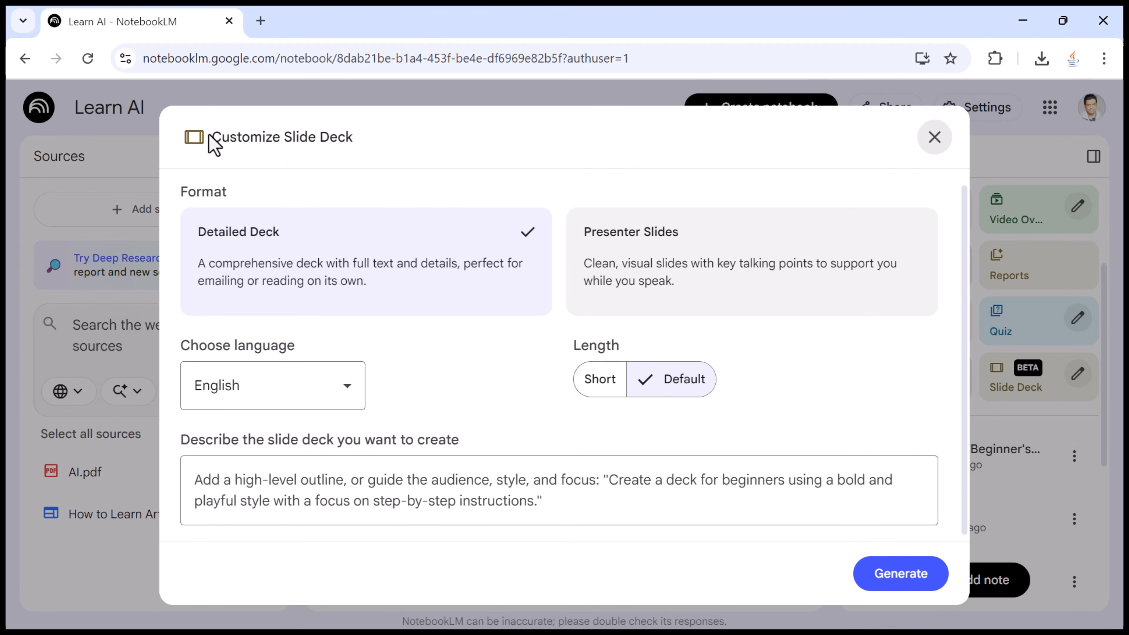
Review the slide deck customization options and set the format to Presenter Slides
drag(214, 141, 372, 141)
click(413, 141)
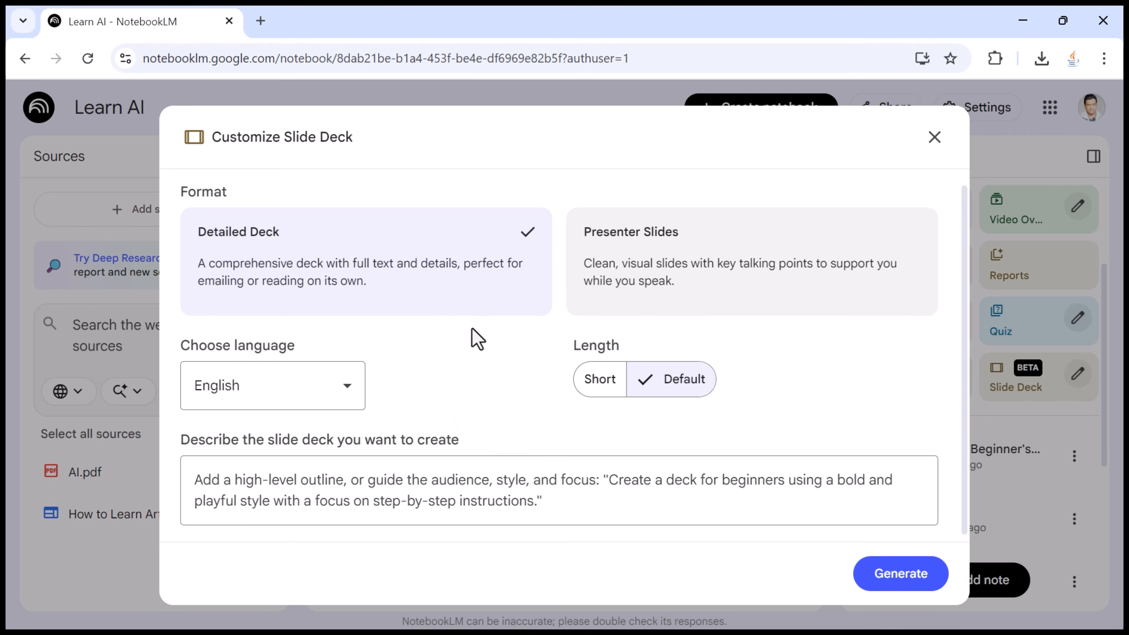
drag(176, 191, 234, 194)
click(269, 198)
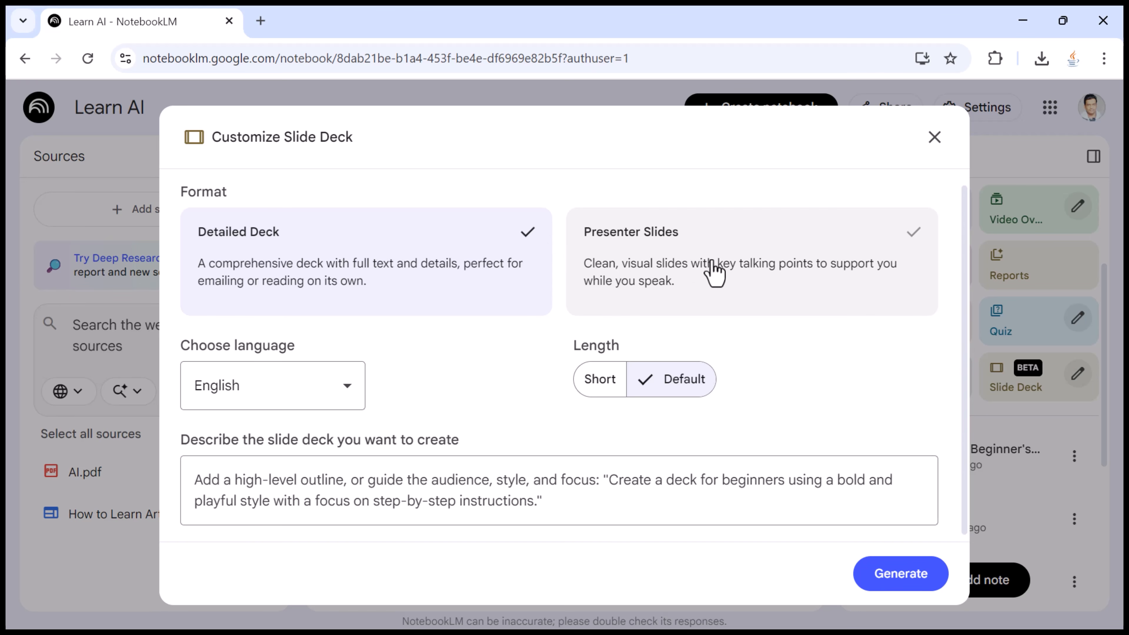
click(722, 252)
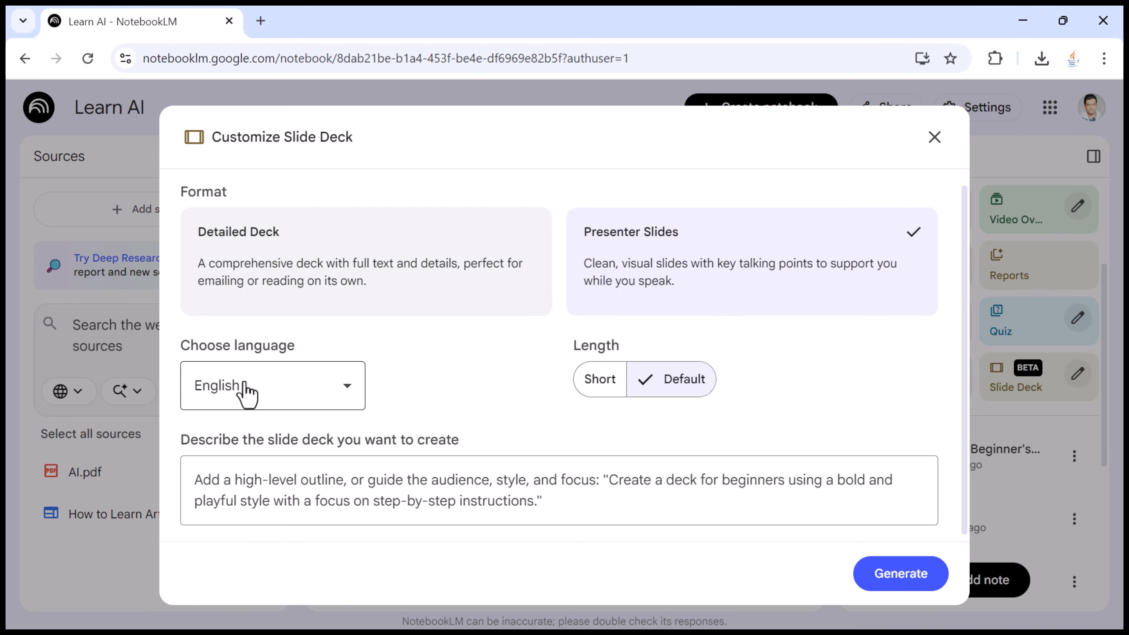
Look through the languages available for the slide deck, leaving English selected
click(310, 396)
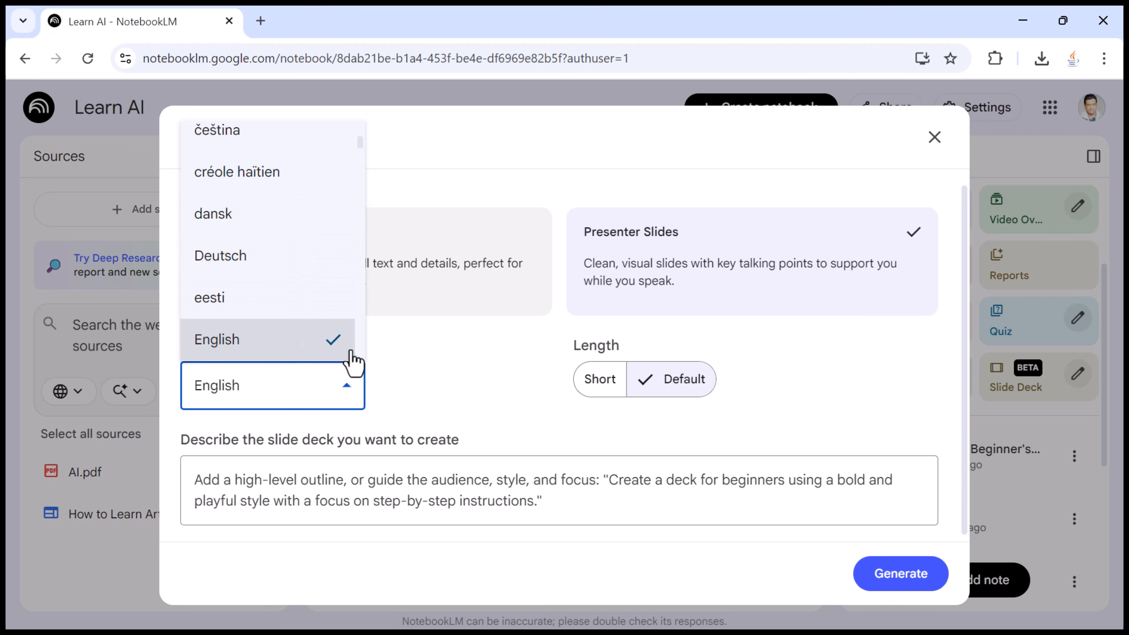
scroll(311, 285, down, 9)
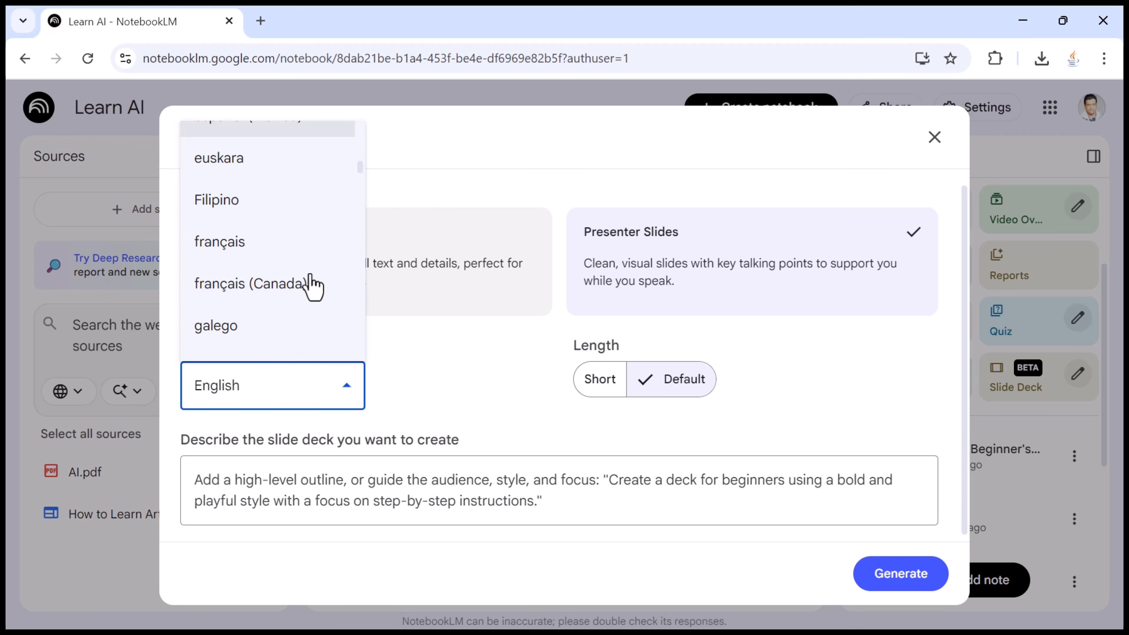
scroll(312, 287, up, 12)
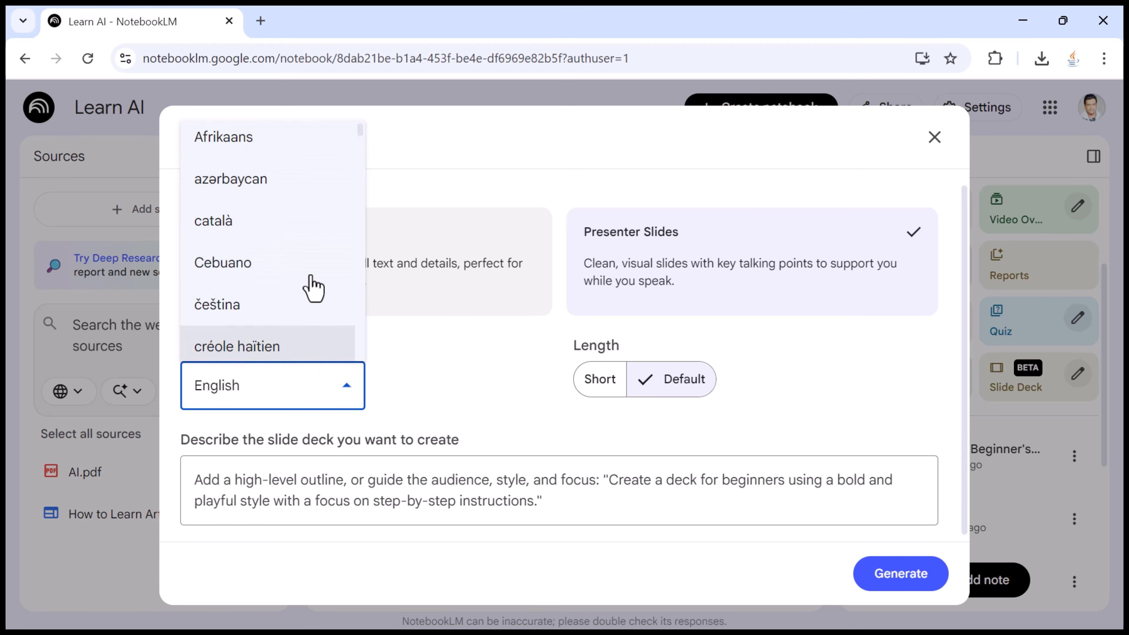
scroll(312, 287, down, 5)
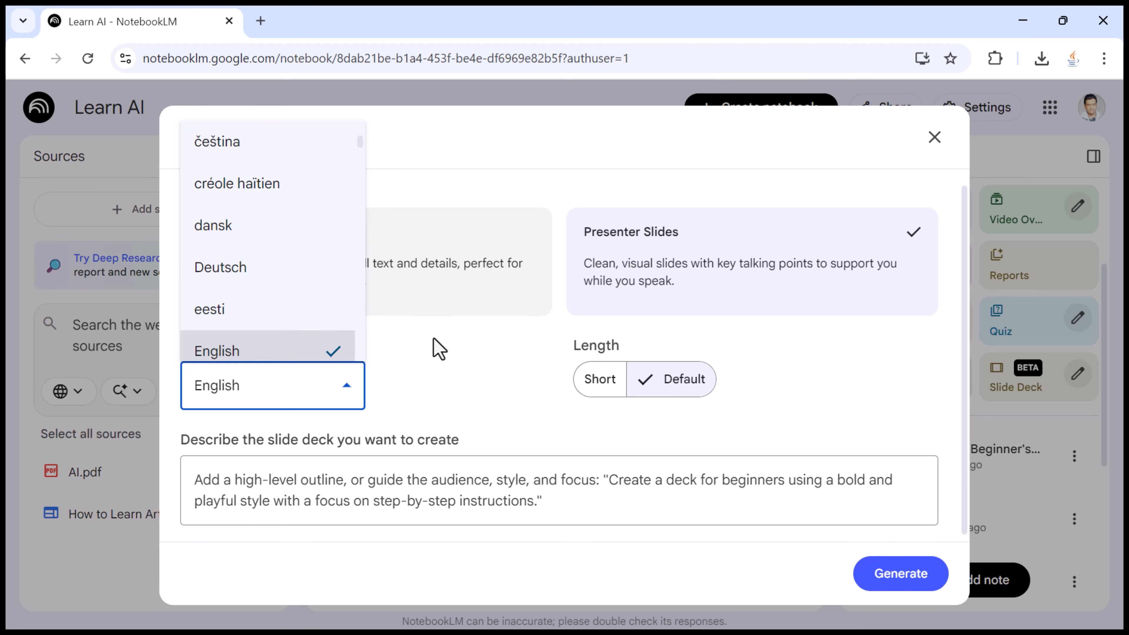
click(433, 347)
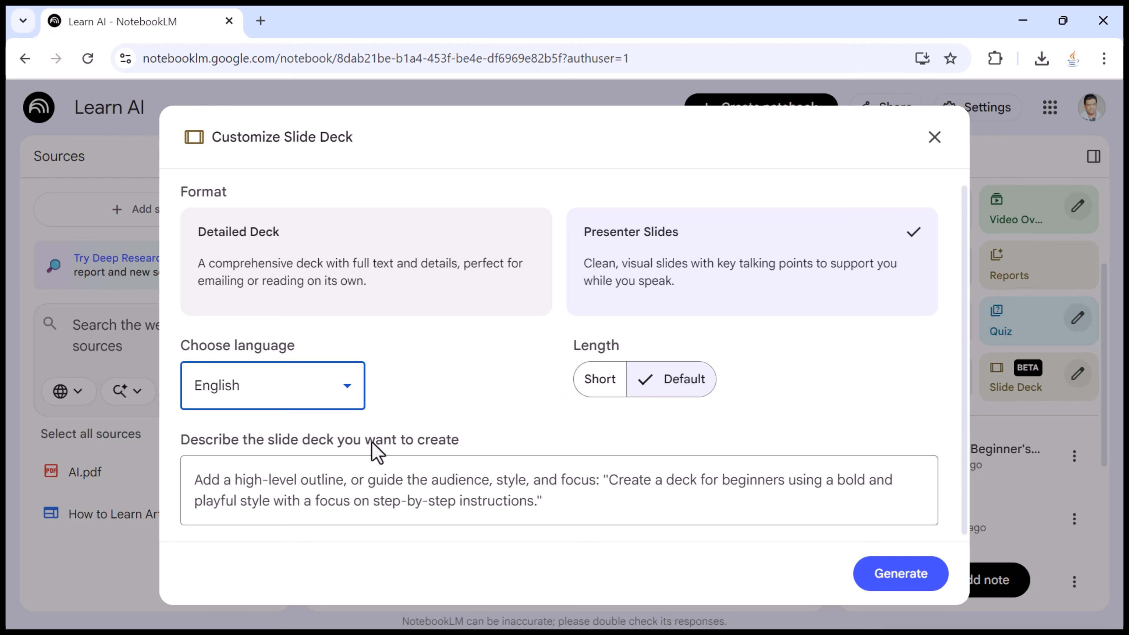
Fill in the deck description, requesting a beginner-friendly slide deck with a clean visual style, step-by-step structure, and clear explanations of the core concepts
scroll(329, 442, down, 1)
click(176, 434)
drag(177, 433, 478, 434)
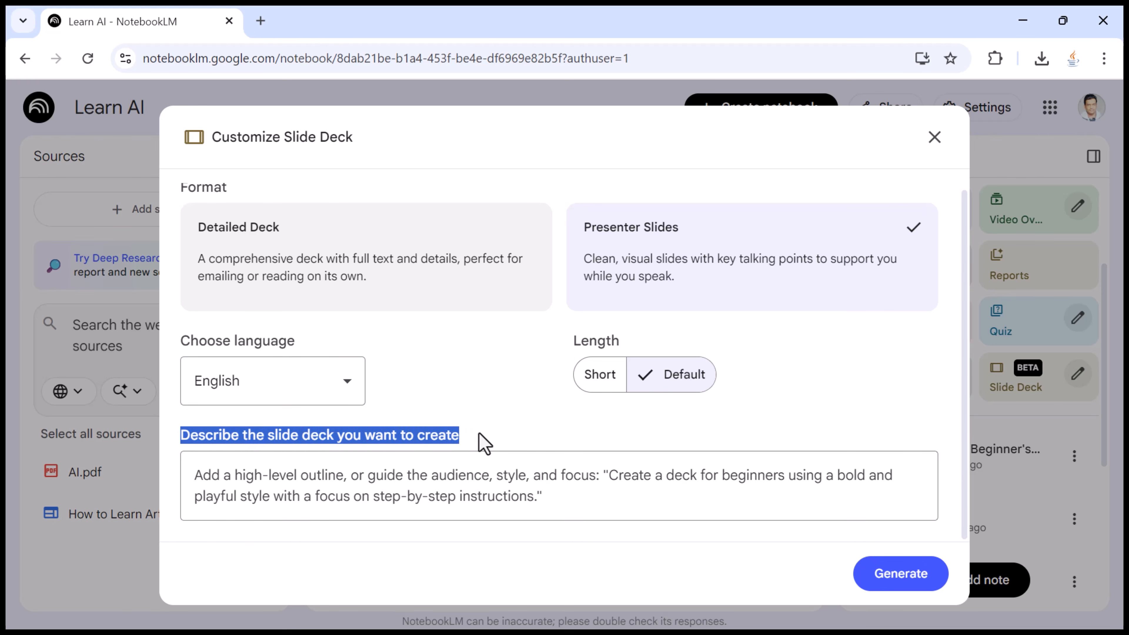
click(479, 433)
drag(297, 440, 462, 438)
click(457, 494)
key(ctrl+v)
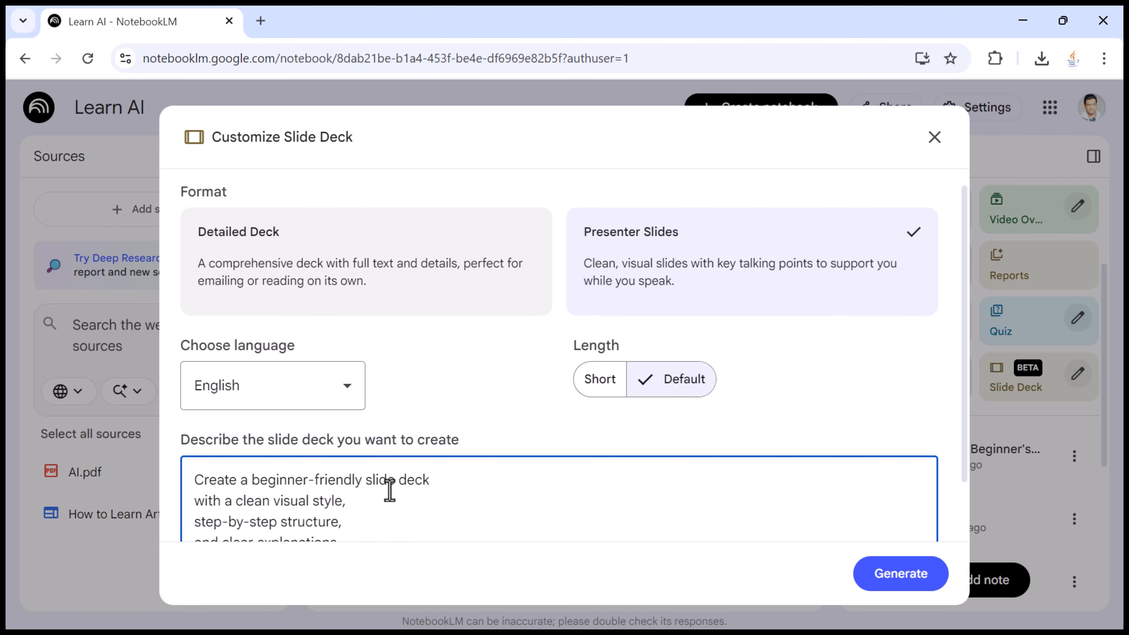
Remove the line breaks from the slide deck description so it forms one continuous paragraph
double_click(227, 481)
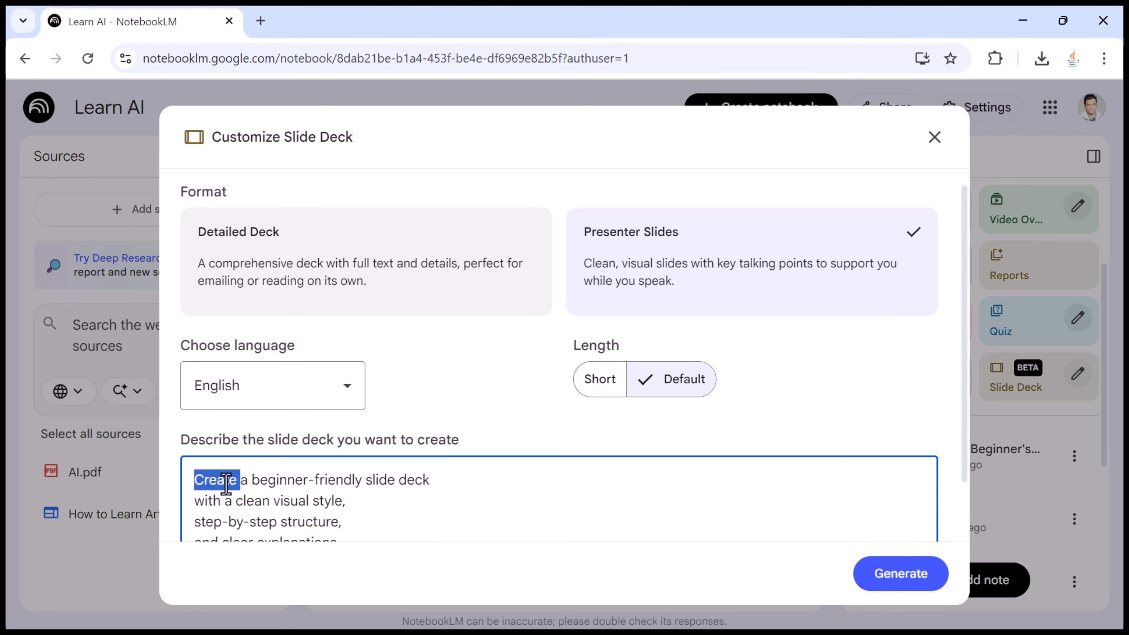
click(287, 474)
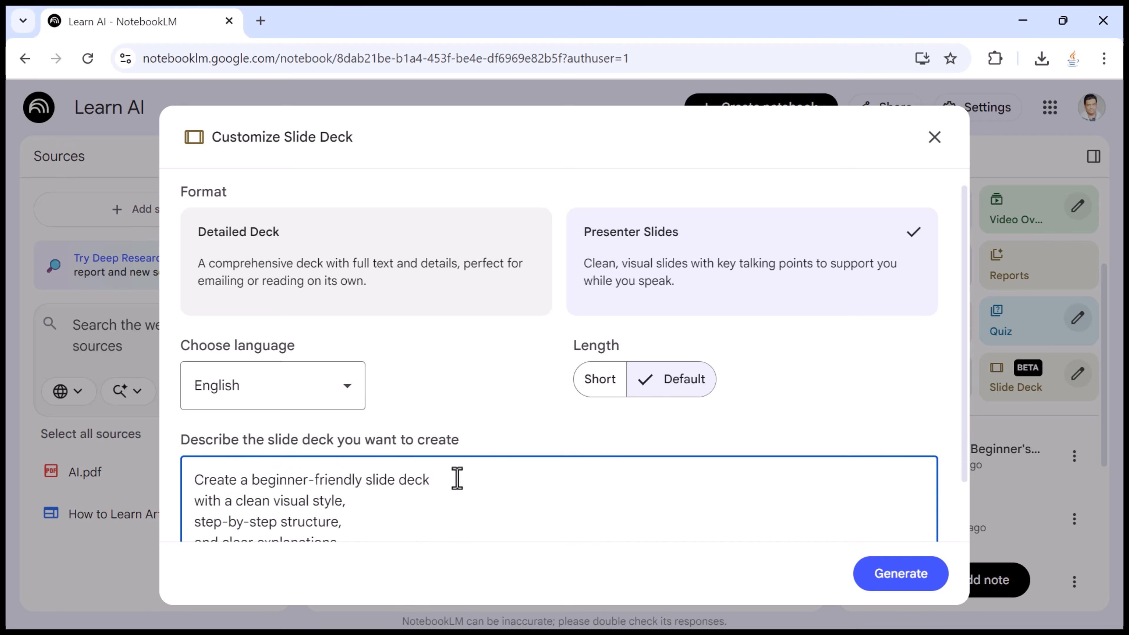
key(Delete)
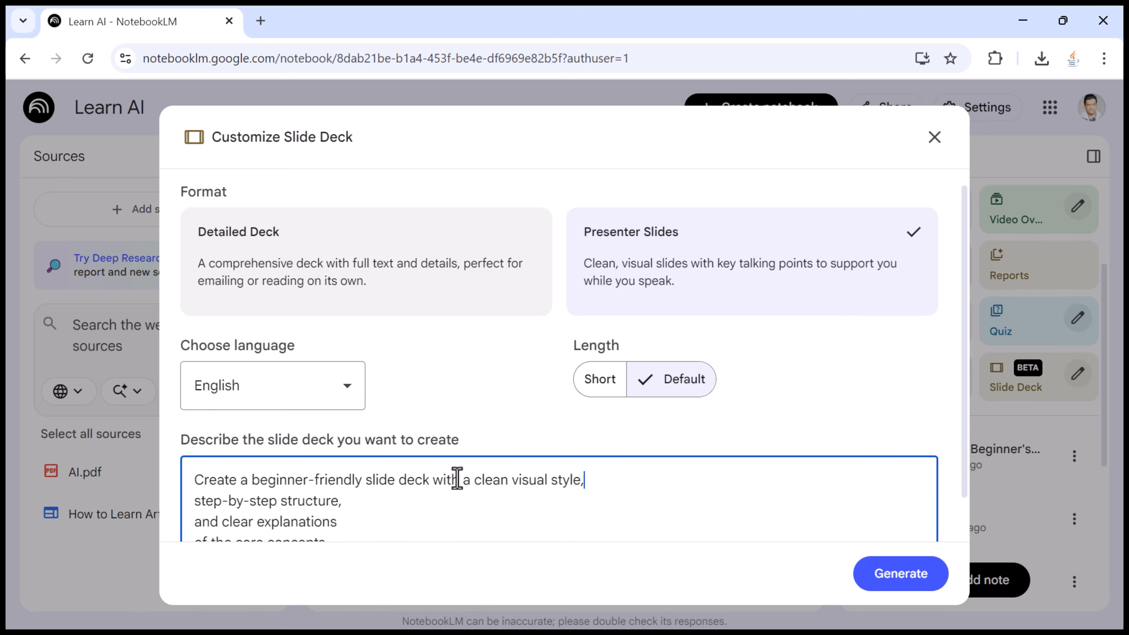
key(Delete)
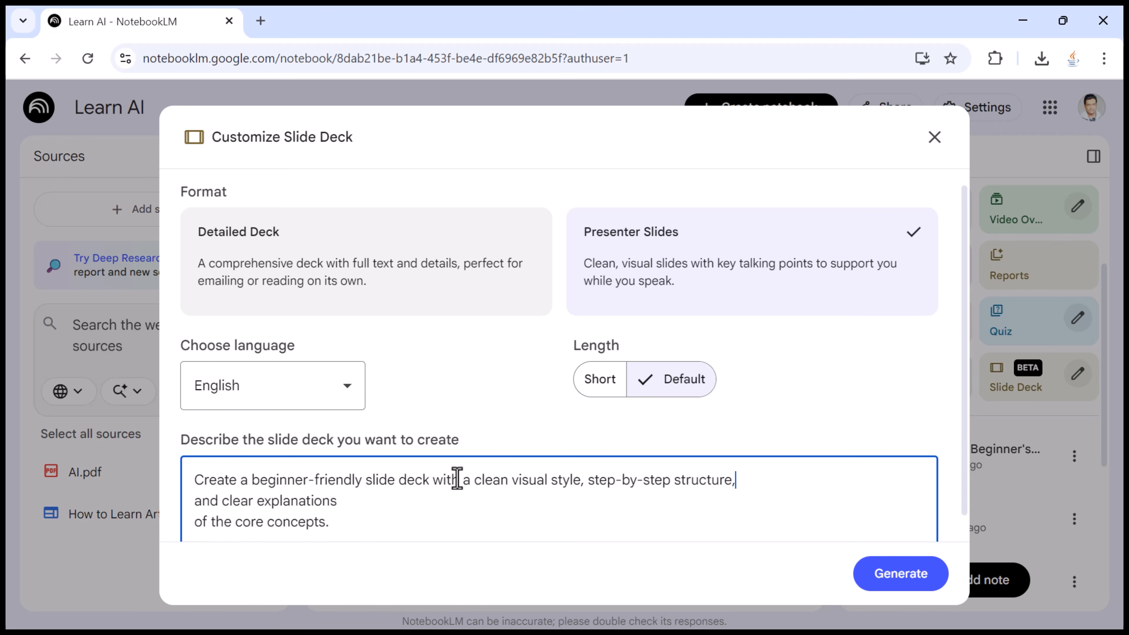
key(Delete)
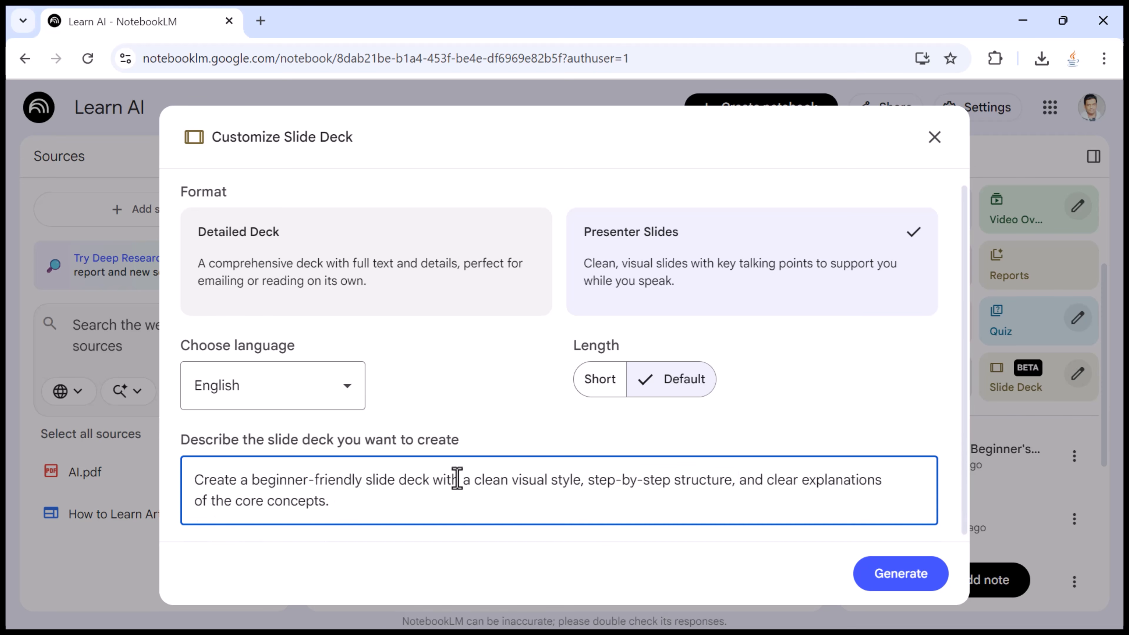
key(Delete)
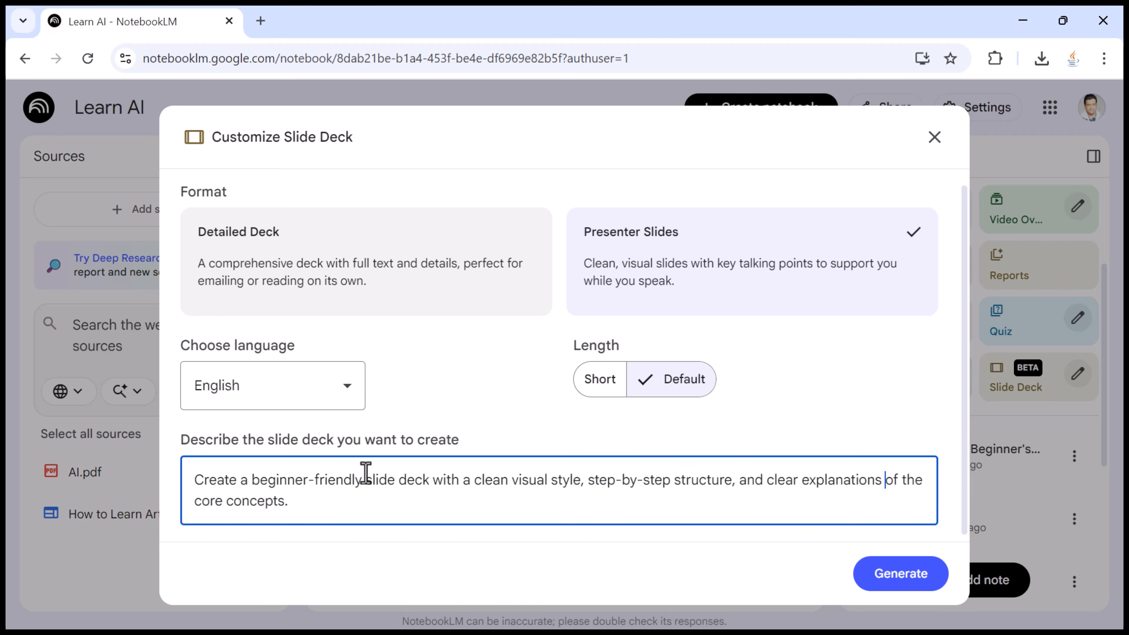
Check the wording of the slide deck description and generate the deck
drag(330, 493, 207, 487)
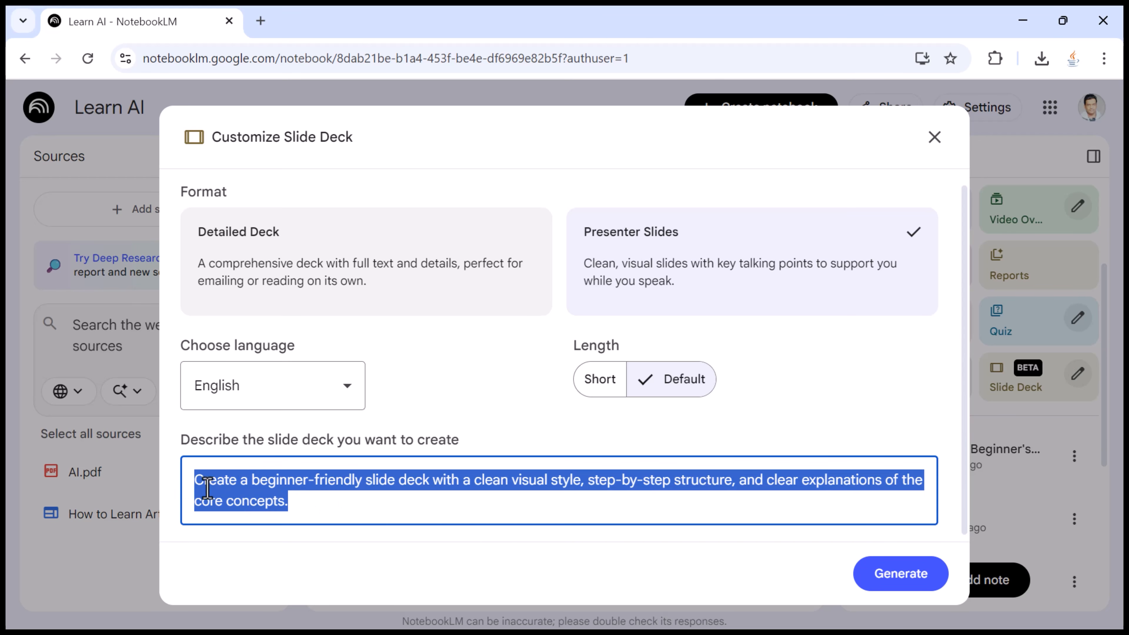
click(395, 501)
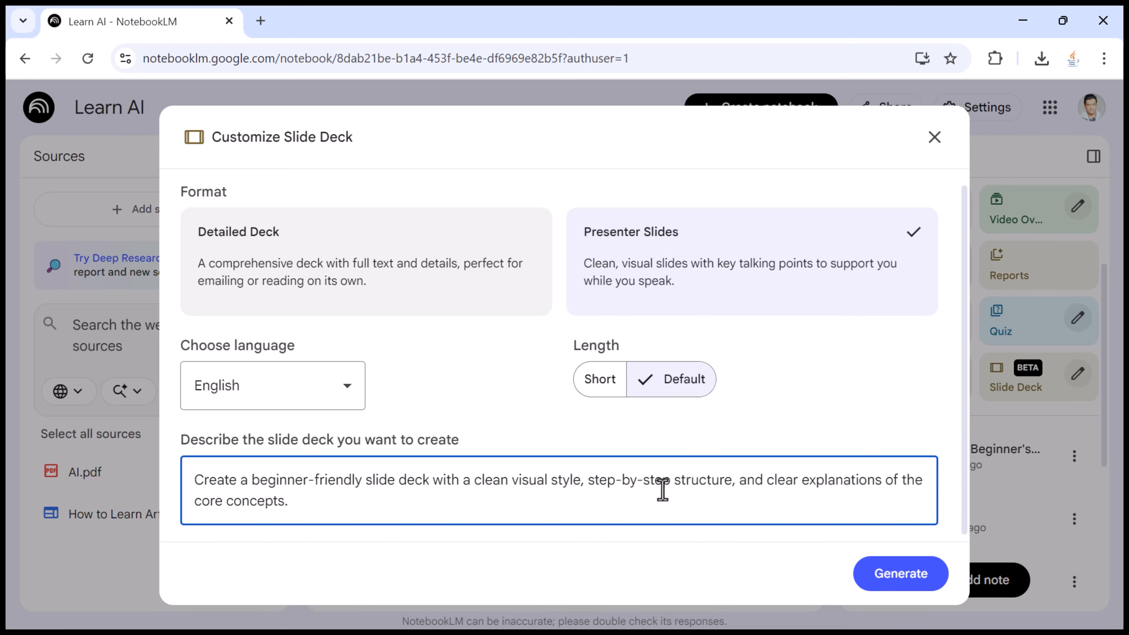
click(900, 574)
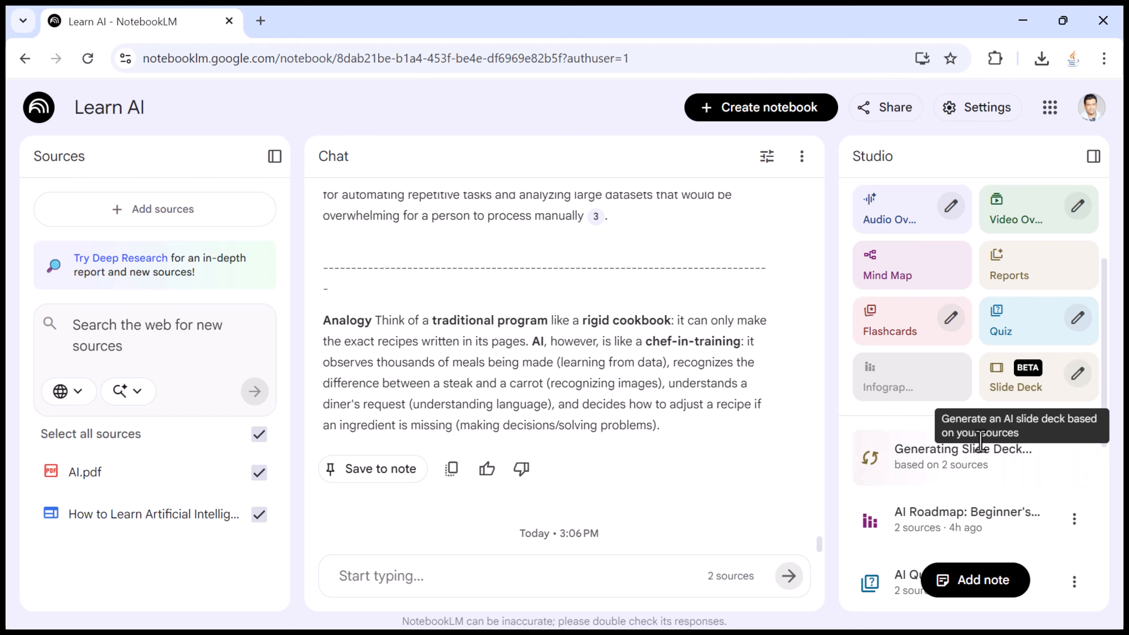
scroll(925, 476, down, 4)
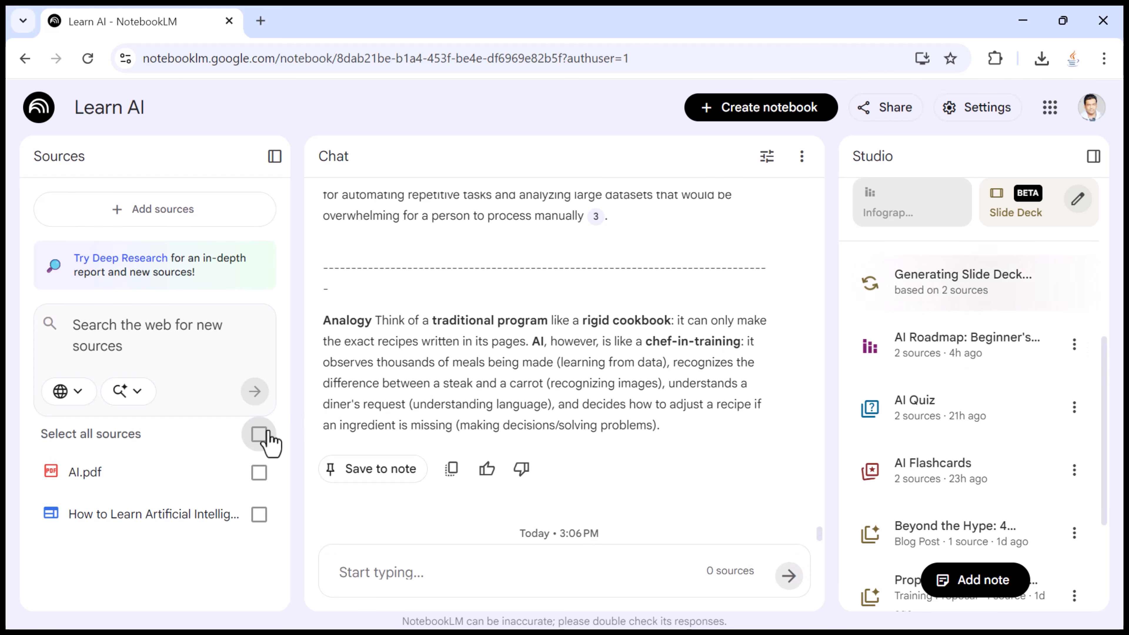
click(442, 581)
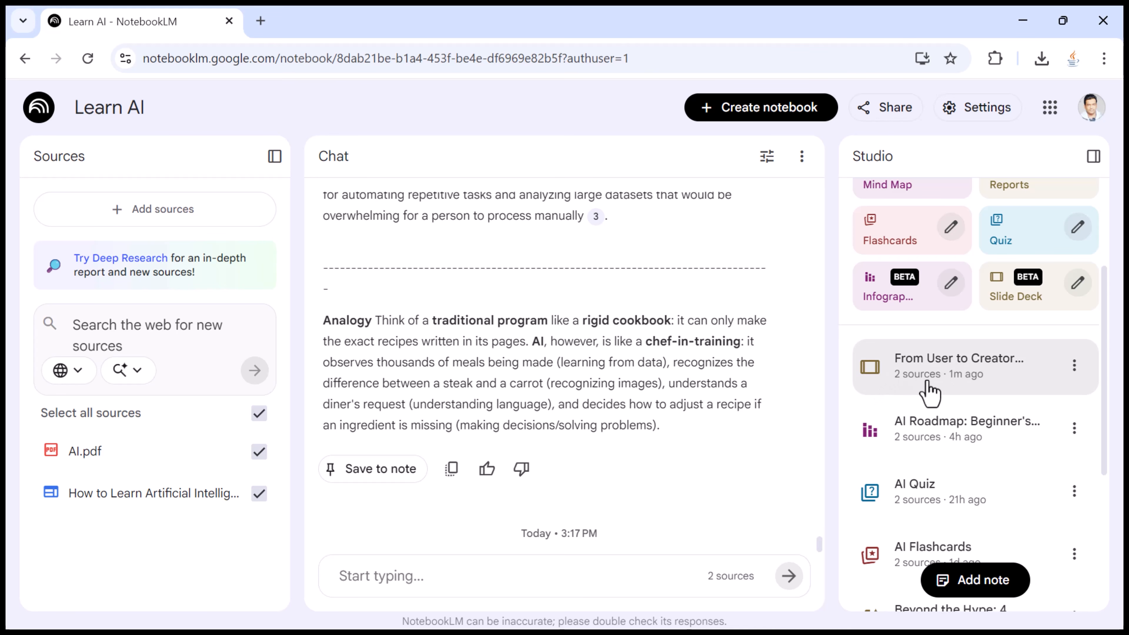
Open the From User to Creator deck in the expanded viewer and browse its slides through slide 6, on the core AI branches
click(1005, 387)
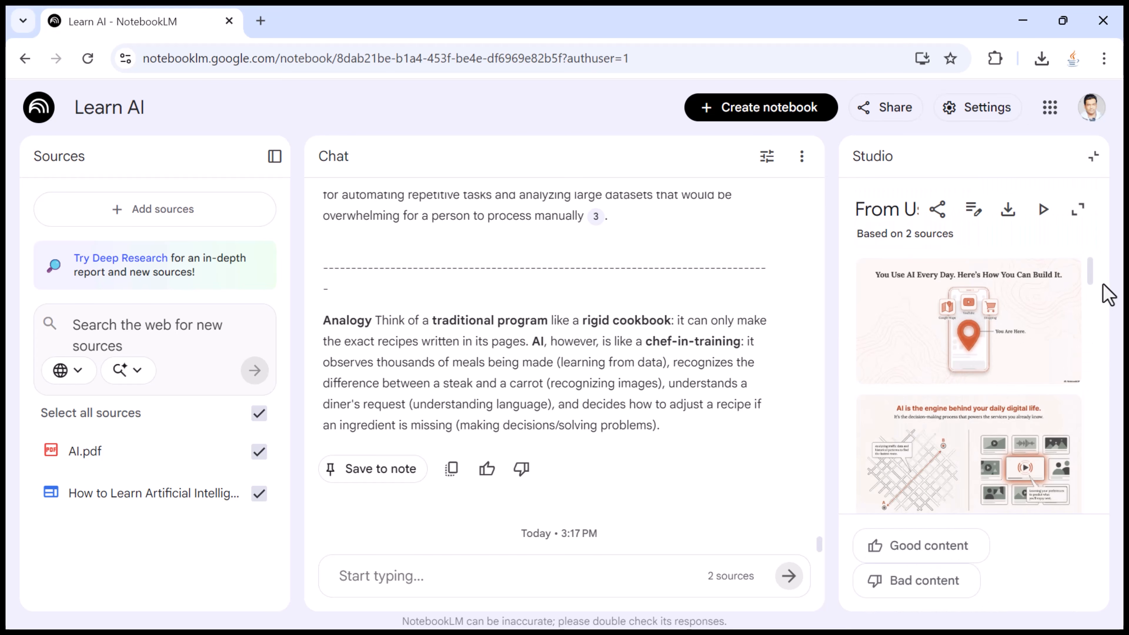
click(1079, 213)
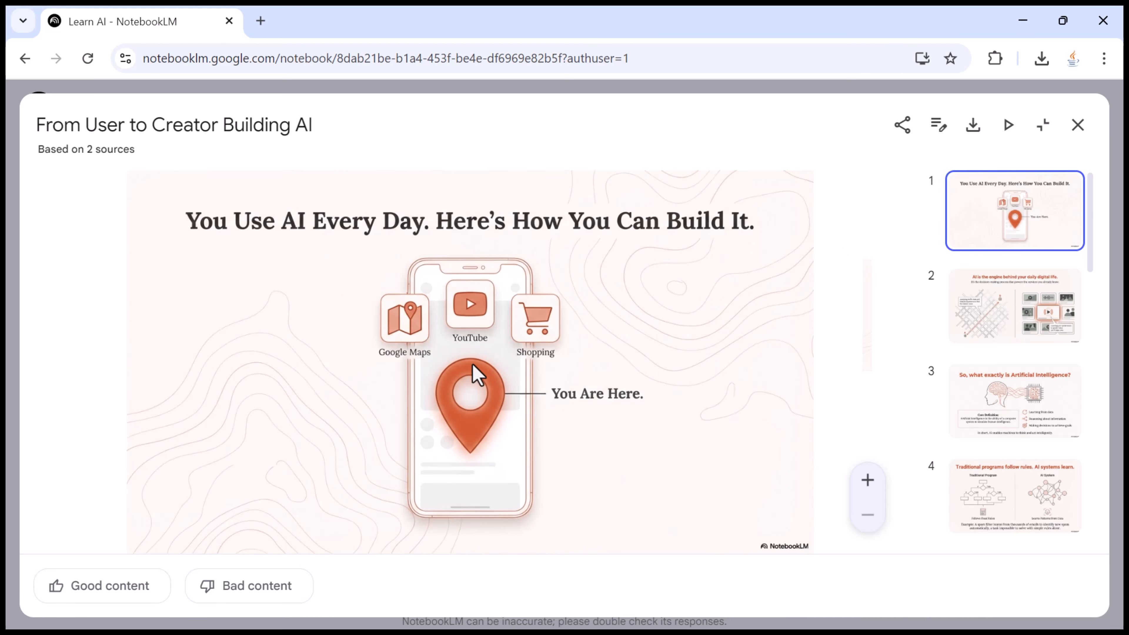
scroll(1013, 312, down, 2)
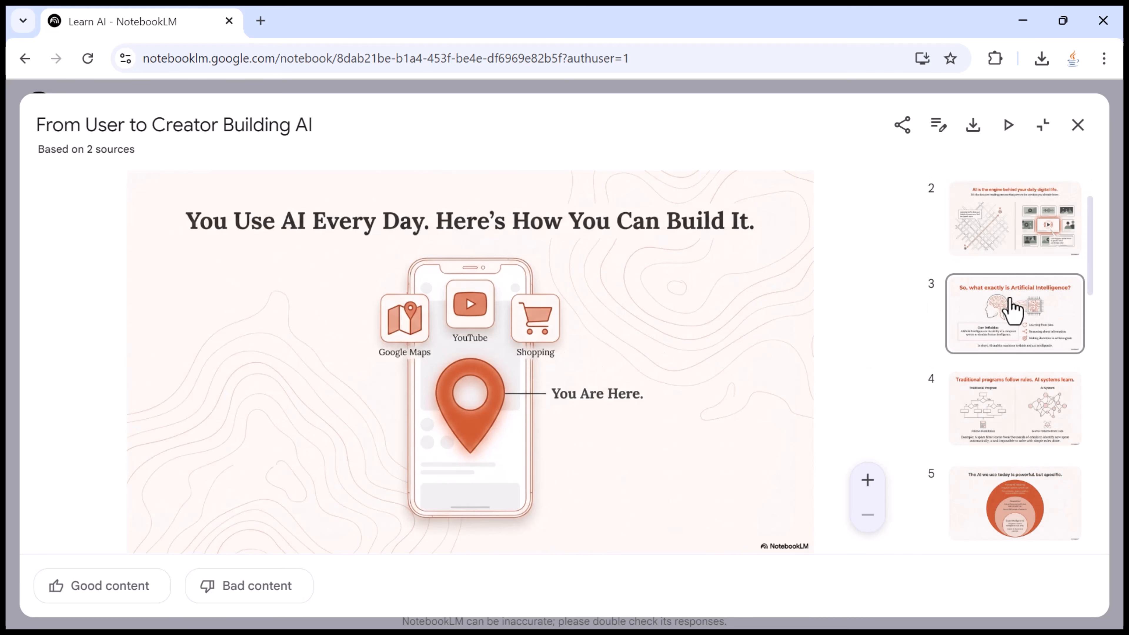
click(1025, 318)
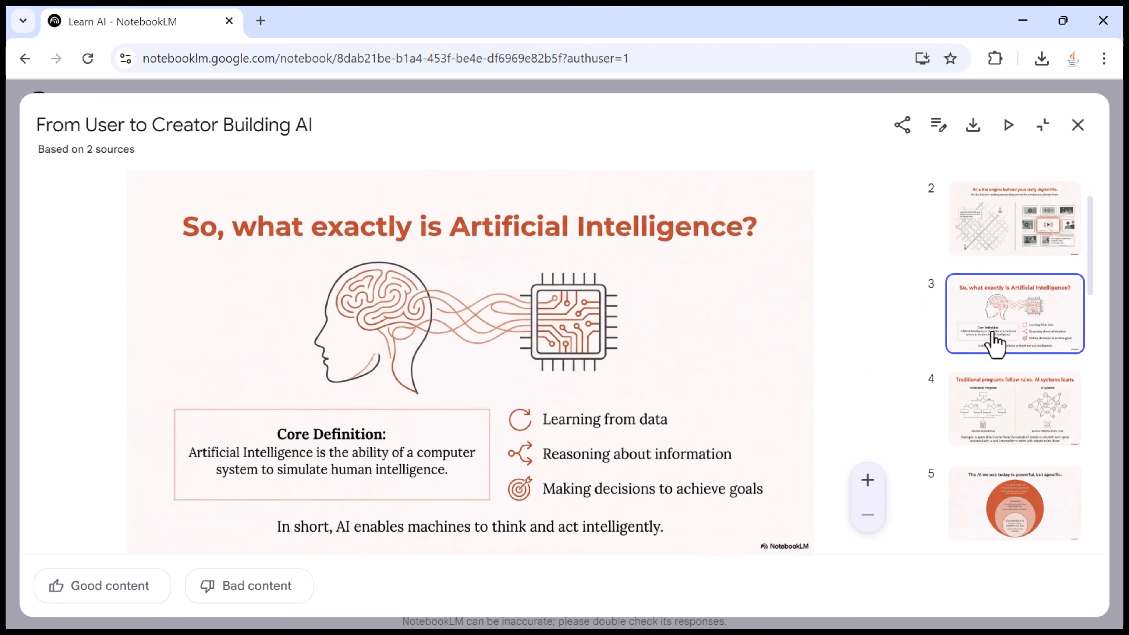
click(1007, 435)
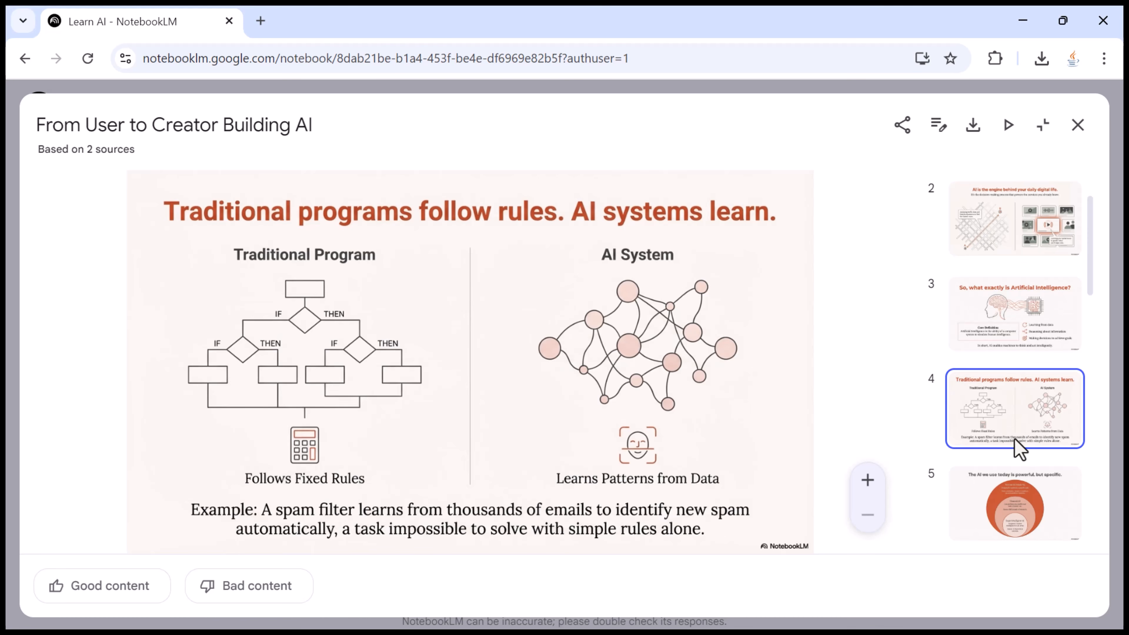
scroll(1005, 338, down, 2)
scroll(1057, 382, down, 2)
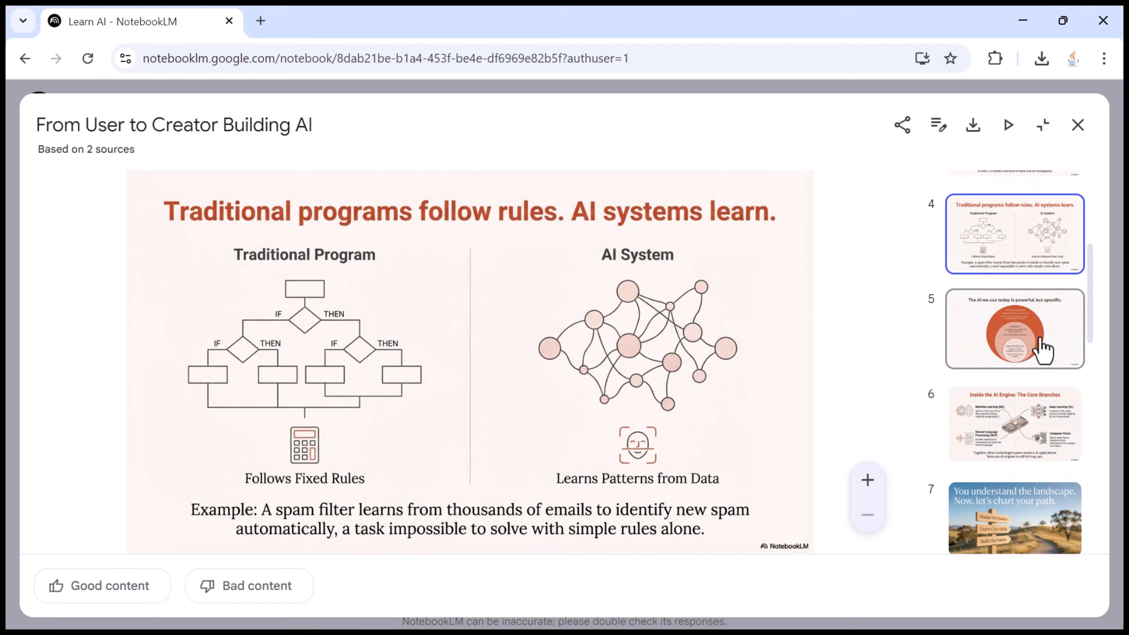
click(1042, 349)
scroll(1038, 373, down, 2)
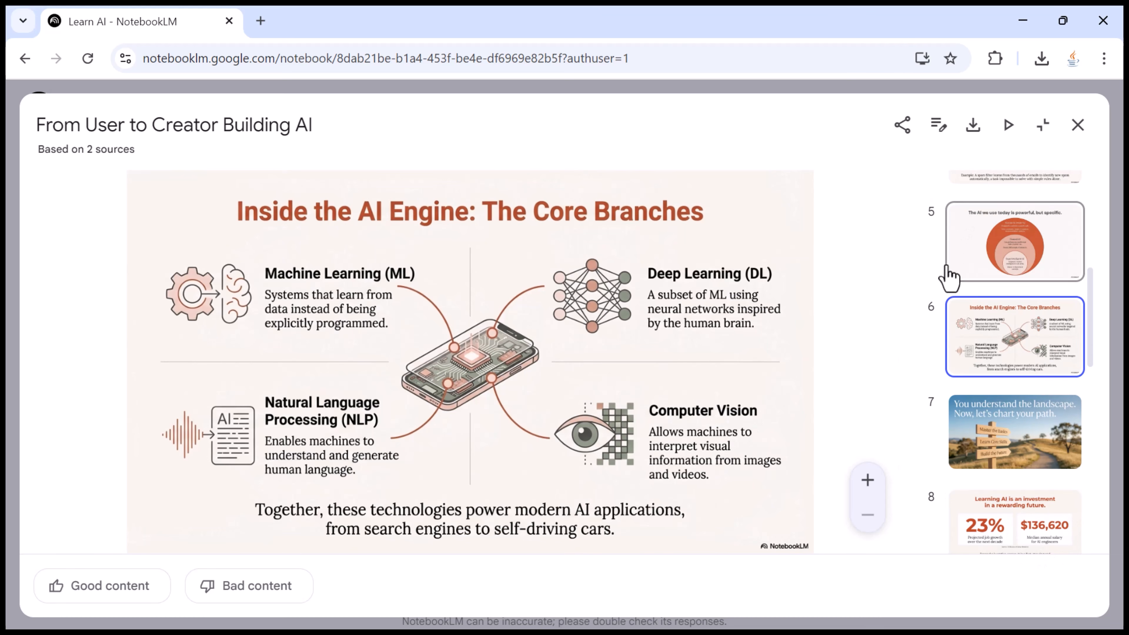
scroll(947, 284, down, 2)
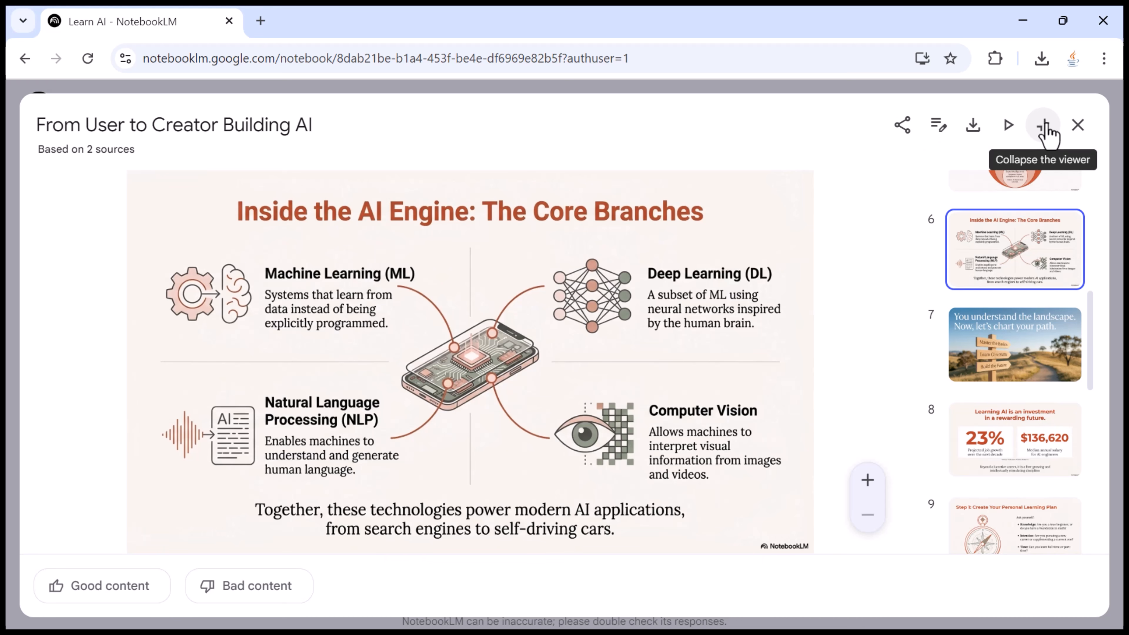
Present the deck in full screen from the core branches slide, advance to the personal learning plan slide, and exit the slideshow
click(1008, 127)
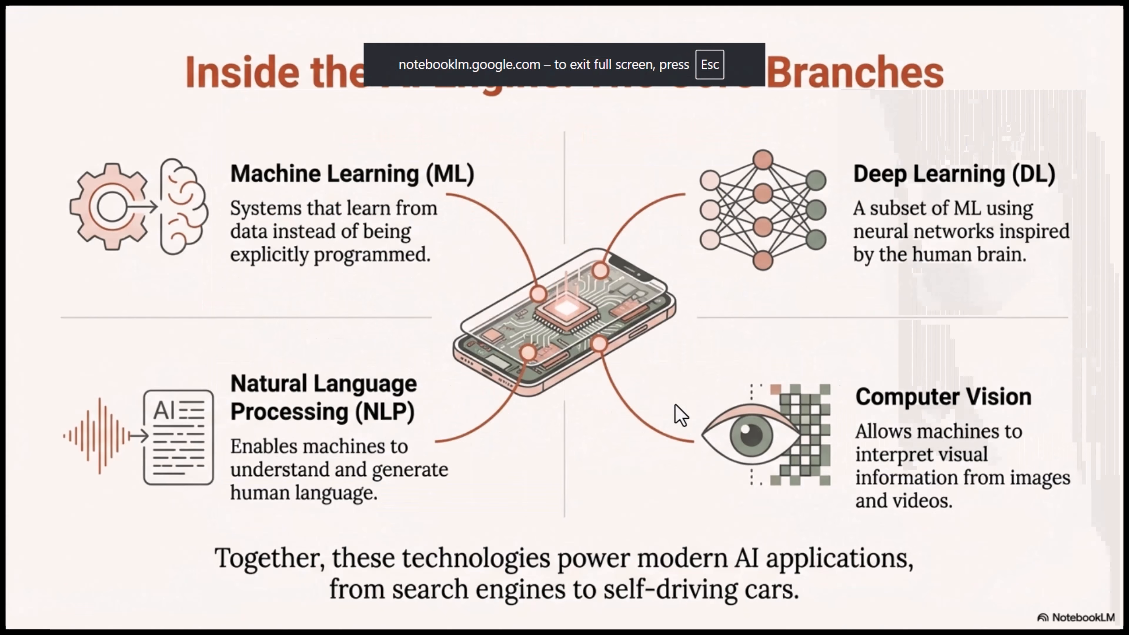
key(Right)
key(Right)
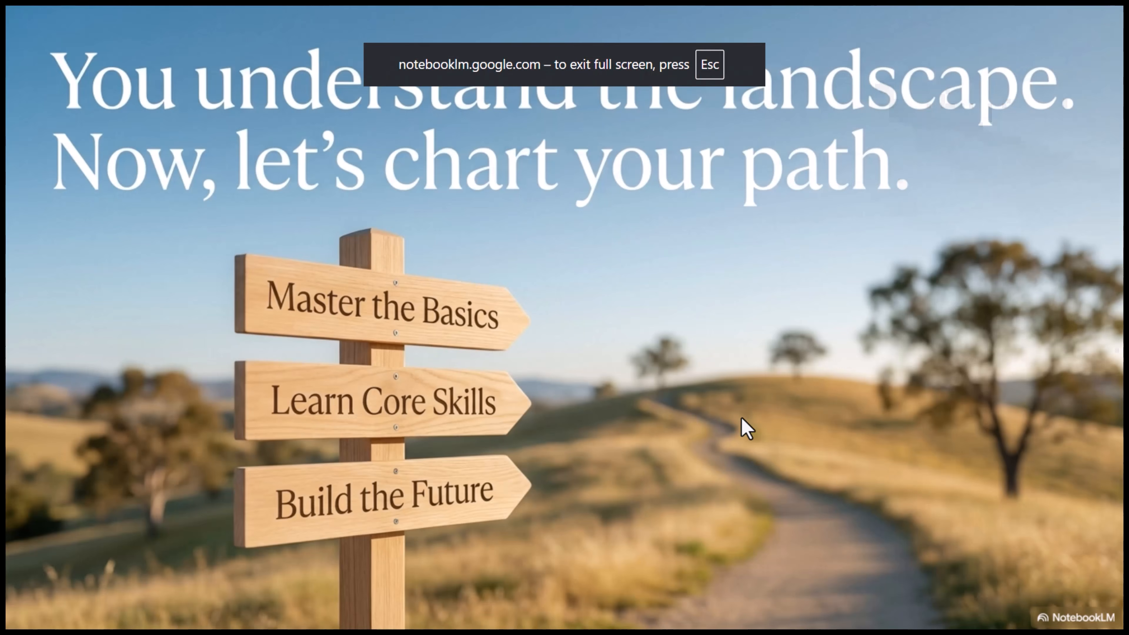
key(Right)
key(Escape)
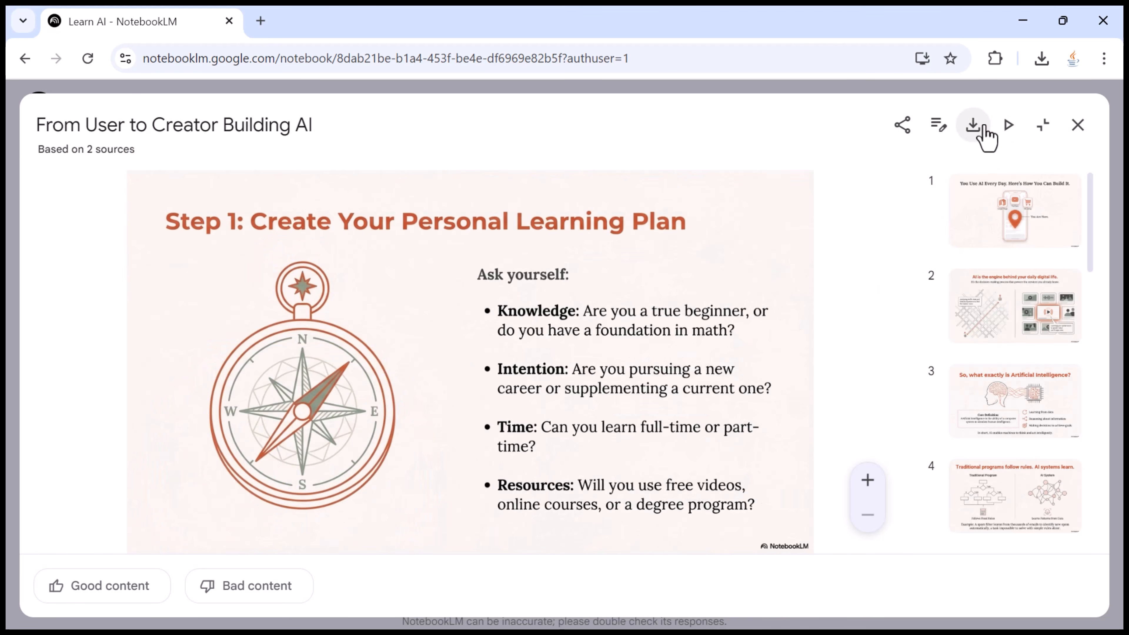
Download the slide deck as a PDF and check the file in the browser's download list
click(973, 125)
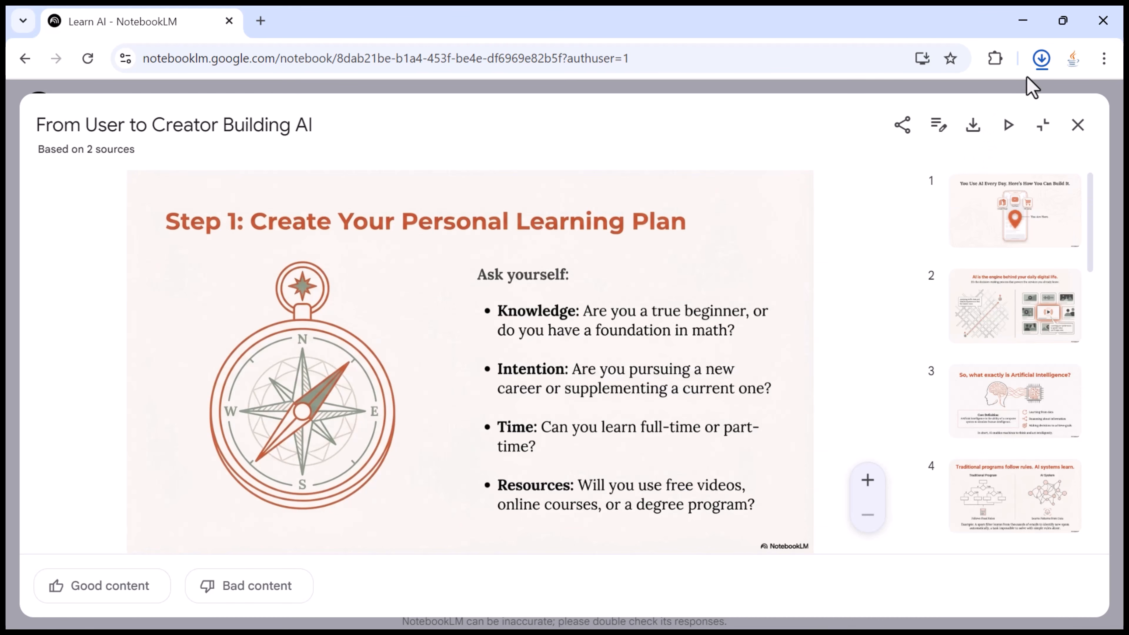
click(1041, 59)
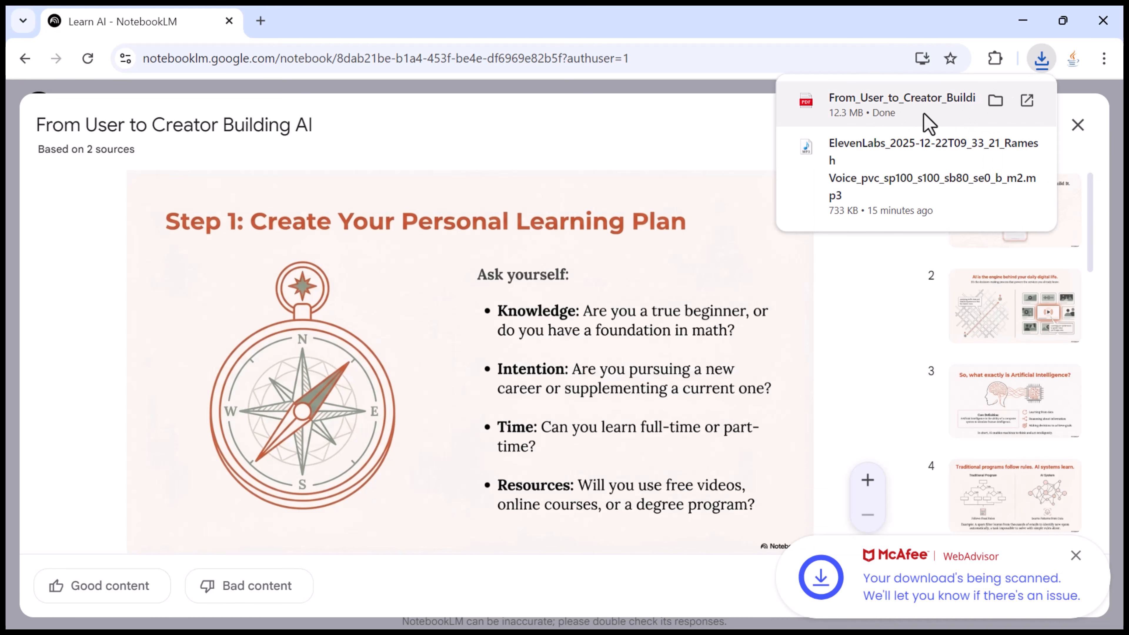
click(689, 136)
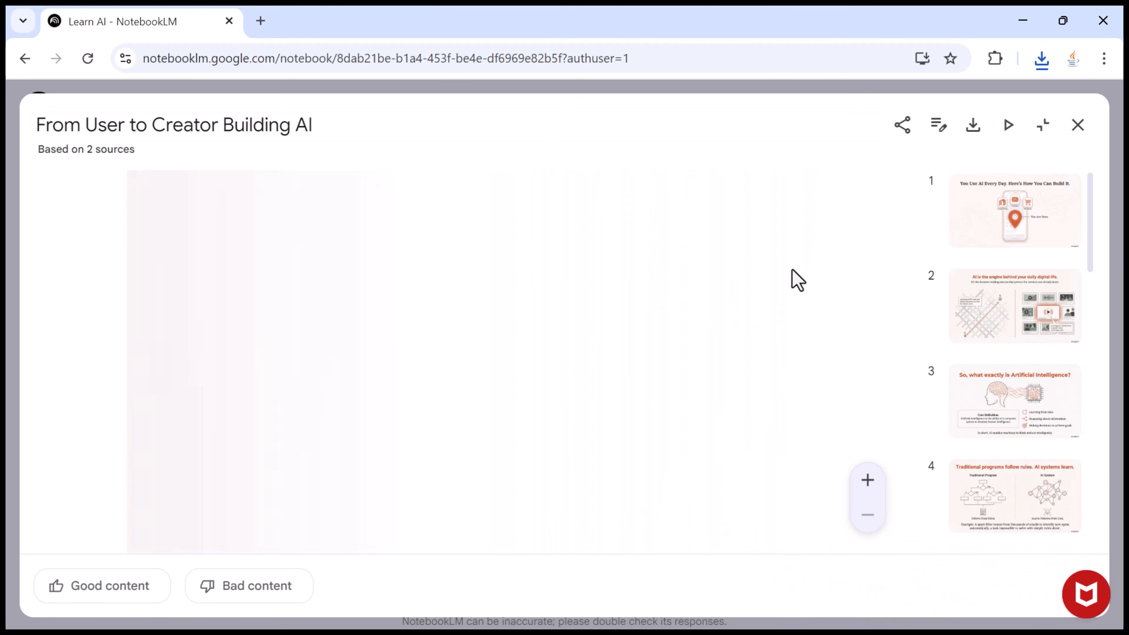
Leave the expanded deck viewer and review the custom prompt used to generate the From User to Creator slide deck
click(1079, 129)
scroll(977, 338, down, 2)
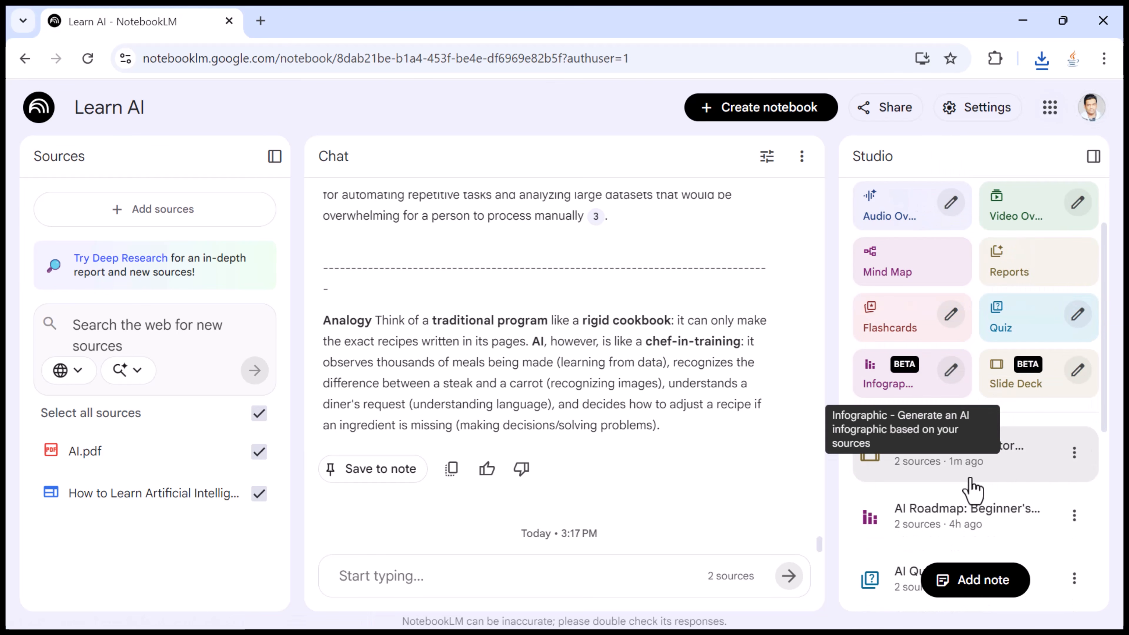
click(1074, 454)
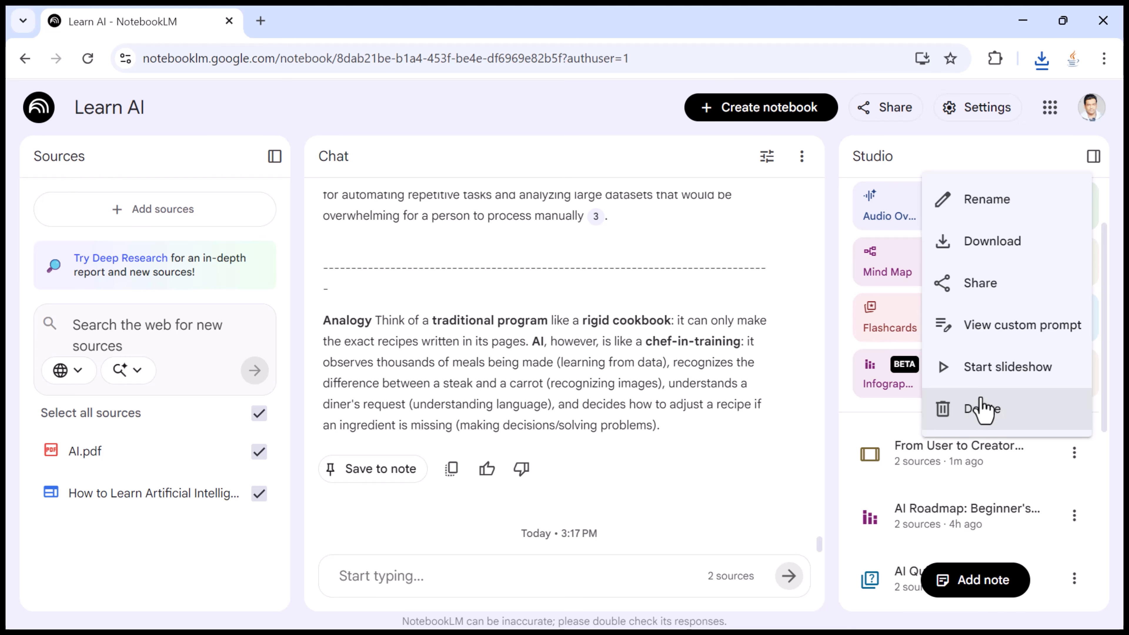
click(994, 329)
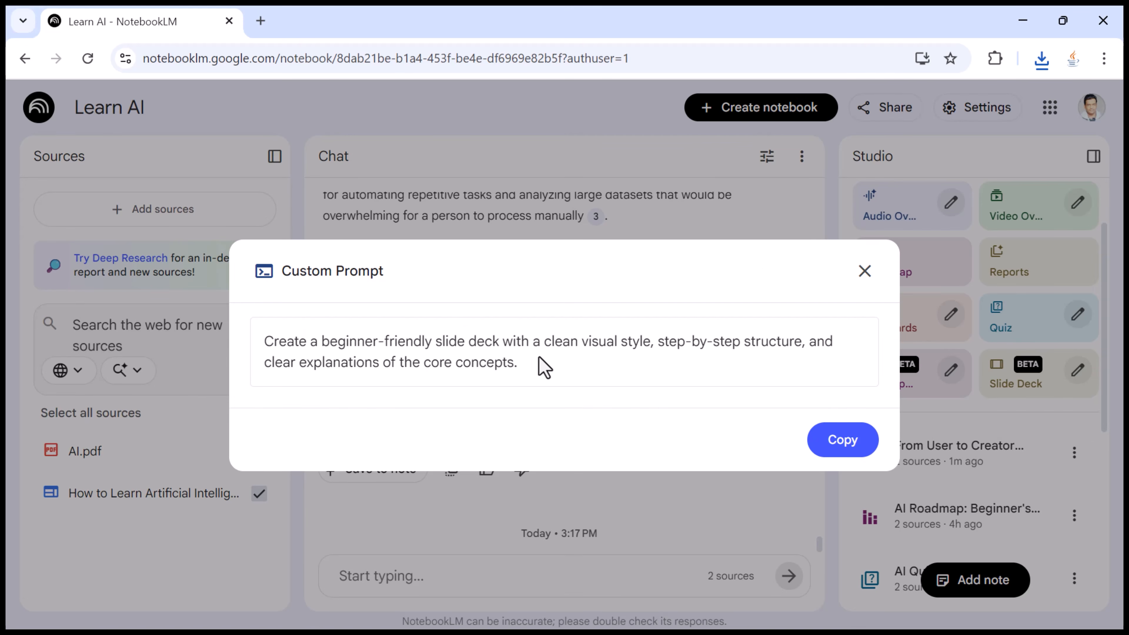
click(864, 272)
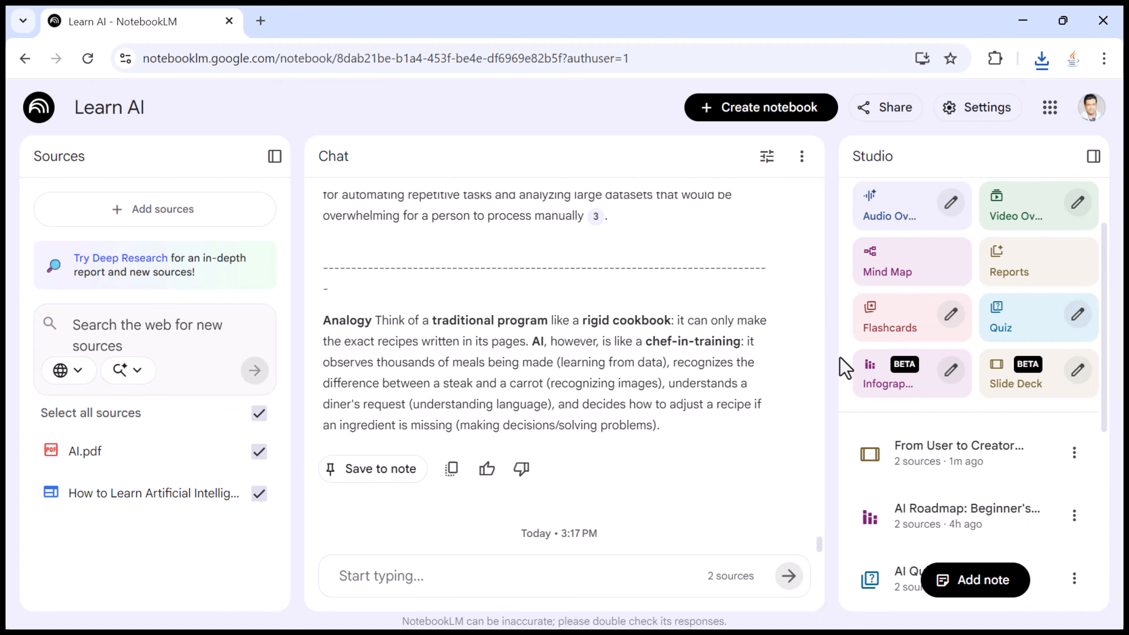
Inspect the From User to Creator deck's sharing settings without adding anyone, and check its download option
click(1075, 454)
click(1000, 287)
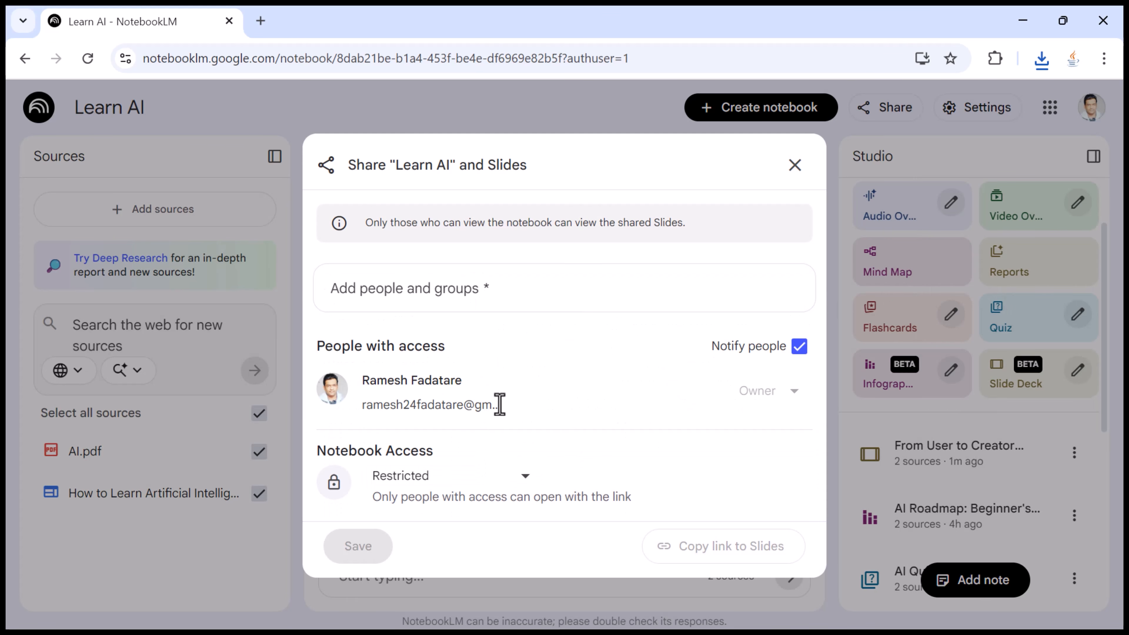
click(503, 292)
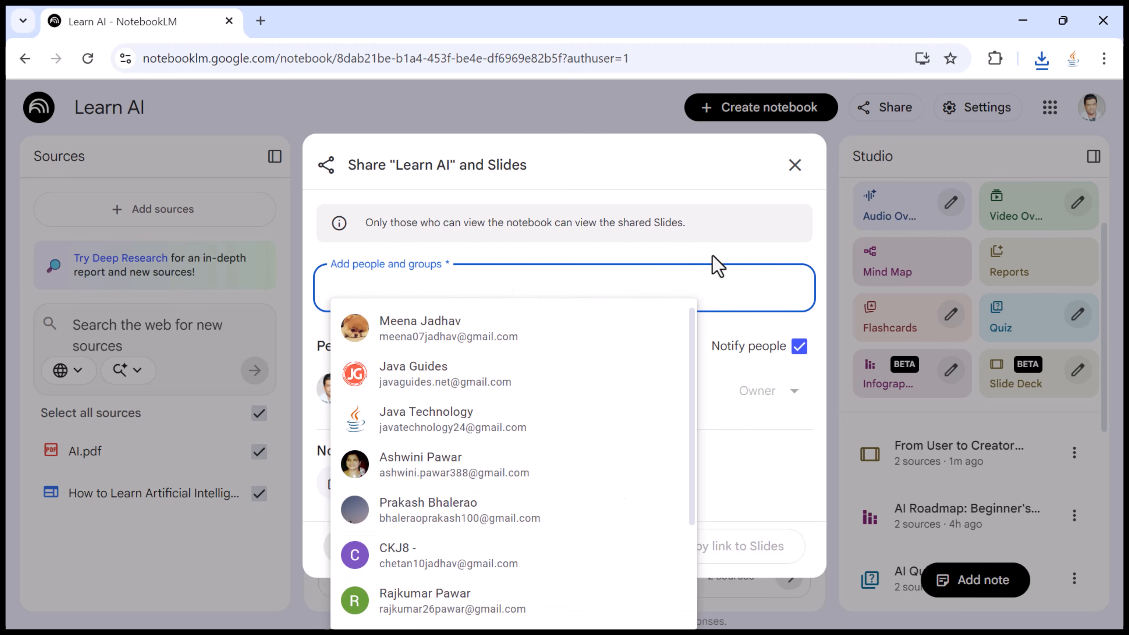
click(781, 222)
click(795, 166)
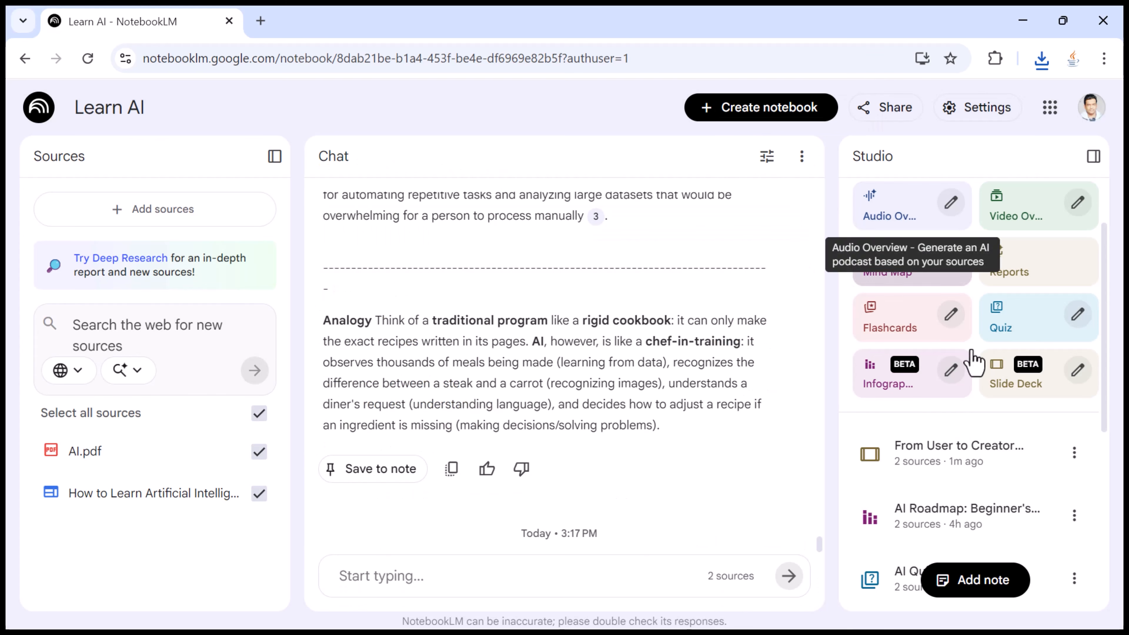
click(1075, 454)
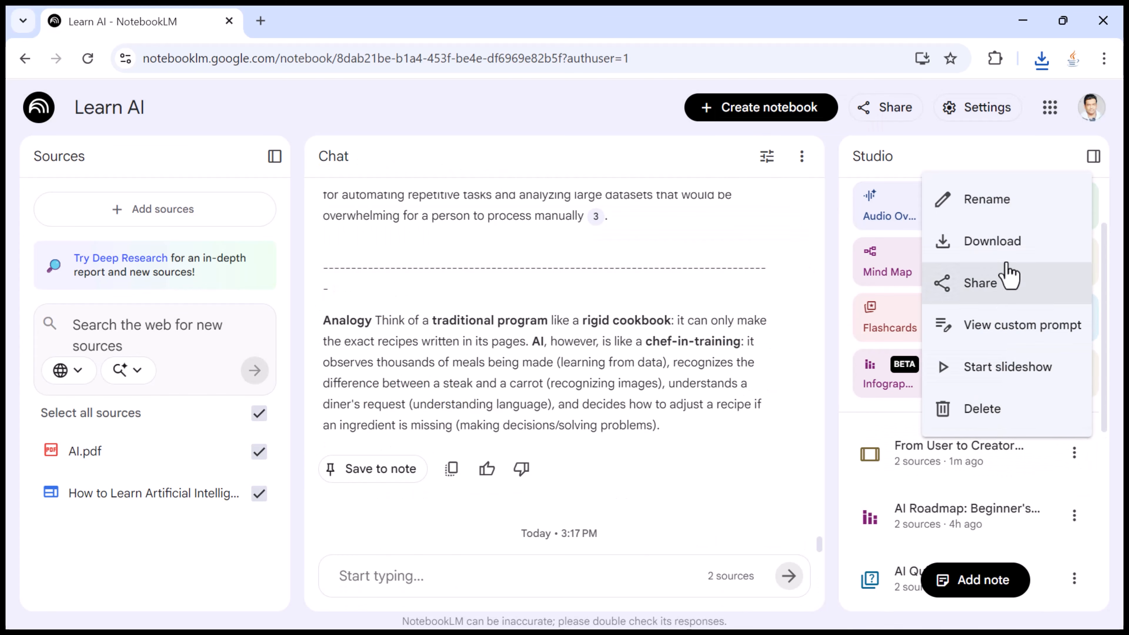
click(1018, 247)
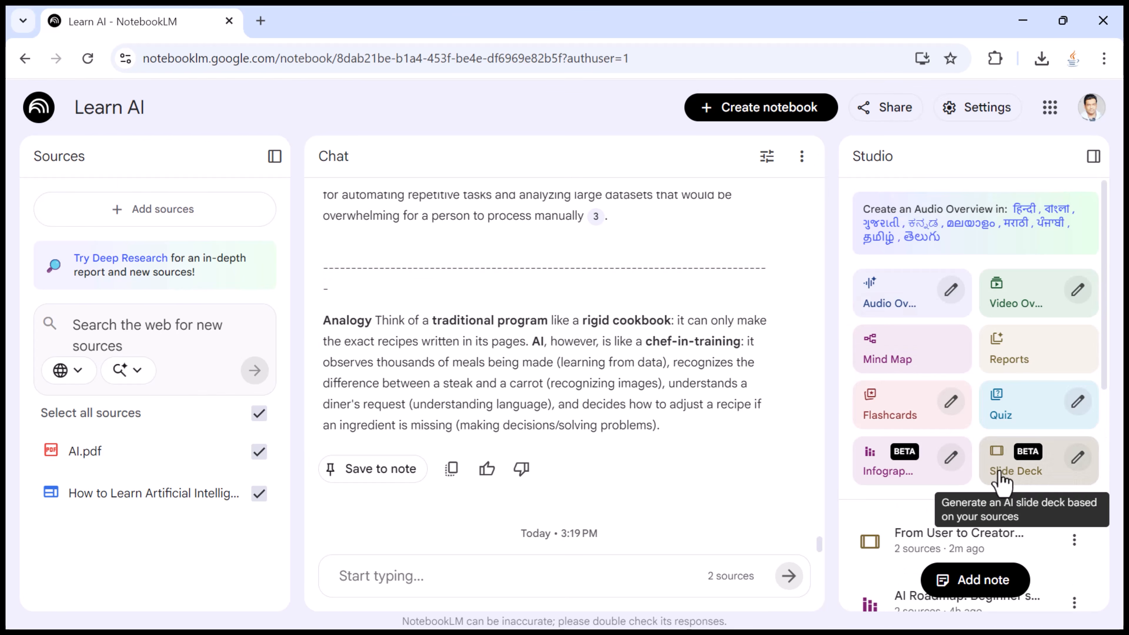
Reopen the From User to Creator deck in the expanded viewer, browse its slides through slide 8, and close it
scroll(1002, 480, down, 4)
click(999, 383)
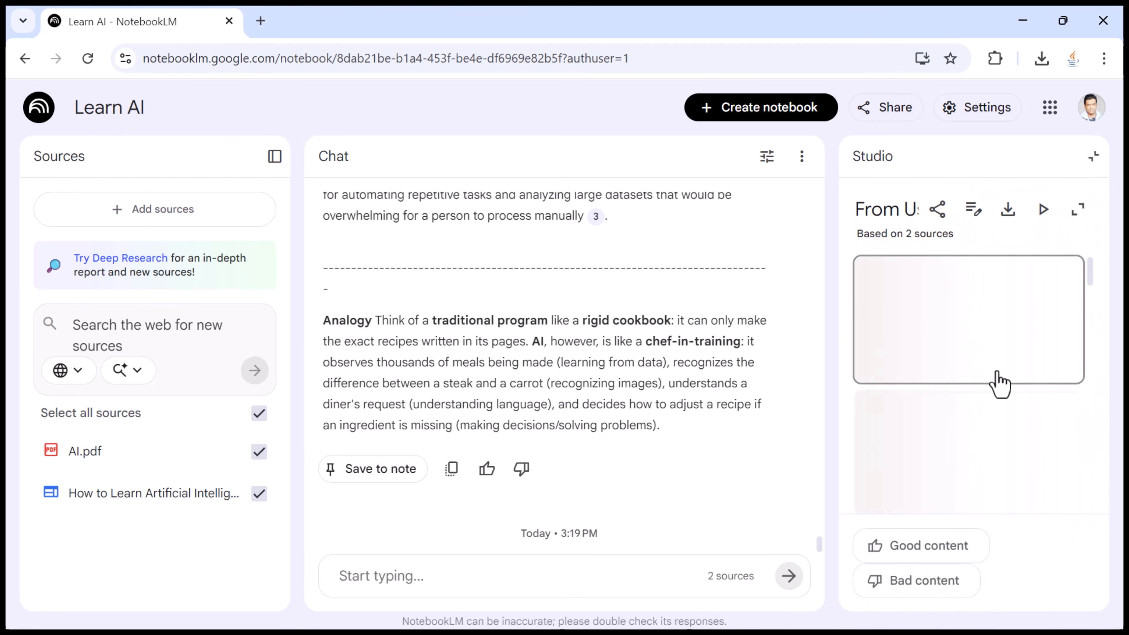
click(1076, 211)
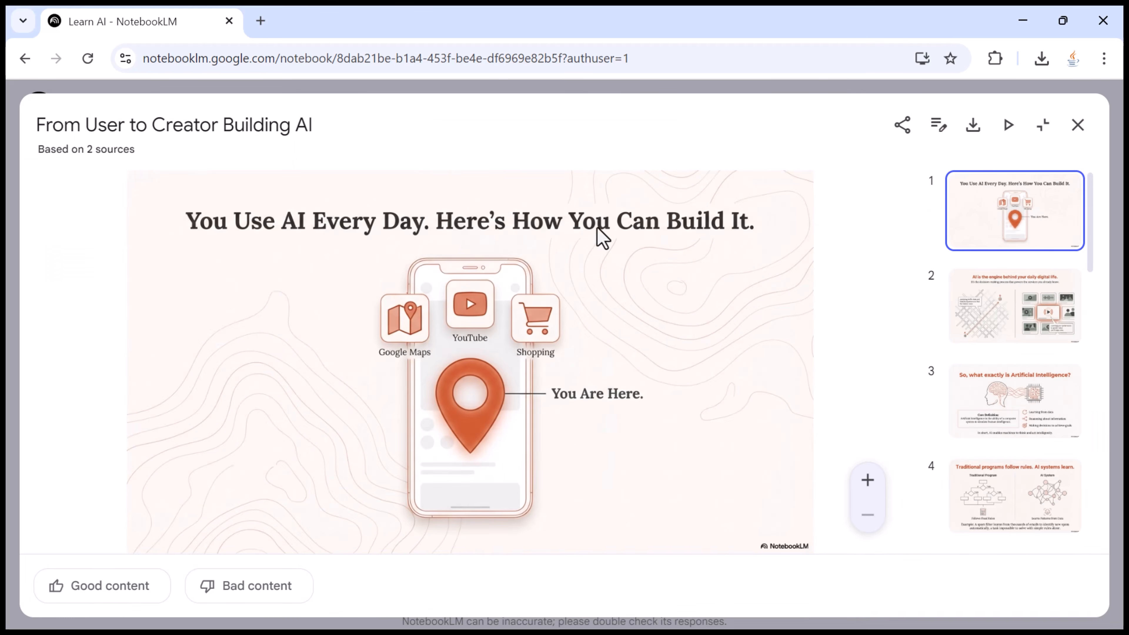
click(986, 324)
key(Right)
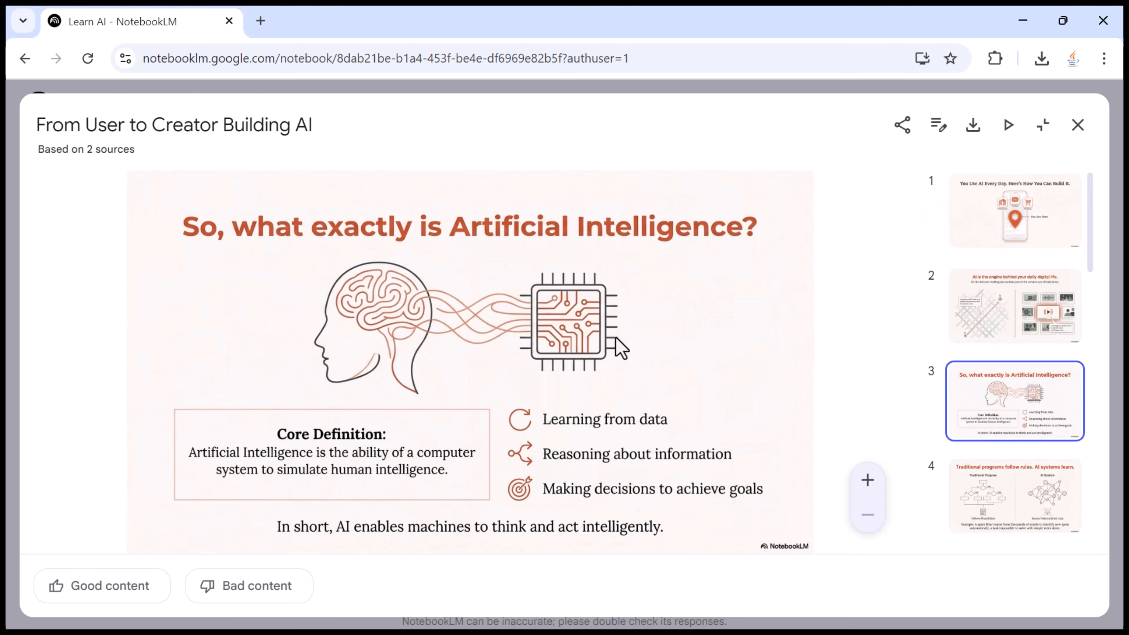
key(Right)
key(Right)
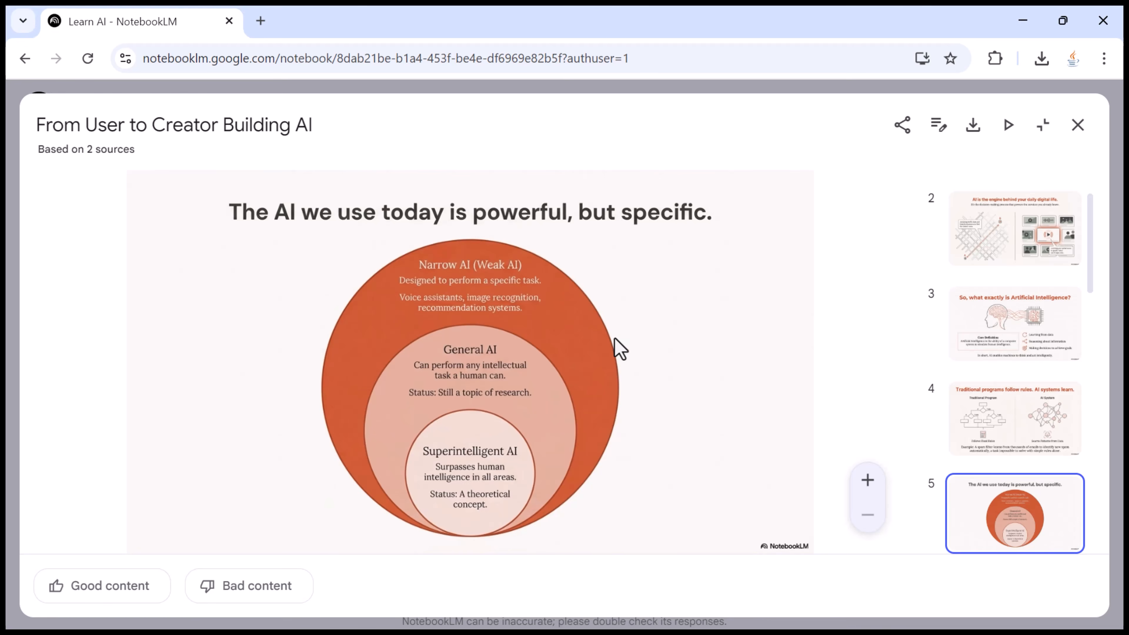
key(Right)
key(Left)
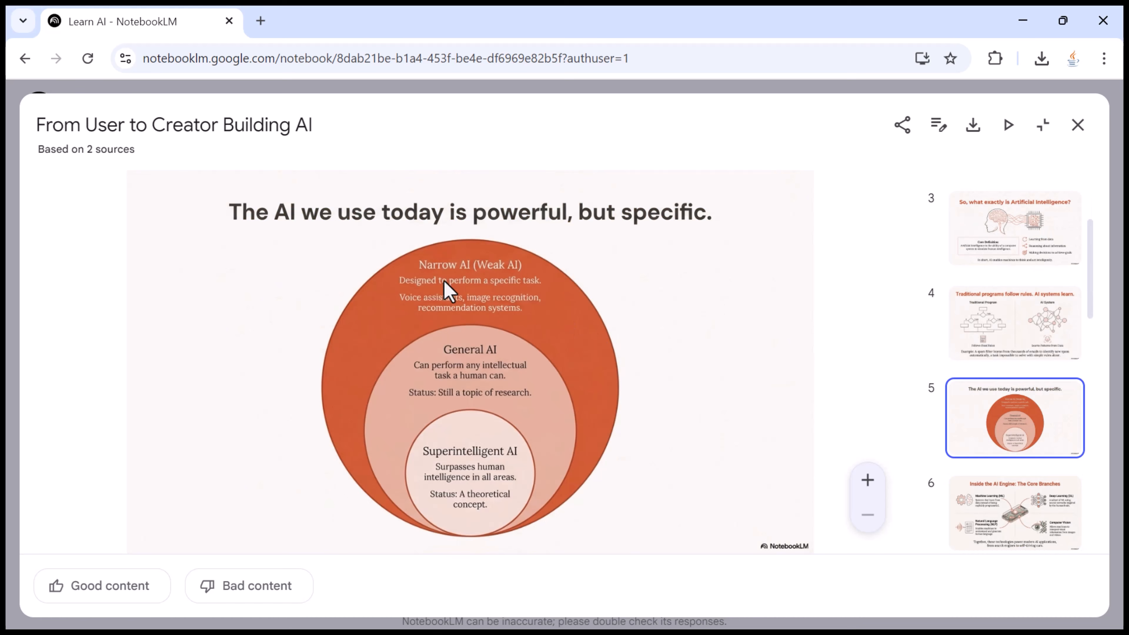
key(Right)
key(Right)
key(Right)
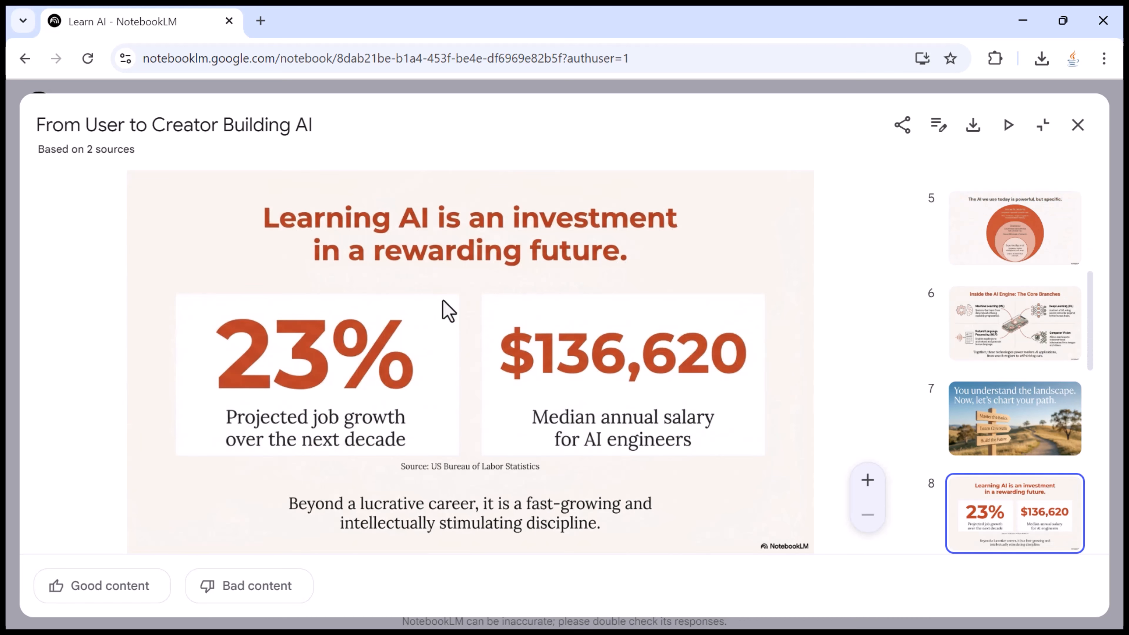
click(1078, 126)
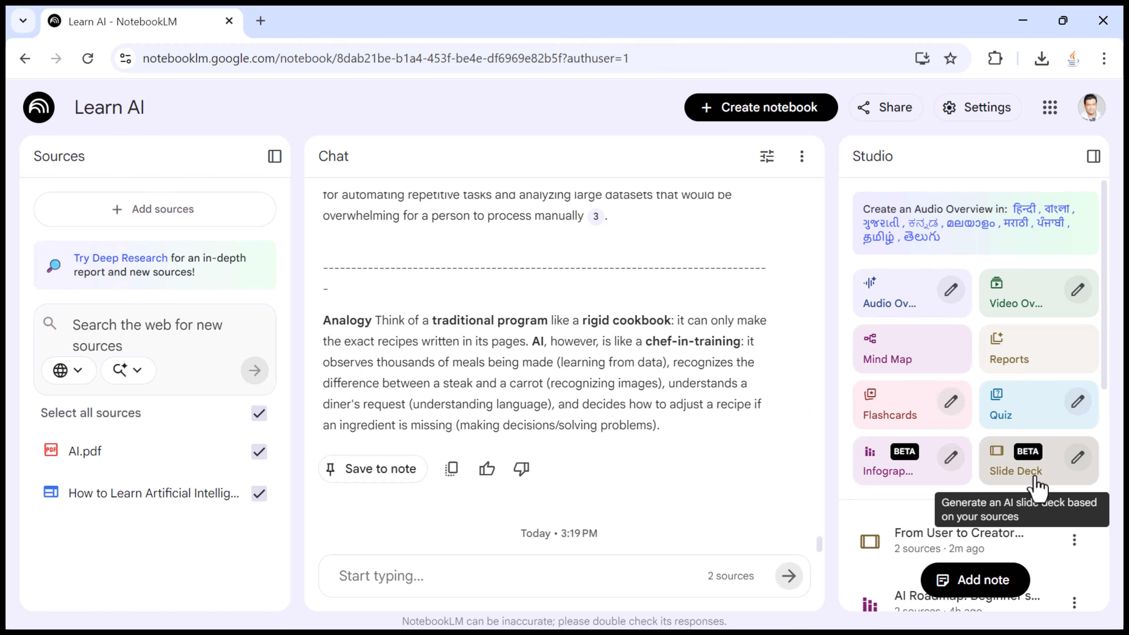
Check the slide deck customization options without generating, and browse the From User to Creator deck again in the expanded viewer
click(1078, 460)
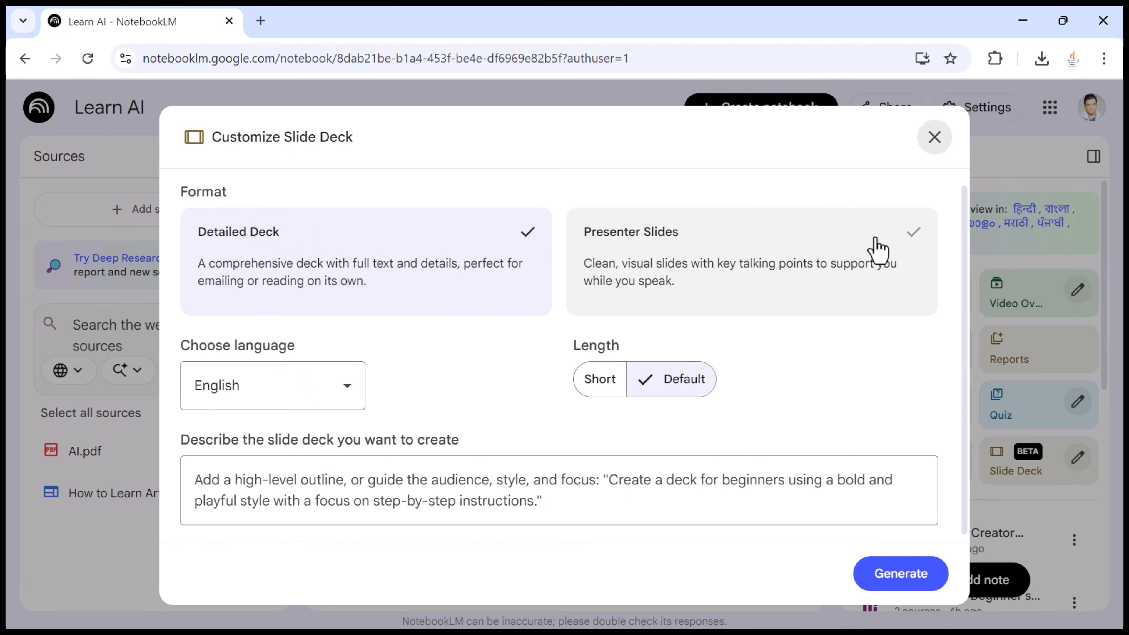
click(934, 138)
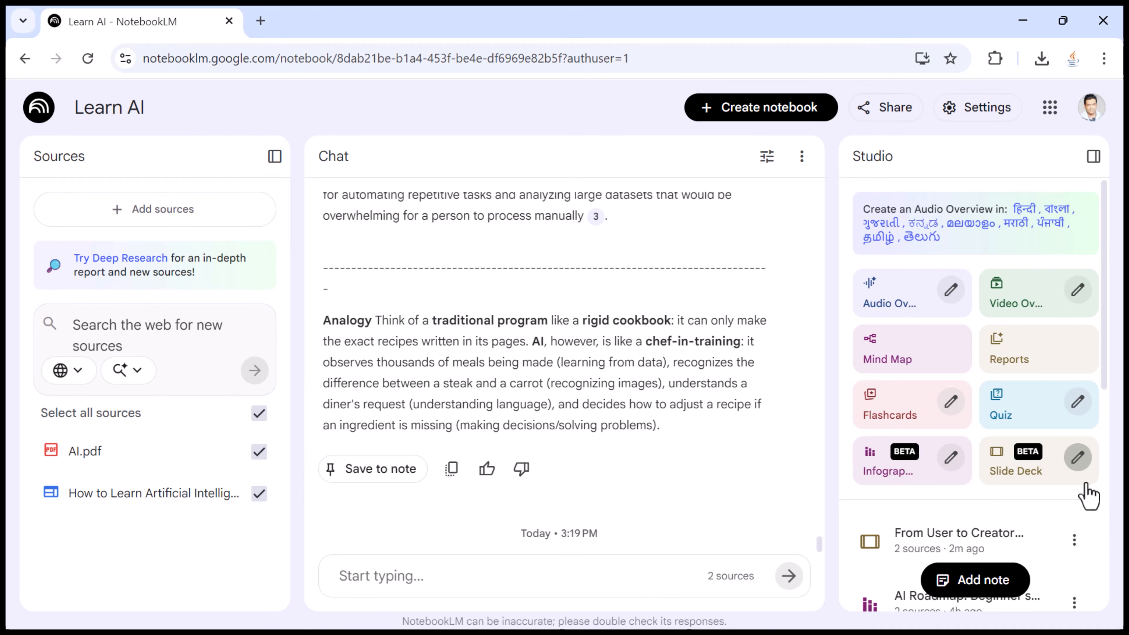
click(1011, 551)
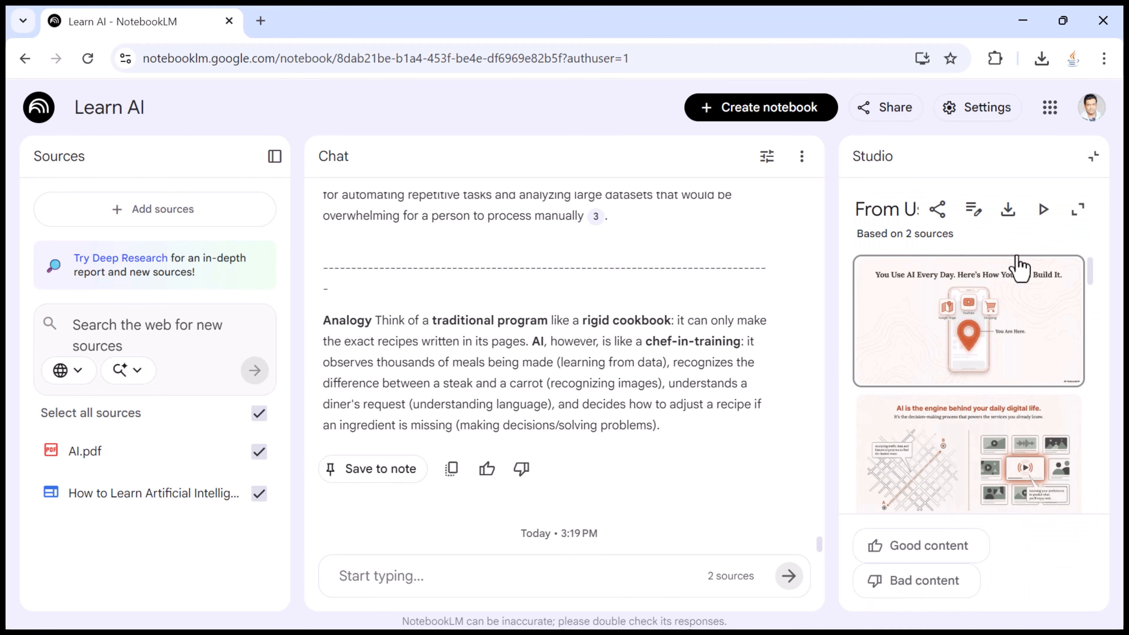
click(1078, 210)
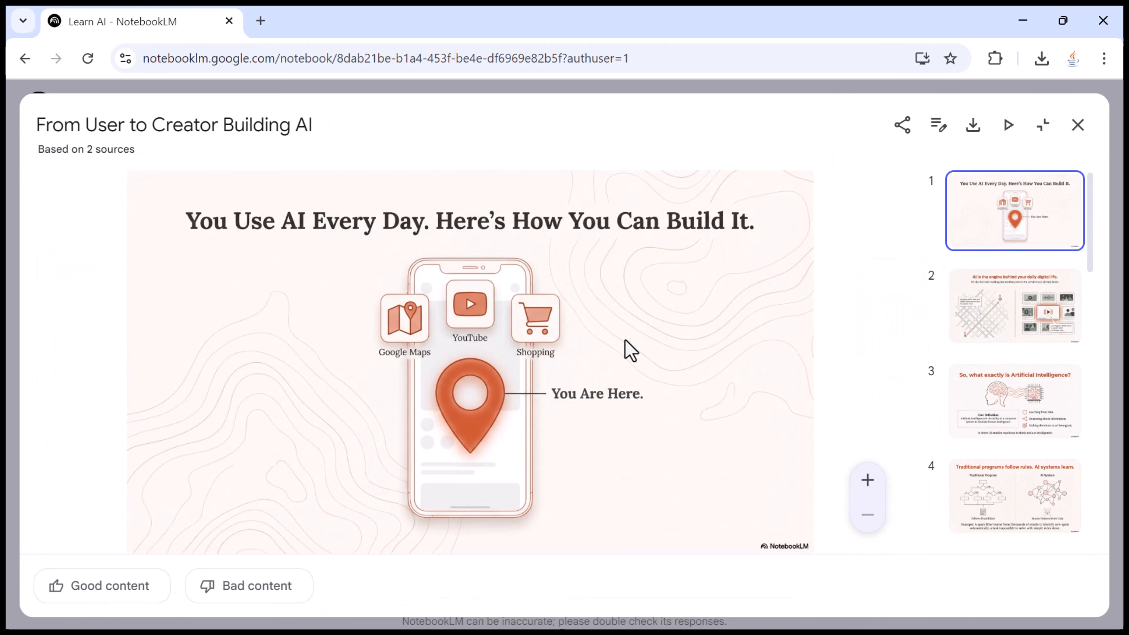
key(Right)
key(Right)
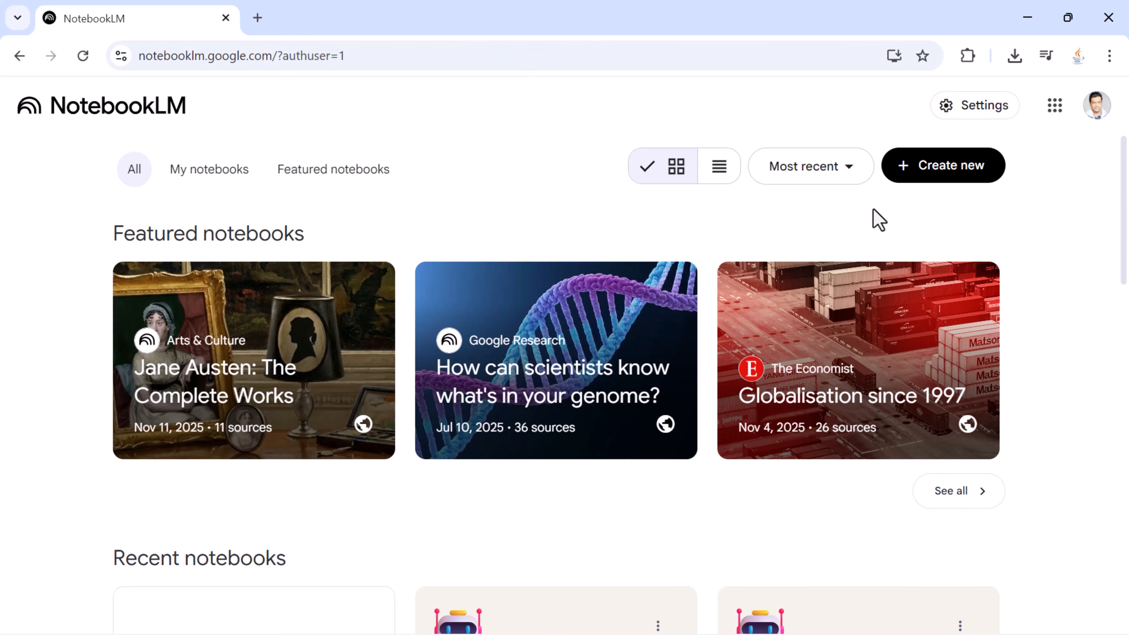
Create a new notebook and upload the AI PDF from the ai-demo-sources folder as its source
click(955, 170)
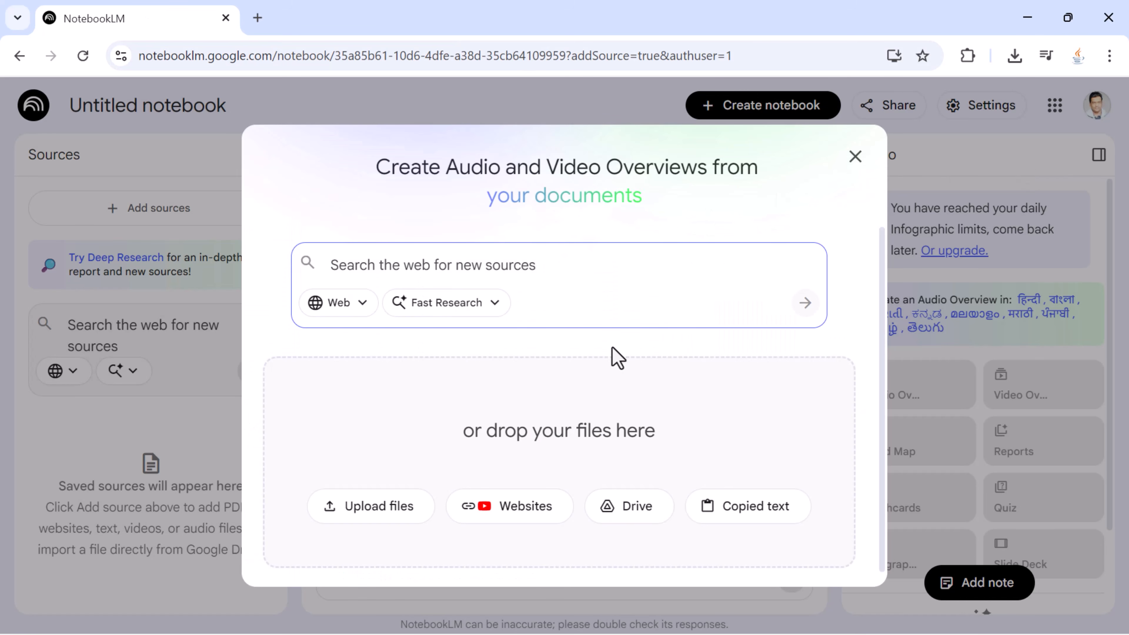
click(394, 511)
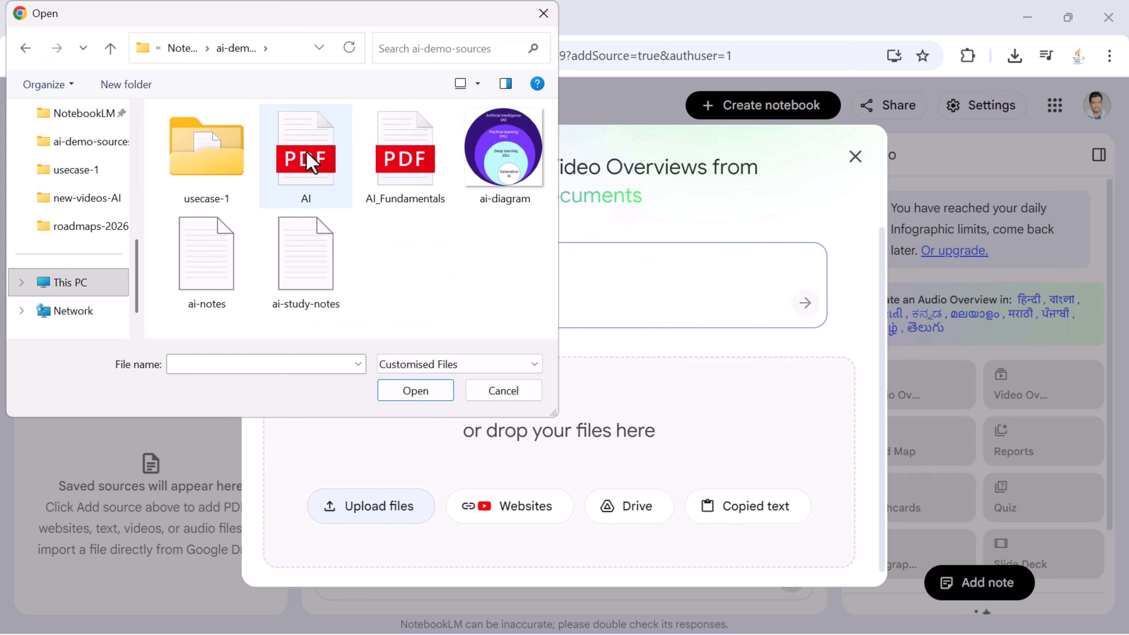
click(300, 158)
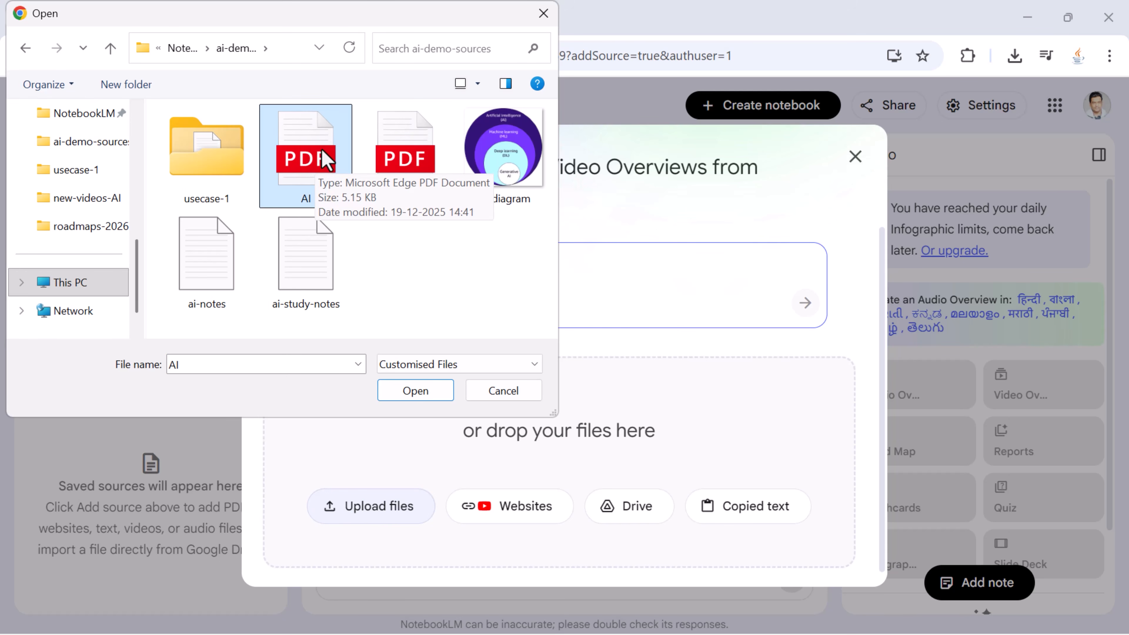
click(396, 391)
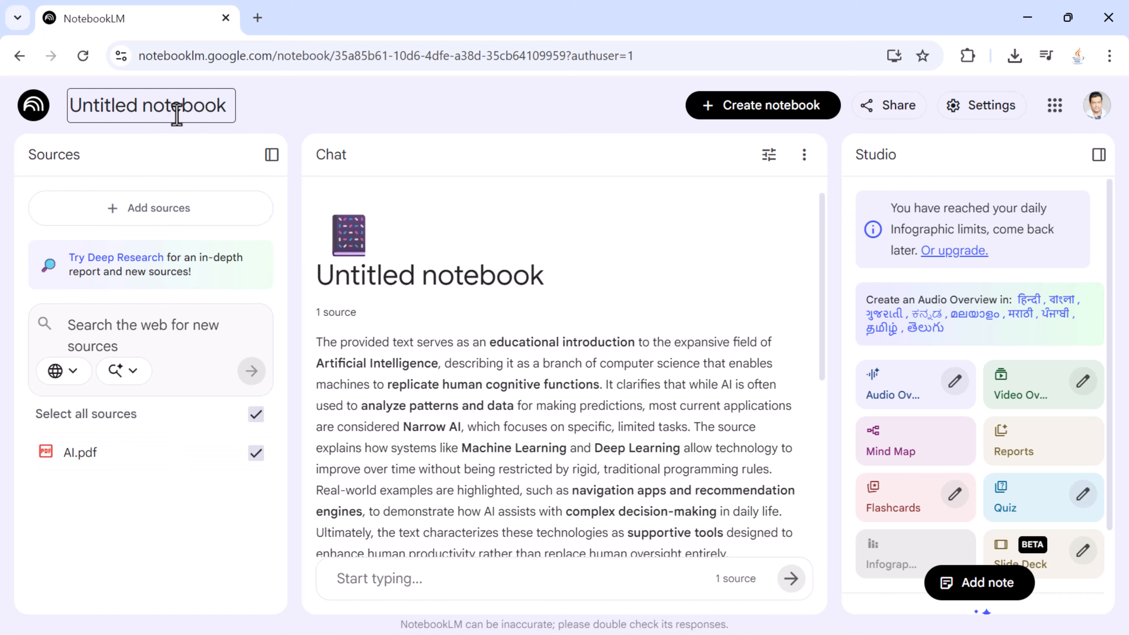
Open the AI.pdf source, skim its full text from start to end and back, and collapse its source guide
click(79, 454)
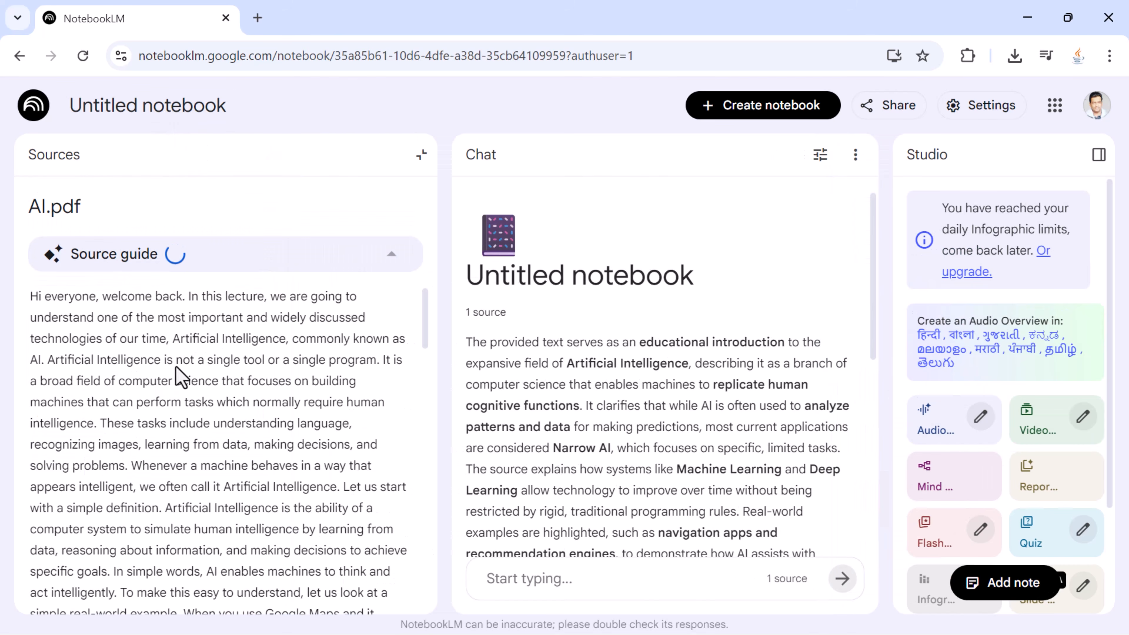
scroll(194, 427, down, 5)
scroll(254, 534, down, 10)
scroll(221, 559, down, 10)
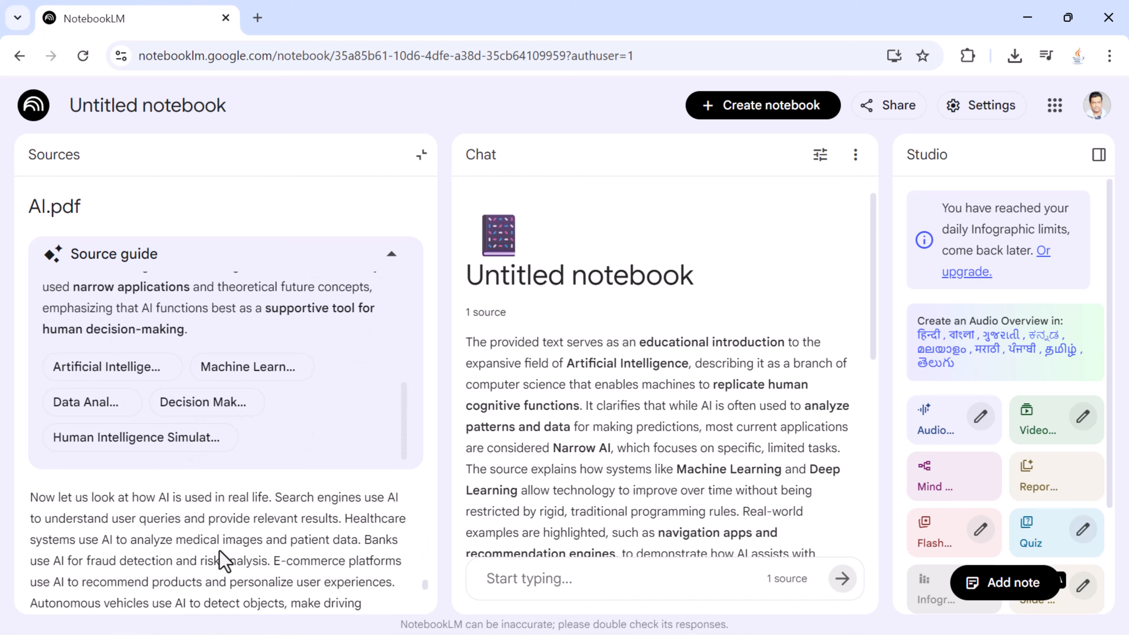
scroll(208, 548, down, 5)
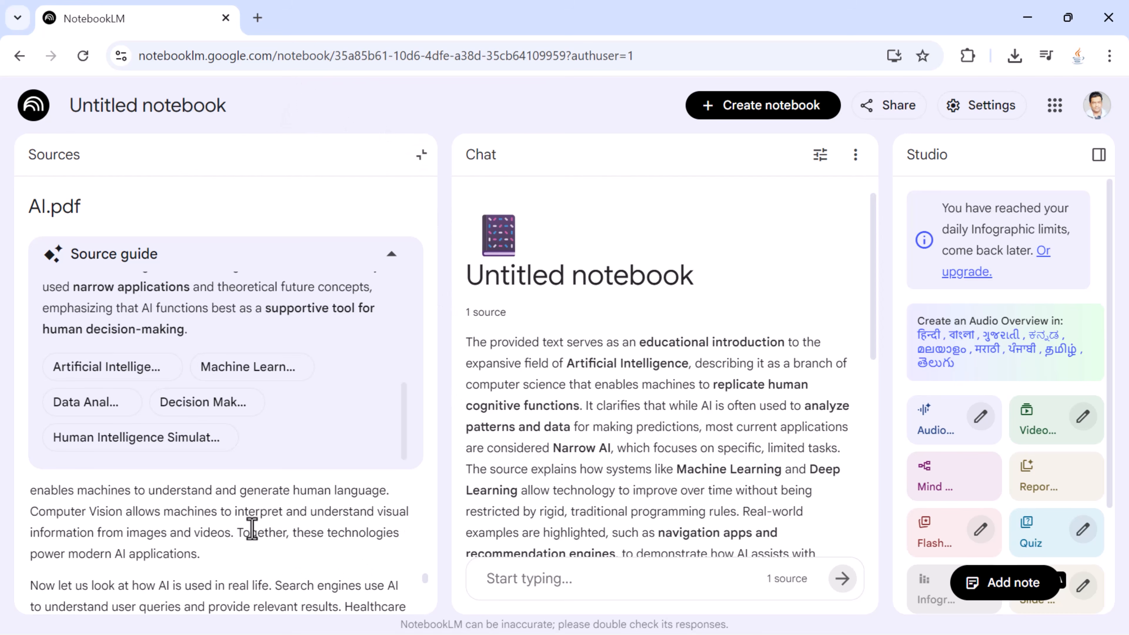
scroll(220, 531, up, 20)
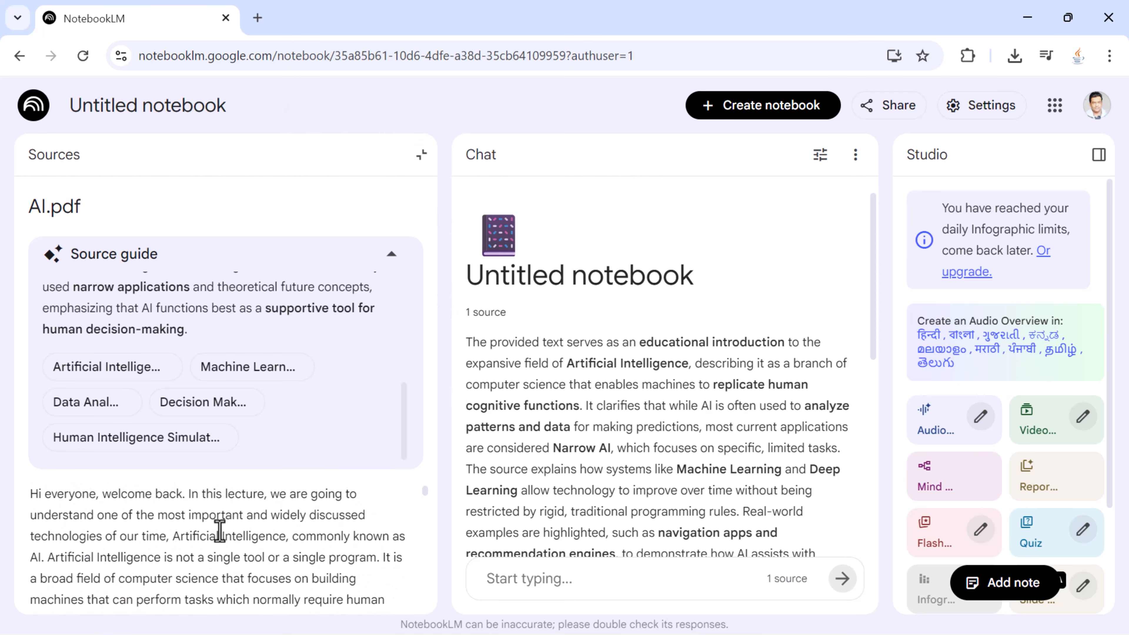
click(391, 254)
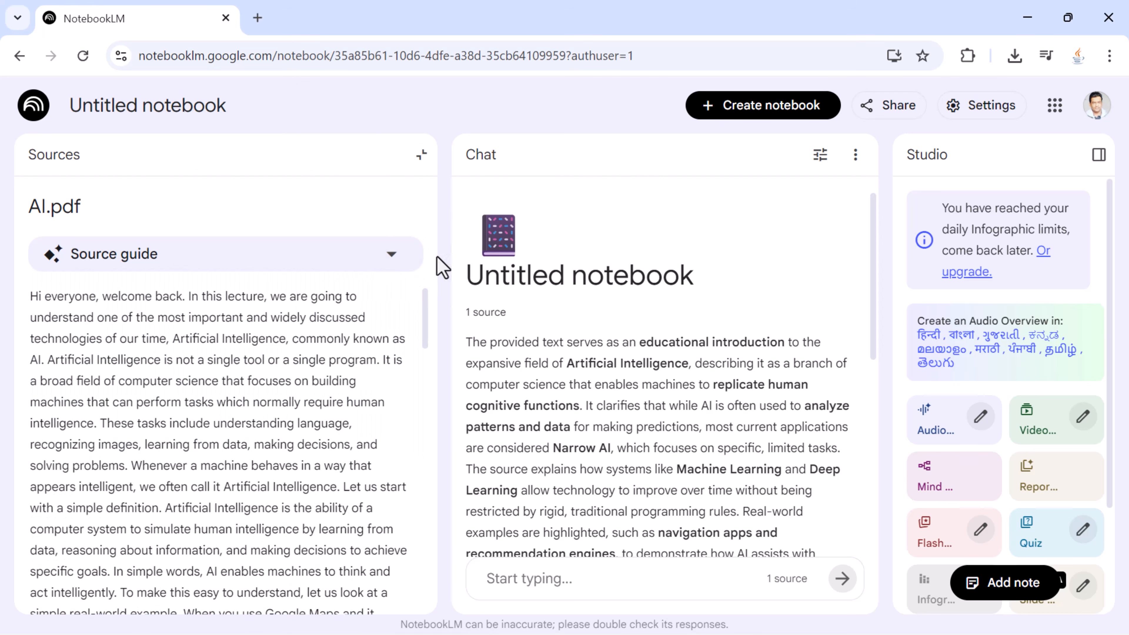
Widen the Studio panel and check the slide deck customization options, including the language list, without generating
scroll(1066, 534, down, 3)
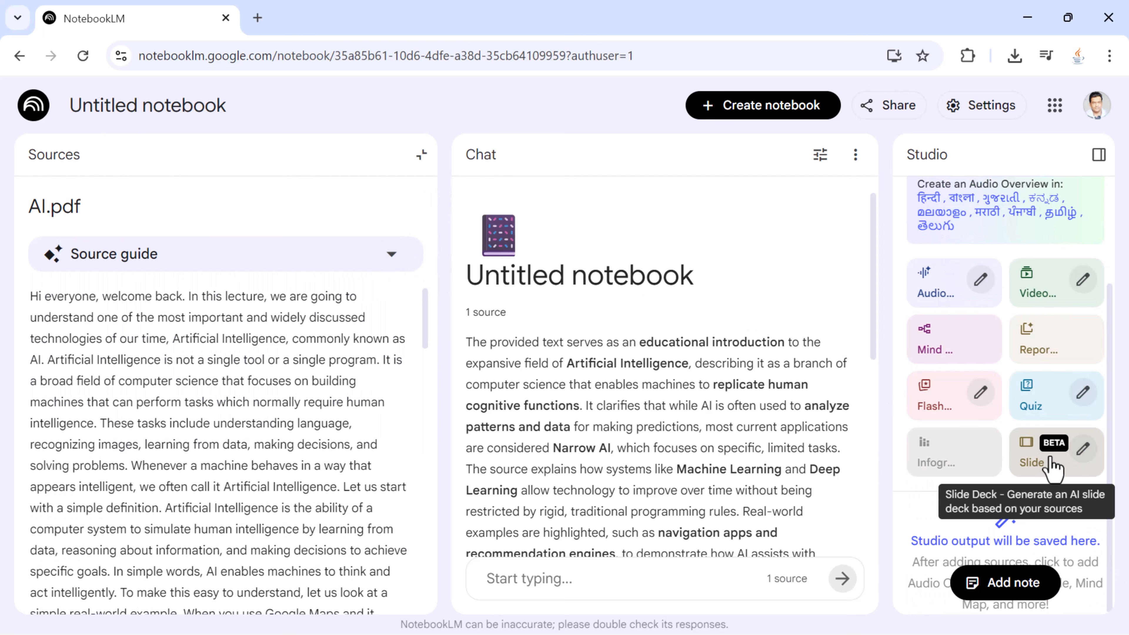
drag(886, 193, 528, 202)
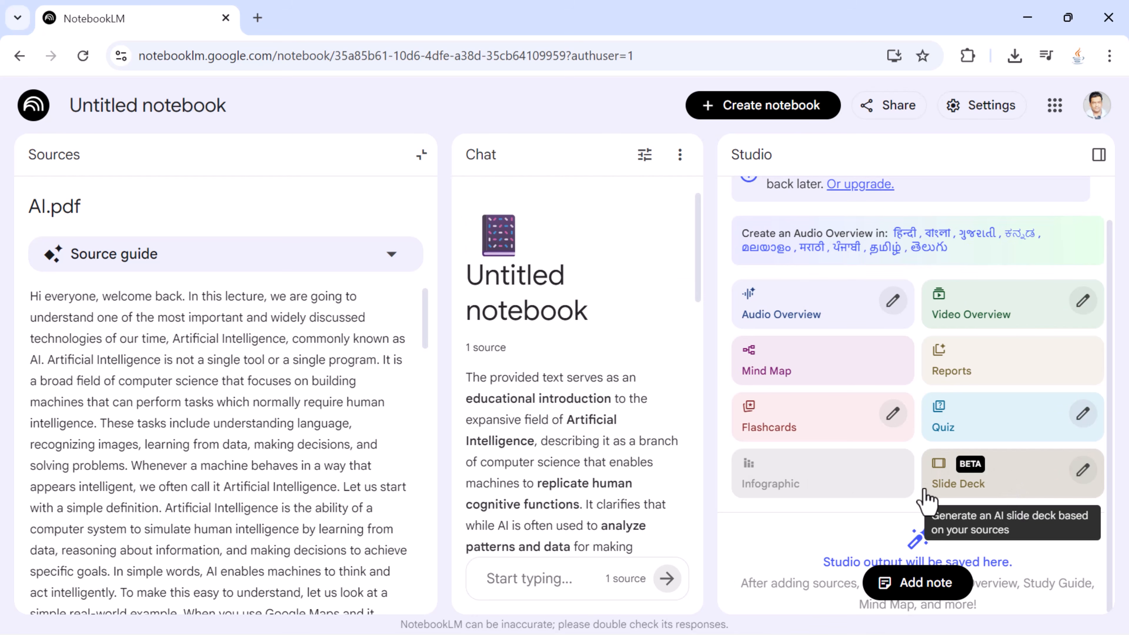
click(1082, 471)
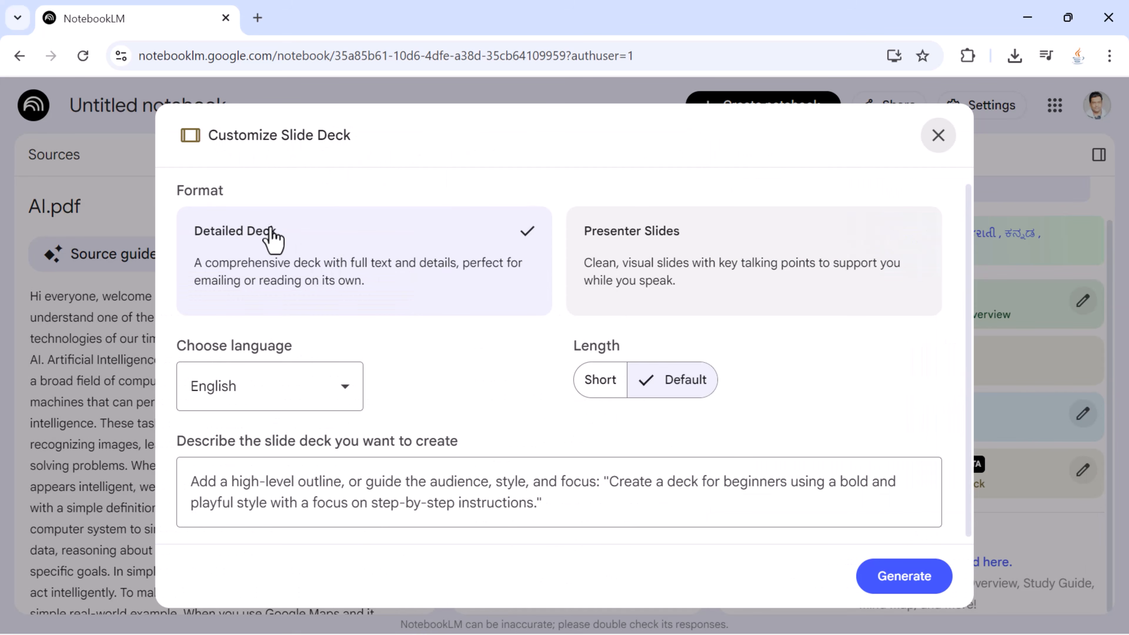
click(320, 391)
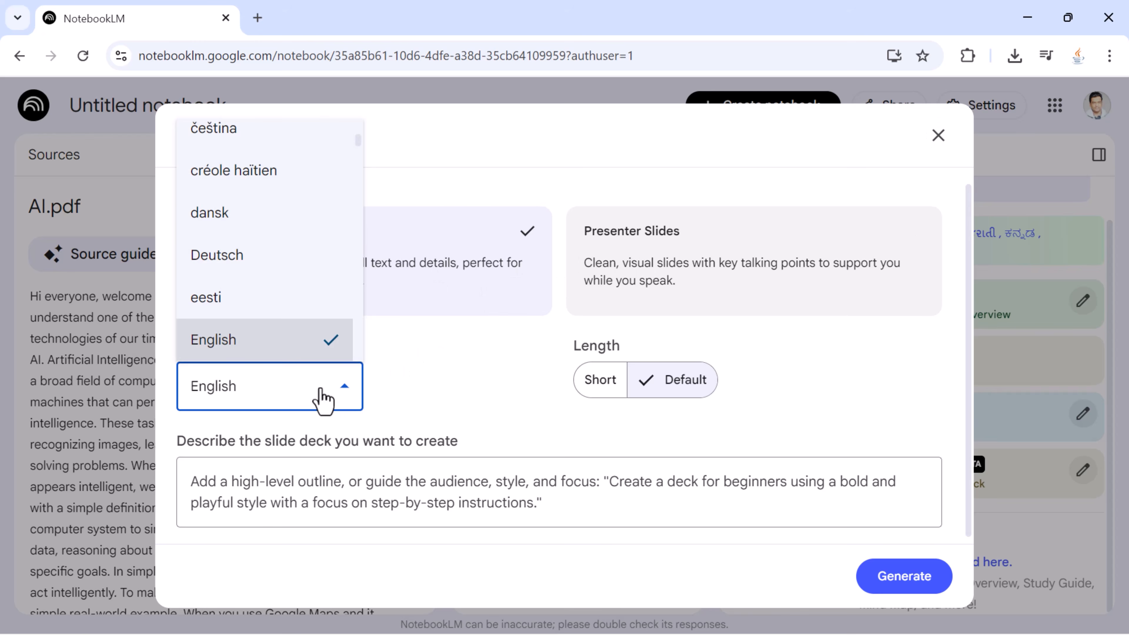
click(324, 398)
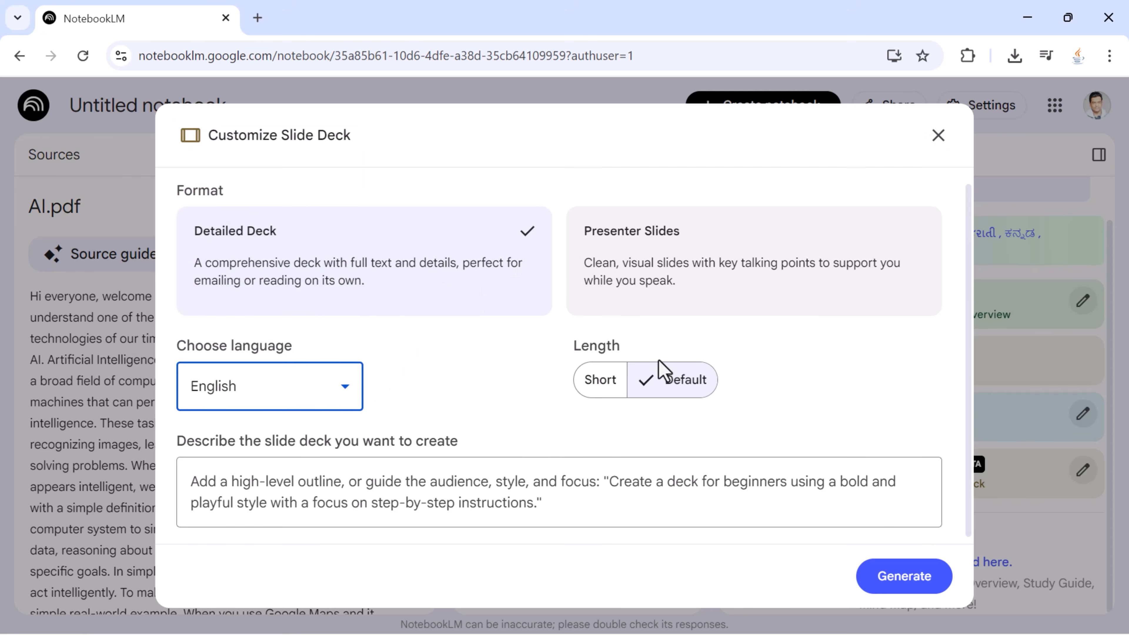
click(350, 488)
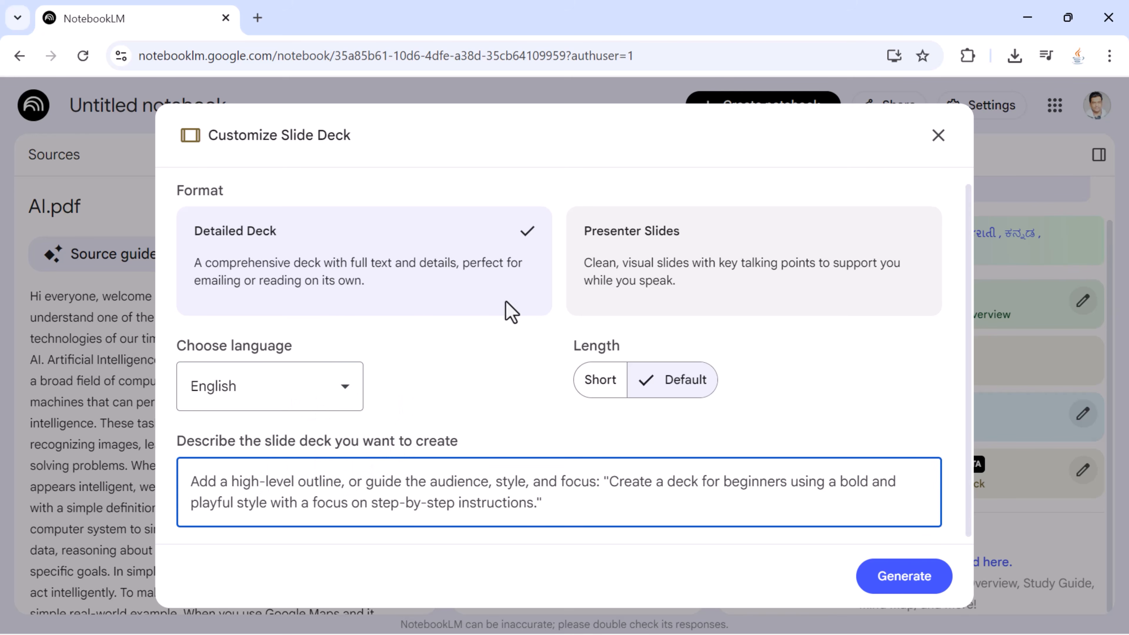
click(937, 136)
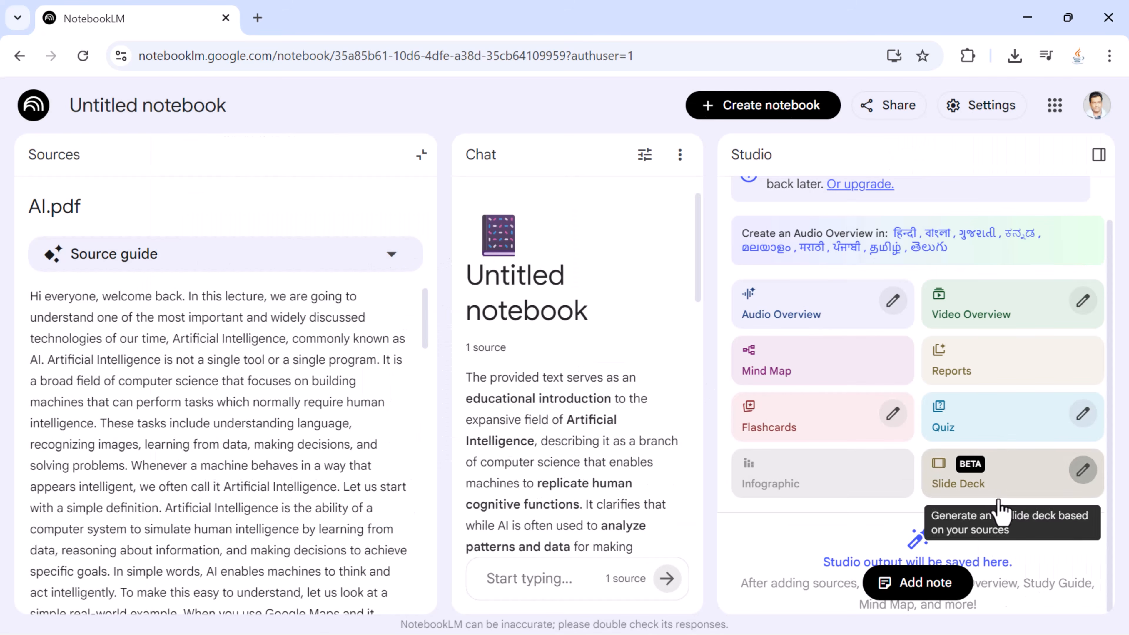
Generate a slide deck from AI.pdf with the default settings and return to the source list
click(1002, 478)
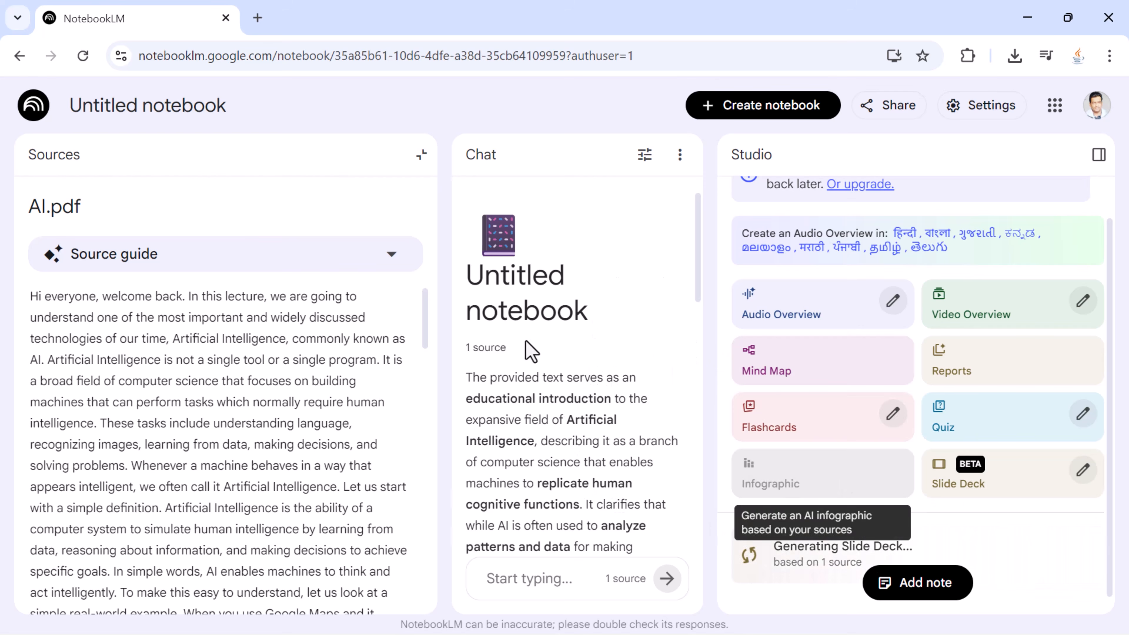
click(55, 155)
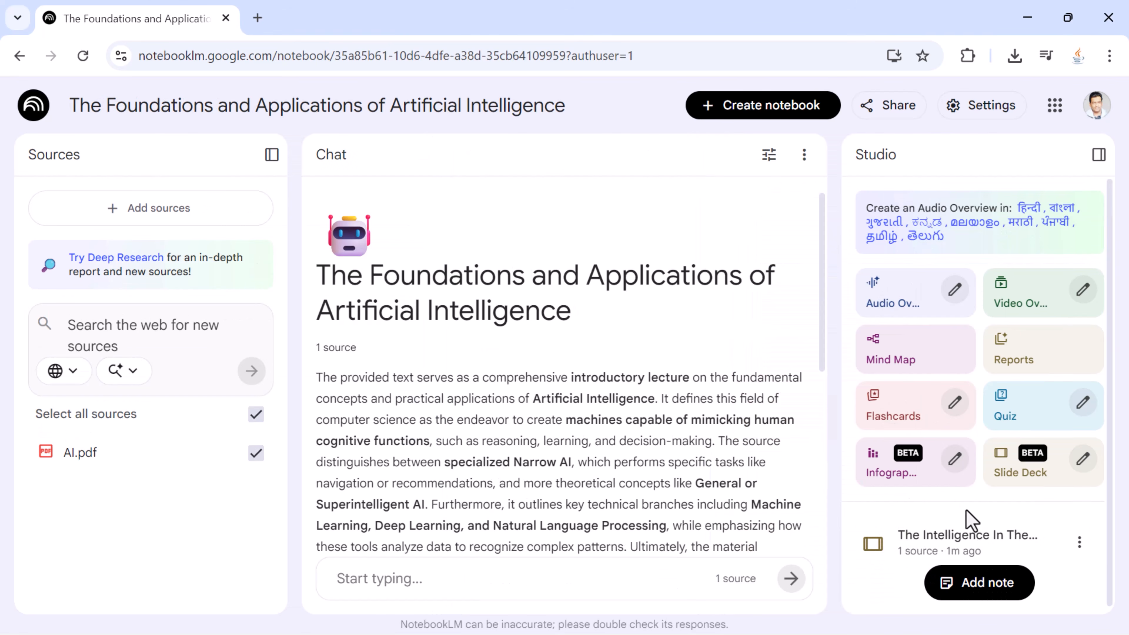
Open The Intelligence In The Machine deck in the expanded viewer and browse its slides through slide 4
click(1001, 551)
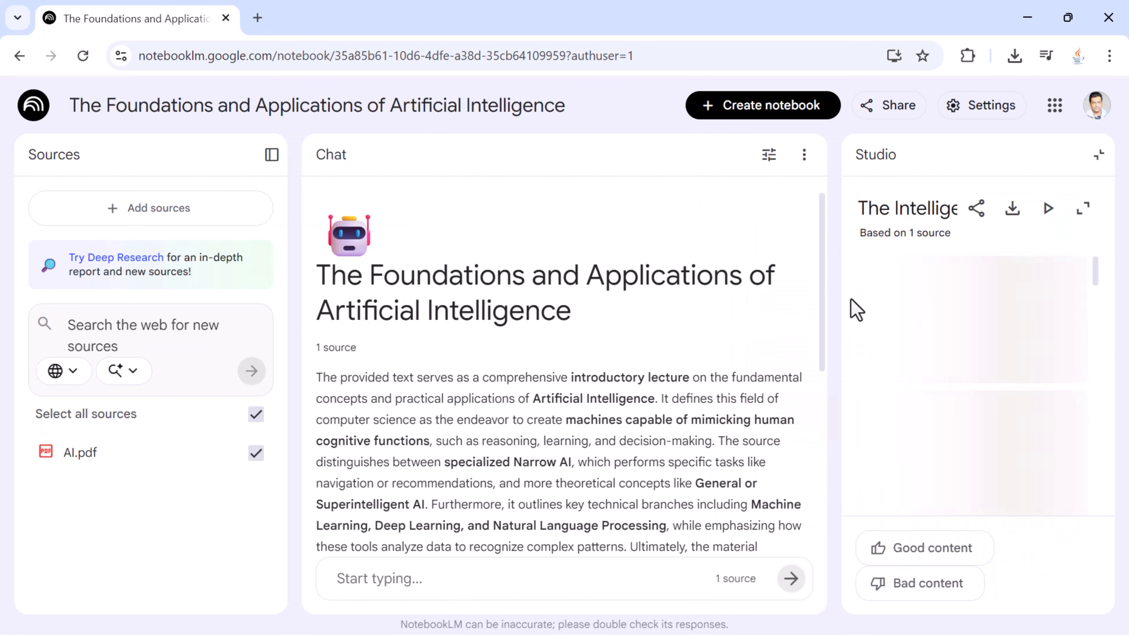
click(1083, 208)
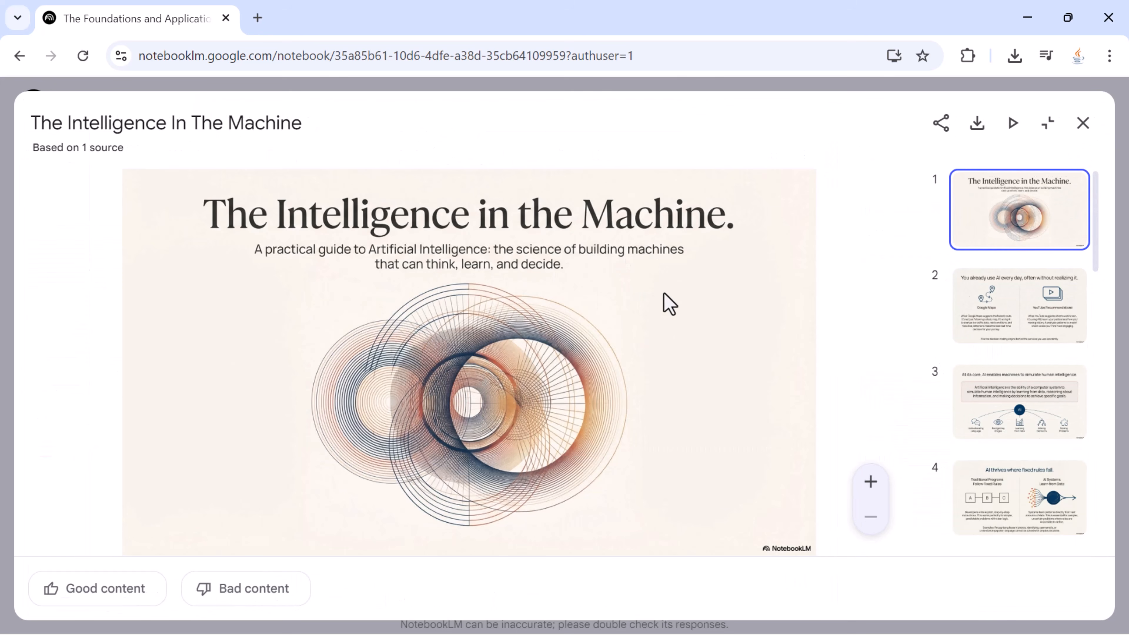
click(1015, 327)
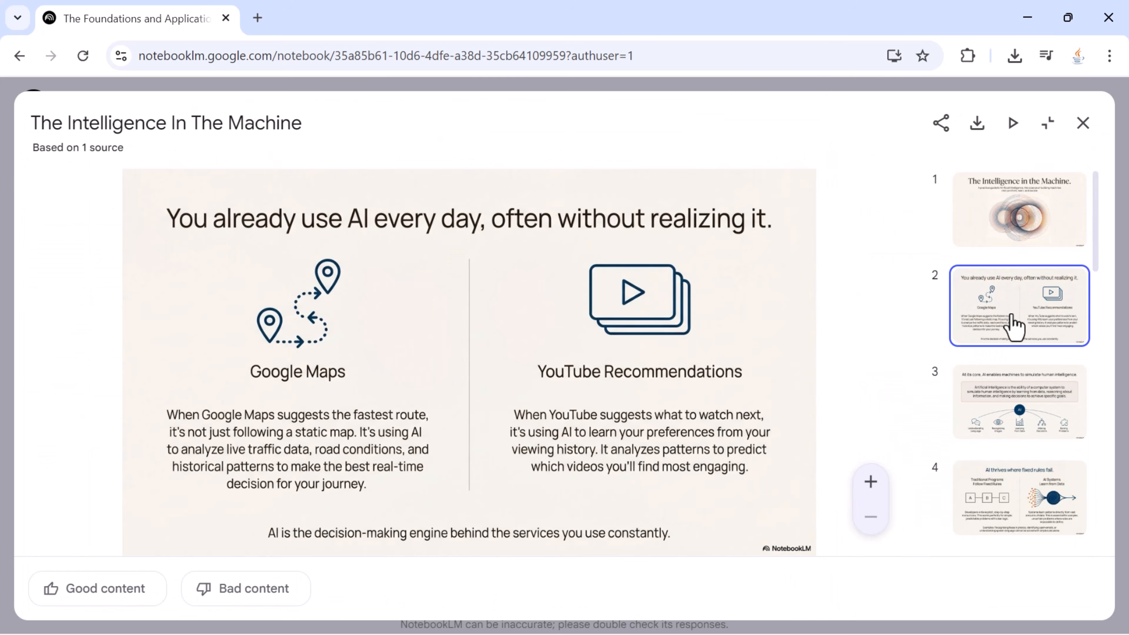
click(1031, 398)
click(1033, 478)
scroll(1035, 474, down, 3)
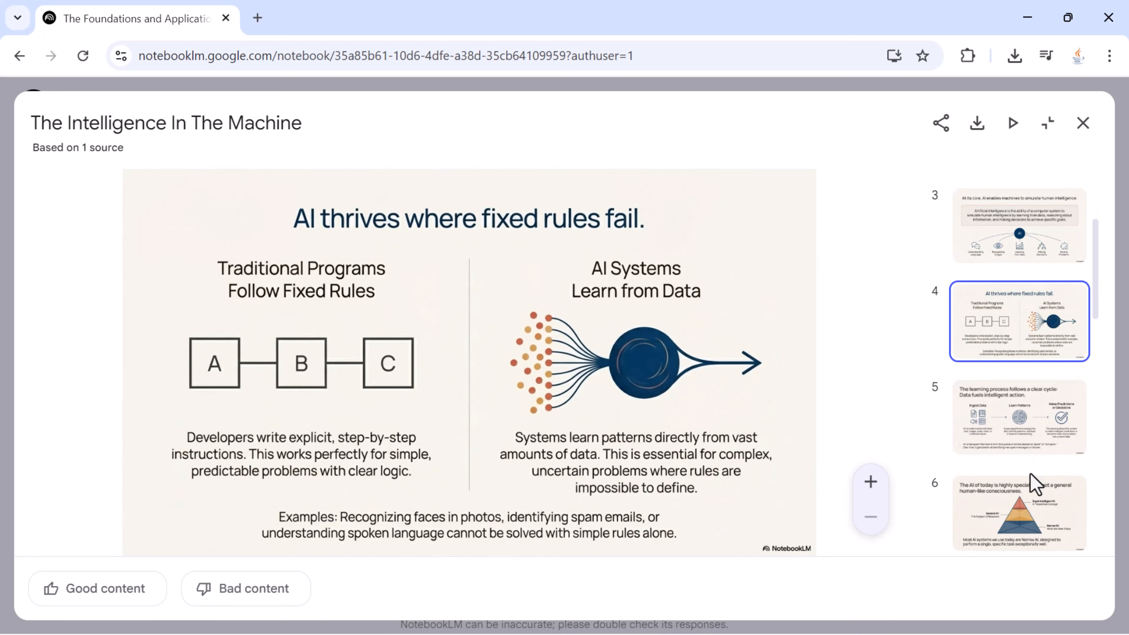
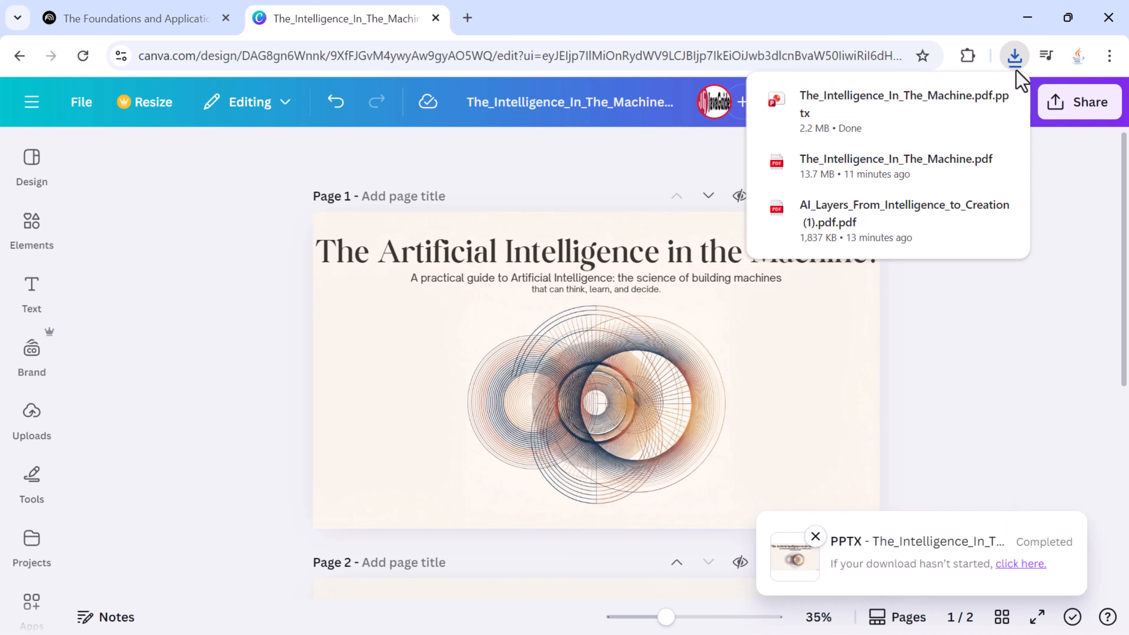
Open the downloaded The_Intelligence_In_The_Machine.pdf.pptx in PowerPoint, enable editing, and dismiss the Camtasia add-in welcome dialog
click(887, 117)
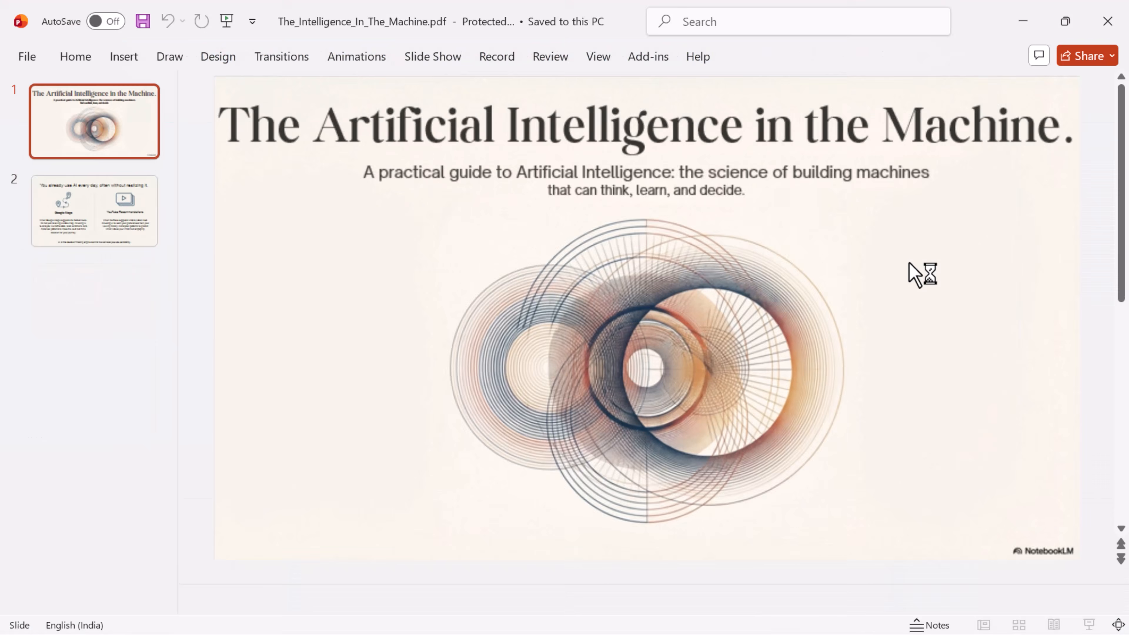
click(710, 83)
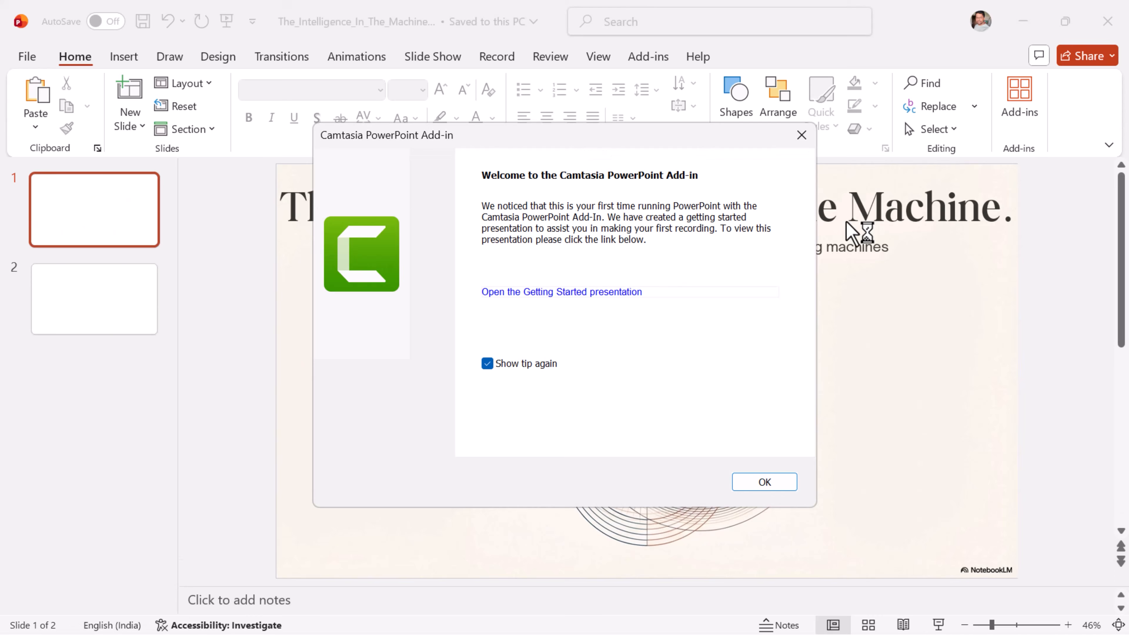
click(801, 135)
Delete the word "Artificial" from the title on slide 1
click(622, 229)
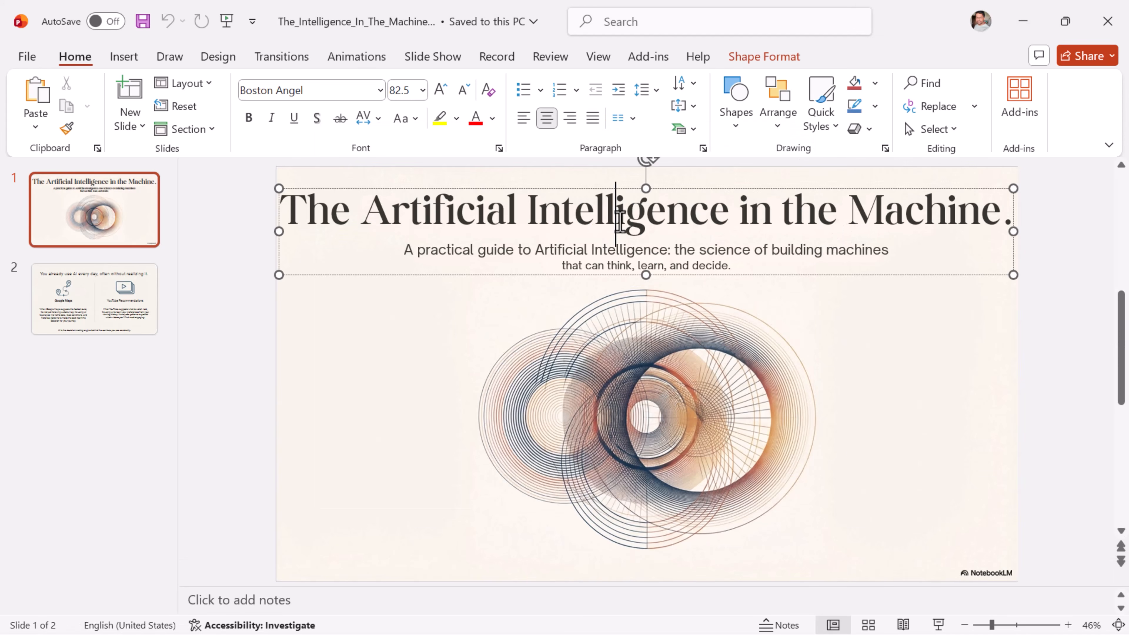
double_click(491, 213)
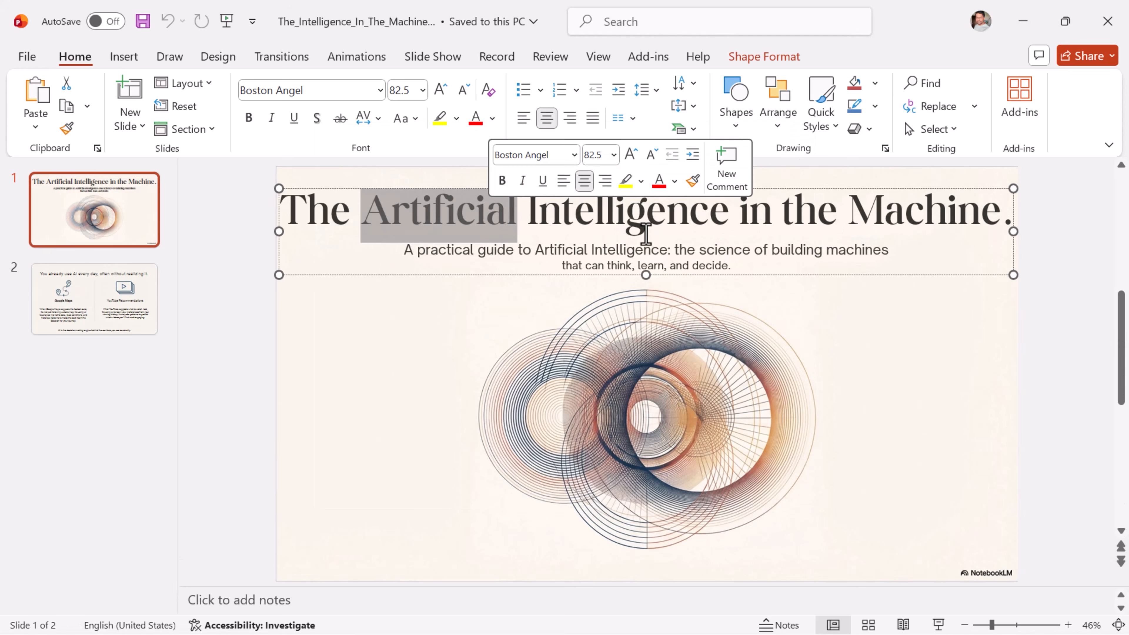
key(Delete)
click(1053, 280)
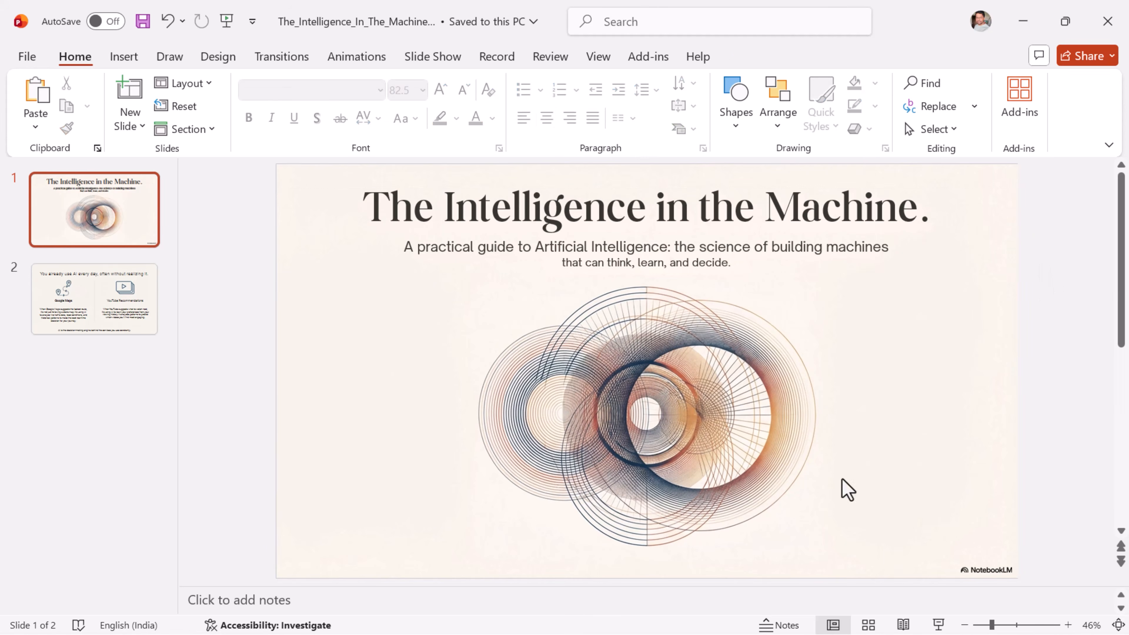
Go to slide 2 and check that its title text and YouTube illustration can be selected for editing
click(121, 310)
click(553, 220)
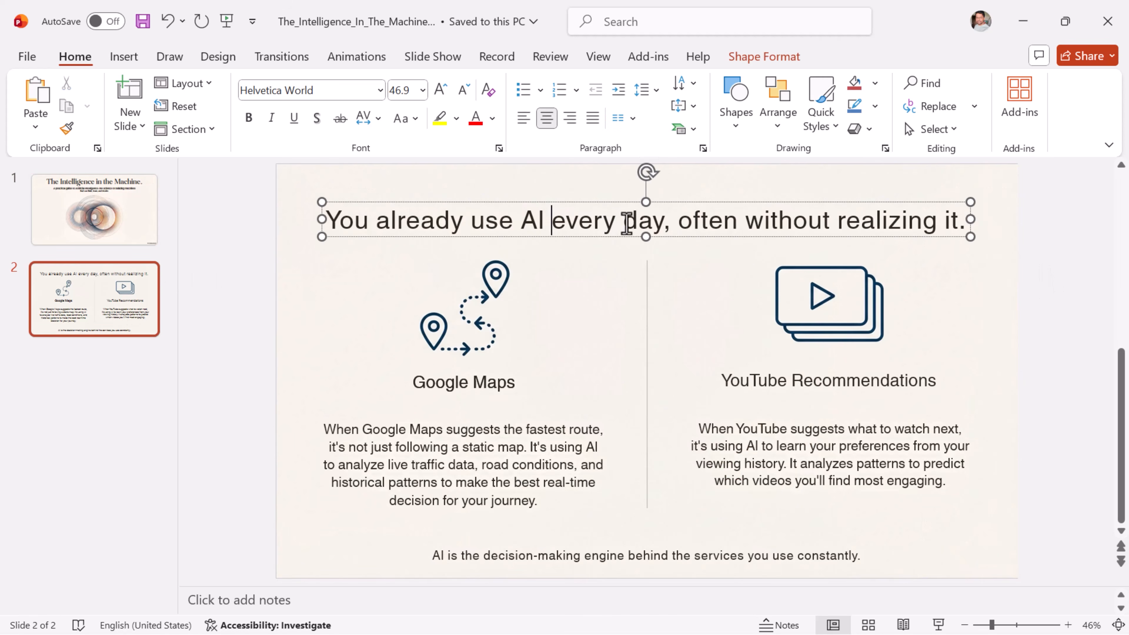
click(920, 272)
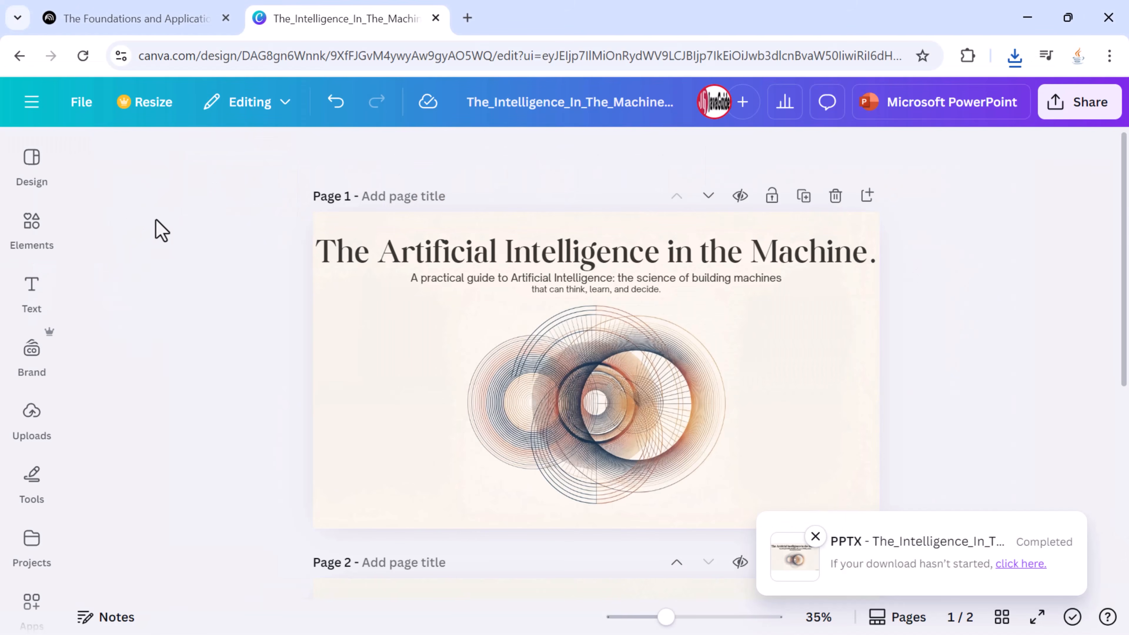
In Canva, inspect the page 1 title text box, compare the design with the original deck in NotebookLM, and review both Canva pages
click(539, 277)
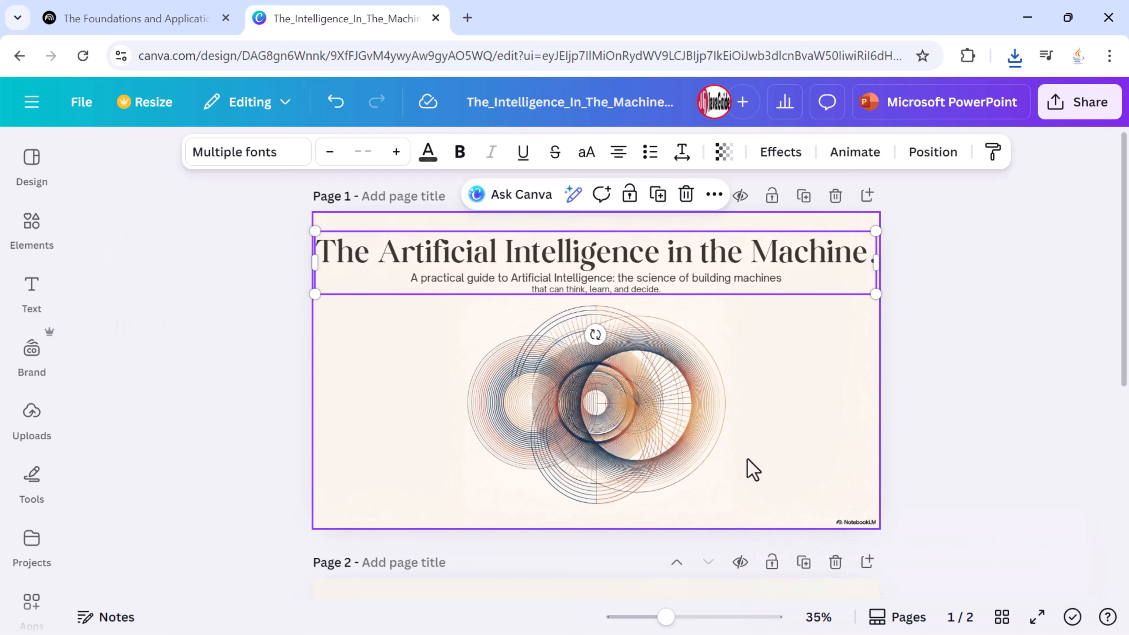
click(1021, 274)
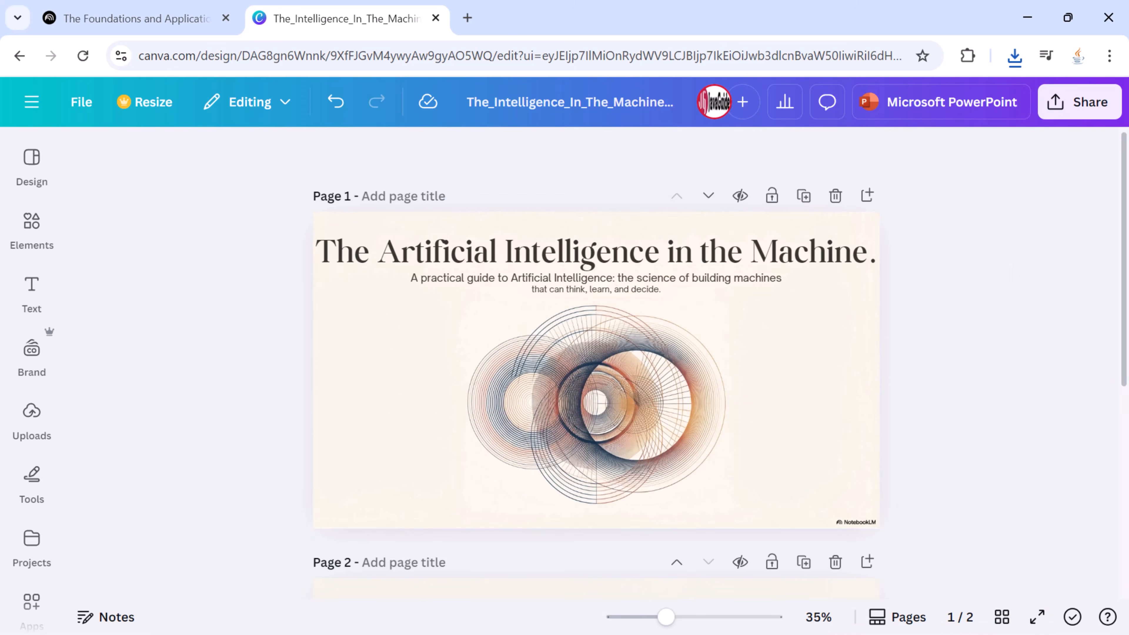
click(143, 18)
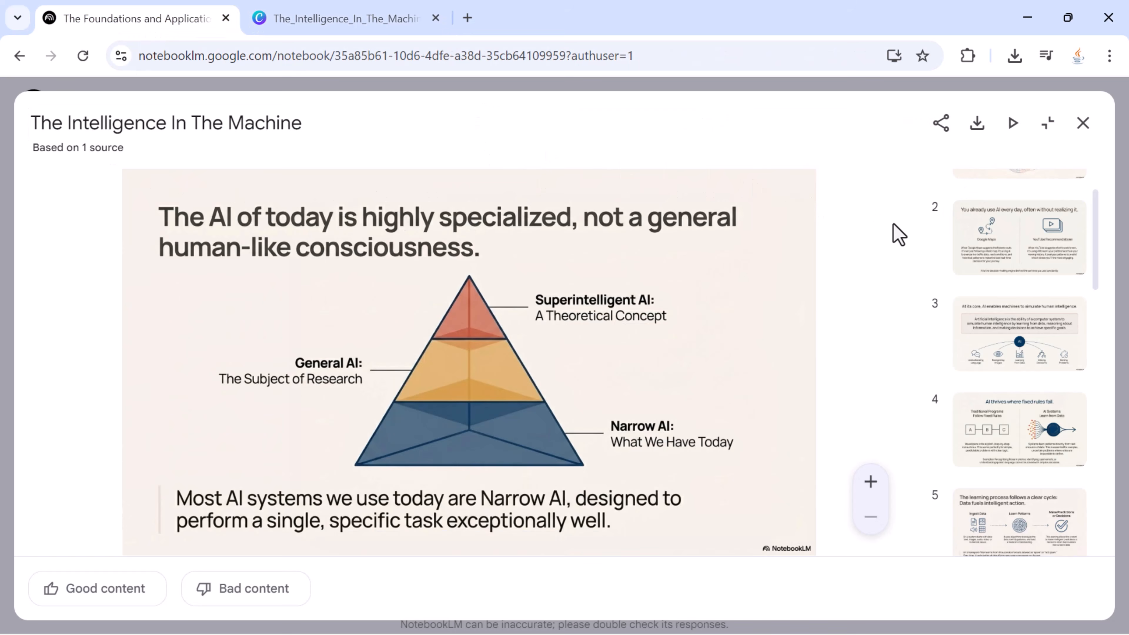
click(300, 24)
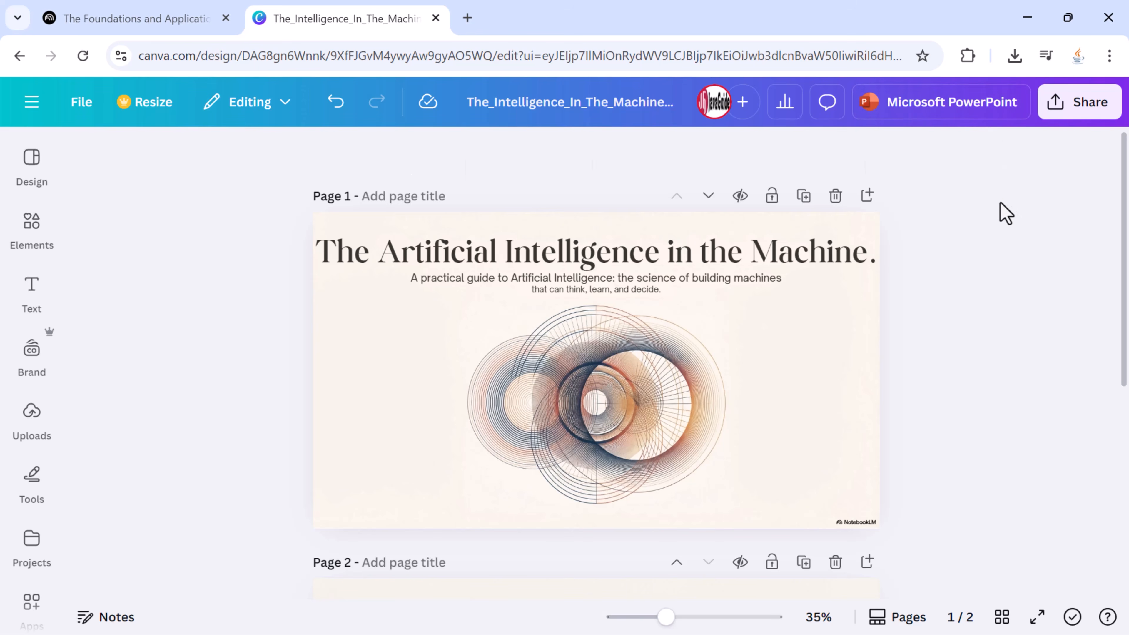
click(599, 255)
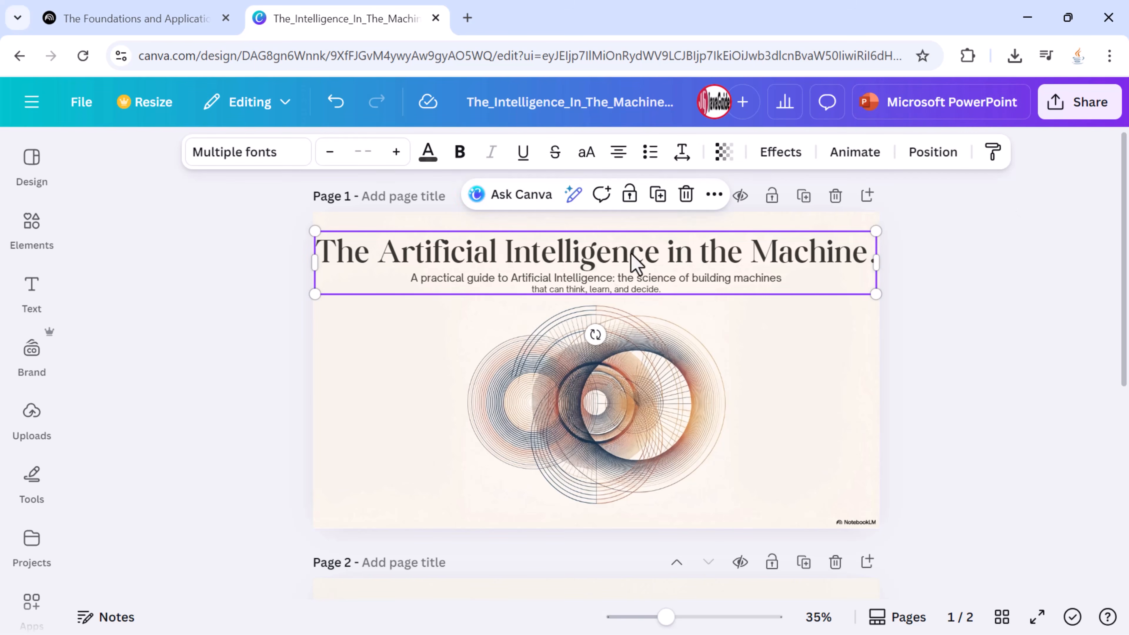
scroll(746, 383, down, 5)
scroll(747, 381, down, 2)
scroll(748, 375, up, 5)
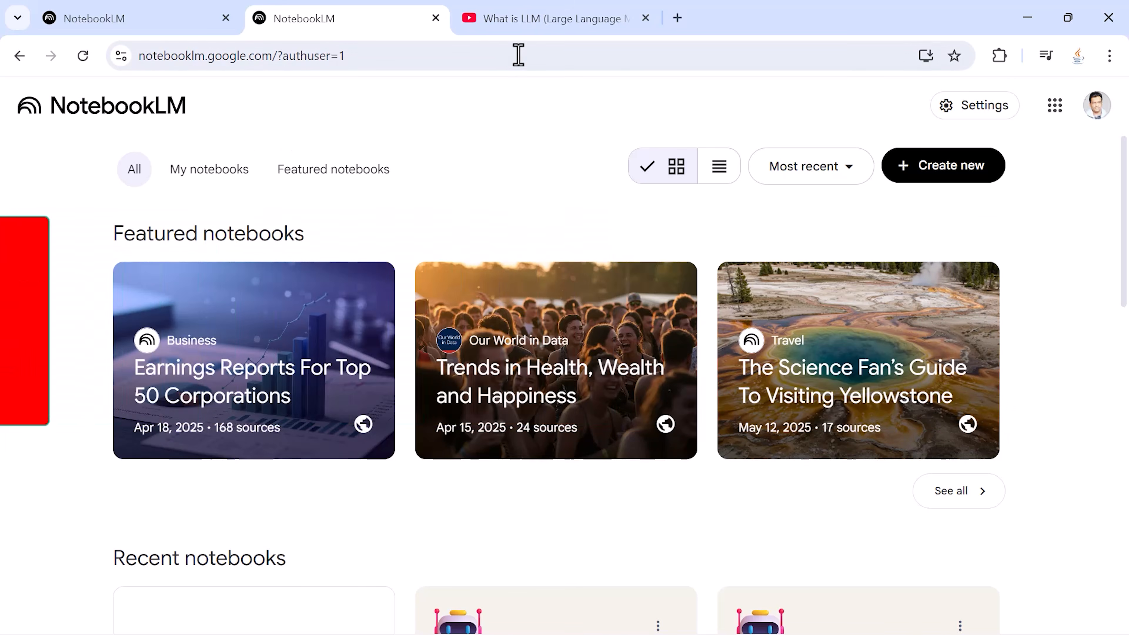
View the "What is LLM (Large Language Model)" video page on YouTube, and check the web address of the NotebookLM home page
click(524, 18)
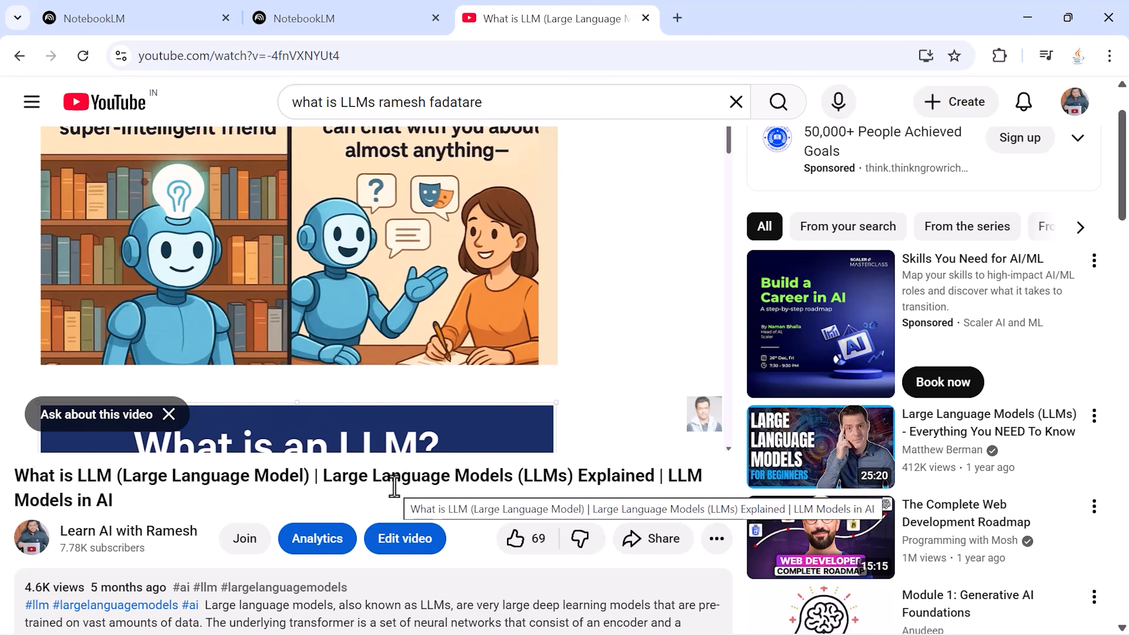
key(ctrl+shift+Tab)
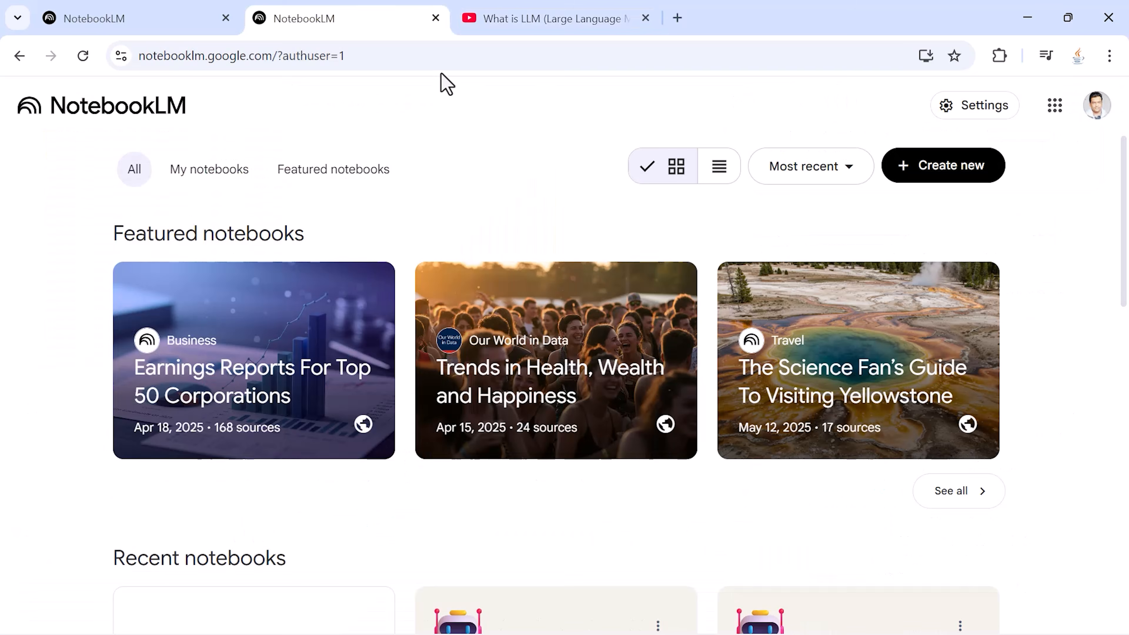
double_click(169, 57)
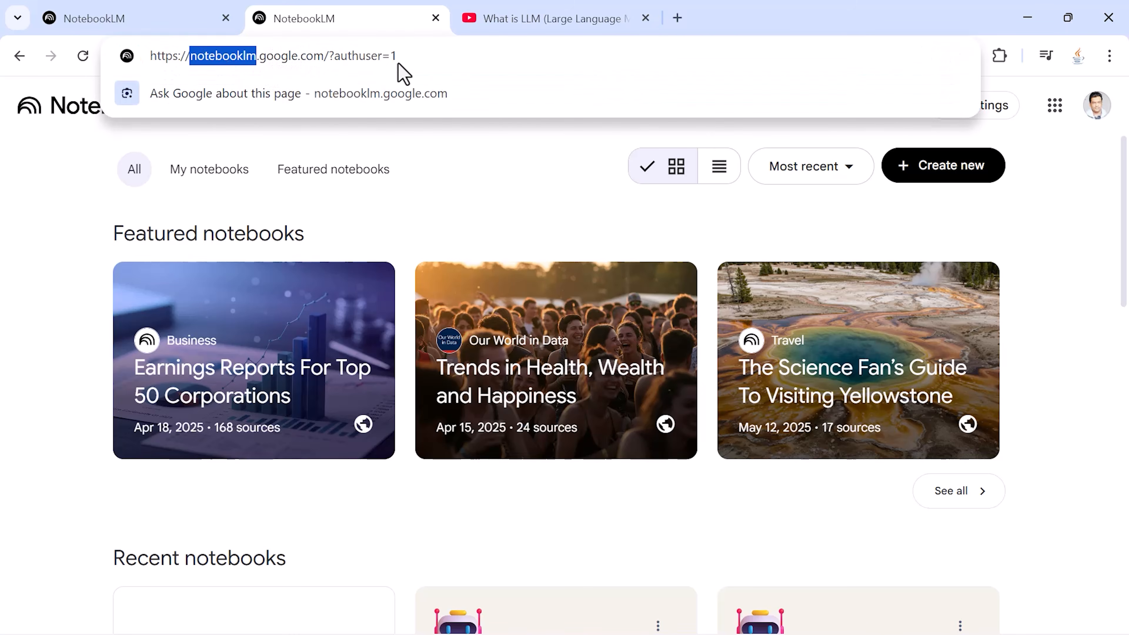
click(428, 52)
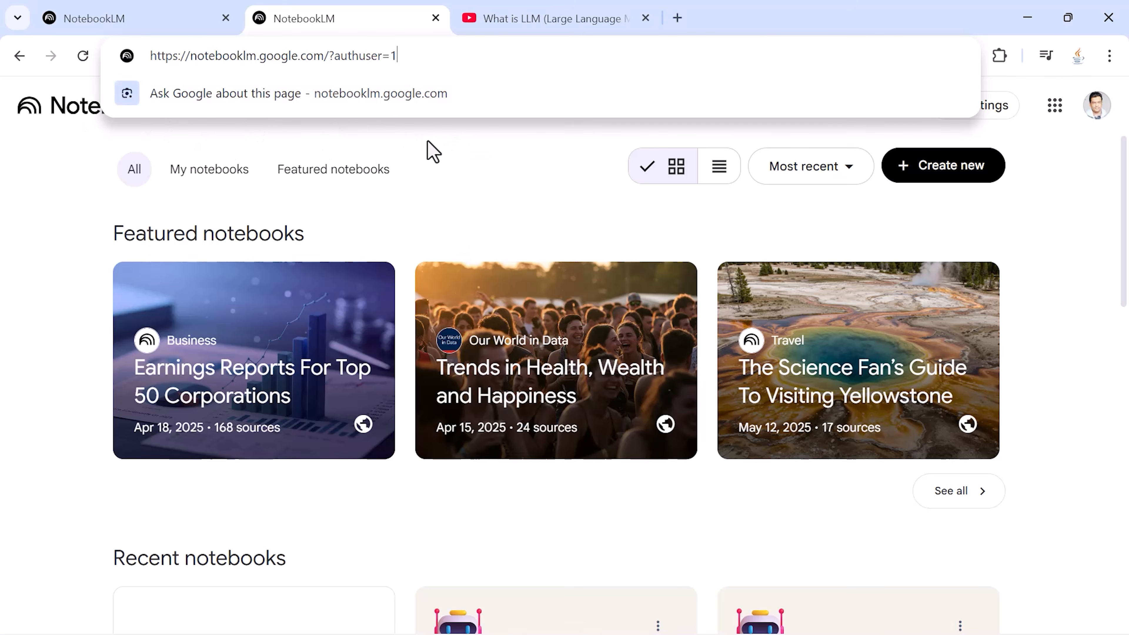
click(50, 189)
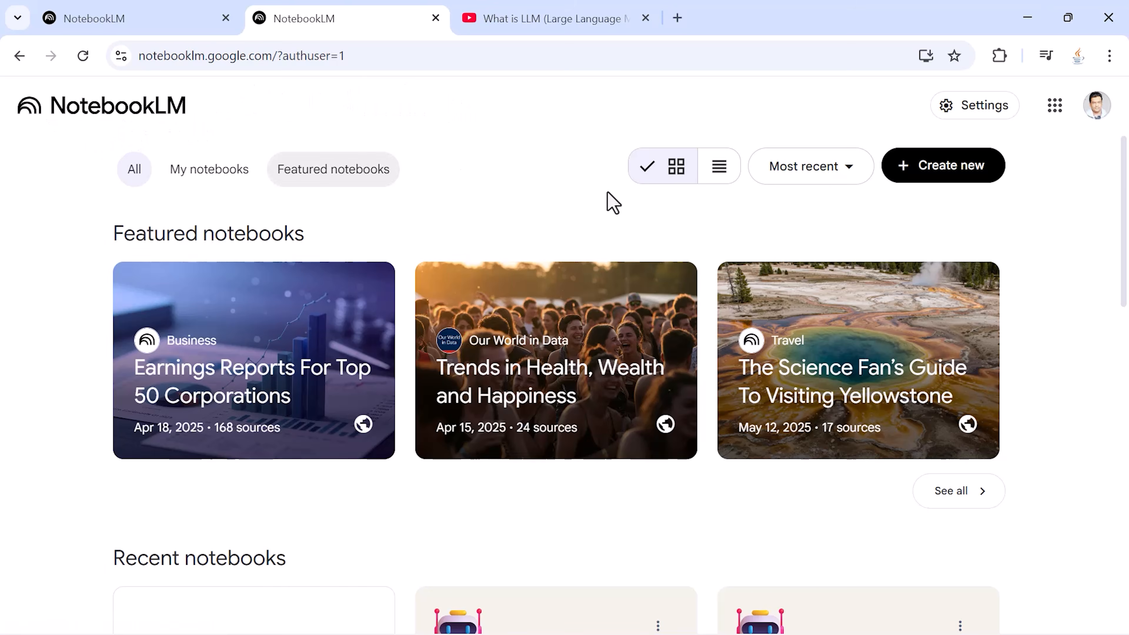
Look through the notebooks on the NotebookLM home page and create a new notebook
scroll(591, 267, down, 10)
scroll(569, 349, up, 10)
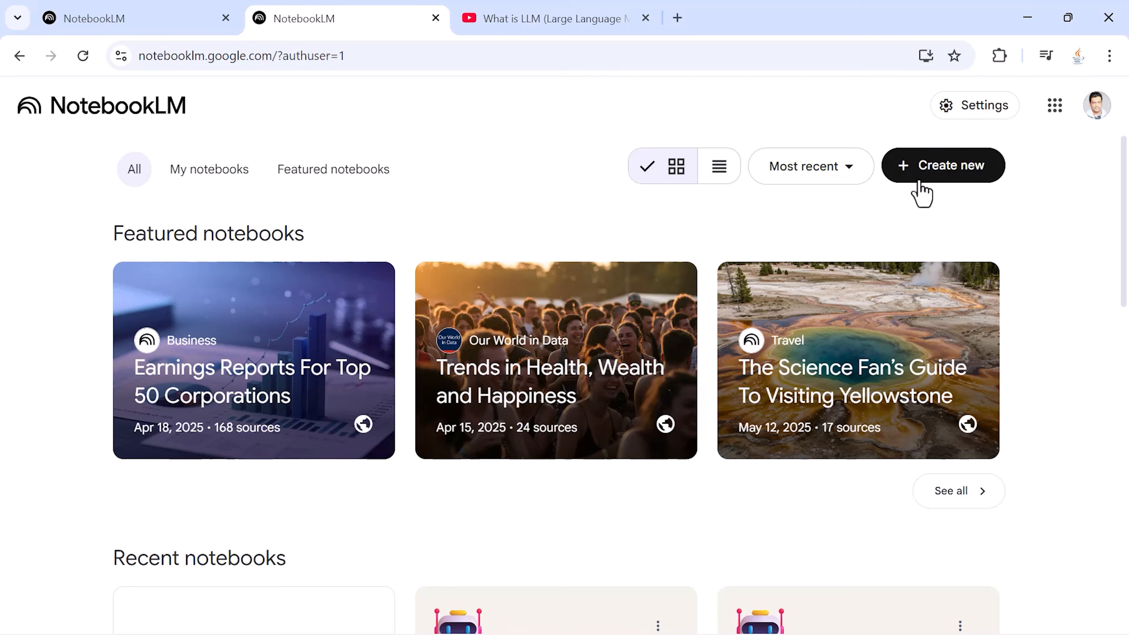
scroll(358, 429, down, 5)
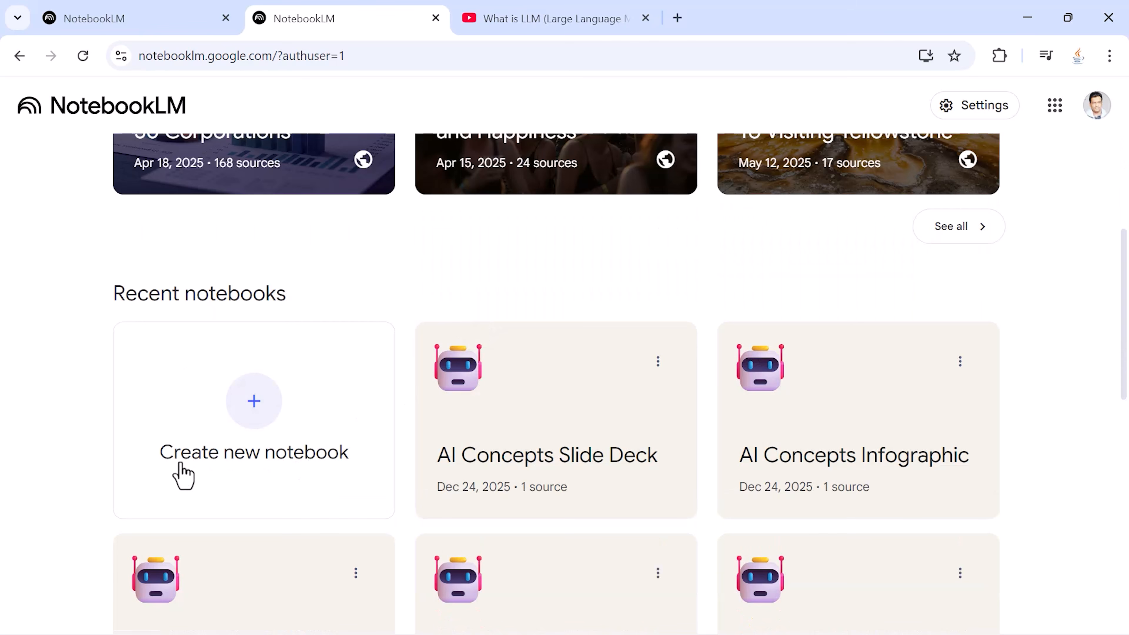
click(267, 420)
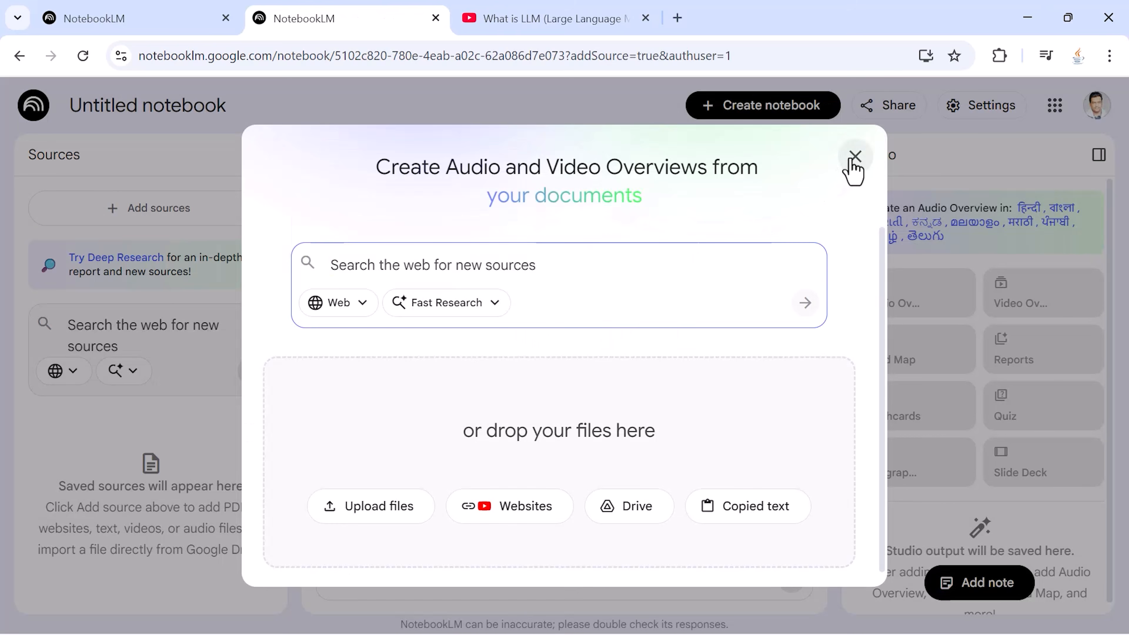
Dismiss the source dialog and rename the untitled notebook as Blog-Post-Demo
click(852, 156)
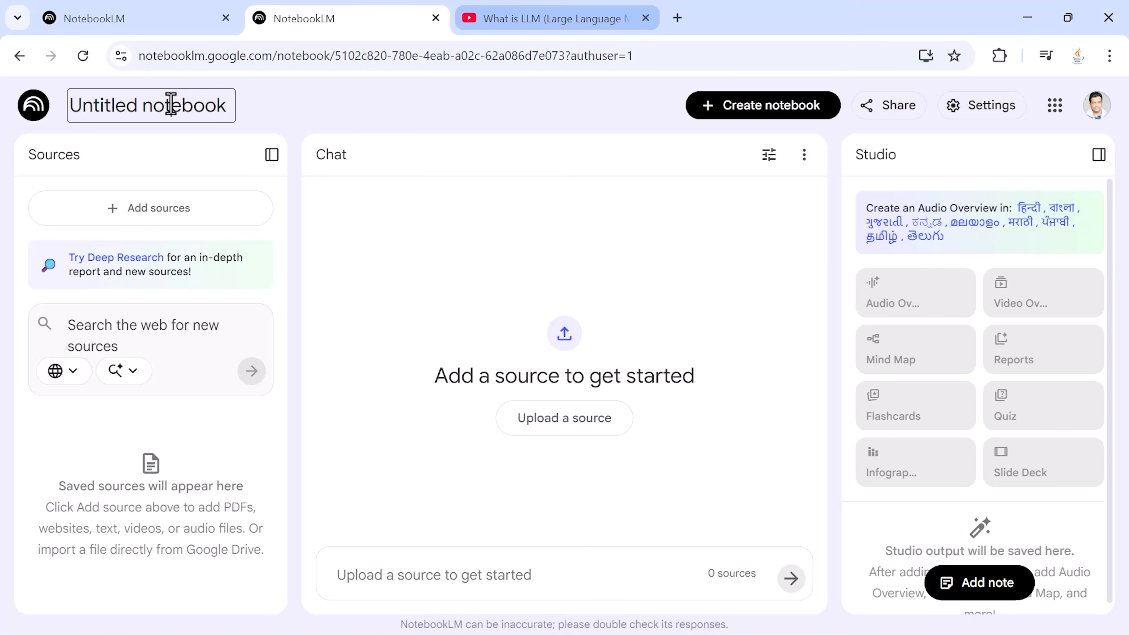
key(ctrl+a)
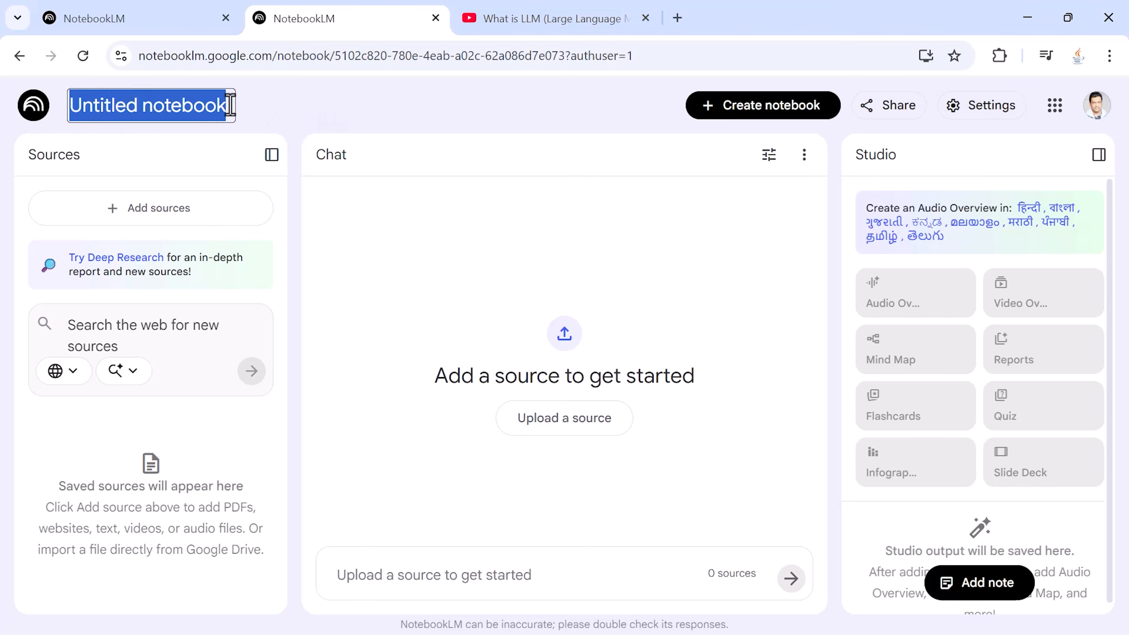
text(Blog-Po)
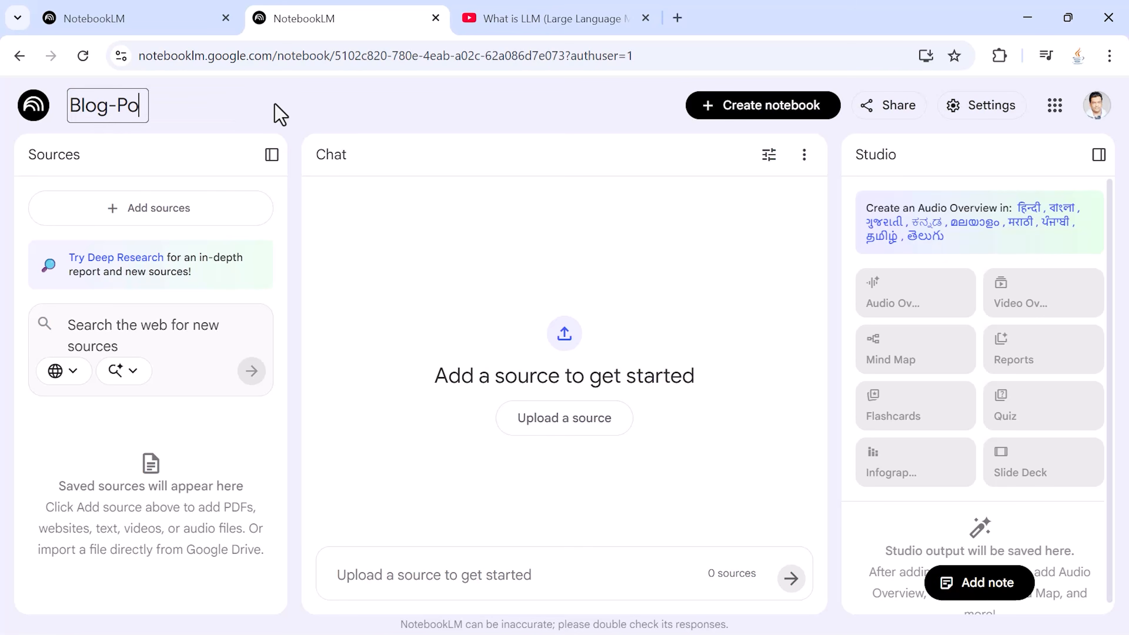
text(st-Demo)
key(Return)
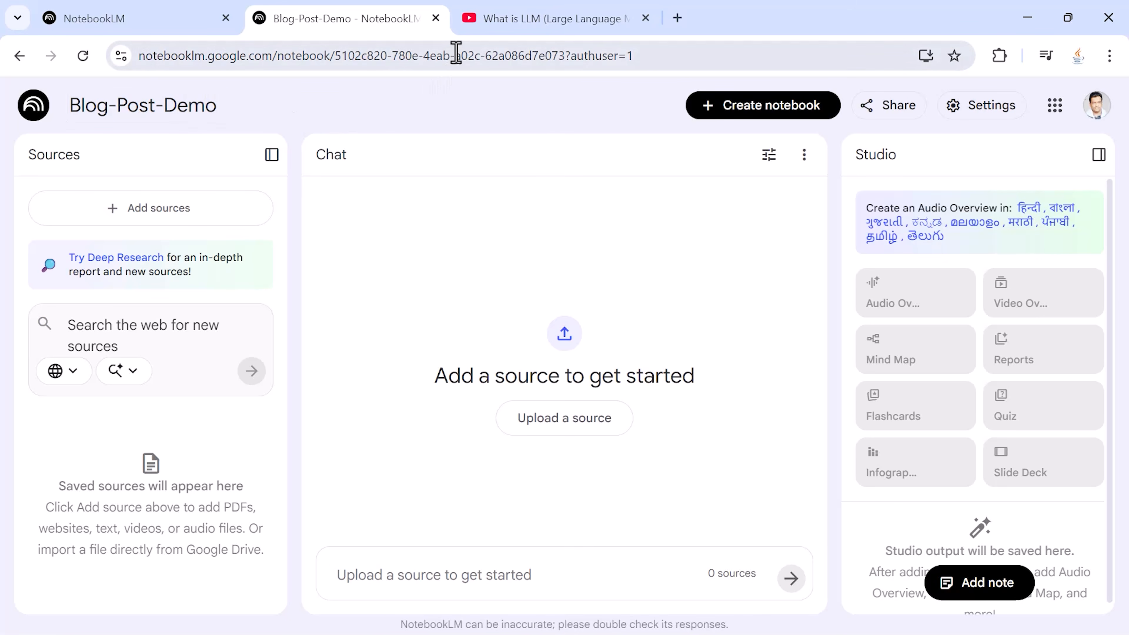
Add the "What is LLM (Large Language Model)" YouTube video to the notebook as a source, using its copied share link
click(141, 216)
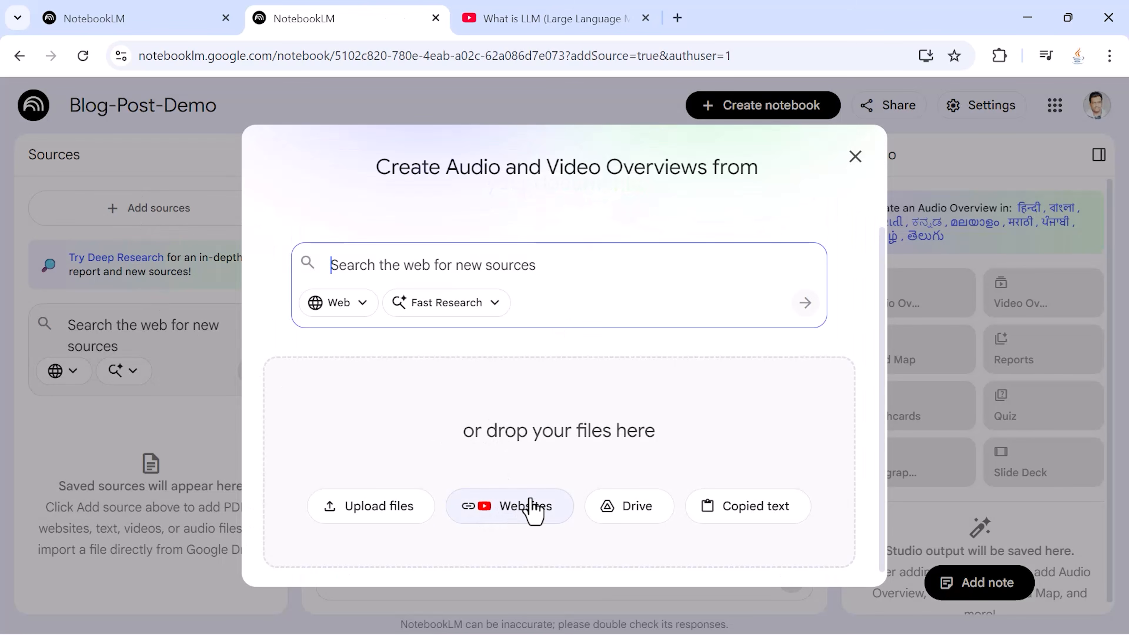
click(531, 509)
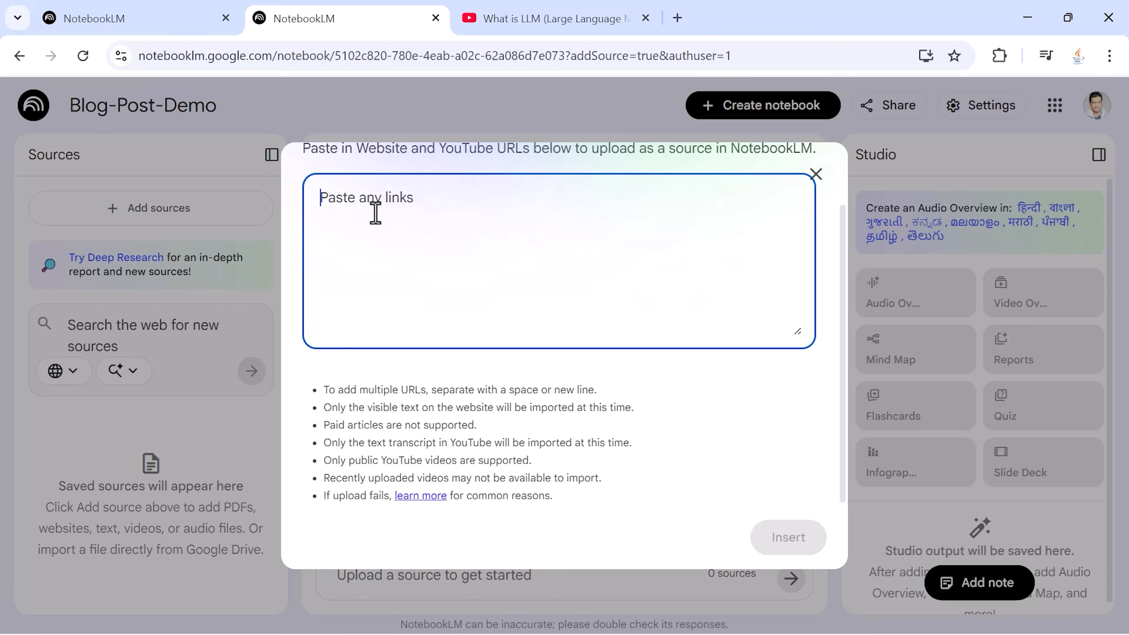
click(561, 24)
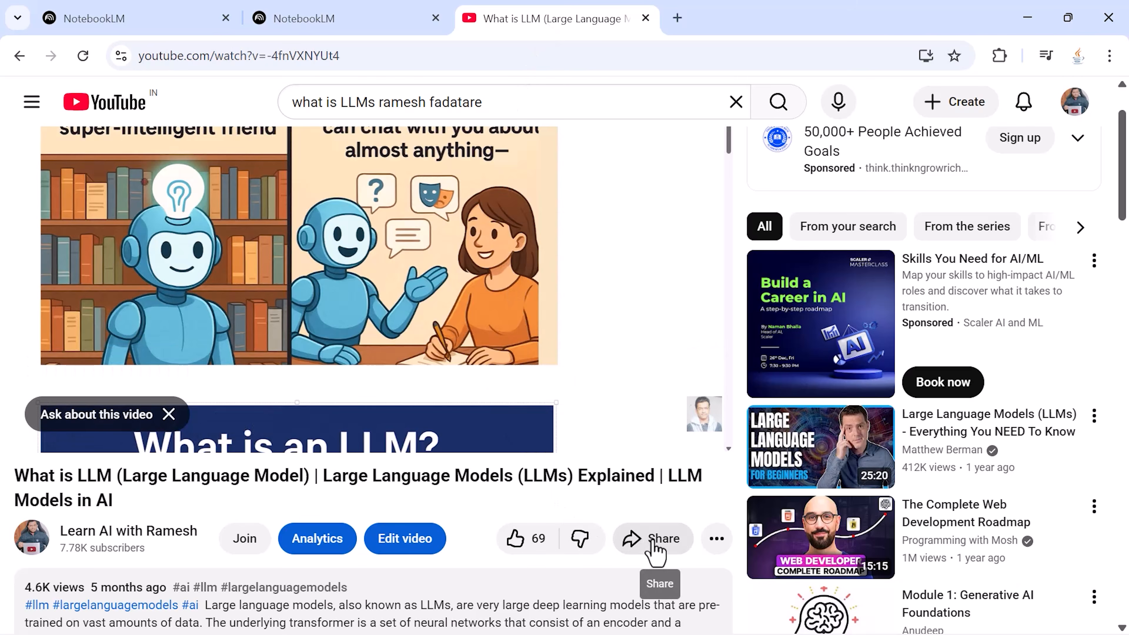
click(654, 549)
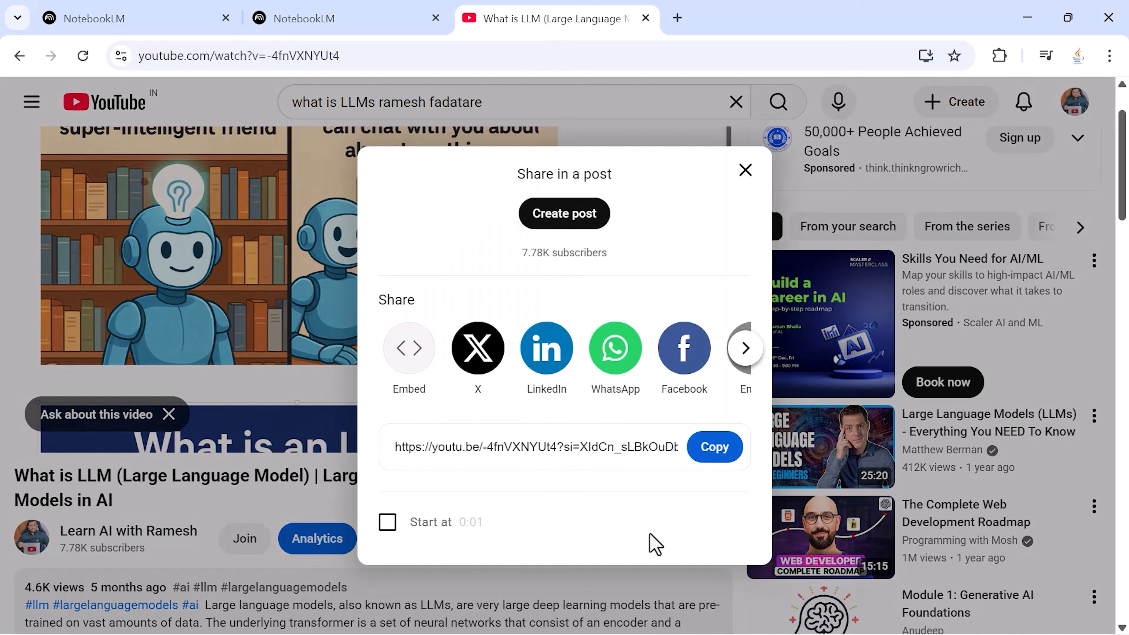
click(701, 448)
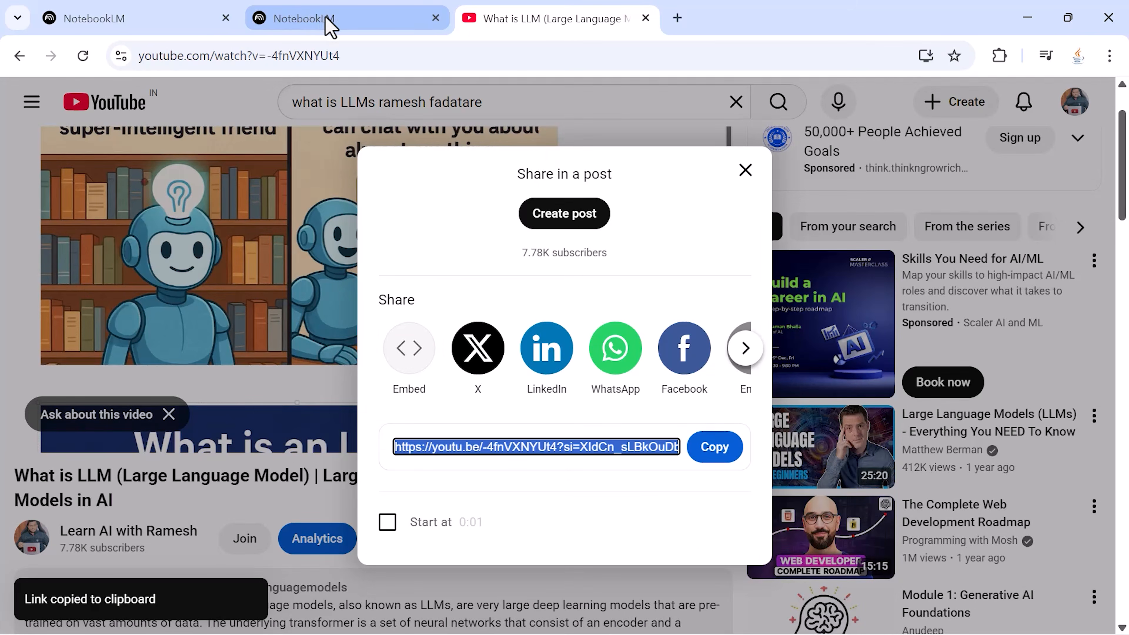
click(329, 25)
key(ctrl+v)
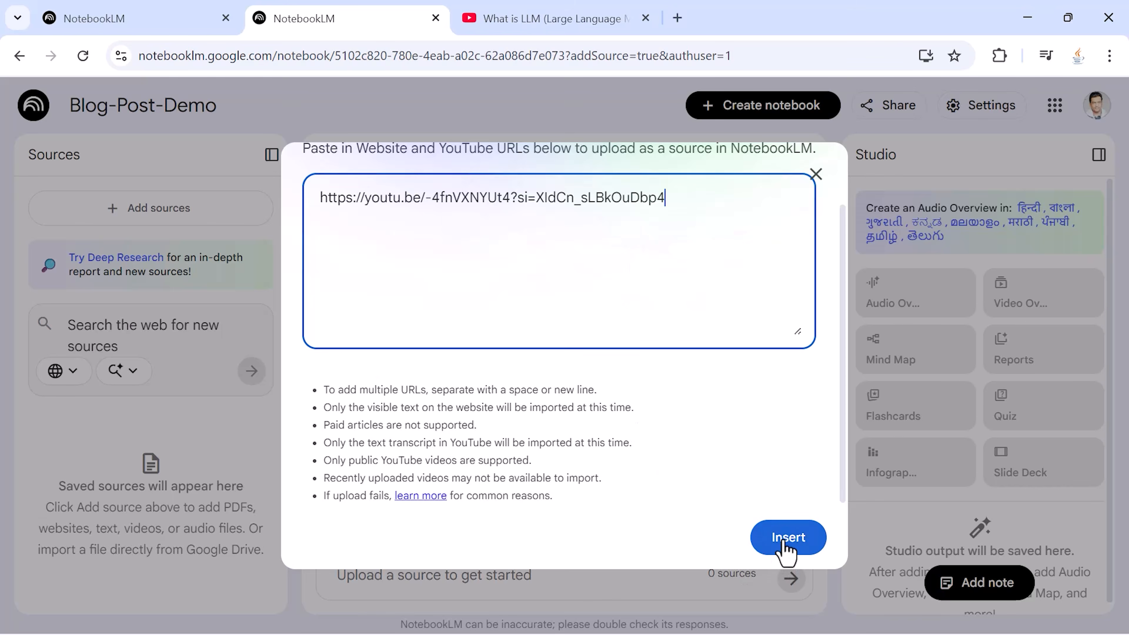
click(785, 549)
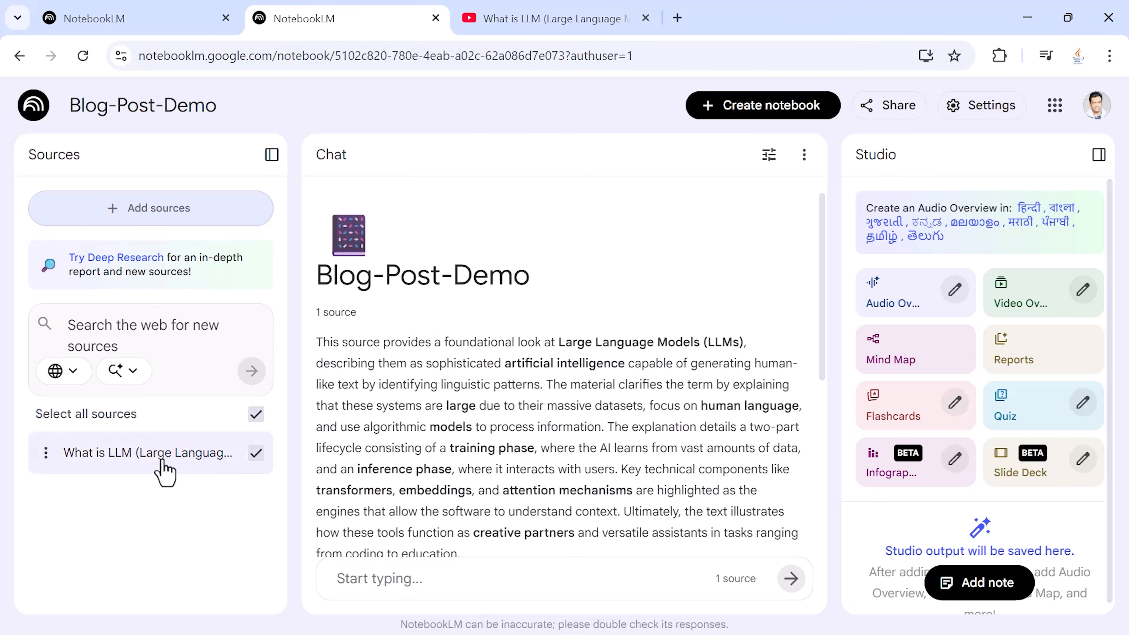
Open the video source, read through its transcript, and collapse the source guide
click(112, 466)
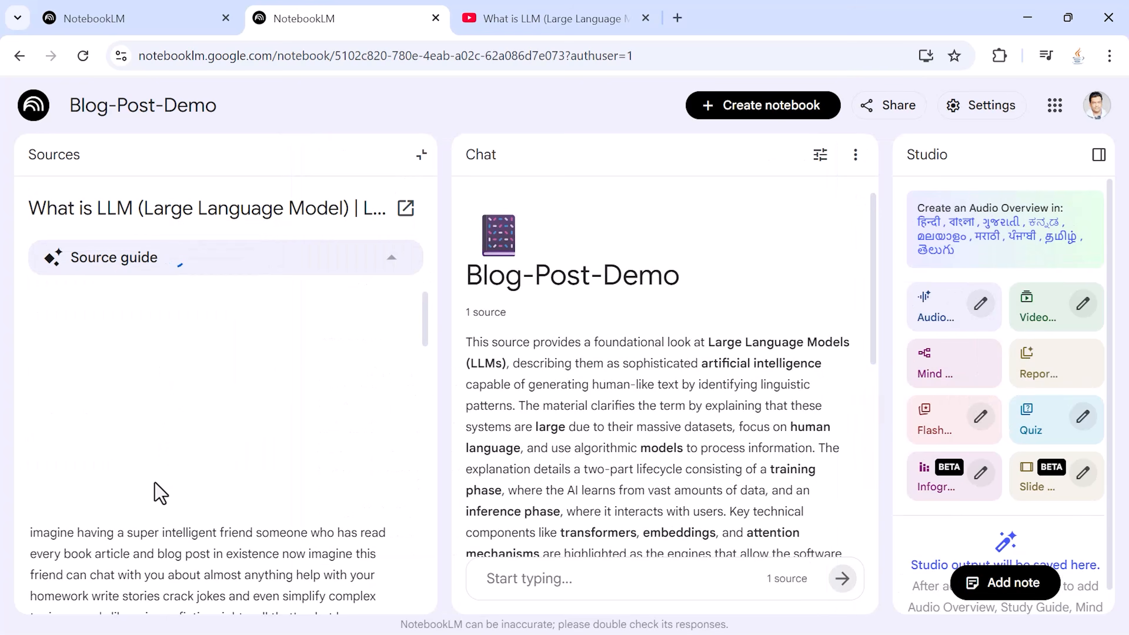
scroll(151, 502, down, 5)
scroll(189, 471, down, 10)
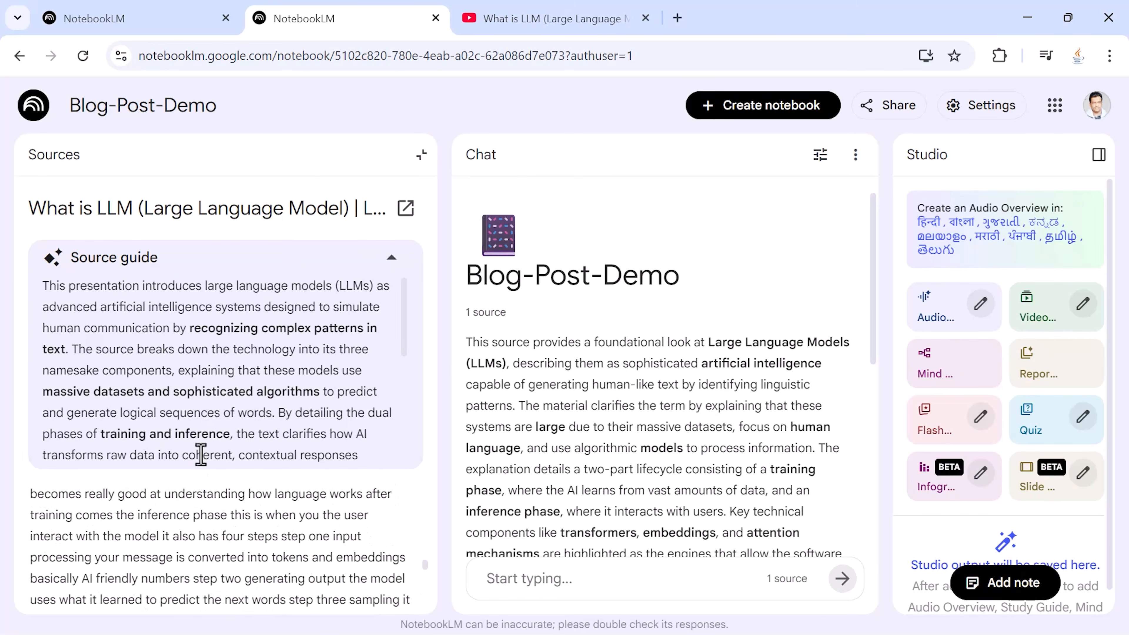
click(391, 258)
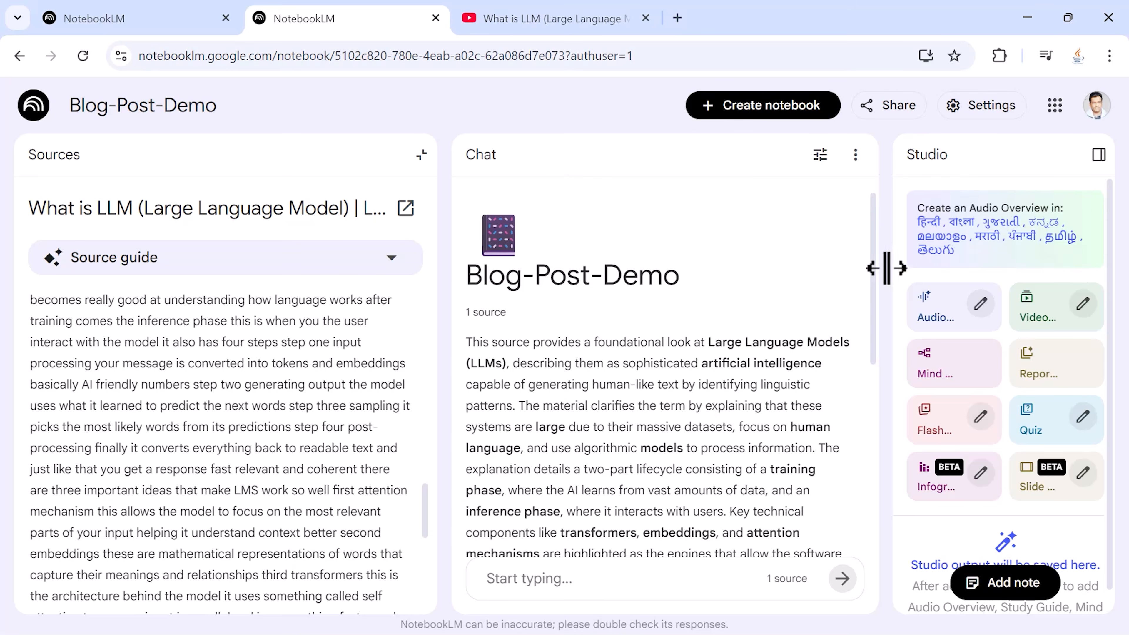
Widen the Studio area, open the Blog Post report's customization, and look through the available languages, keeping English (default)
drag(884, 268, 709, 268)
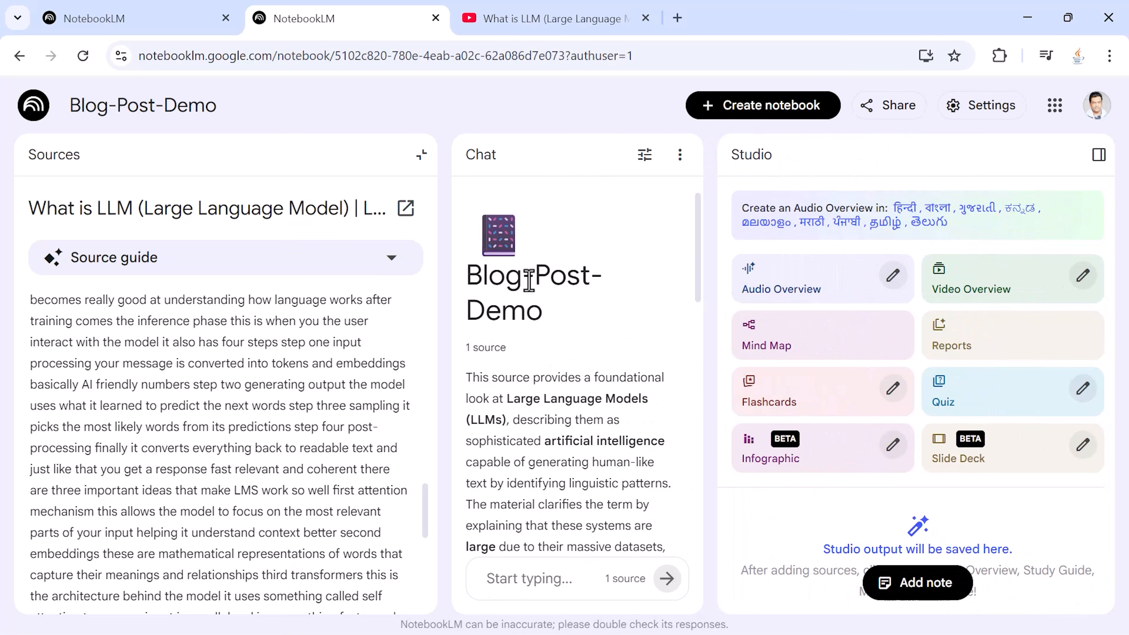
click(993, 341)
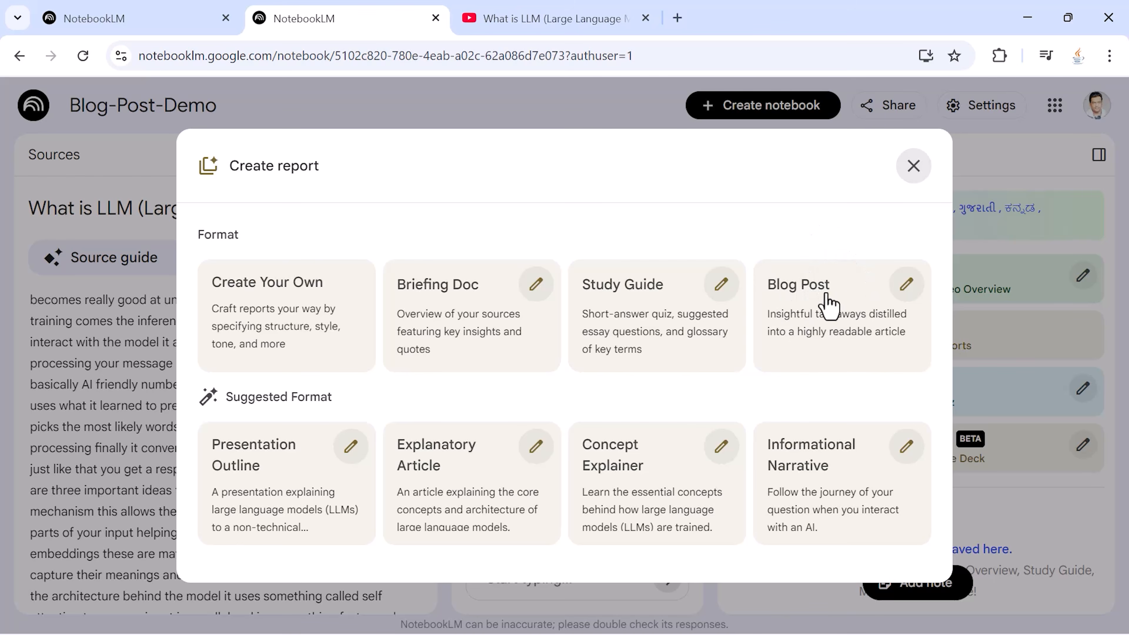
click(906, 290)
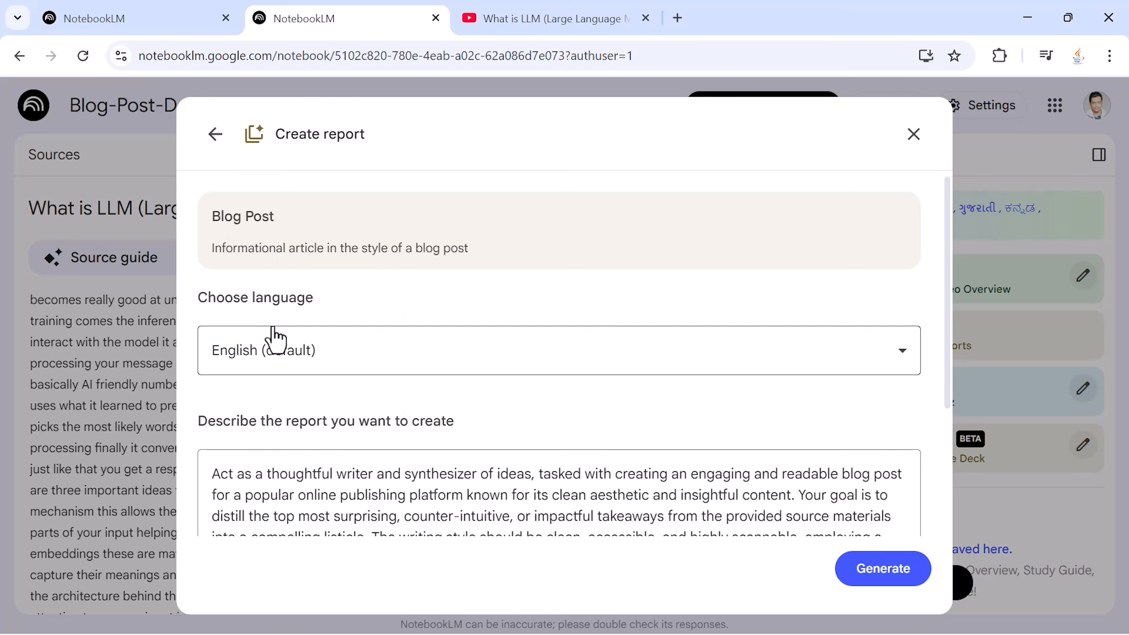
click(325, 354)
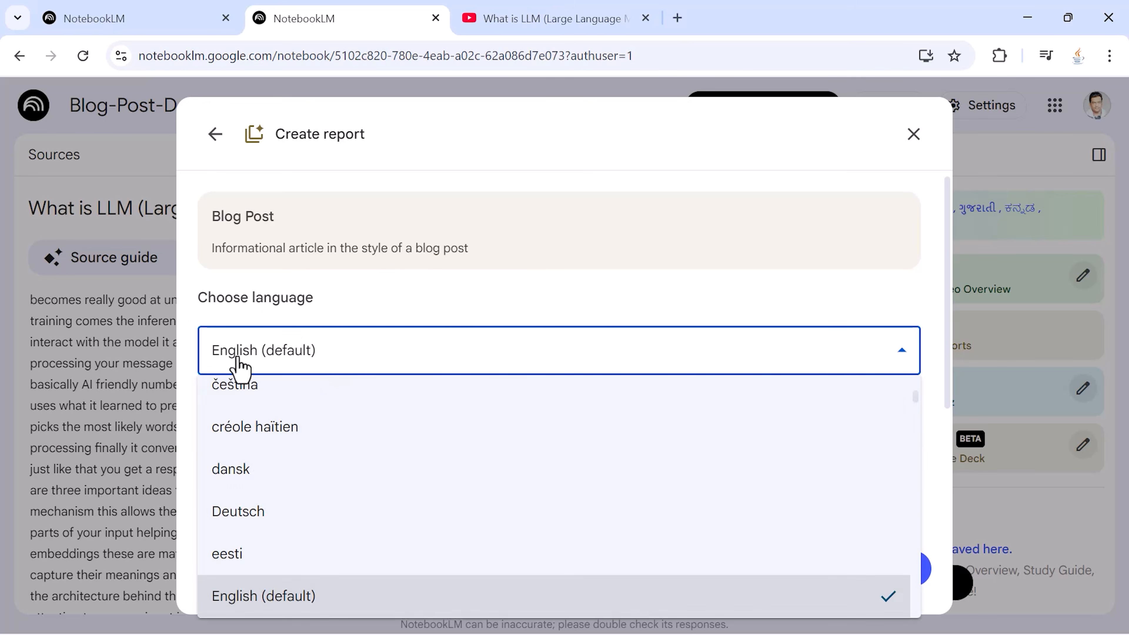
scroll(289, 466, down, 5)
scroll(297, 469, up, 7)
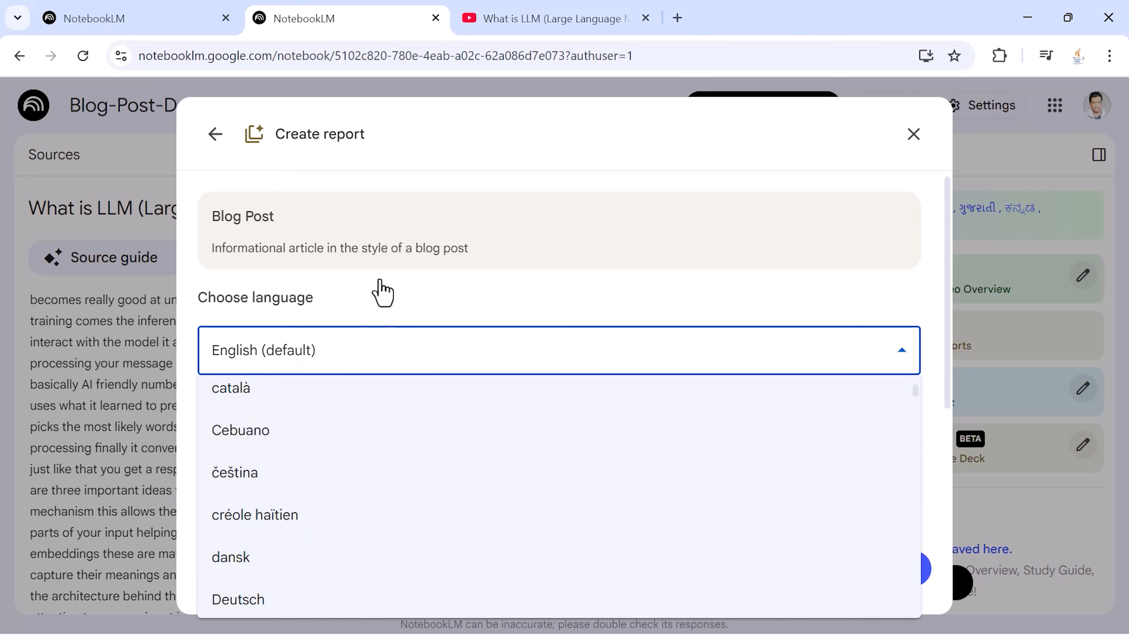
click(507, 240)
Generate the report with the description "create a blog post for beginners, add introduction and conclusion. Follow the SEO standards. Make it productive."
scroll(287, 467, down, 2)
click(295, 416)
key(ctrl+a)
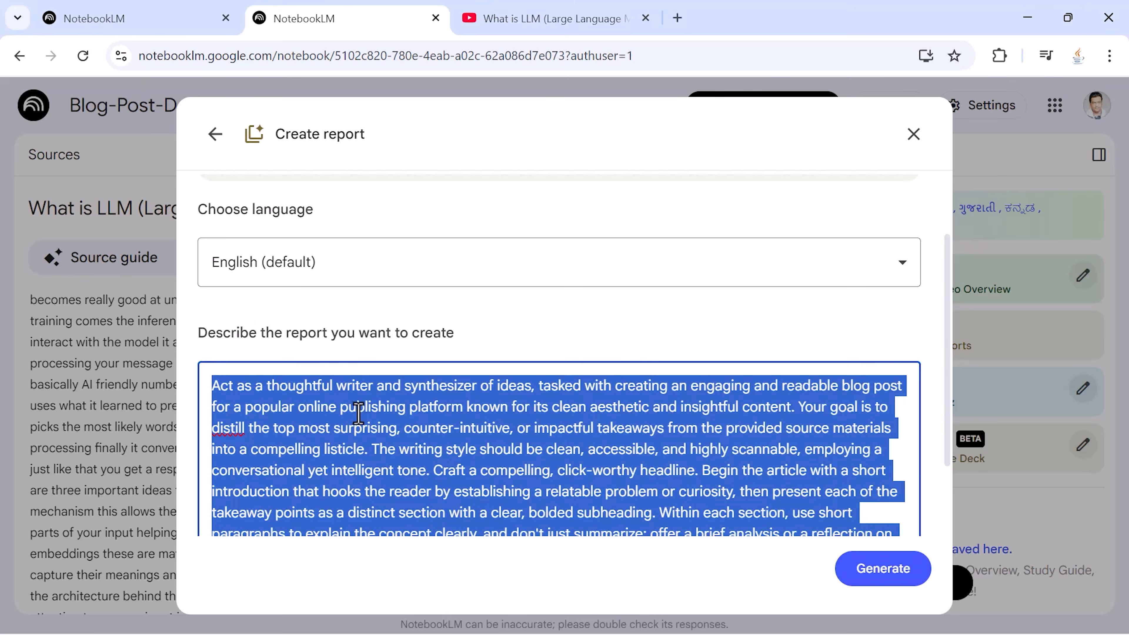
scroll(400, 414, down, 2)
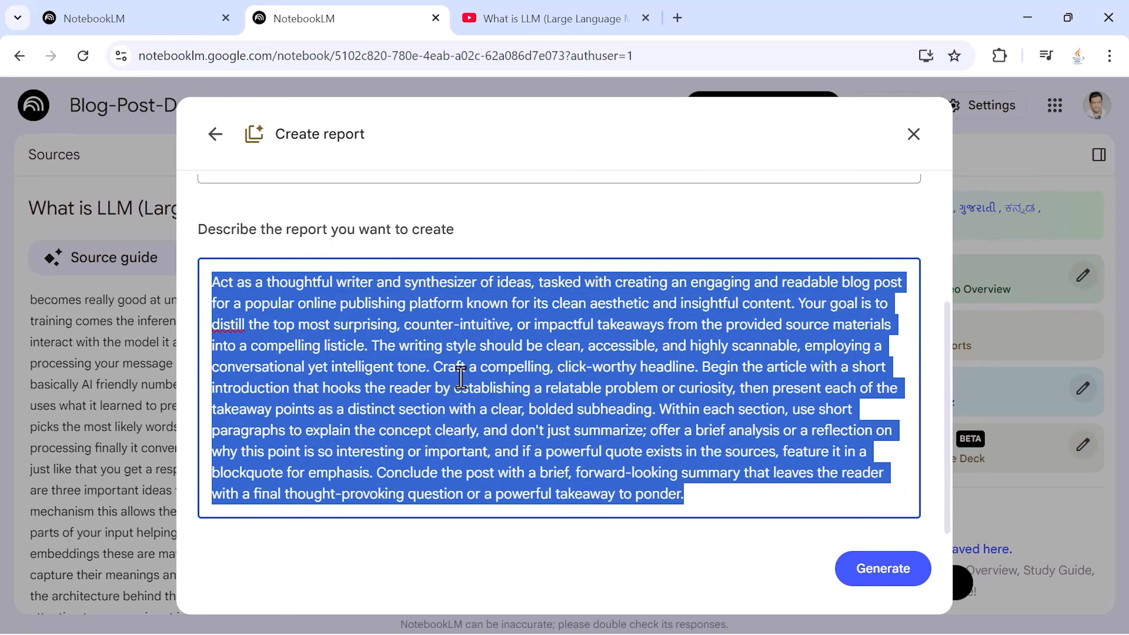
key(BackSpace)
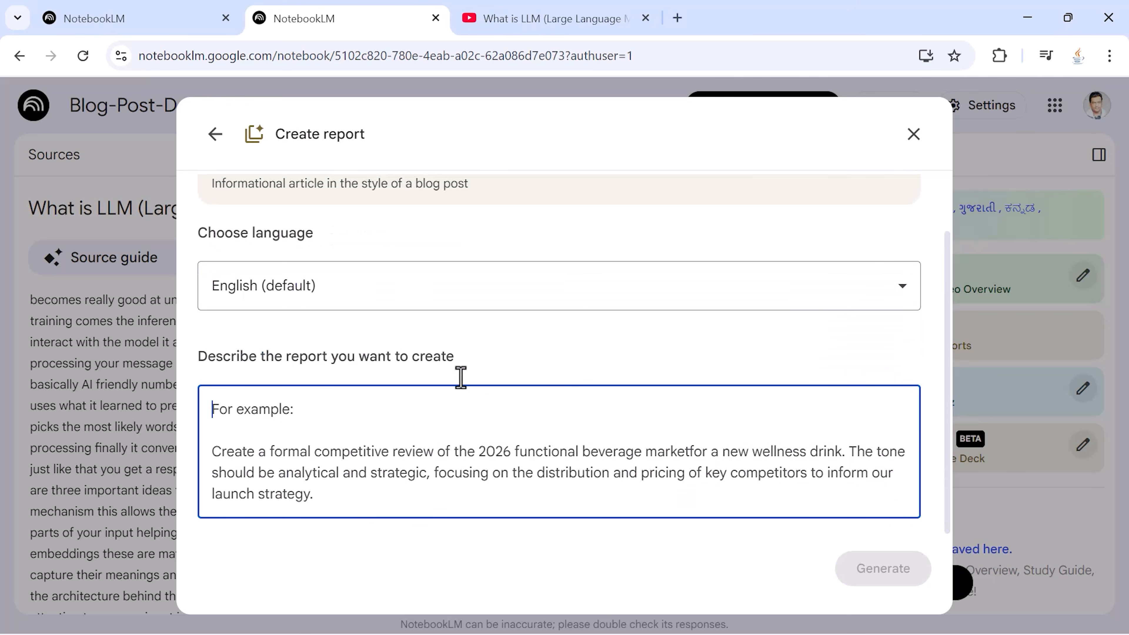
text(cr)
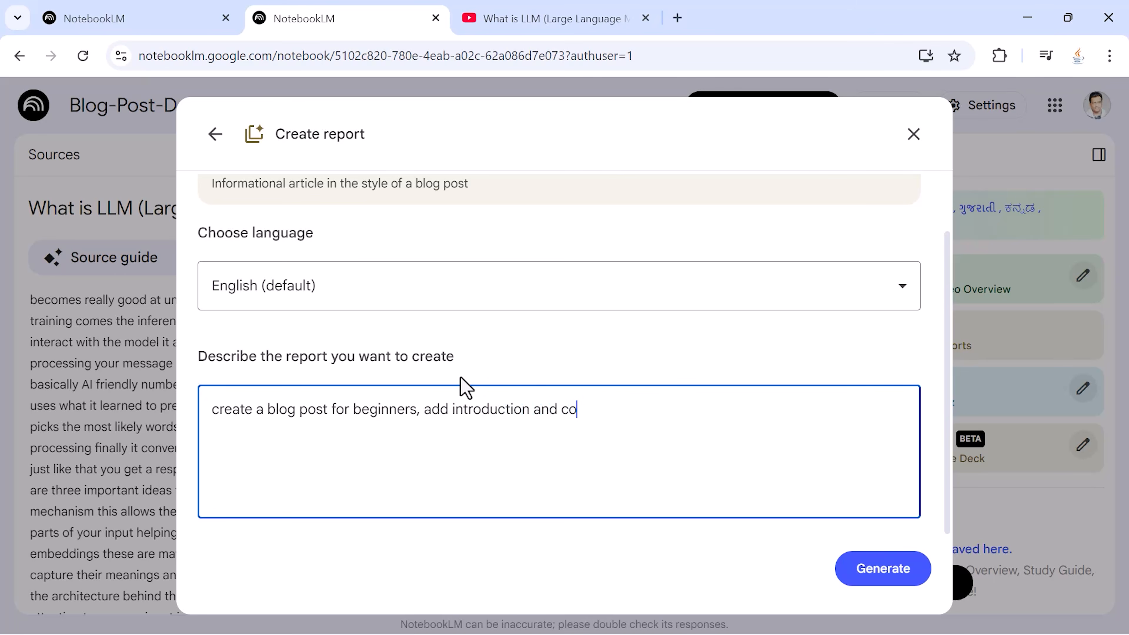
text(usi)
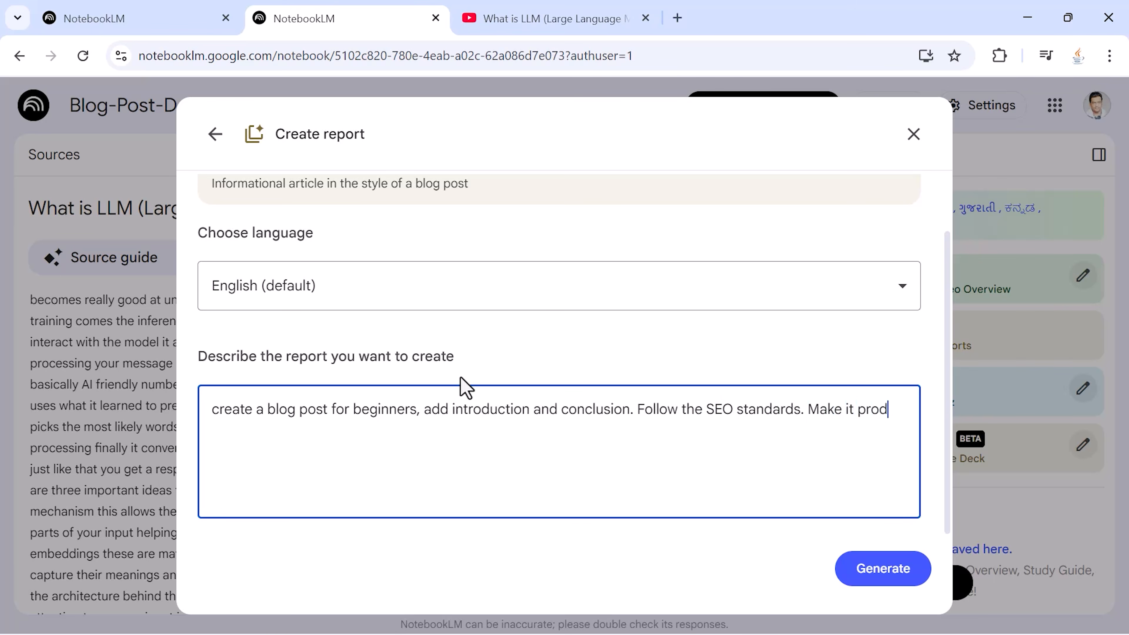
text(uctive.)
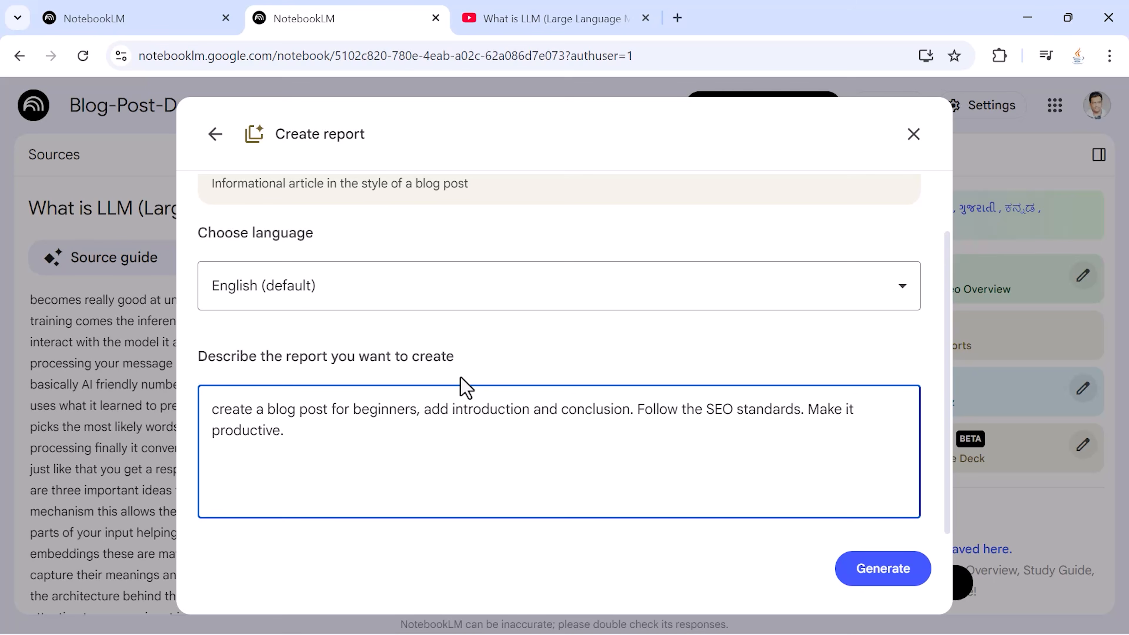
click(882, 578)
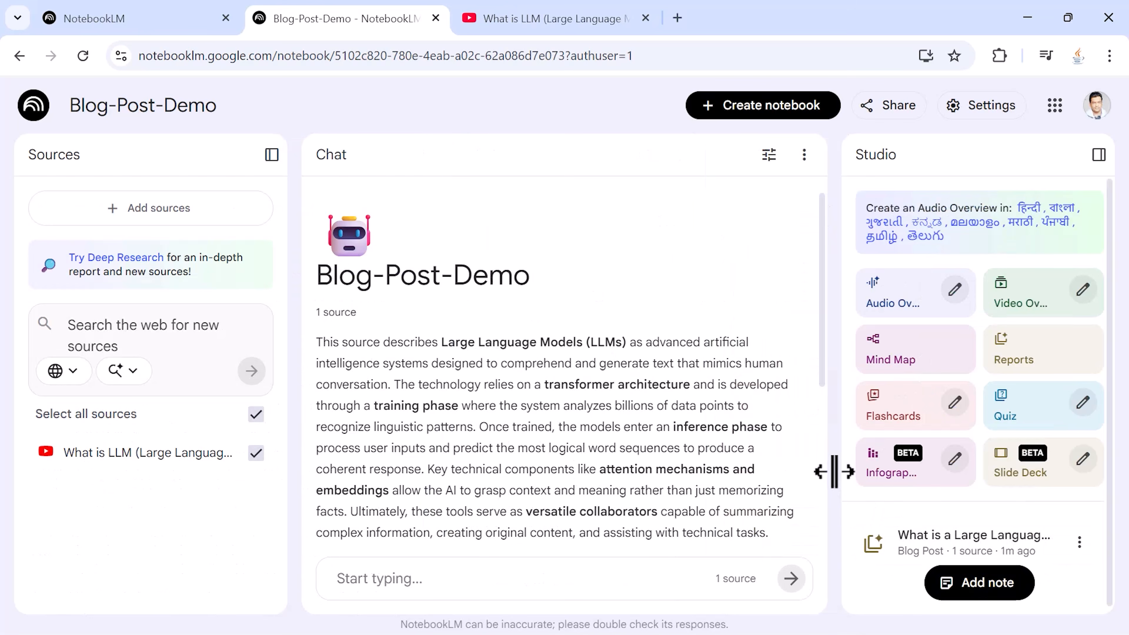
Widen the Studio area, open the generated blog post, and skim its sections
drag(833, 468, 522, 479)
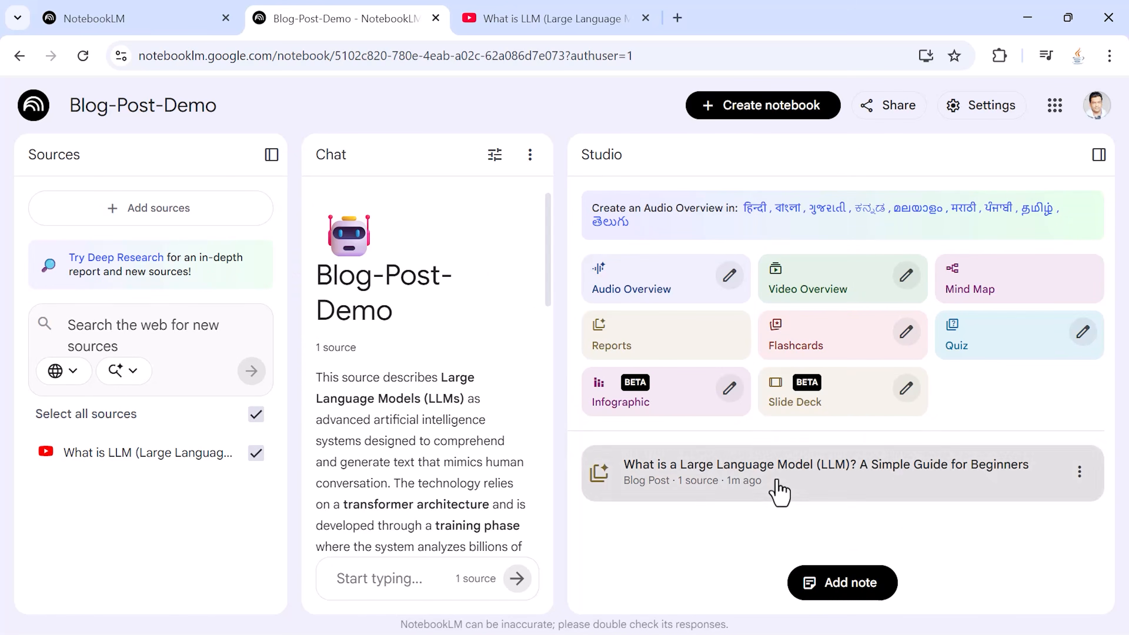
click(773, 489)
scroll(751, 368, down, 15)
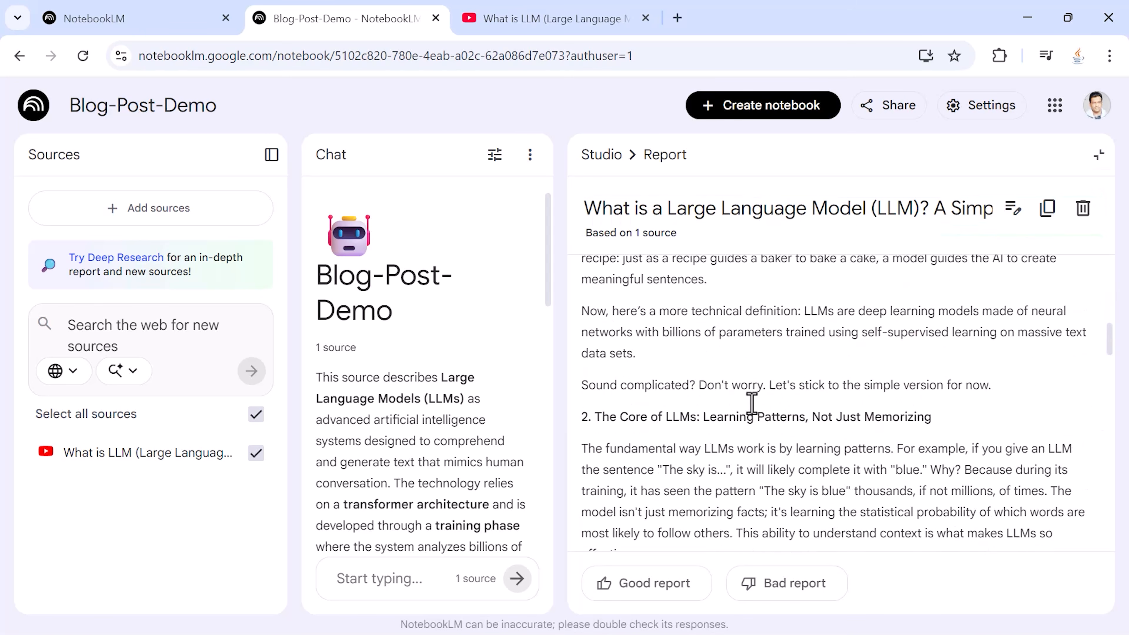
scroll(751, 414, down, 5)
scroll(751, 410, up, 20)
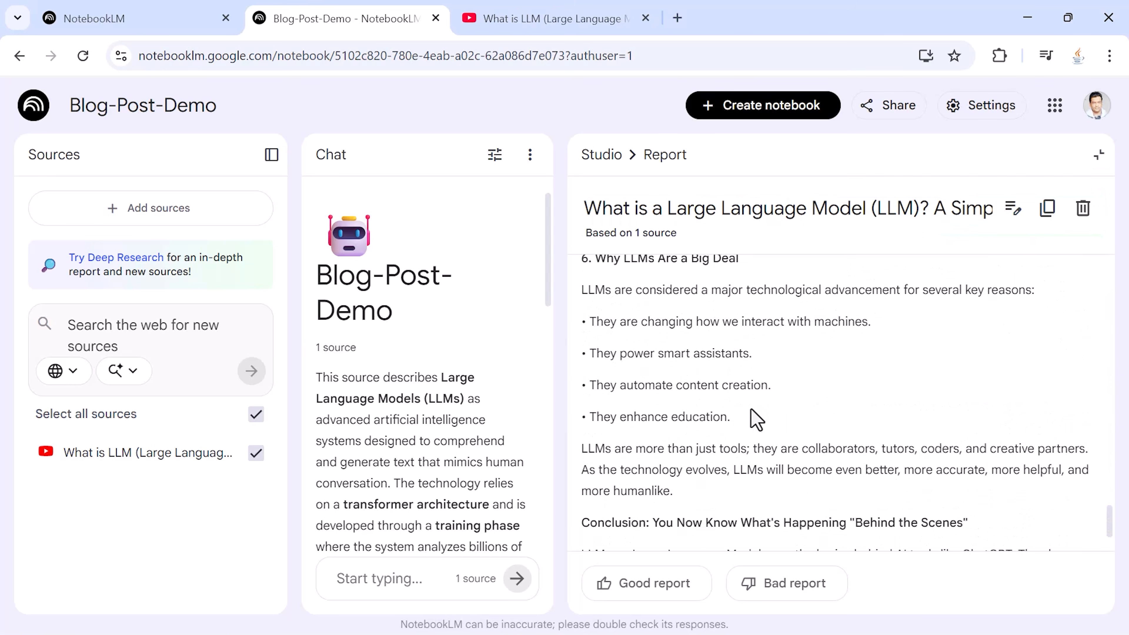
scroll(755, 405, up, 5)
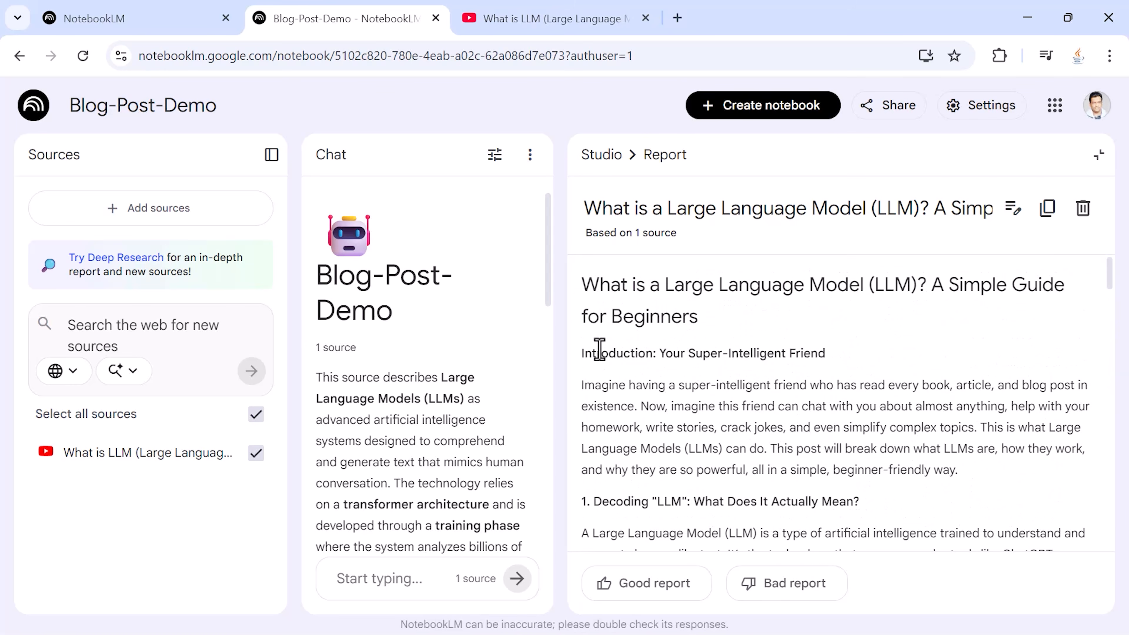
Review the blog post from the introduction heading to the conclusion and copy the report's content
drag(582, 356, 826, 355)
scroll(772, 381, down, 4)
scroll(696, 360, down, 15)
scroll(684, 386, down, 15)
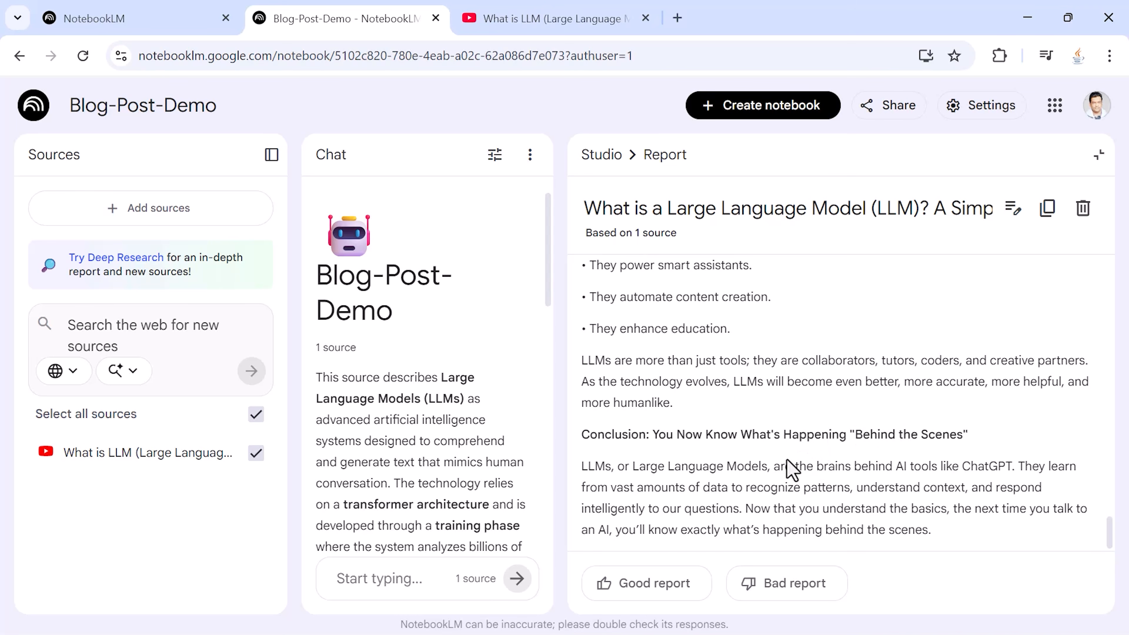
scroll(787, 461, up, 15)
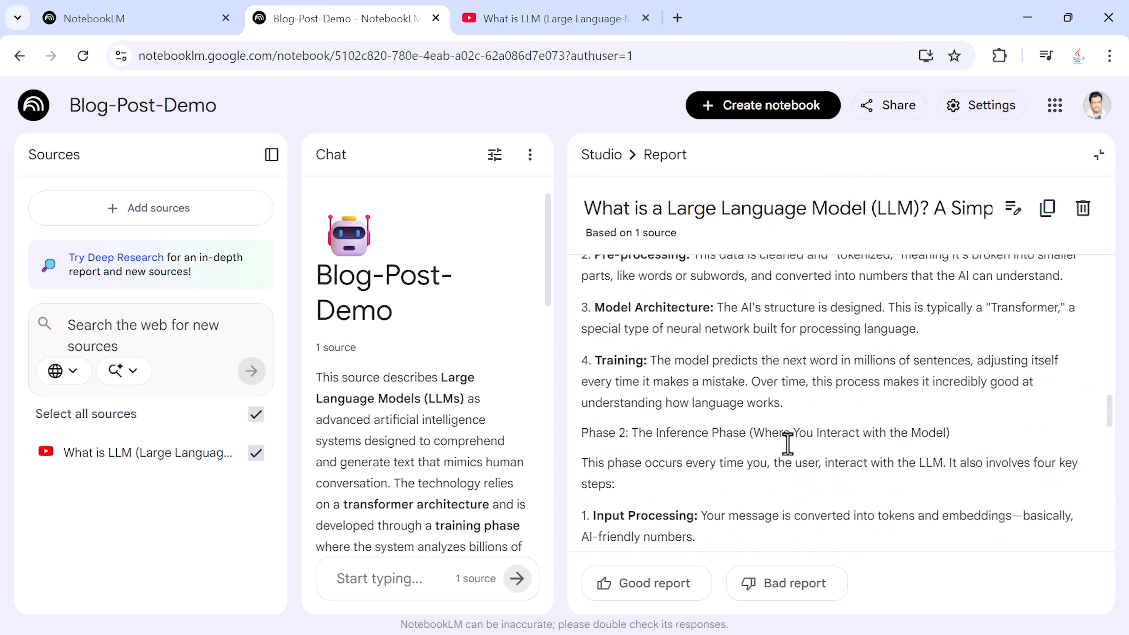
scroll(787, 443, up, 15)
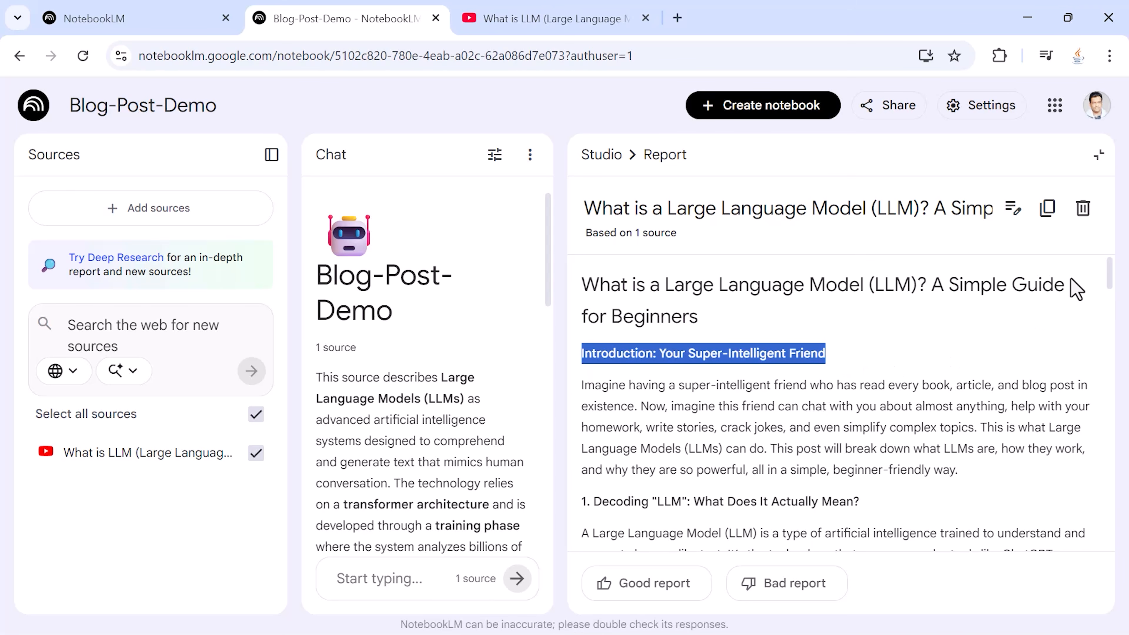
click(1047, 209)
click(875, 316)
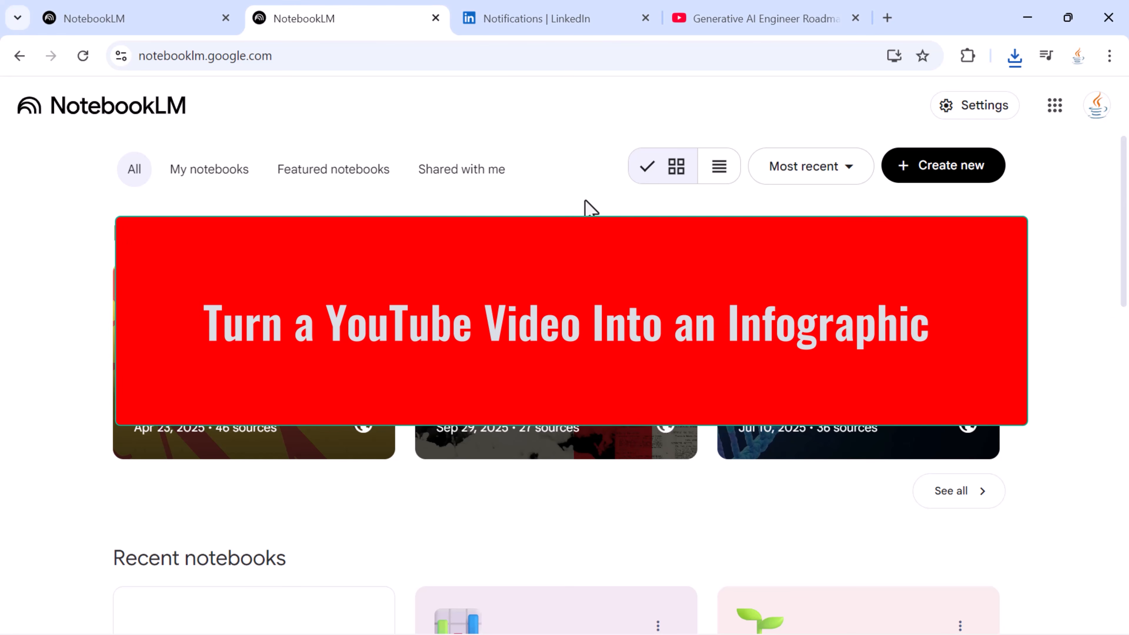
Close the LinkedIn notifications tab in the browser
middle_click(549, 18)
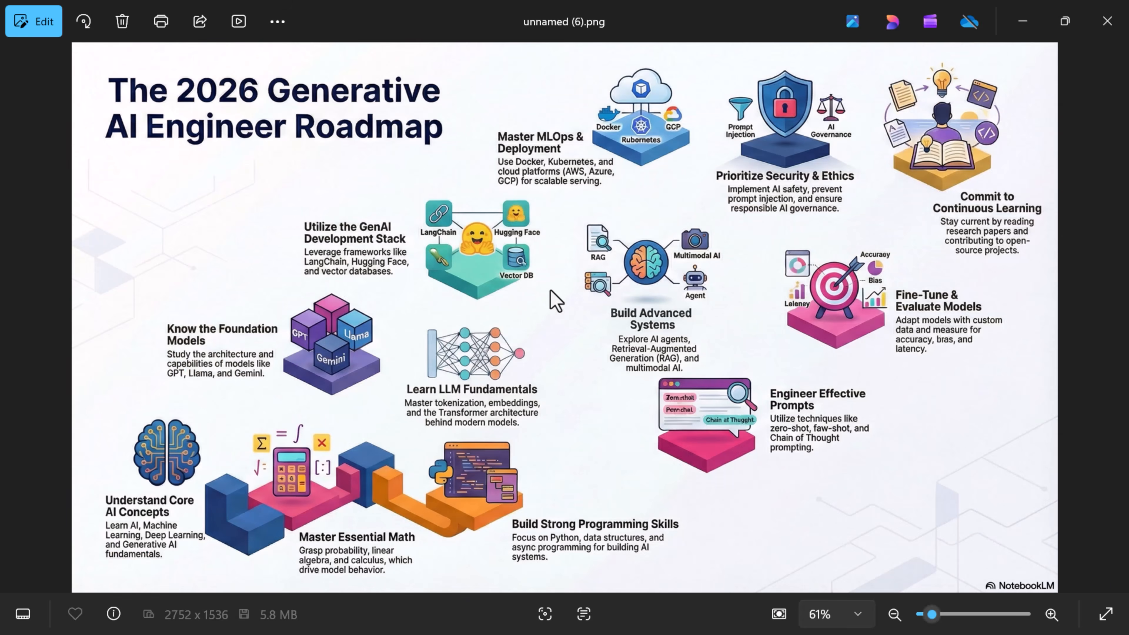
Examine the 2026 Generative AI Engineer Roadmap infographic up close and minimize the image viewer
scroll(554, 234, up, 3)
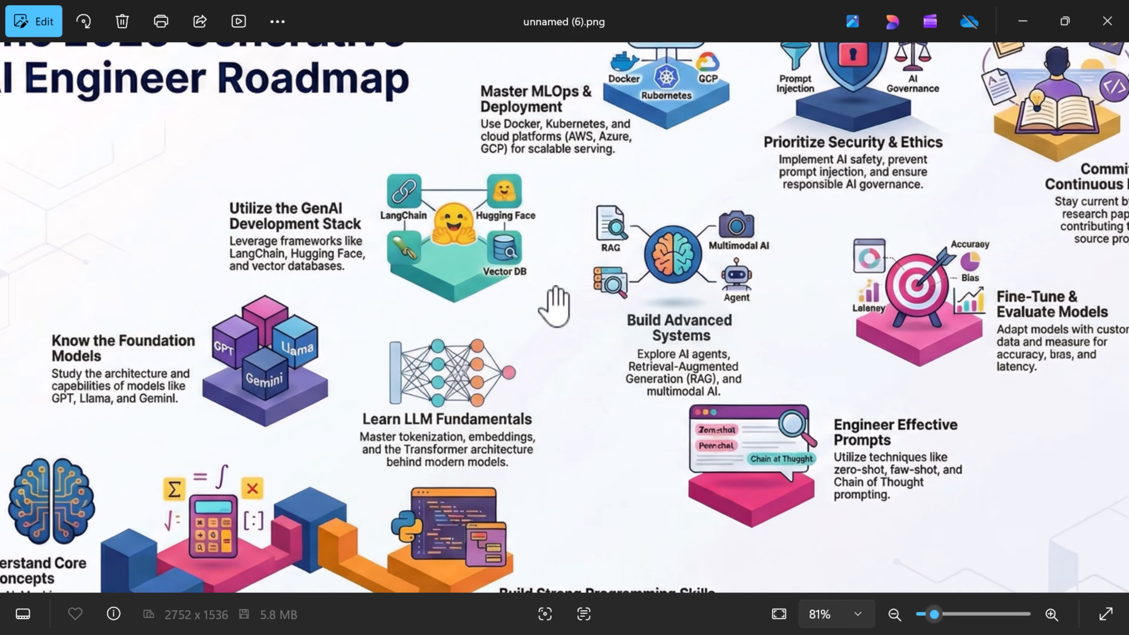
drag(447, 280, 629, 212)
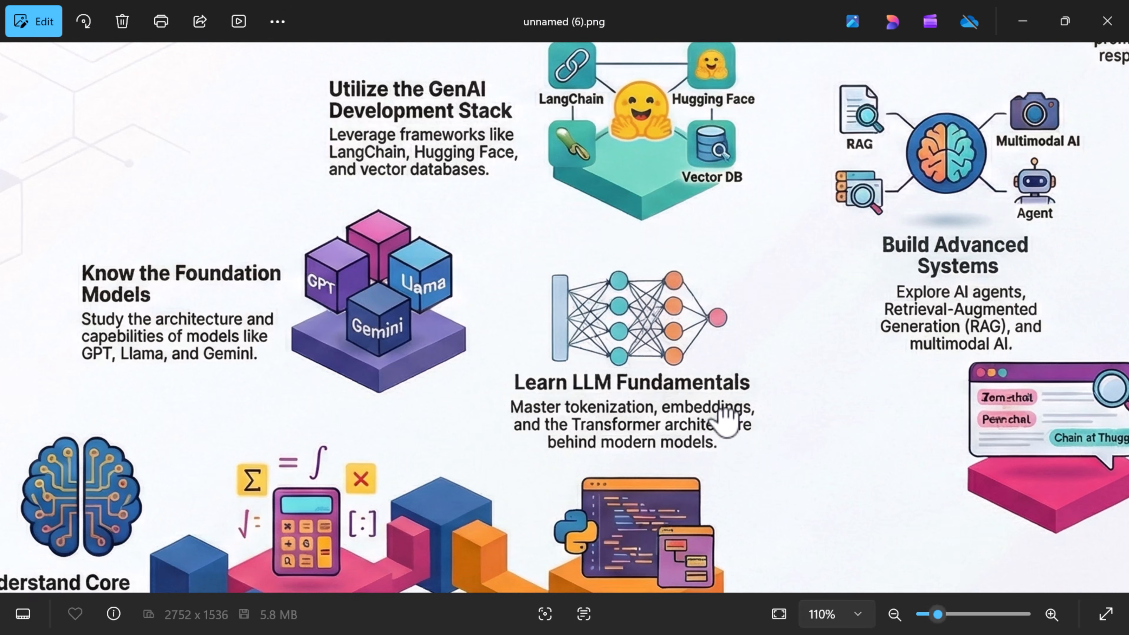
drag(722, 422, 626, 334)
scroll(573, 267, down, 5)
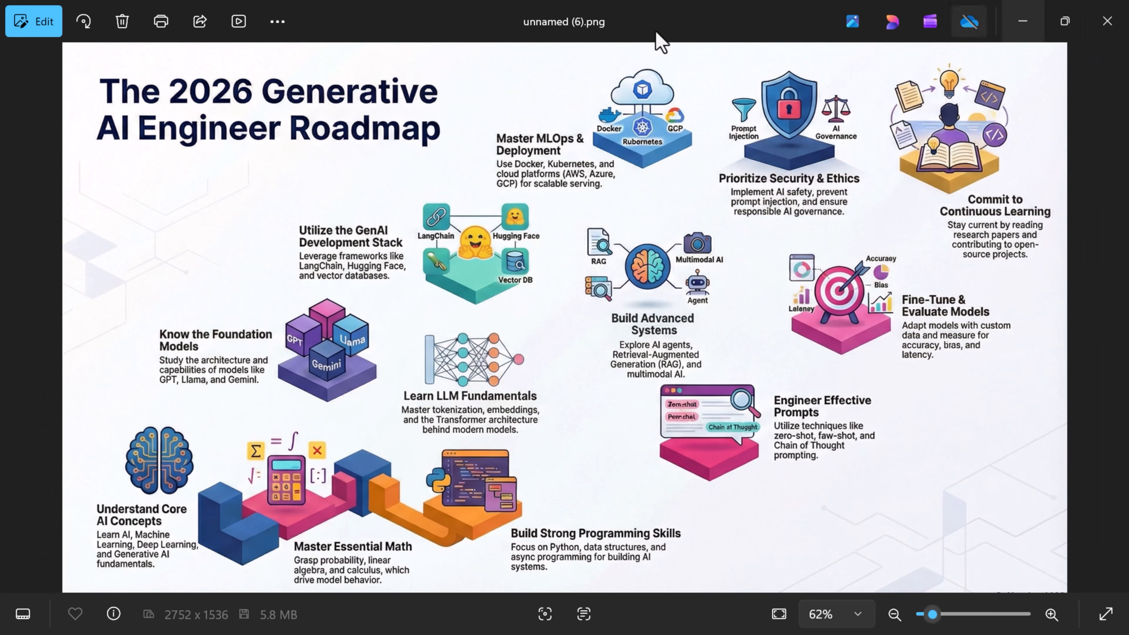
click(1022, 21)
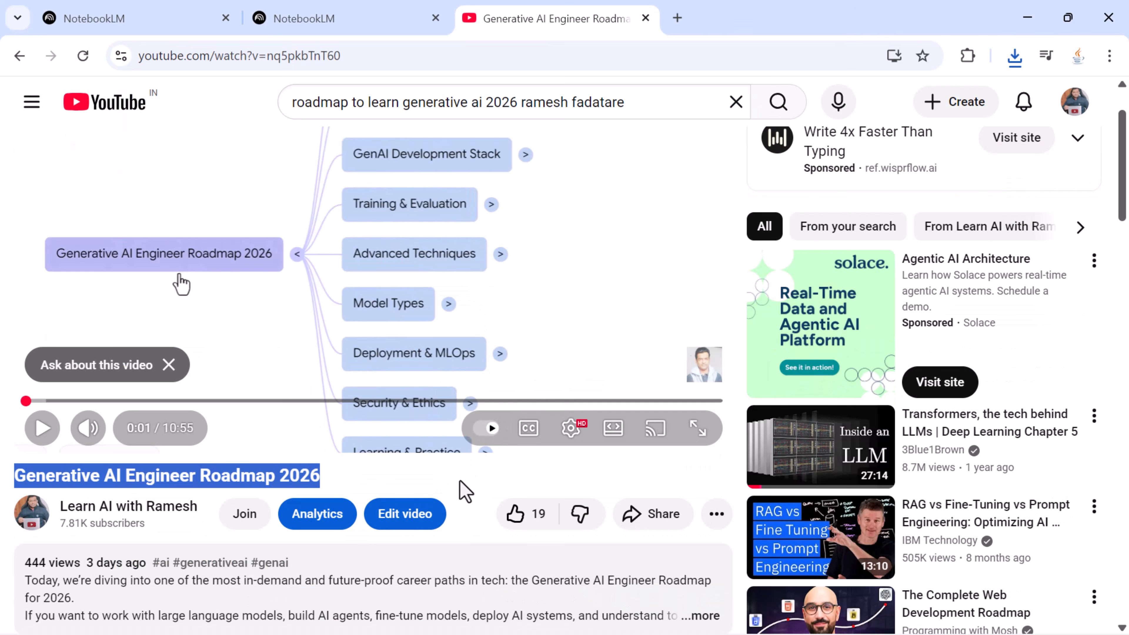
Switch to the NotebookLM home page, create a new notebook, and dismiss its initial add-sources dialog
click(464, 491)
click(373, 29)
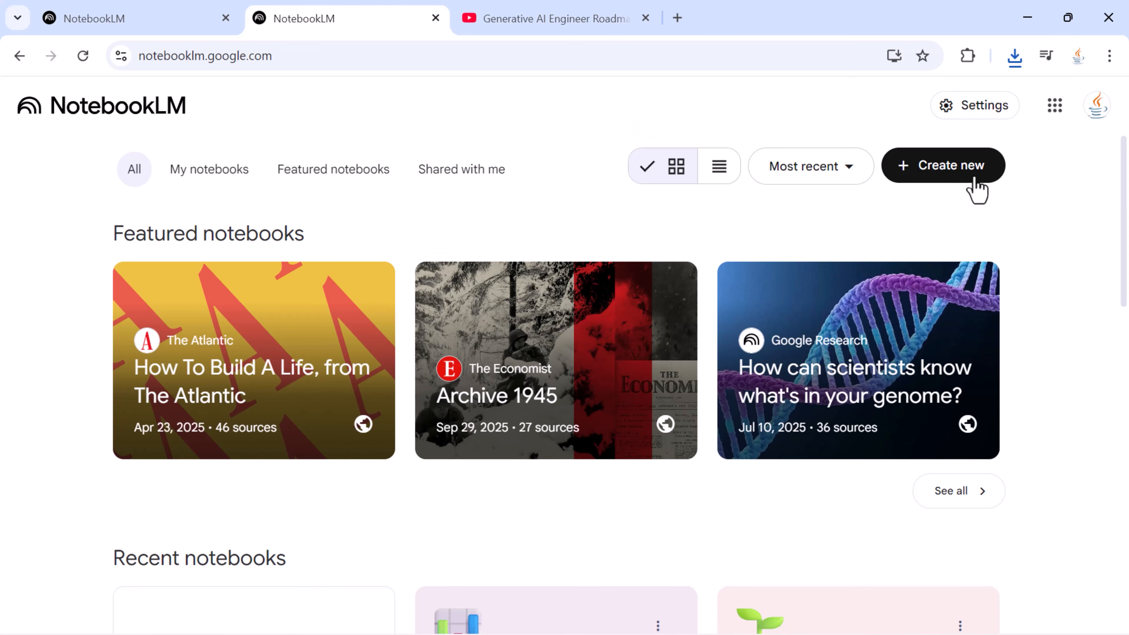
click(941, 177)
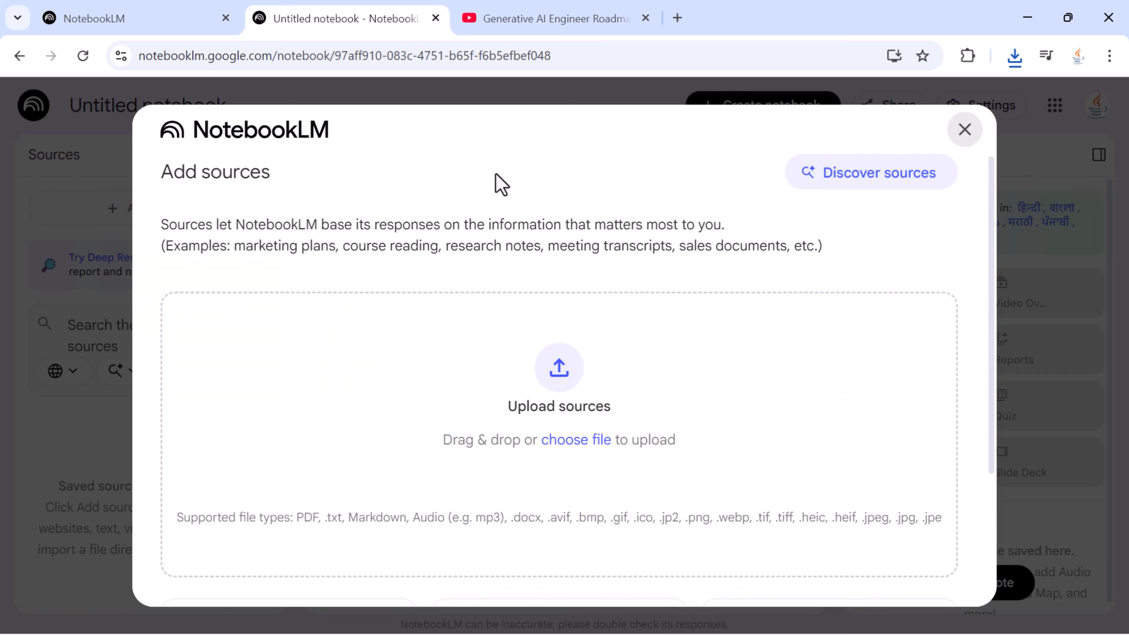
click(963, 134)
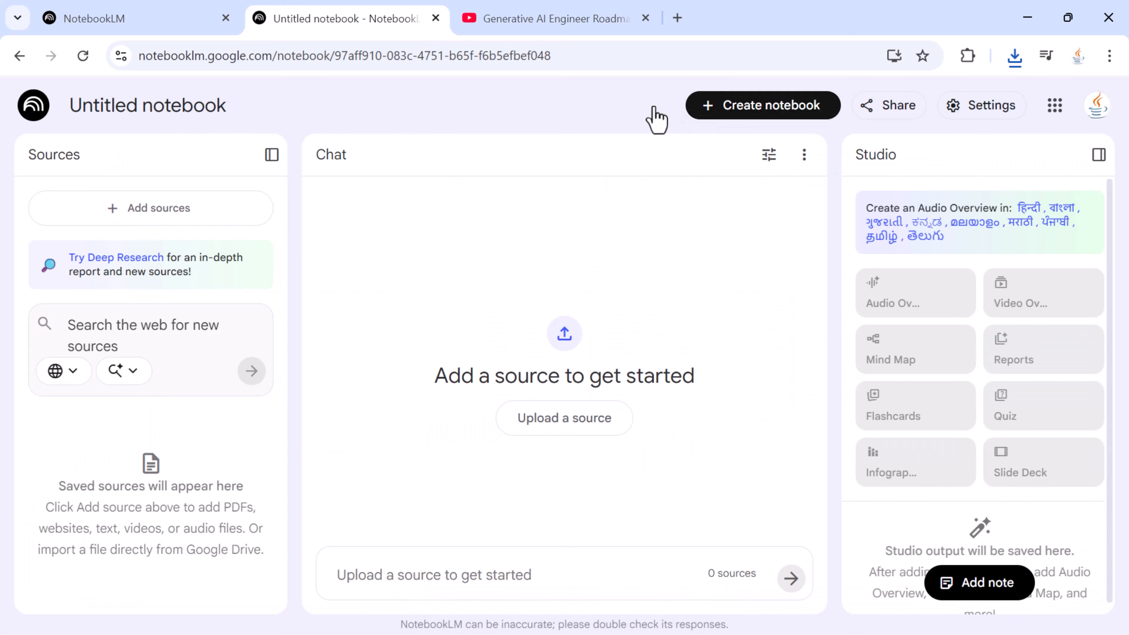
Rename the untitled notebook as "YouTube to Infographic Demo"
triple_click(178, 109)
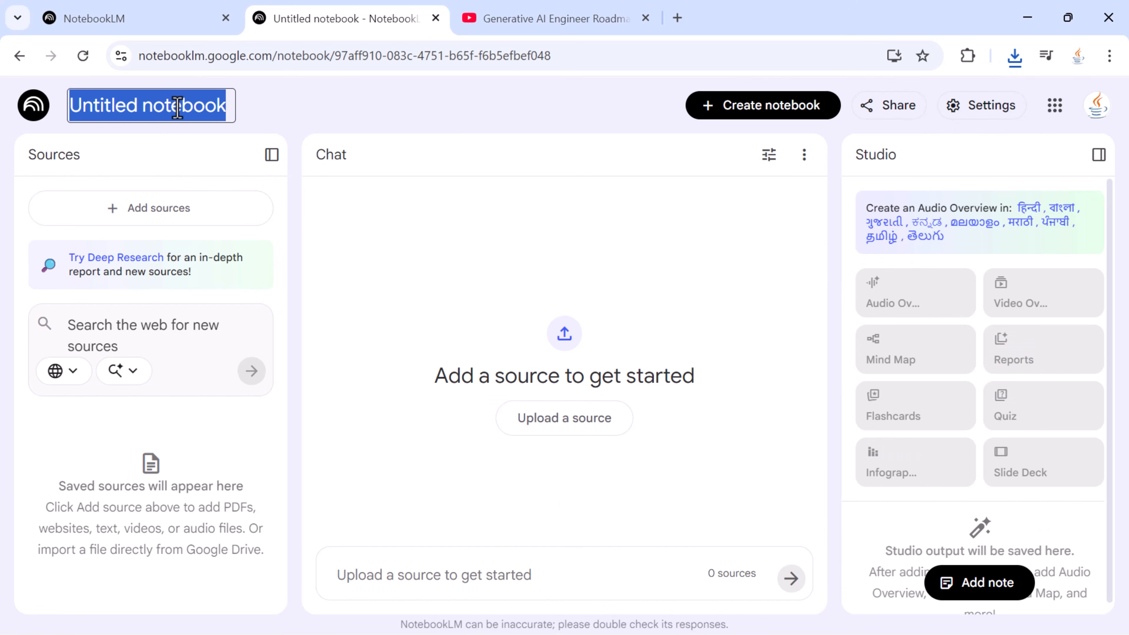
text(YouTube)
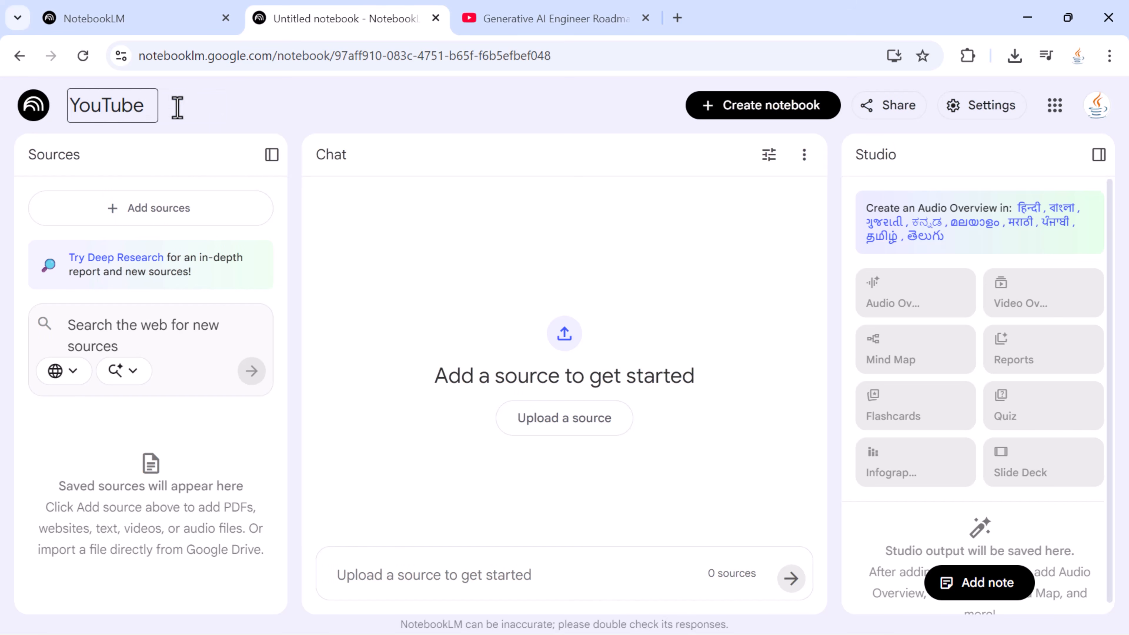
text( to Infog)
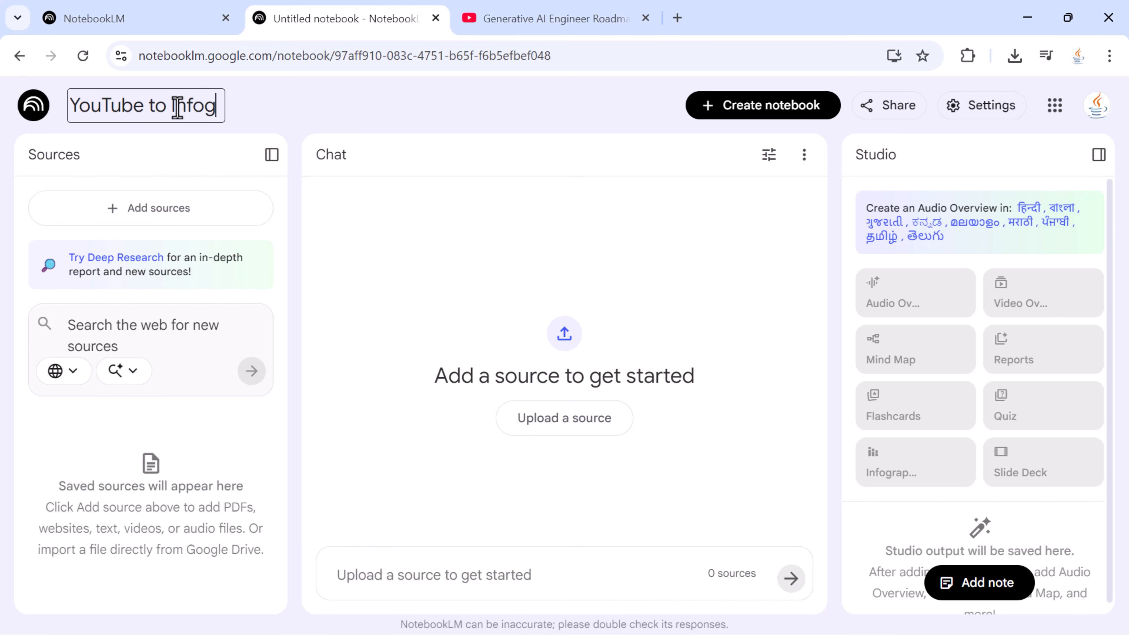
text(raphic Dem)
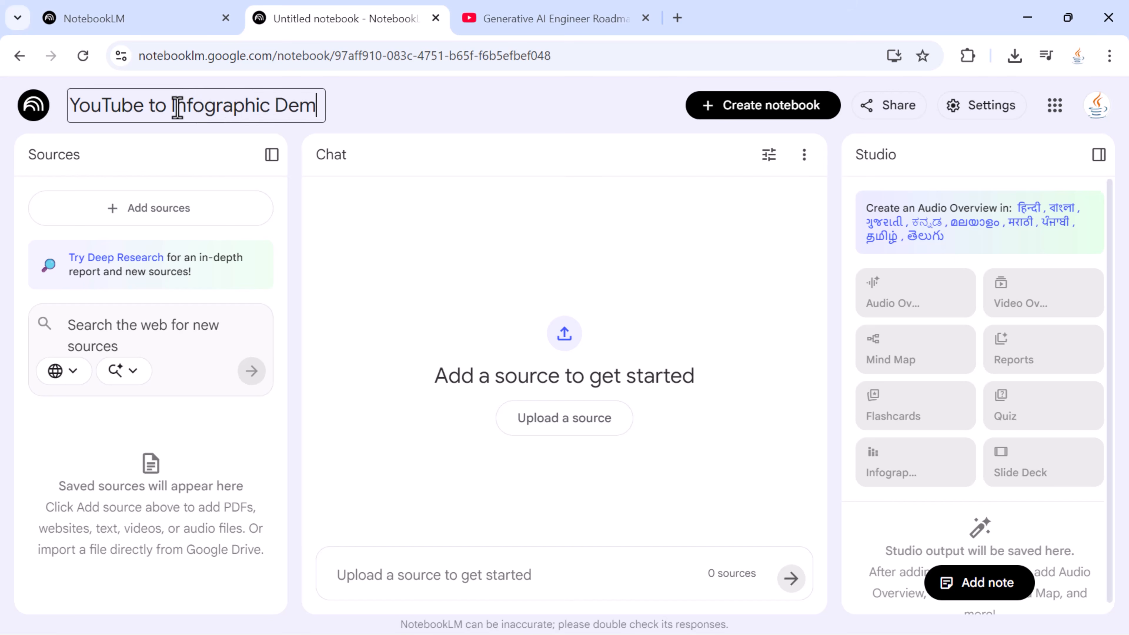
text(o)
click(398, 120)
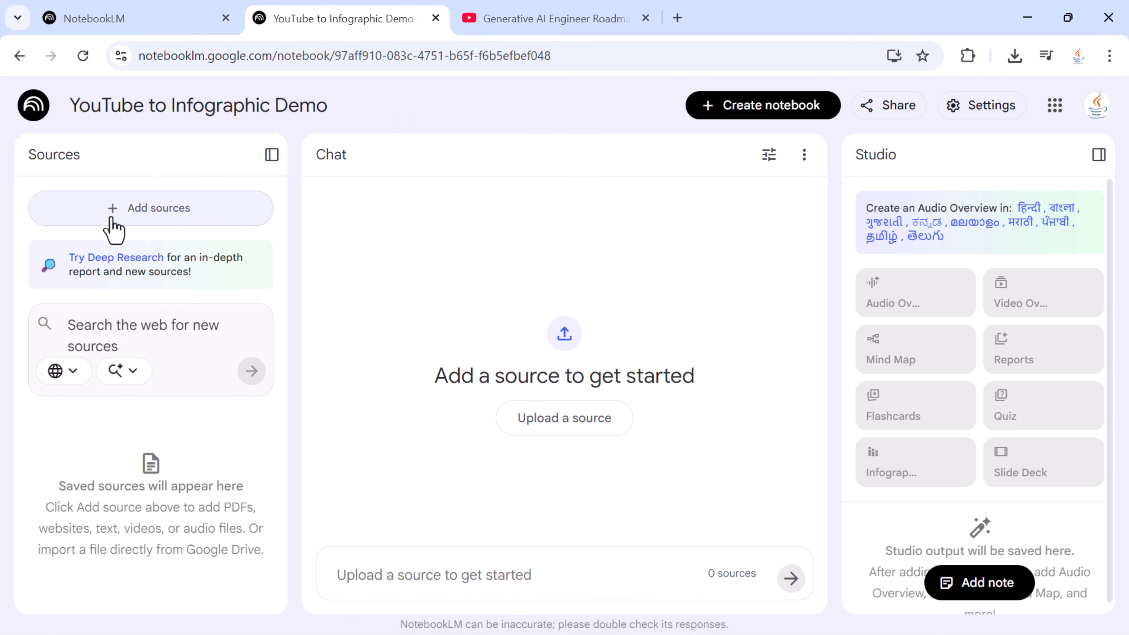
Start adding a source to the notebook and copy the share link of the YouTube video "Generative AI Engineer Roadmap 2026"
click(164, 215)
scroll(446, 378, down, 3)
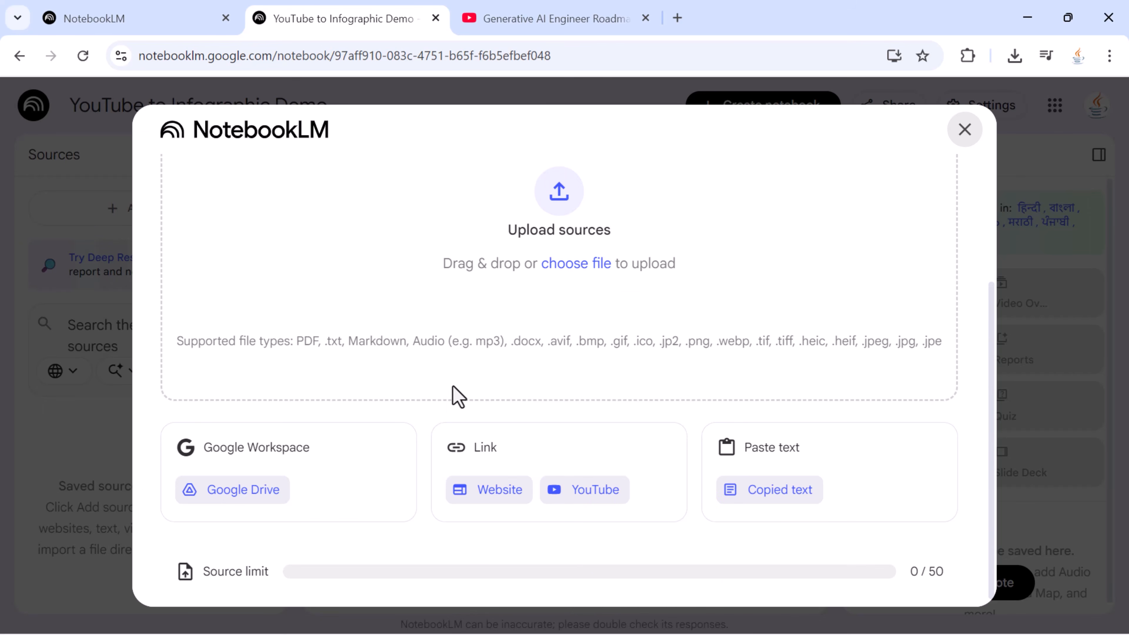
click(567, 21)
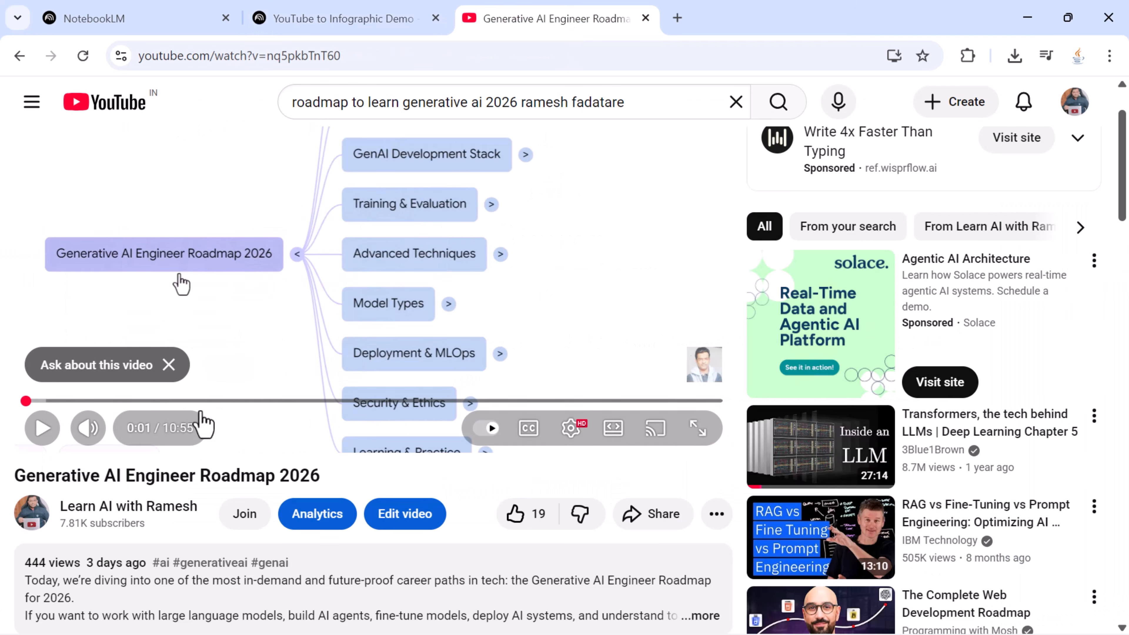
drag(17, 475, 321, 479)
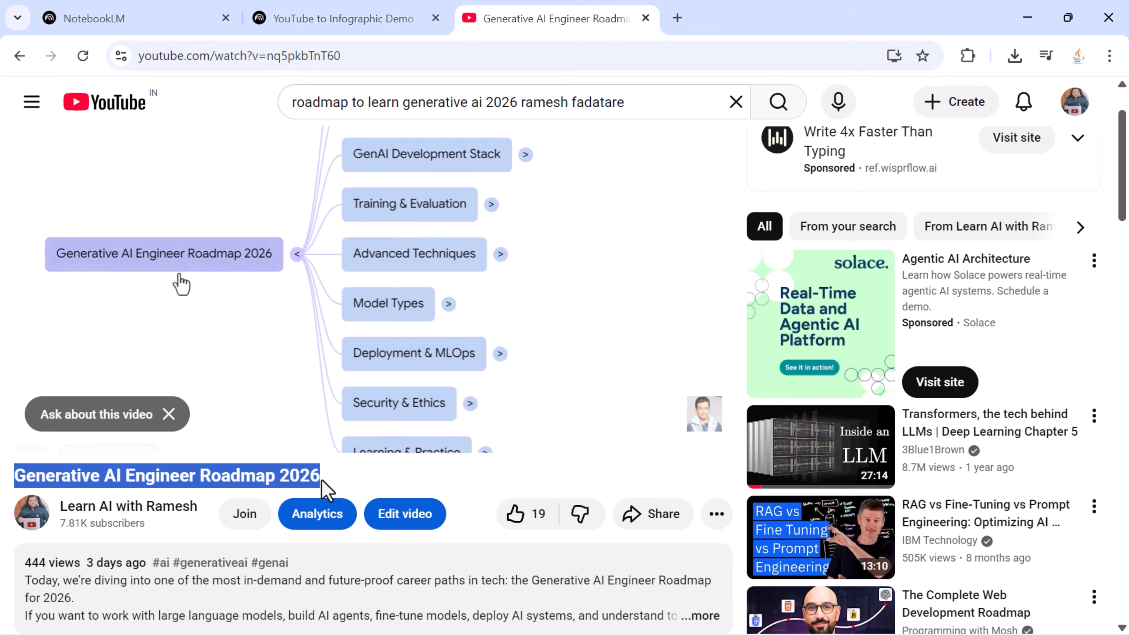
click(340, 477)
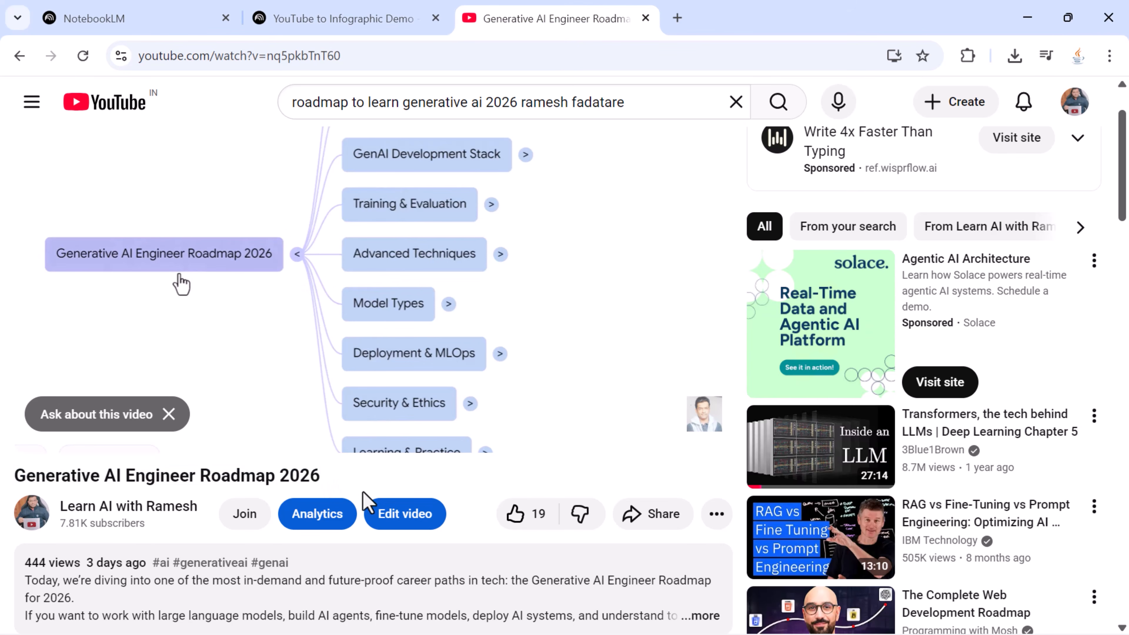
click(661, 520)
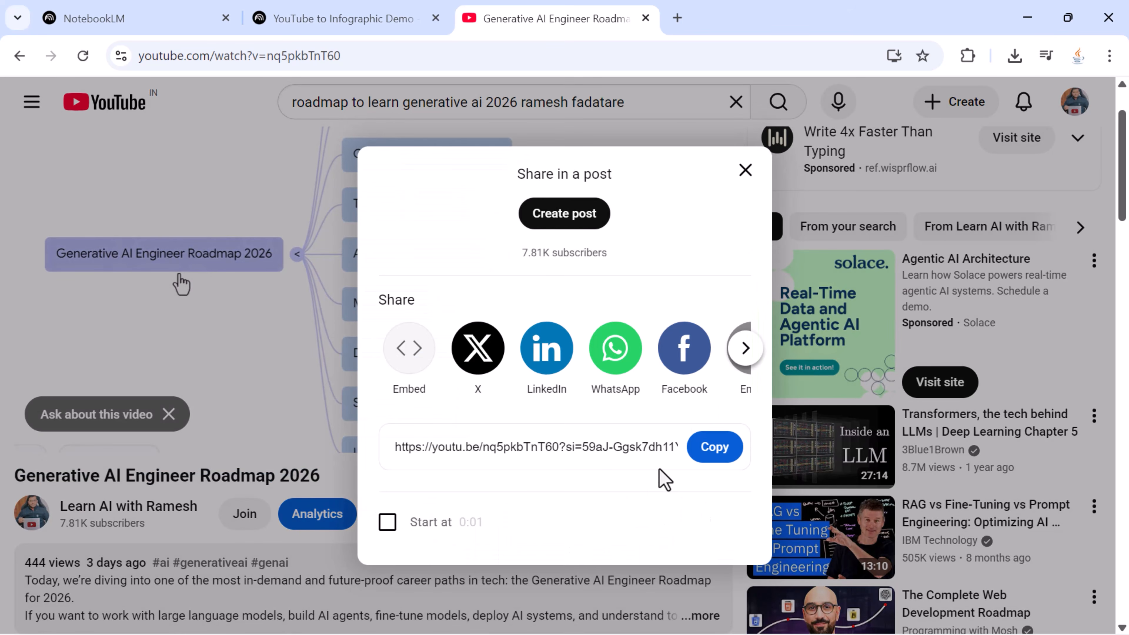
click(715, 456)
Insert the copied video link into the notebook as a YouTube source
click(374, 20)
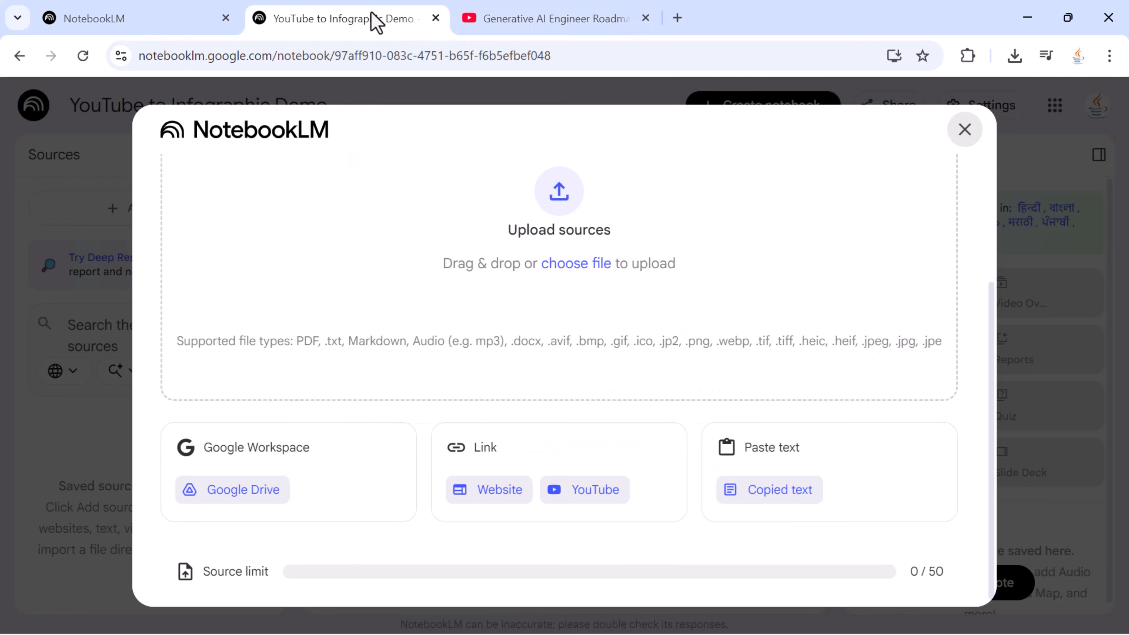
click(602, 494)
click(431, 290)
key(ctrl+v)
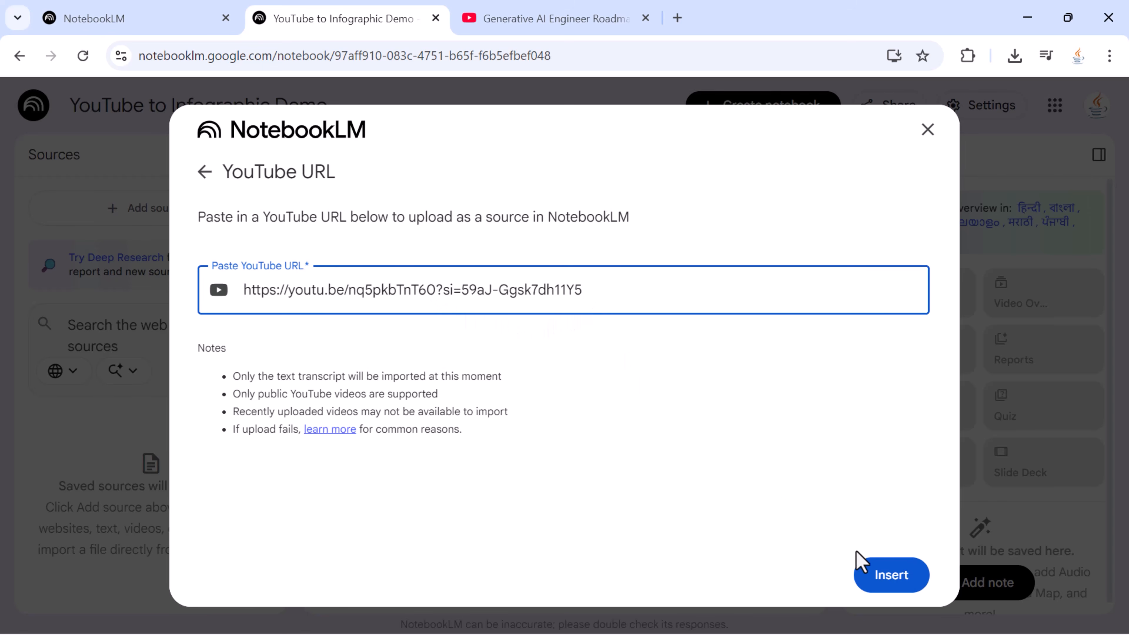
click(893, 592)
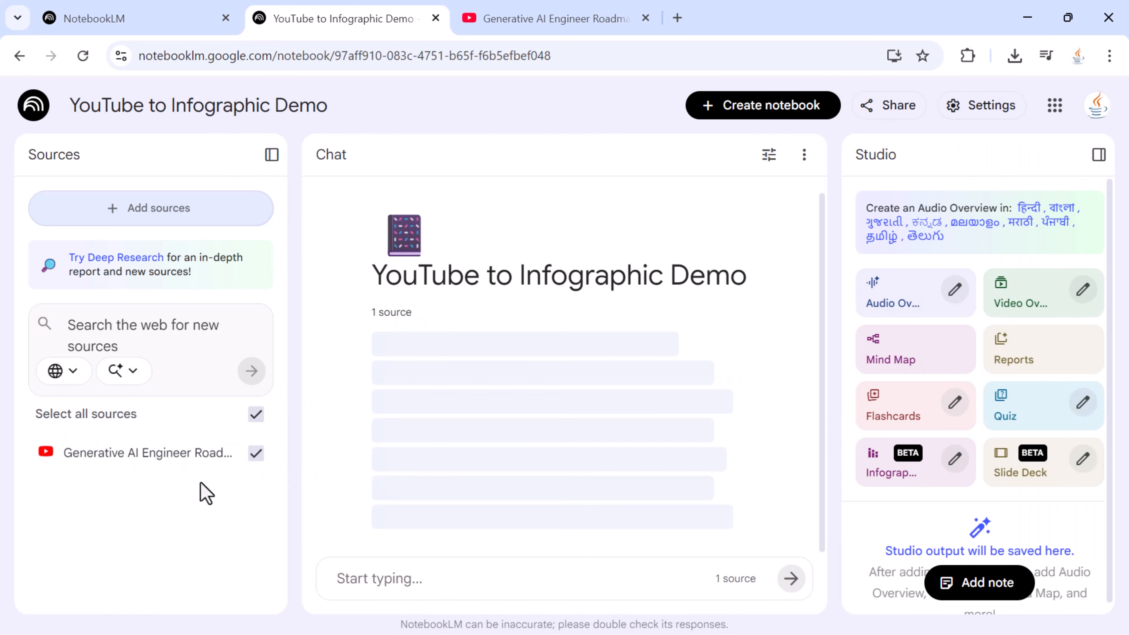
Review the imported video's source guide and transcript, and return to the source list
click(153, 449)
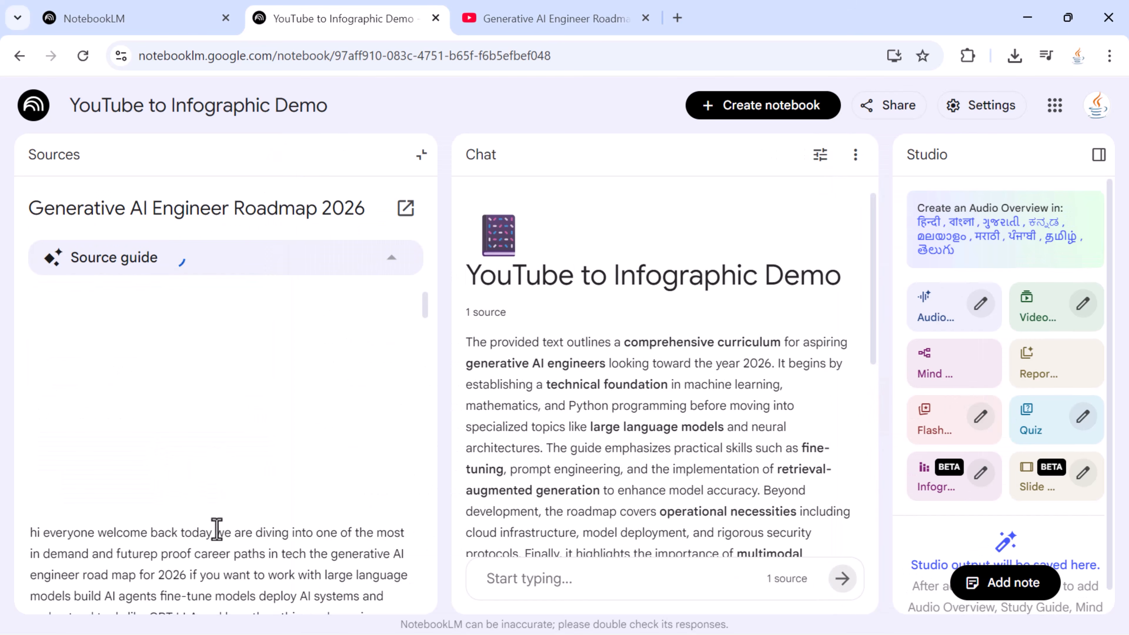
scroll(239, 532, down, 15)
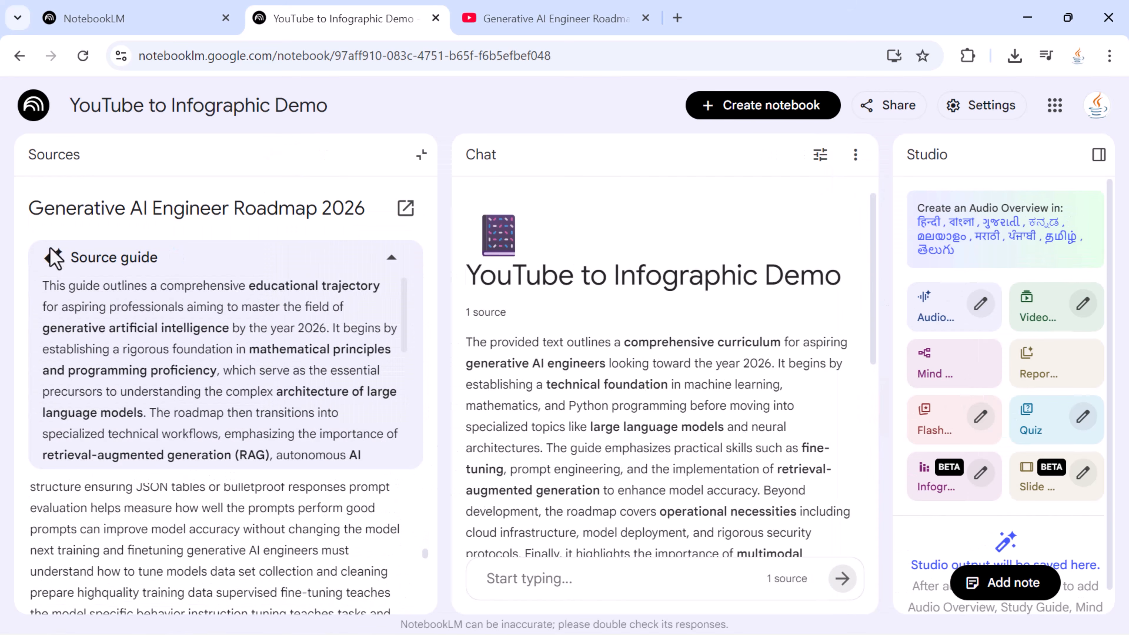
click(54, 155)
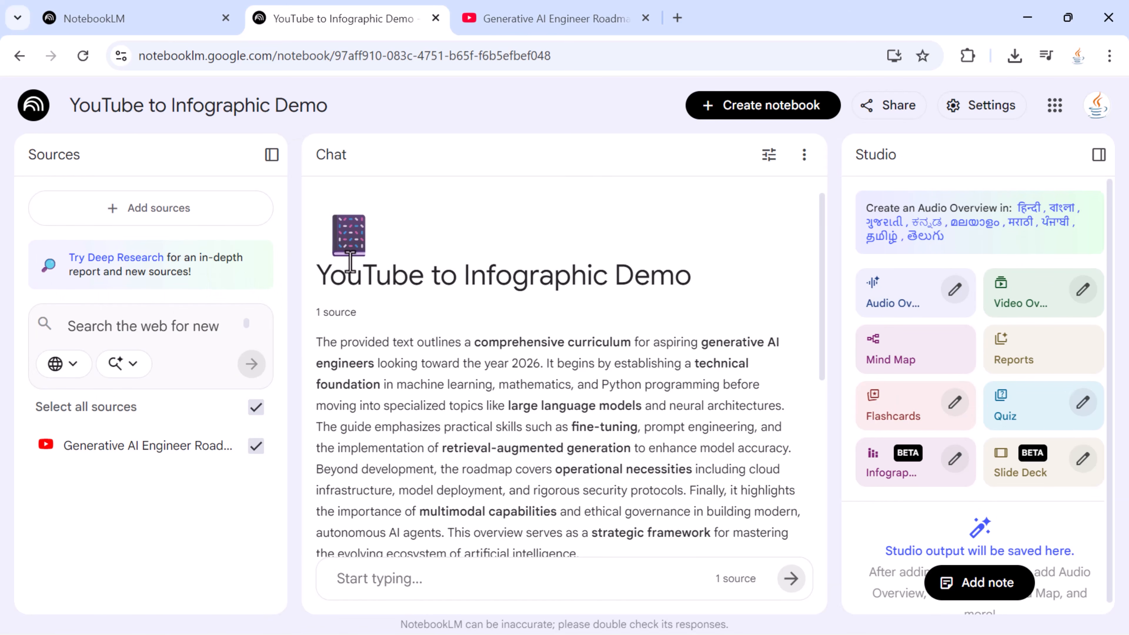
Widen the Studio area and generate an infographic from the video source with the default settings
drag(872, 158, 854, 158)
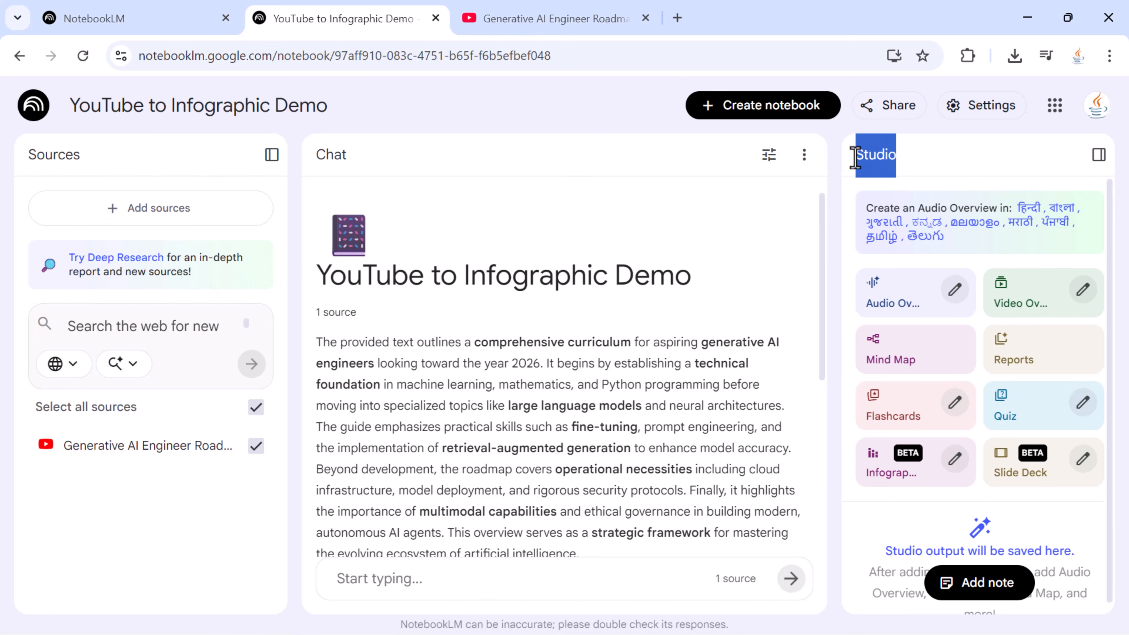
drag(838, 258, 522, 270)
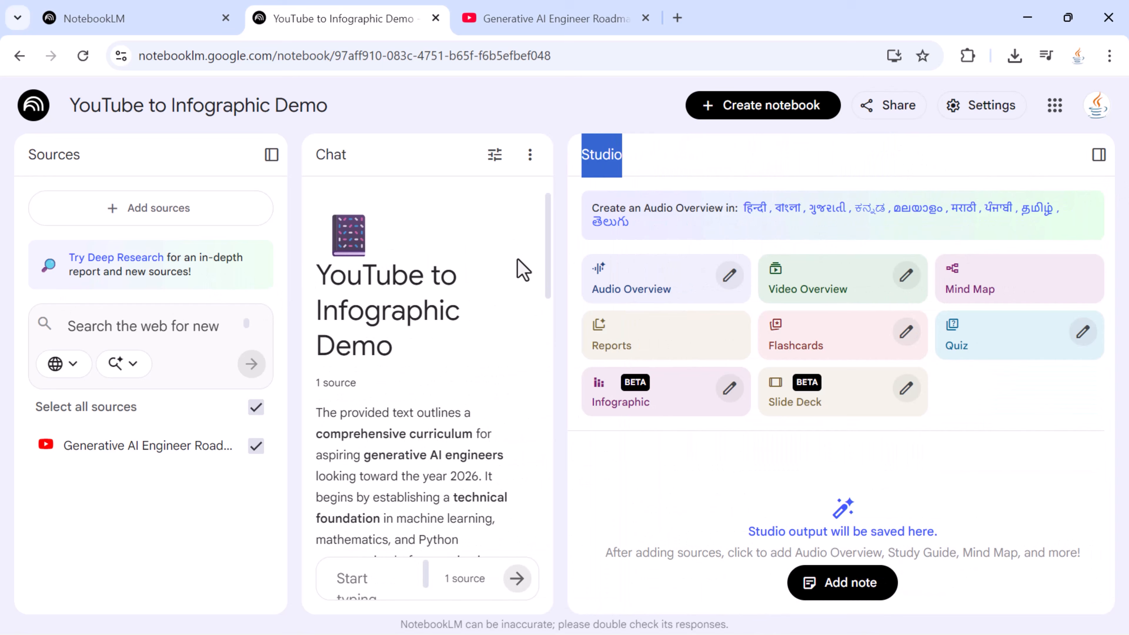
click(799, 160)
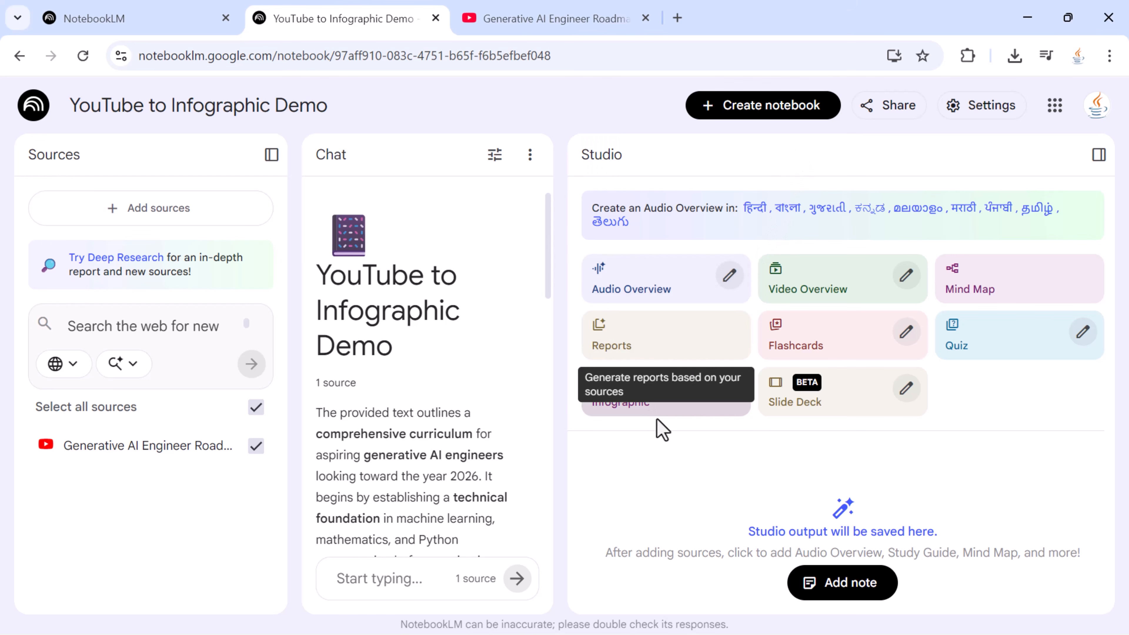
click(672, 408)
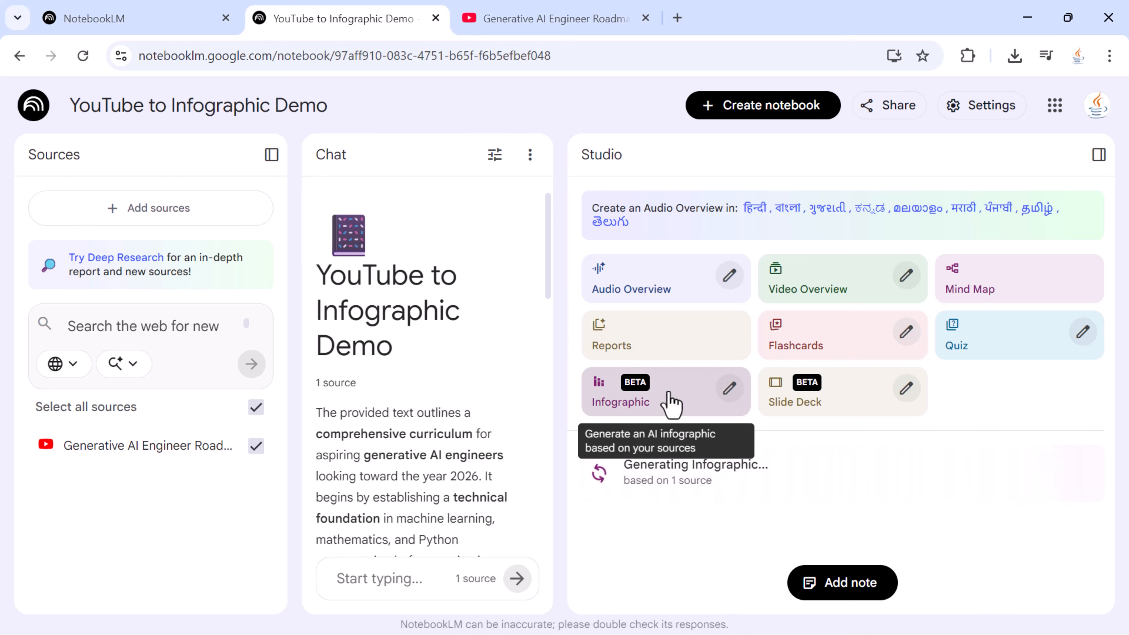
Review the infographic customization options, including the language list and description field, and close them without generating
click(730, 389)
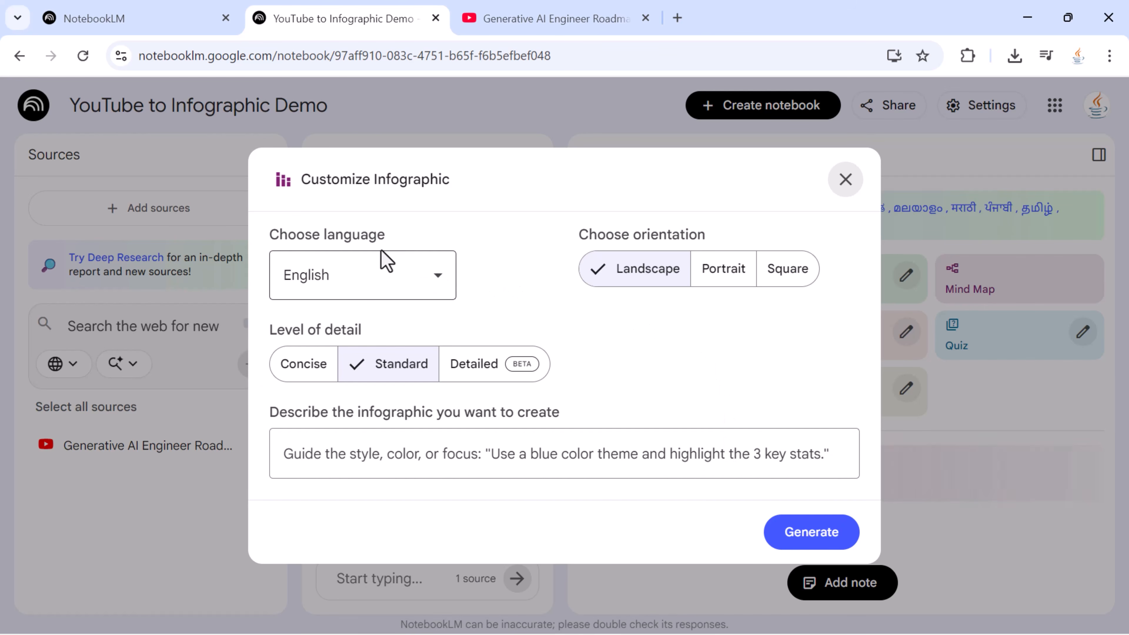
click(351, 289)
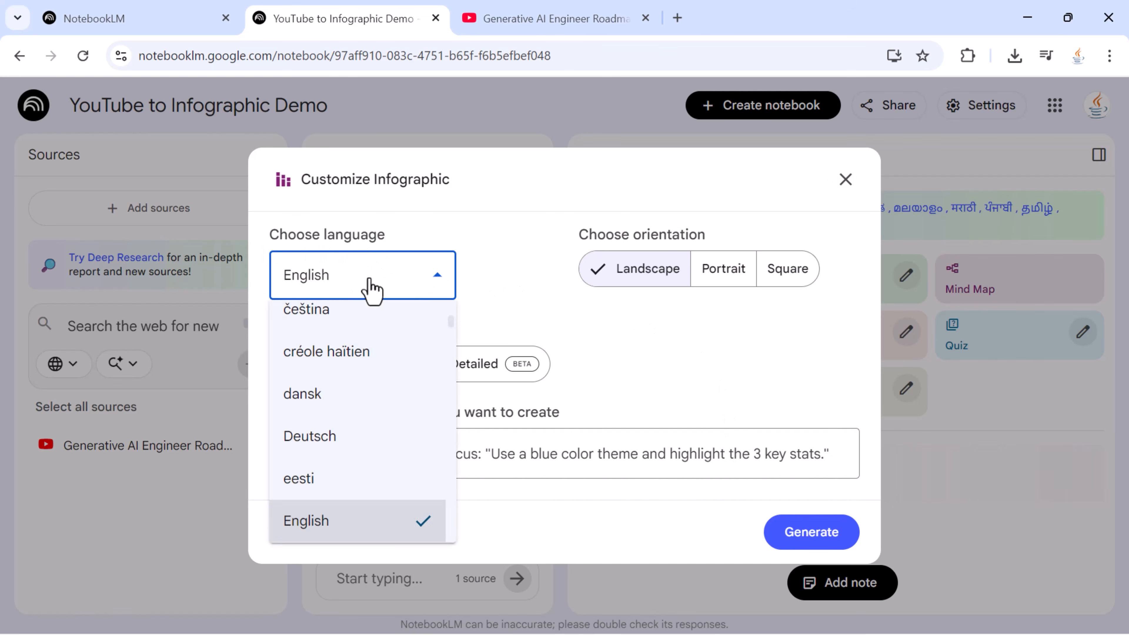
click(370, 289)
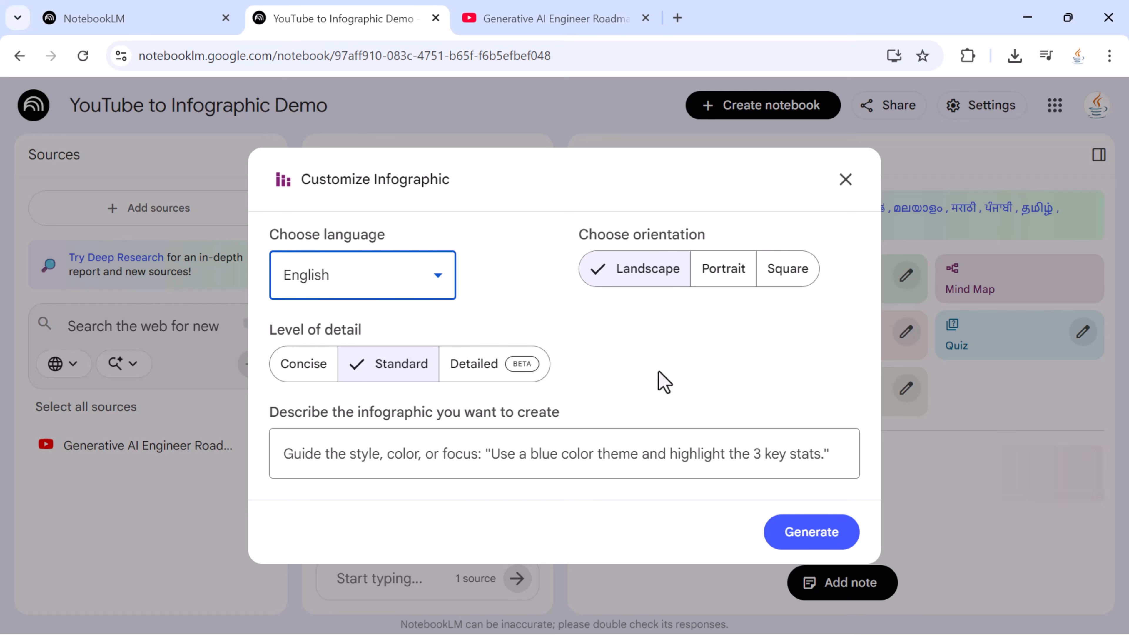
click(365, 453)
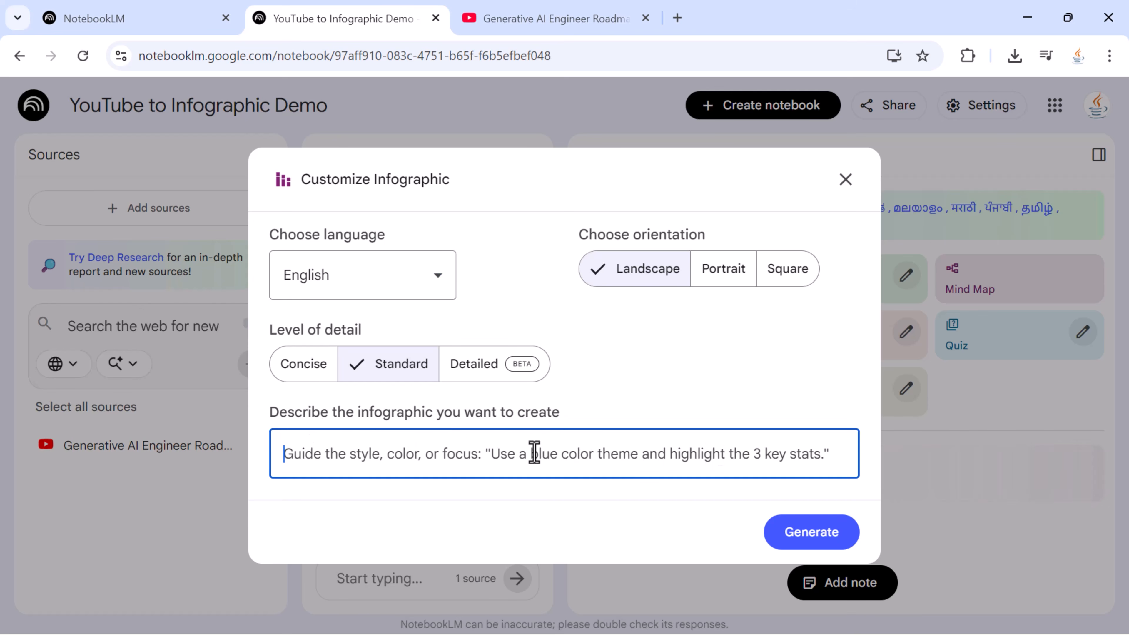
click(845, 180)
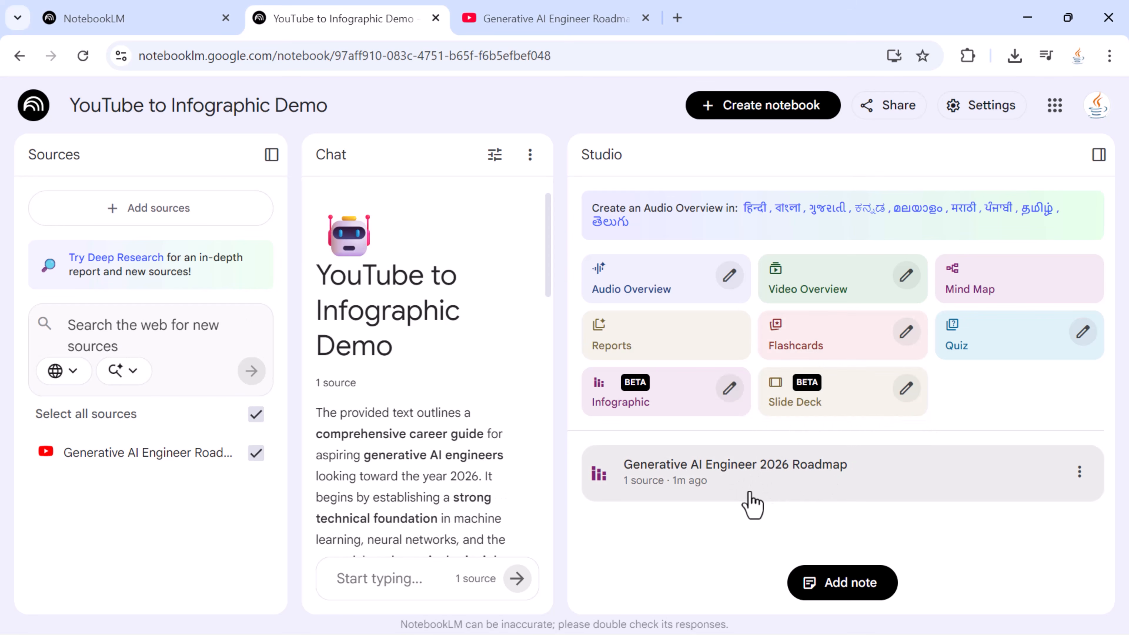
Open the generated "Generative AI Engineer 2026 Roadmap" infographic and examine its sections up close
click(799, 492)
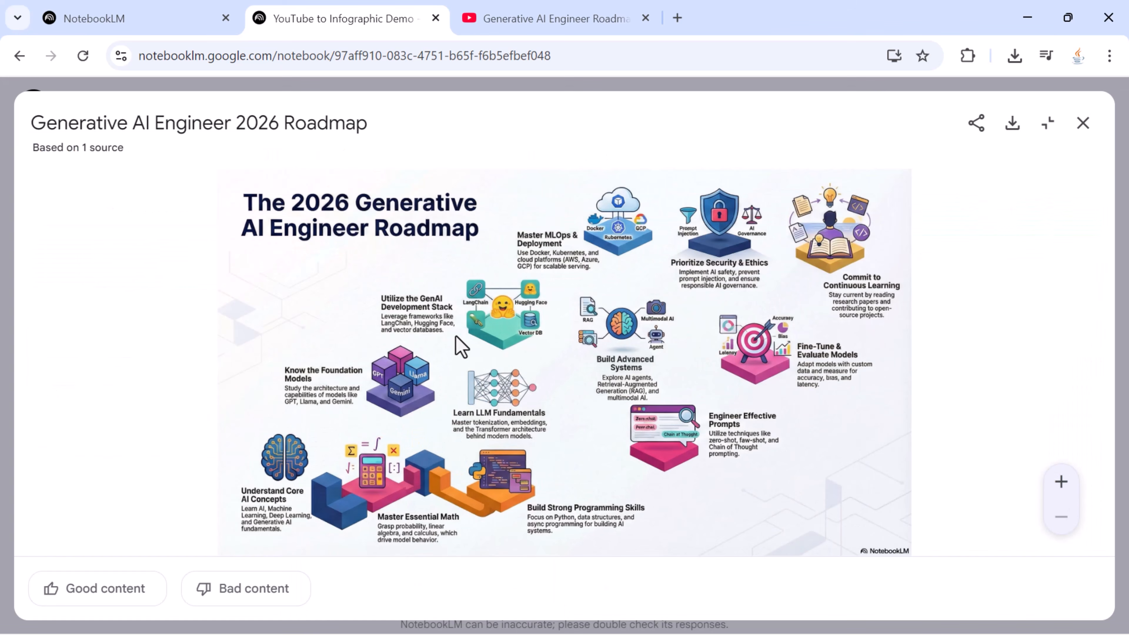
click(1061, 481)
click(1061, 481)
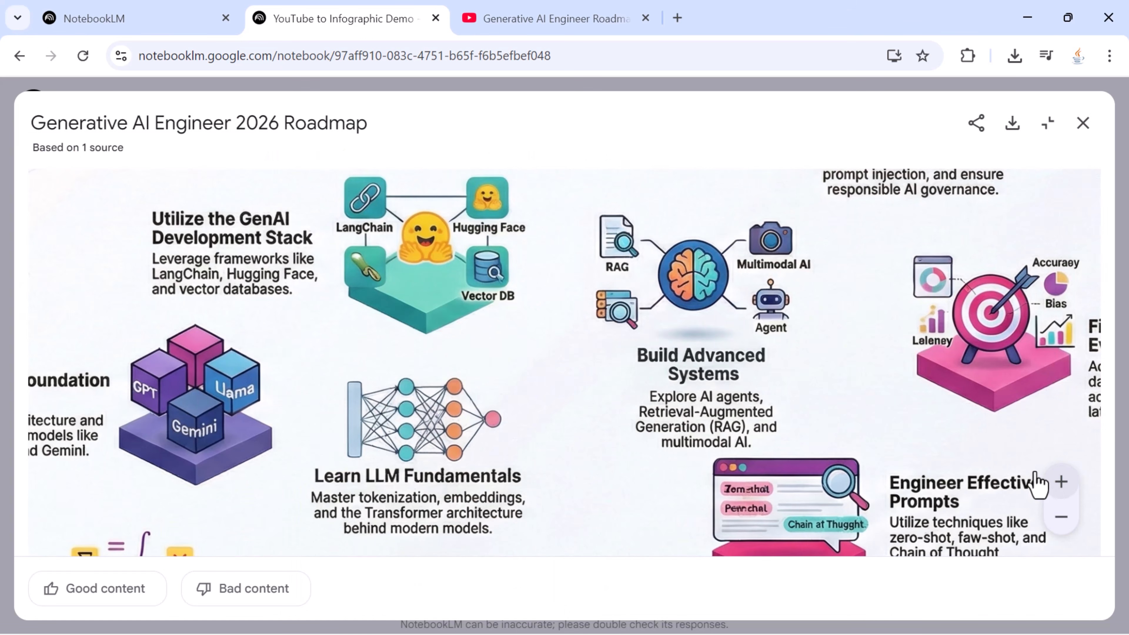
drag(284, 346, 292, 387)
drag(846, 279, 553, 378)
drag(750, 256, 839, 378)
drag(658, 358, 695, 331)
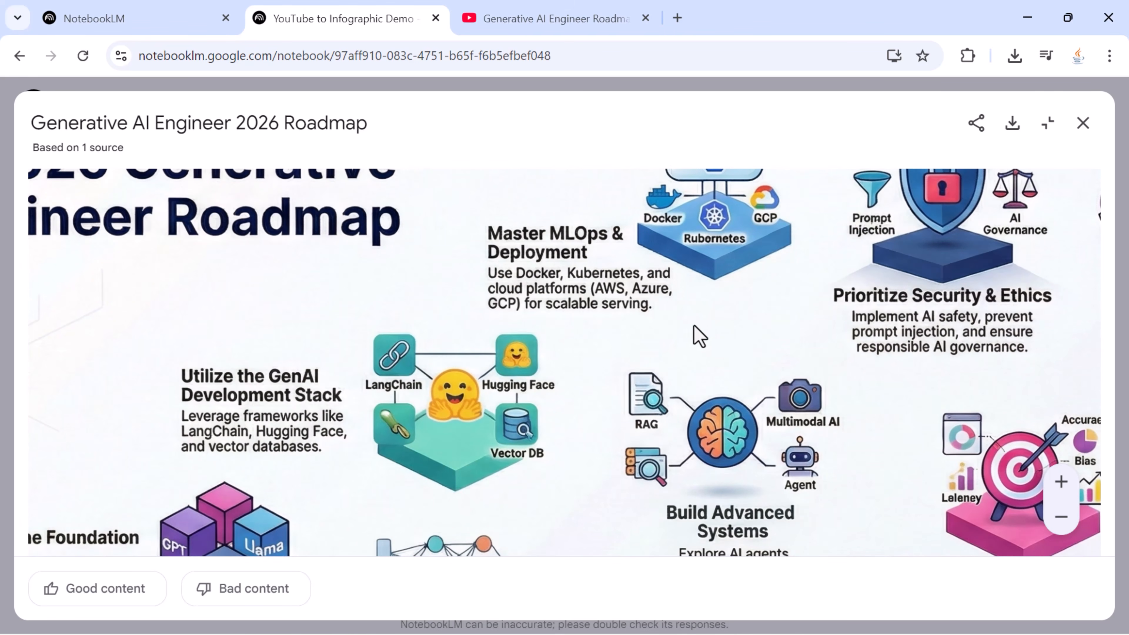